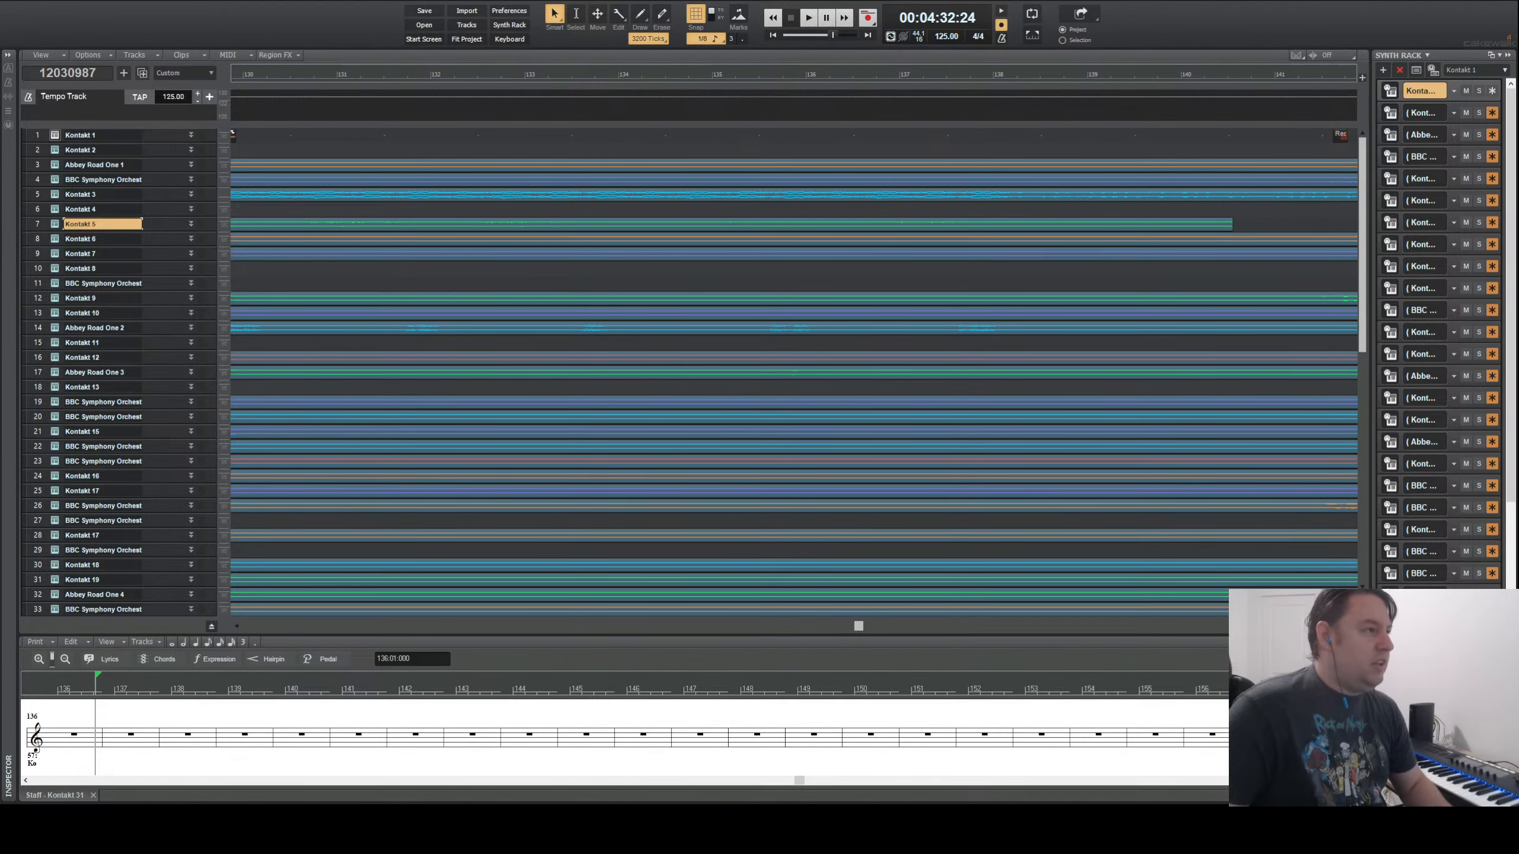
- Return the playhead to the project start and look over the full list of tracks down to track 56
click(765, 37)
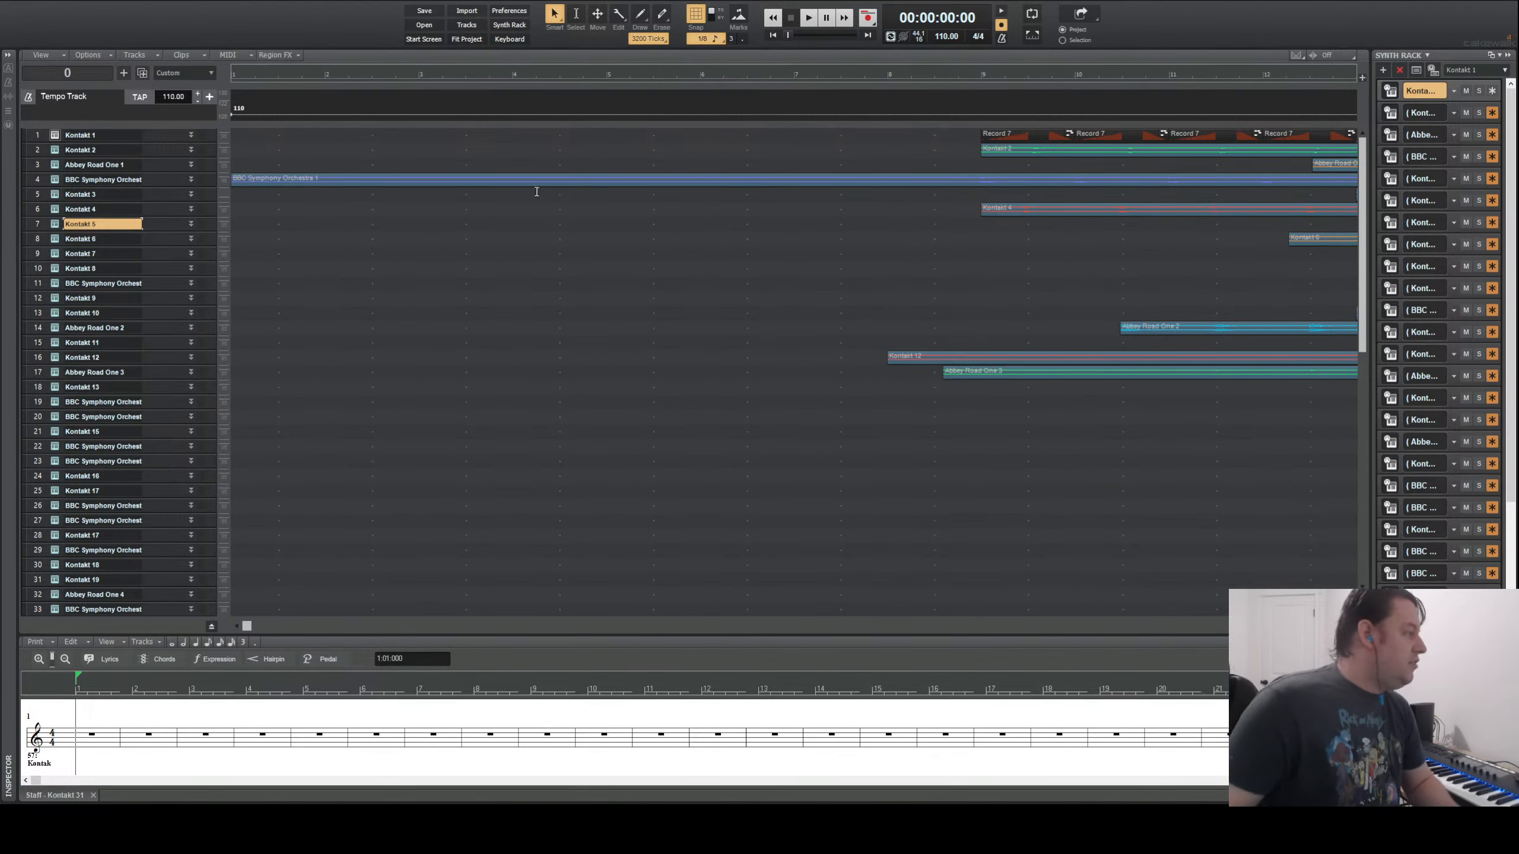
scroll(161, 507, down, 2)
scroll(162, 507, down, 2)
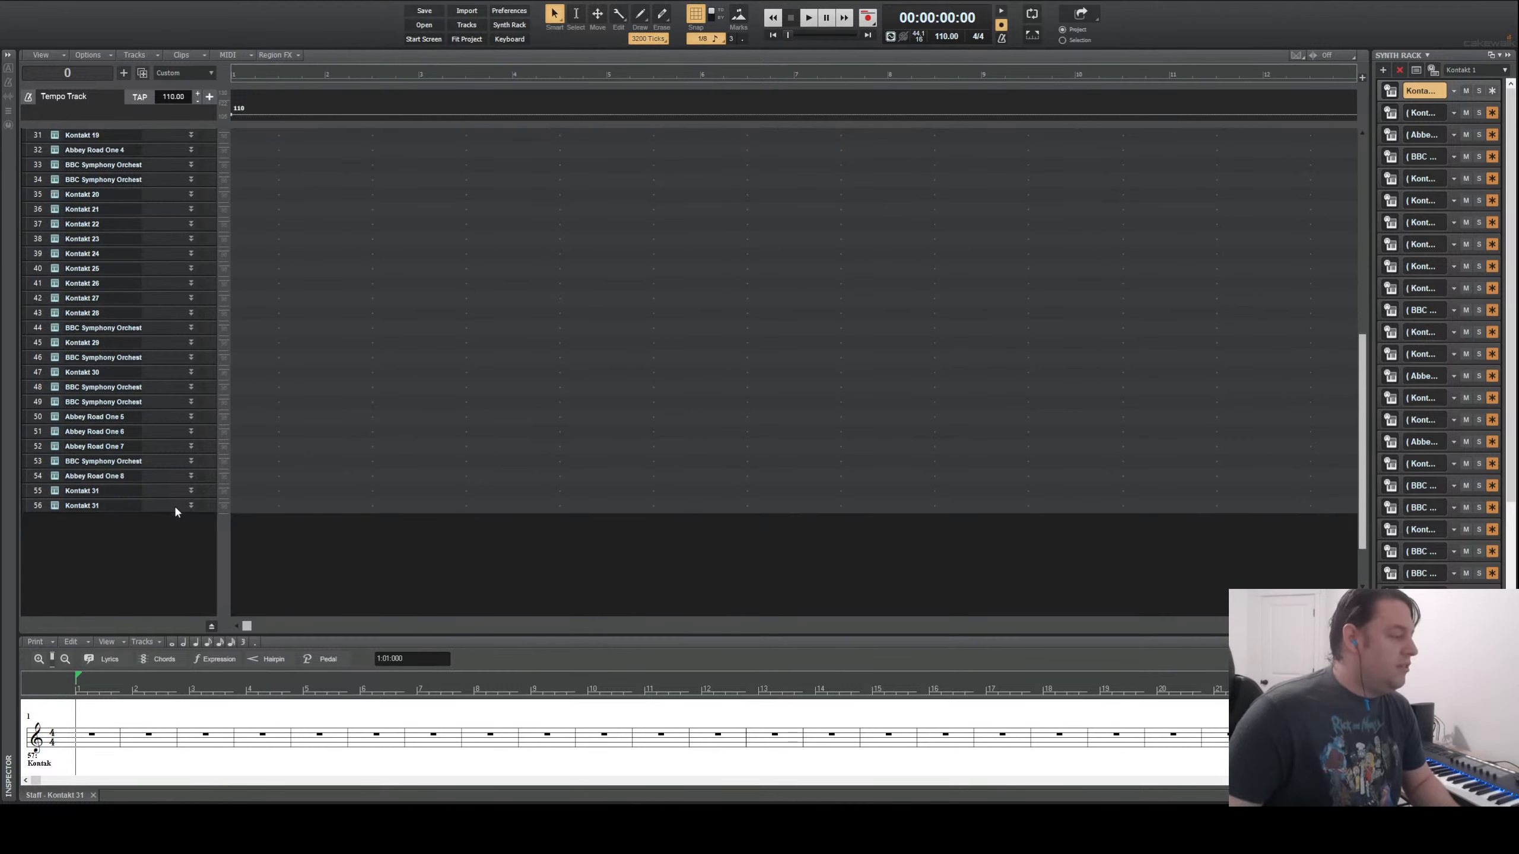
scroll(160, 510, up, 3)
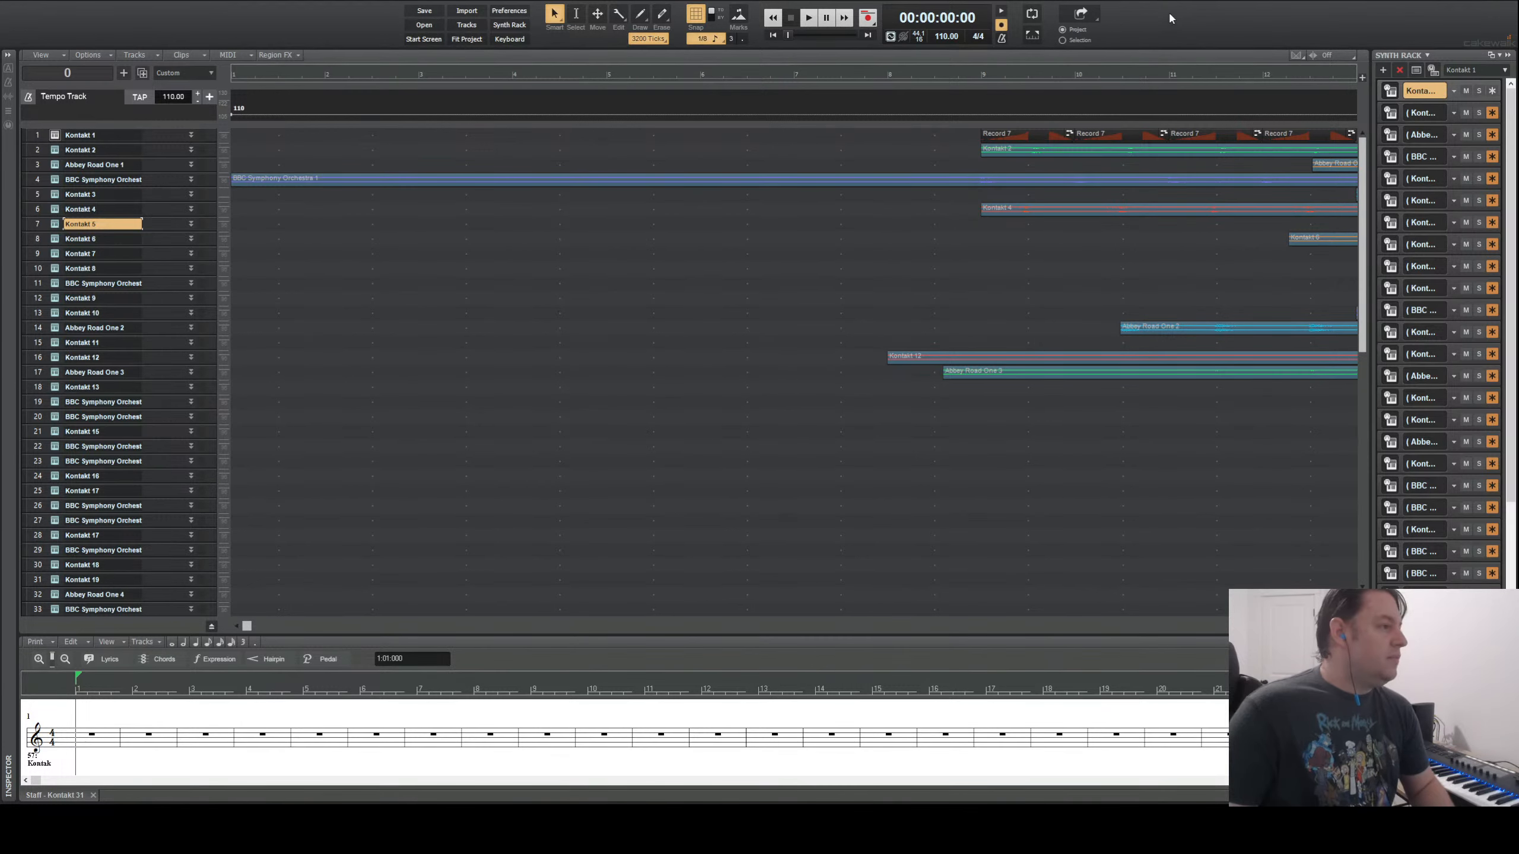
- Play the arrangement's opening from the project start, and replay the passage from bar 8
click(807, 17)
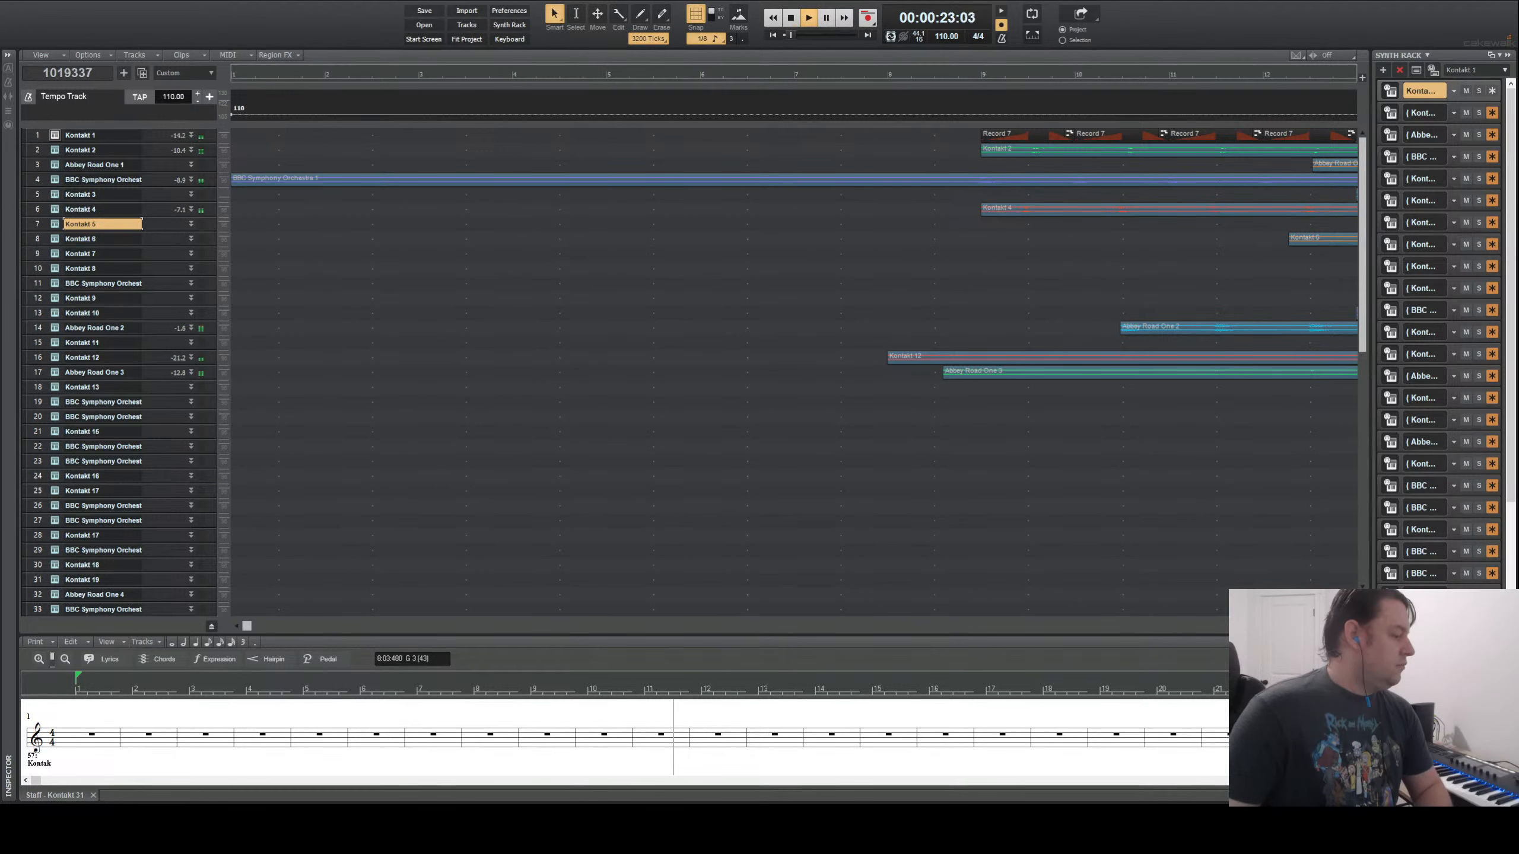
click(790, 17)
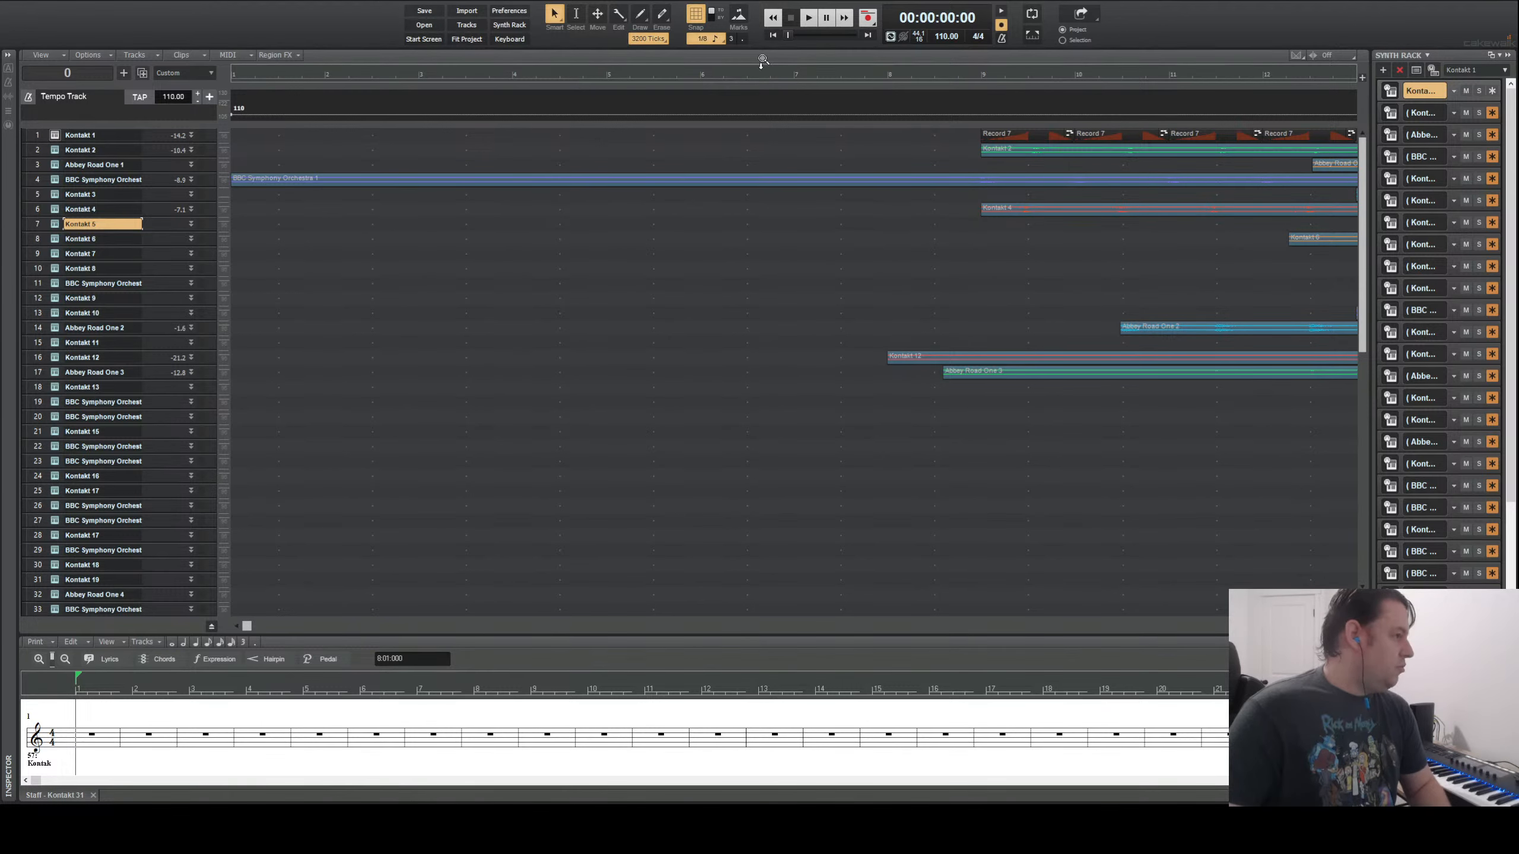
click(811, 19)
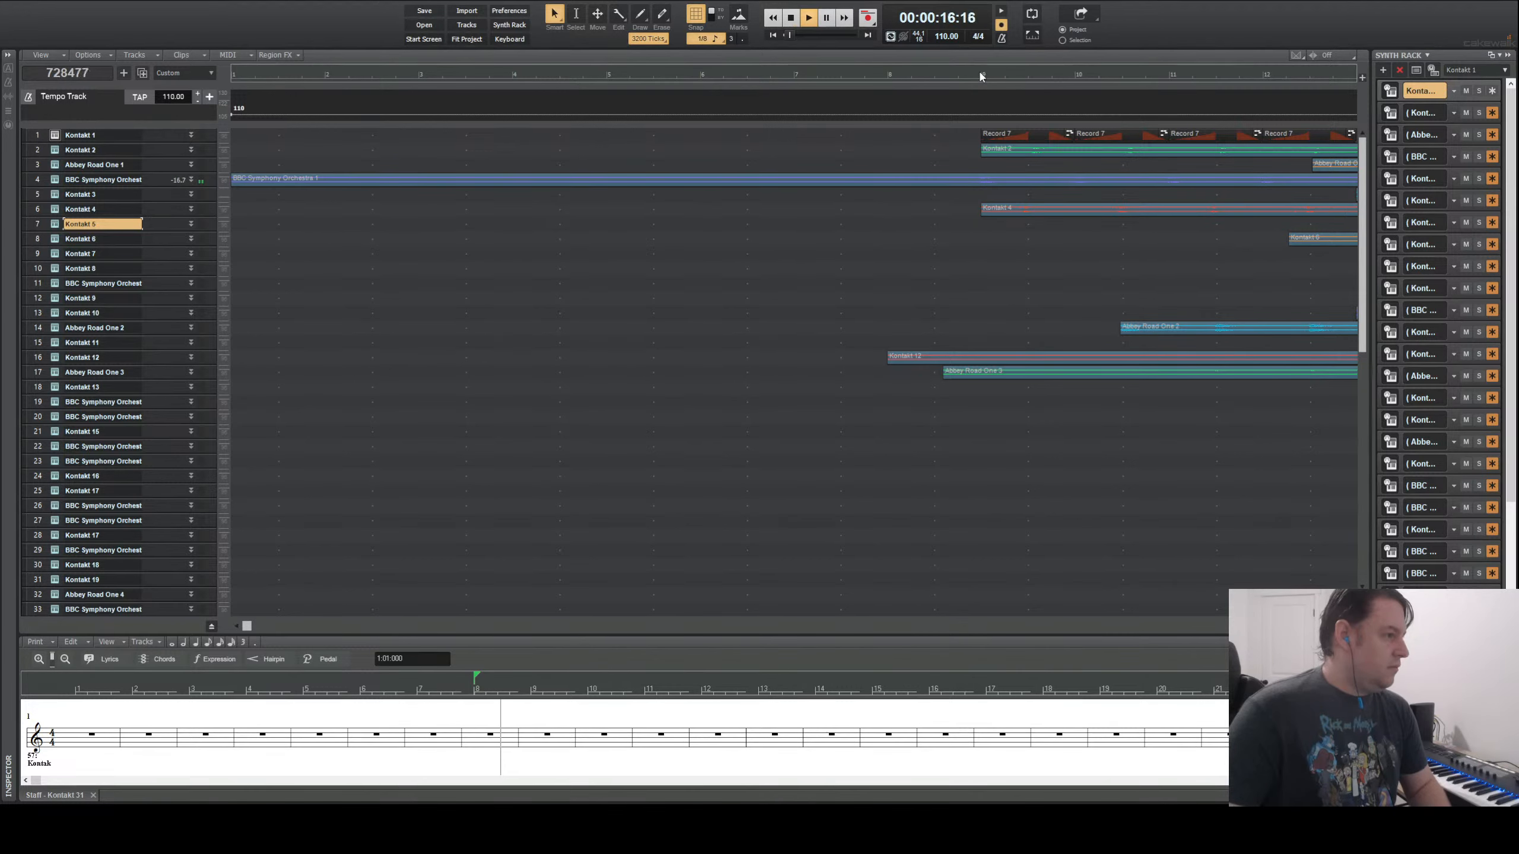
click(793, 20)
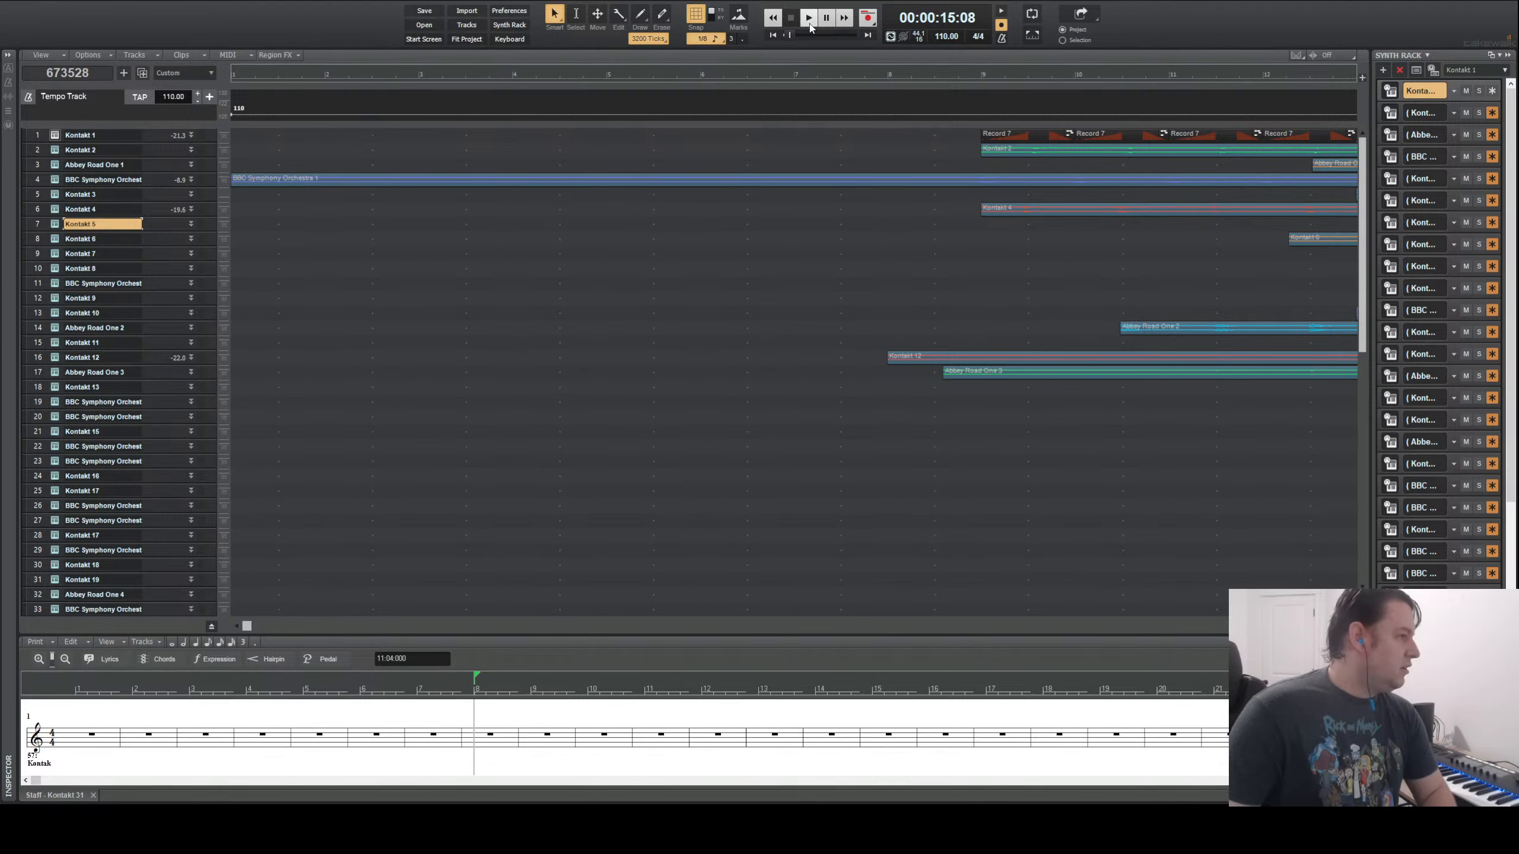
key(space)
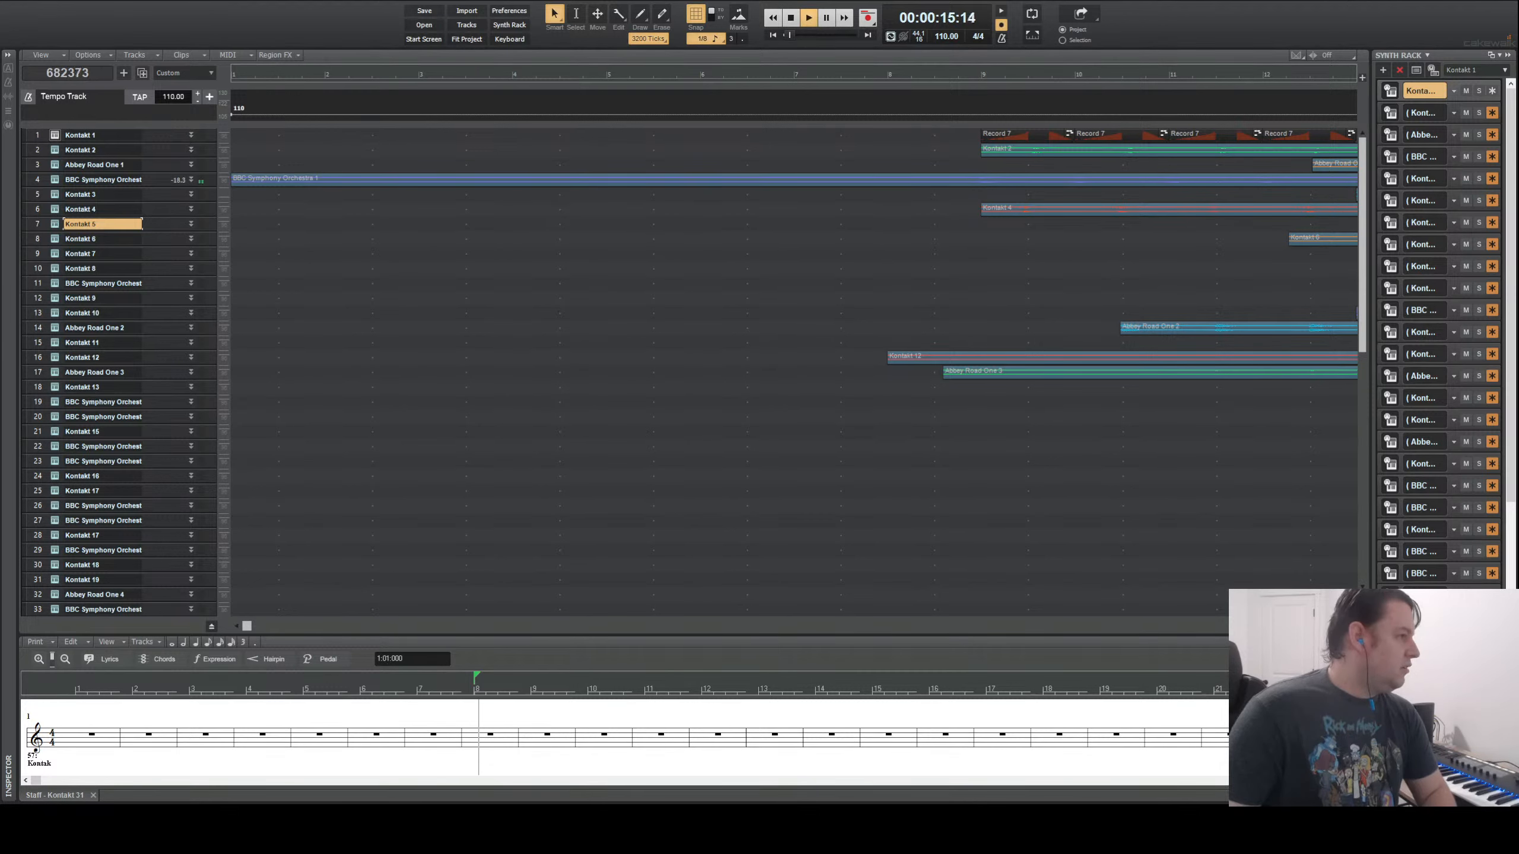
click(796, 21)
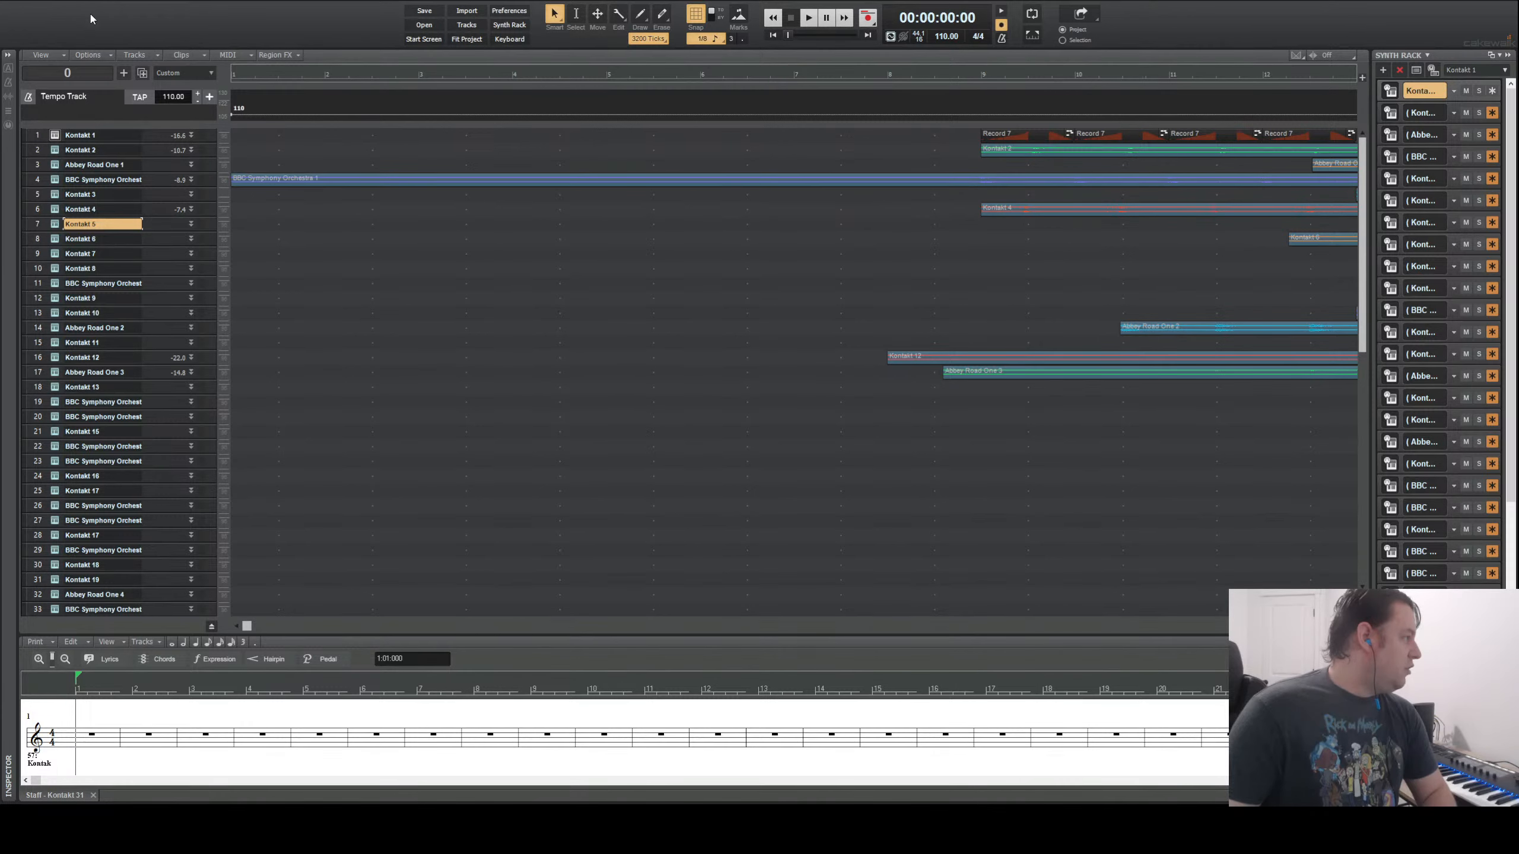
- Open the Console view below the tracks and play the first moments of the project
key(alt+3)
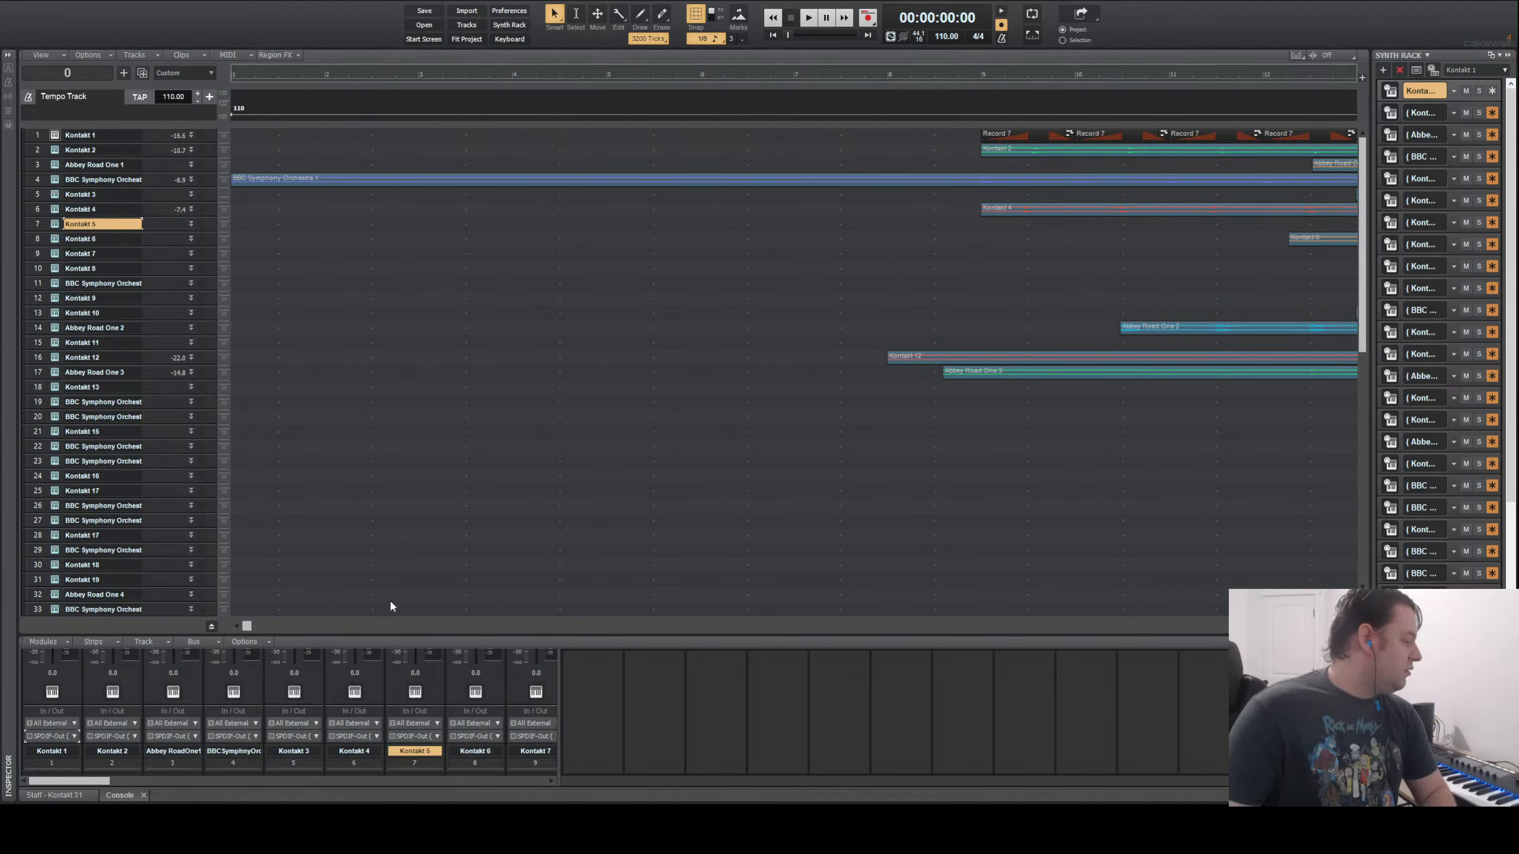
click(528, 627)
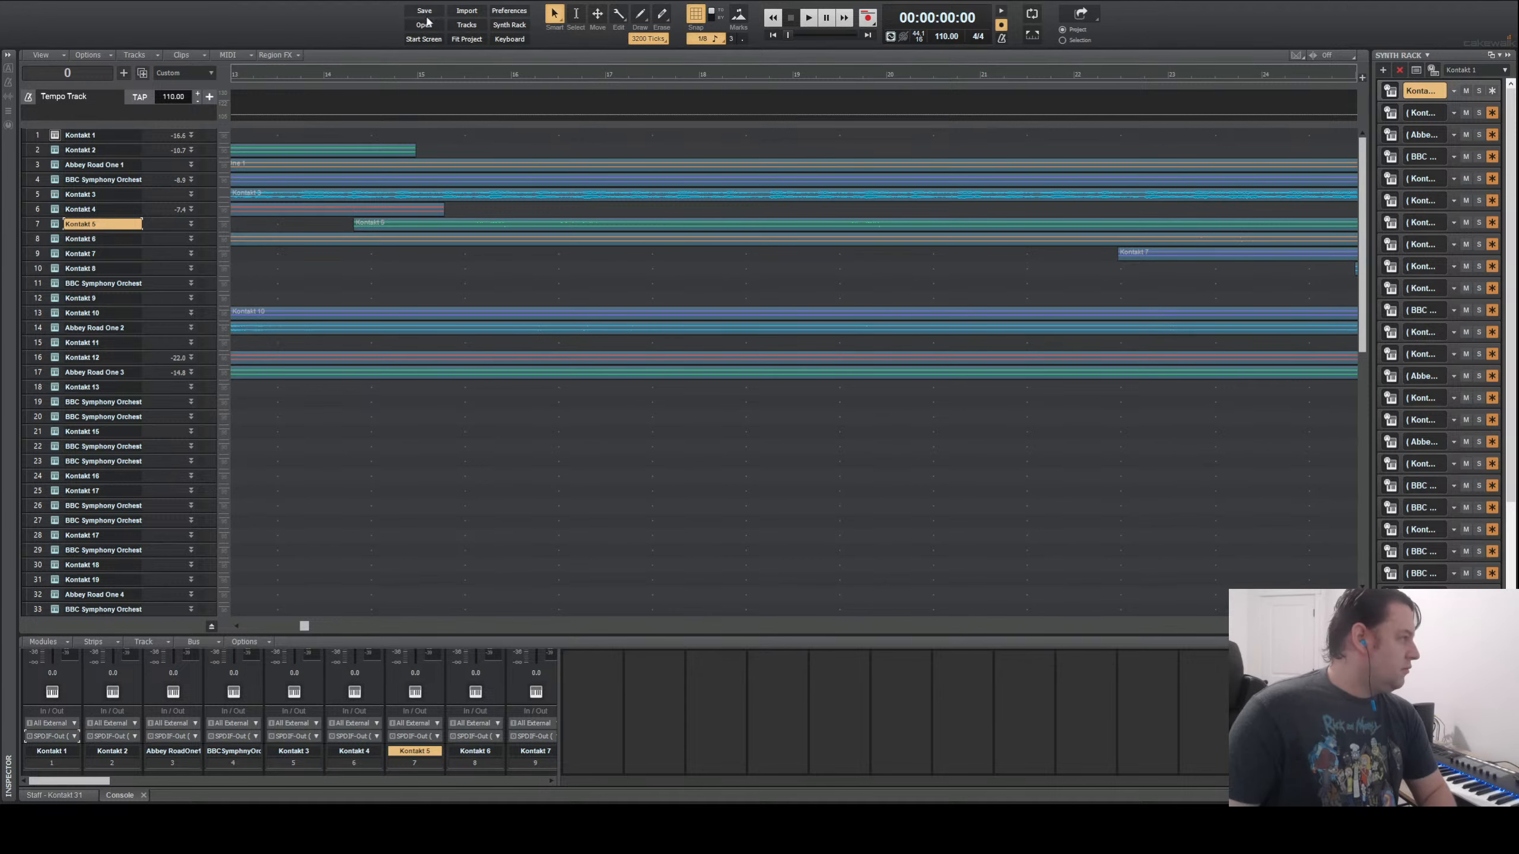
key(space)
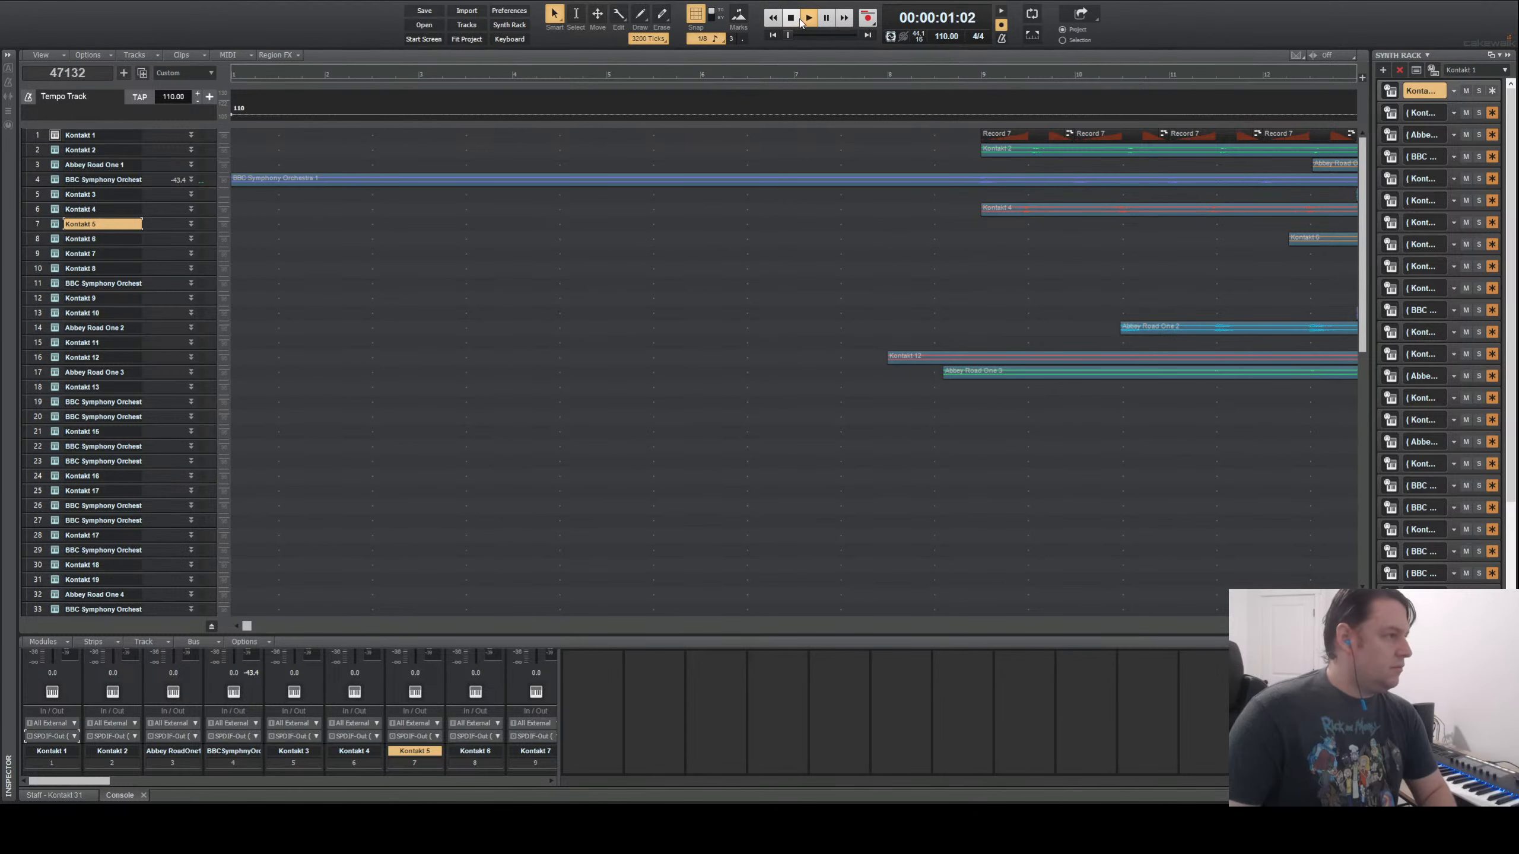
key(space)
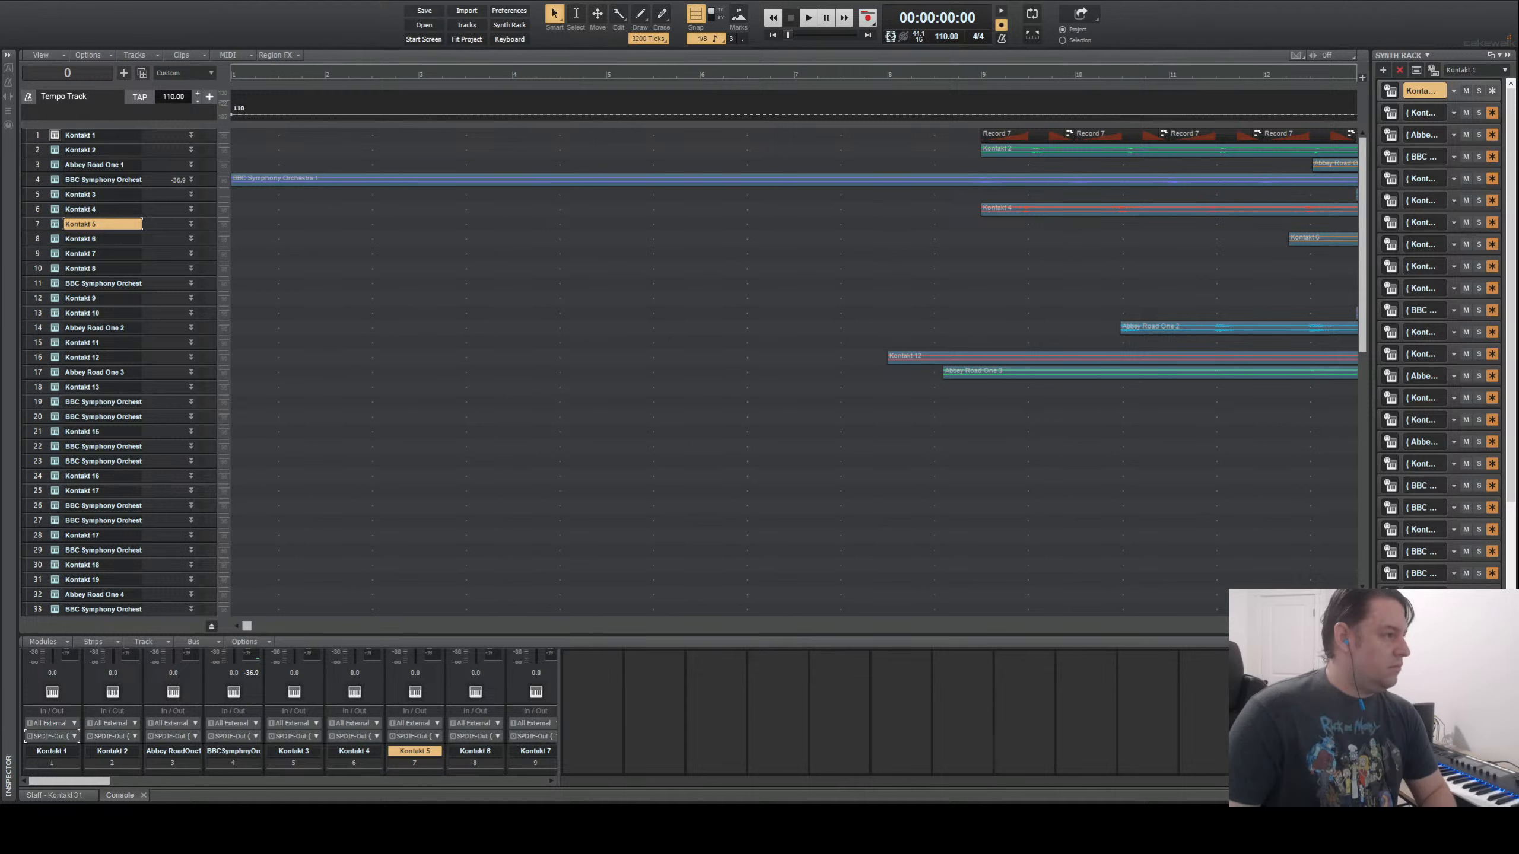
- Play the passage from bar 8 repeatedly with the console meters in view
click(815, 18)
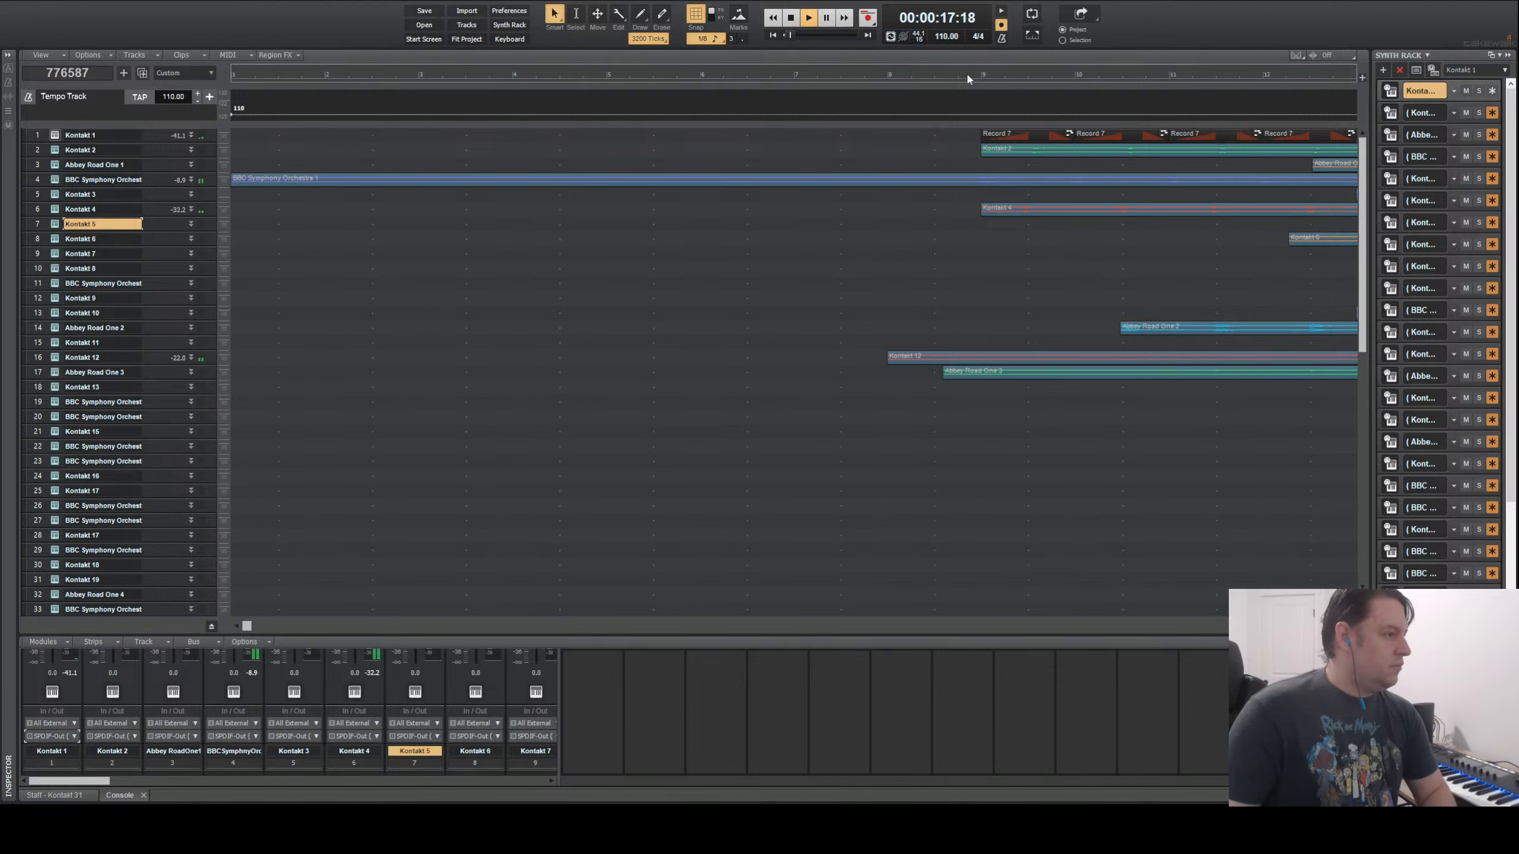
click(791, 20)
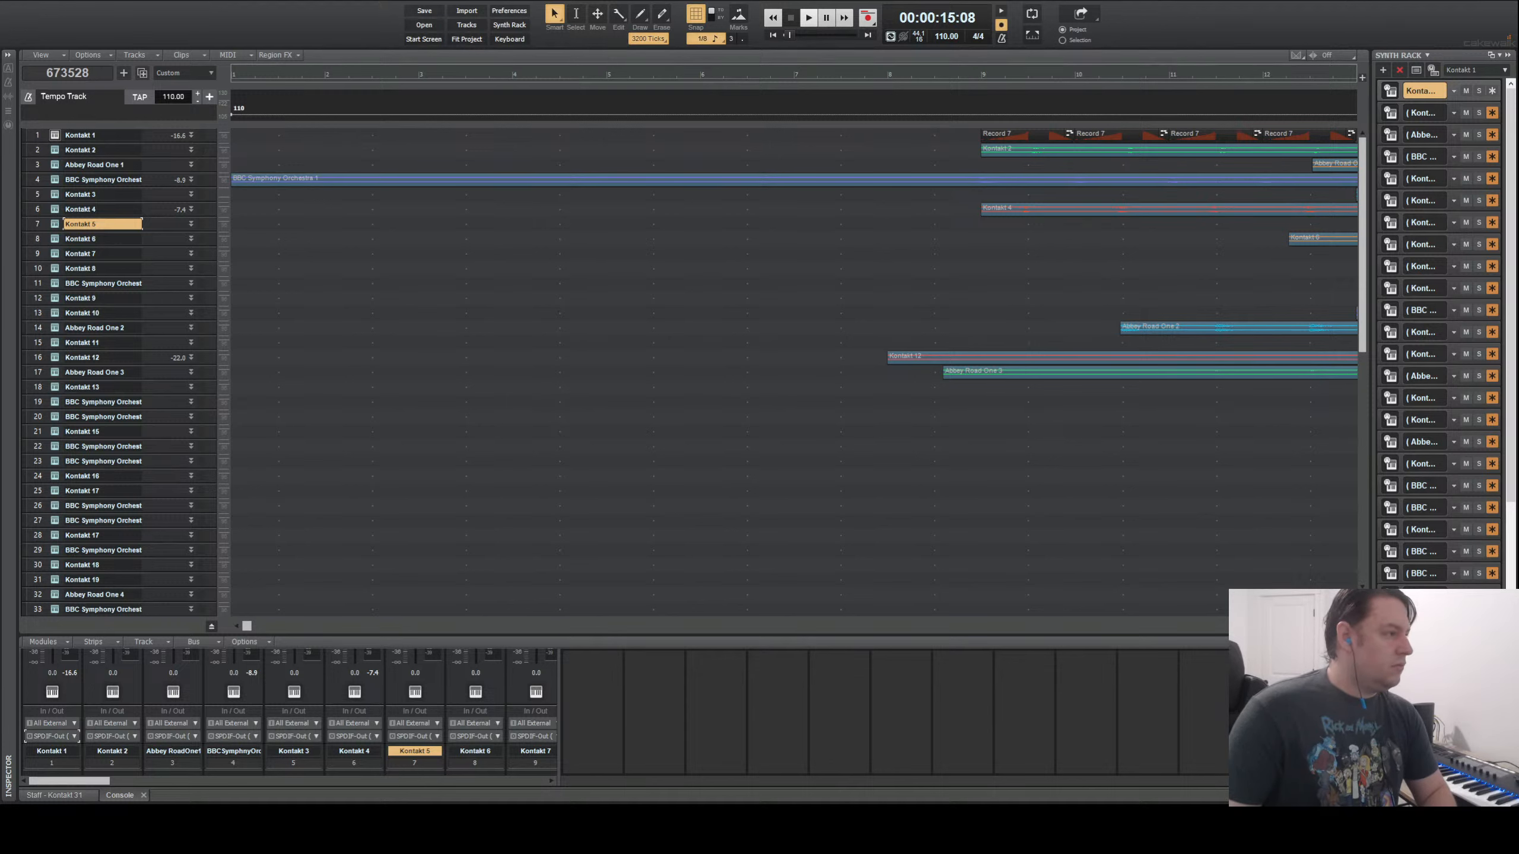
click(809, 17)
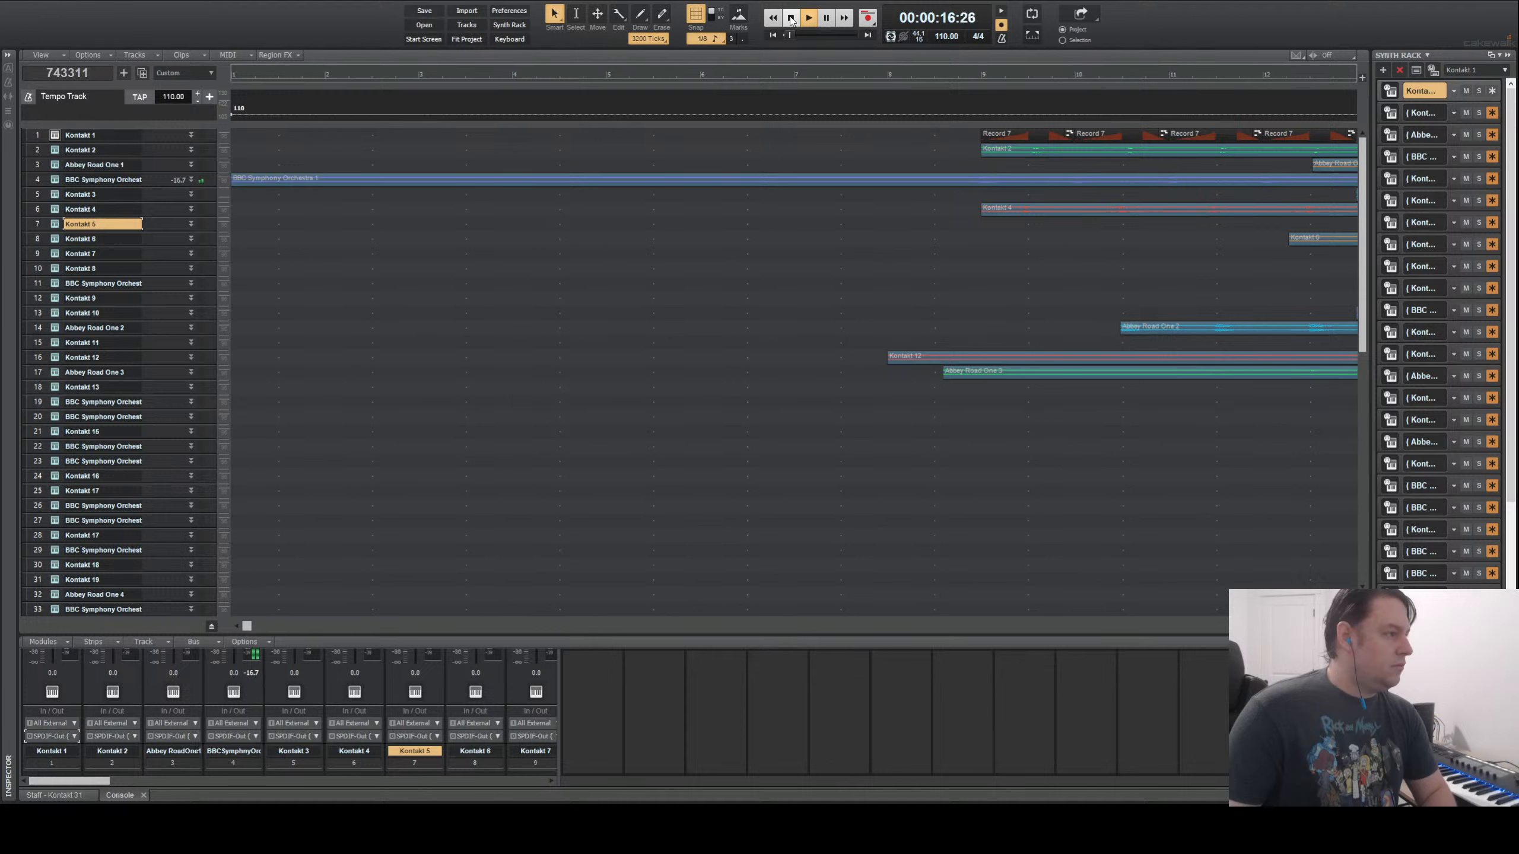
click(790, 18)
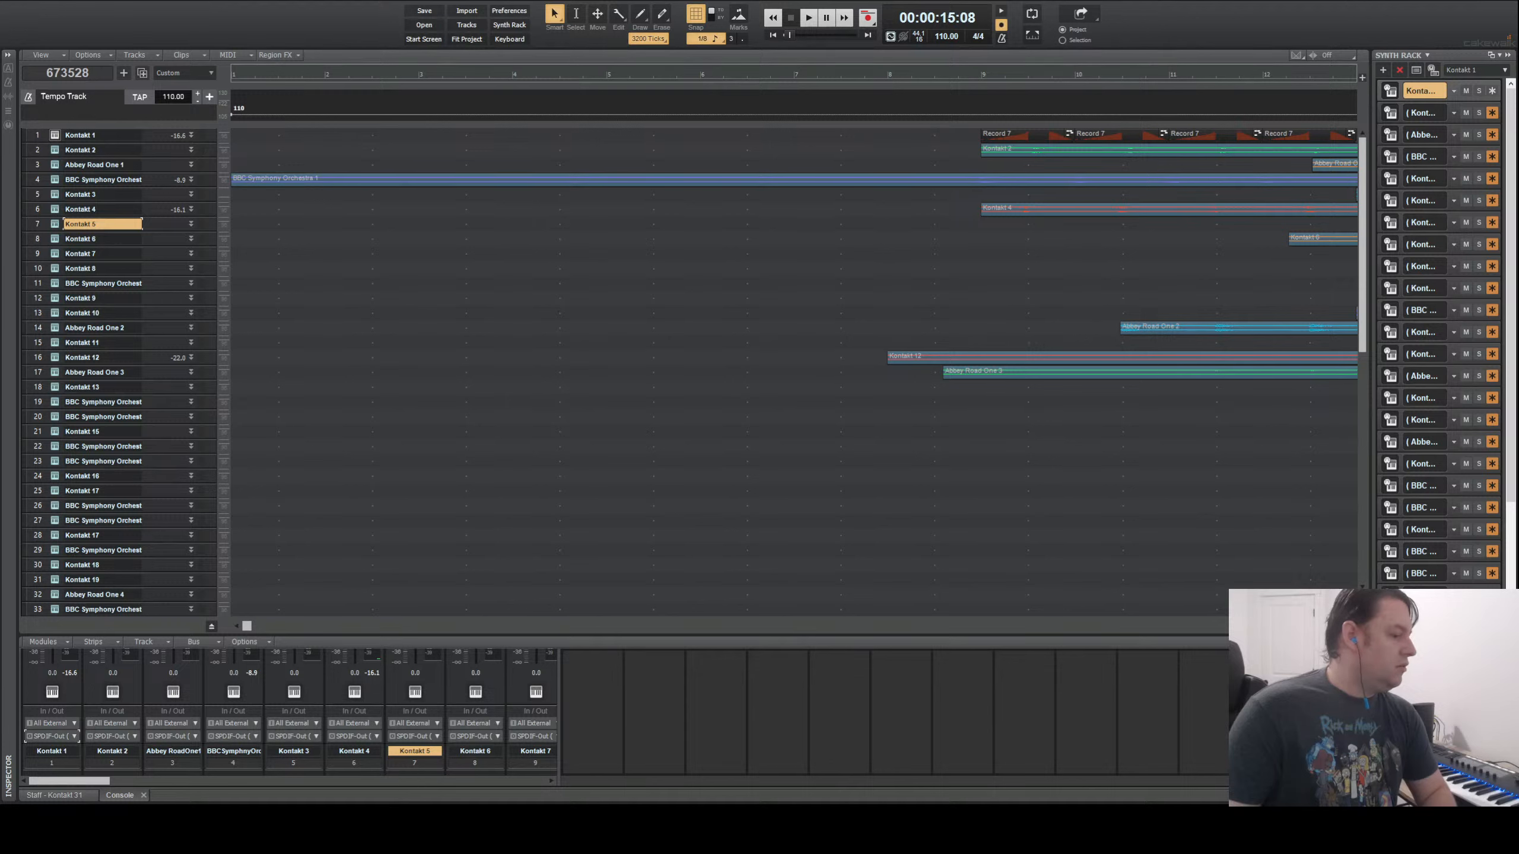
click(809, 17)
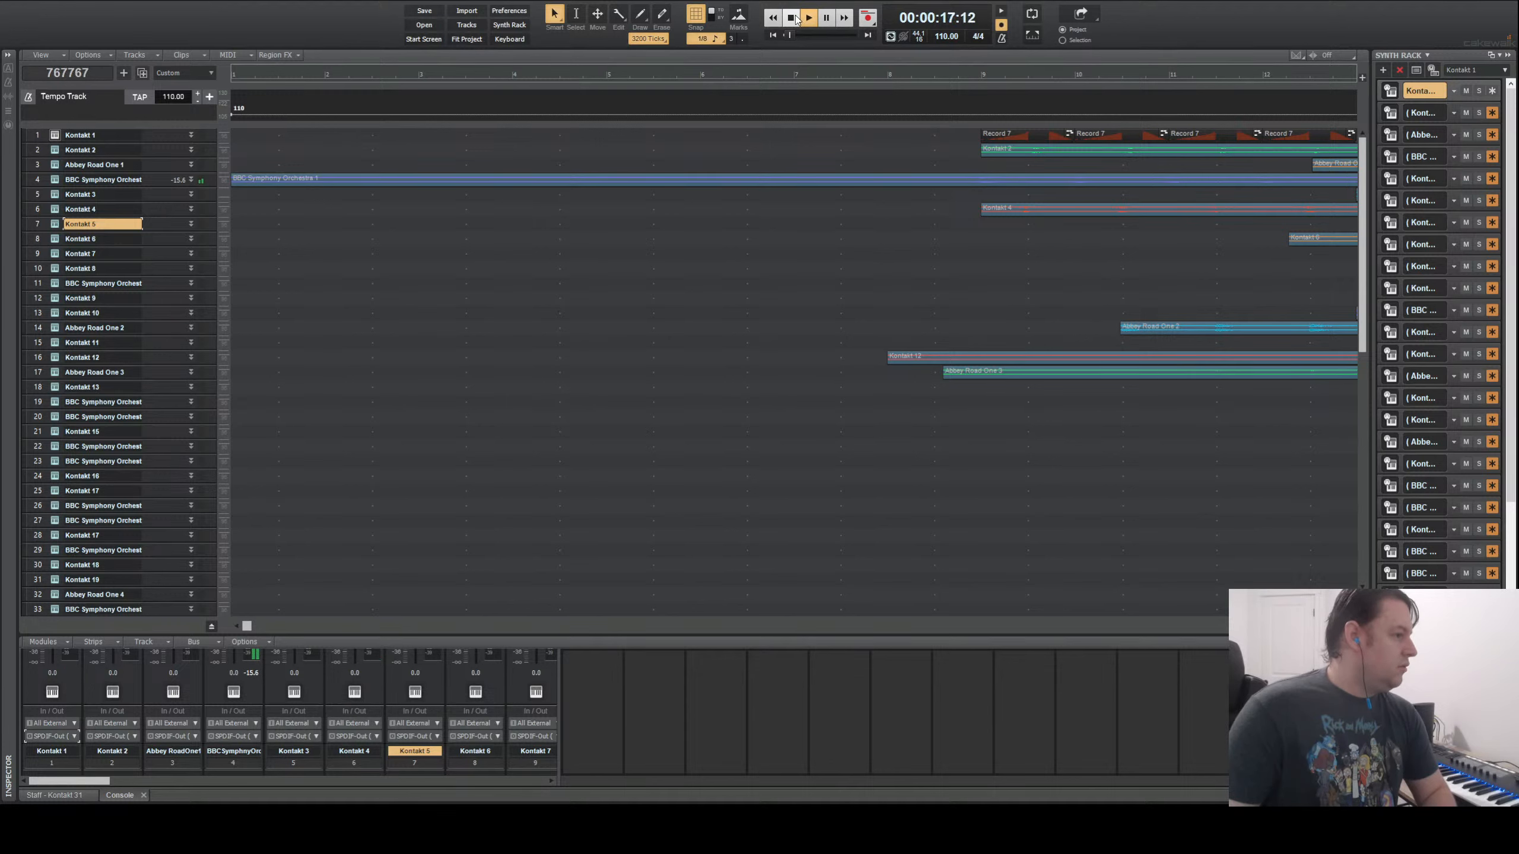
key(space)
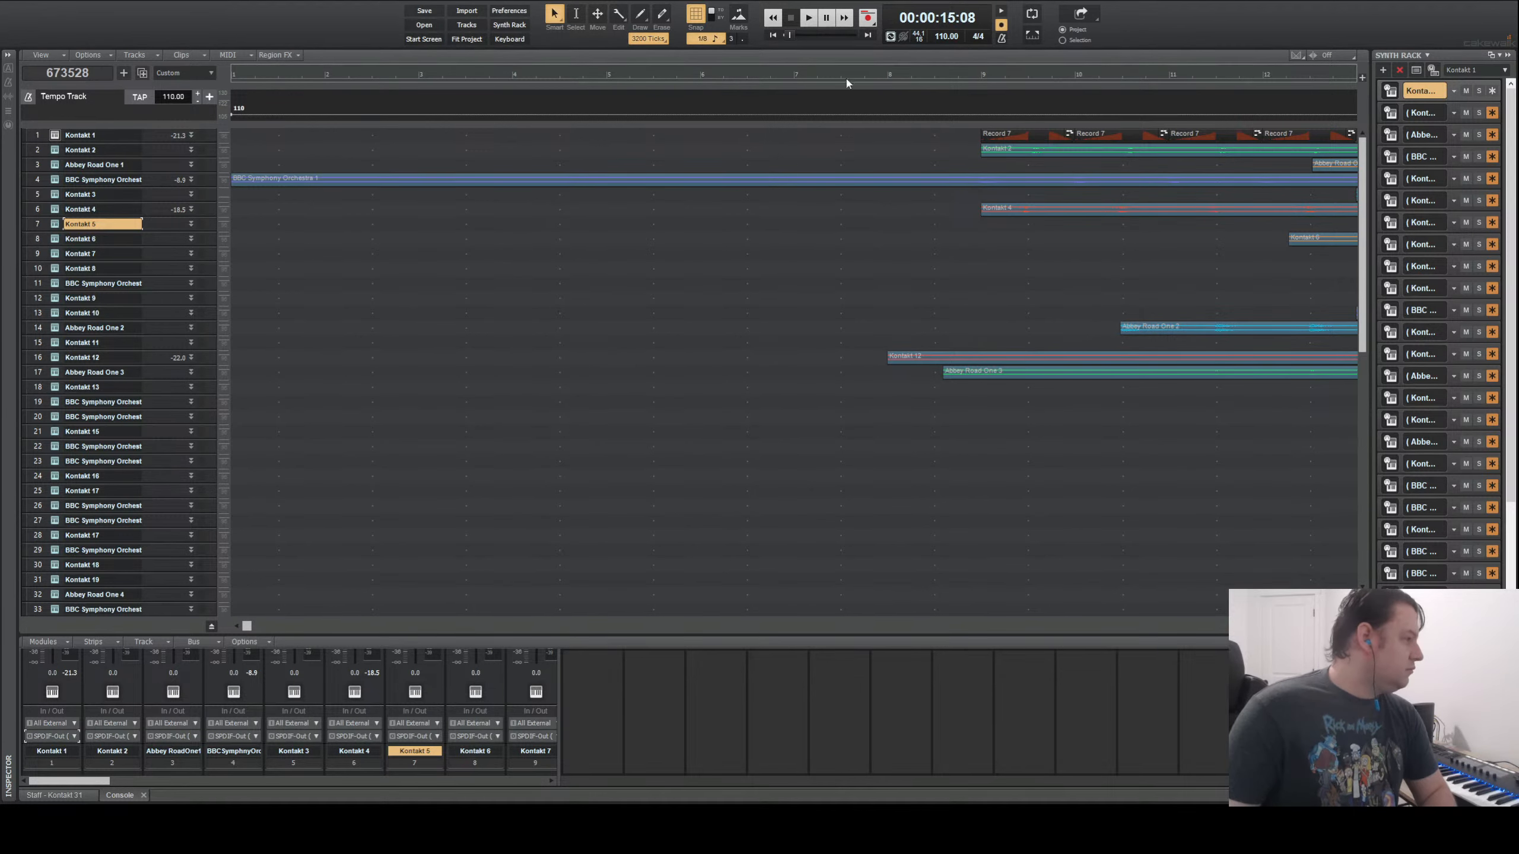
click(808, 17)
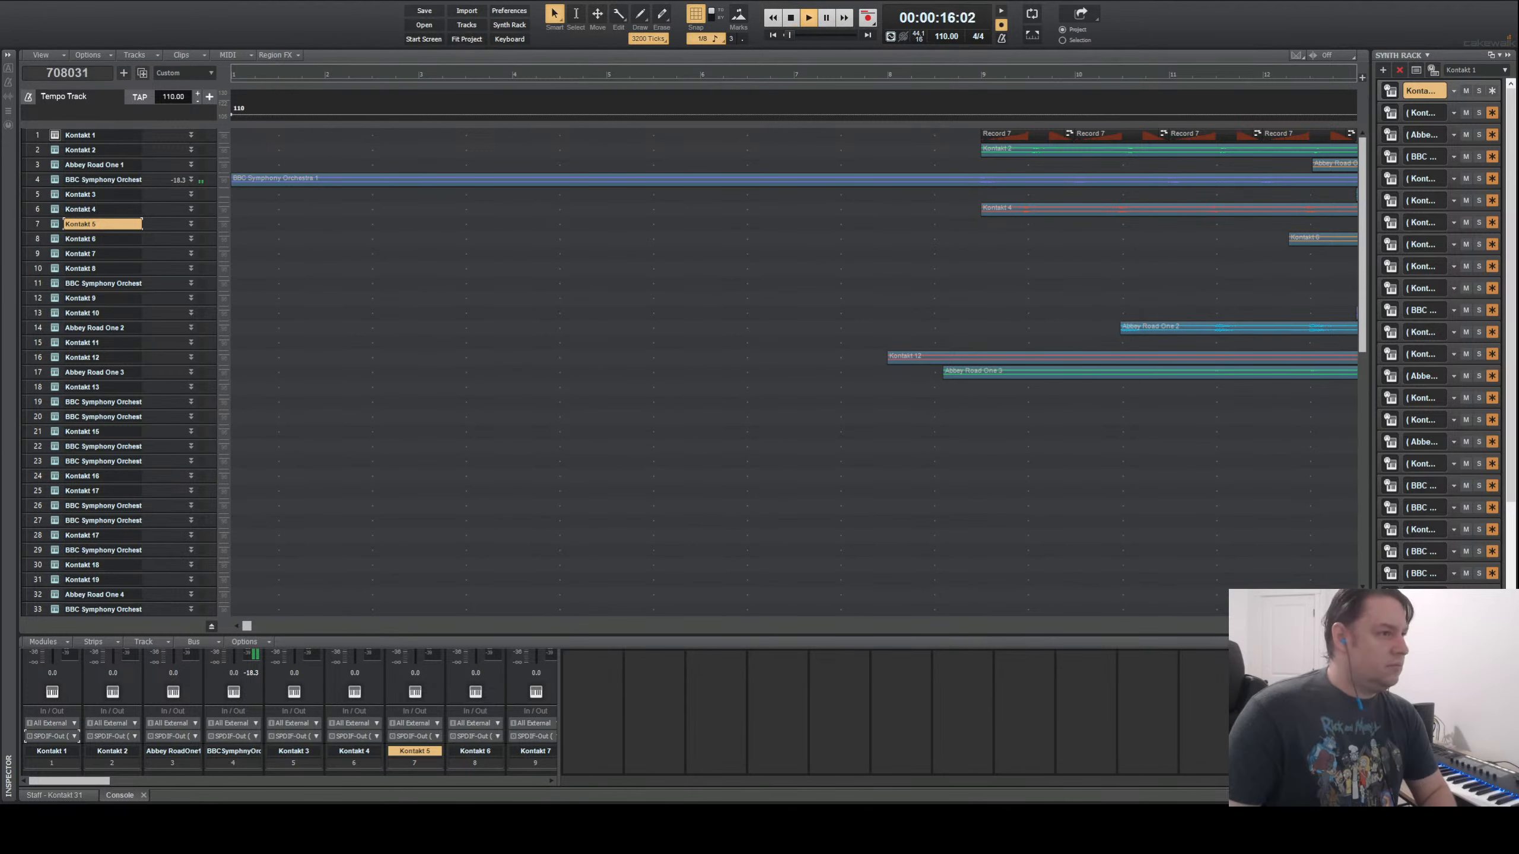
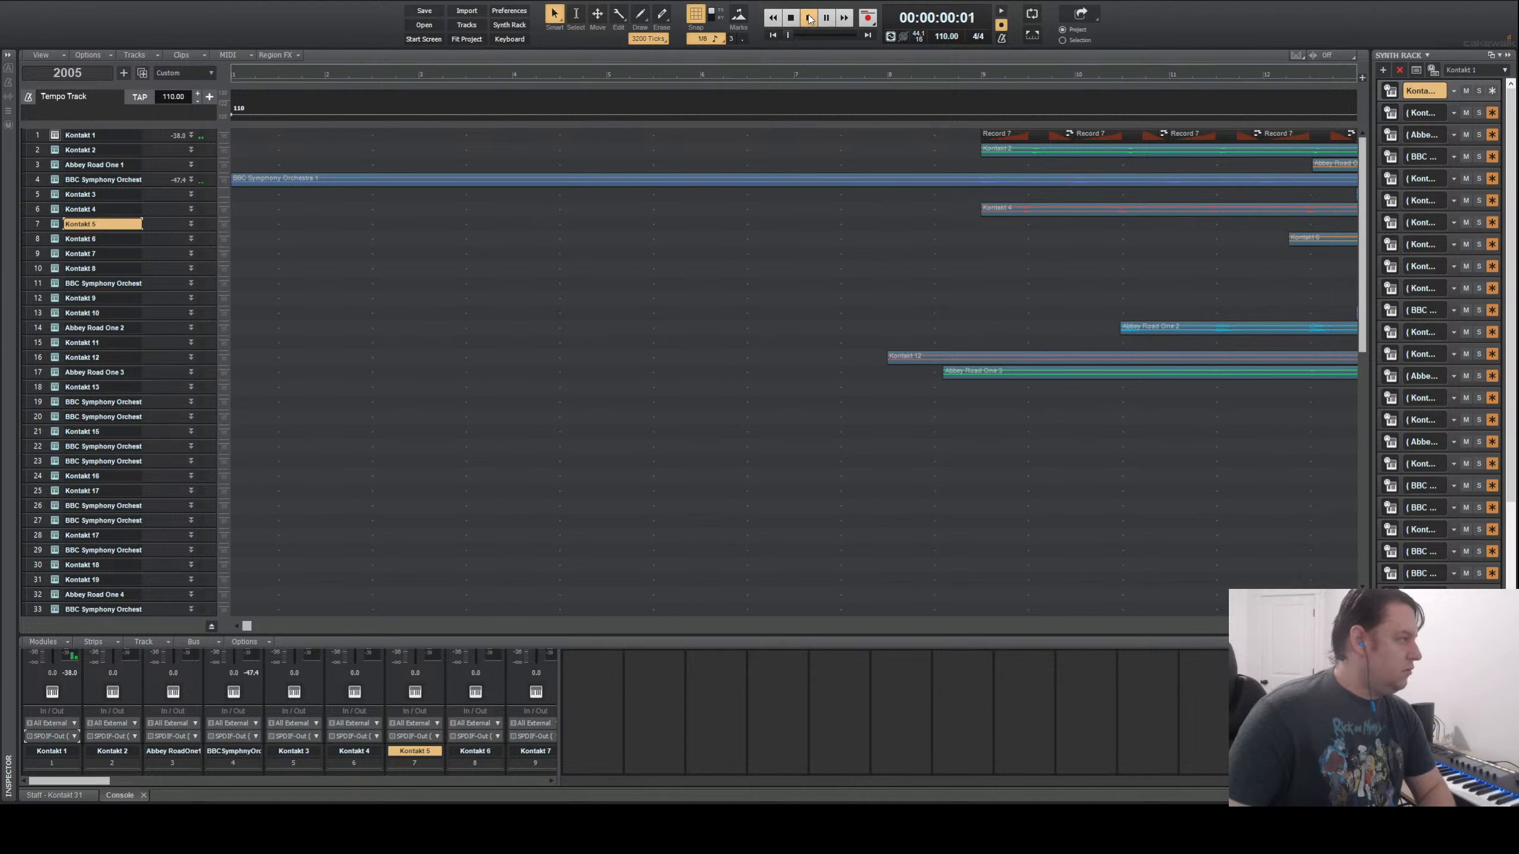
- Restart playback from the project start, move the playhead to bar 8, and stop after that passage
click(791, 18)
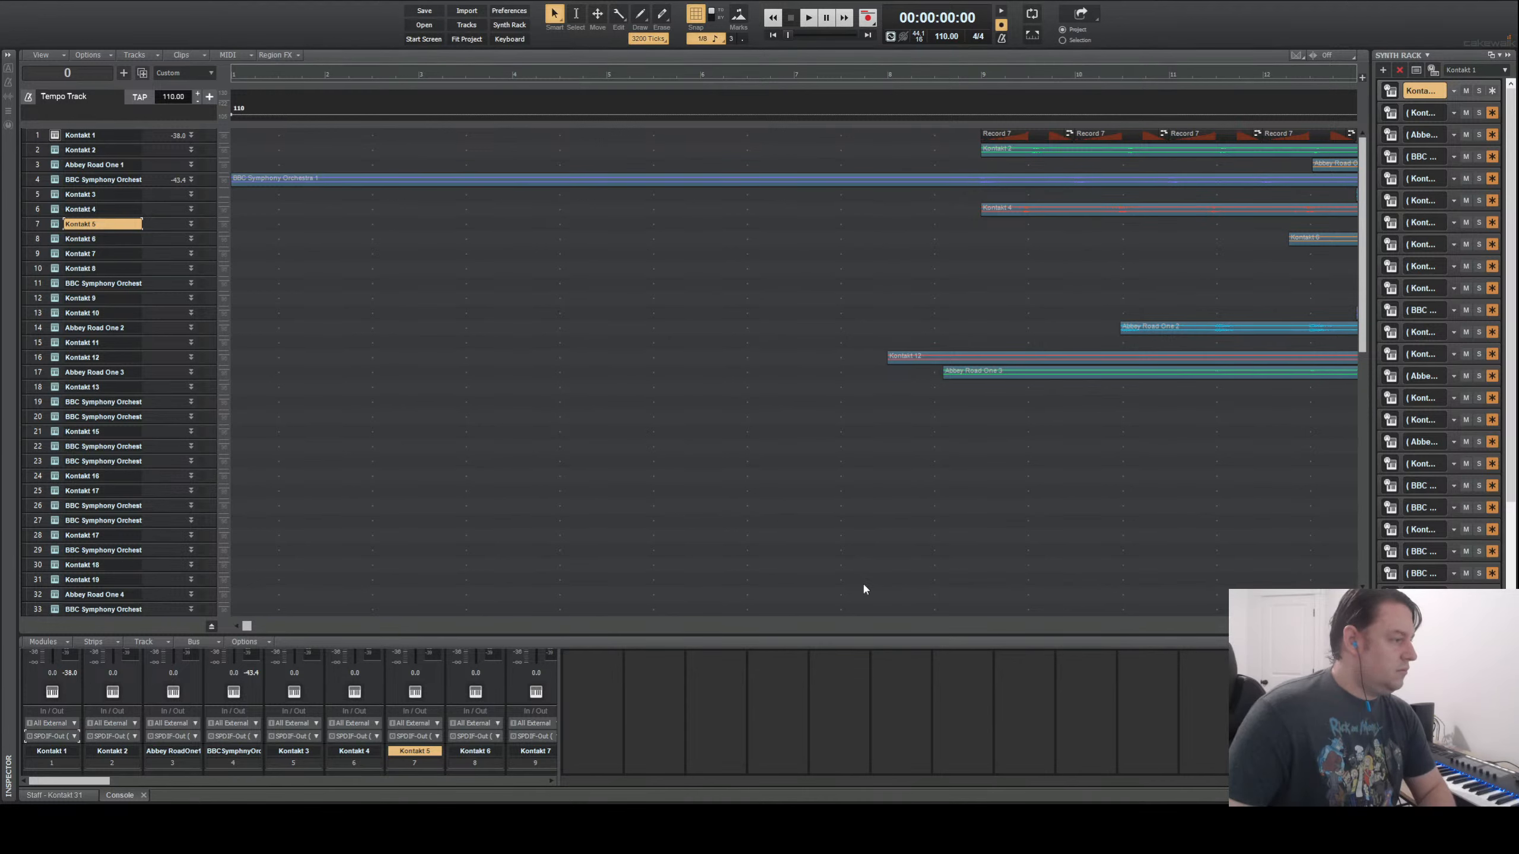
key(space)
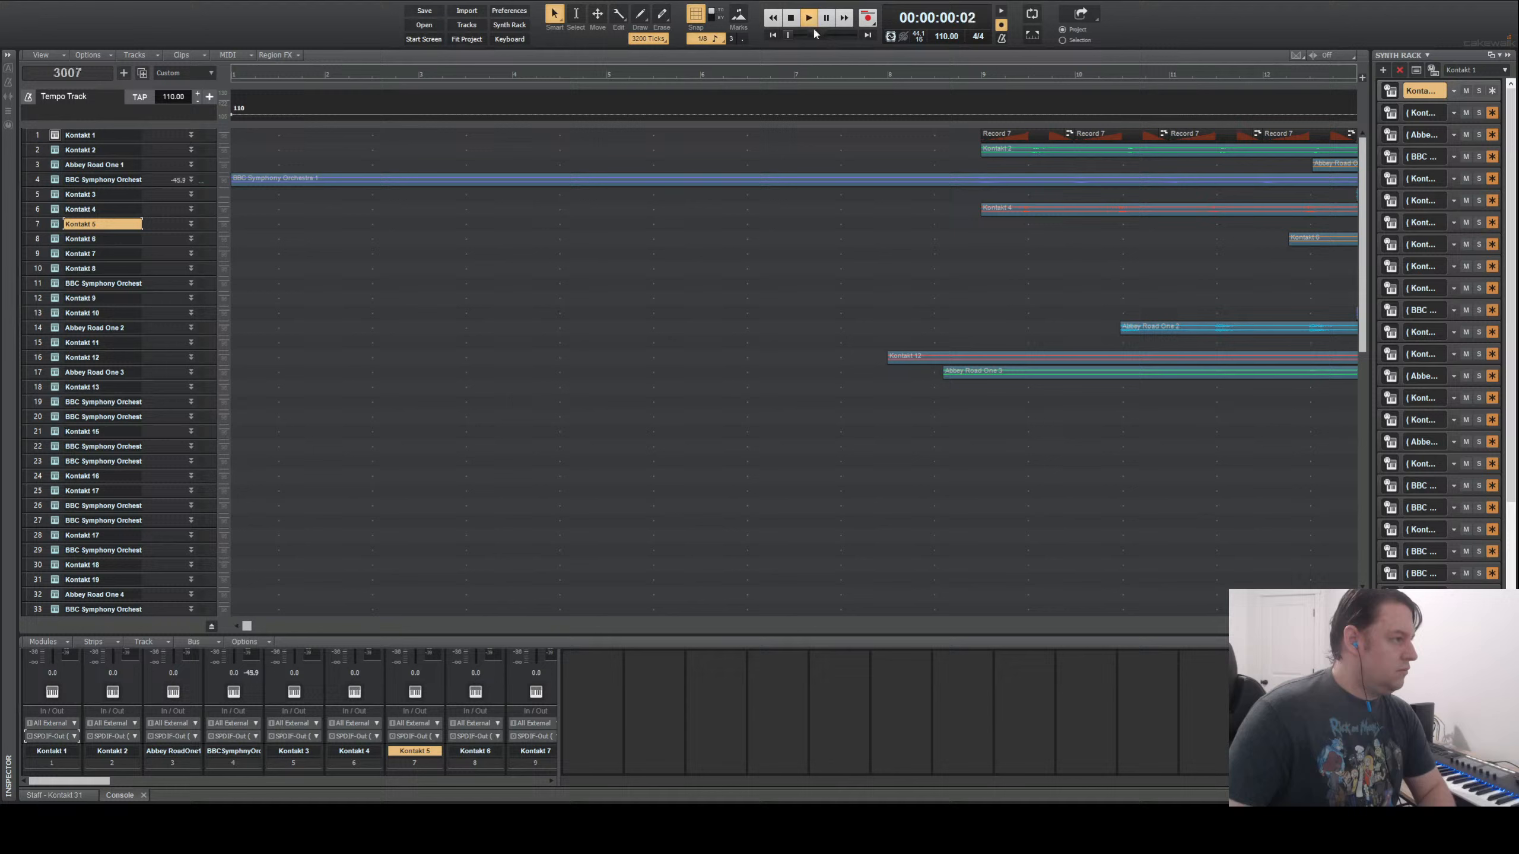
click(890, 79)
click(791, 19)
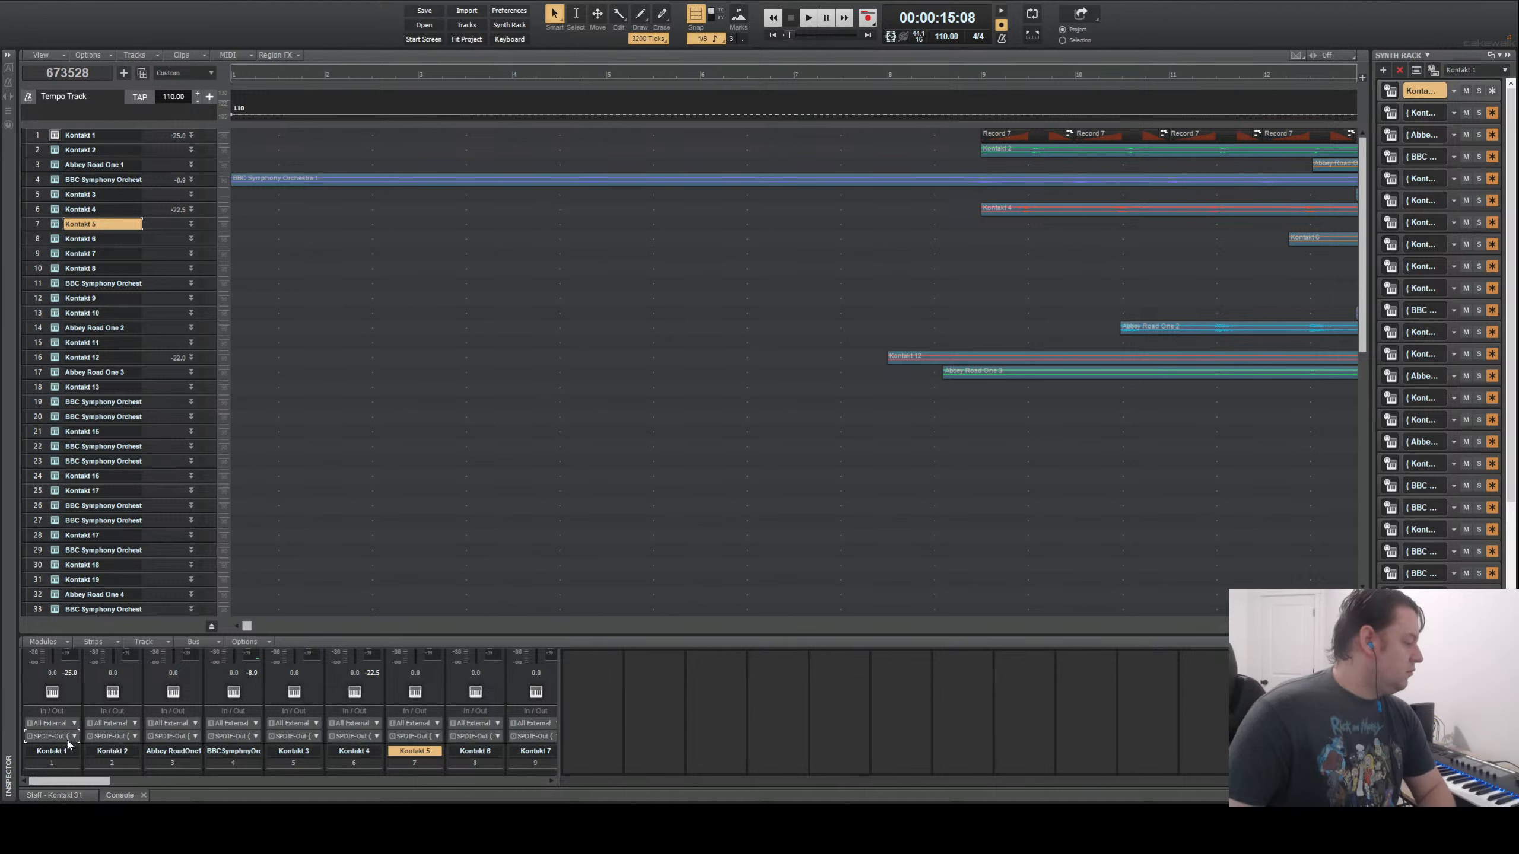
- Change the output of console tracks 1 to 5, Kontakt 1 through Kontakt 3, from SPDIF-Out to Speakers
click(154, 658)
click(201, 661)
click(183, 738)
click(263, 659)
click(240, 736)
click(307, 659)
click(294, 736)
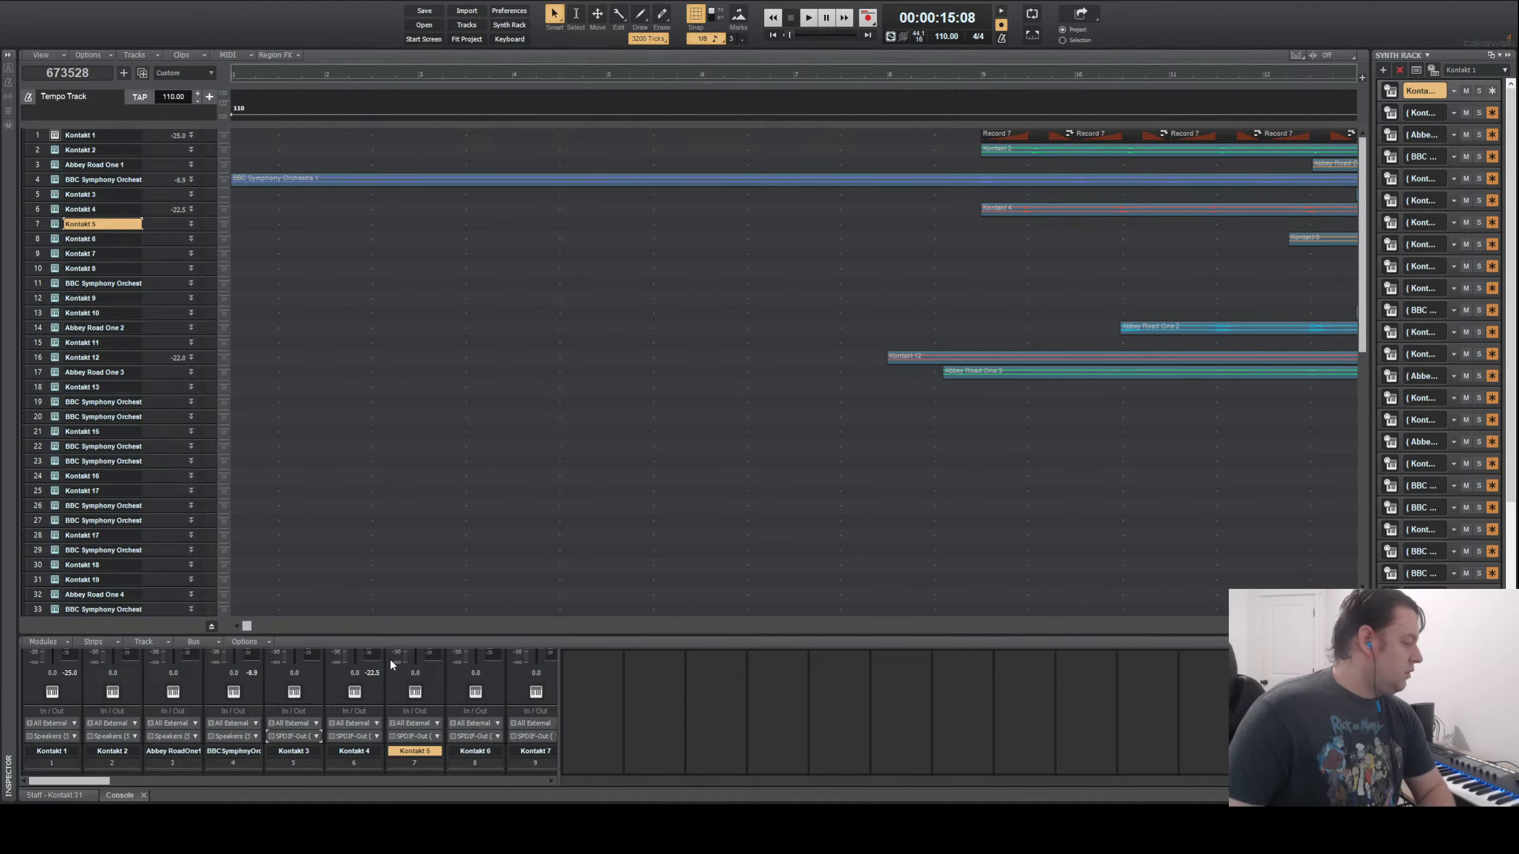
click(390, 657)
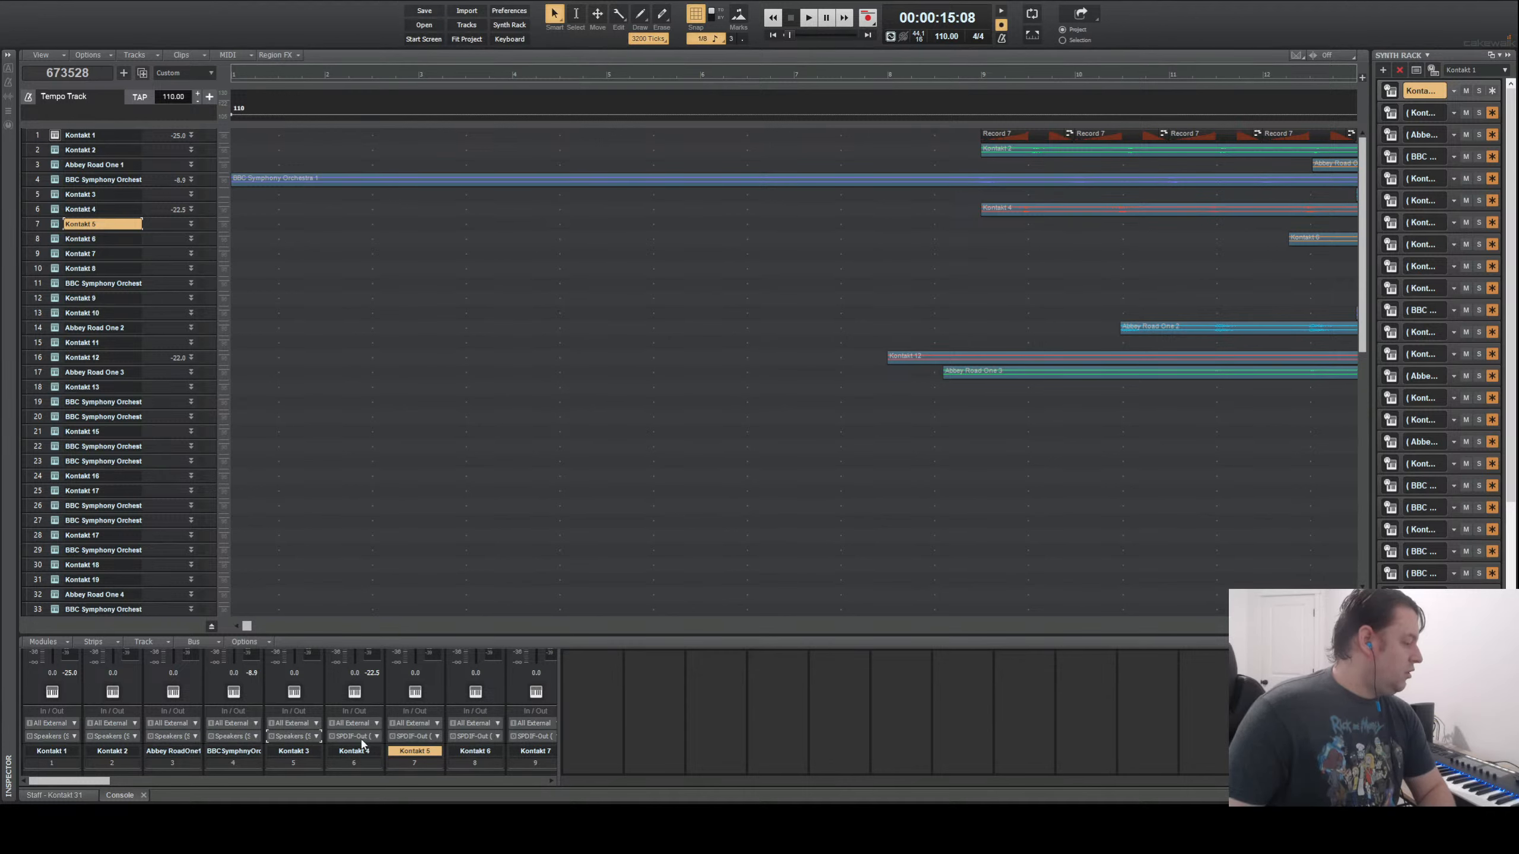
- Route the outputs of console tracks 6 to 9, Kontakt 4 through Kontakt 7, to Speakers
click(417, 655)
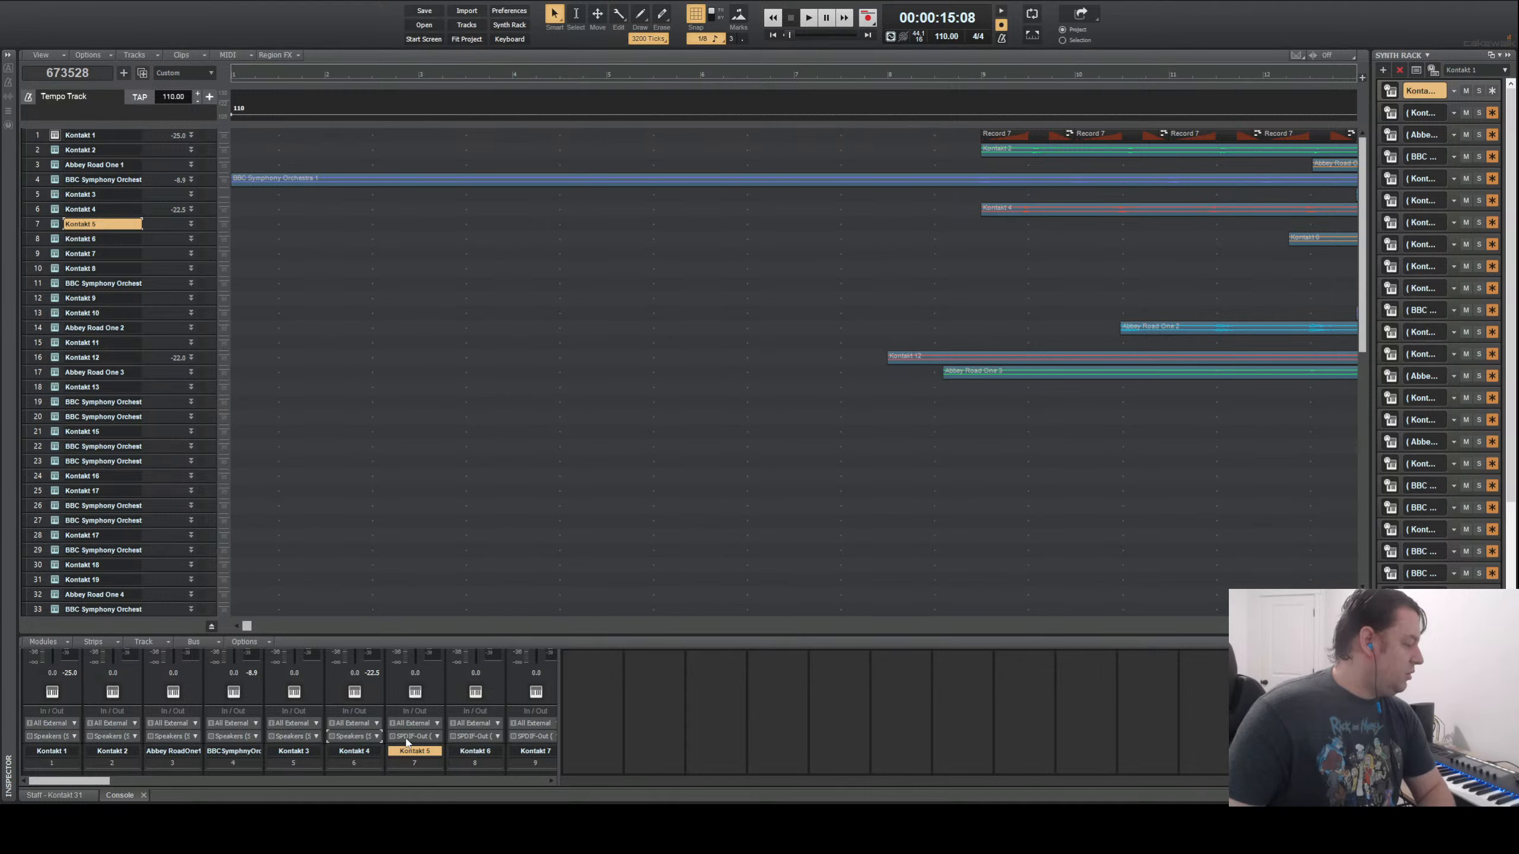
click(506, 655)
click(476, 737)
click(577, 658)
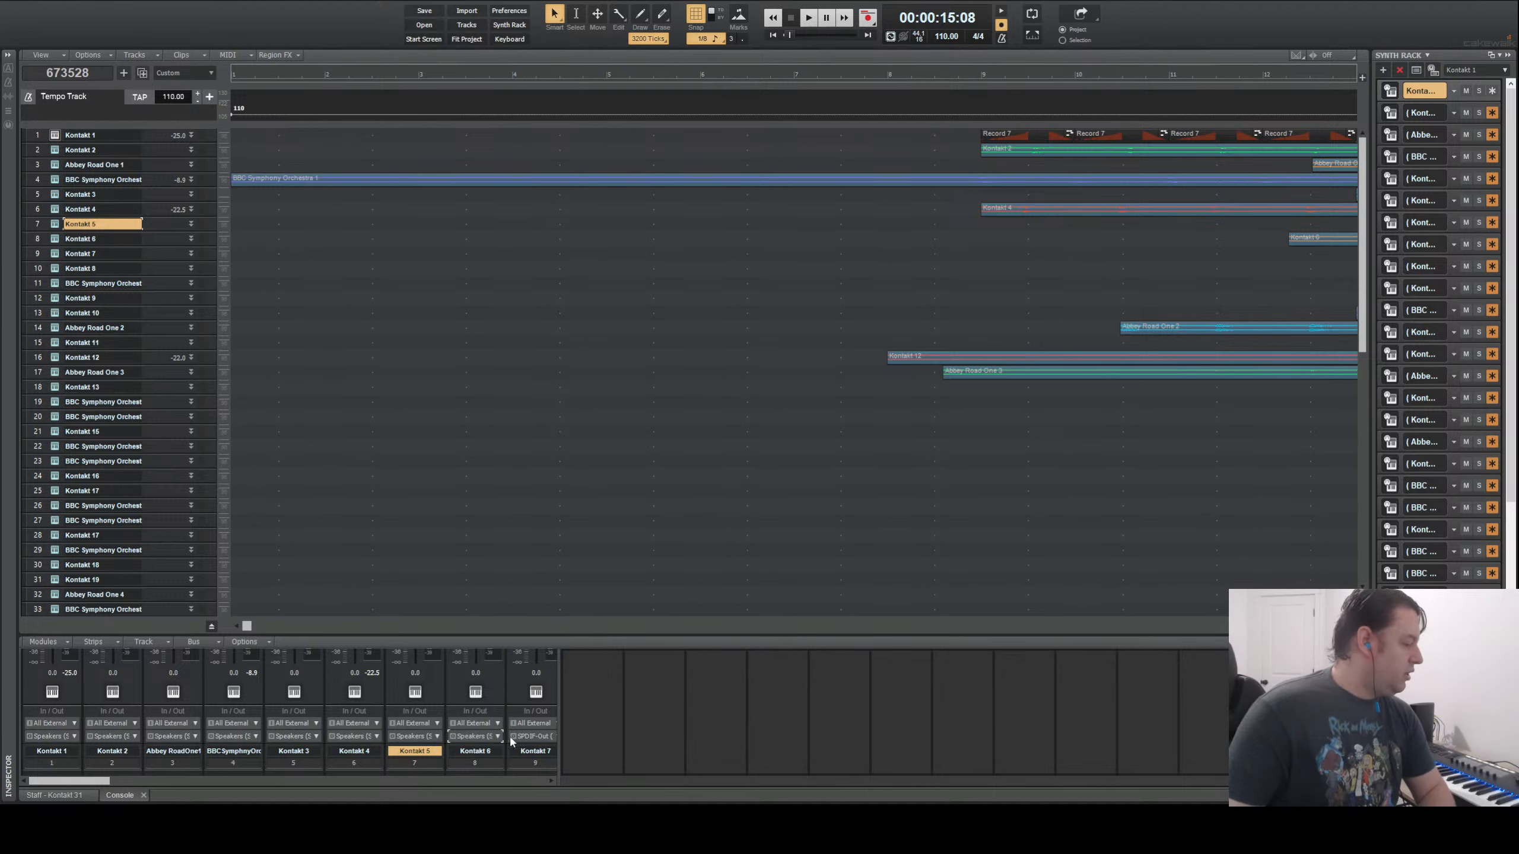
click(532, 736)
click(626, 660)
- Audition the bar 8 passage through the Speakers outputs, stop, and return the playhead to the project start
click(809, 19)
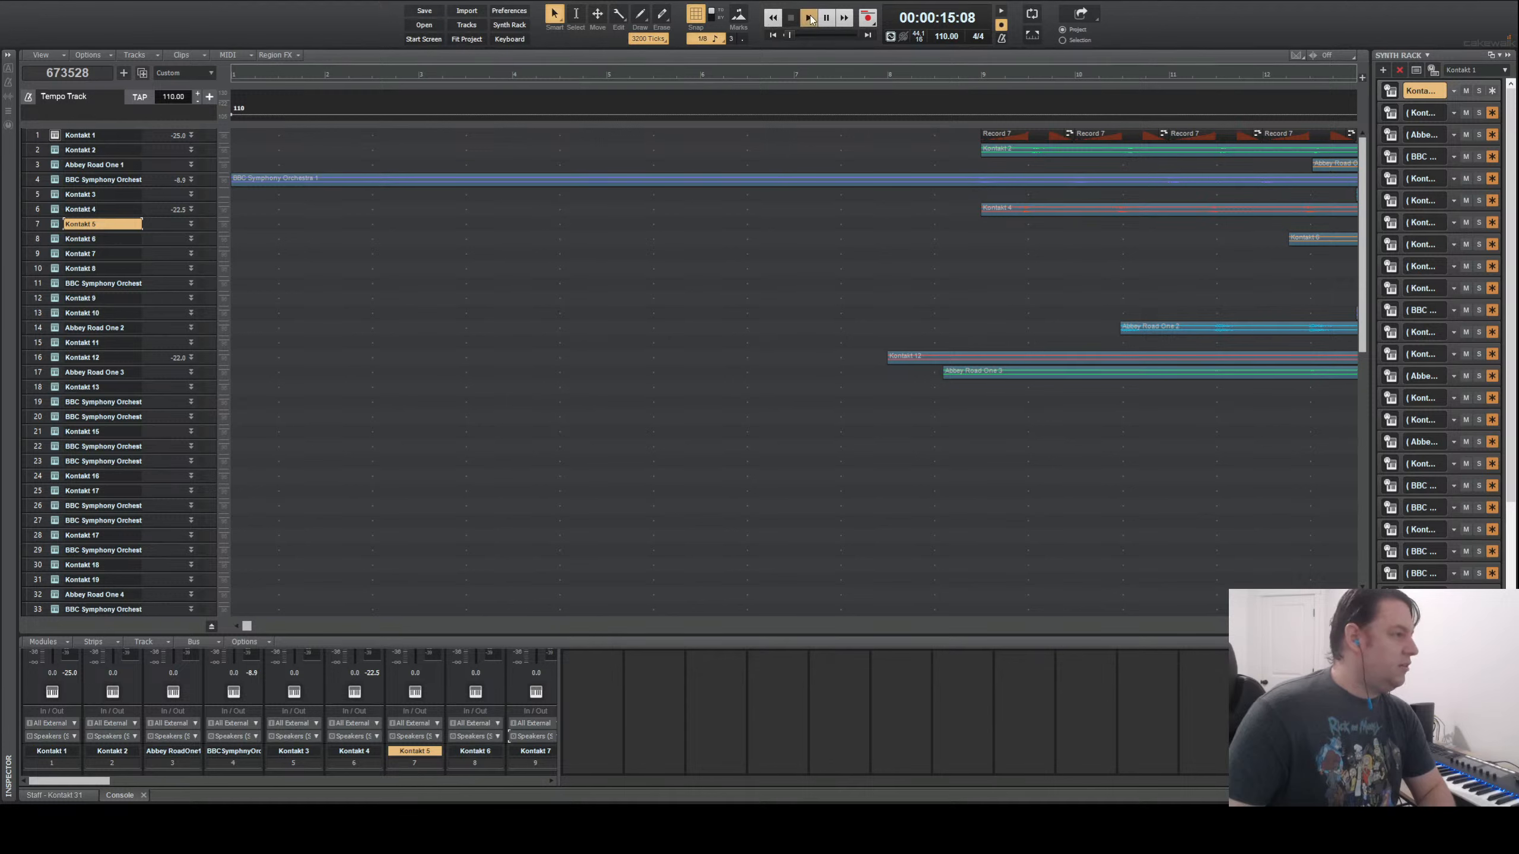
click(791, 18)
click(774, 35)
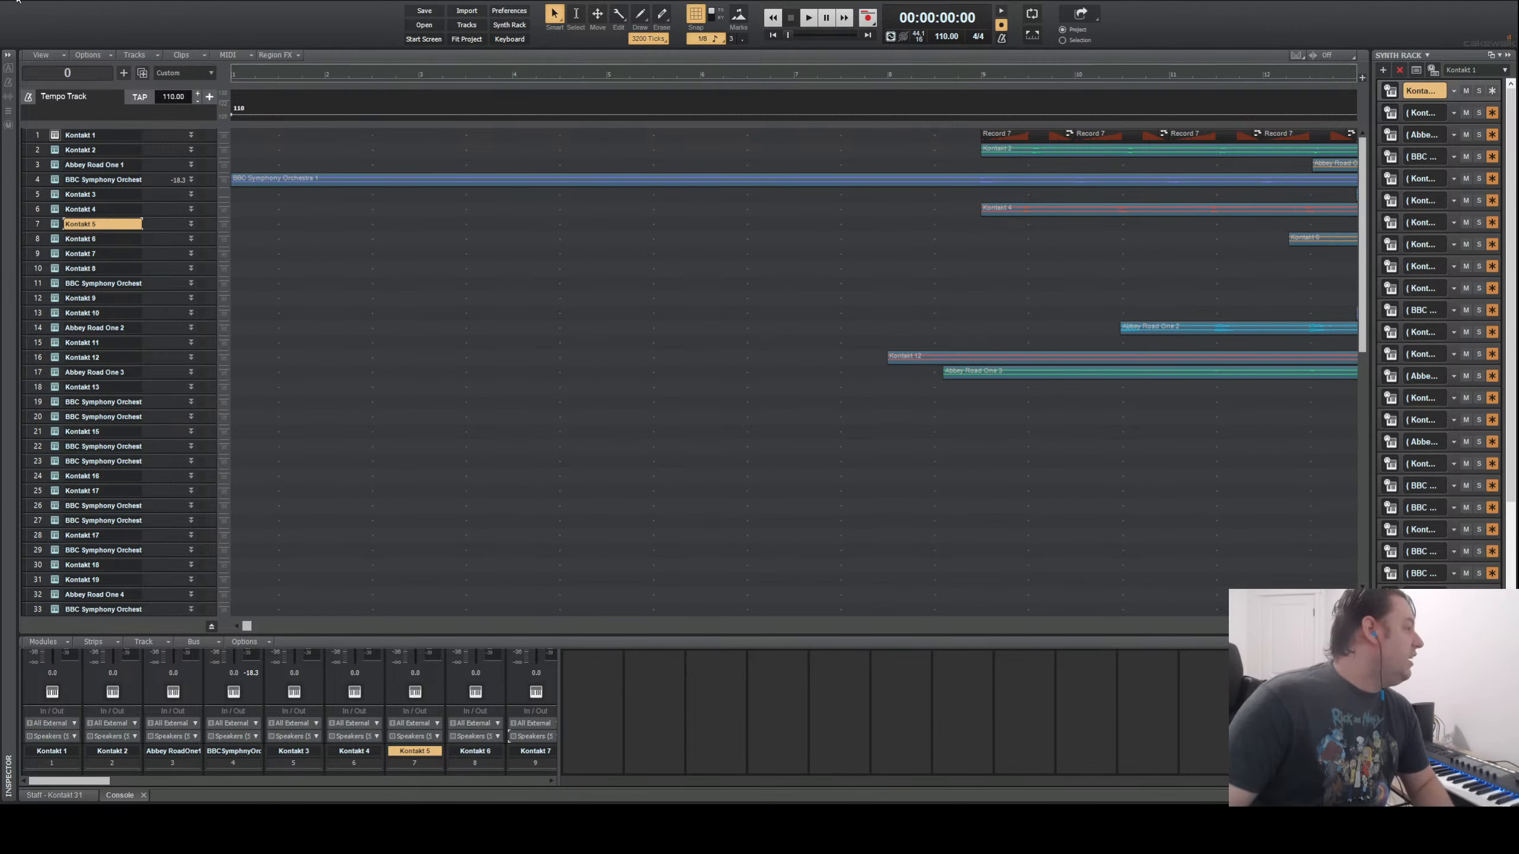
- Play the arrangement from the project start through about 1:11, and stop playback
key(space)
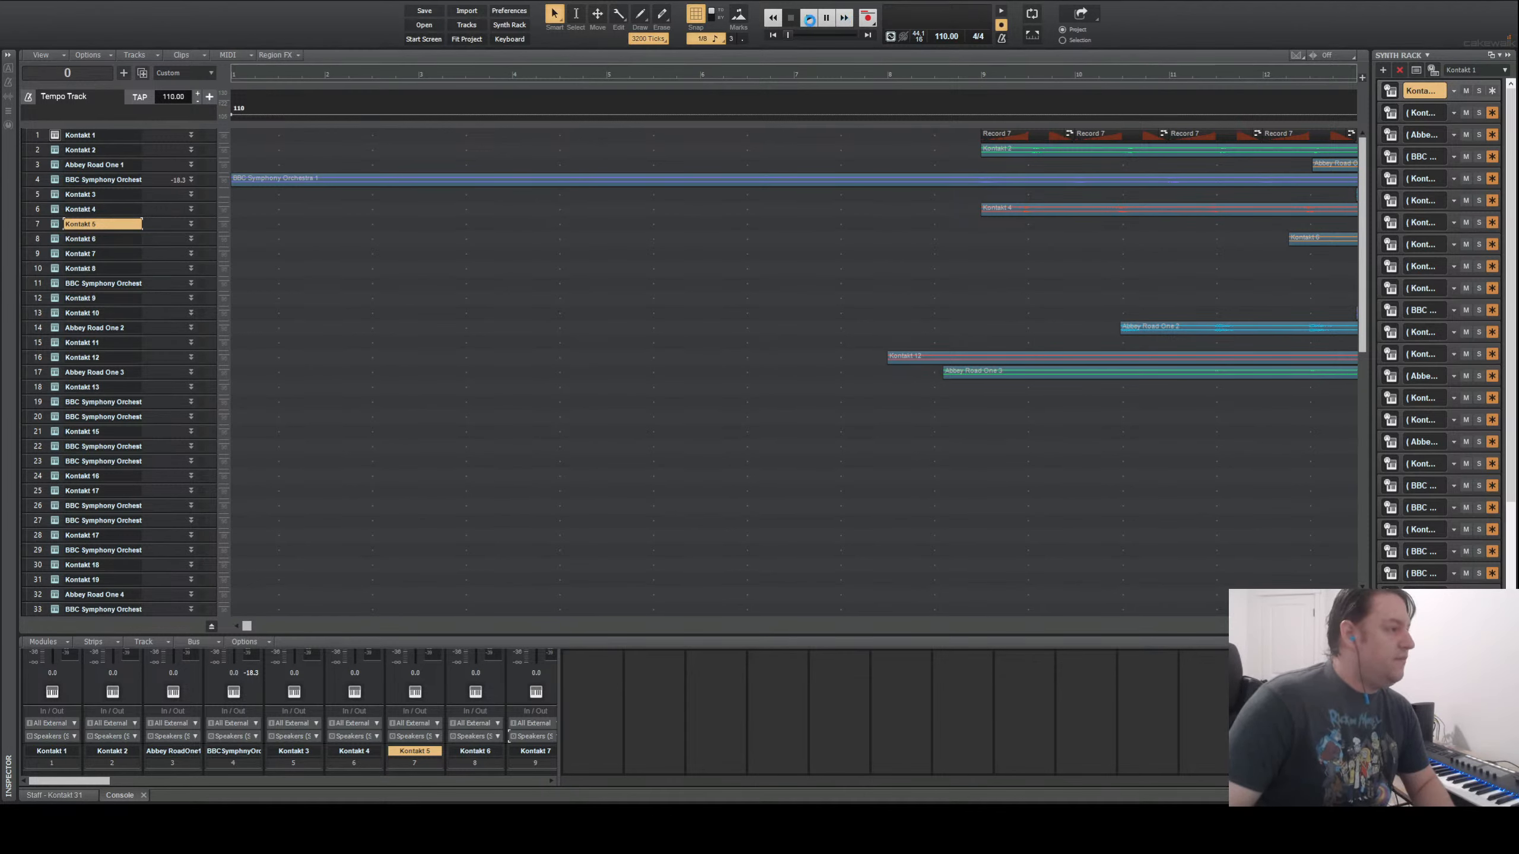
click(809, 19)
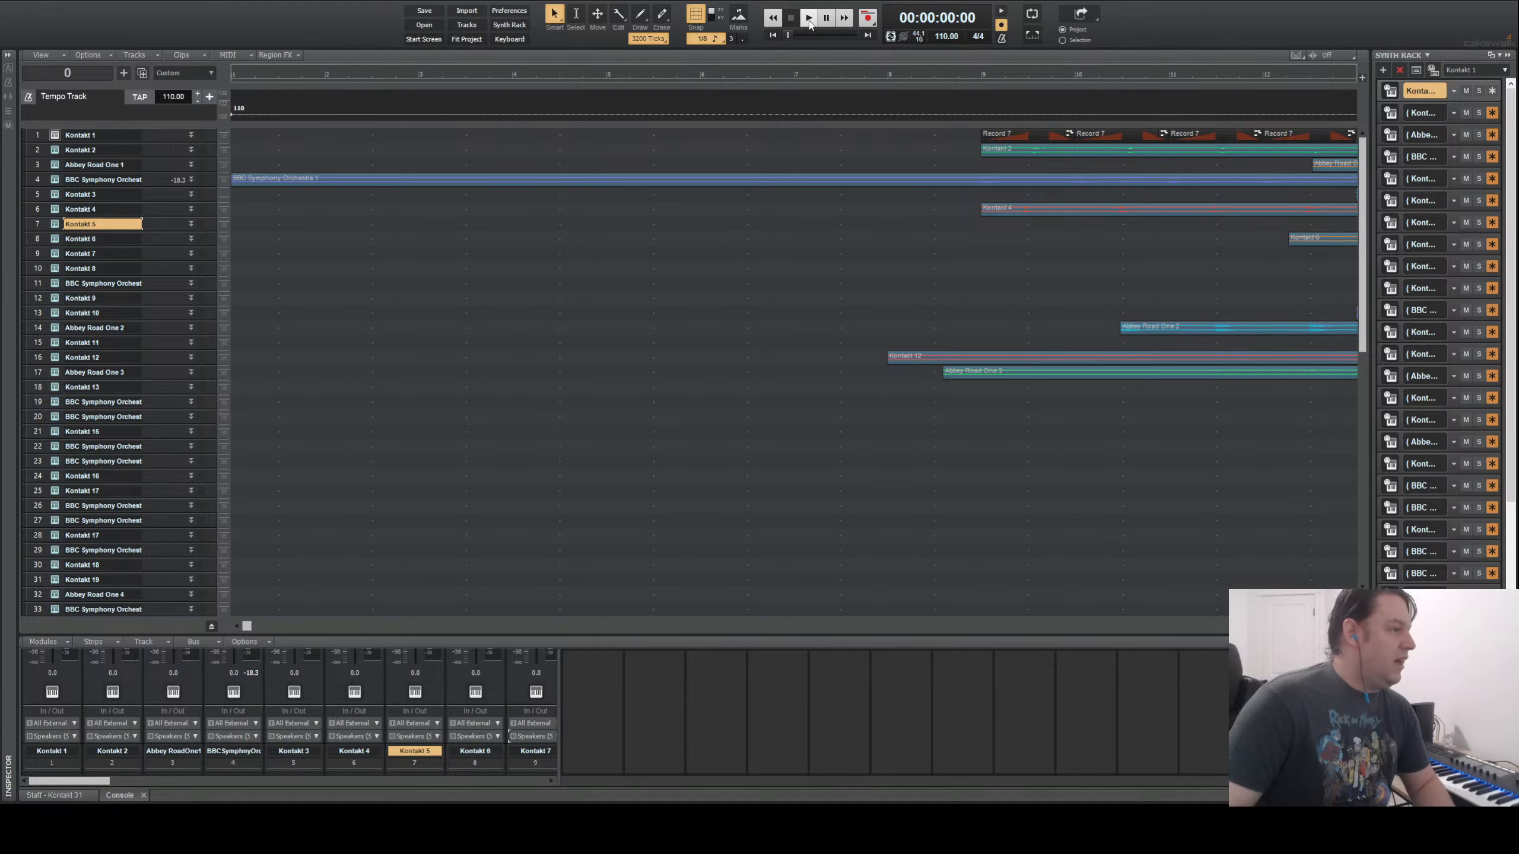
click(809, 19)
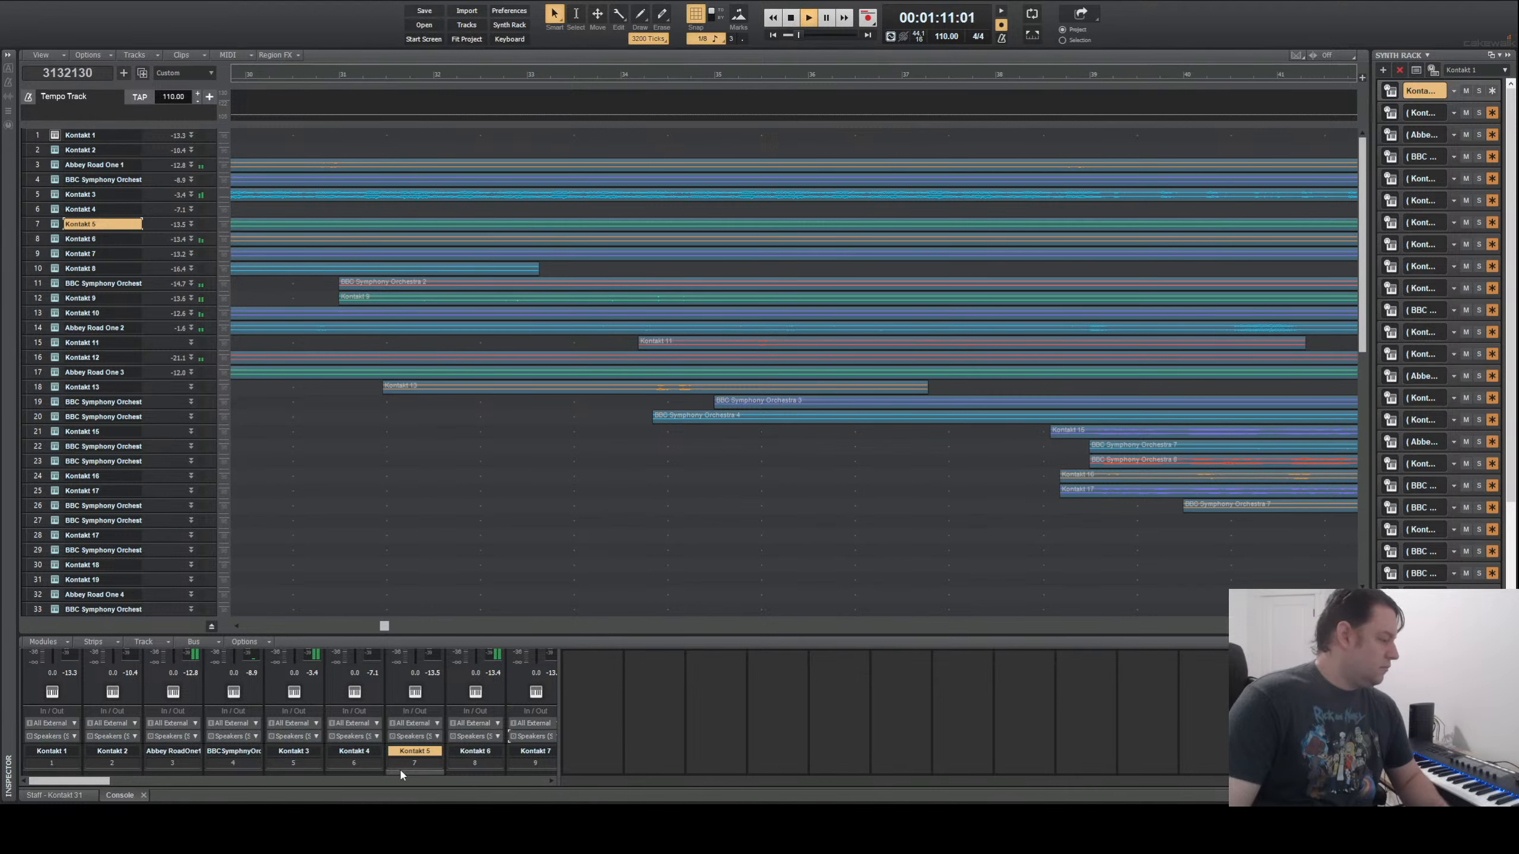
click(789, 18)
- Play the arrangement from the project start through the Speakers outputs
scroll(1395, 514, down, 5)
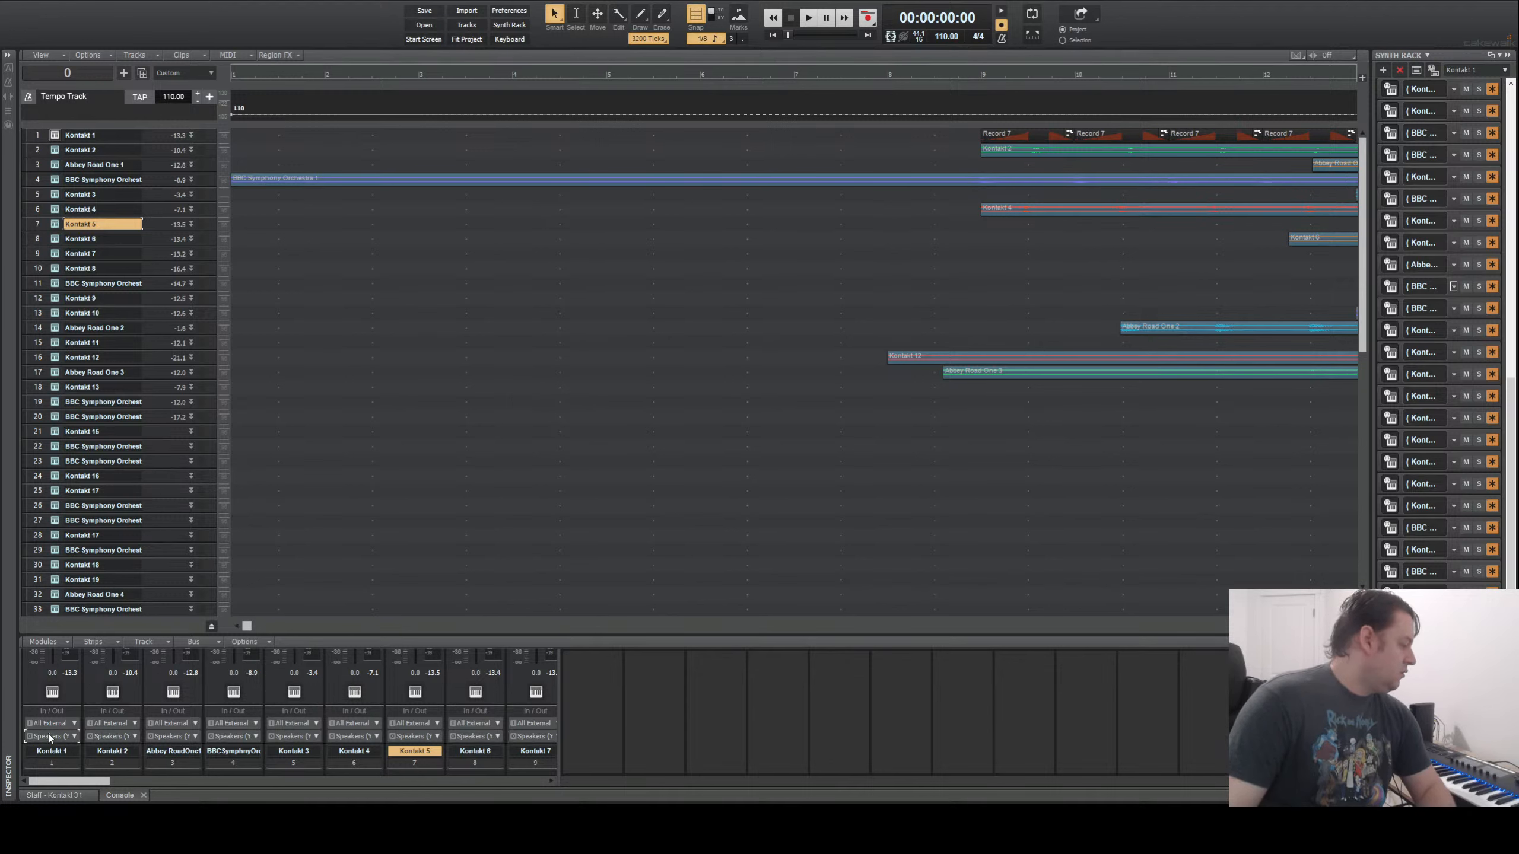
click(810, 18)
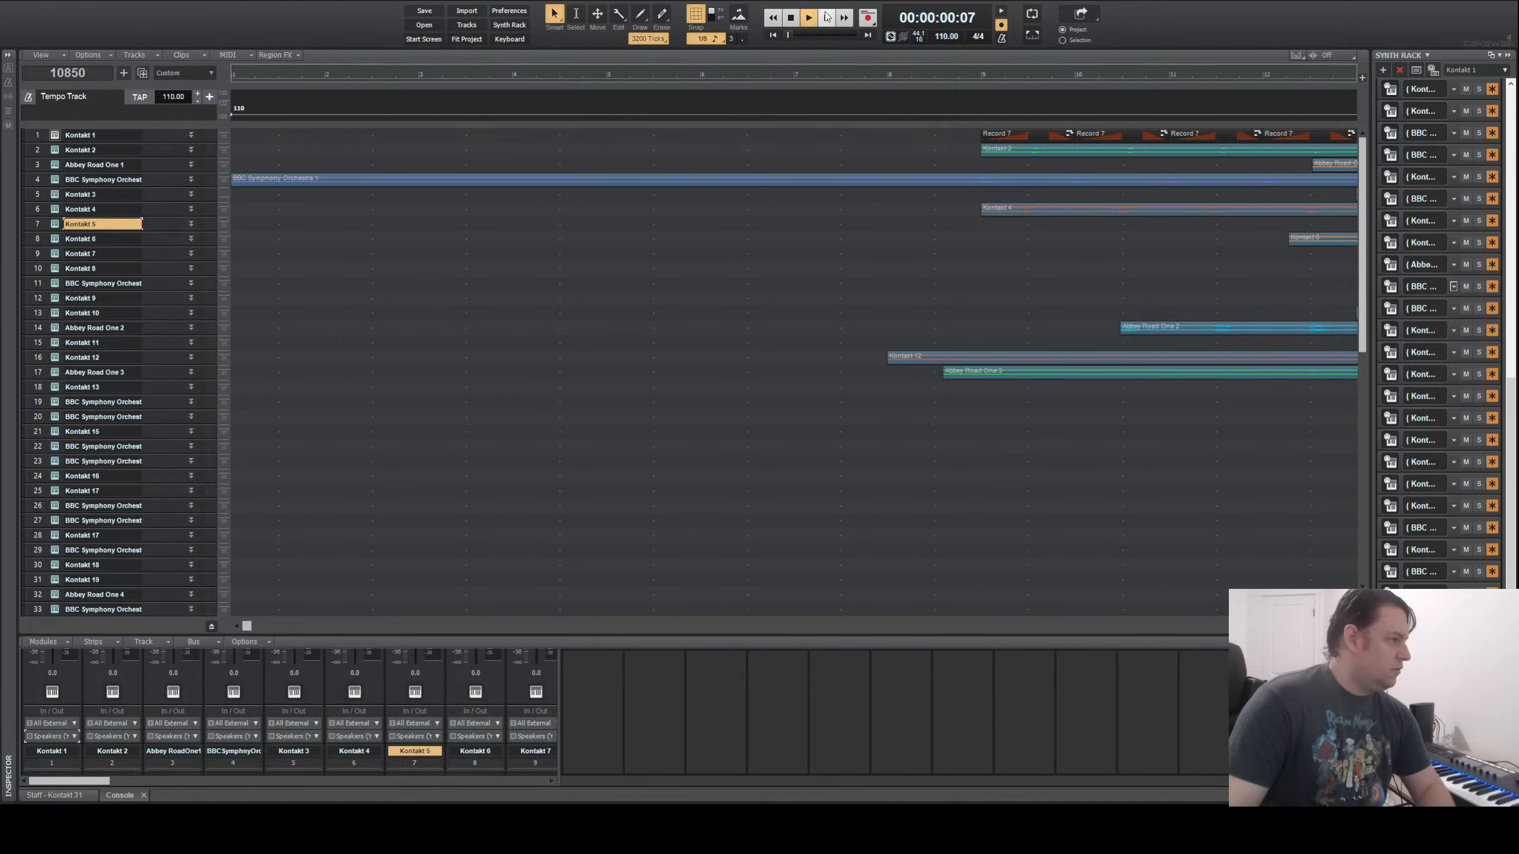
click(888, 77)
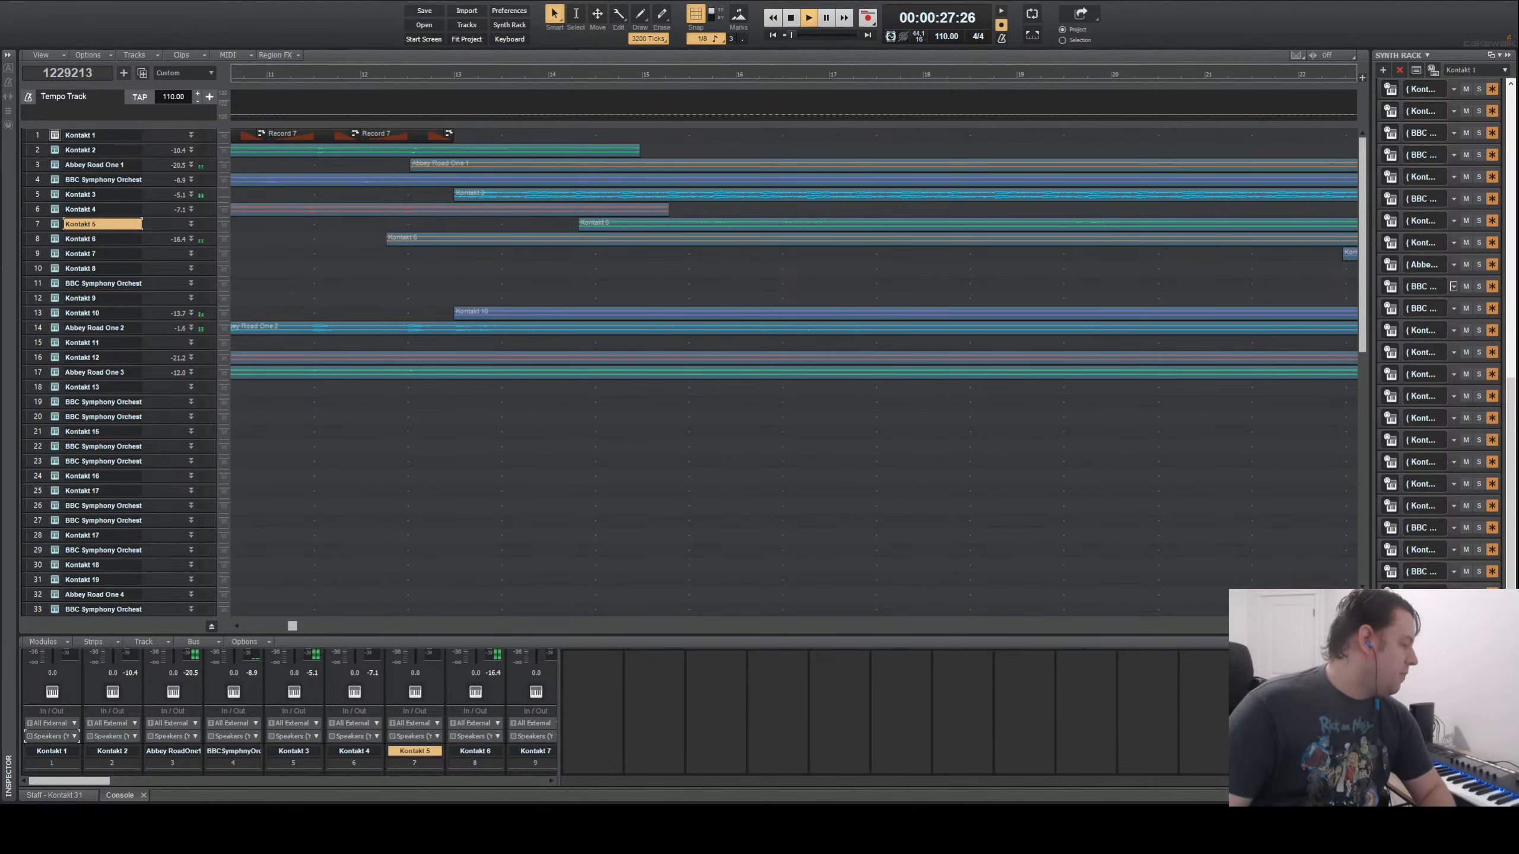
mouse_move(94, 782)
mouse_down()
mouse_move(229, 790)
mouse_move(78, 785)
mouse_move(578, 799)
mouse_move(76, 784)
mouse_up()
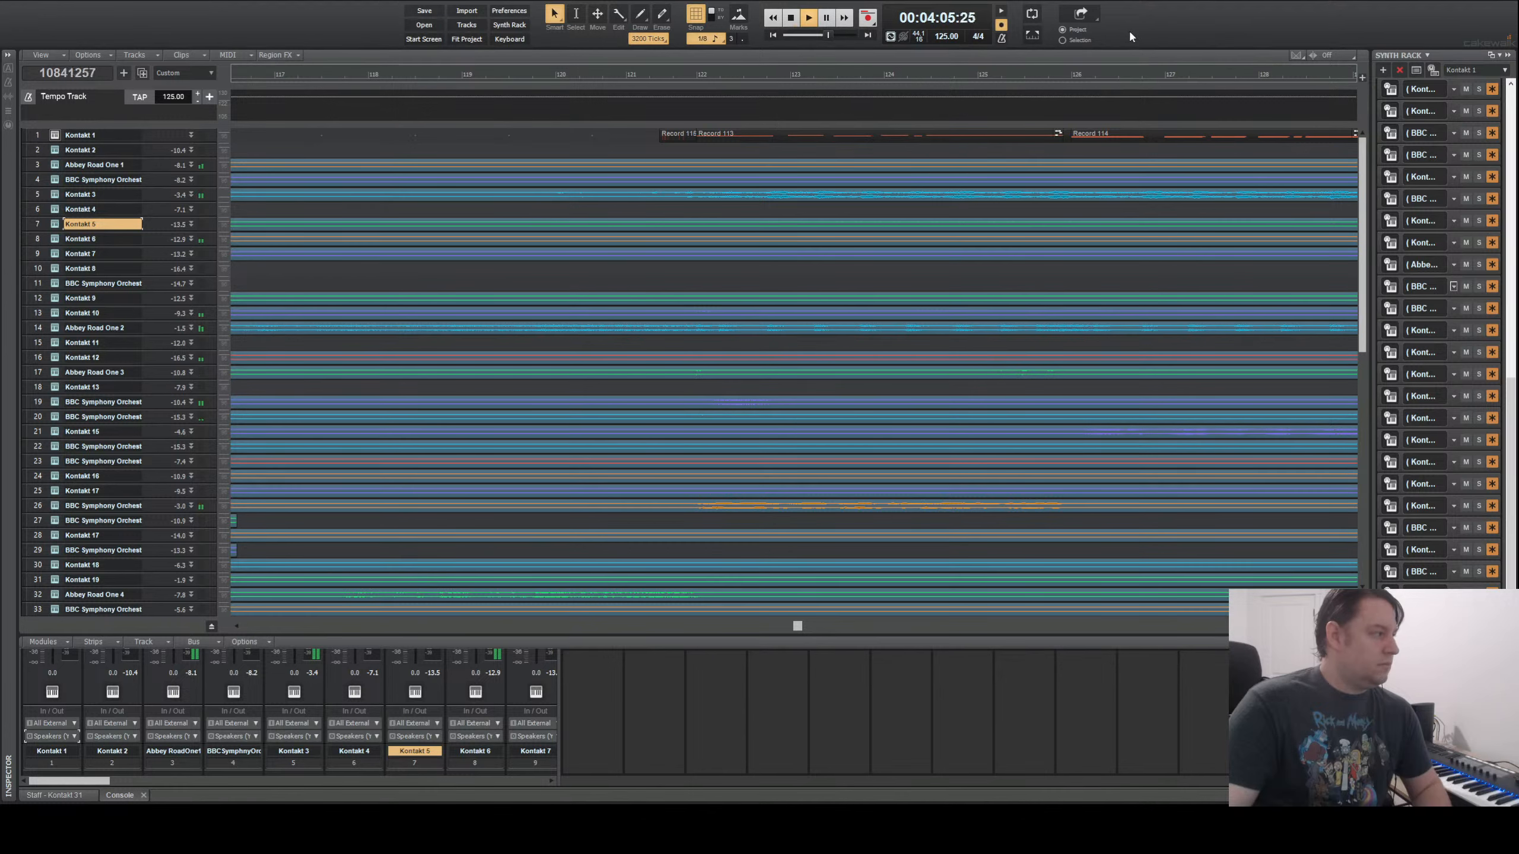
- Select the Kontakt 1 instrument in the synth rack, and expand and collapse its track strip during playback
scroll(1426, 179, up, 7)
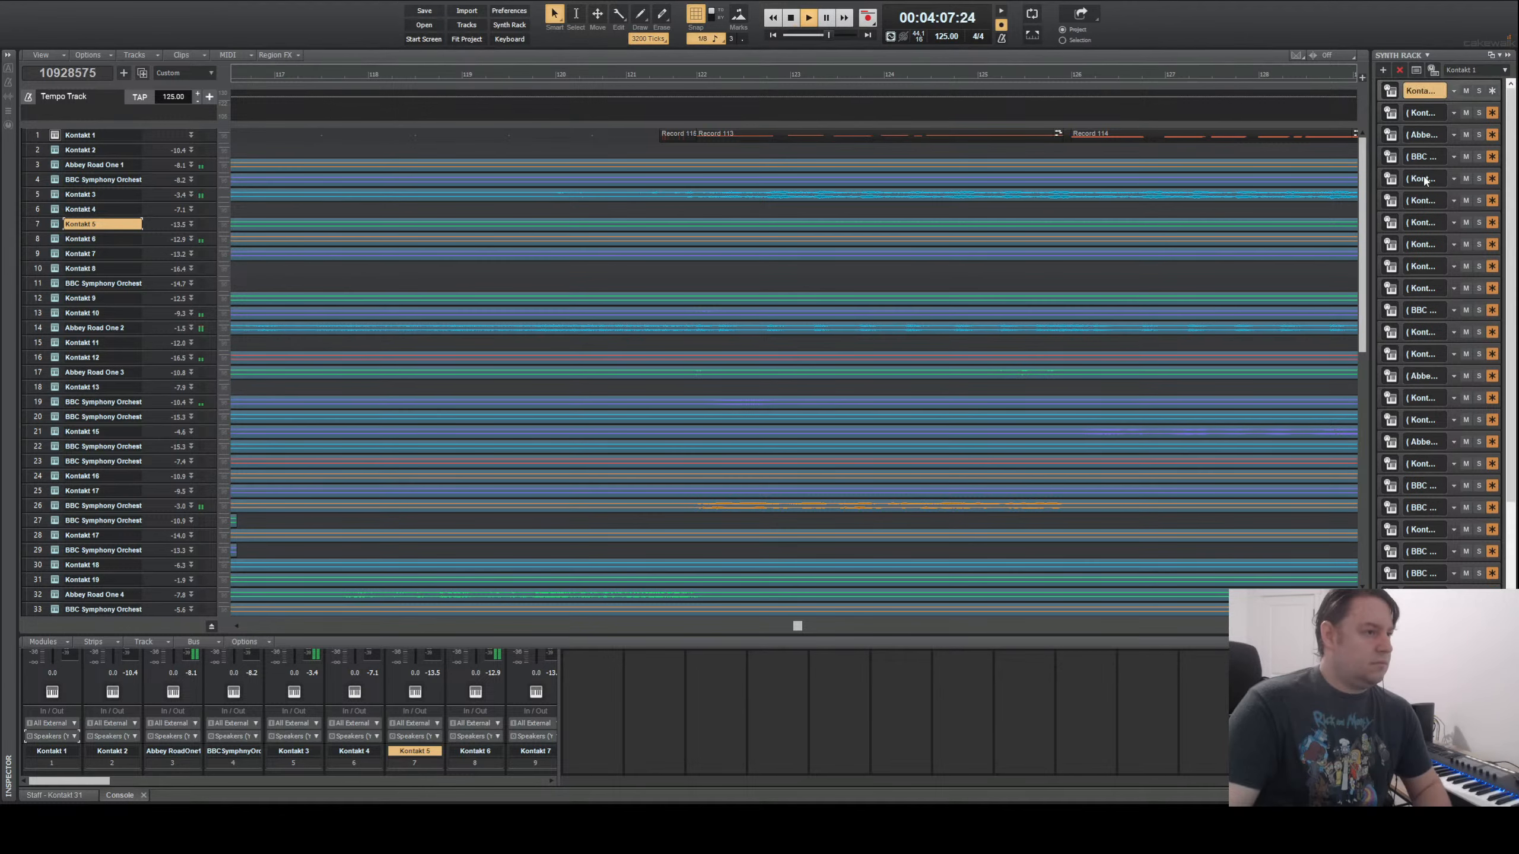
click(1426, 90)
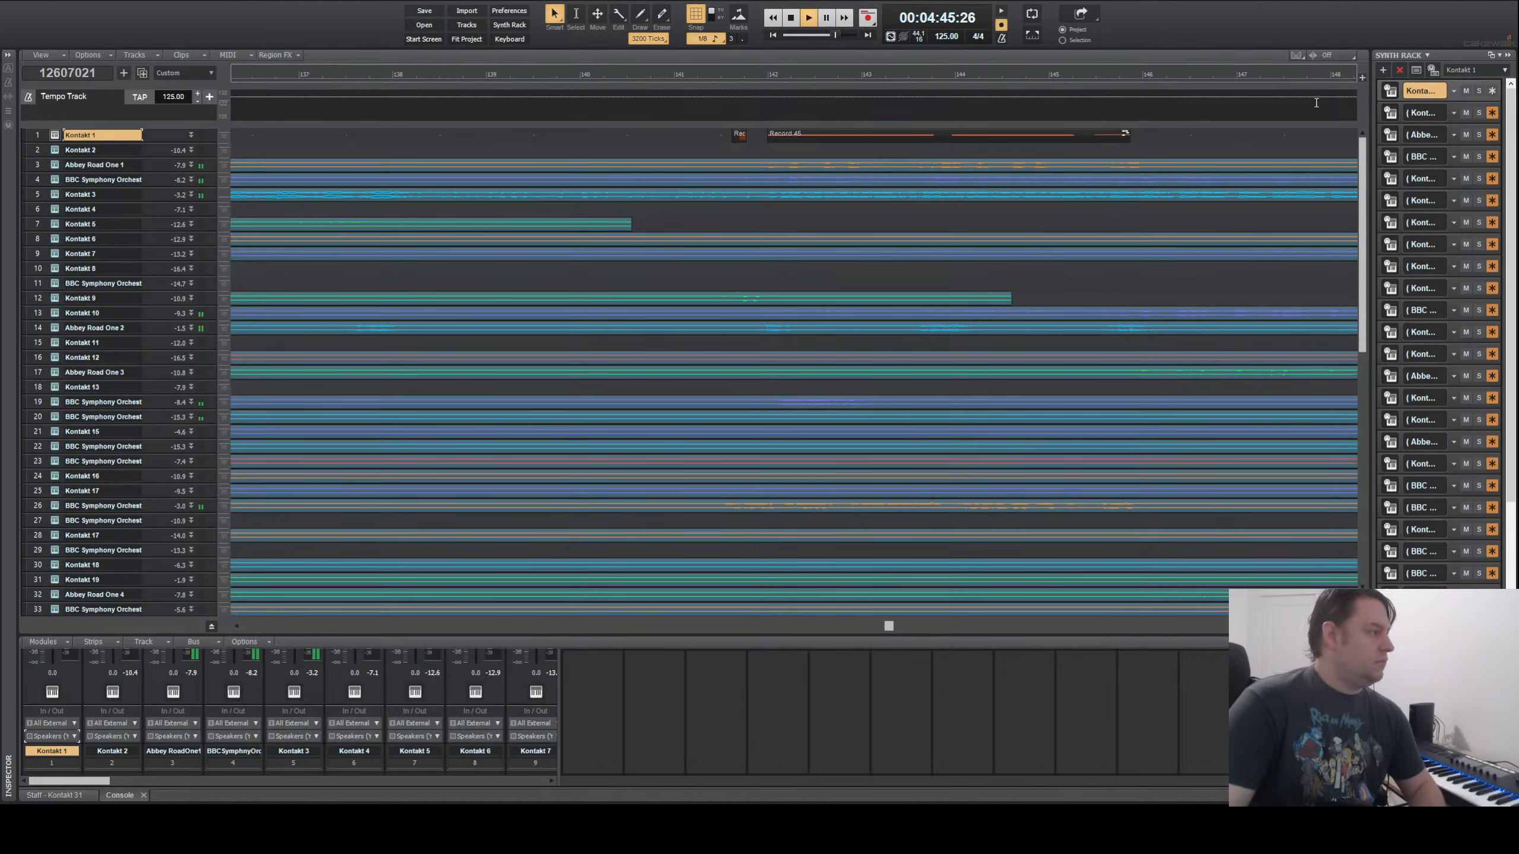
click(191, 135)
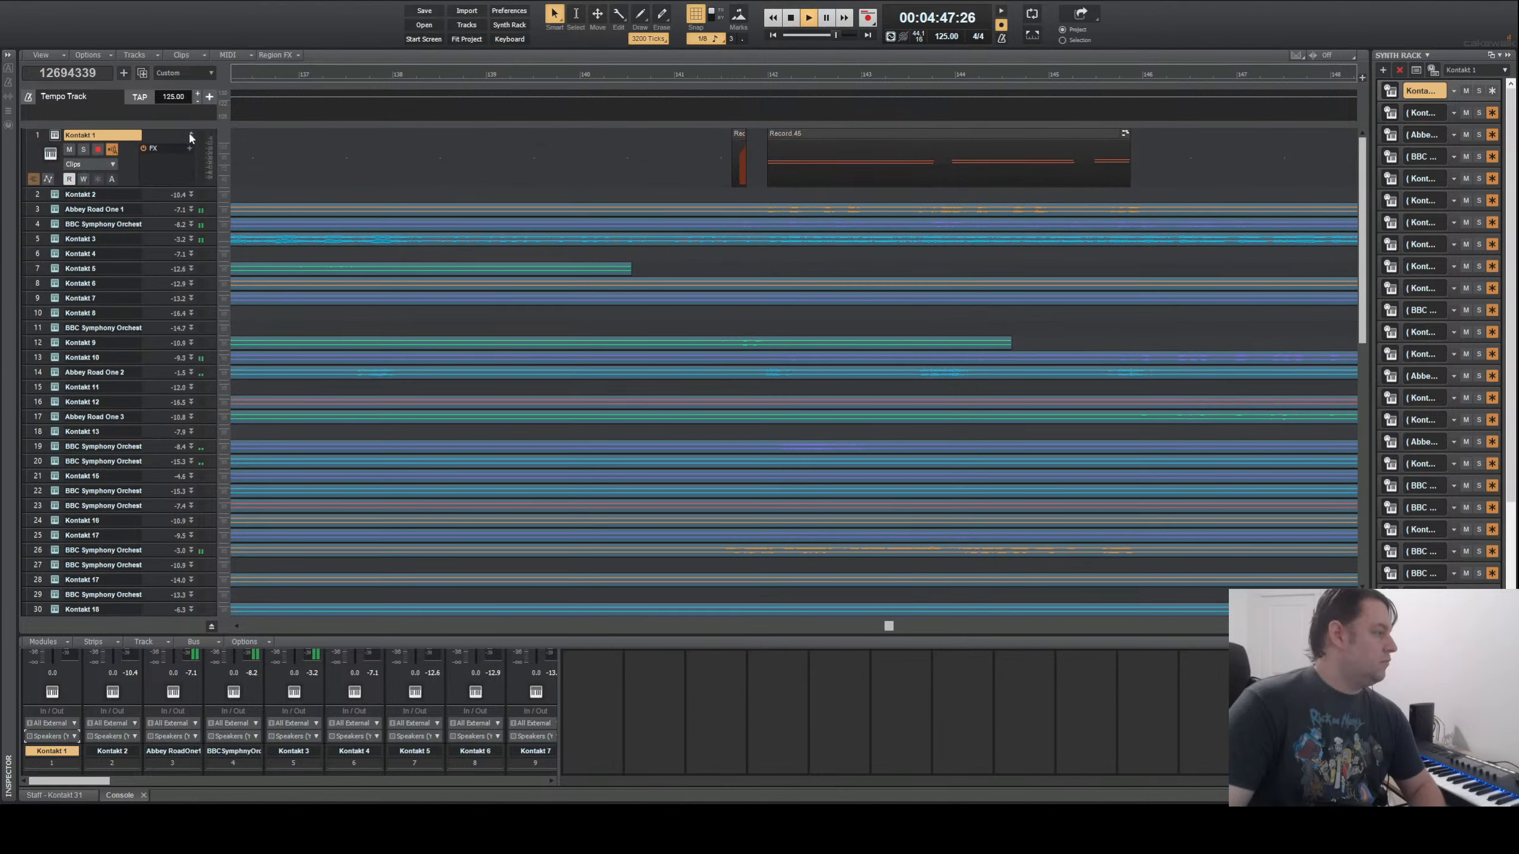
click(191, 135)
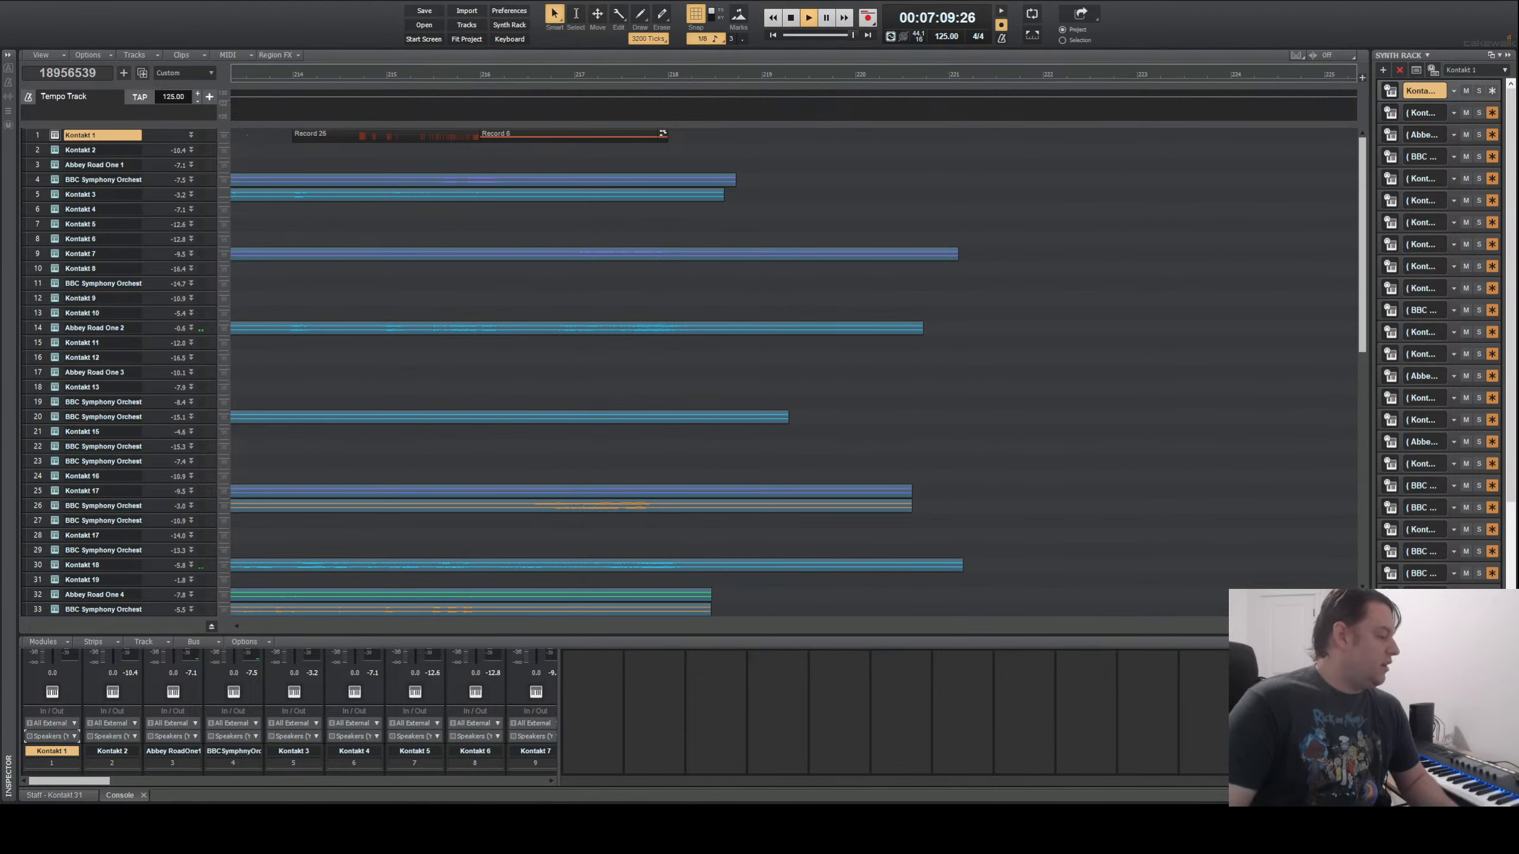
- Stop playback at the end of the arrangement and return the playhead to the project start
click(790, 17)
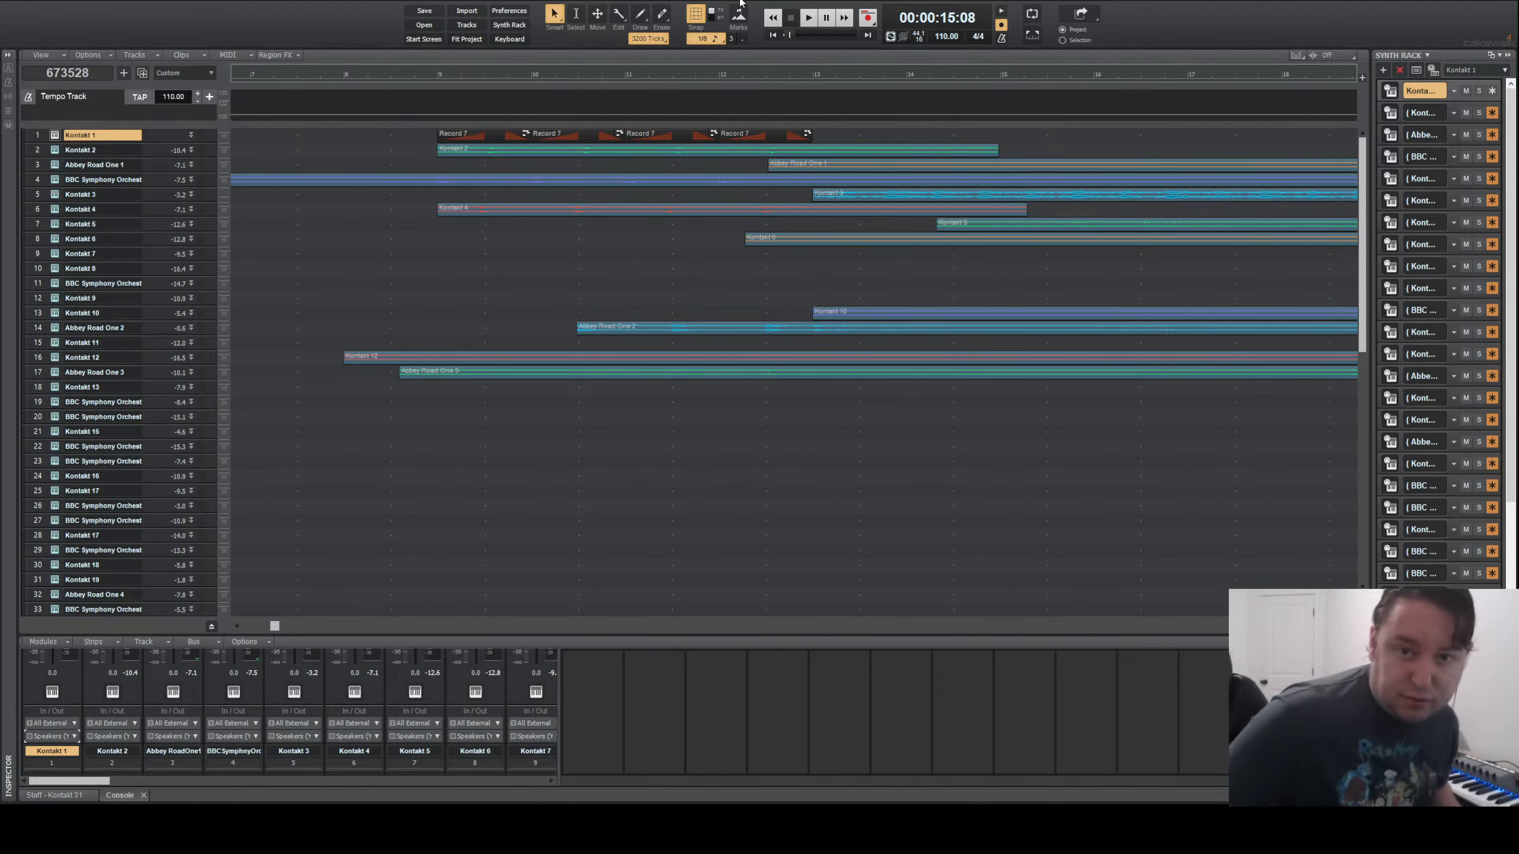
click(773, 19)
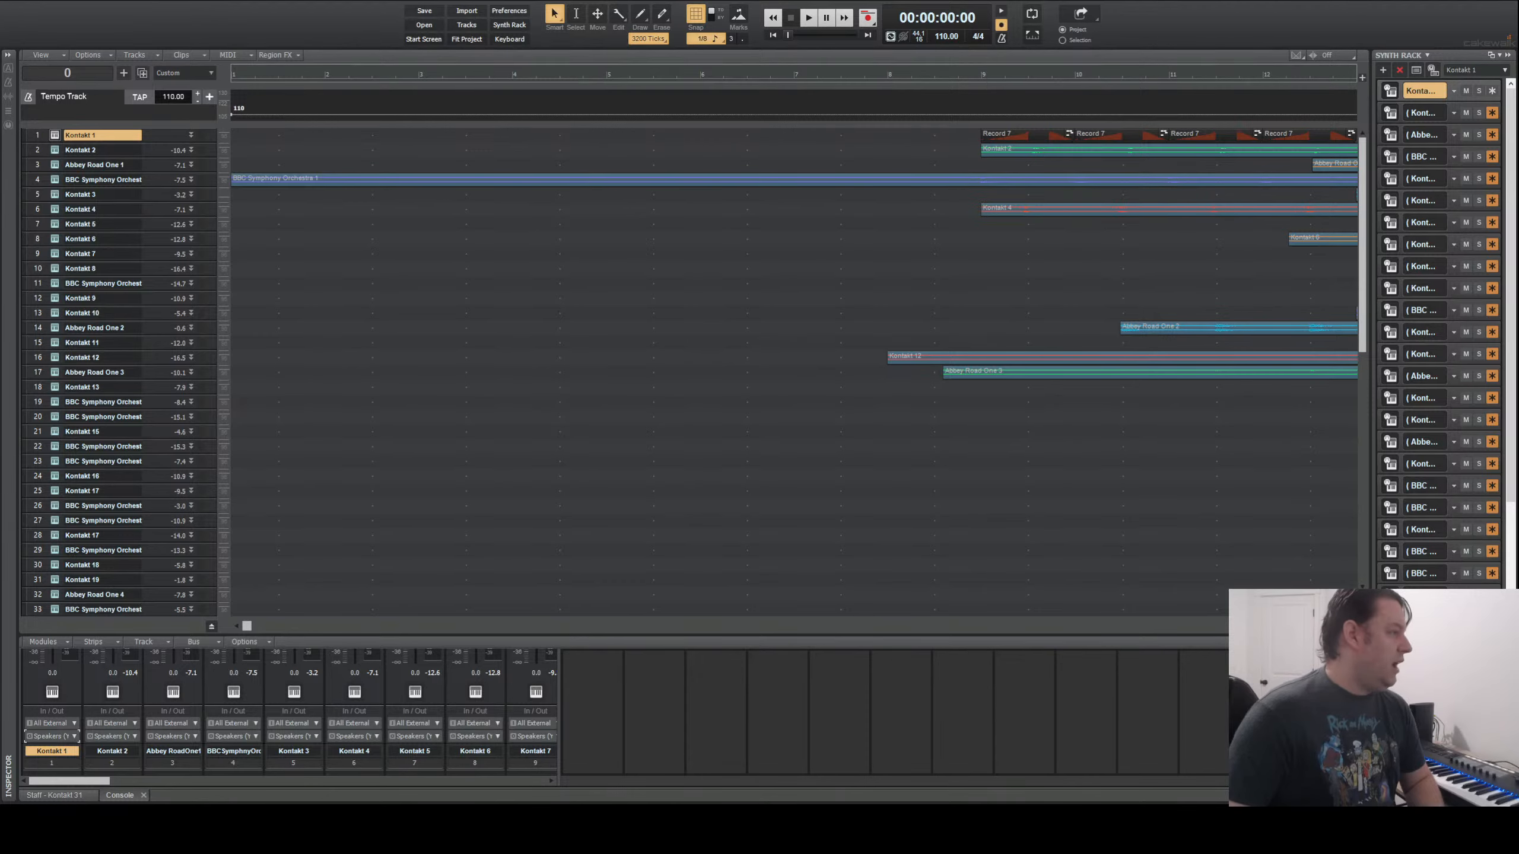
key(super+Down)
key(super+Up)
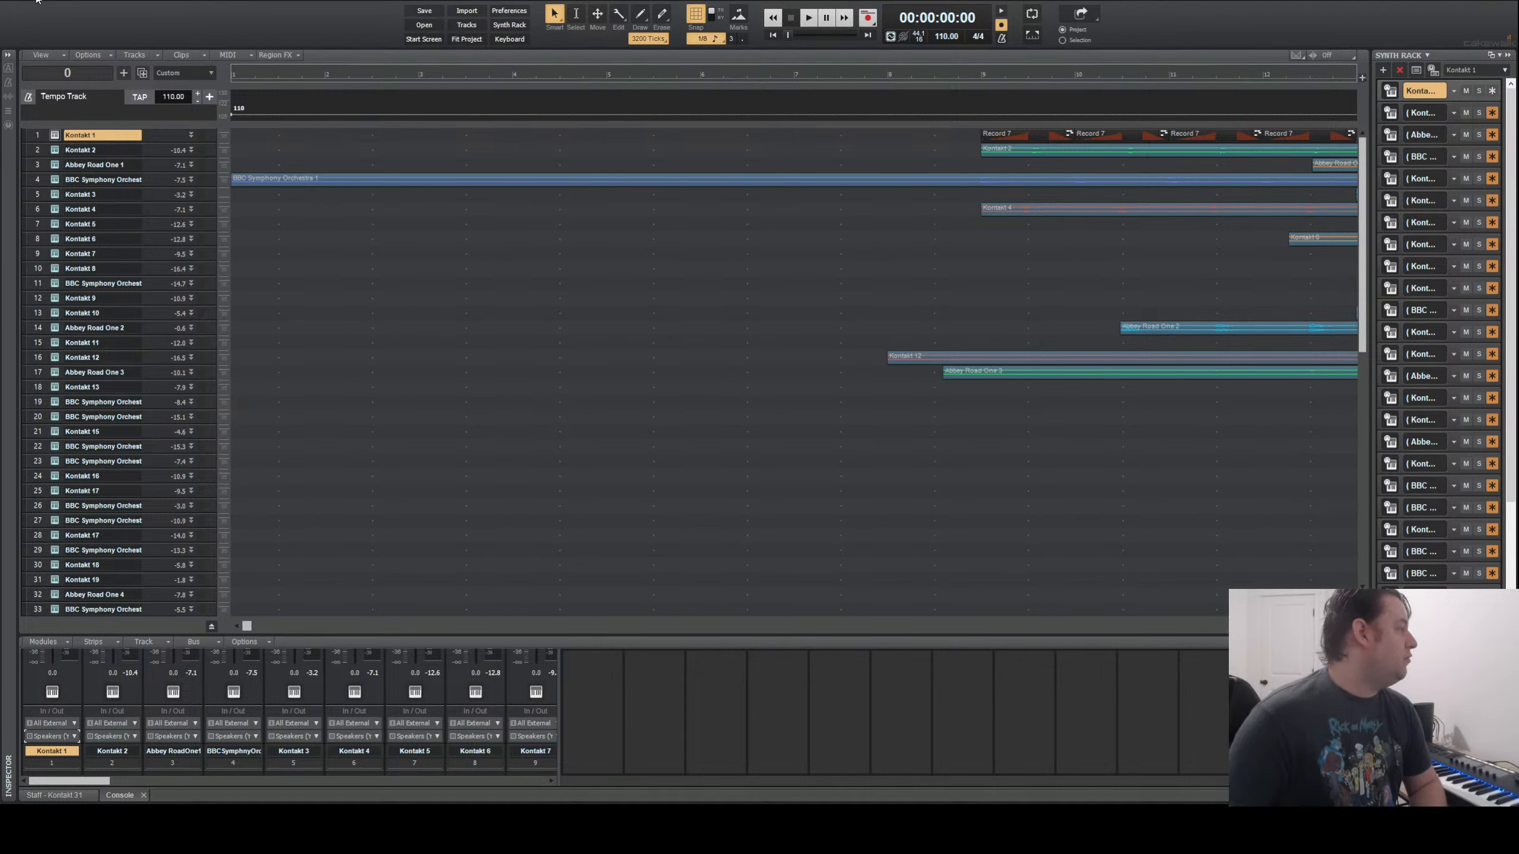
- Audition the passage at the 125 BPM tempo change, bar 51 at about 1:49, and stop
scroll(793, 371, right, 18)
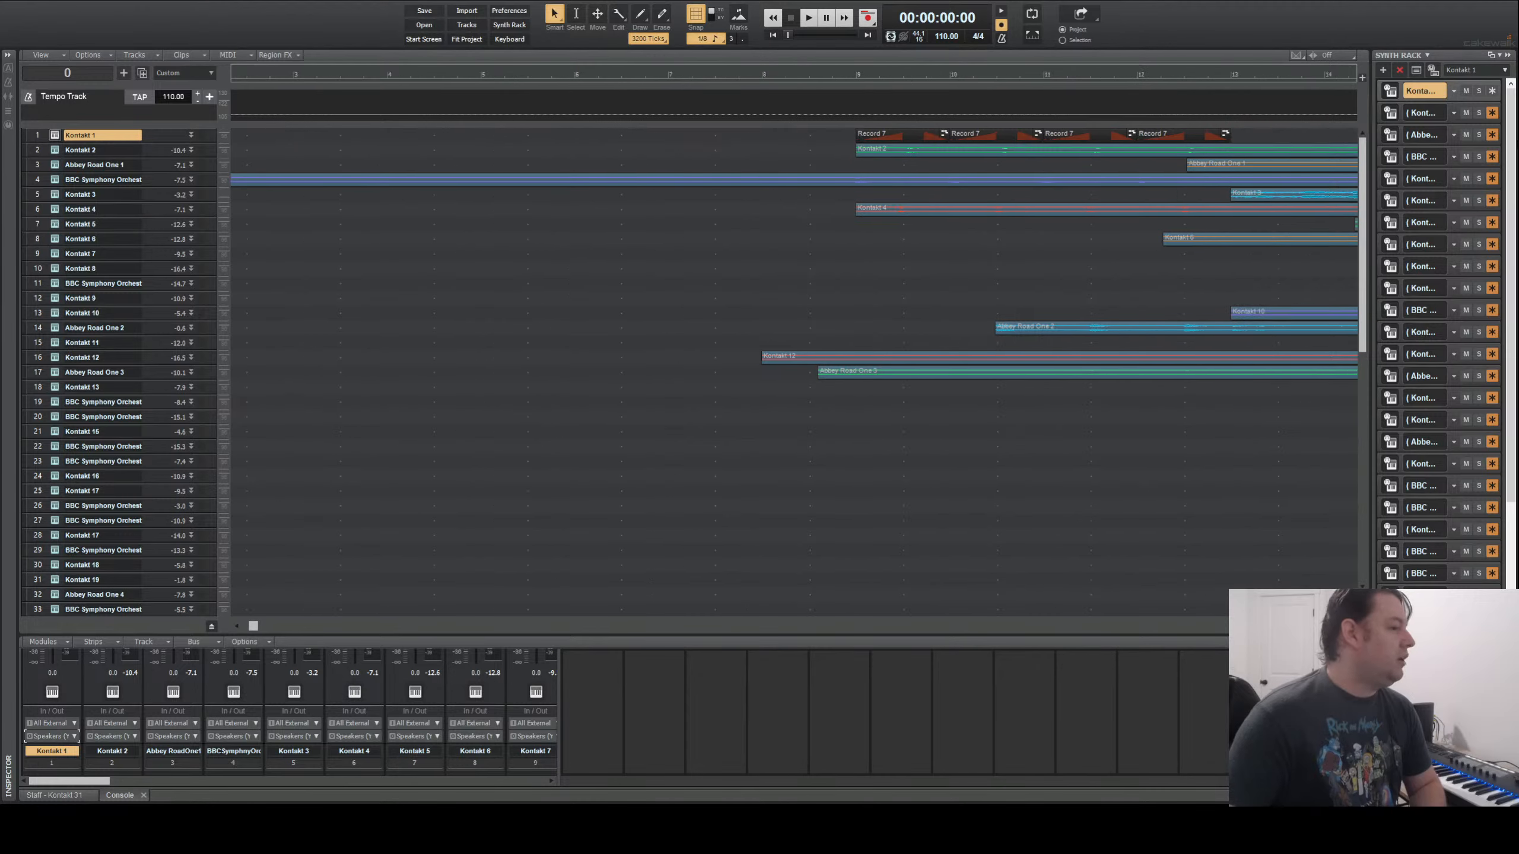
scroll(793, 371, right, 20)
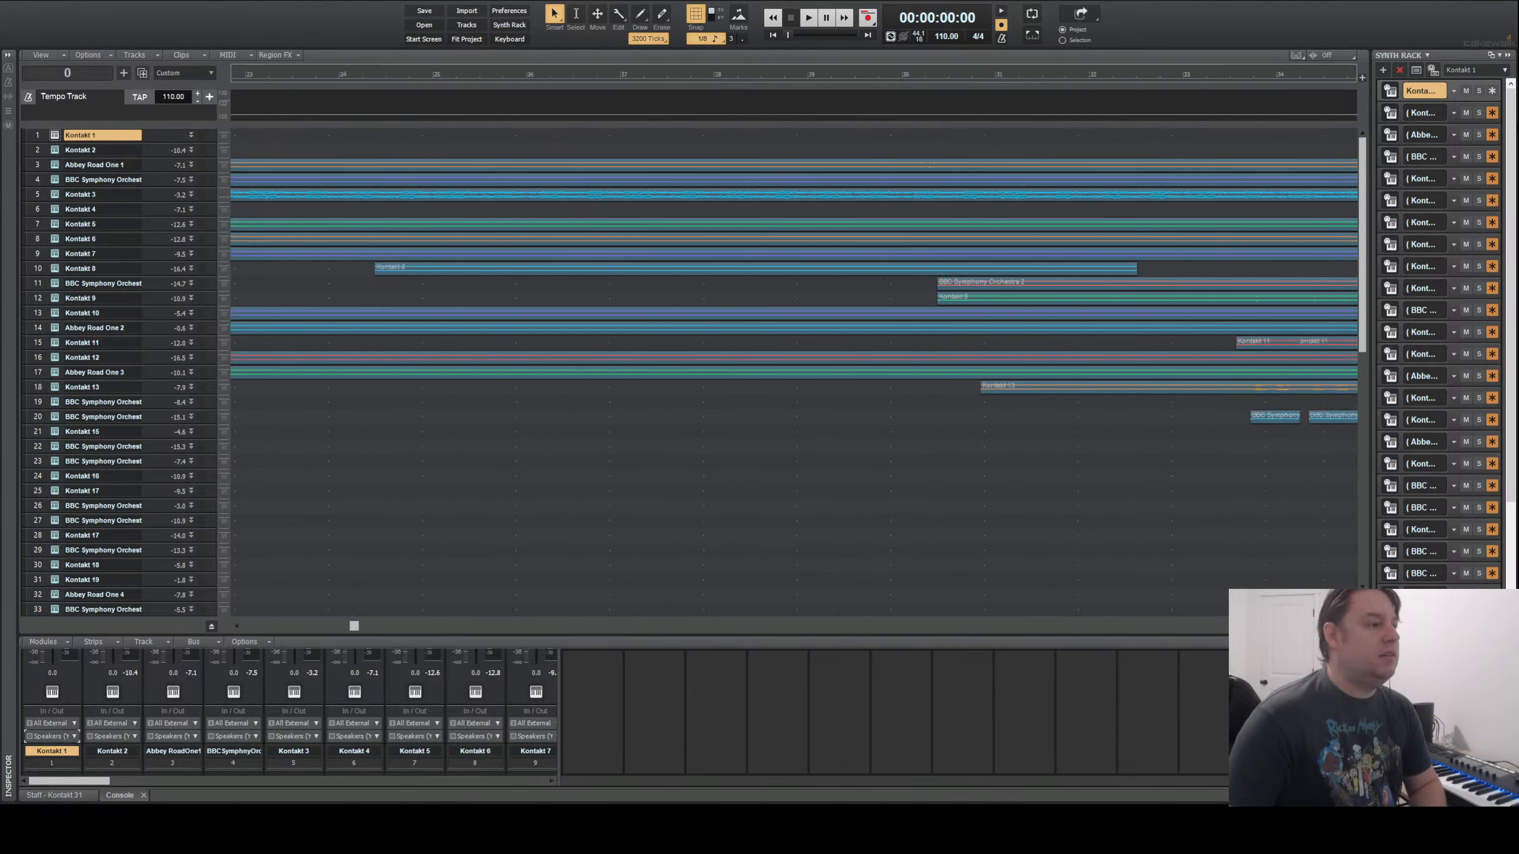
scroll(776, 98, right, 10)
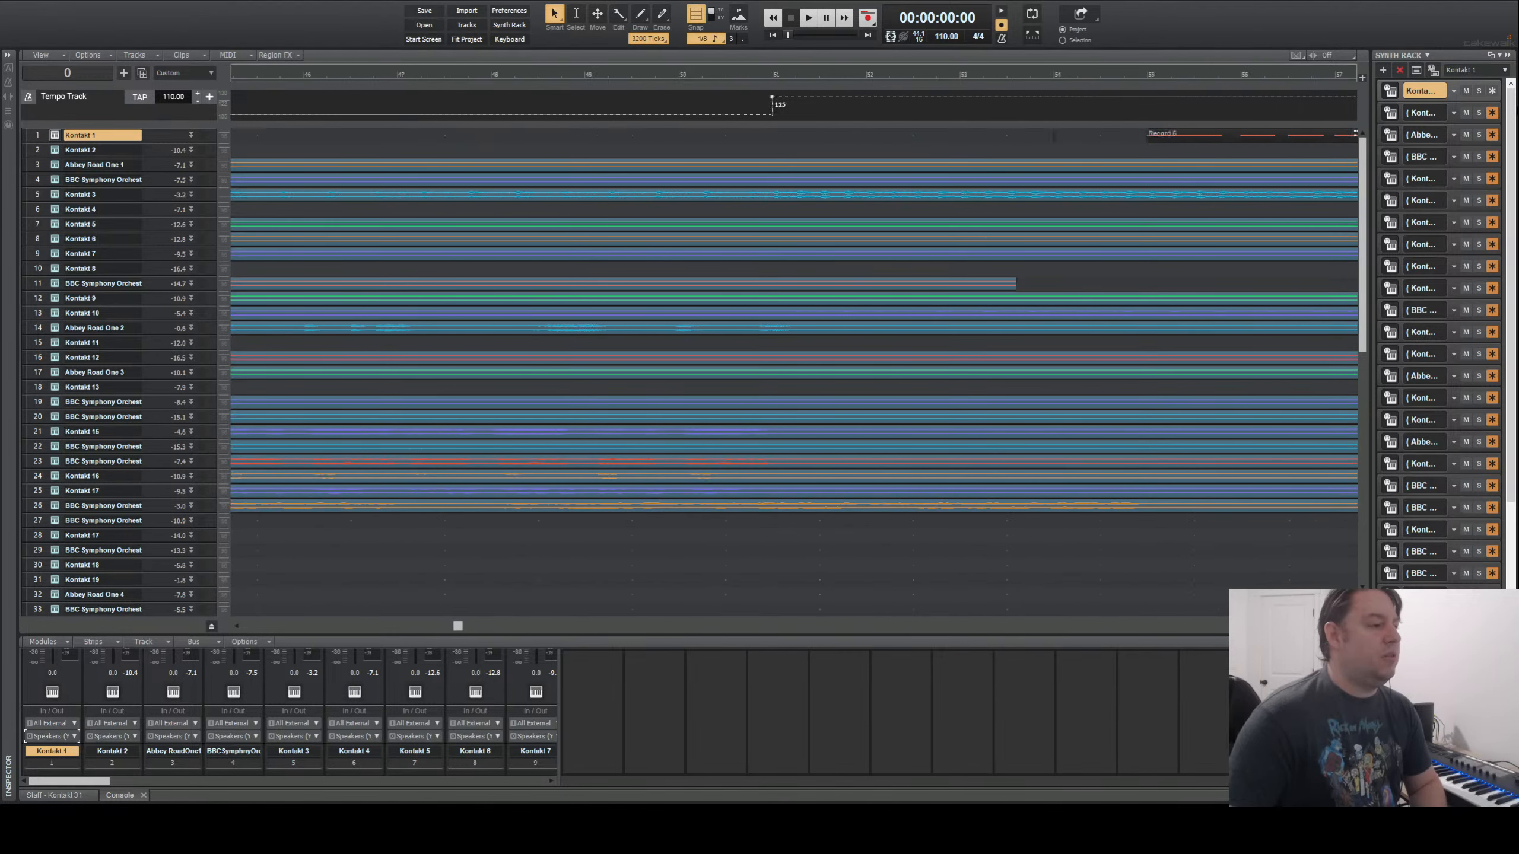
click(372, 126)
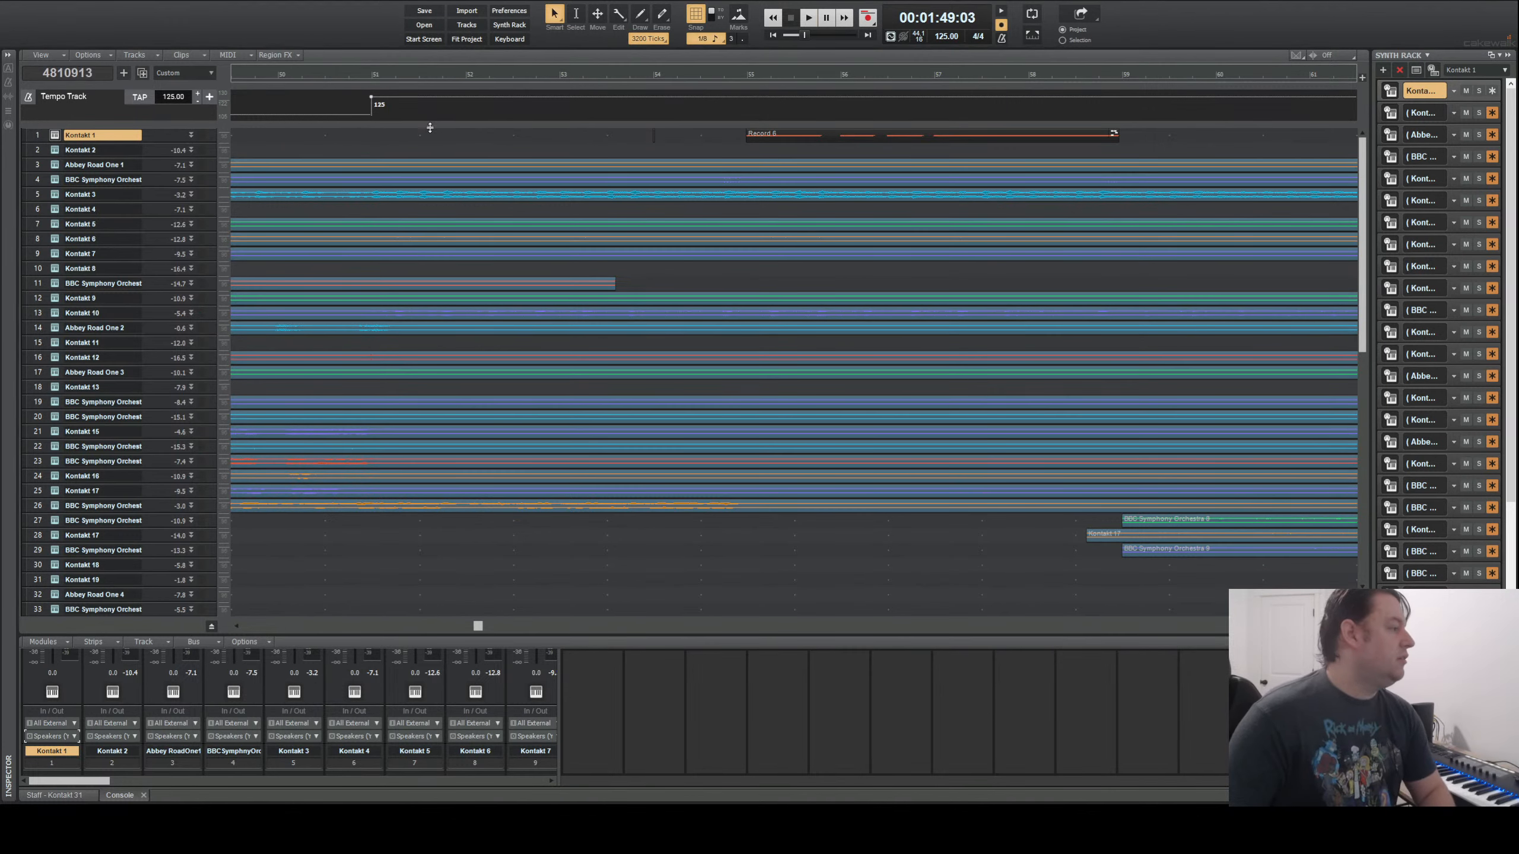
key(space)
key(space)
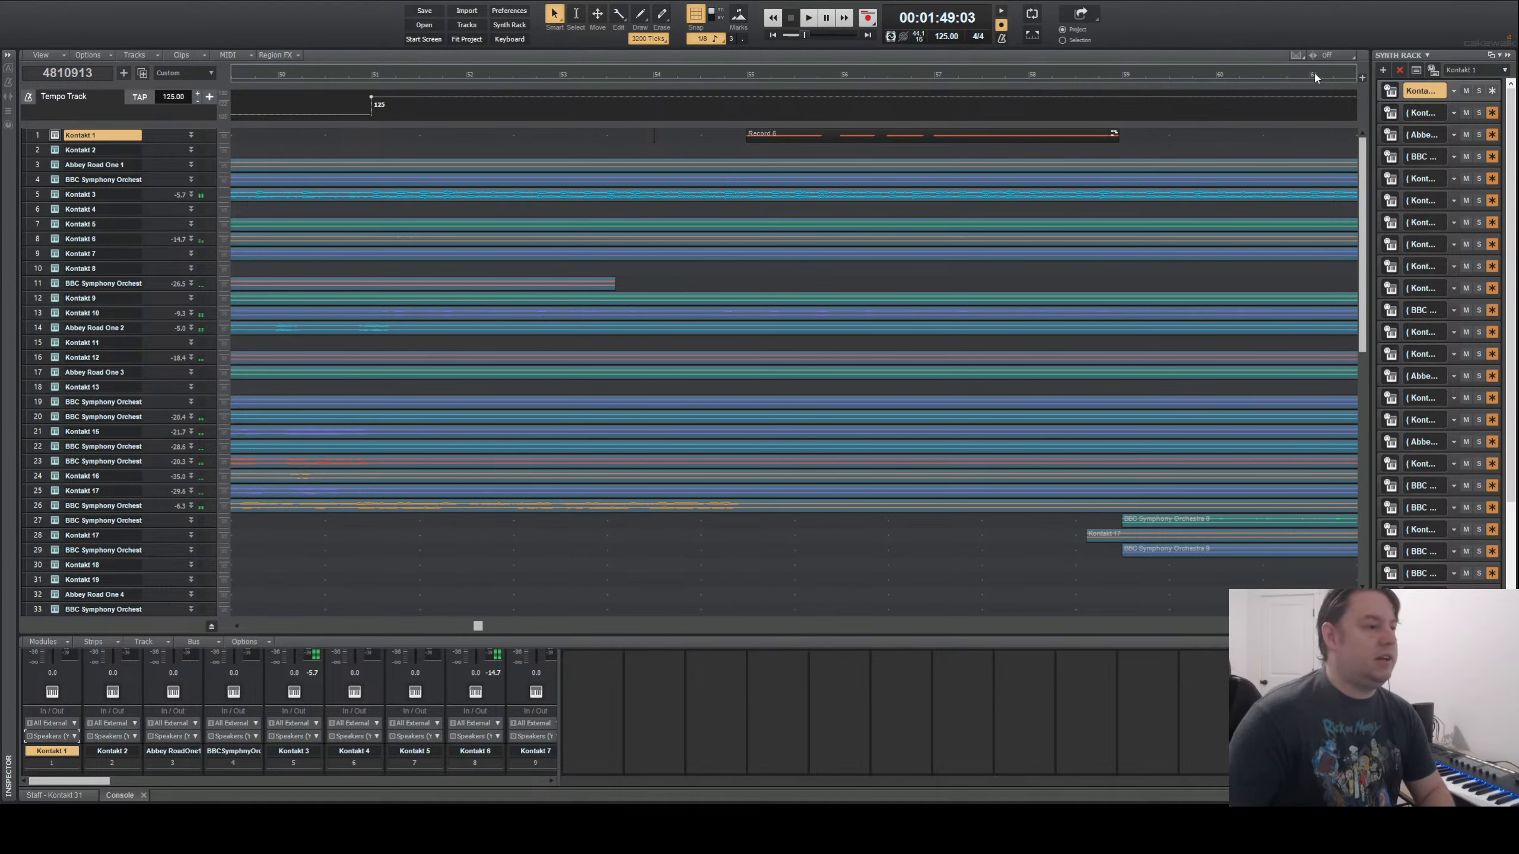
- Audition the passages at bar 61, about 2:08, and bar 69, about 2:23
click(1314, 71)
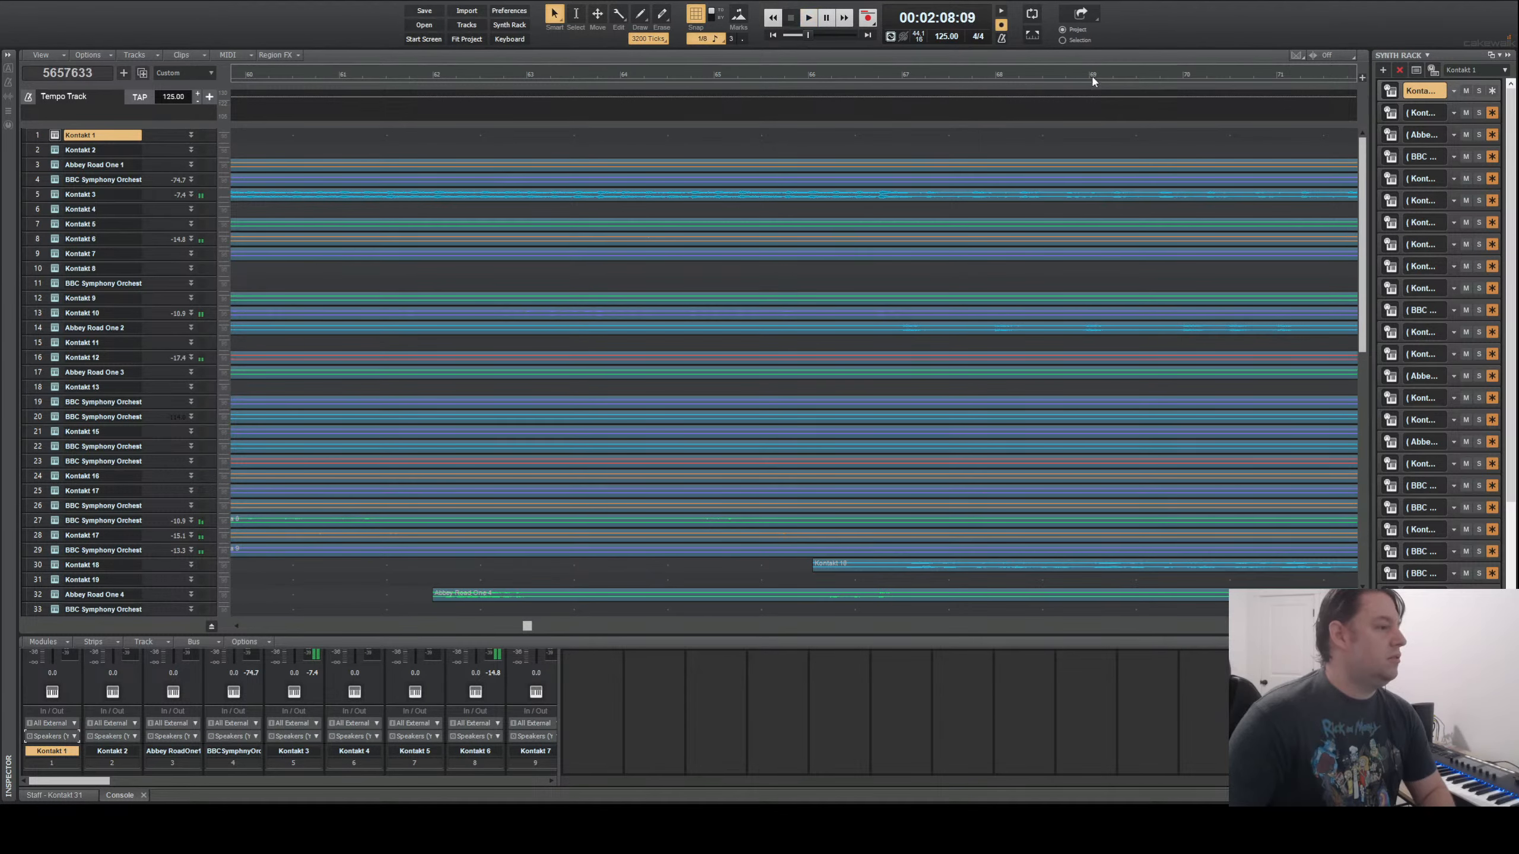
click(1092, 80)
key(space)
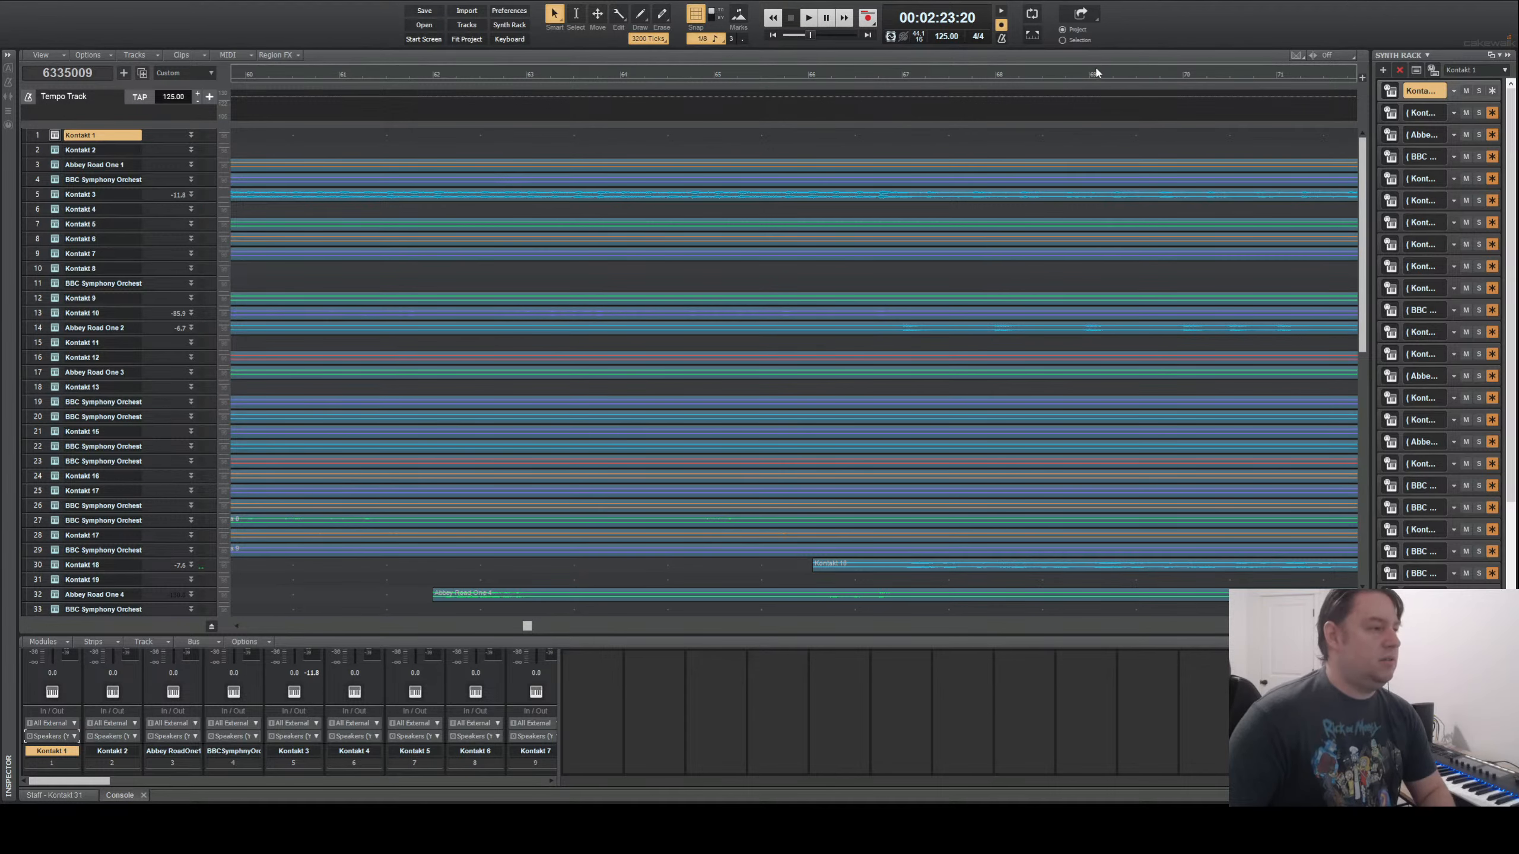
- Audition the end of the Kontakt 1 clips from bar 84, about 2:52, repeatedly, and stop
drag(1088, 65, 820, 70)
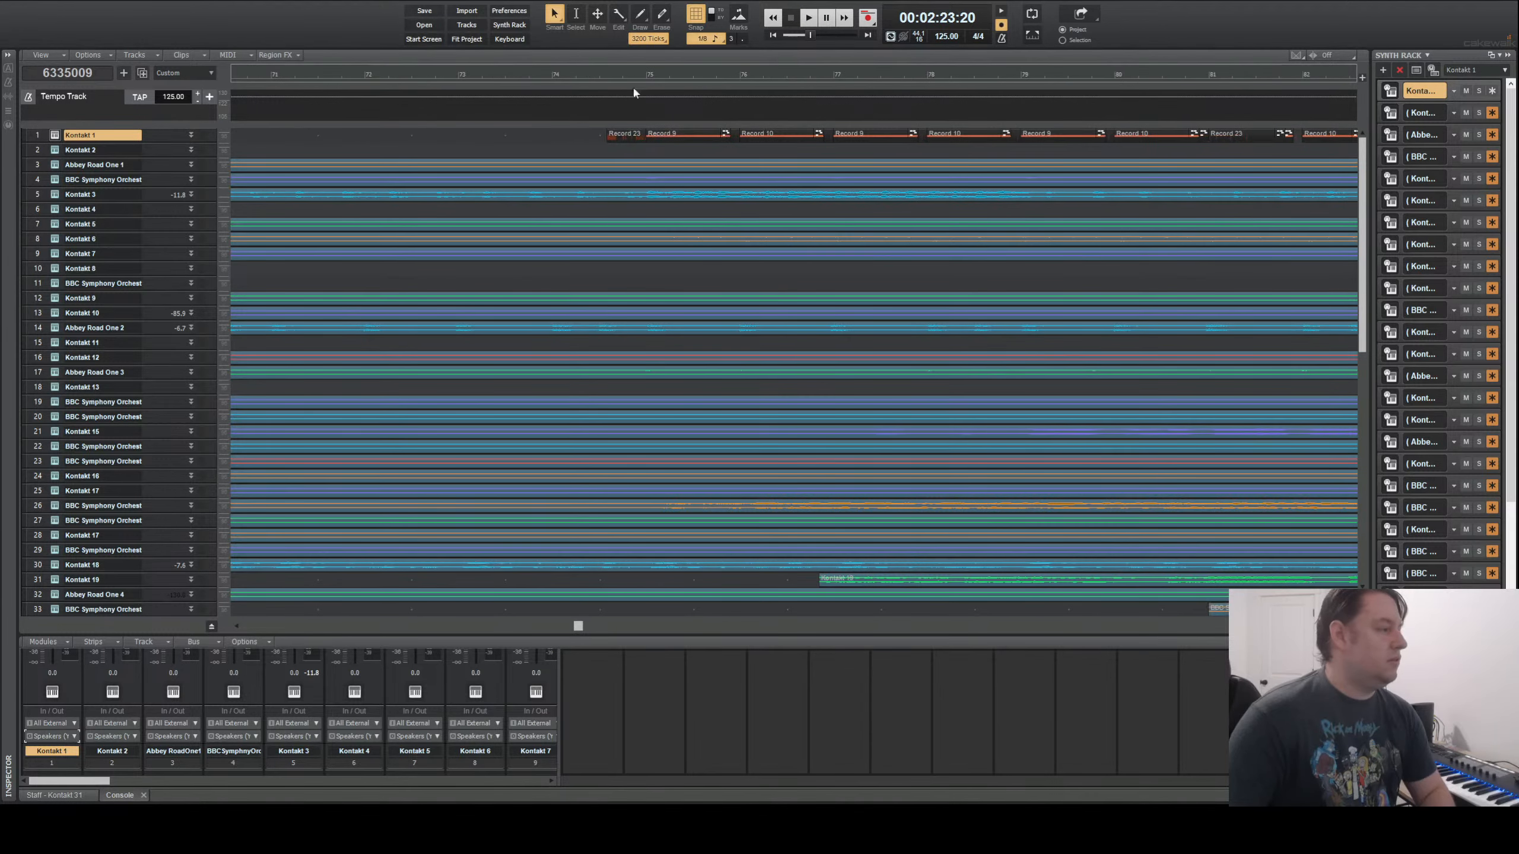
drag(1112, 66, 909, 69)
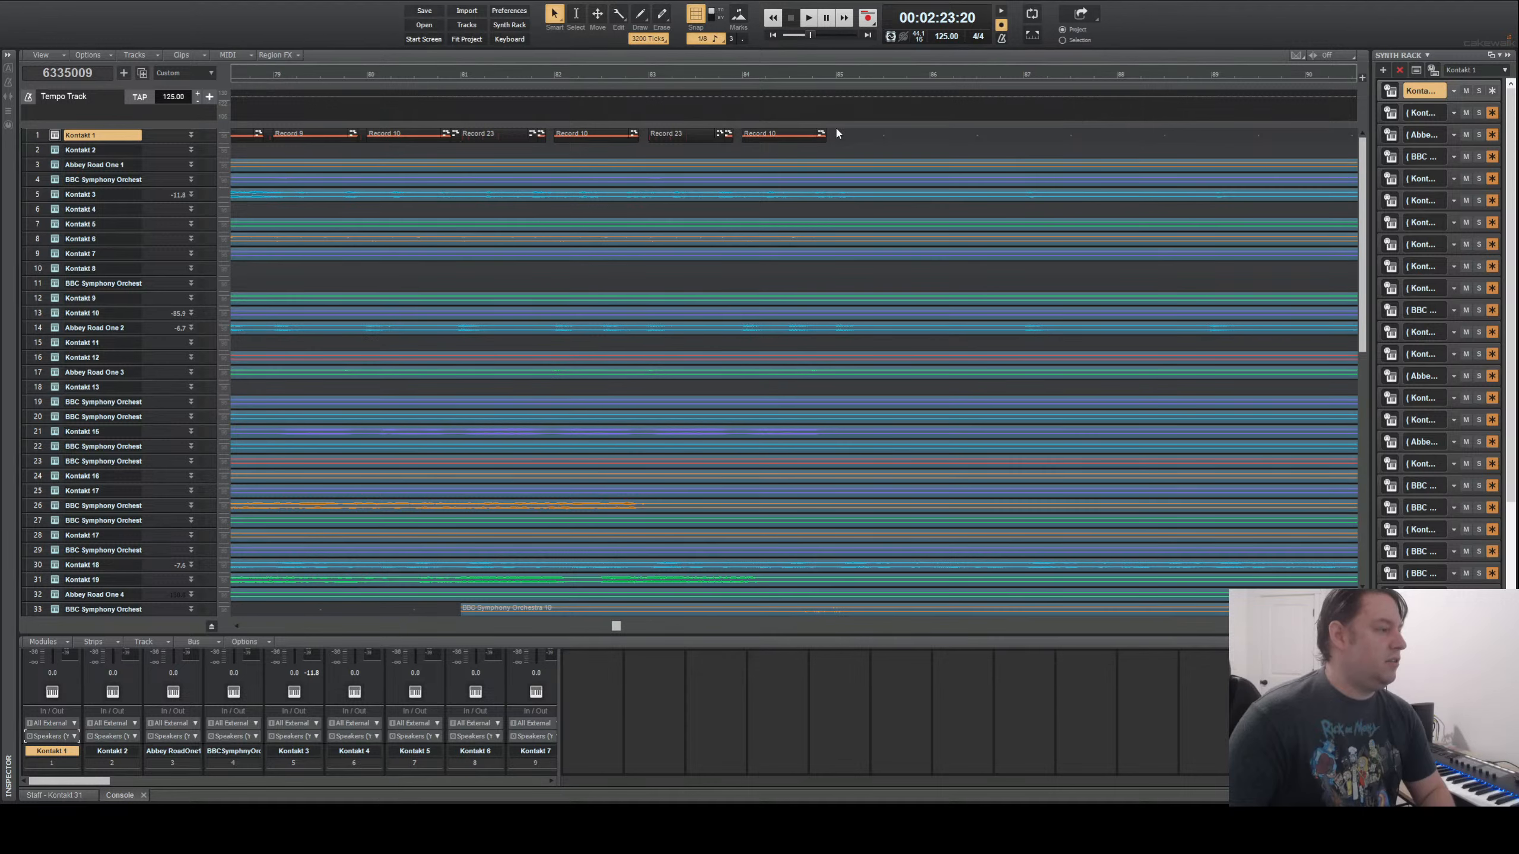
click(836, 130)
key(space)
click(794, 24)
click(746, 73)
key(space)
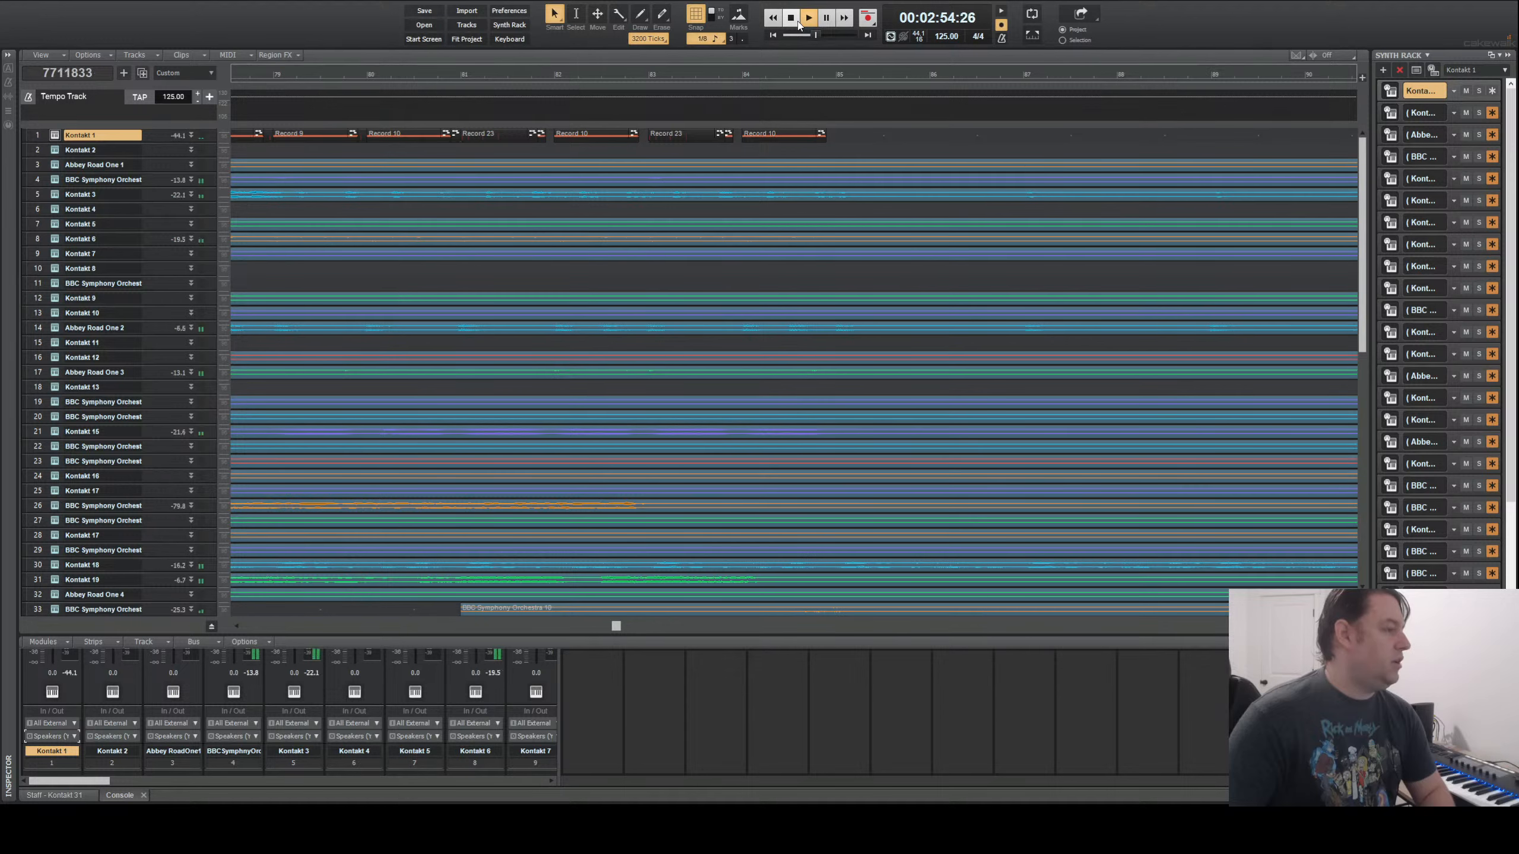
click(799, 23)
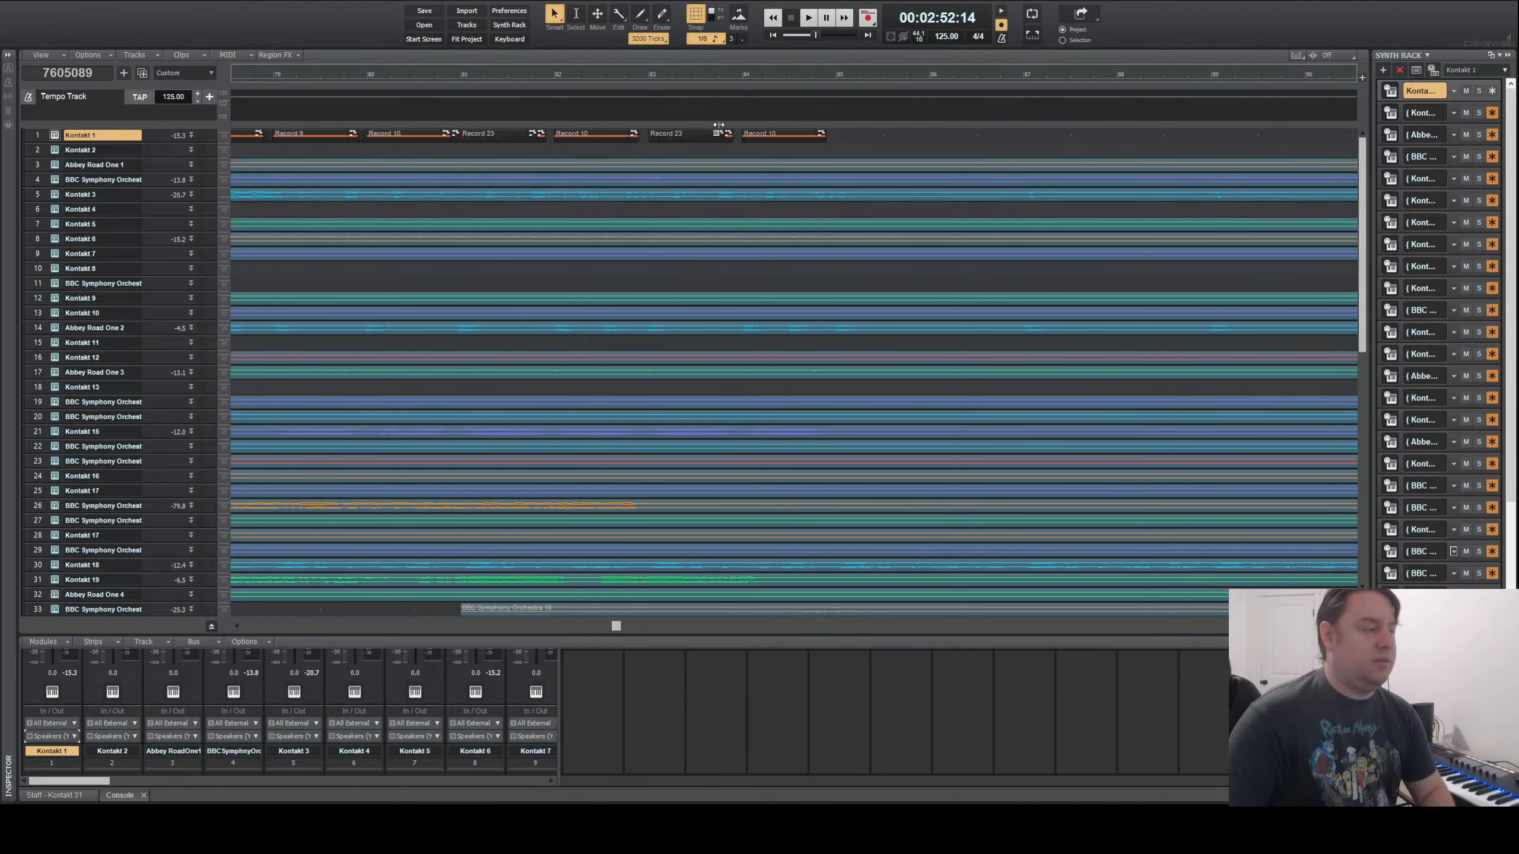
click(808, 18)
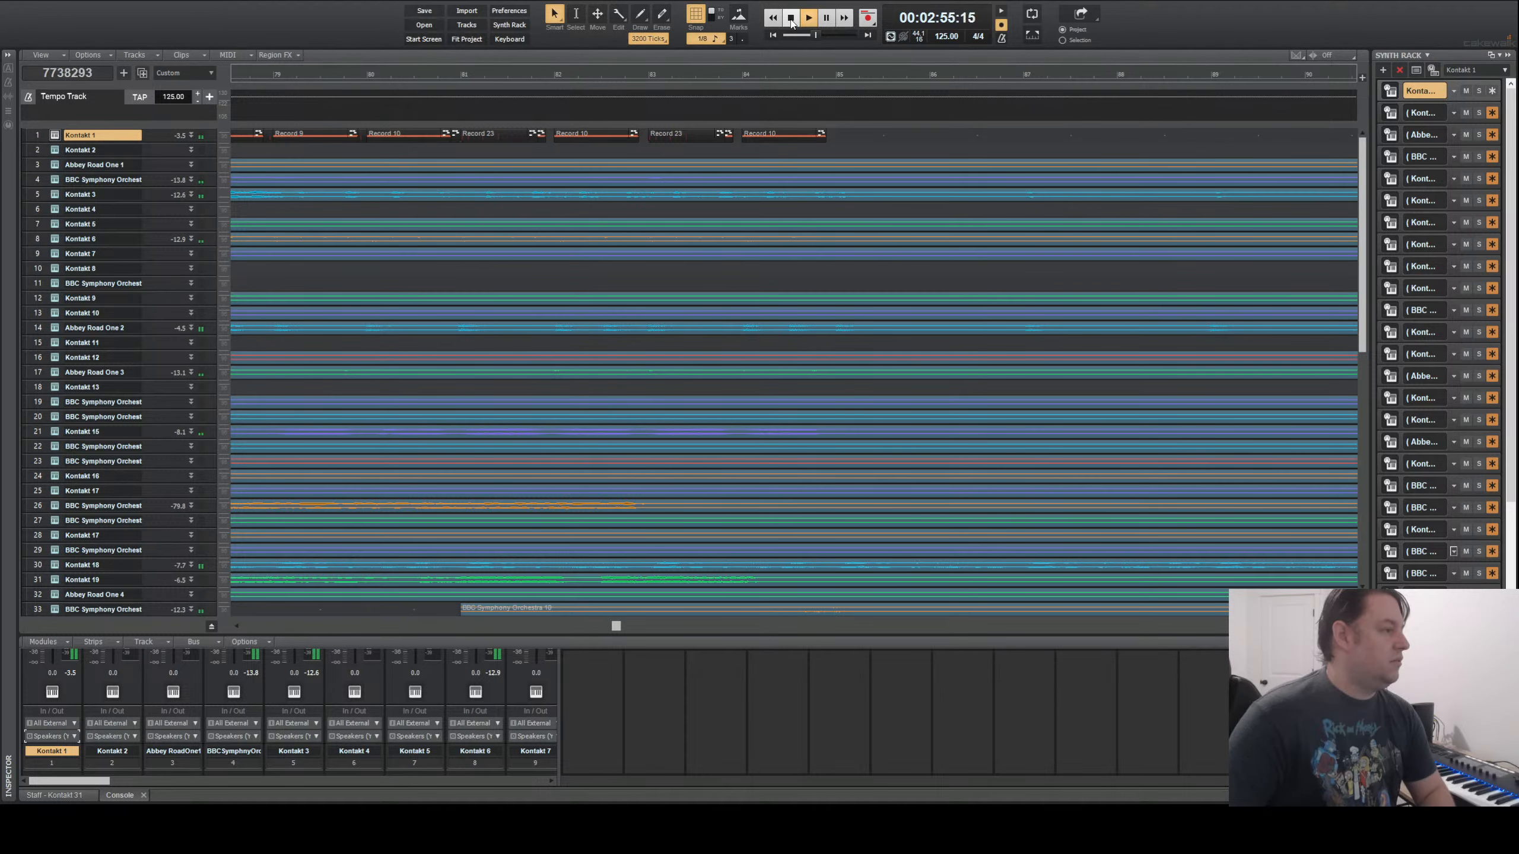
click(791, 18)
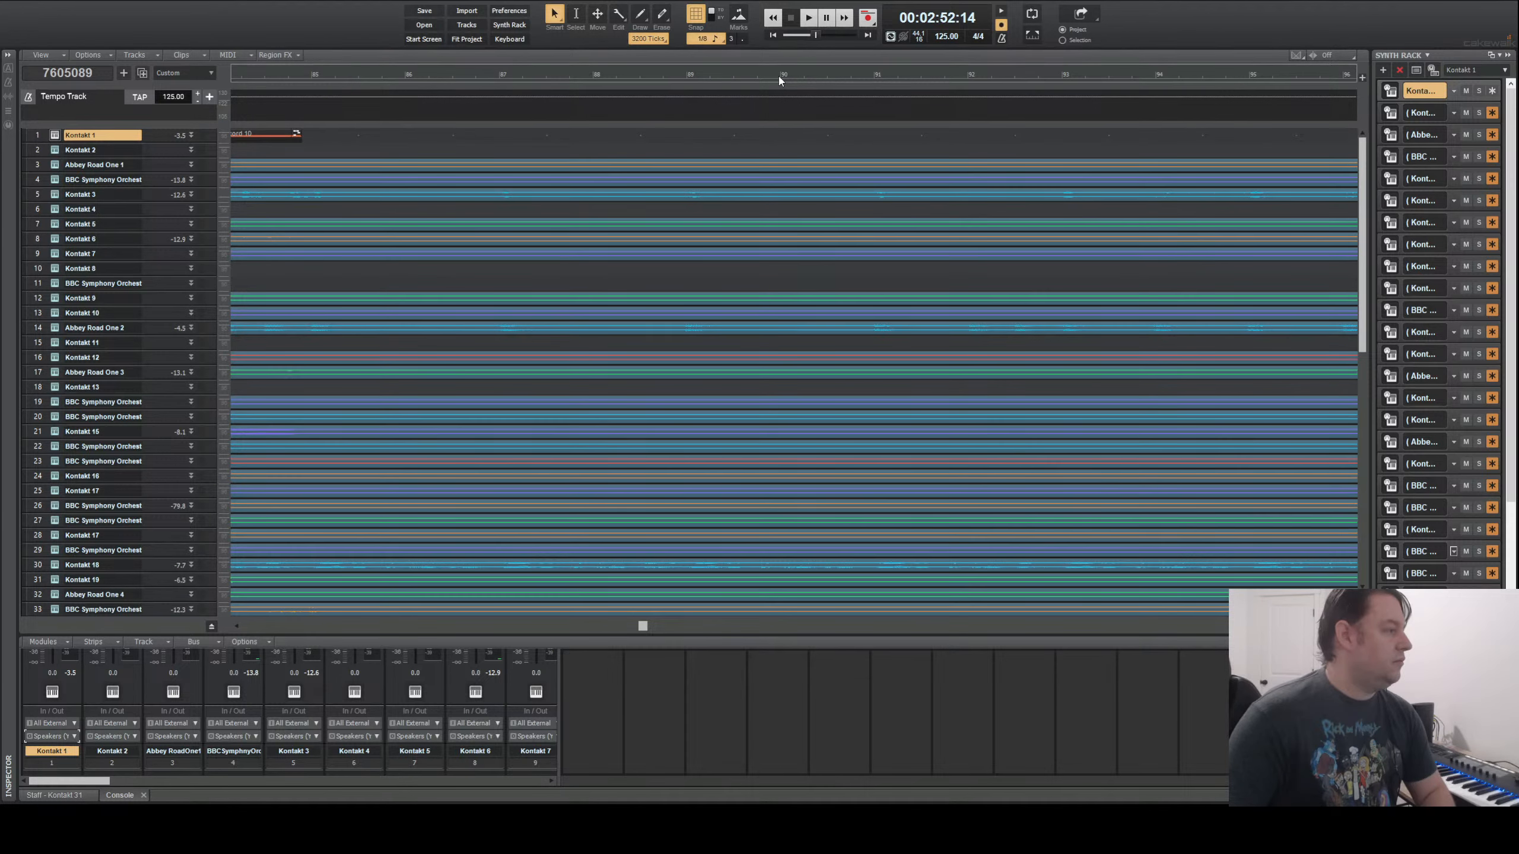
- Audition the passage from bar 90 and stop playback
click(778, 76)
key(space)
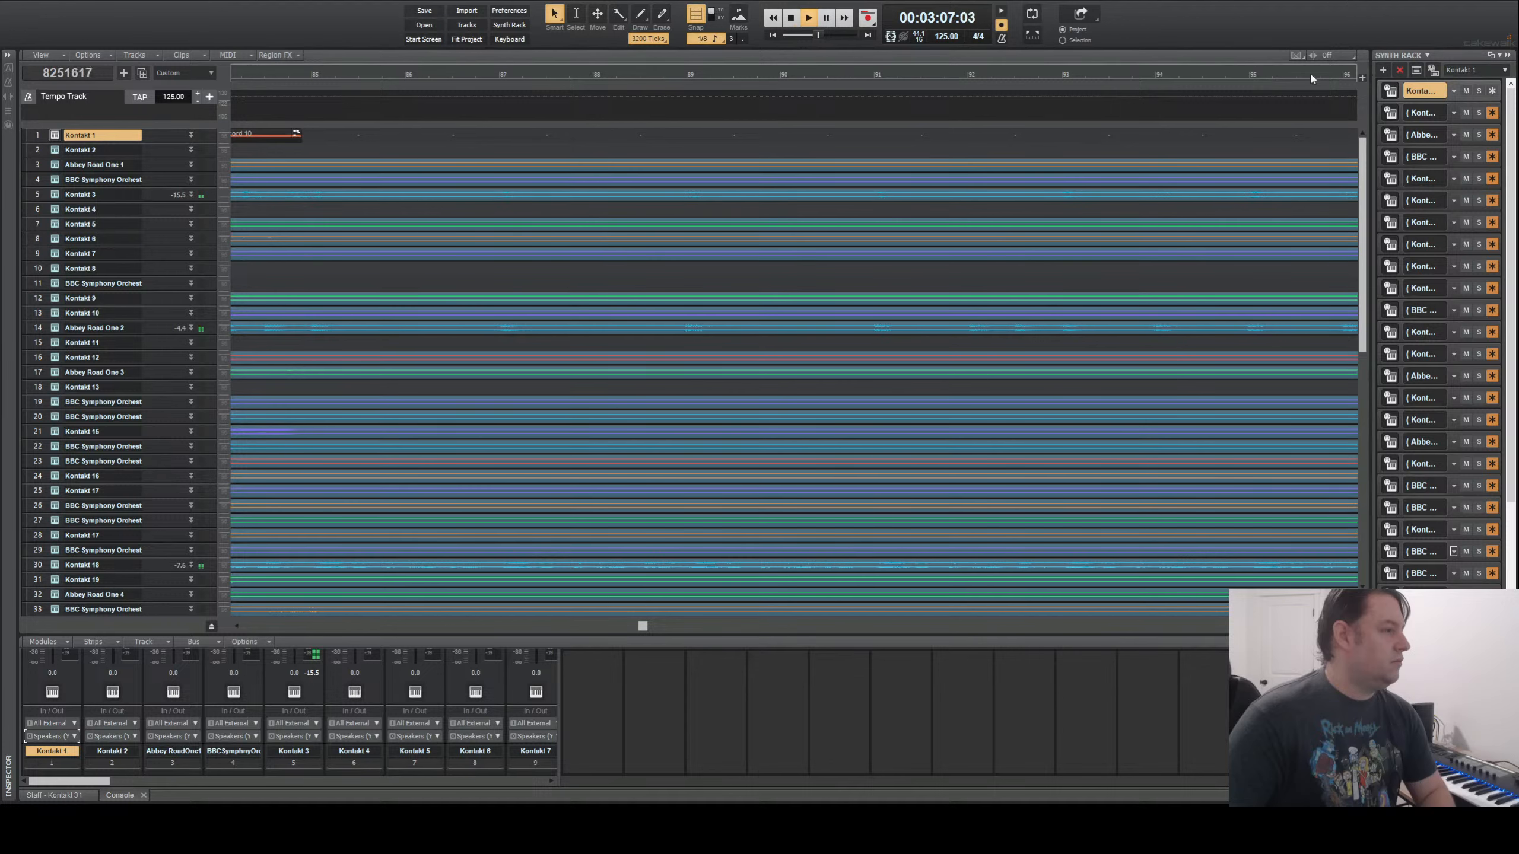
click(790, 18)
- Audition the passage just before bar 130, at about 4:19, and stop
drag(818, 36, 828, 36)
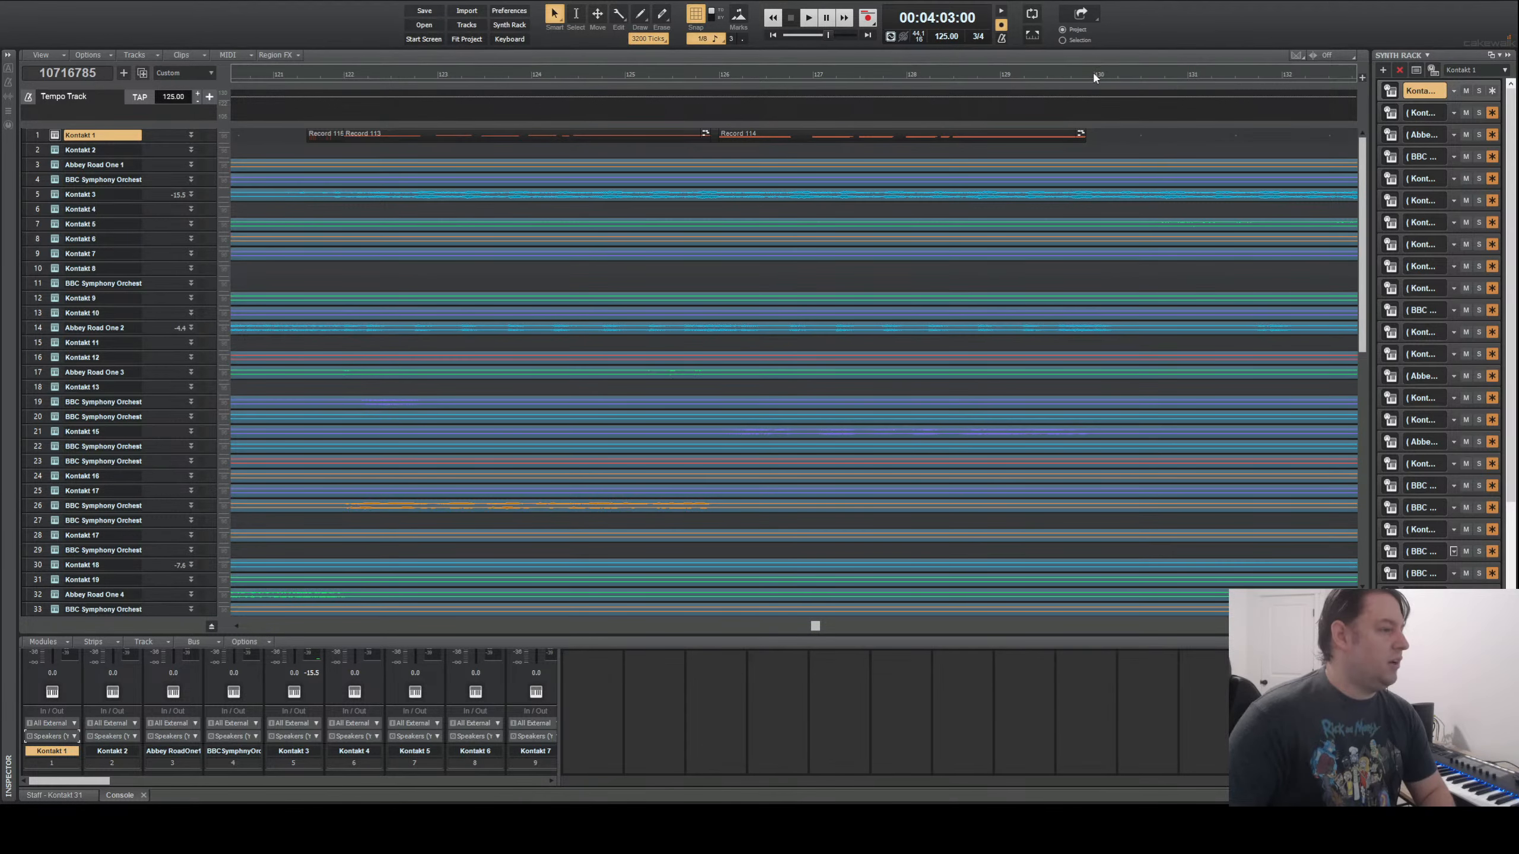
key(space)
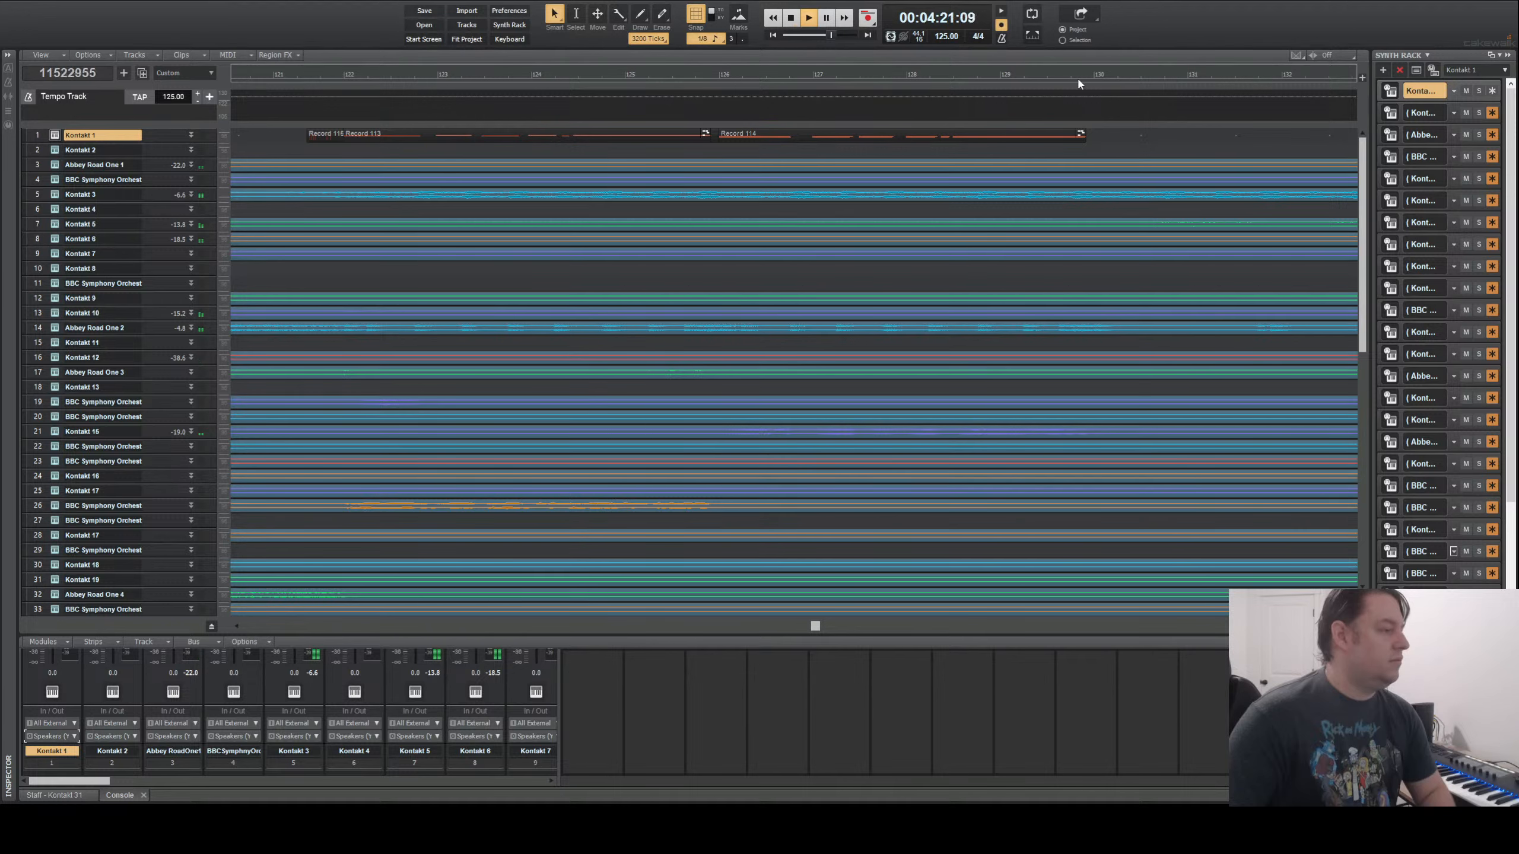
key(space)
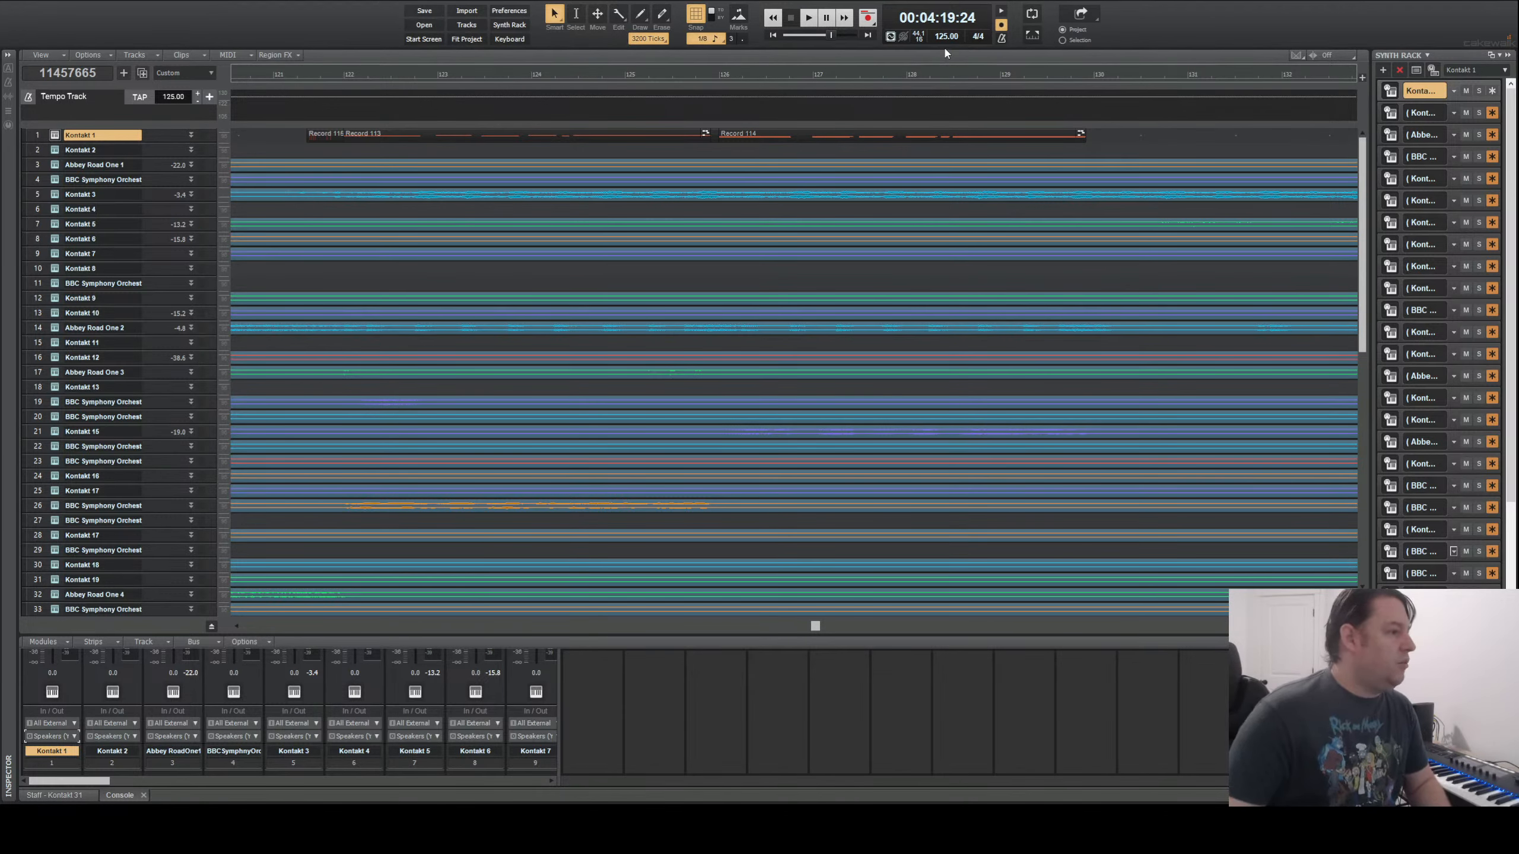
- Audition the passage near bar 137, at about 4:33, and stop
drag(1096, 66, 1296, 83)
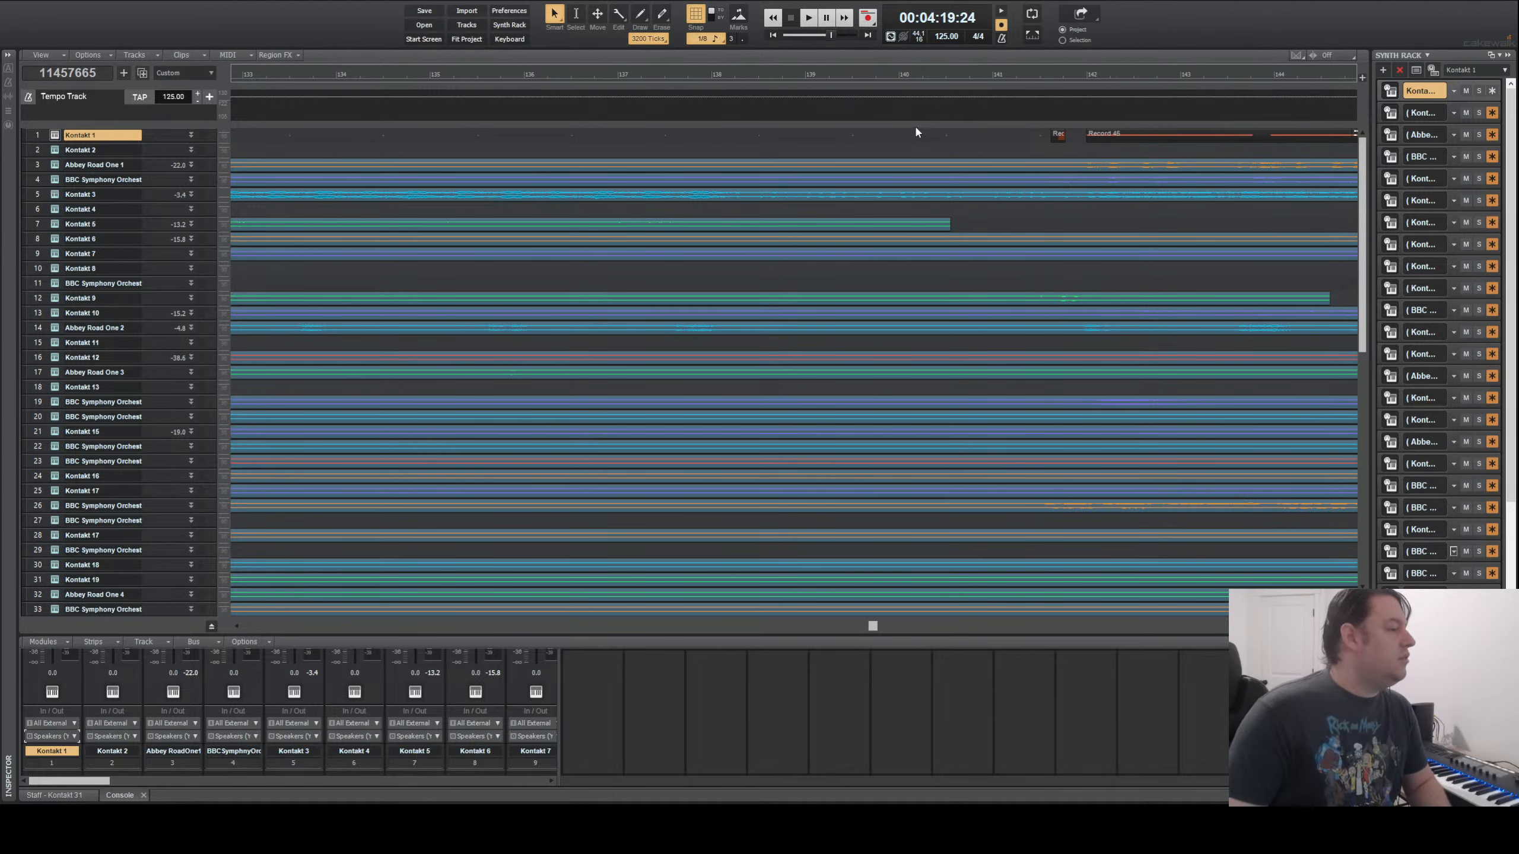
click(527, 140)
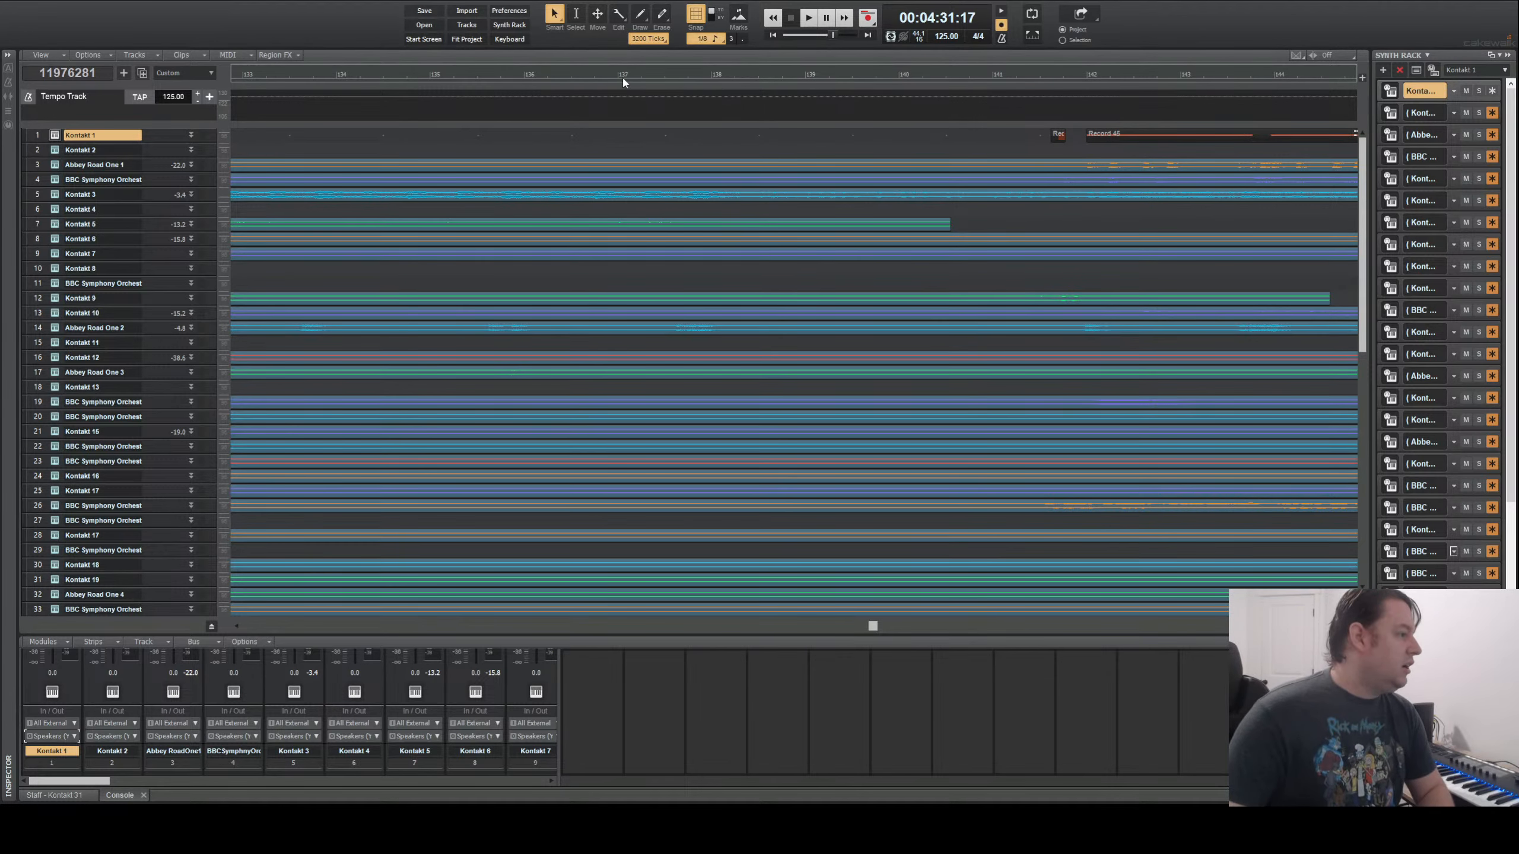
click(615, 82)
key(space)
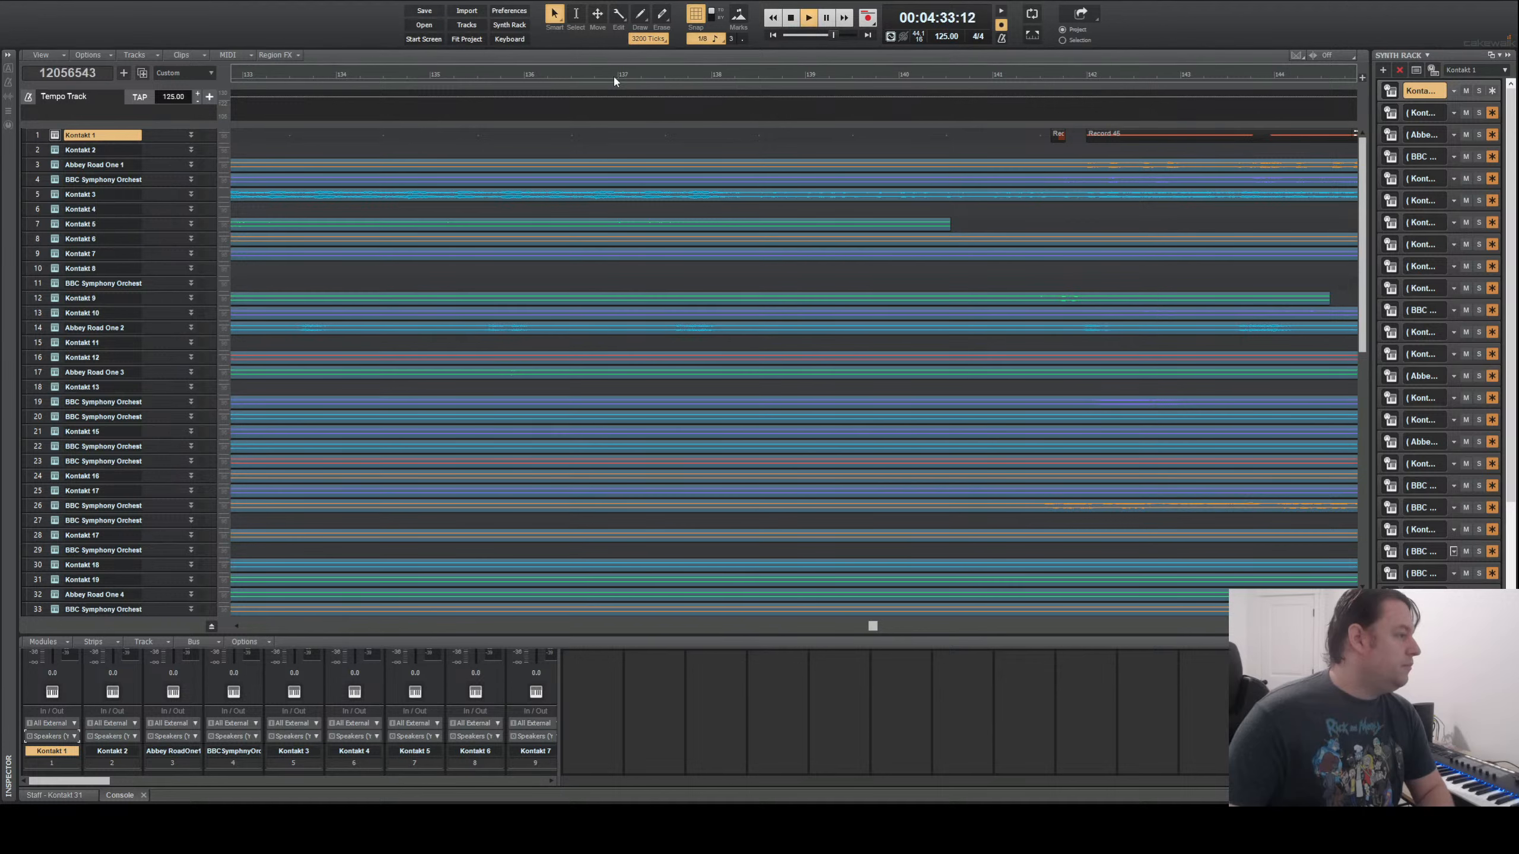
key(space)
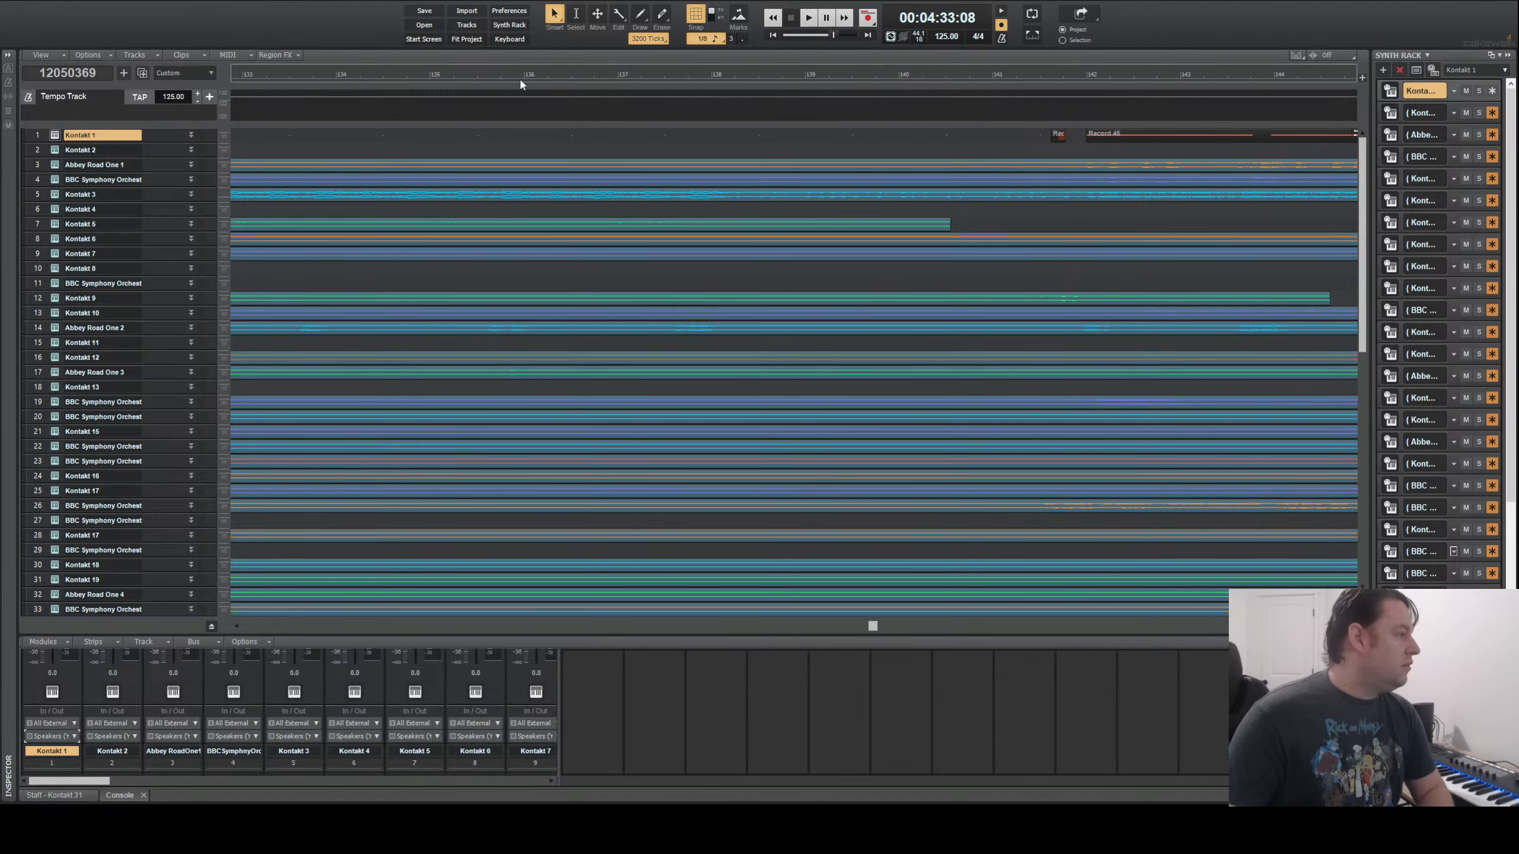
- Audition the passage from bar 136, at about 4:31, and stop
click(524, 79)
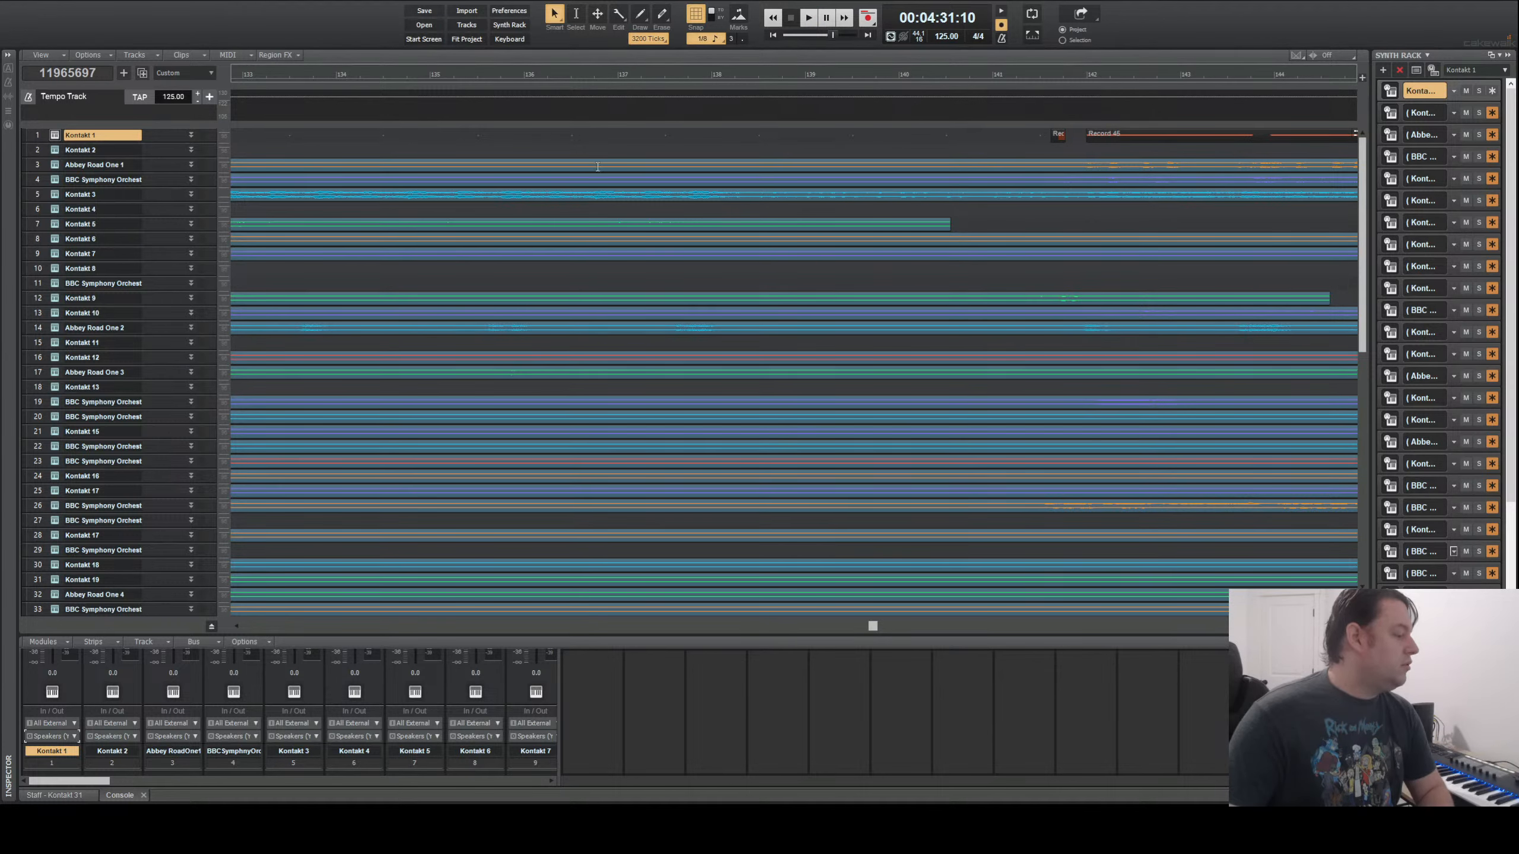
click(812, 21)
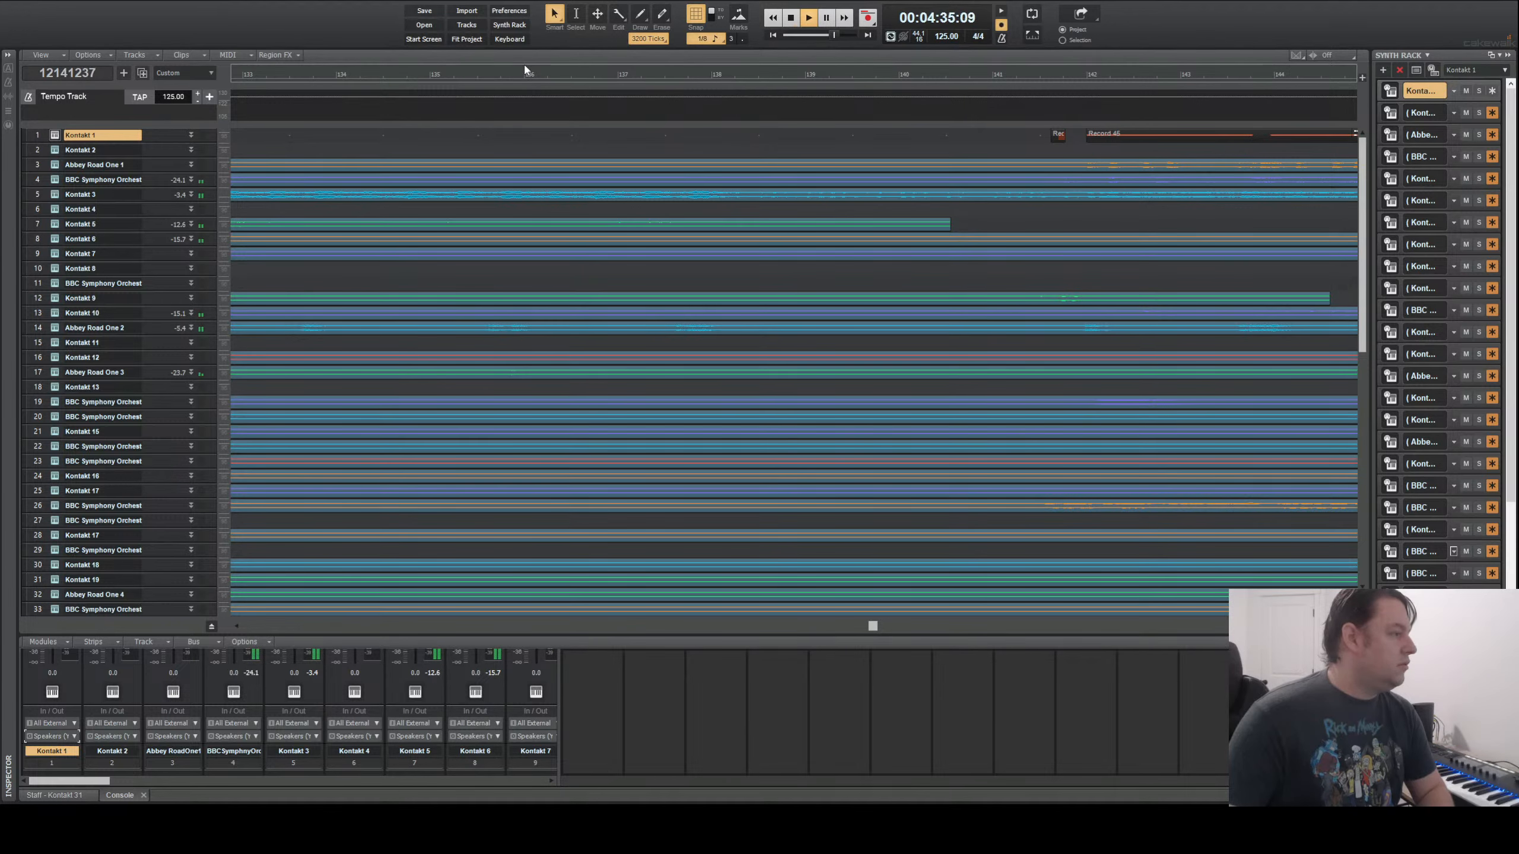
key(space)
scroll(495, 114, right, 5)
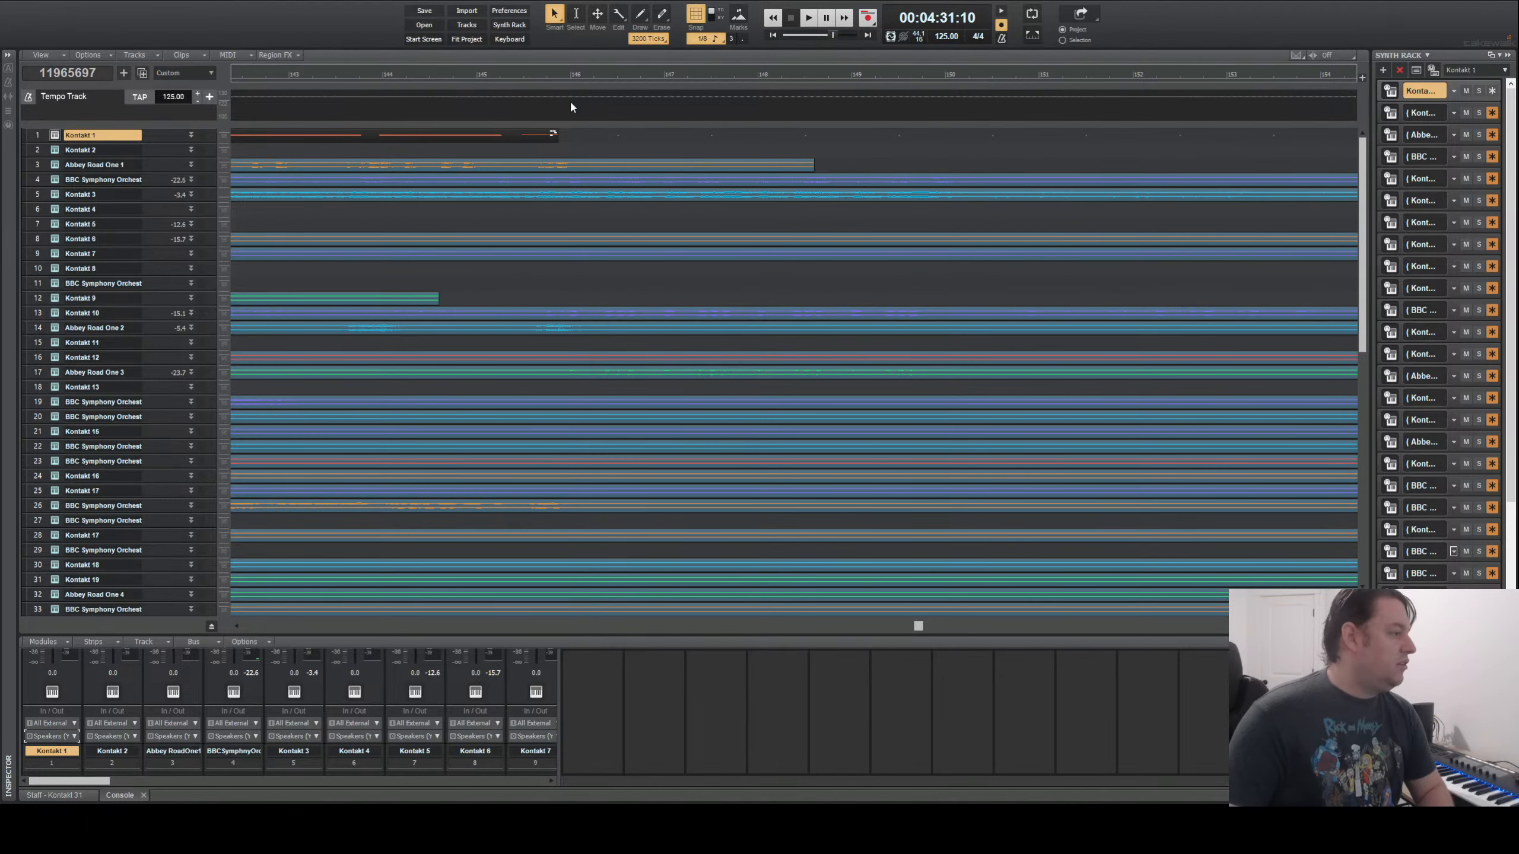
- Audition the passages at about 4:51 and from bar 150, at about 4:58, and stop playback
click(571, 102)
key(space)
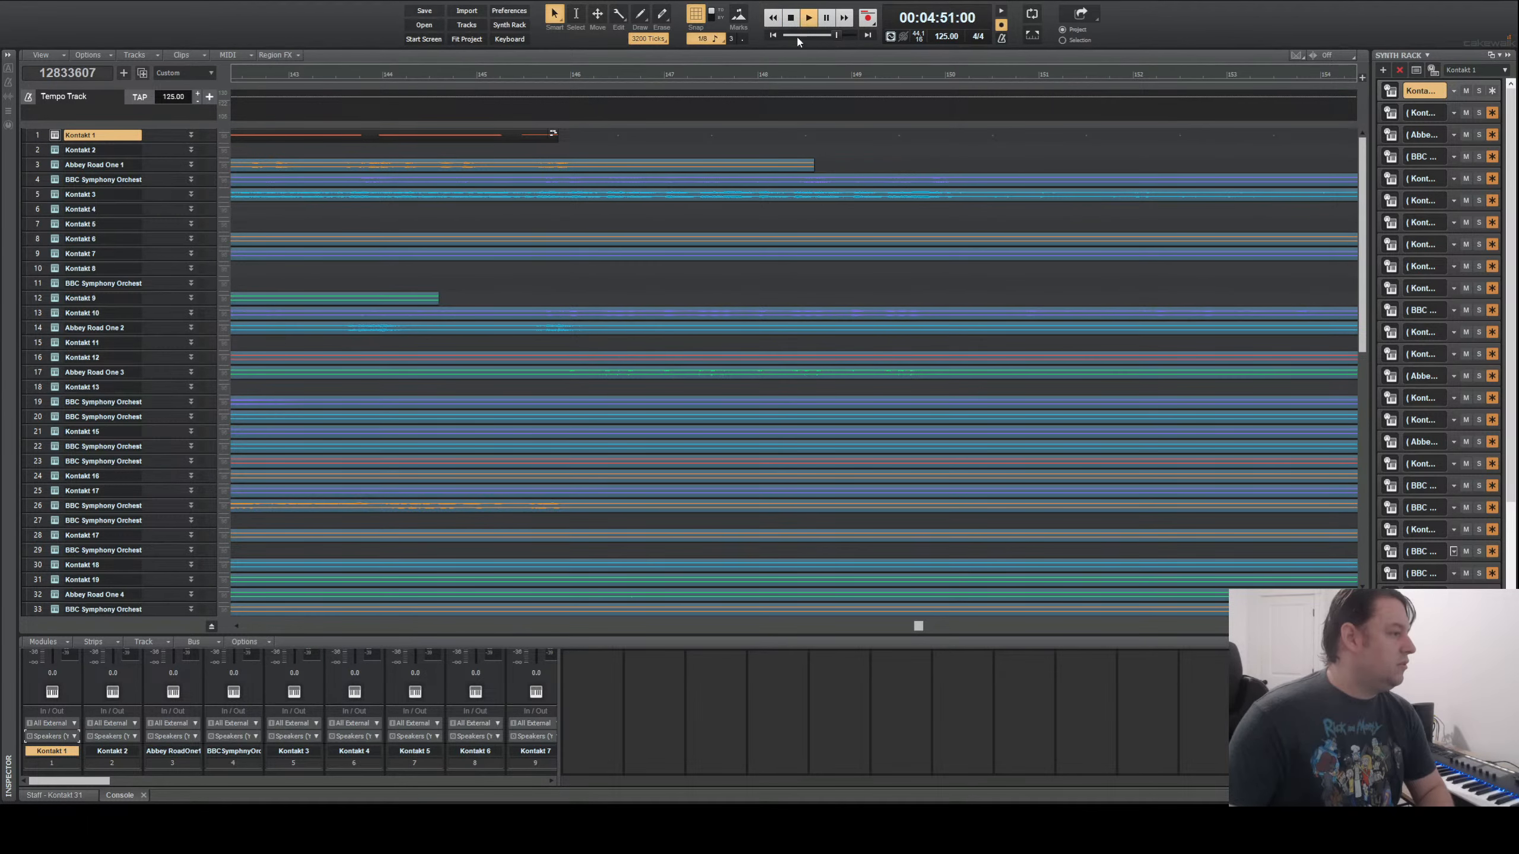
click(787, 25)
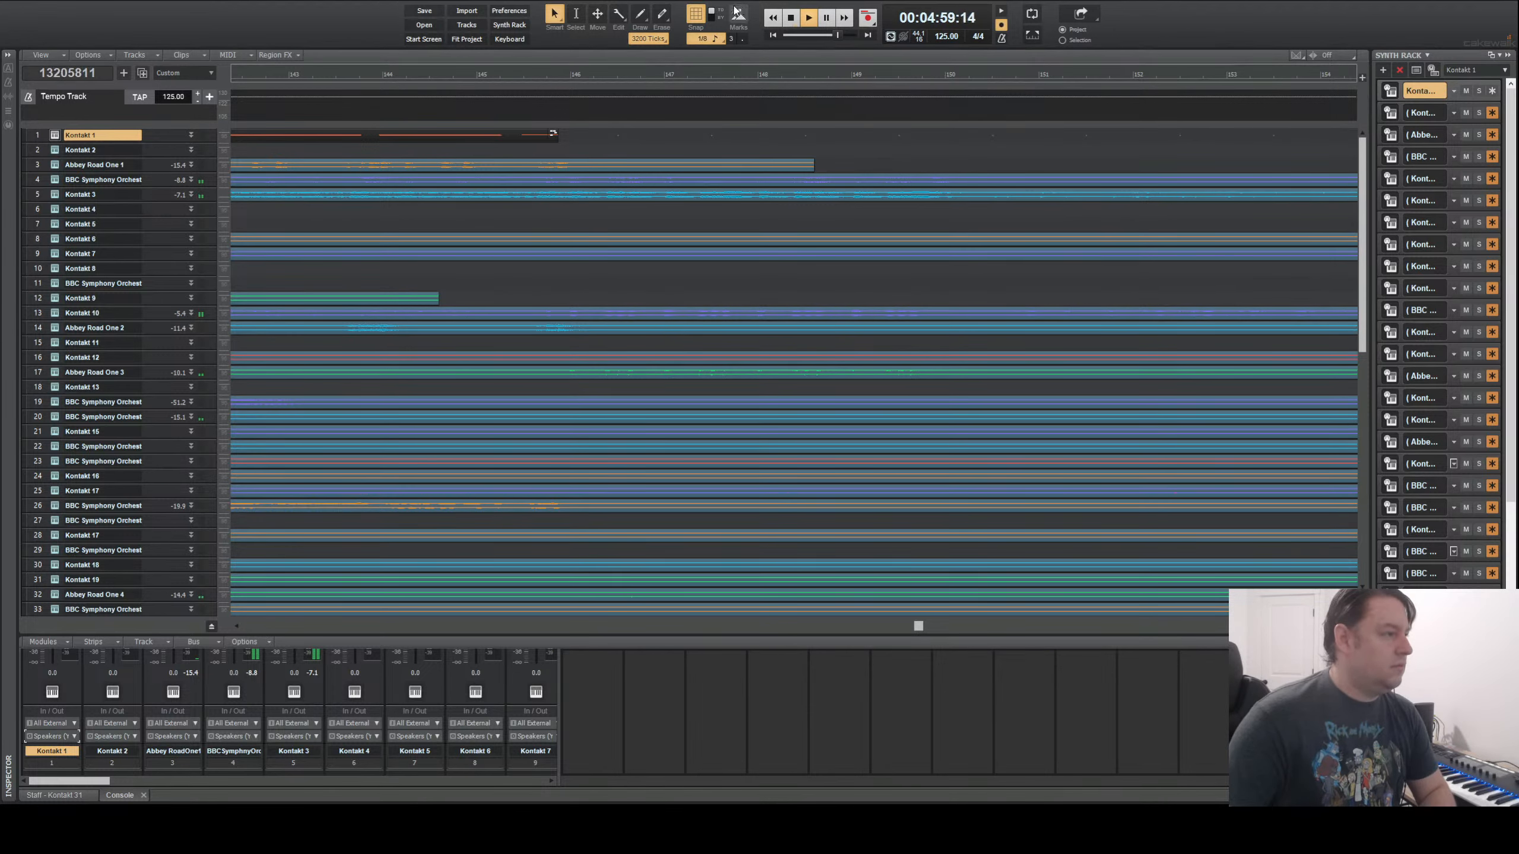
key(space)
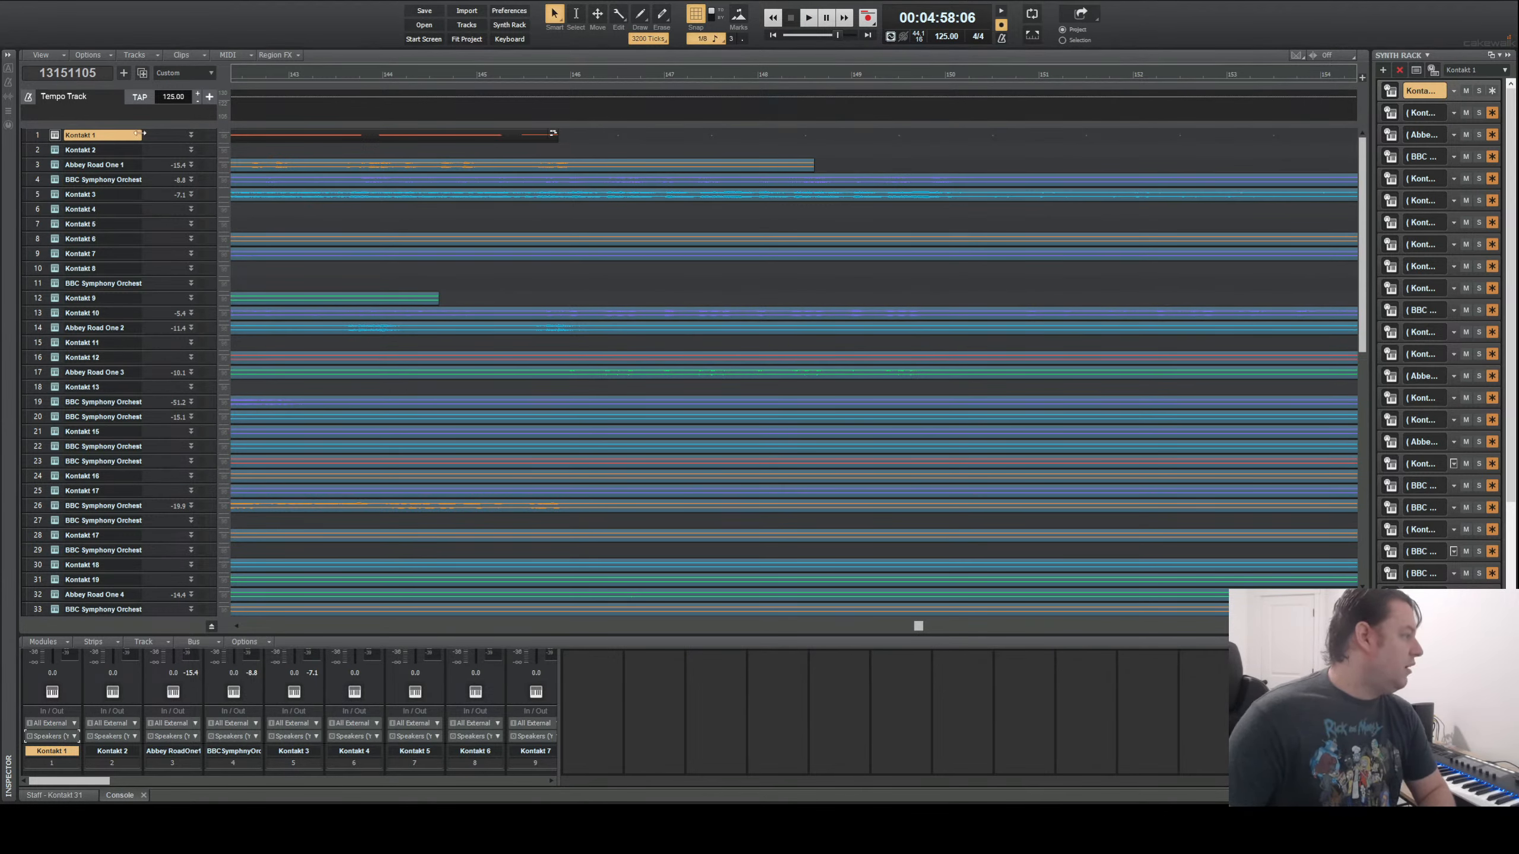
- Select the first Kontakt 1 track, wind back to about 4:47, play the passage from there and stop
click(32, 135)
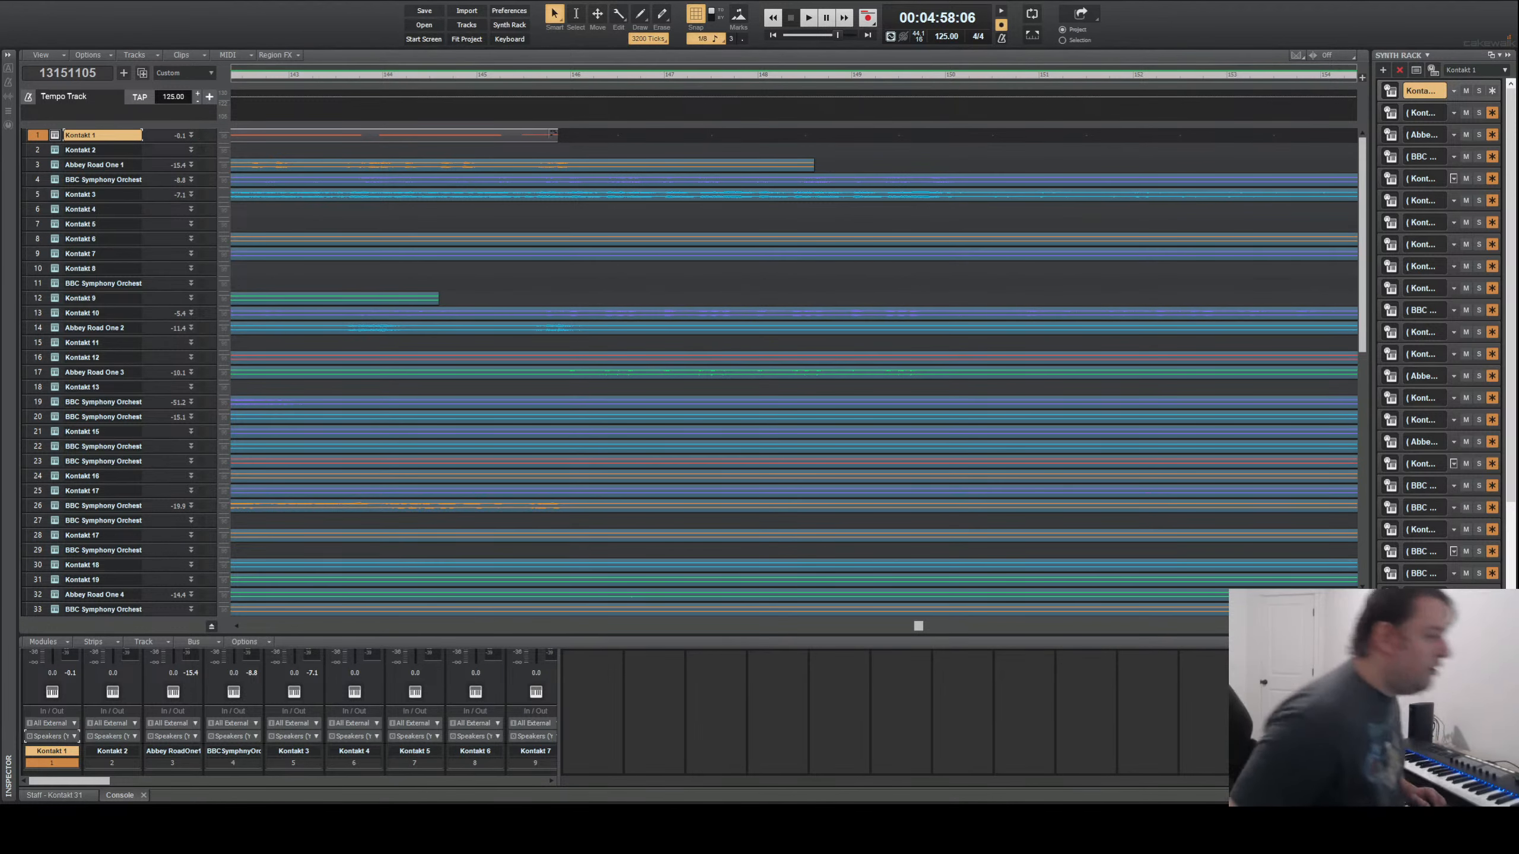
click(769, 20)
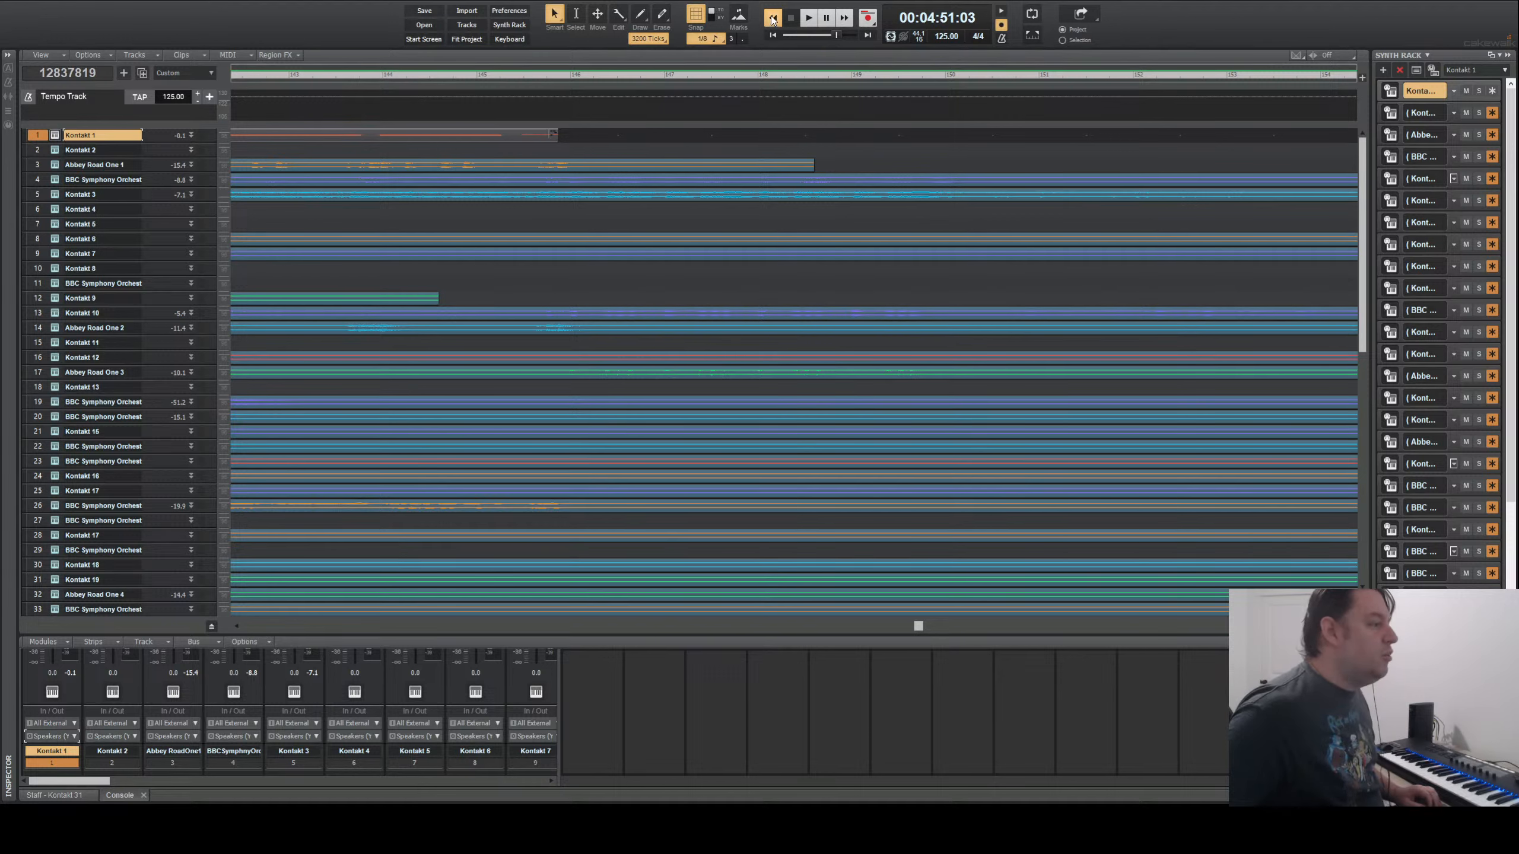
click(771, 19)
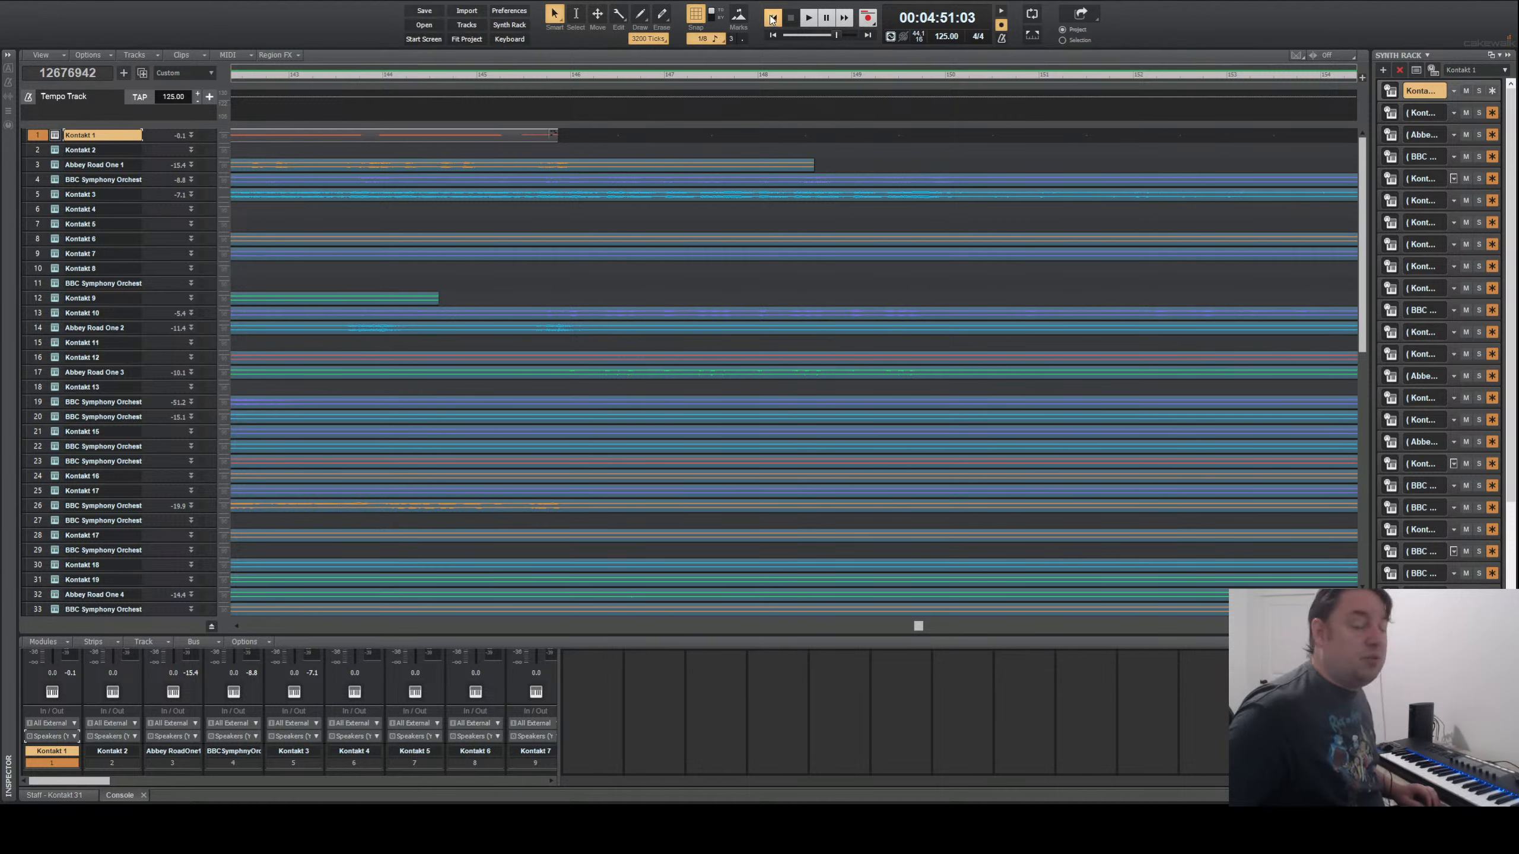
click(770, 18)
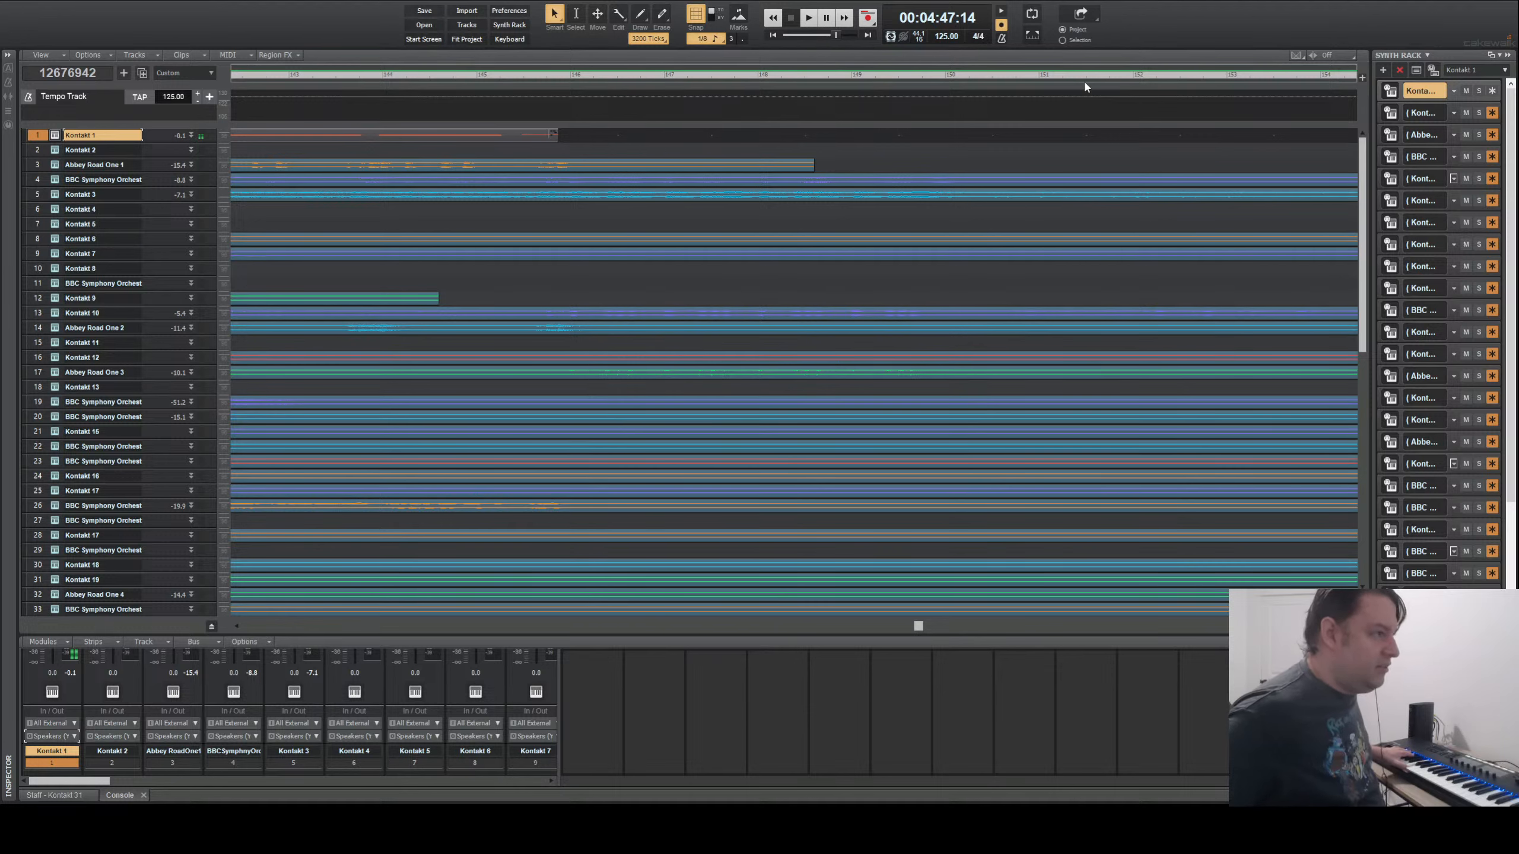
click(809, 18)
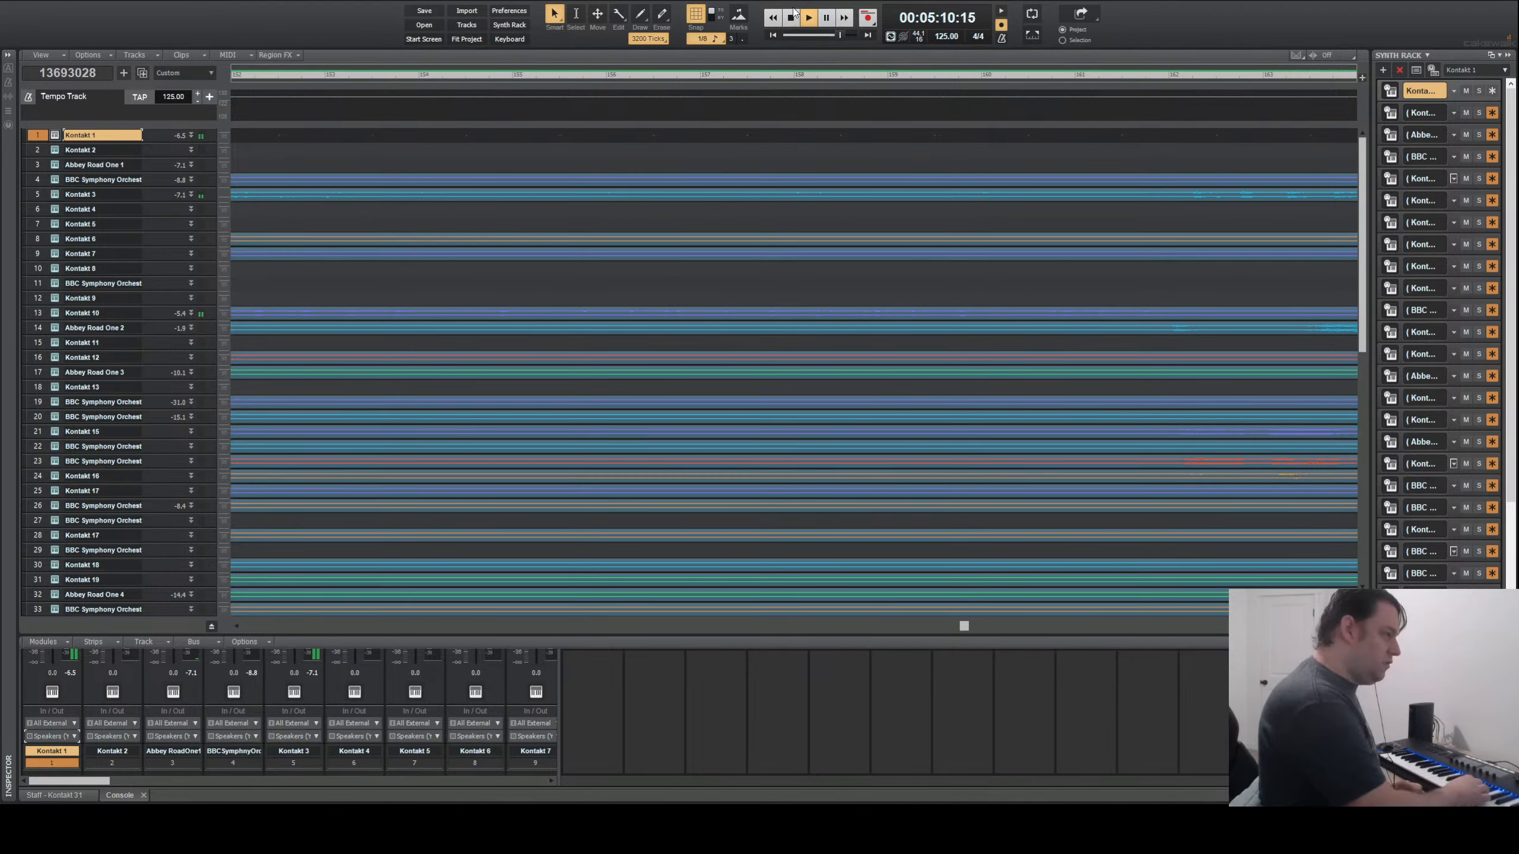
click(791, 16)
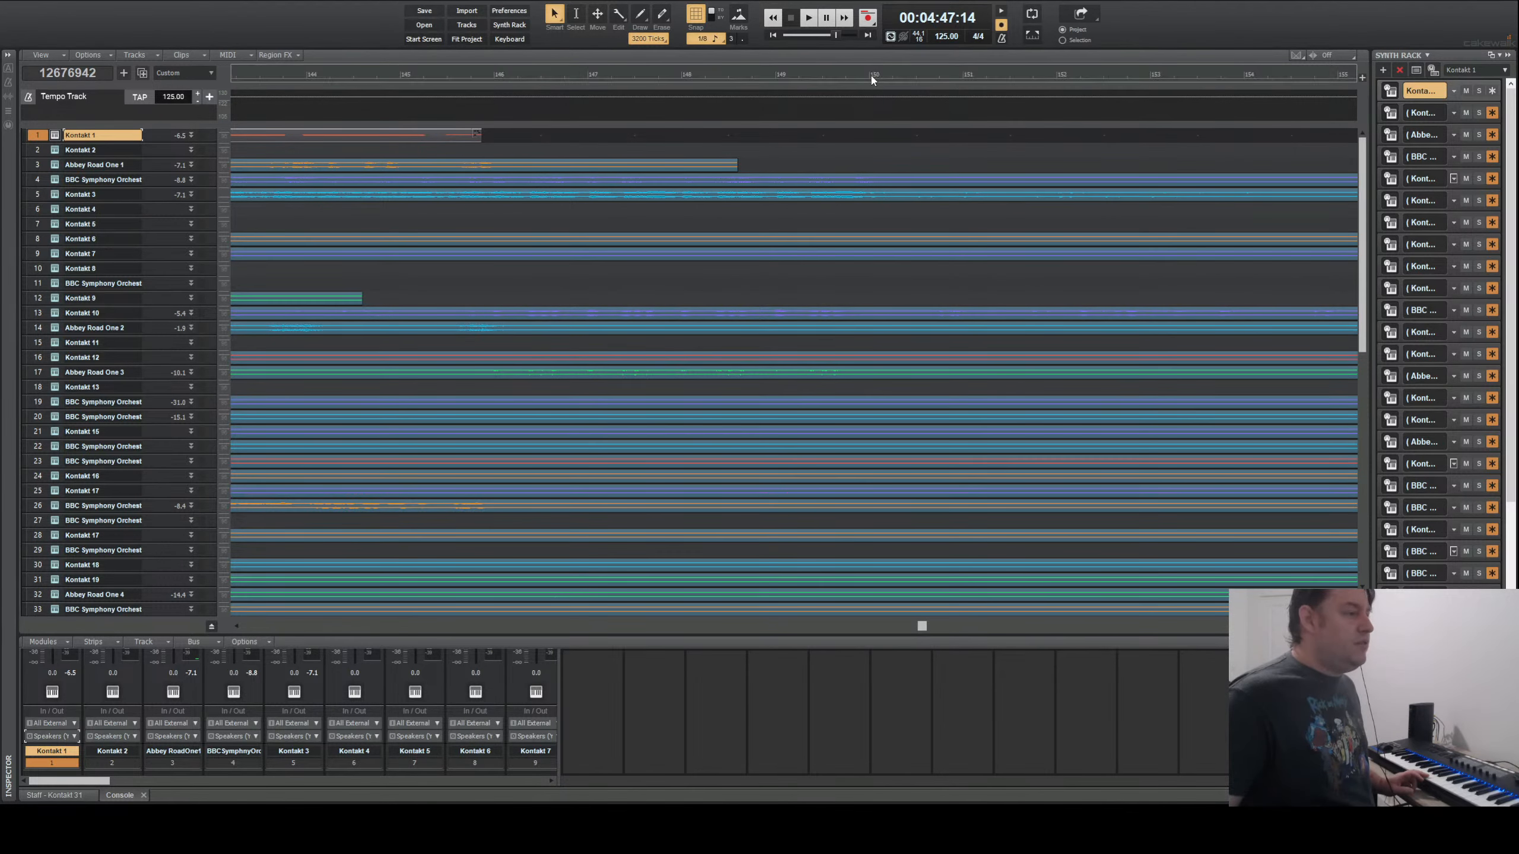
- Move the playhead to bar 150, at about 4:58, play the passage from there and stop
click(871, 75)
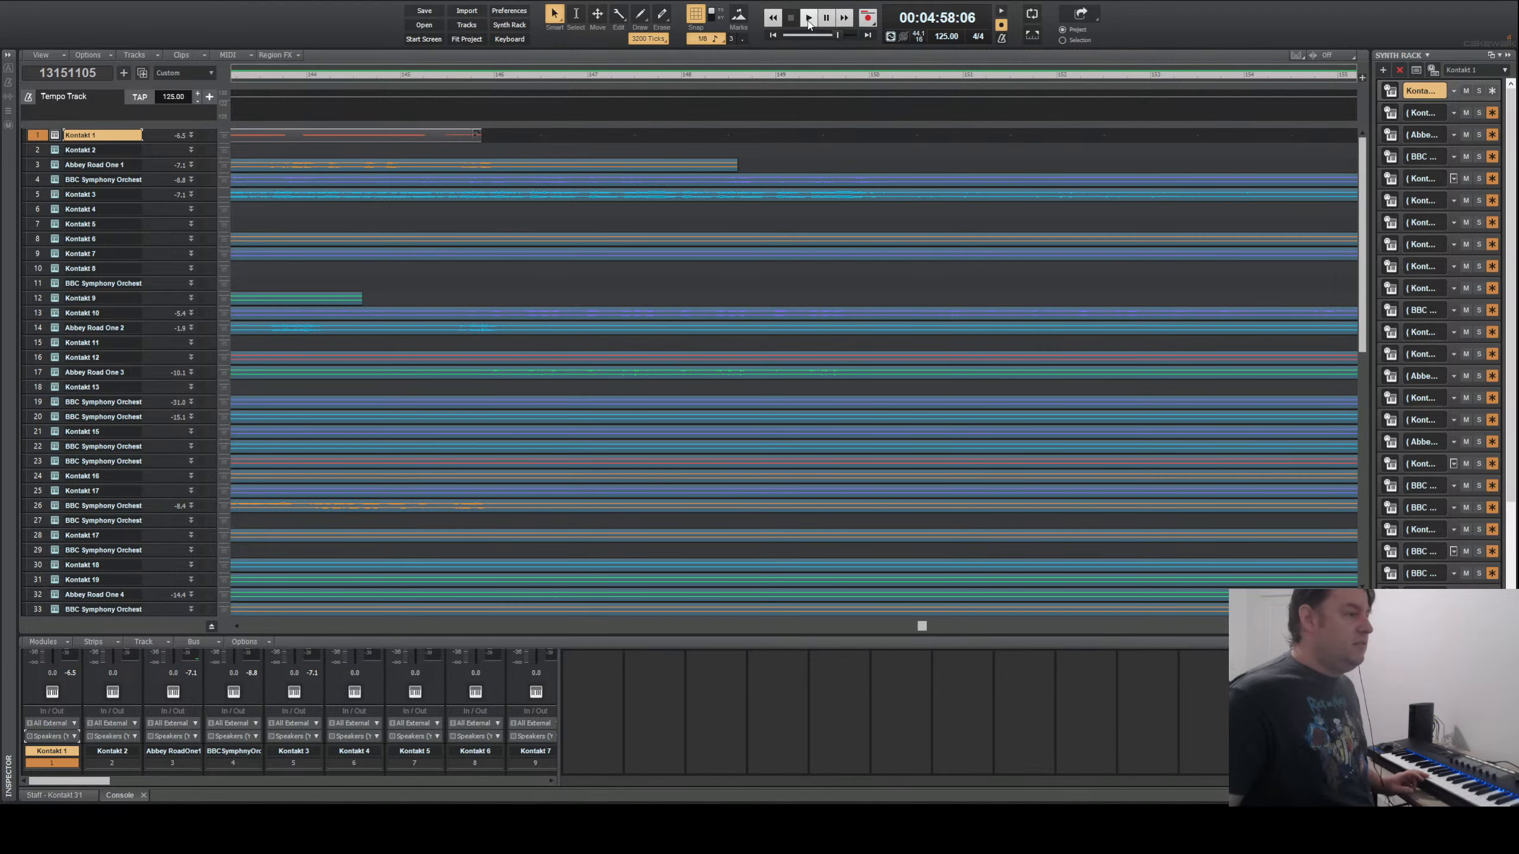
click(807, 18)
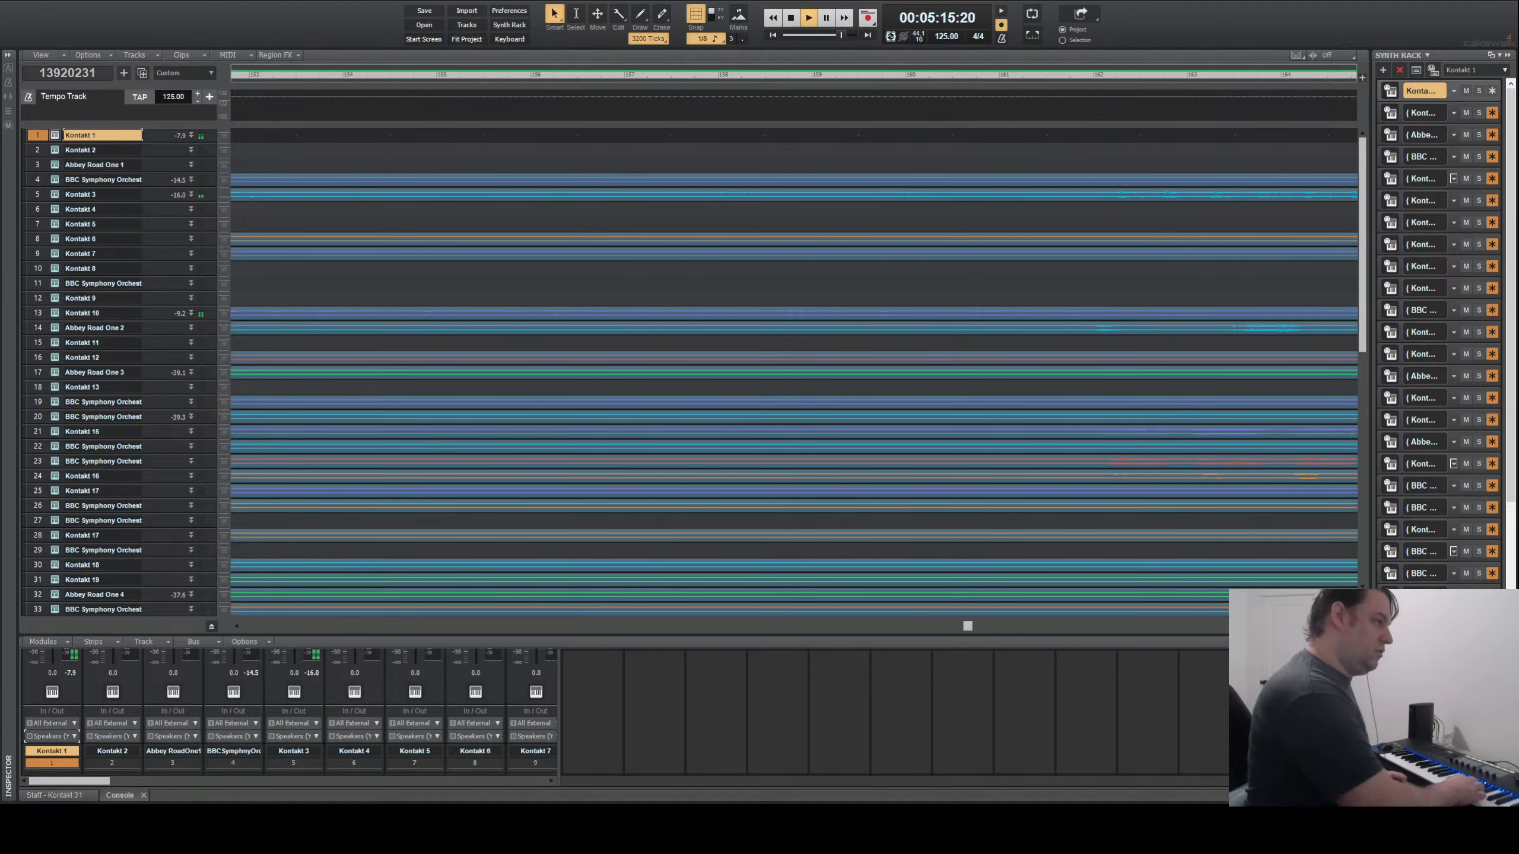
click(791, 18)
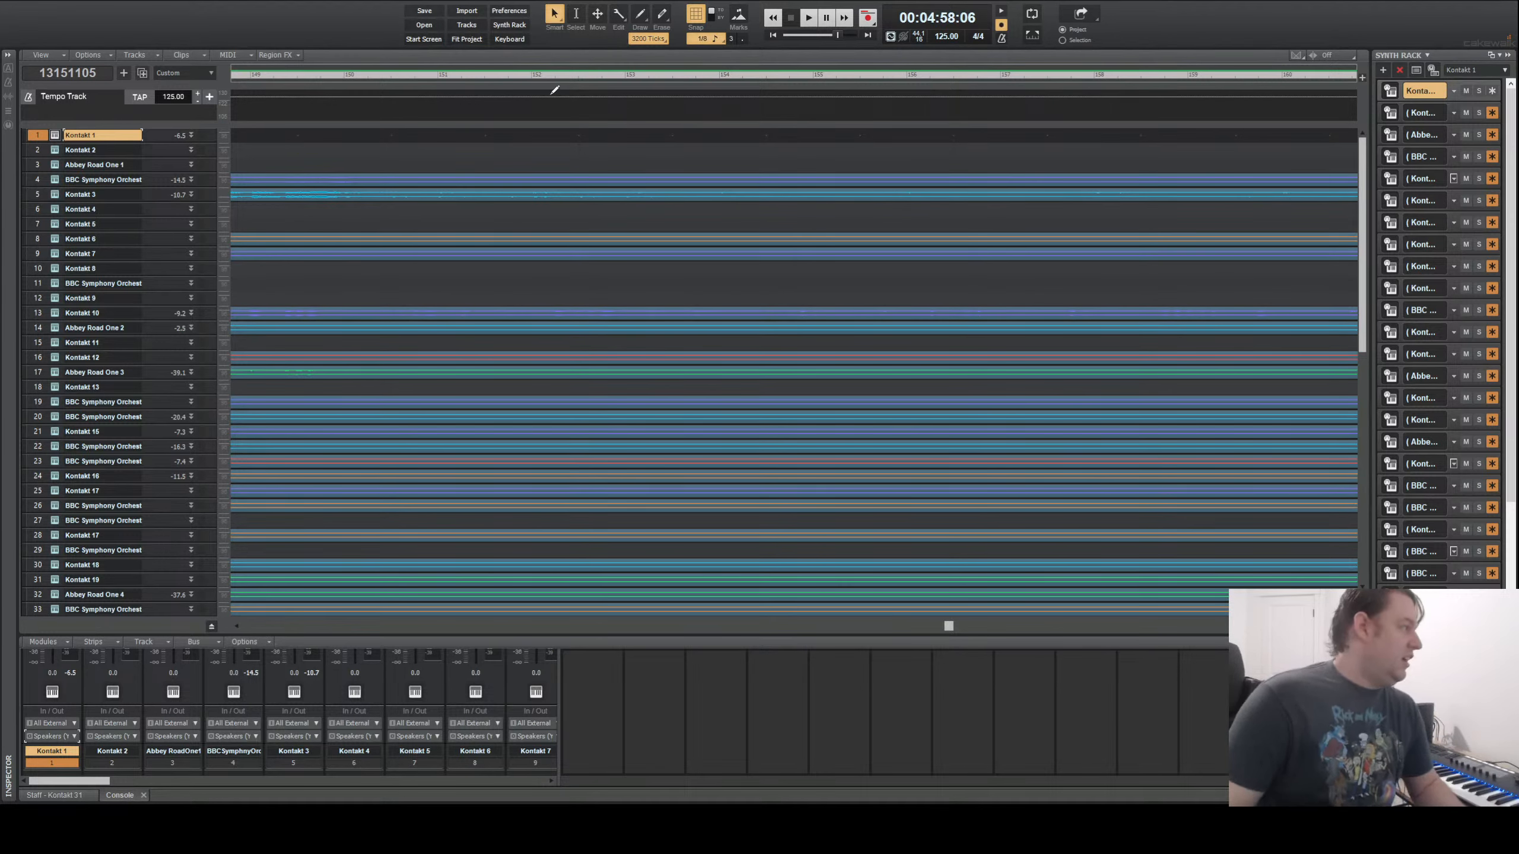
- Switch to the five-track Kontakt project and select the Kontakt 1 instrument in the synth rack
click(1331, 1)
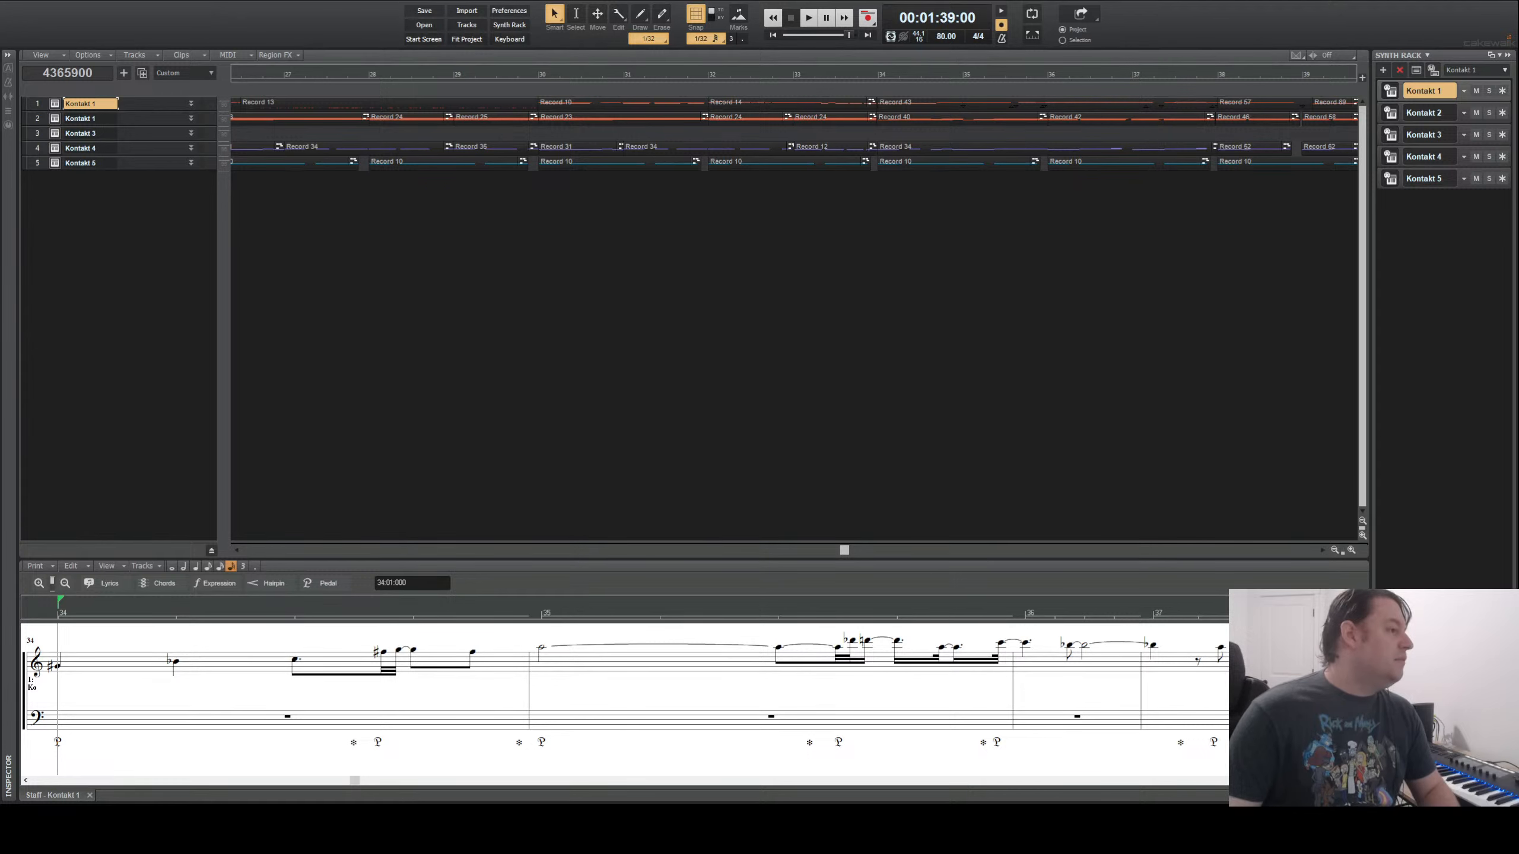
click(1422, 108)
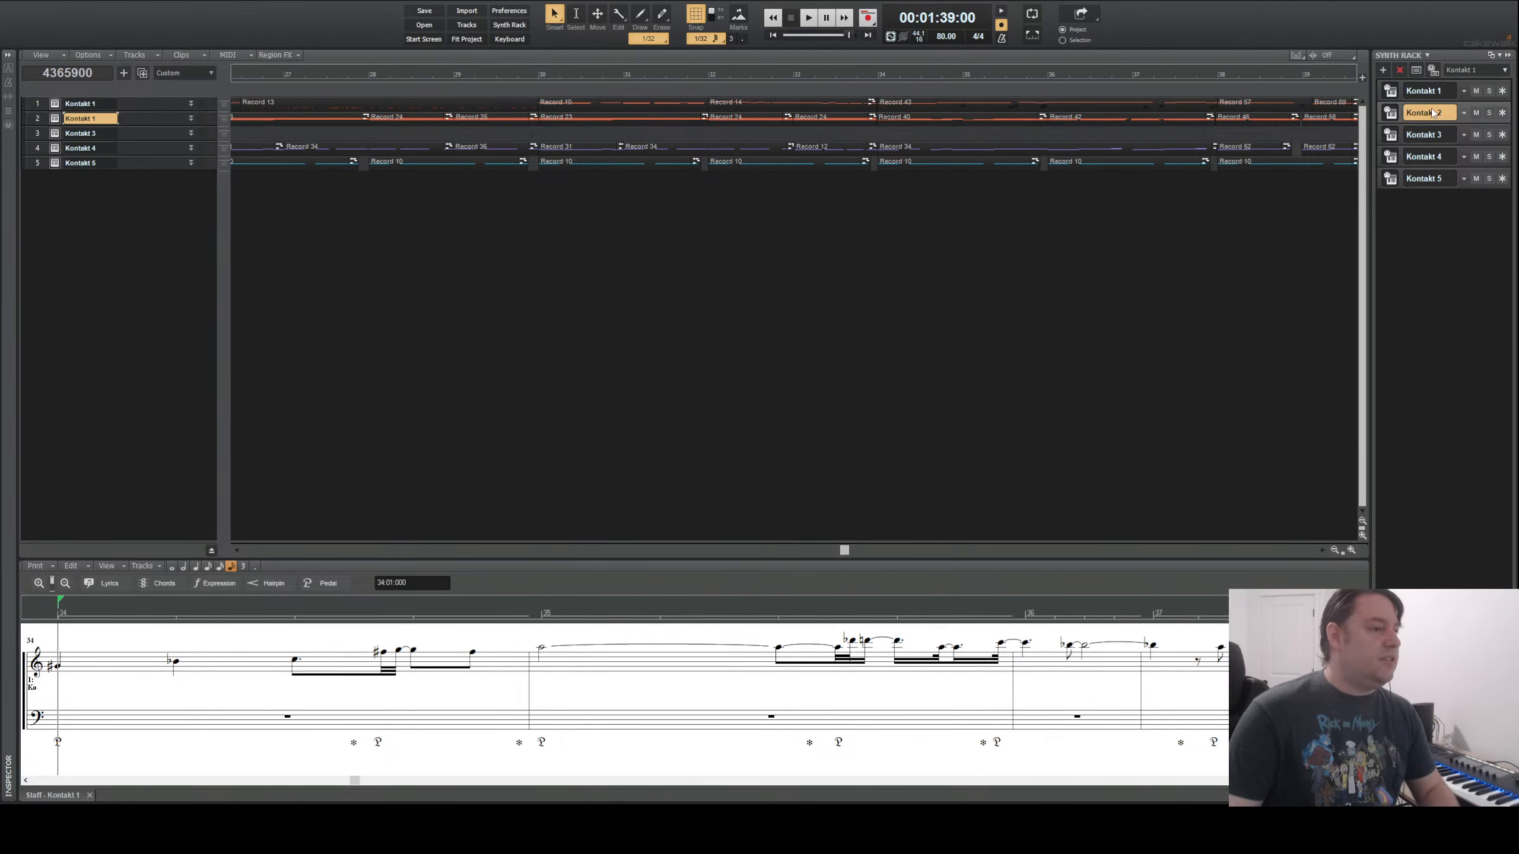
click(1432, 90)
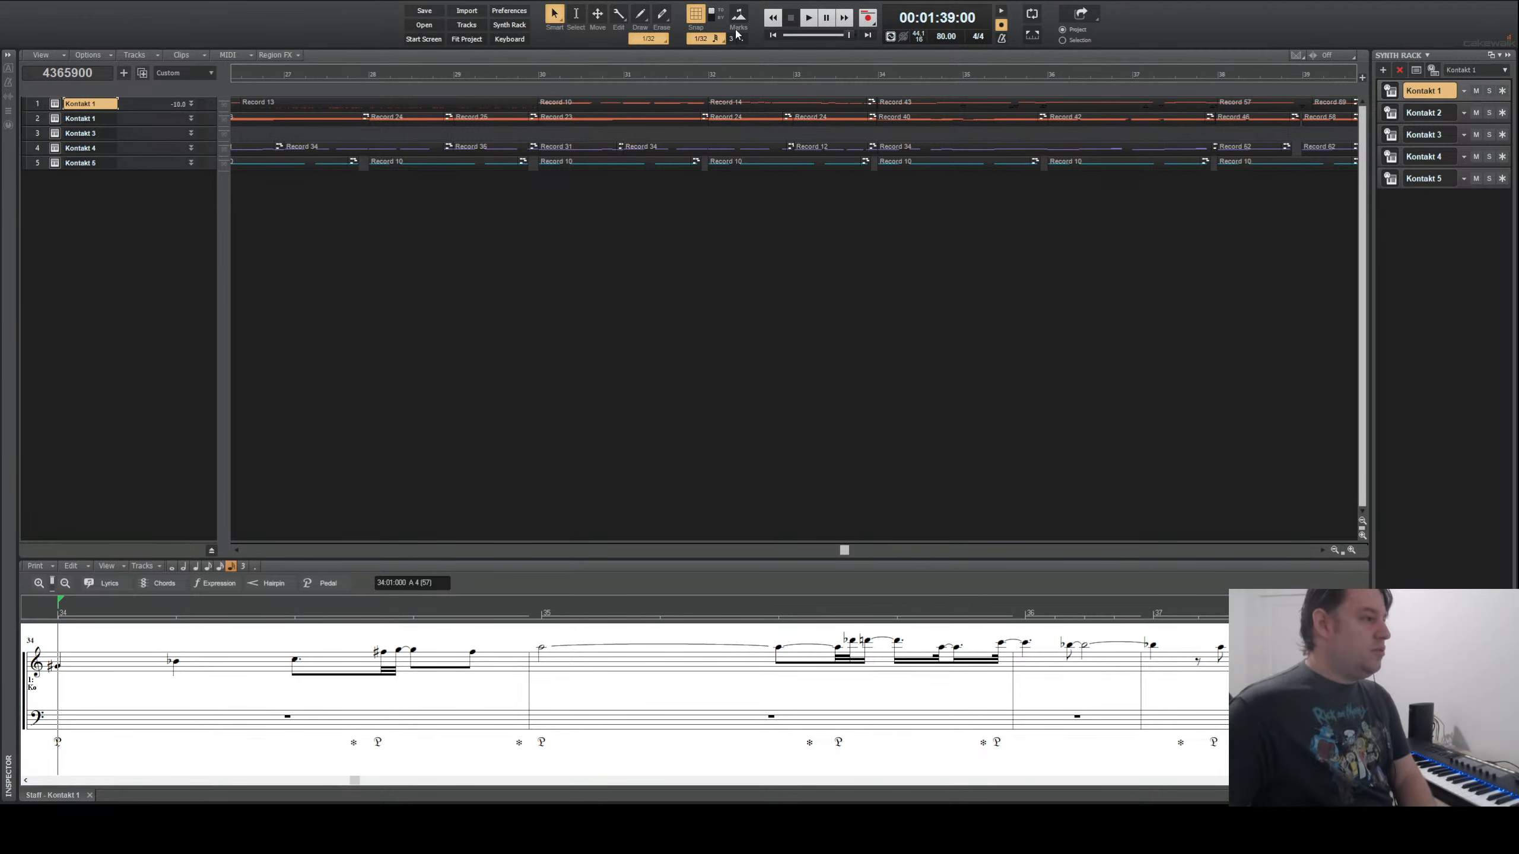
- Play the five-track project from its beginning, select the Kontakt 3 instrument during playback, and stop
click(773, 34)
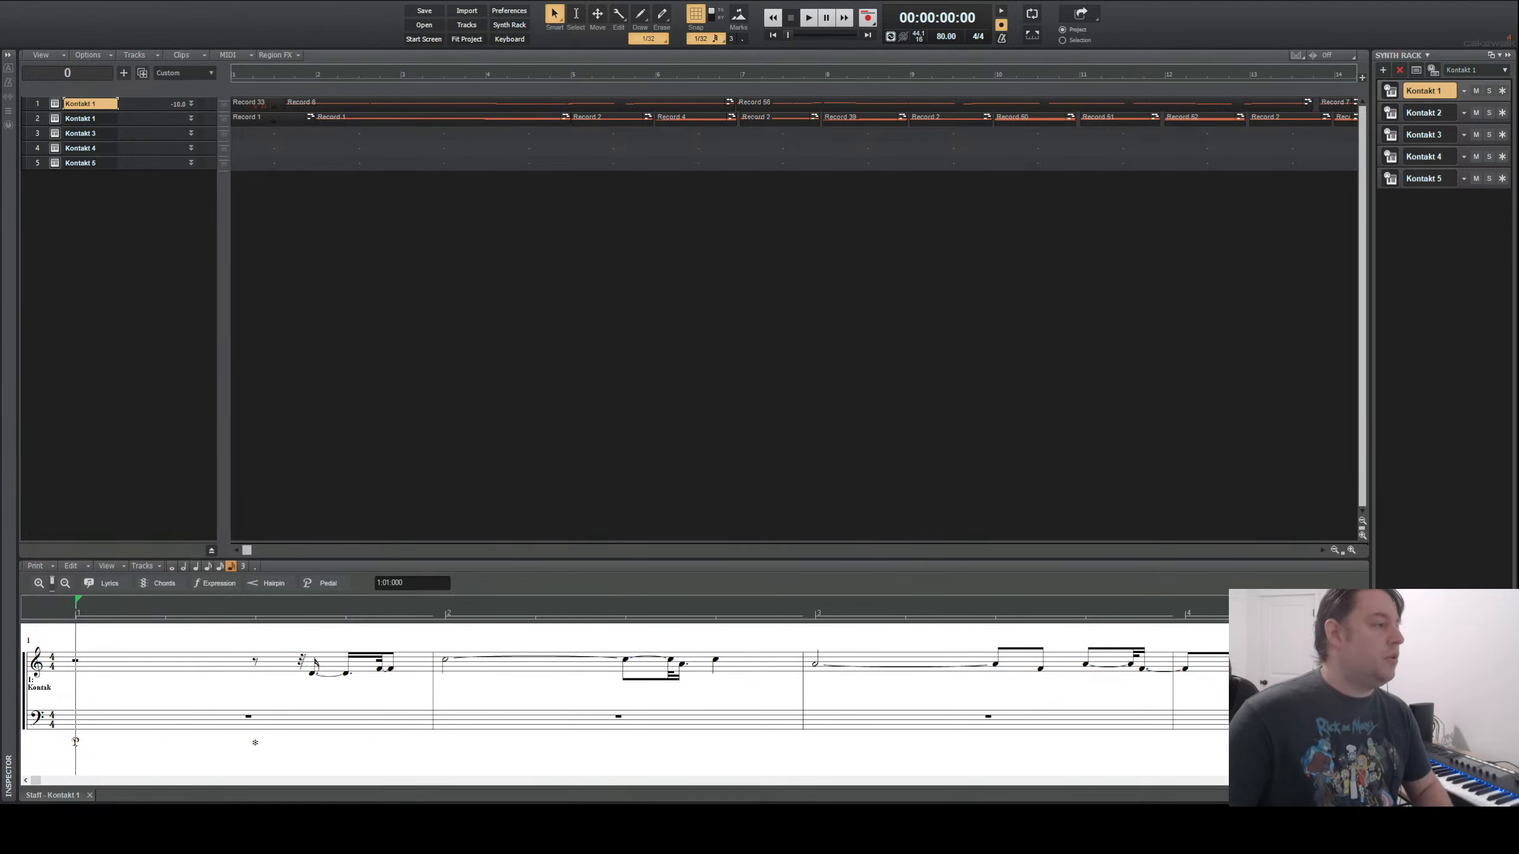
click(810, 18)
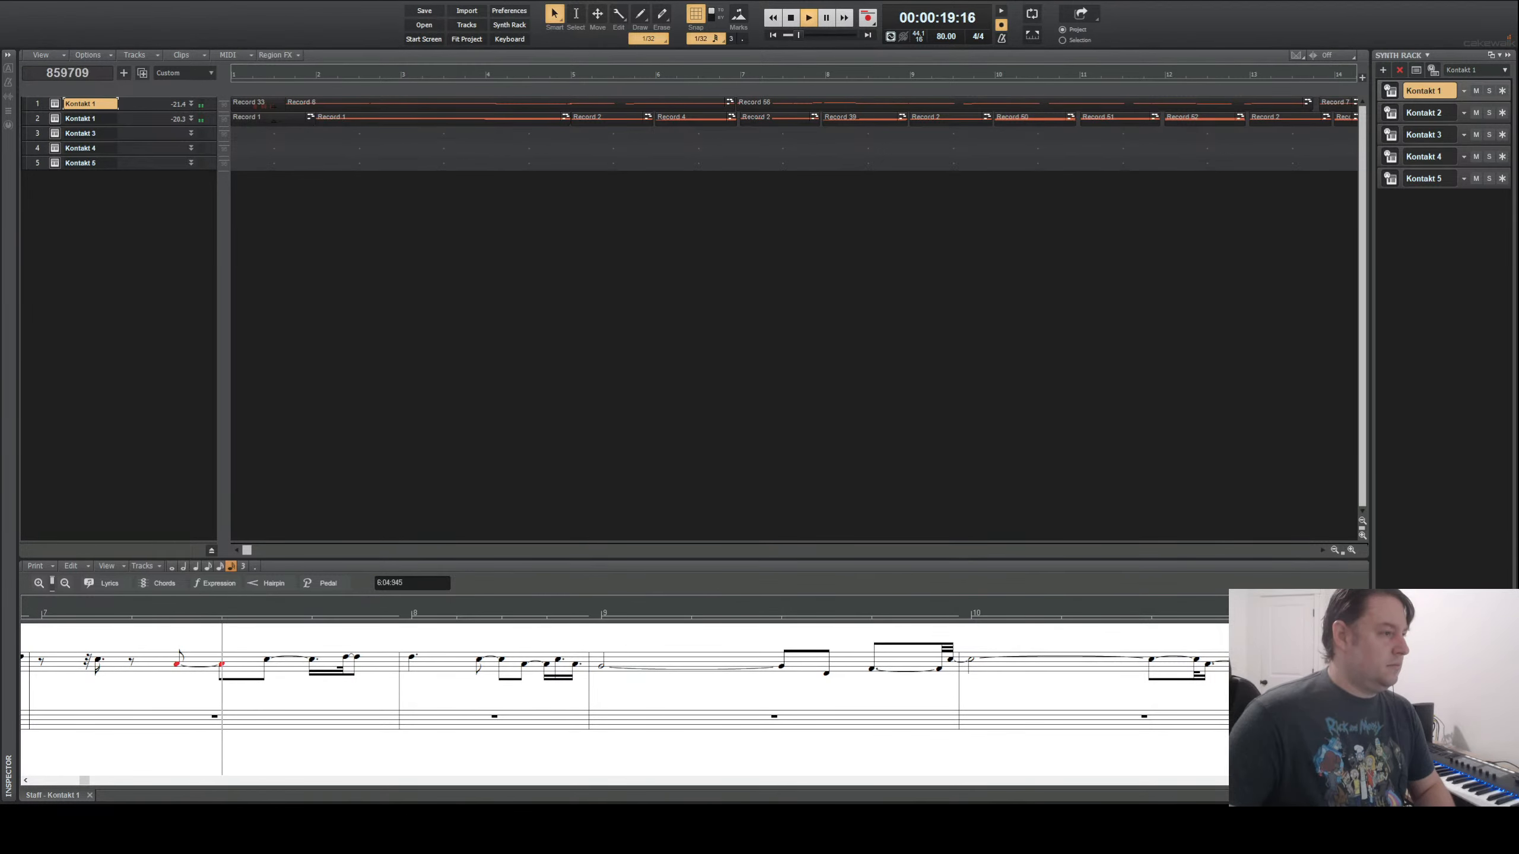
click(1462, 365)
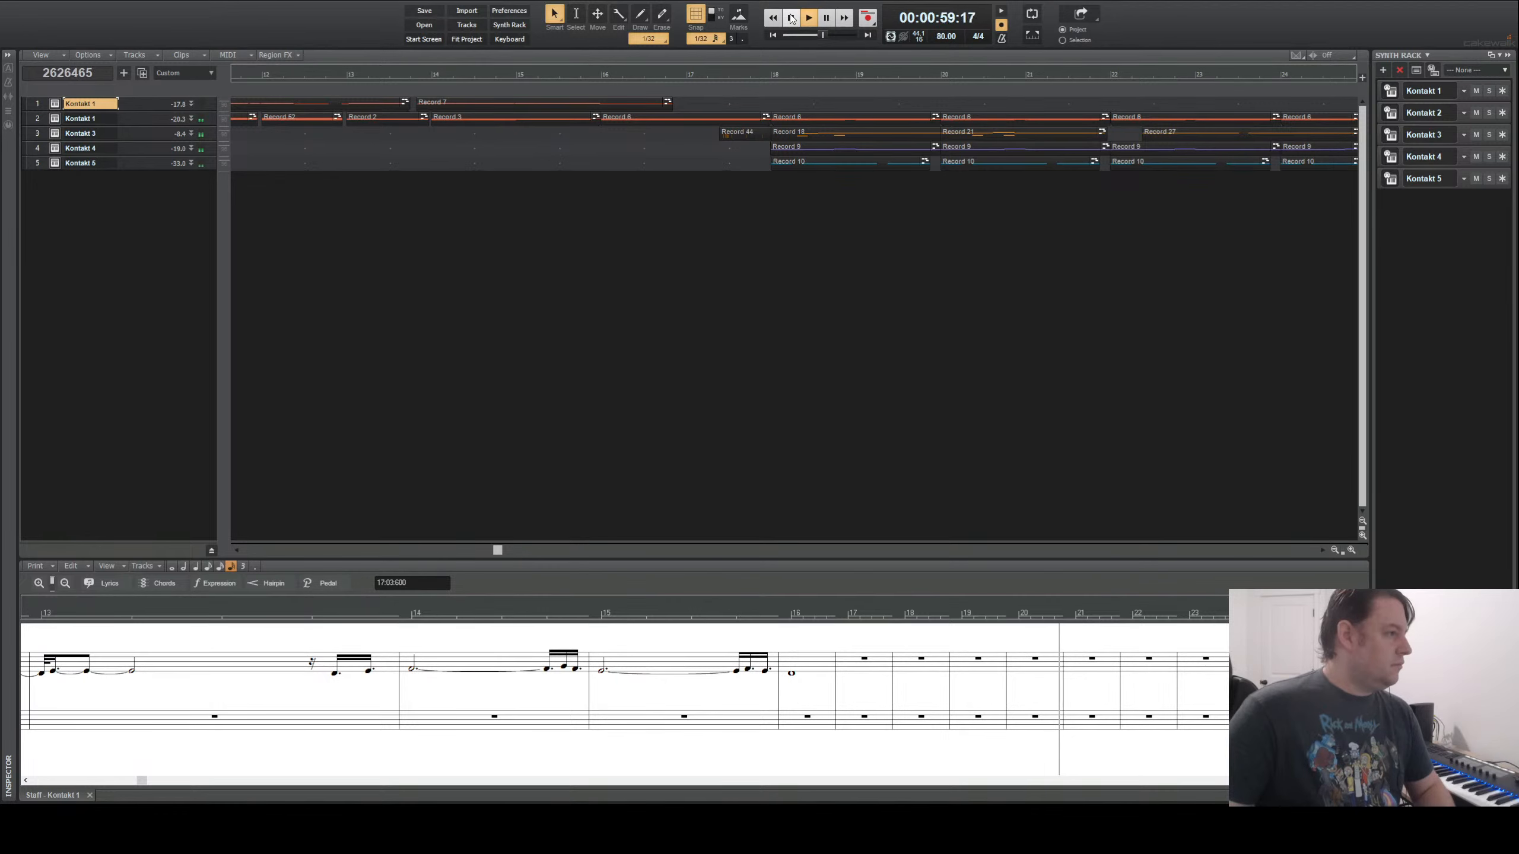
click(1442, 133)
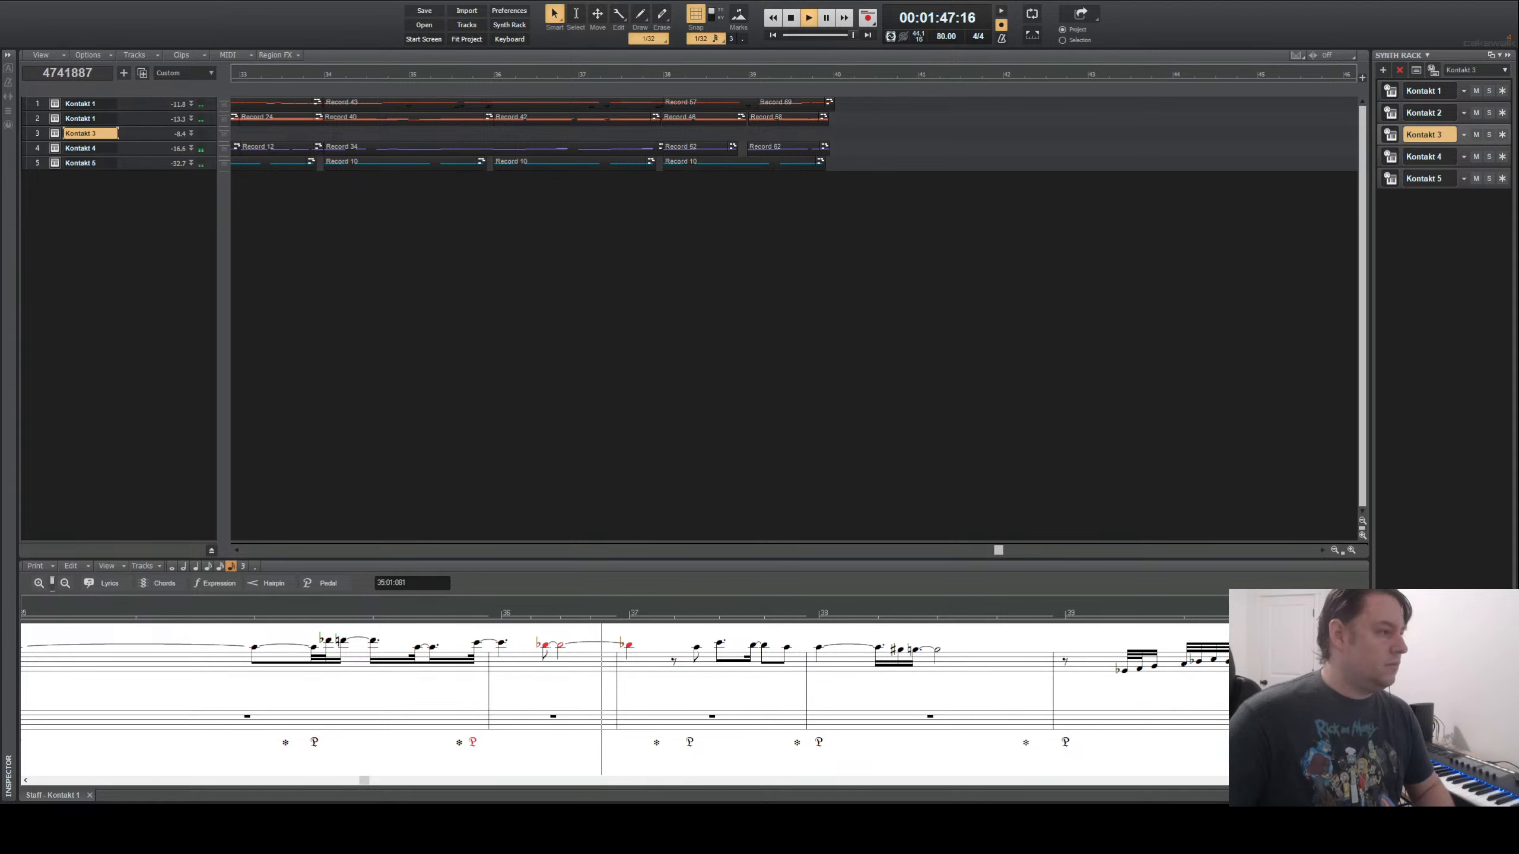
click(795, 19)
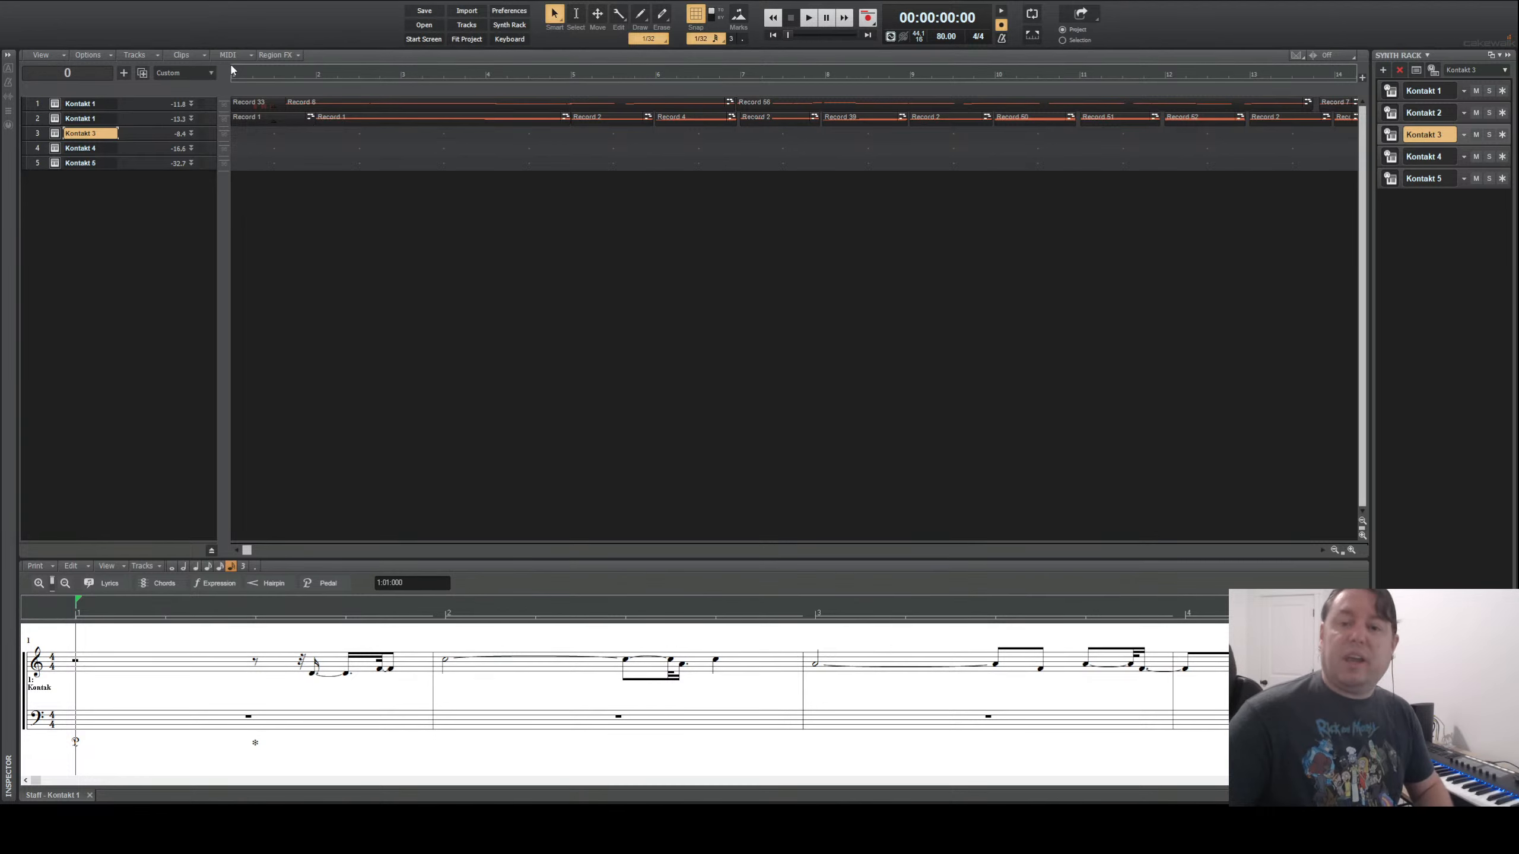
- Place the playhead at bar 37, at 1:48, play the closing bars and stop
drag(233, 73, 659, 165)
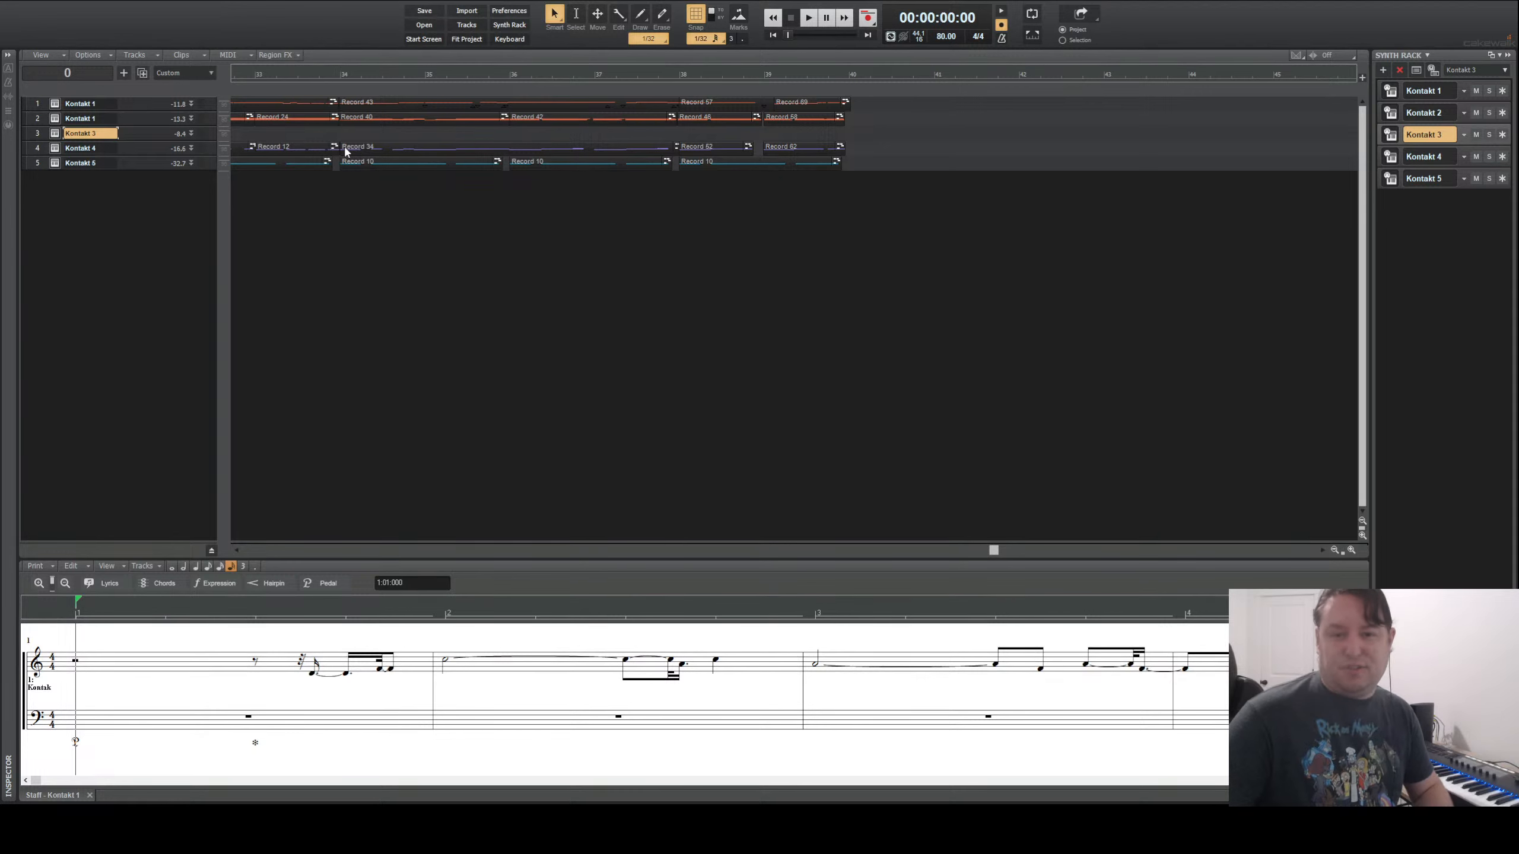
drag(346, 151, 1127, 203)
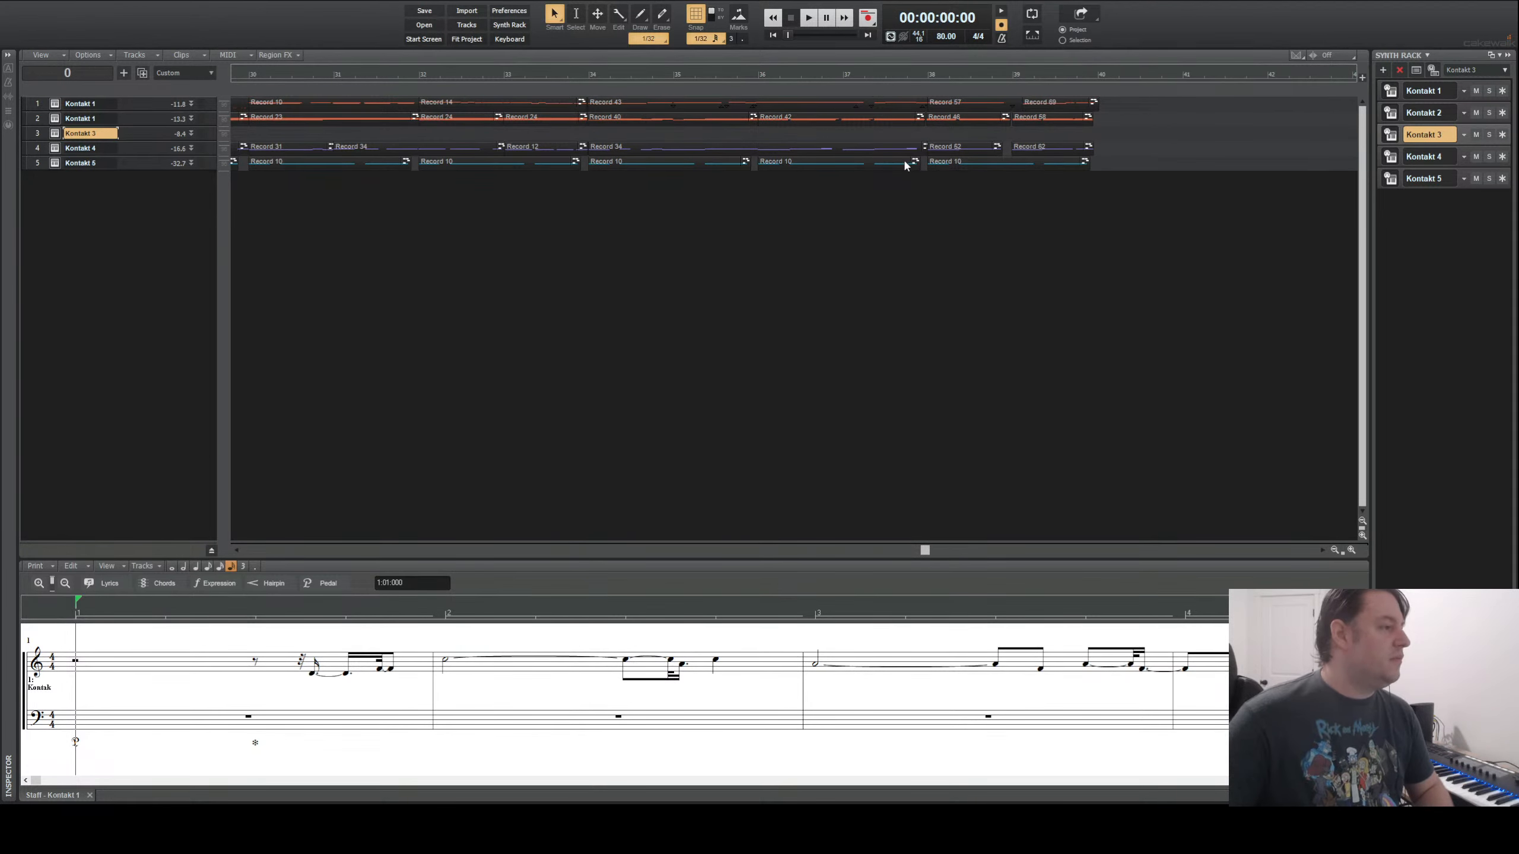
click(837, 131)
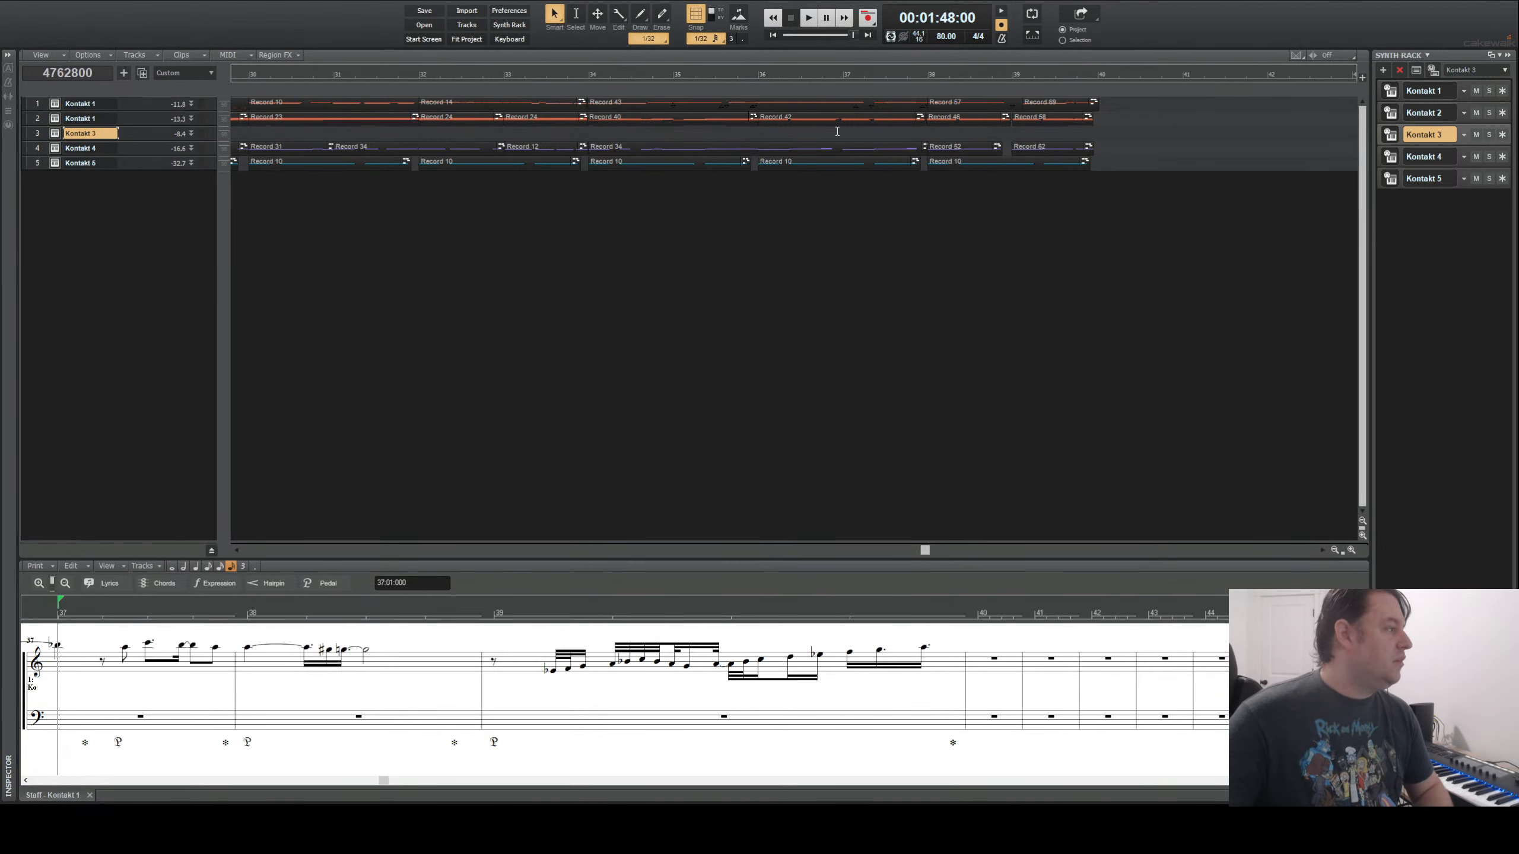
click(811, 18)
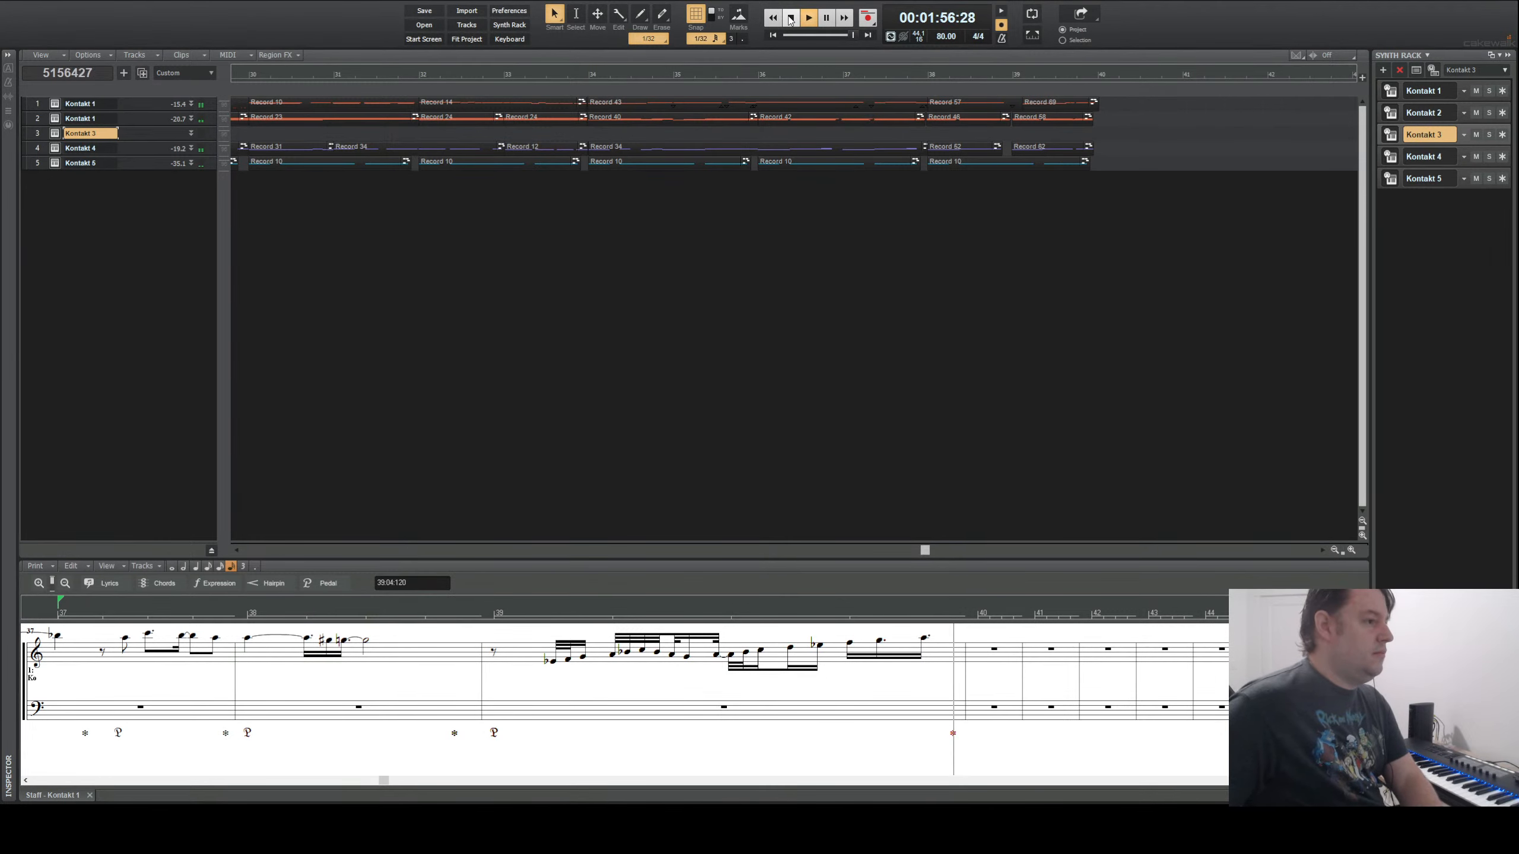
click(790, 19)
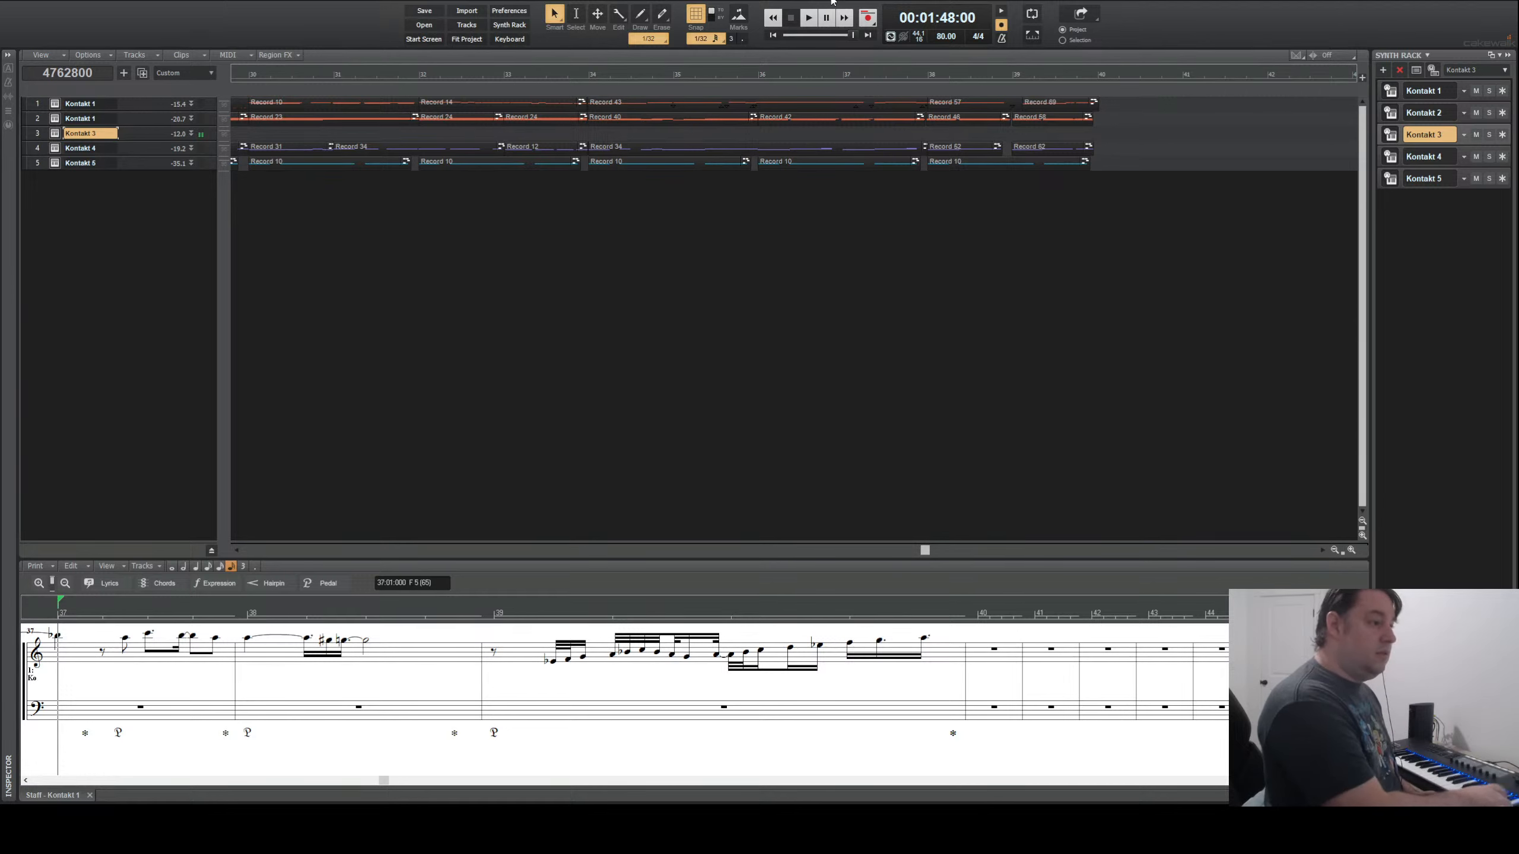
- Select the second track's last clip together with the first track's Record 57 clip and examine their notes in the staff view
click(26, 118)
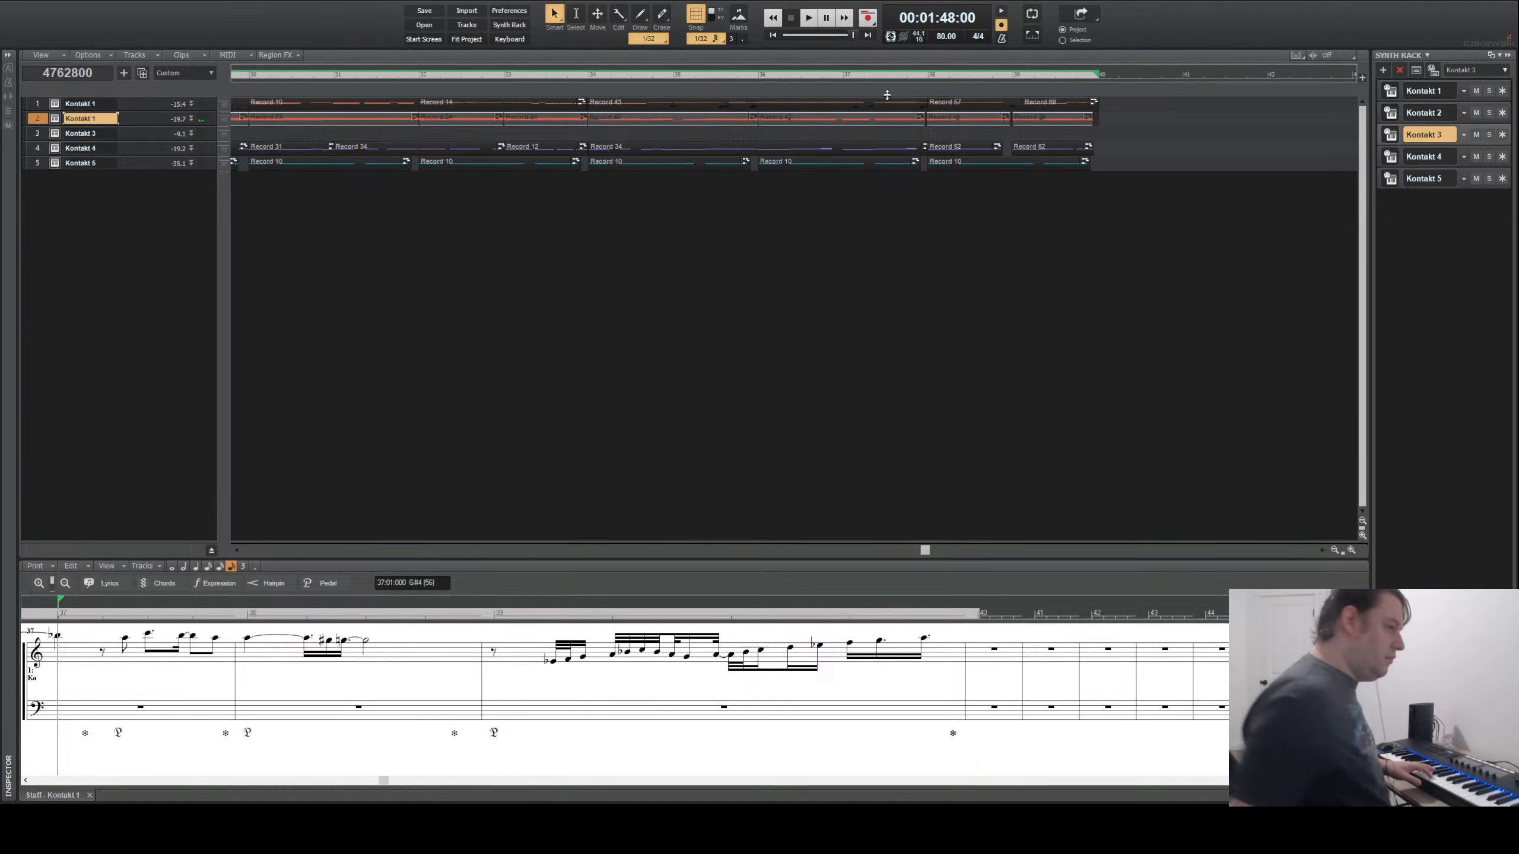
click(1030, 119)
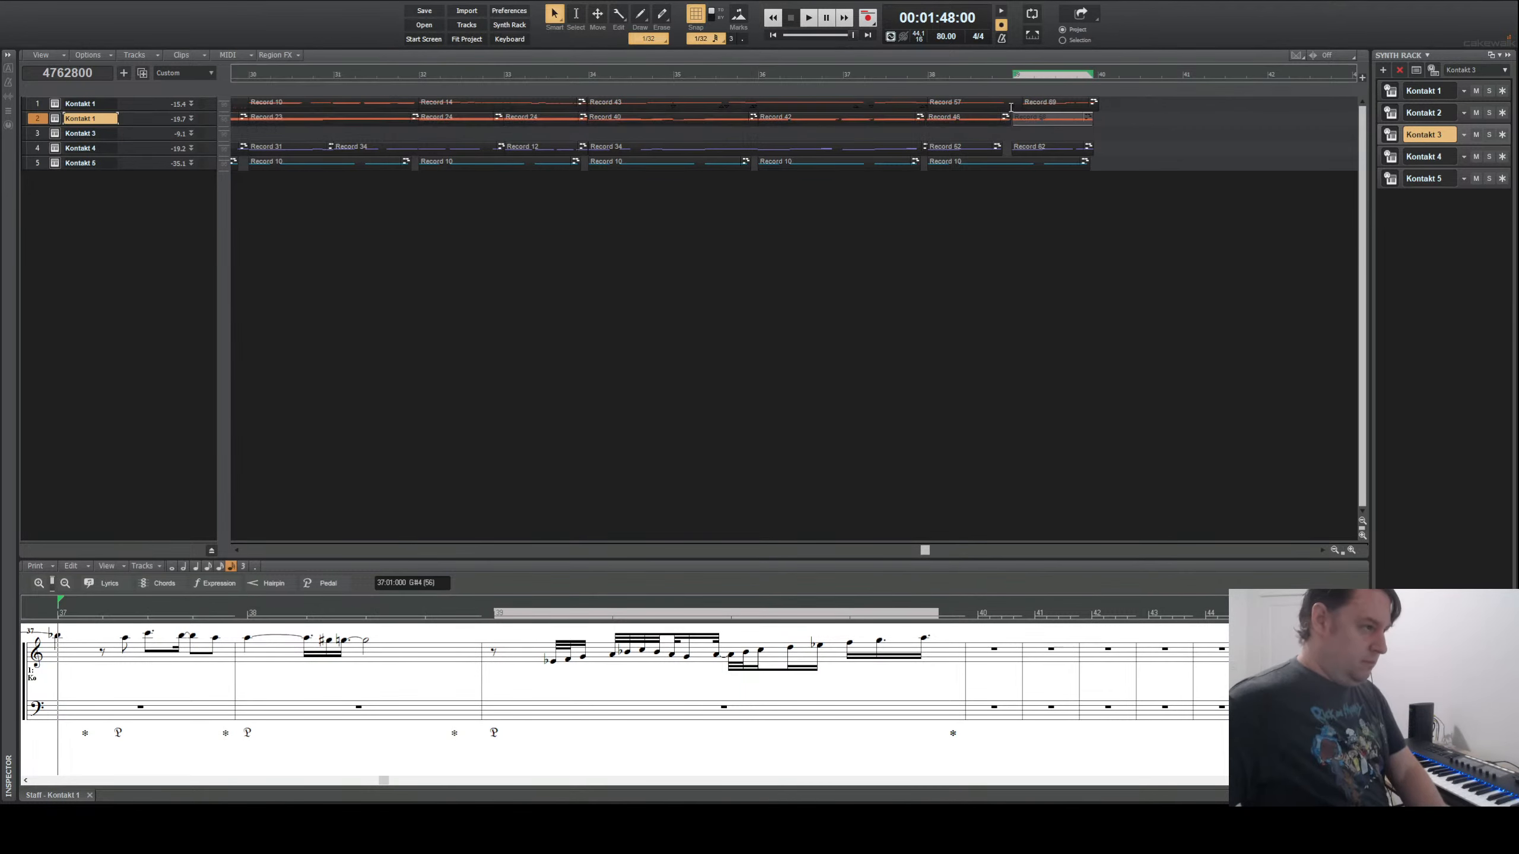
ctrl+click(961, 101)
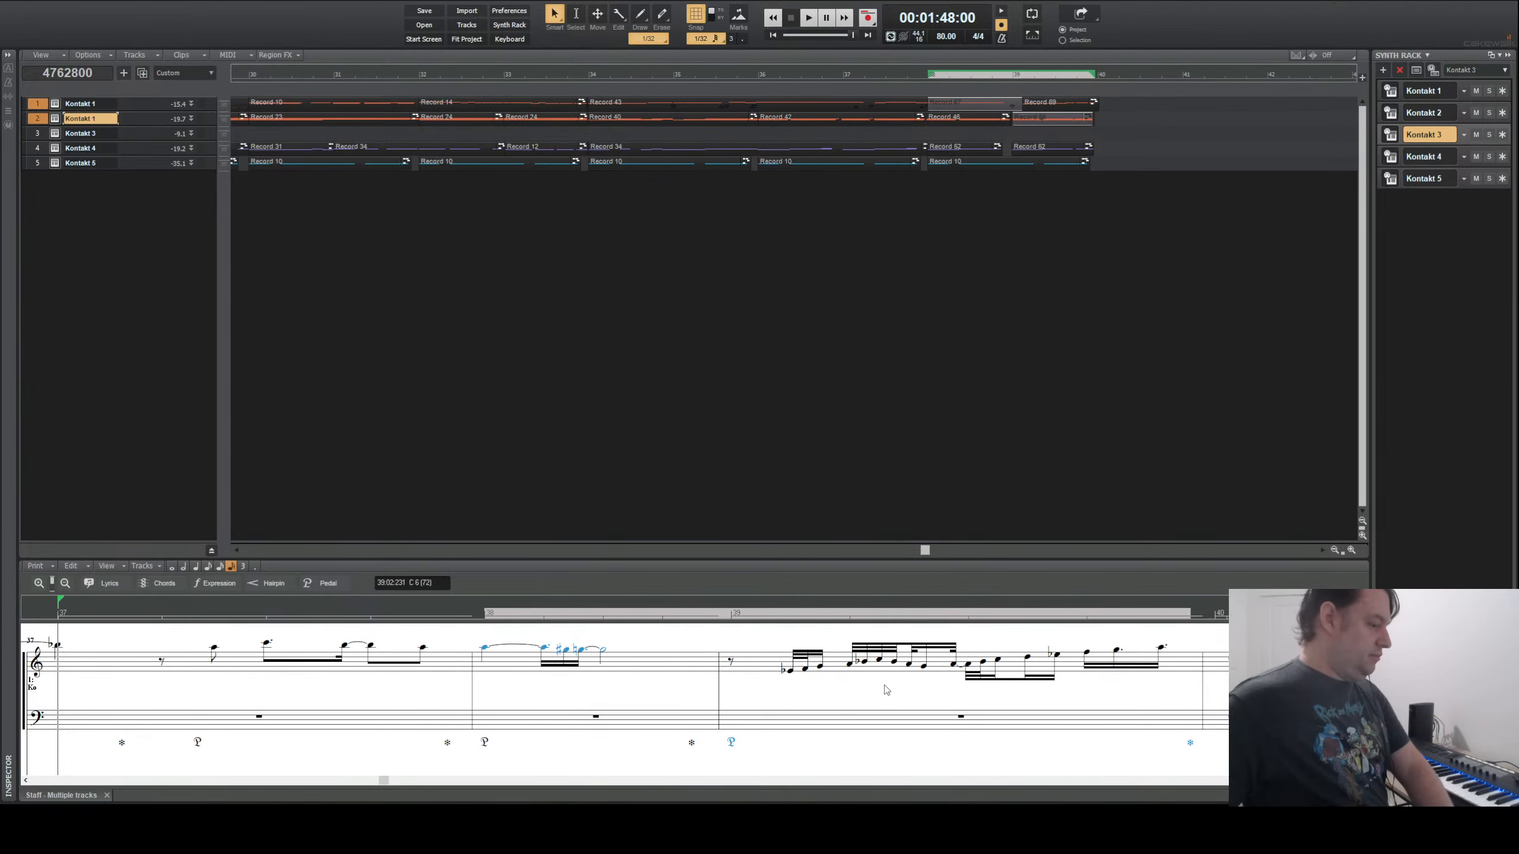
scroll(886, 715, down, 3)
scroll(888, 712, down, 3)
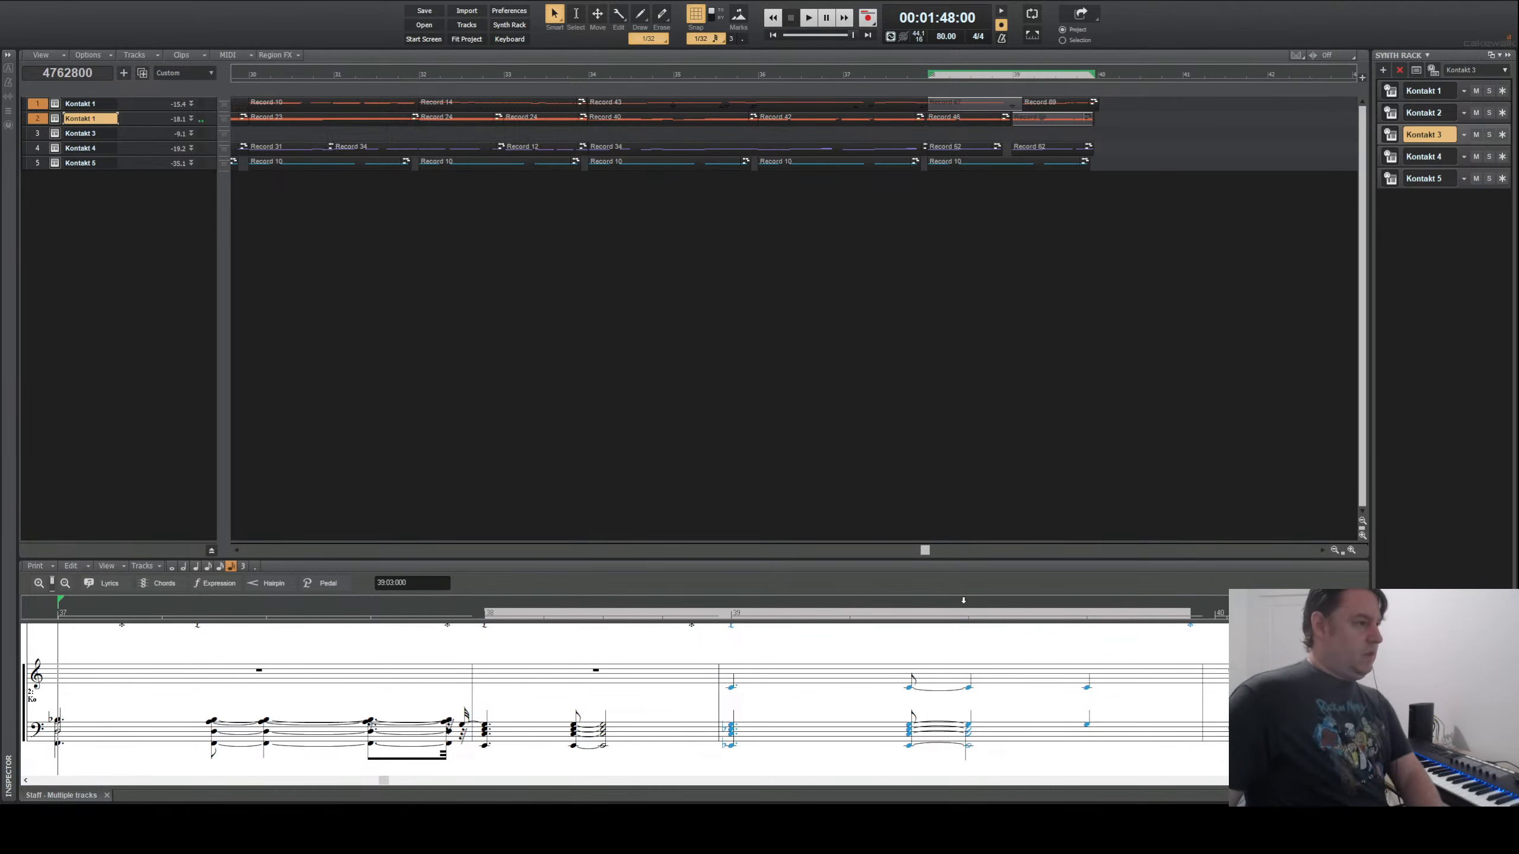
- Replay the passage from bar 37, at 1:48, select the first track, audition the passage again and stop
key(space)
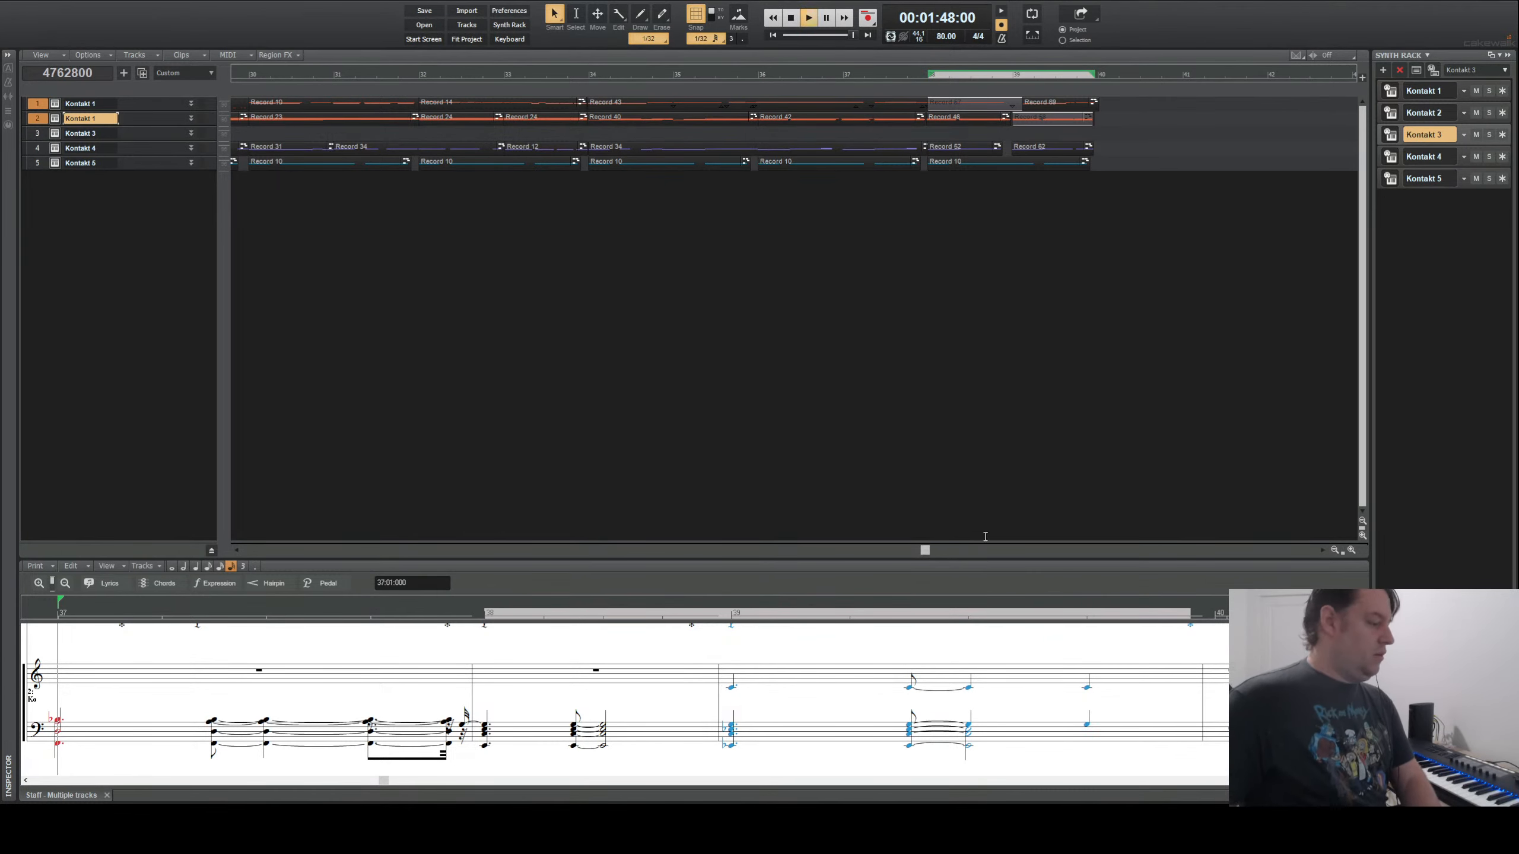
click(792, 19)
click(85, 105)
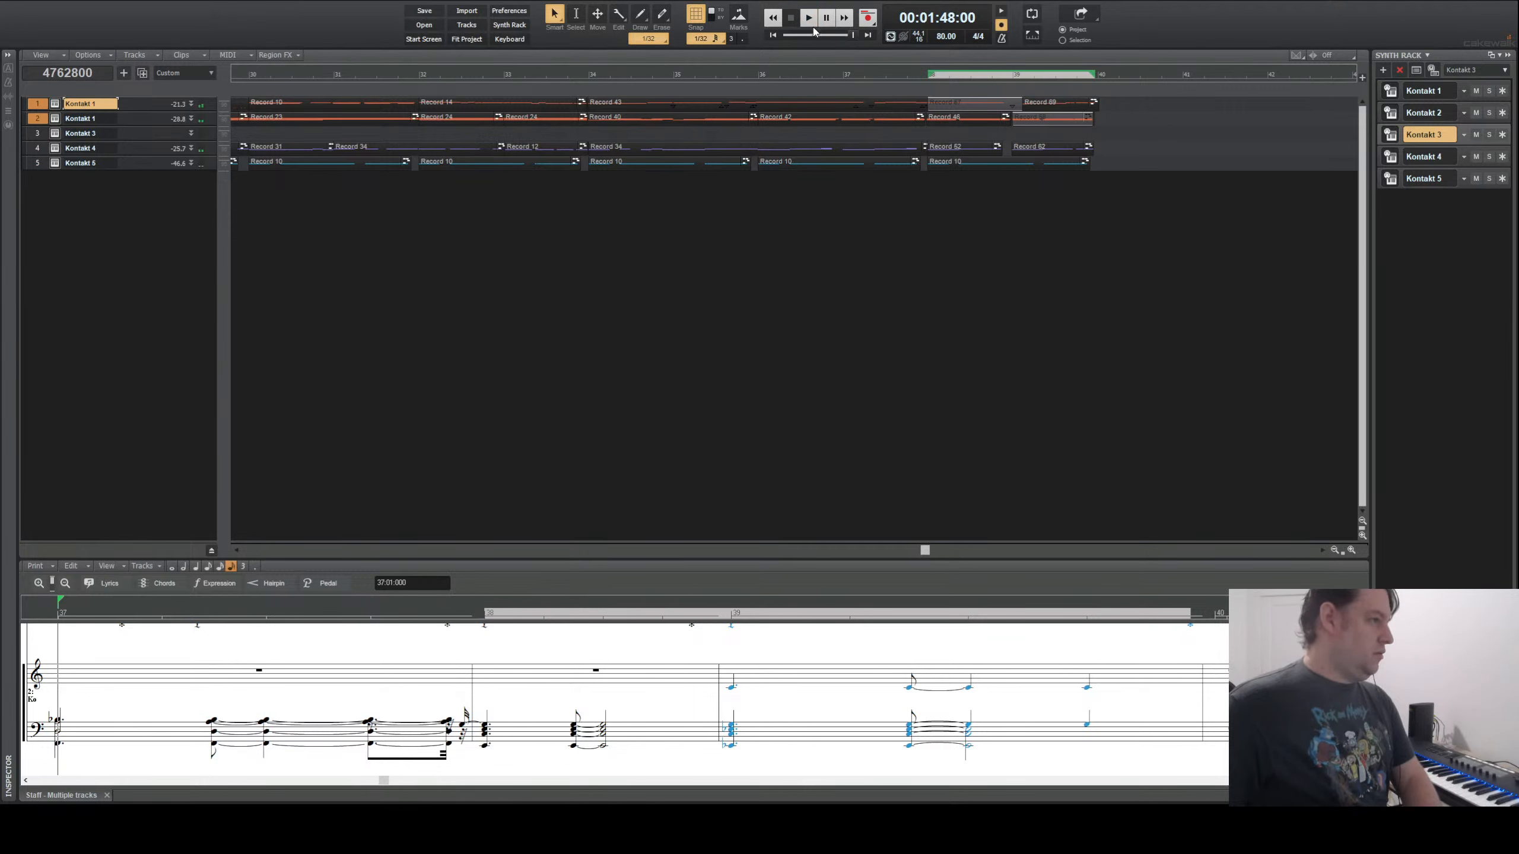
click(805, 18)
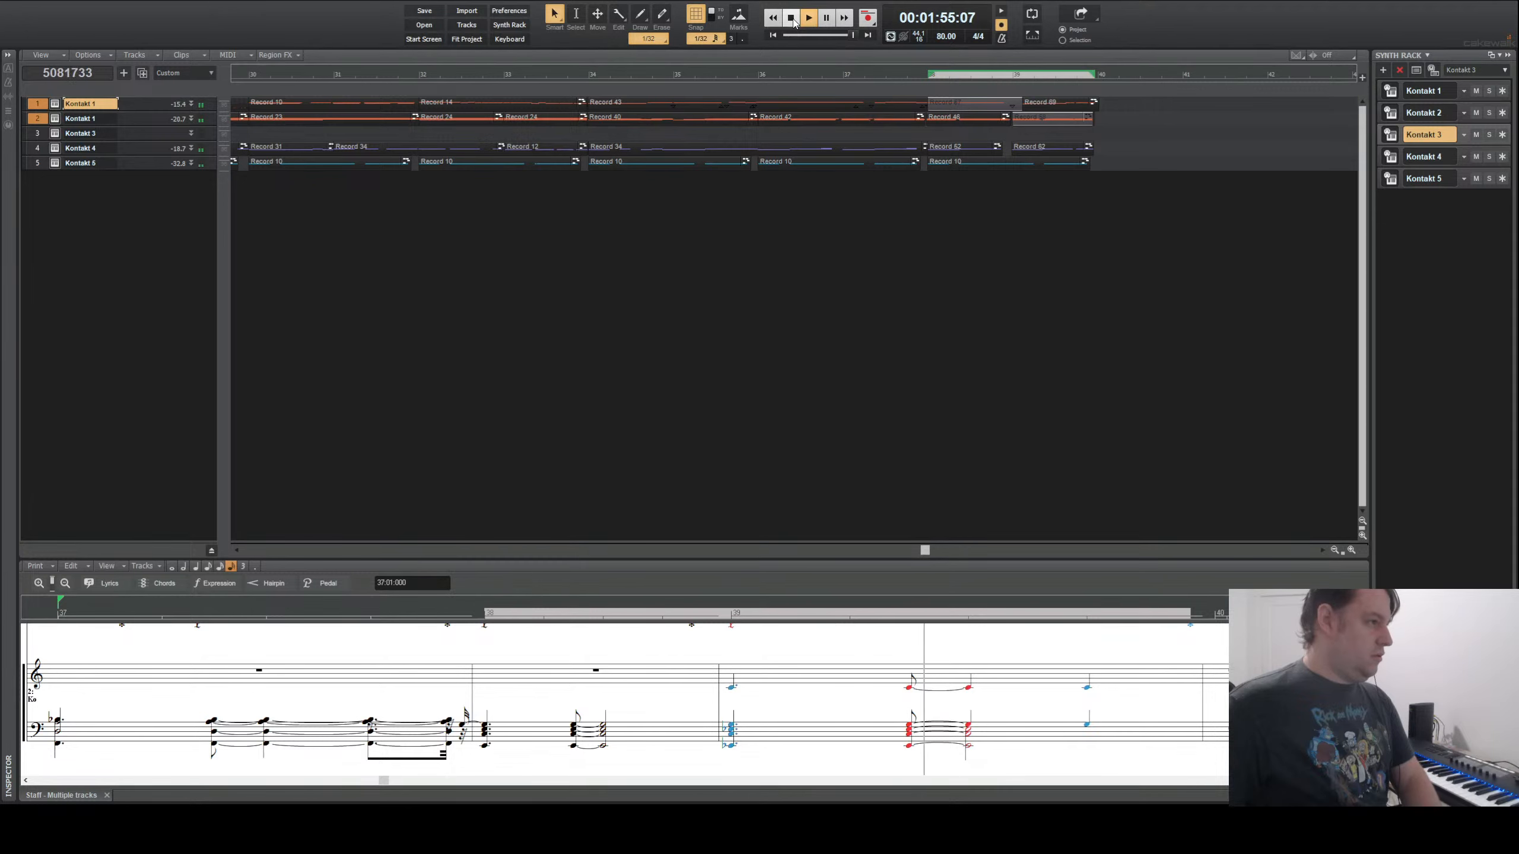
click(792, 19)
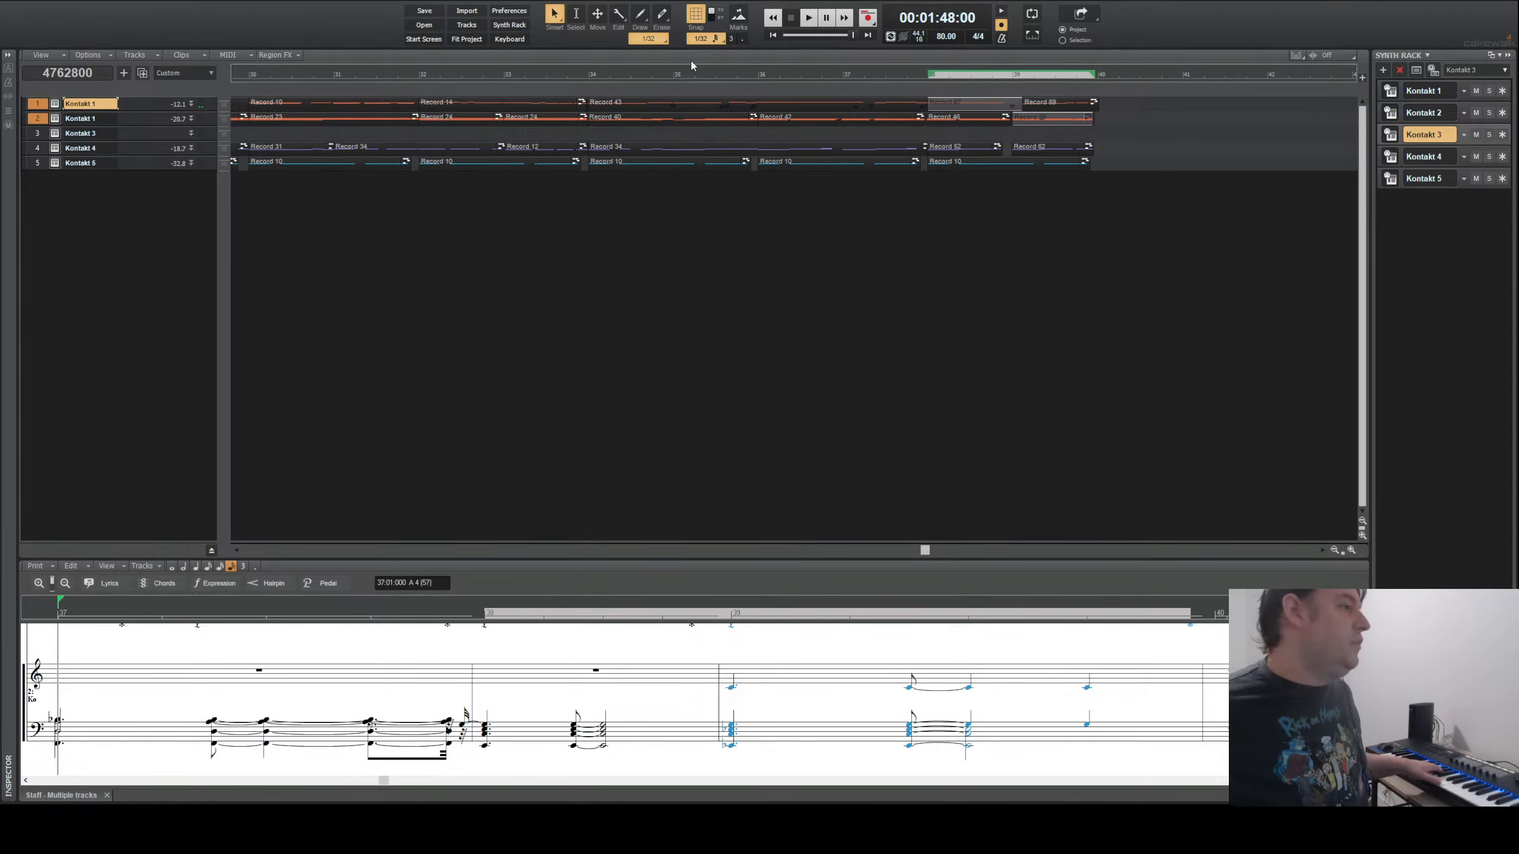
- Place the playhead at bar 34, at 1:39, audition the passage twice and stop
click(589, 79)
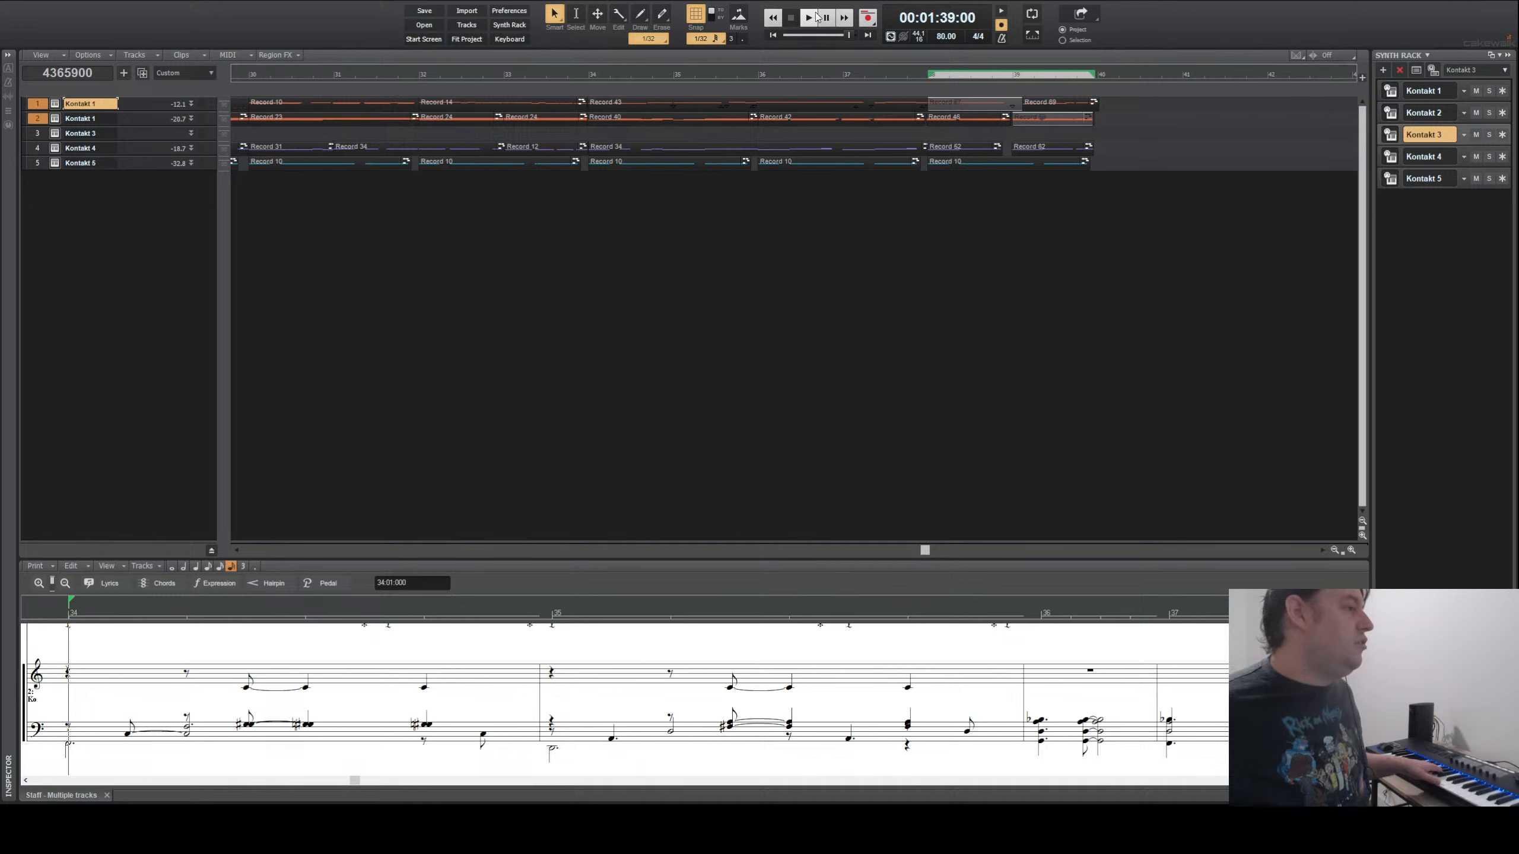
click(812, 18)
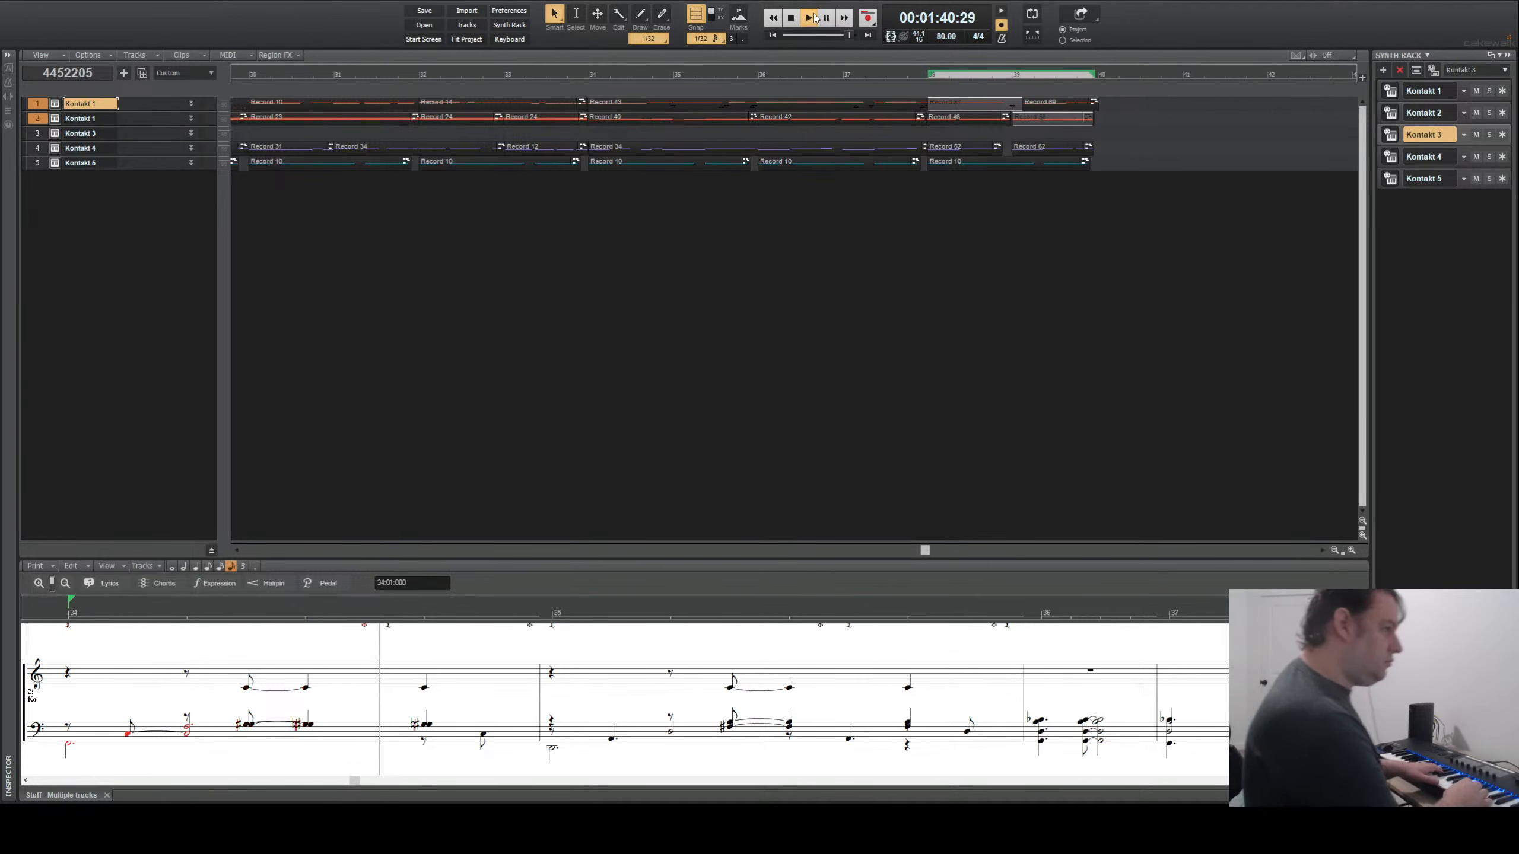
click(807, 19)
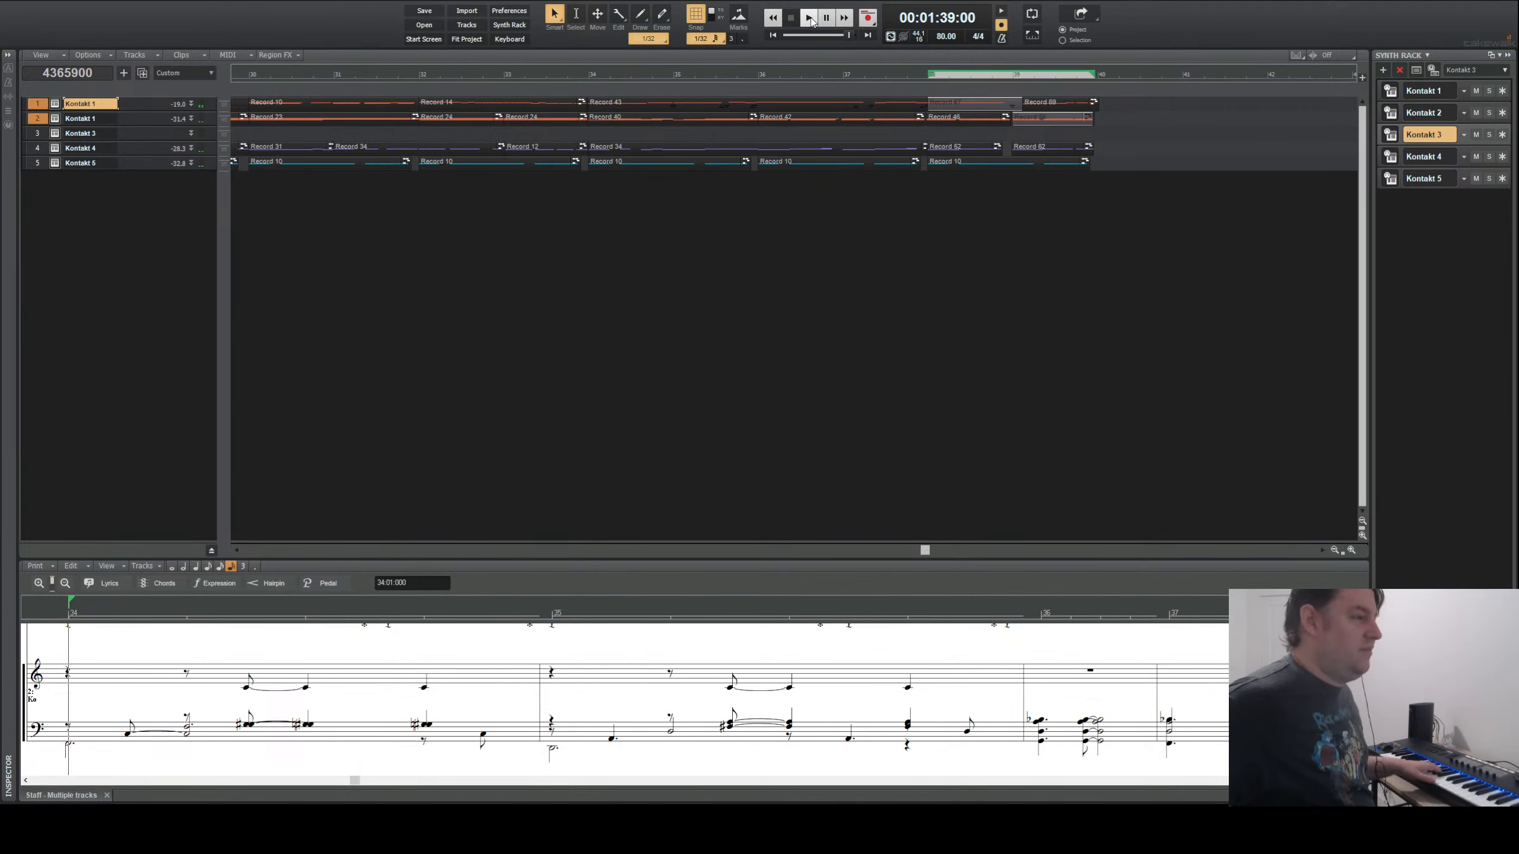
click(812, 19)
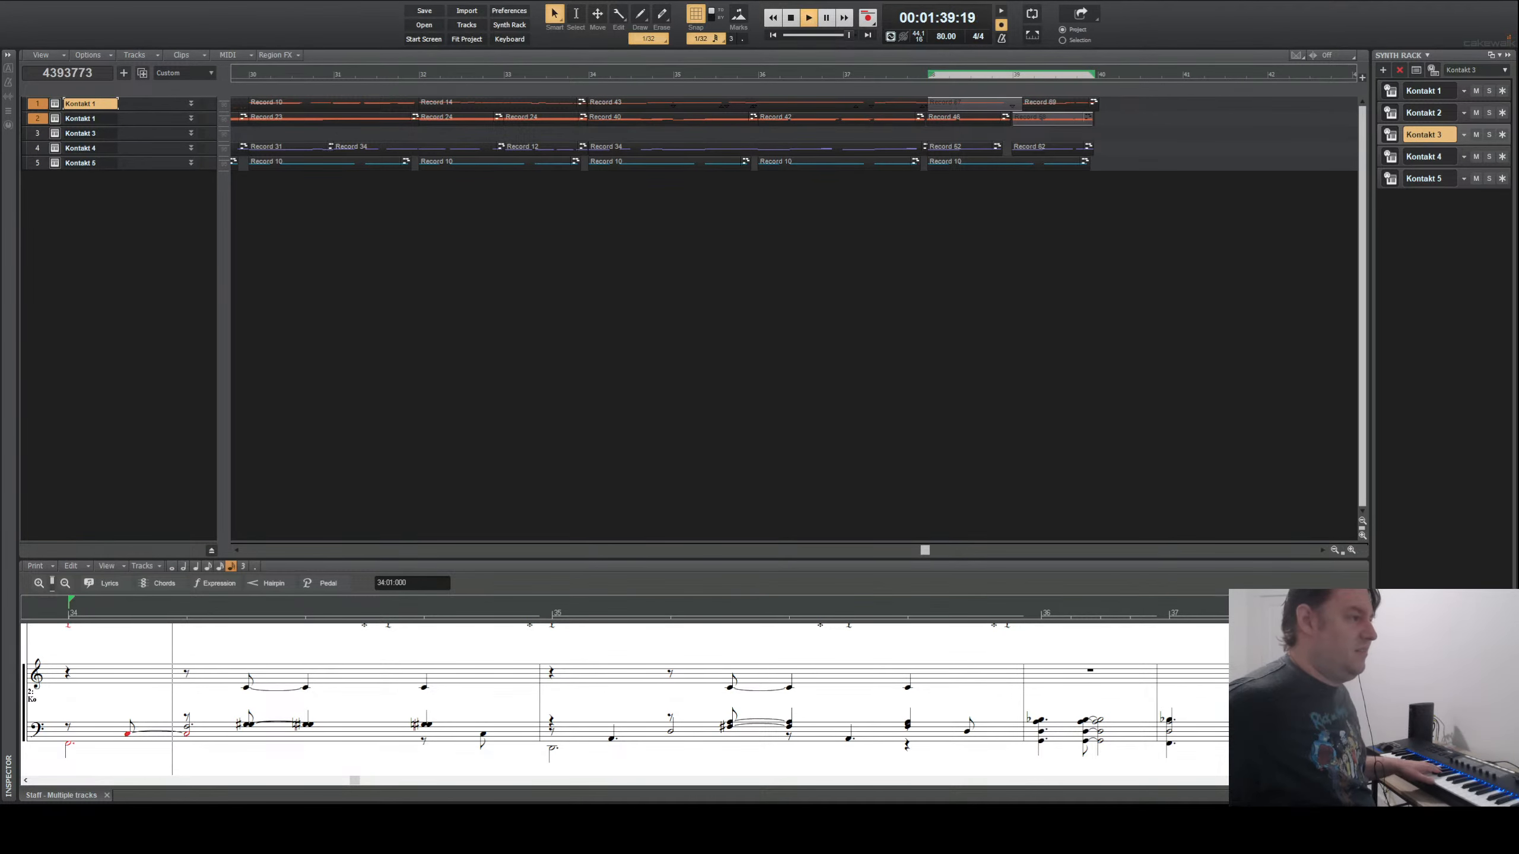
click(793, 18)
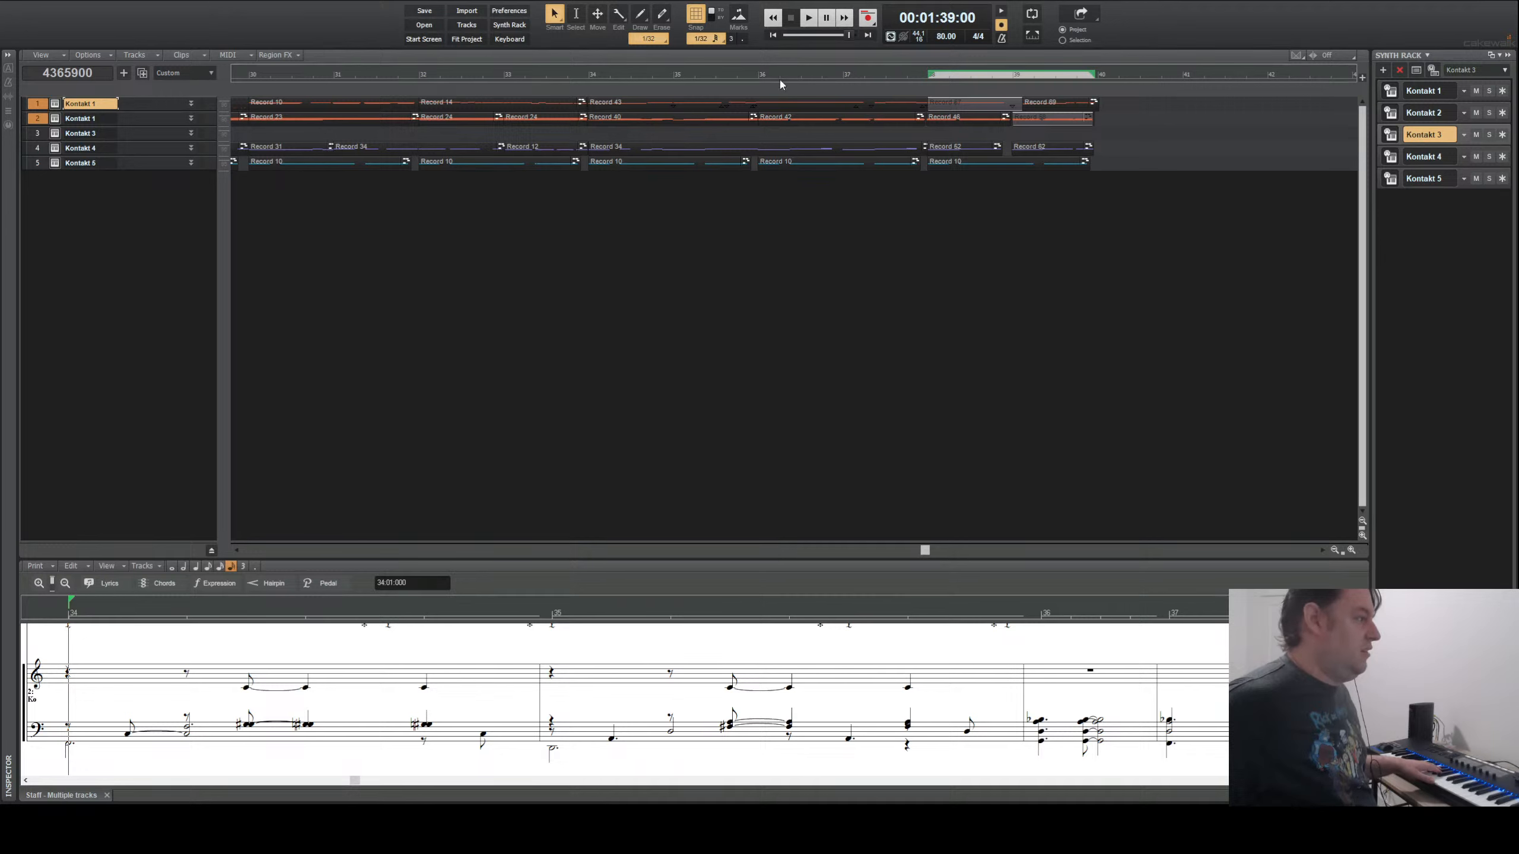
- Mute the Kontakt 4 and Kontakt 5 instruments, play the project from bar 34, at 1:39, and stop
click(82, 120)
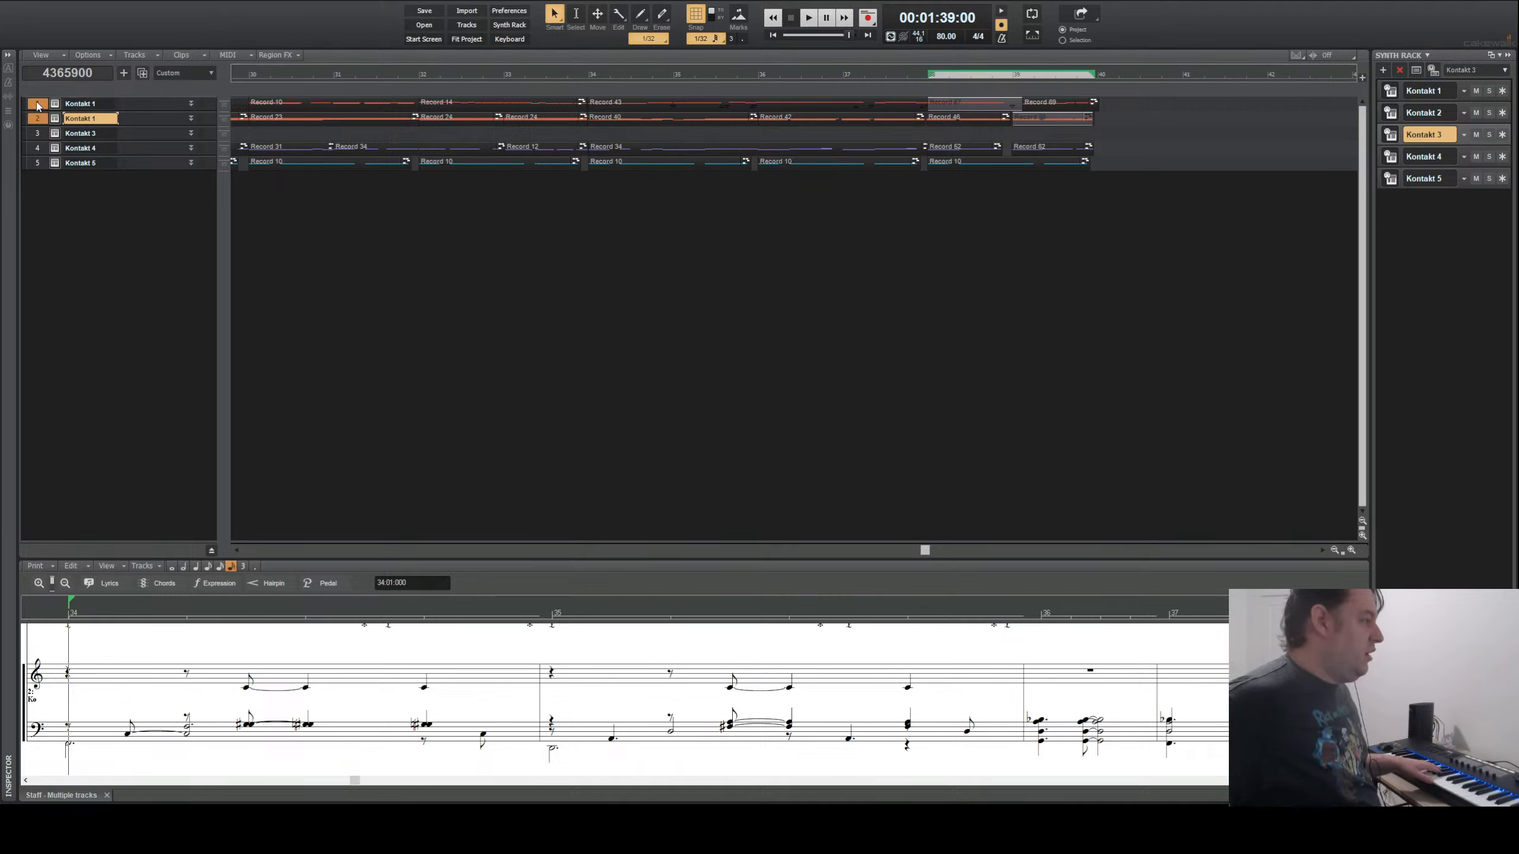
click(38, 103)
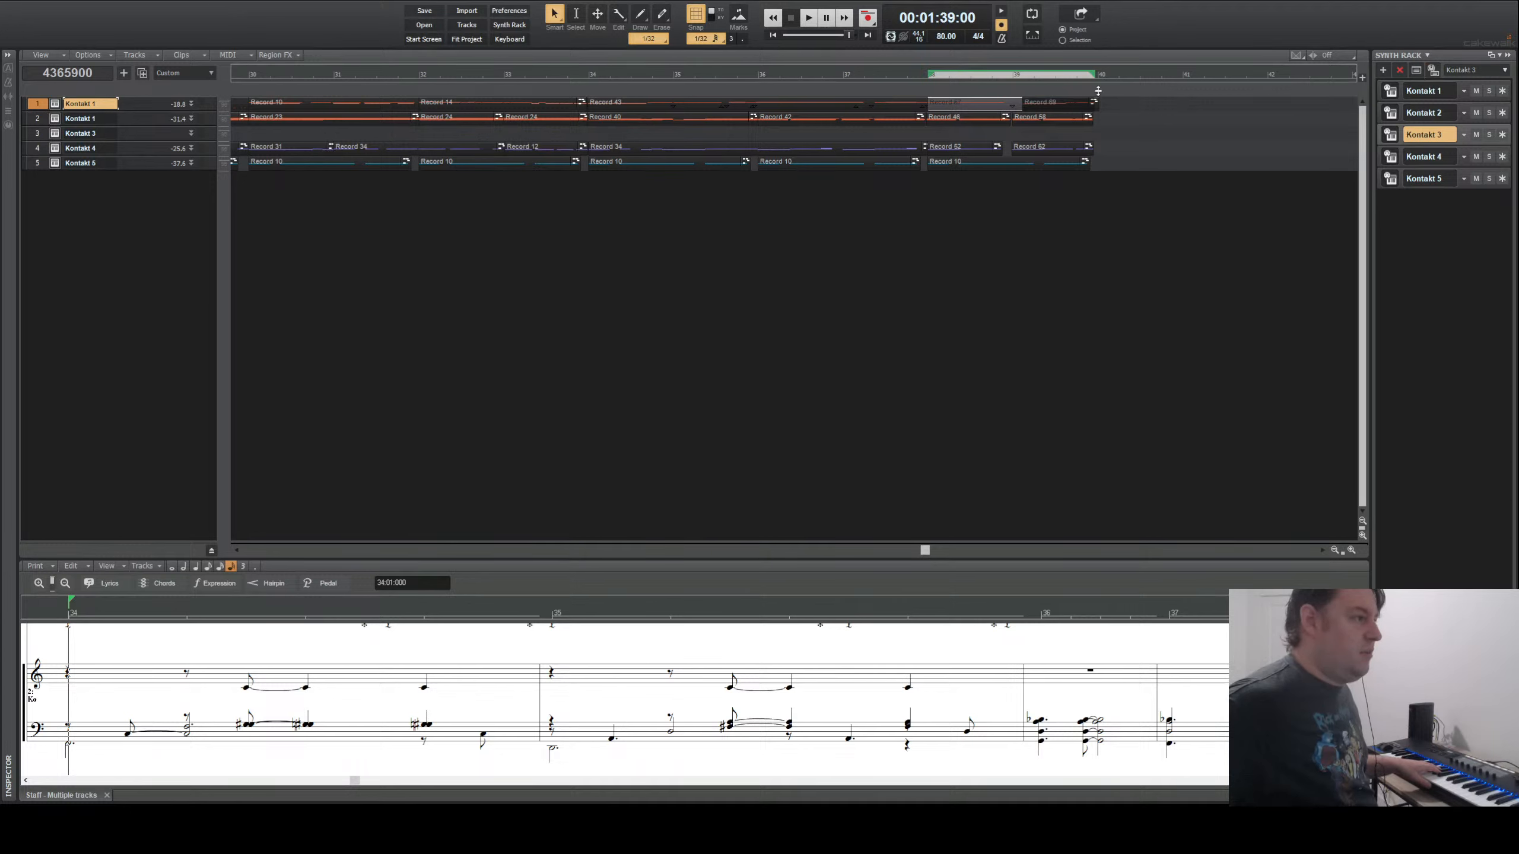
click(1387, 160)
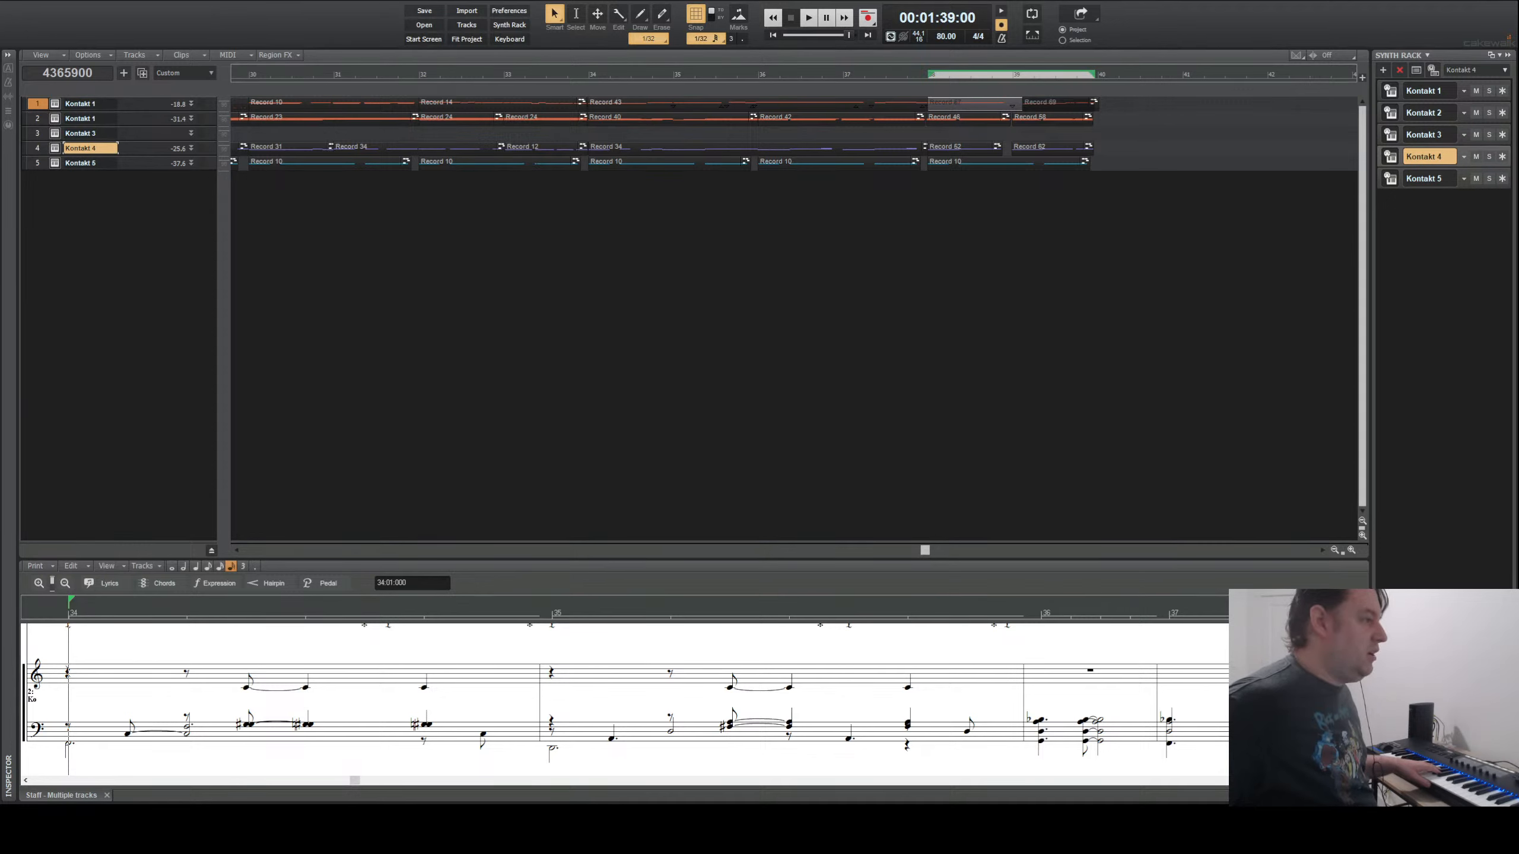
click(1426, 179)
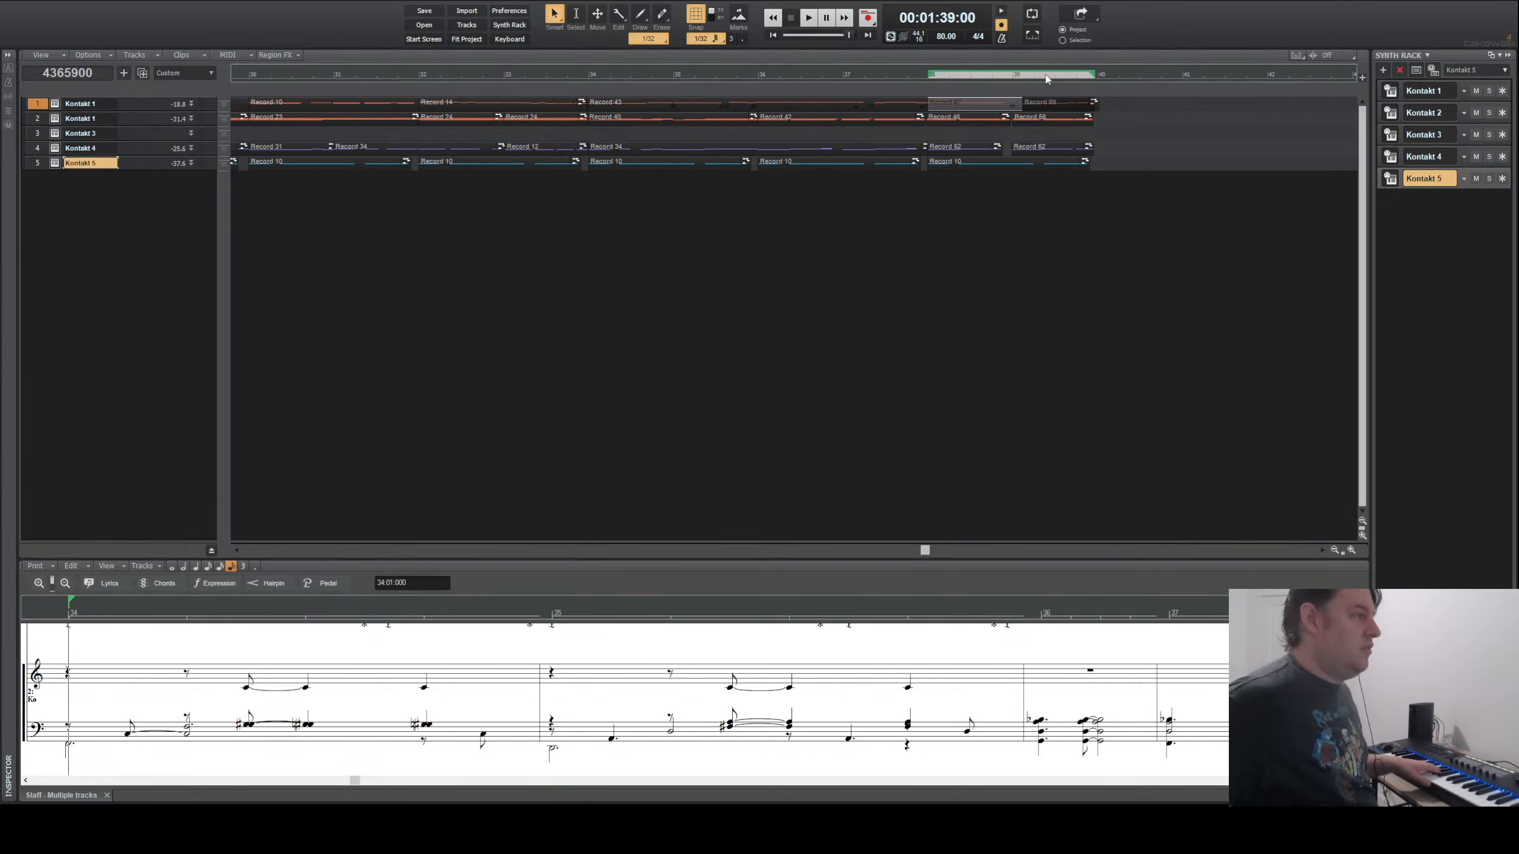
click(1476, 178)
click(1476, 157)
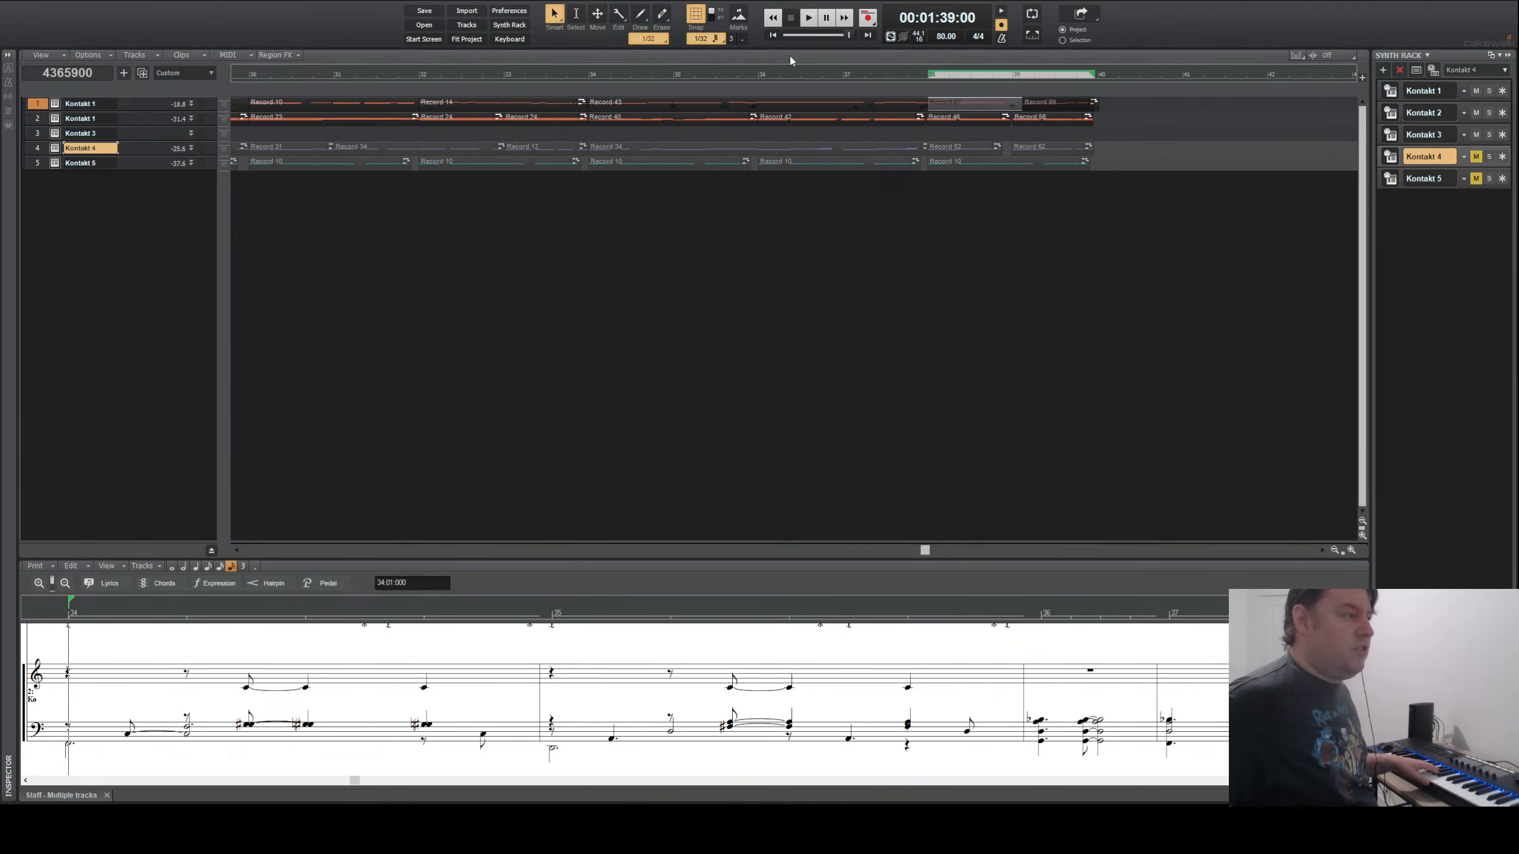
click(809, 17)
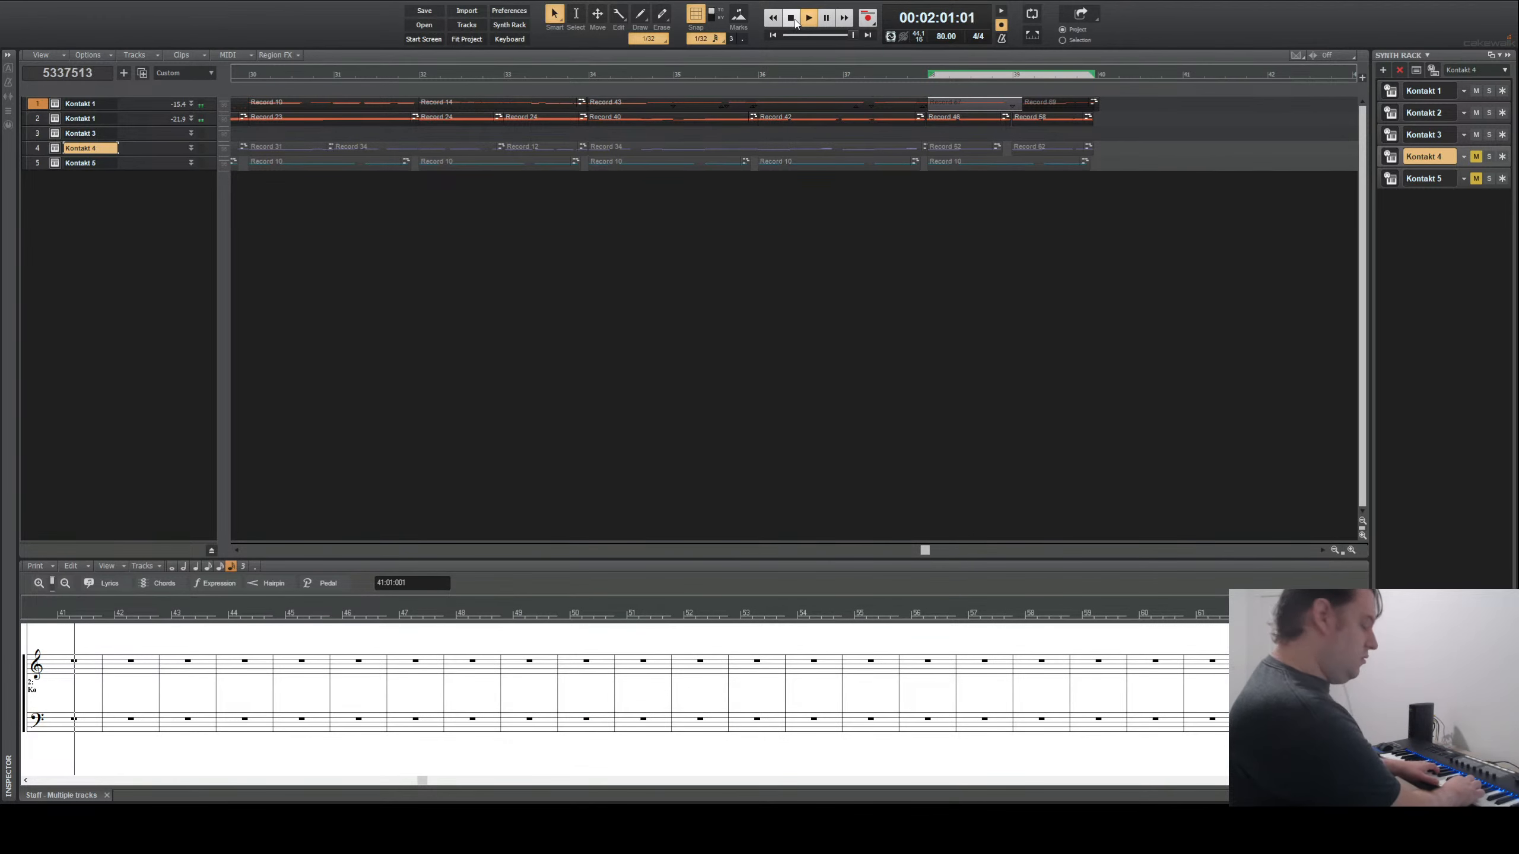
click(791, 18)
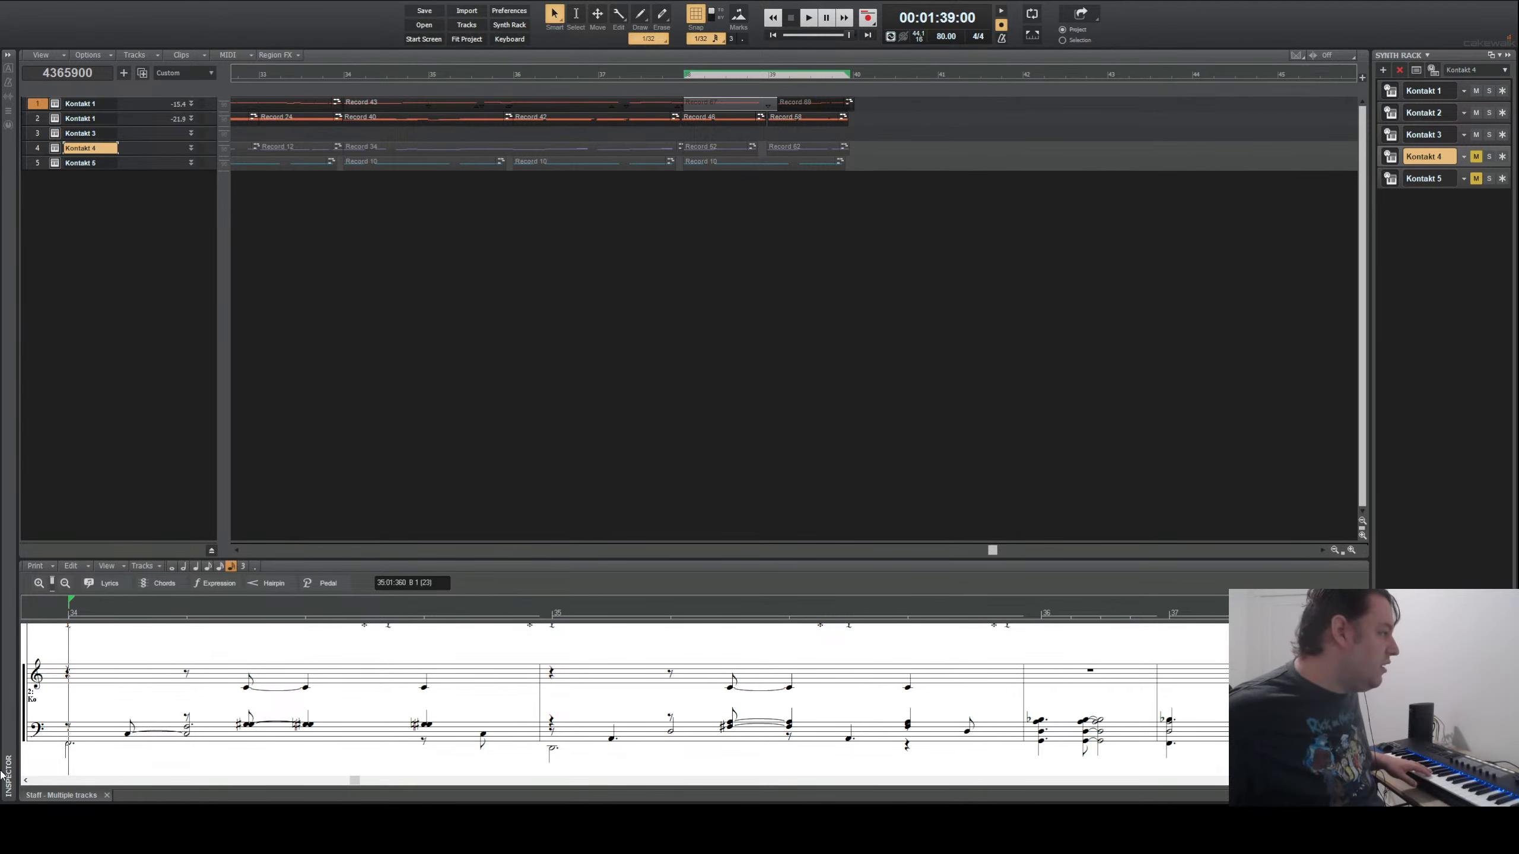
- Select the first track, place the playhead at bar 40, at 1:57, and record a new one-bar clip there
click(94, 112)
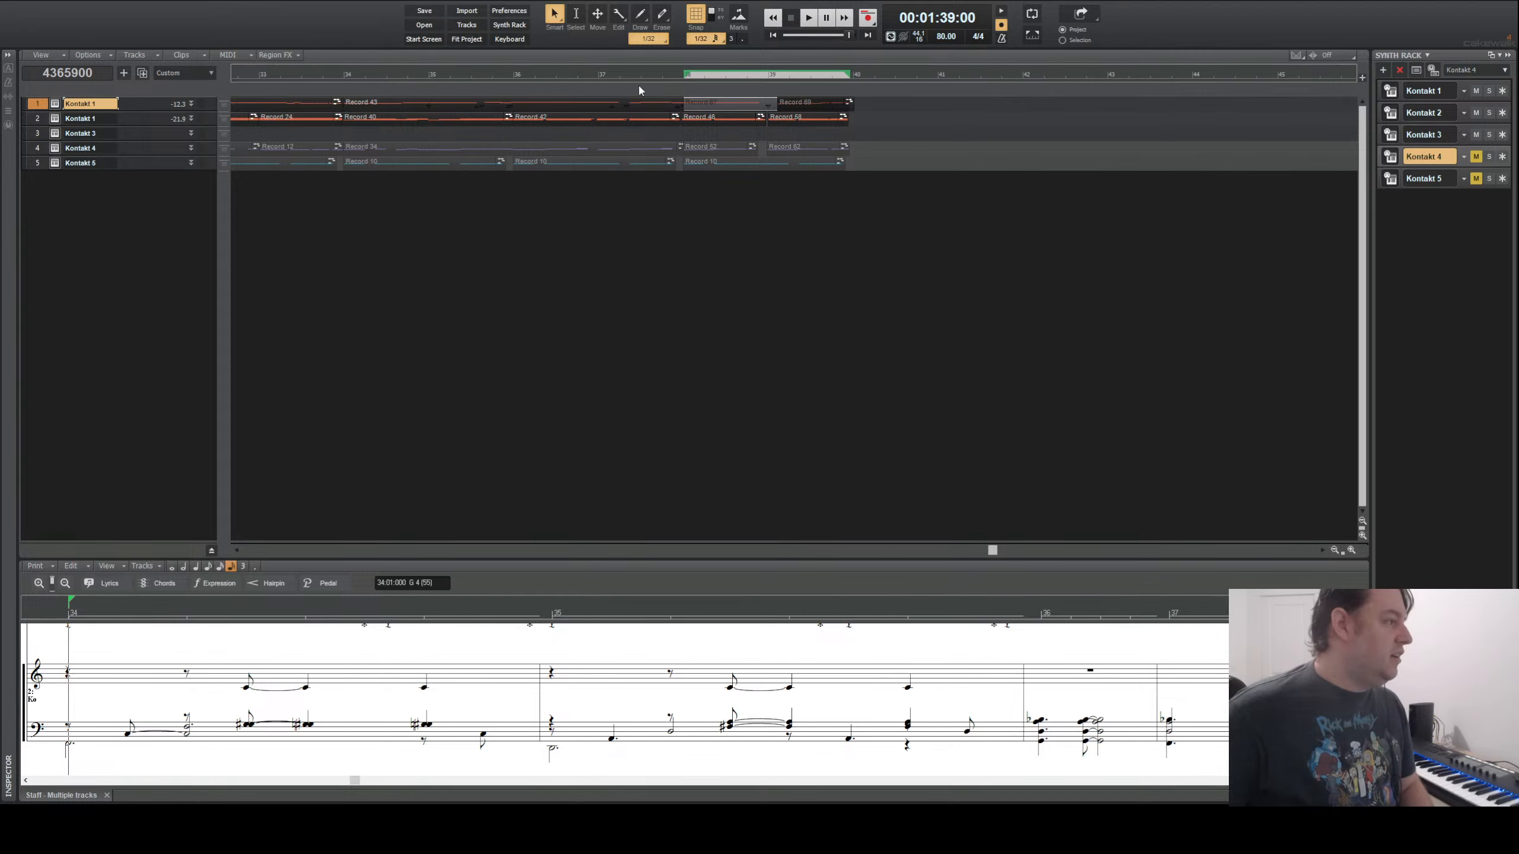
click(689, 72)
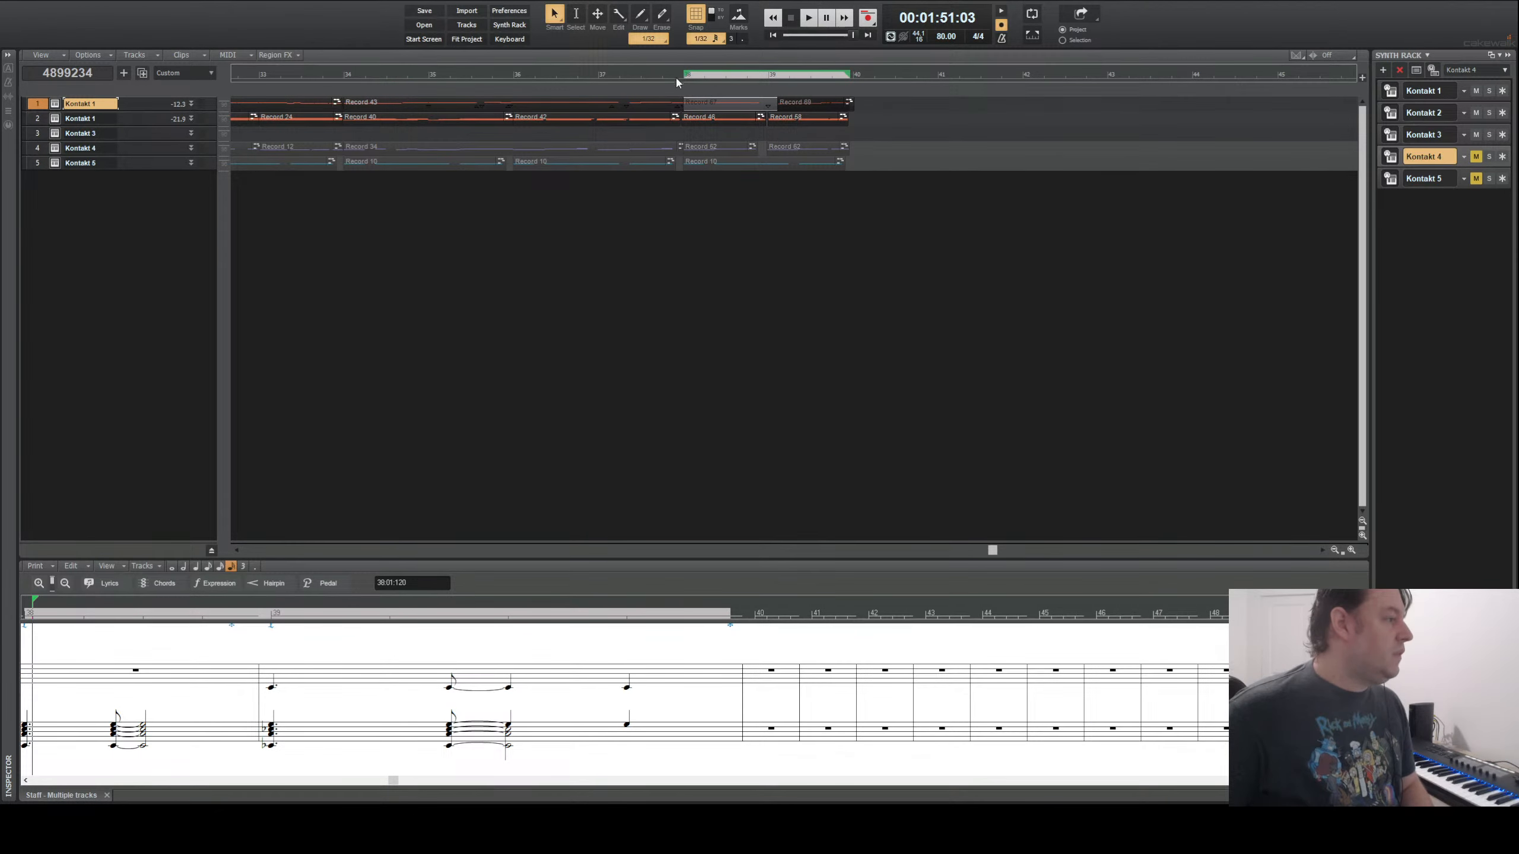
click(676, 82)
click(853, 77)
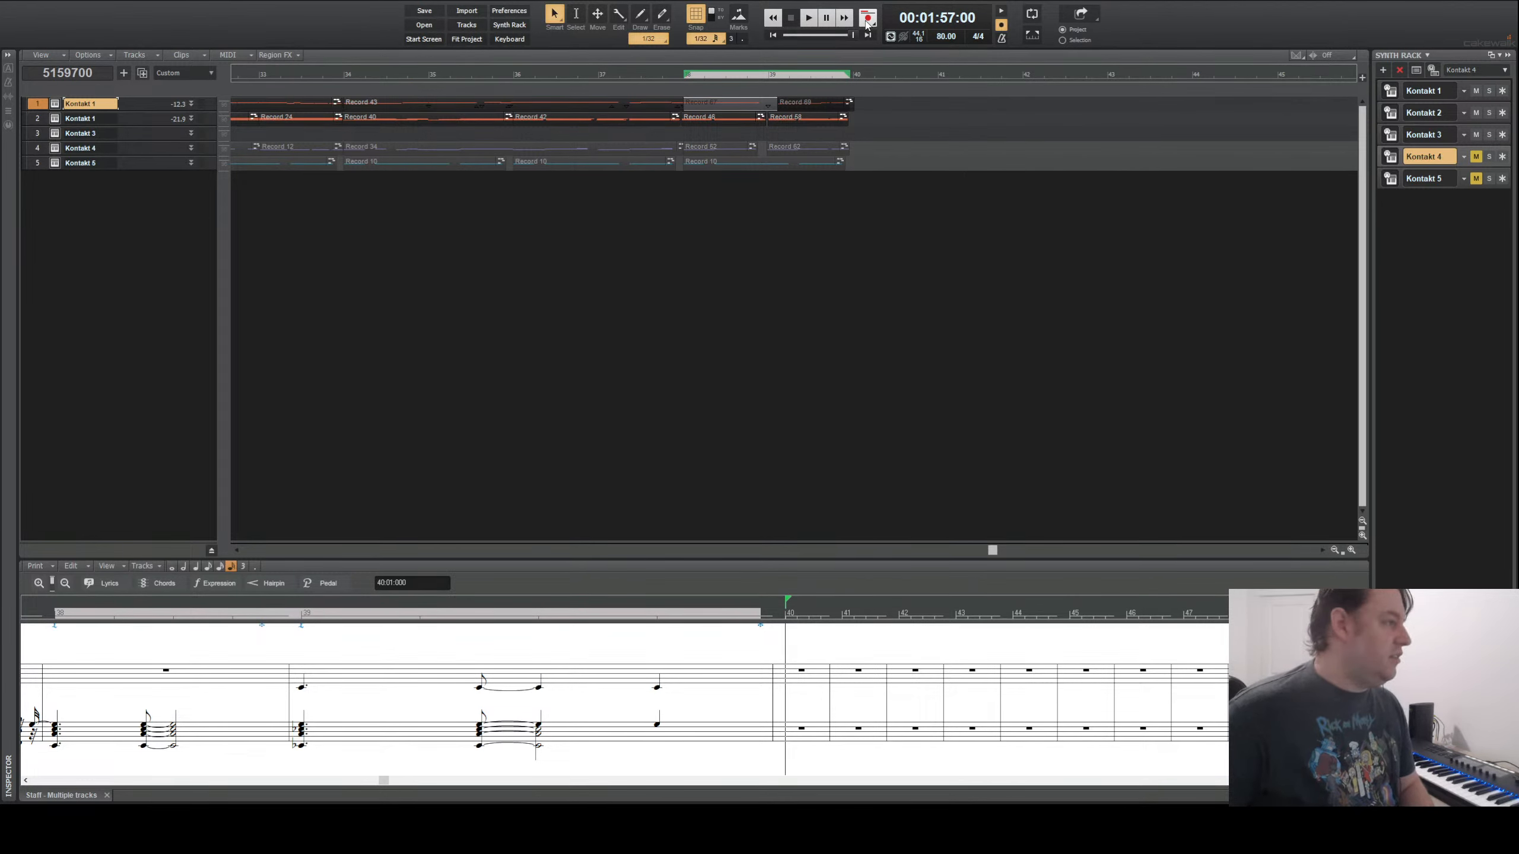
click(867, 20)
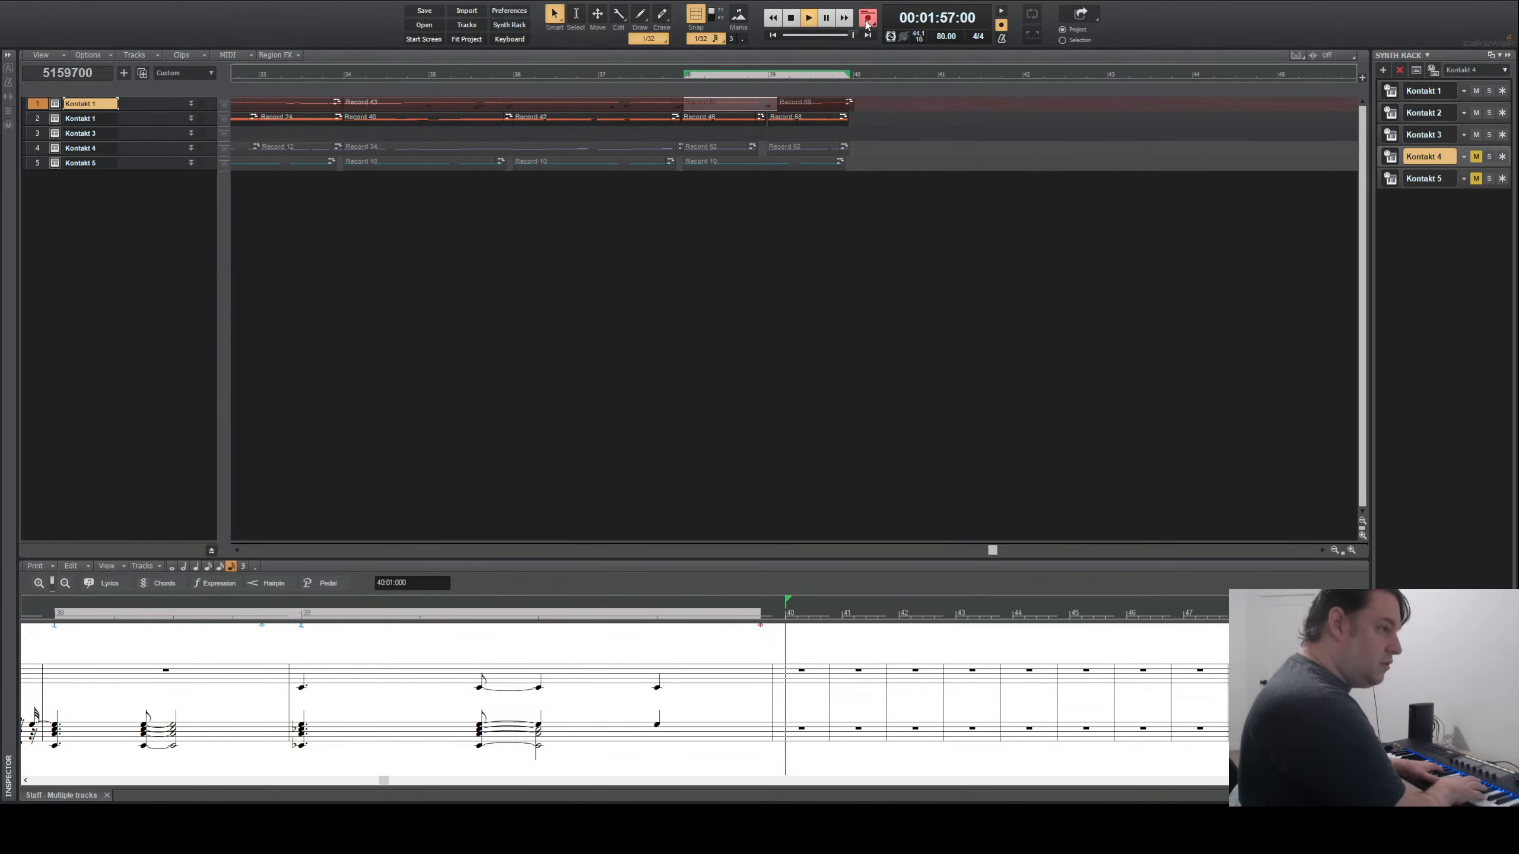
click(867, 19)
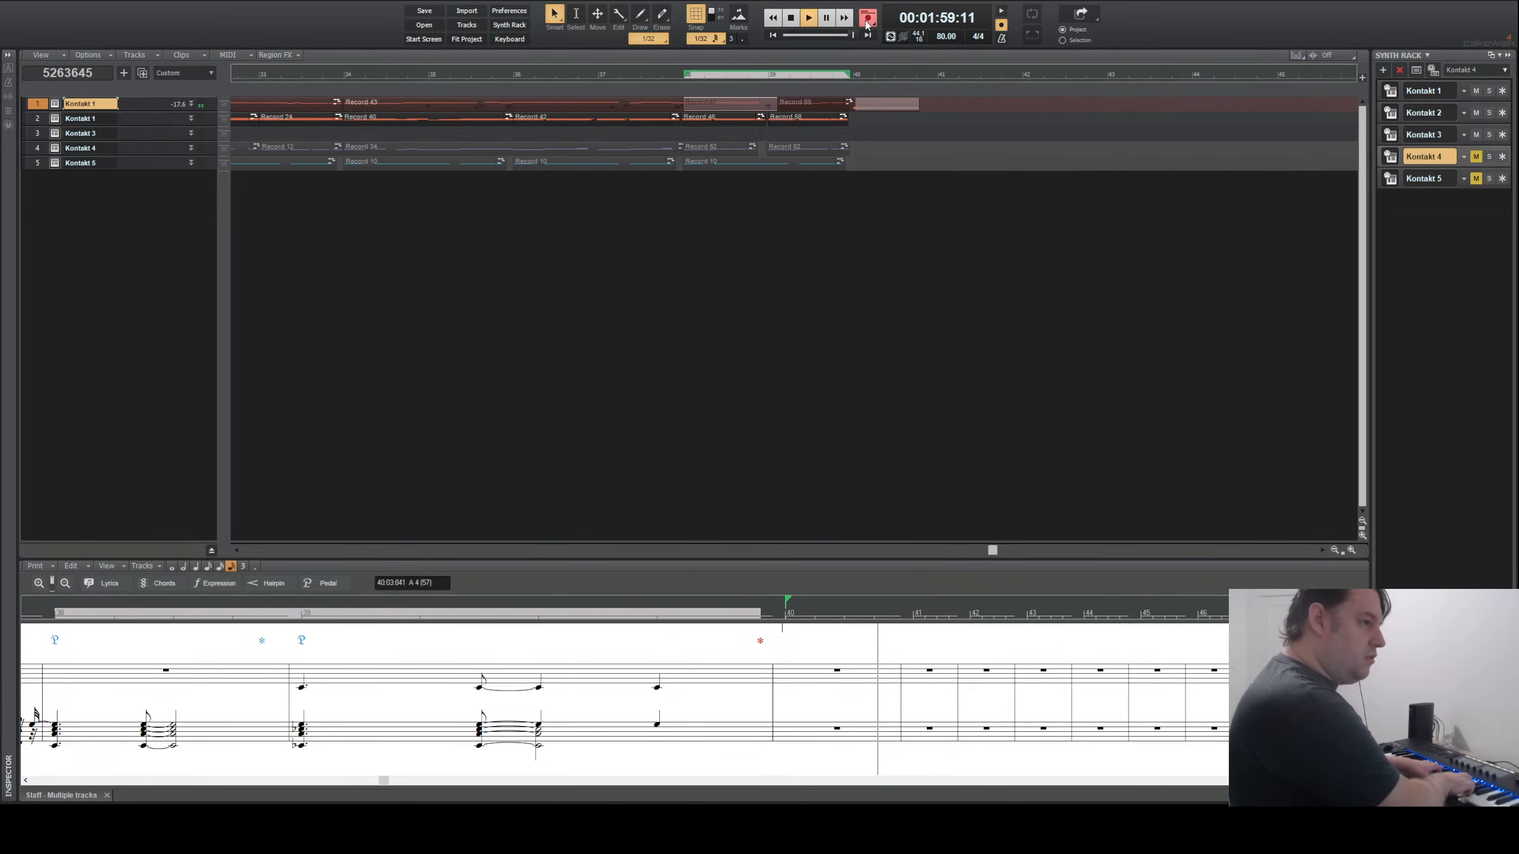
key(space)
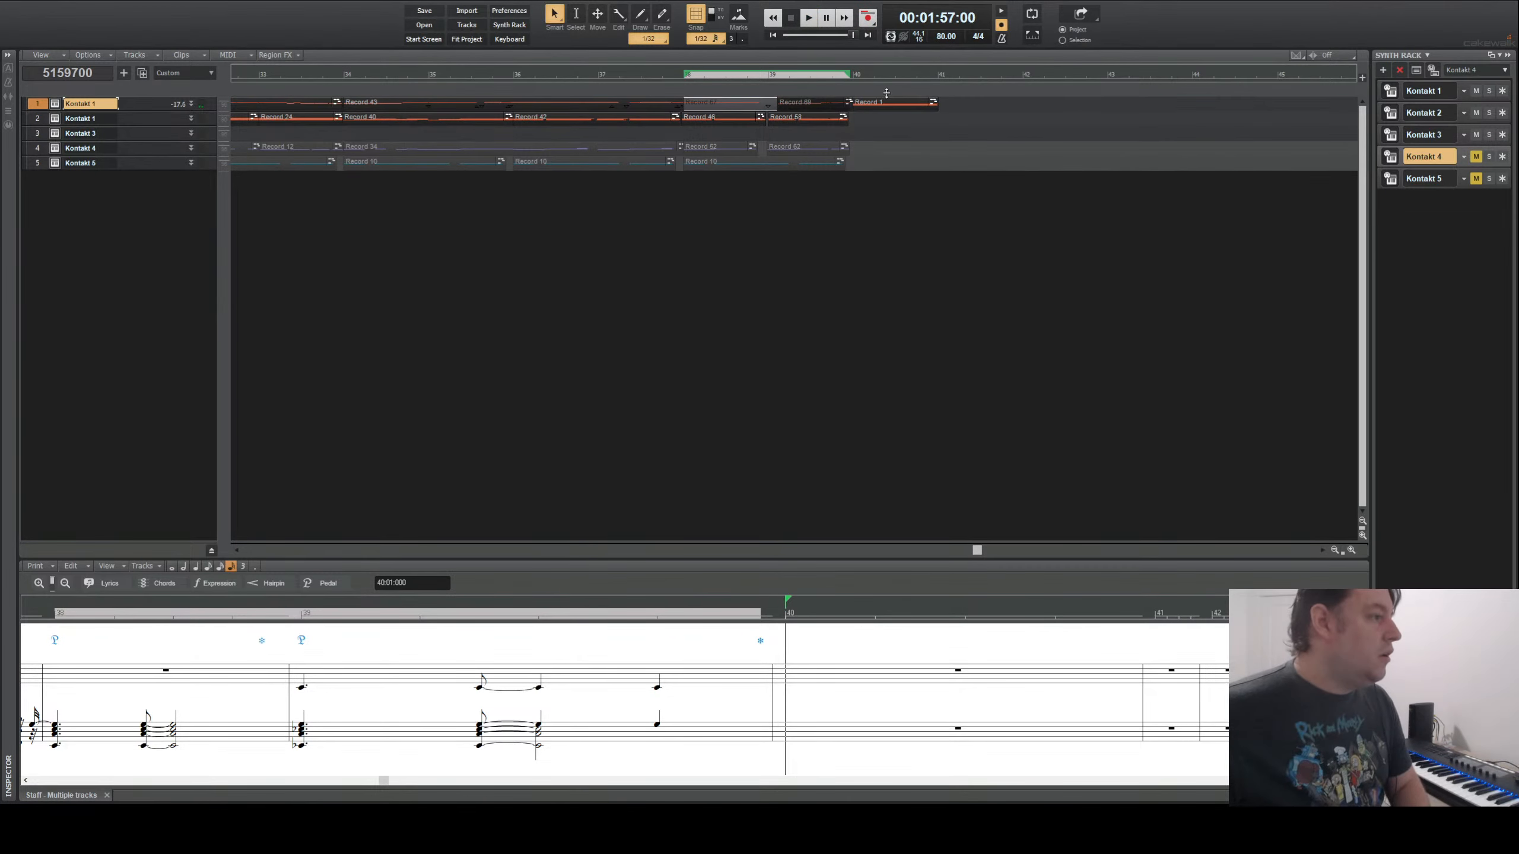
- Move the new bar 40 clip from the first track to the second, play from bar 38, at 1:51, and stop
click(877, 105)
drag(875, 111, 875, 119)
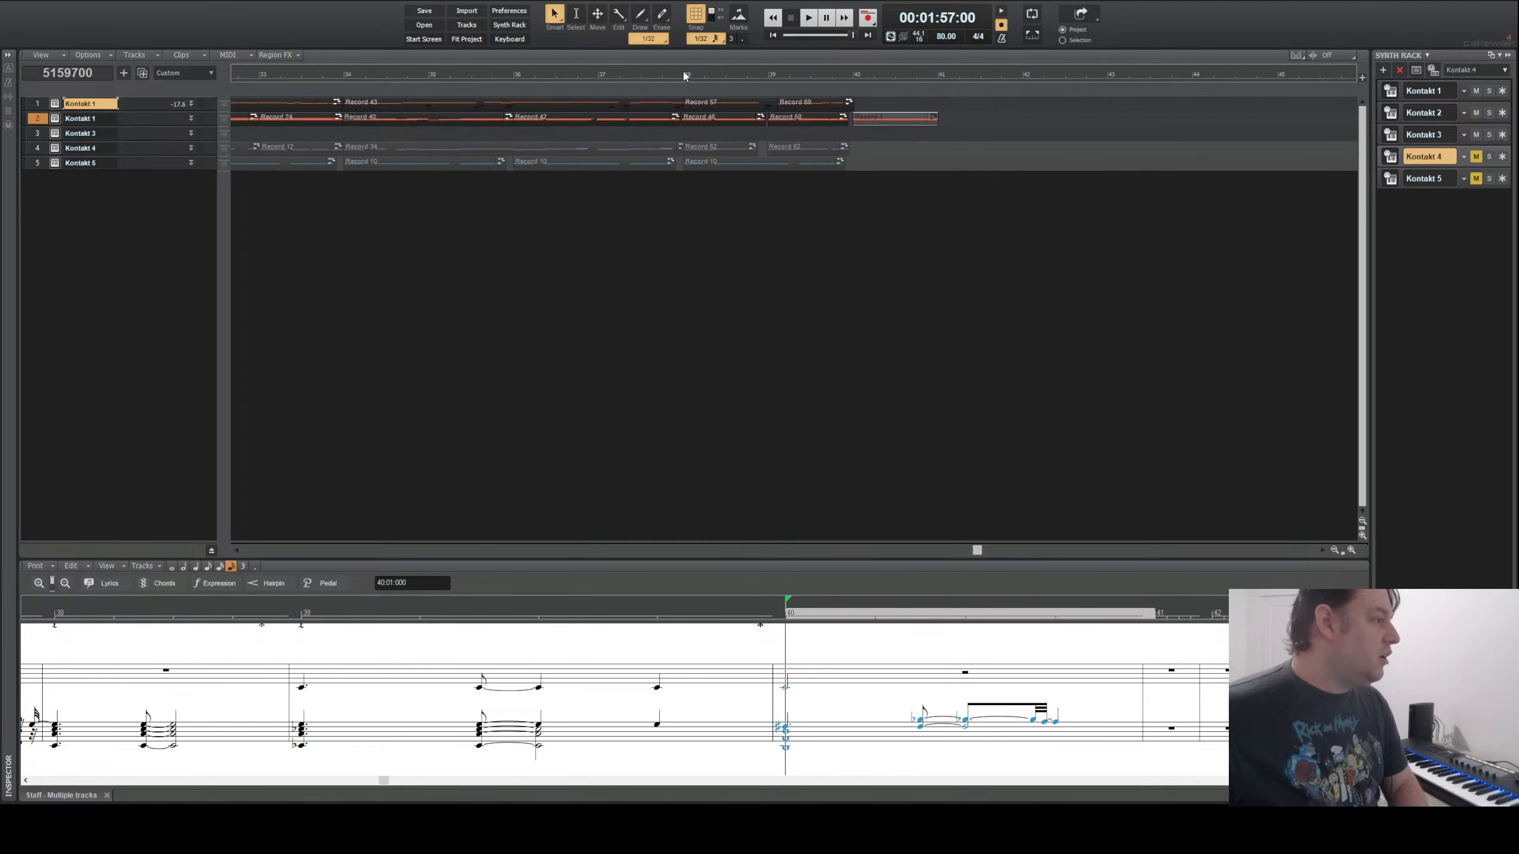
click(687, 73)
key(space)
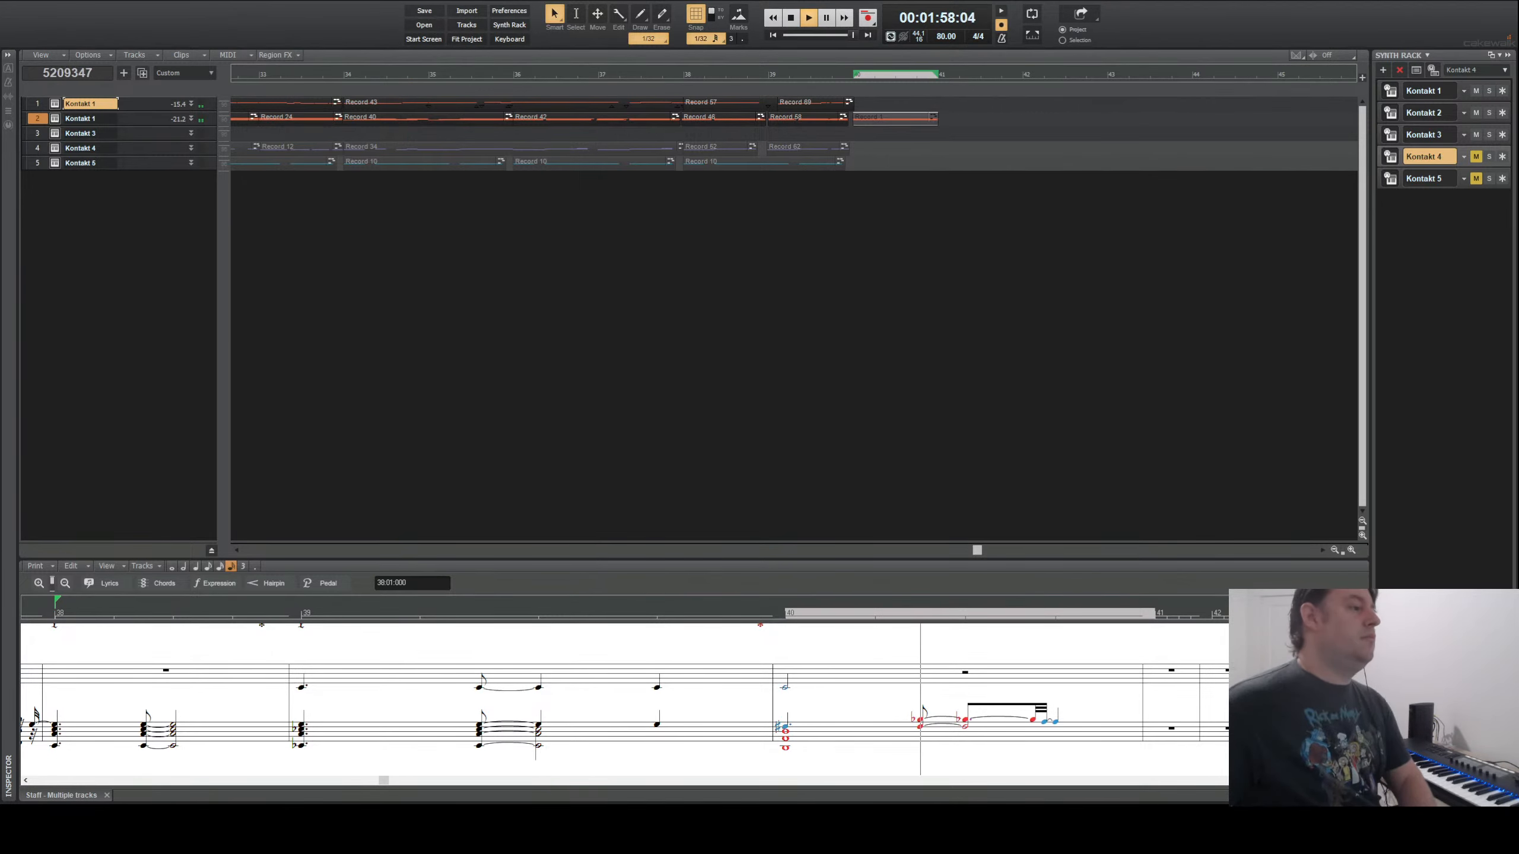
key(space)
- Select the first track with its number, play the passage from bar 38 while playing along, and stop
click(37, 103)
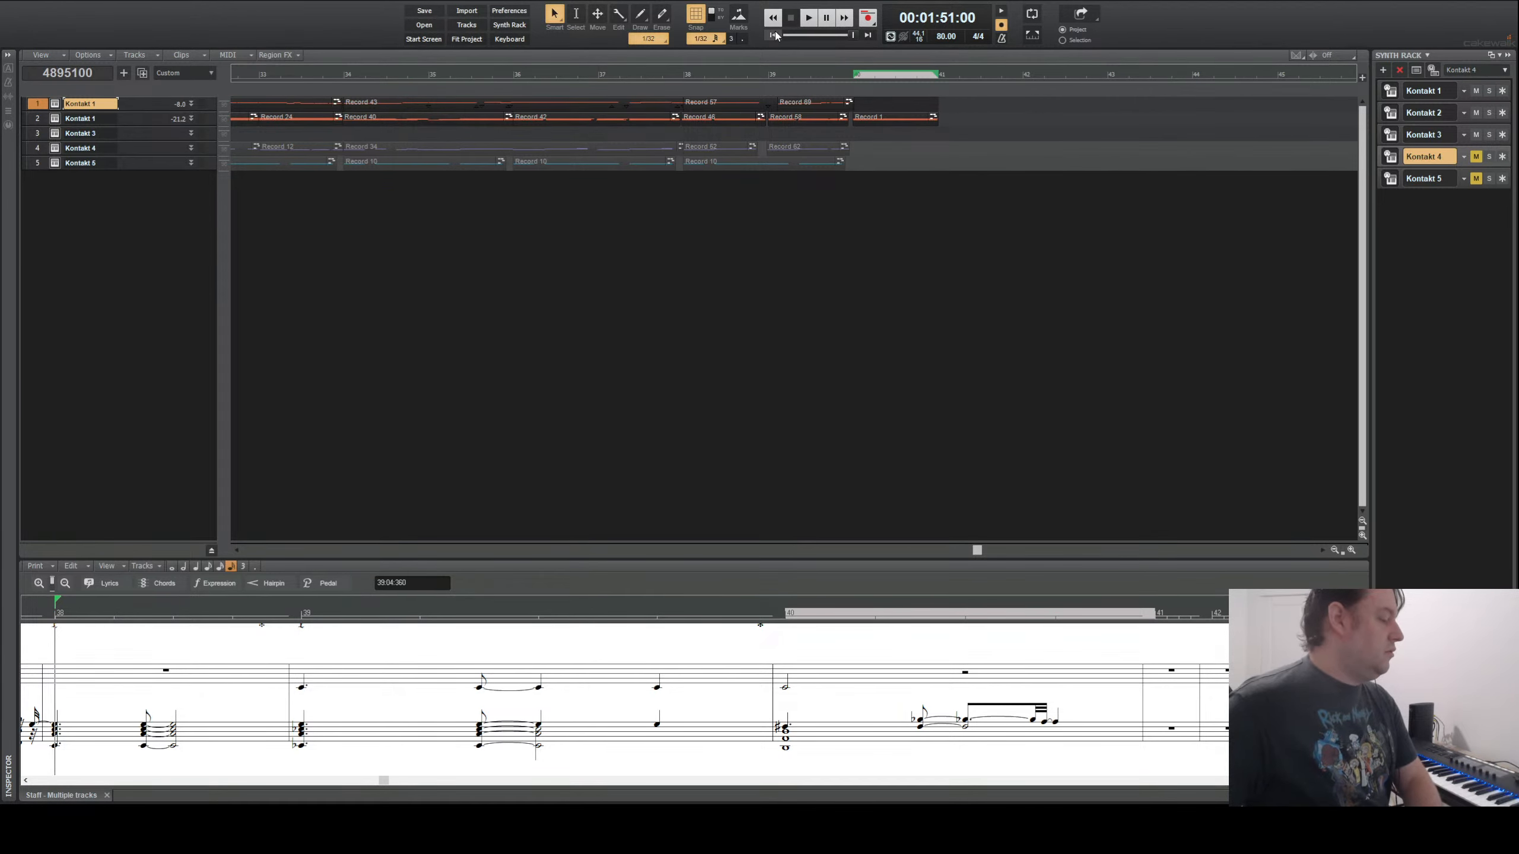
click(809, 17)
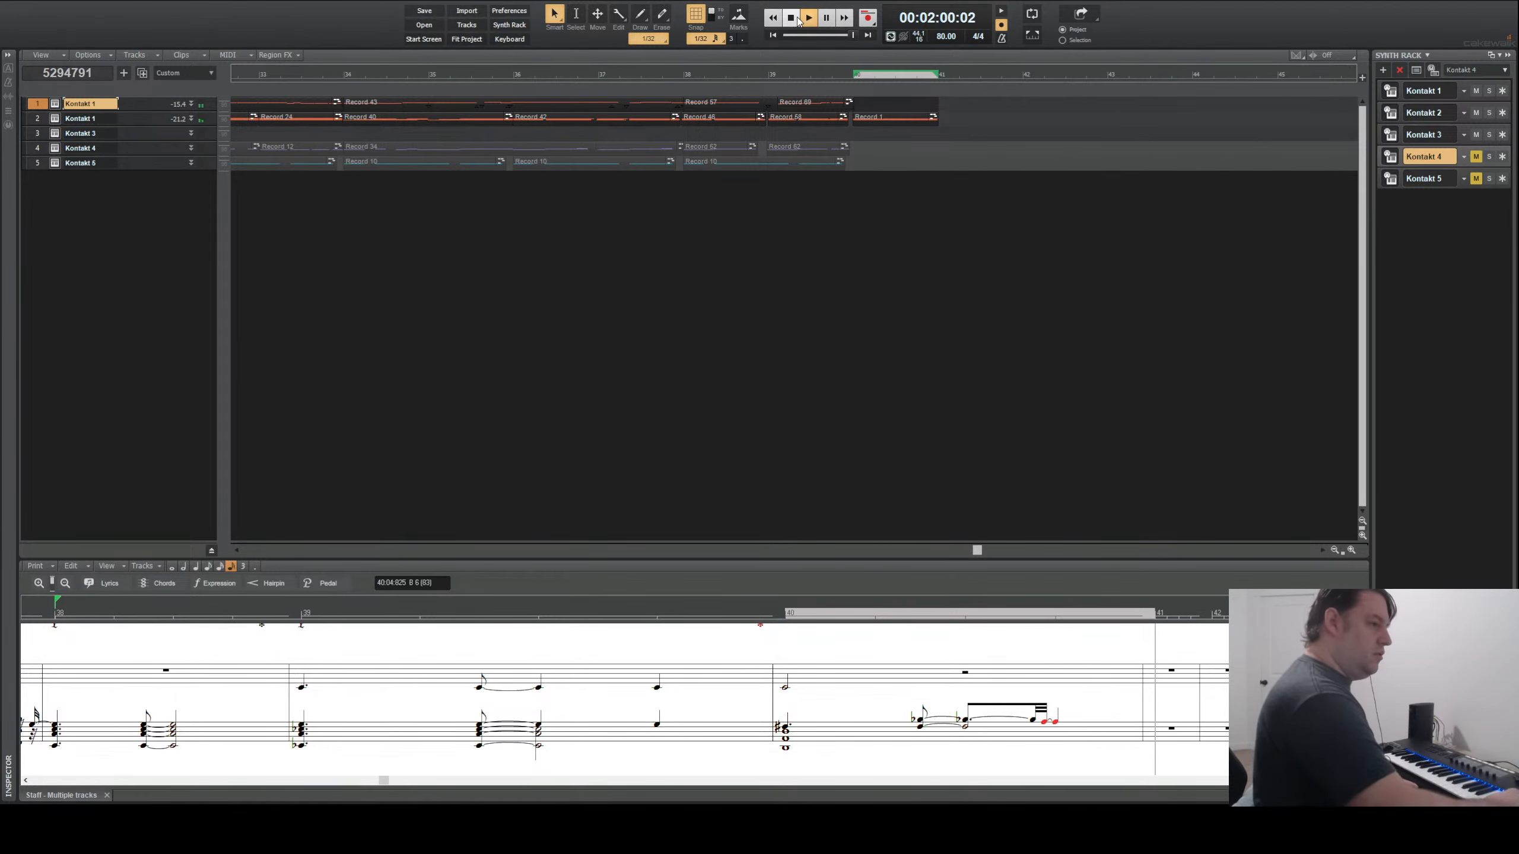
click(797, 18)
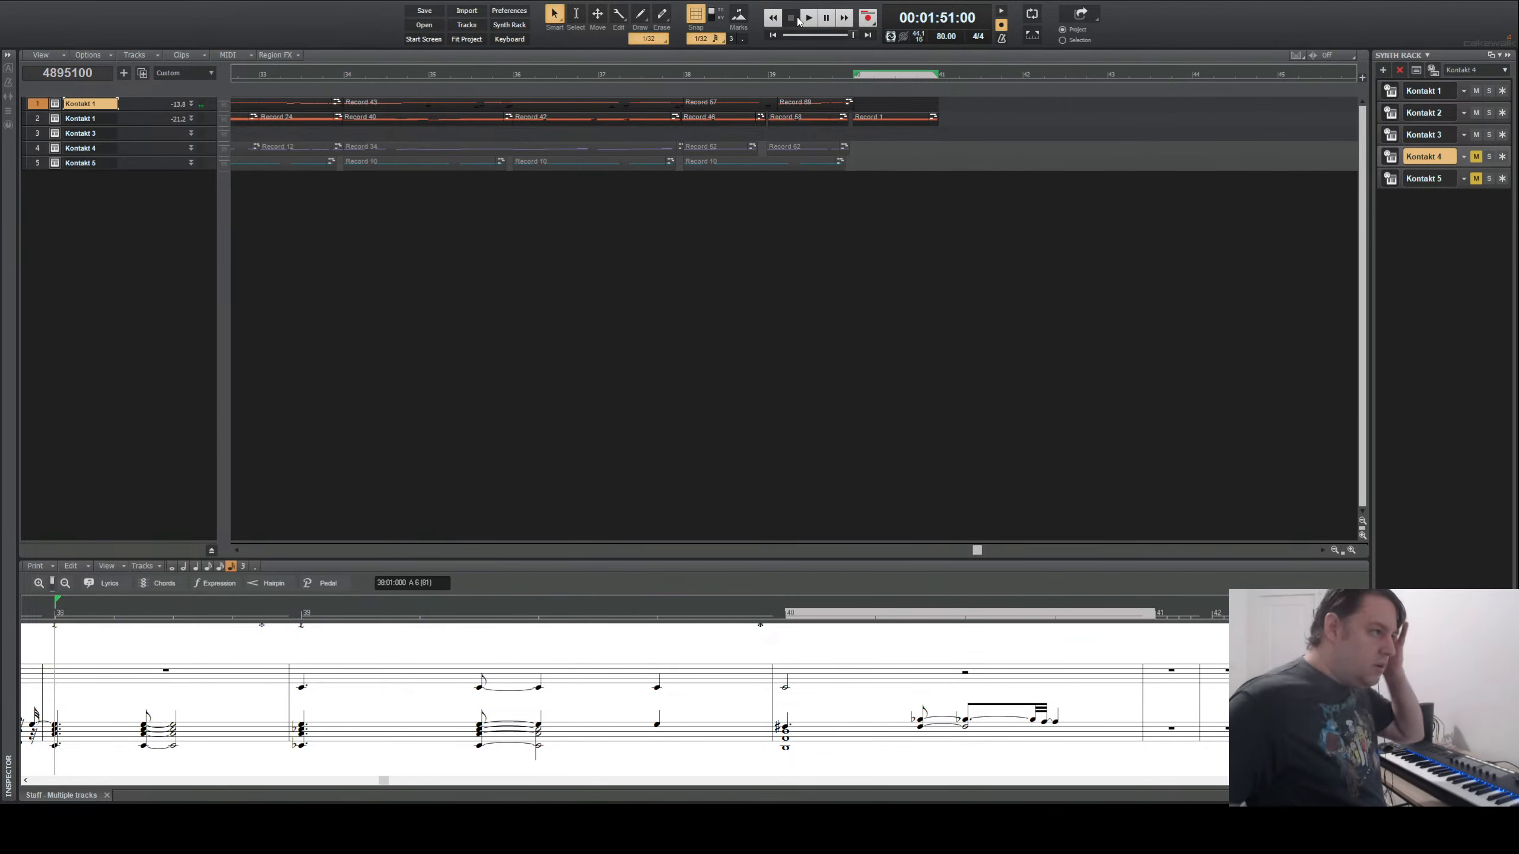
click(868, 18)
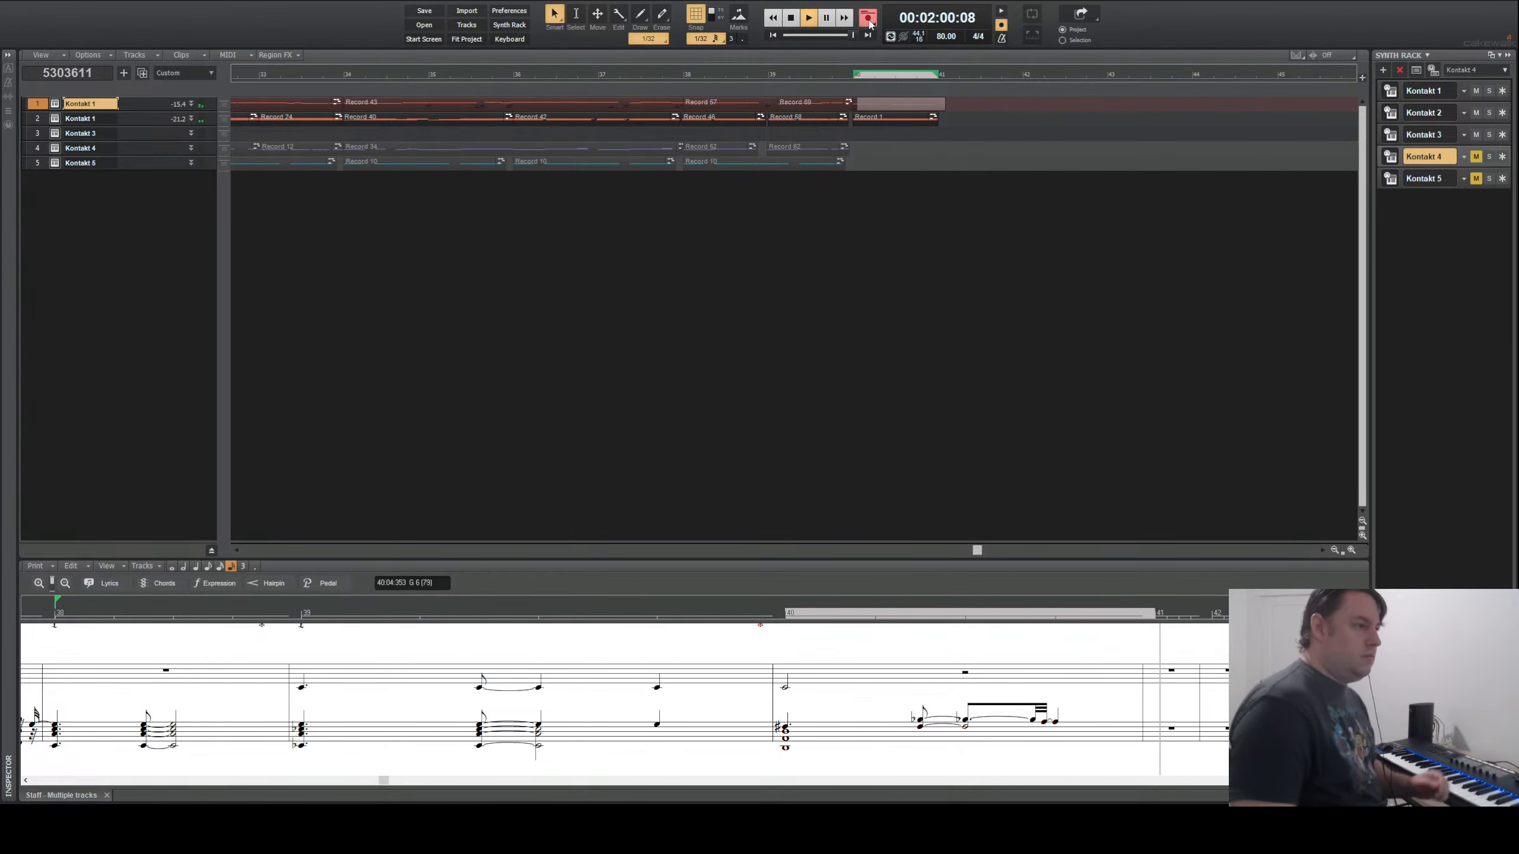
click(867, 19)
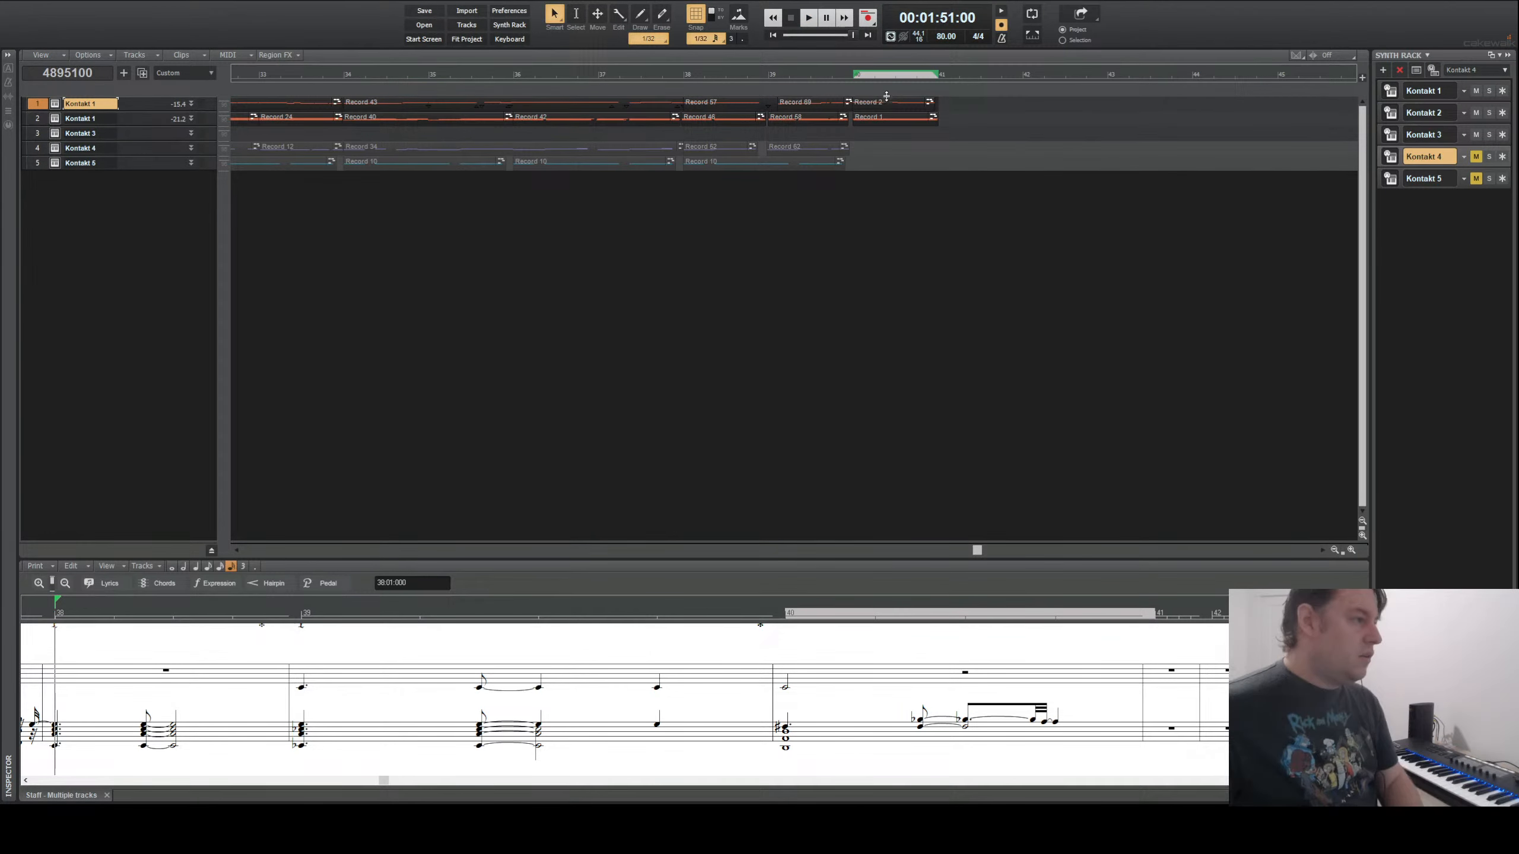
click(881, 100)
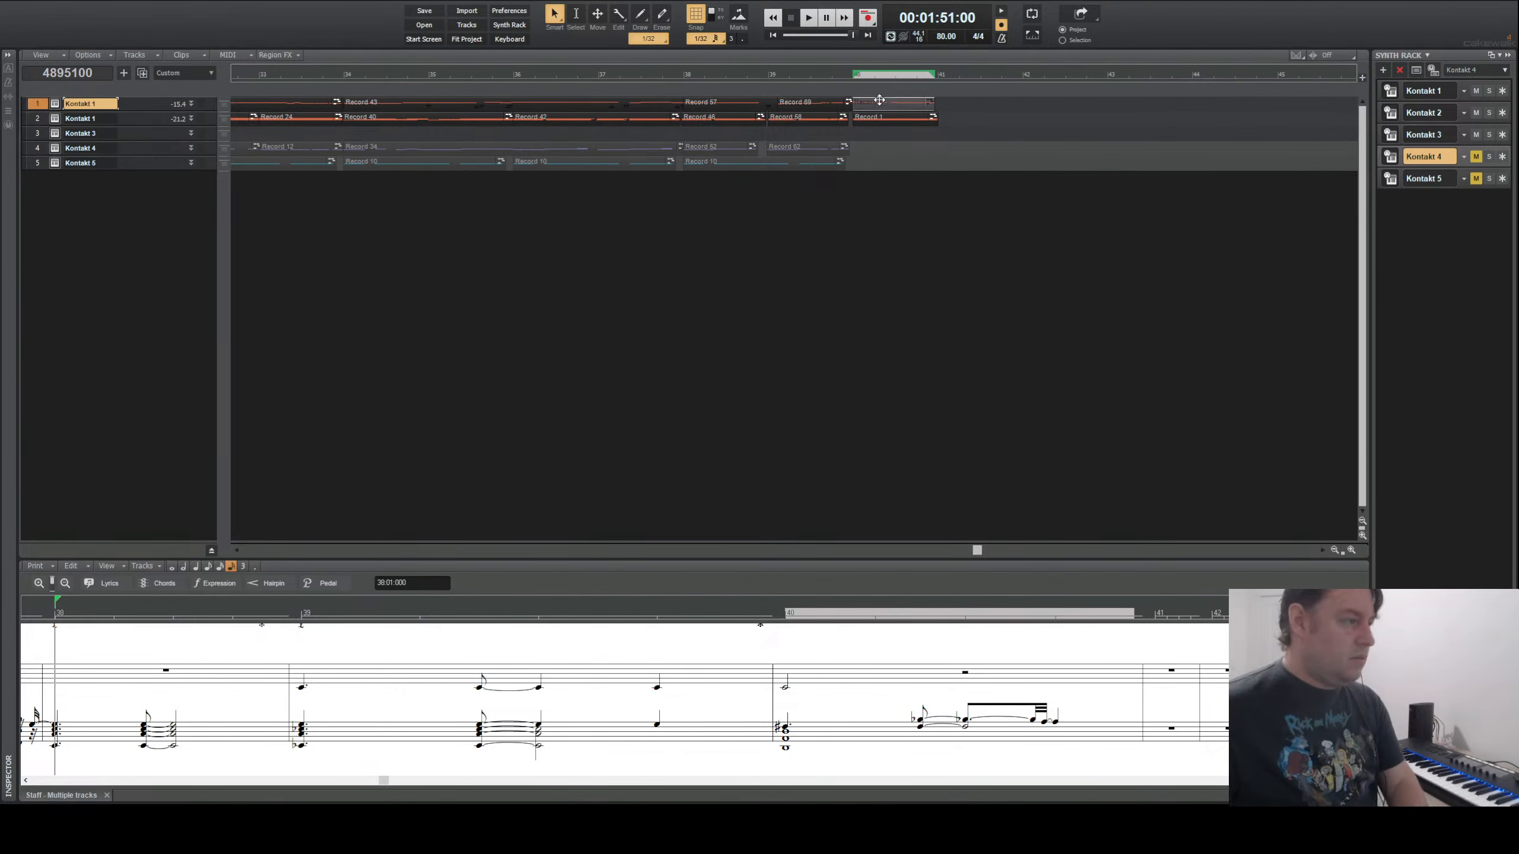
key(Delete)
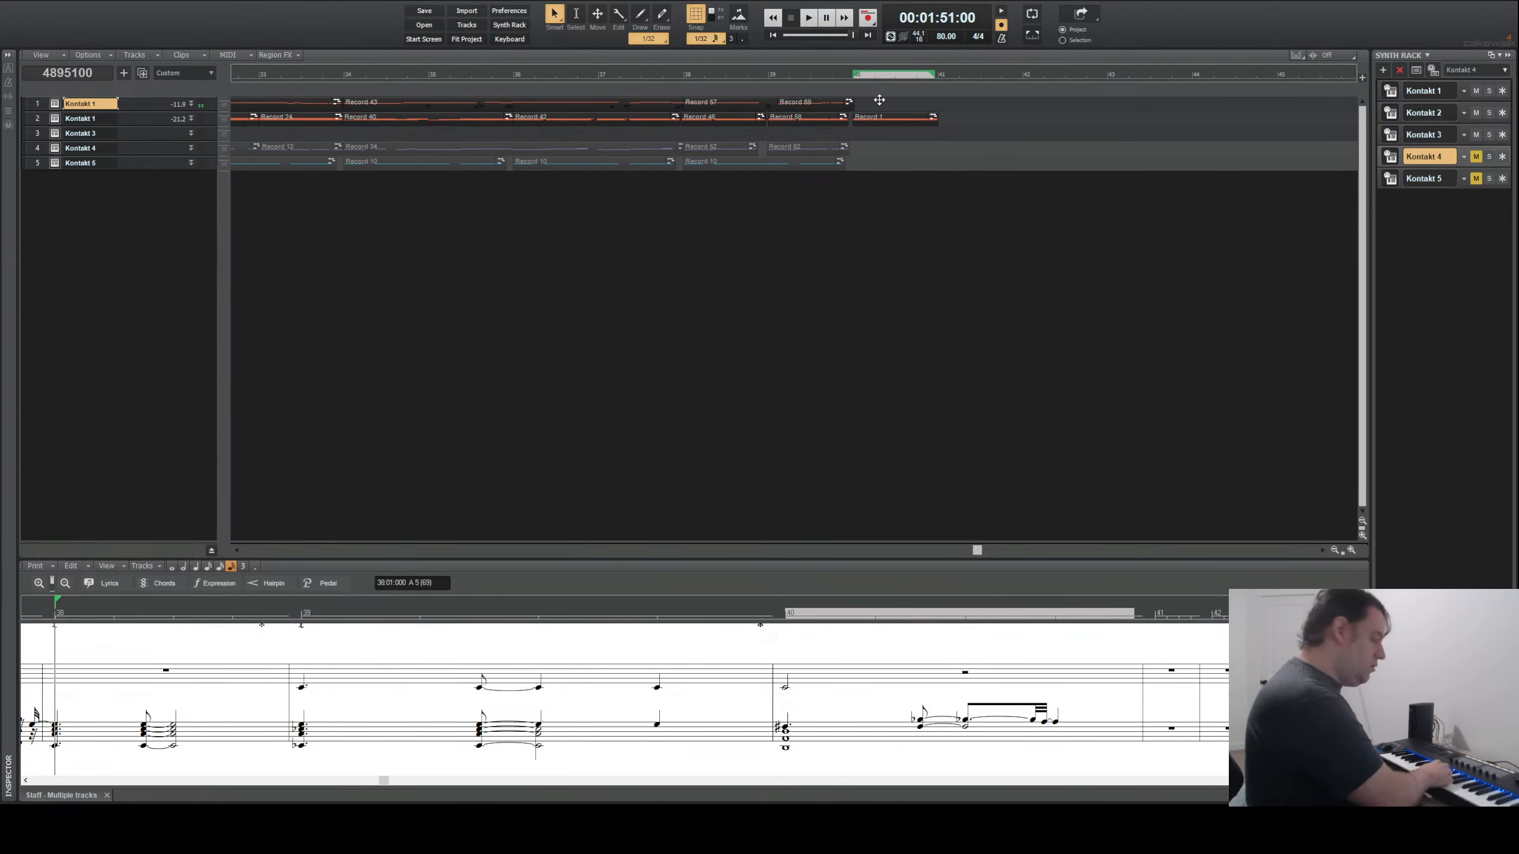
- Rehearse the first track's part over the passage from bar 38, at 1:51, and stop
click(808, 18)
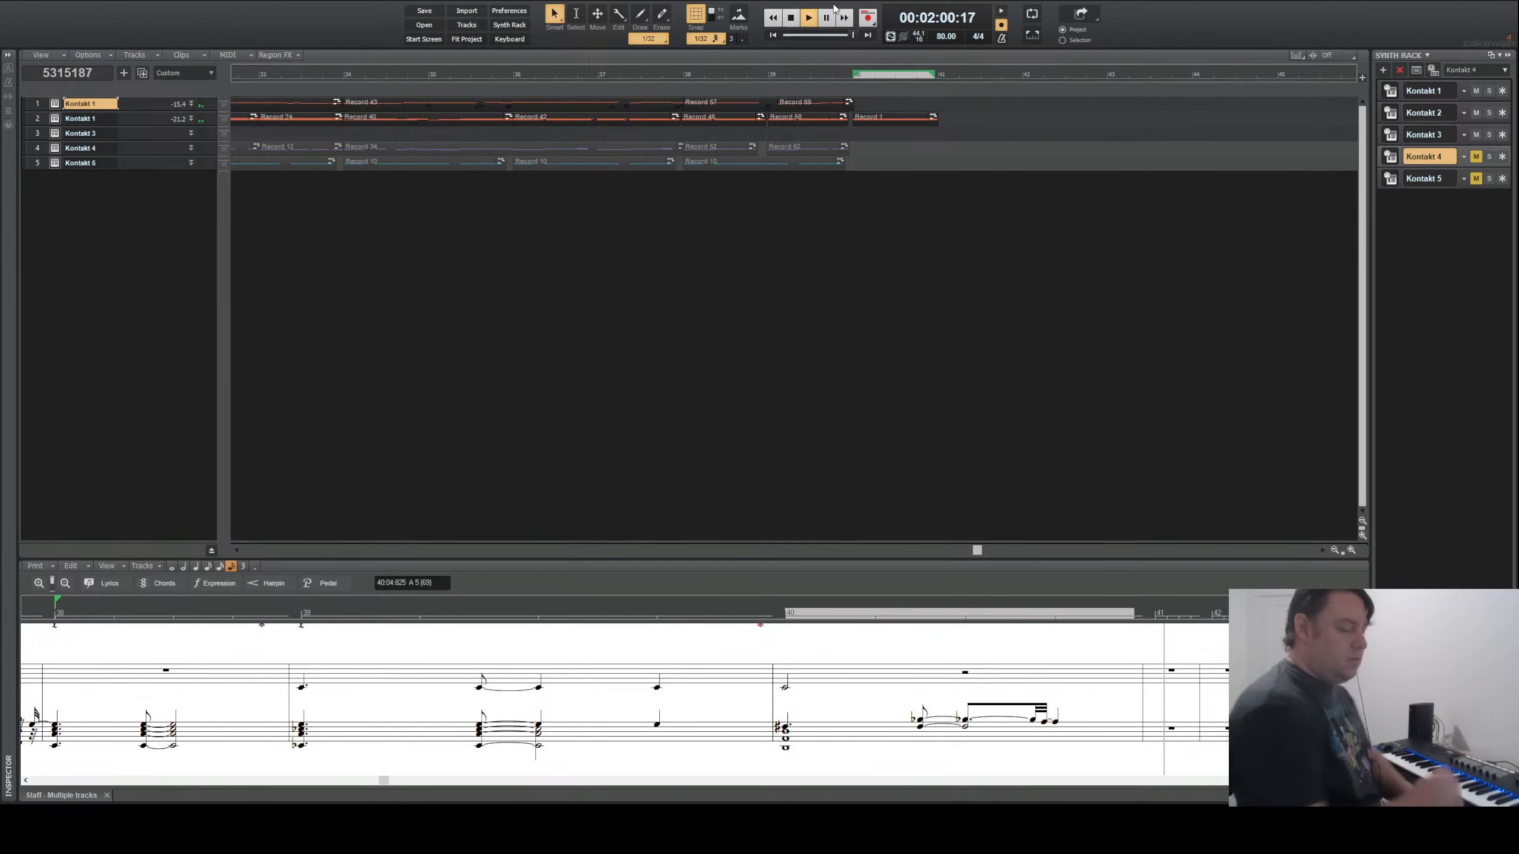
key(space)
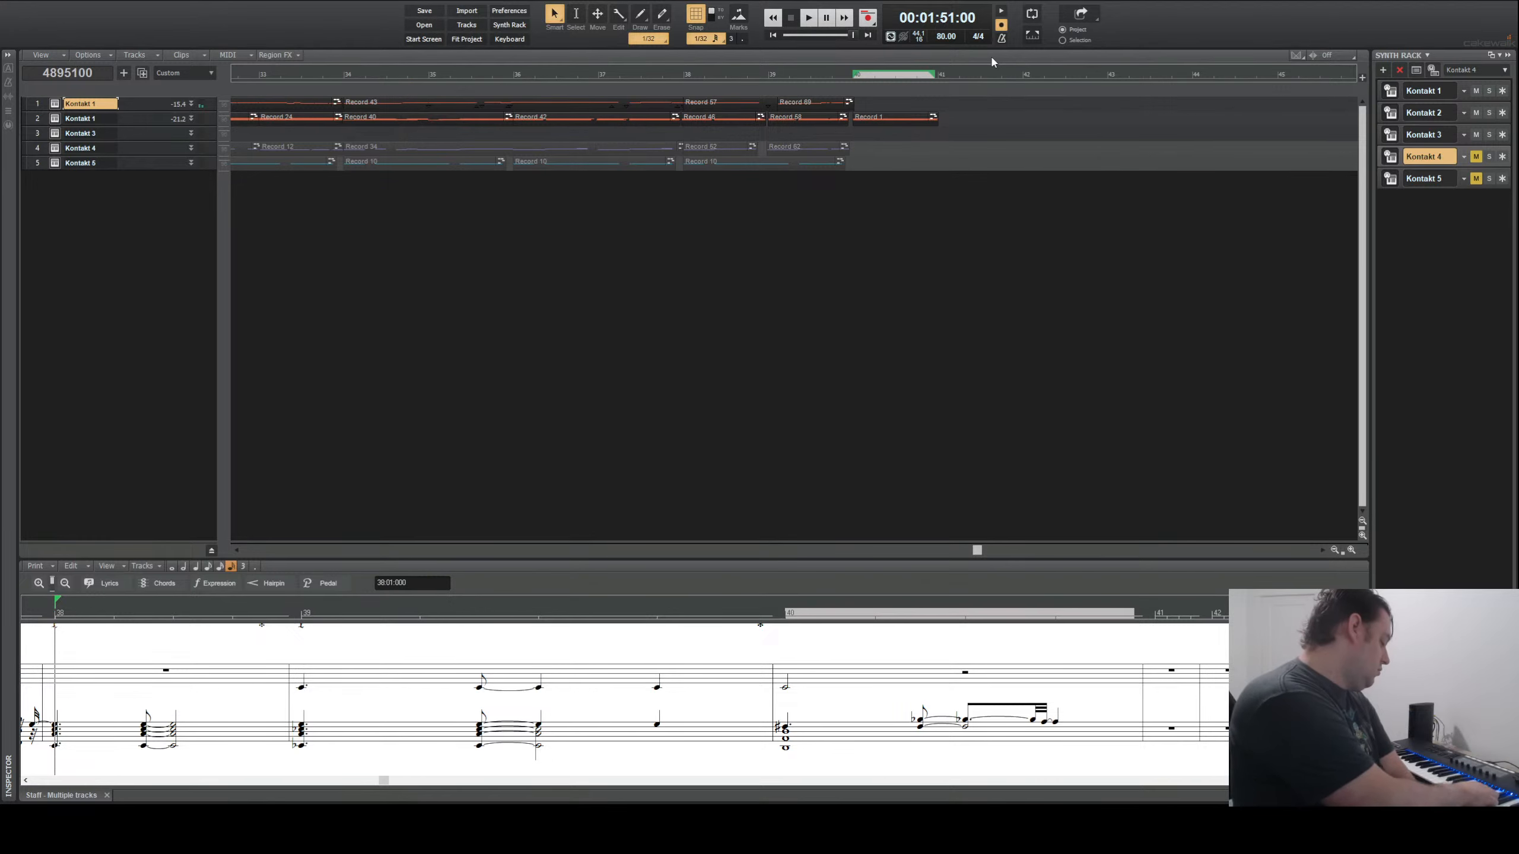
key(space)
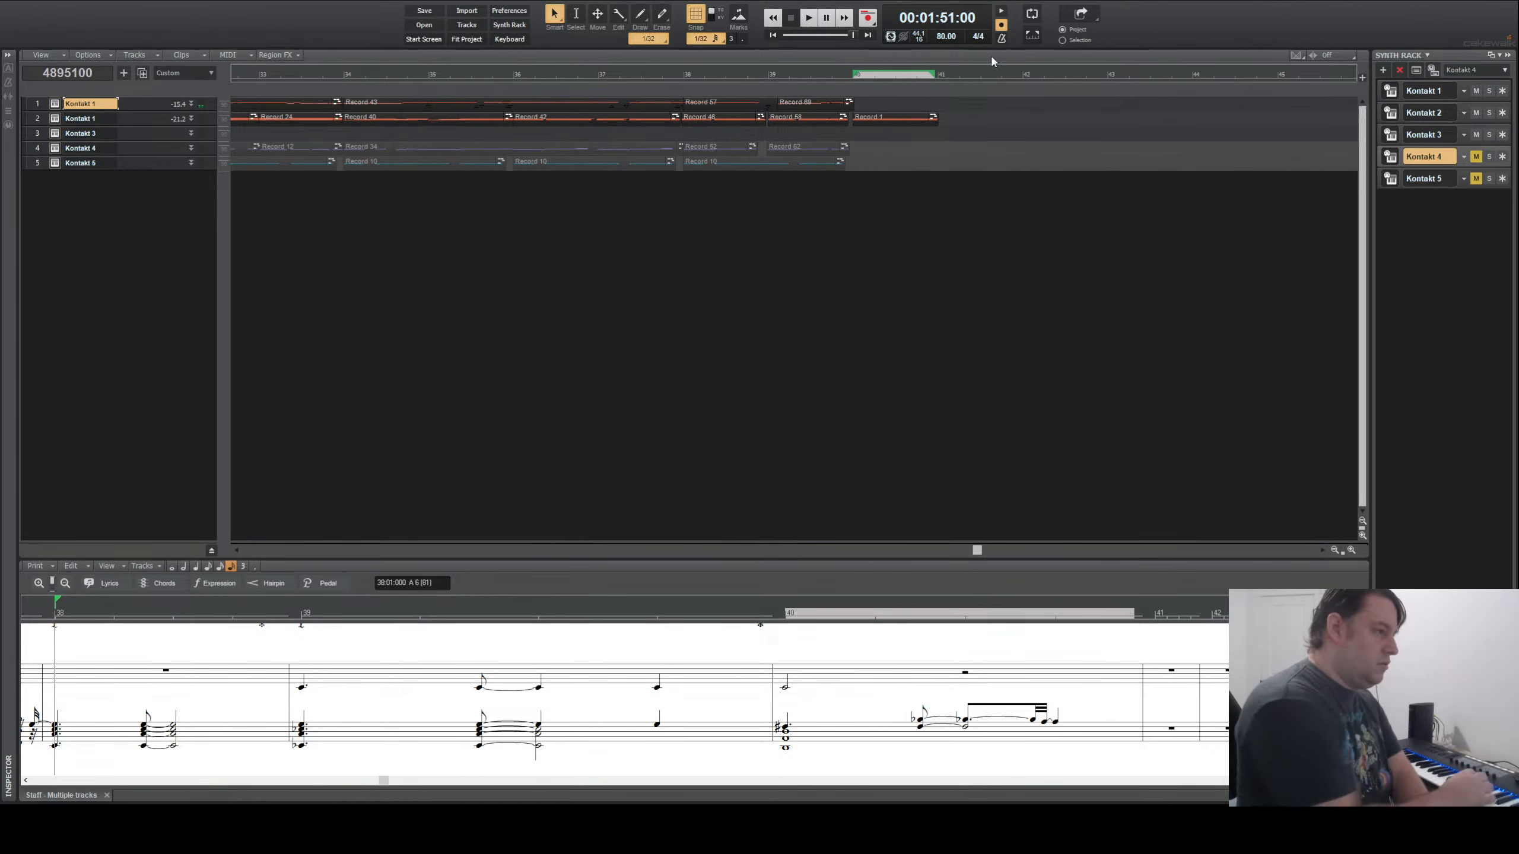
- Record a new take on the first track at bar 40, starting from bar 38, audition the passage and stop
click(868, 17)
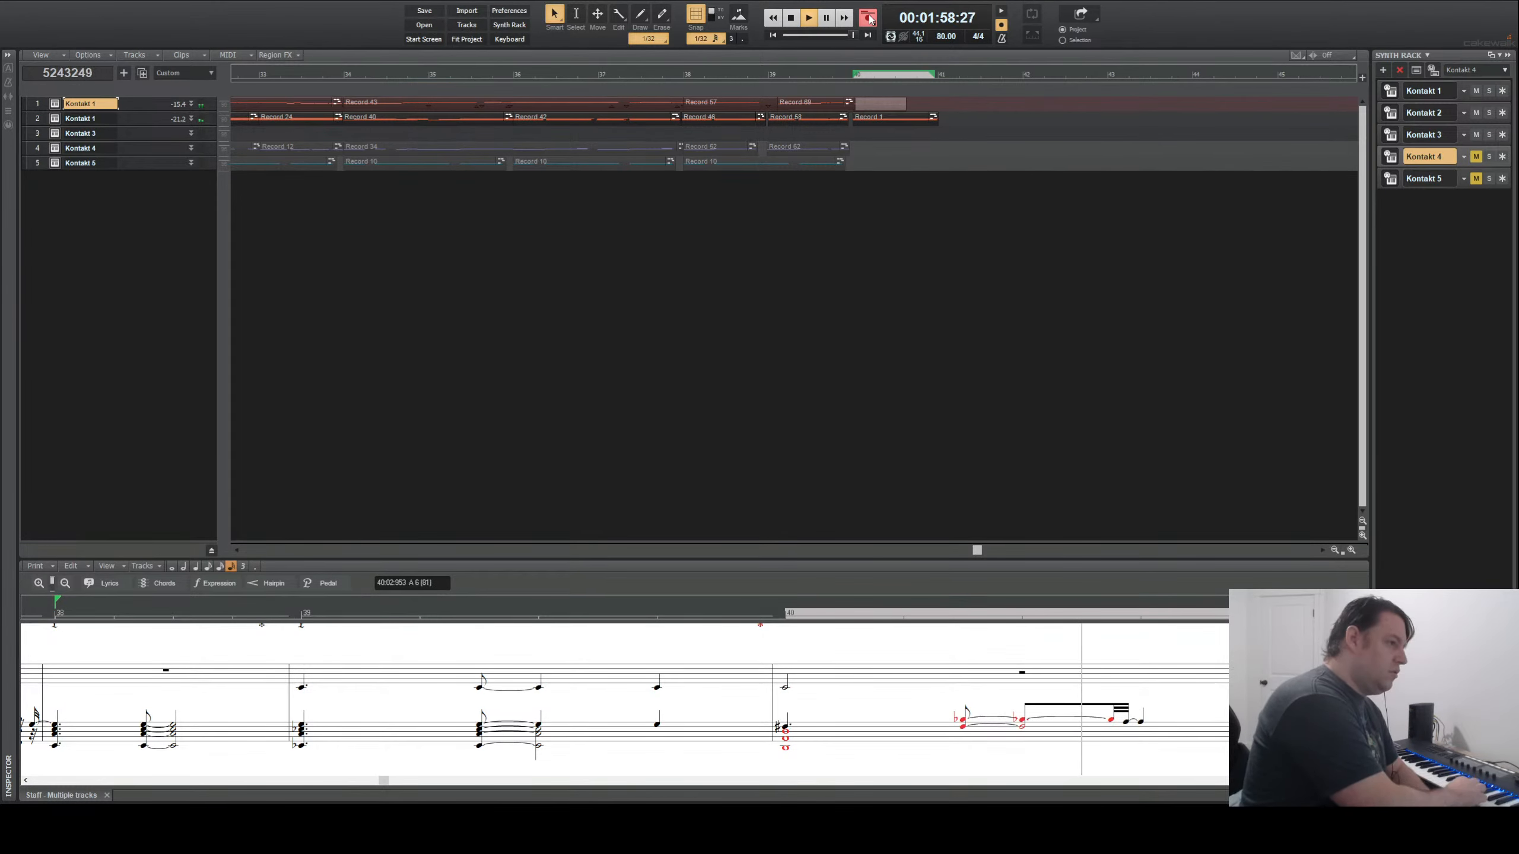
key(space)
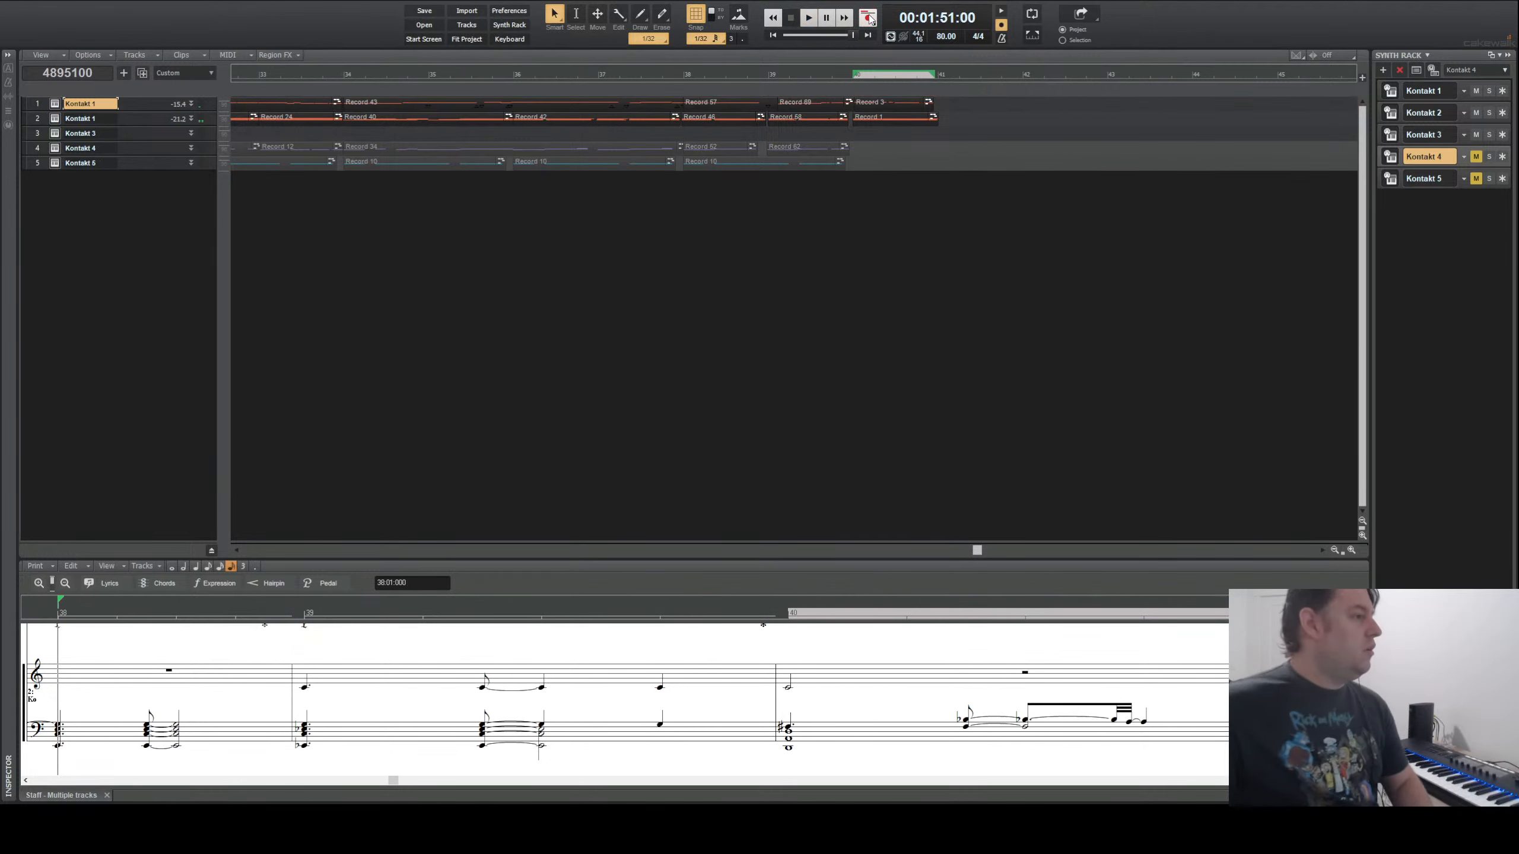
key(space)
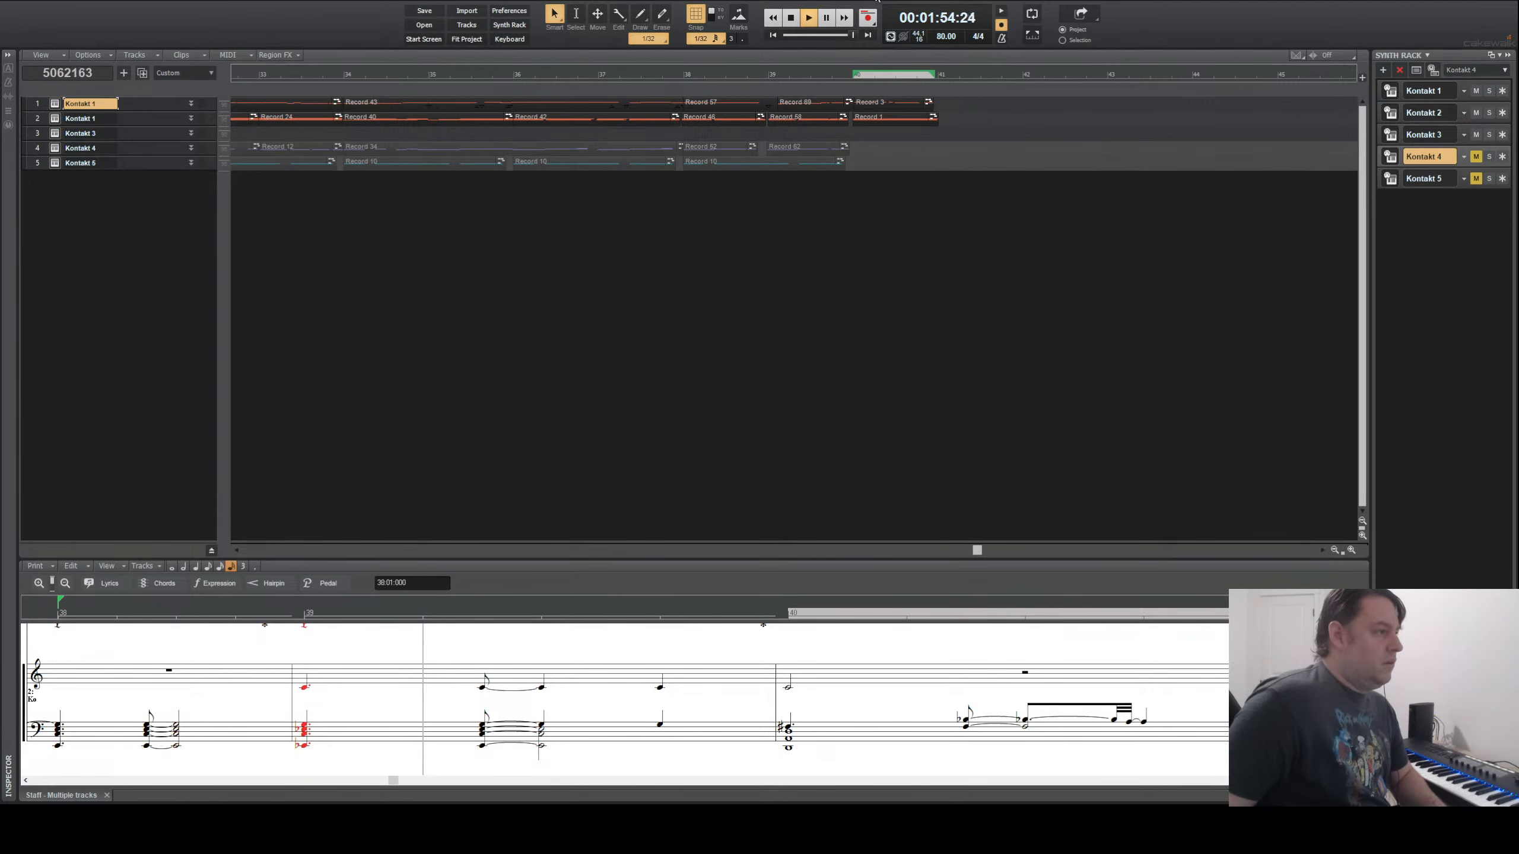
key(space)
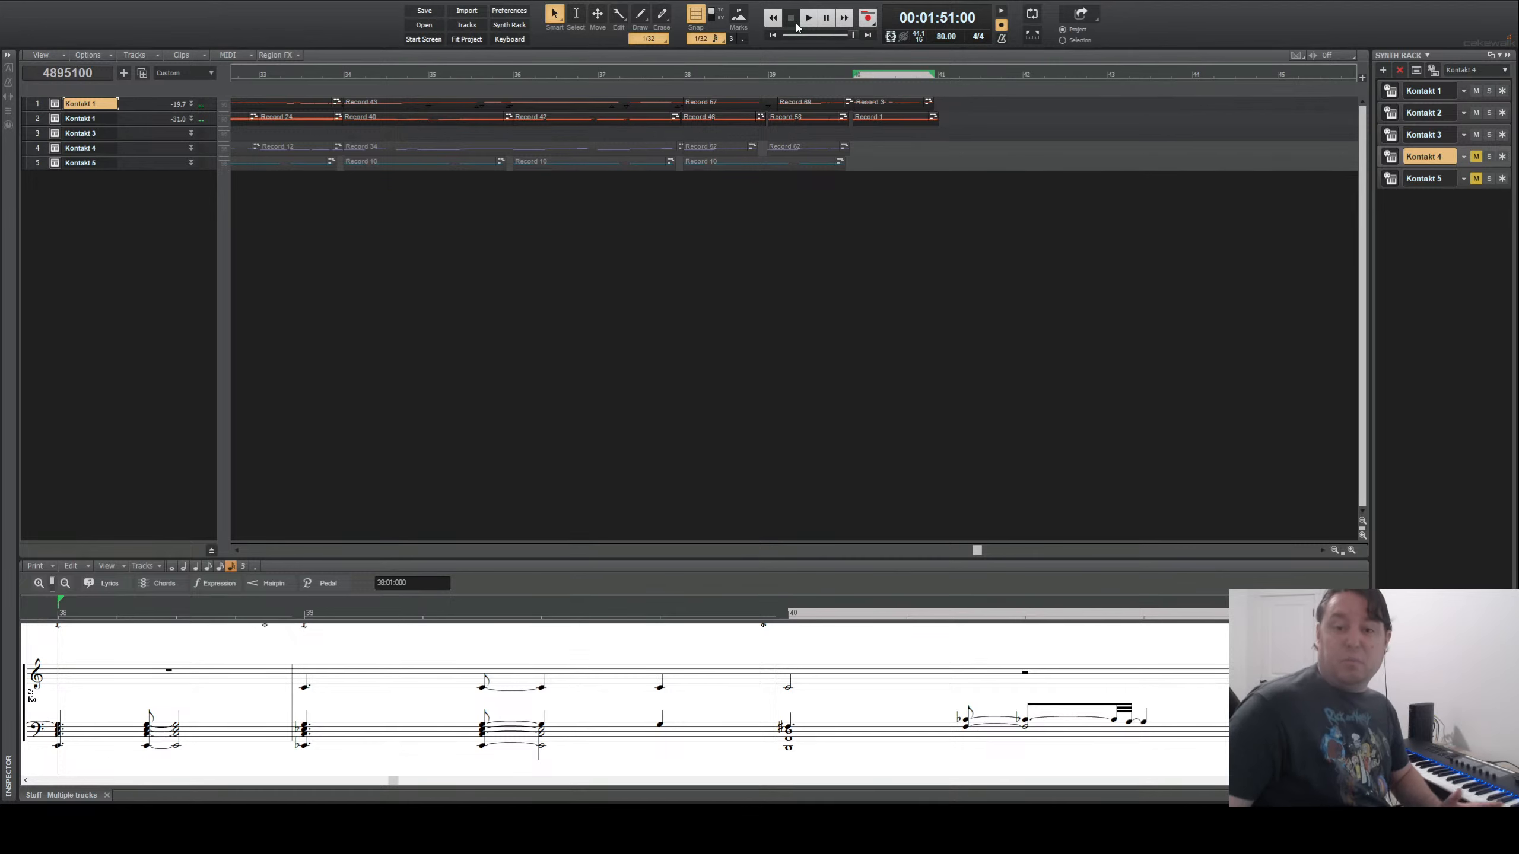
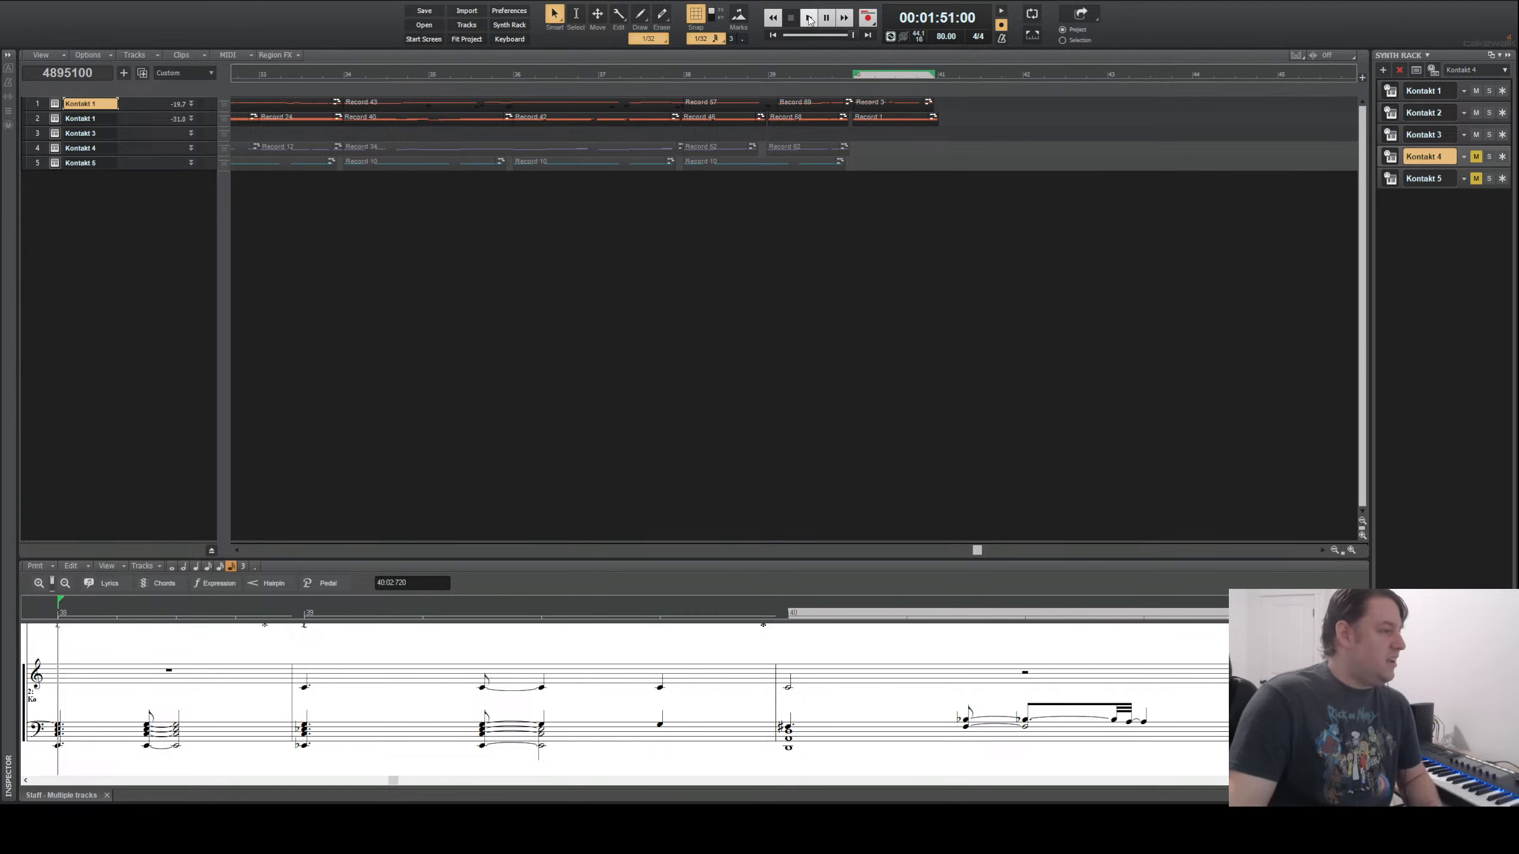
- Play the passage from bar 39, at 1:54, and stop
click(770, 78)
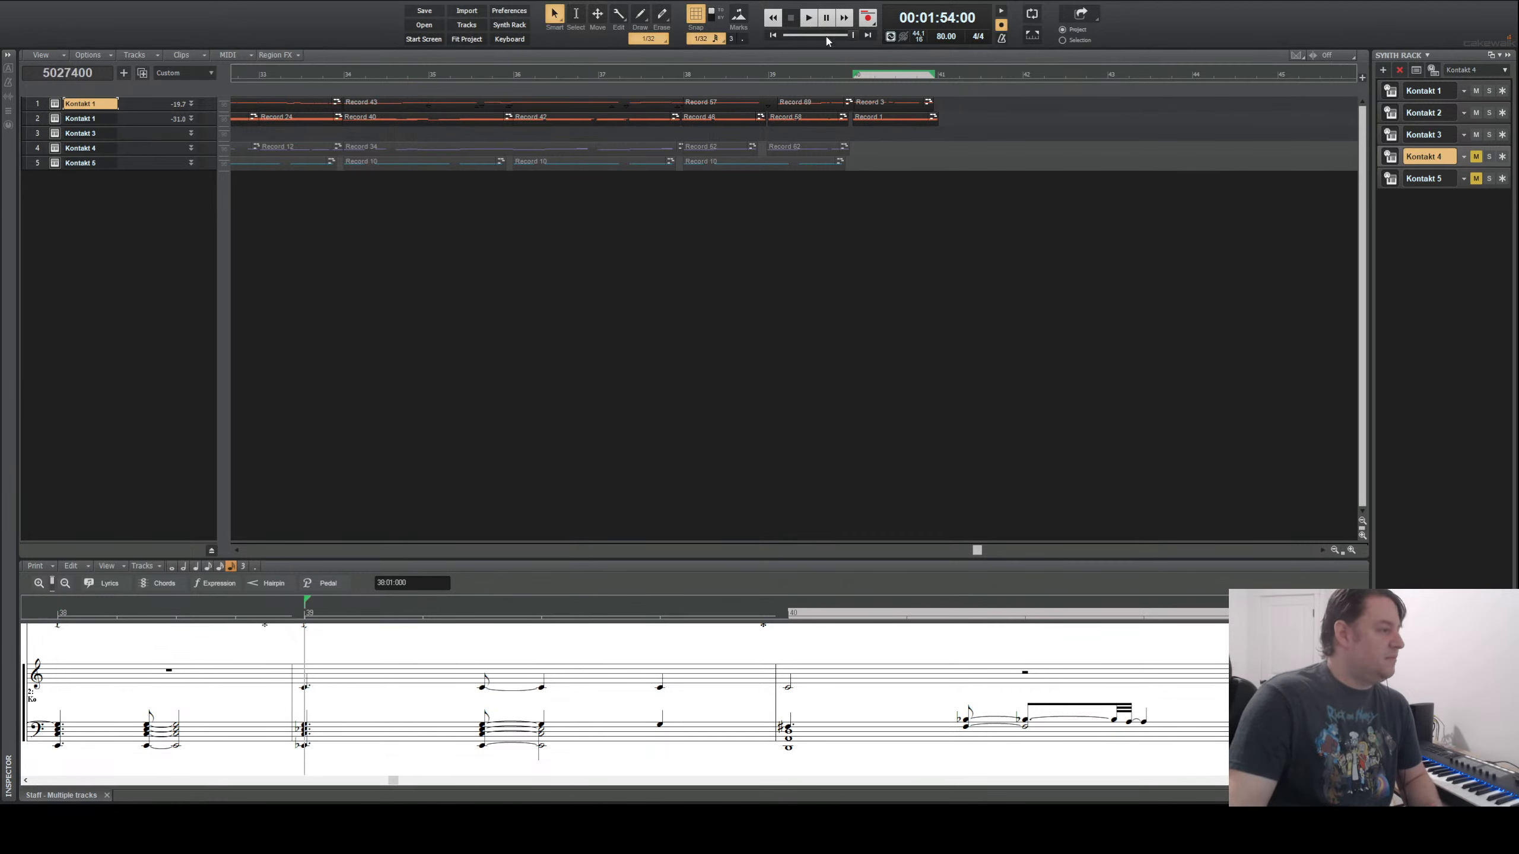
click(808, 17)
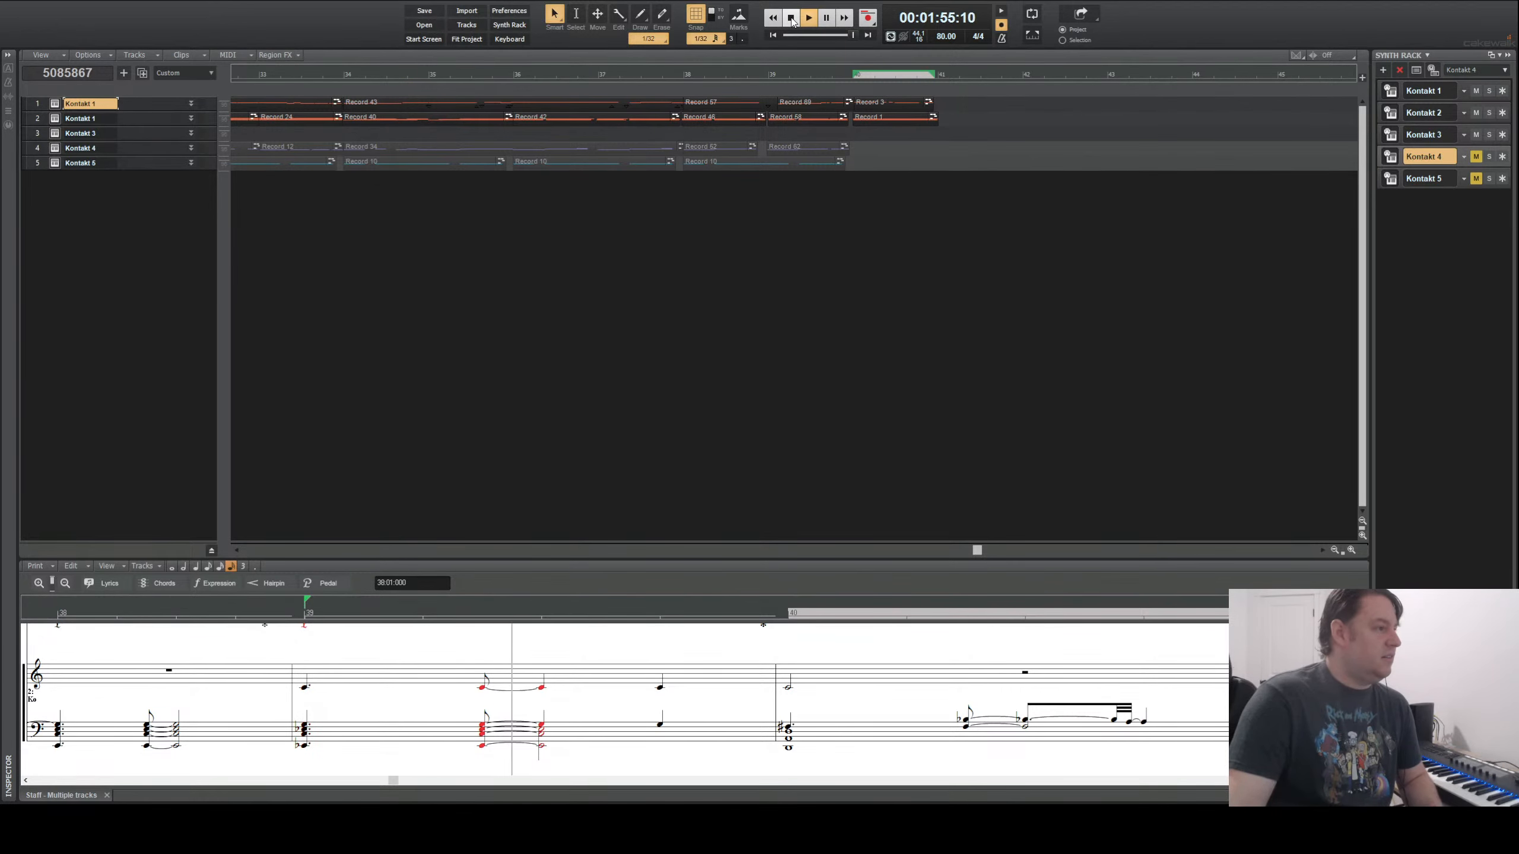
click(792, 19)
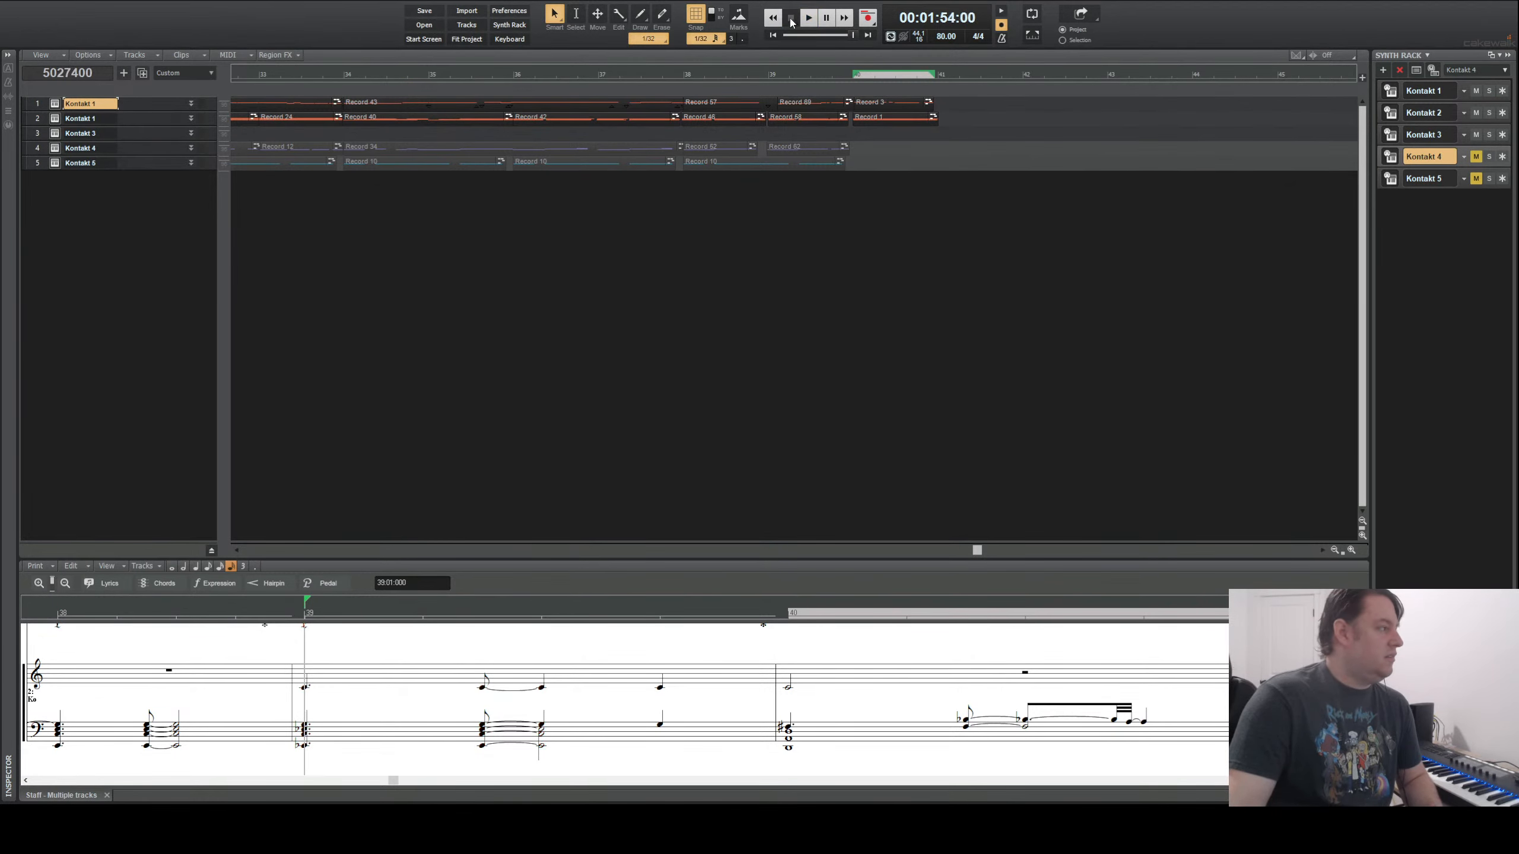
- Play from bar 37, at 1:48, mute the Kontakt 3 synth during playback, and stop
click(597, 78)
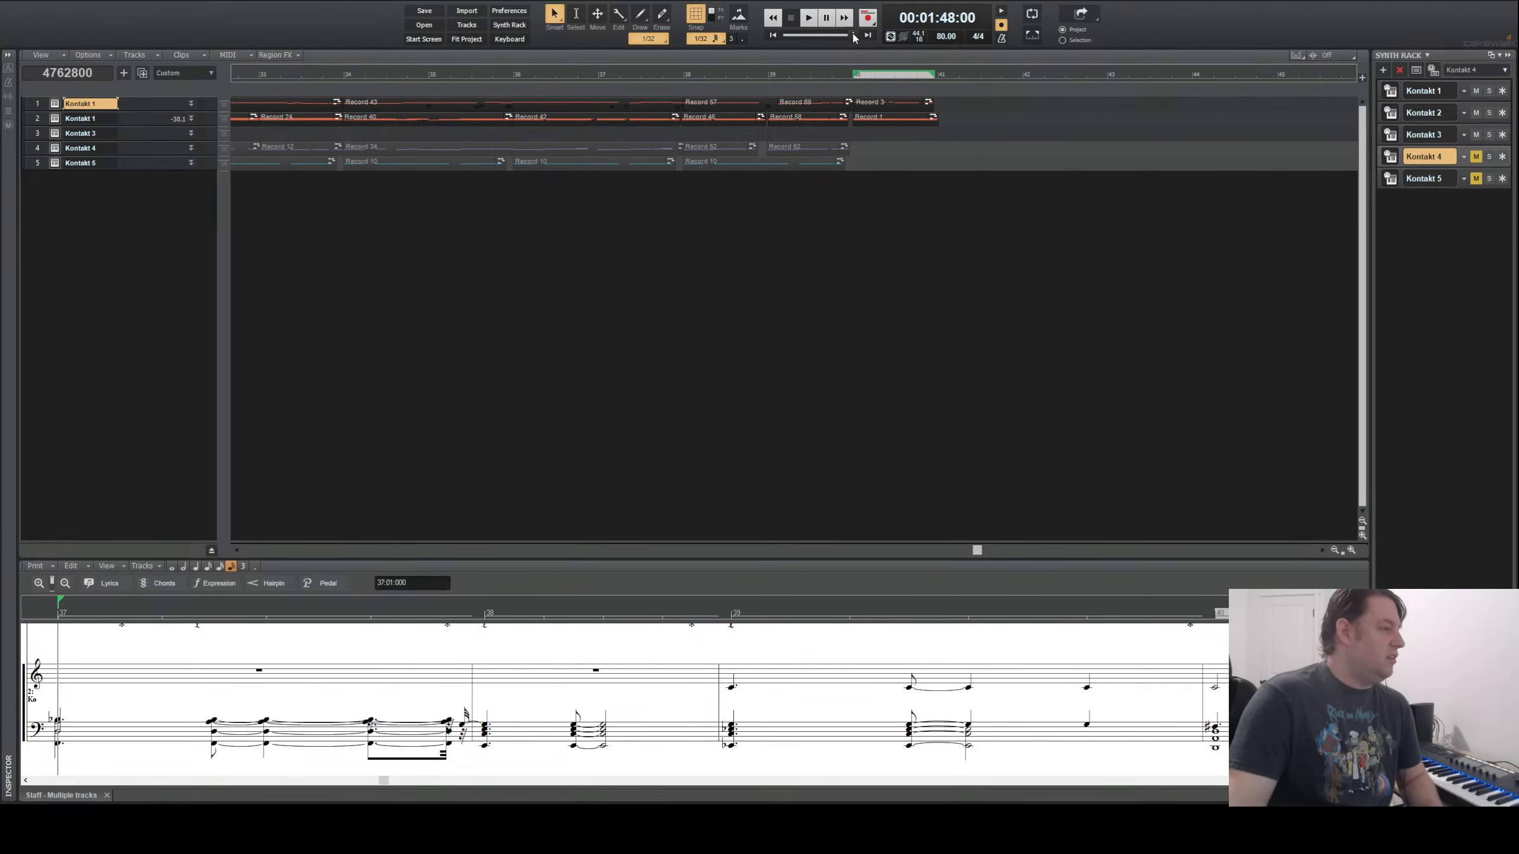
click(809, 21)
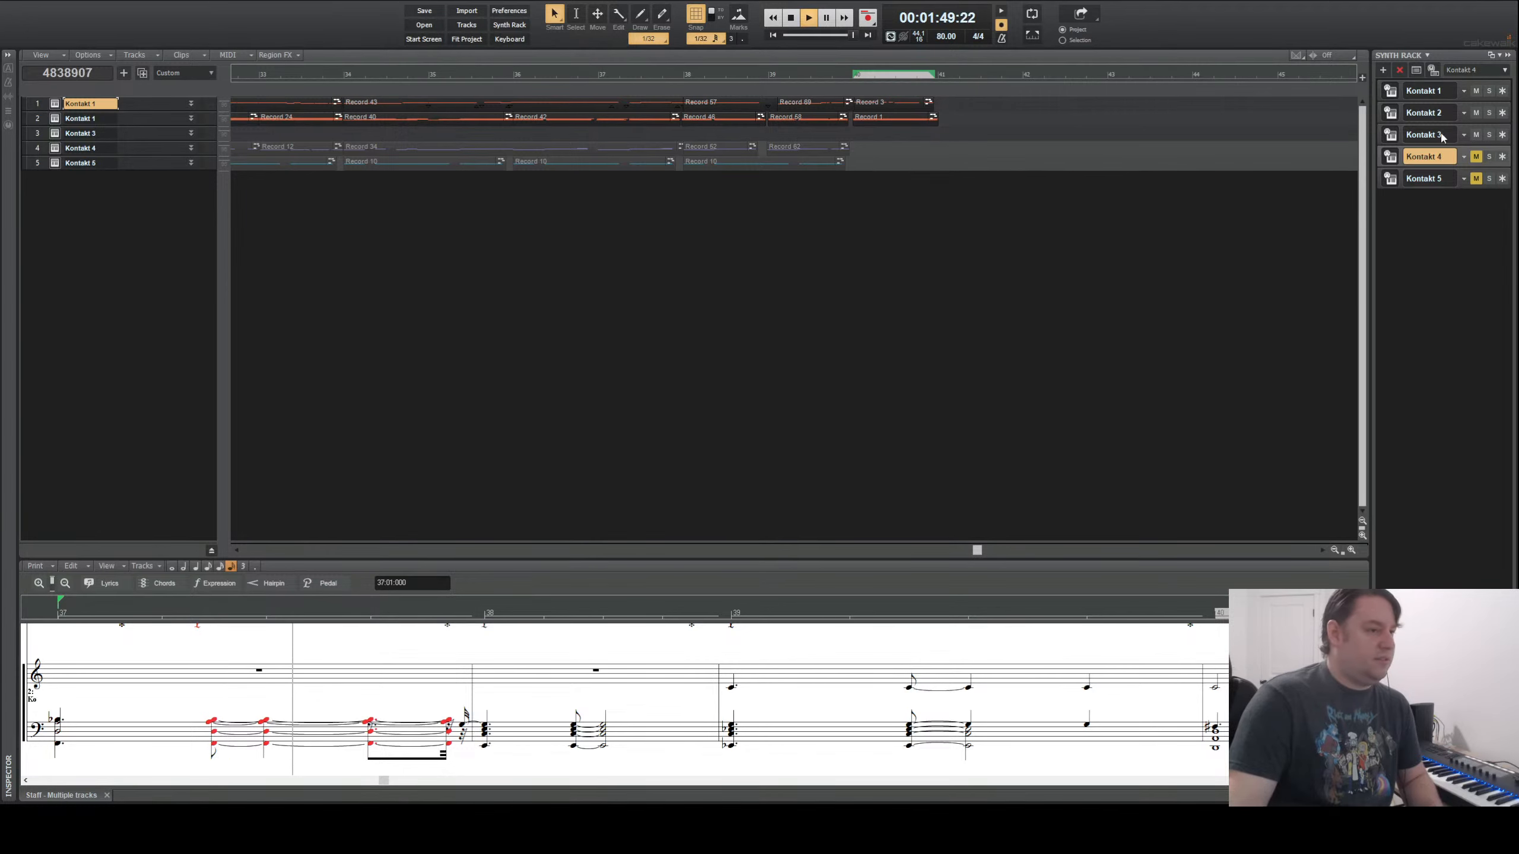
click(1482, 137)
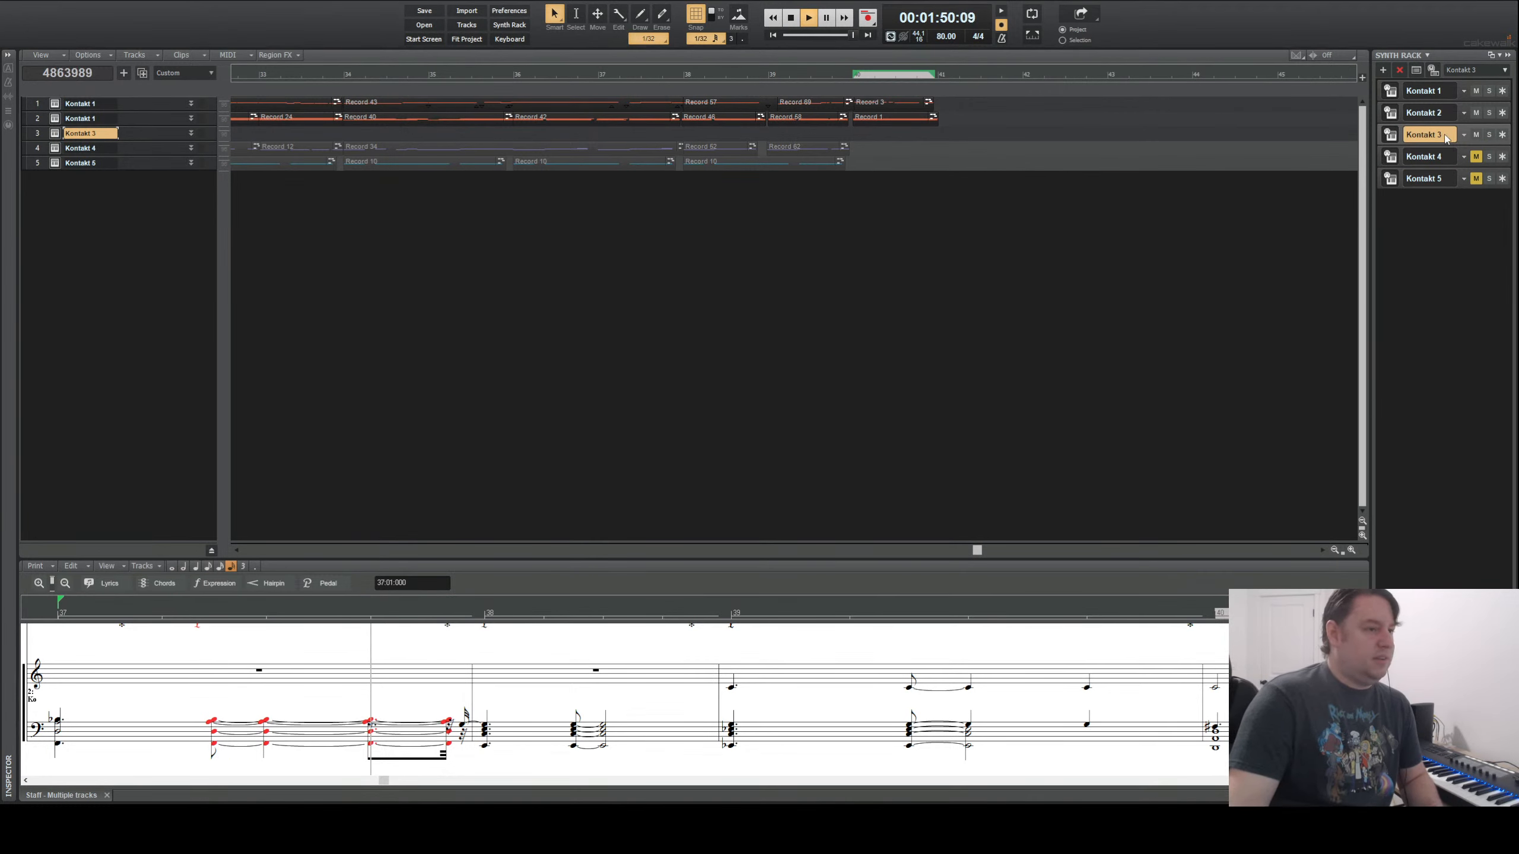
click(1477, 135)
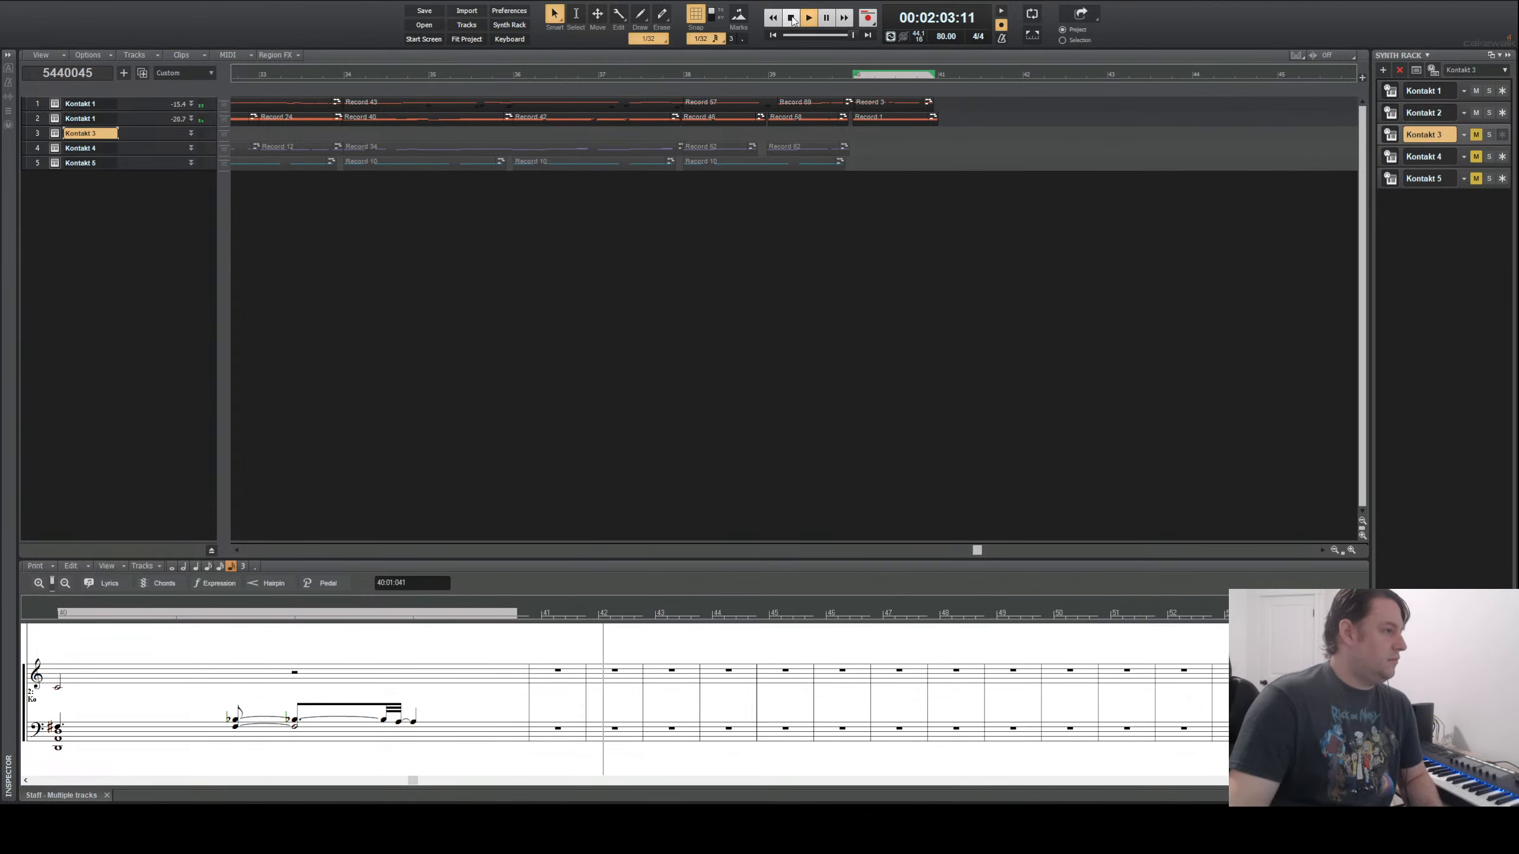
click(792, 20)
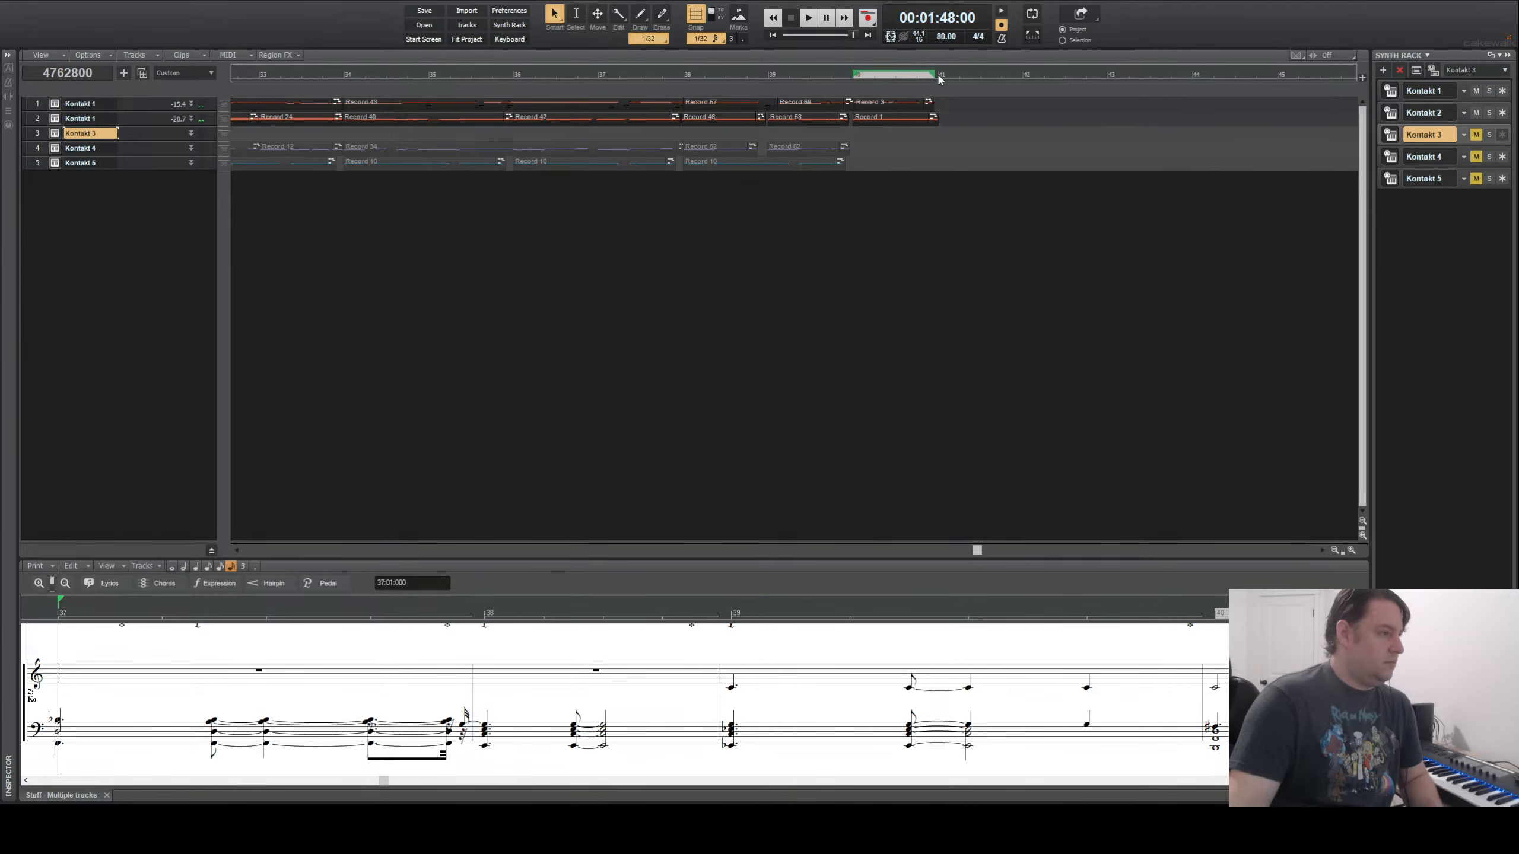
- Move the playback position to bar 41, at 2:00, and make the second track active for playing
click(939, 78)
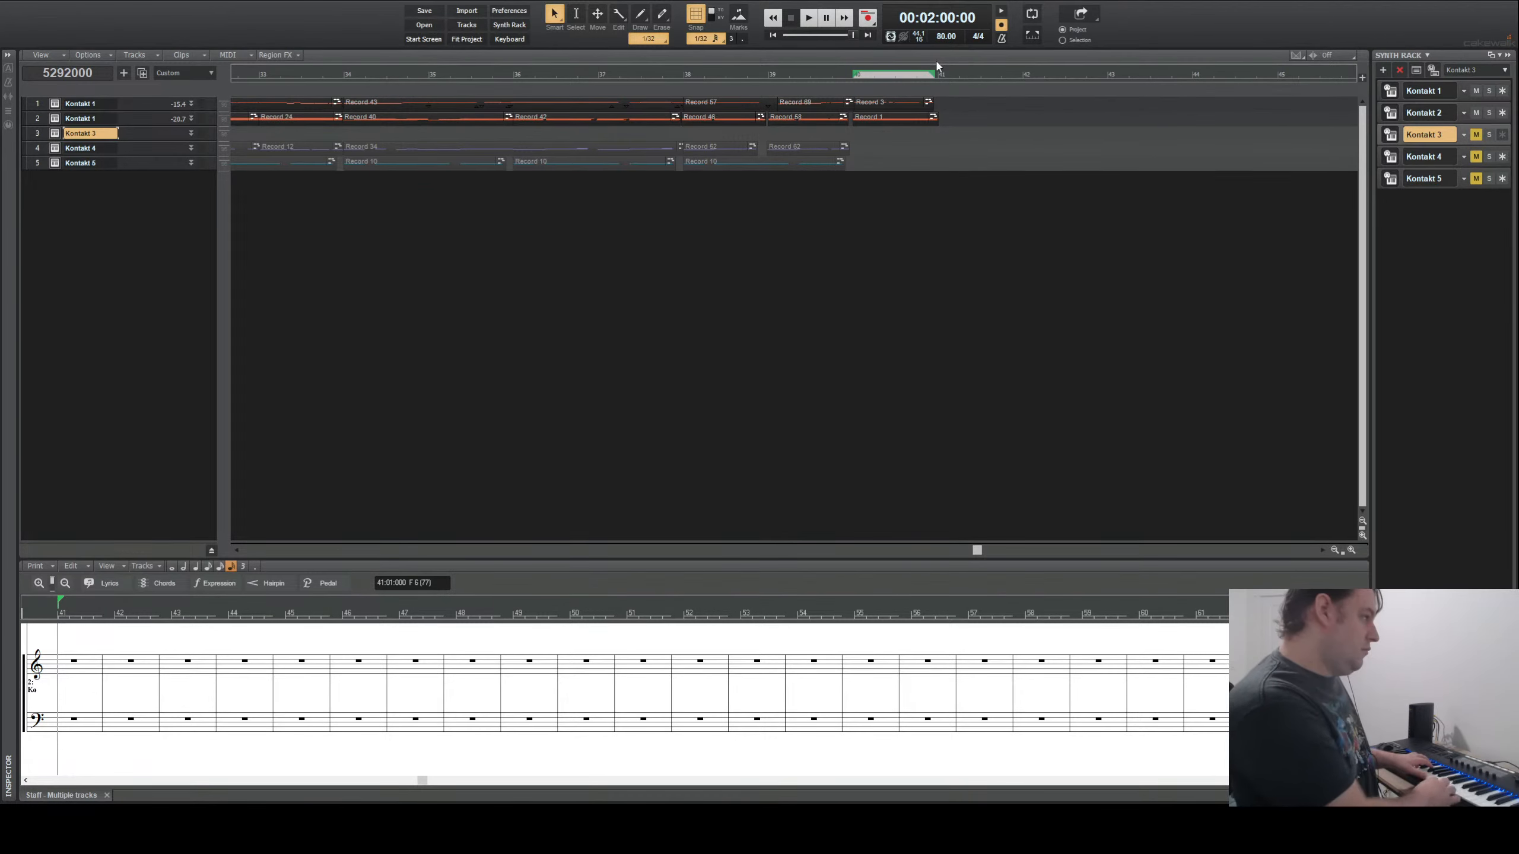
click(114, 118)
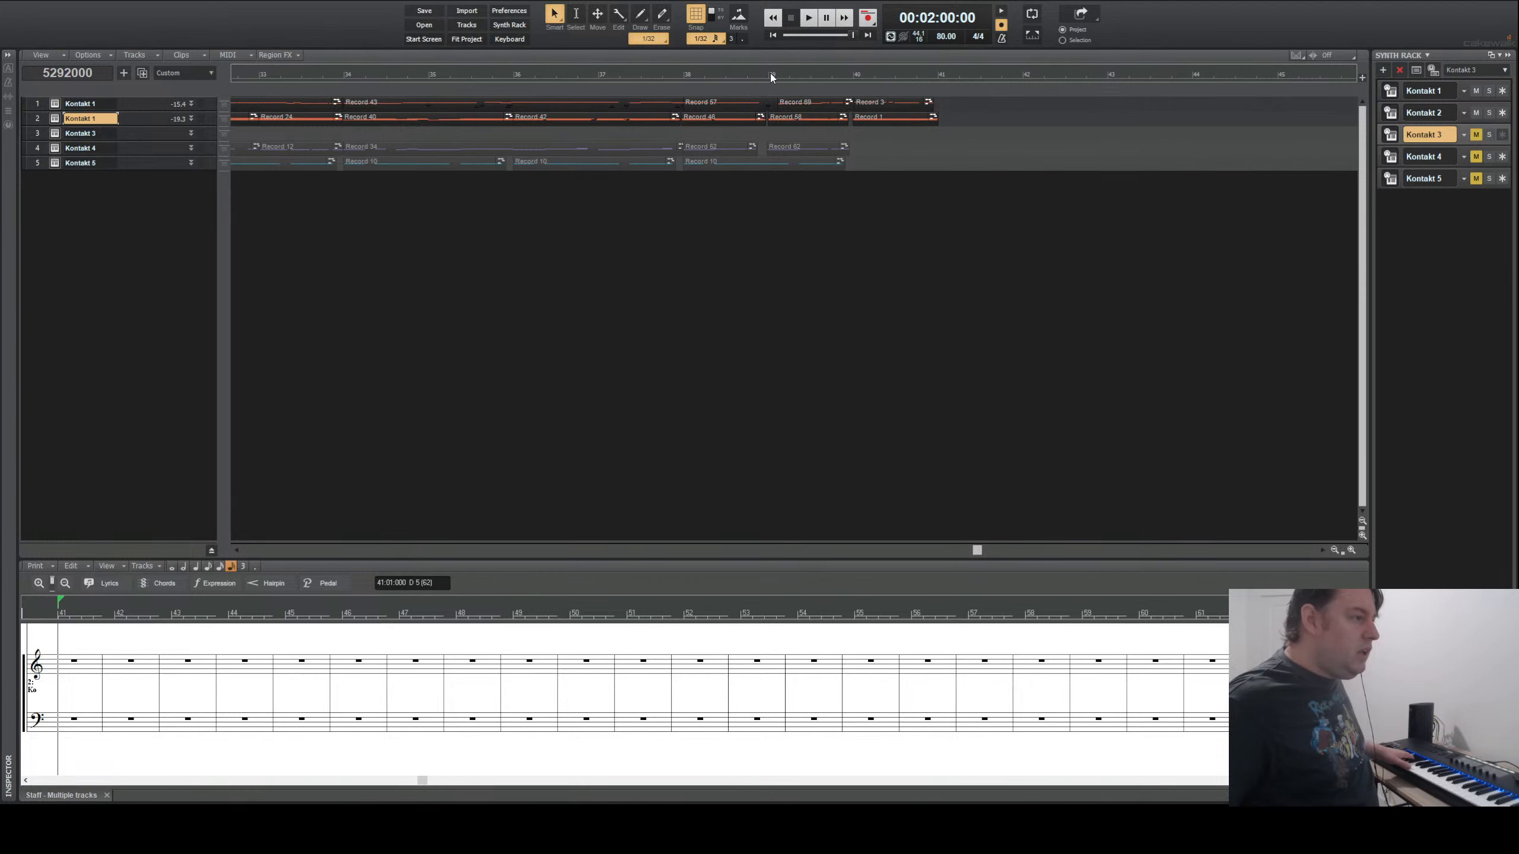
- Try recording a take on the second track at bar 41 with playback starting from bar 39, and delete the clip
click(770, 74)
click(811, 18)
click(867, 17)
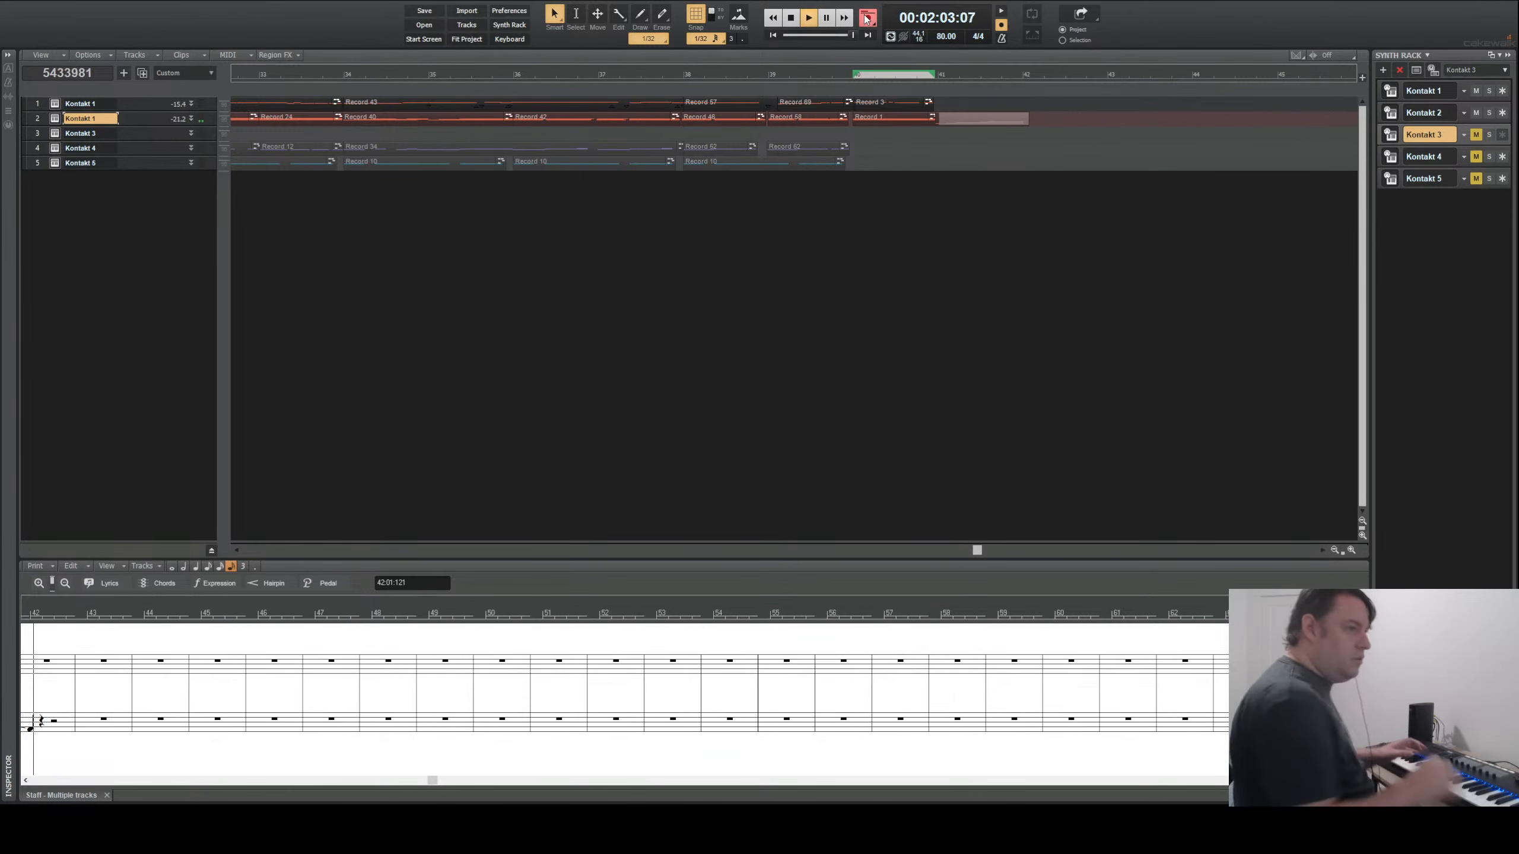
click(867, 18)
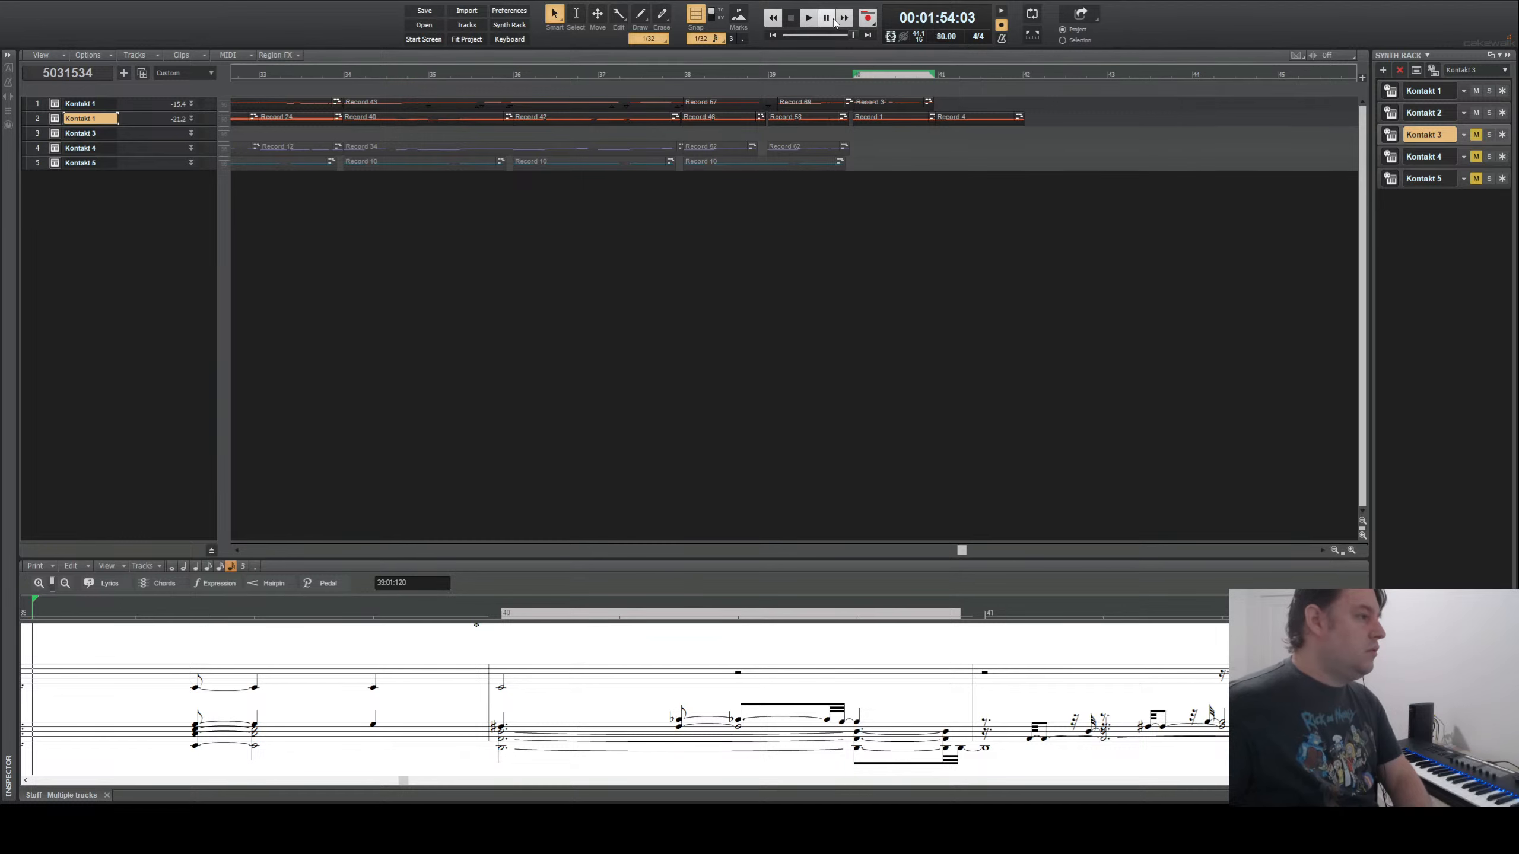
click(969, 119)
key(Delete)
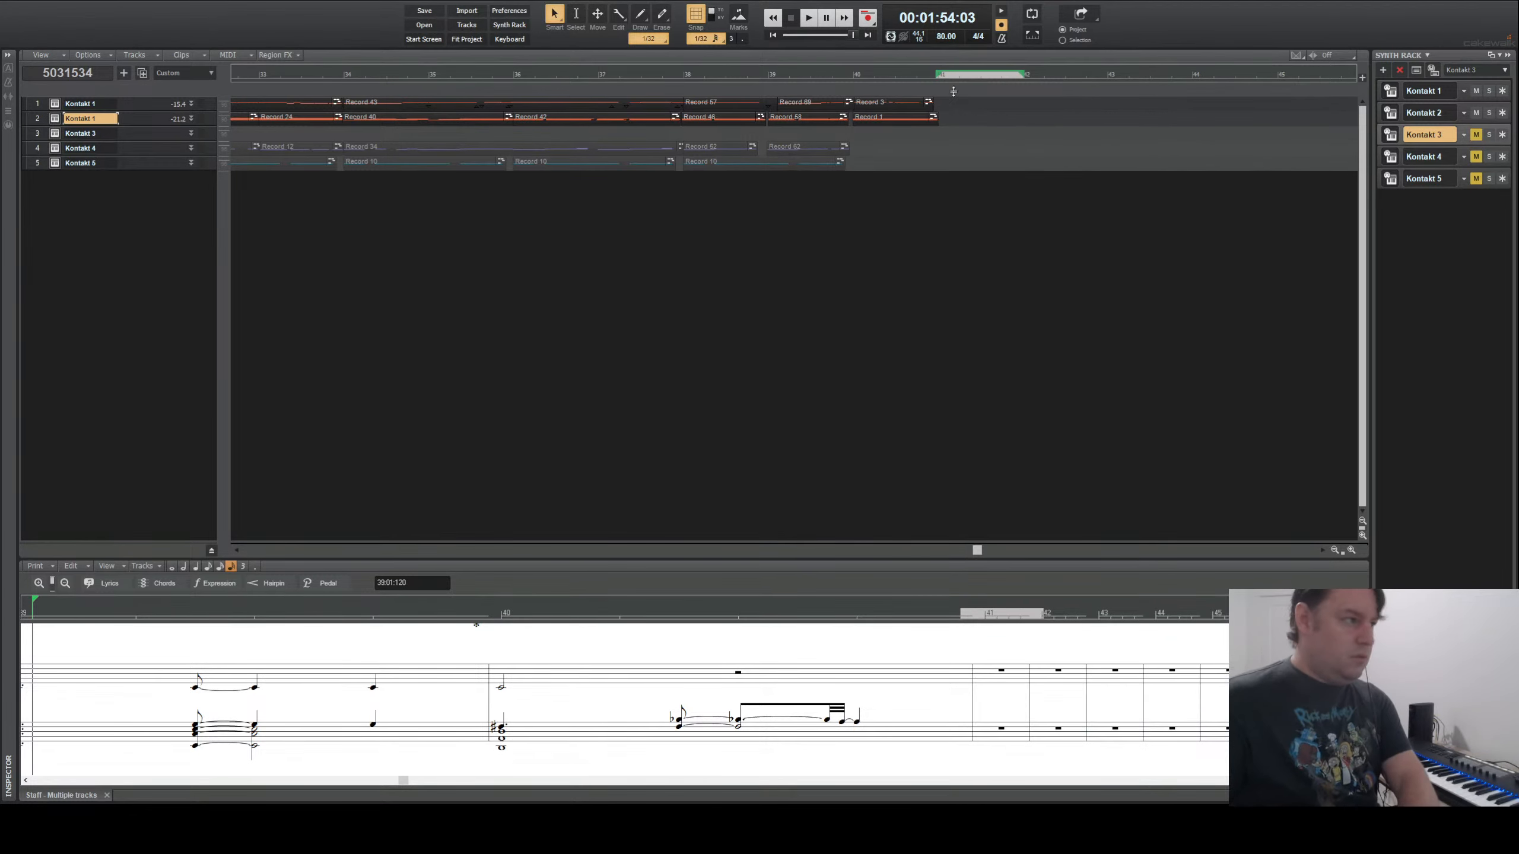
- Try another take on the second track, recording directly from bar 41, at 2:00, and delete the clip
click(944, 82)
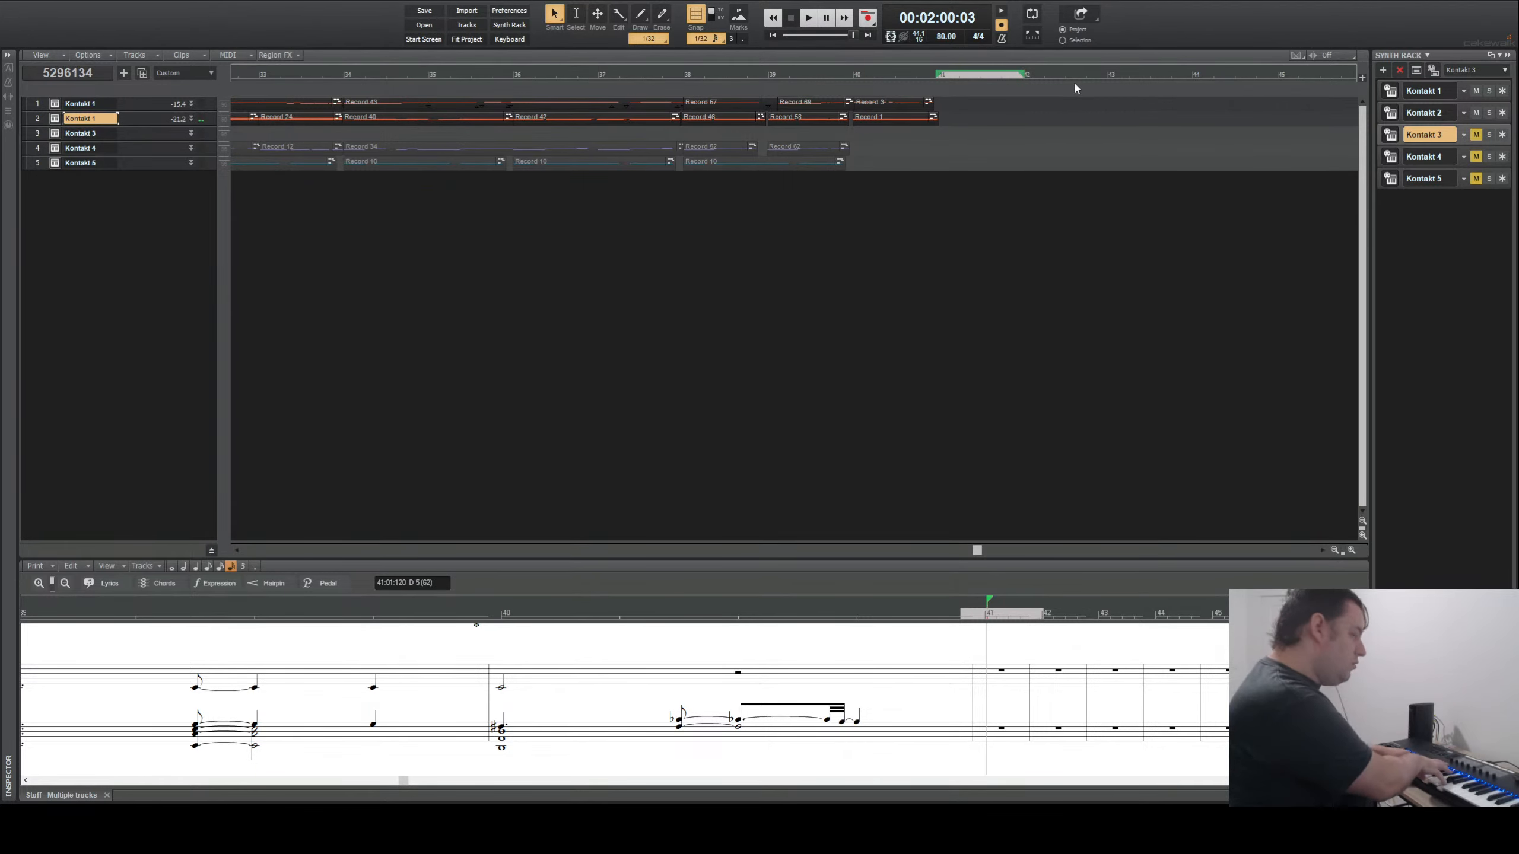
click(868, 22)
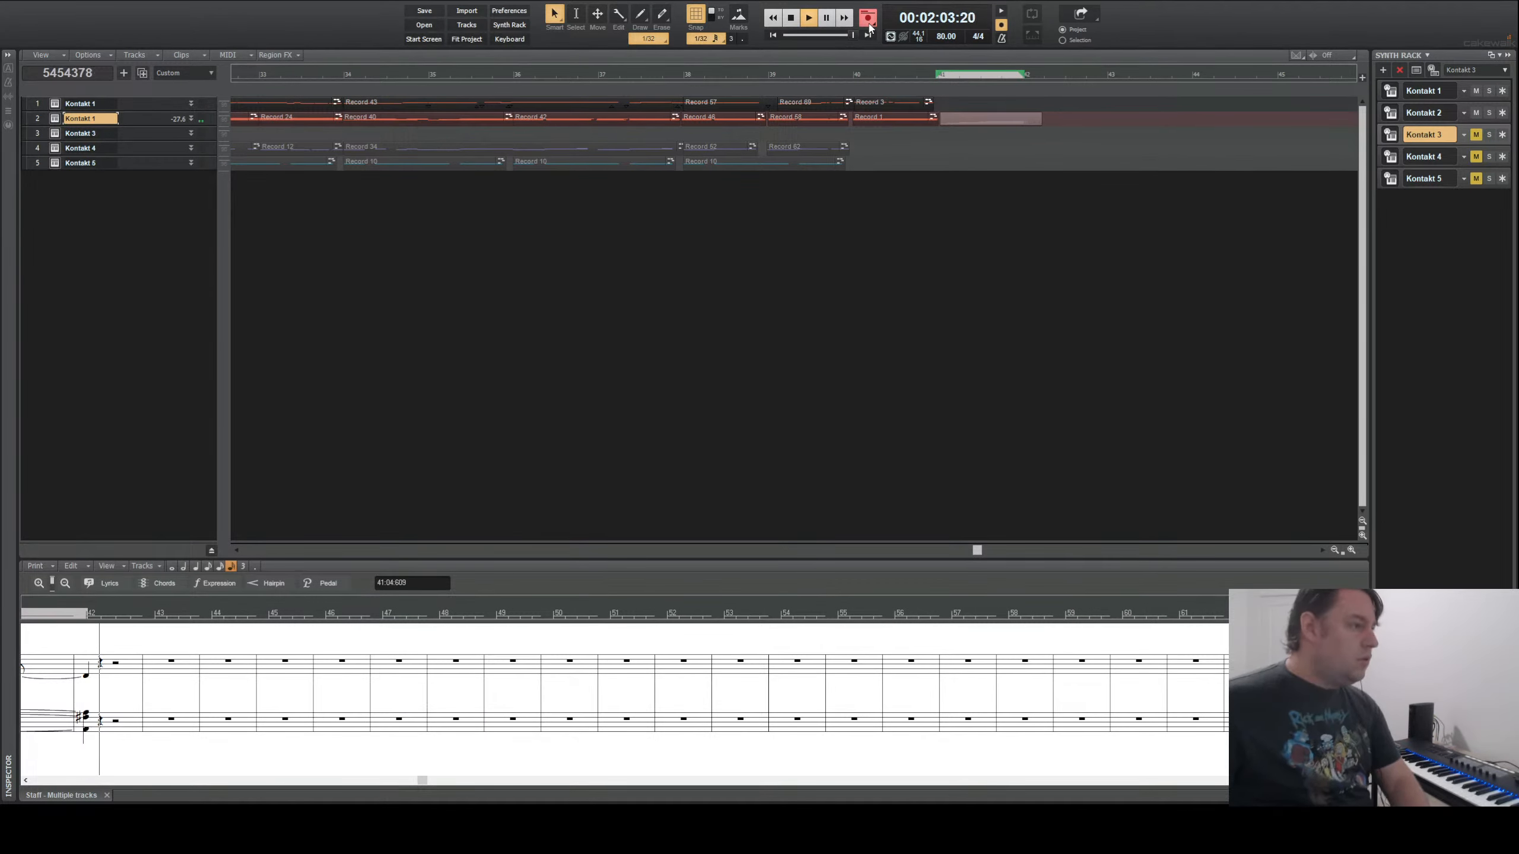
key(space)
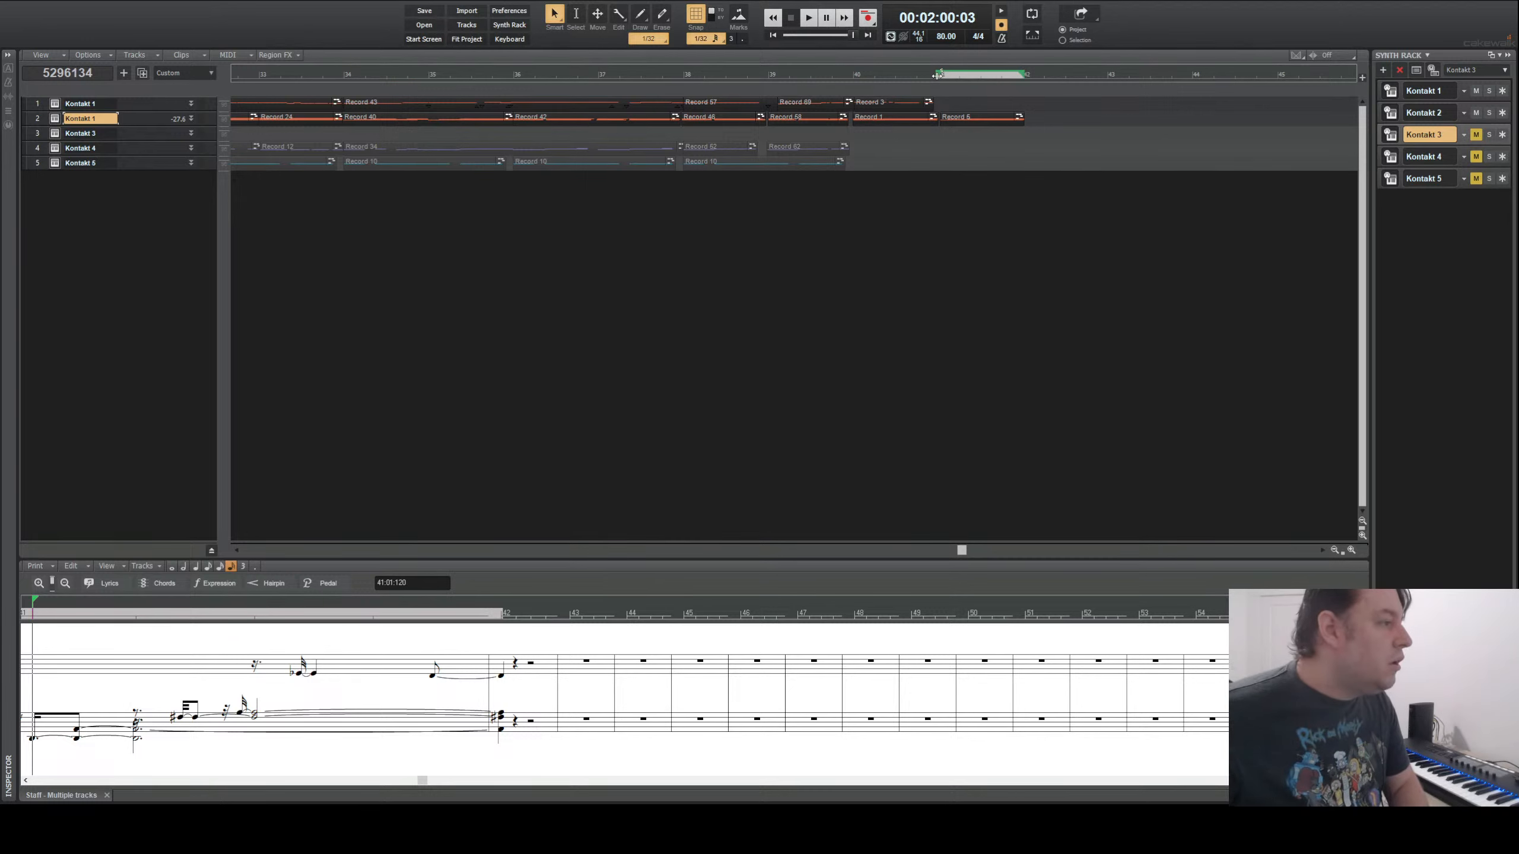
key(Left)
click(960, 116)
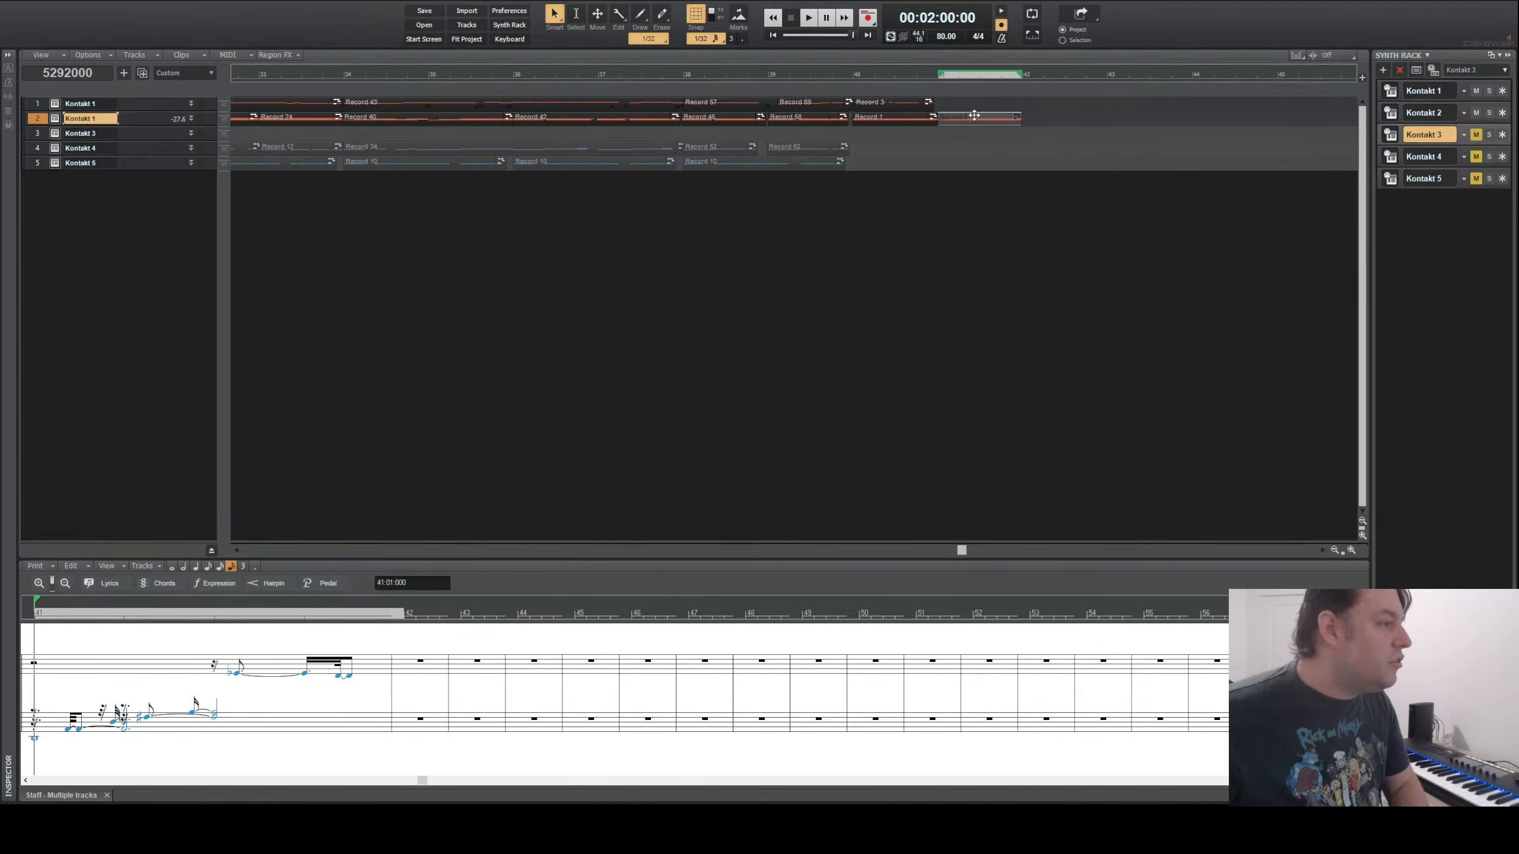
key(Delete)
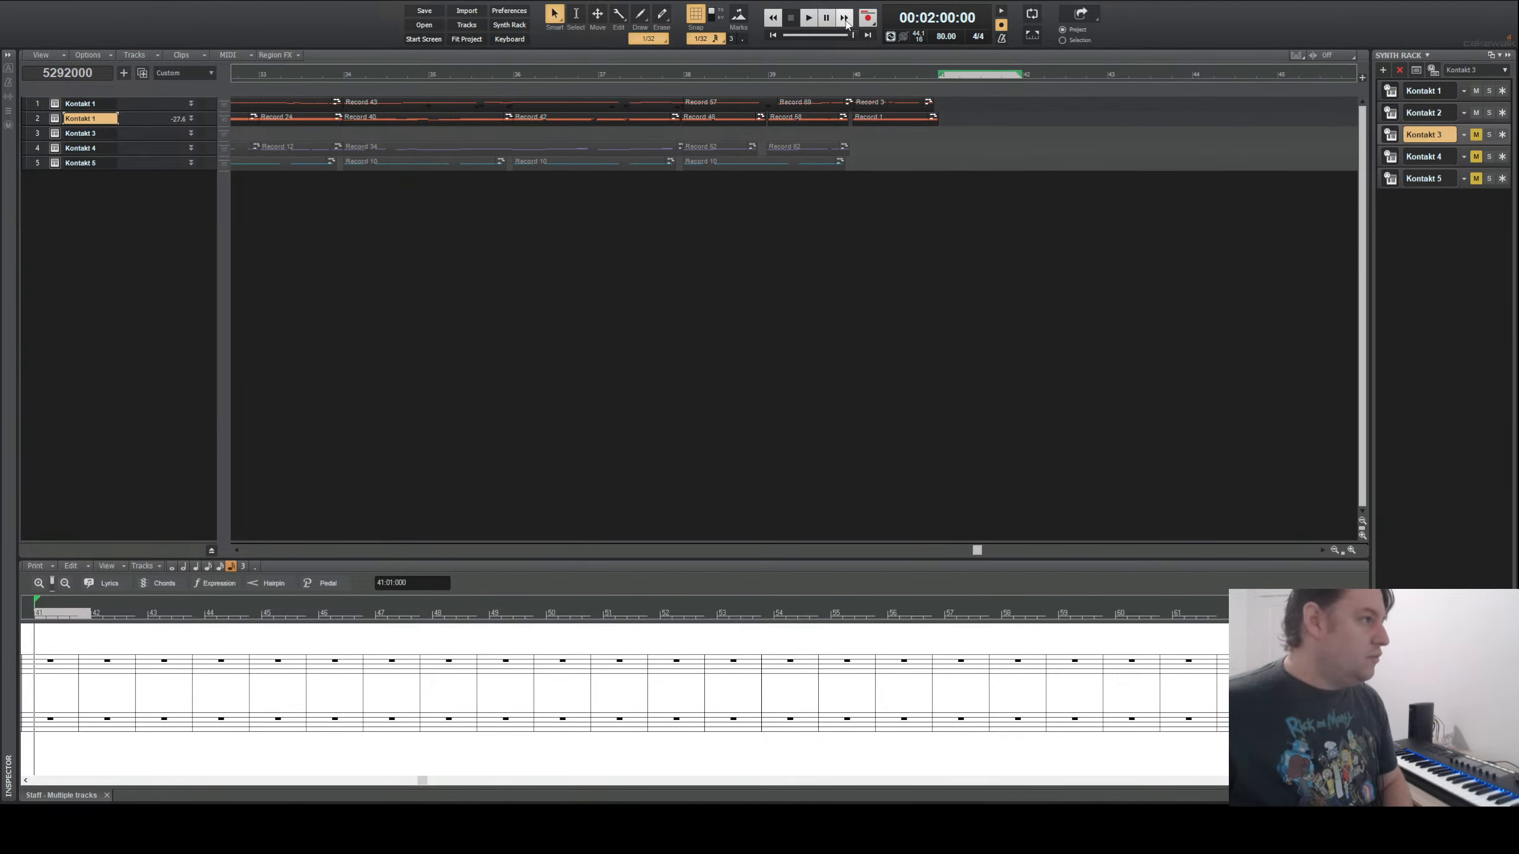
- Record a further trial take over bar 41 on the second track and delete its clip
click(868, 19)
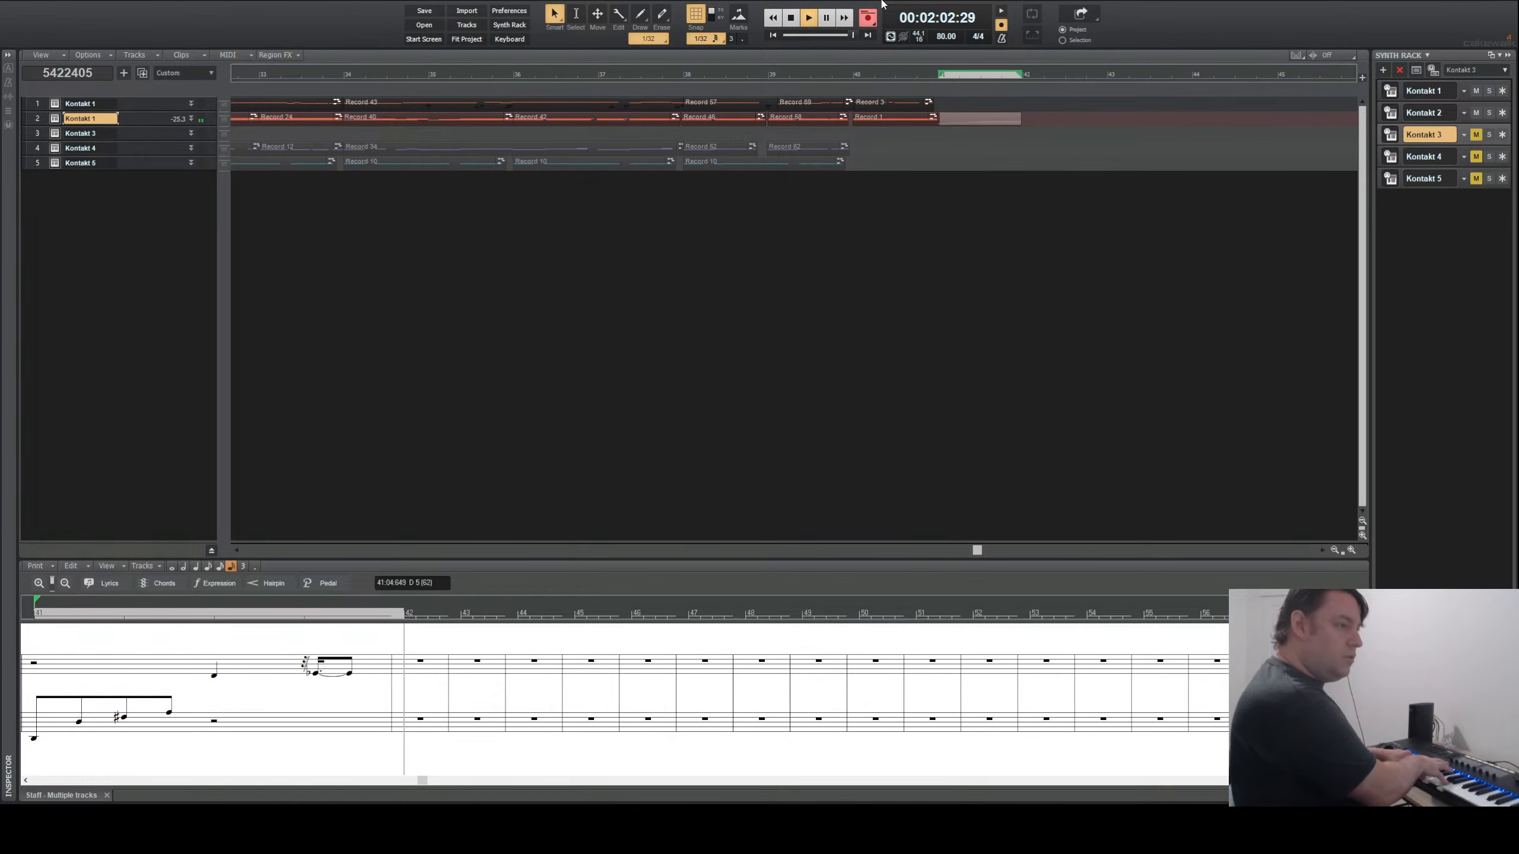
key(space)
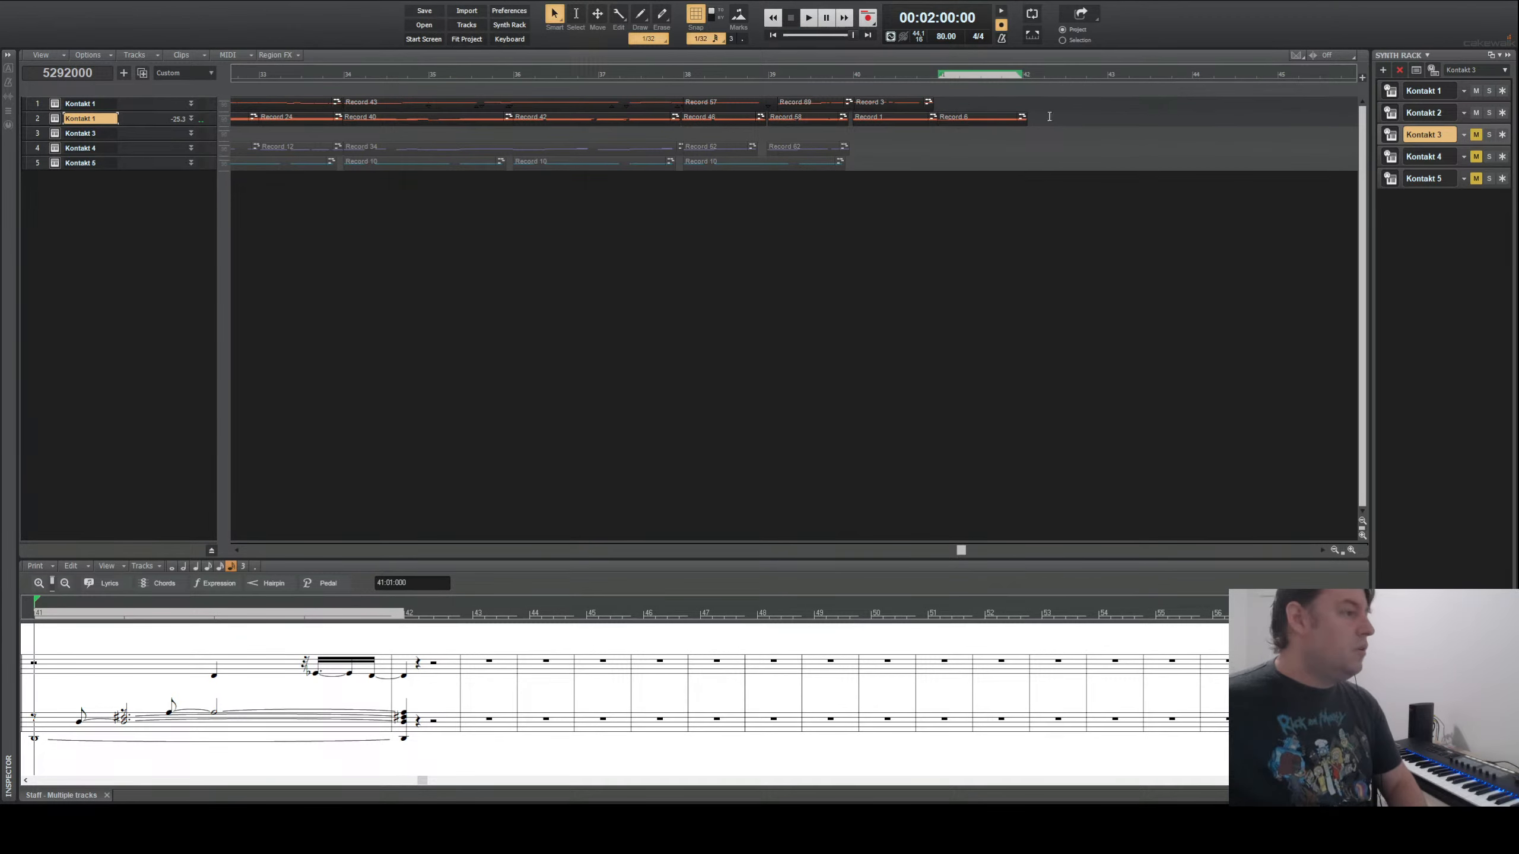
click(970, 122)
key(Delete)
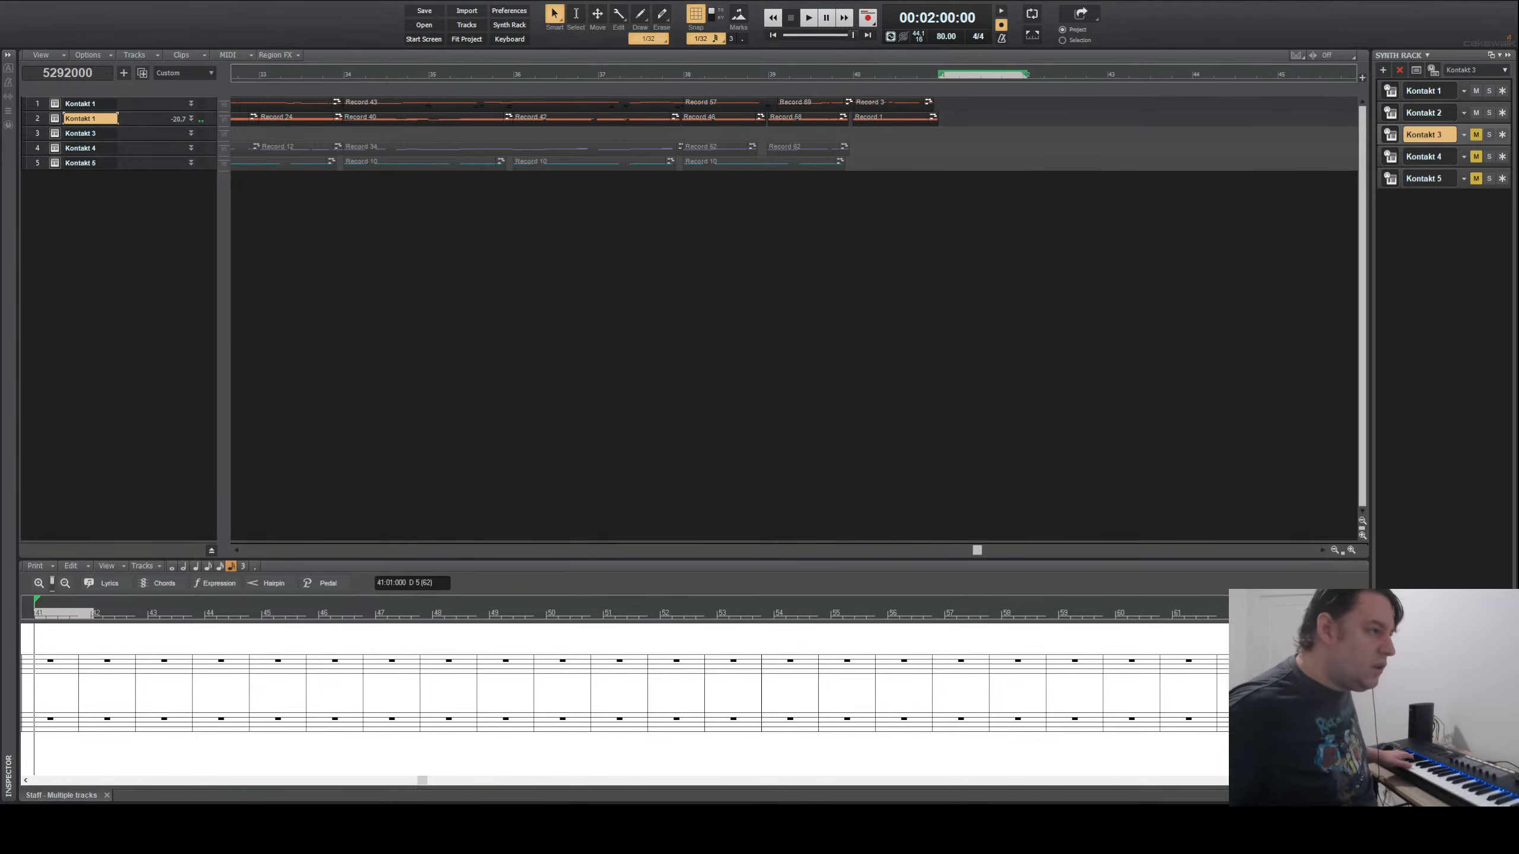
- Record a new take on the second track from bar 41, at 2:00, and open its clip in the staff editor
click(870, 24)
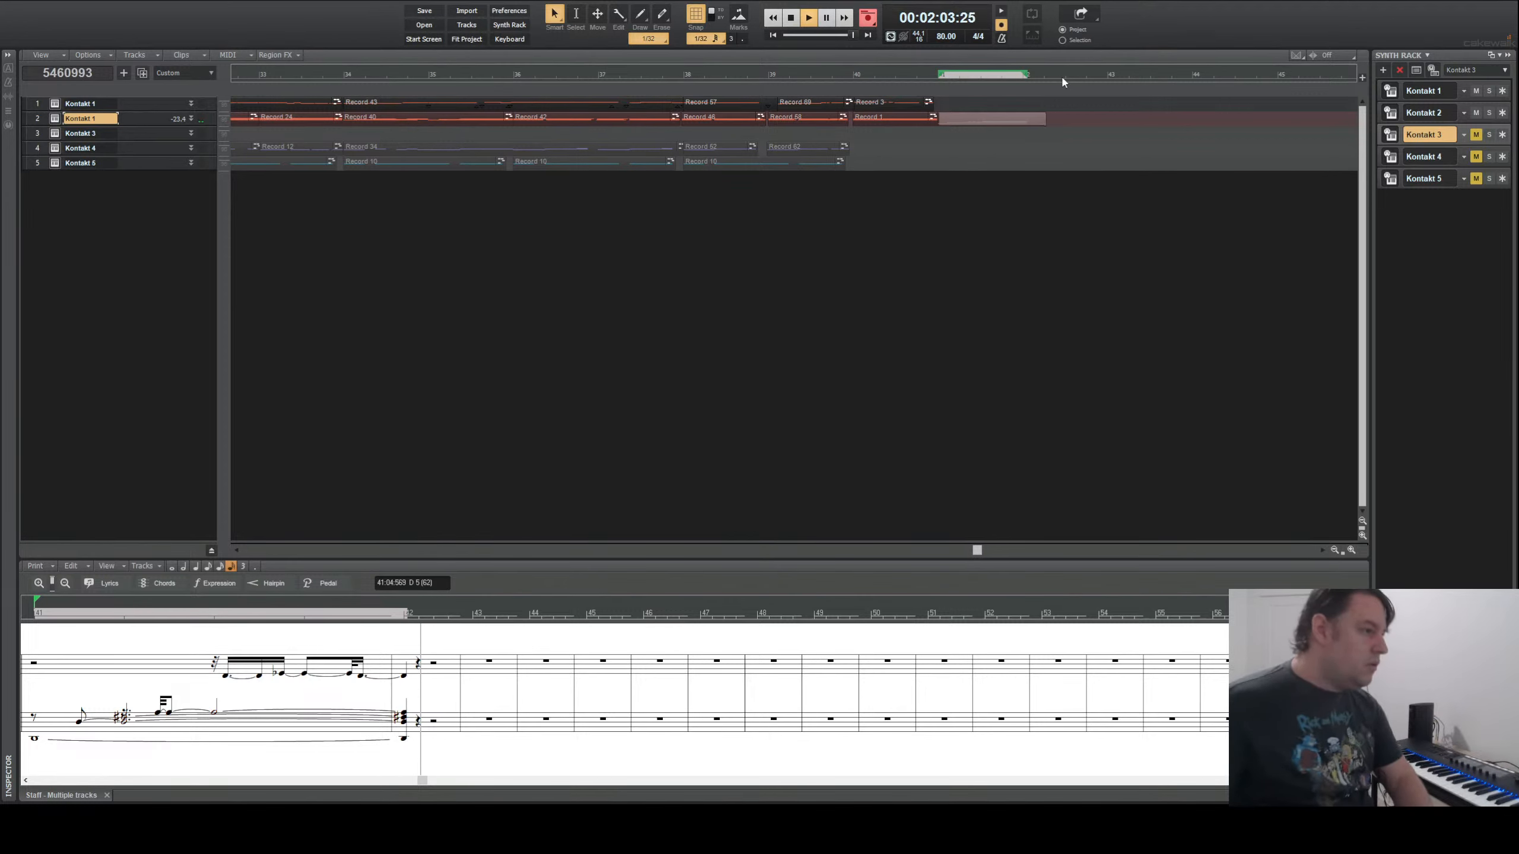
key(space)
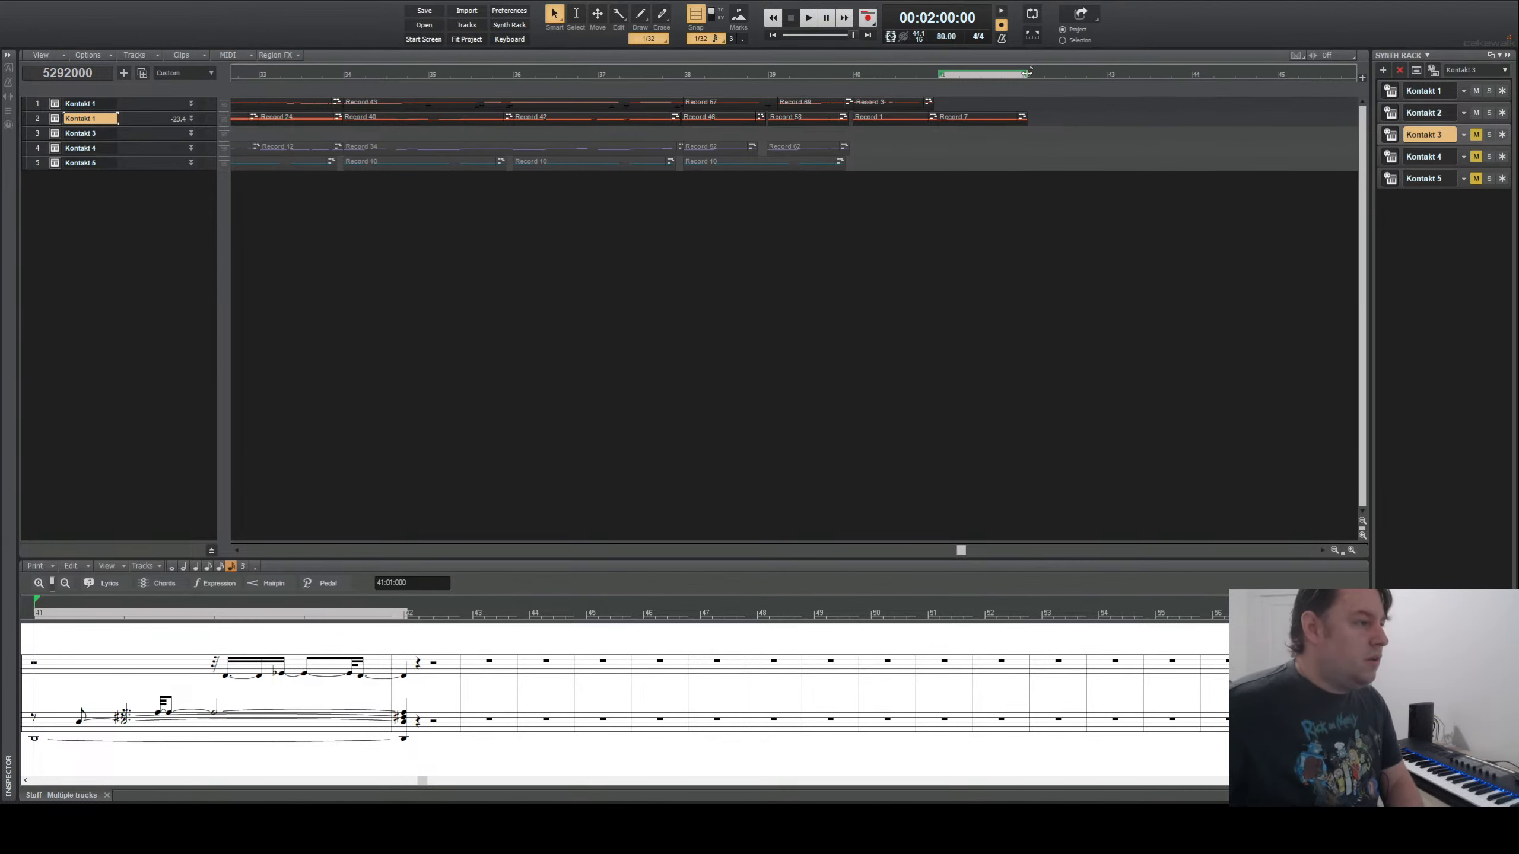
click(978, 116)
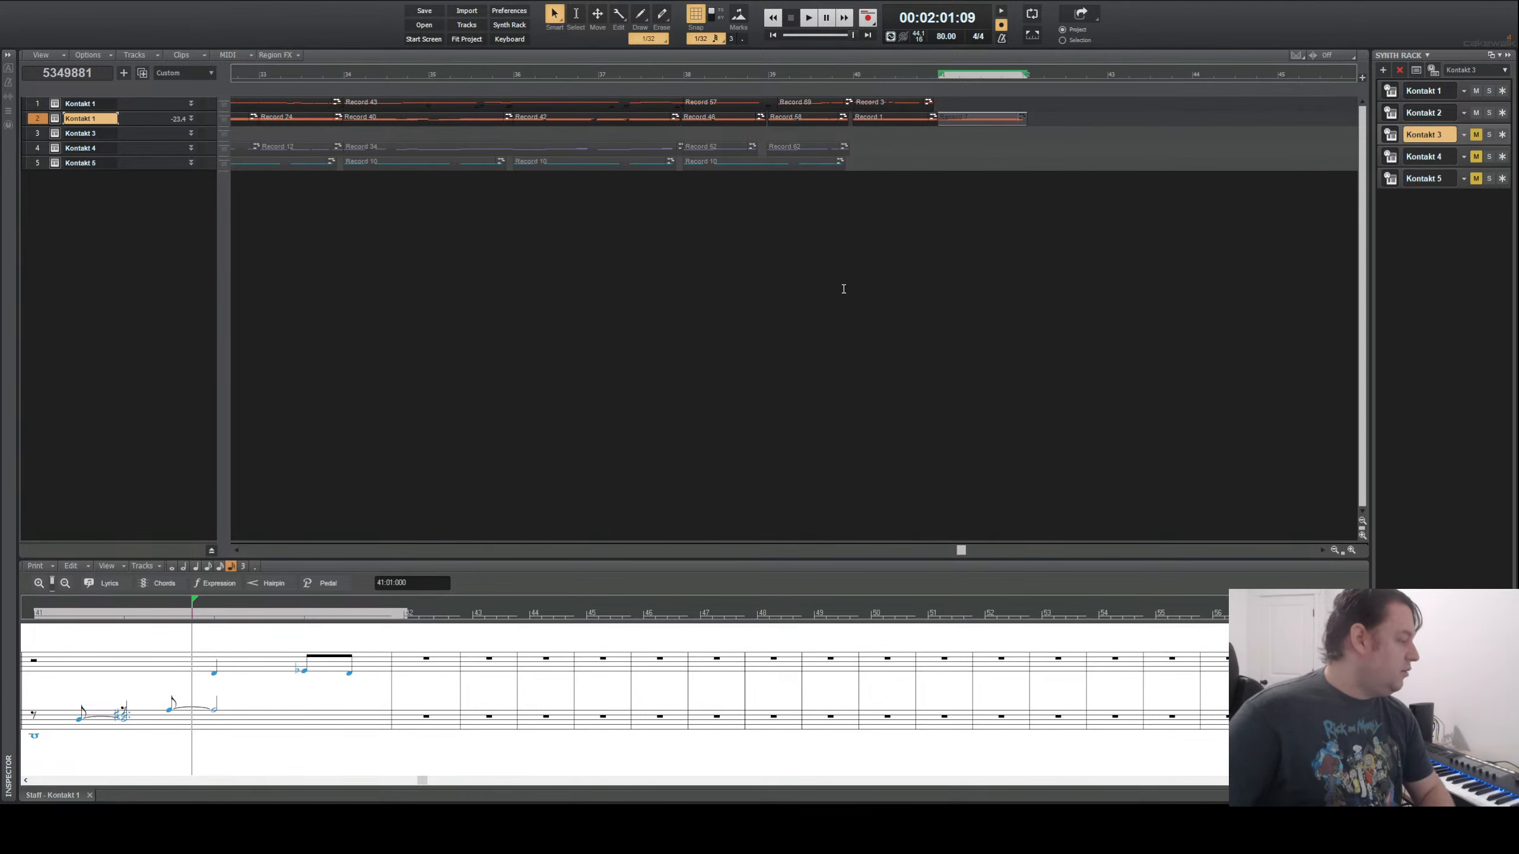
- Audition the new bar 41 clip from 2:01:09 and again from its start, and stop
key(space)
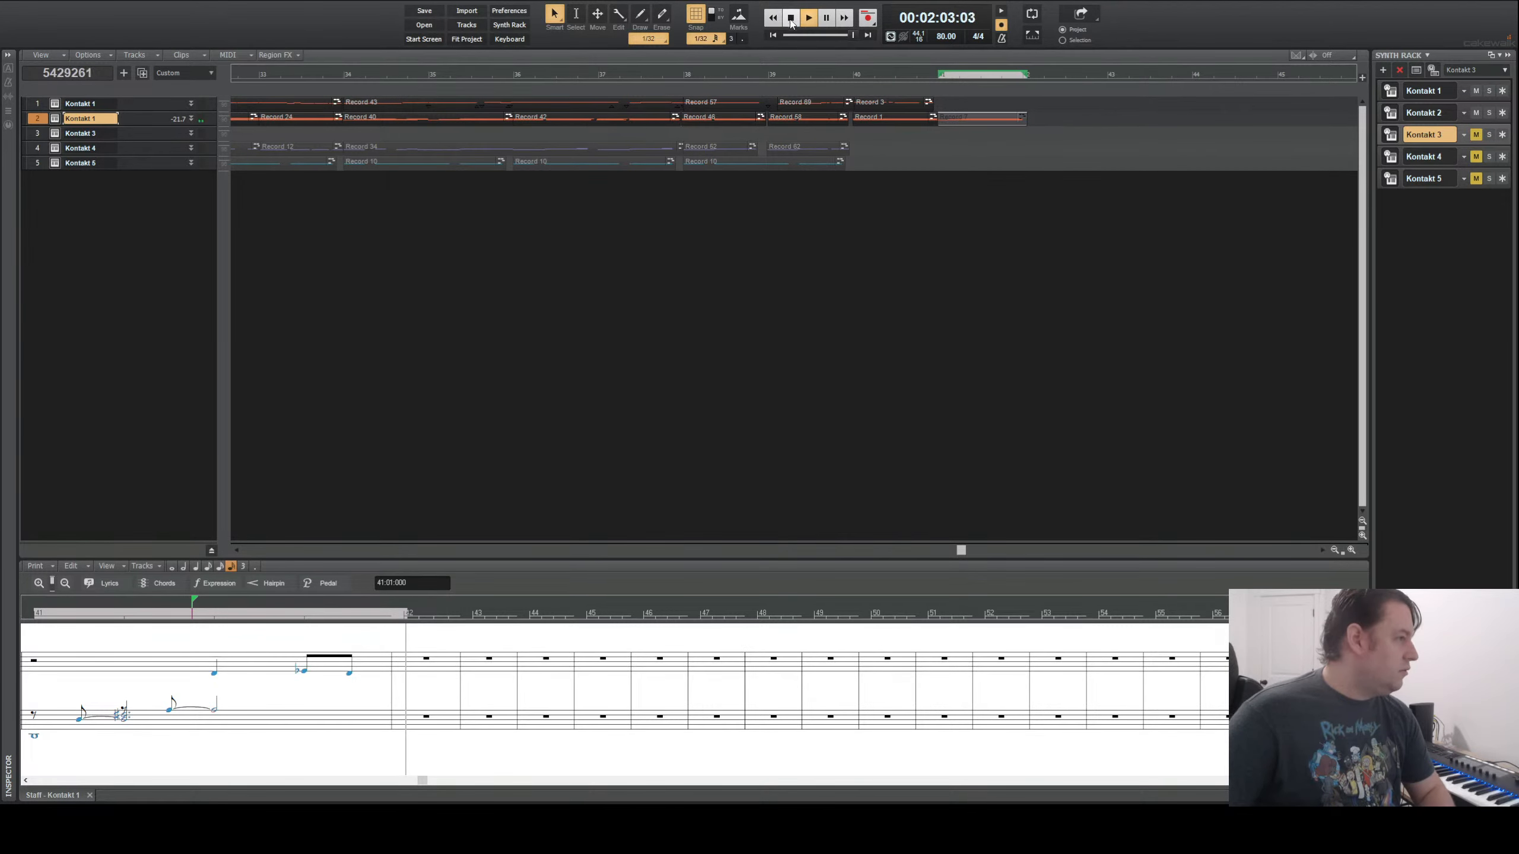
key(space)
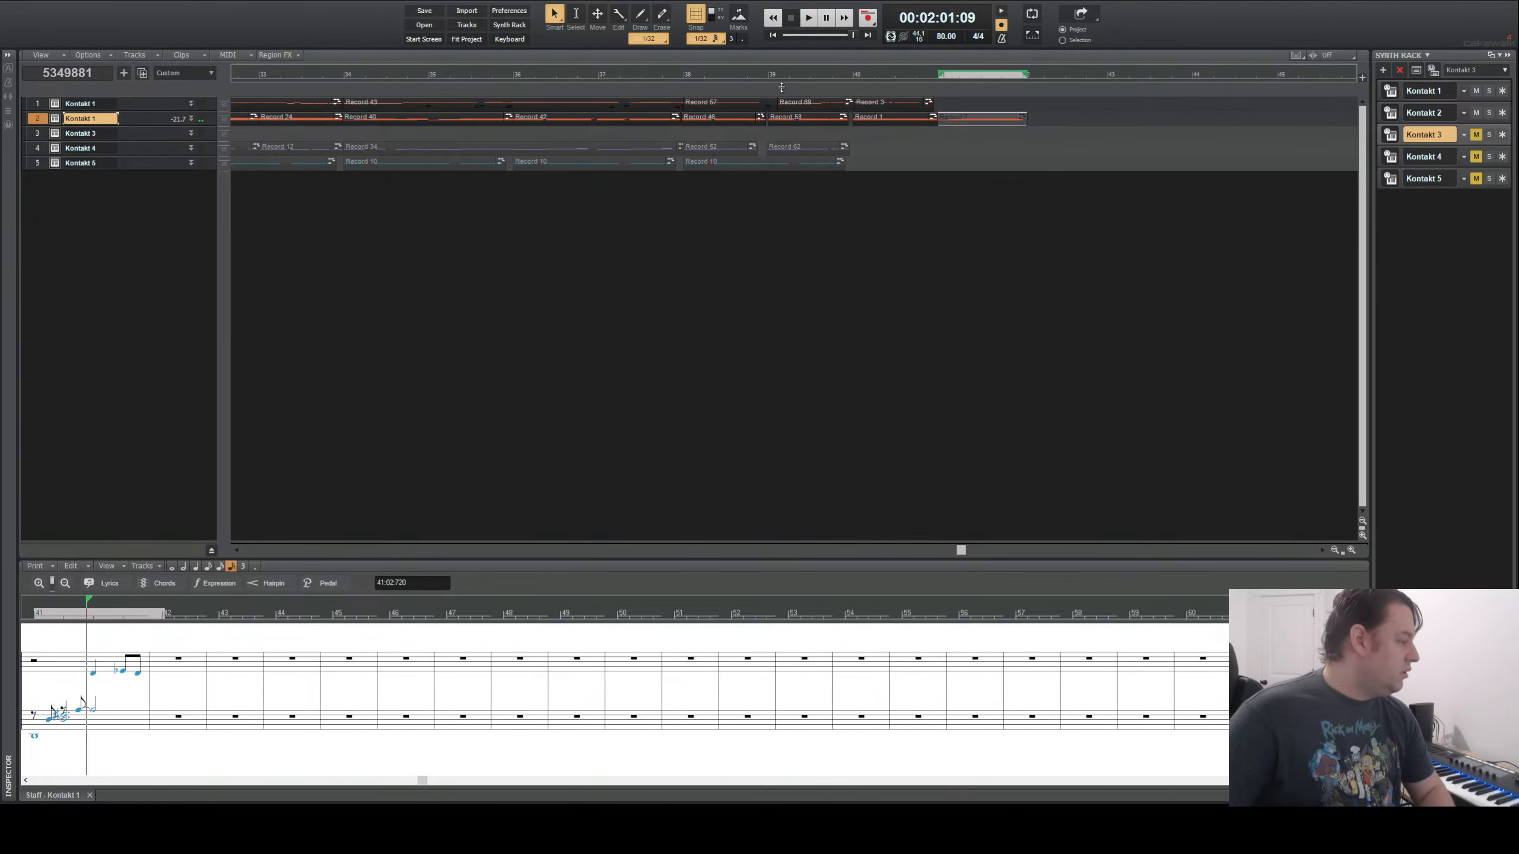
click(941, 73)
click(809, 19)
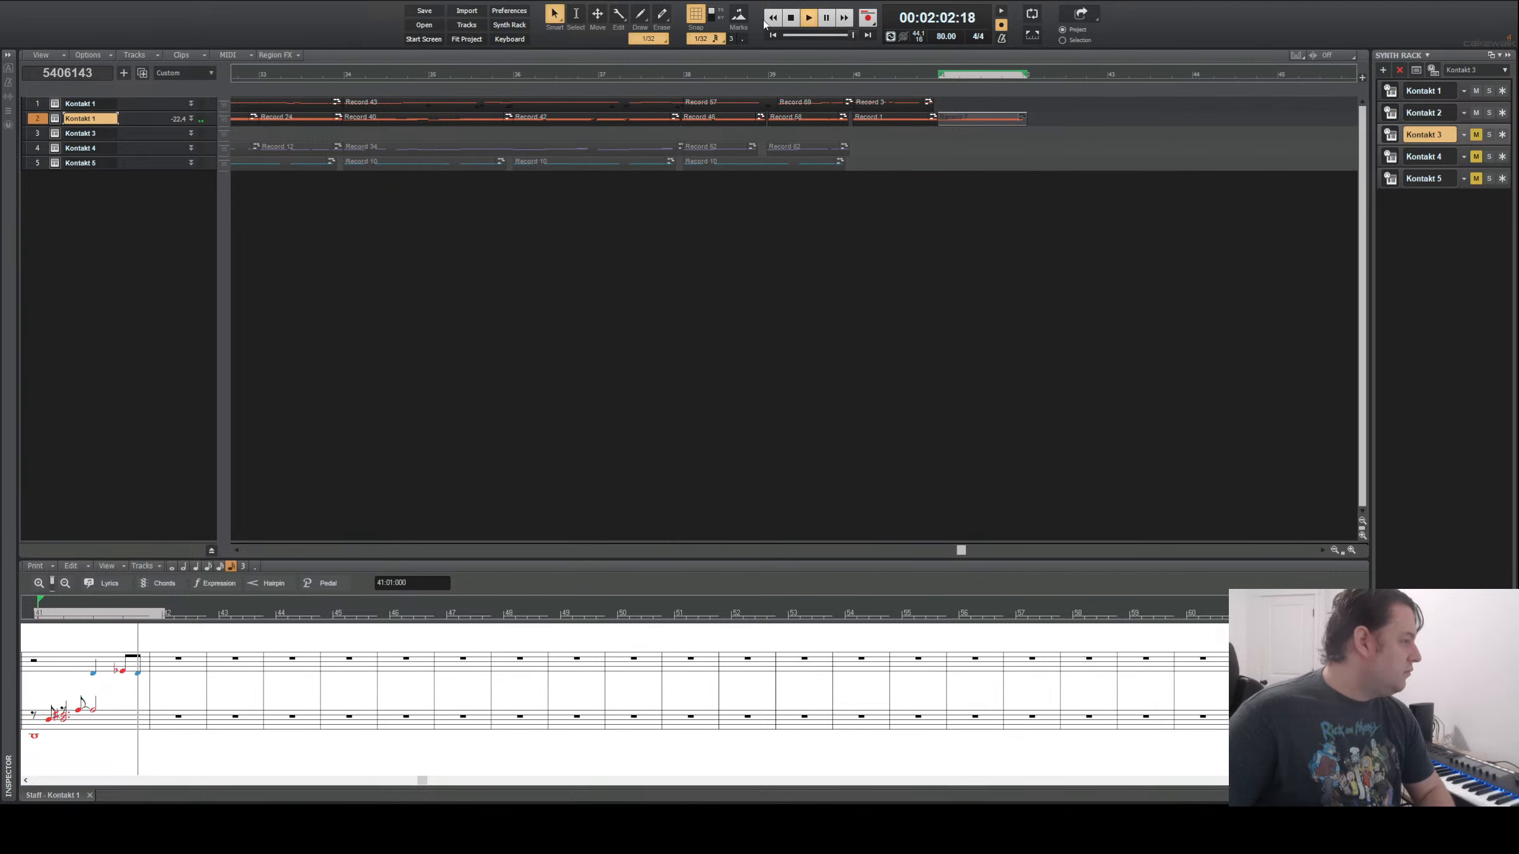
click(785, 20)
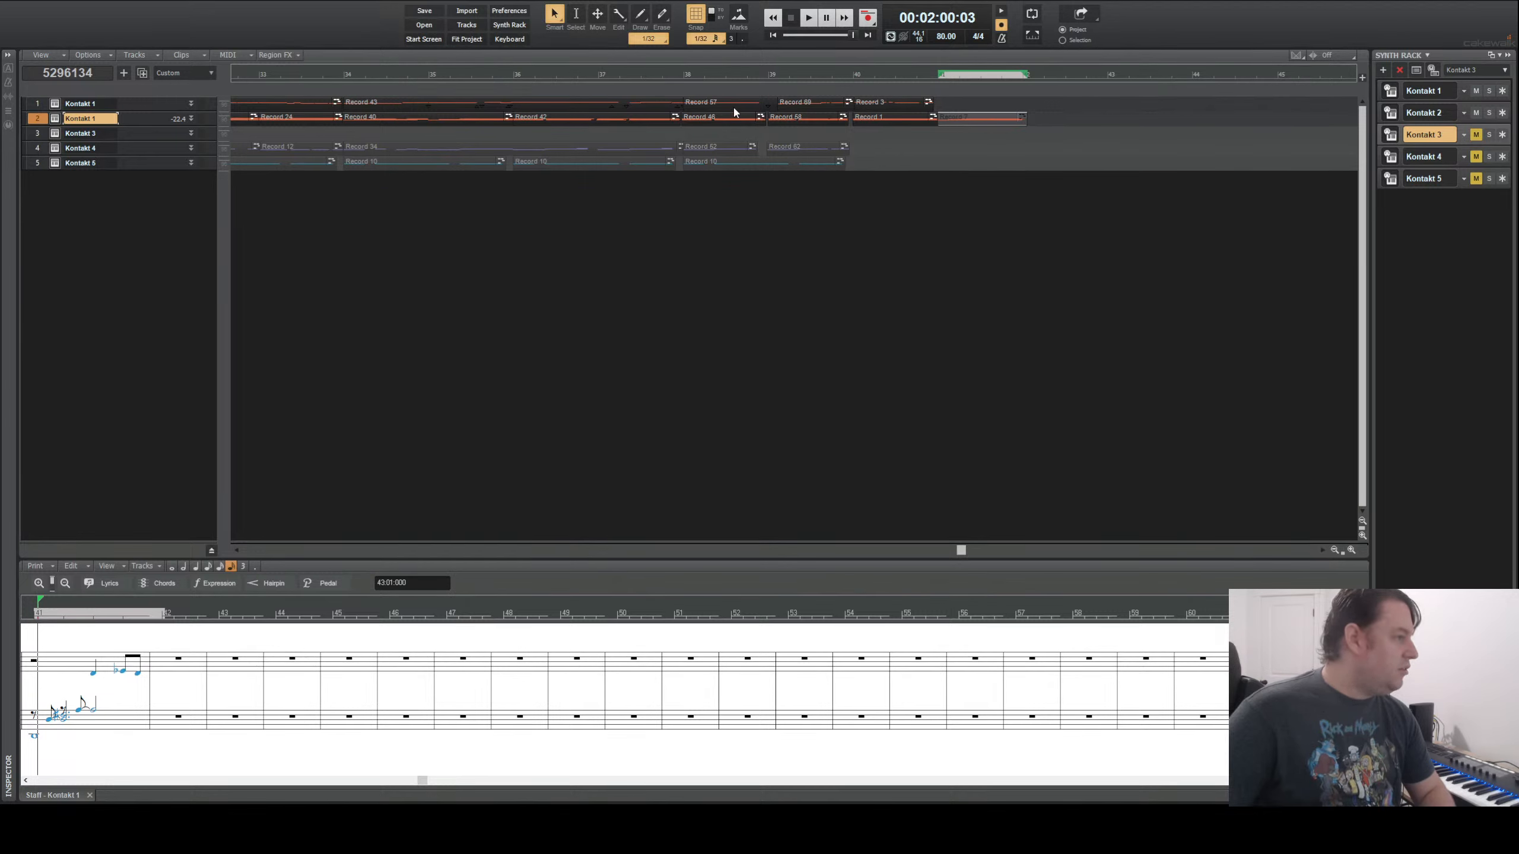
- Set the snap resolution to 1/8, play the bar 41 clip, and stop
click(657, 43)
click(677, 184)
click(731, 40)
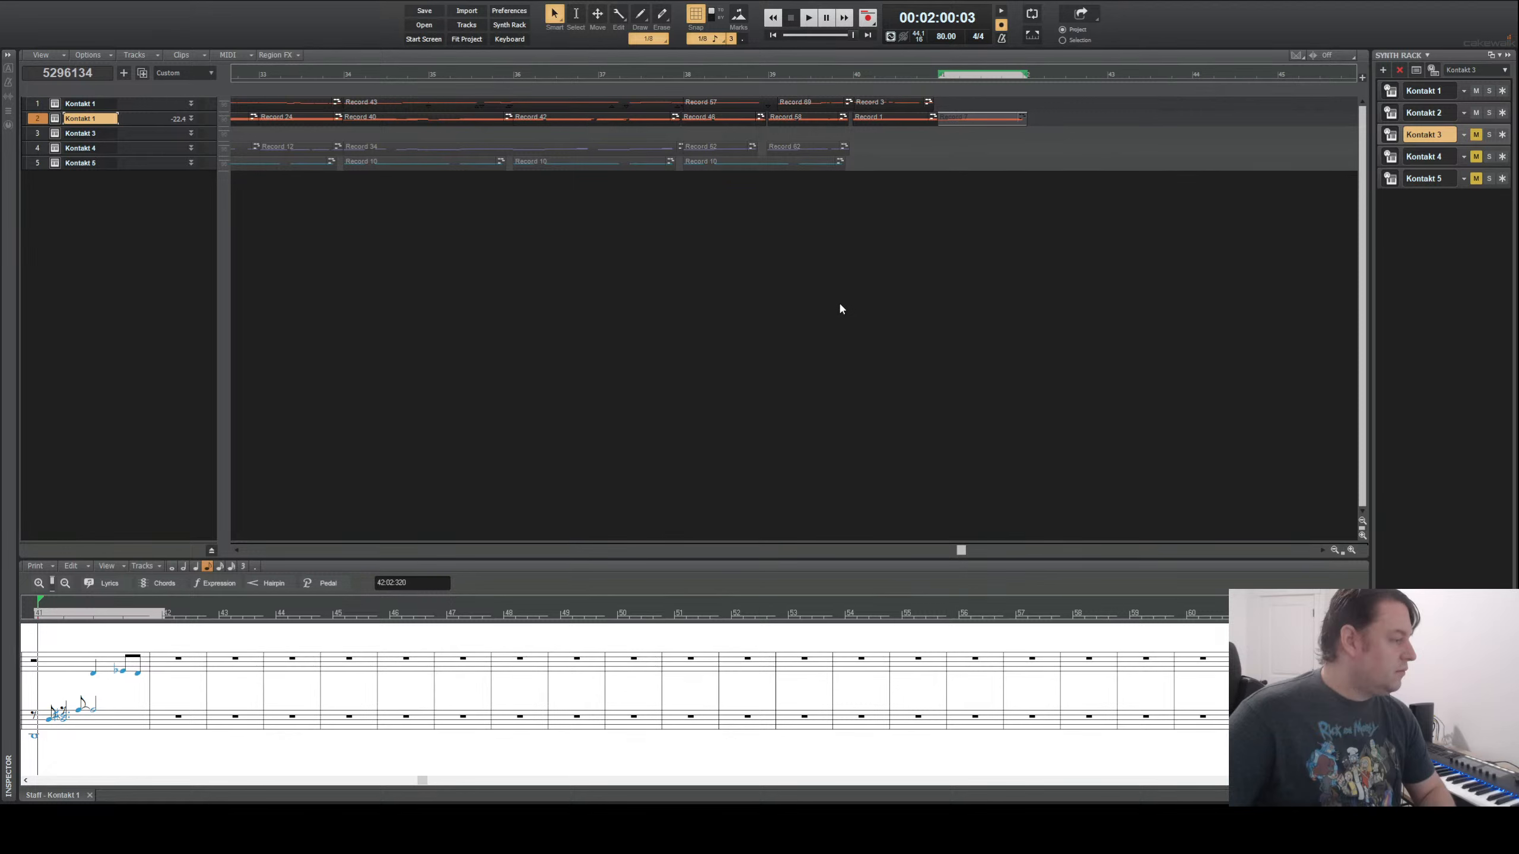
key(space)
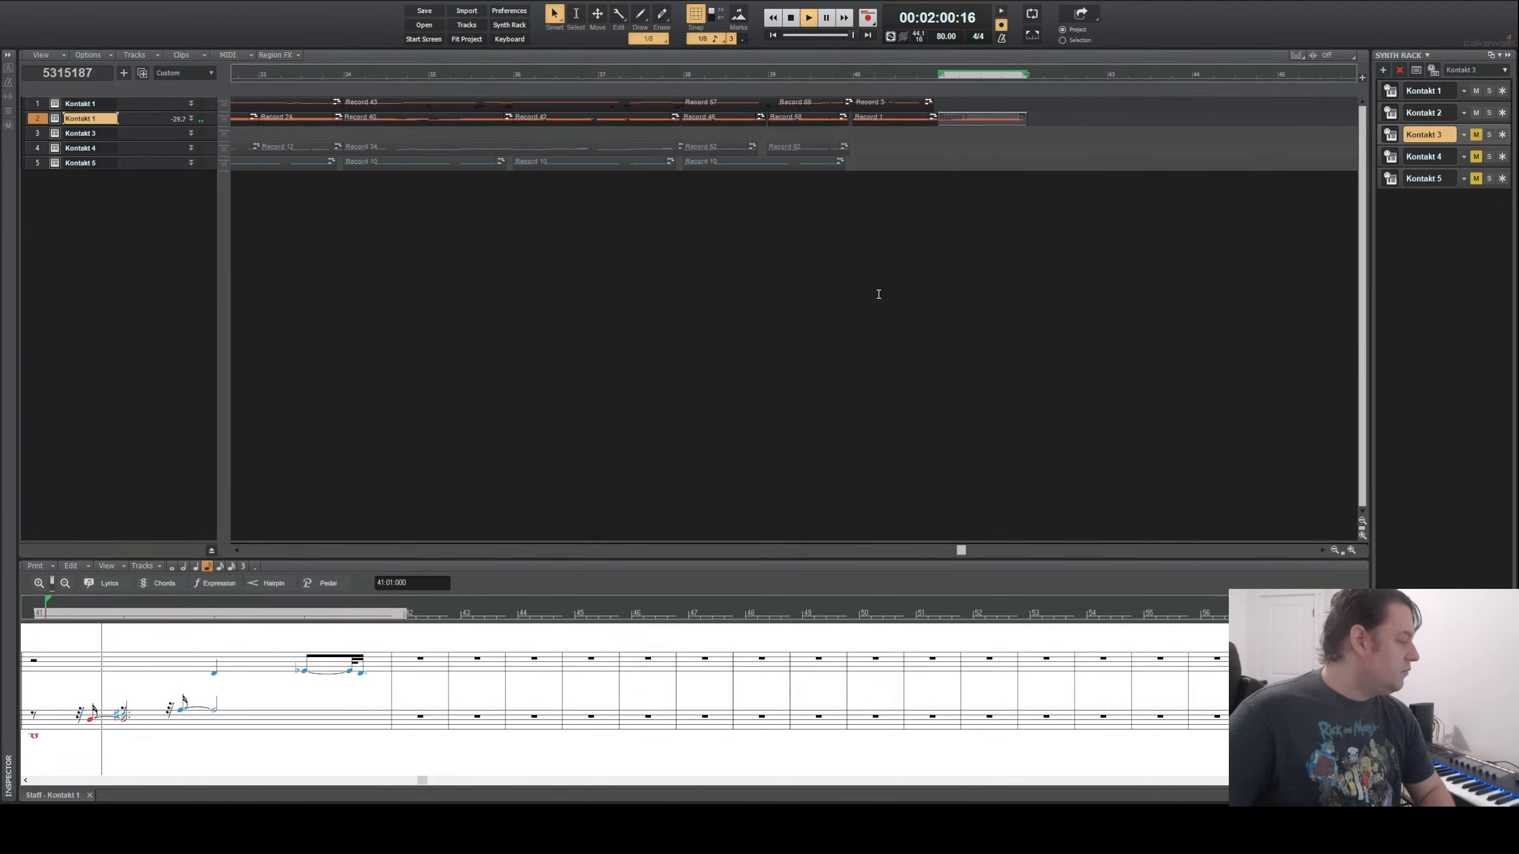
key(space)
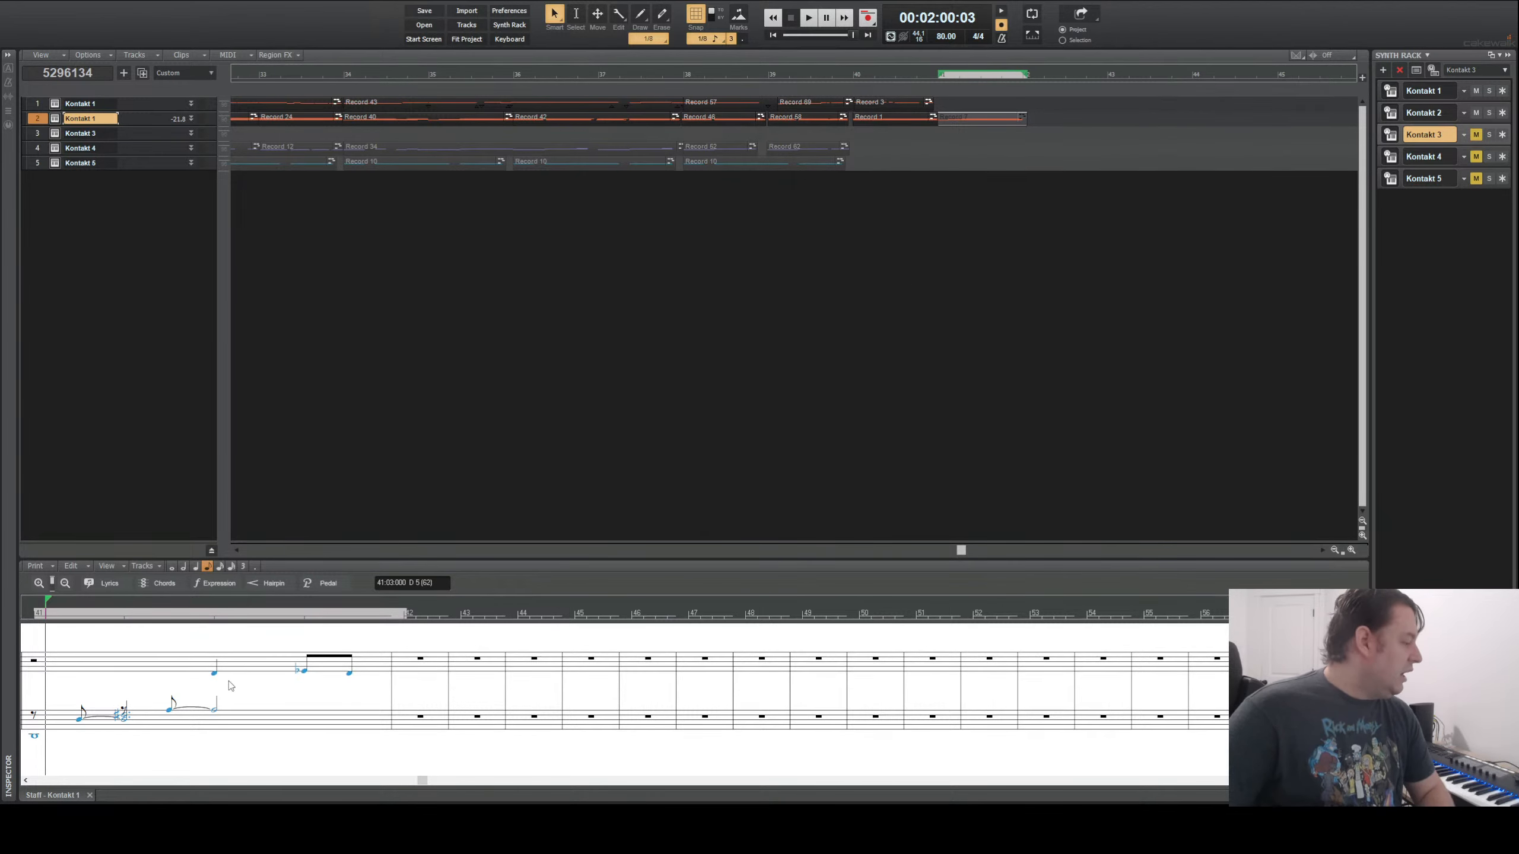
- Turn on triplet note values and try to reposition the treble notes in beats 3 and 4 of bar 41
click(242, 566)
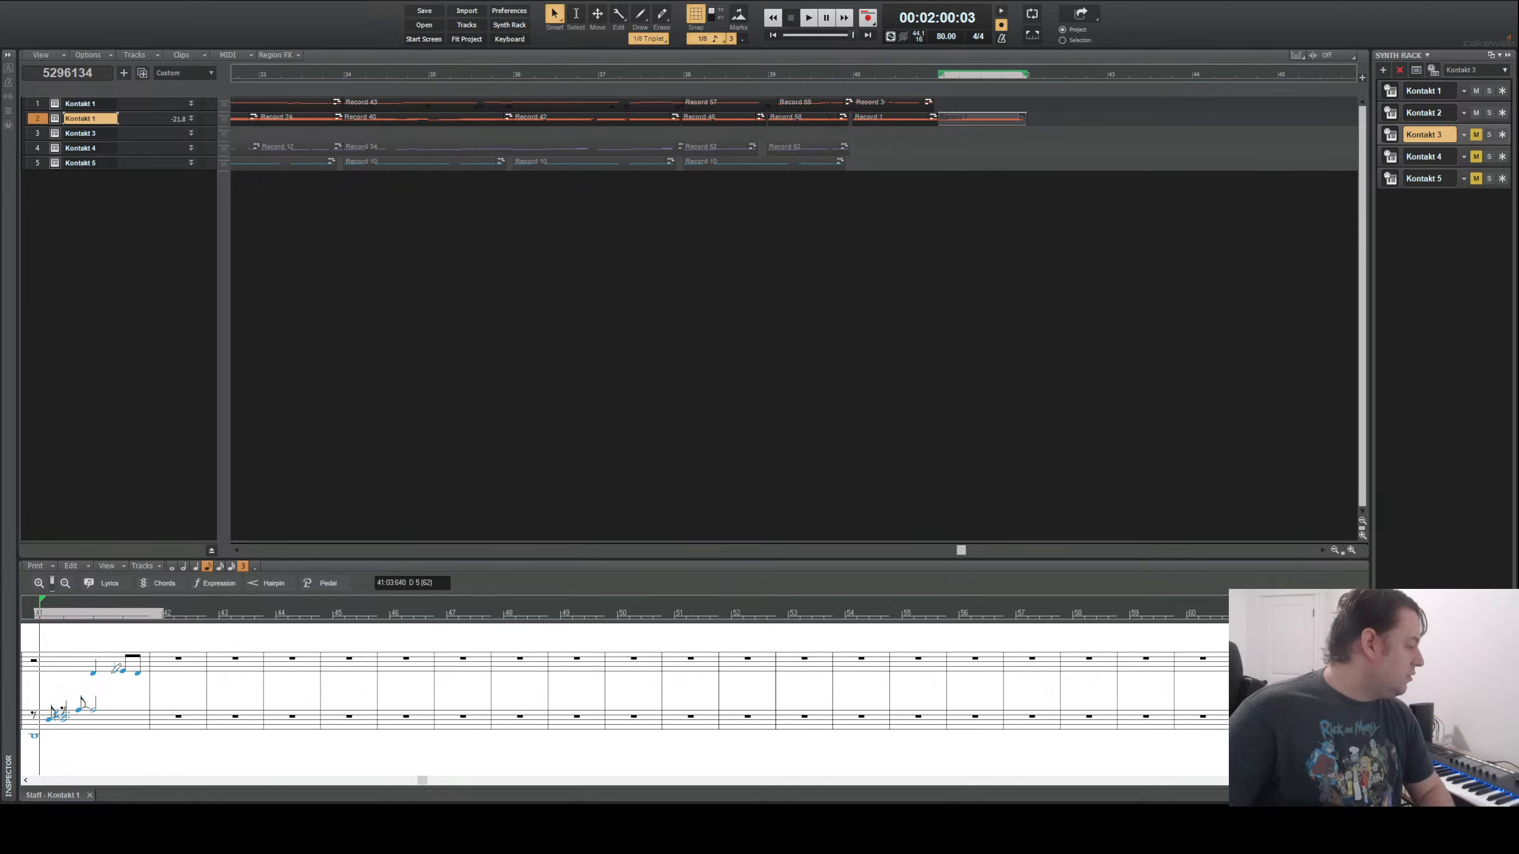
drag(95, 674, 112, 675)
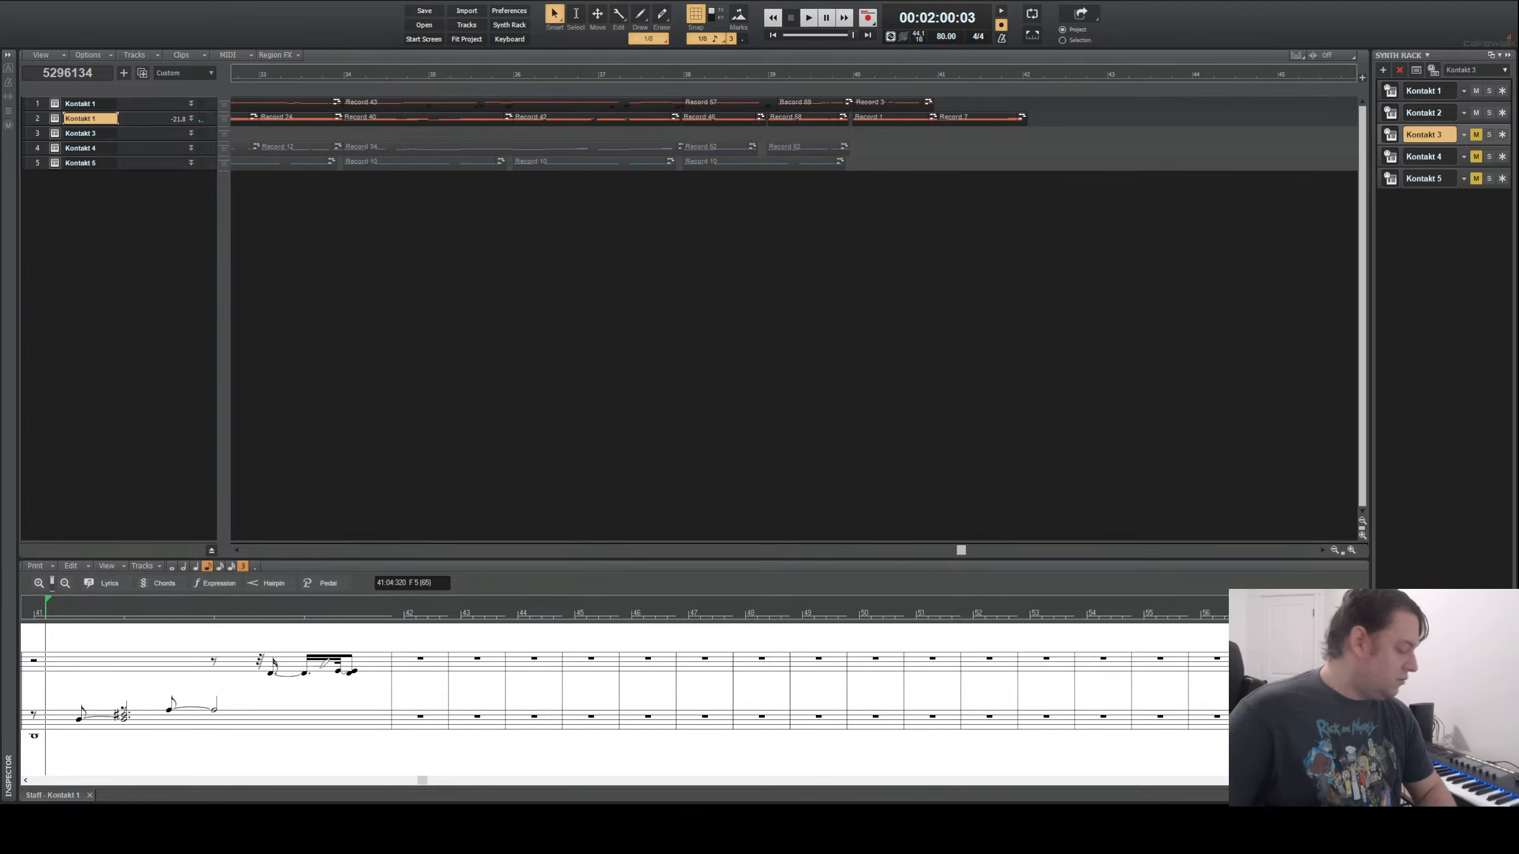
click(245, 673)
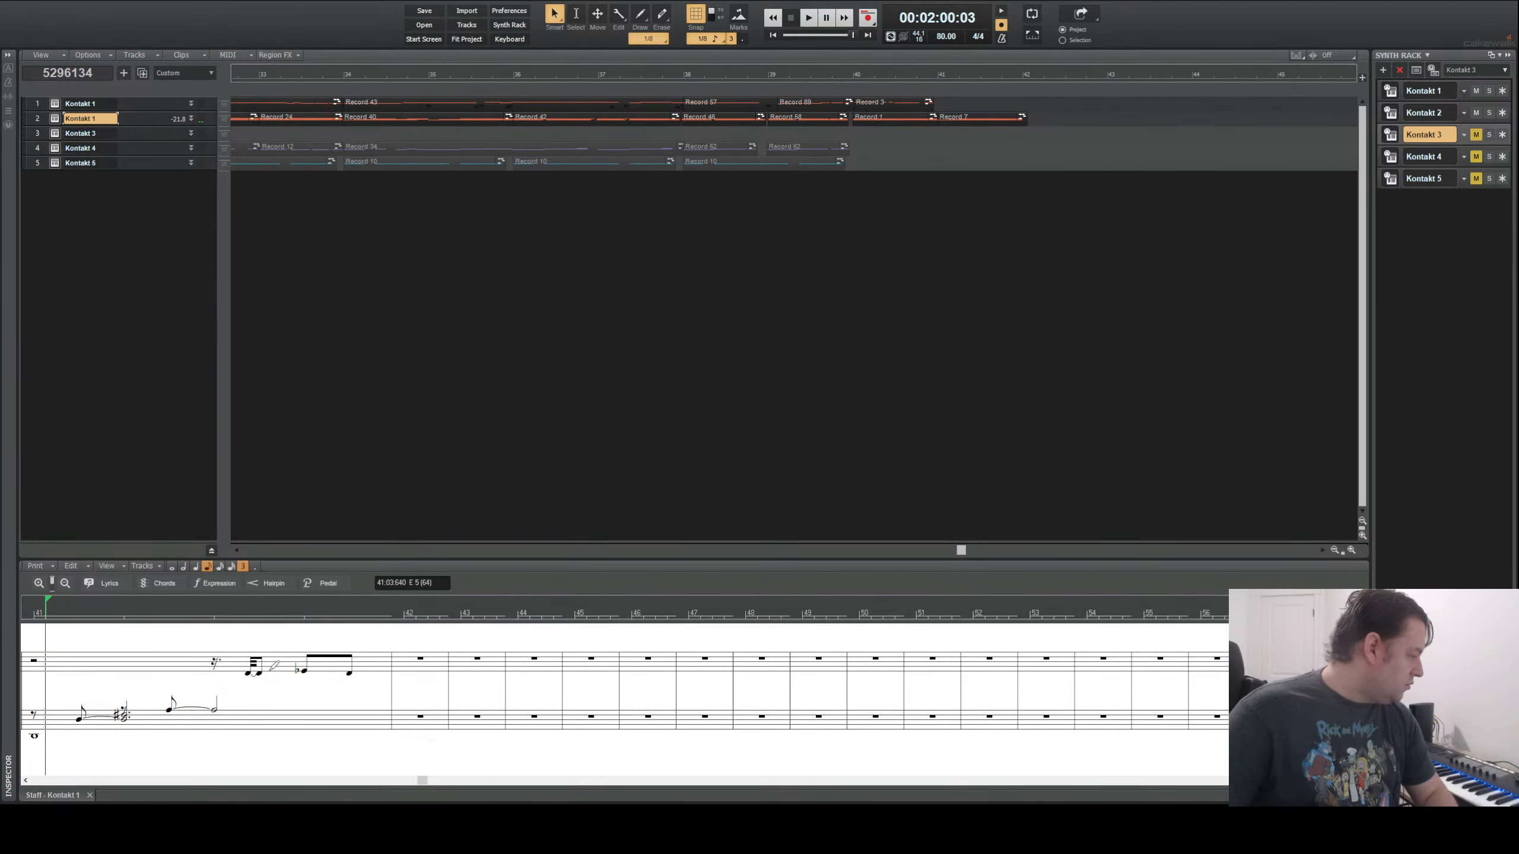
drag(305, 672, 304, 670)
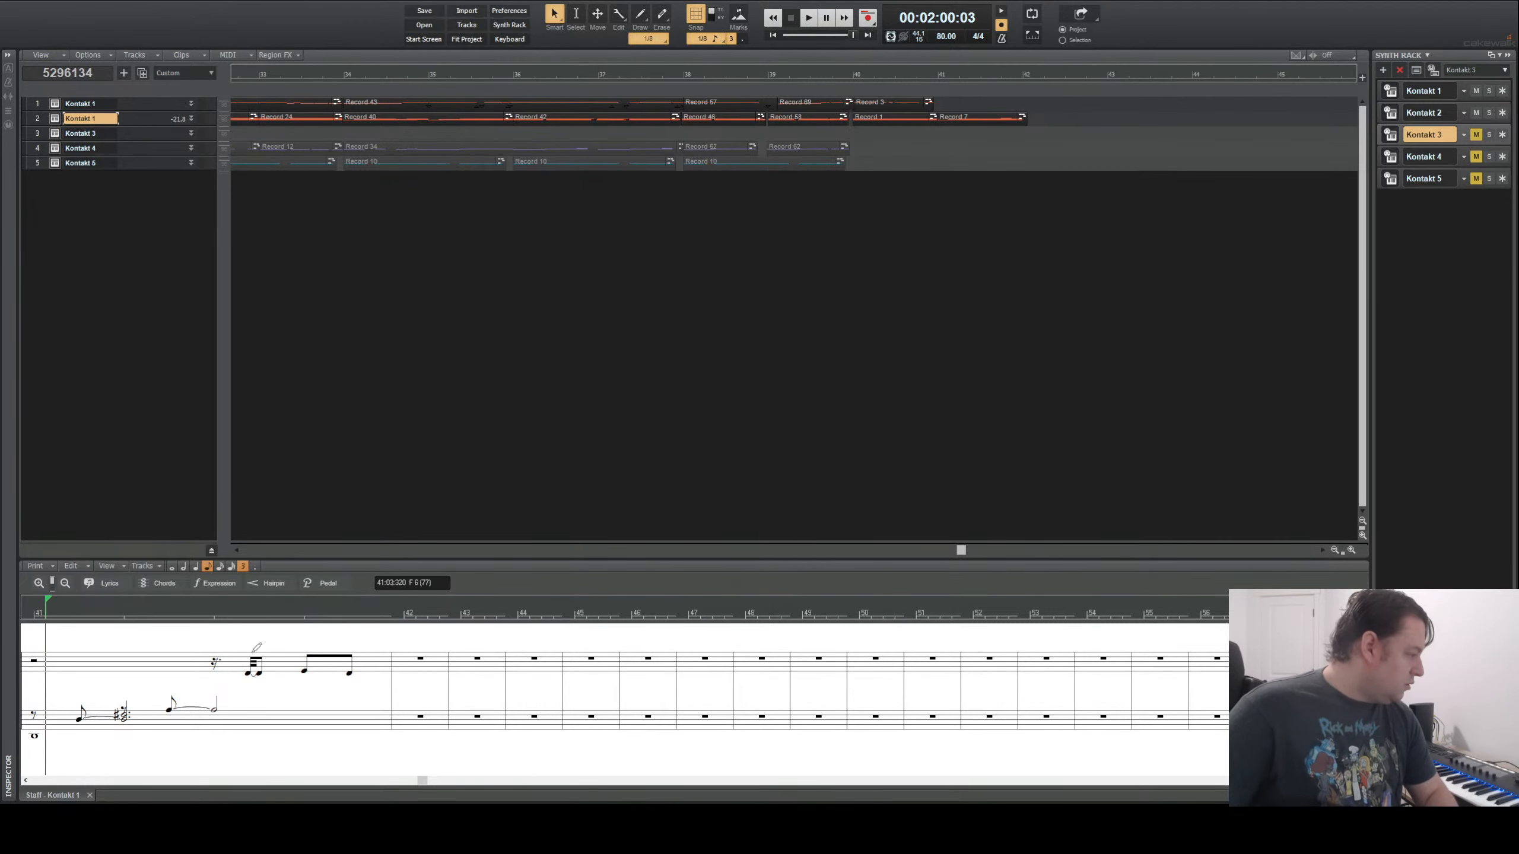
- Erase all treble-staff notes from bar 41, leaving its bass-staff notes in place
click(661, 14)
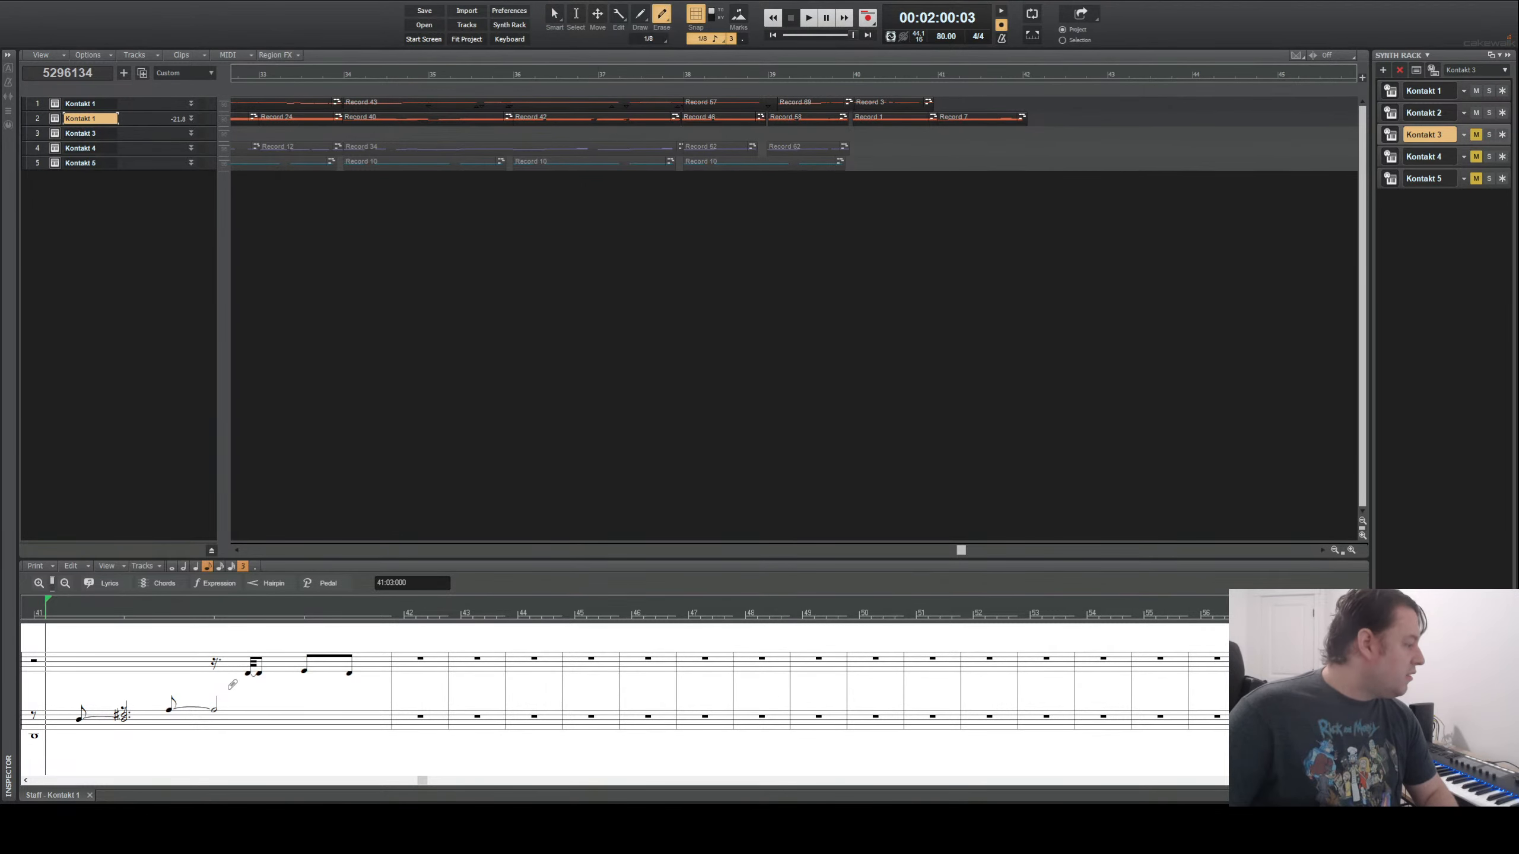
drag(259, 670, 246, 670)
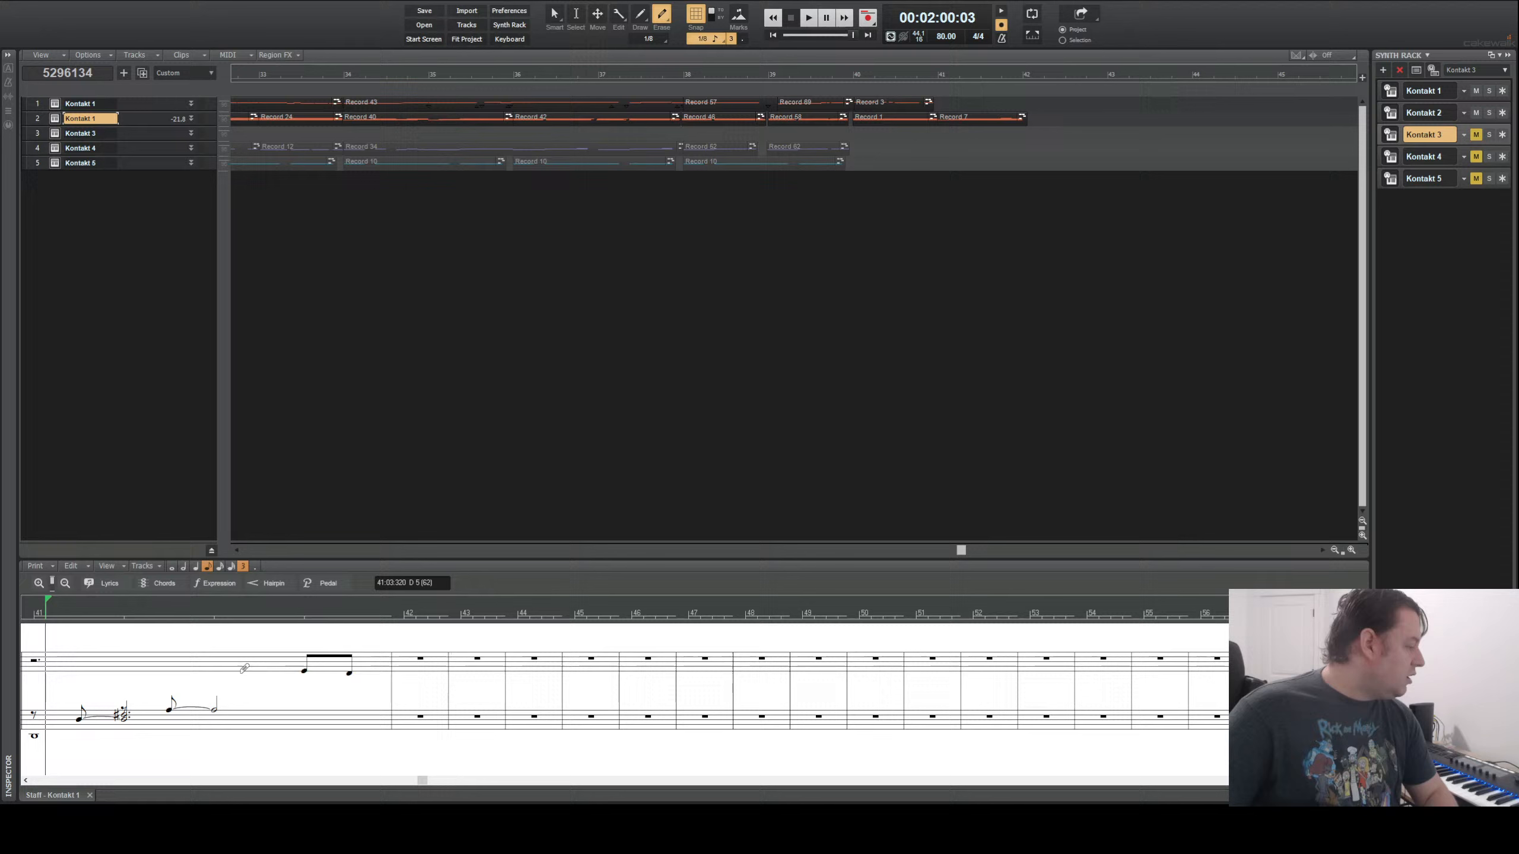
click(305, 670)
click(353, 666)
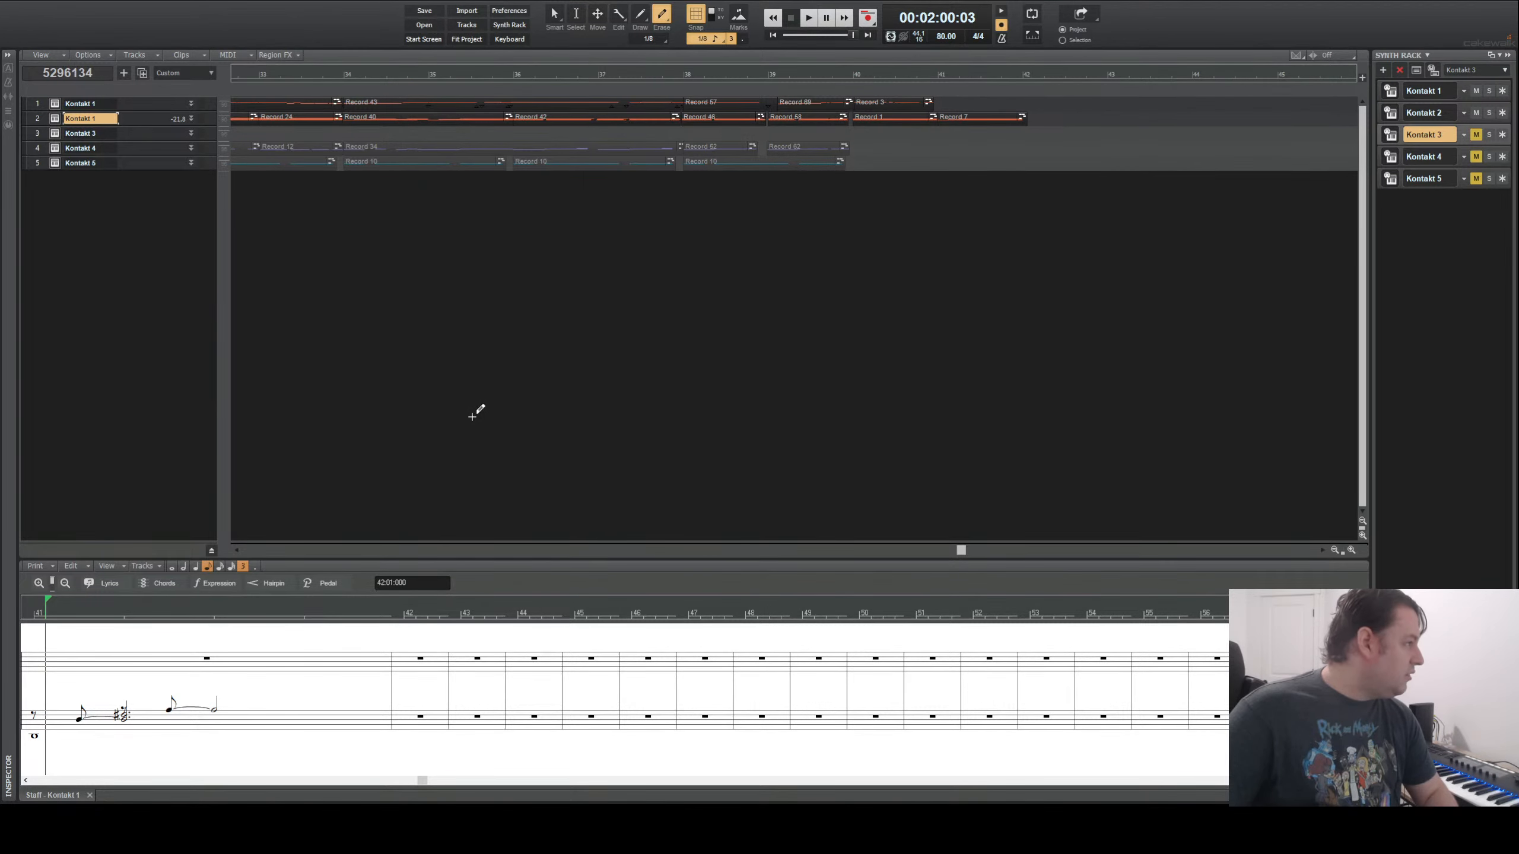
- Draw a D5, E5, D5 eighth-note triplet on beat 4 of bar 41's treble staff and flatten its middle note
click(639, 15)
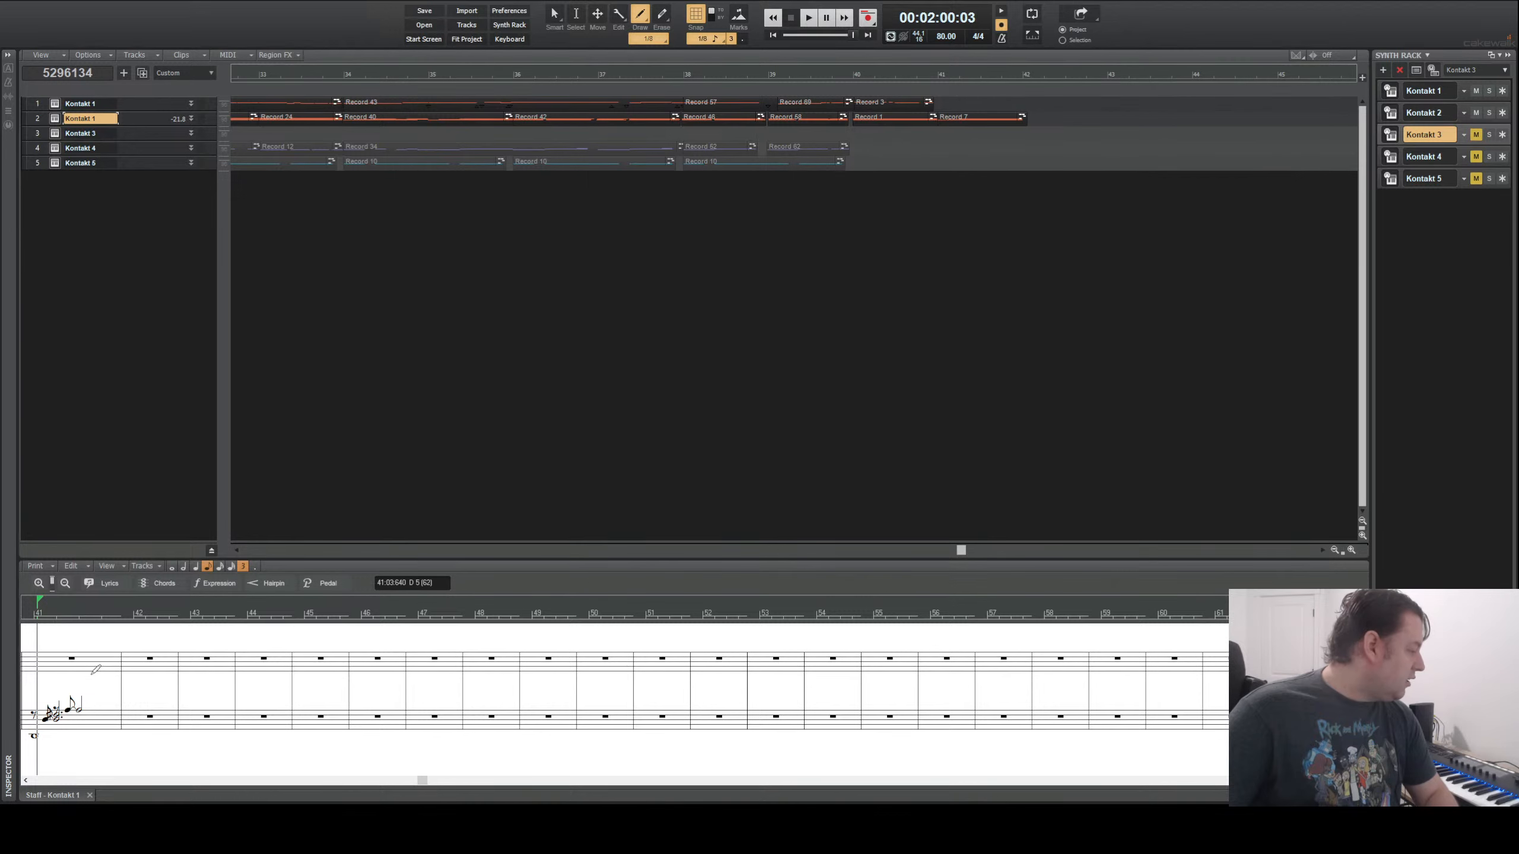
click(270, 673)
click(302, 675)
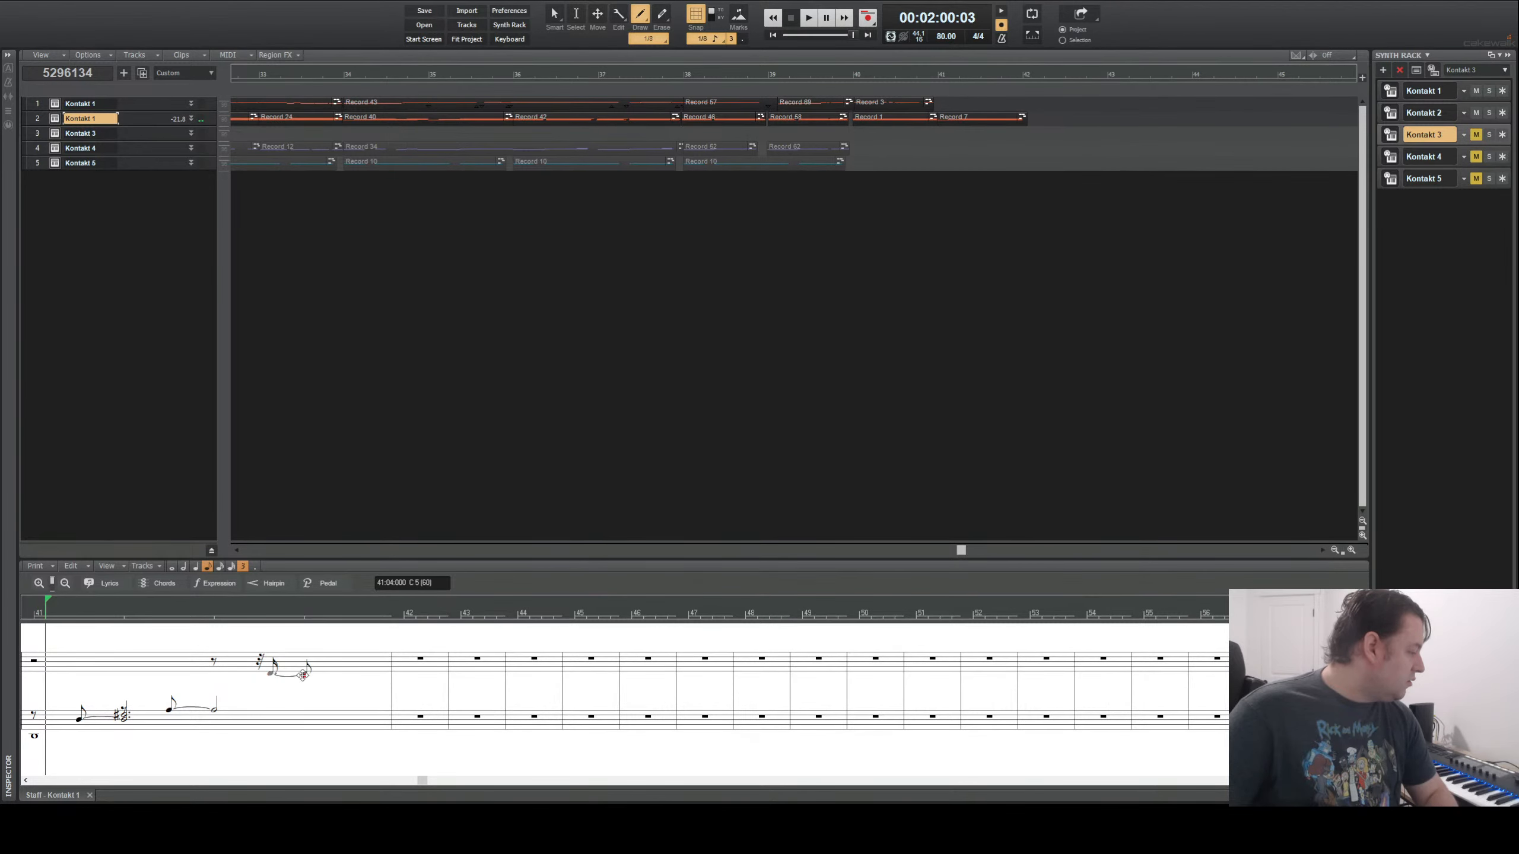
drag(304, 673, 338, 671)
click(337, 668)
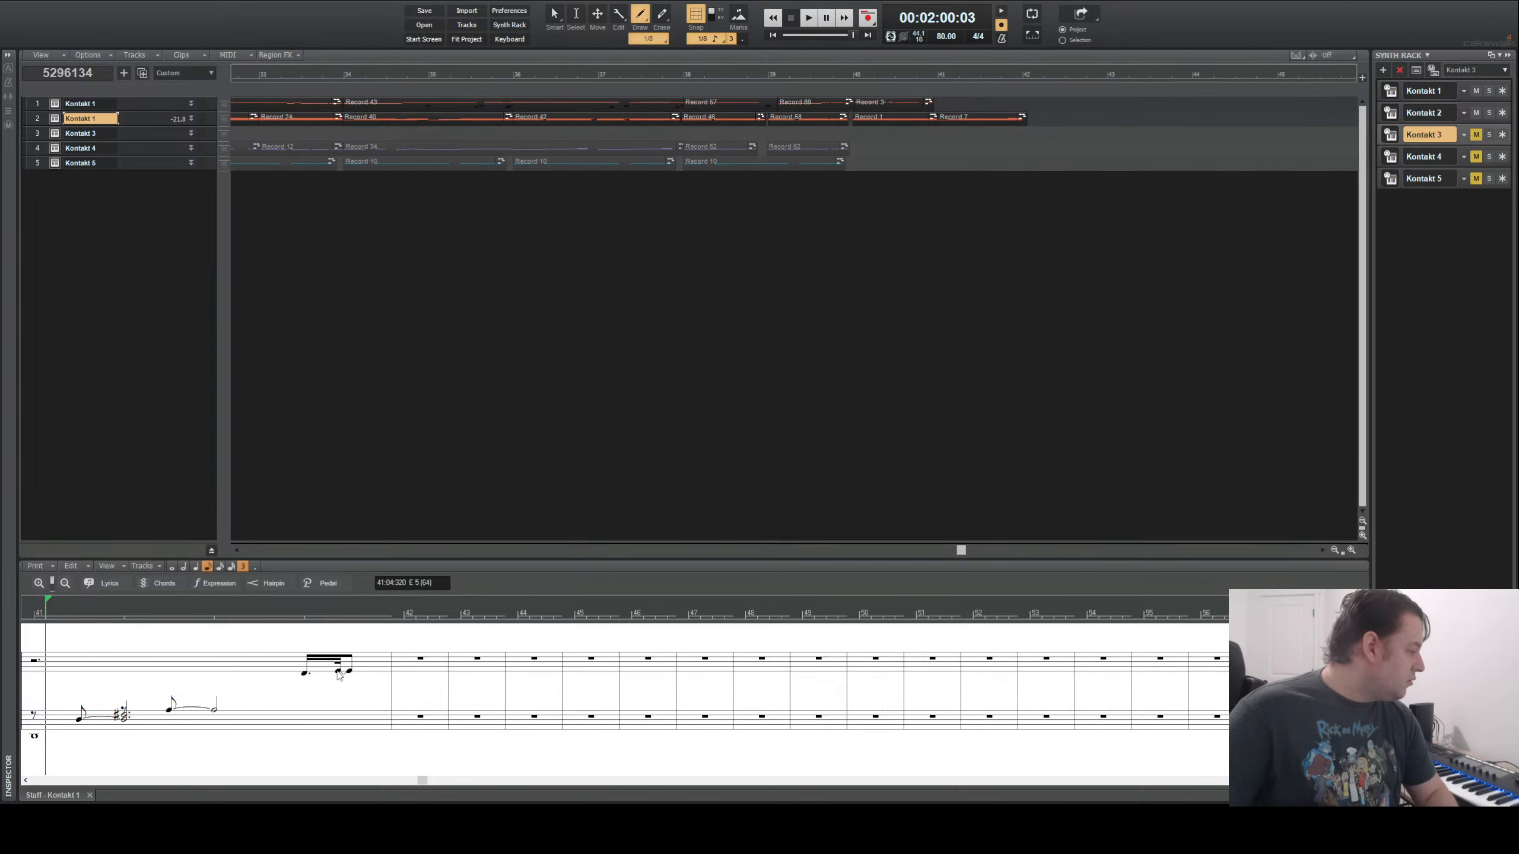
click(339, 671)
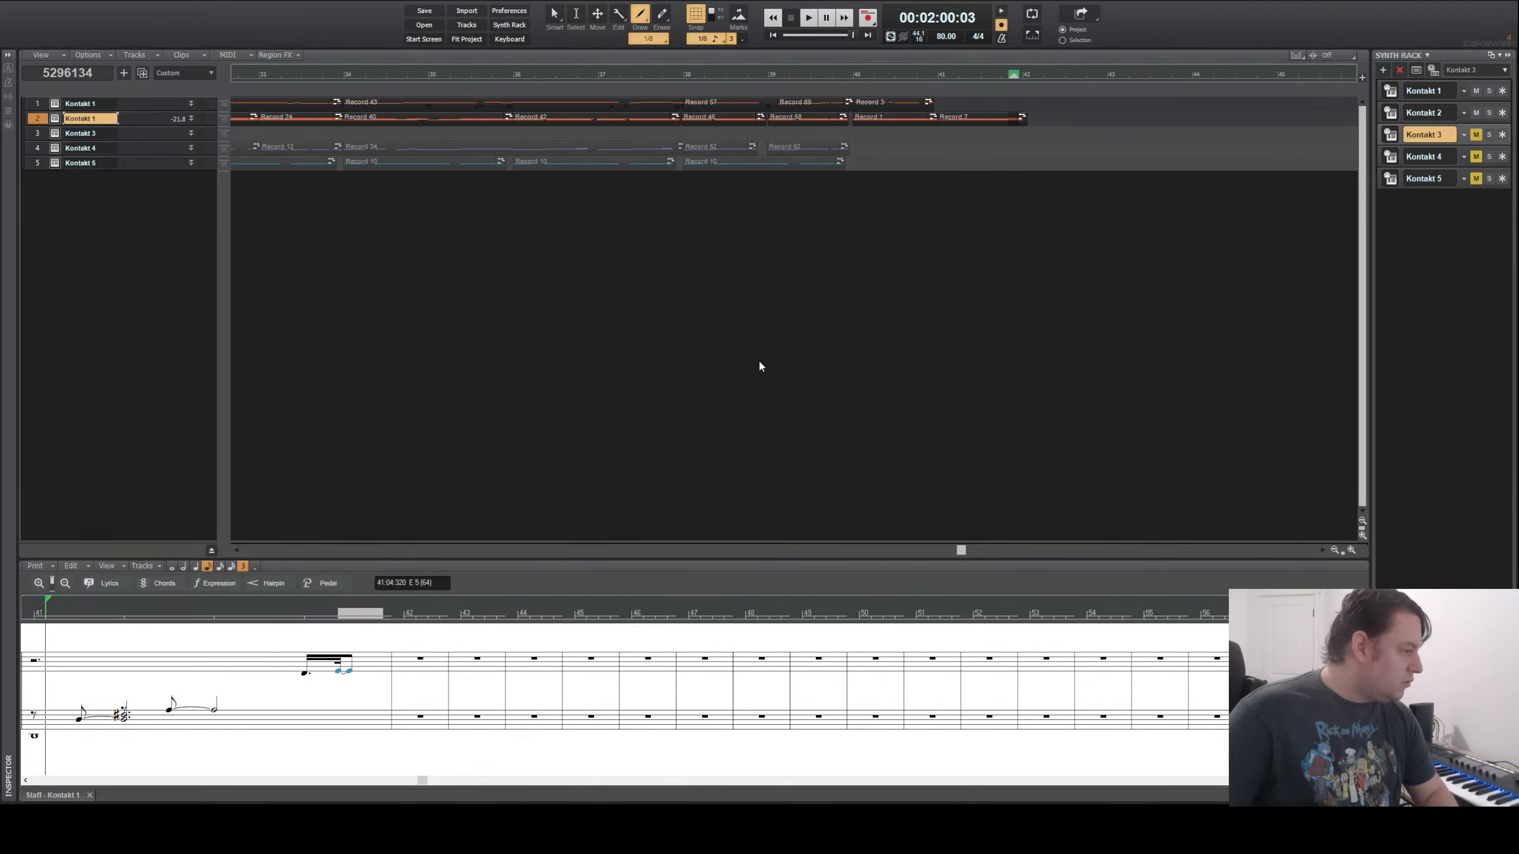
key(Down)
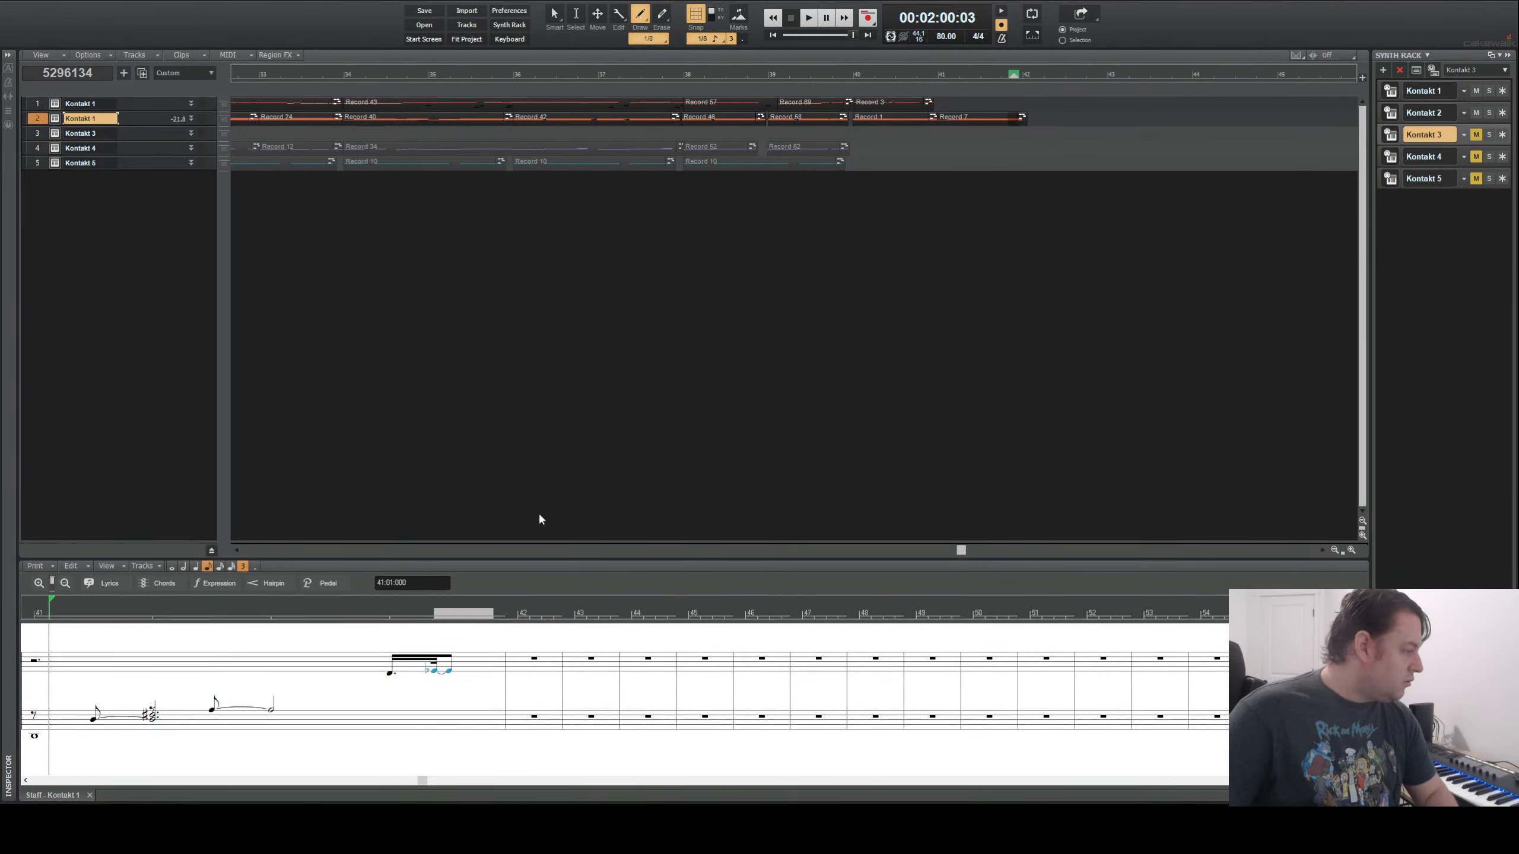
click(486, 667)
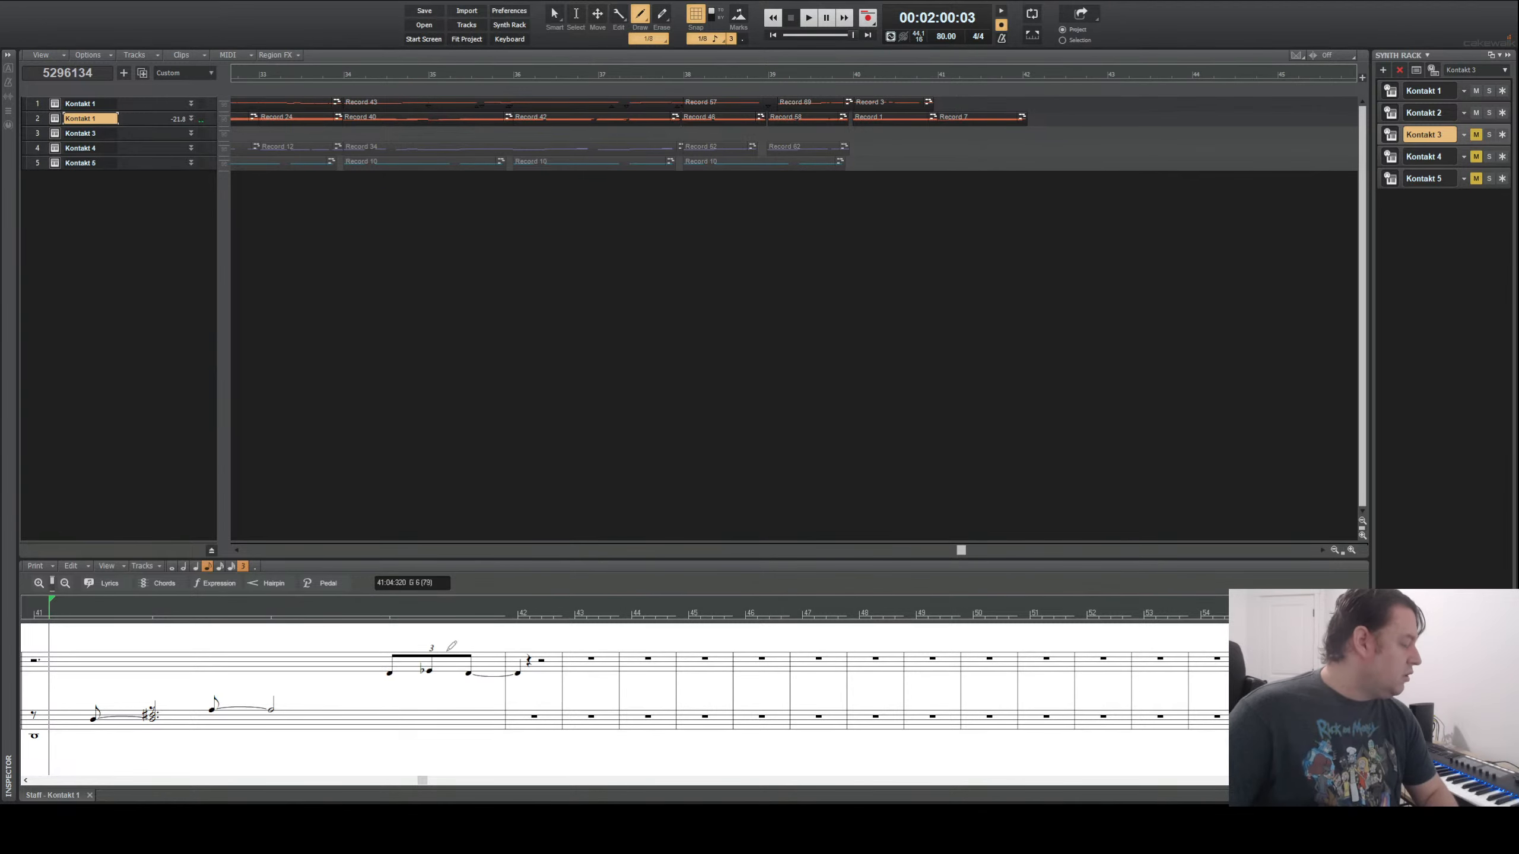
- Remove the drawn triplet from bar 41's treble staff
click(389, 672)
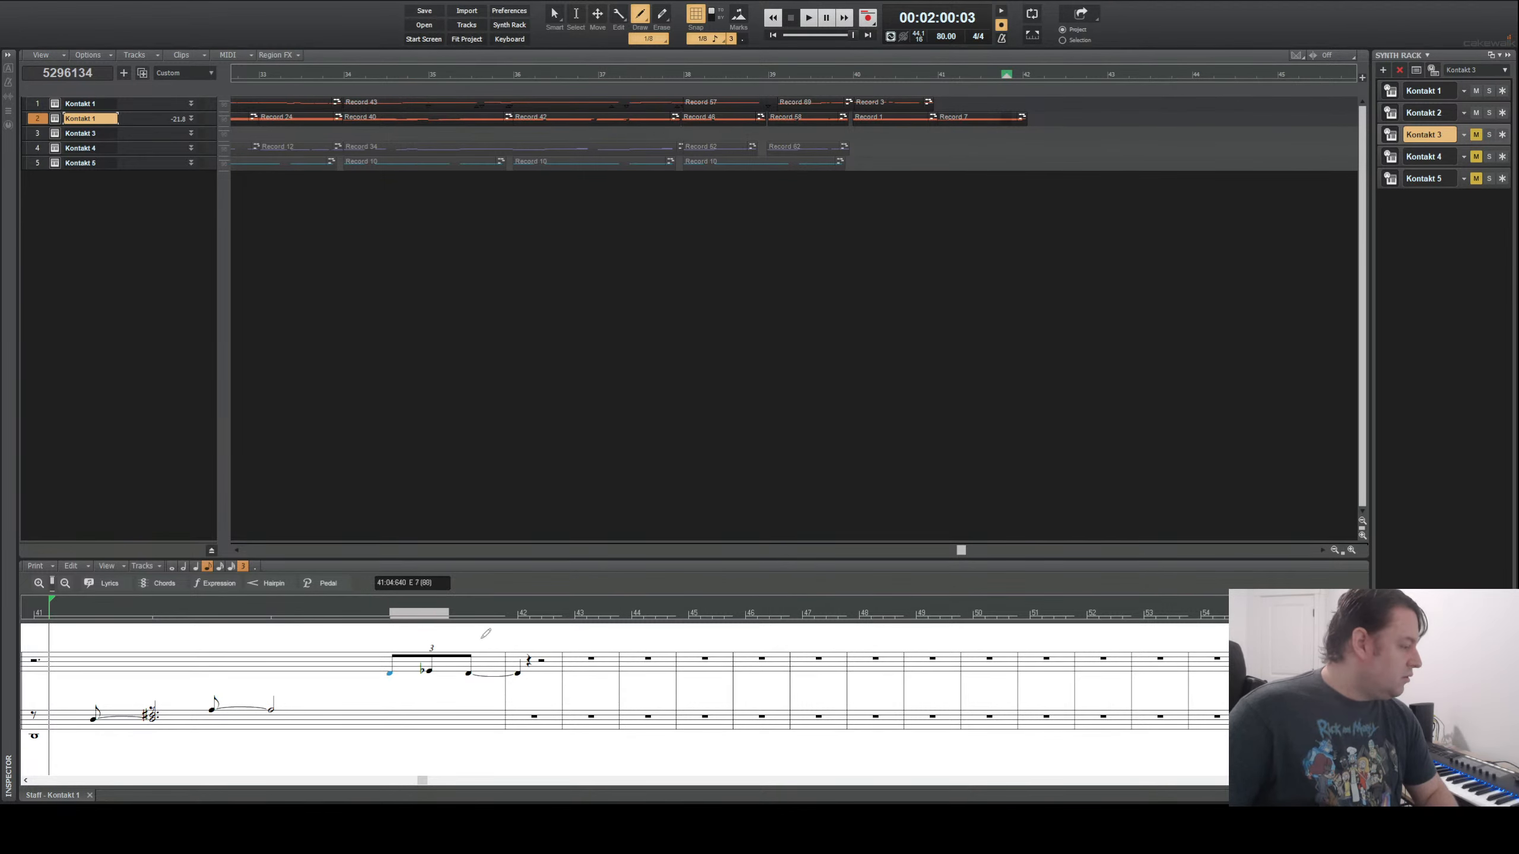
click(468, 674)
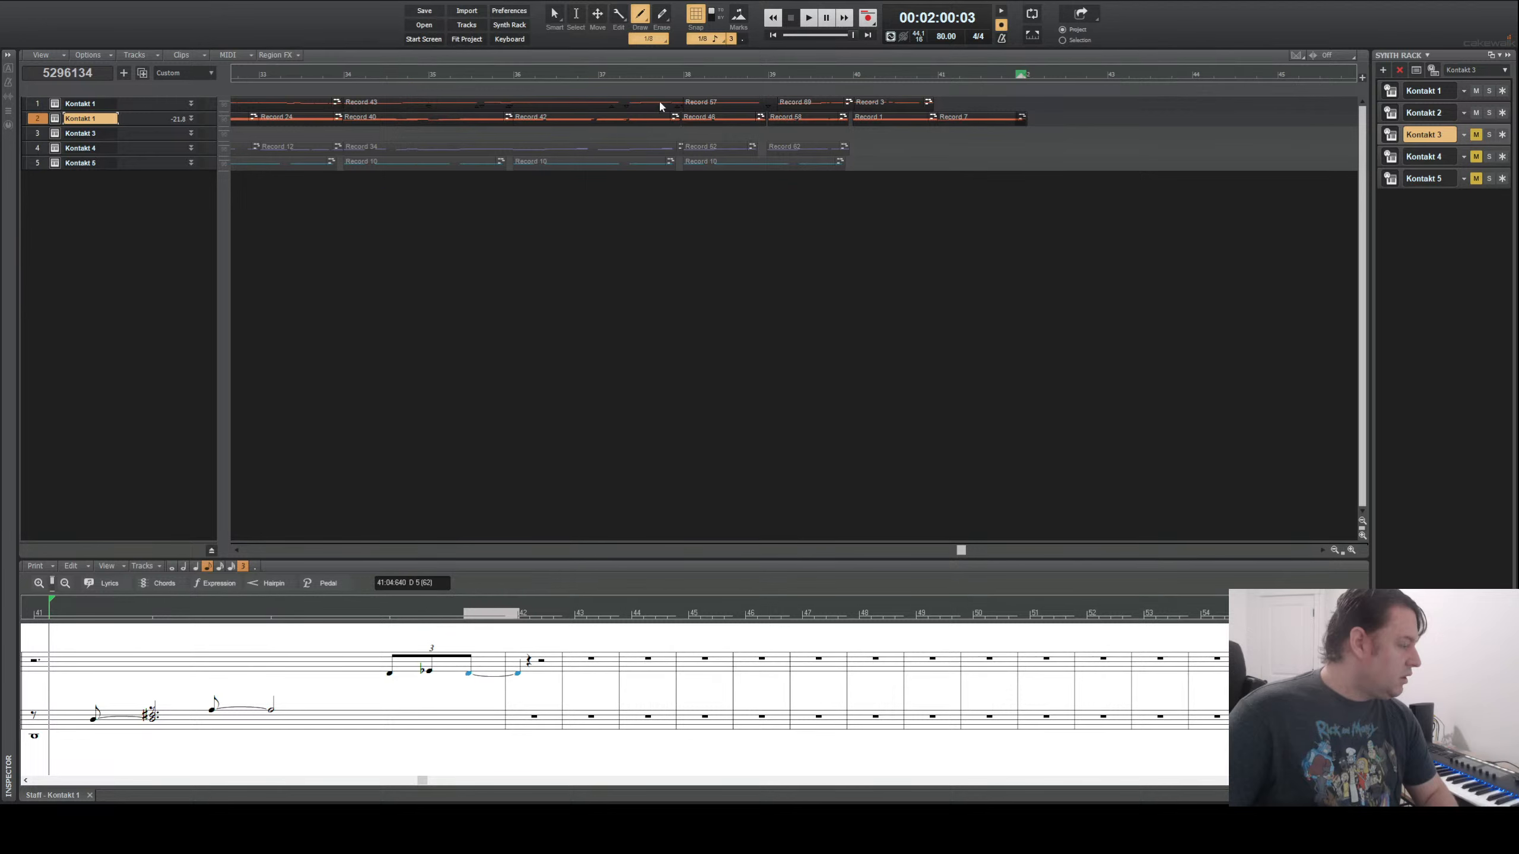
key(Delete)
key(ctrl+z)
key(ctrl+z)
key(ctrl+z)
key(ctrl+z)
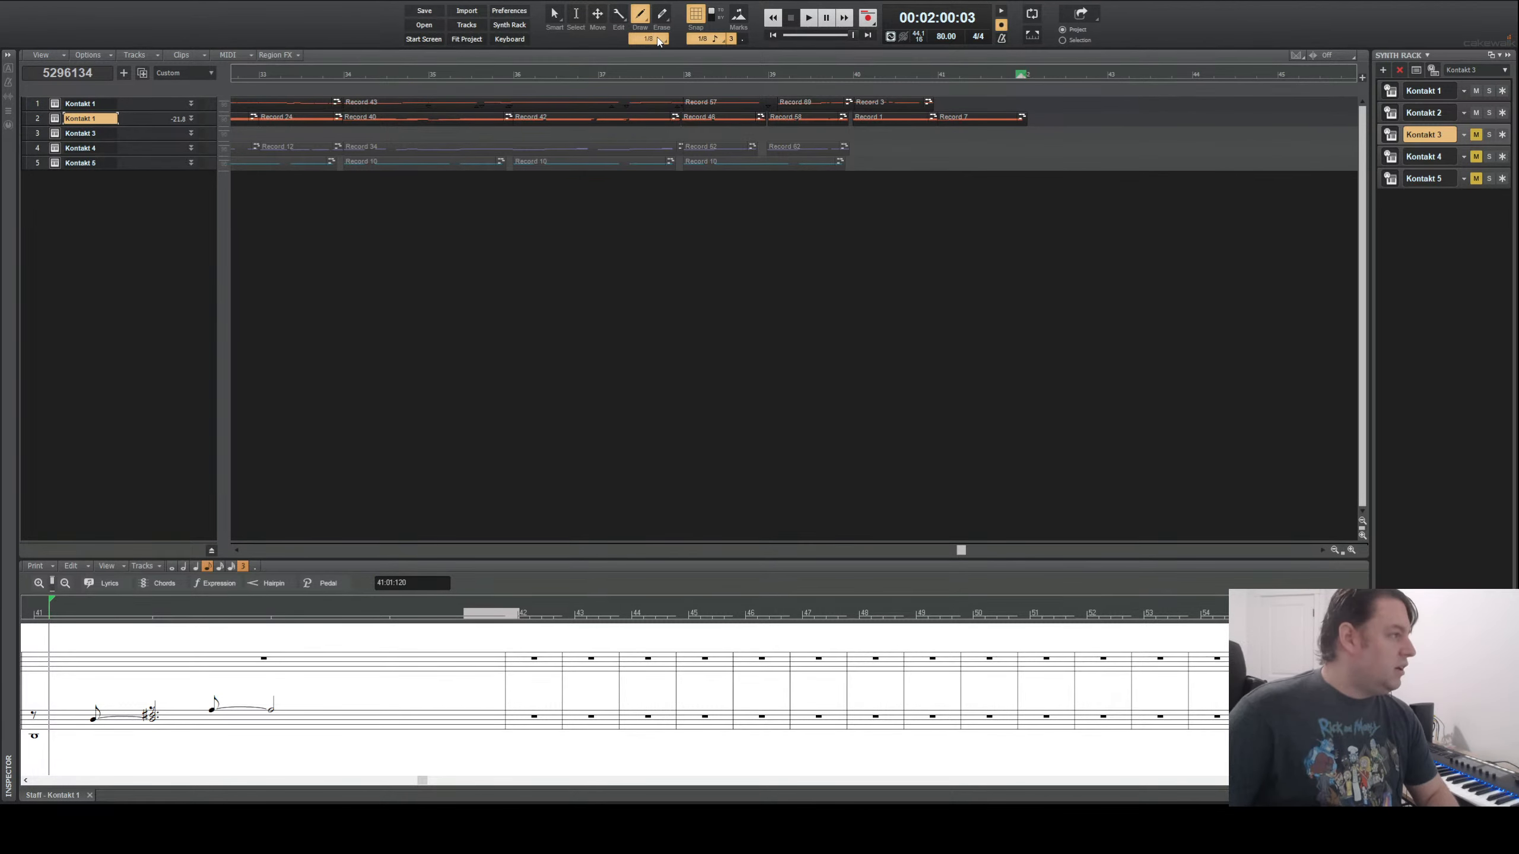
key(ctrl+z)
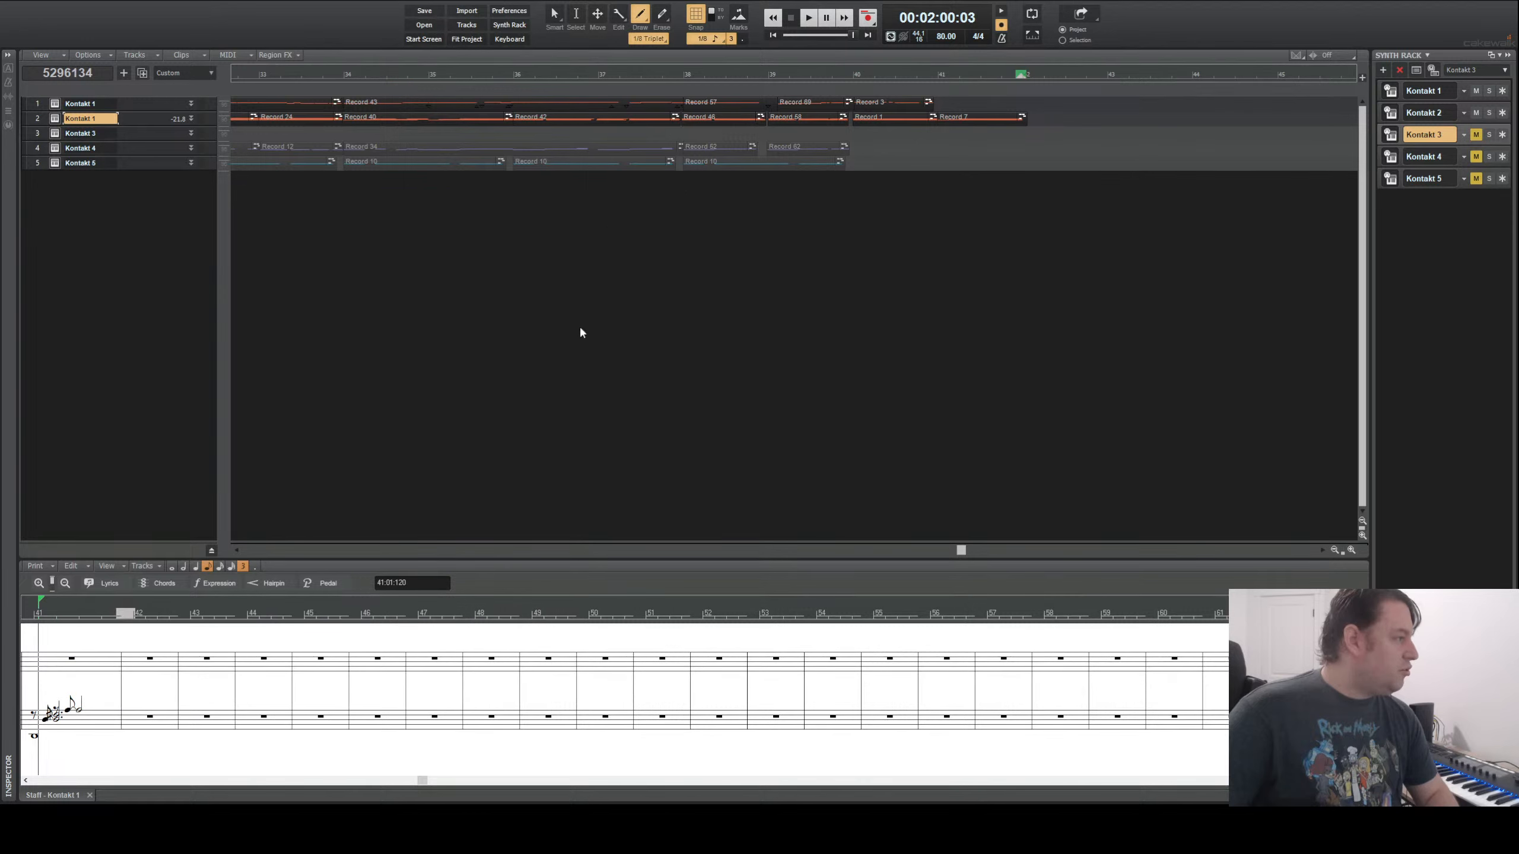
- Draw a 1/8 triplet of D5, E-flat 5 and D5 on beat 4 of bar 41's treble staff
click(90, 674)
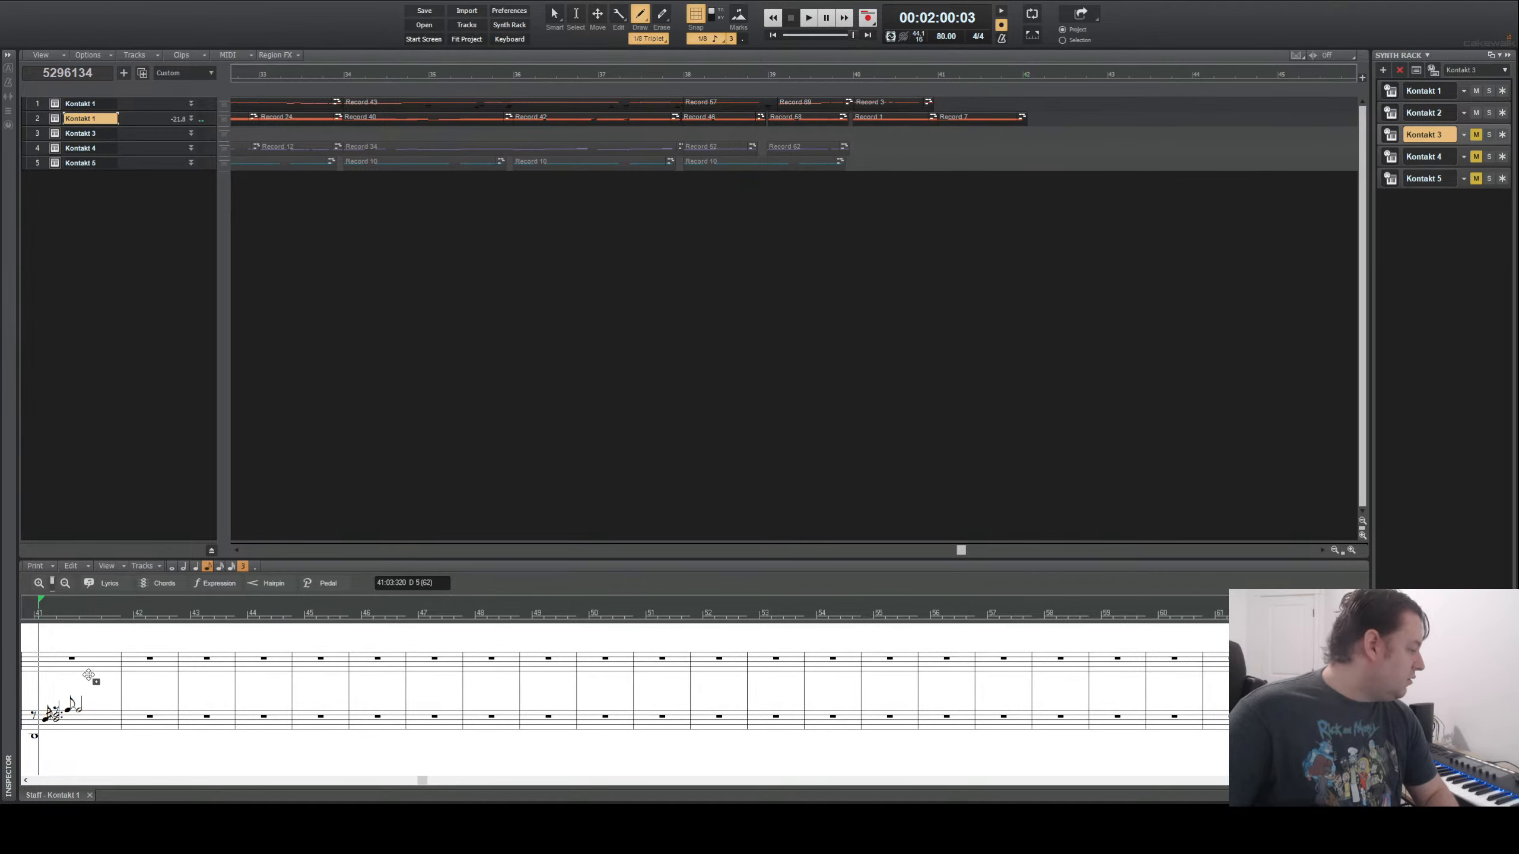
drag(249, 674, 304, 673)
click(339, 671)
click(350, 670)
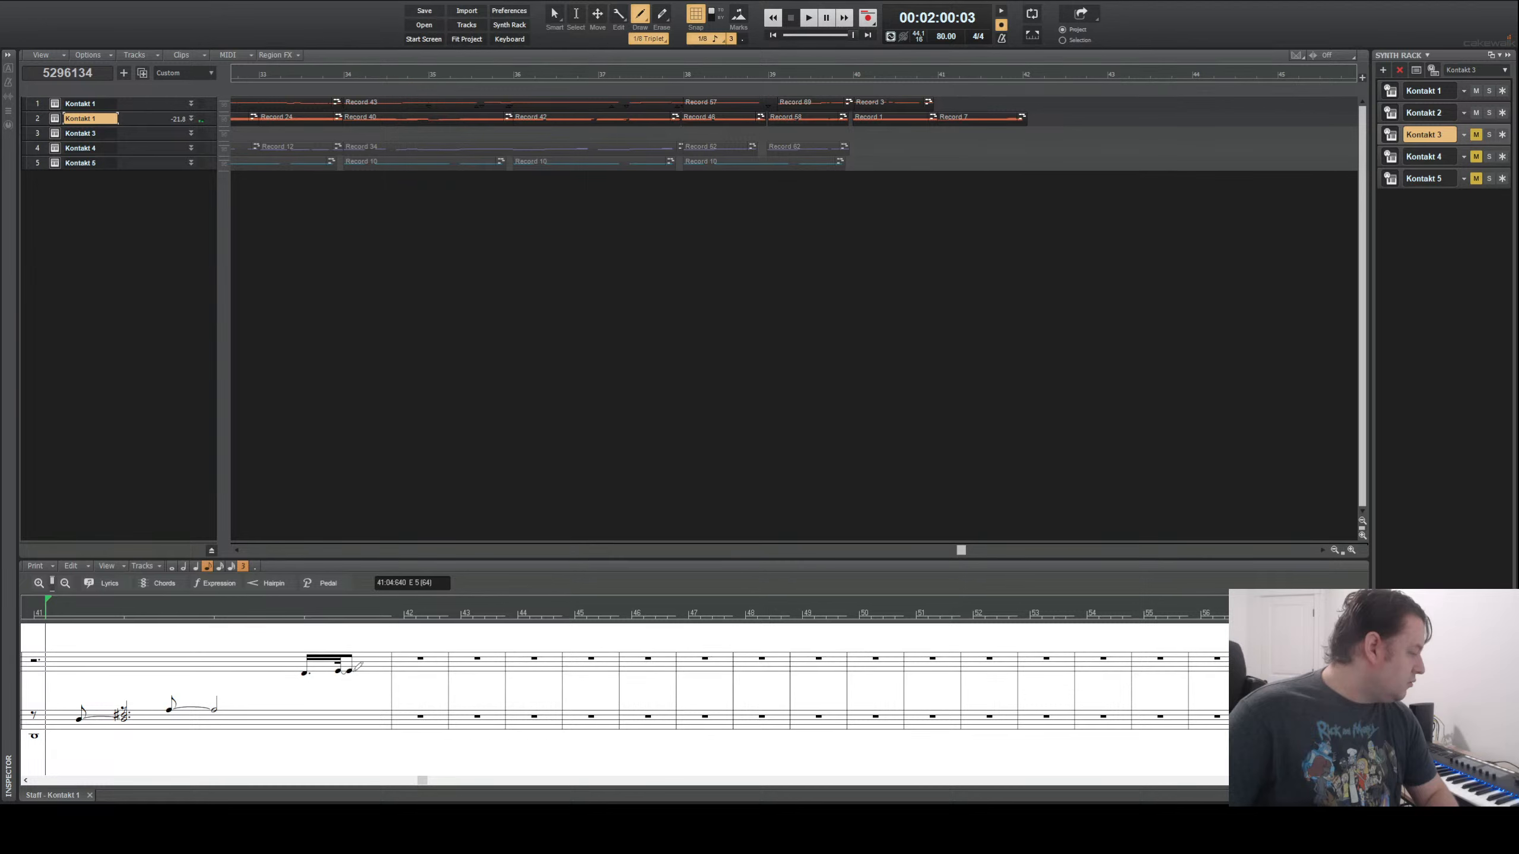
click(376, 673)
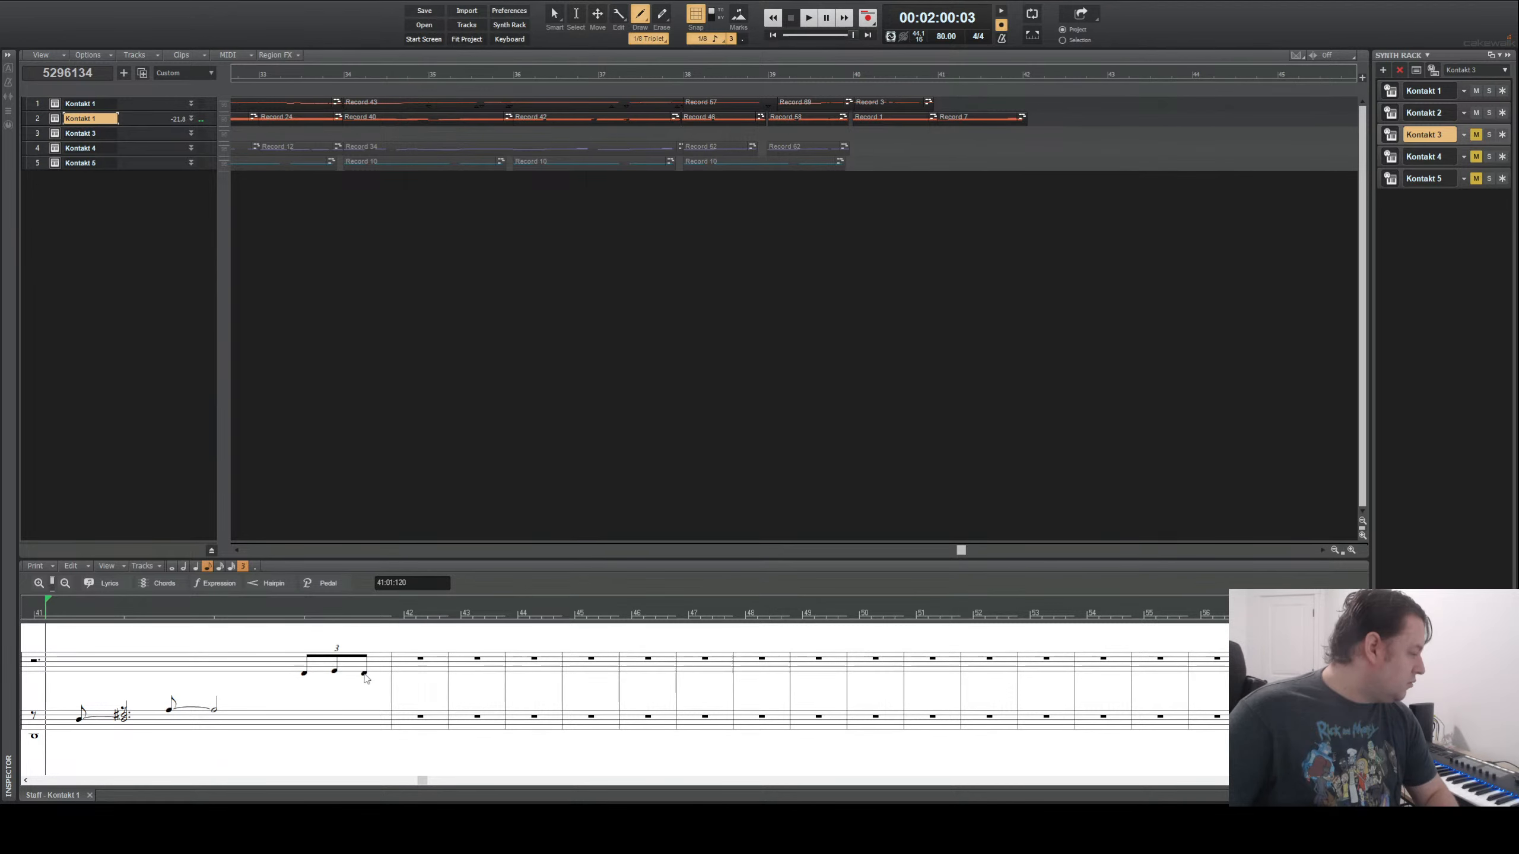
right_click(334, 671)
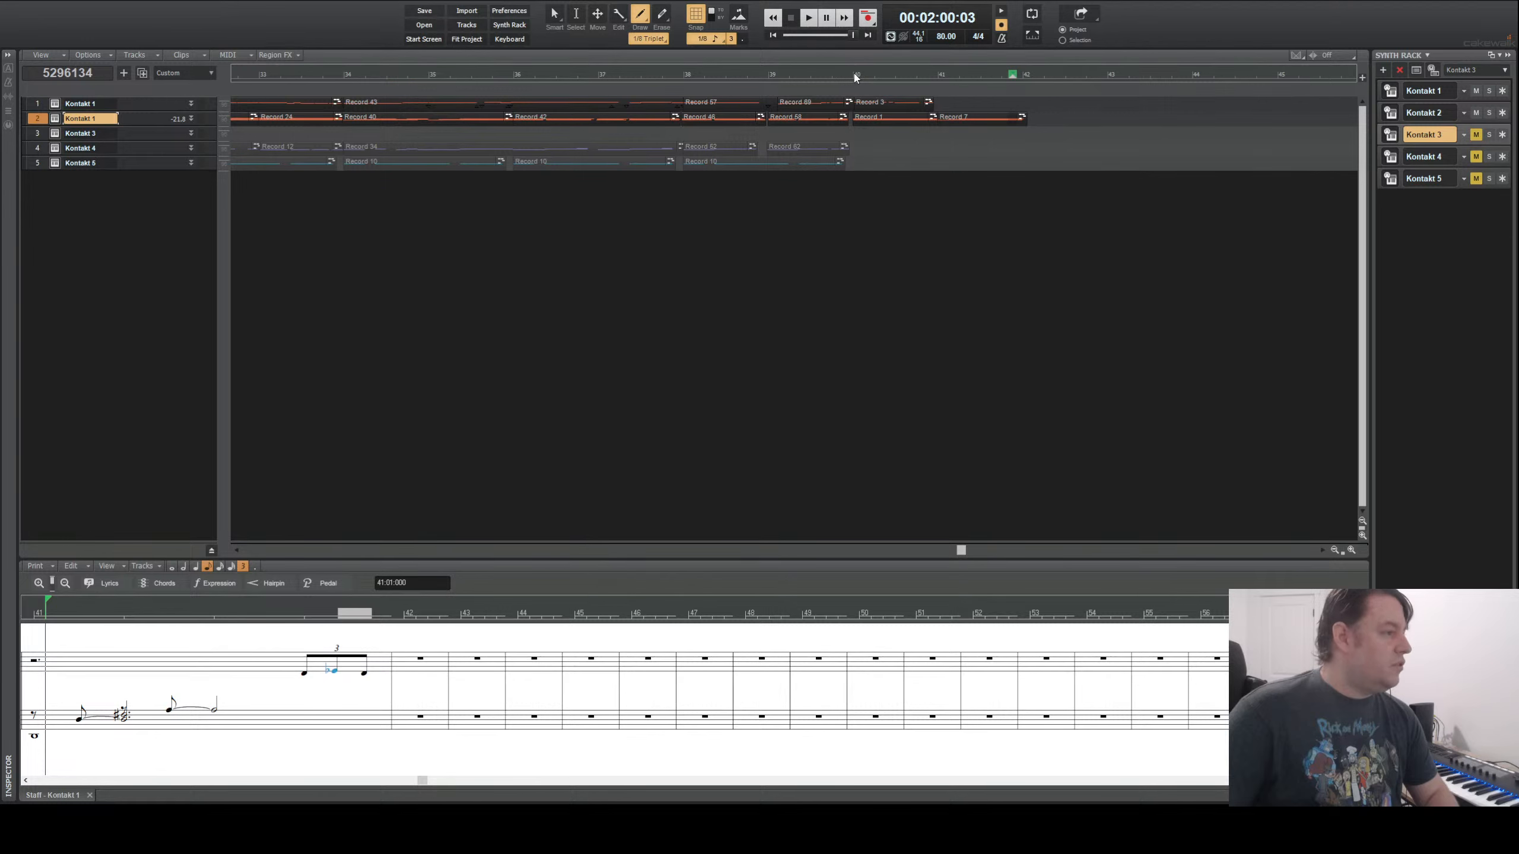
- Split the second track's bar 41 clip at the start of bar 42, 2:03:00, and delete the leftover piece
click(856, 75)
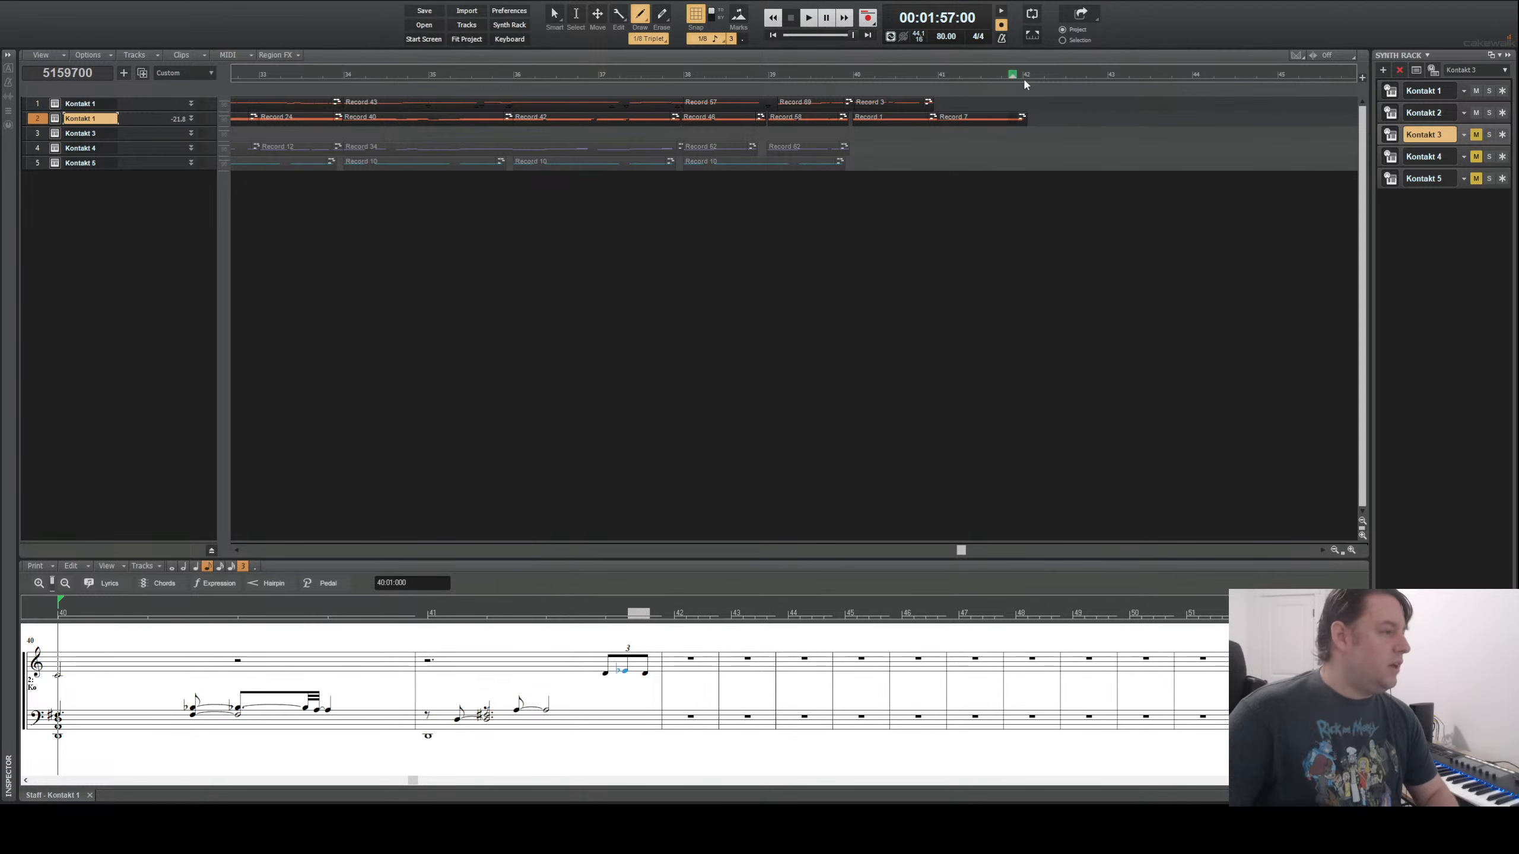
click(1023, 76)
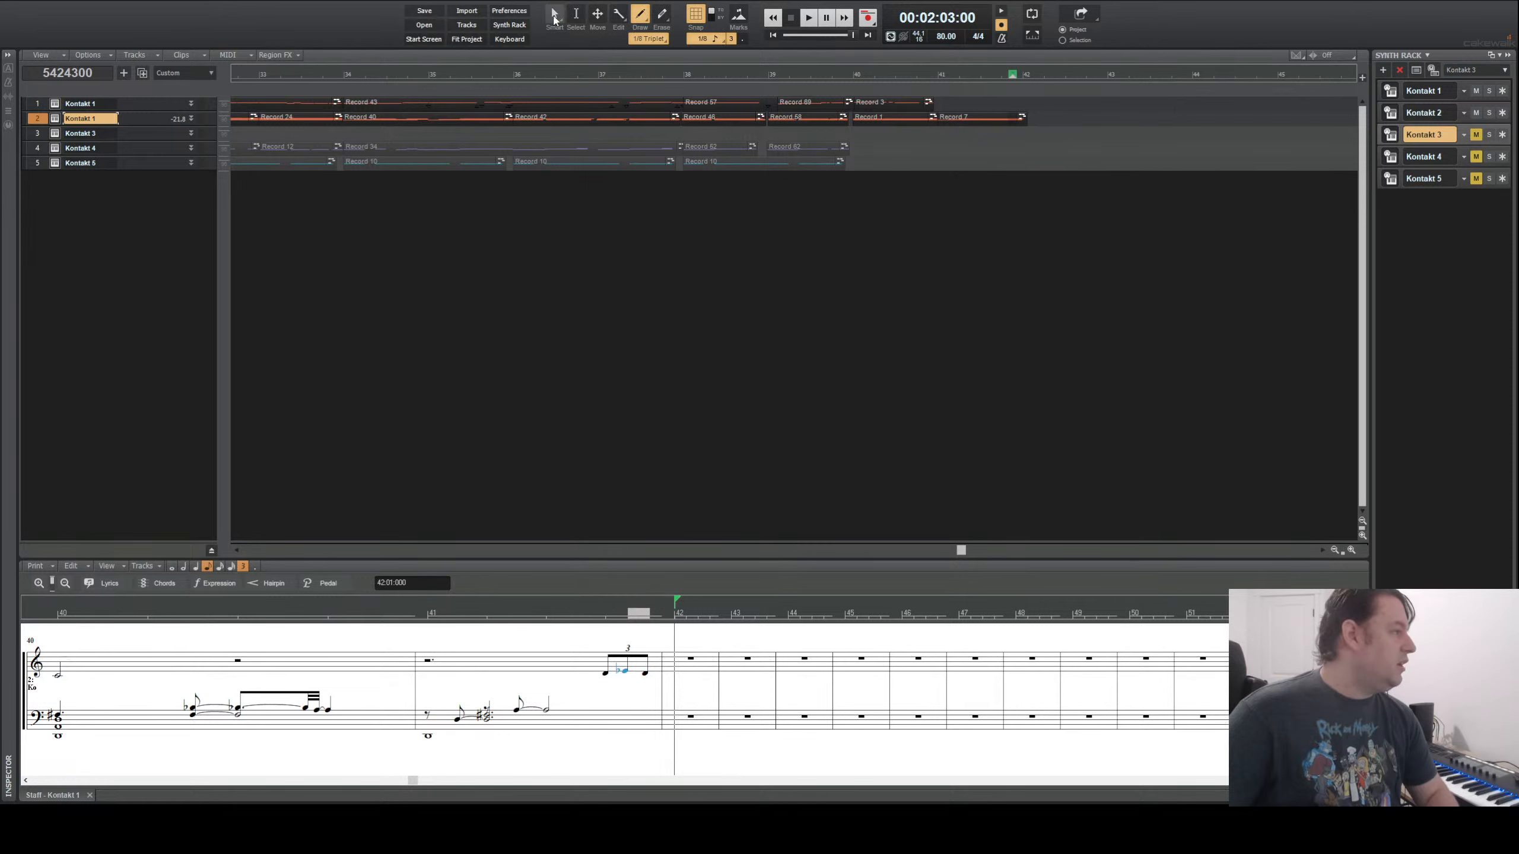
key(F5)
click(995, 118)
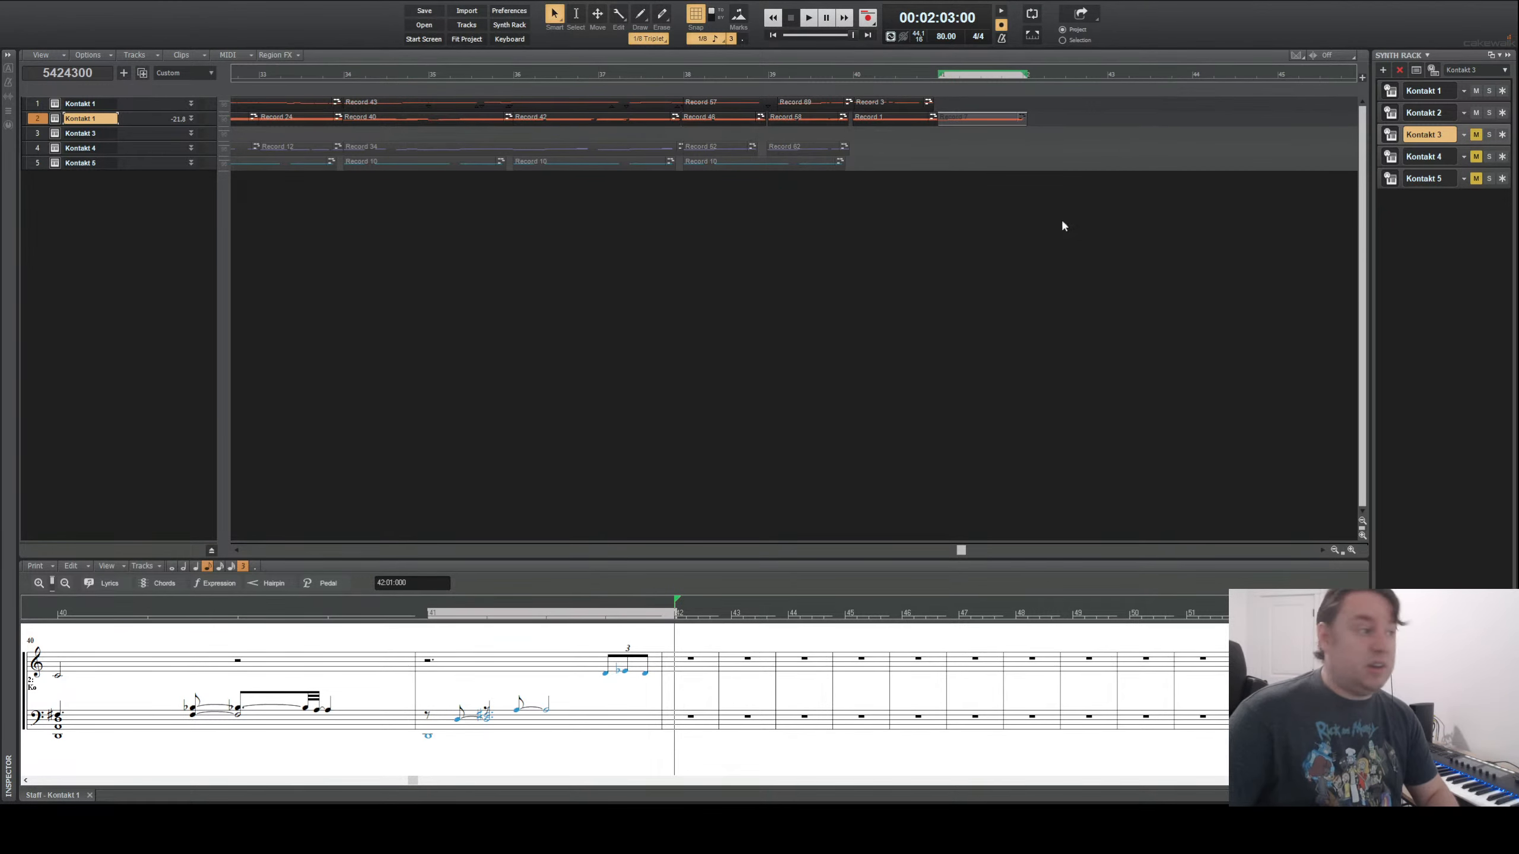
key(s)
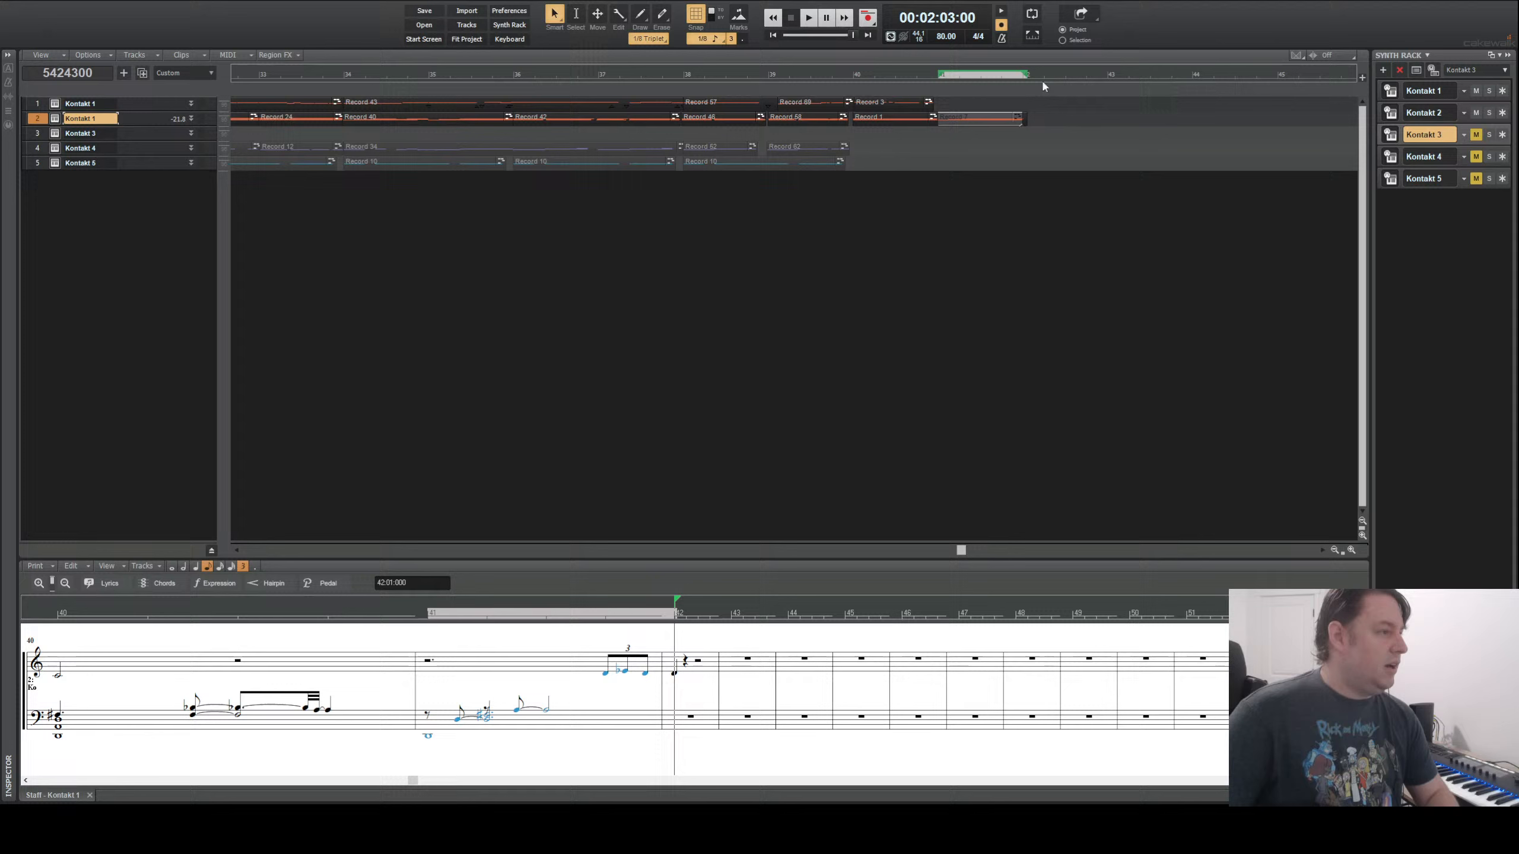
click(1024, 119)
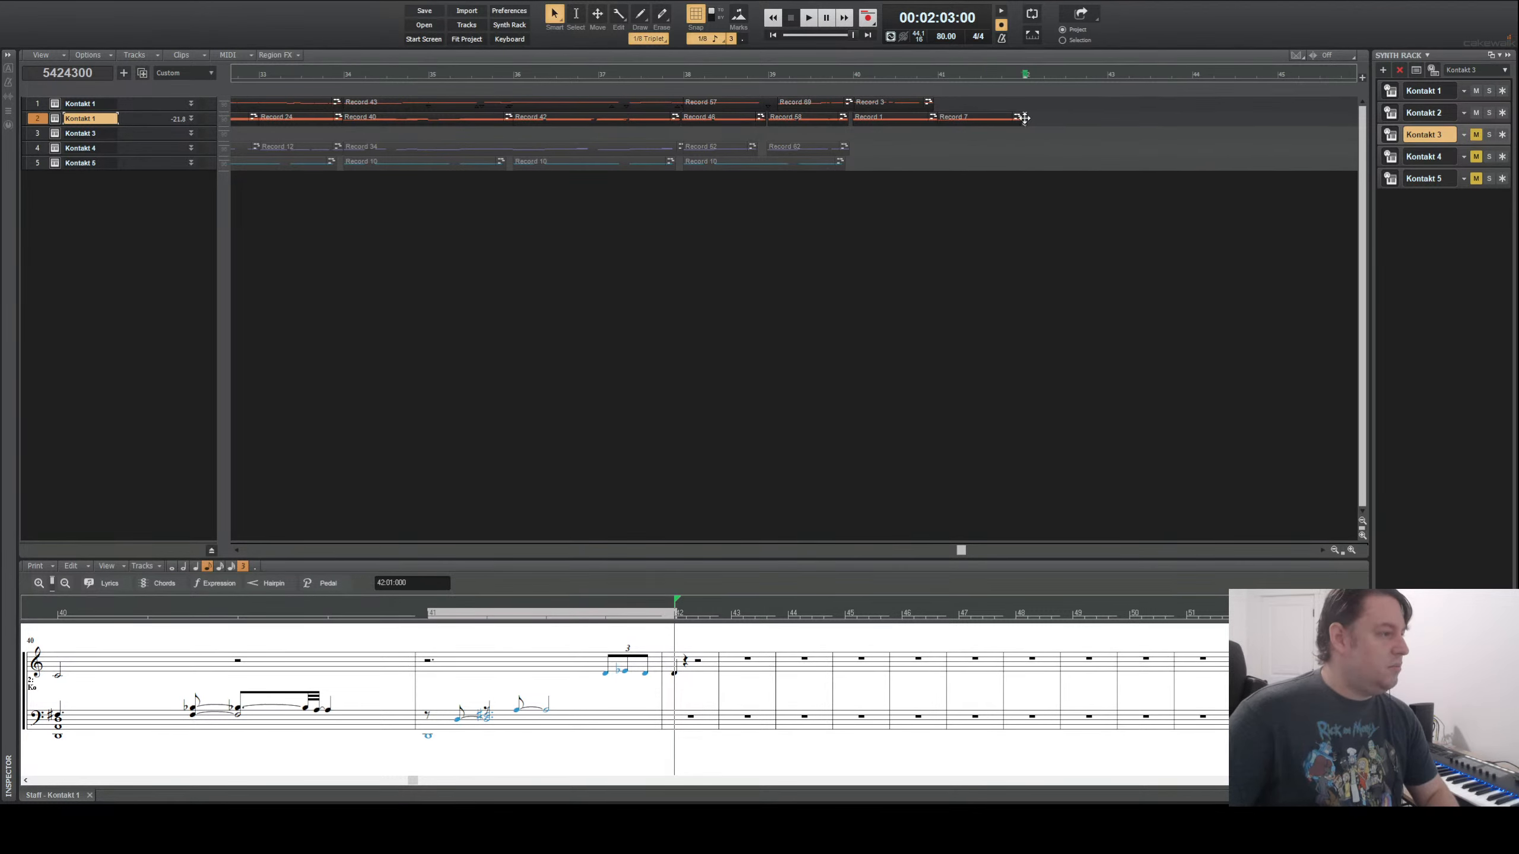
key(Delete)
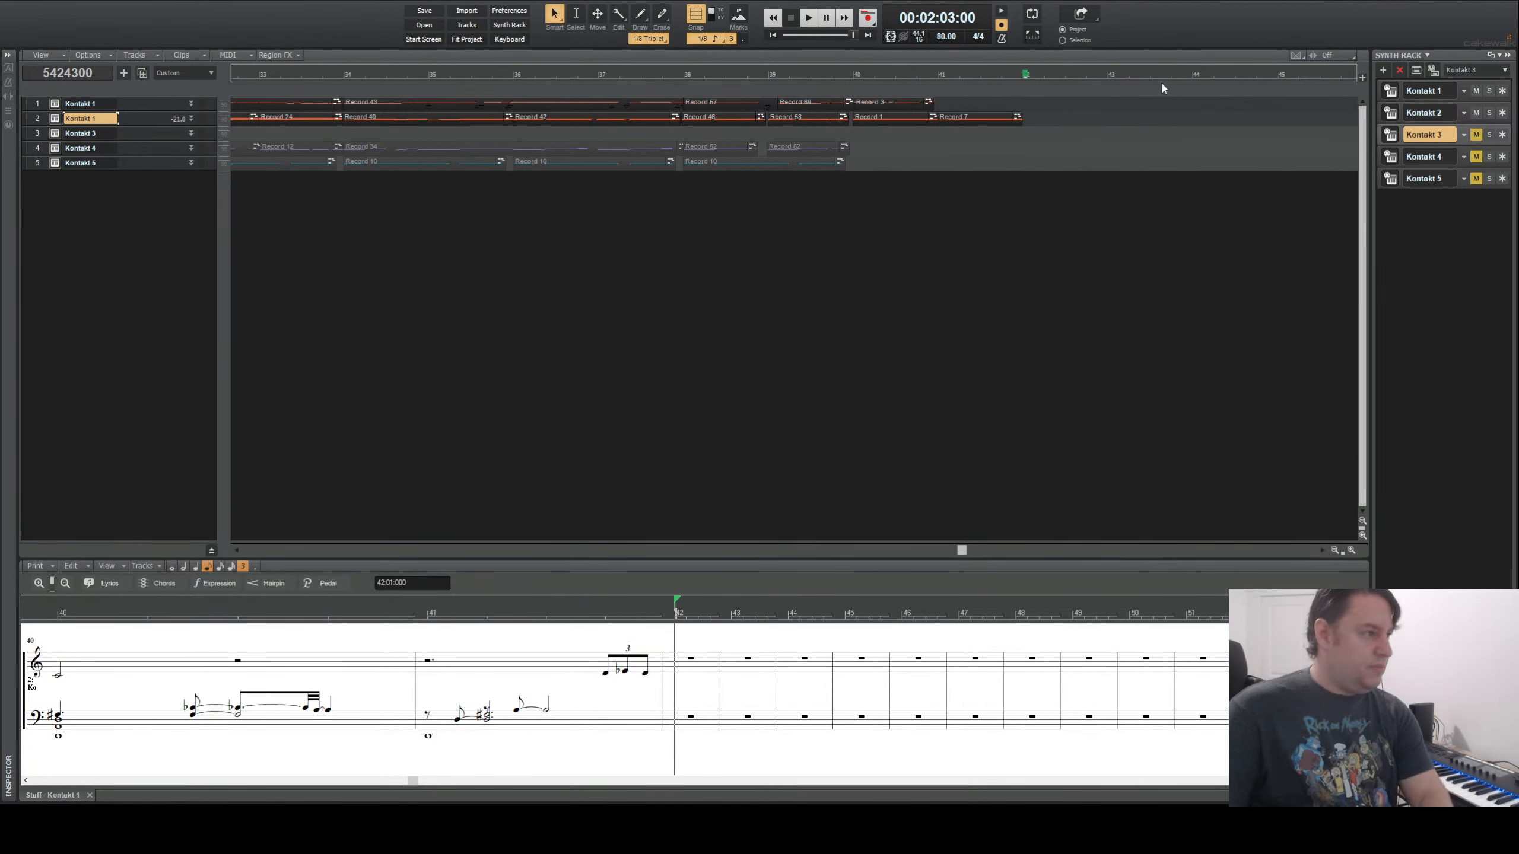
- Select the first track, audition the passage from bar 39 at 1:54:00, and stop playback
click(854, 78)
click(771, 74)
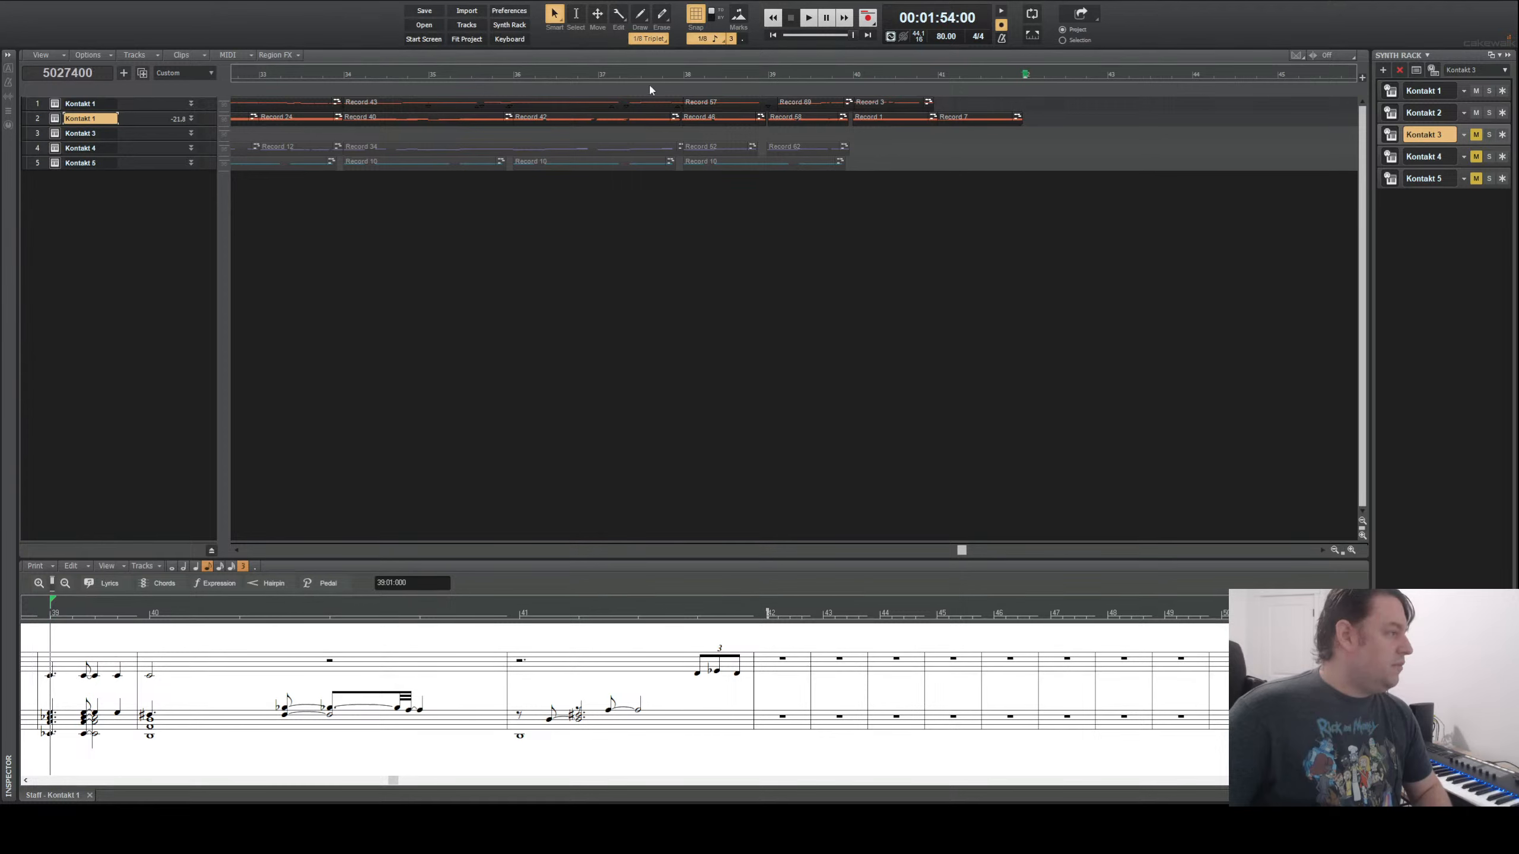
click(24, 103)
key(space)
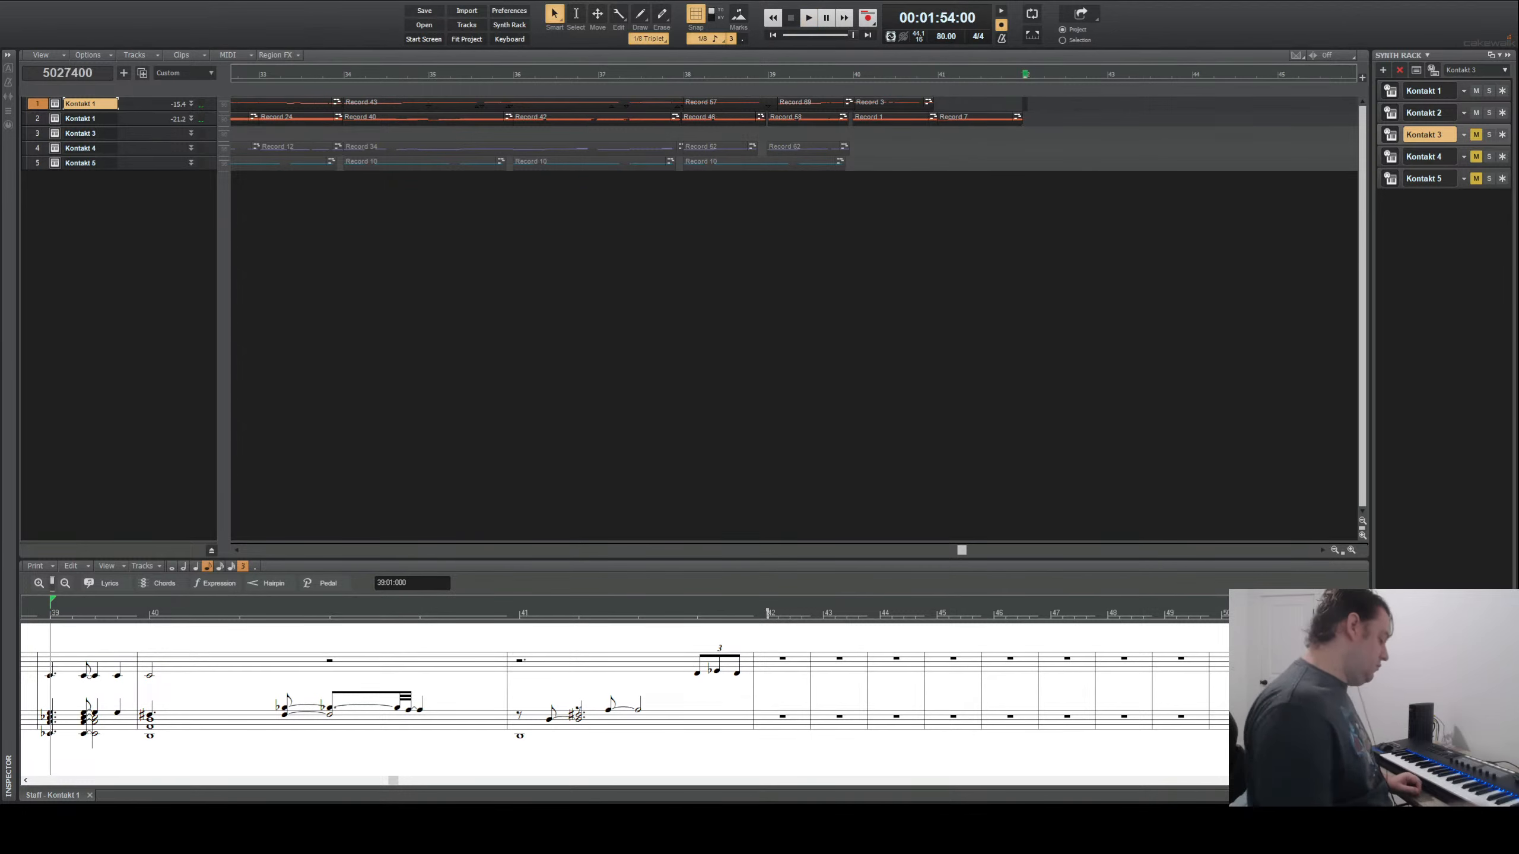
key(space)
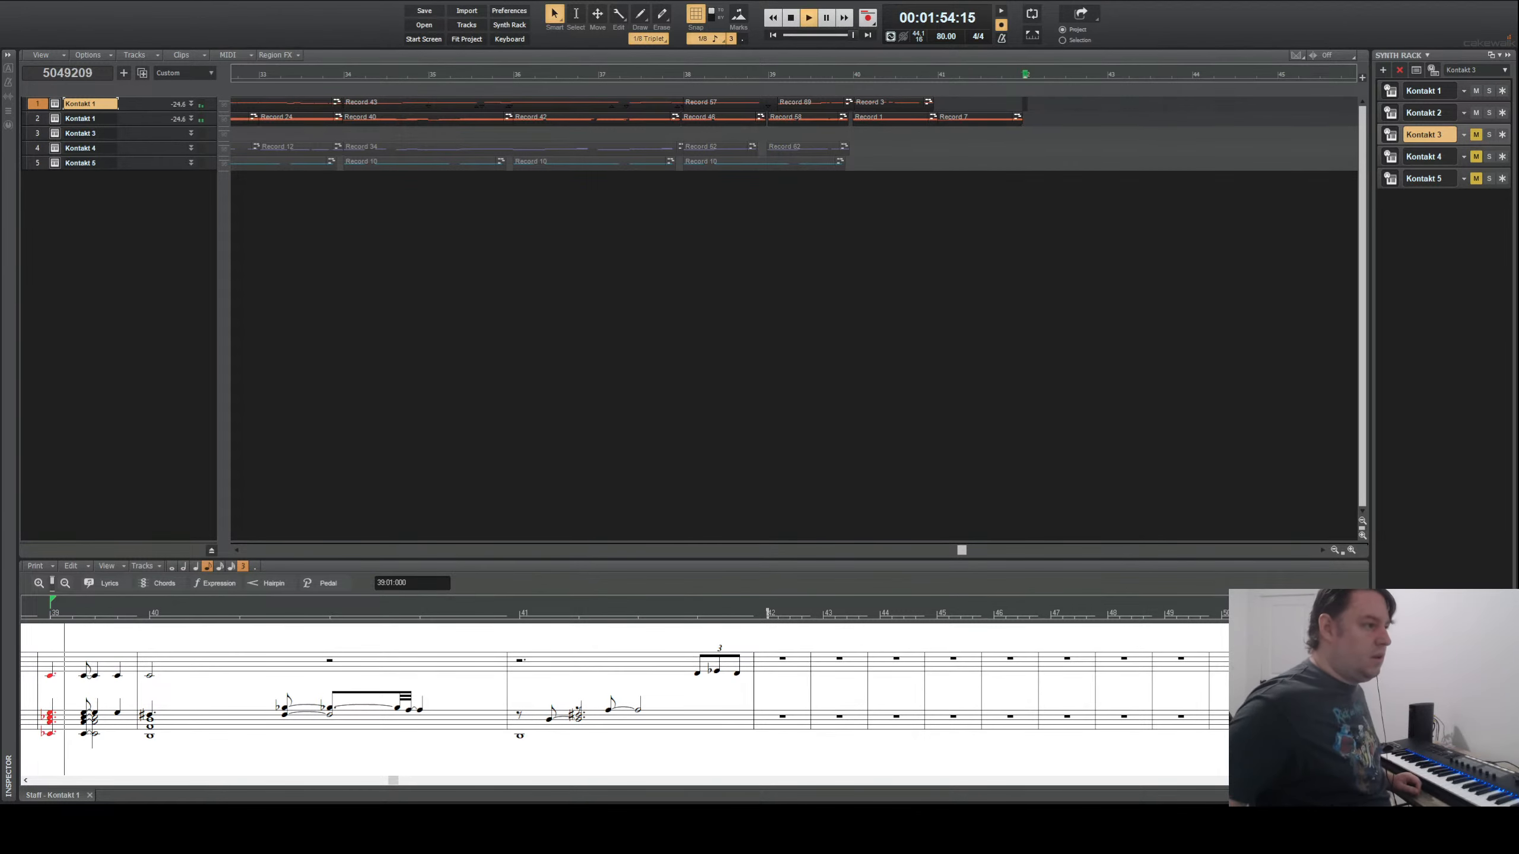
click(791, 21)
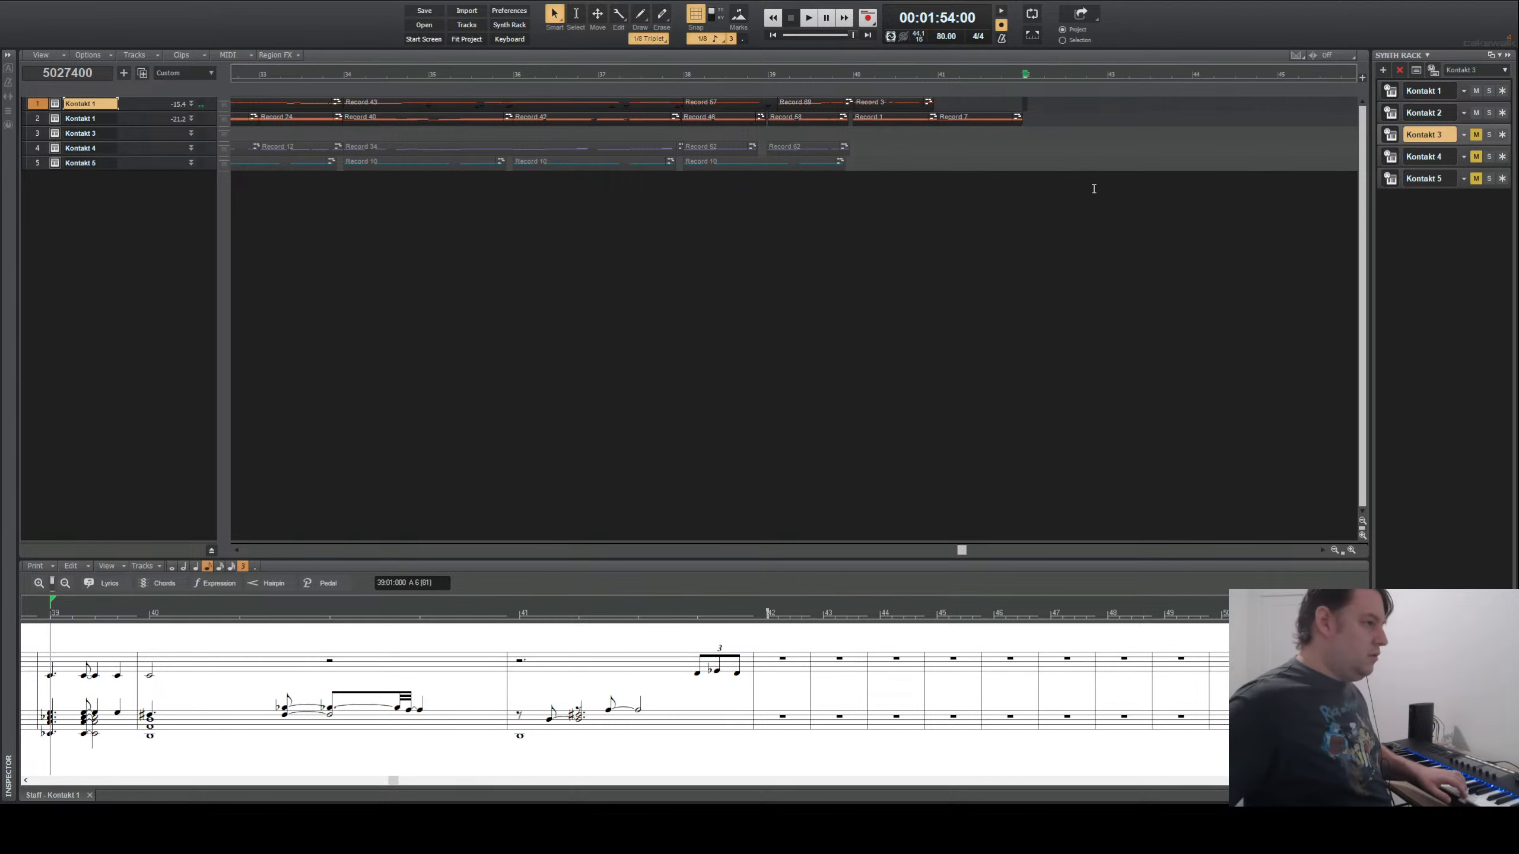
- Move the playhead to bar 40 at 1:57:00 and erase the first D5 of bar 41's triplet
click(852, 77)
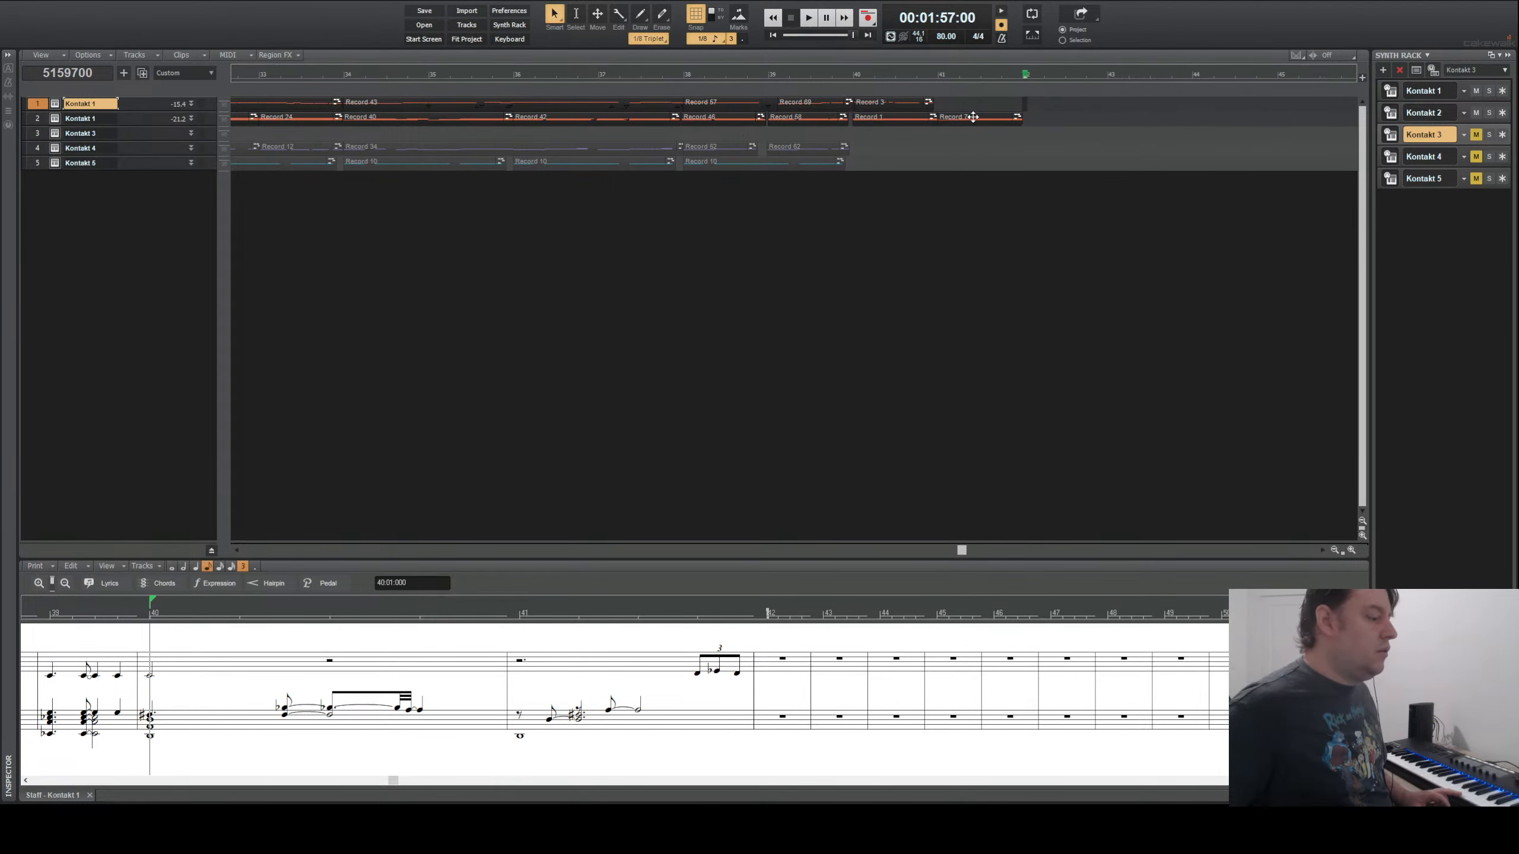
click(963, 116)
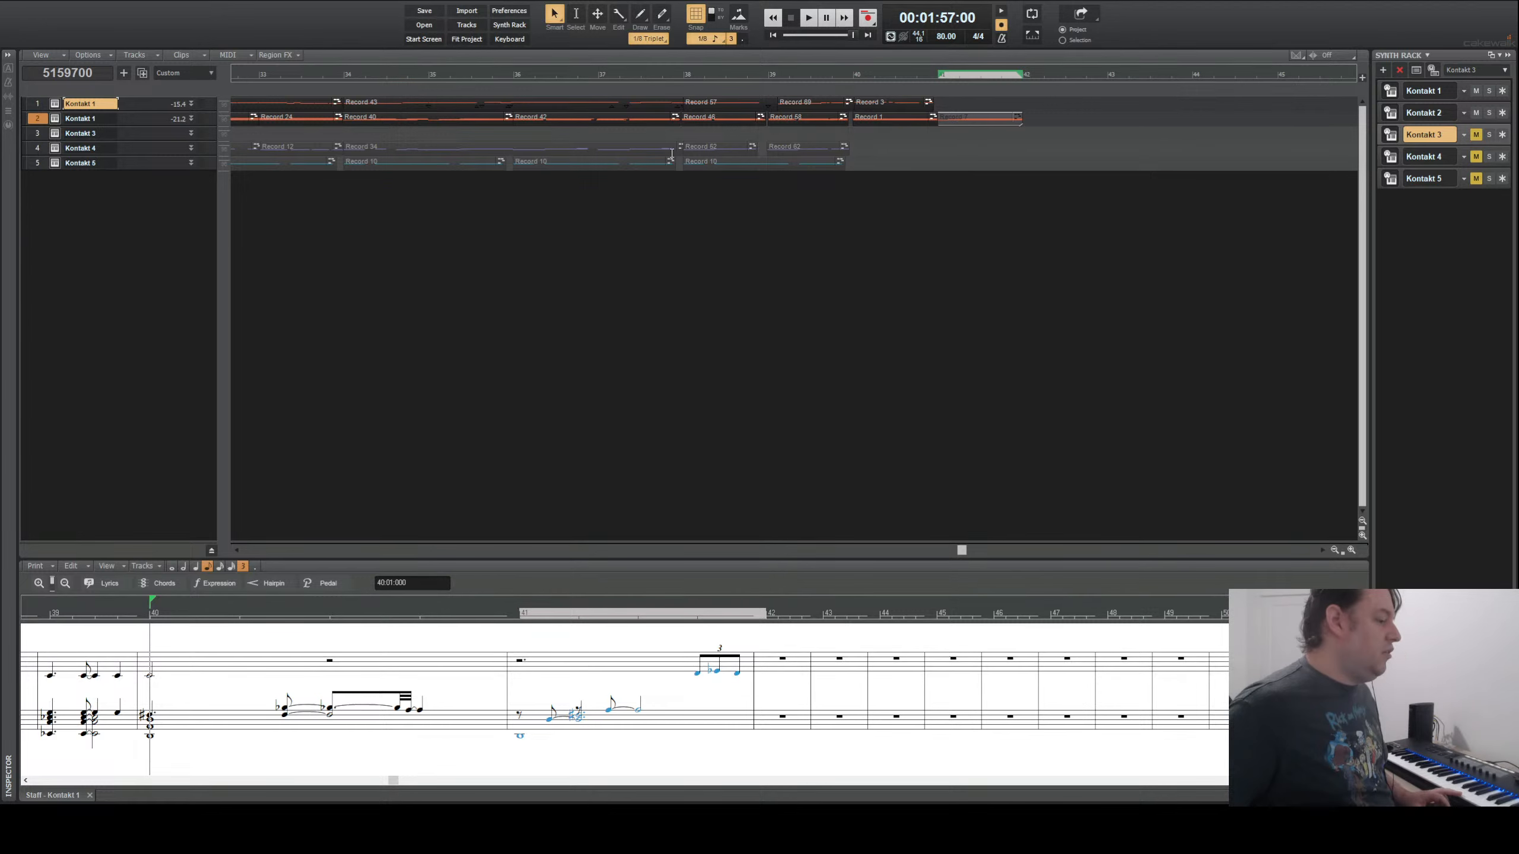
click(699, 678)
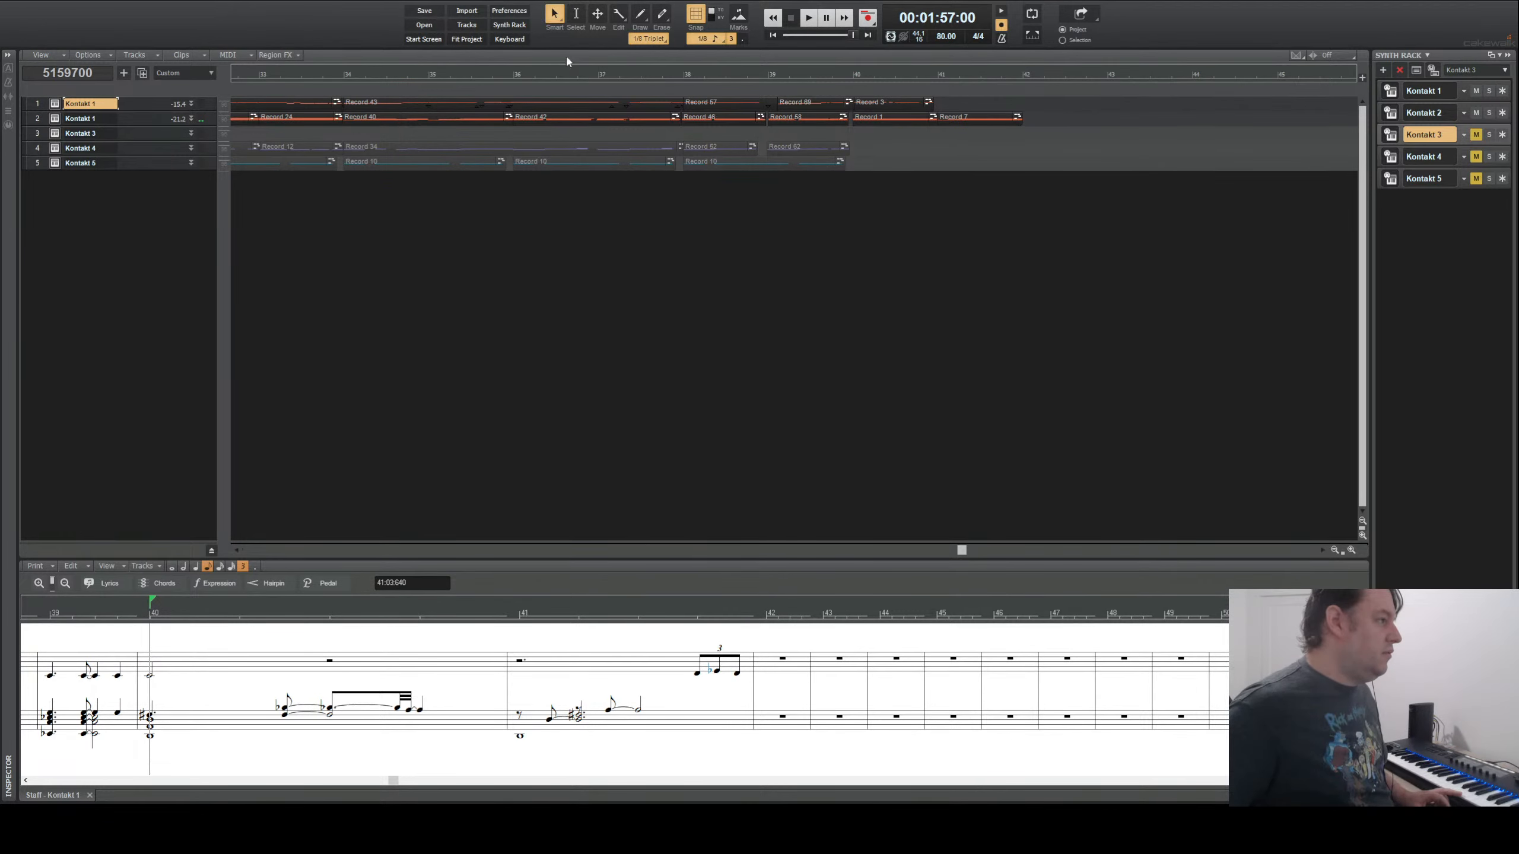
key(d)
click(696, 672)
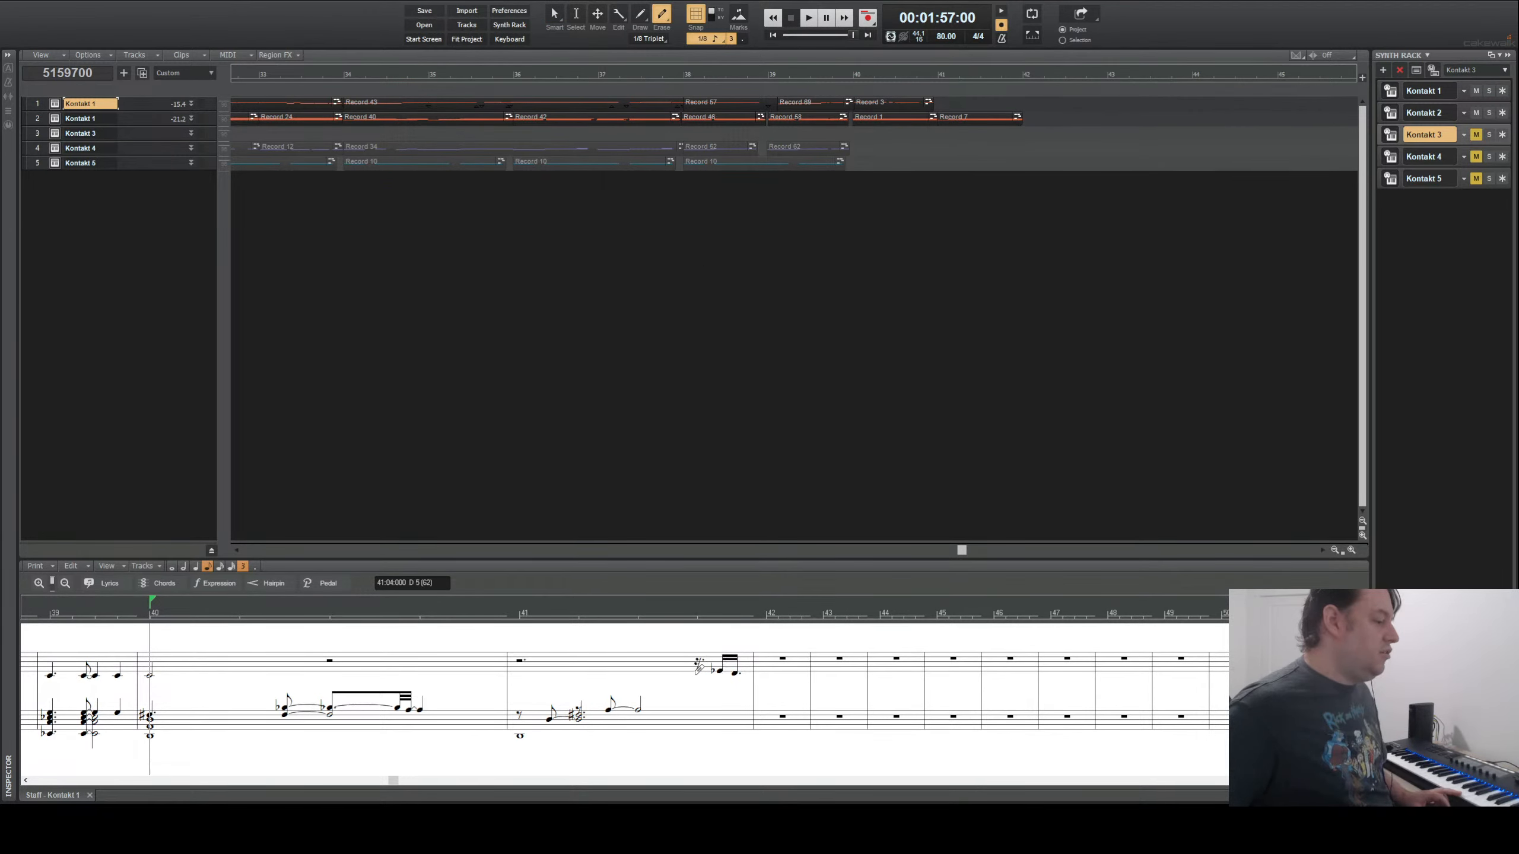
- Erase the remaining E-flat 5 and D5 of bar 41's treble triplet, and audition the passage from bar 40
click(723, 666)
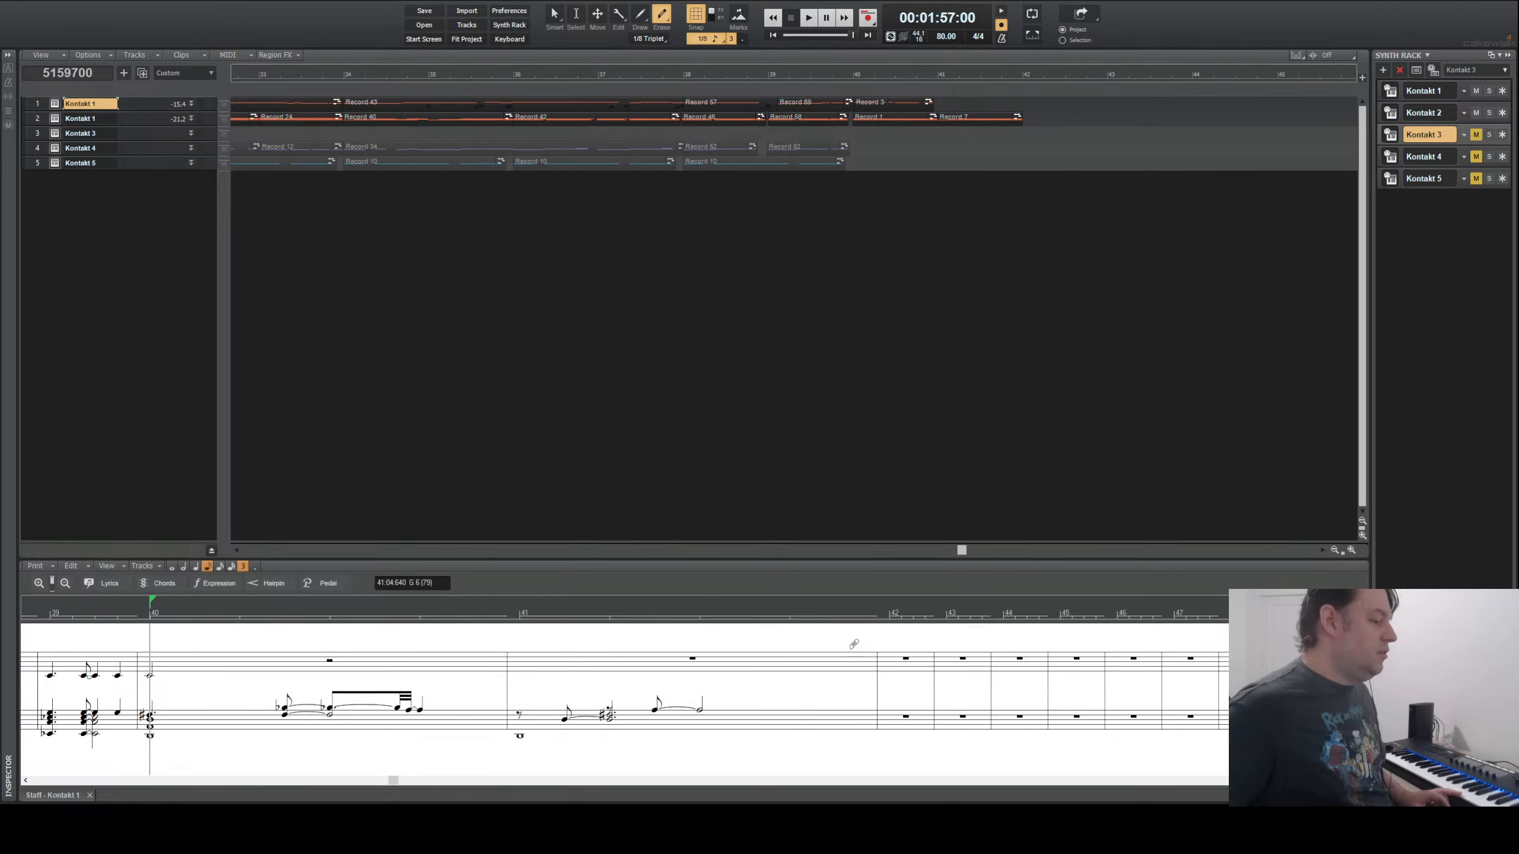
click(809, 18)
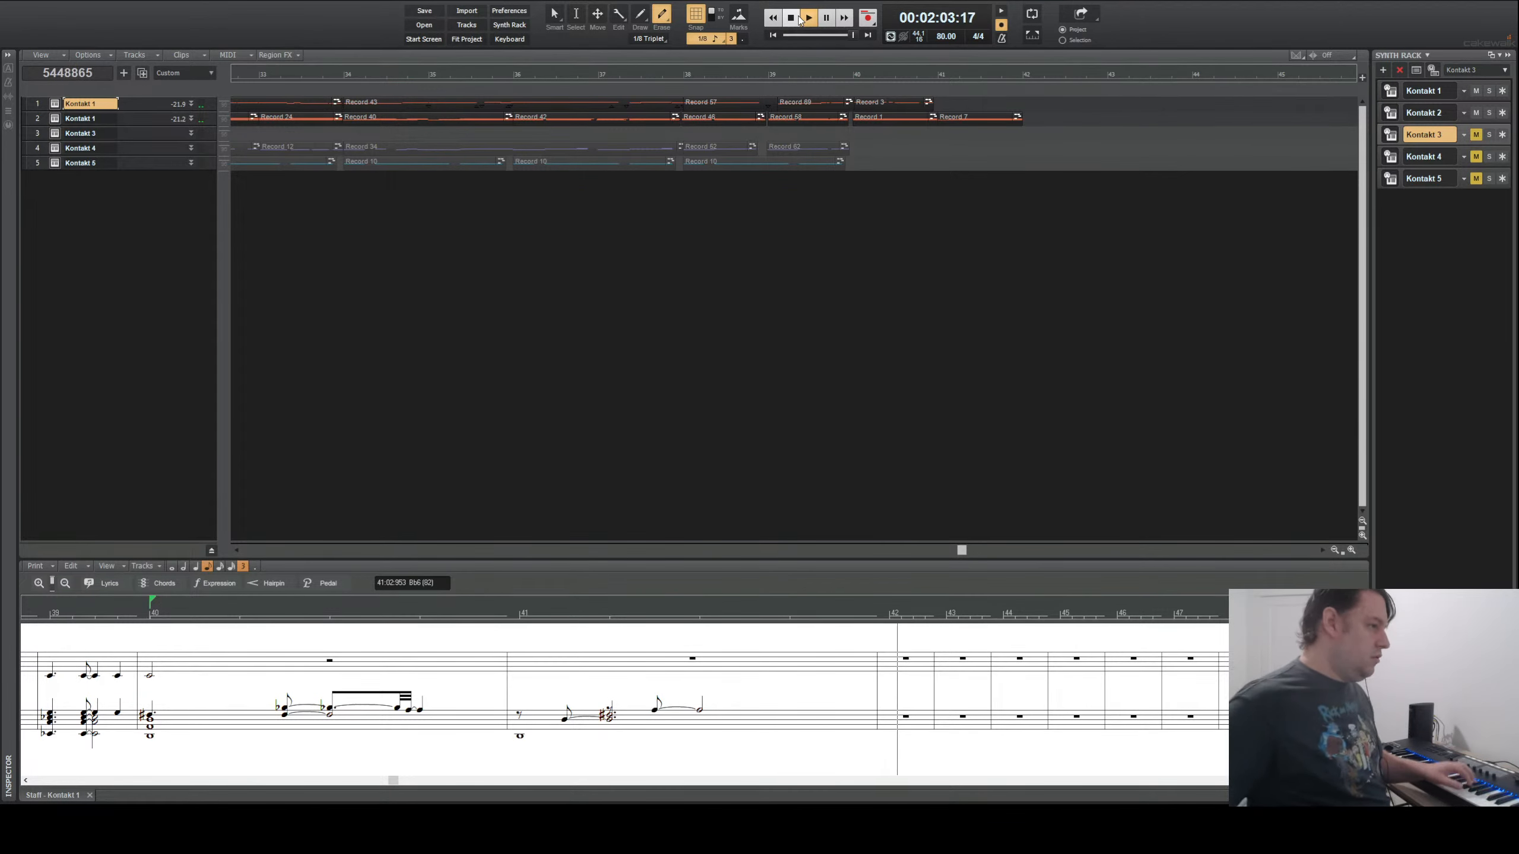
click(795, 18)
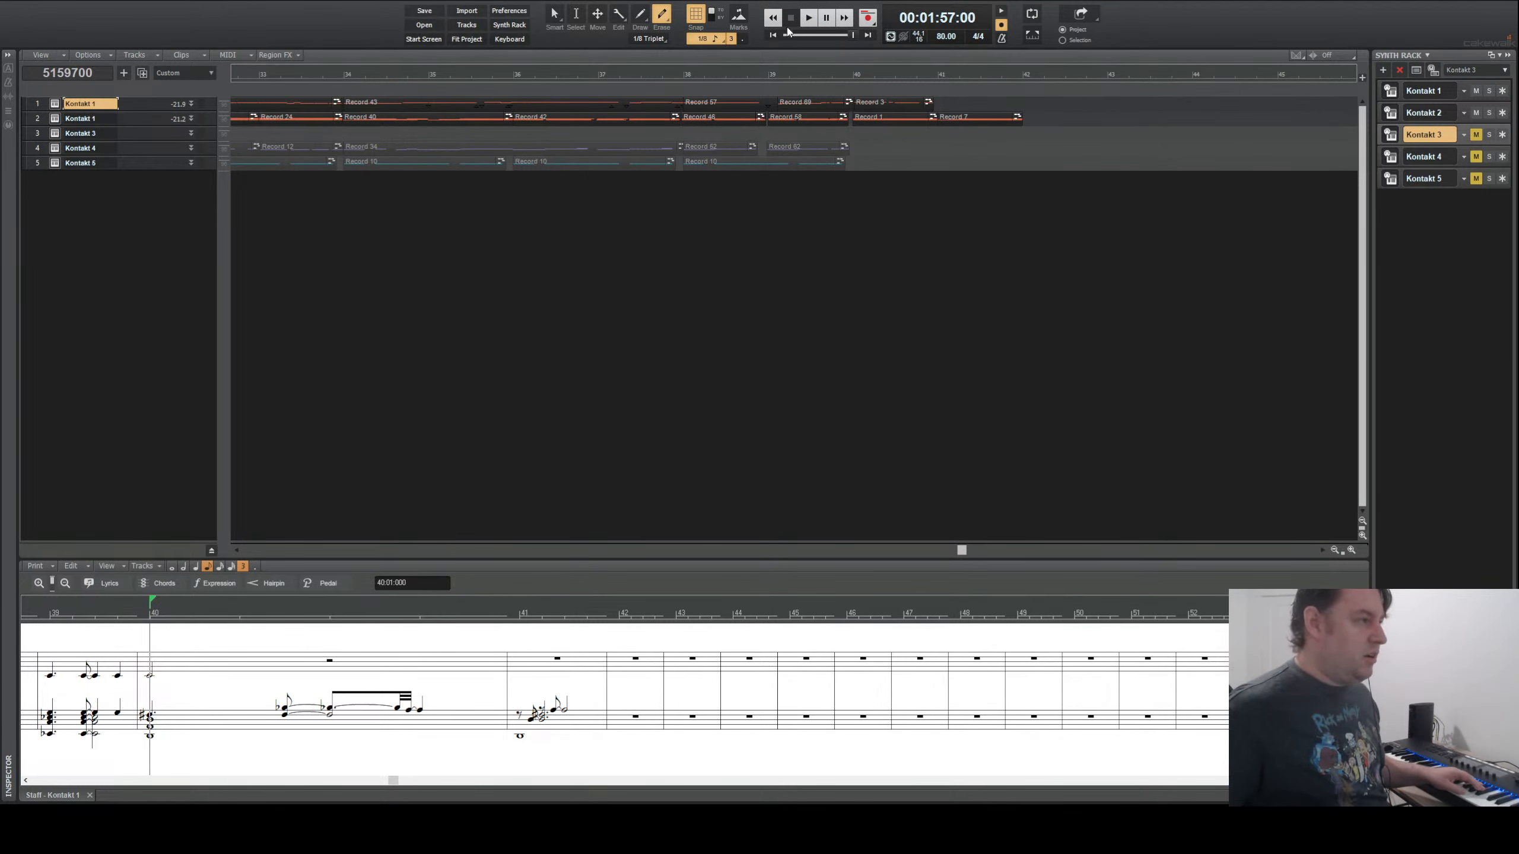
- Start playback from bar 39 at 1:54:00 and record a clip on the first track across bar 41
click(767, 74)
click(808, 17)
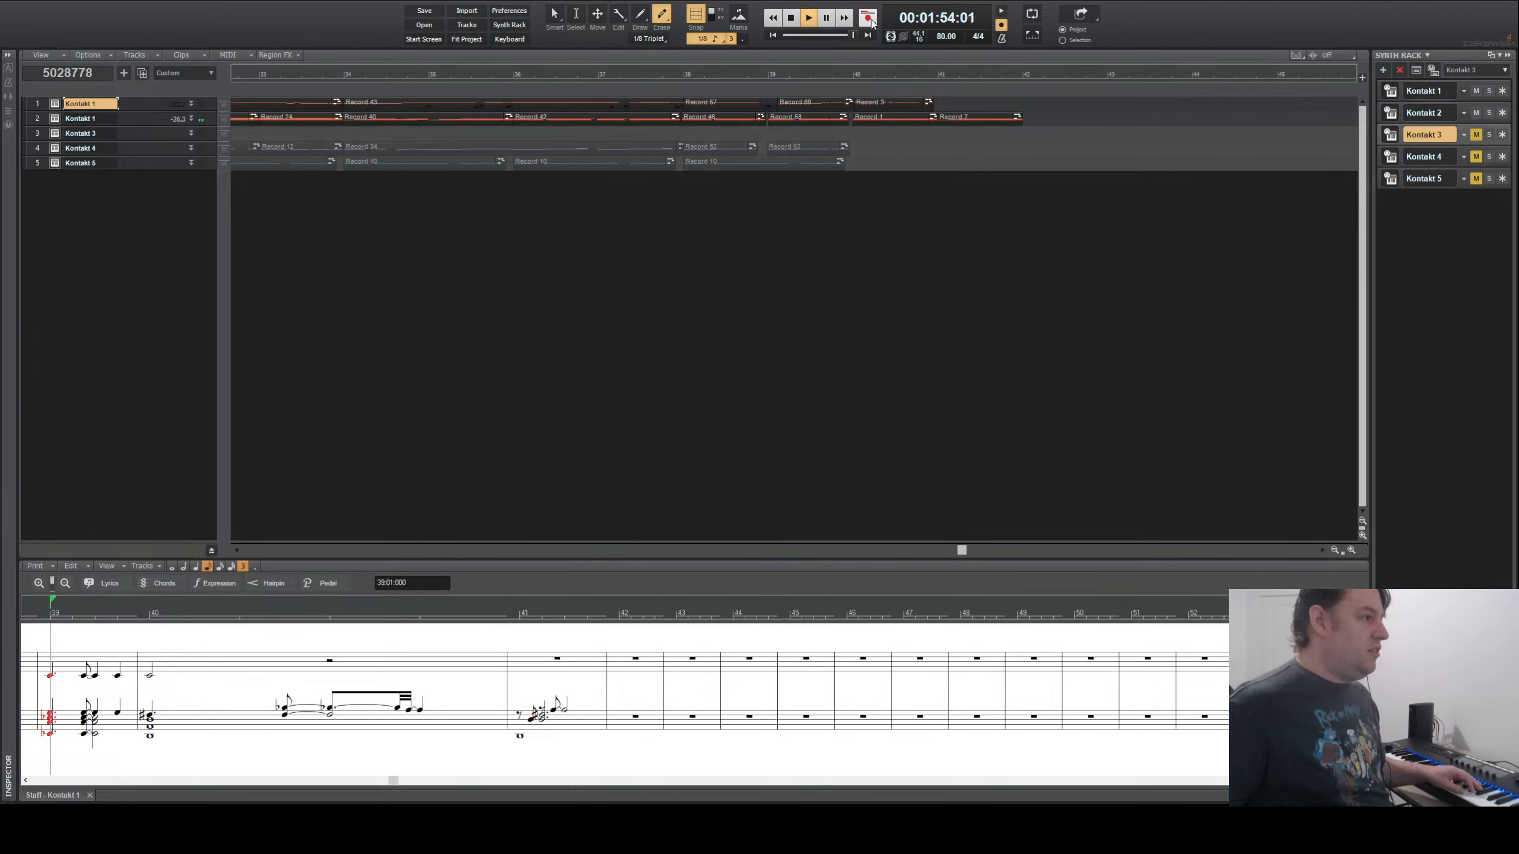
click(876, 21)
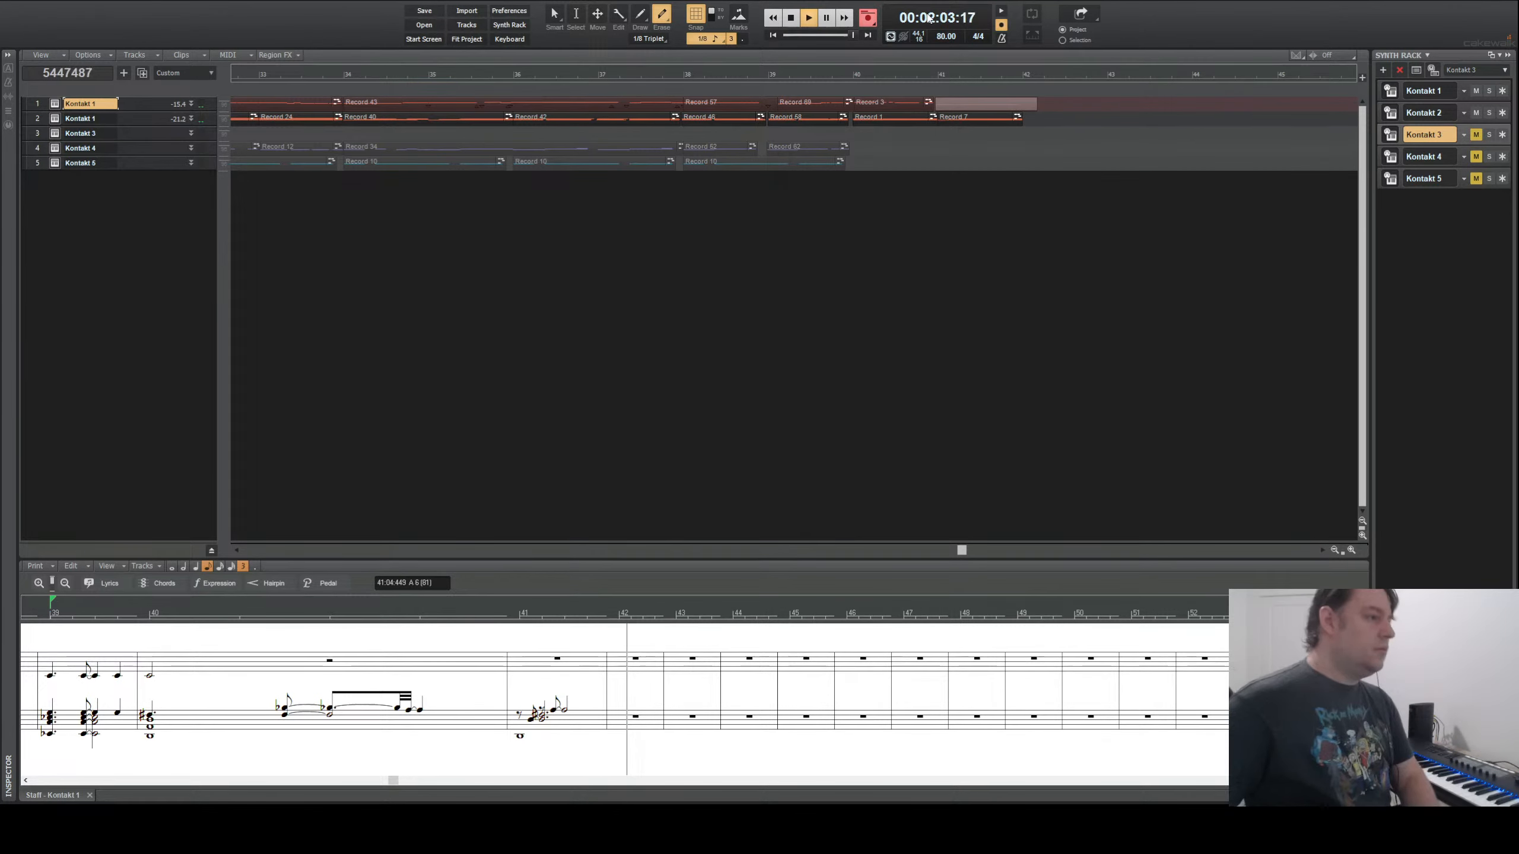
key(space)
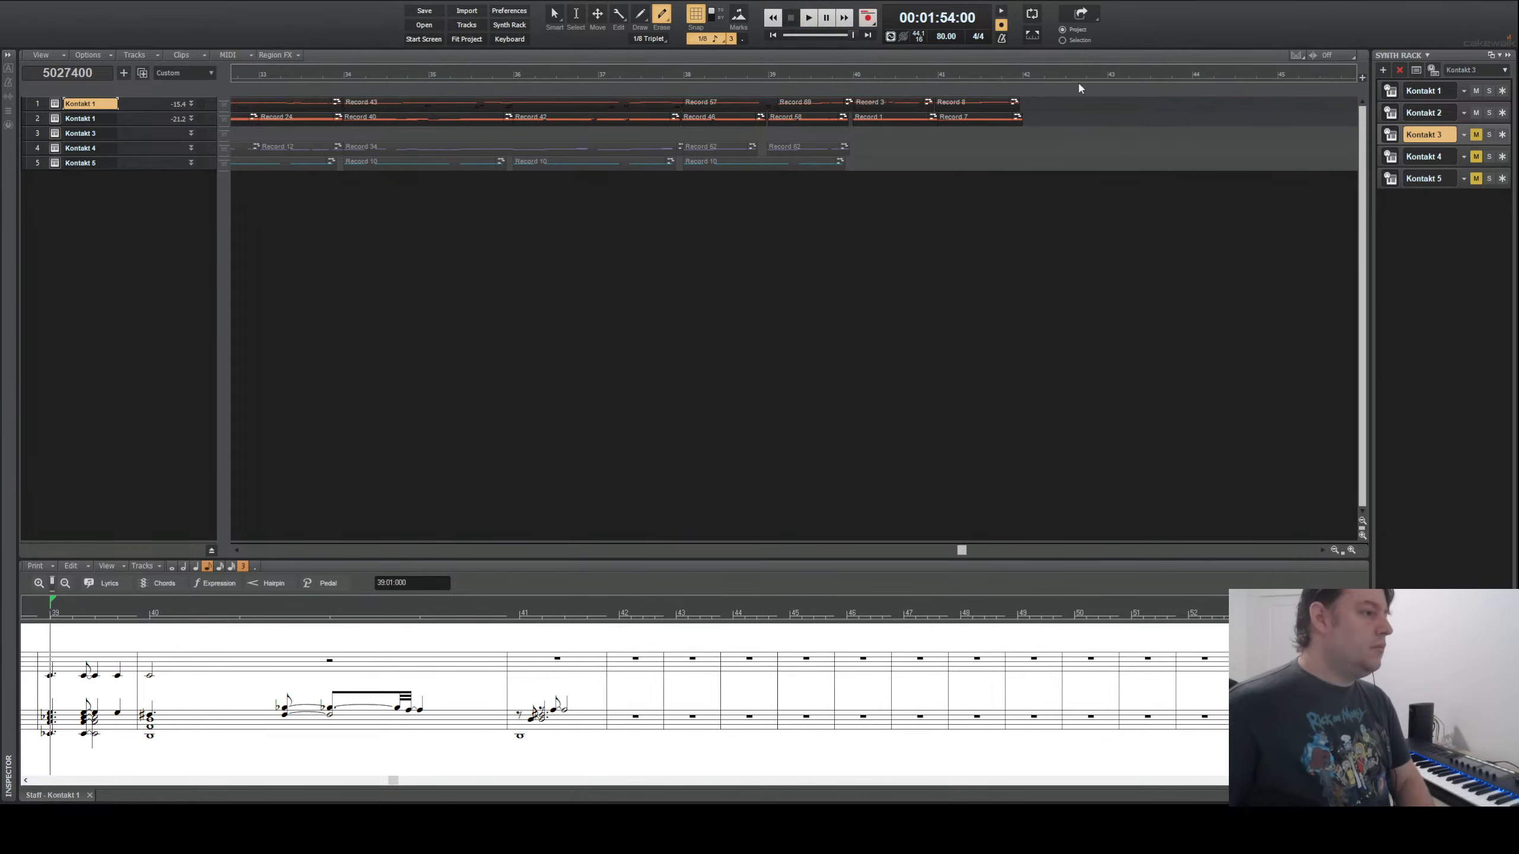
- Audition the passage twice from bar 38 at 1:51:00 and stop playback
click(1022, 78)
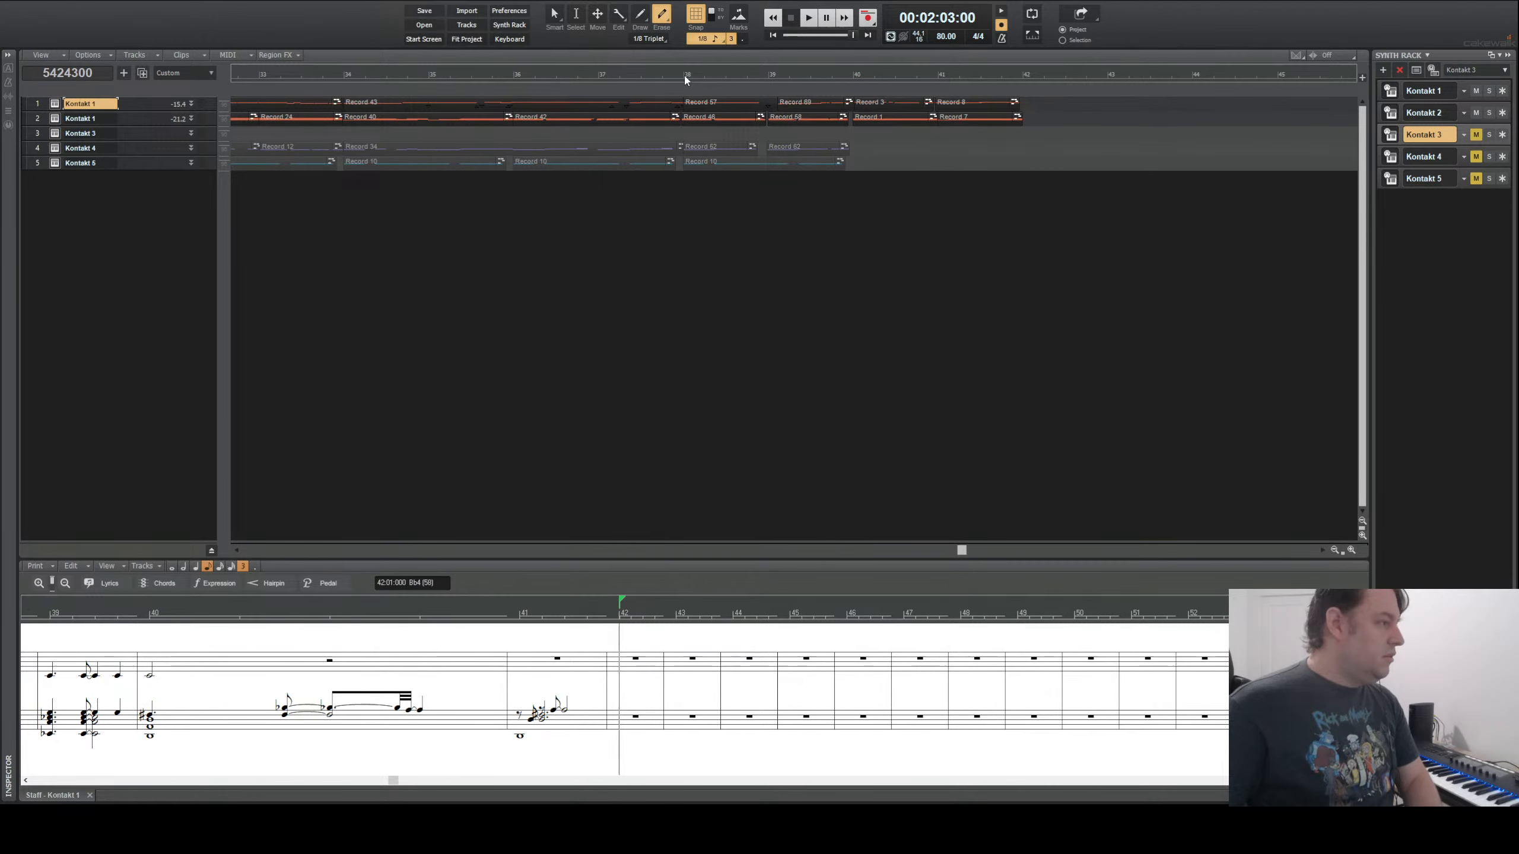
click(685, 73)
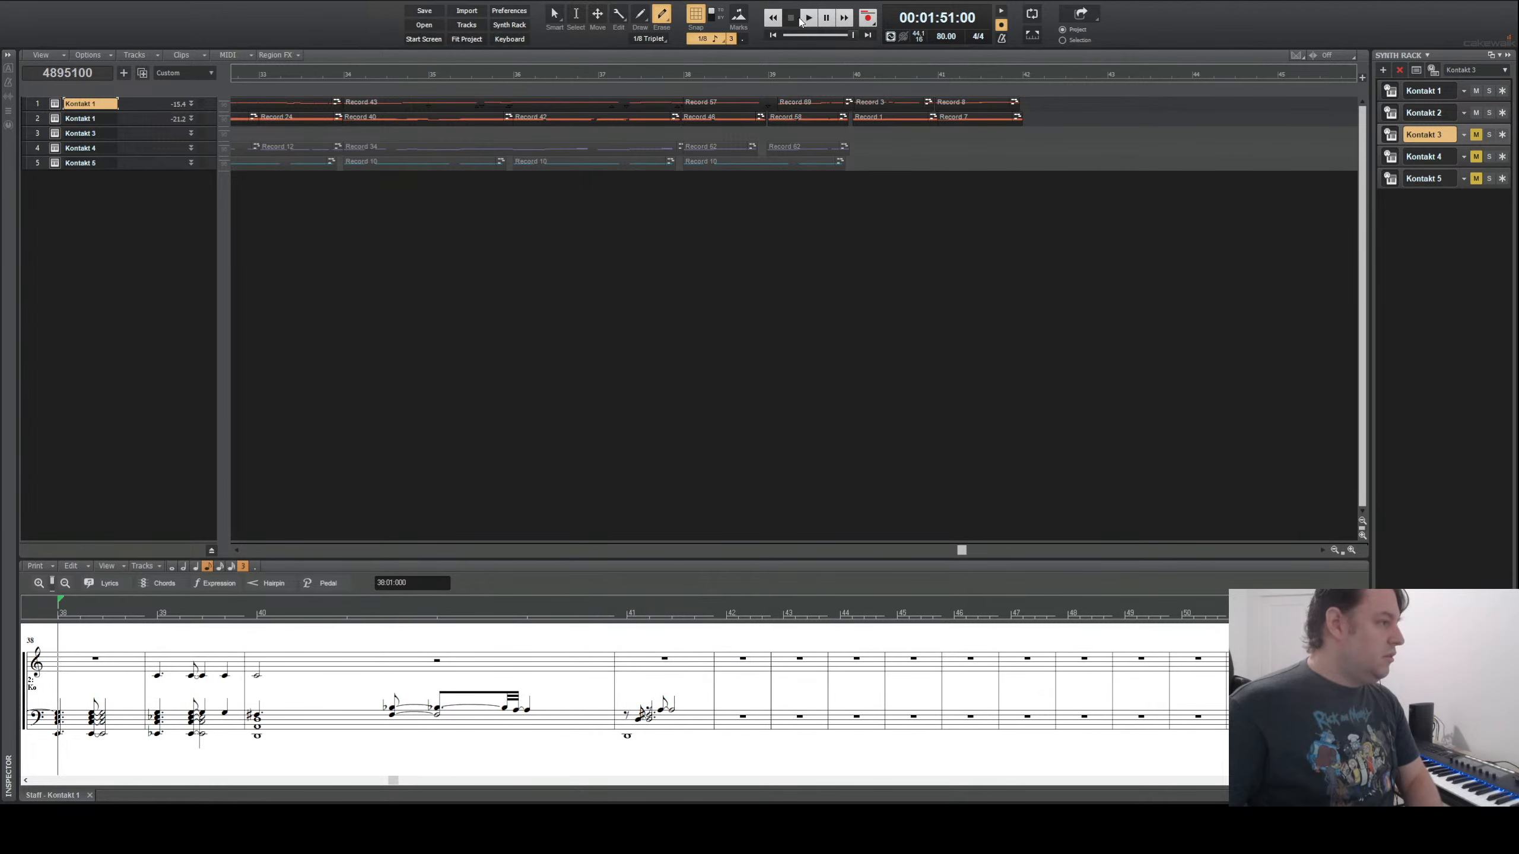
click(812, 20)
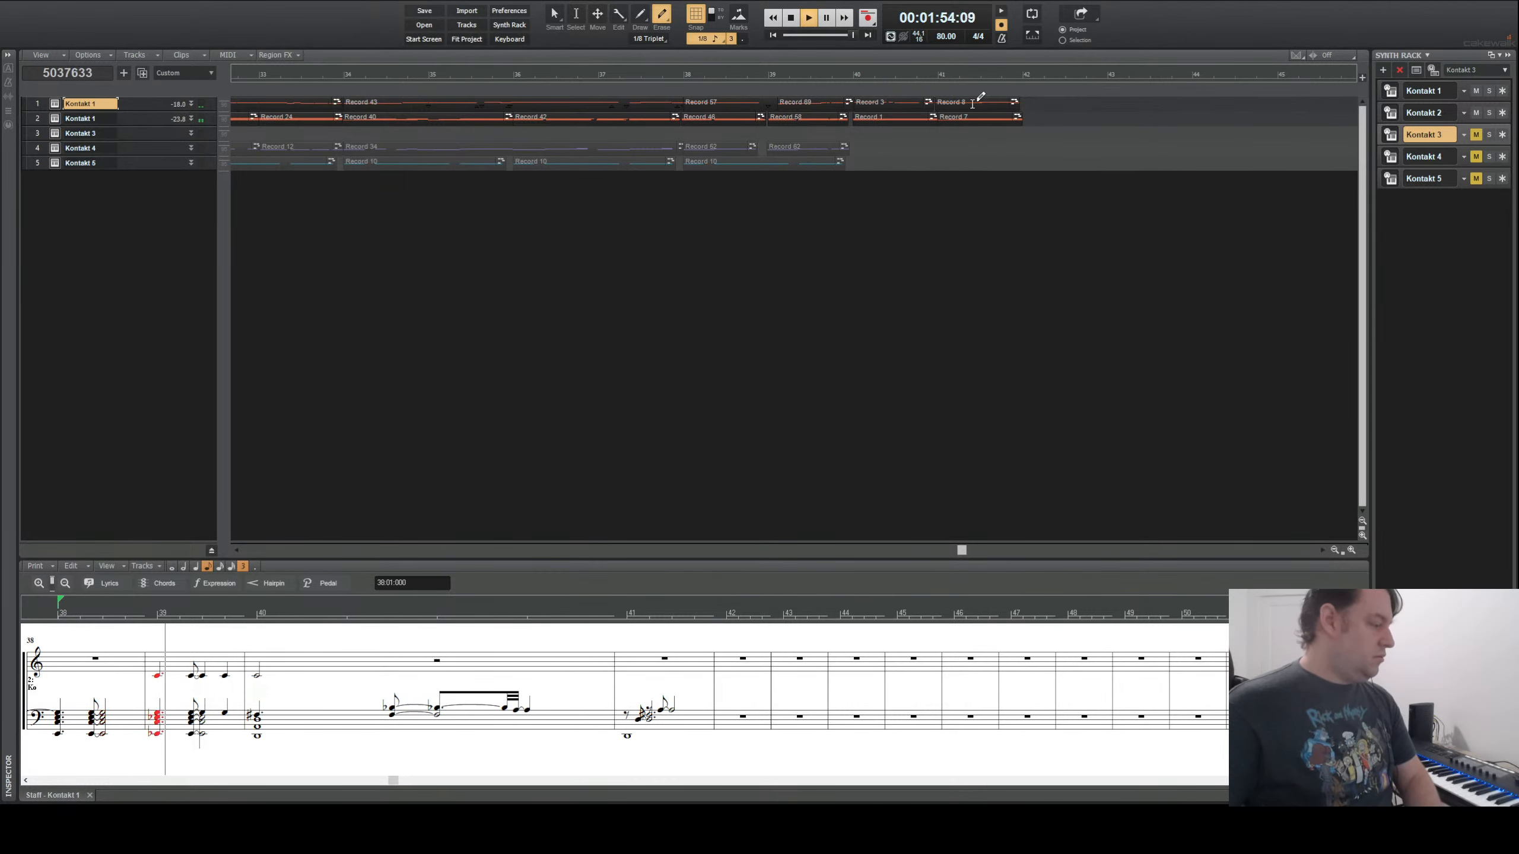
click(792, 18)
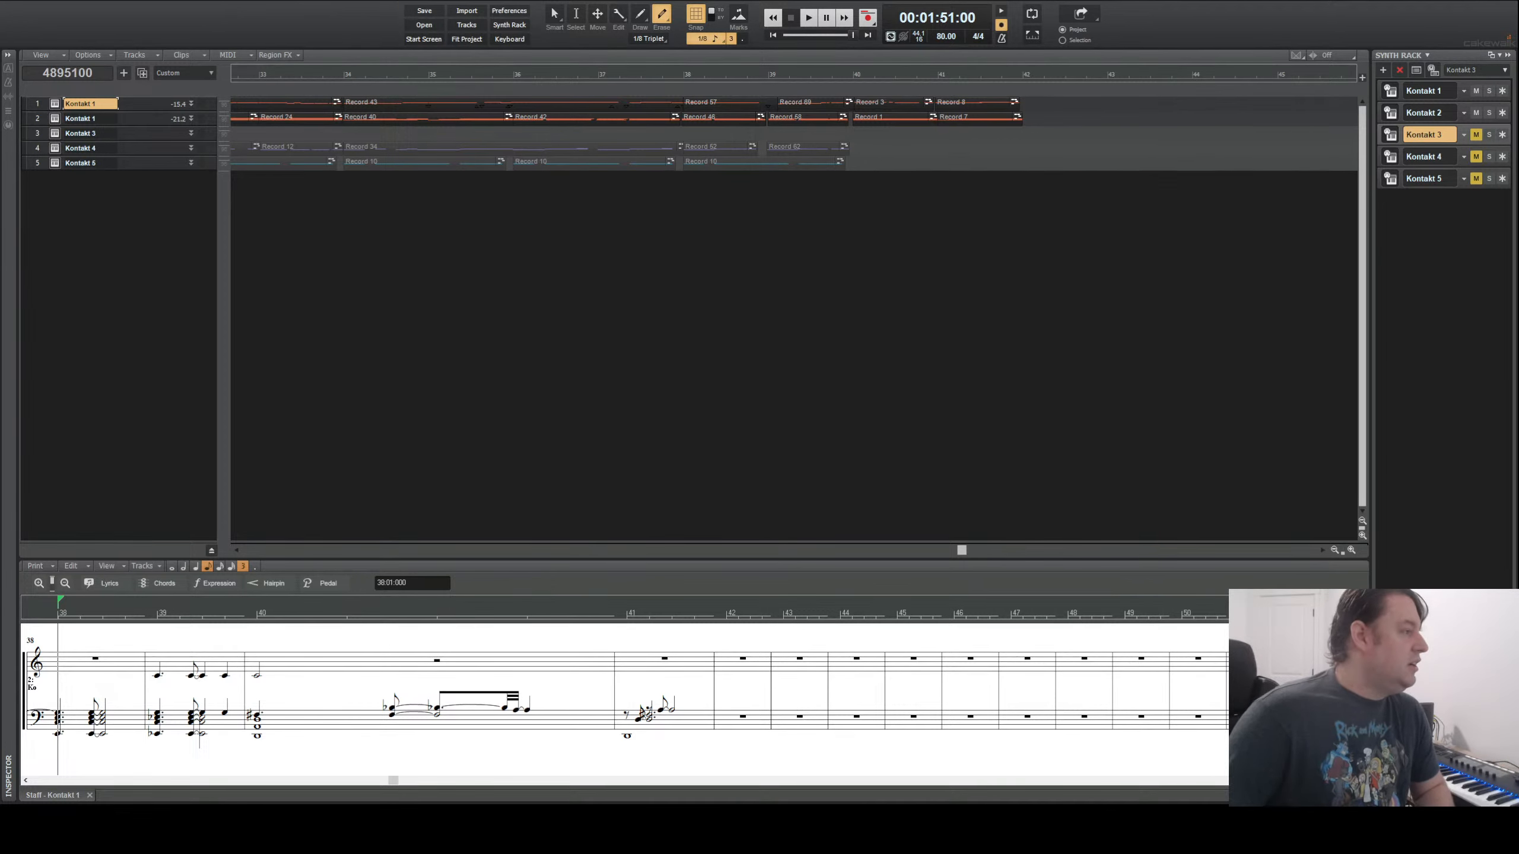
click(805, 19)
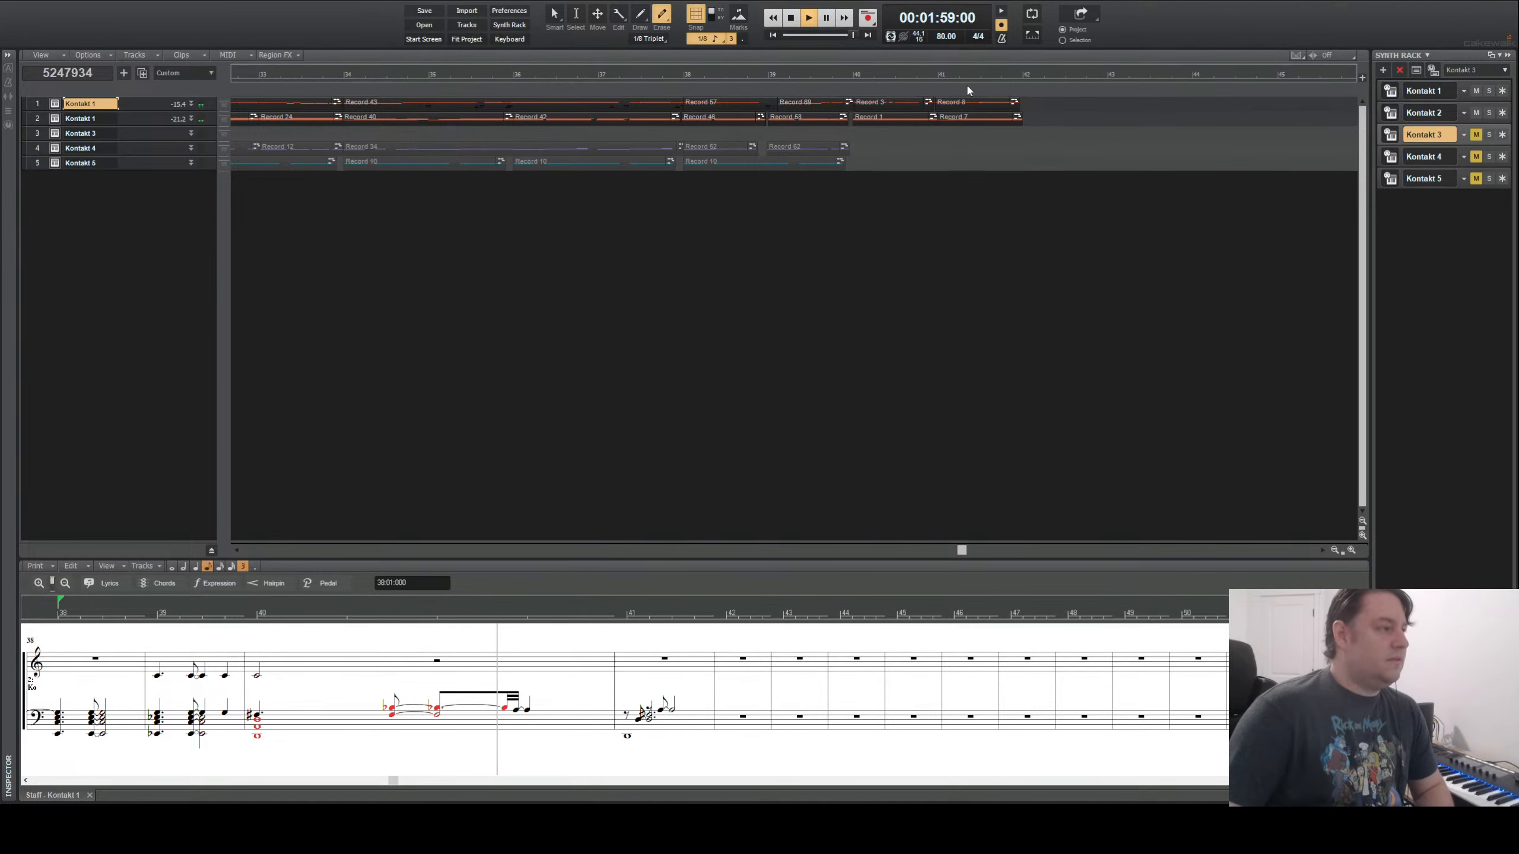
click(791, 20)
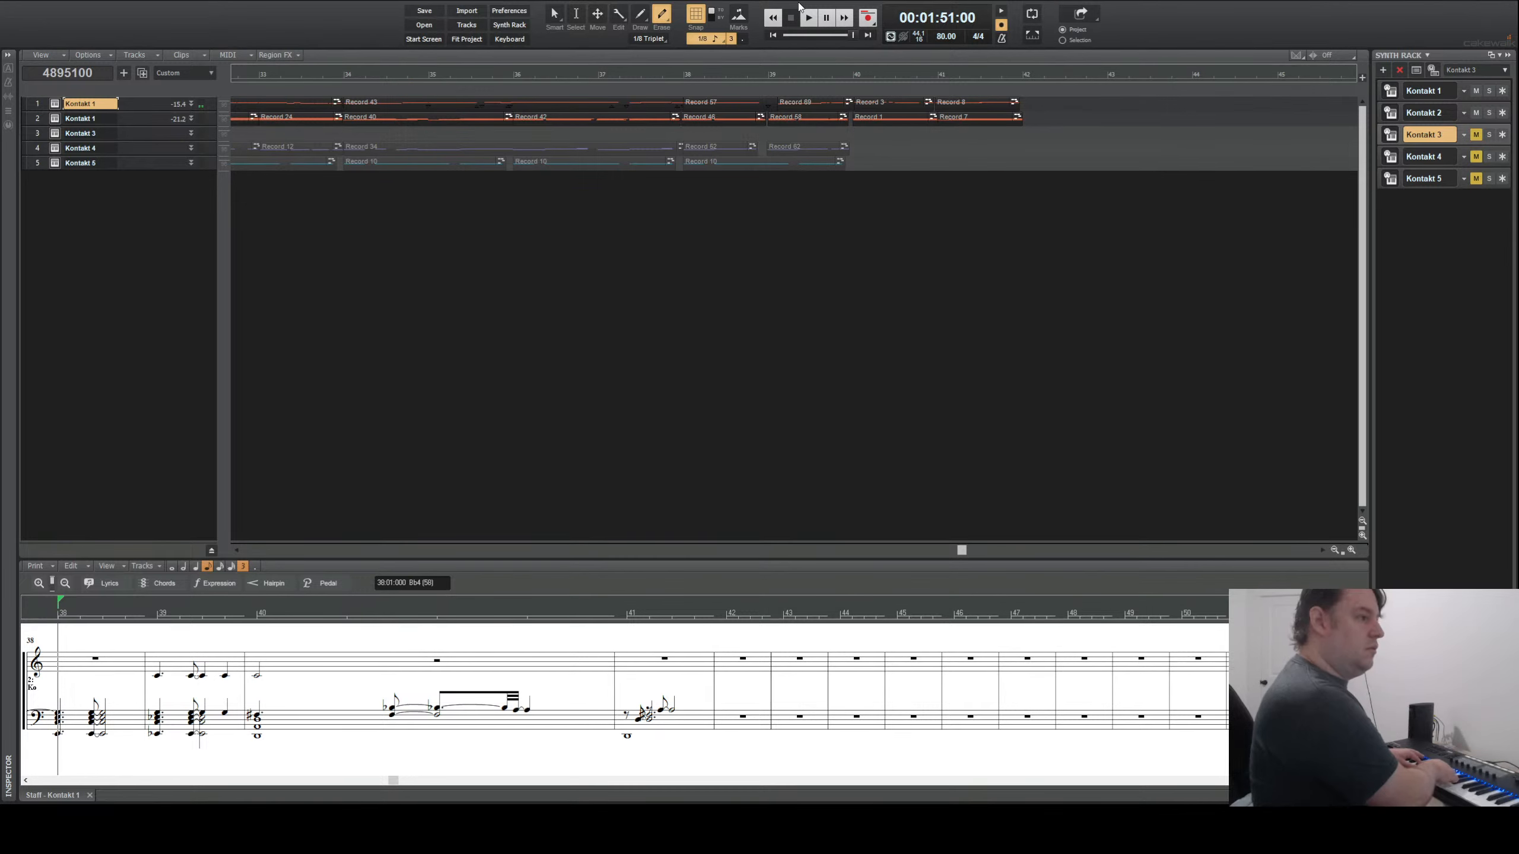
- Move the playhead to bar 40 at 1:57:00, select the second track, and start and stop playback
click(856, 78)
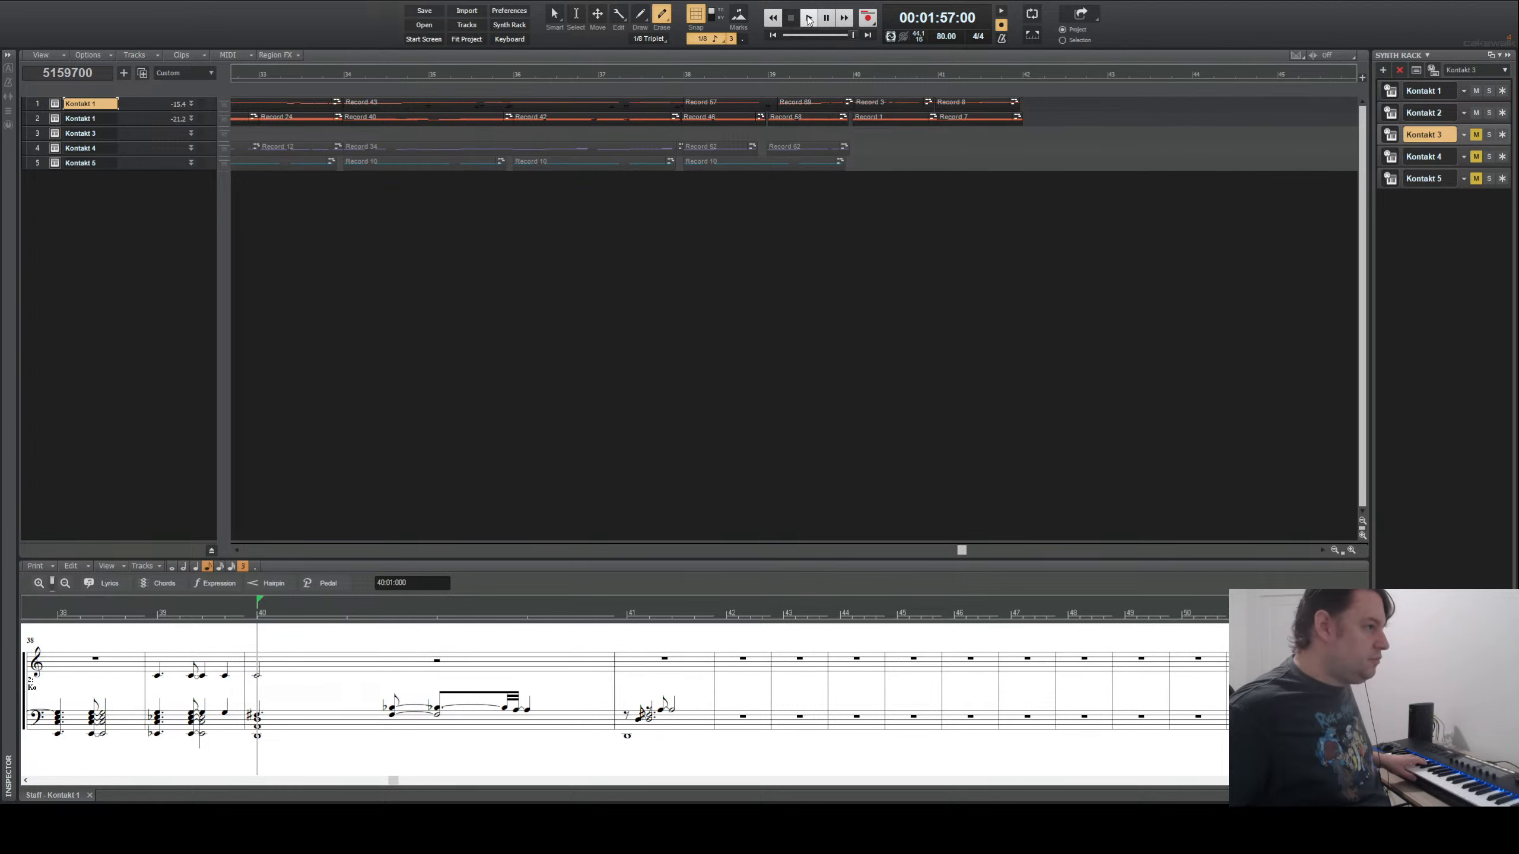
click(868, 17)
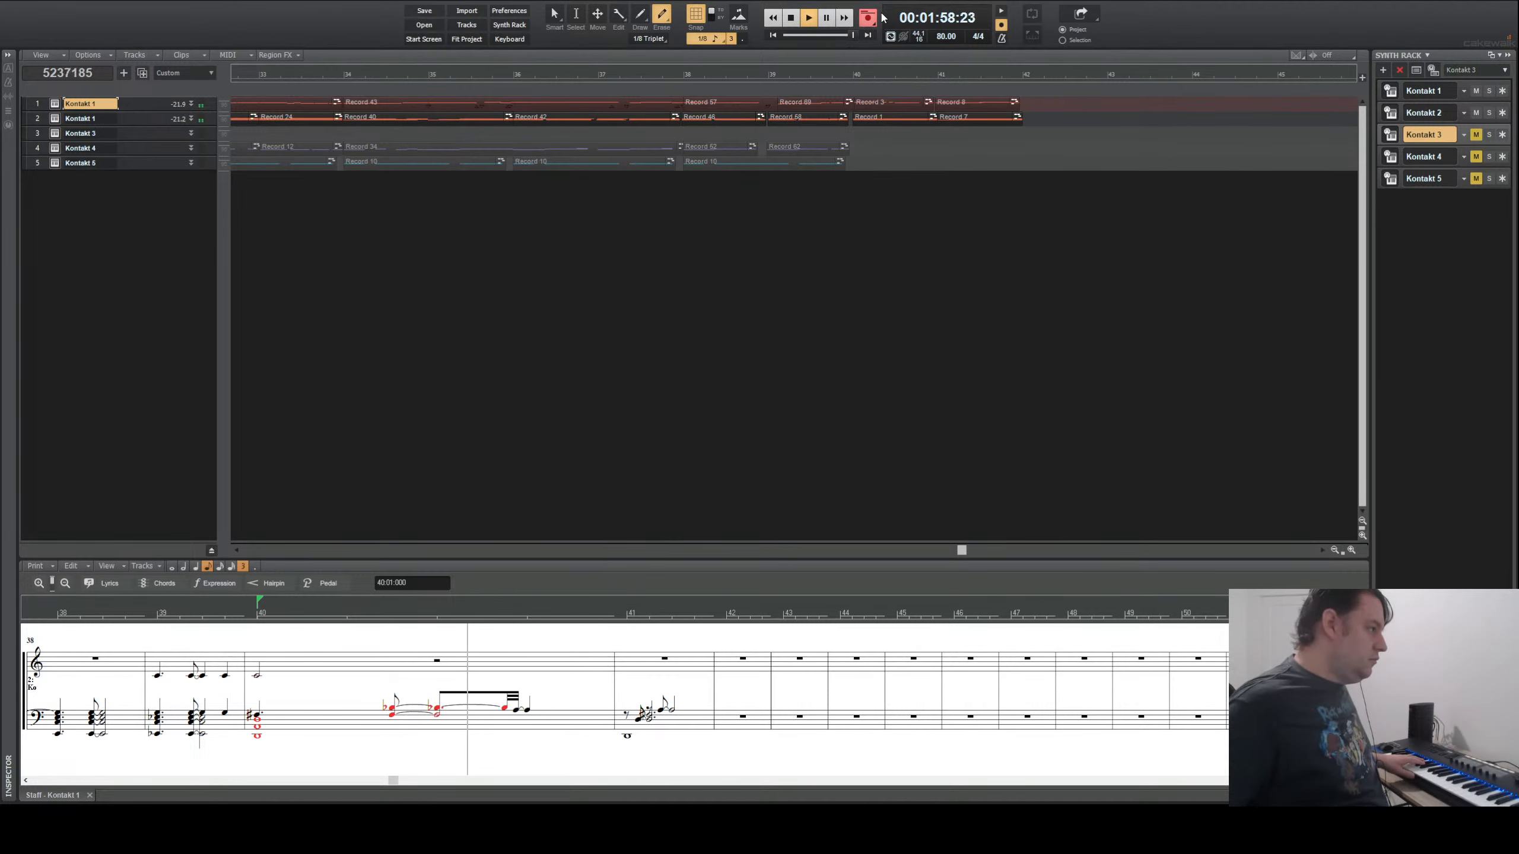
click(791, 17)
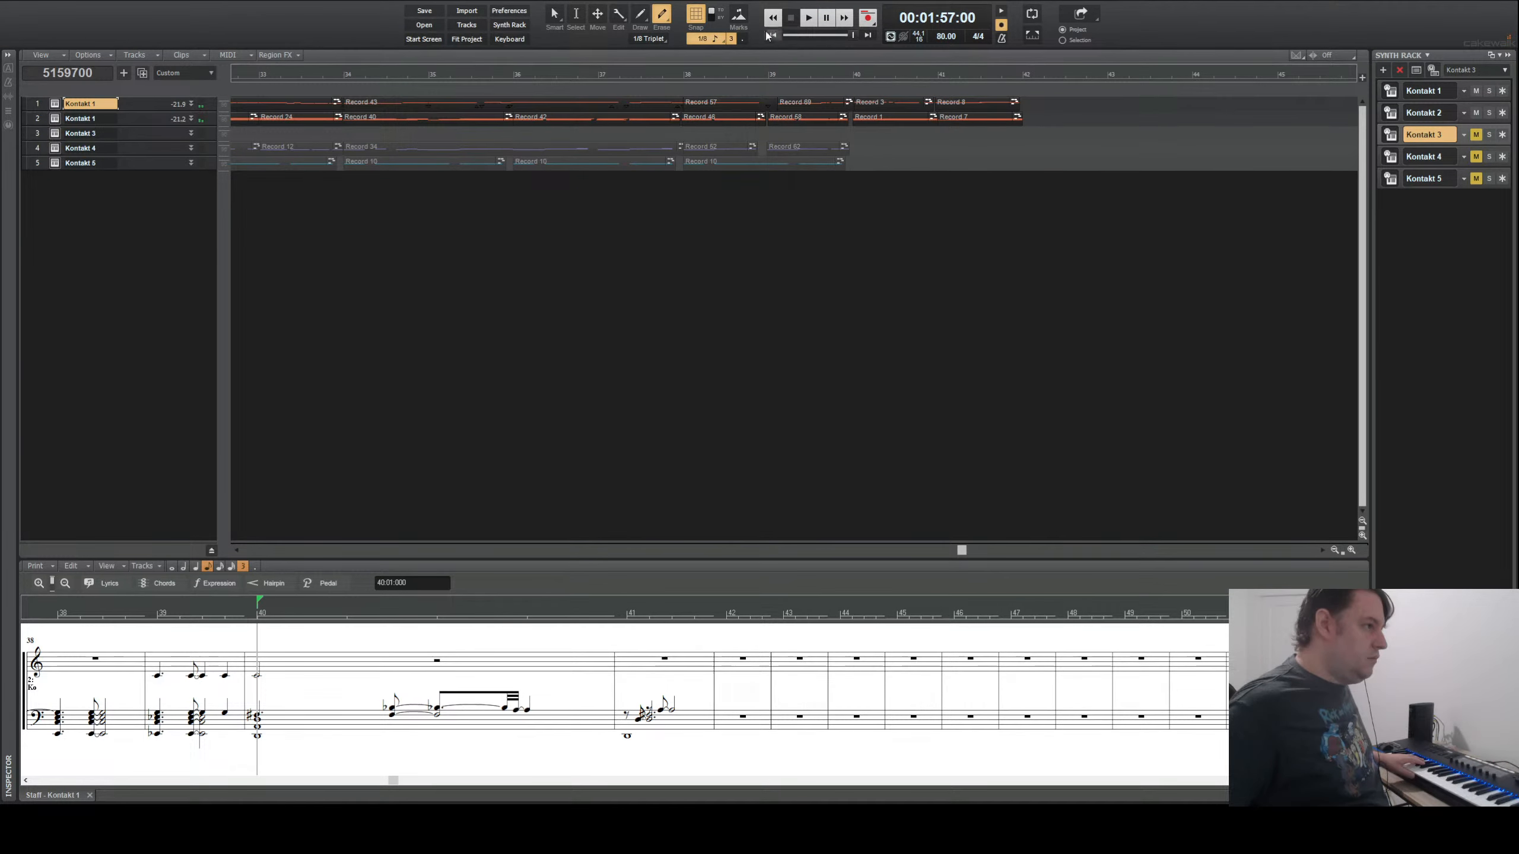
click(36, 119)
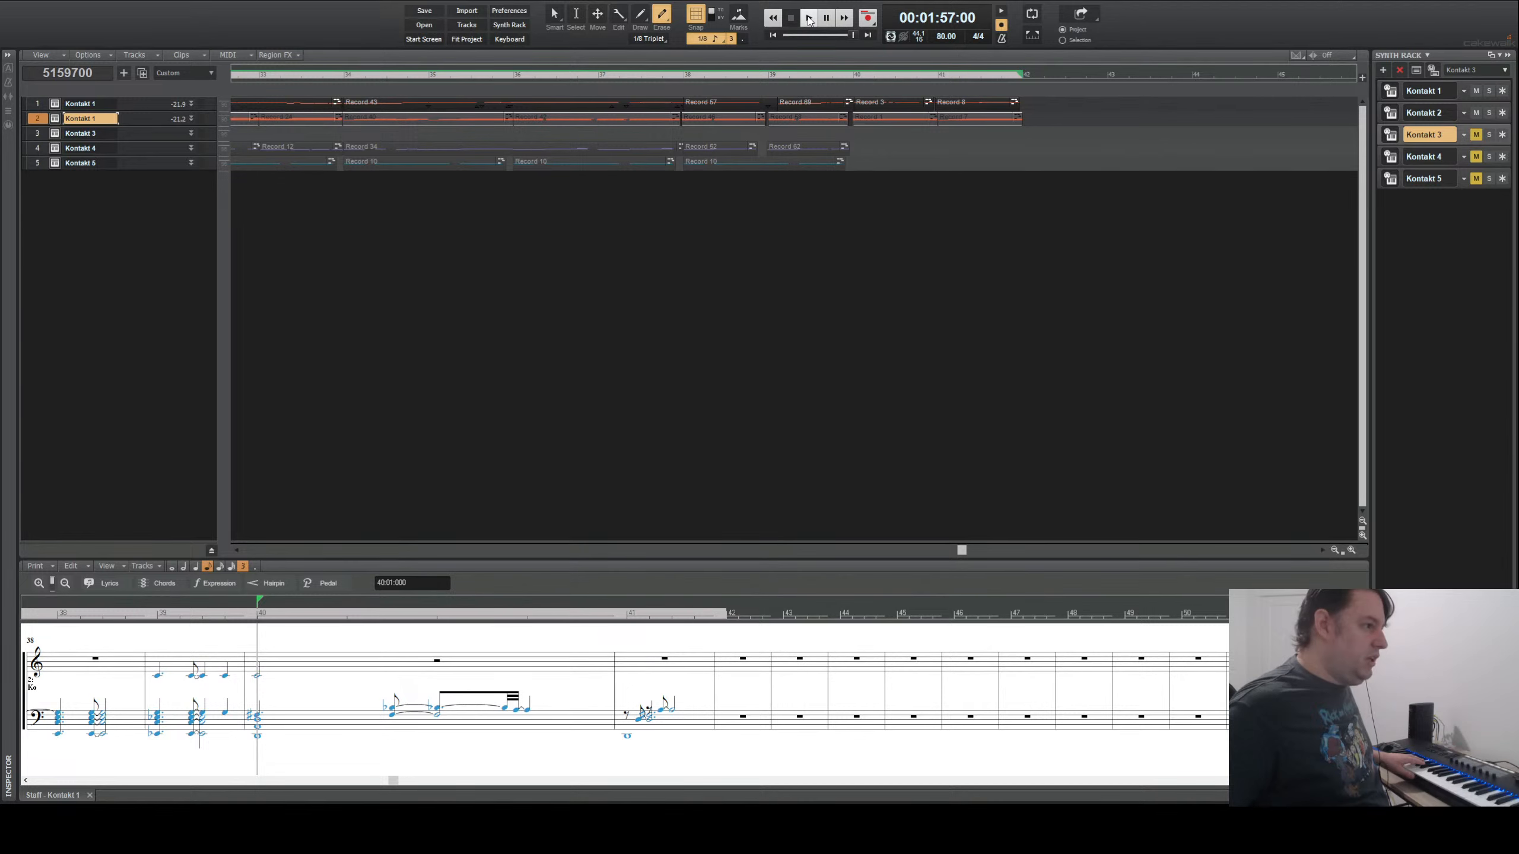
click(809, 18)
click(790, 18)
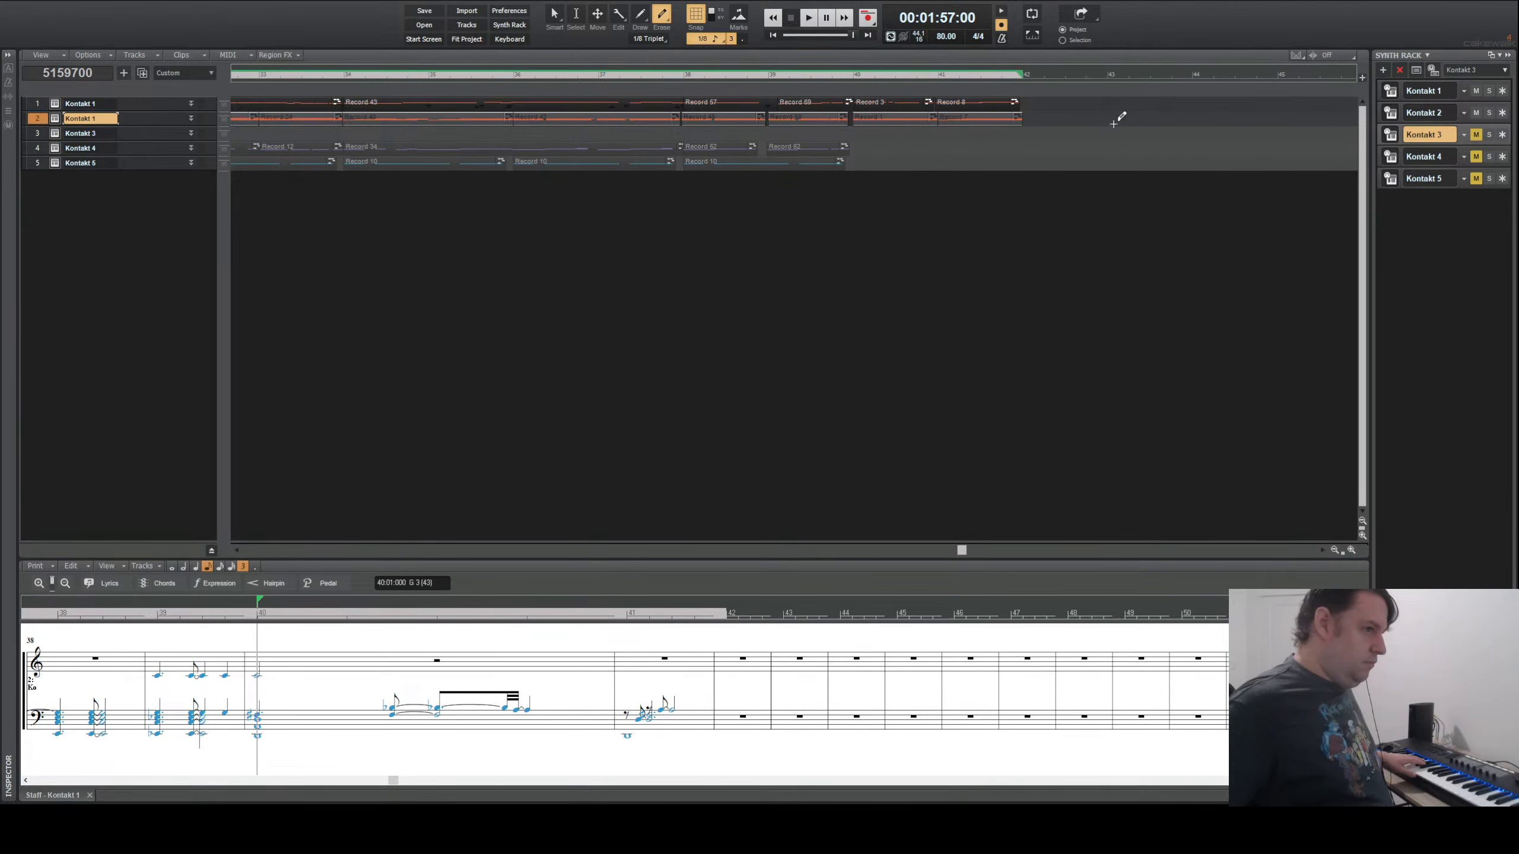
- Select the Kontakt 2 synth and record a clip on the second track in bar 42, rolling from bar 40
click(1429, 115)
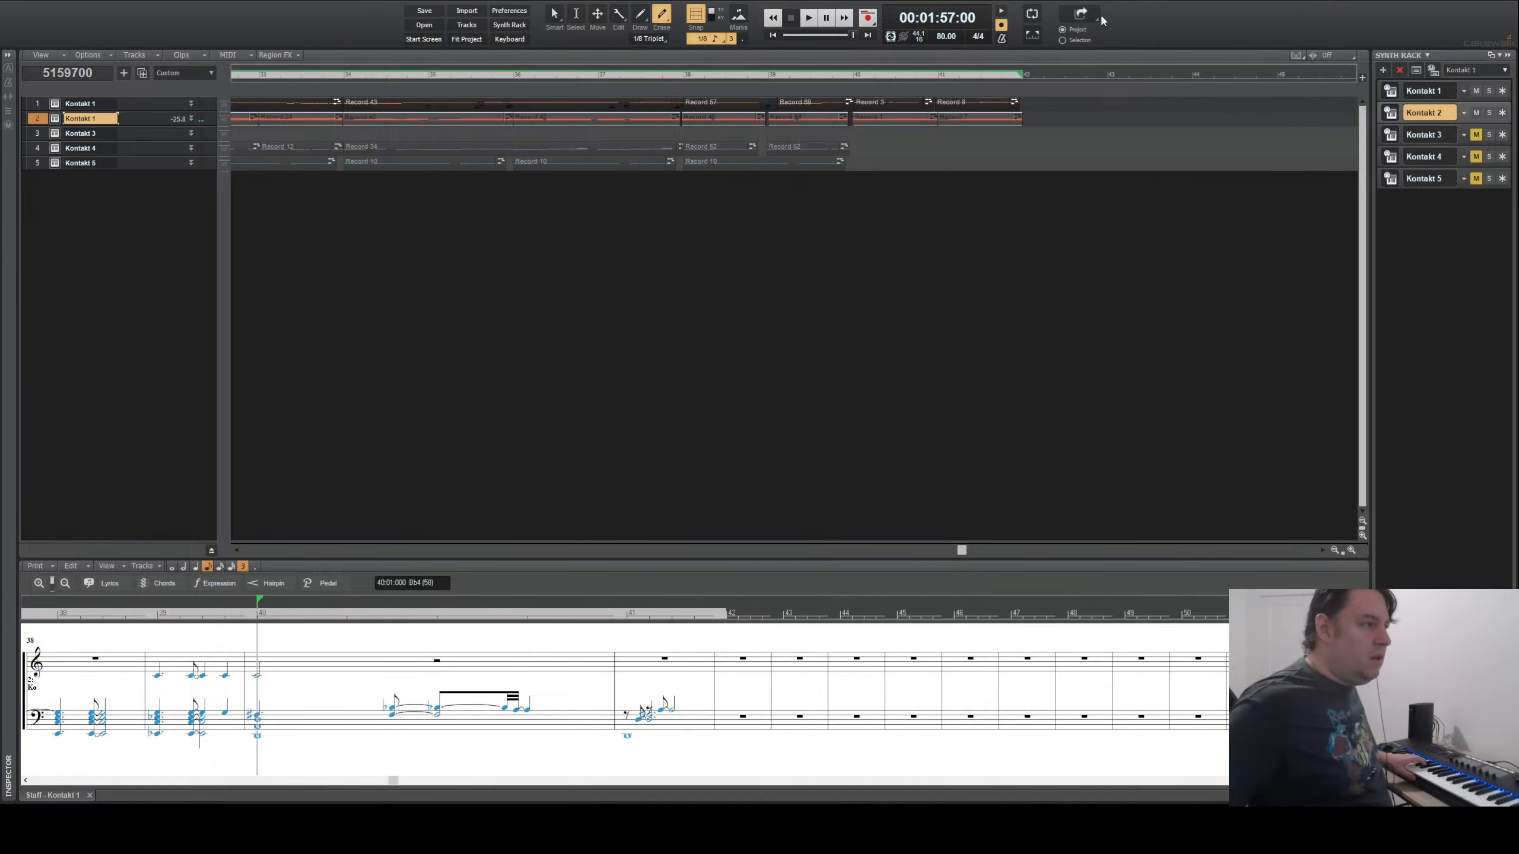
click(808, 17)
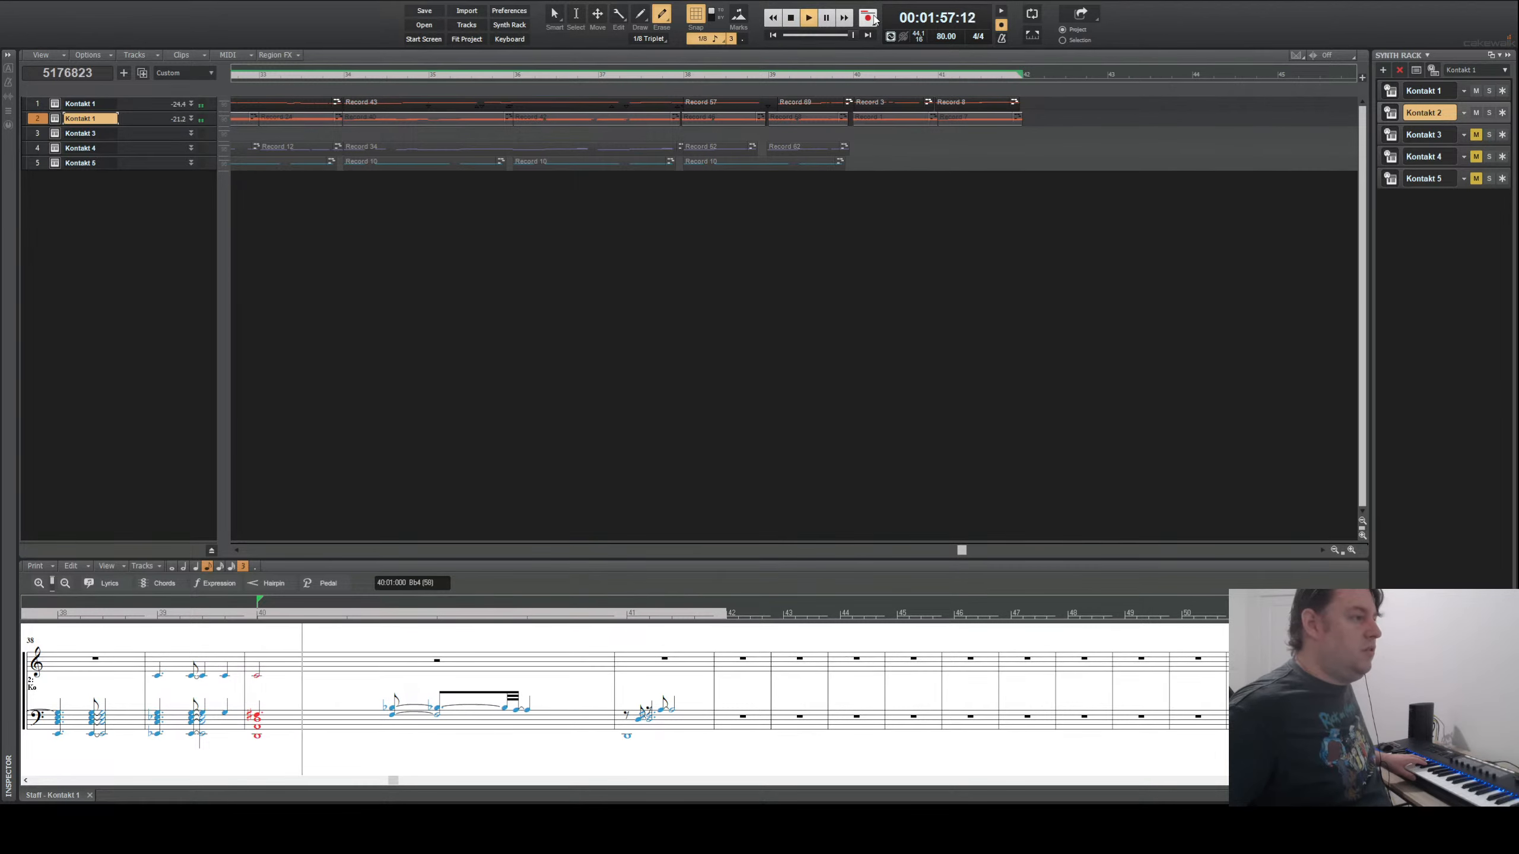
click(868, 18)
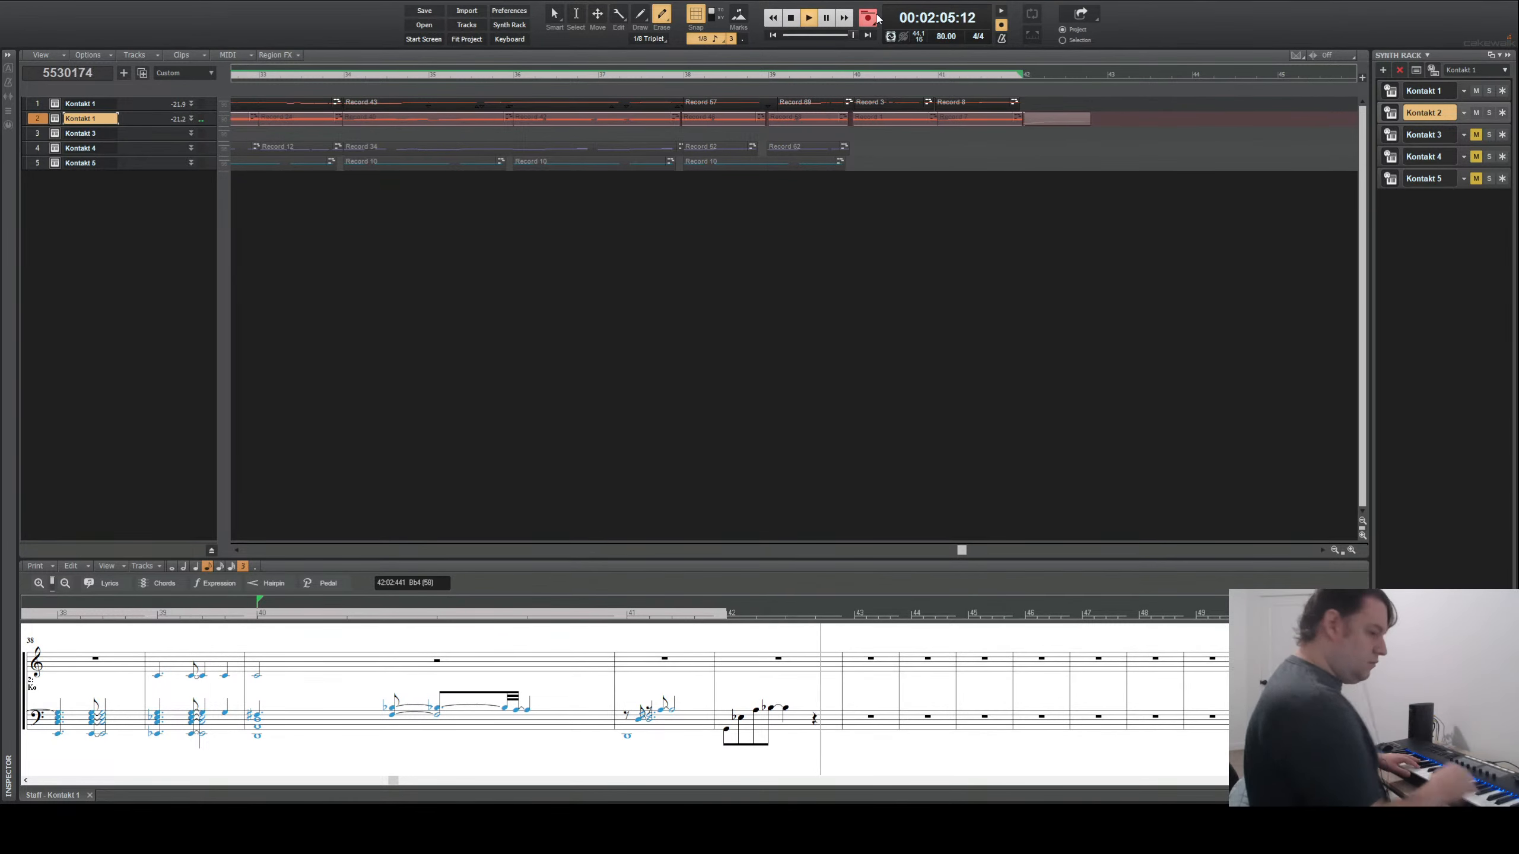
key(space)
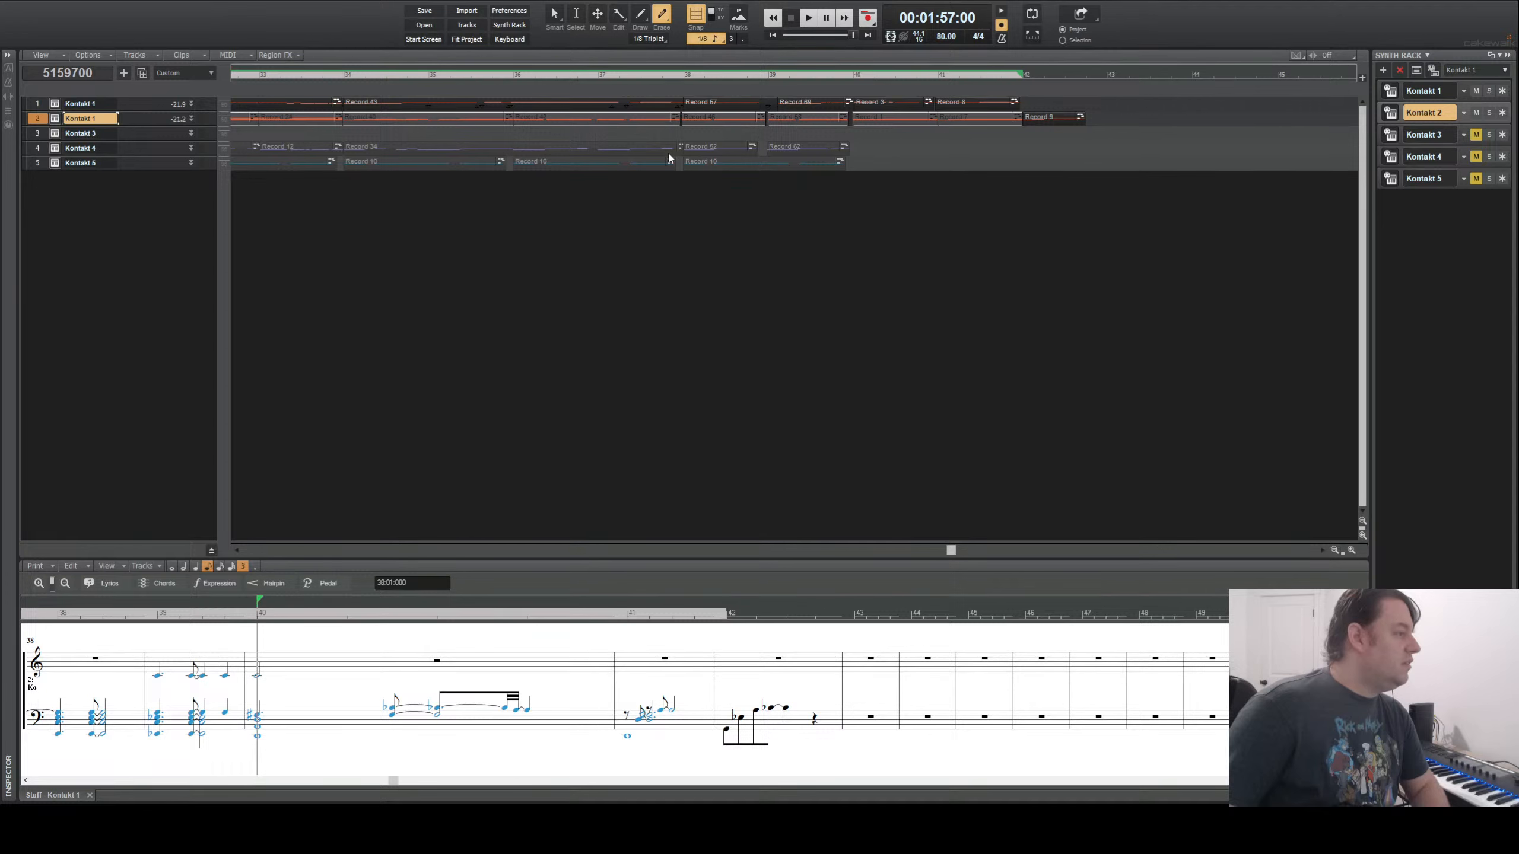
- With the Draw tool and straight 1/8 snap, extend bar 42's final B-flat 4 to the bar's end and lower the figure's second note a half step
click(645, 194)
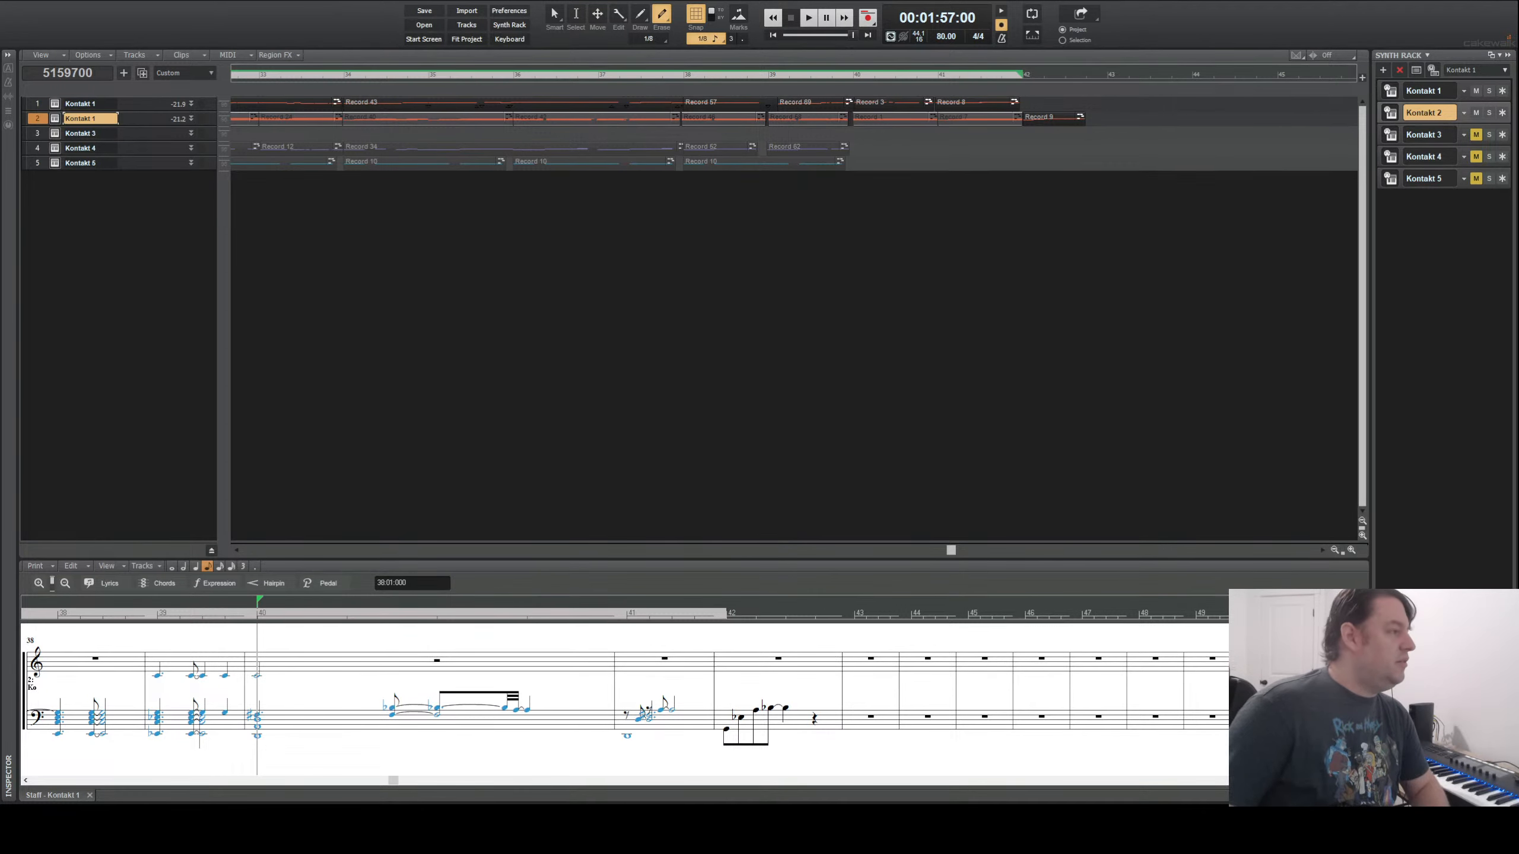
click(640, 15)
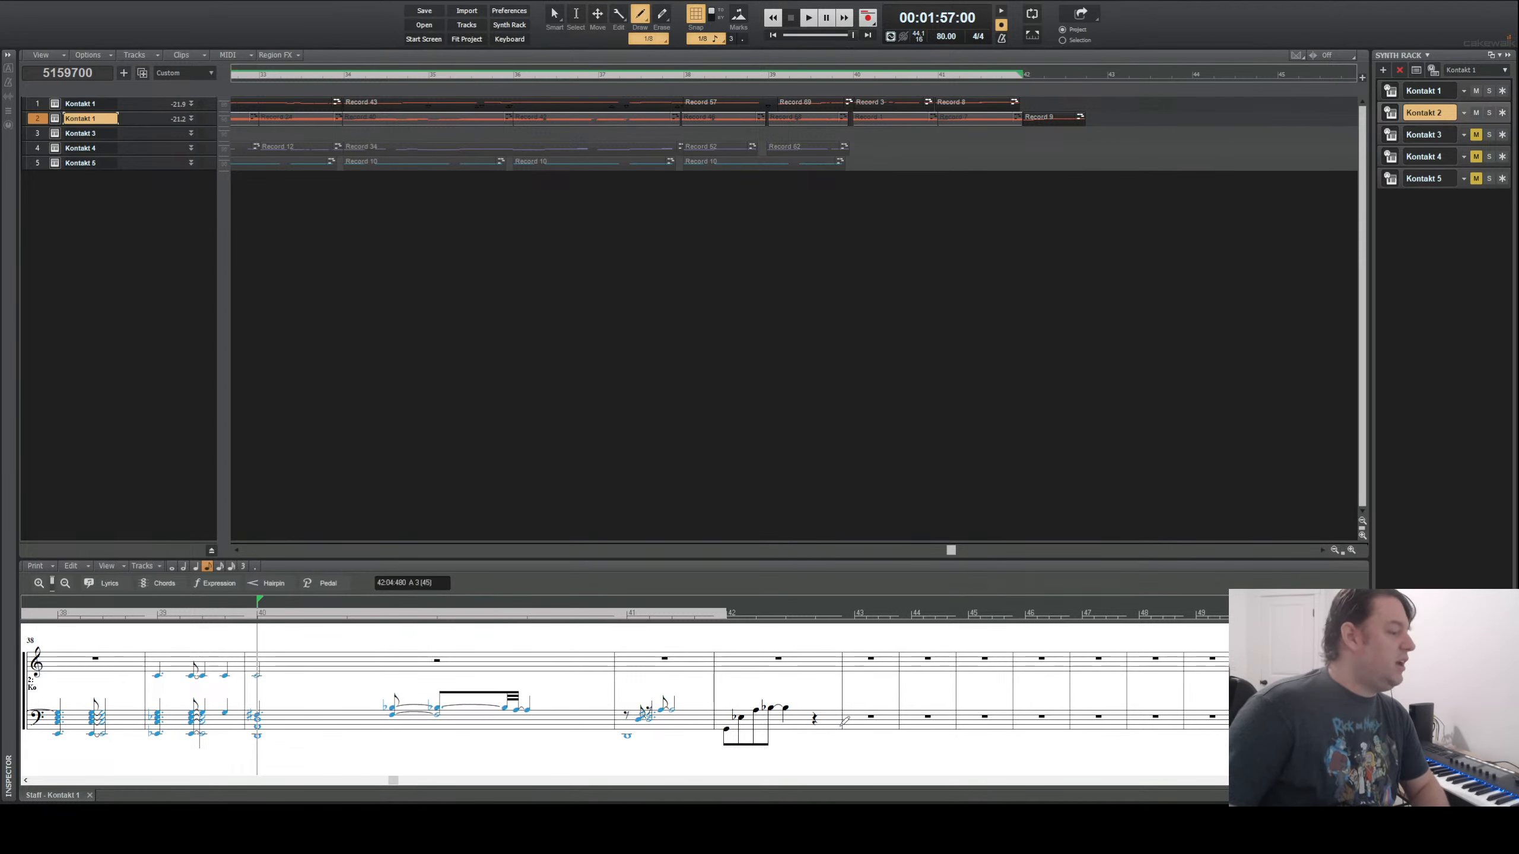
click(772, 712)
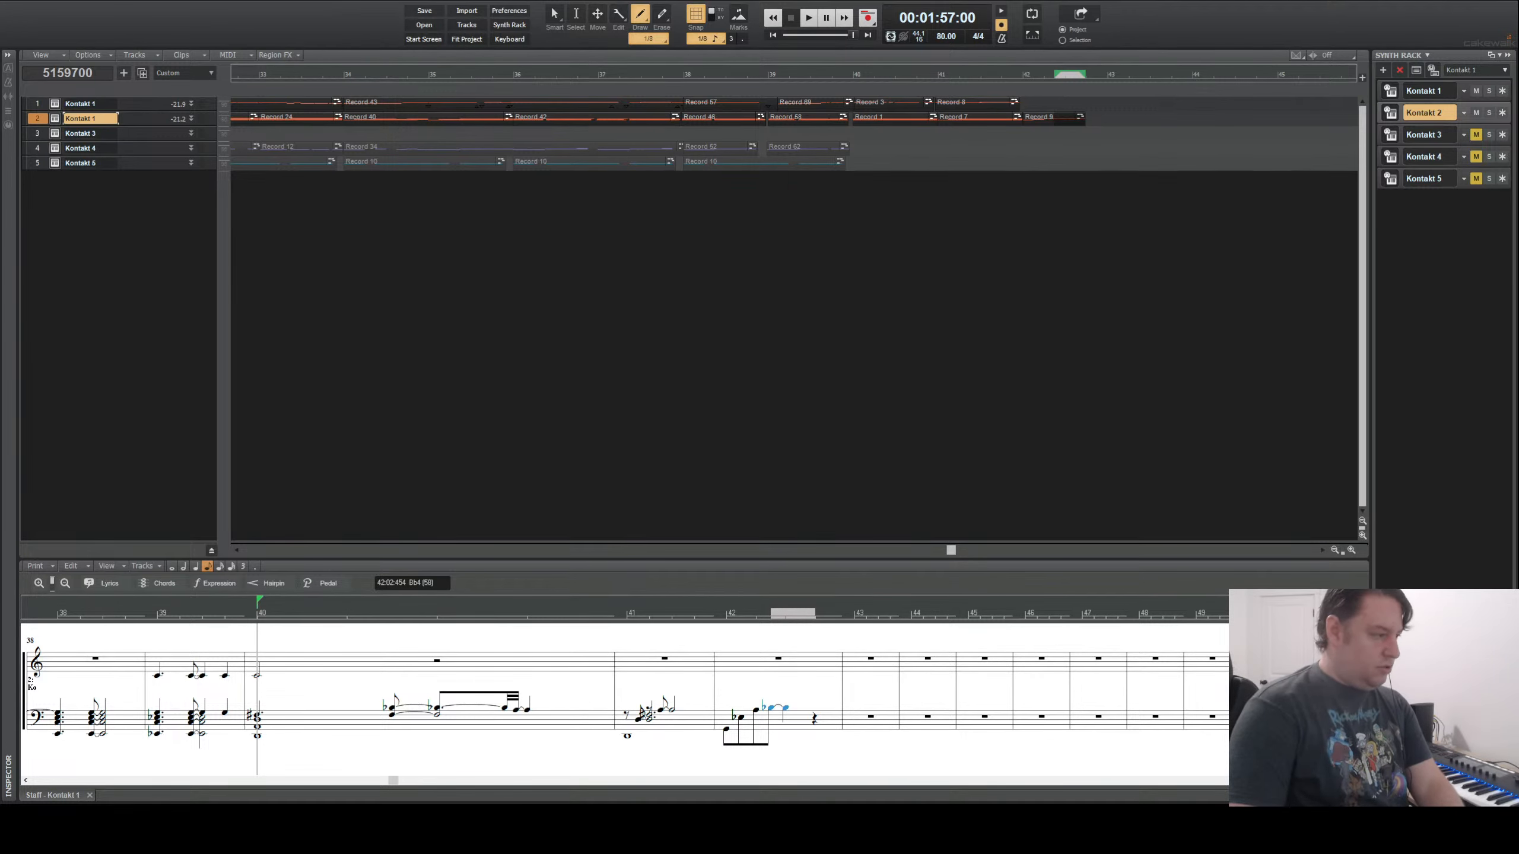
key(Return)
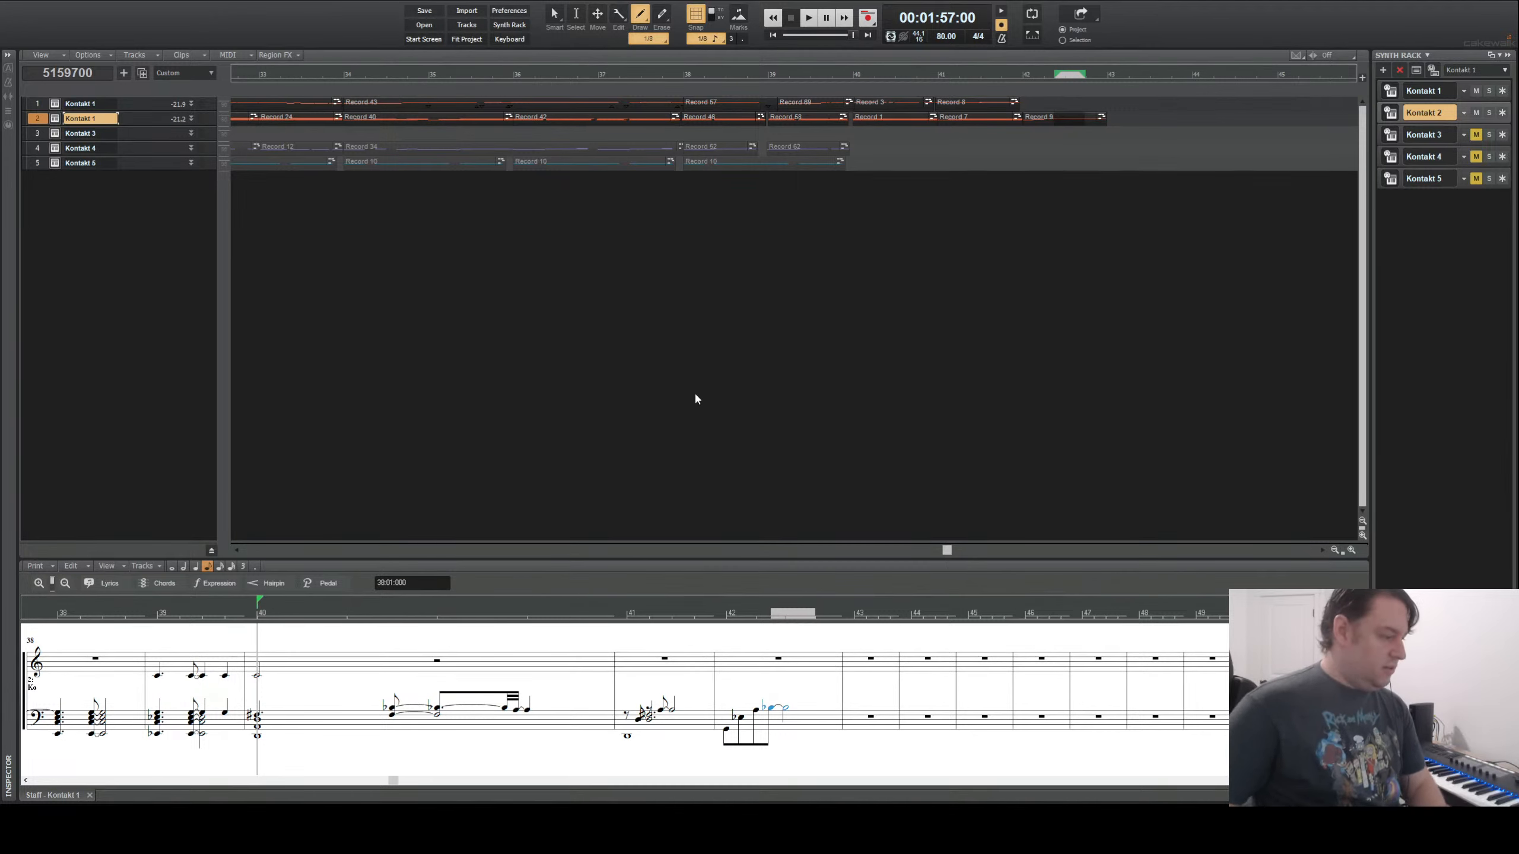
click(729, 732)
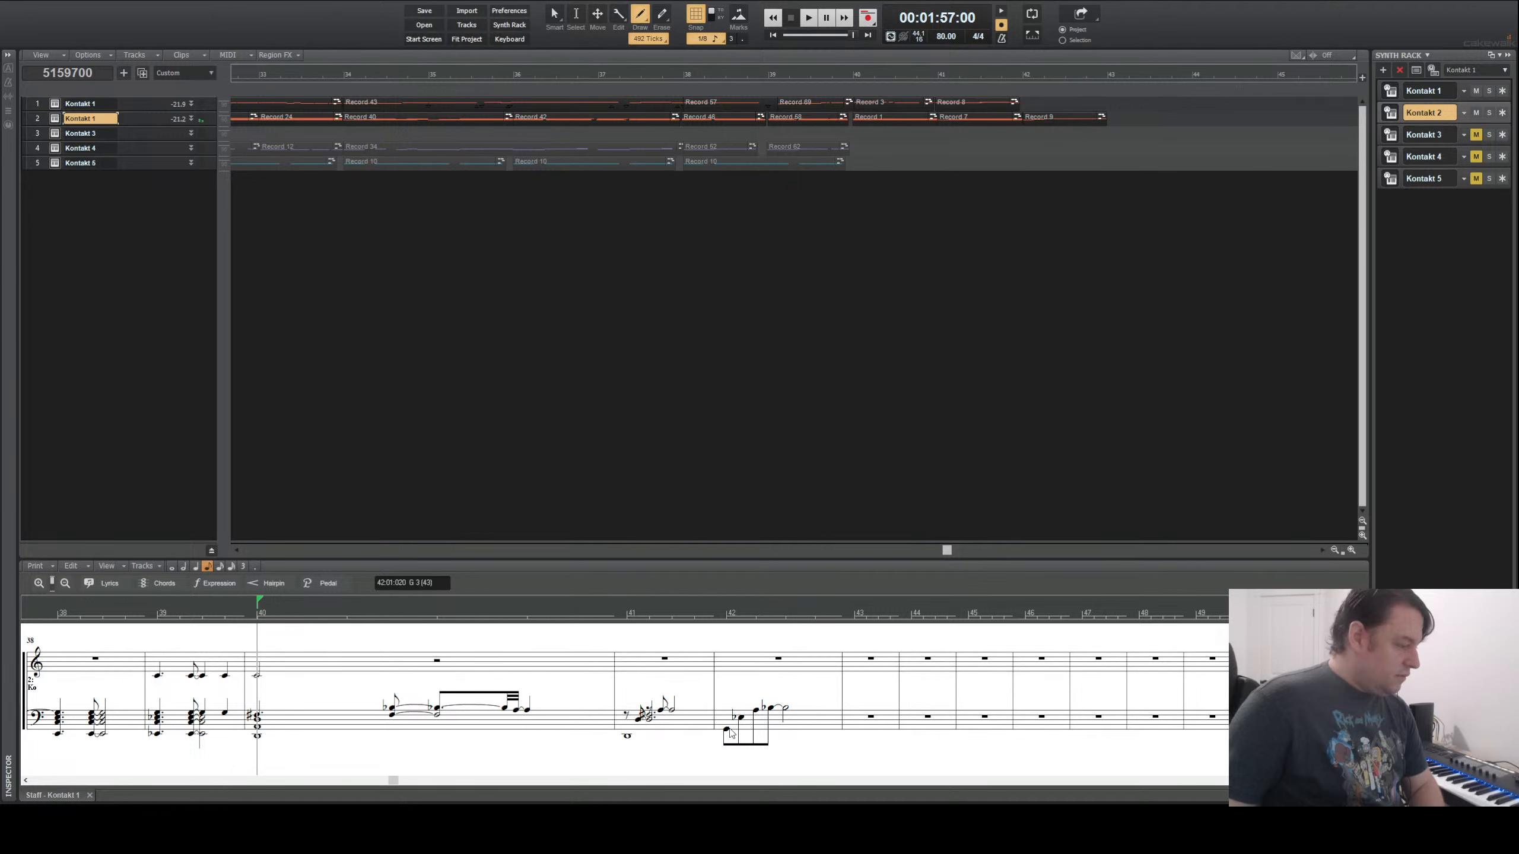
click(741, 720)
- Draw a sustain pedal from the start of bar 42 into beat 4, and audition the bar from 2:03:00
click(728, 614)
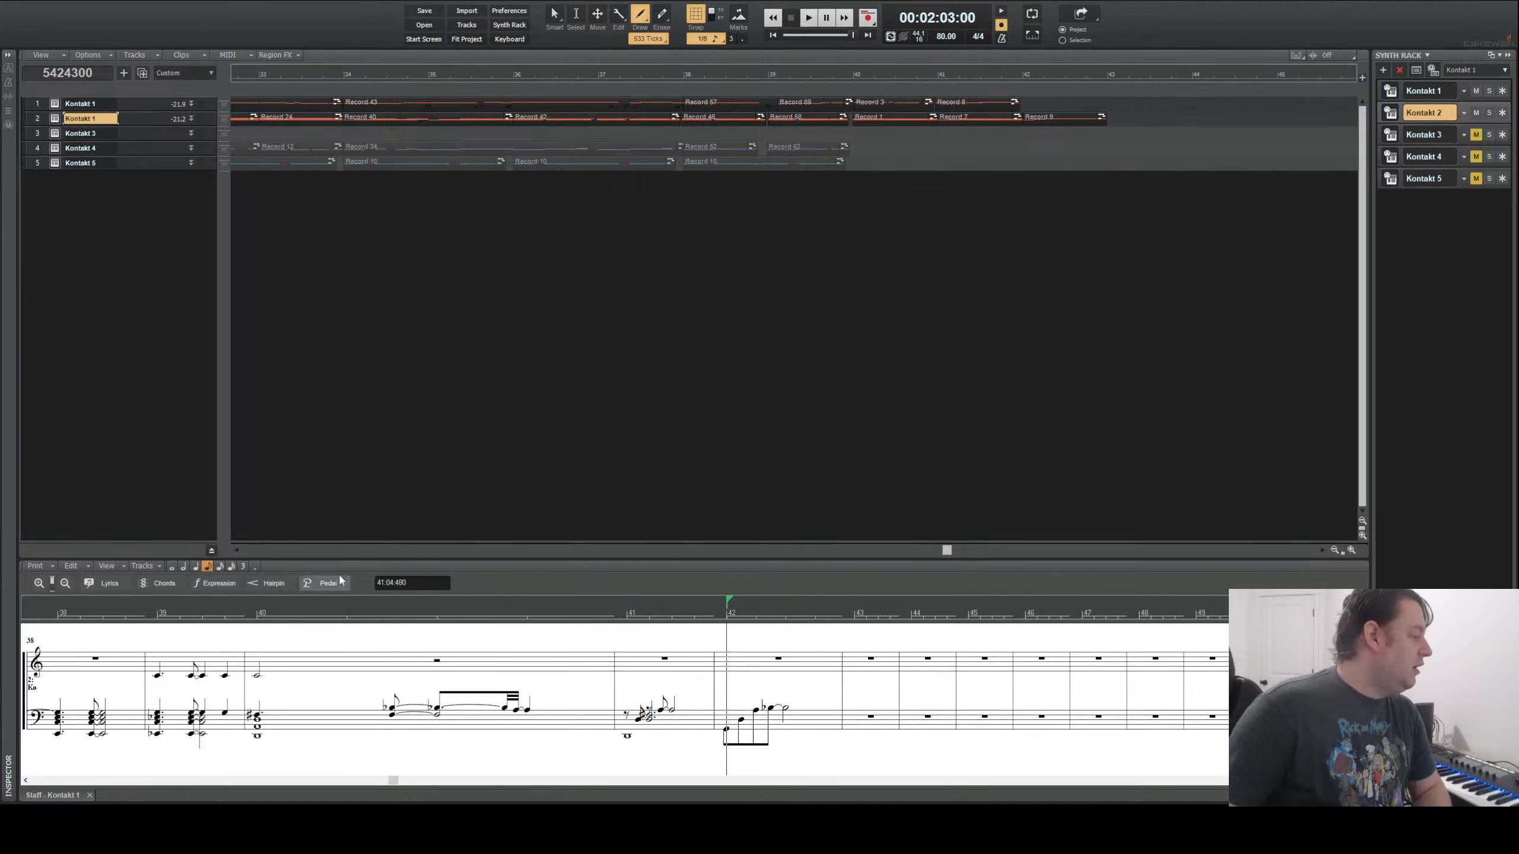
click(320, 584)
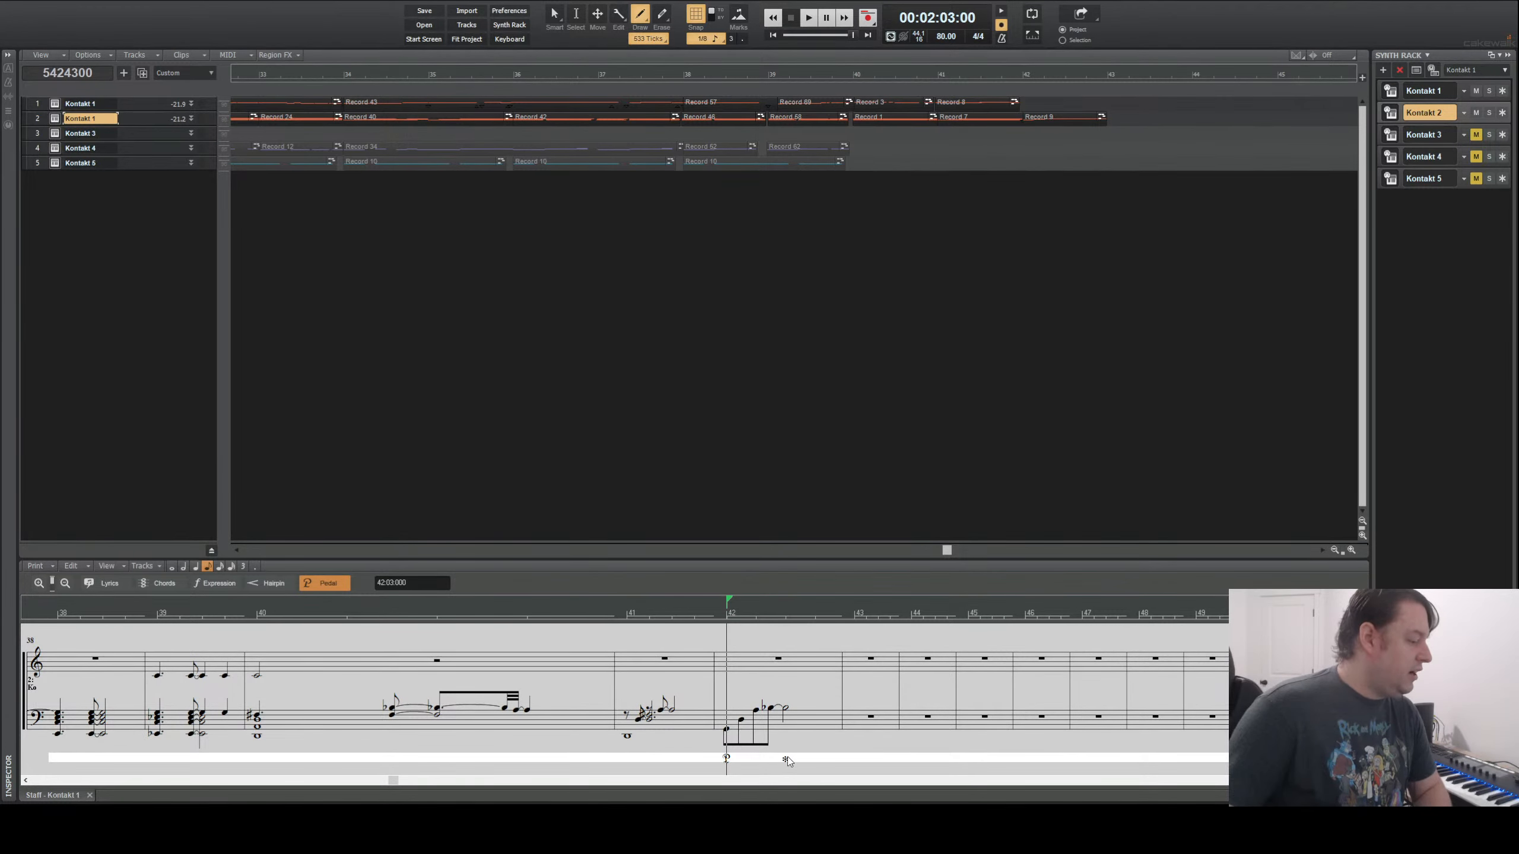
drag(786, 760, 829, 759)
key(space)
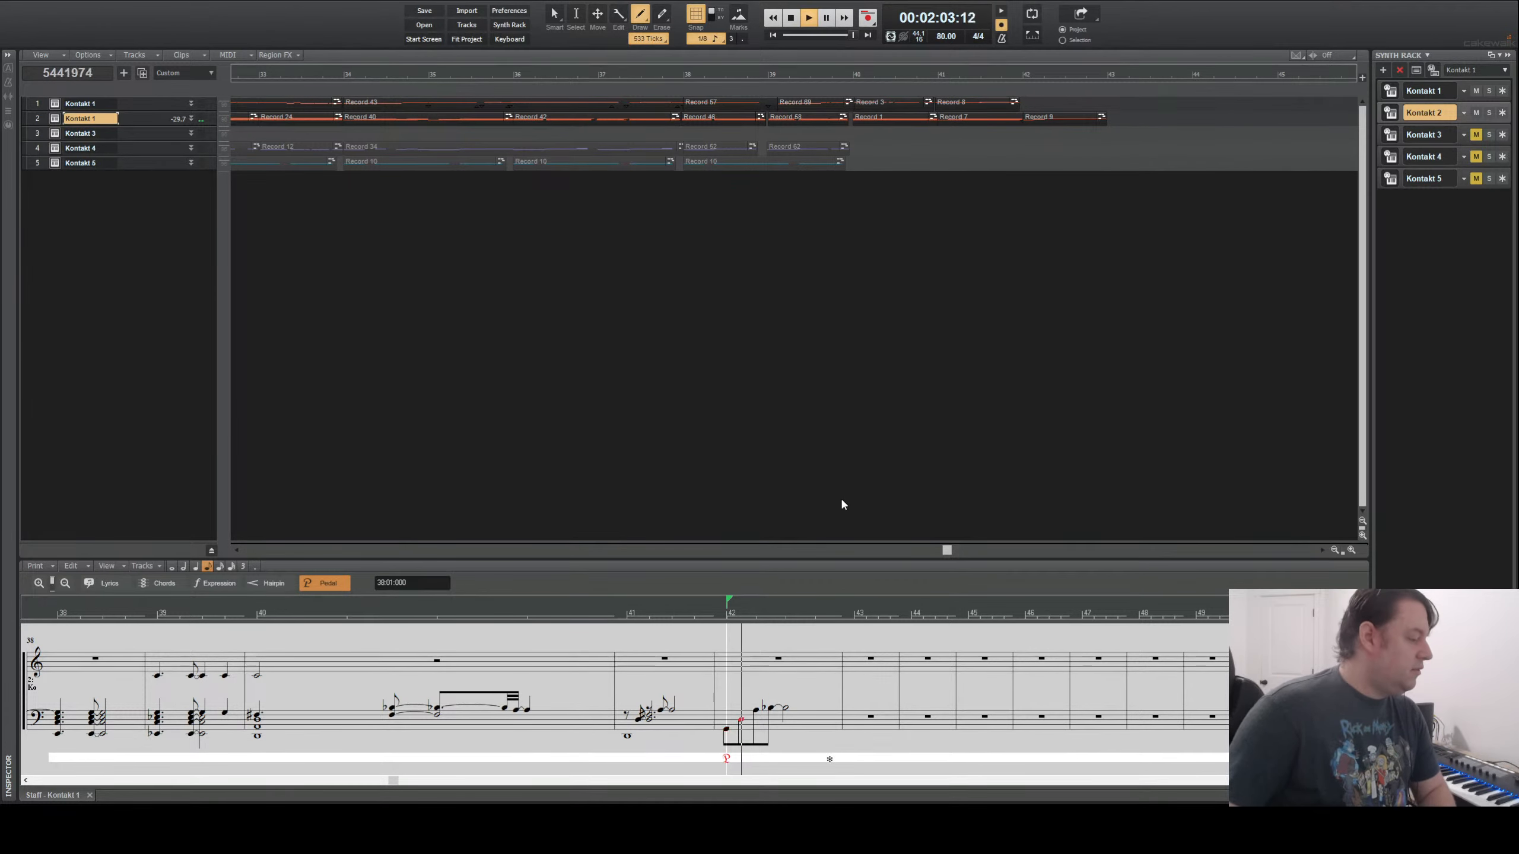
click(793, 20)
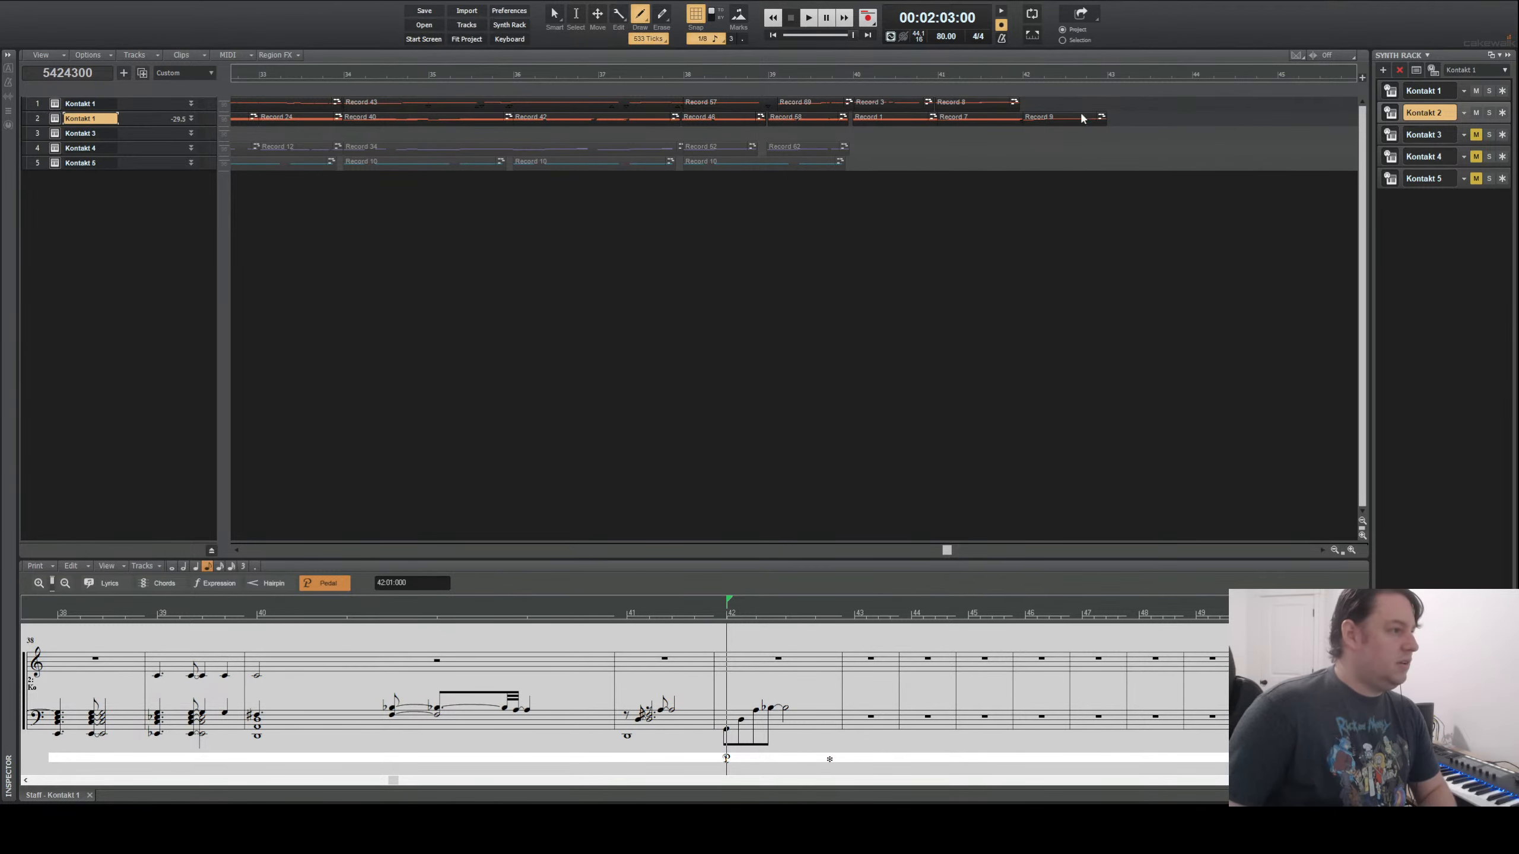
- Copy the second track's bar 42 clip and paste it at bar 43, 2:06:00
click(554, 13)
click(1045, 117)
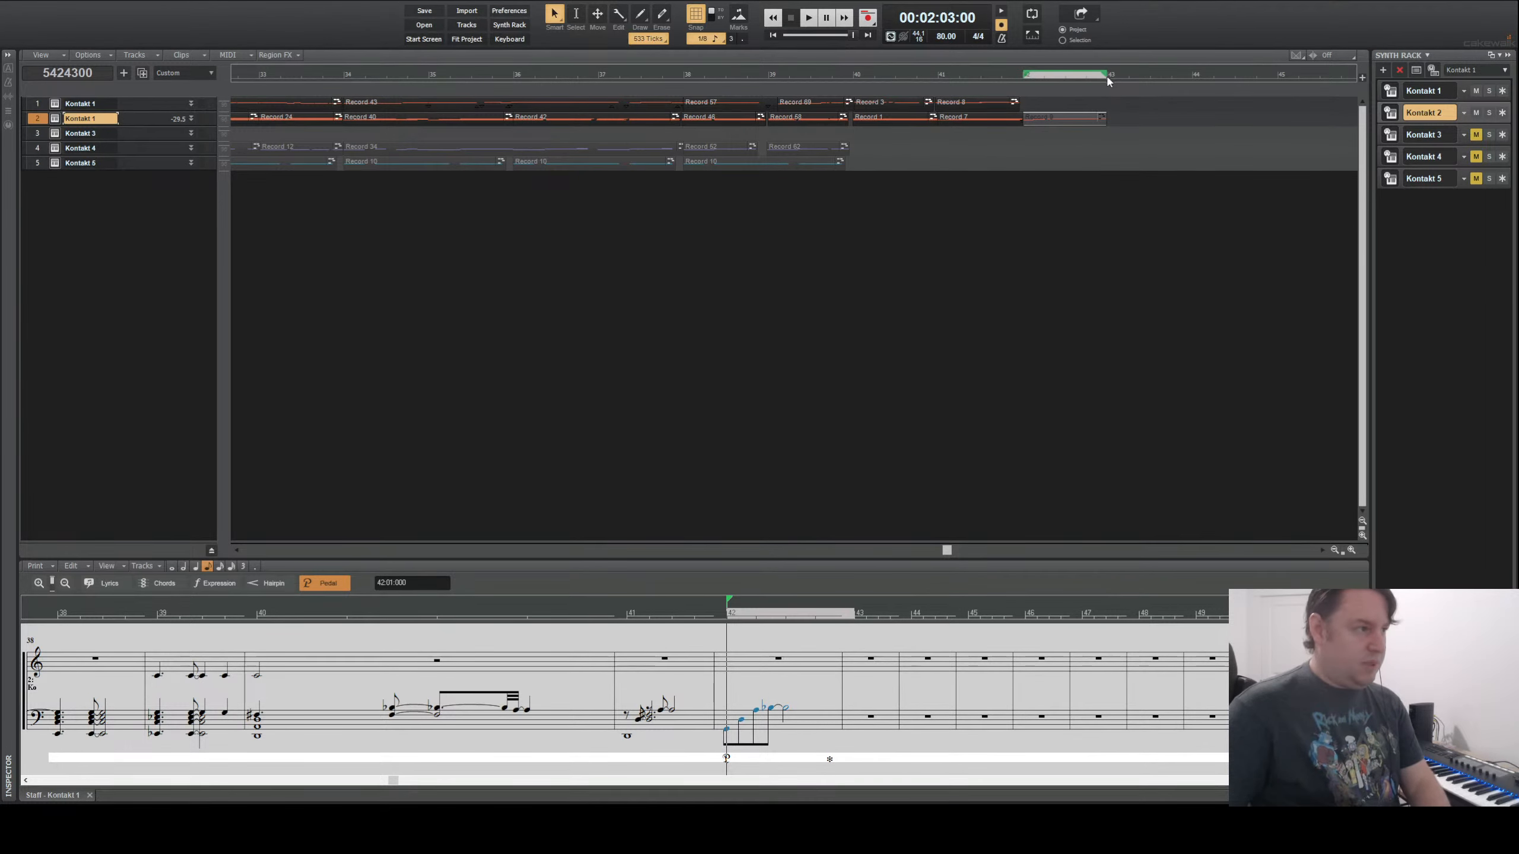
click(1107, 75)
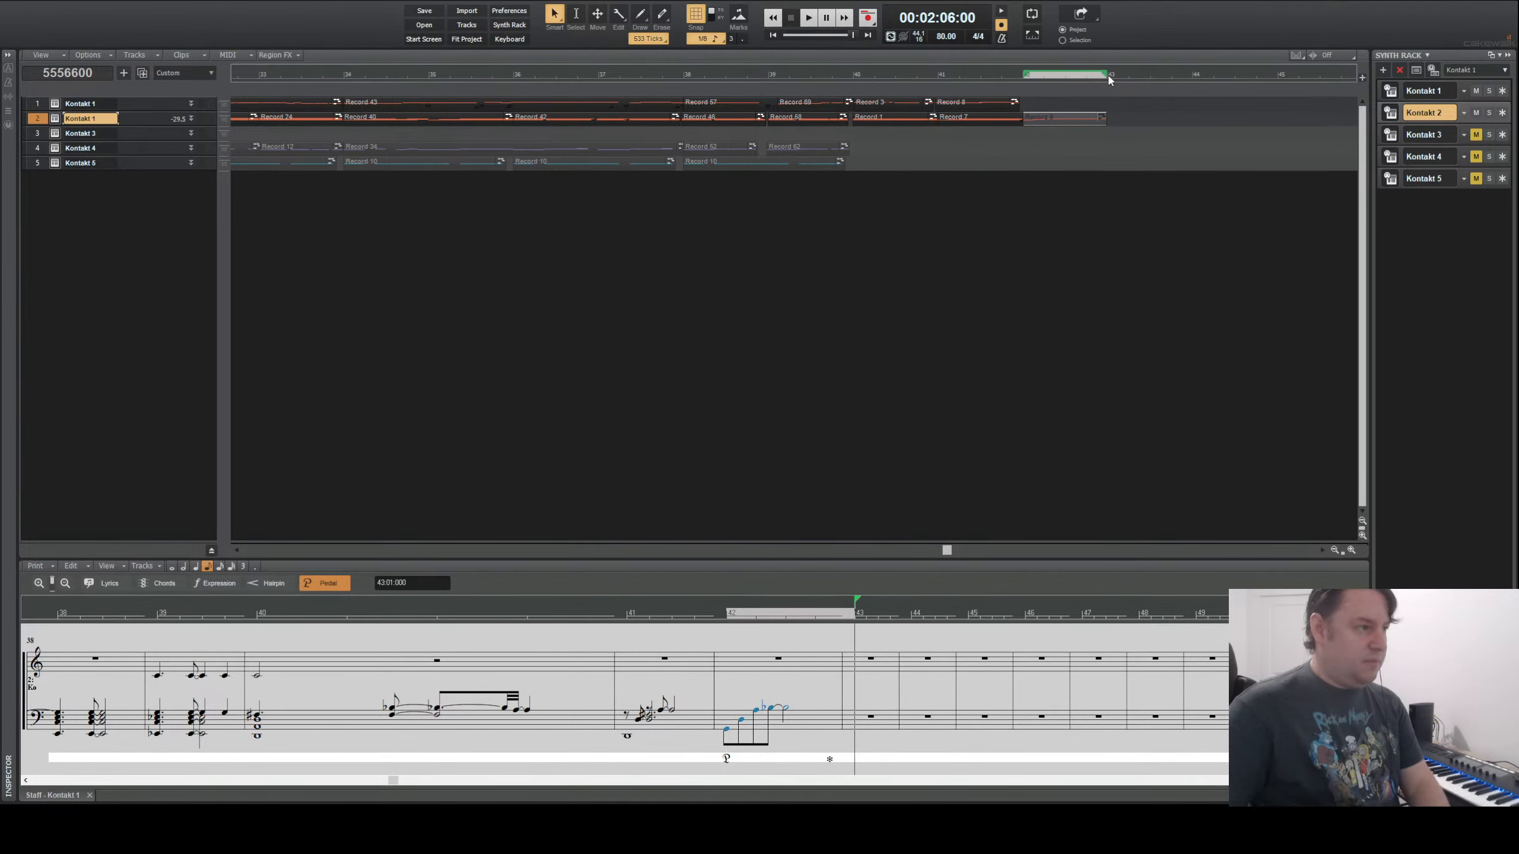
key(ctrl+v)
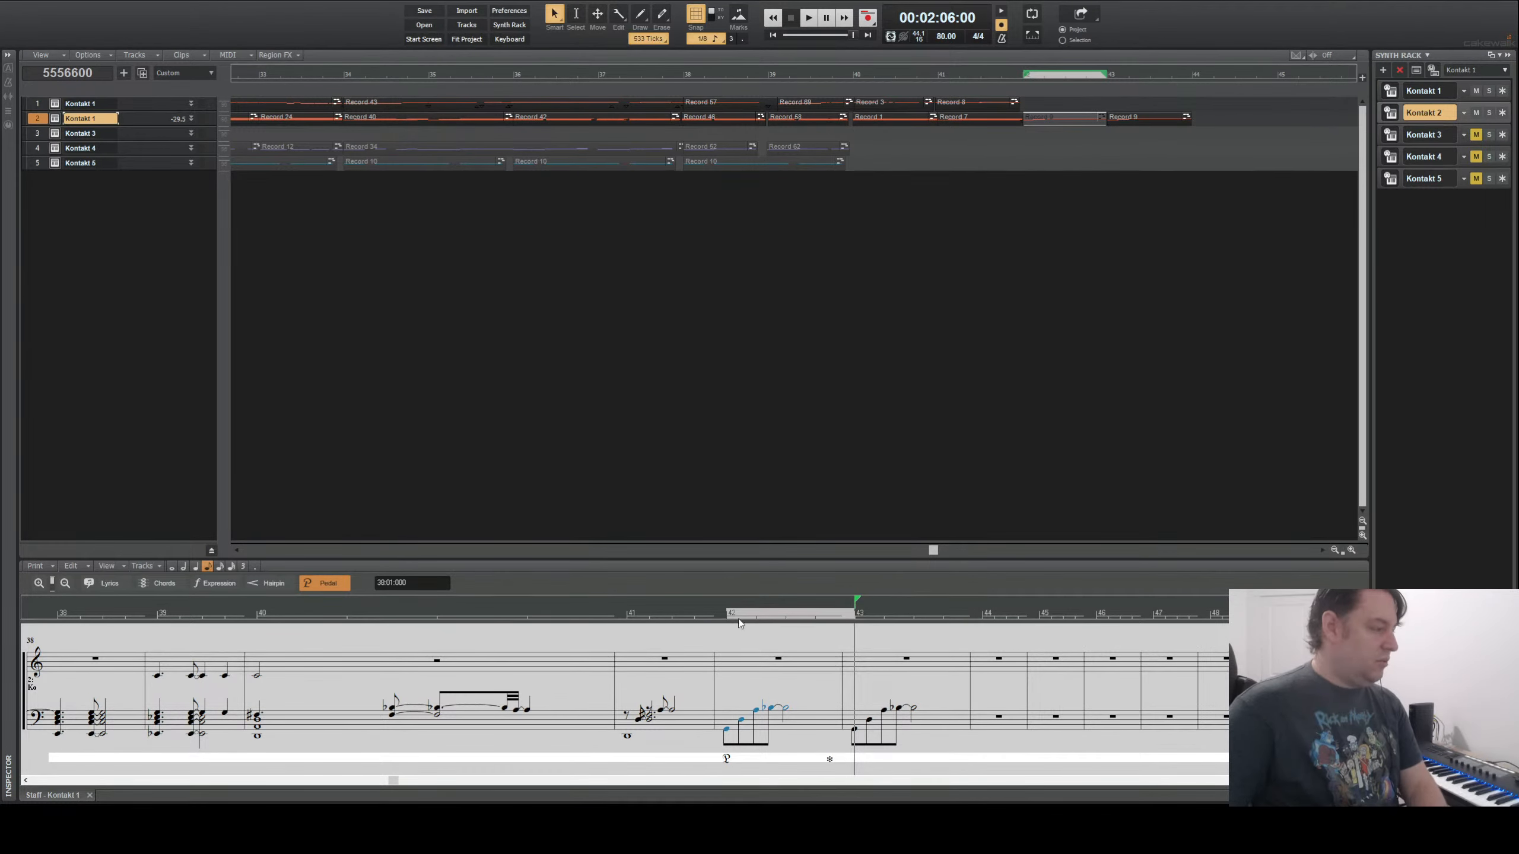
- Raise the second note of the second track's bar 43 figure a half step to E-flat
click(327, 582)
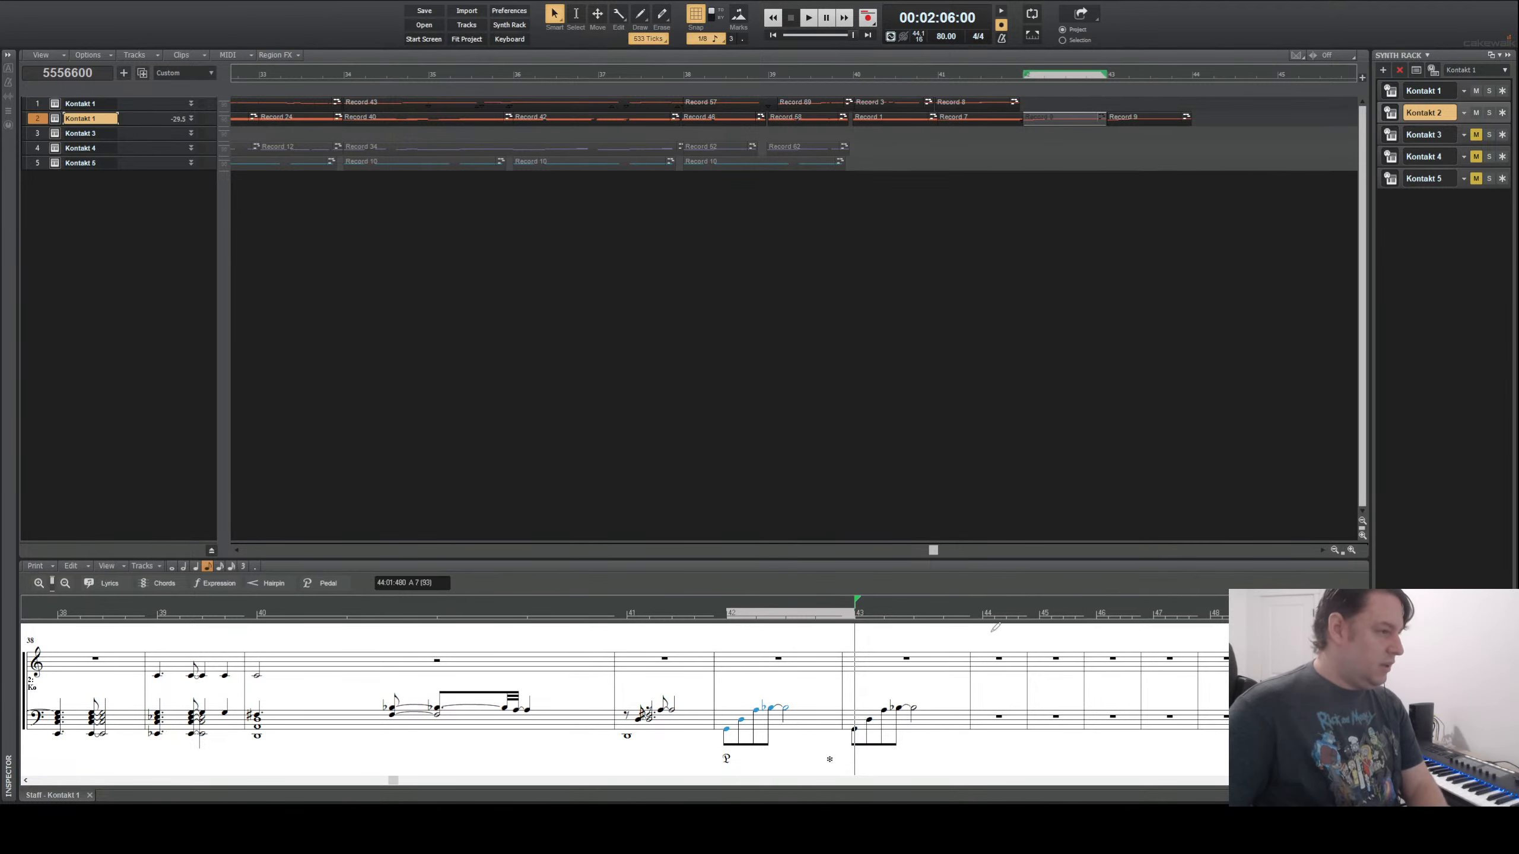
click(857, 730)
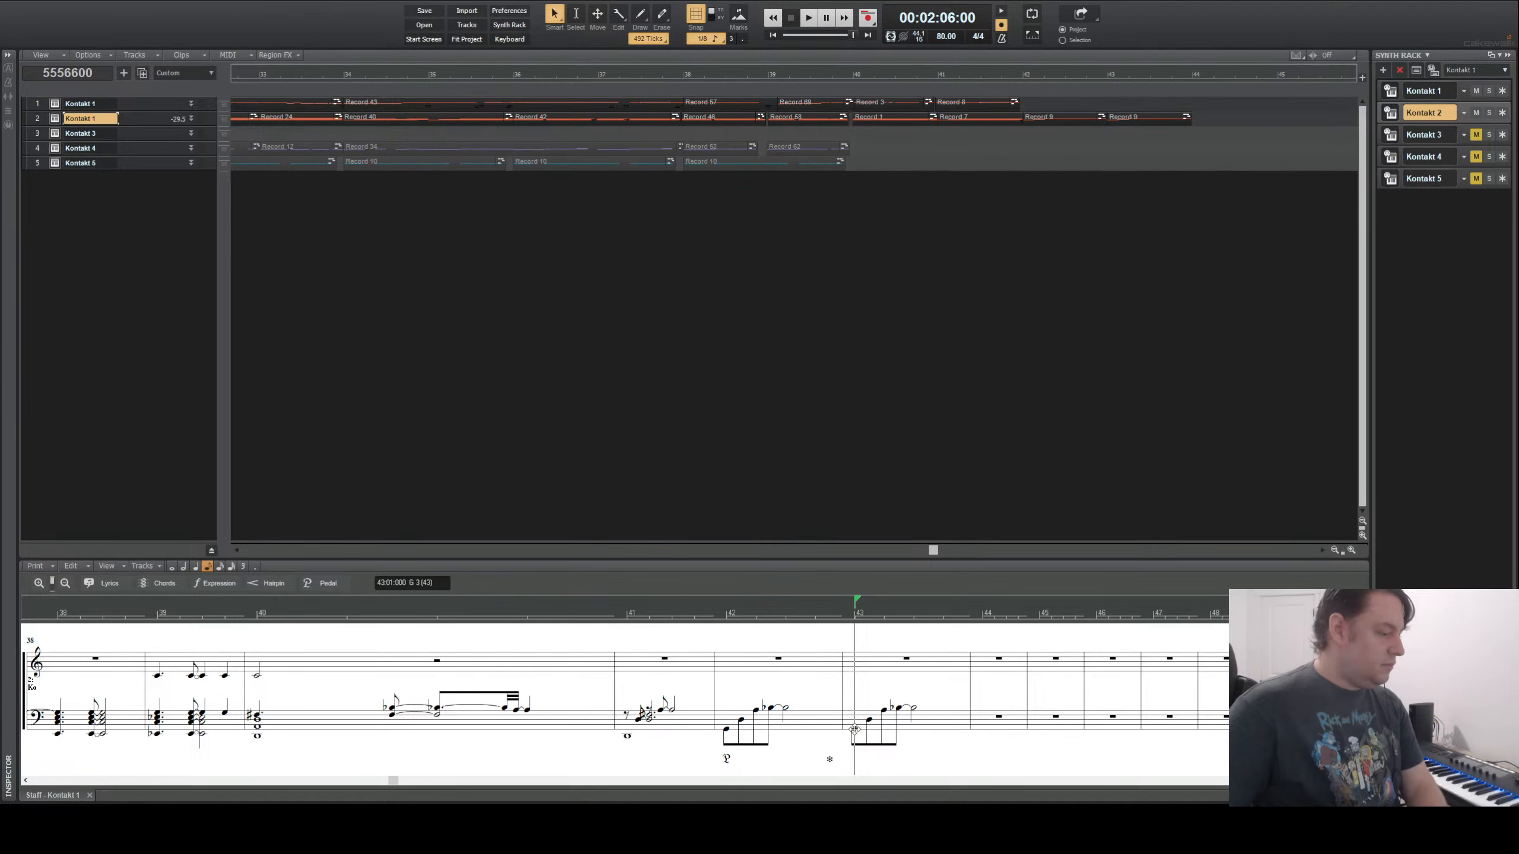
click(869, 720)
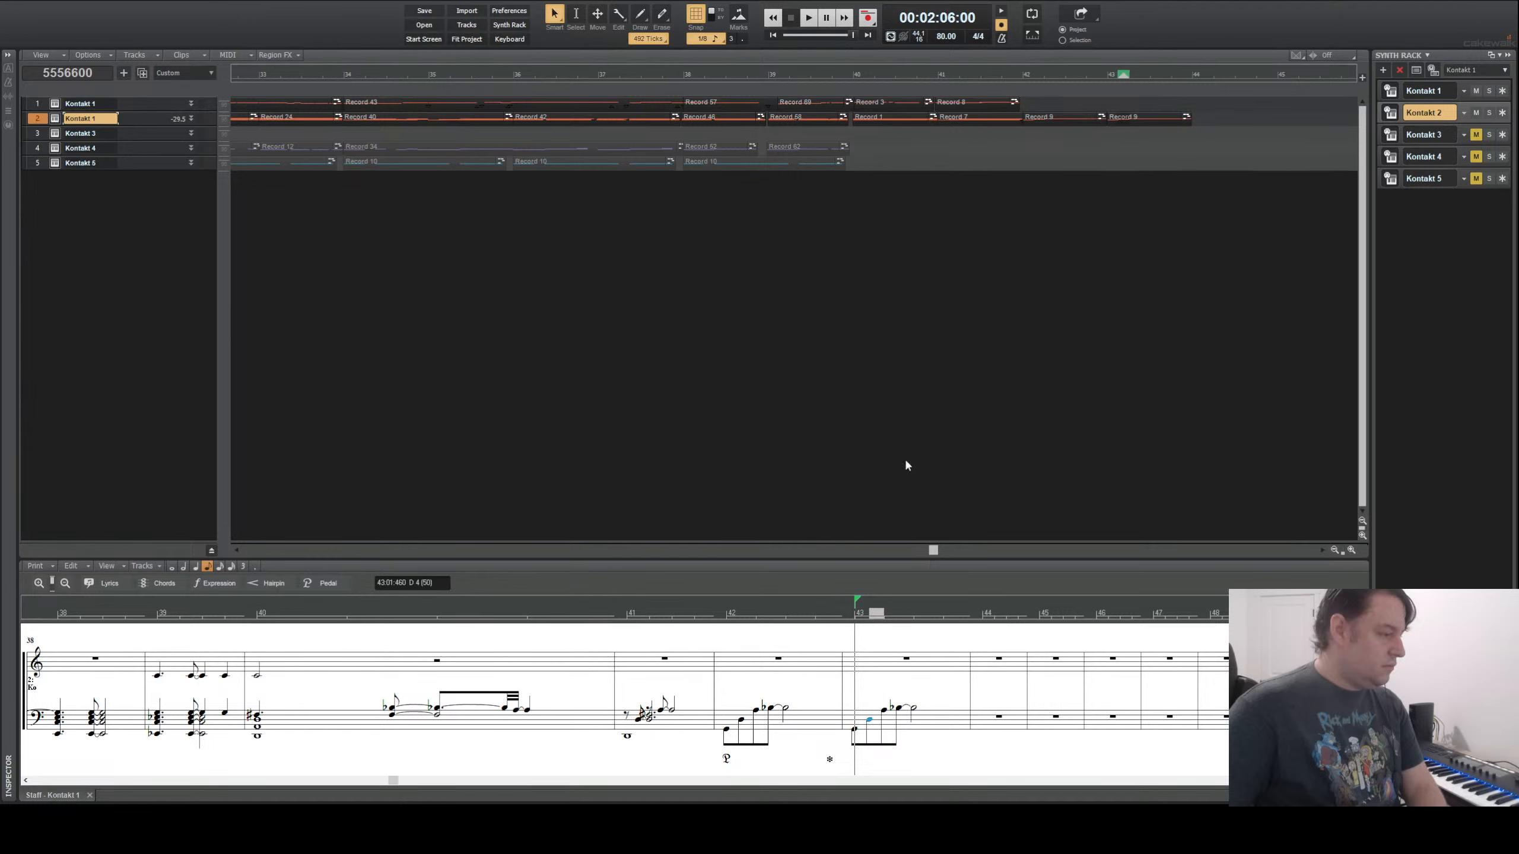
key(Up)
key(space)
key(space)
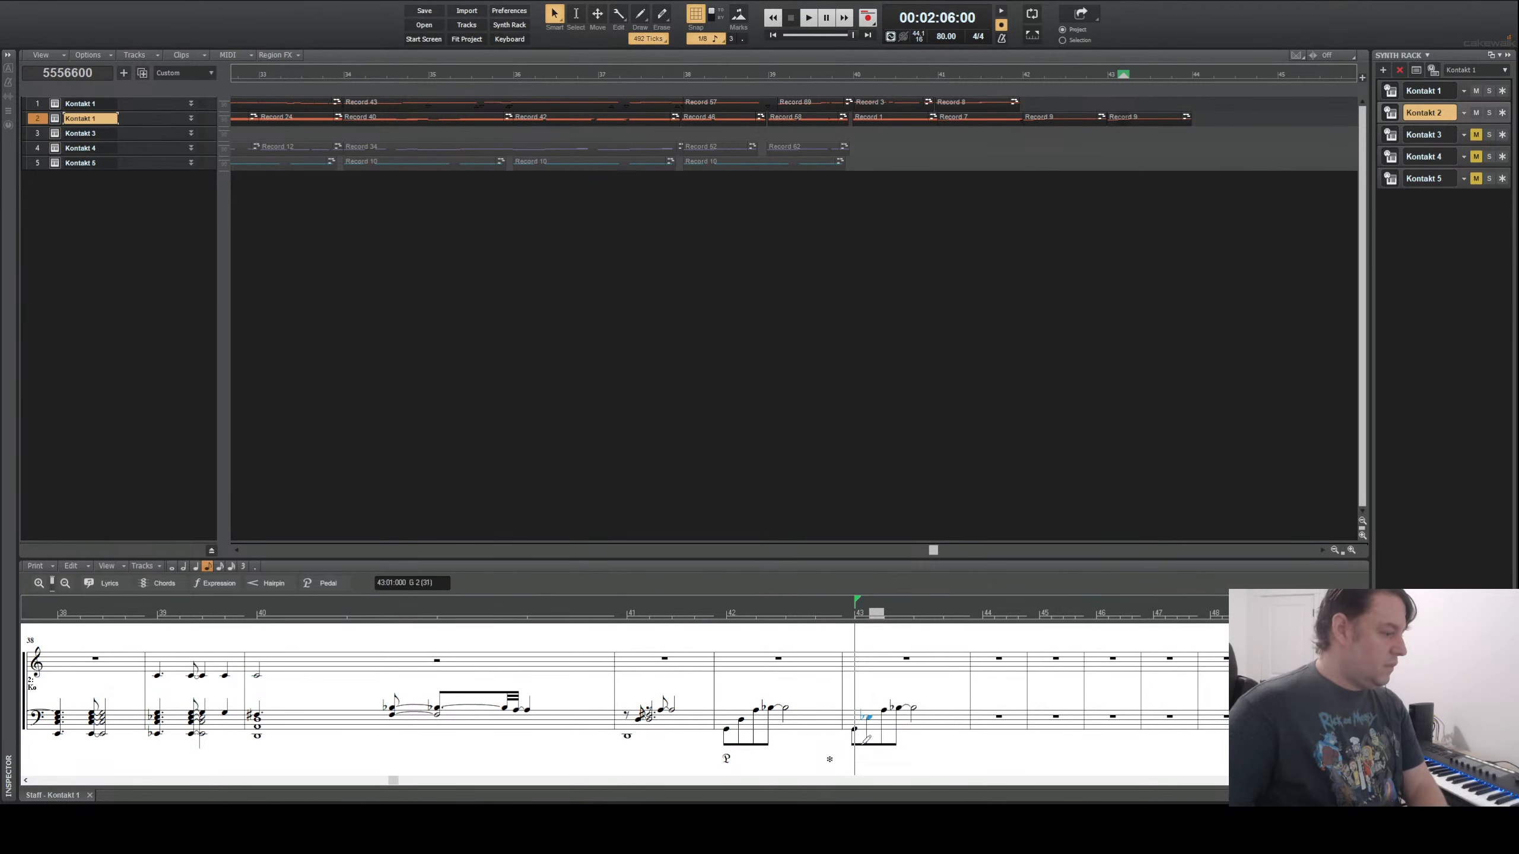
- Draw a sustain pedal from the start of bar 43 into beat 4, and audition from bar 42, 2:03:00
click(339, 587)
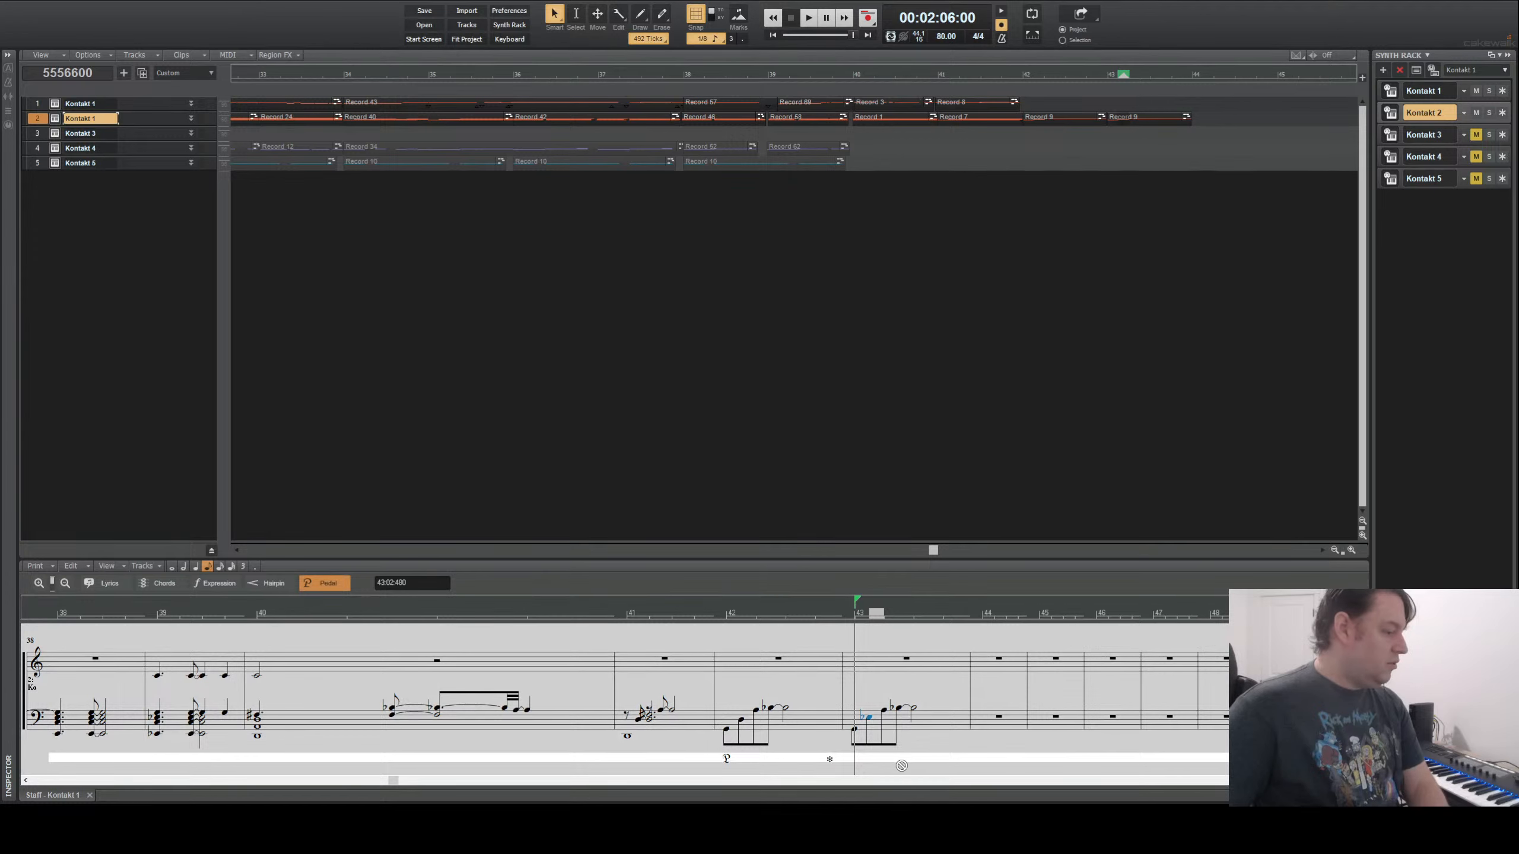
drag(854, 755, 957, 760)
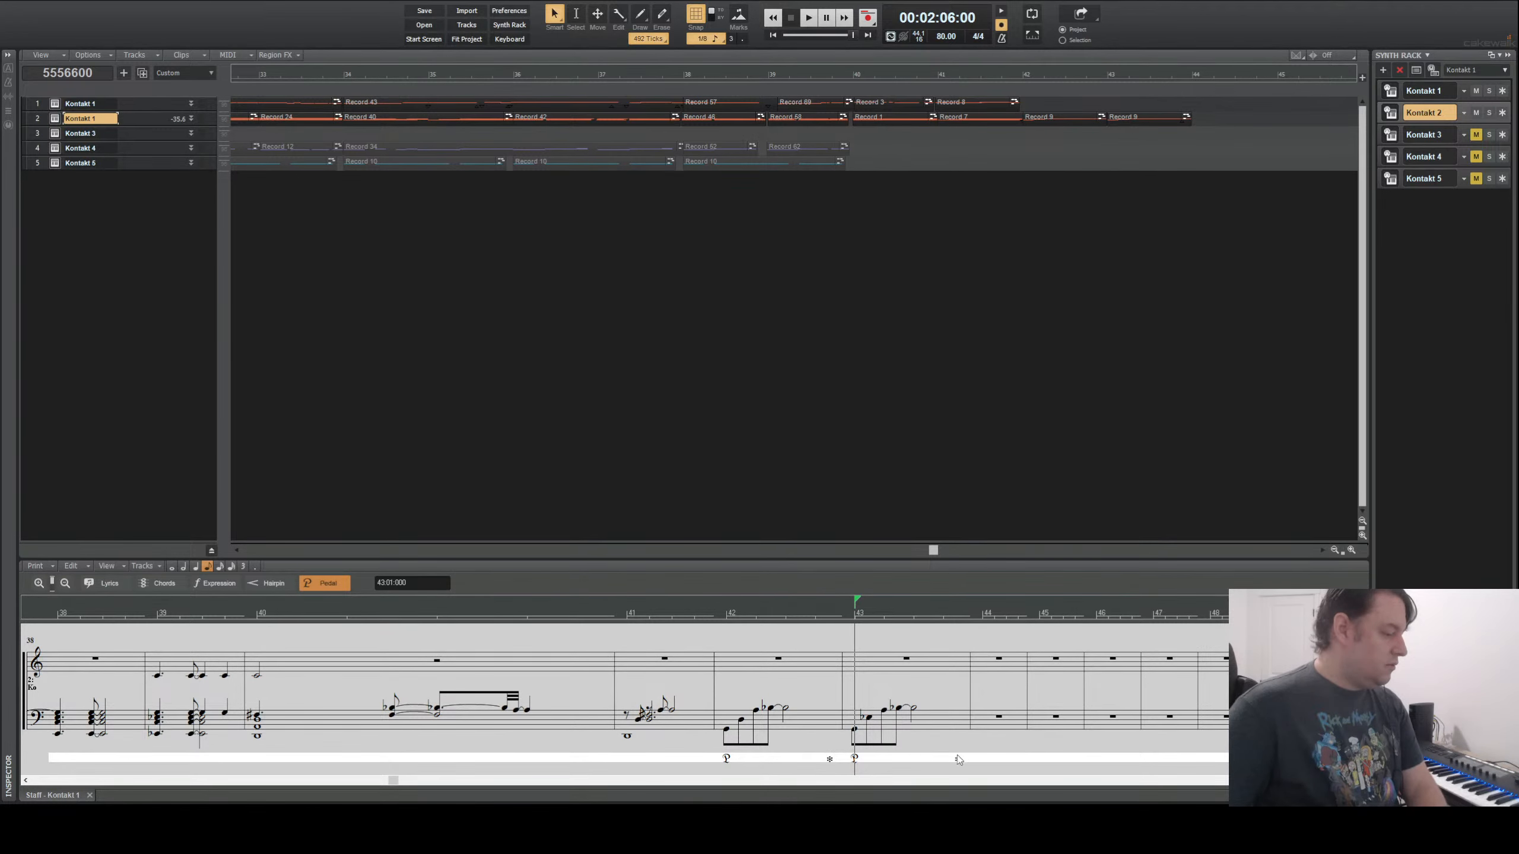
click(737, 598)
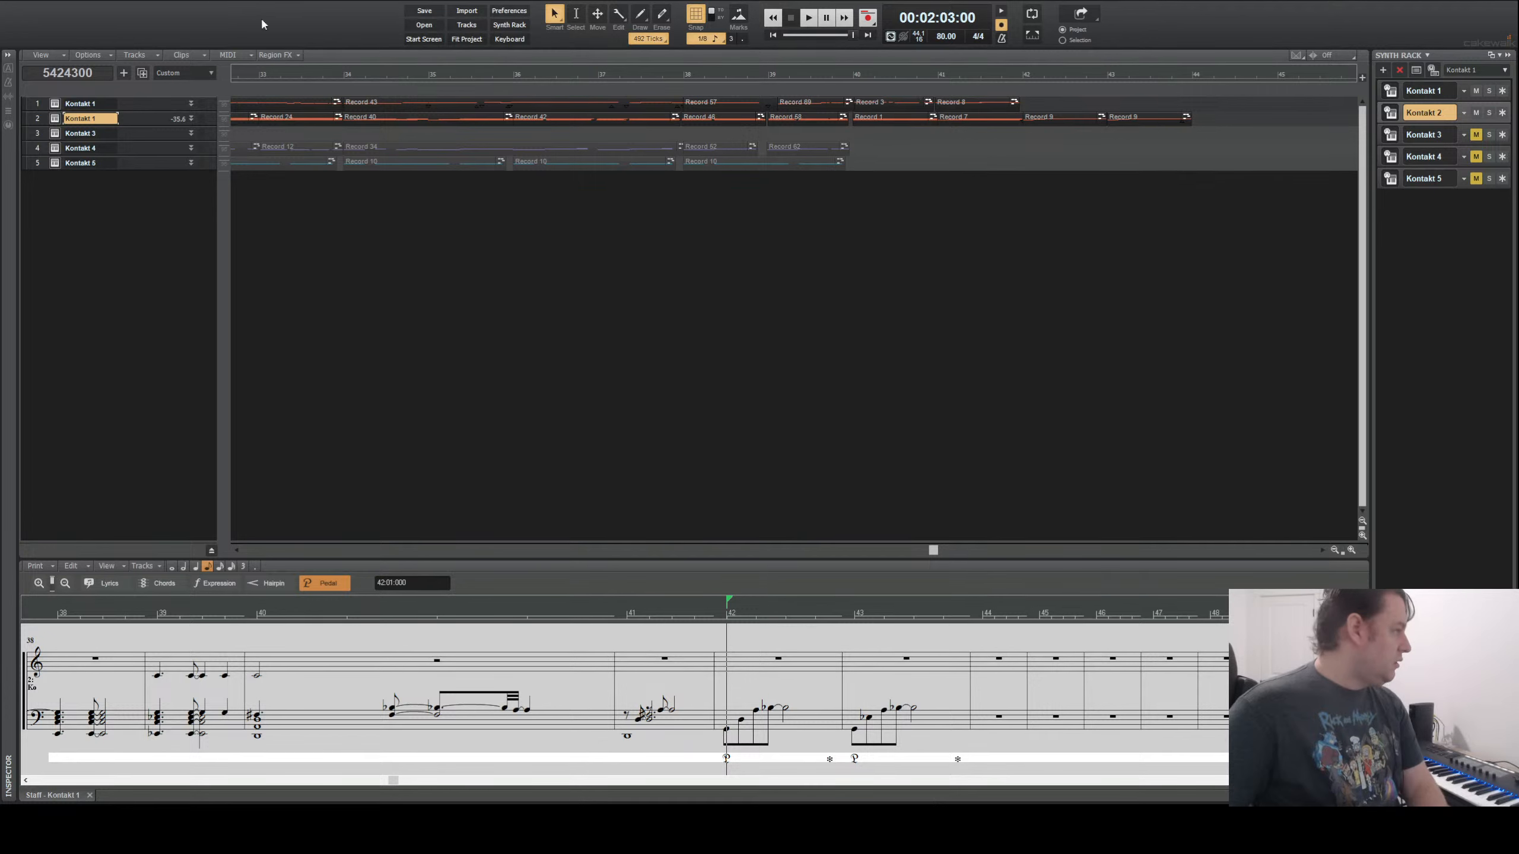
click(806, 22)
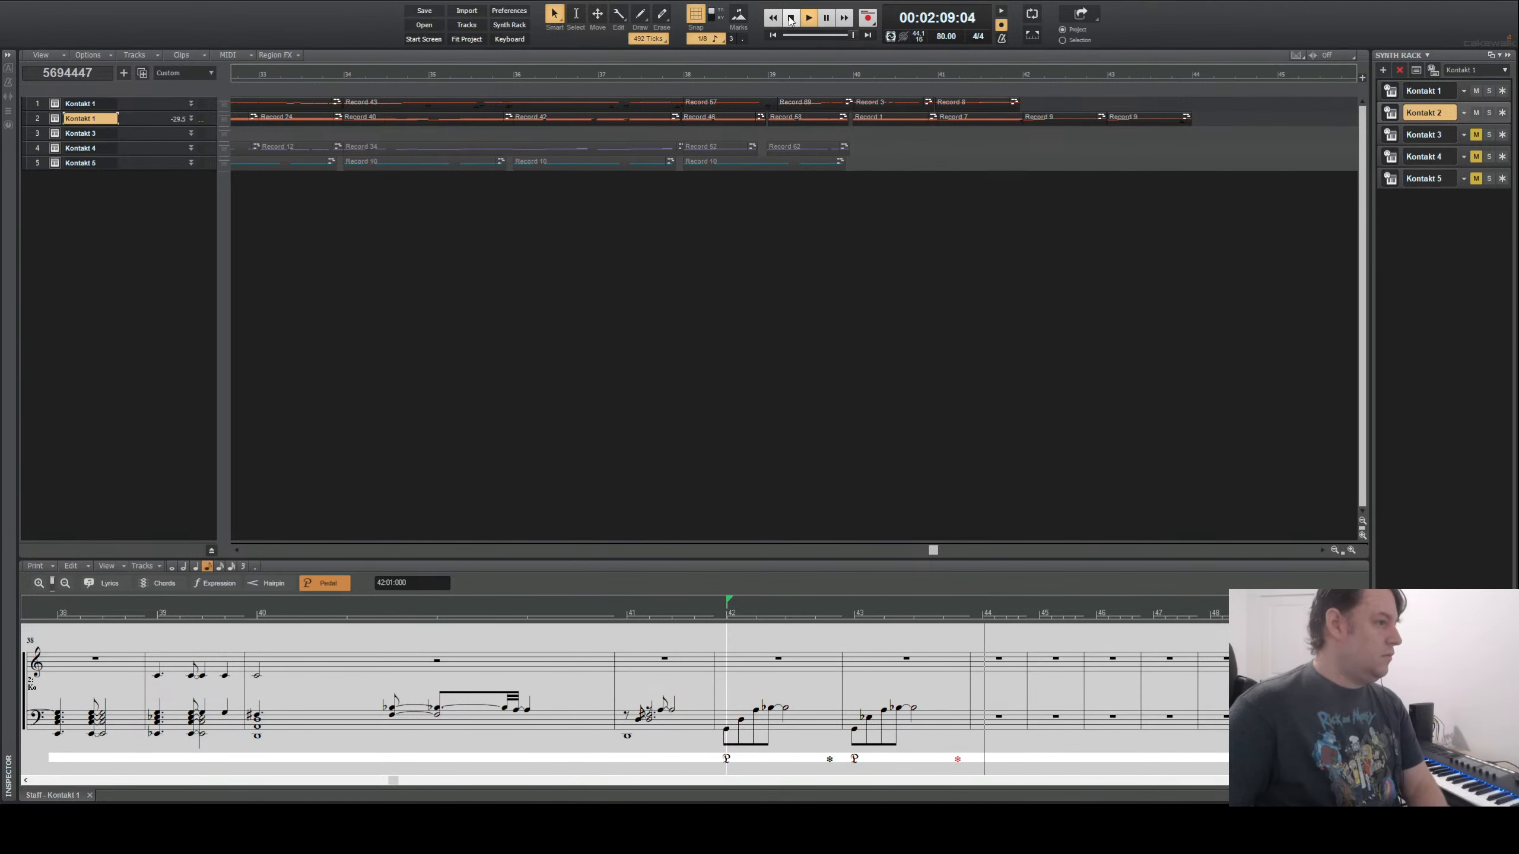
click(791, 18)
- Paste the copied figure clip on the second track at bar 44, 2:09:00, and draw its sustain pedal from the bar's start into beat 4
click(1195, 79)
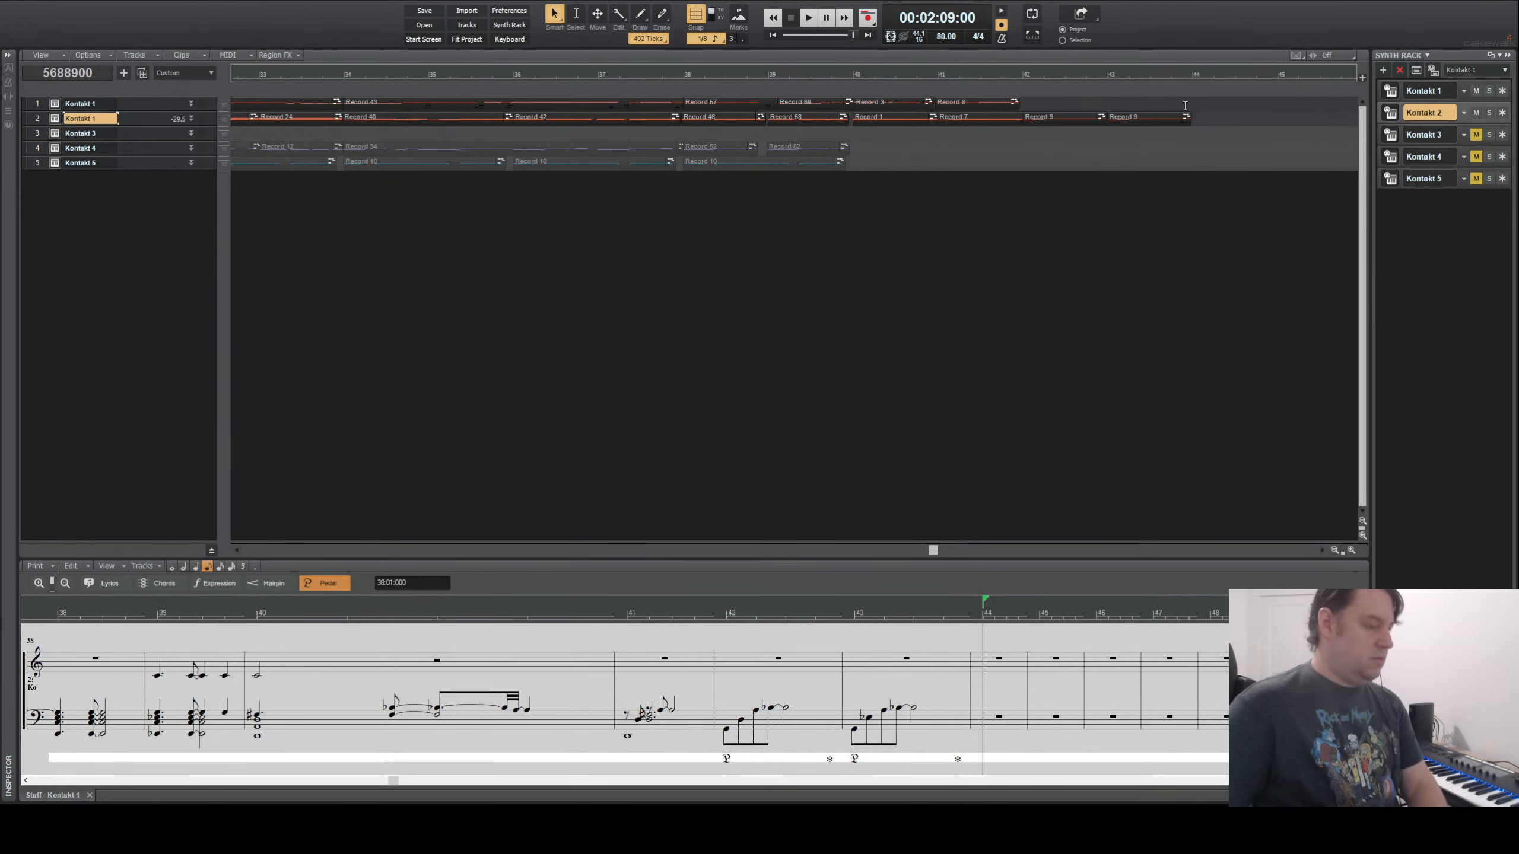
key(ctrl+v)
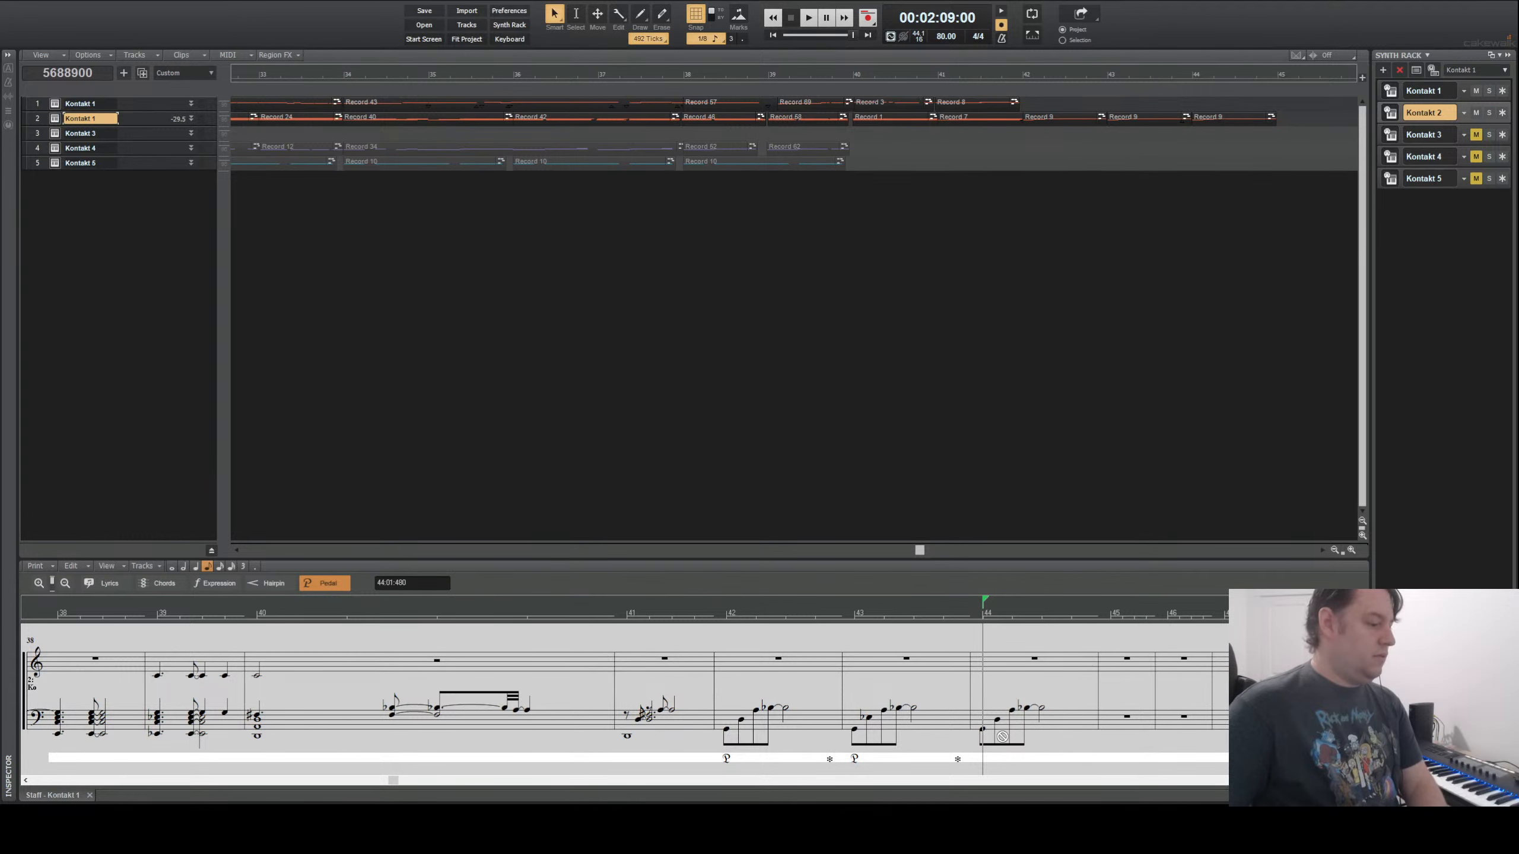
drag(984, 760, 1087, 756)
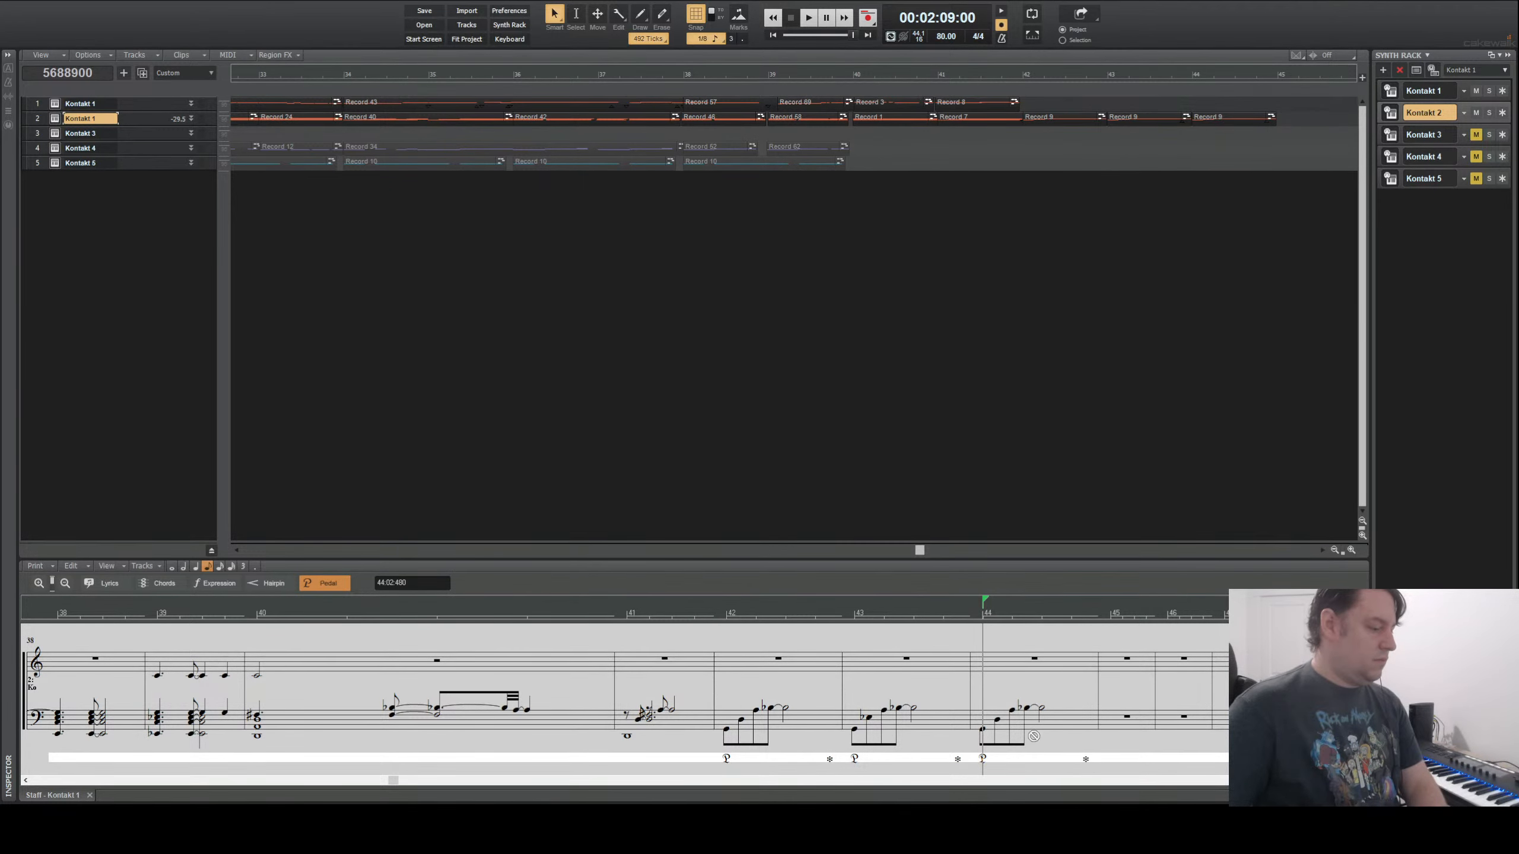
- Raise bar 44's second note and audition the passage from bar 43, 2:06:00
click(997, 718)
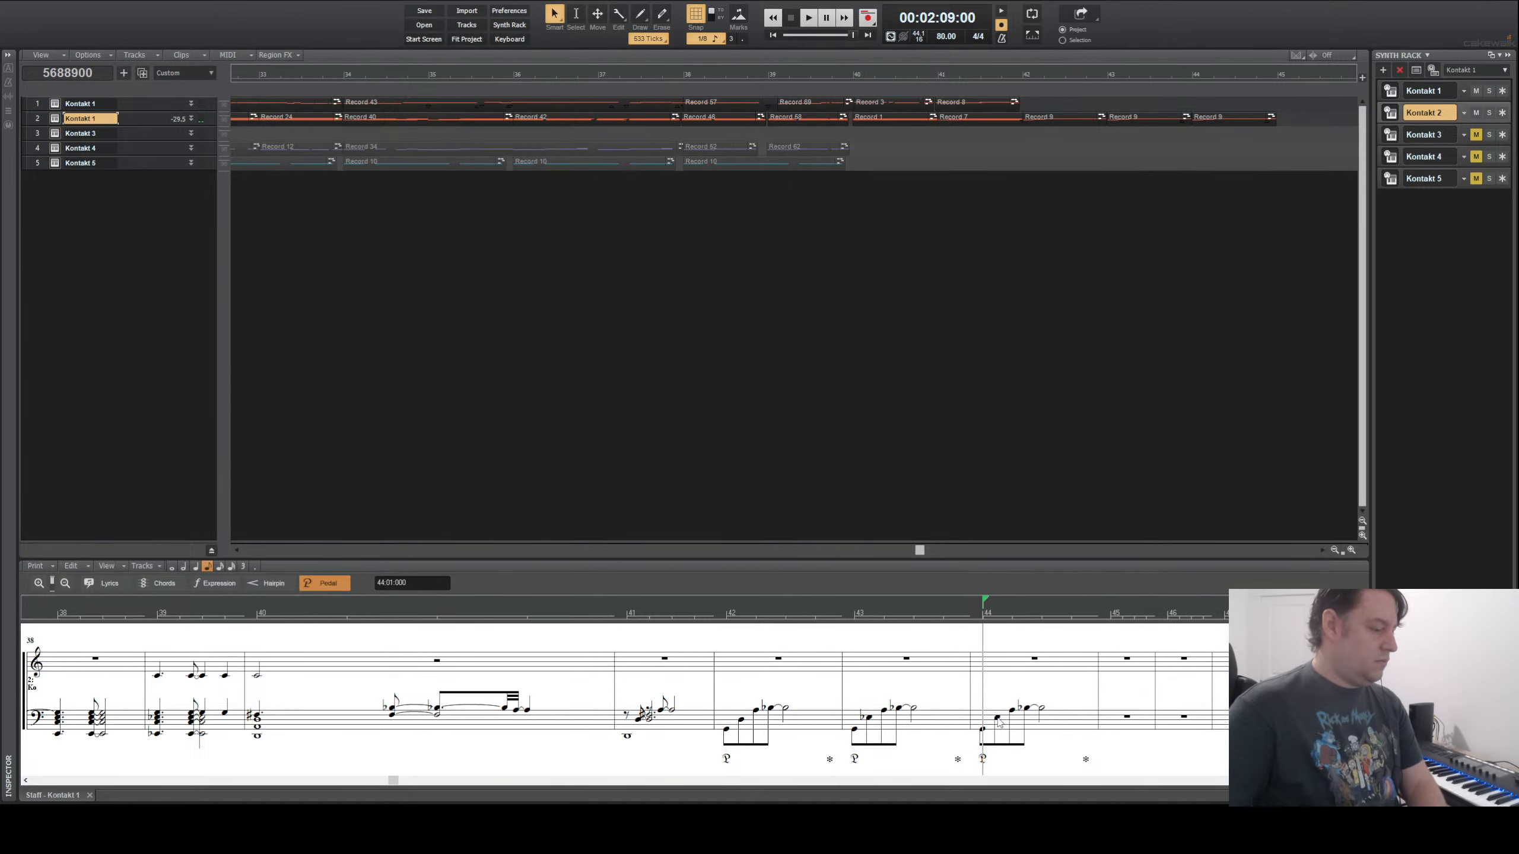
click(855, 617)
key(space)
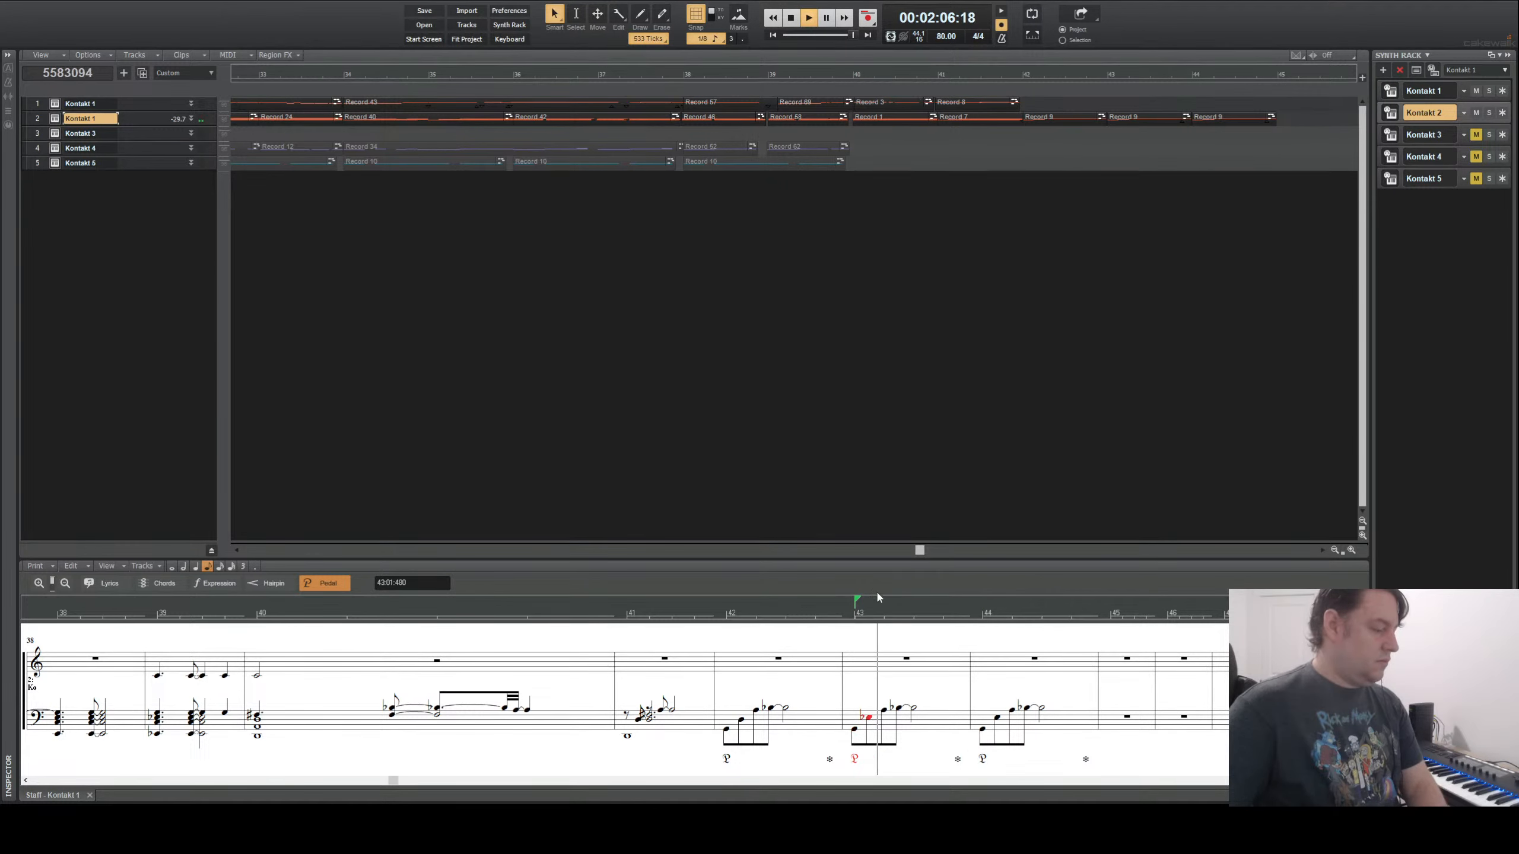
click(795, 19)
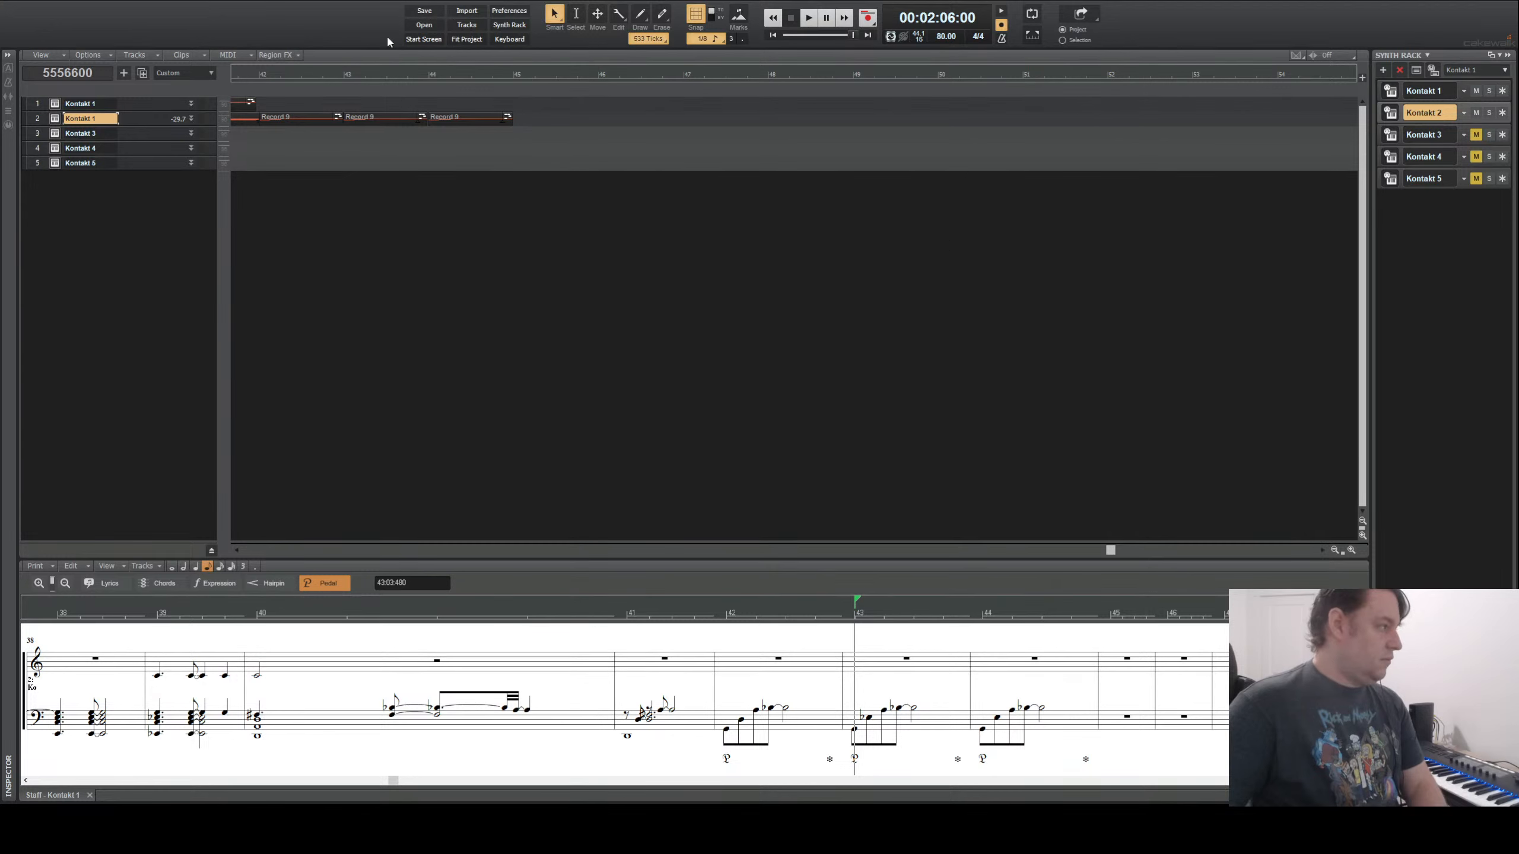
- Copy the second track's bar 43 clip, paste it at bar 45, and audition the pasted bar
click(354, 115)
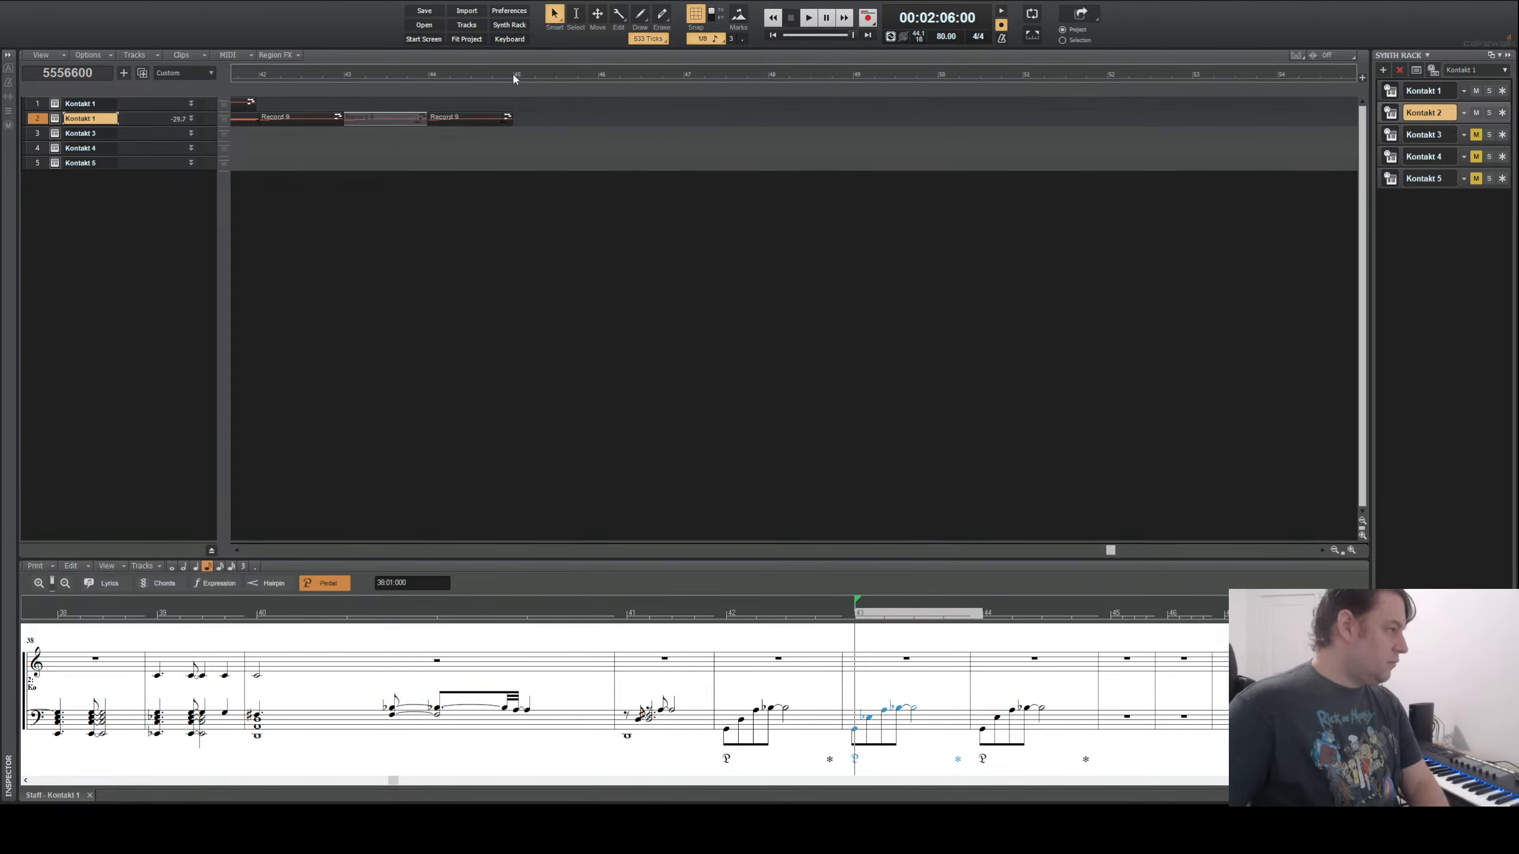
click(511, 72)
key(ctrl+v)
key(space)
key(space)
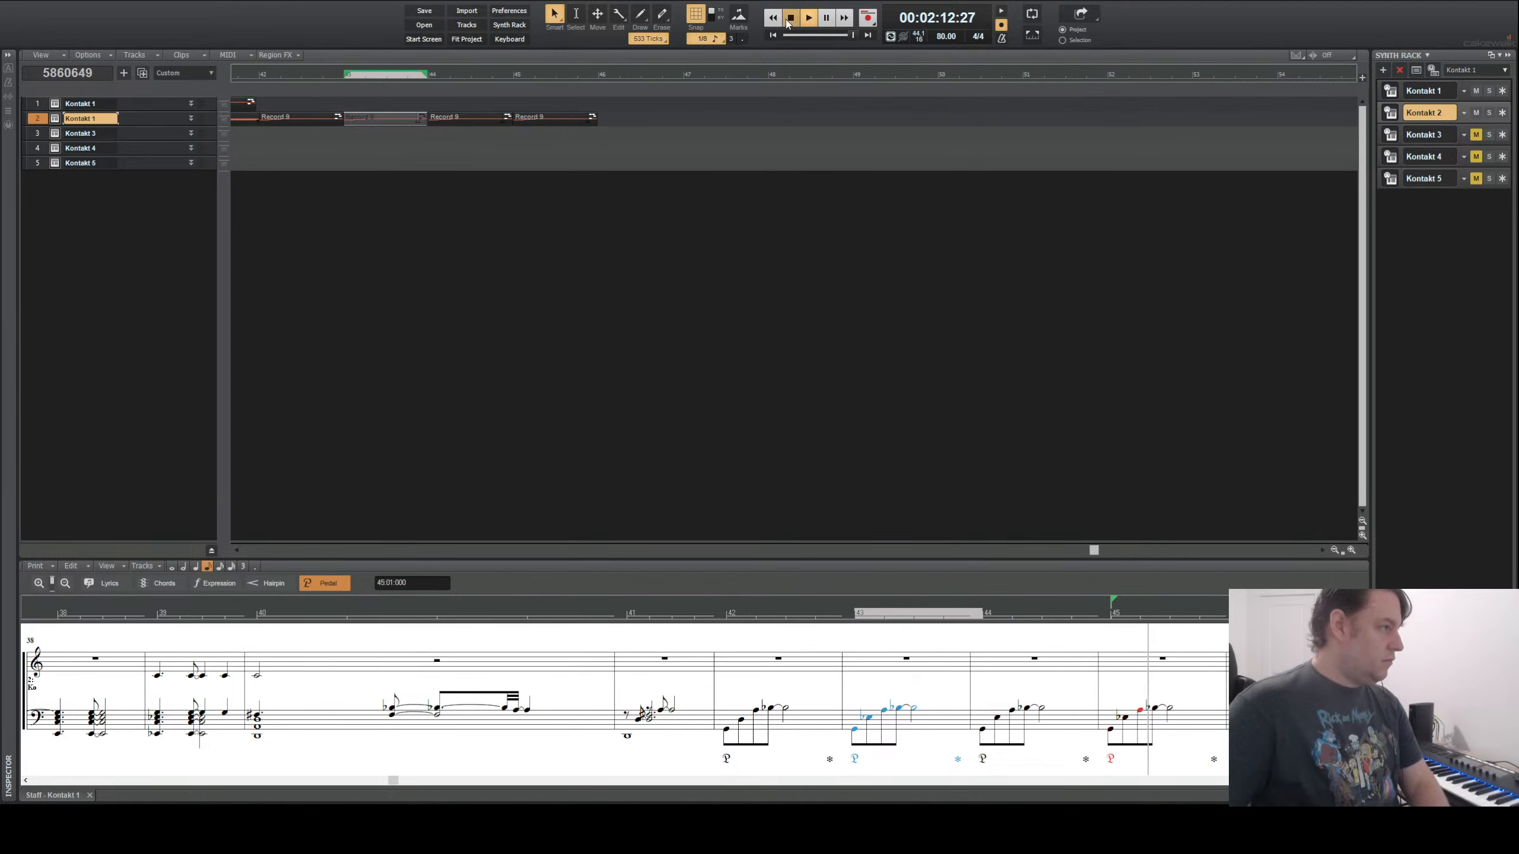
- Record a melody clip on the first track from bar 42 through bar 45, rolling from bar 40, 1:57:00
drag(515, 74, 453, 97)
click(420, 96)
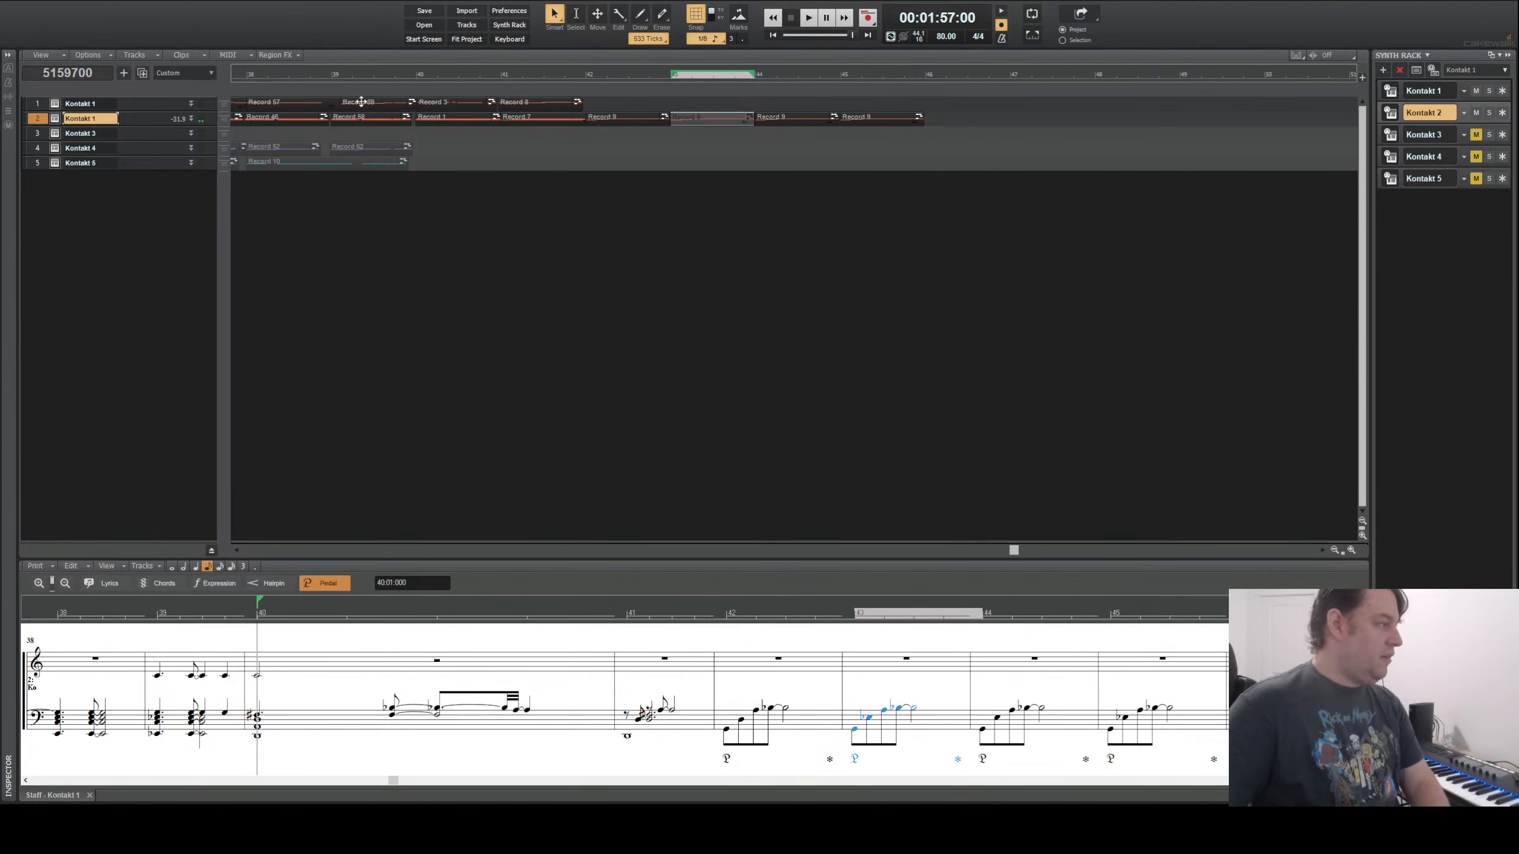
click(37, 106)
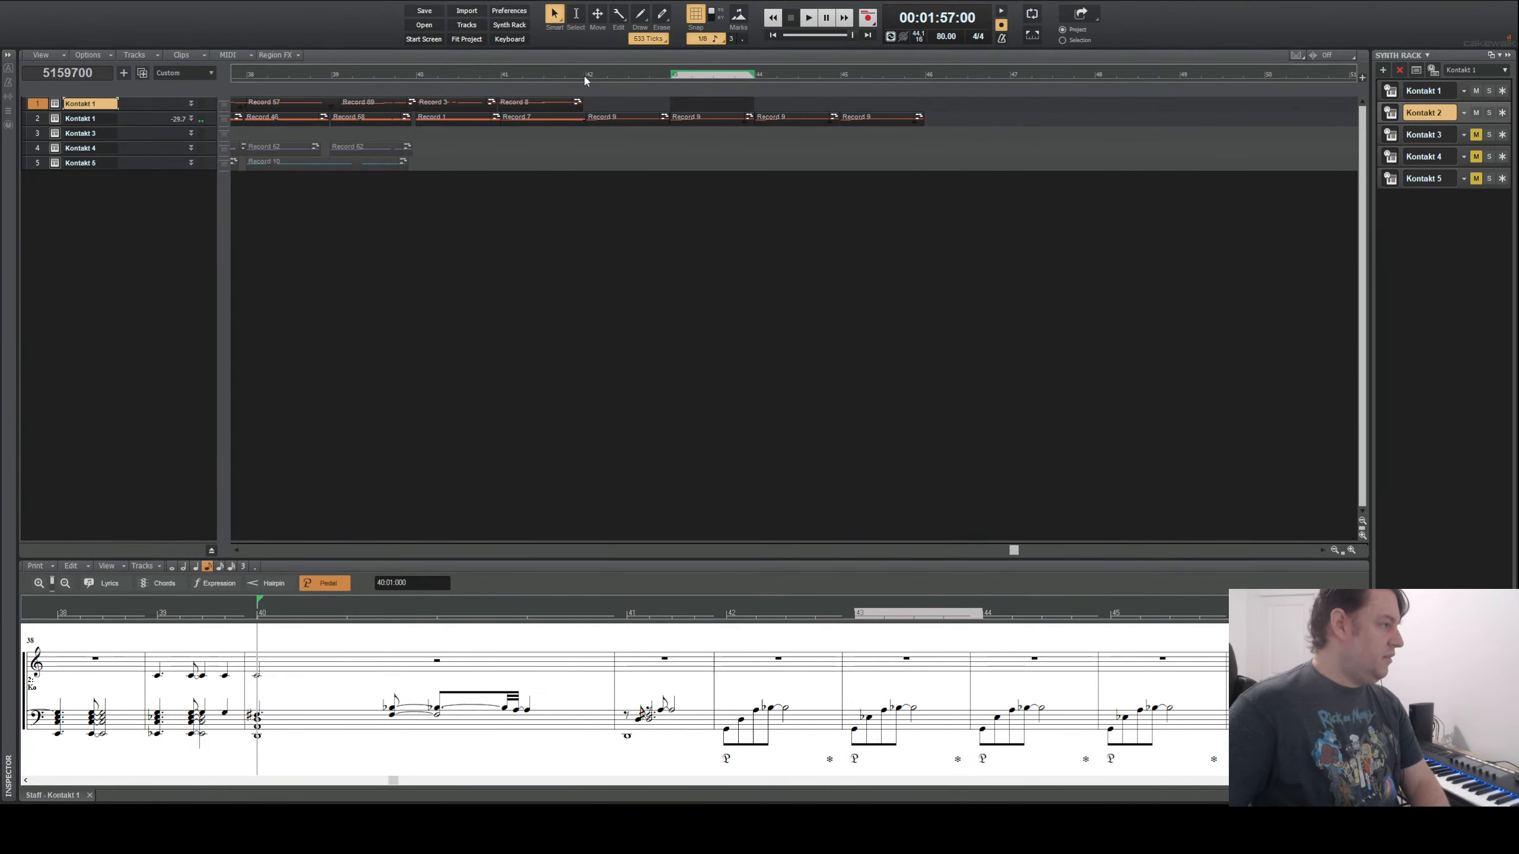
click(586, 79)
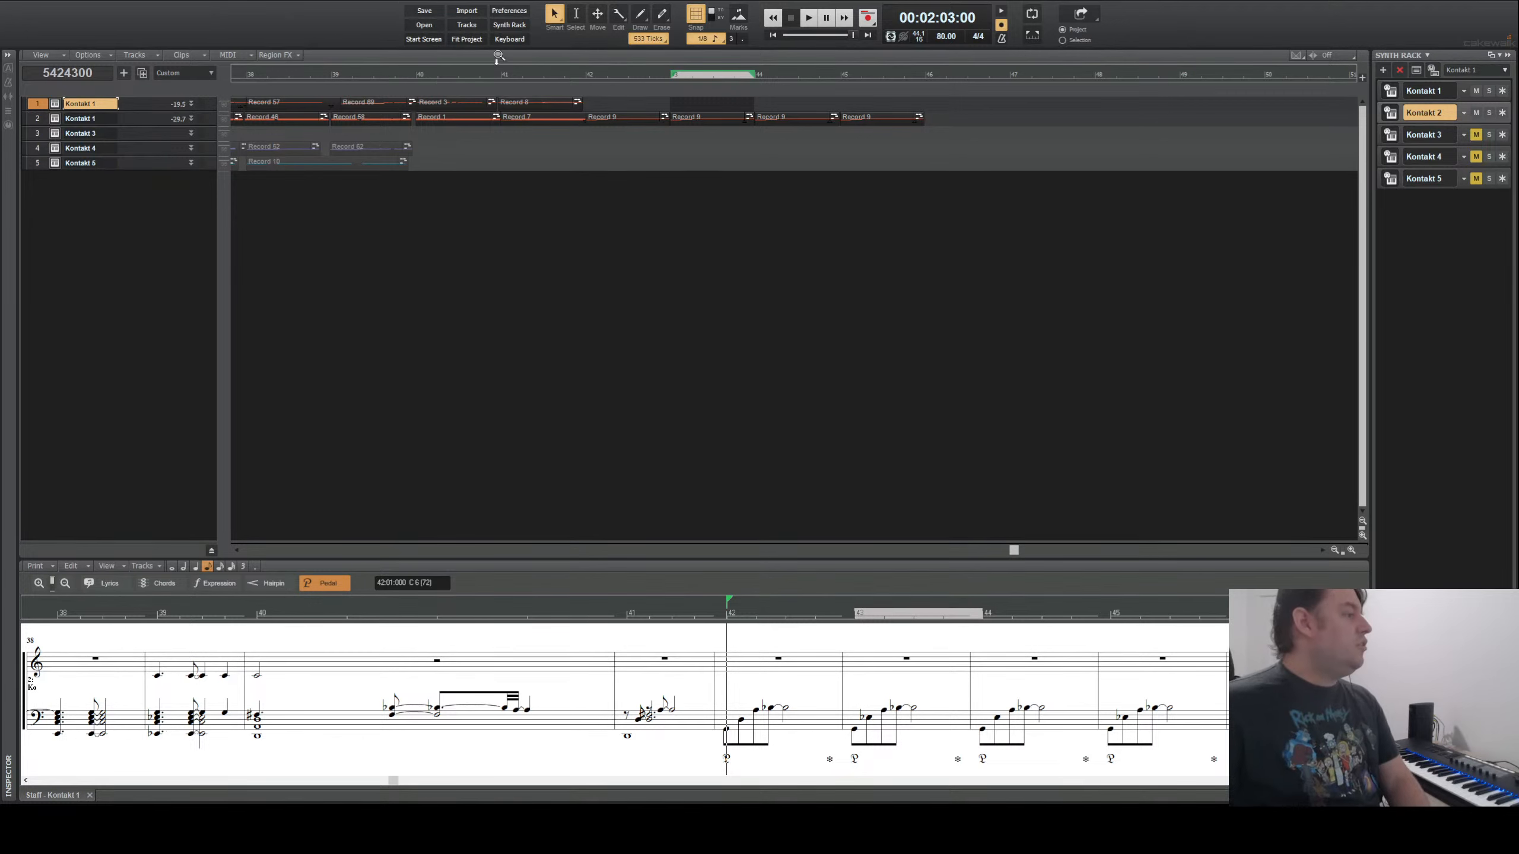
click(420, 75)
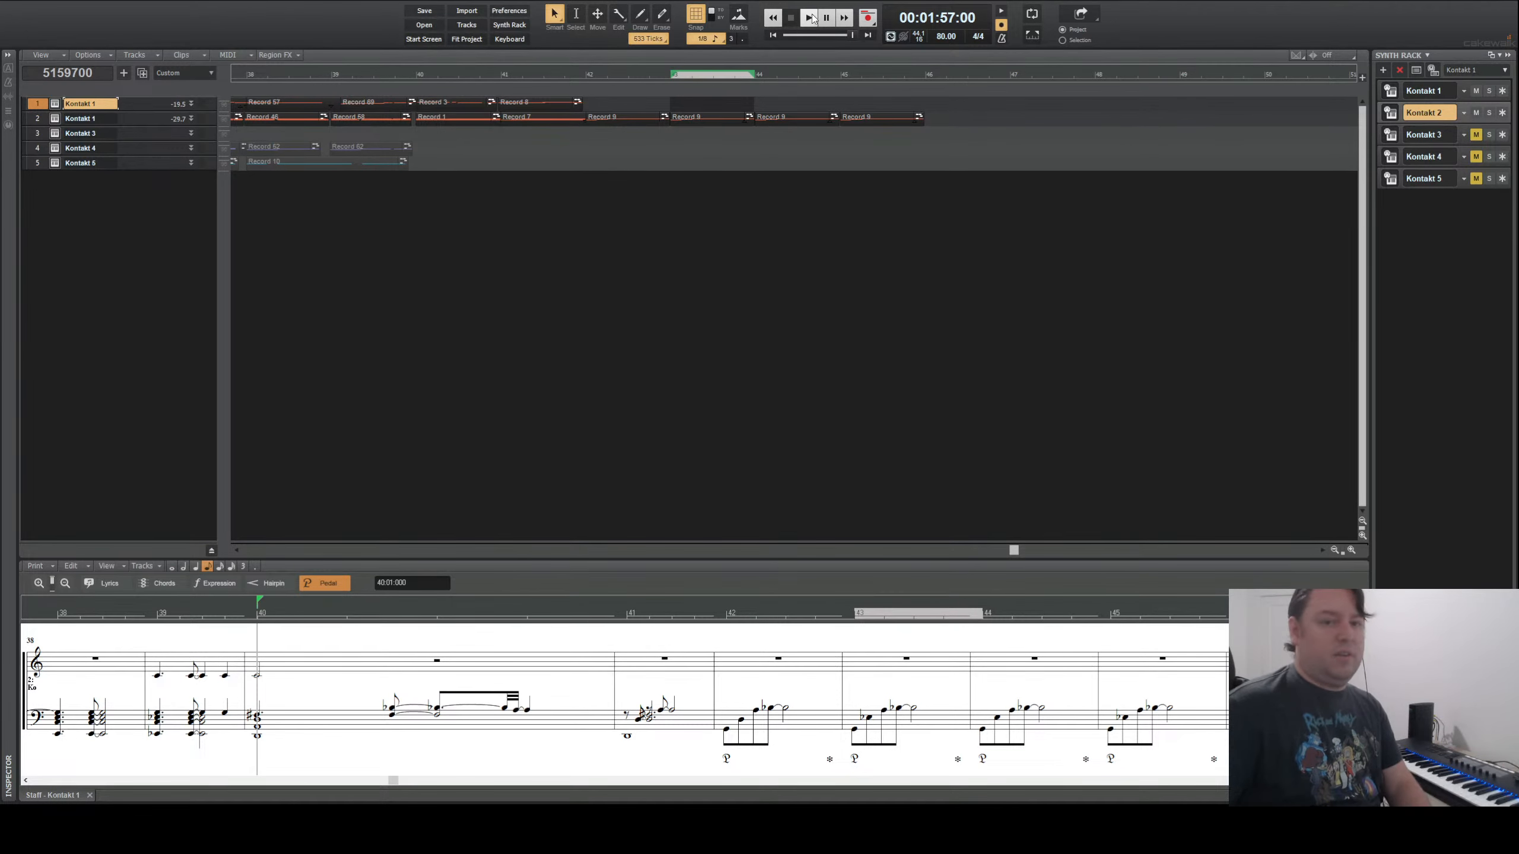
click(810, 18)
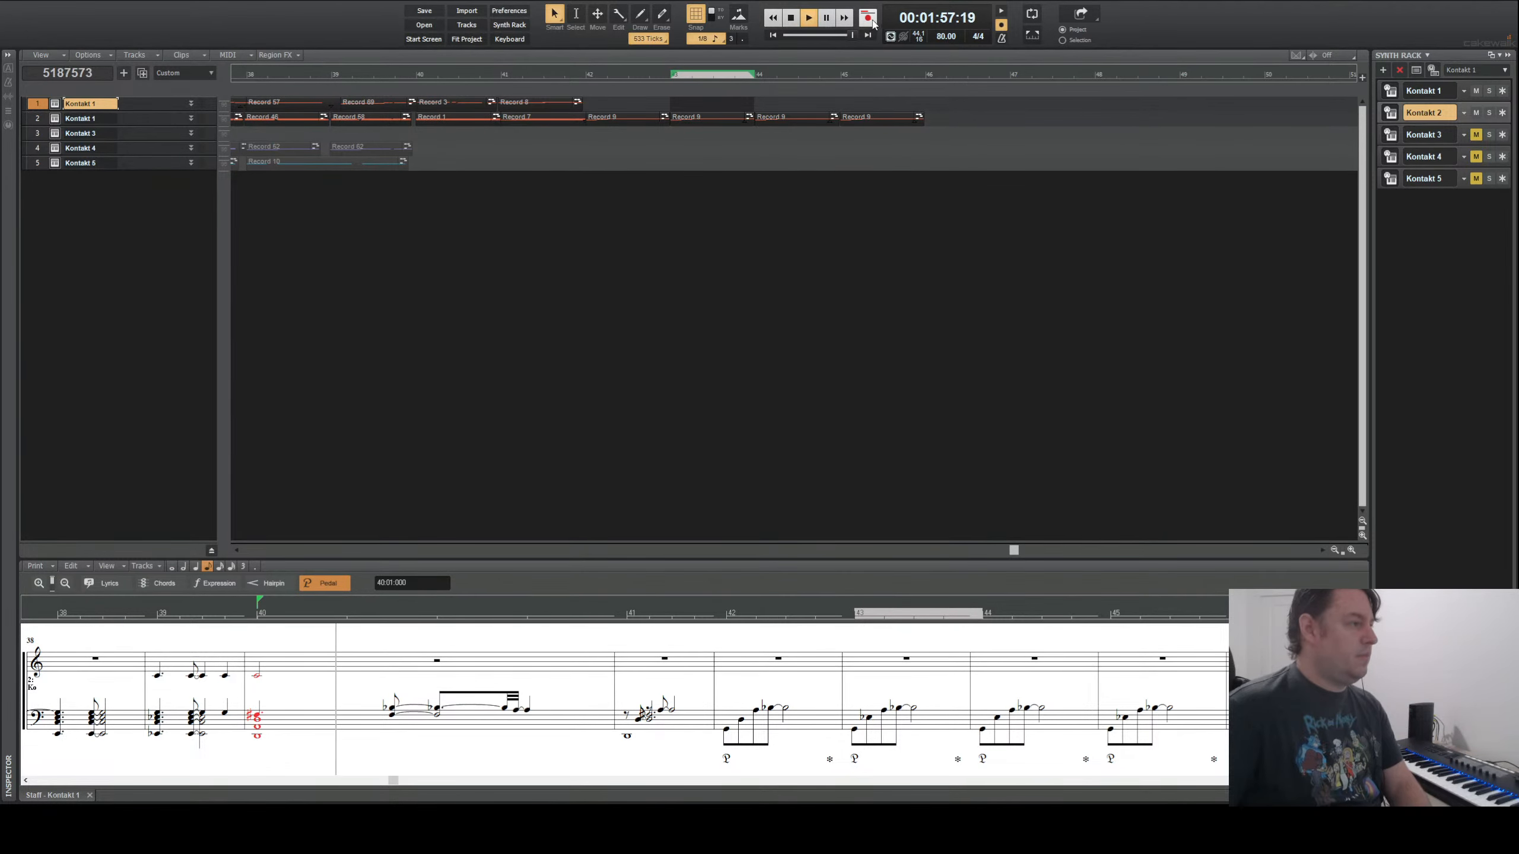
click(794, 21)
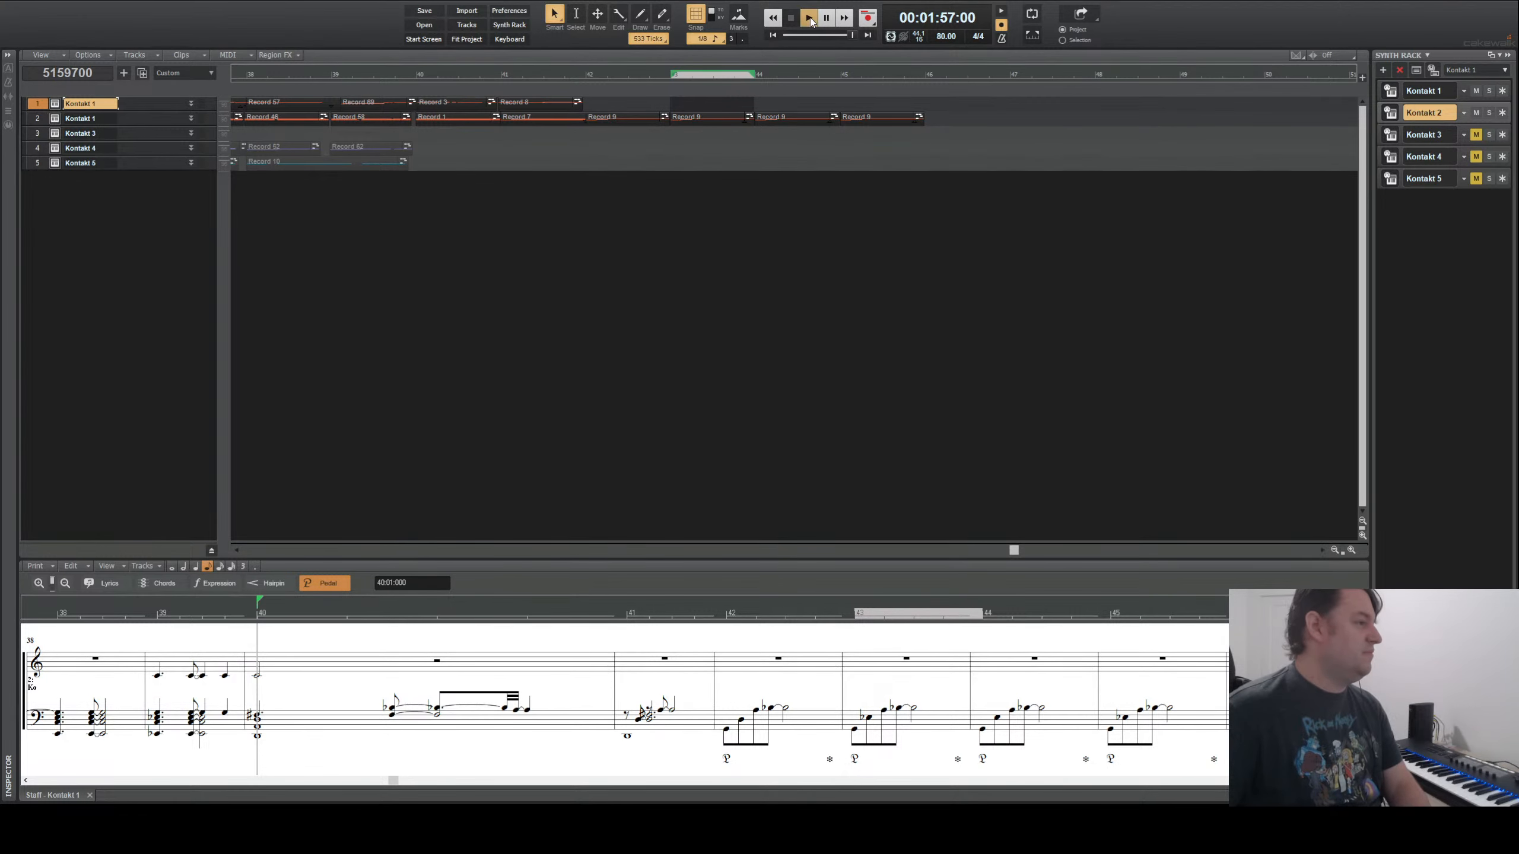
click(811, 18)
click(868, 18)
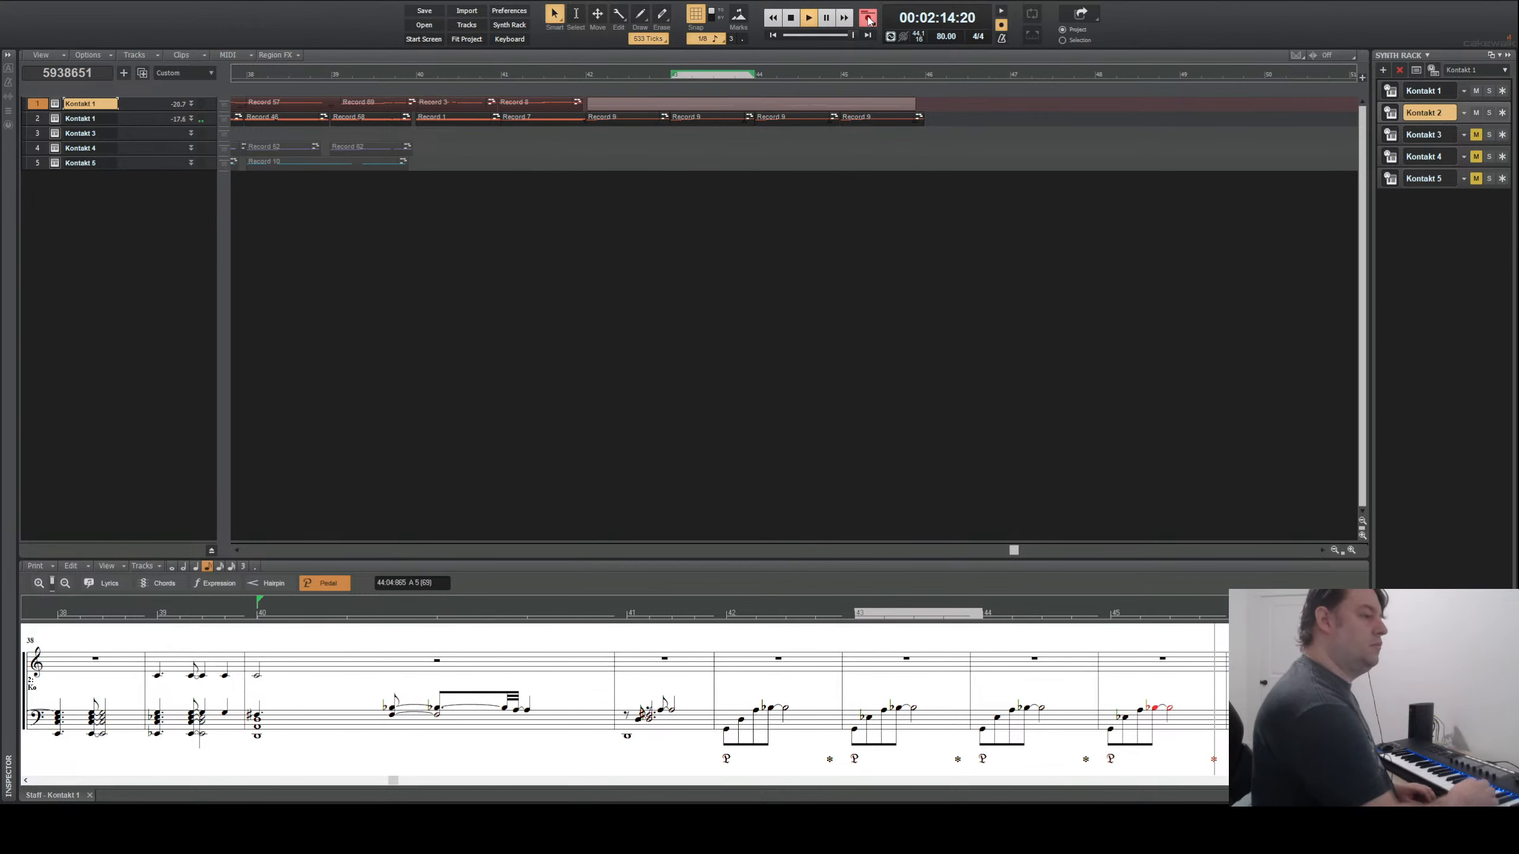
click(869, 20)
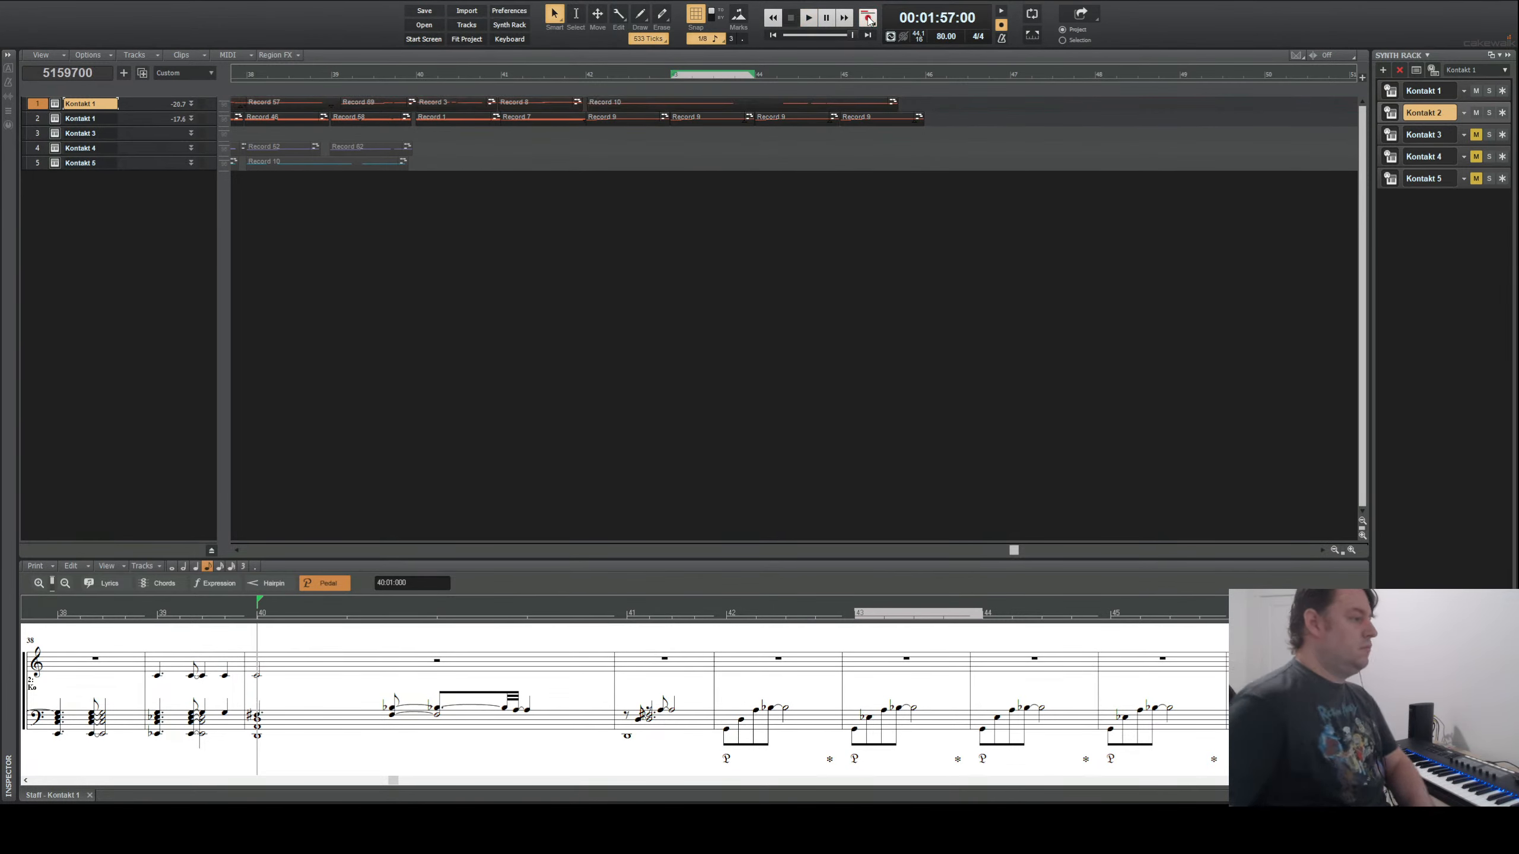
- Show the first track's new clip in notation, draw a sustain pedal from bar 42's start to bar 43's start, and audition from 2:03:00
click(588, 77)
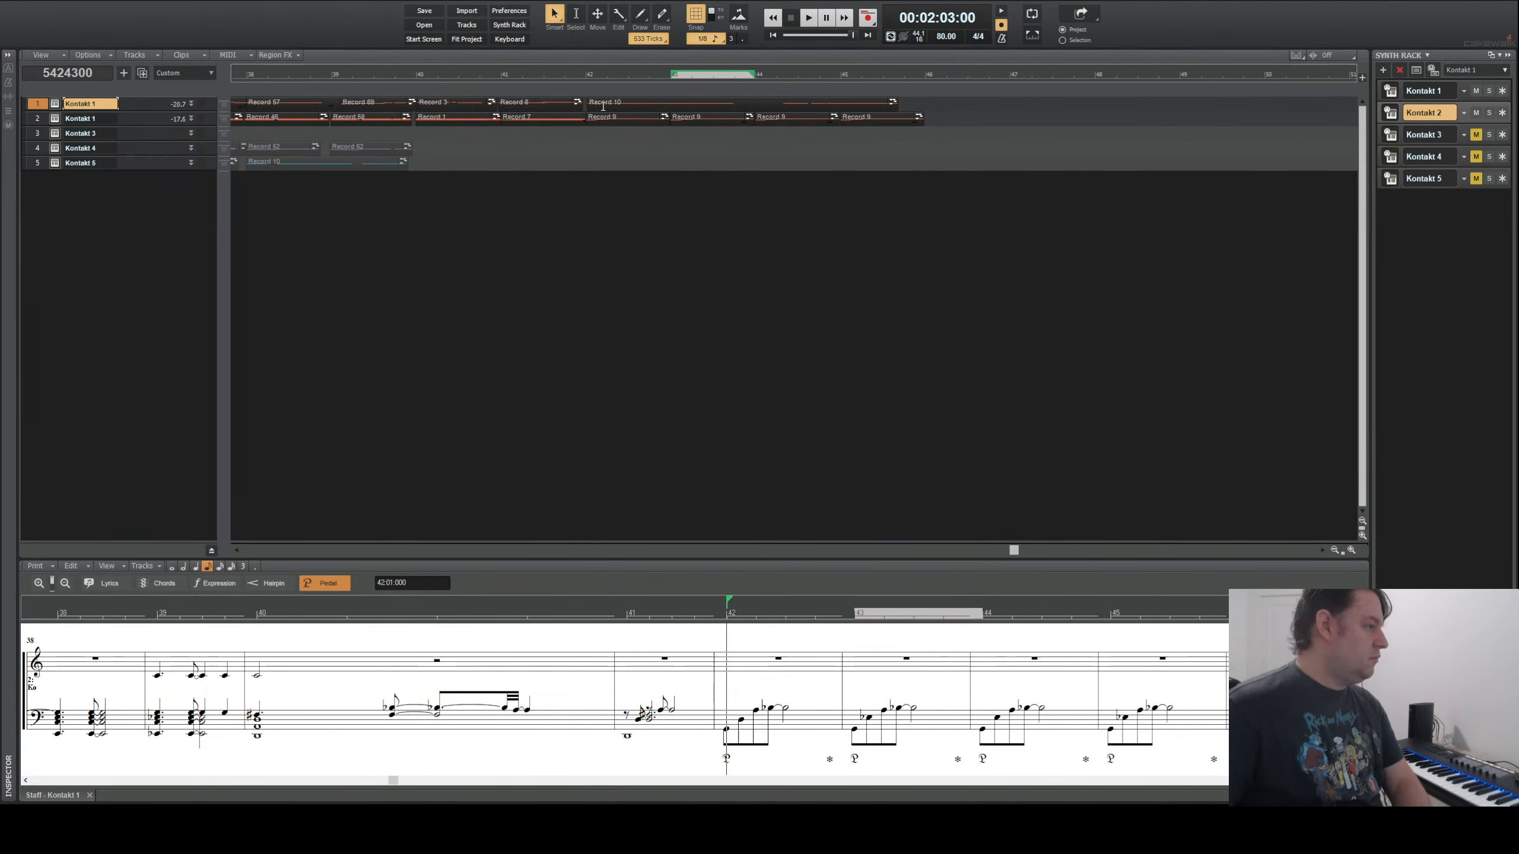
click(602, 102)
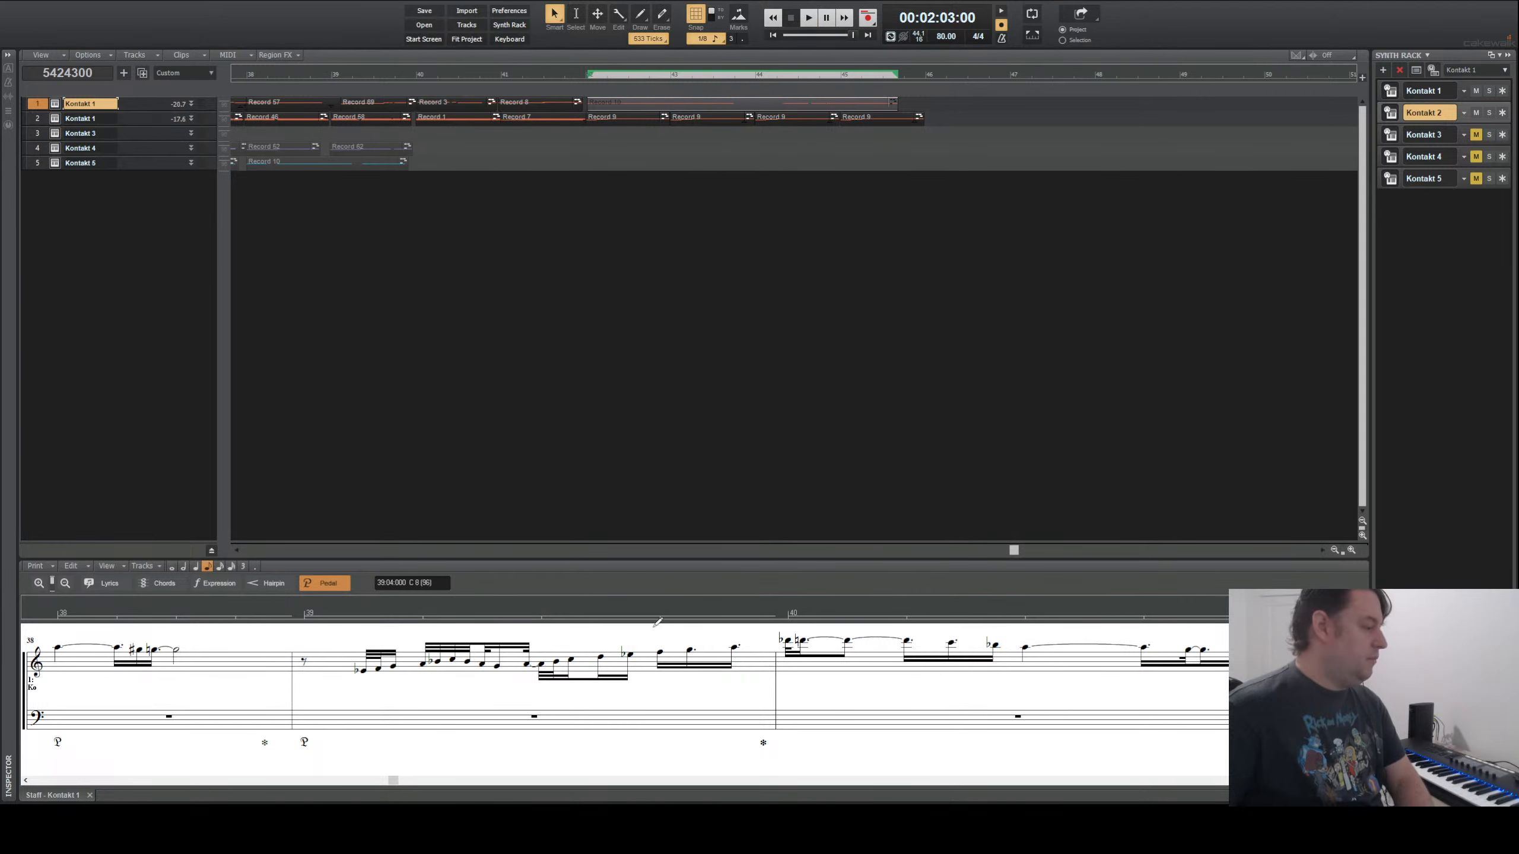
key(space)
key(space)
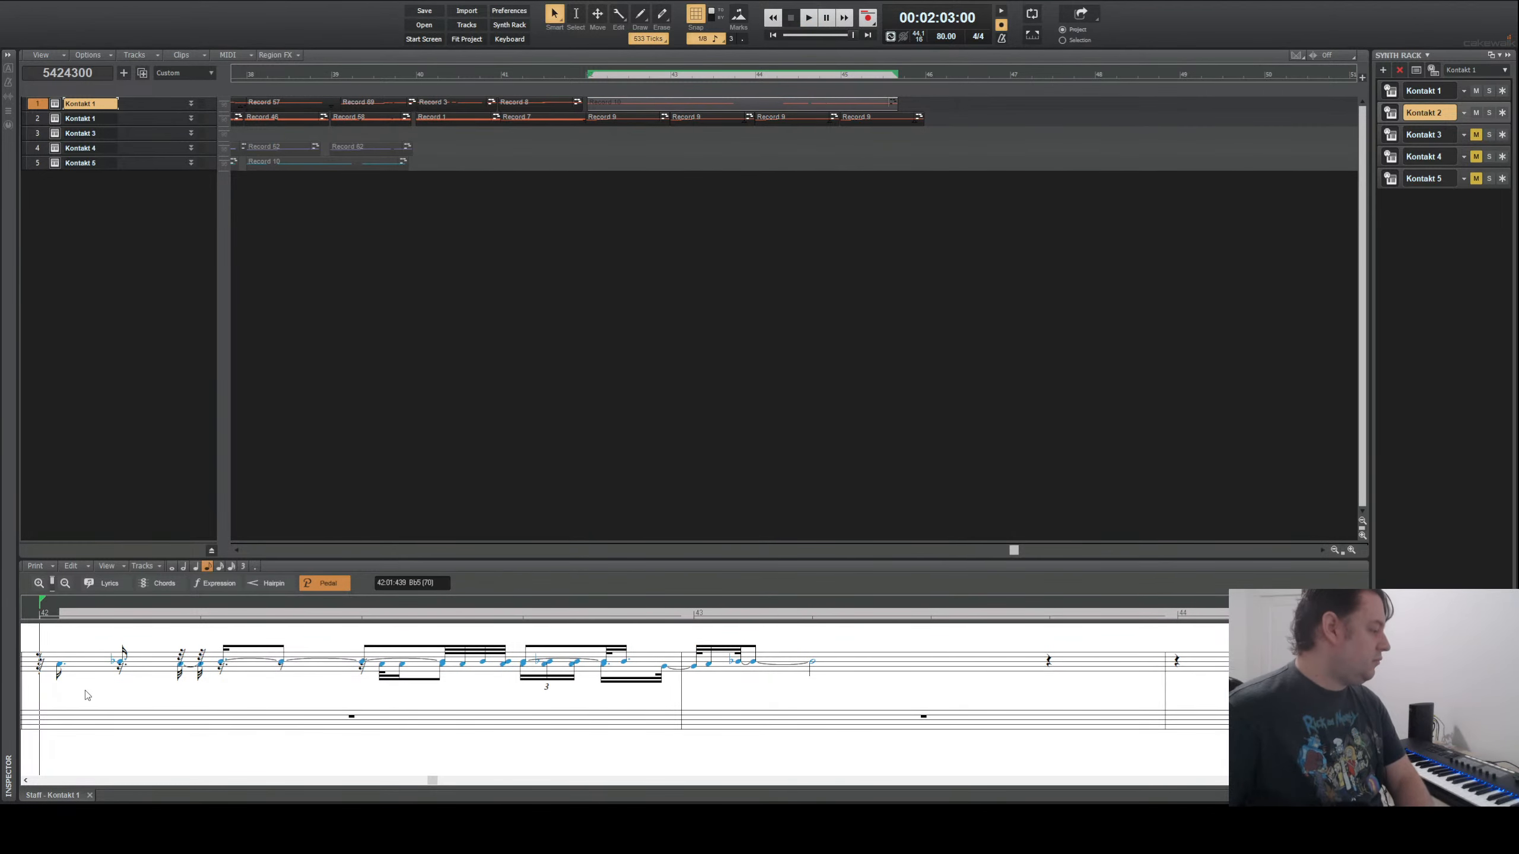
click(319, 584)
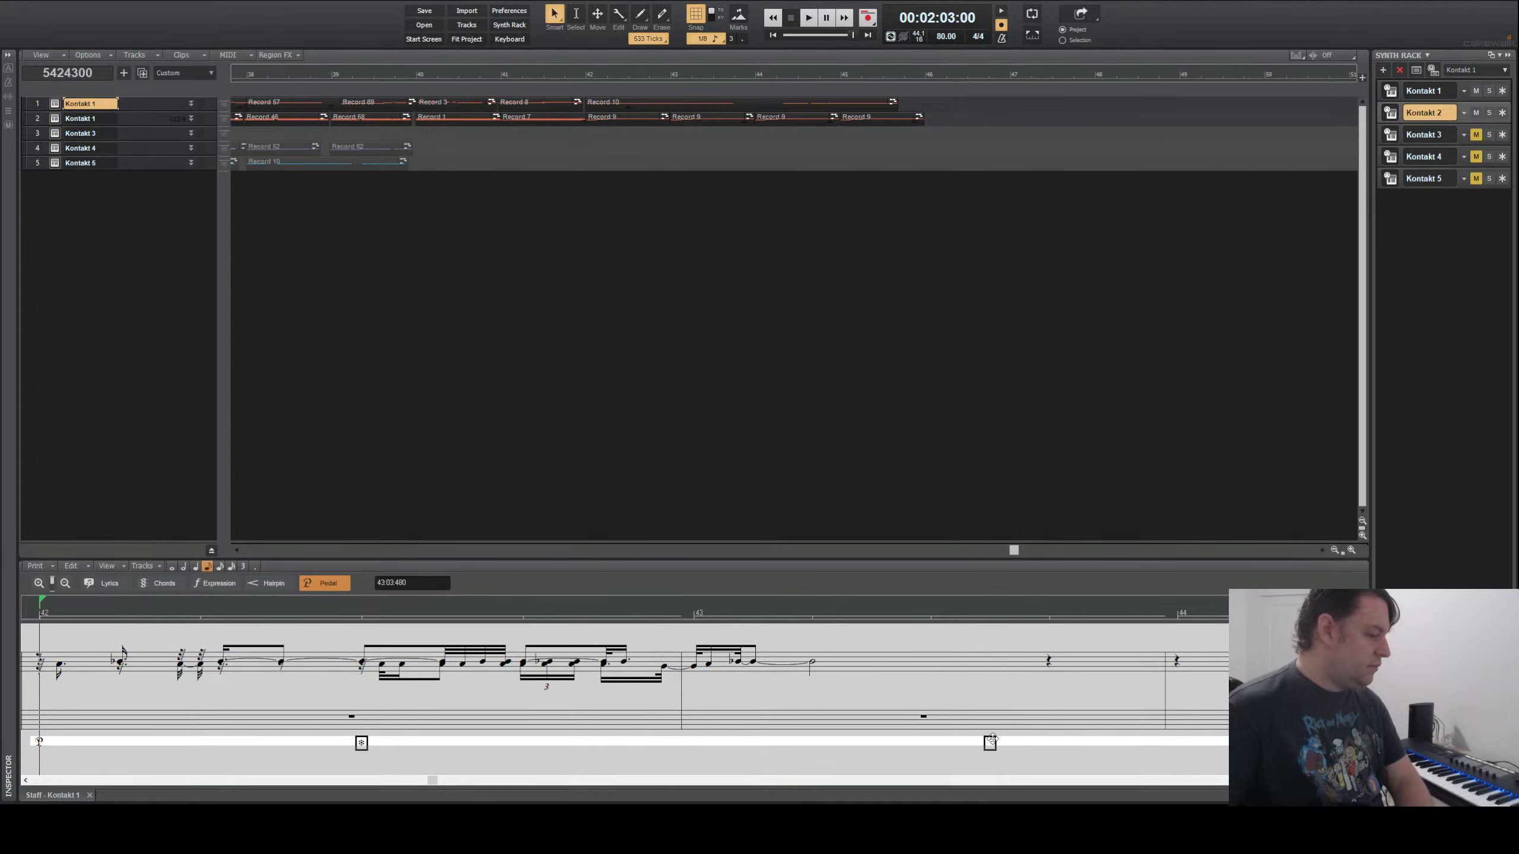
key(space)
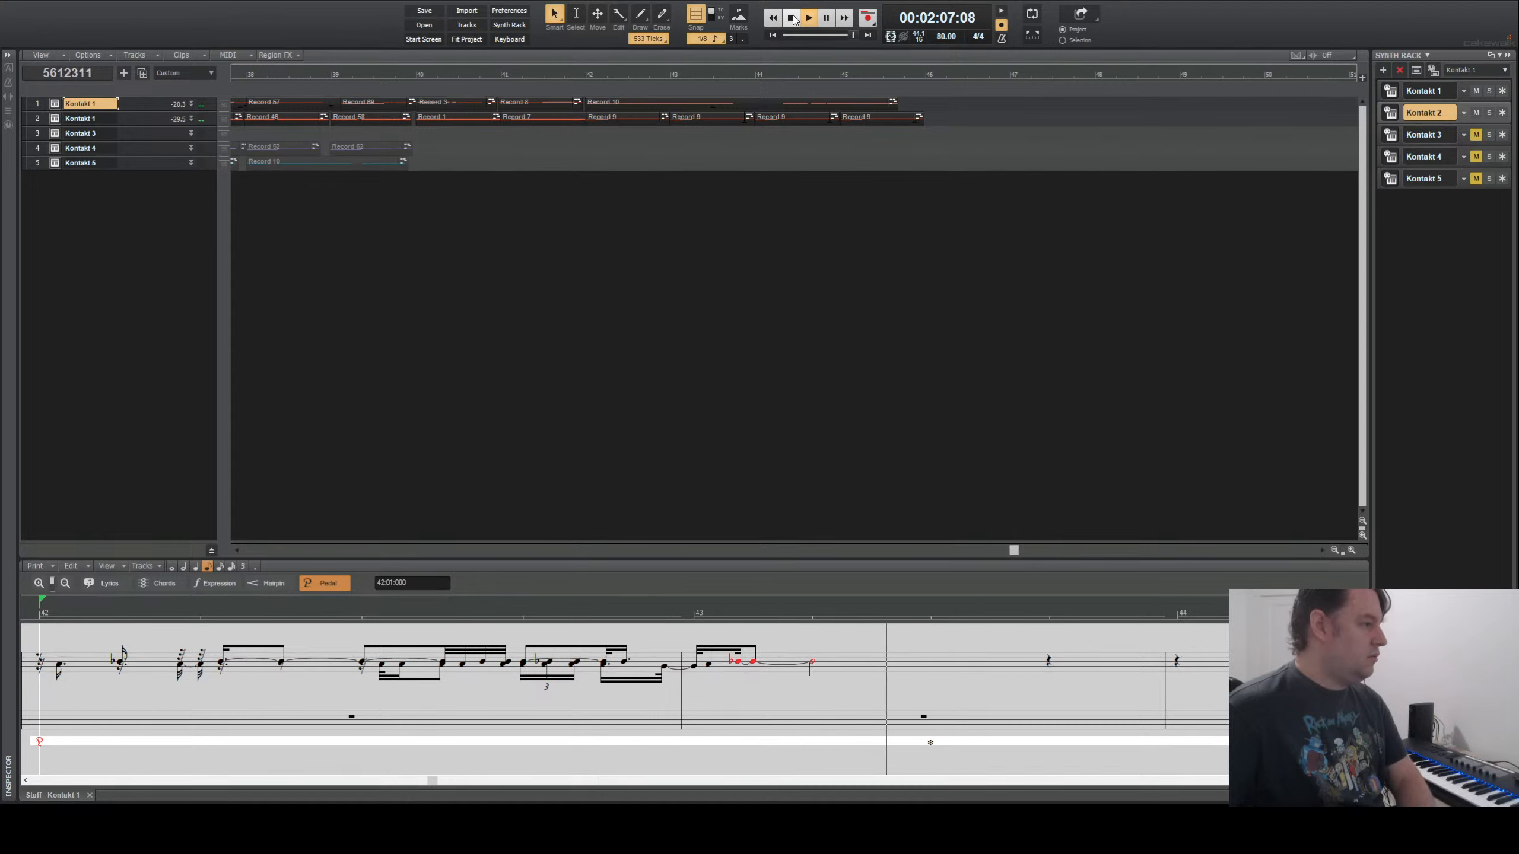
click(792, 18)
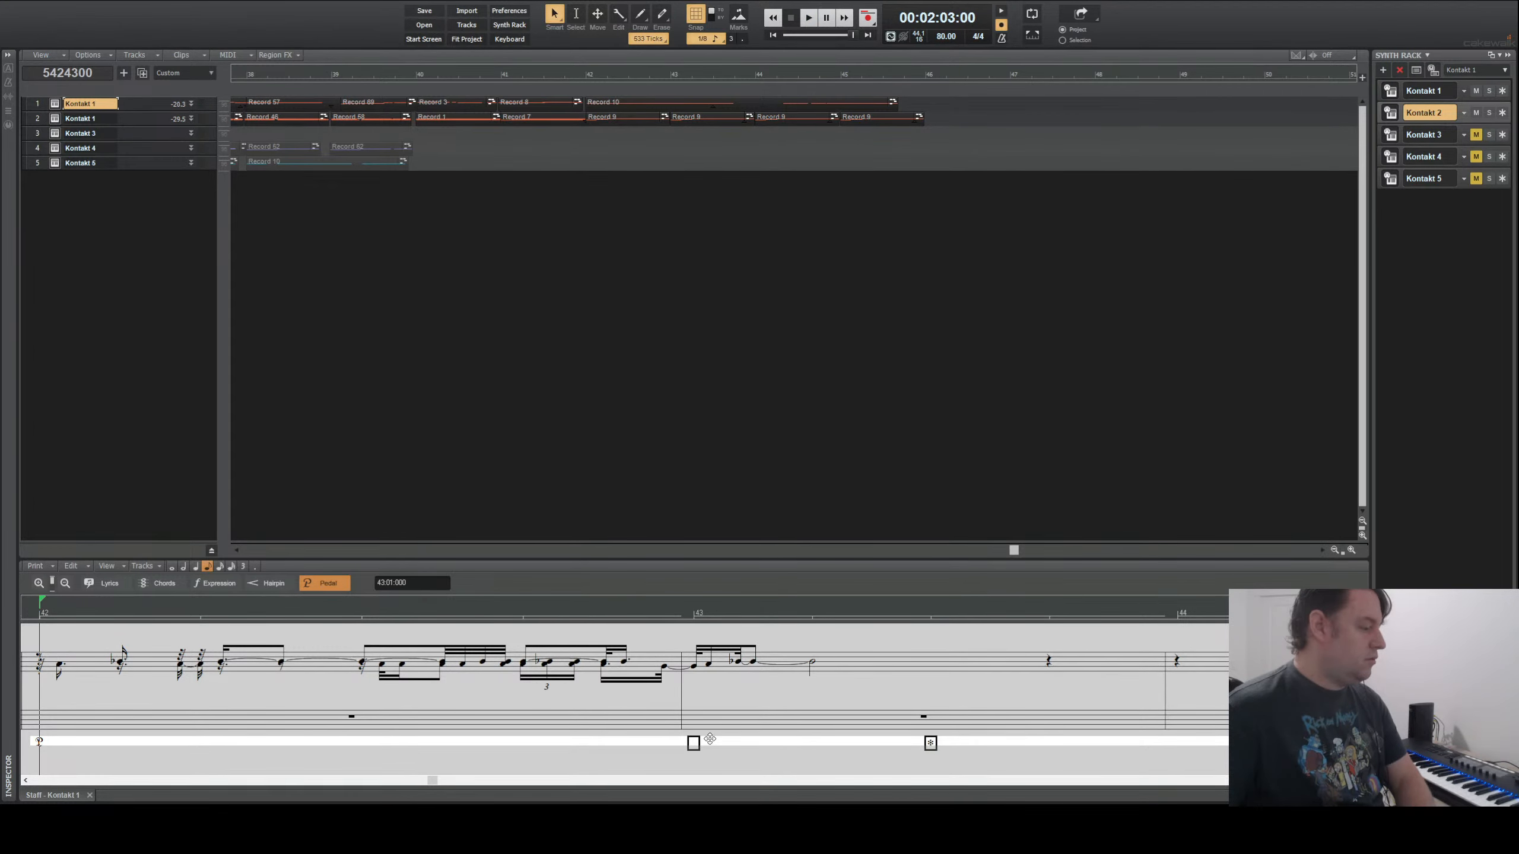
- With the Eraser tool, remove the new clip's notes in bar 43 and in beat 4 of bar 42
click(746, 102)
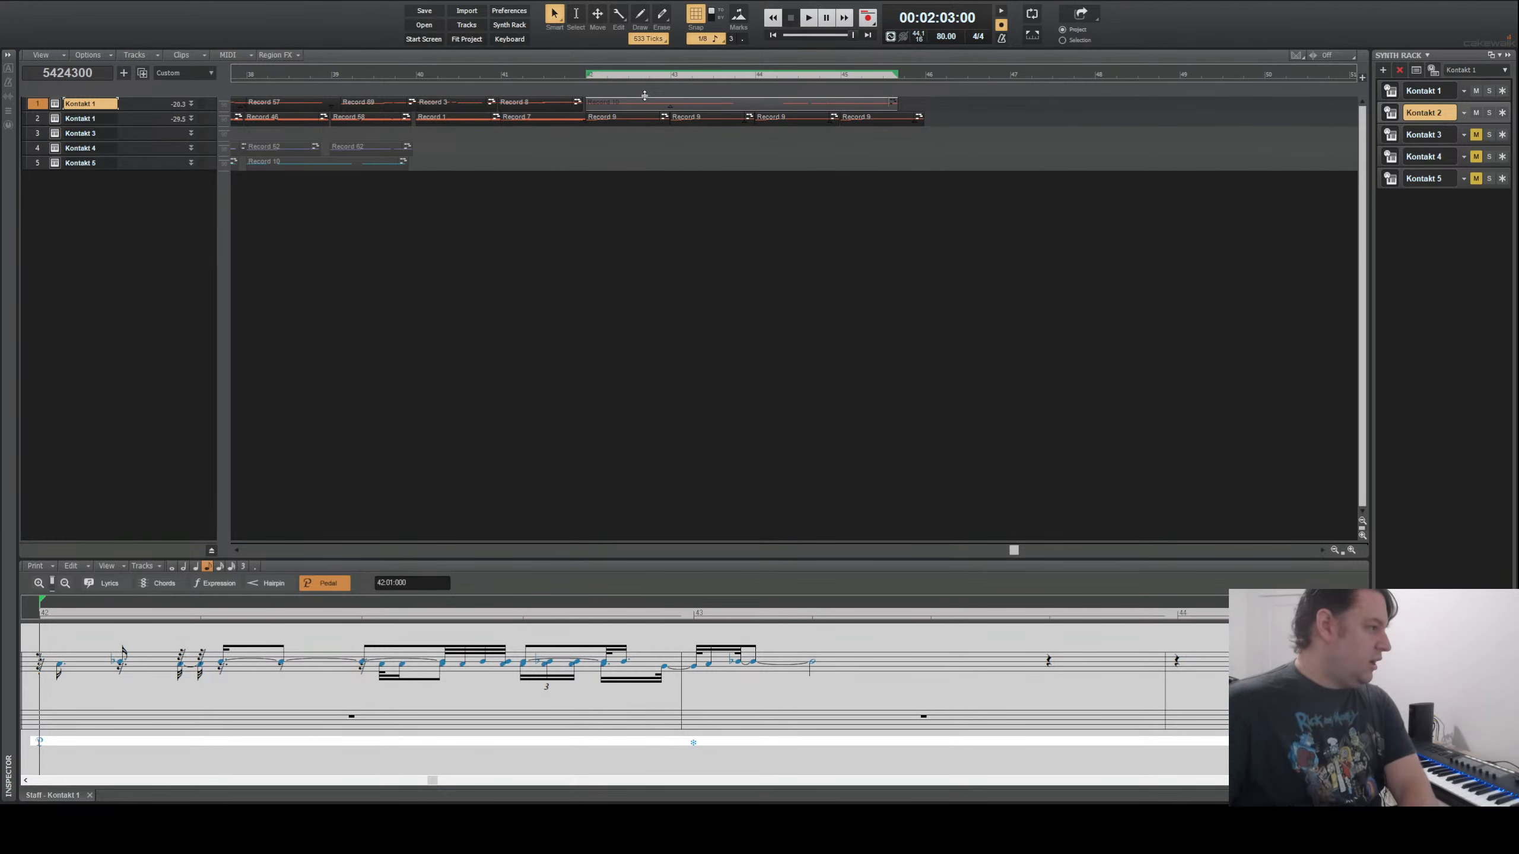
click(662, 13)
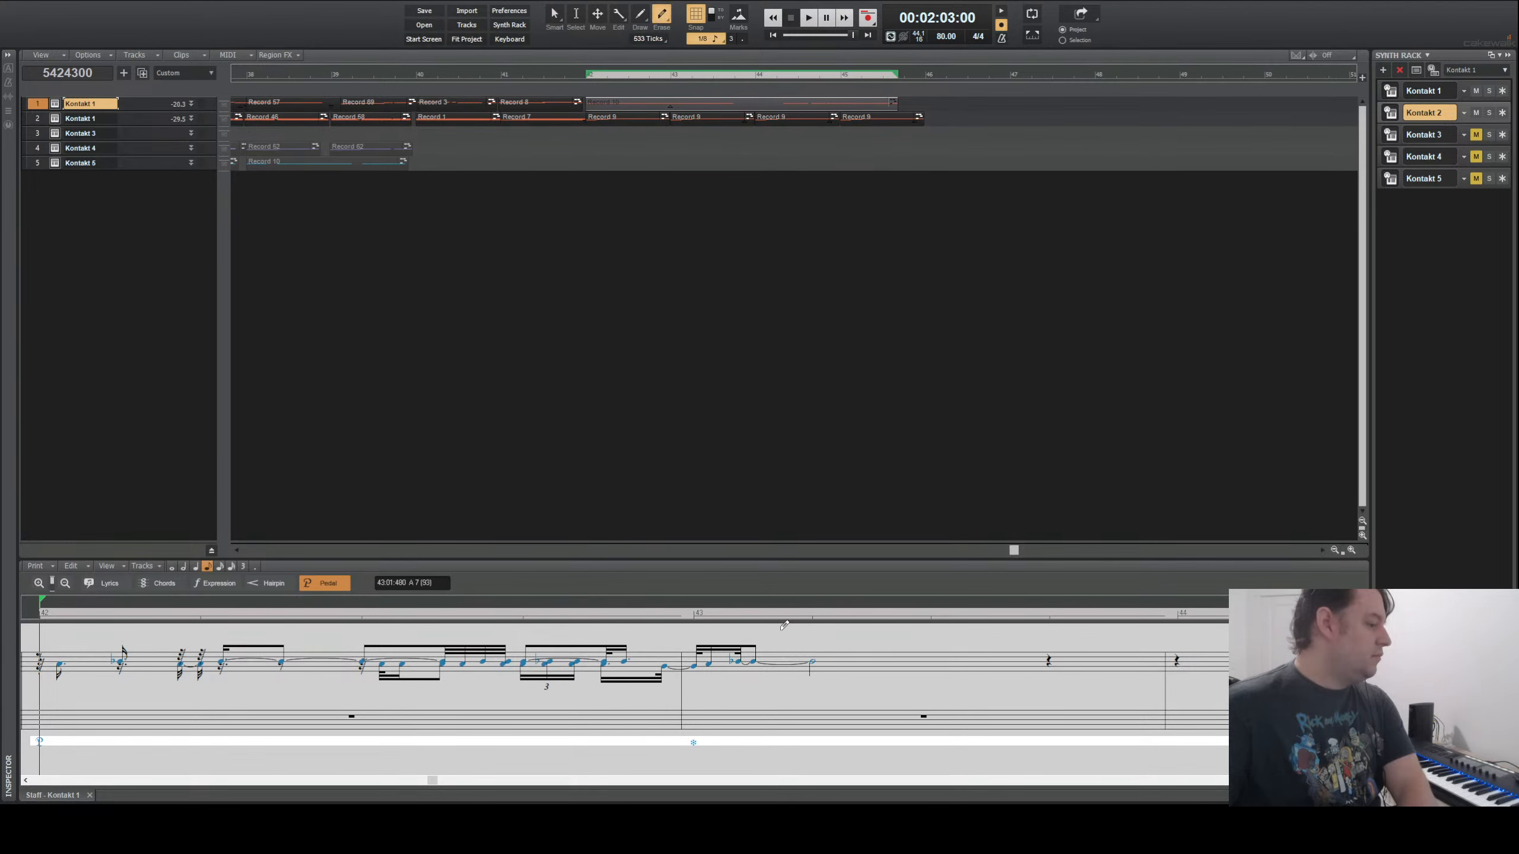
click(739, 660)
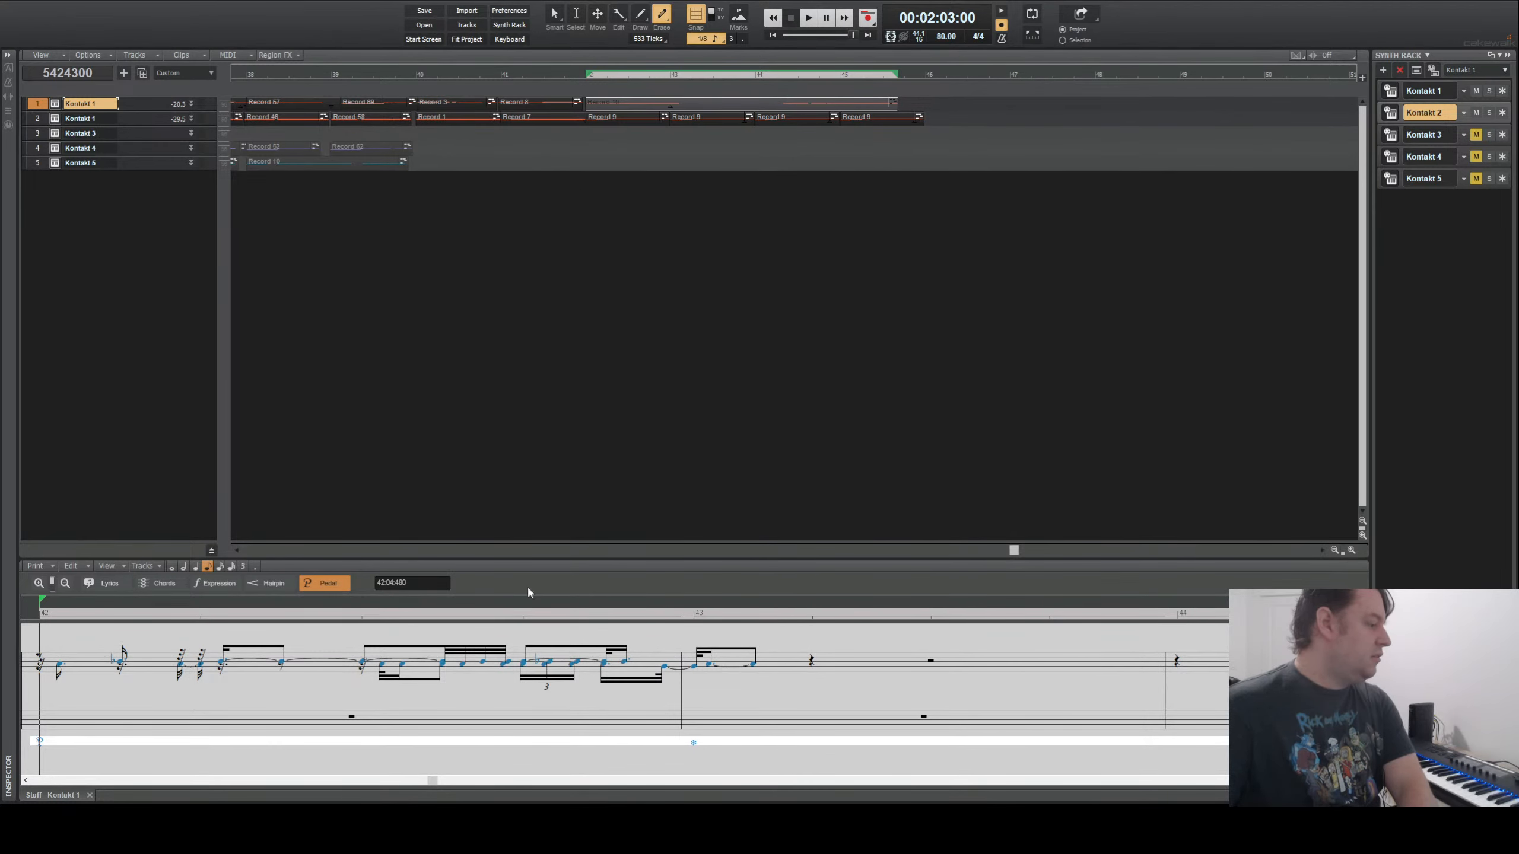
click(319, 584)
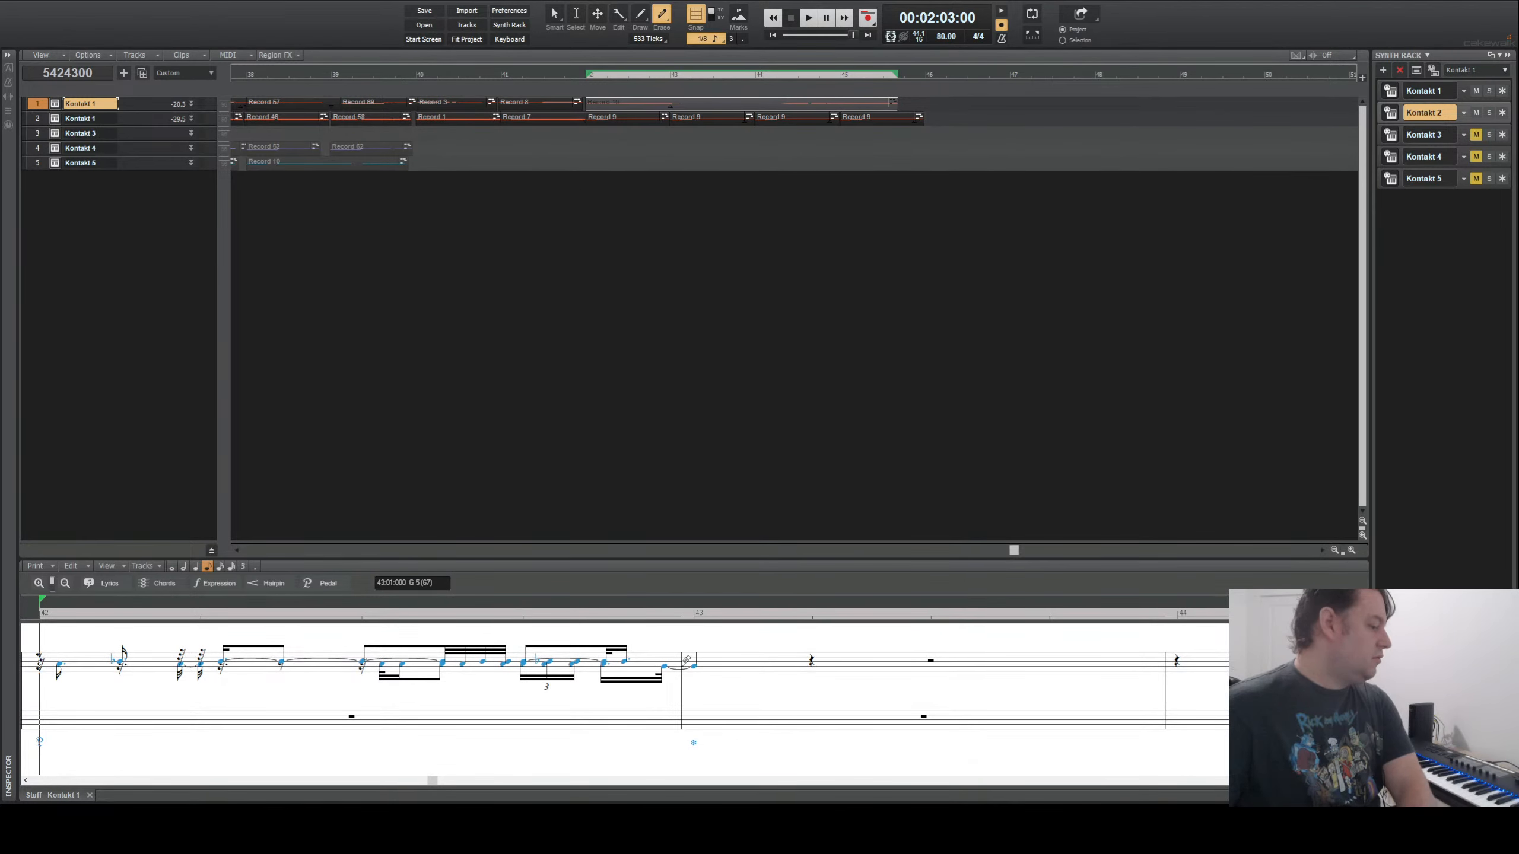
click(661, 663)
click(541, 660)
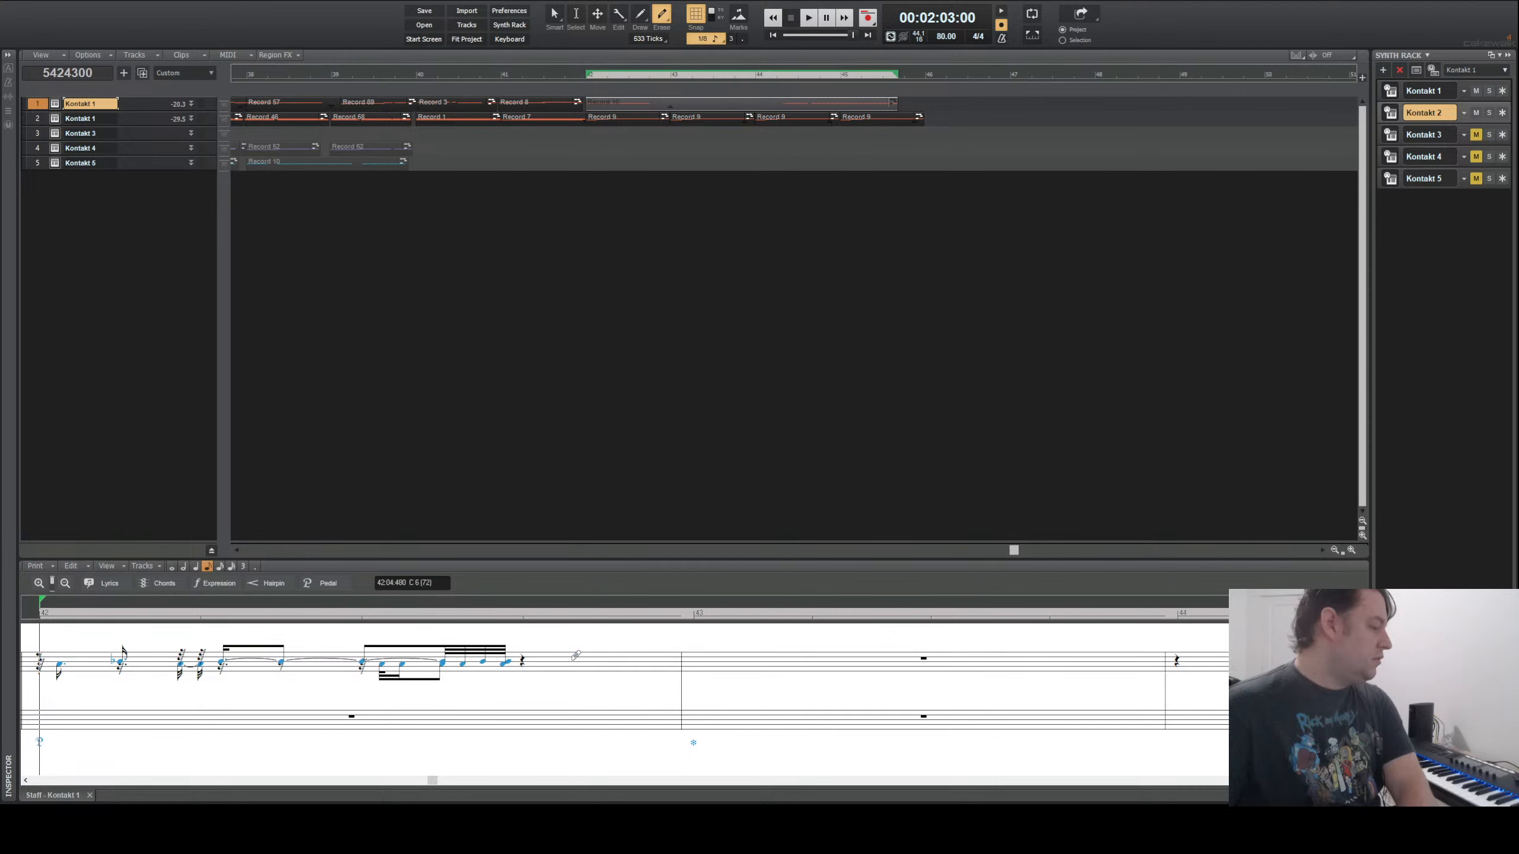
- Erase all remaining notes of the first track's new clip in bars 42, 44 and 45, keeping its sustain pedal marks
click(462, 663)
click(481, 661)
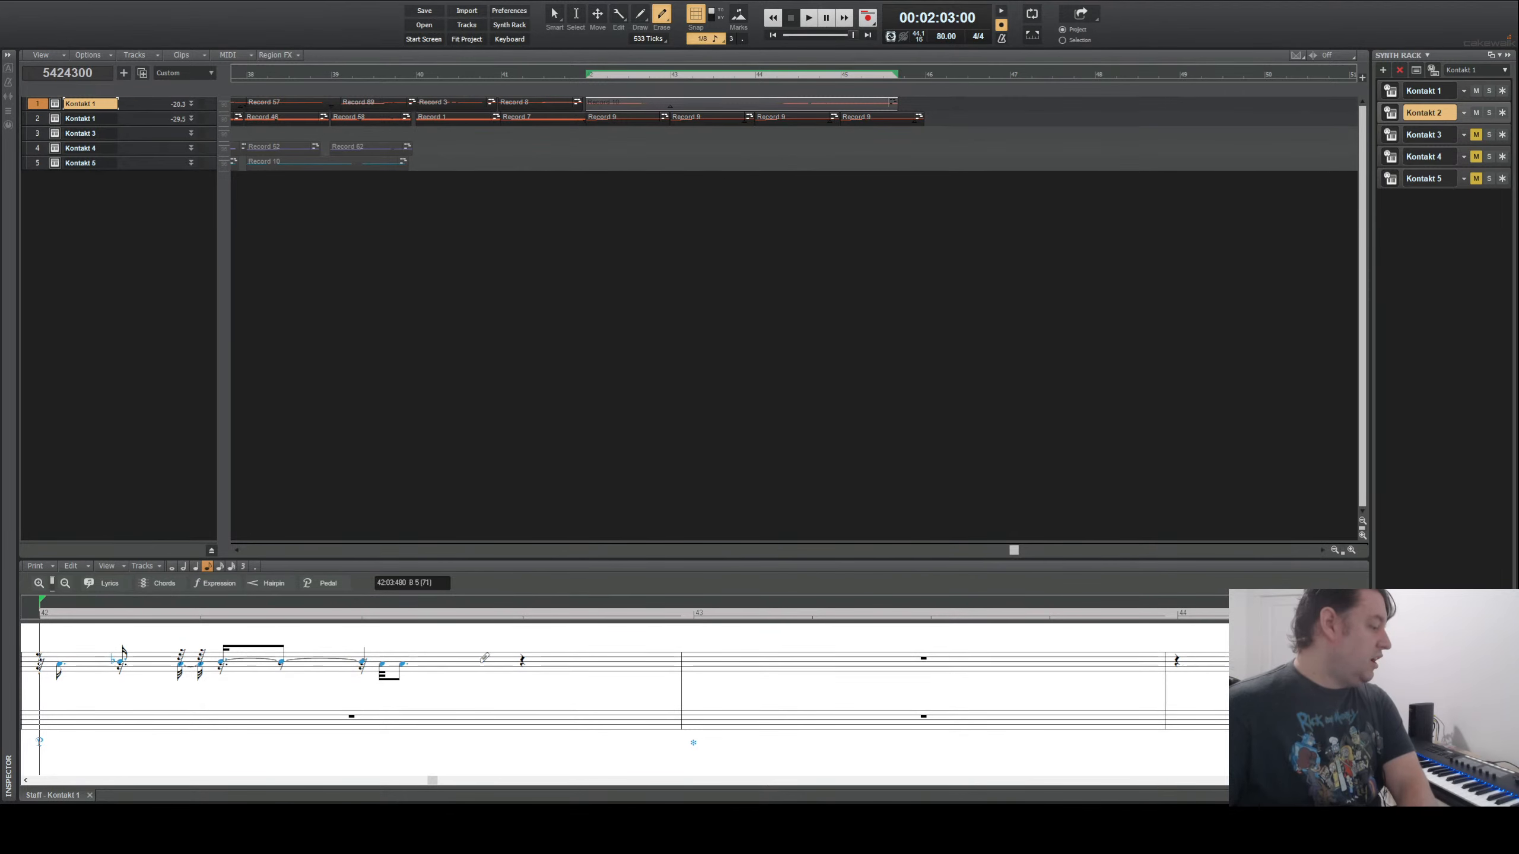
click(403, 664)
click(382, 664)
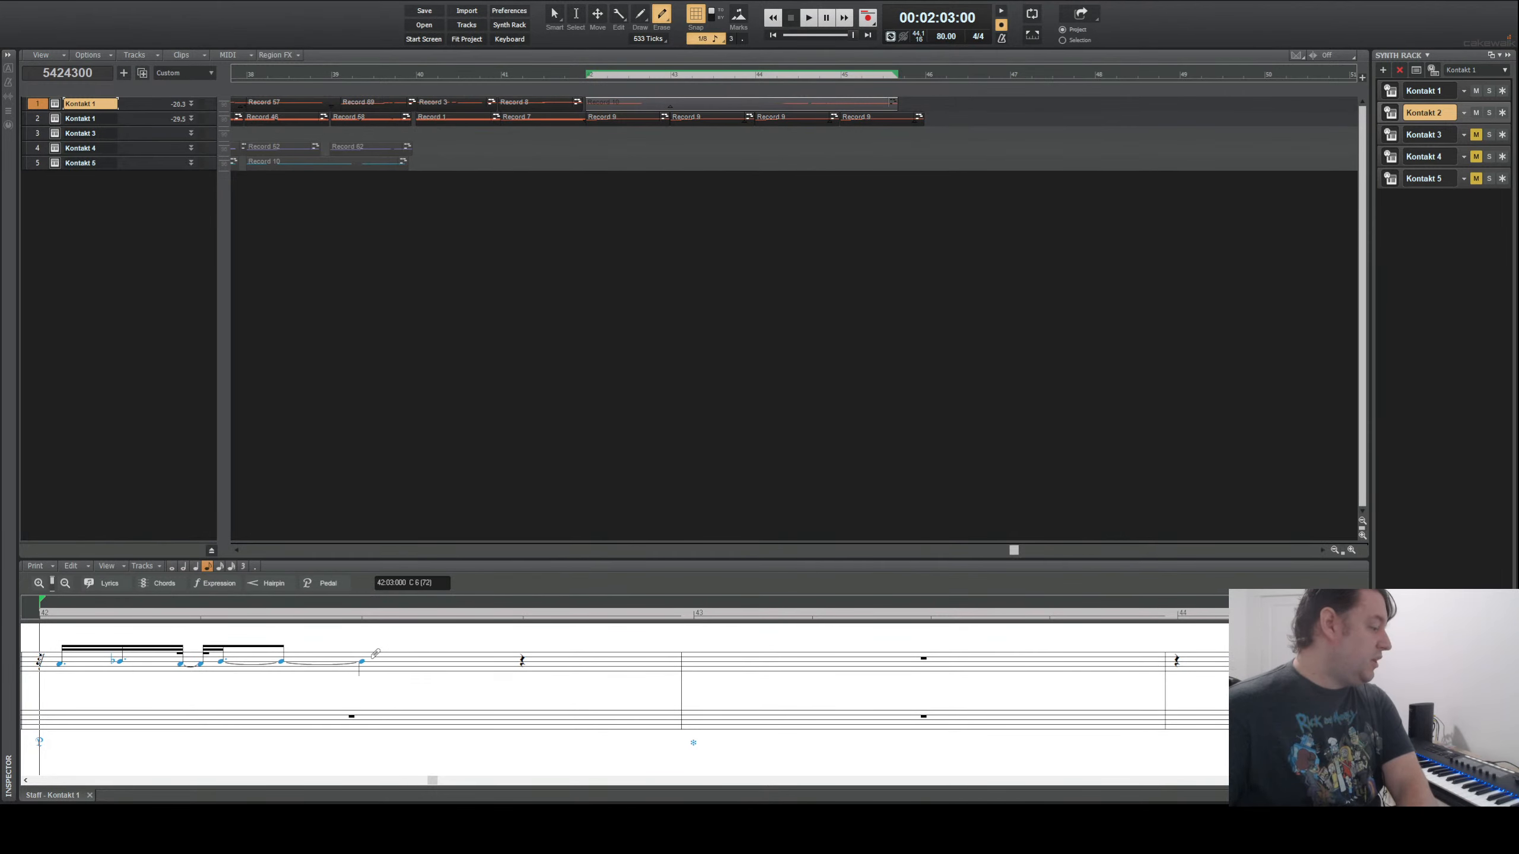
click(220, 661)
click(182, 664)
click(118, 661)
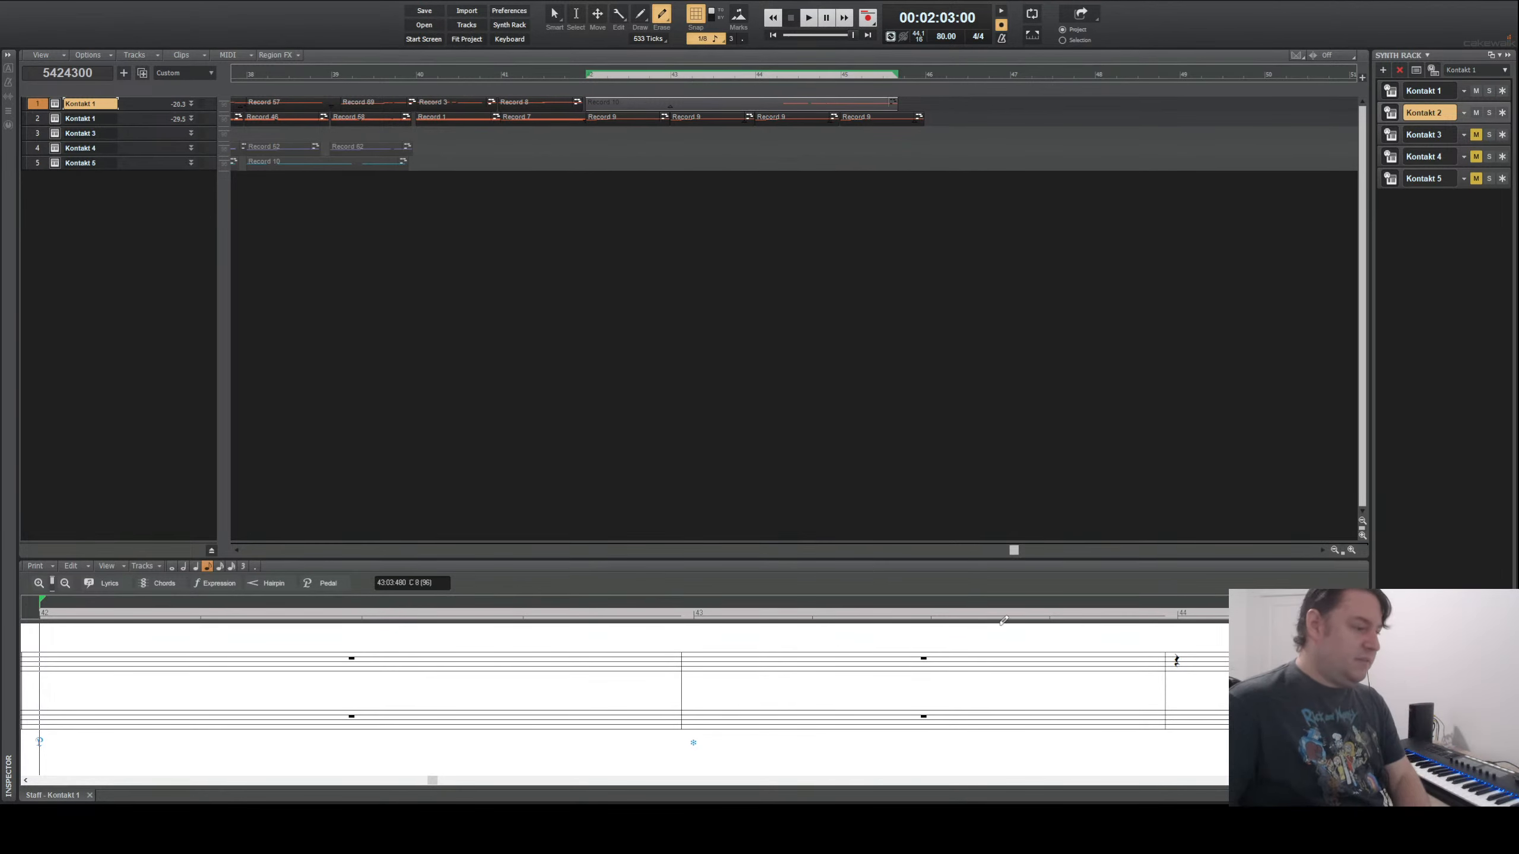
click(1171, 620)
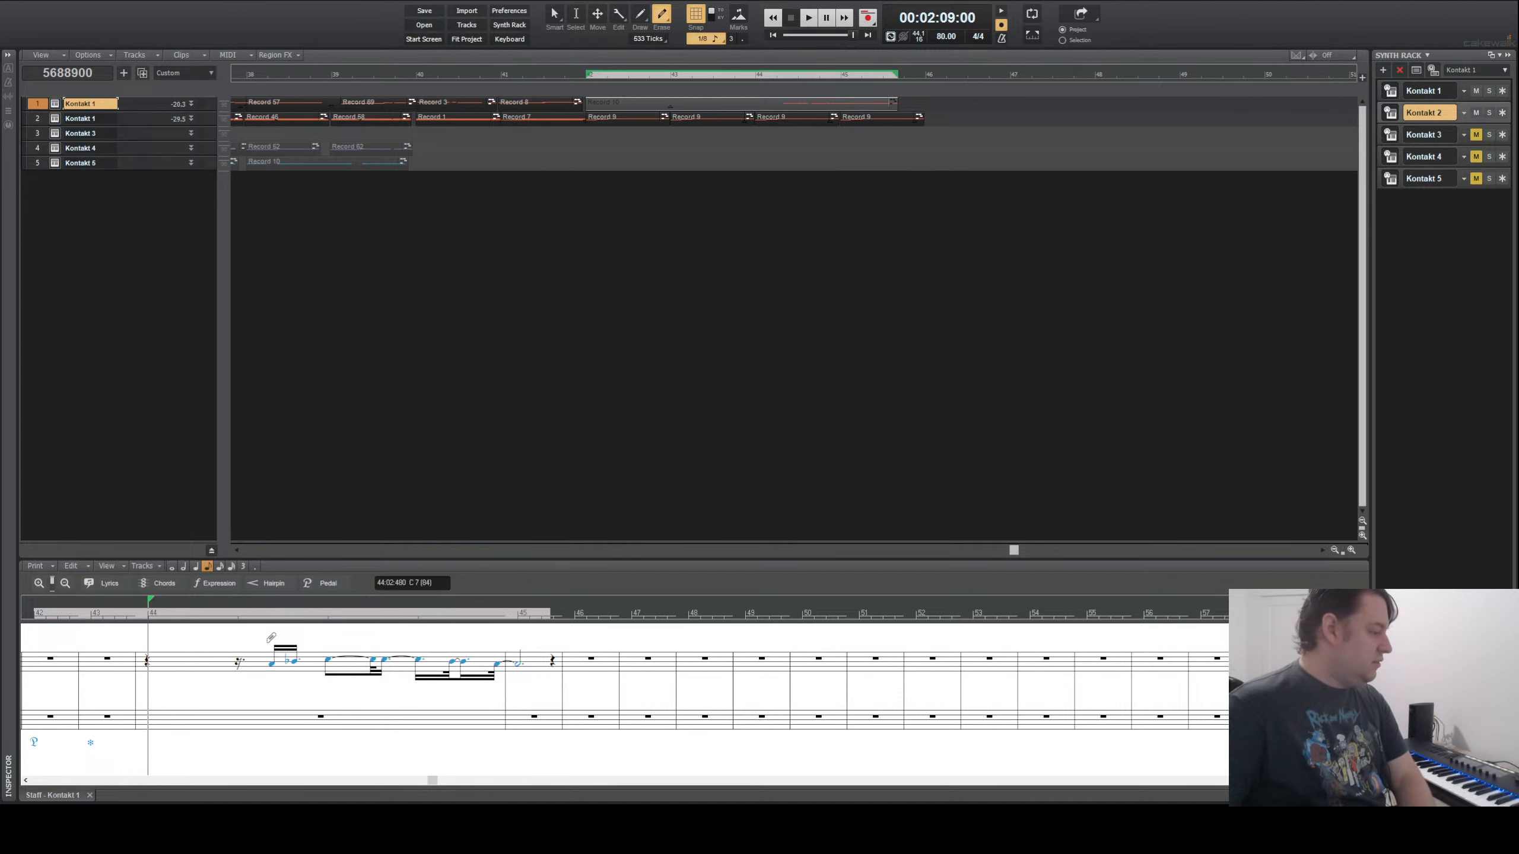
mouse_move(267, 661)
mouse_down()
mouse_move(353, 648)
mouse_move(637, 661)
mouse_up()
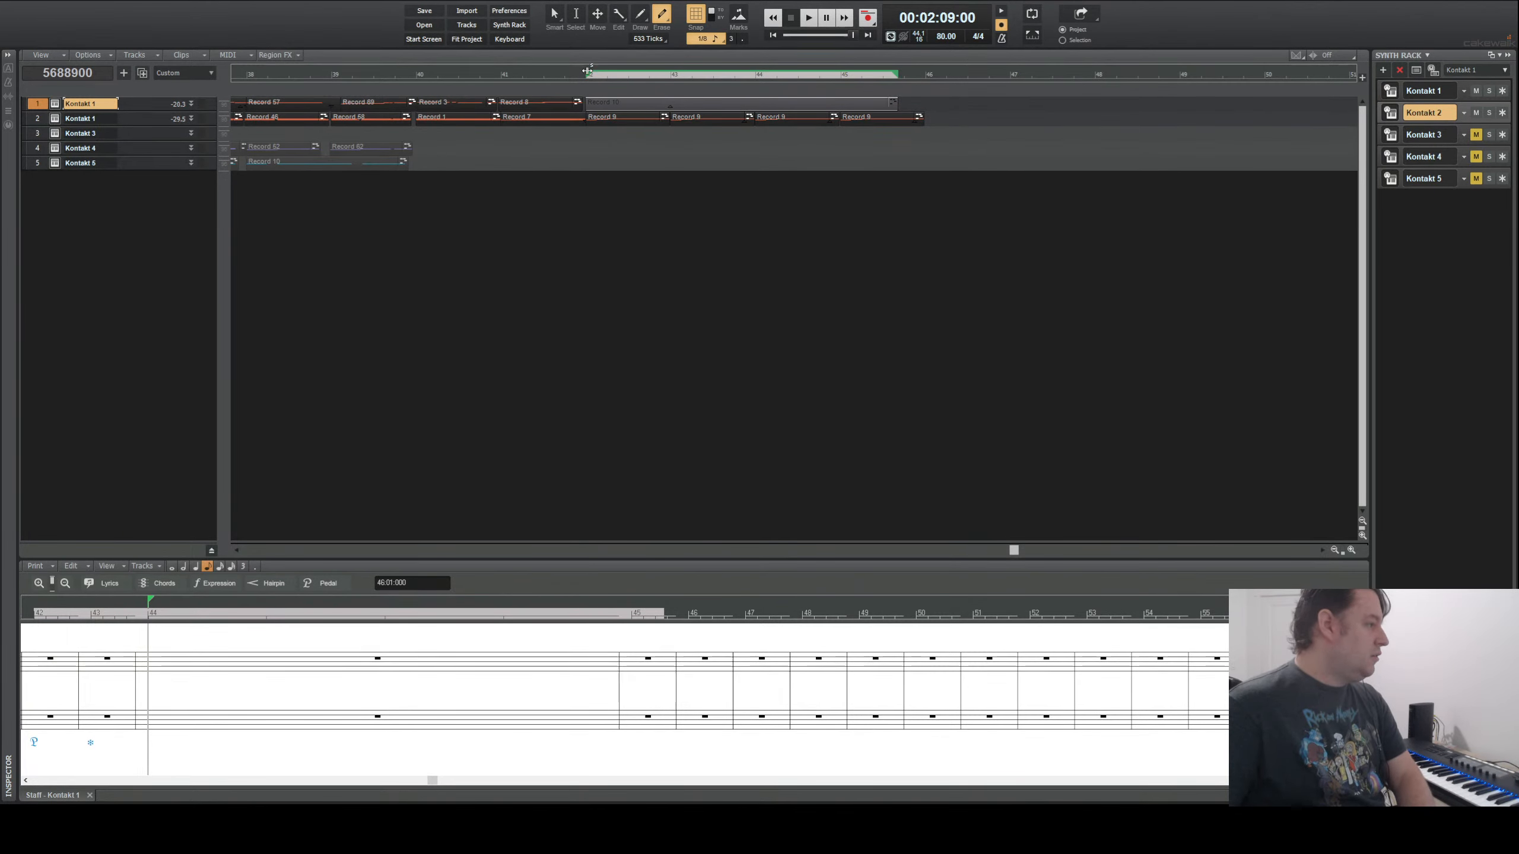
- Record a new melody take on the first track from 2:03:00 into bar 45, and audition it from bar 42
click(588, 68)
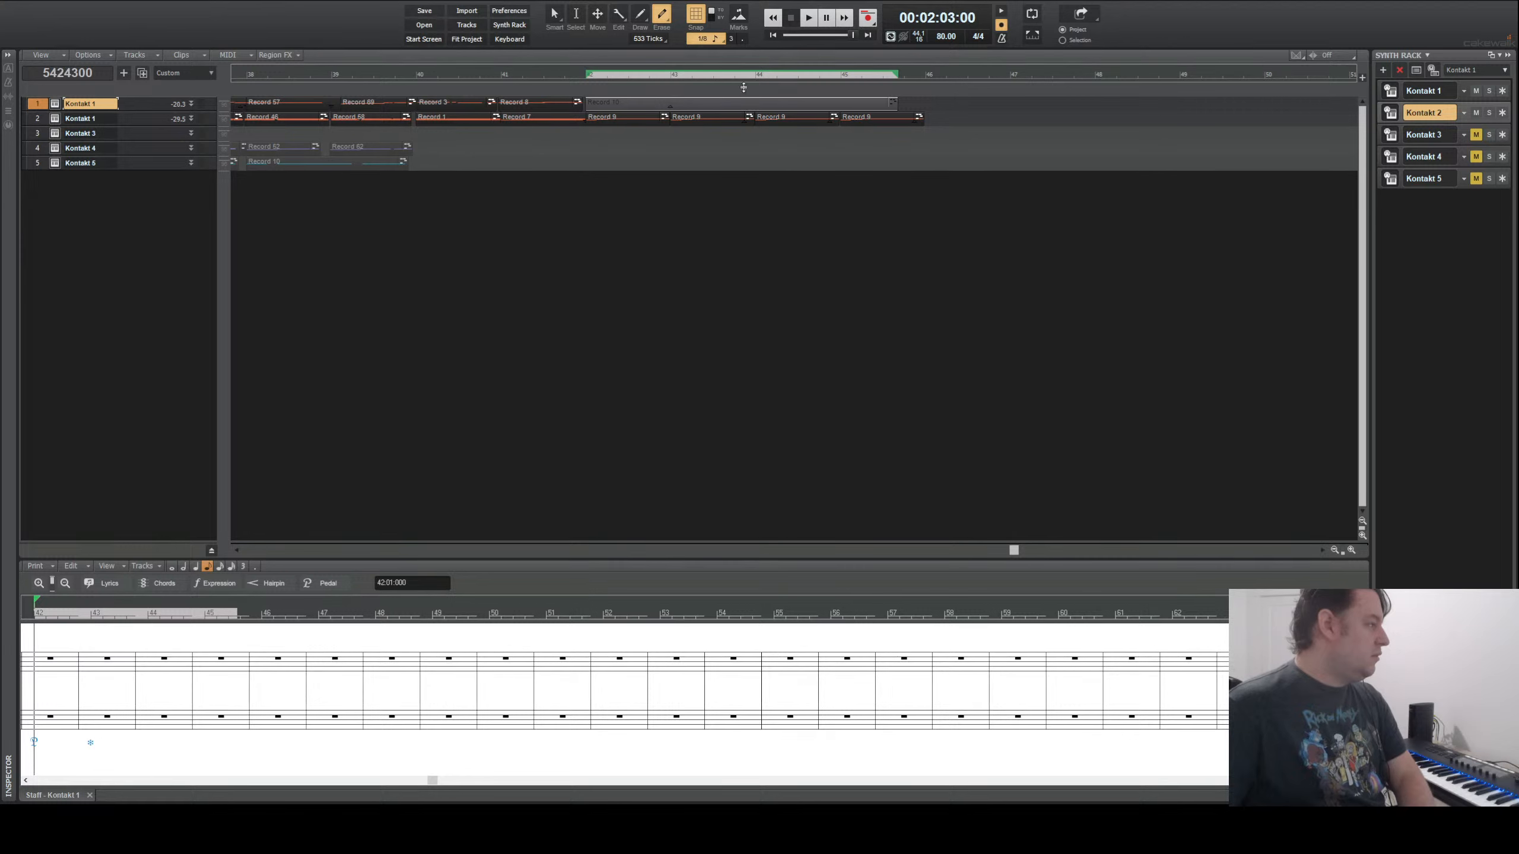
click(868, 17)
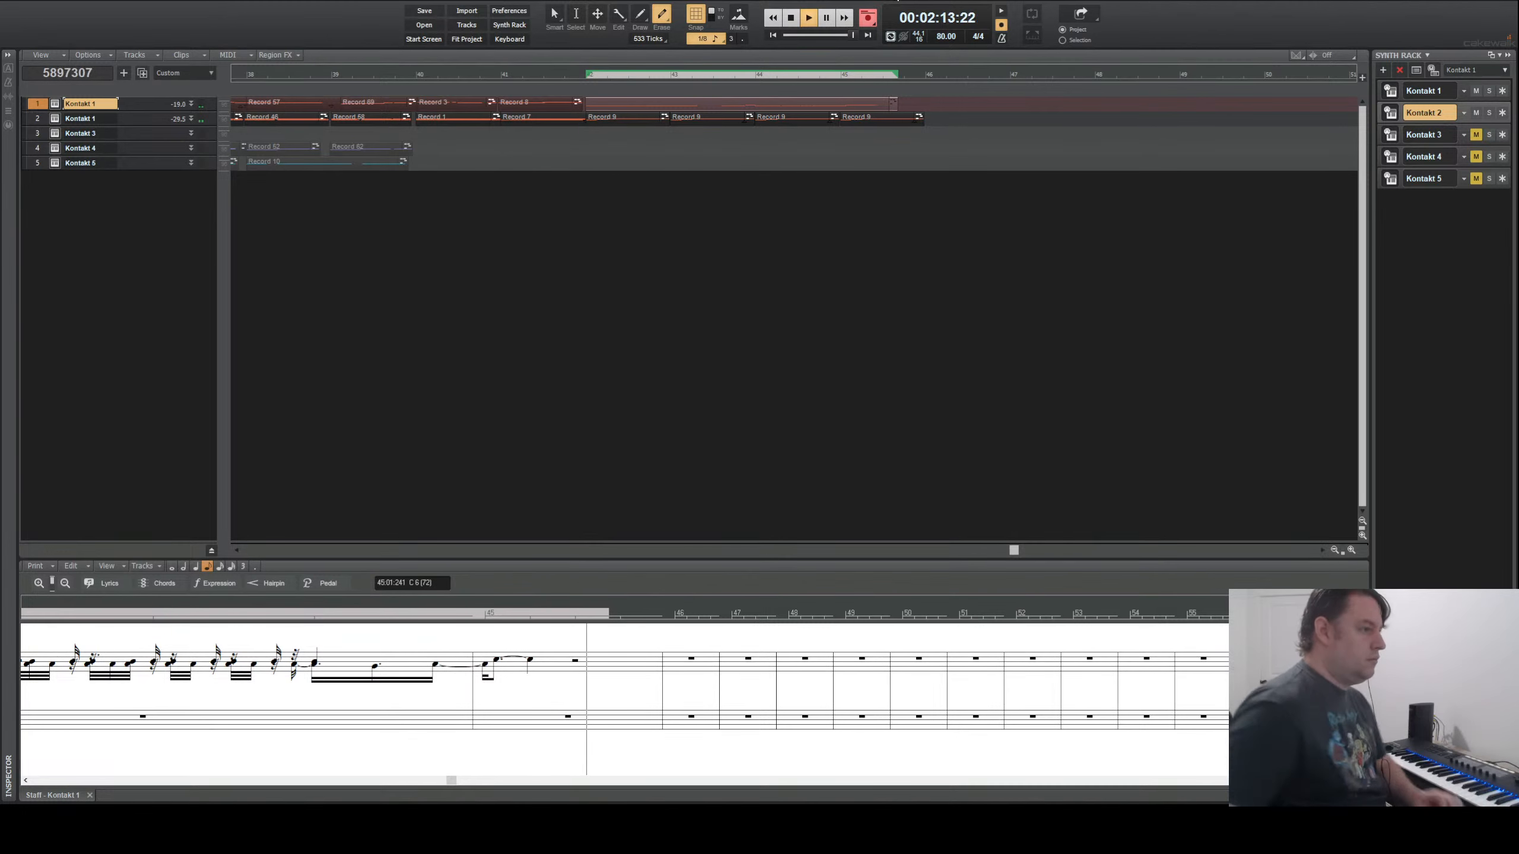
key(space)
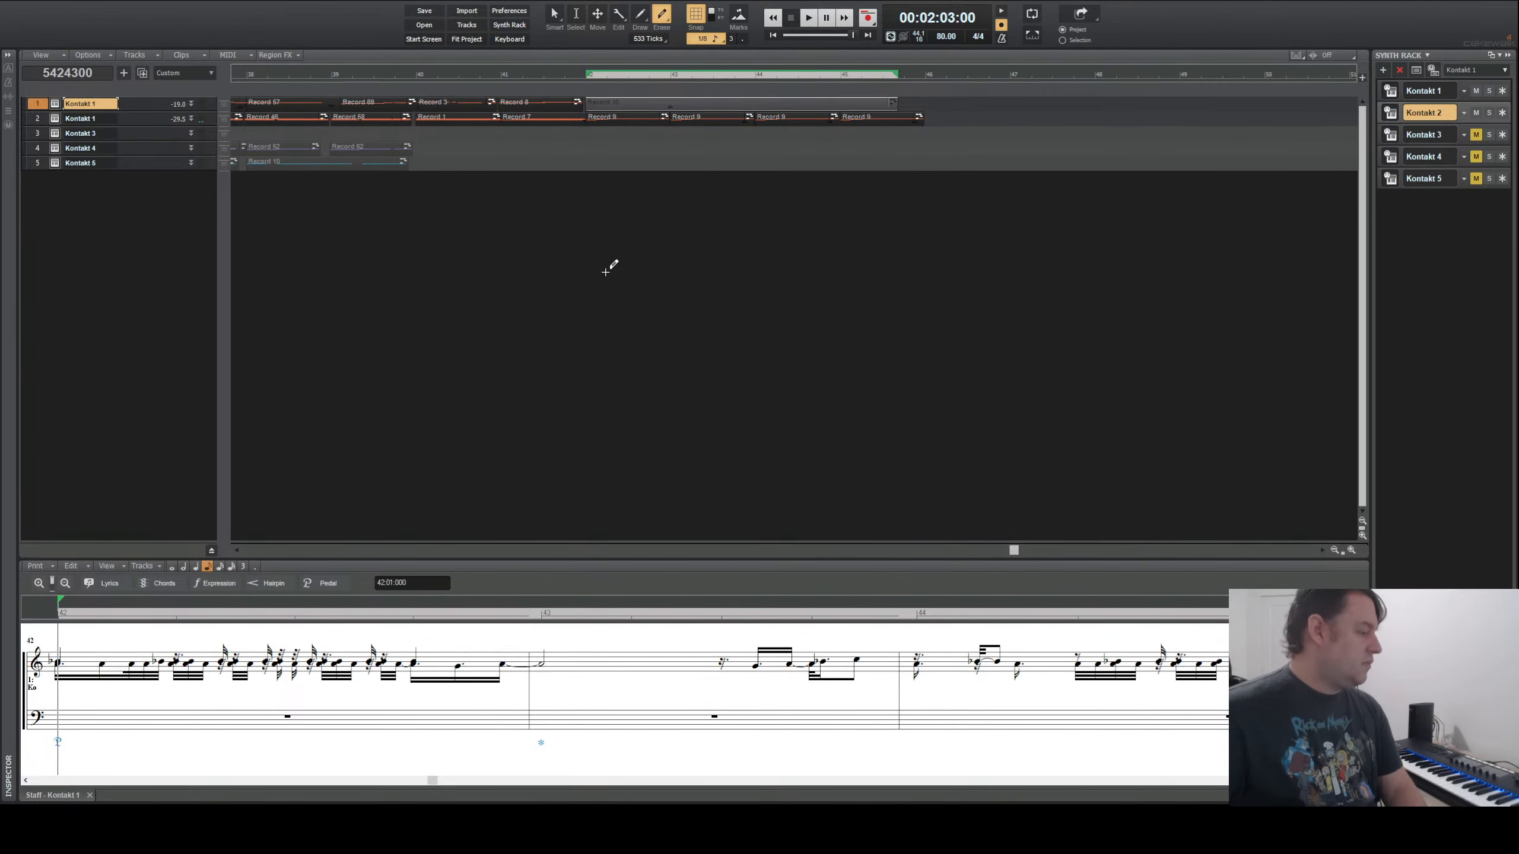
key(space)
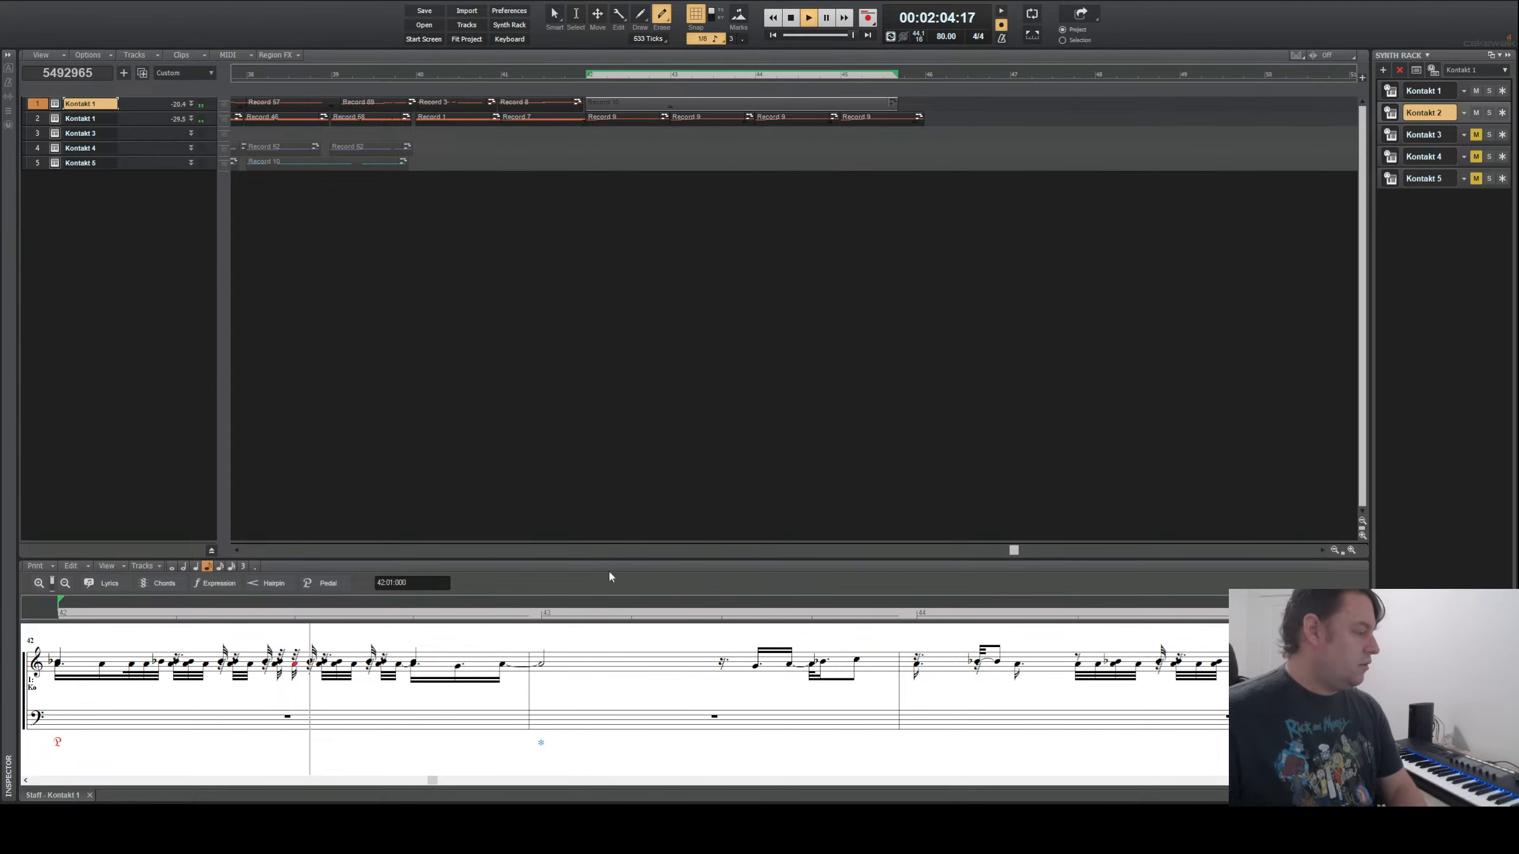
click(792, 19)
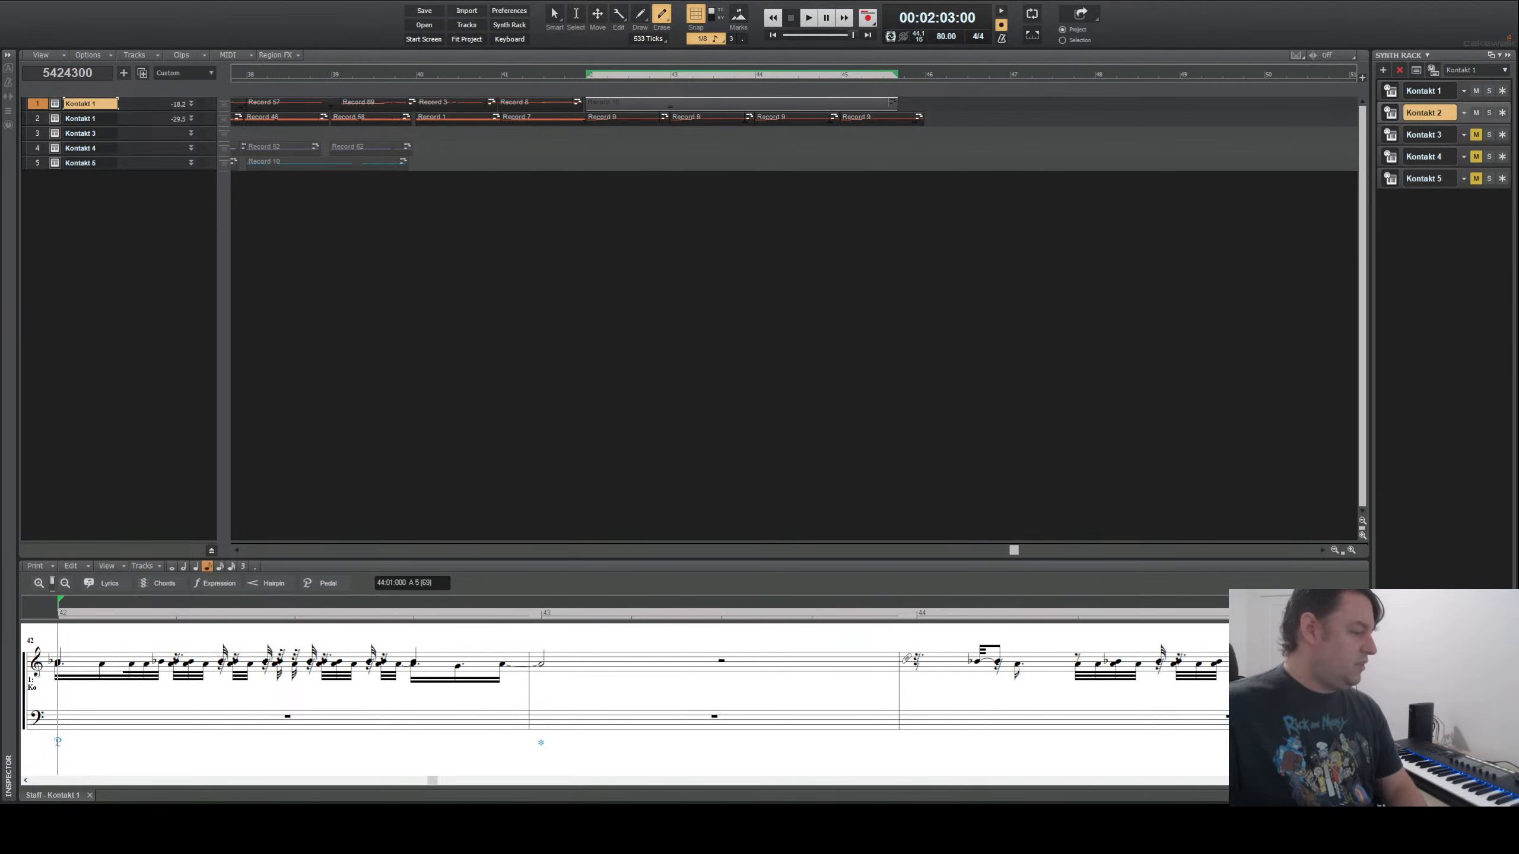
- Erase the take's notes after bar 43's opening half note through bar 45, and return the playhead to 2:03:00
drag(1017, 649, 1184, 660)
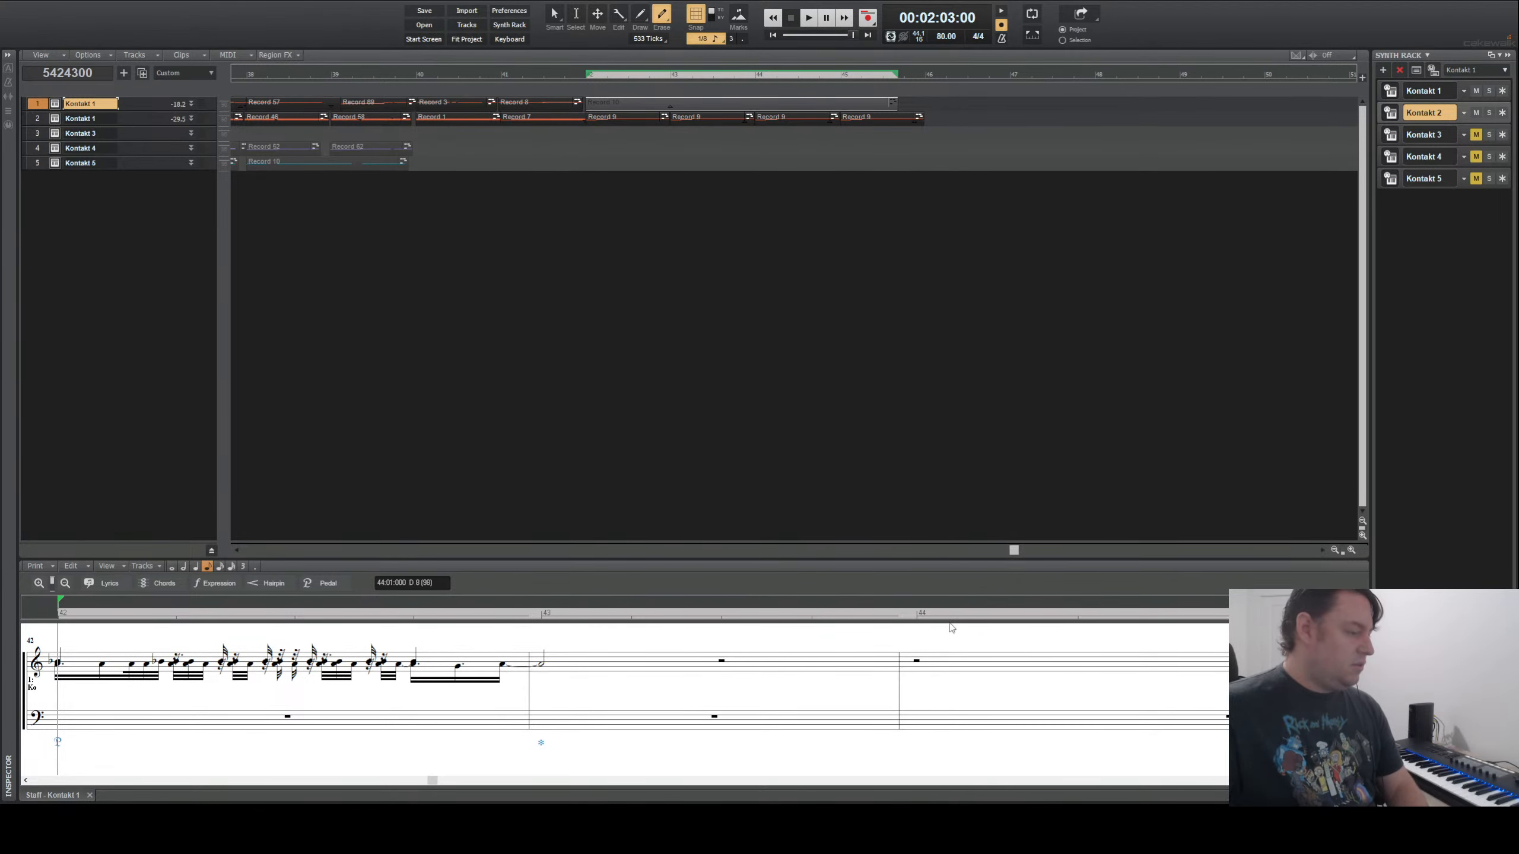
click(921, 615)
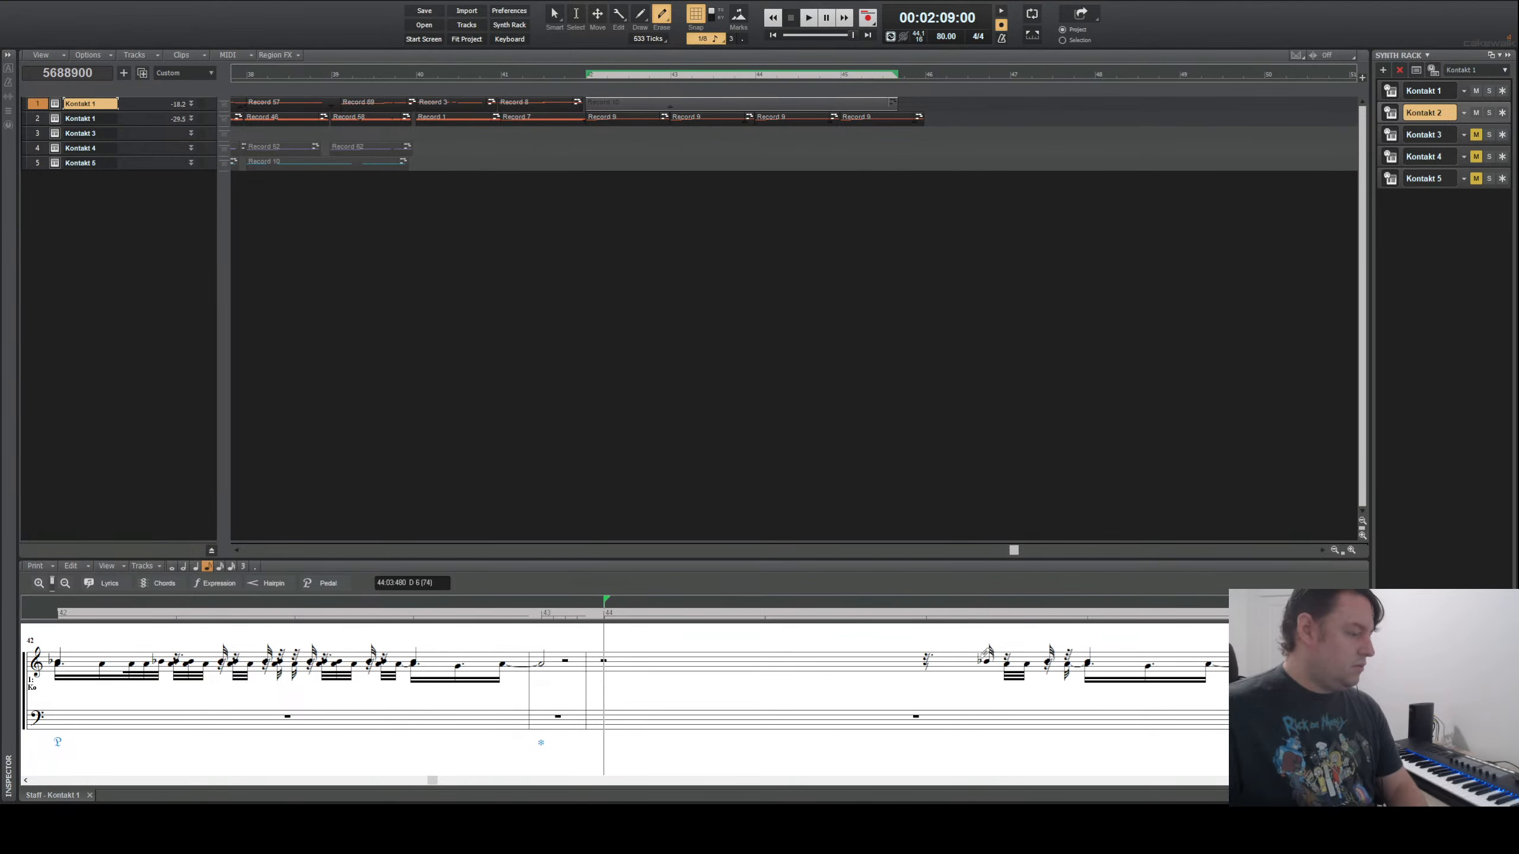
drag(1020, 662, 1214, 660)
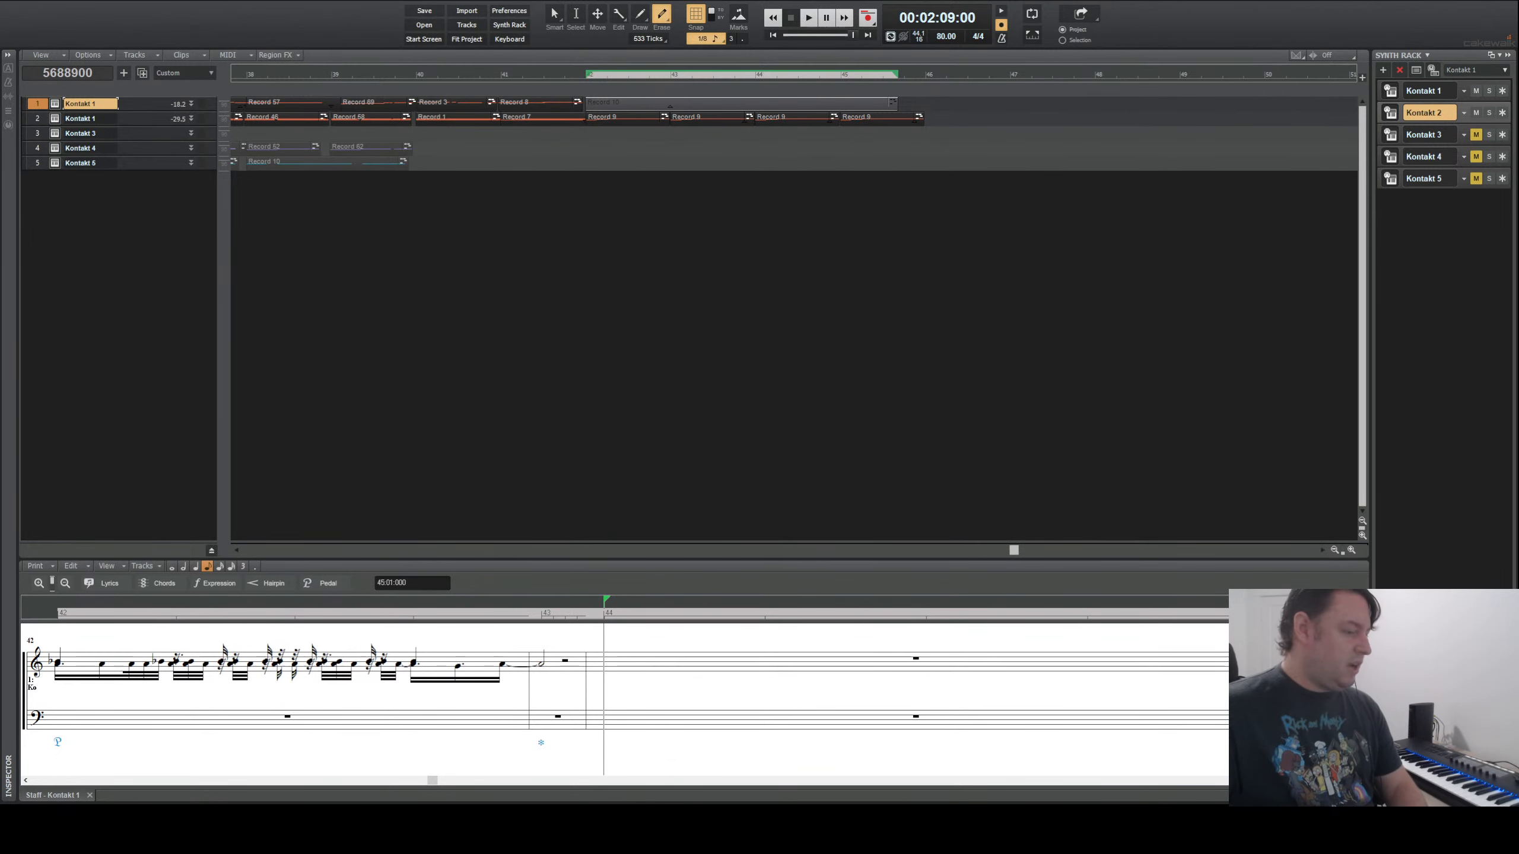
click(927, 615)
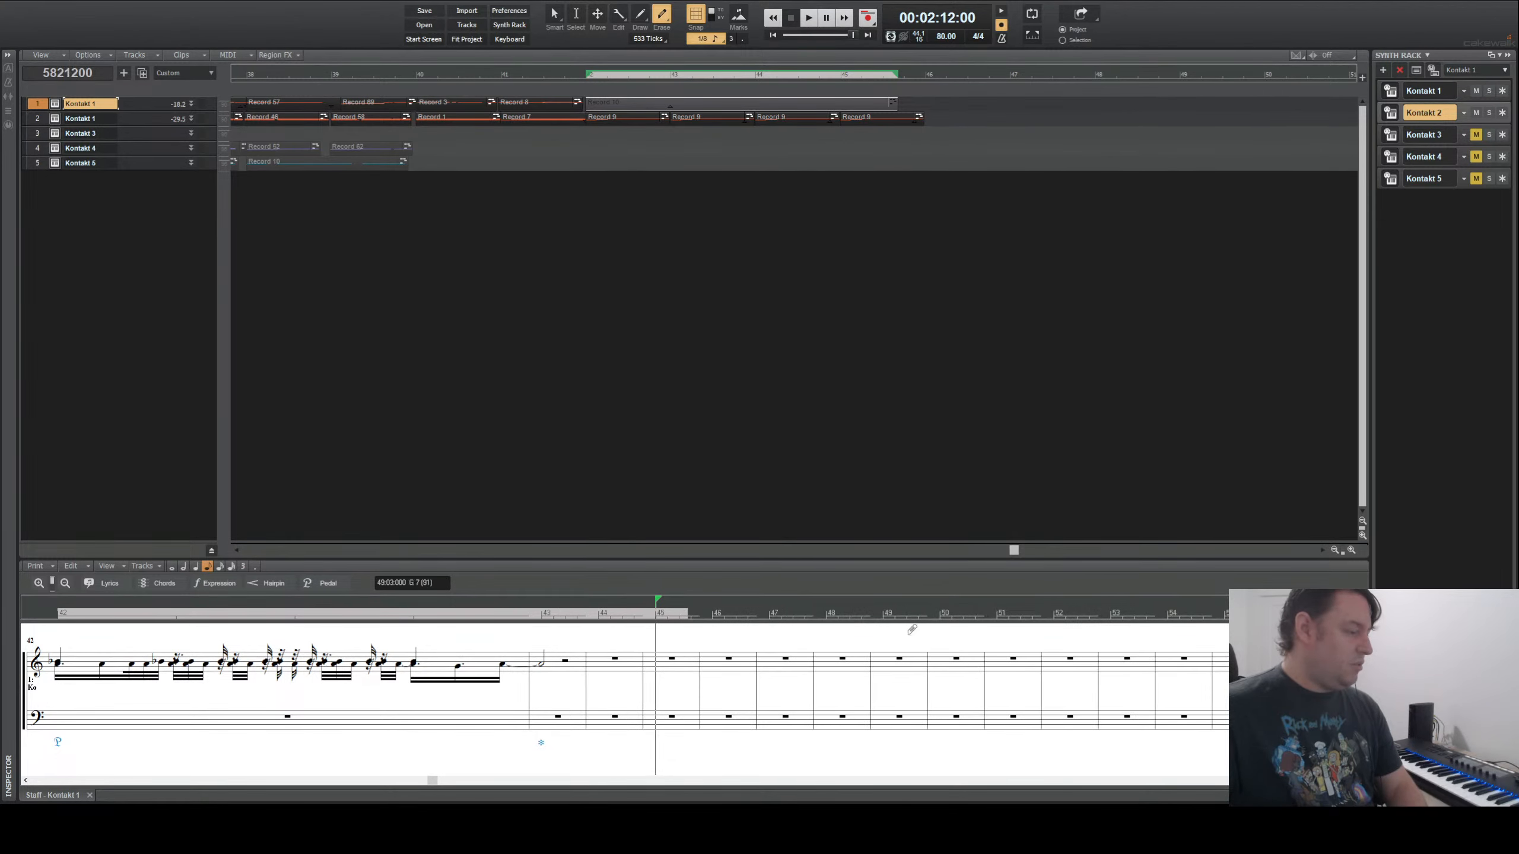
click(59, 616)
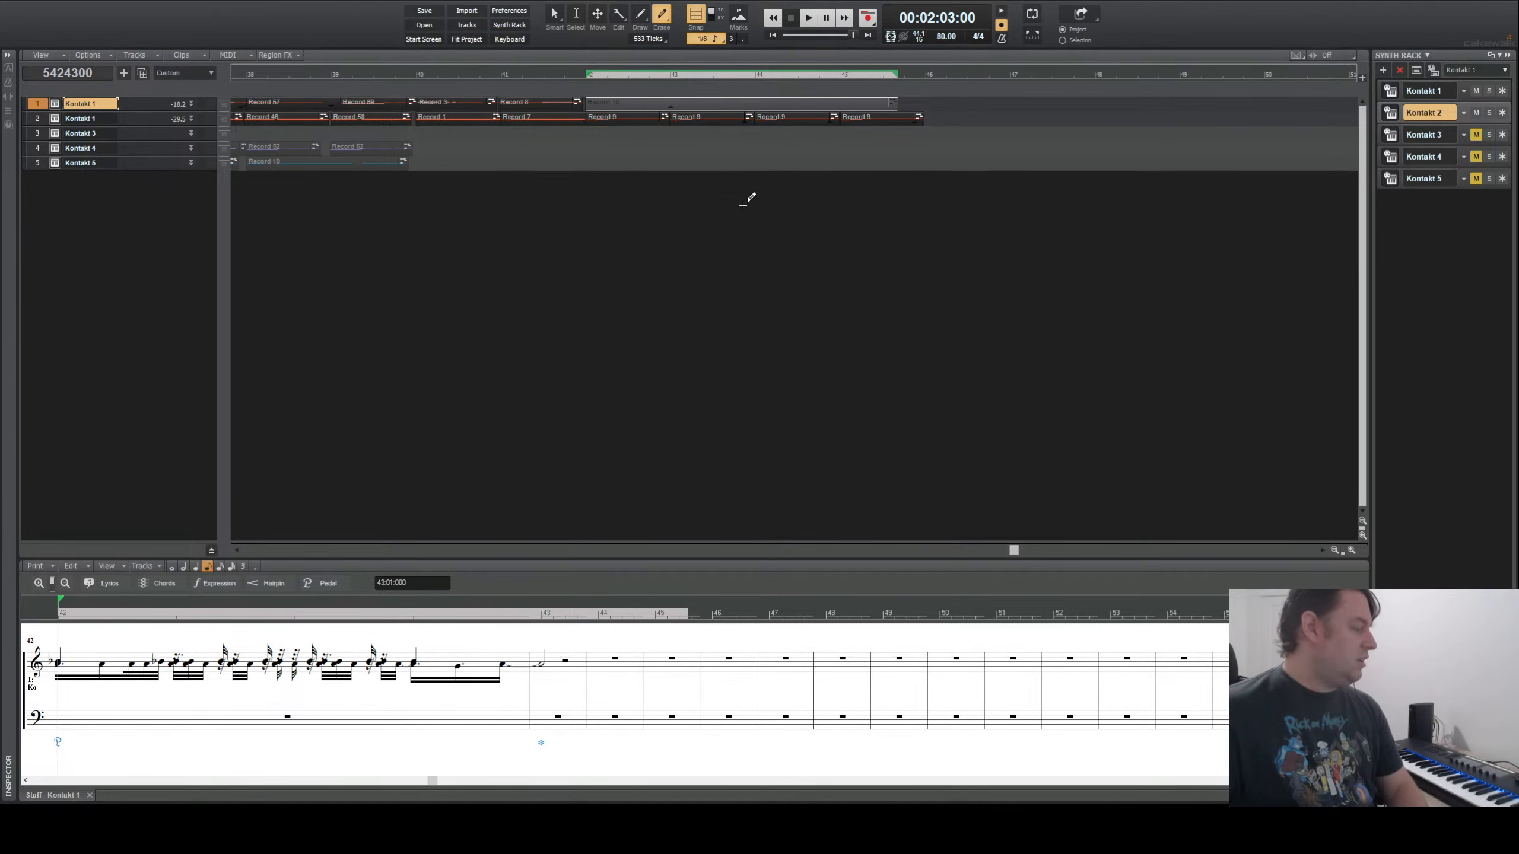
- Try to punch in a melody recording on the first track during playback from bar 42
key(space)
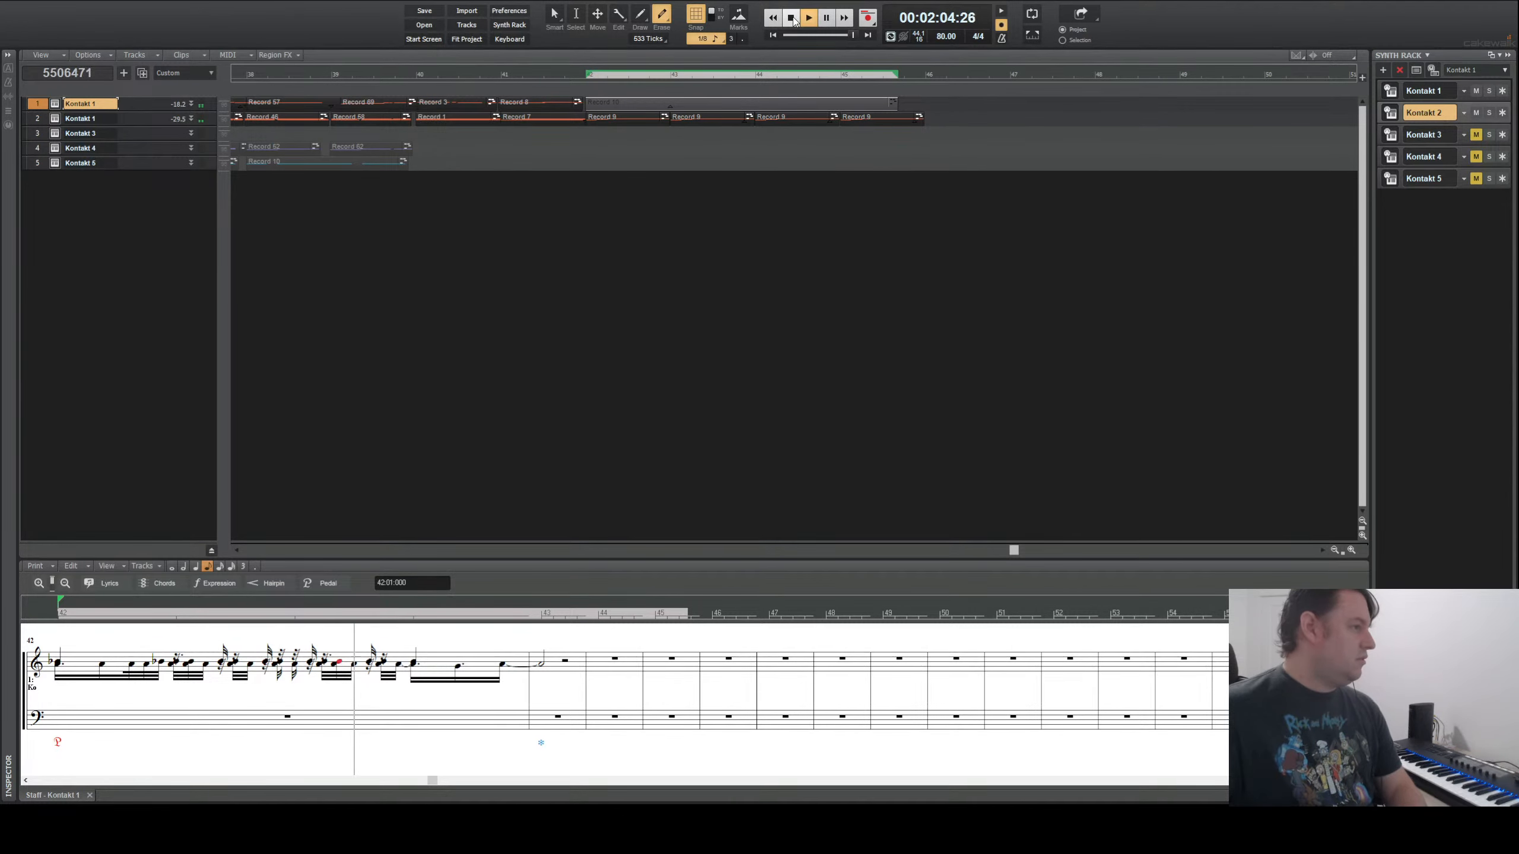
click(867, 22)
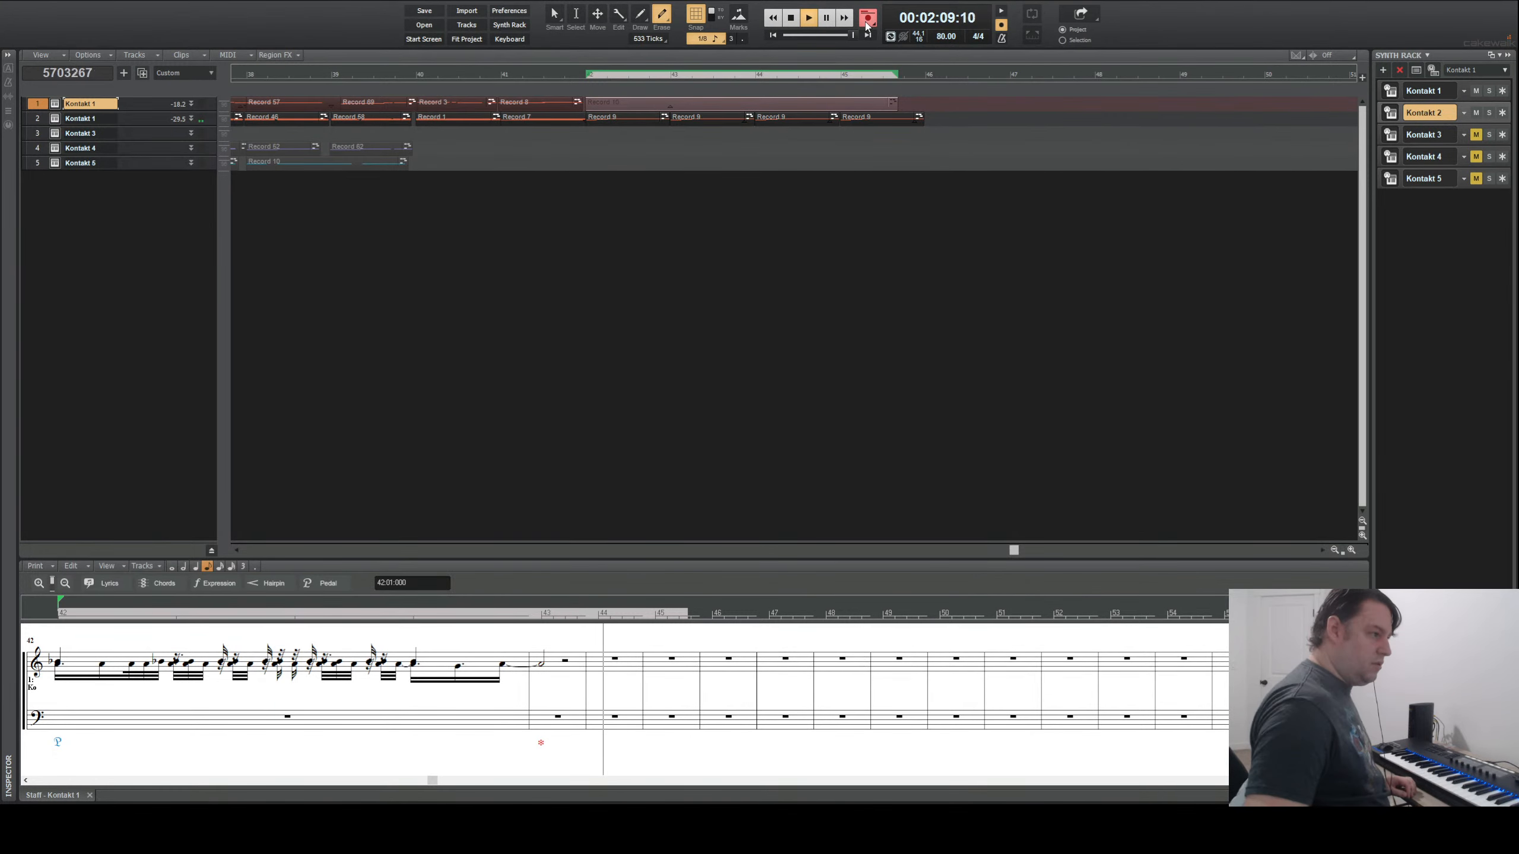
key(space)
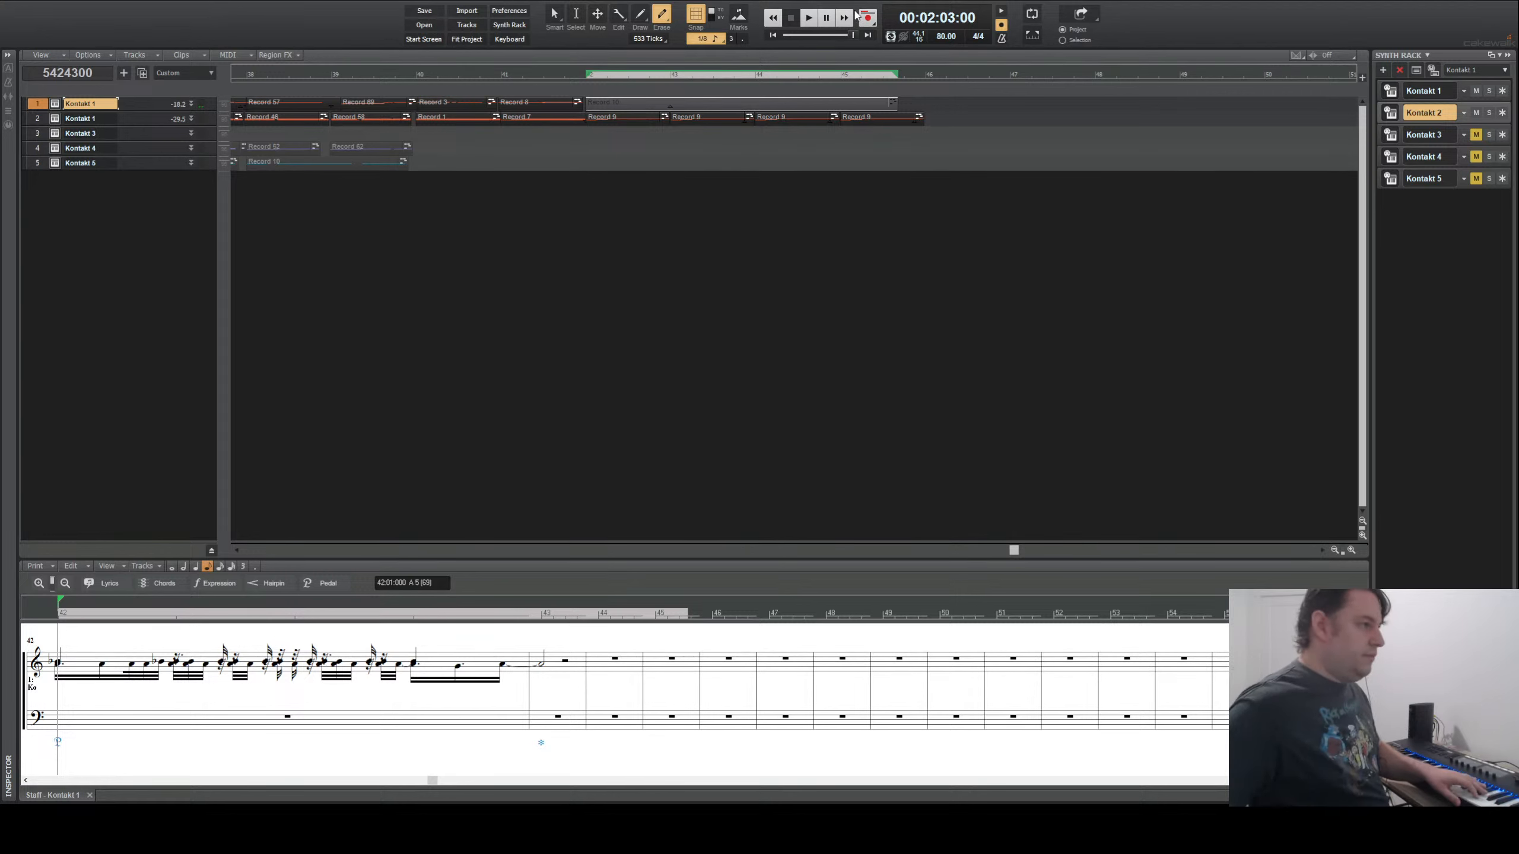
- Play from 2:03:00 and punch in a melody on the first track from late bar 43 into bar 45
click(809, 18)
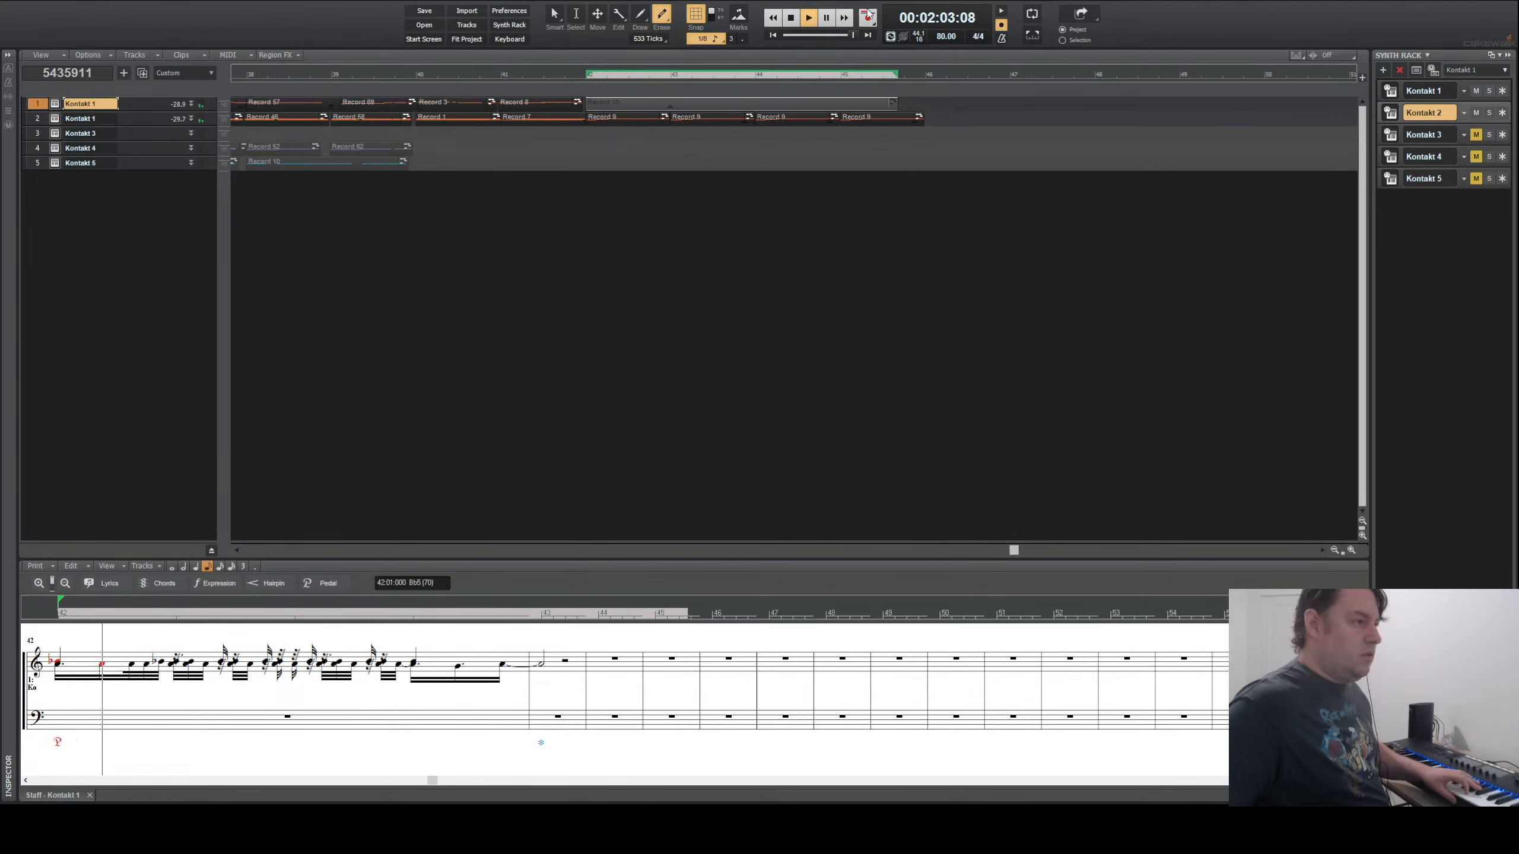
click(867, 18)
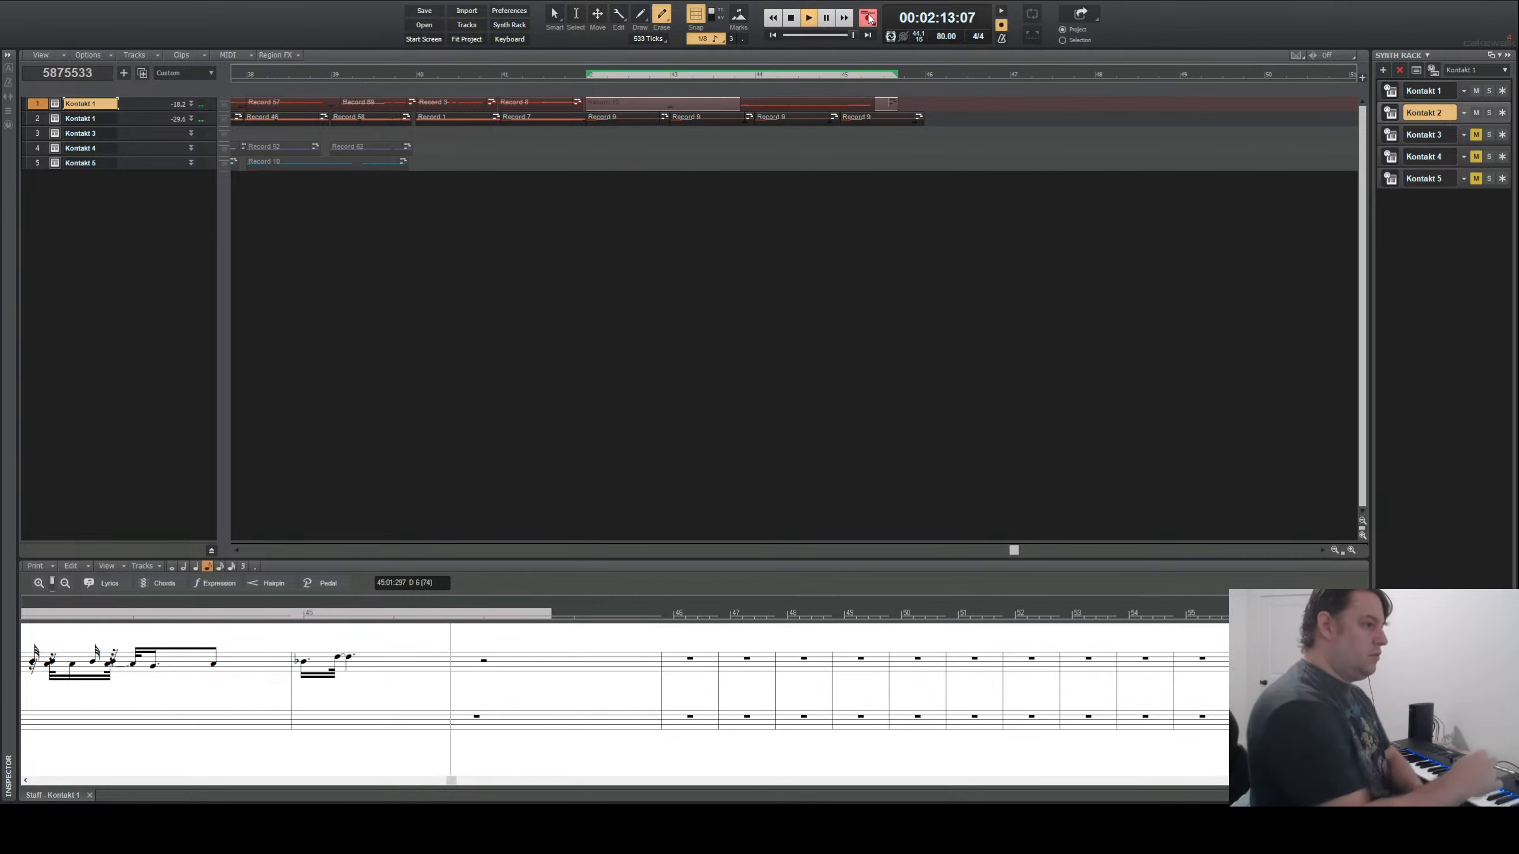
click(791, 20)
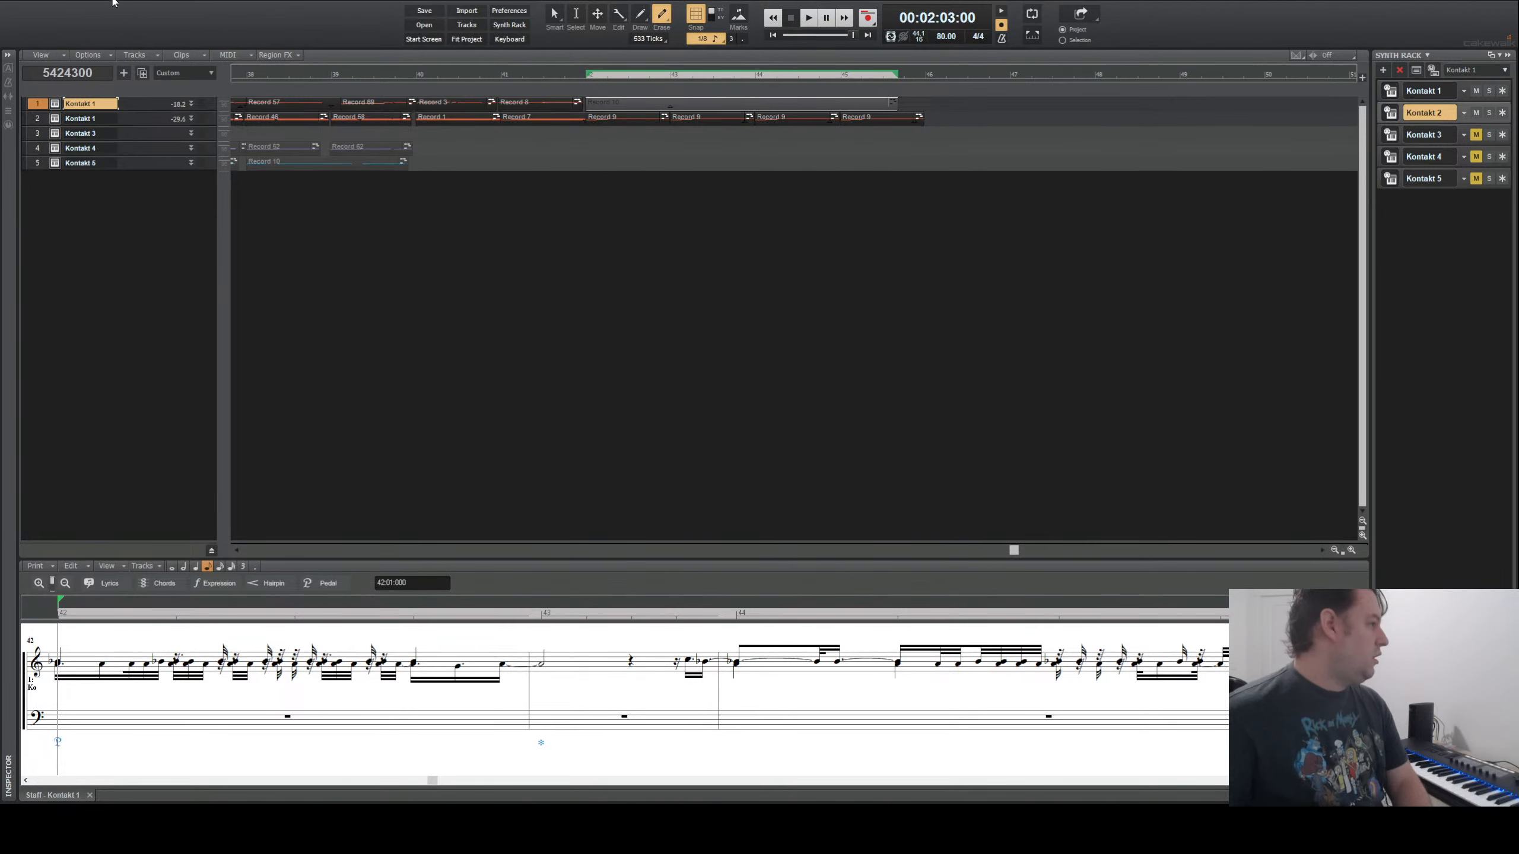
- Draw a sustain pedal from bar 44's start to its fourth beat, 44:04:000, and audition the clip from 2:03:00
click(324, 584)
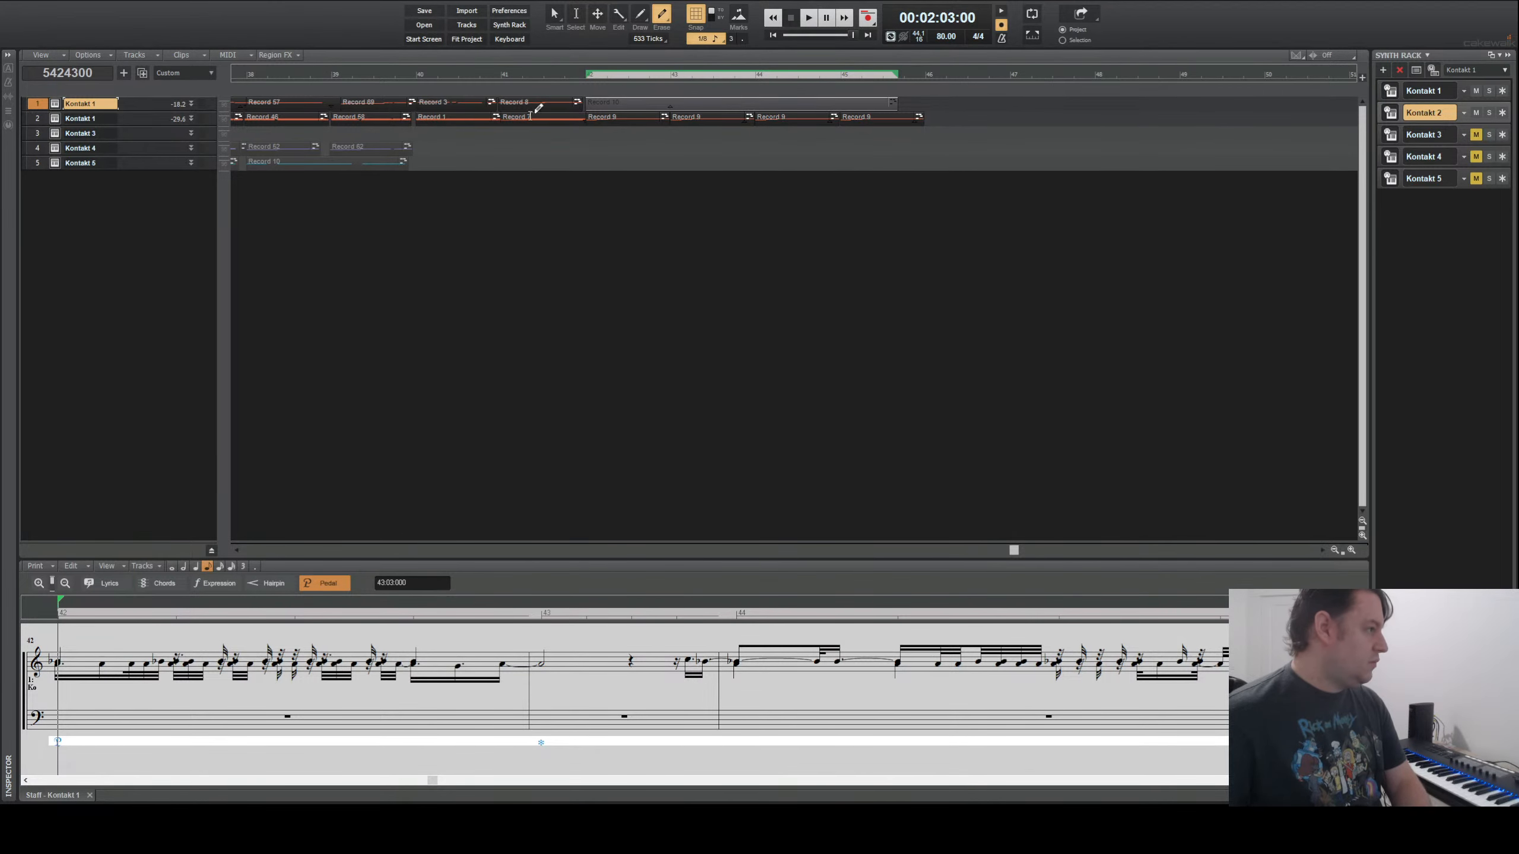
click(640, 14)
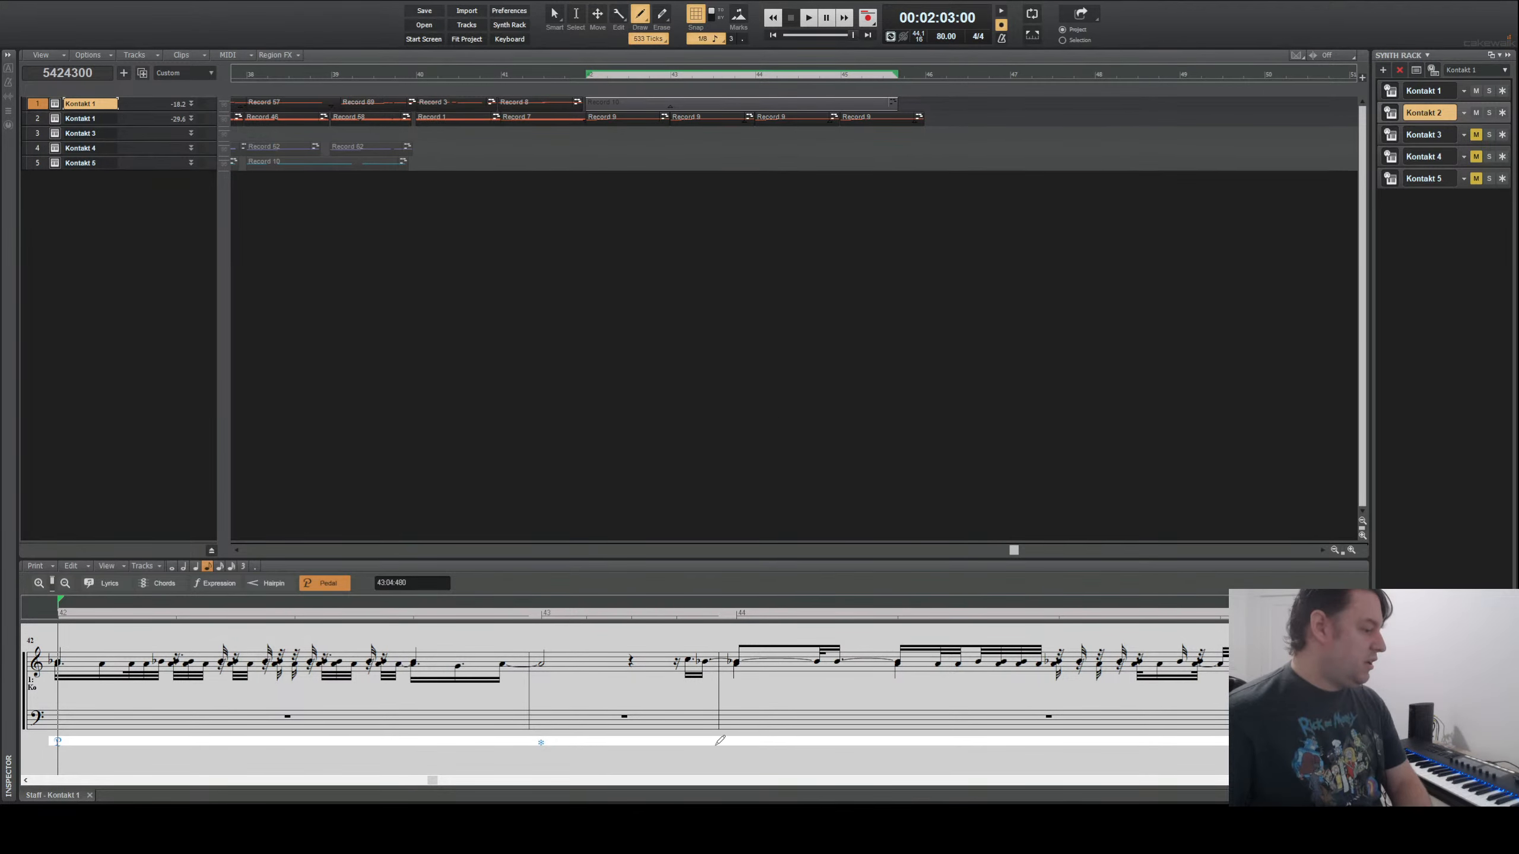
click(736, 741)
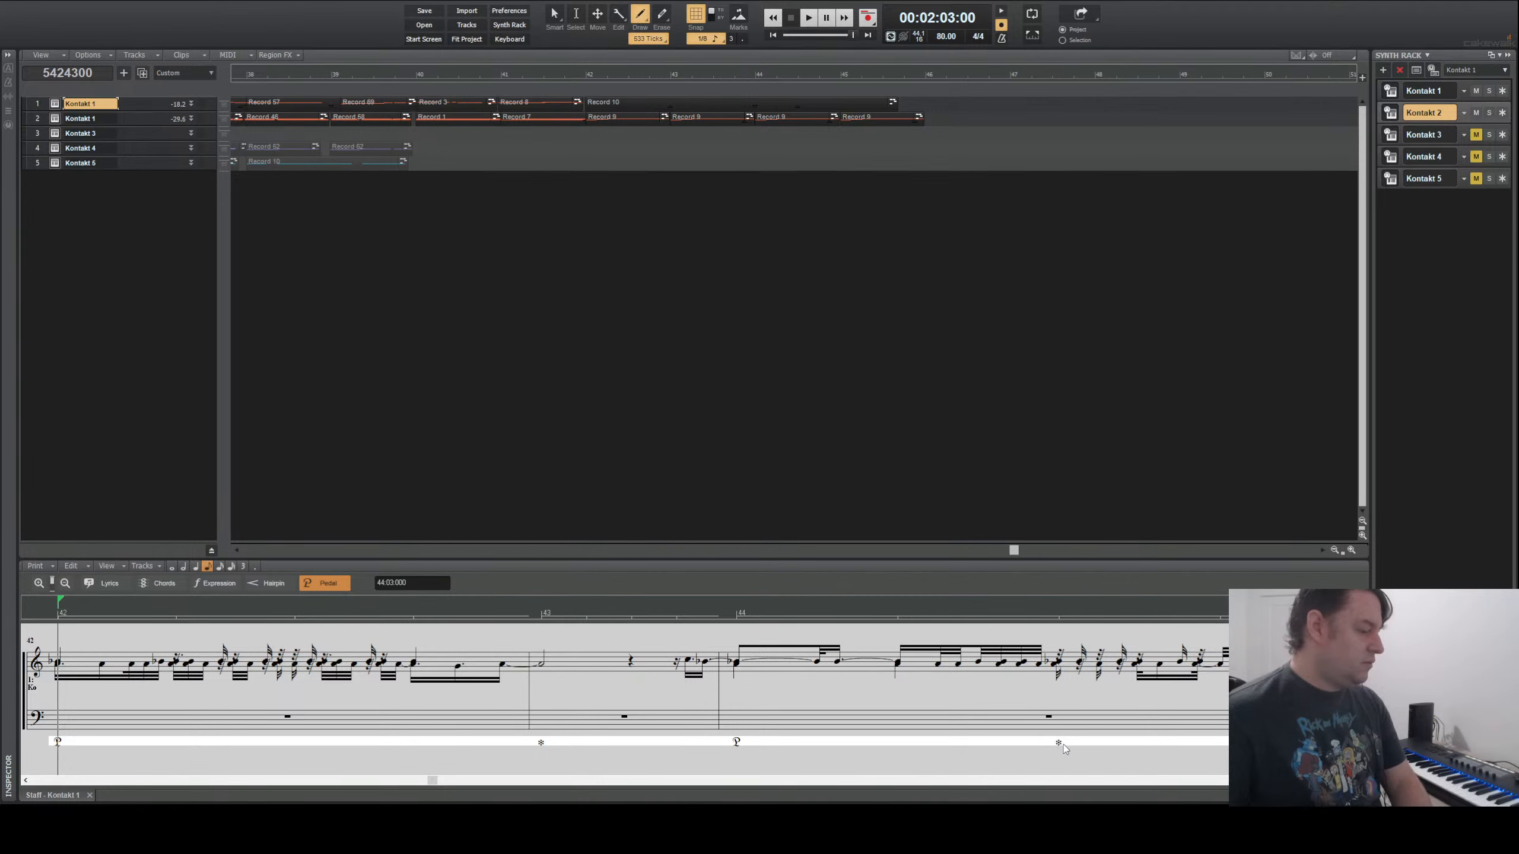
scroll(1061, 746, right, 7)
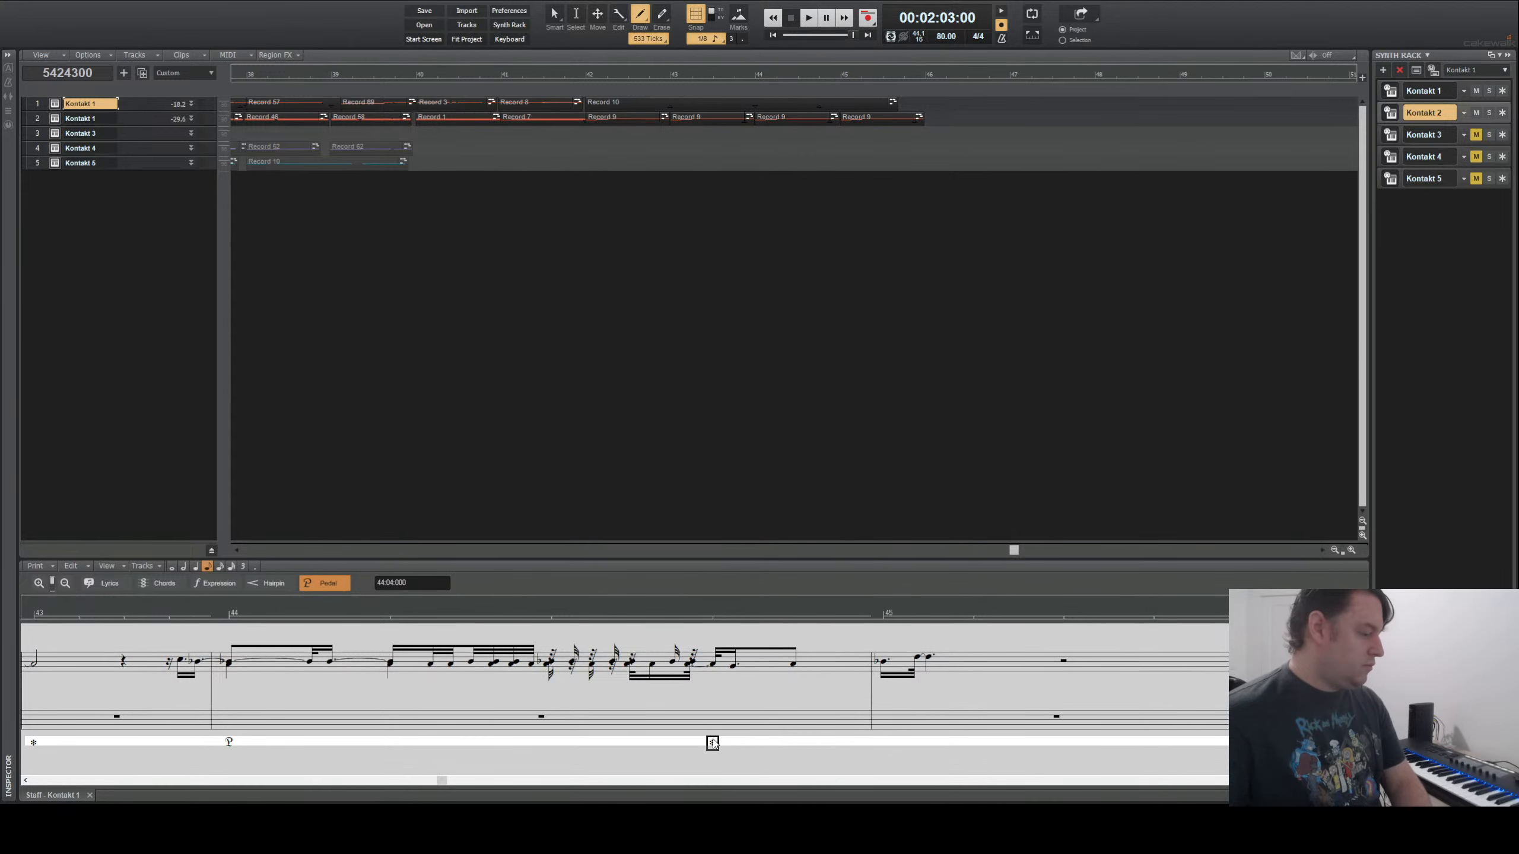
click(327, 583)
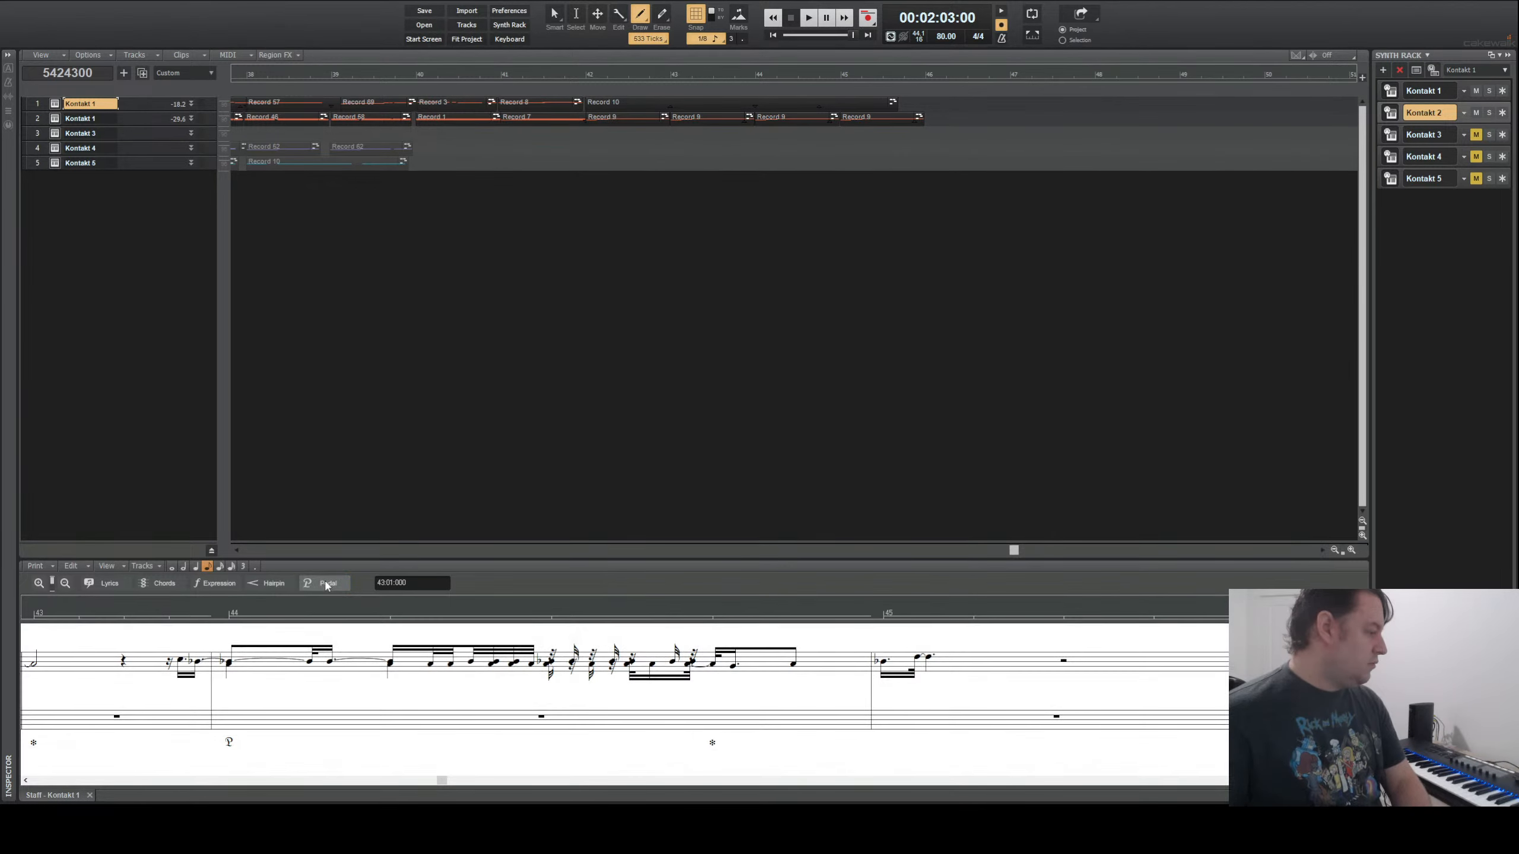
click(327, 583)
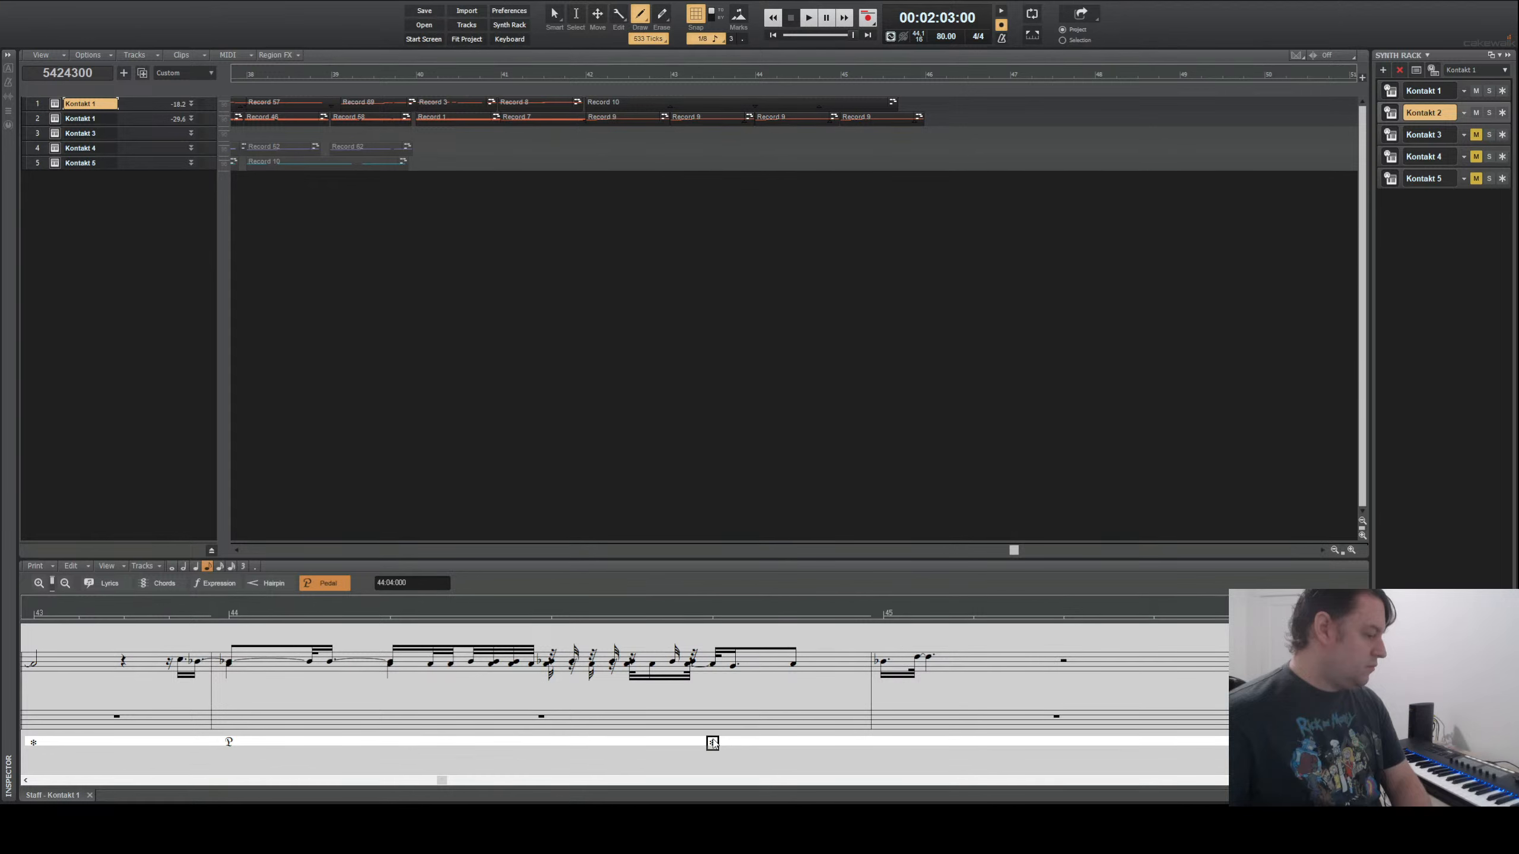
key(space)
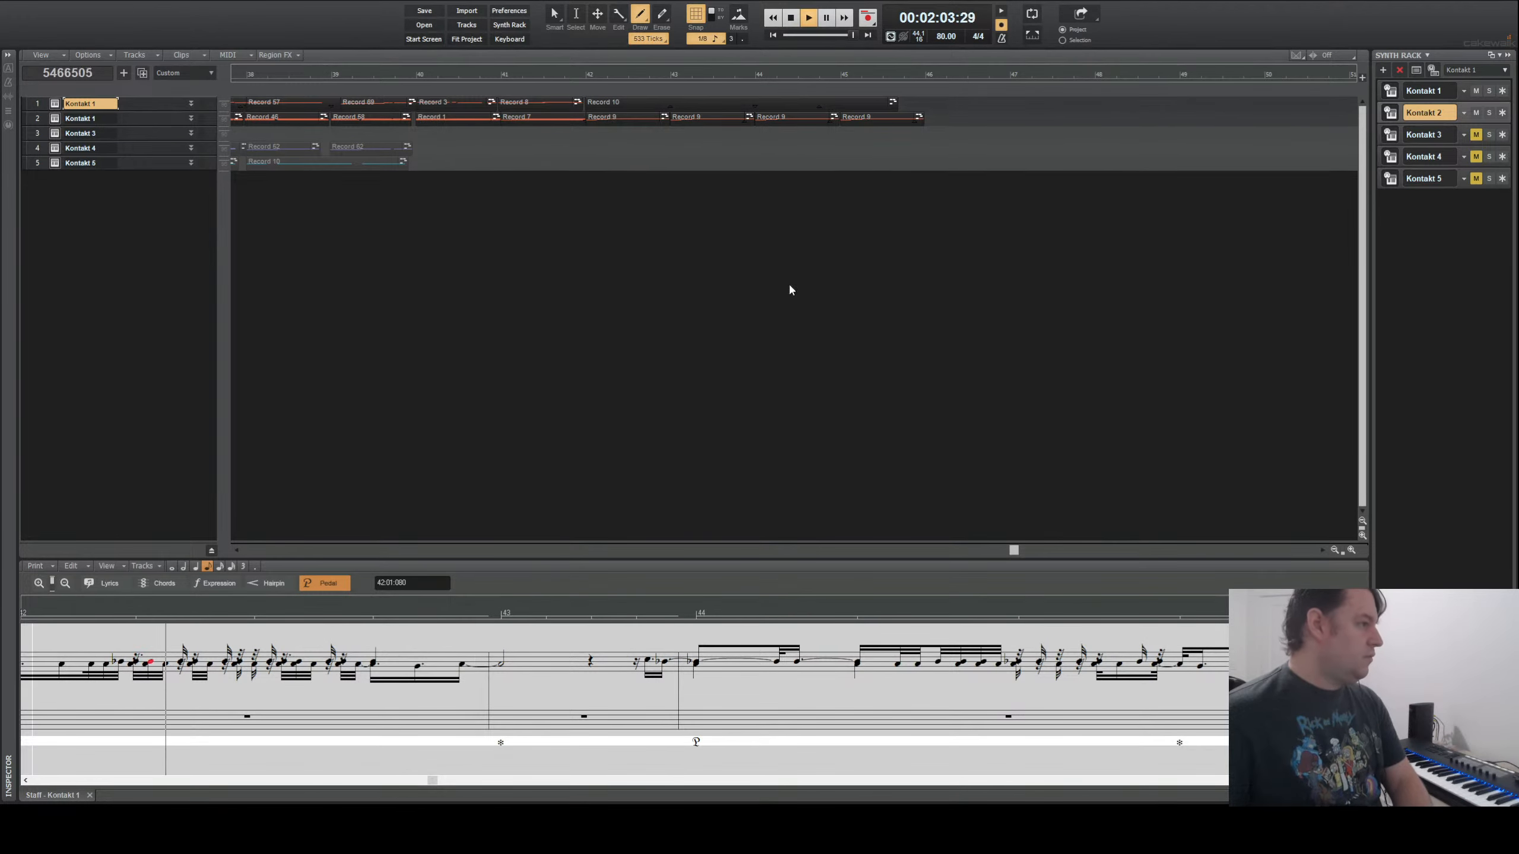
- Play back the ending of the piece from measure 42 and again from position 44:02:480
key(space)
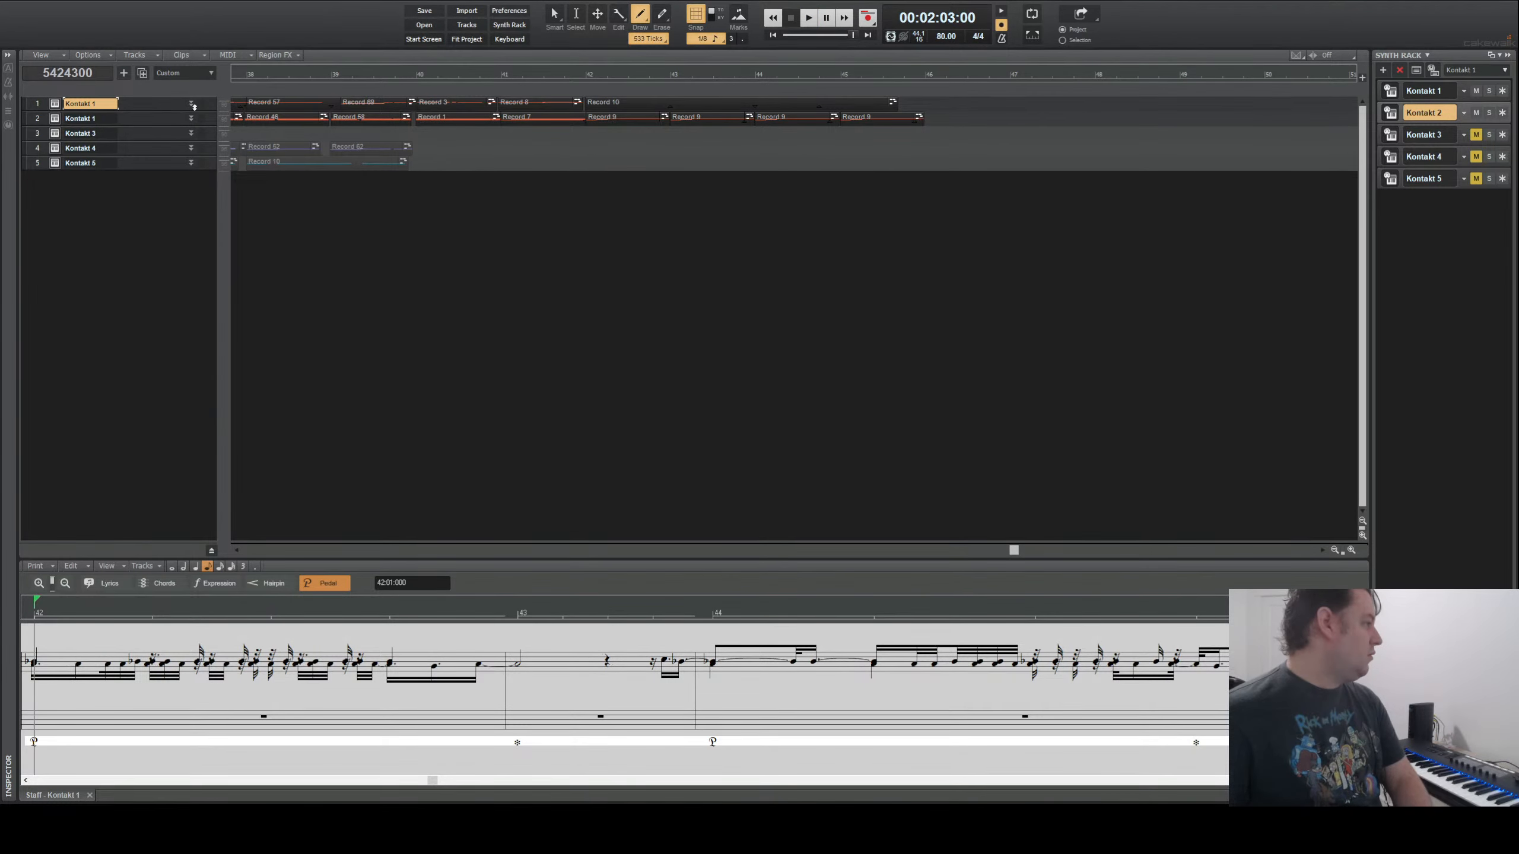
click(809, 18)
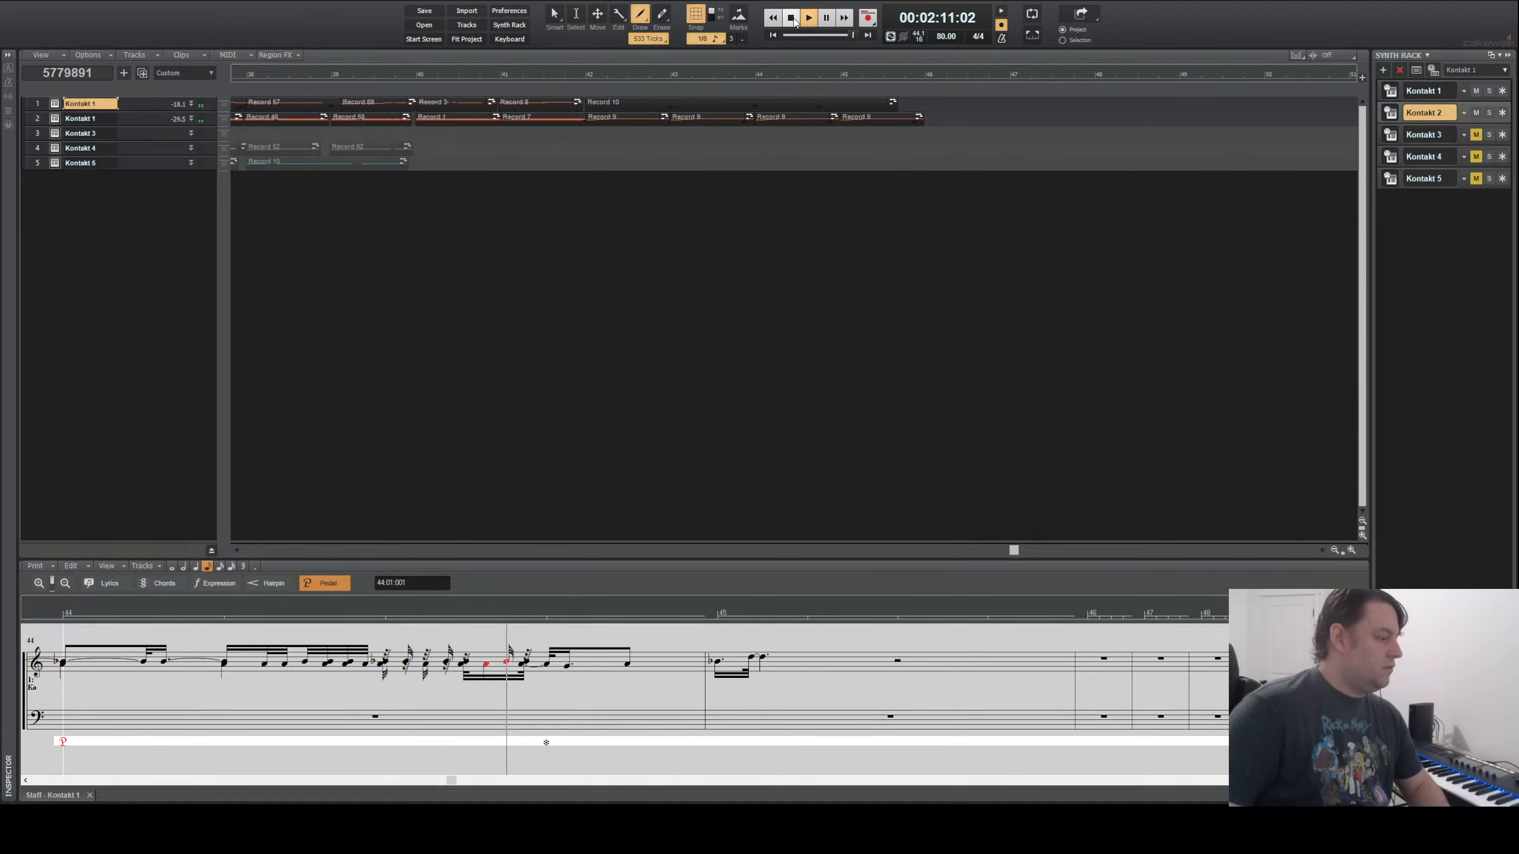
click(796, 23)
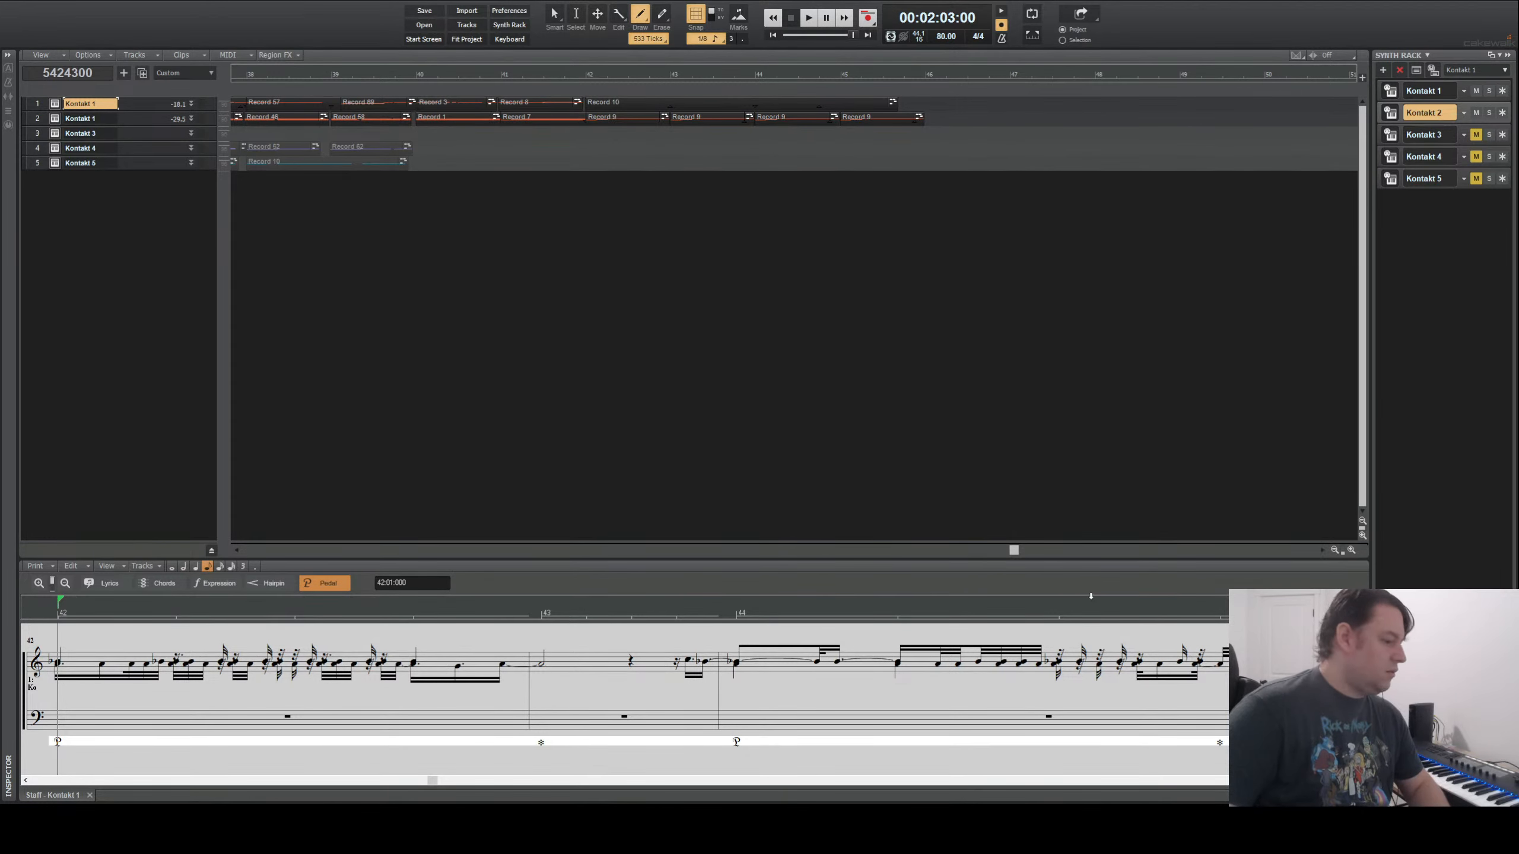
click(1147, 616)
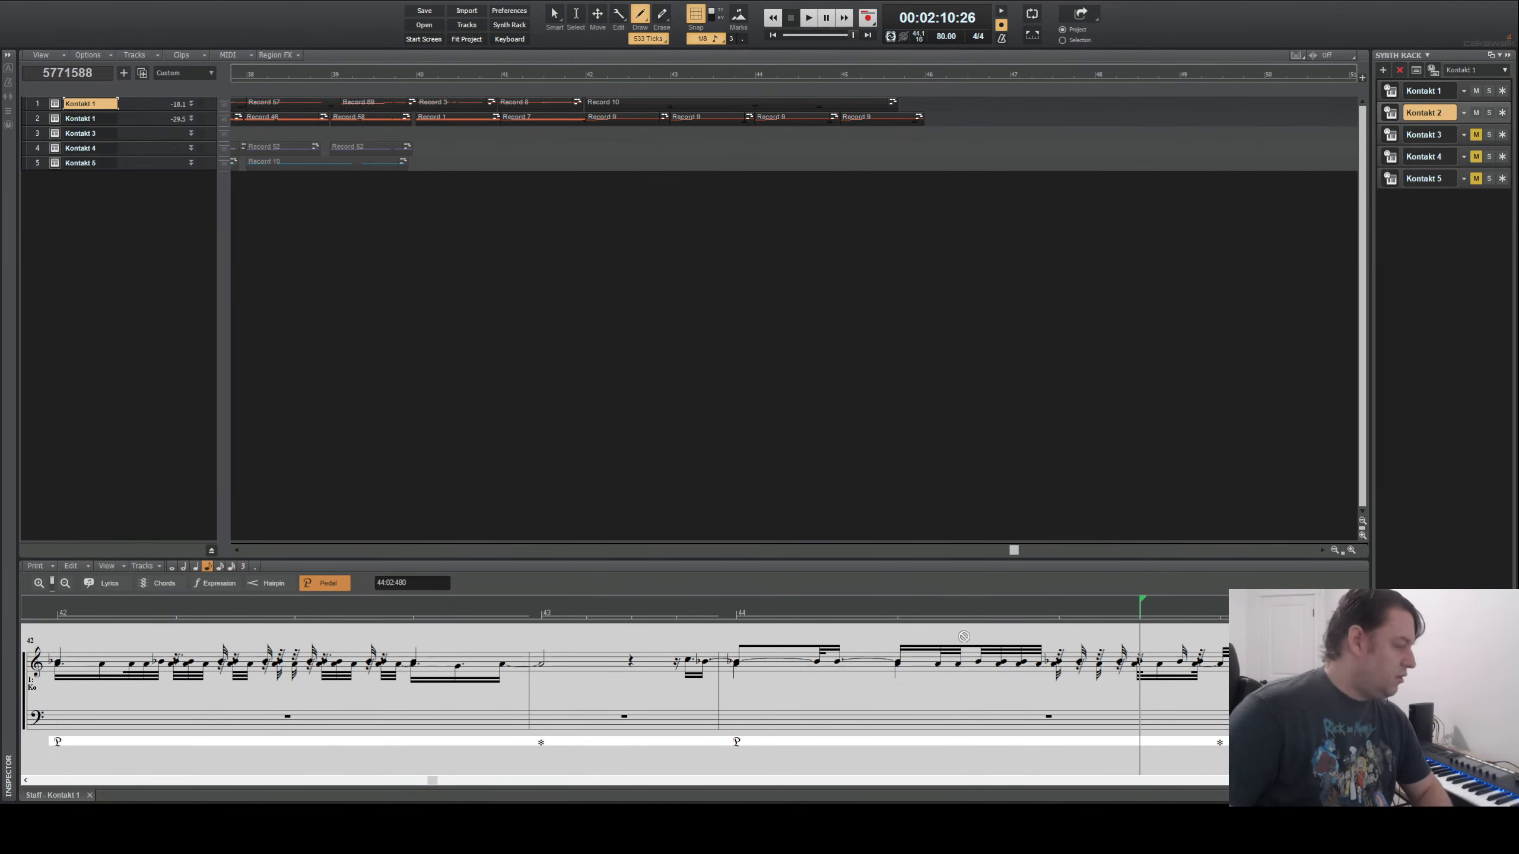
key(space)
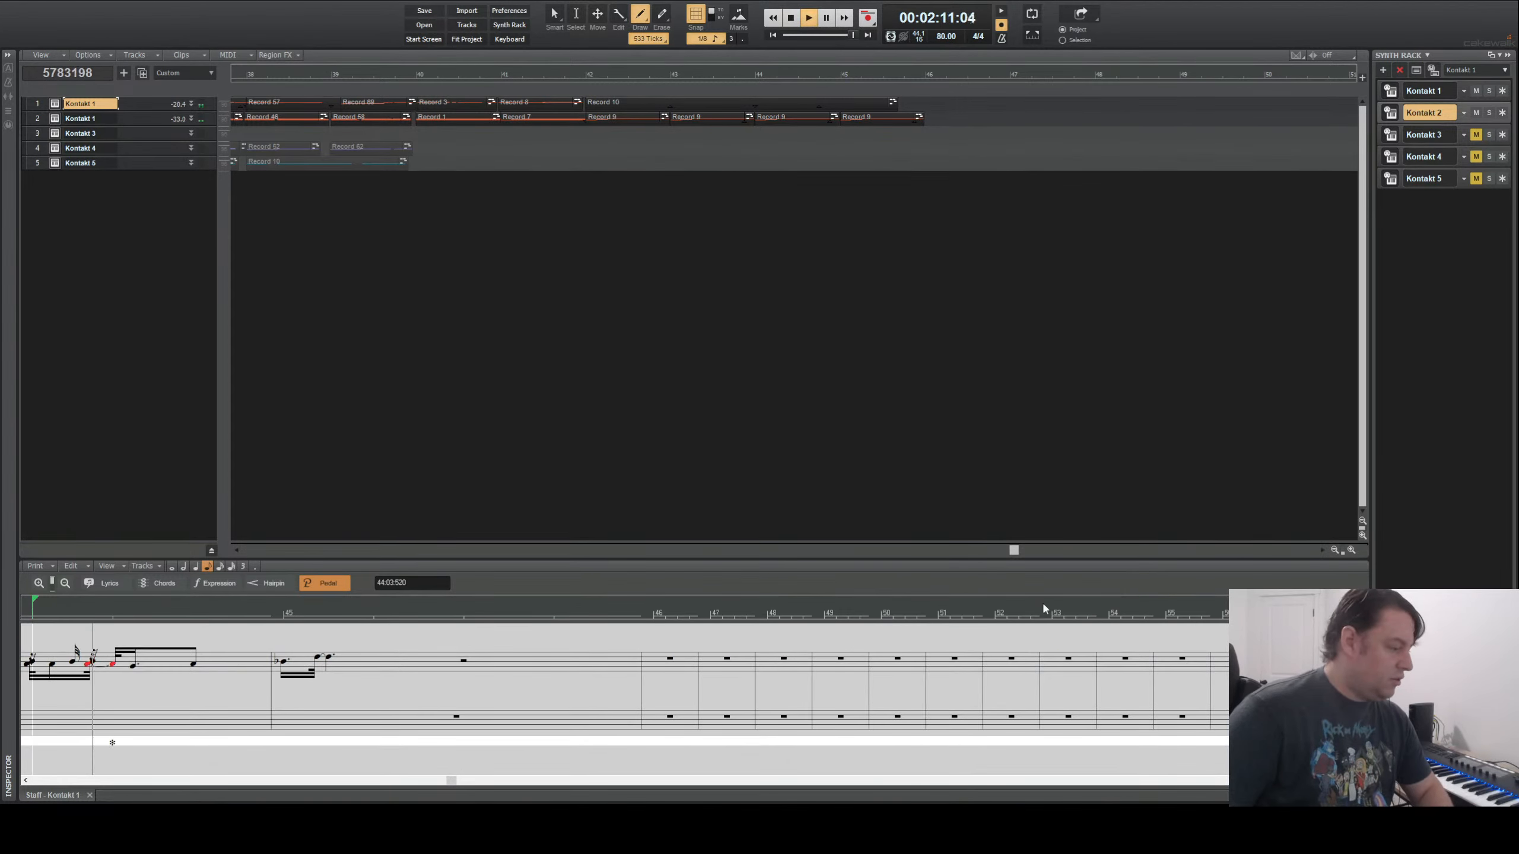
key(space)
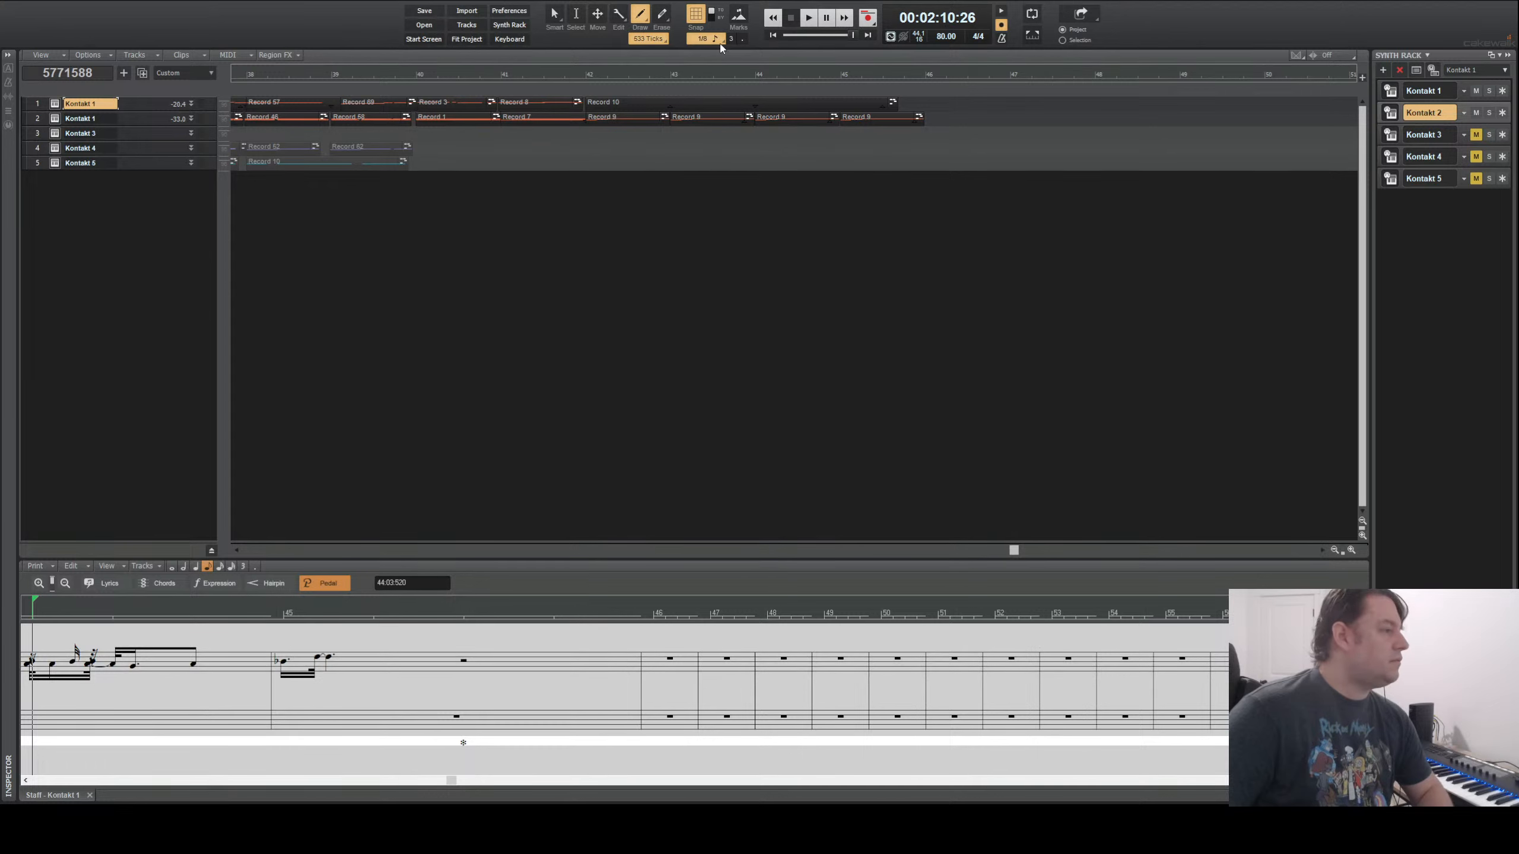
- Listen to the passage starting at measure 39
click(333, 78)
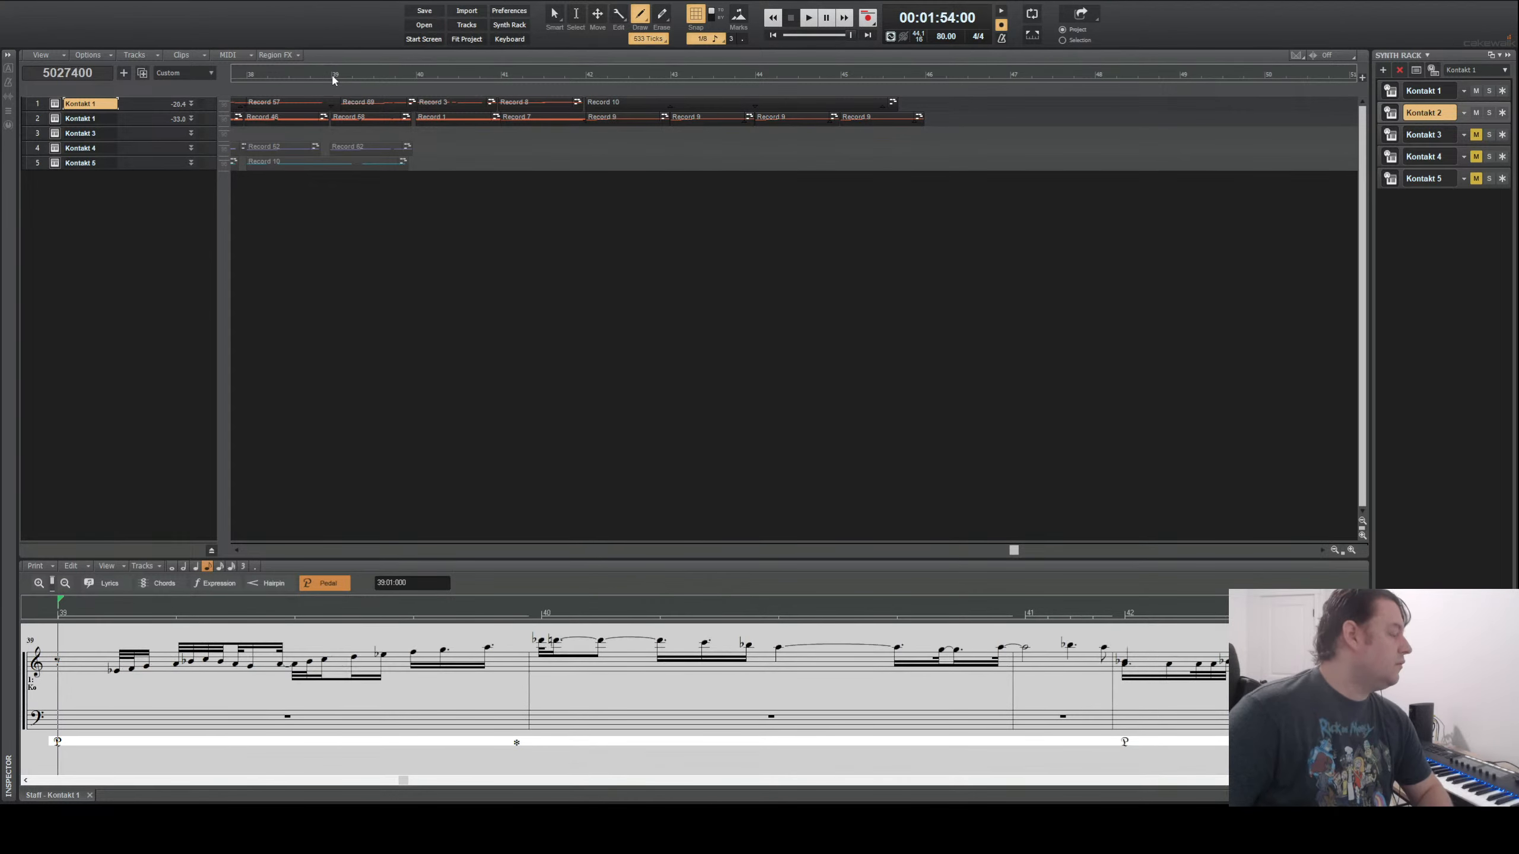
key(space)
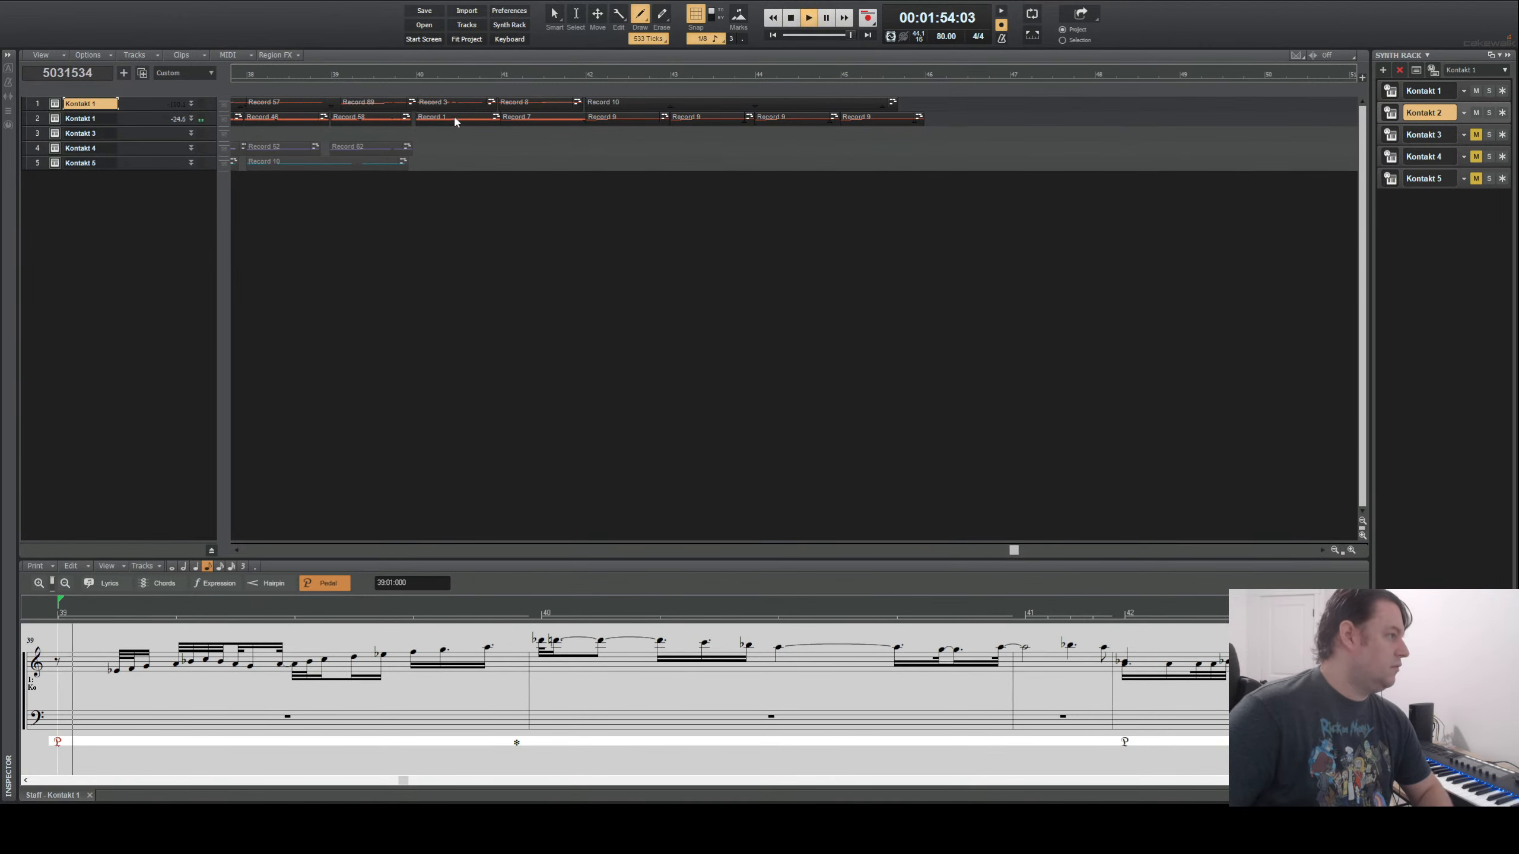
click(792, 18)
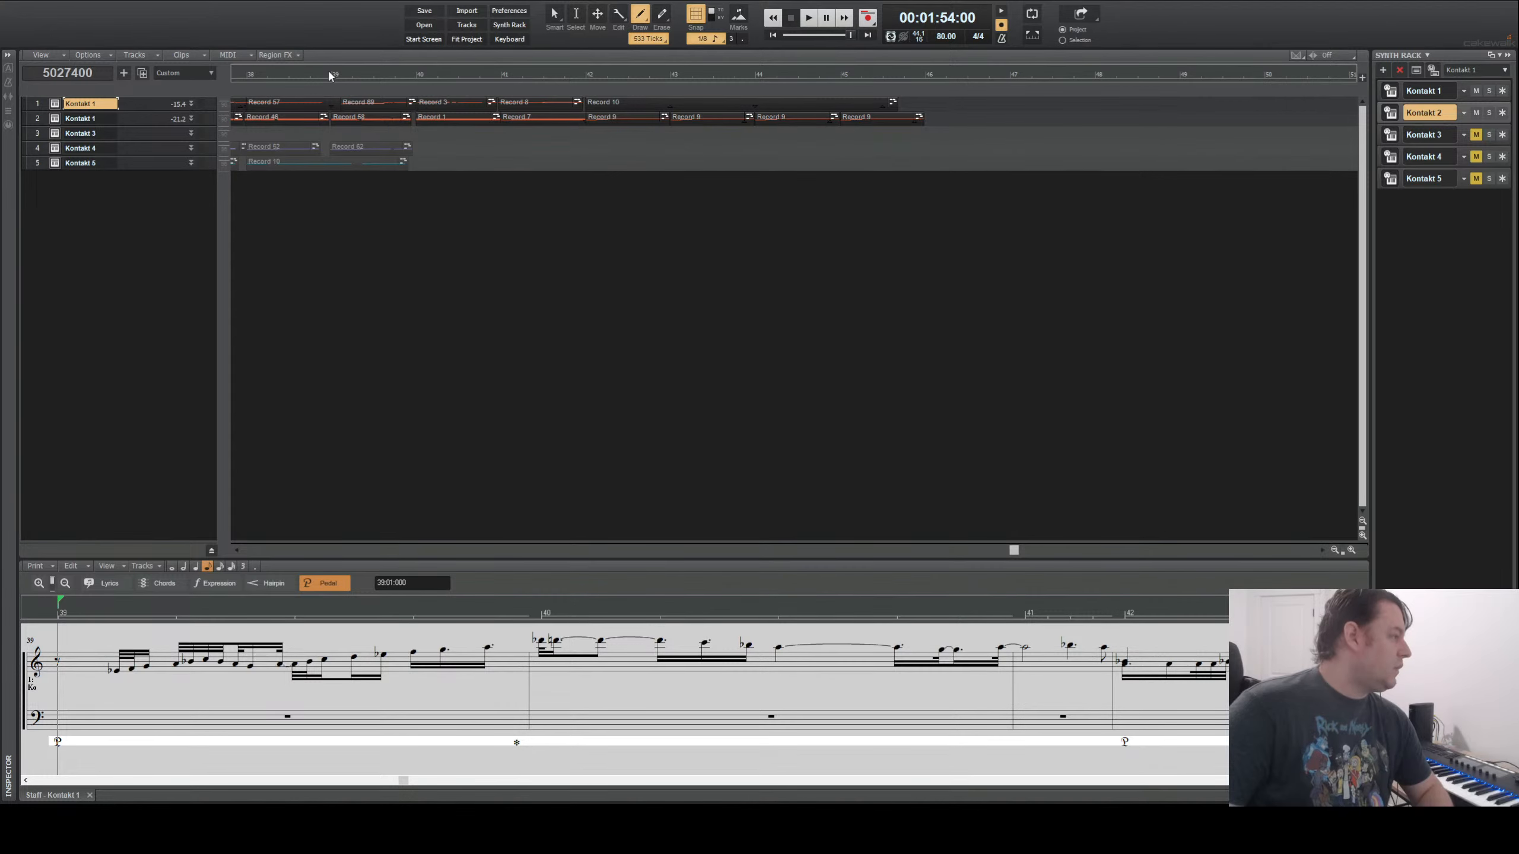
- Unmute the Kontakt 5 and Kontakt 4 instruments and play the arrangement from position 33:04:480
scroll(305, 96, left, 3)
click(391, 76)
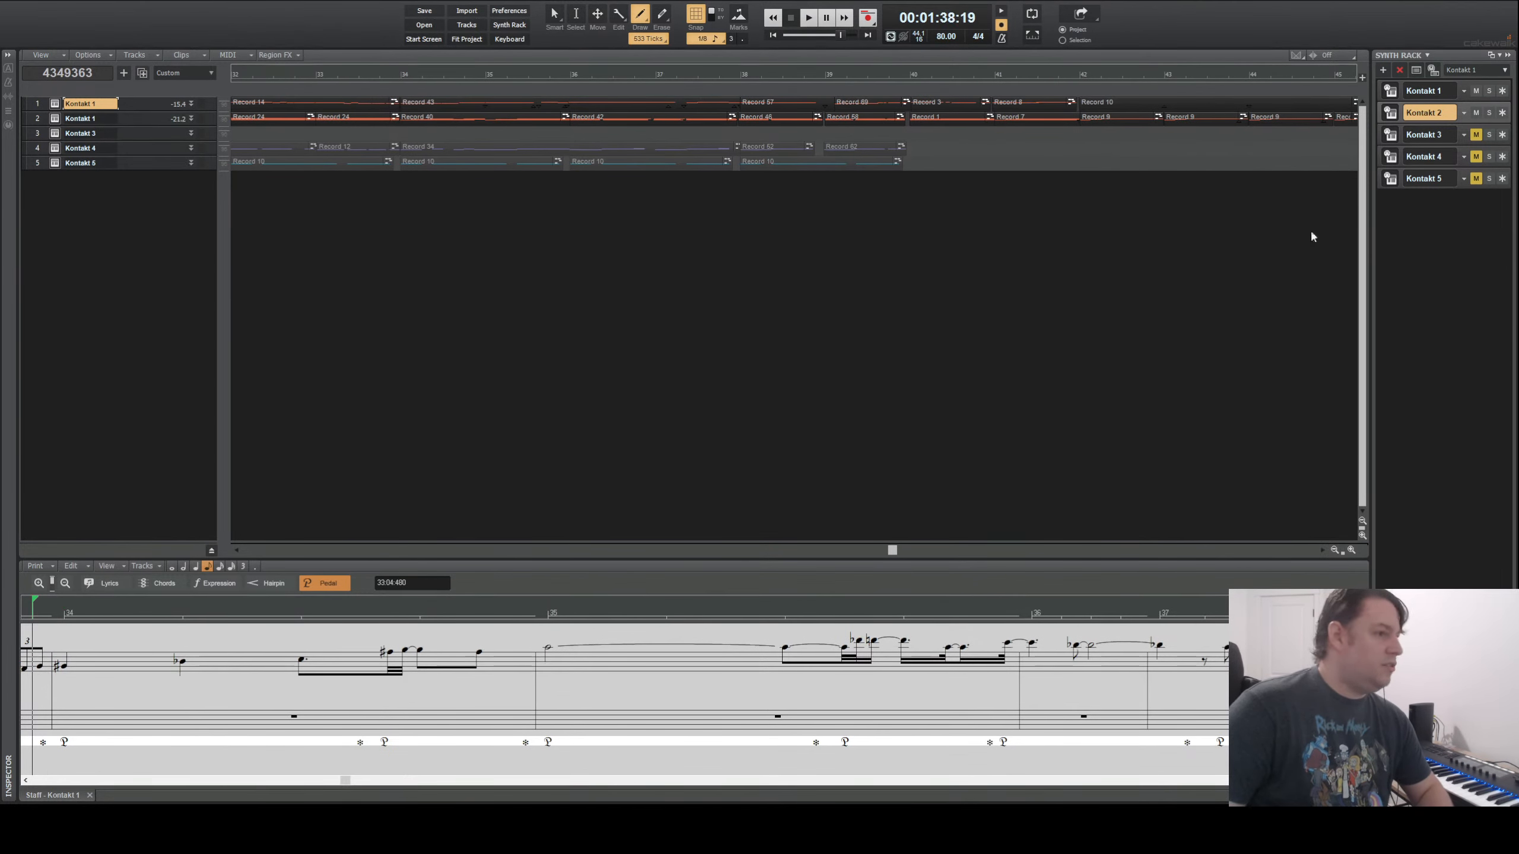
click(1480, 177)
click(1479, 158)
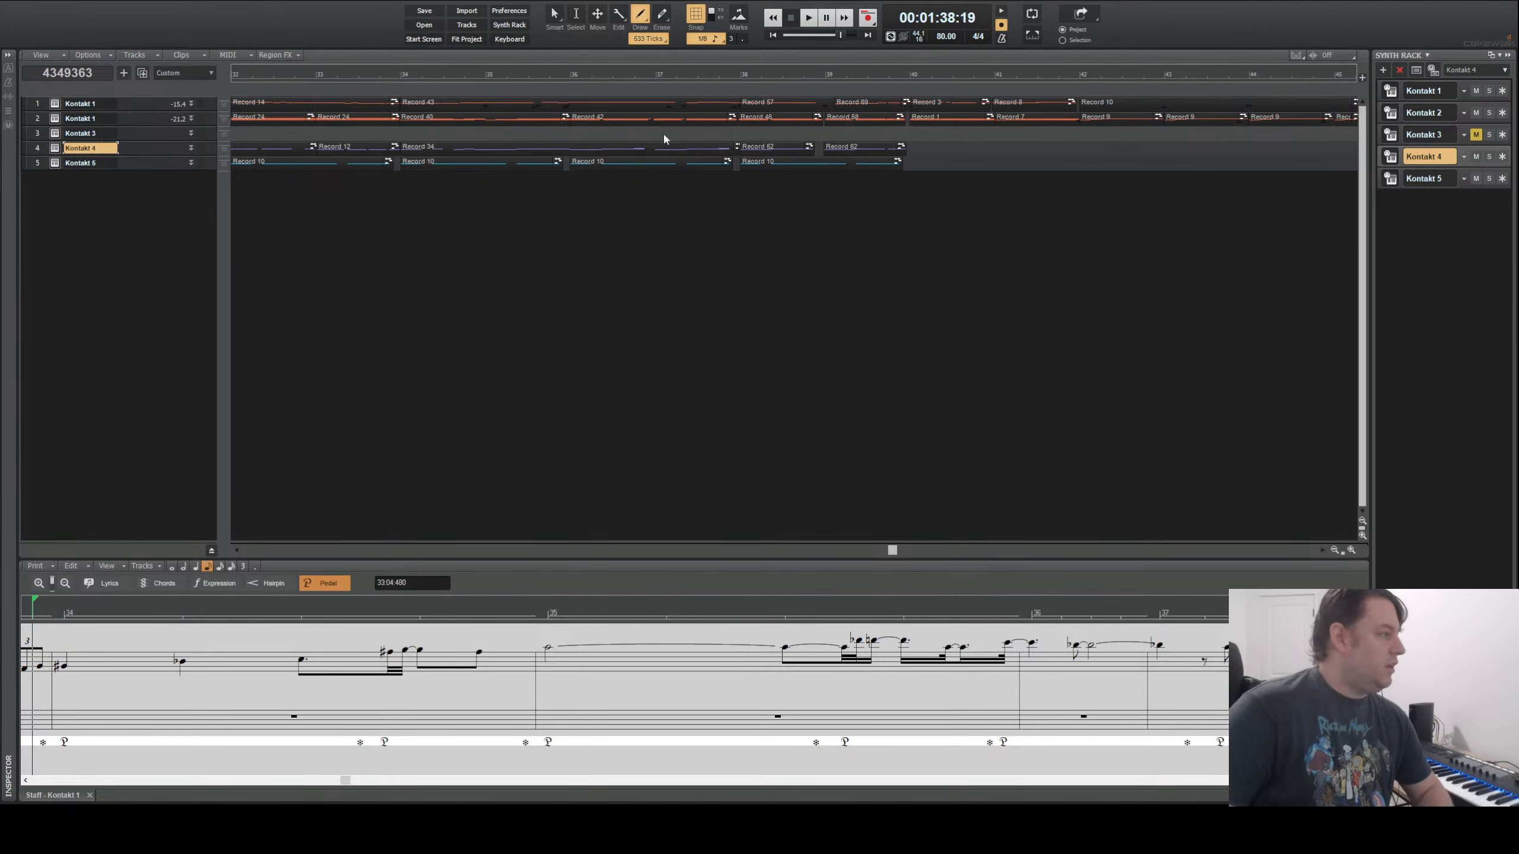
key(space)
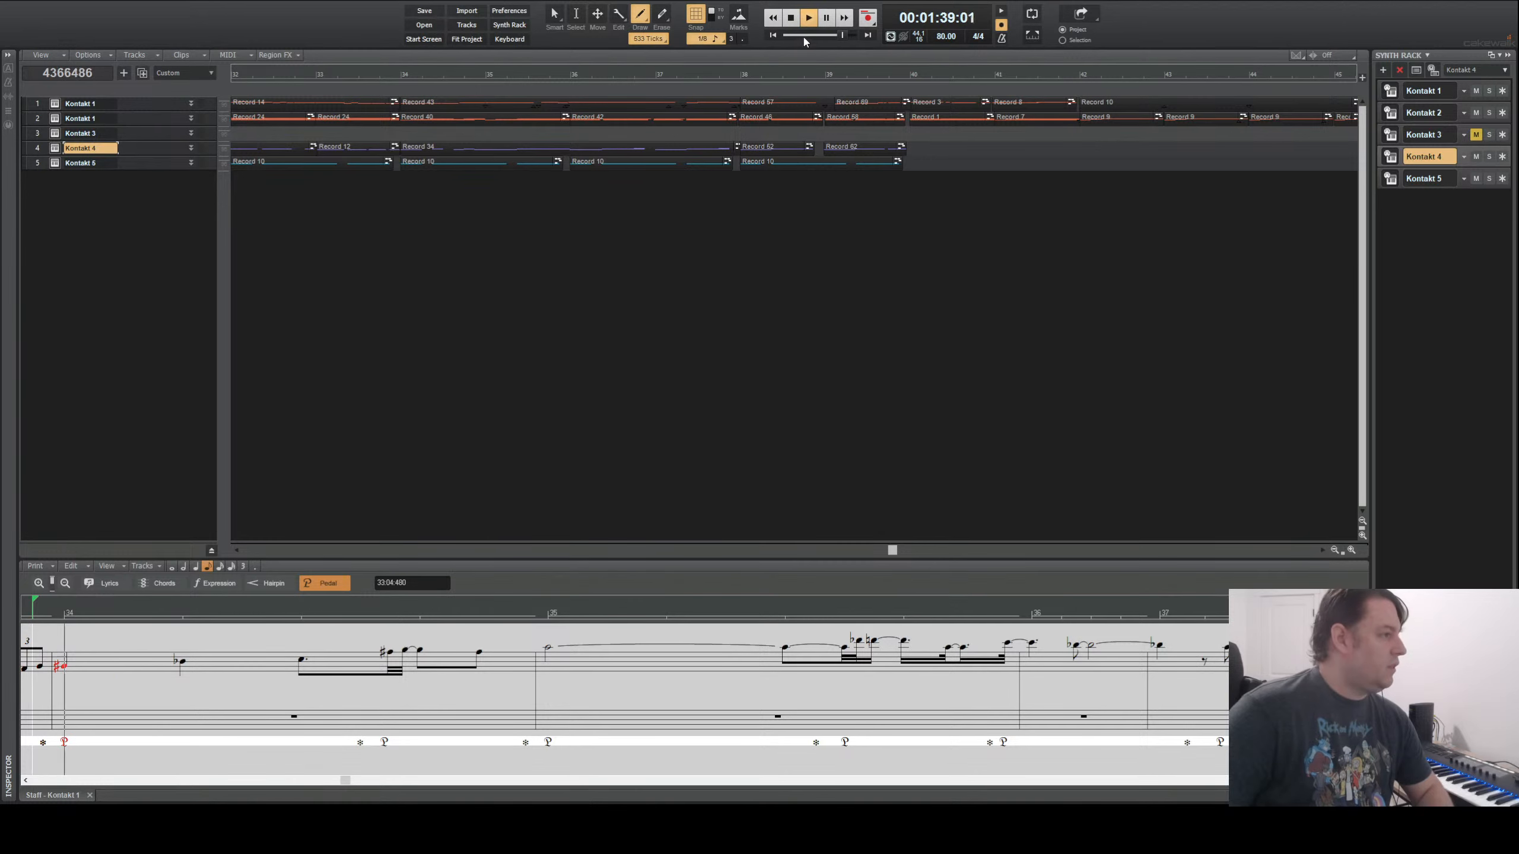
key(space)
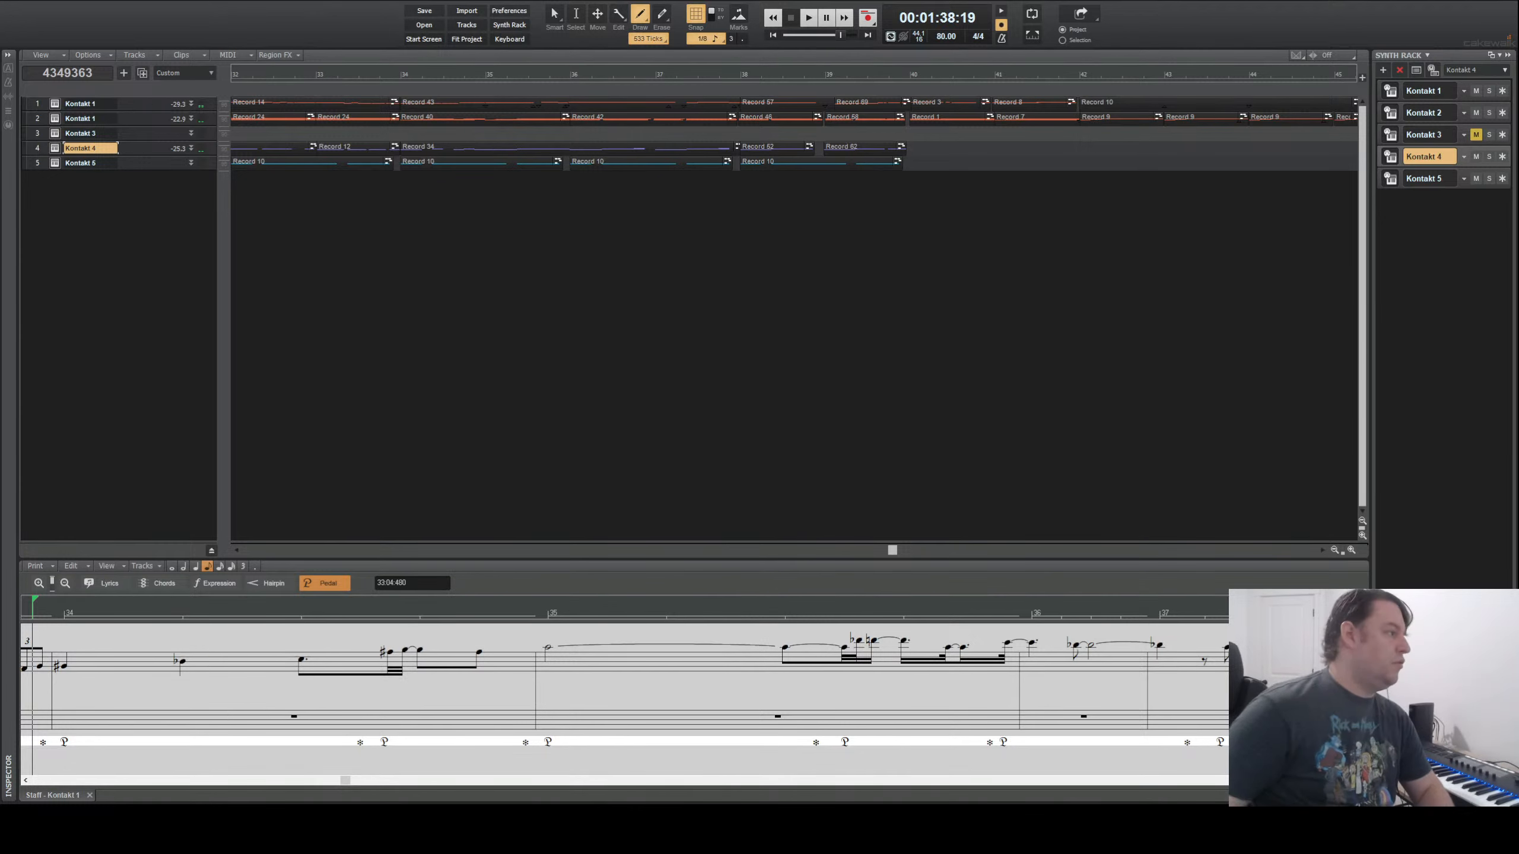
key(space)
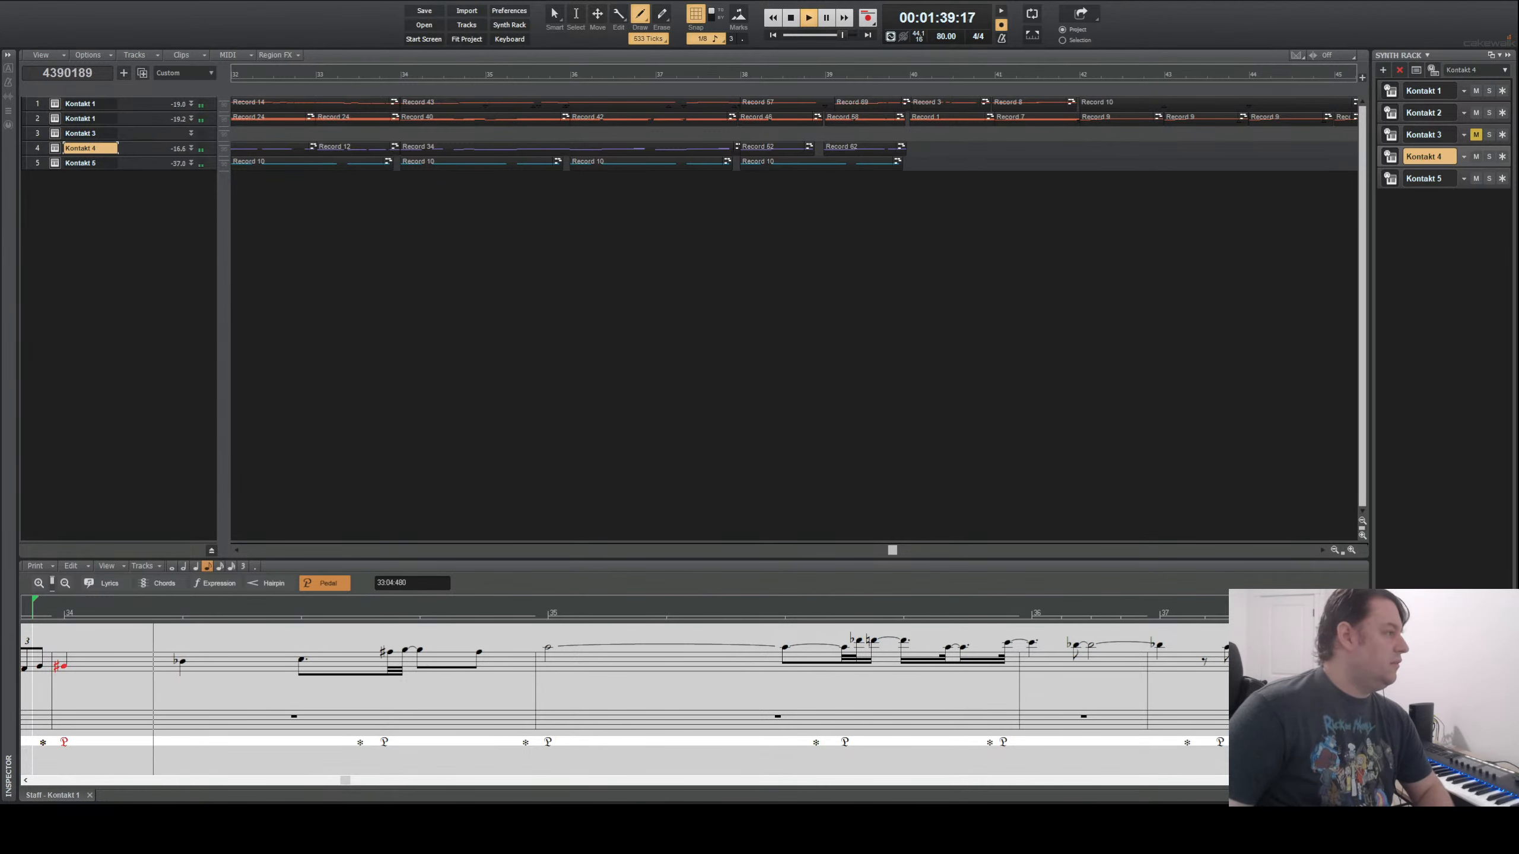
- Show track 4 in the Staff view in bass clef with pedal marks hidden, and stop playback
click(37, 149)
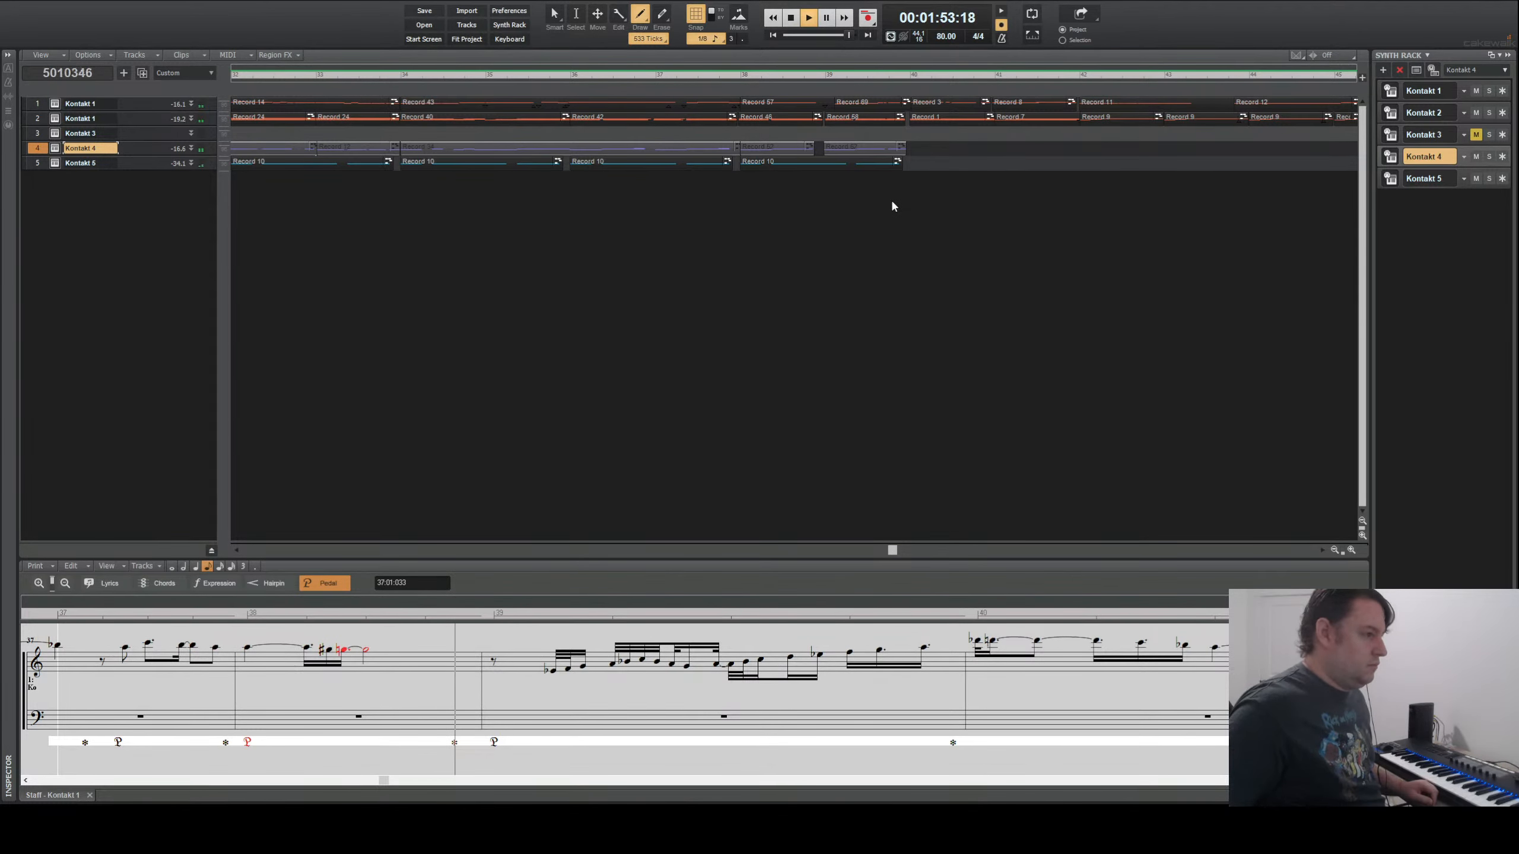
key(alt+6)
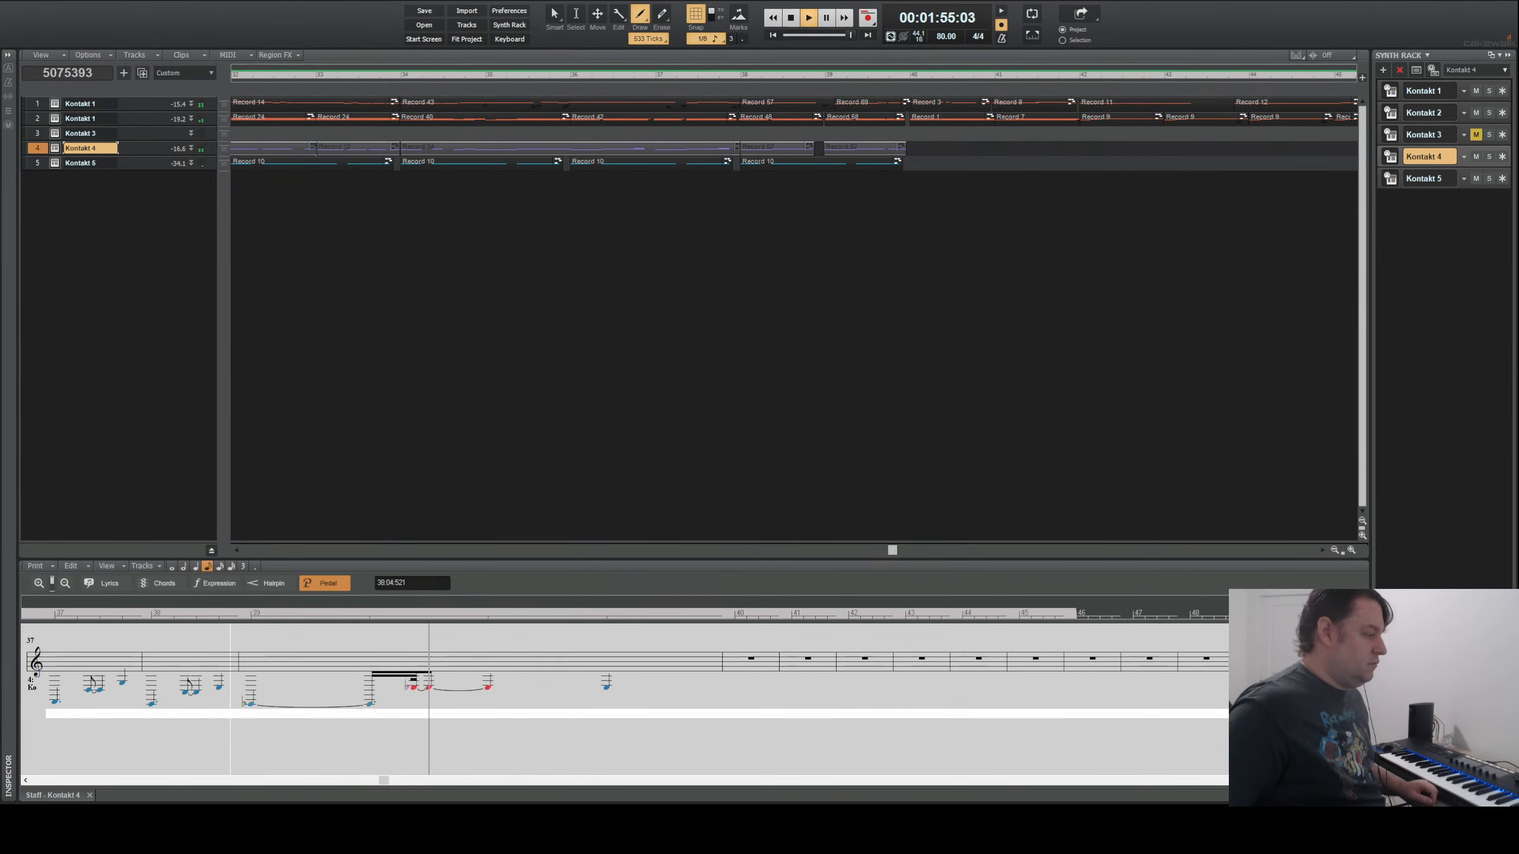
click(793, 23)
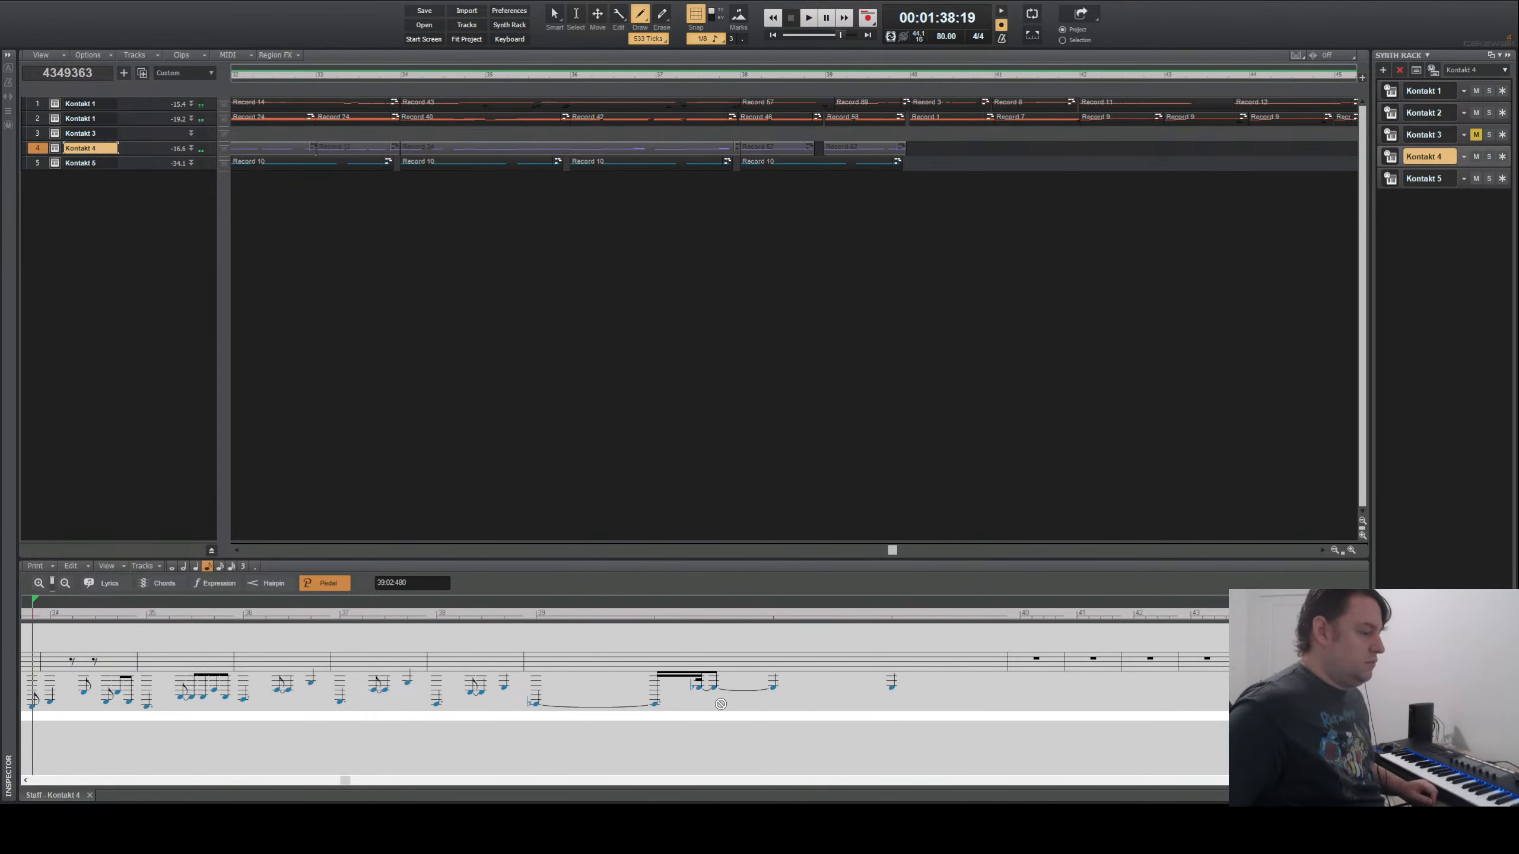
click(308, 585)
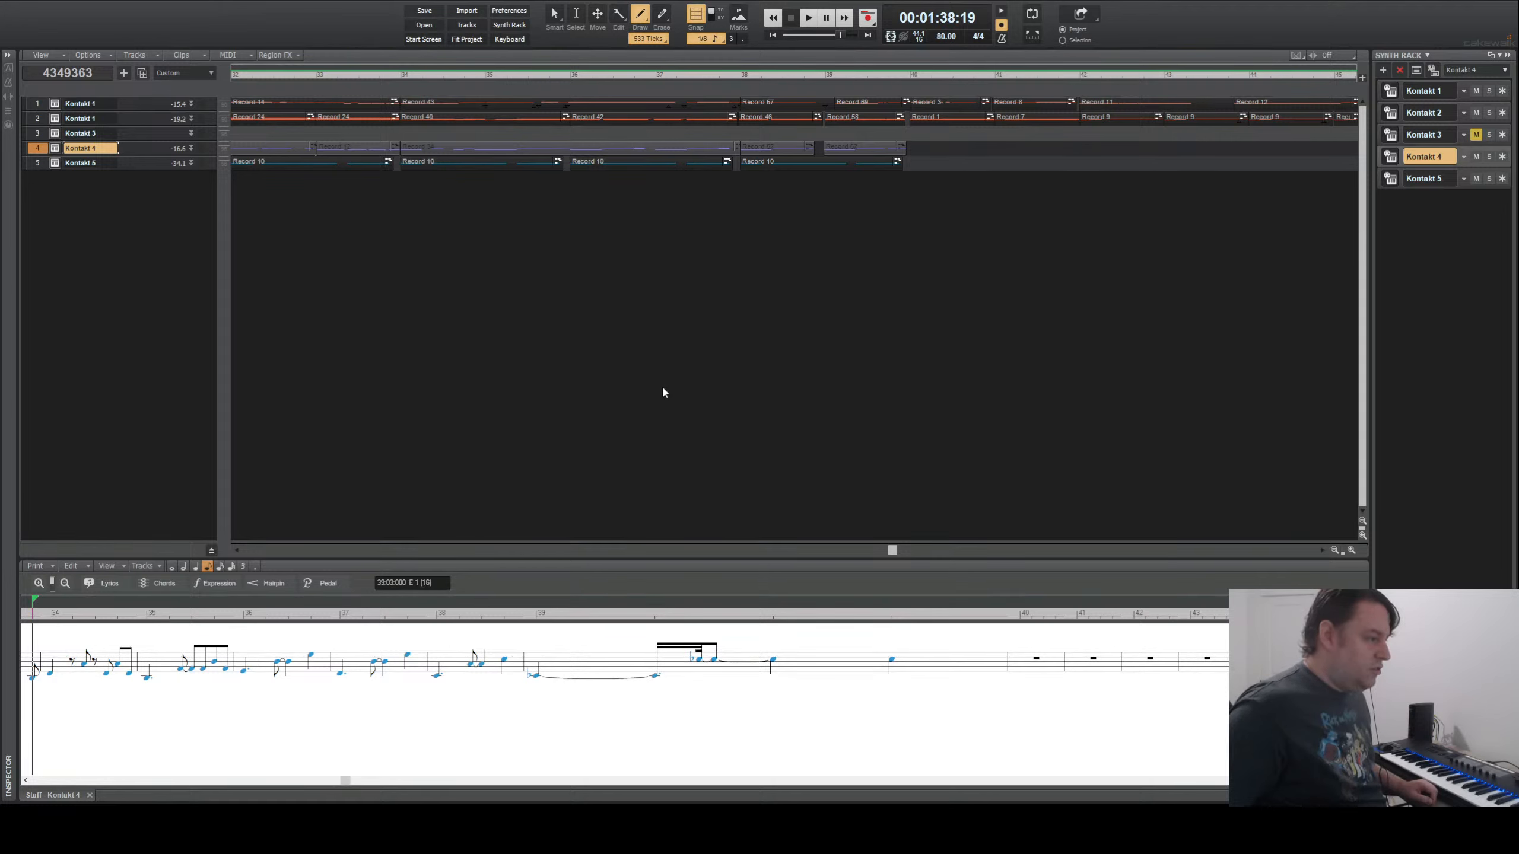
- Quantize the selected clips on track 4 and play them back from position 33:04:480
click(866, 295)
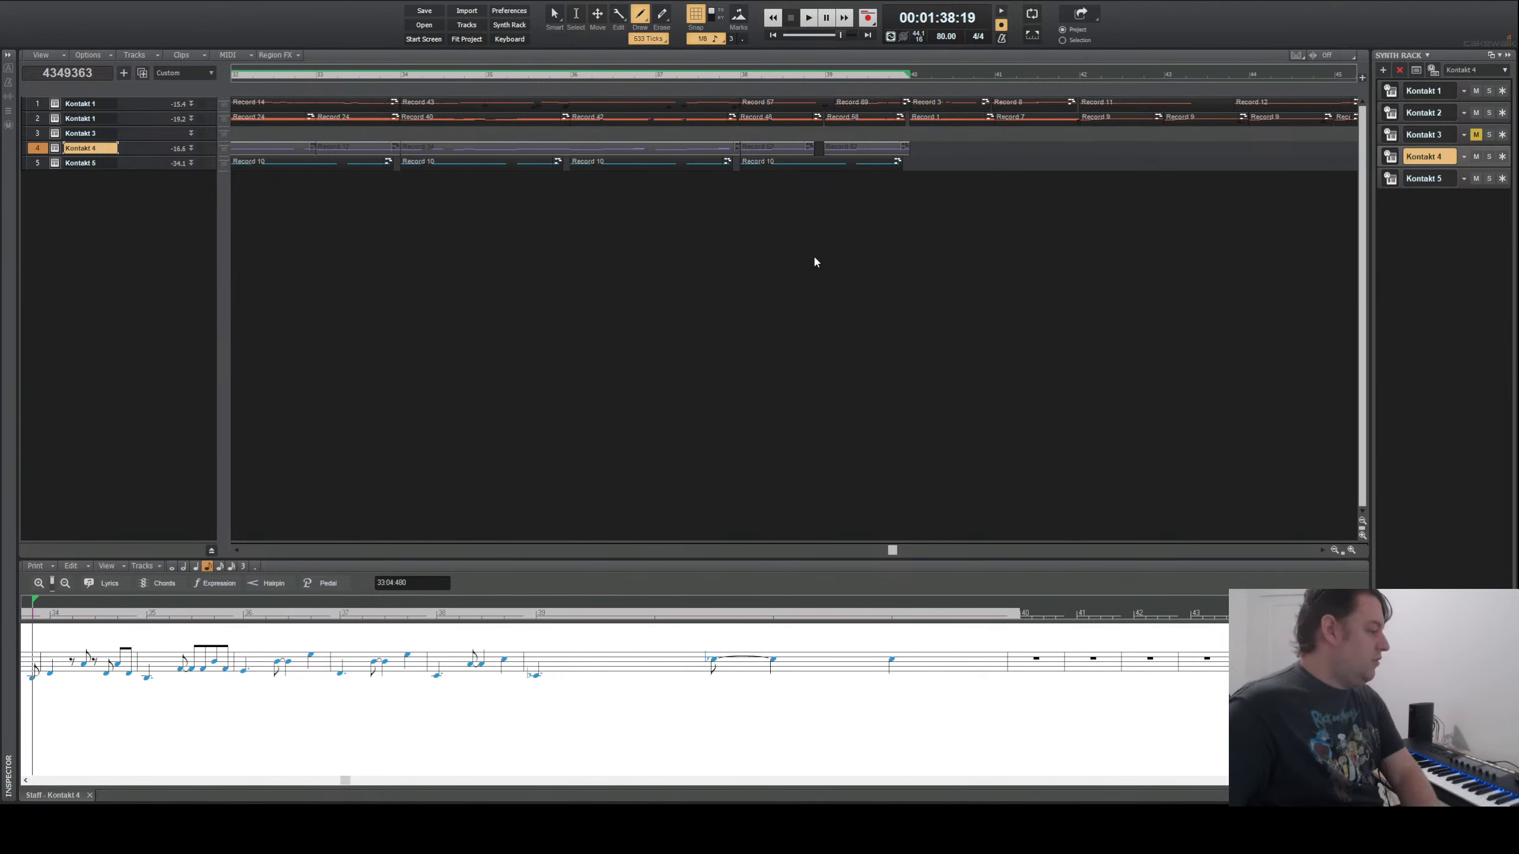
key(space)
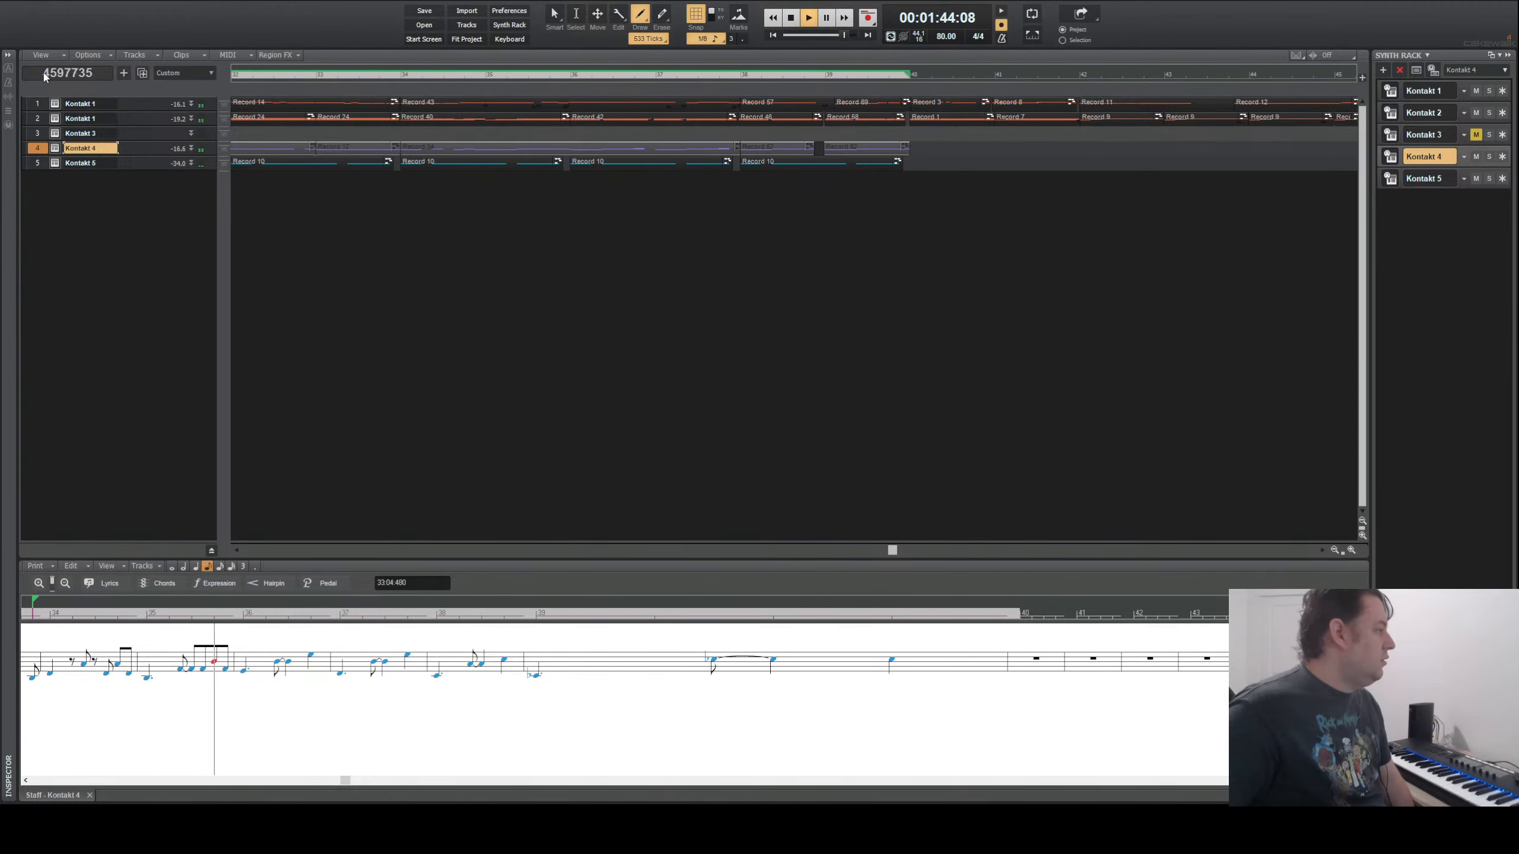
click(792, 19)
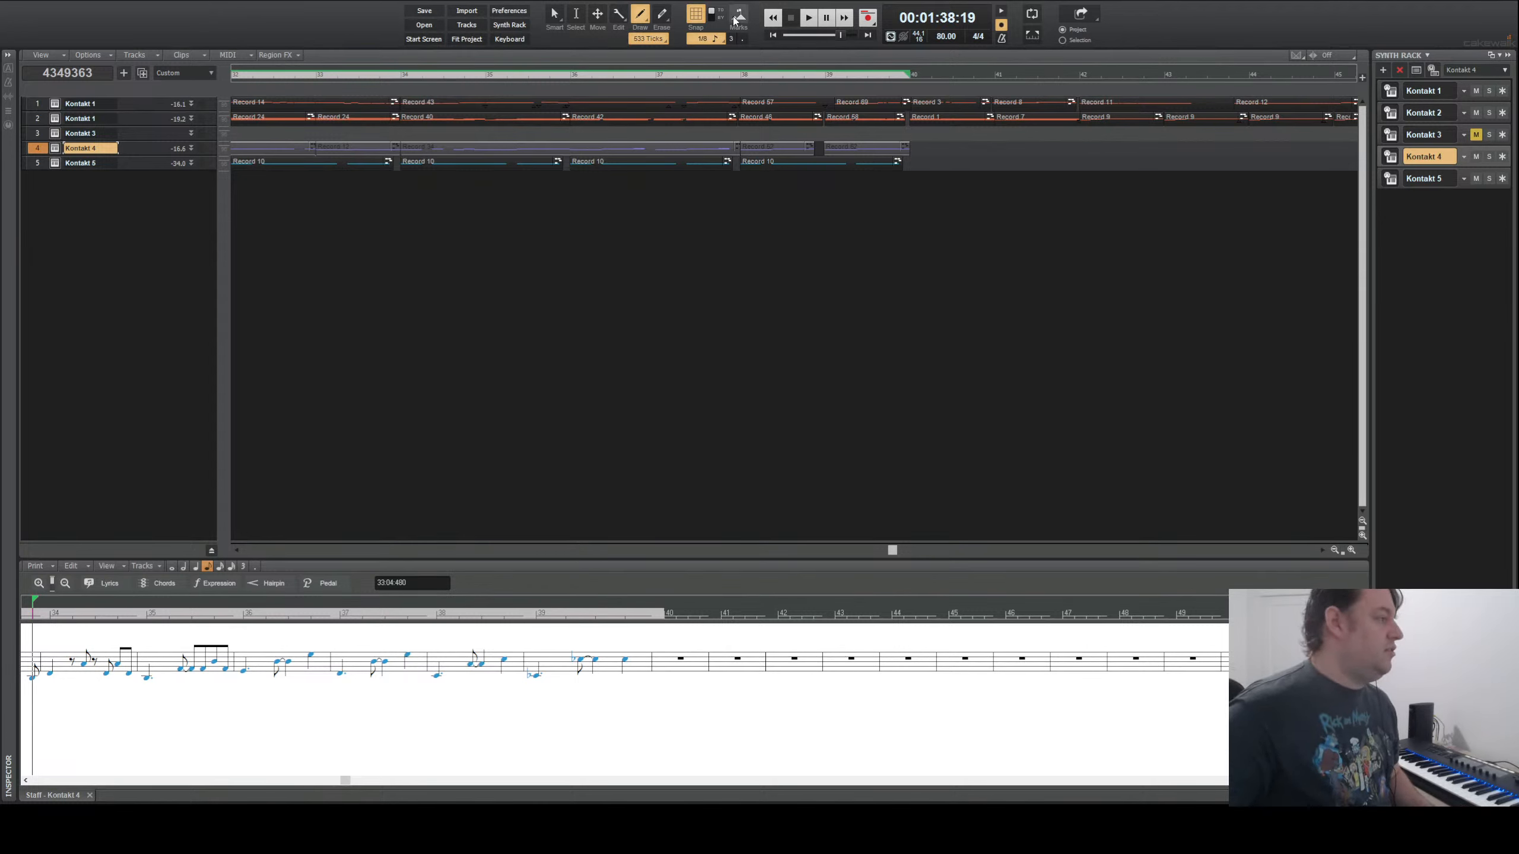
- Play the arrangement repeatedly from measure 38 to rehearse the continuation of the track 4 part
click(742, 79)
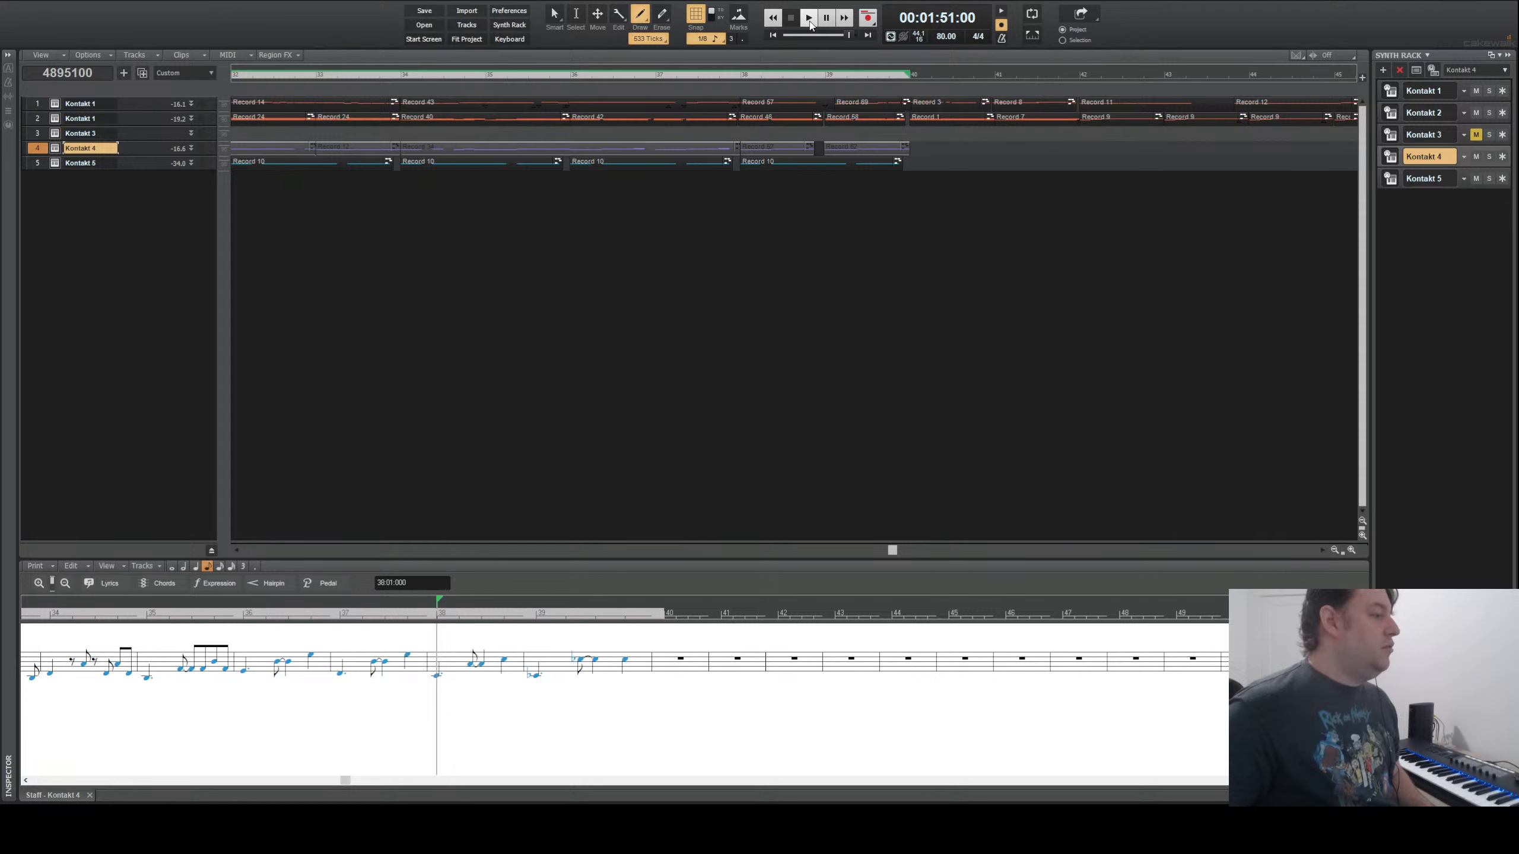
click(809, 18)
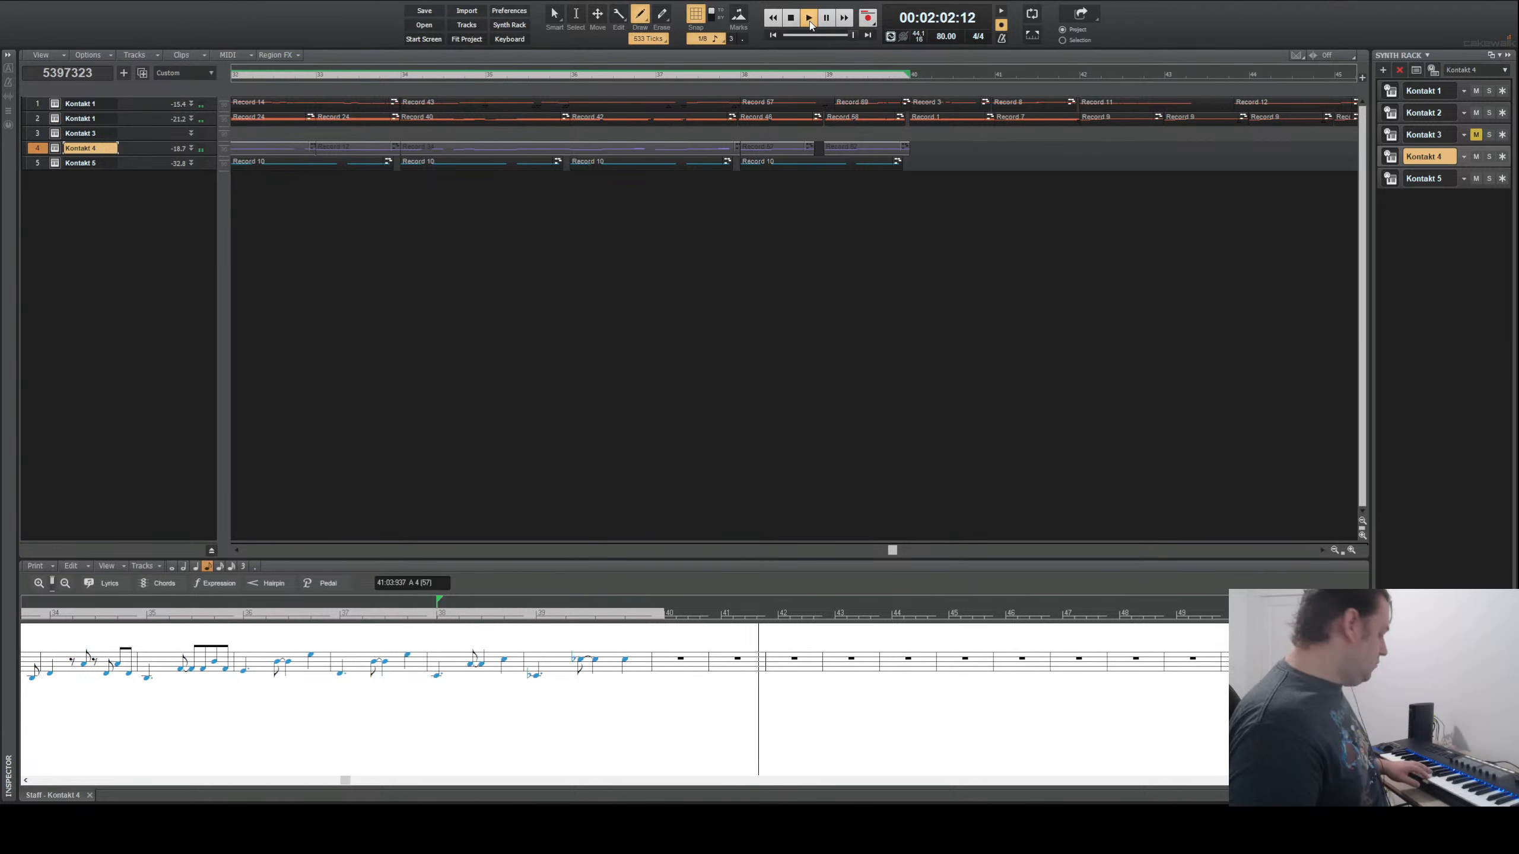
click(809, 18)
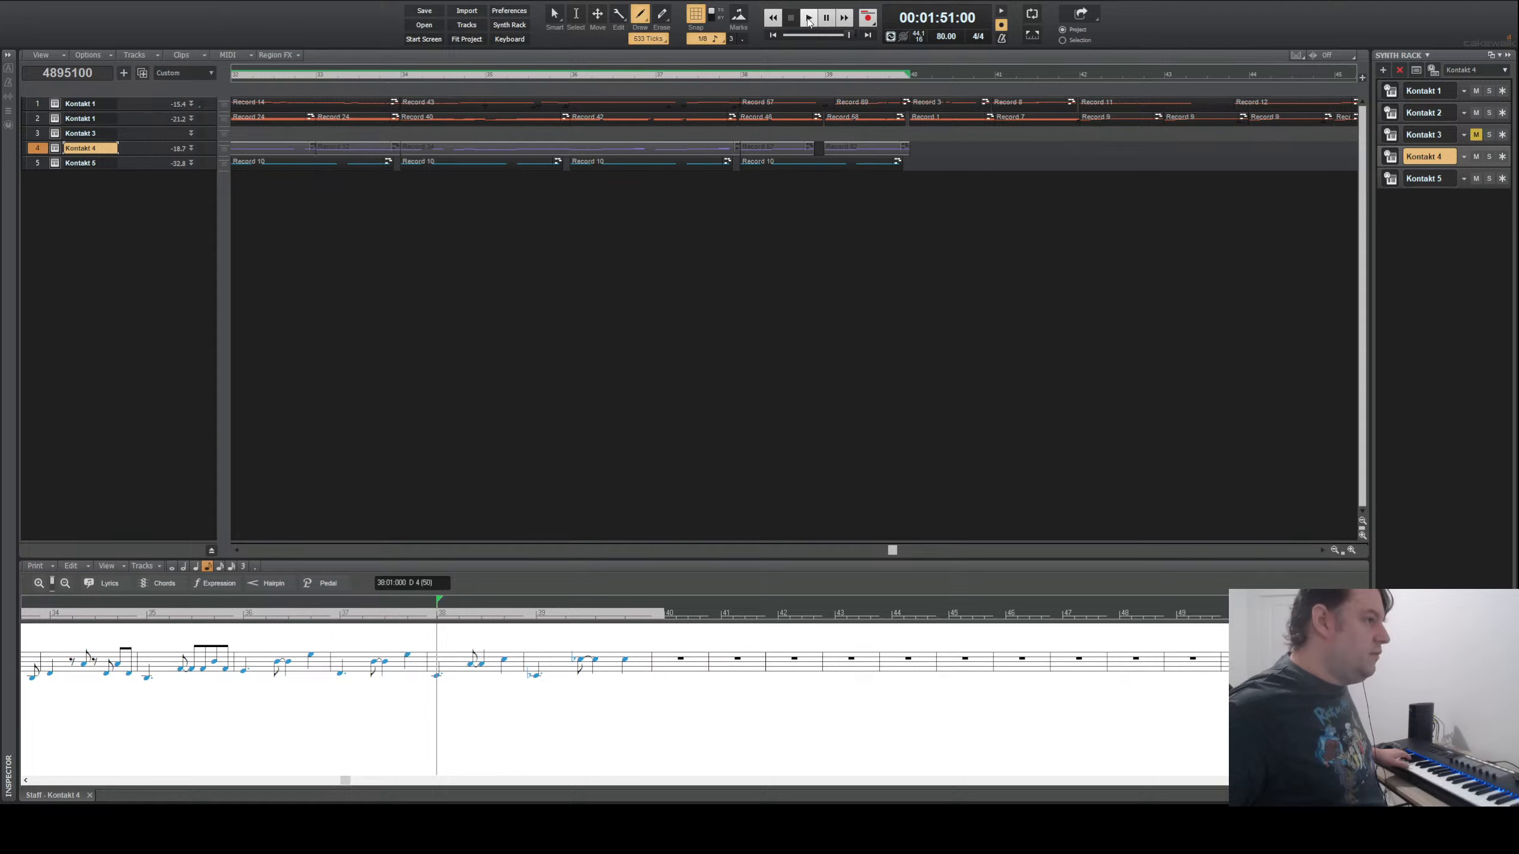
click(809, 21)
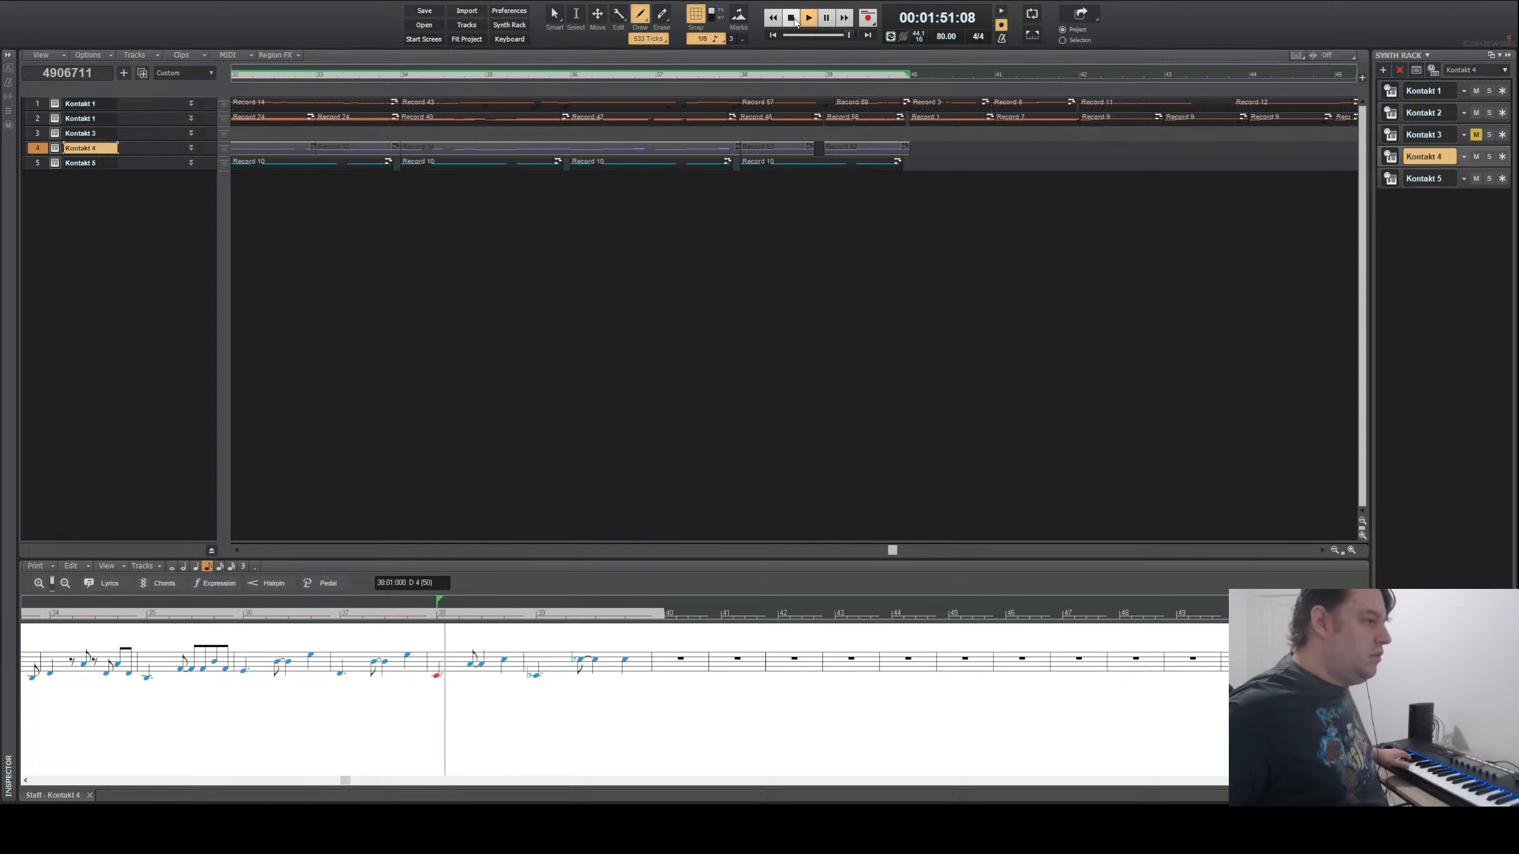
click(815, 24)
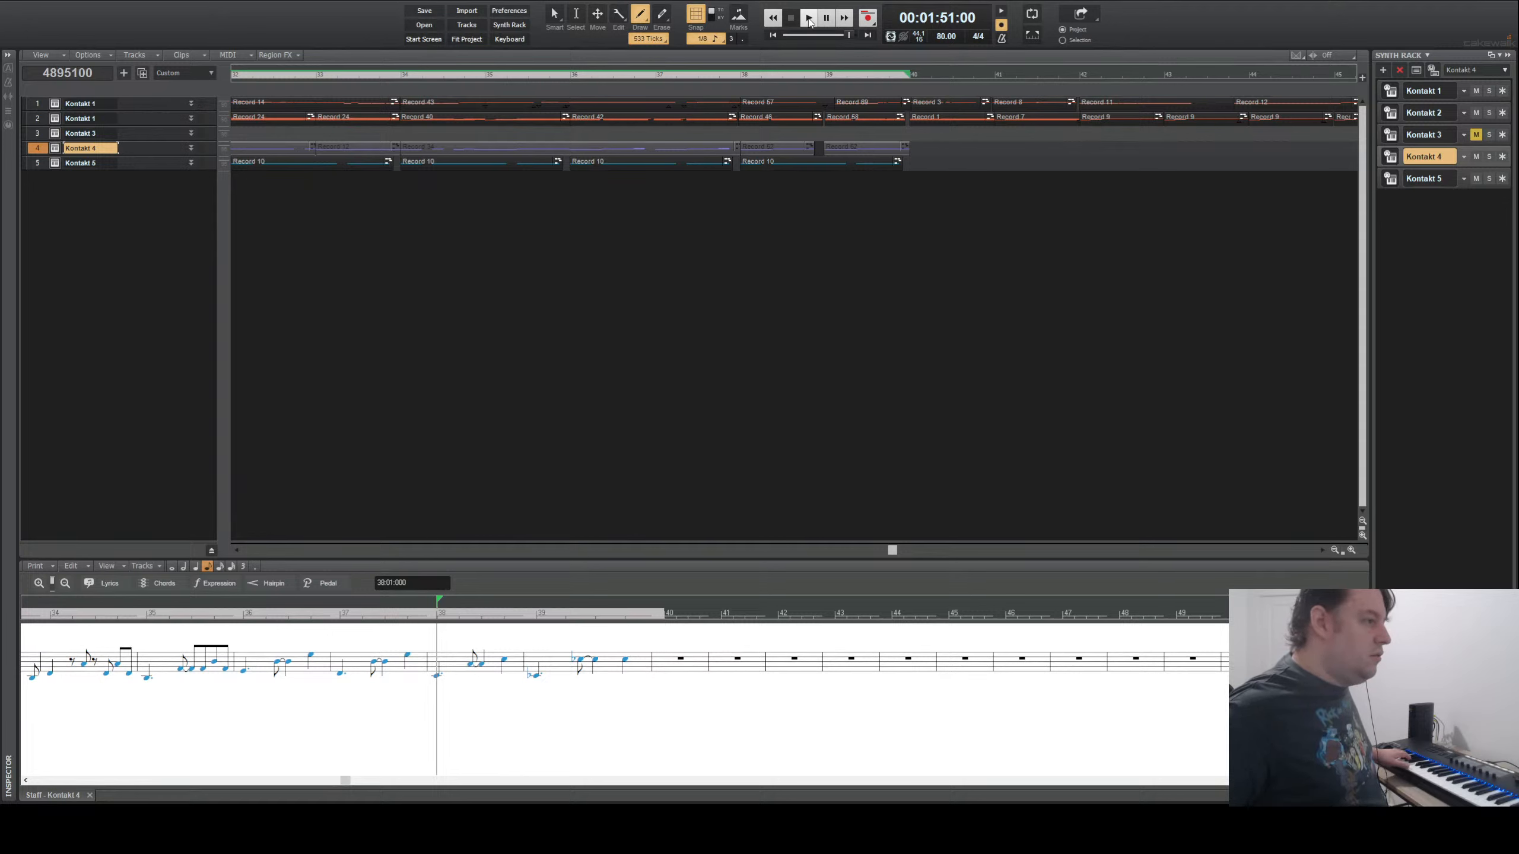
click(809, 22)
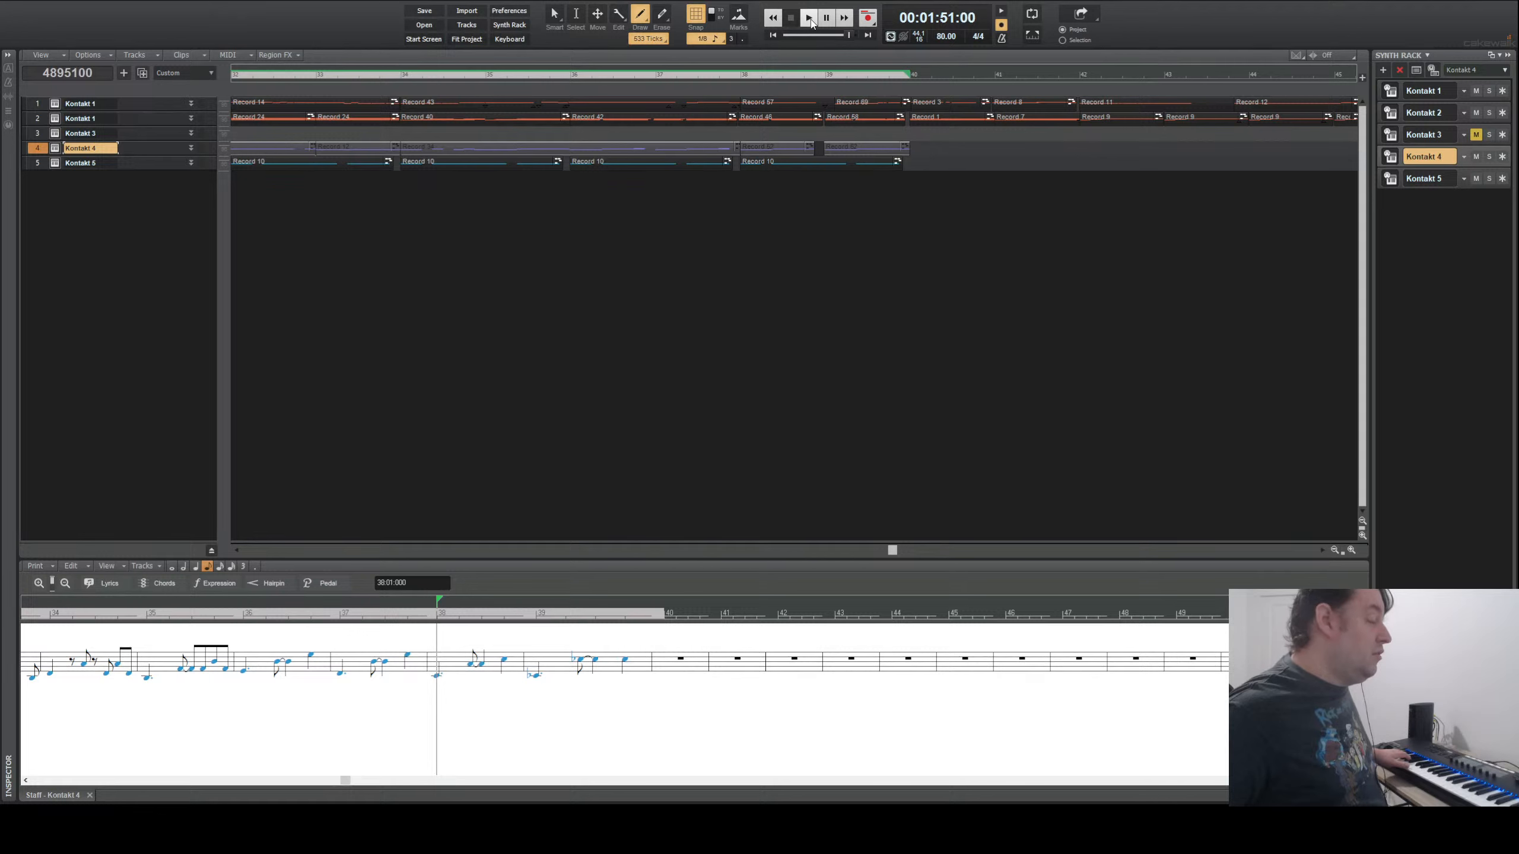
click(809, 17)
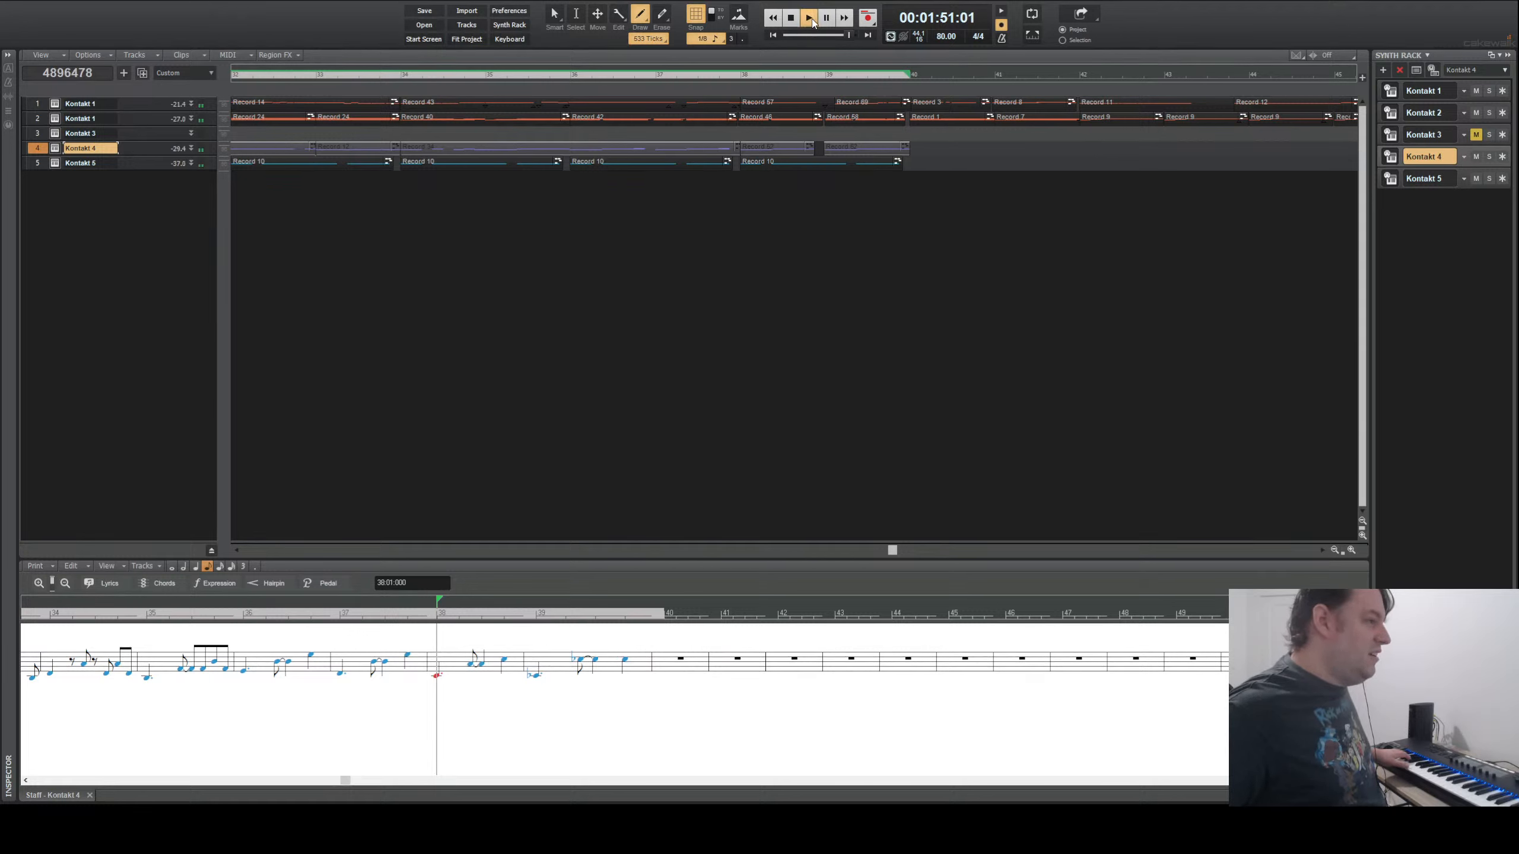
- Record a new part on track 4 over measures 40 and 41 and quantize the recorded clip
click(868, 17)
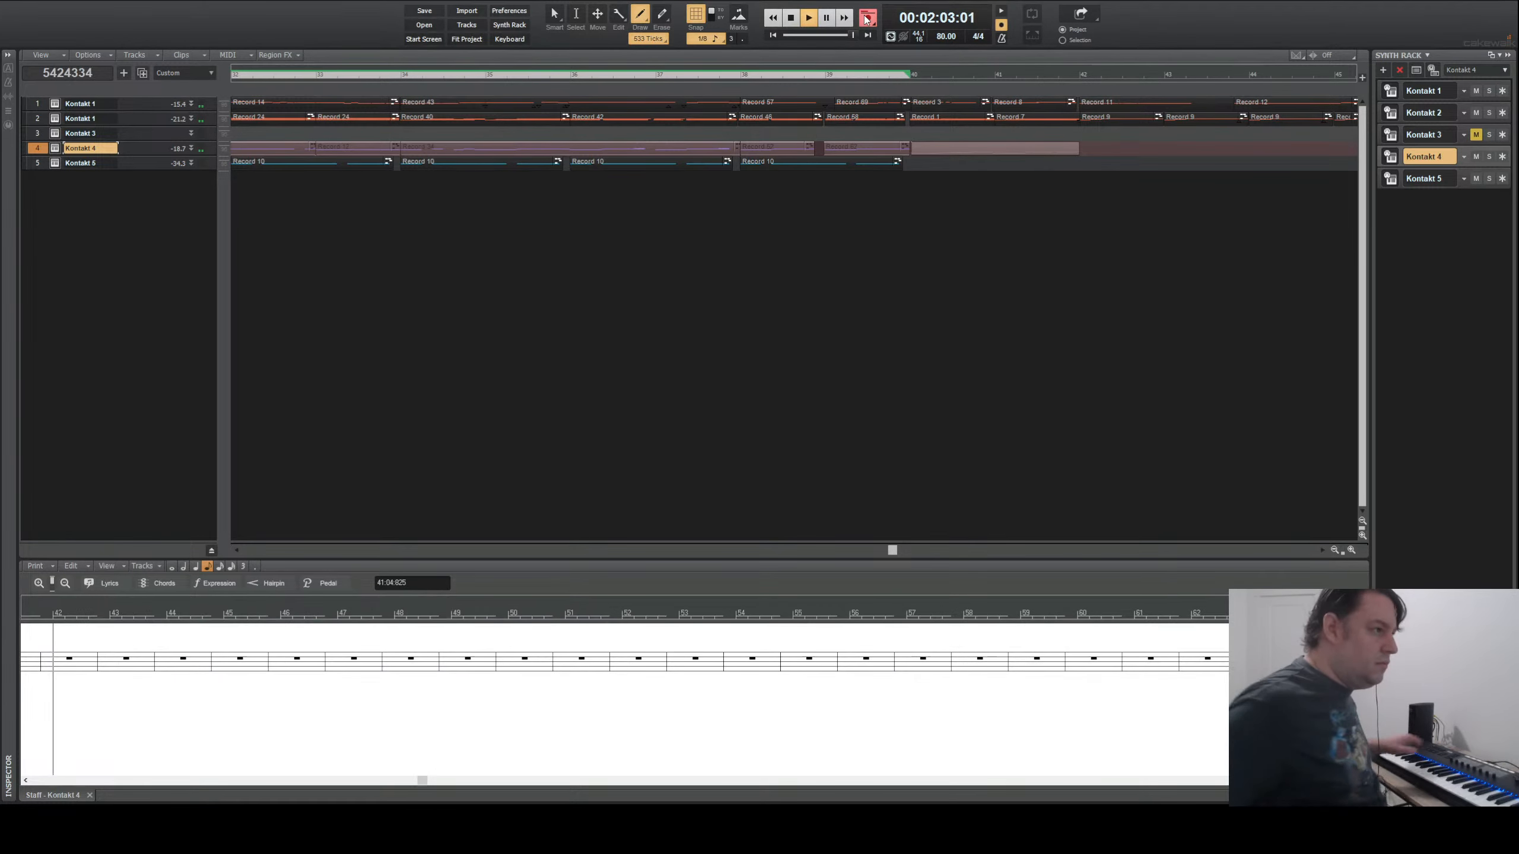
key(space)
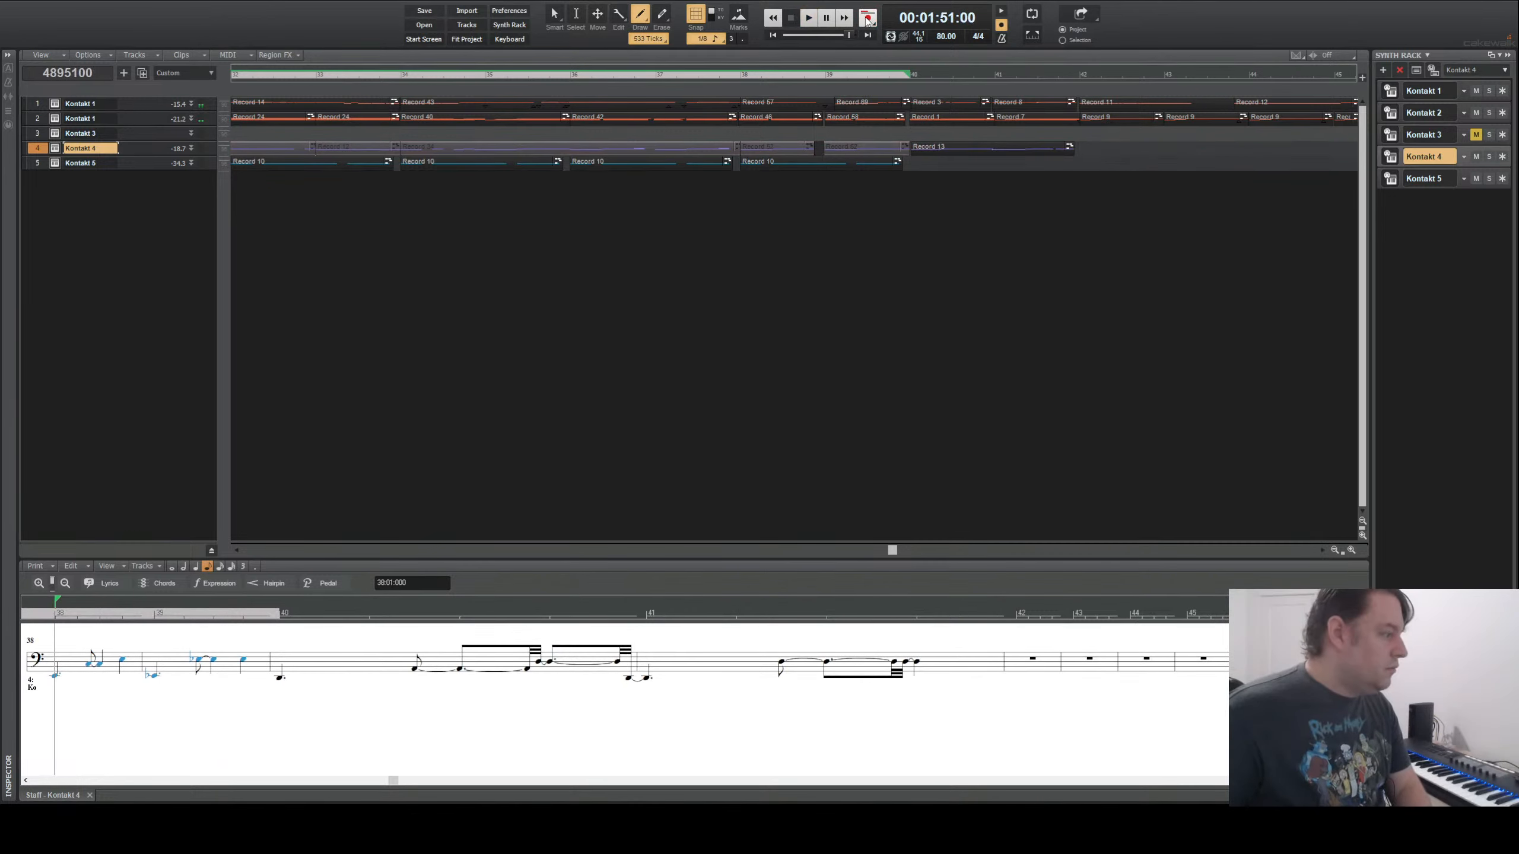
click(934, 150)
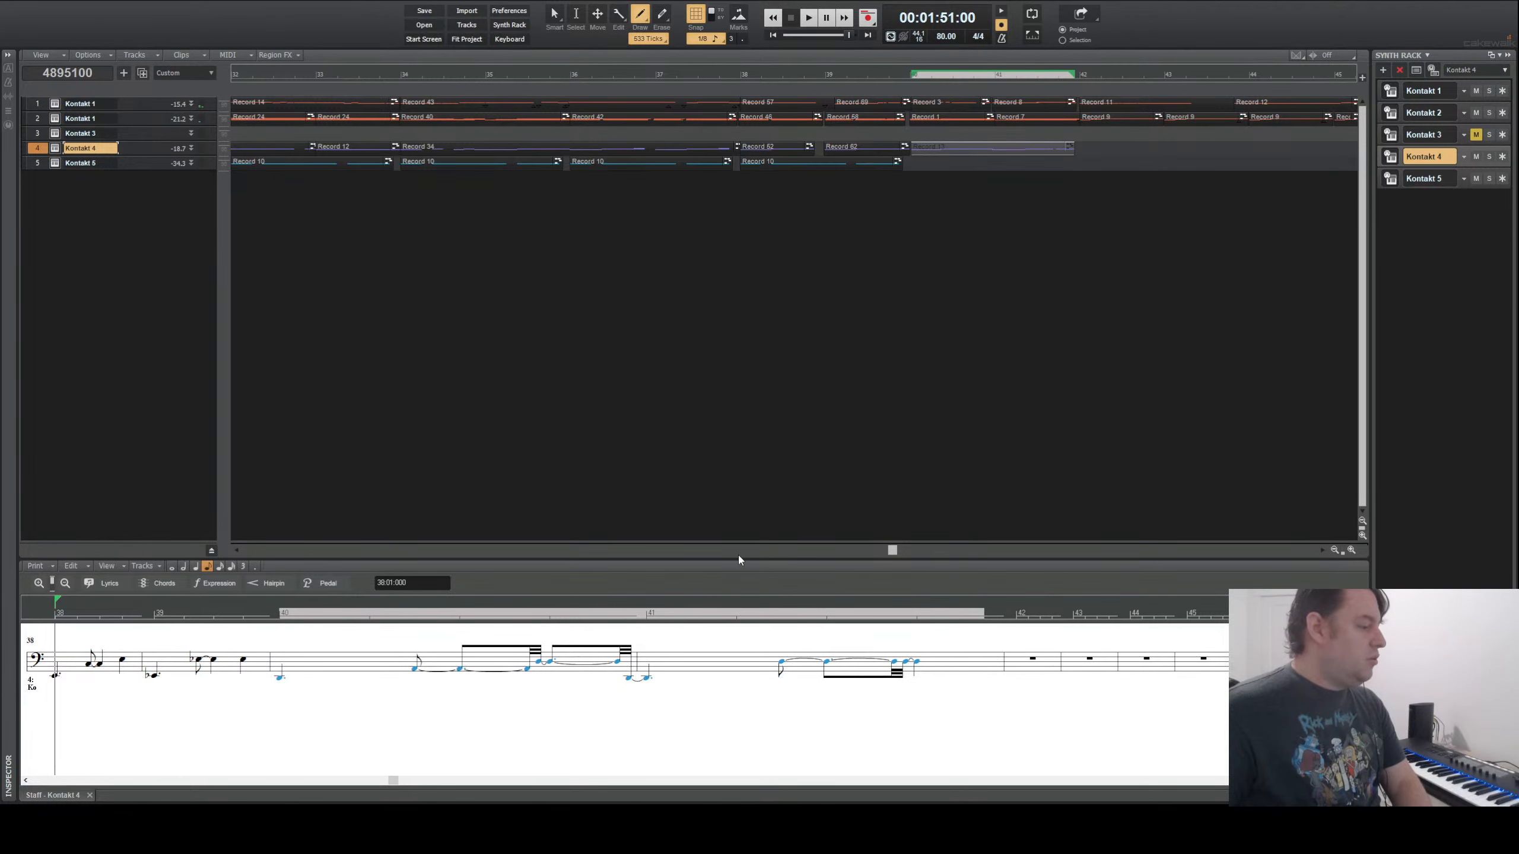
click(879, 290)
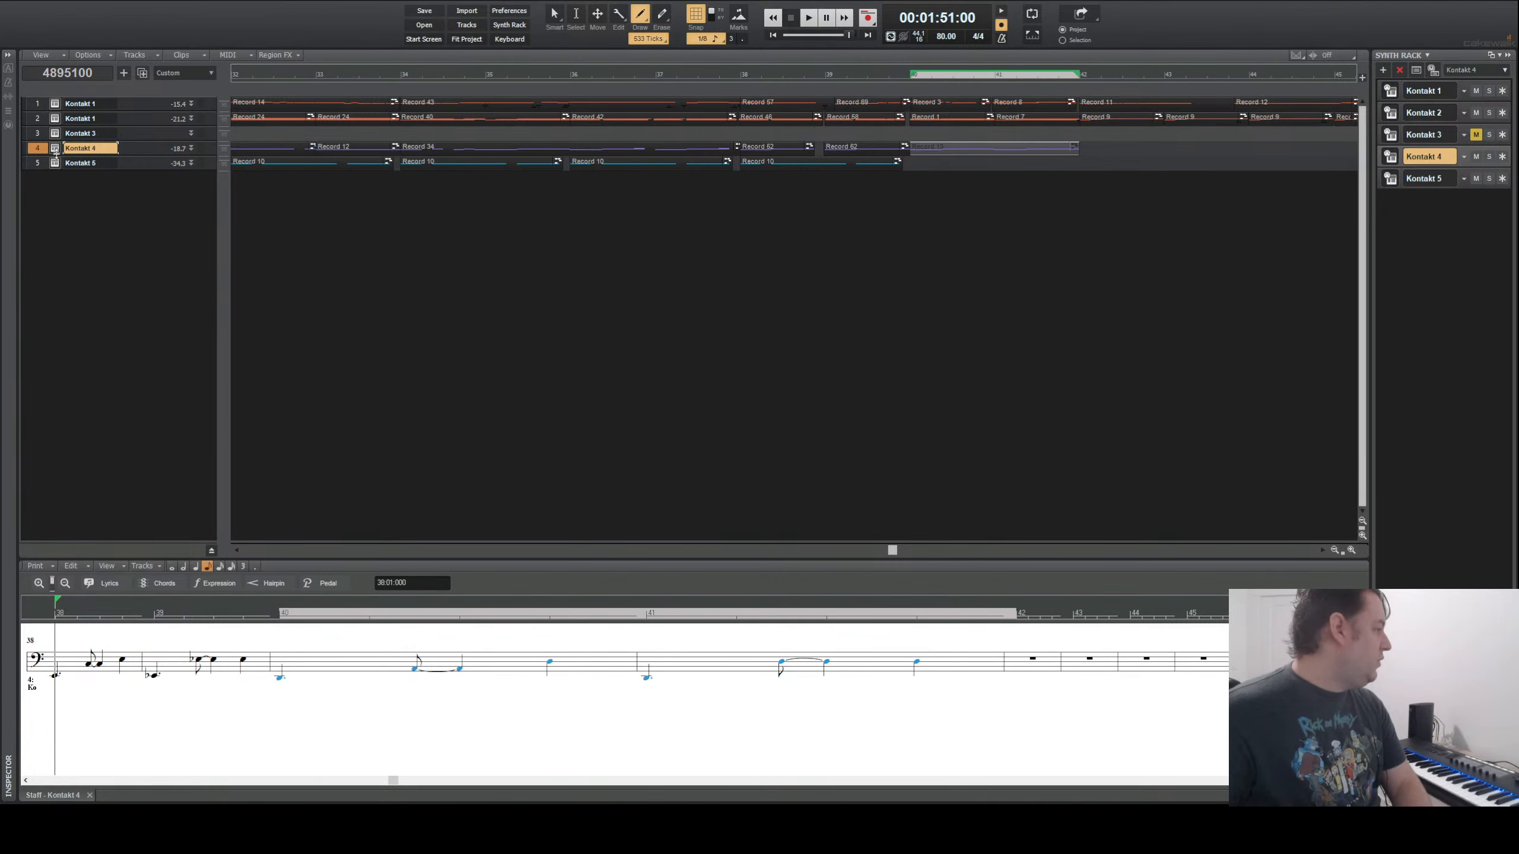
- Select the track 5 clip at measure 38 and play the arrangement from there
click(301, 162)
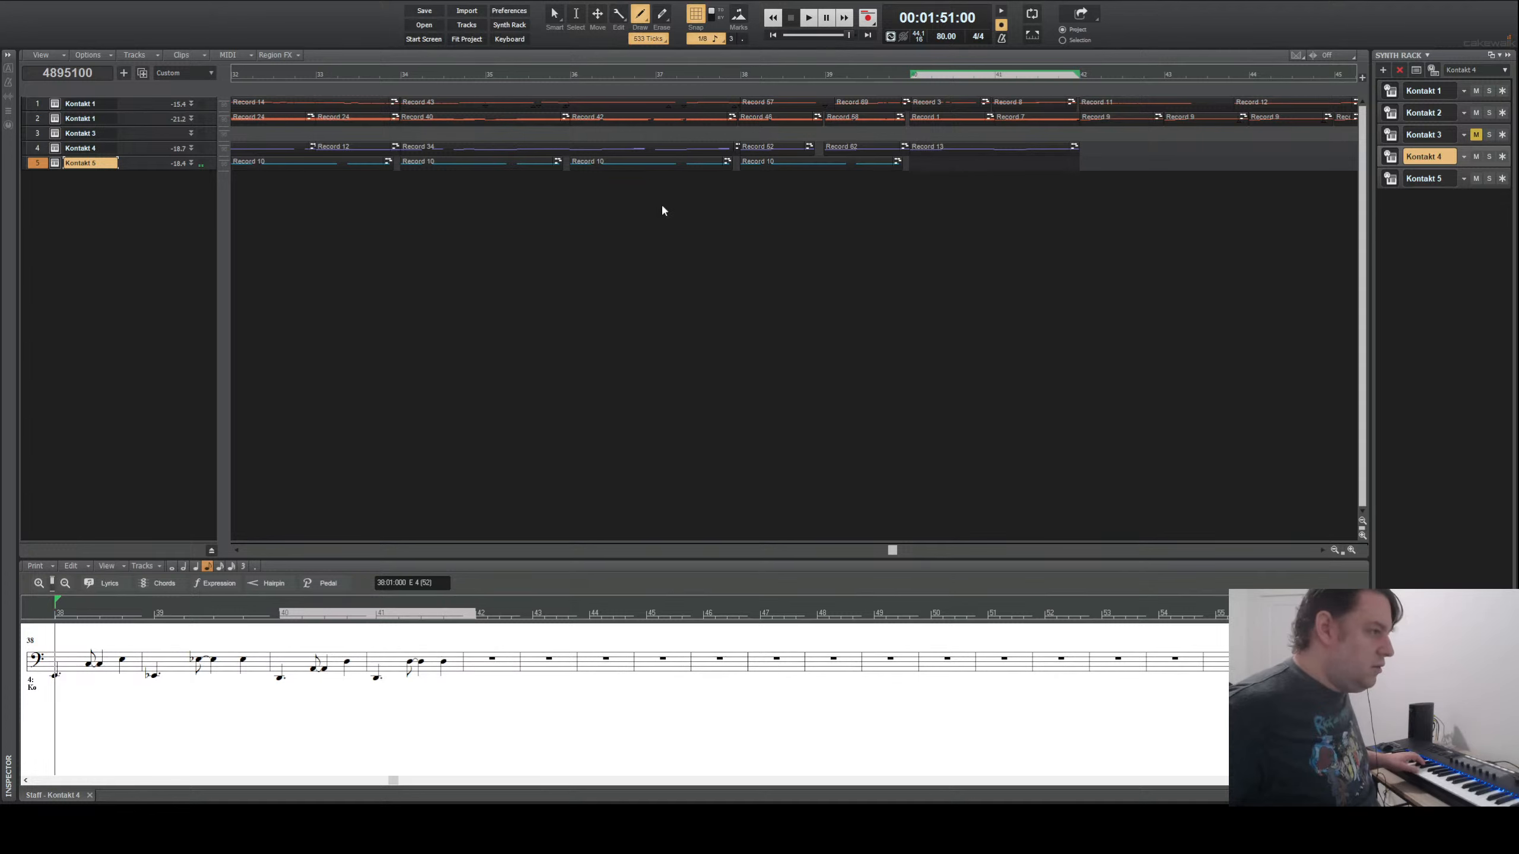
click(761, 165)
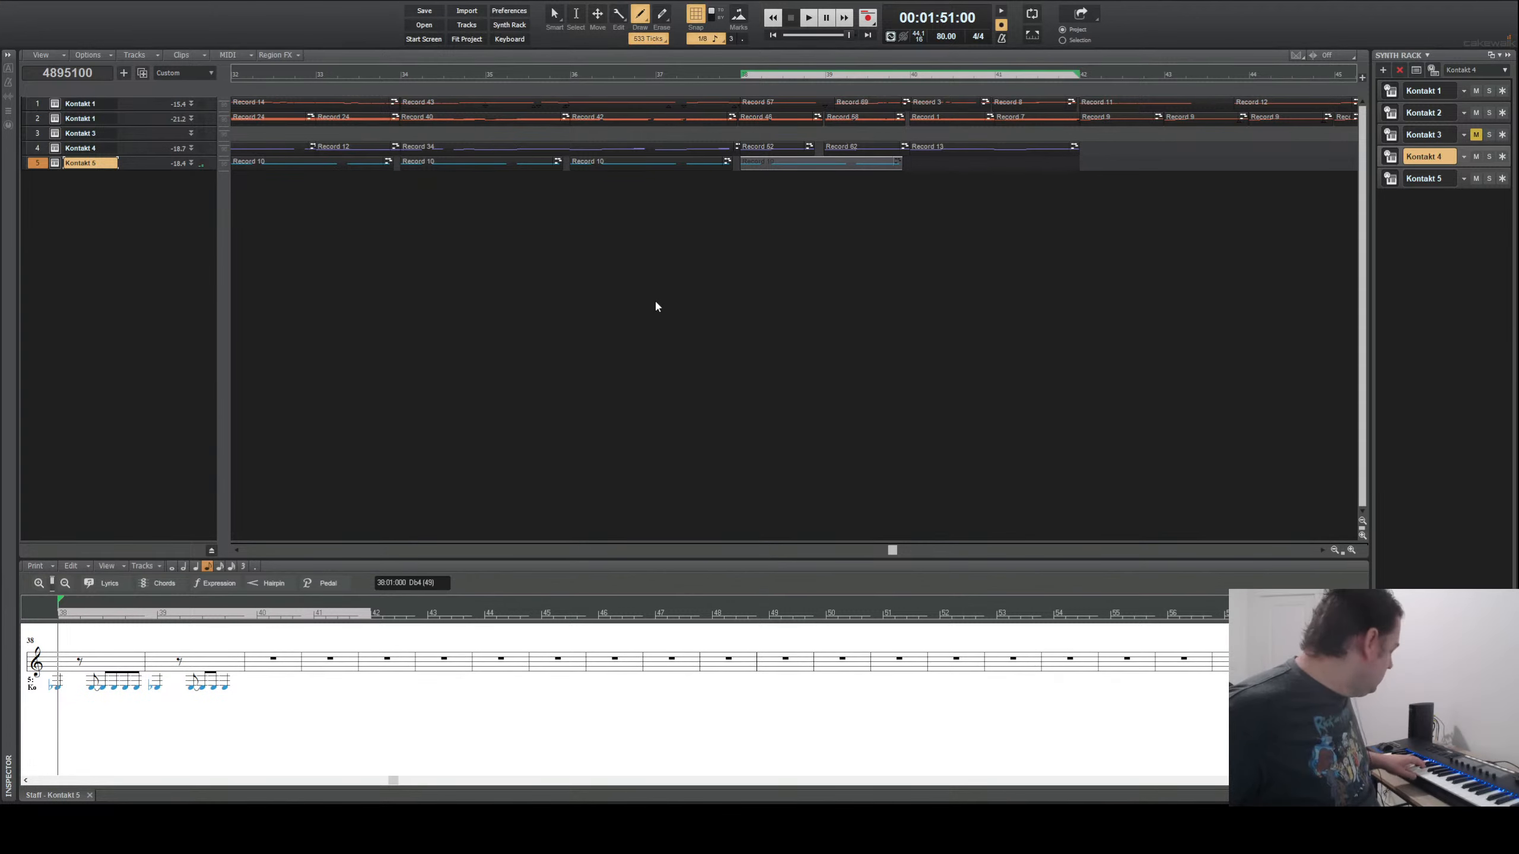
click(808, 17)
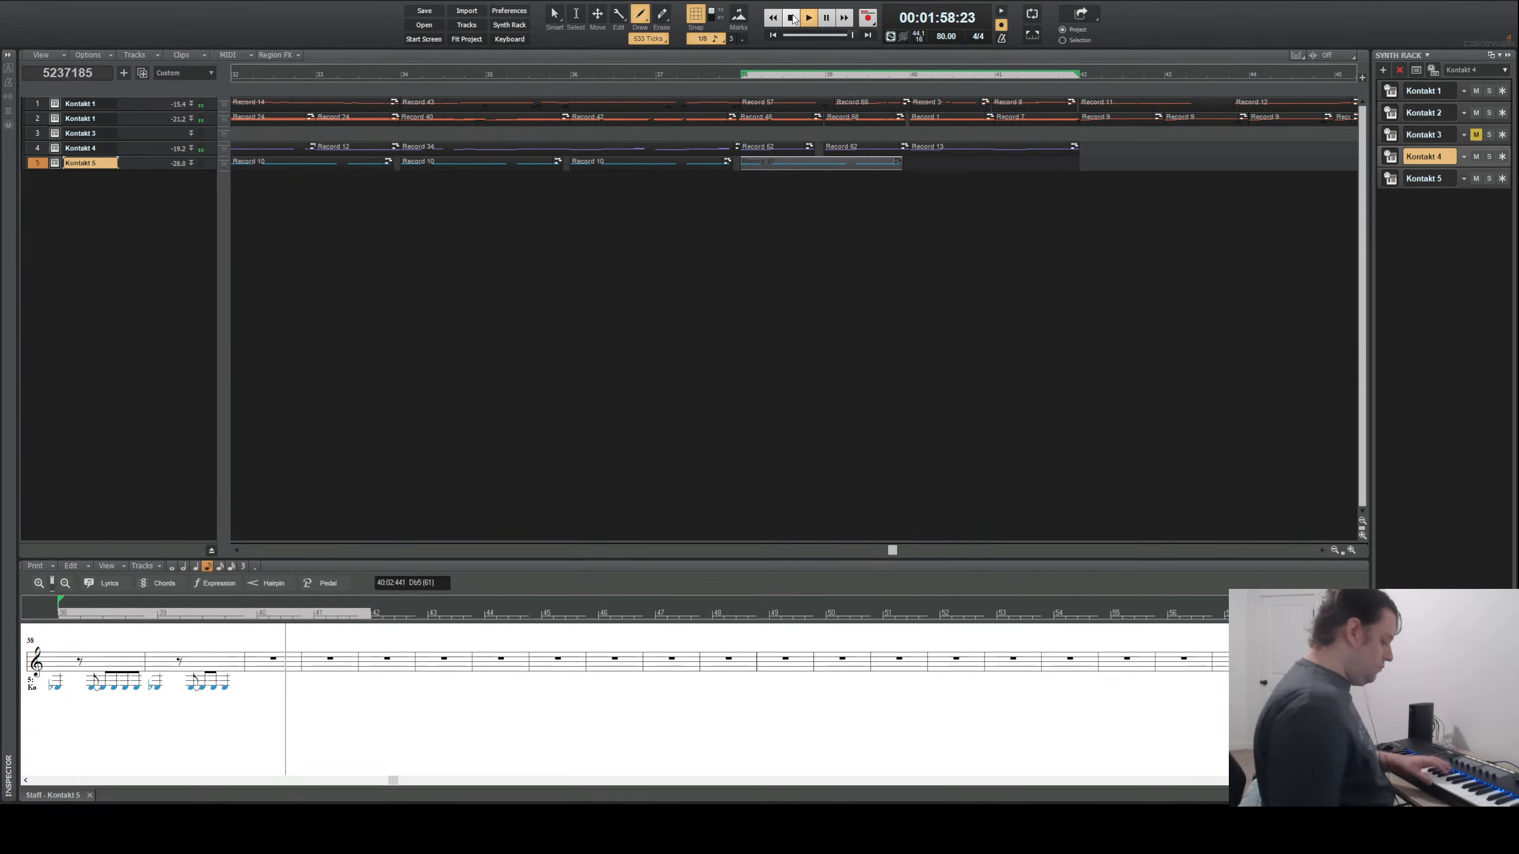
click(792, 18)
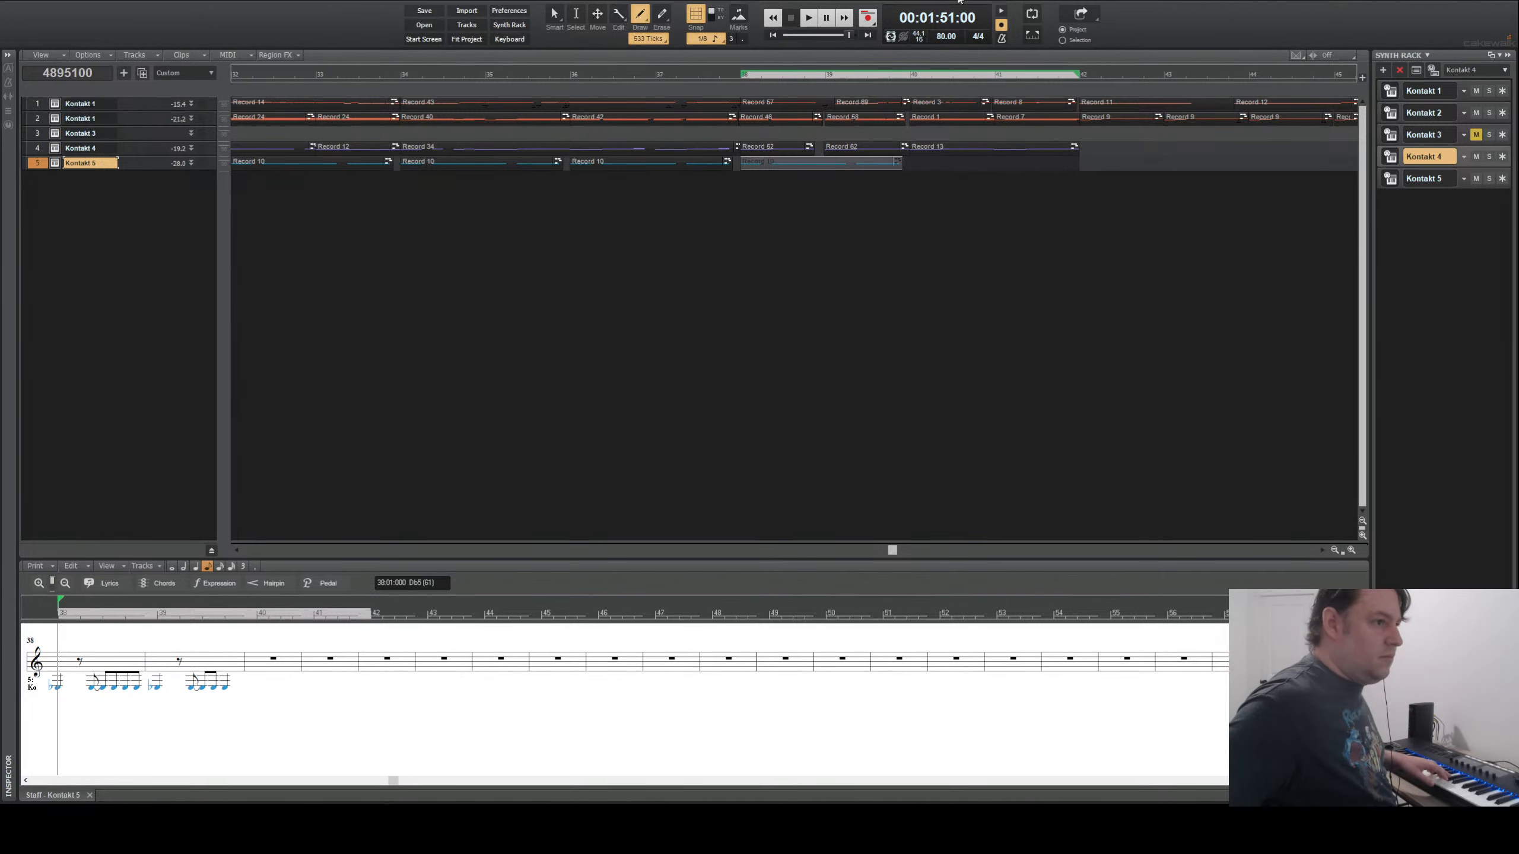
- Make Kontakt 5 the active synth rack instrument and play from measure 38 to rehearse the track 5 part
click(1424, 179)
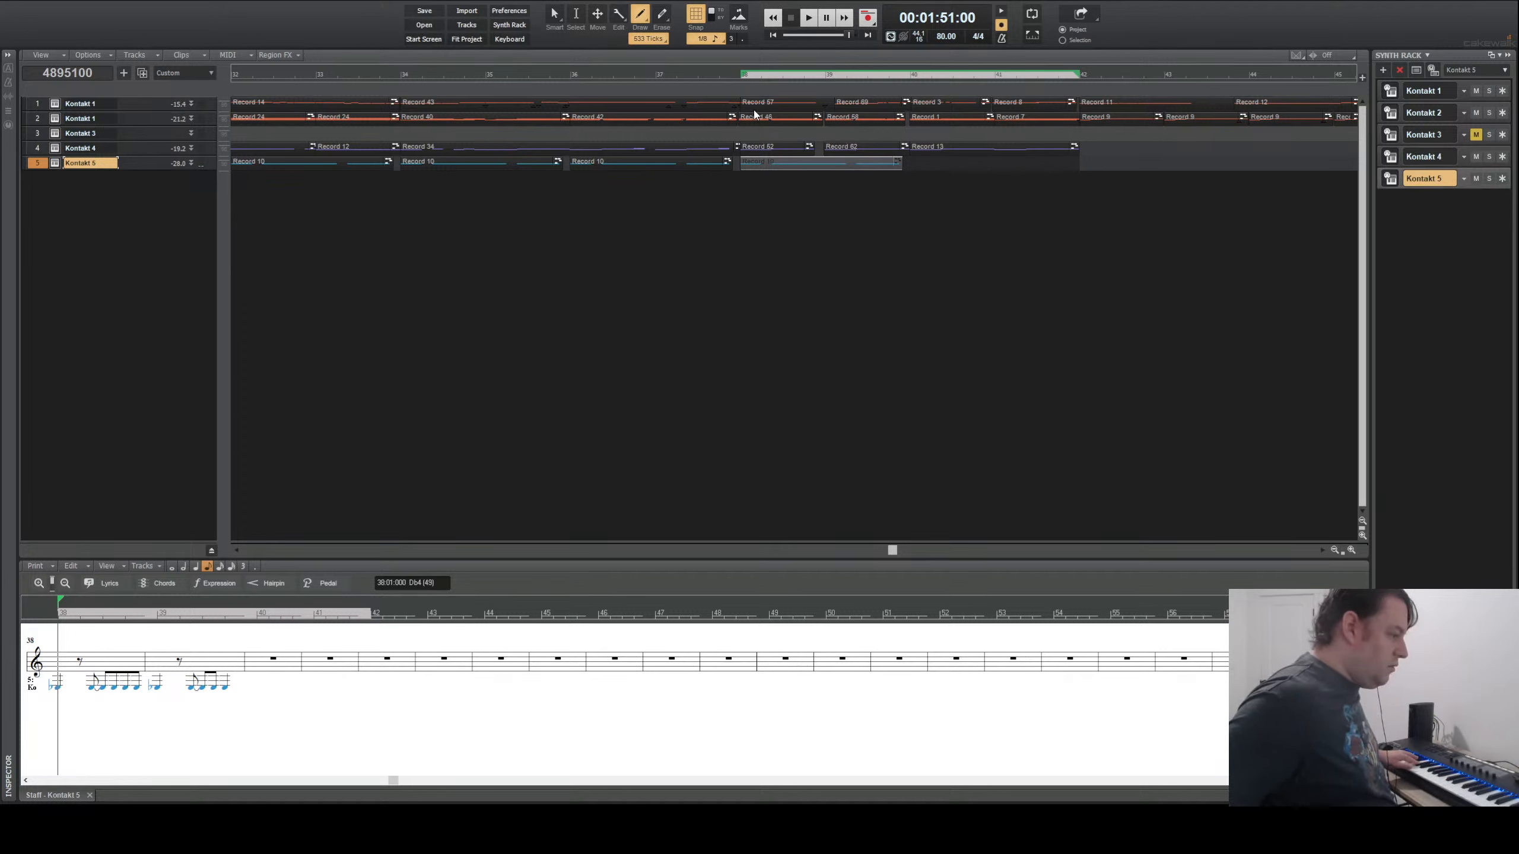
click(809, 17)
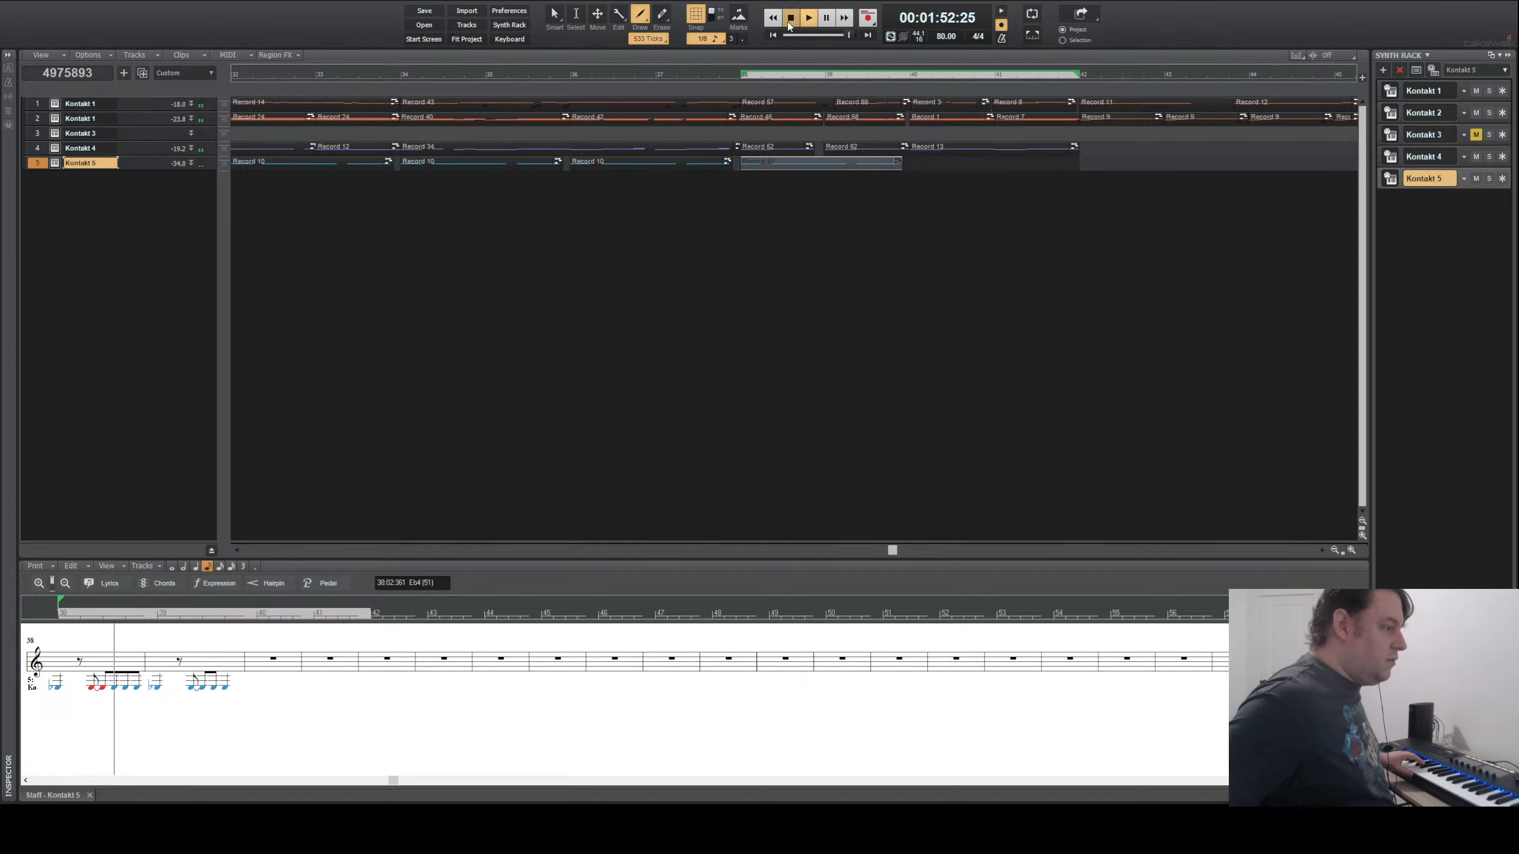
click(790, 17)
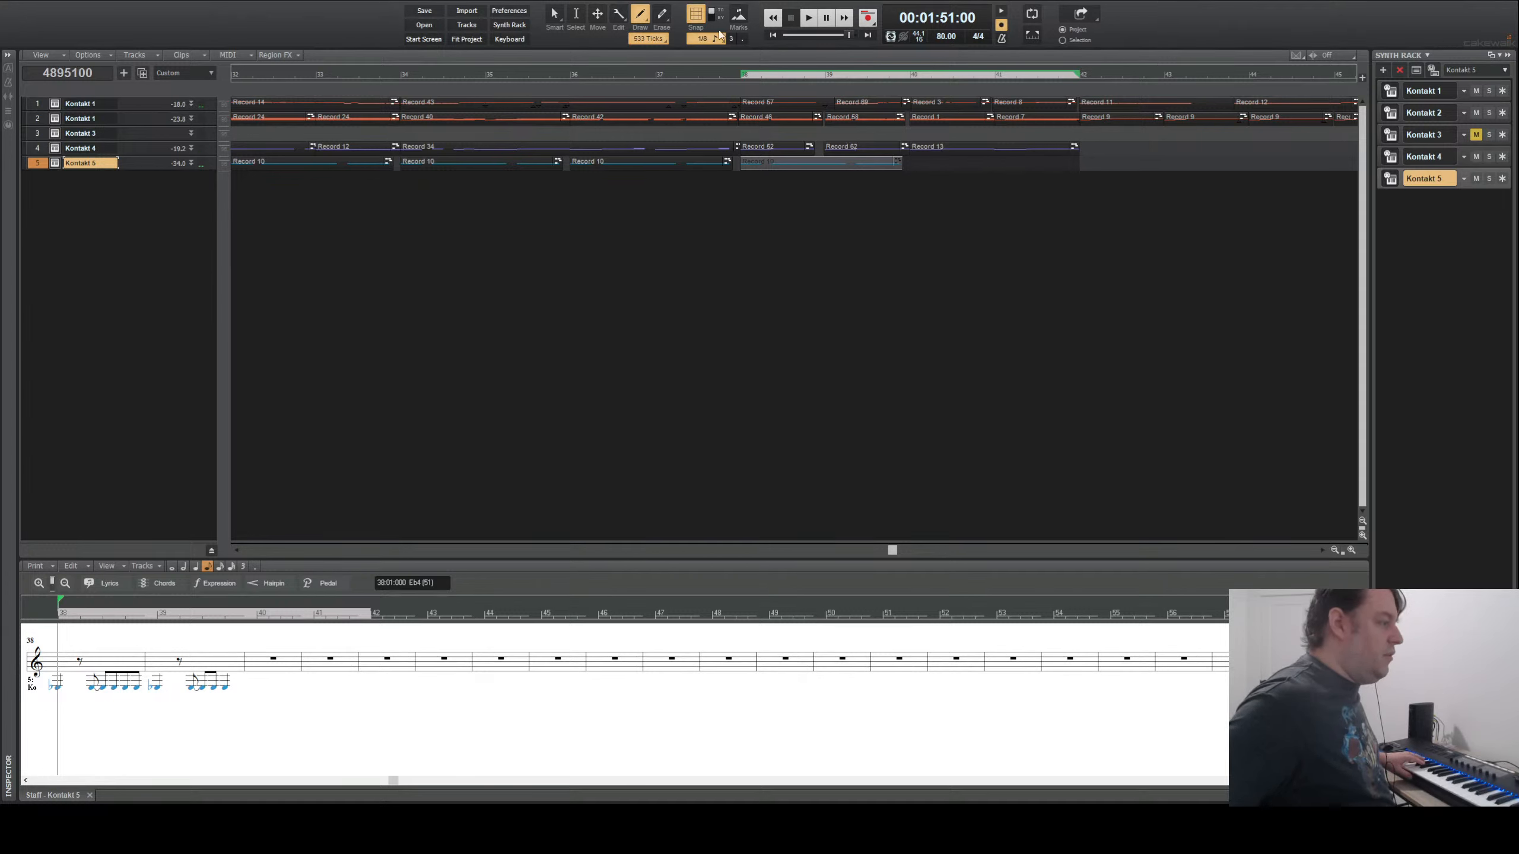
click(869, 18)
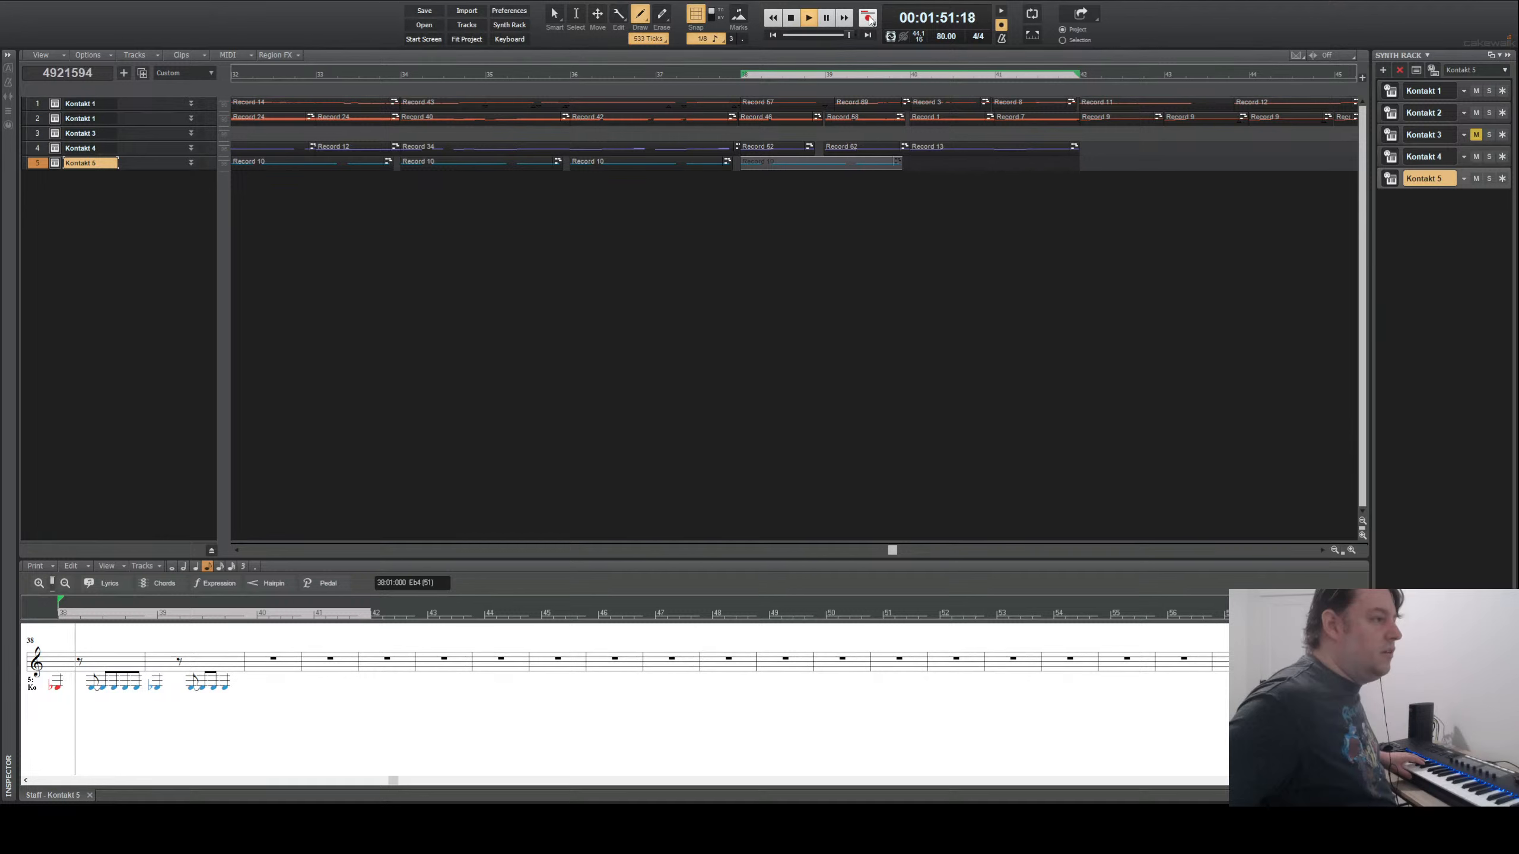
key(space)
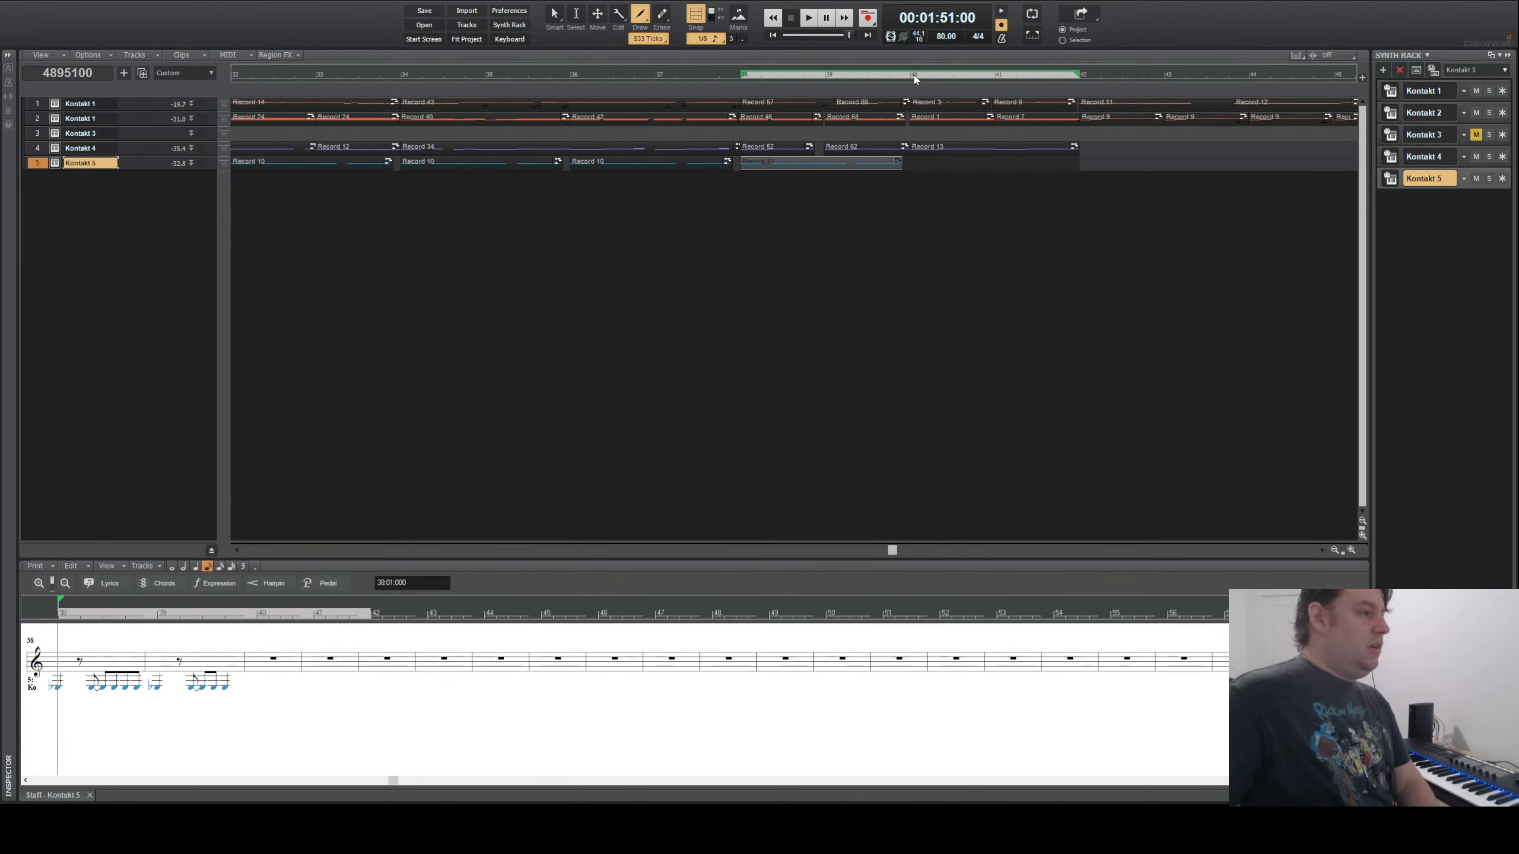
- Paste a copy of the track 5 clip at measure 40 and play the arrangement from there
click(913, 78)
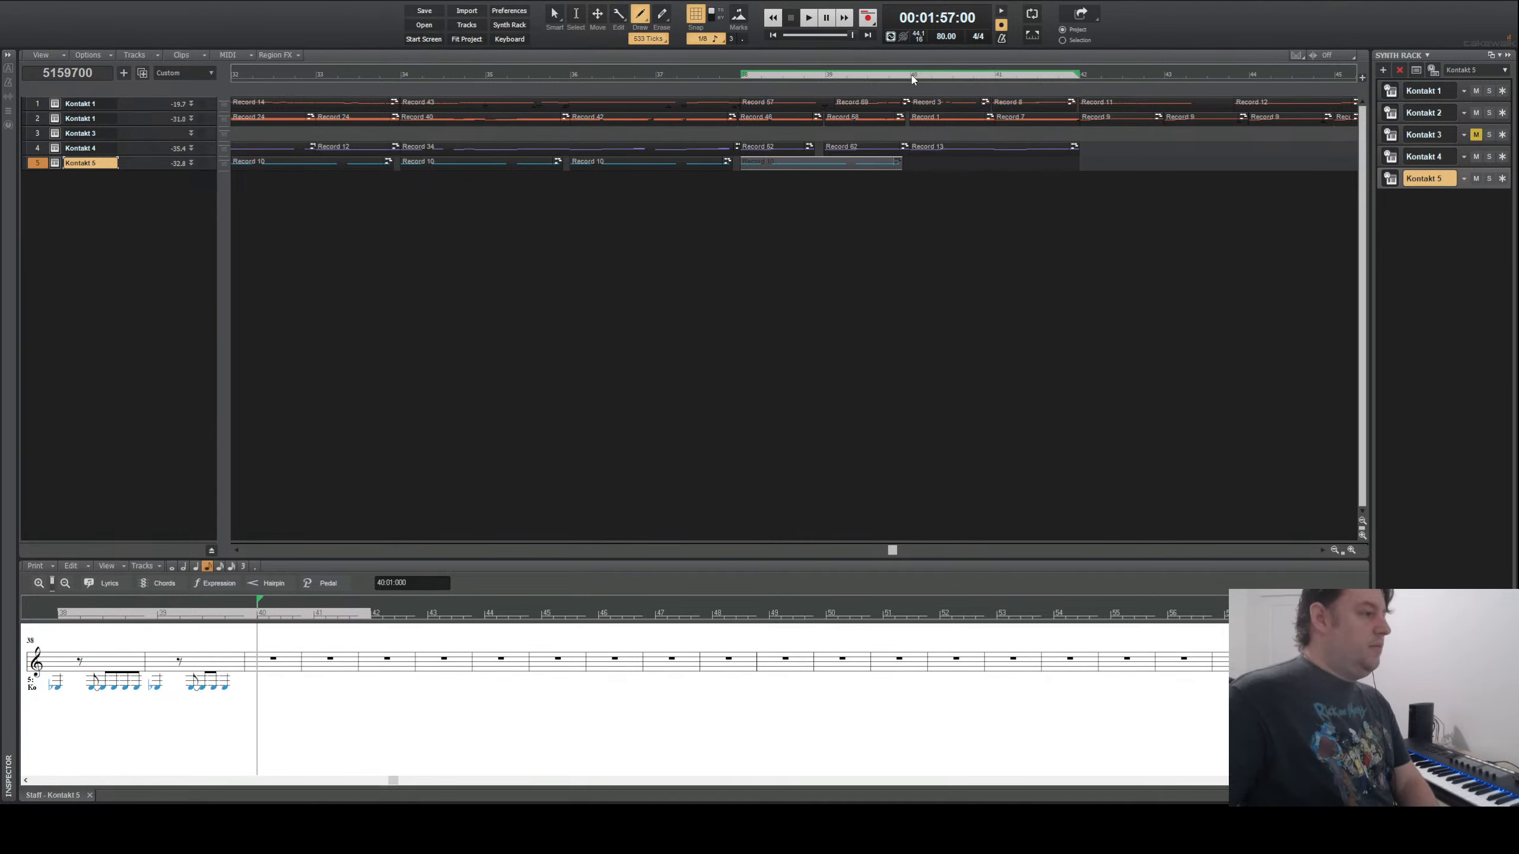
key(ctrl+v)
key(space)
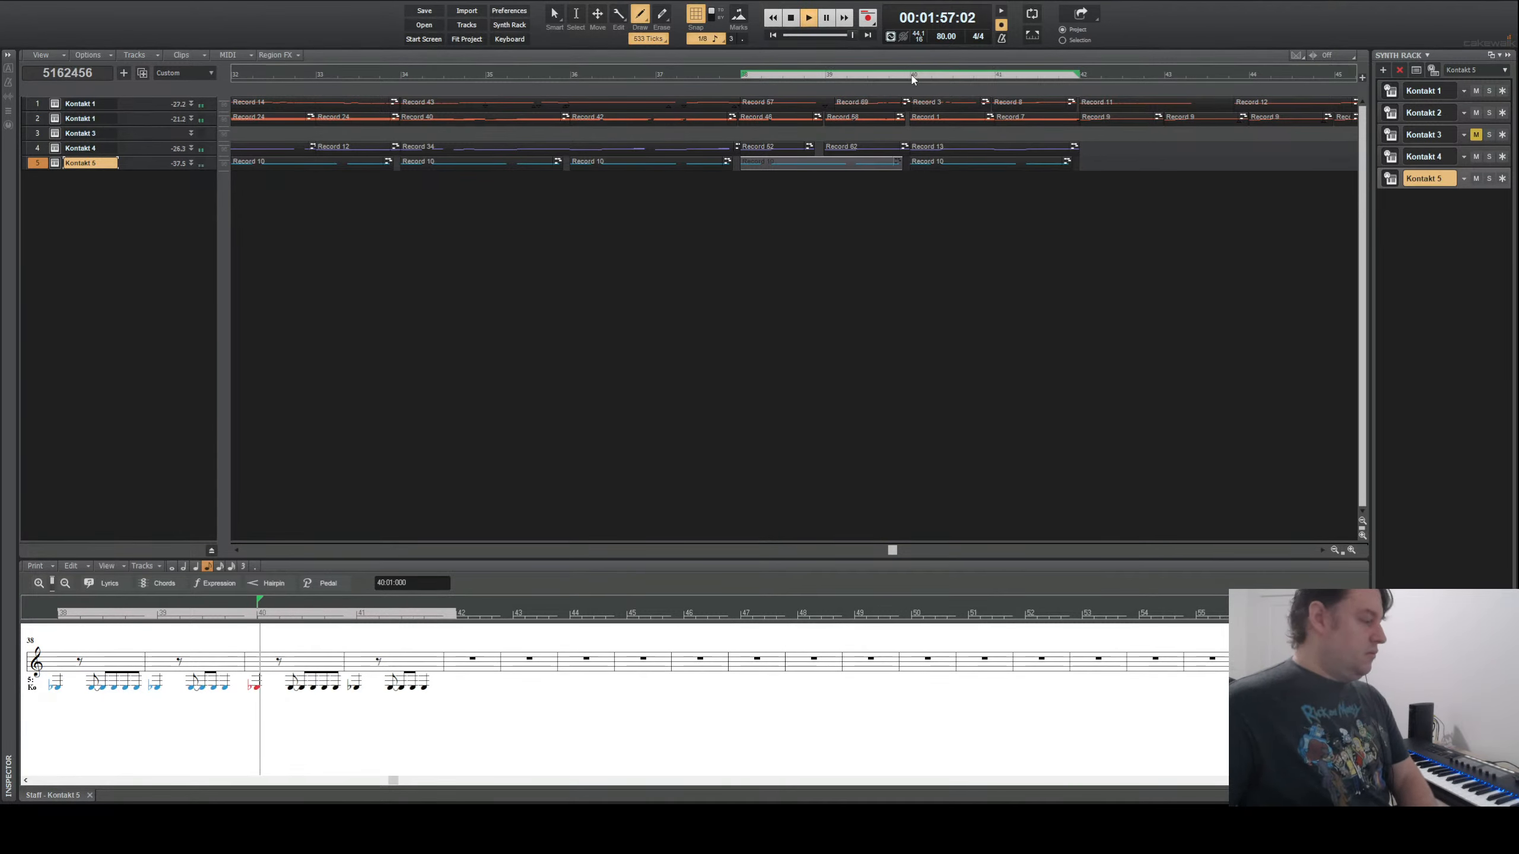
click(791, 18)
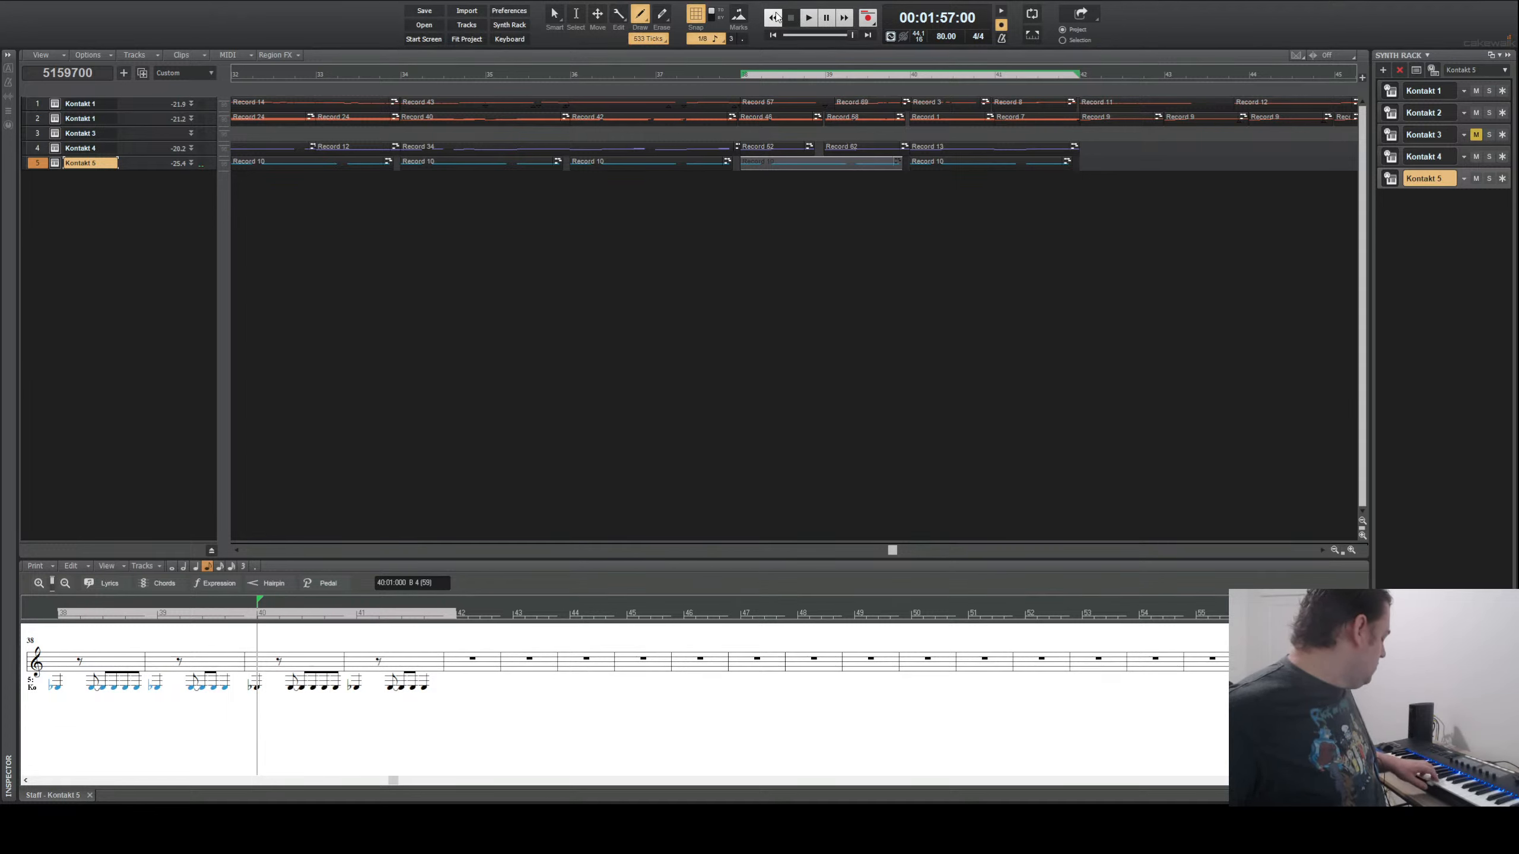
- Try recording an ending note on track 5 at measure 42 and delete each unwanted take
click(807, 18)
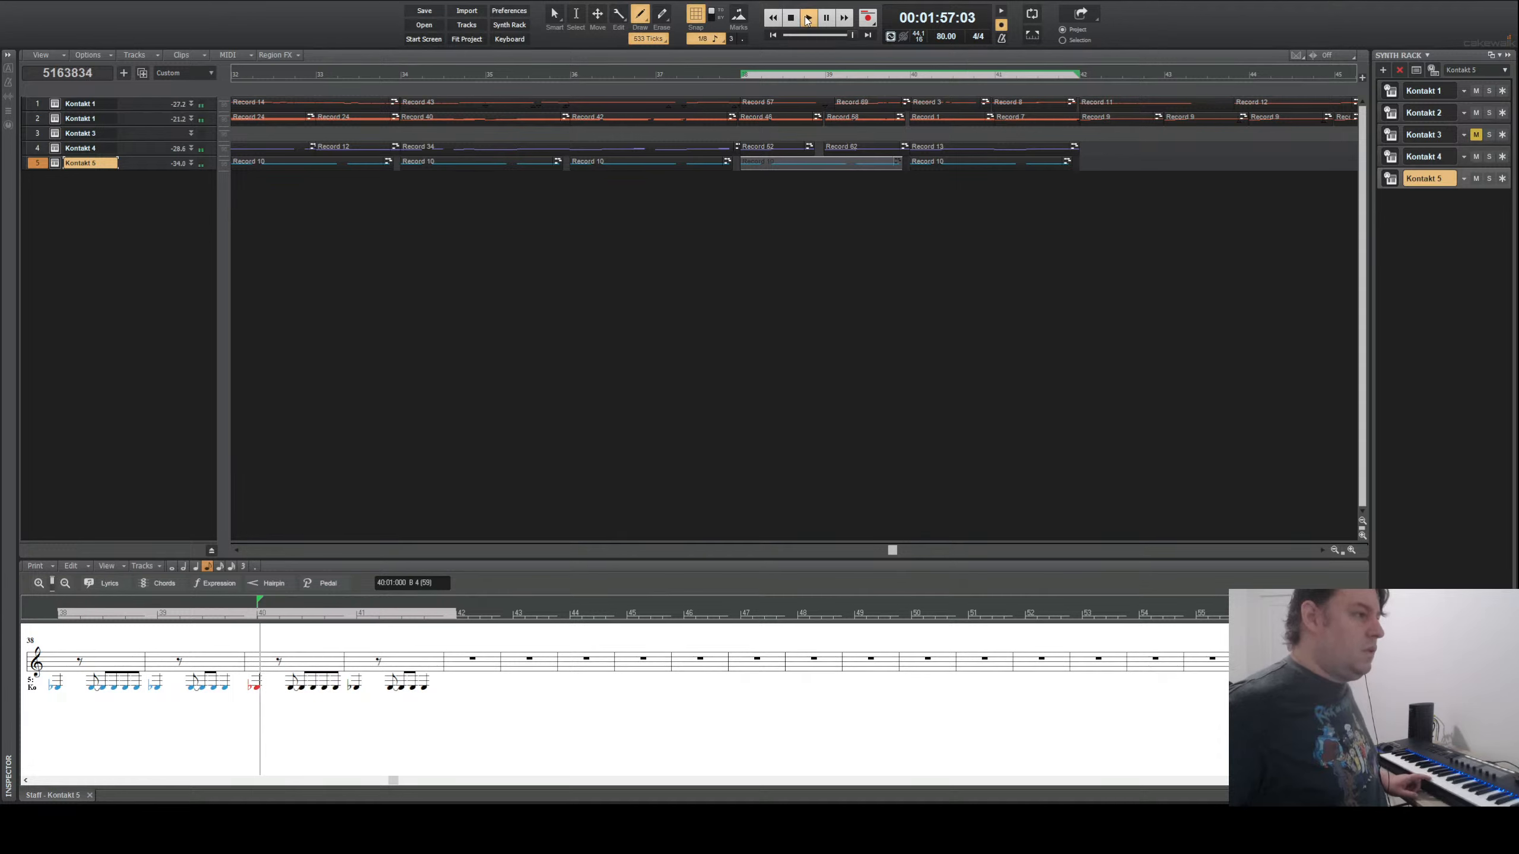
click(868, 18)
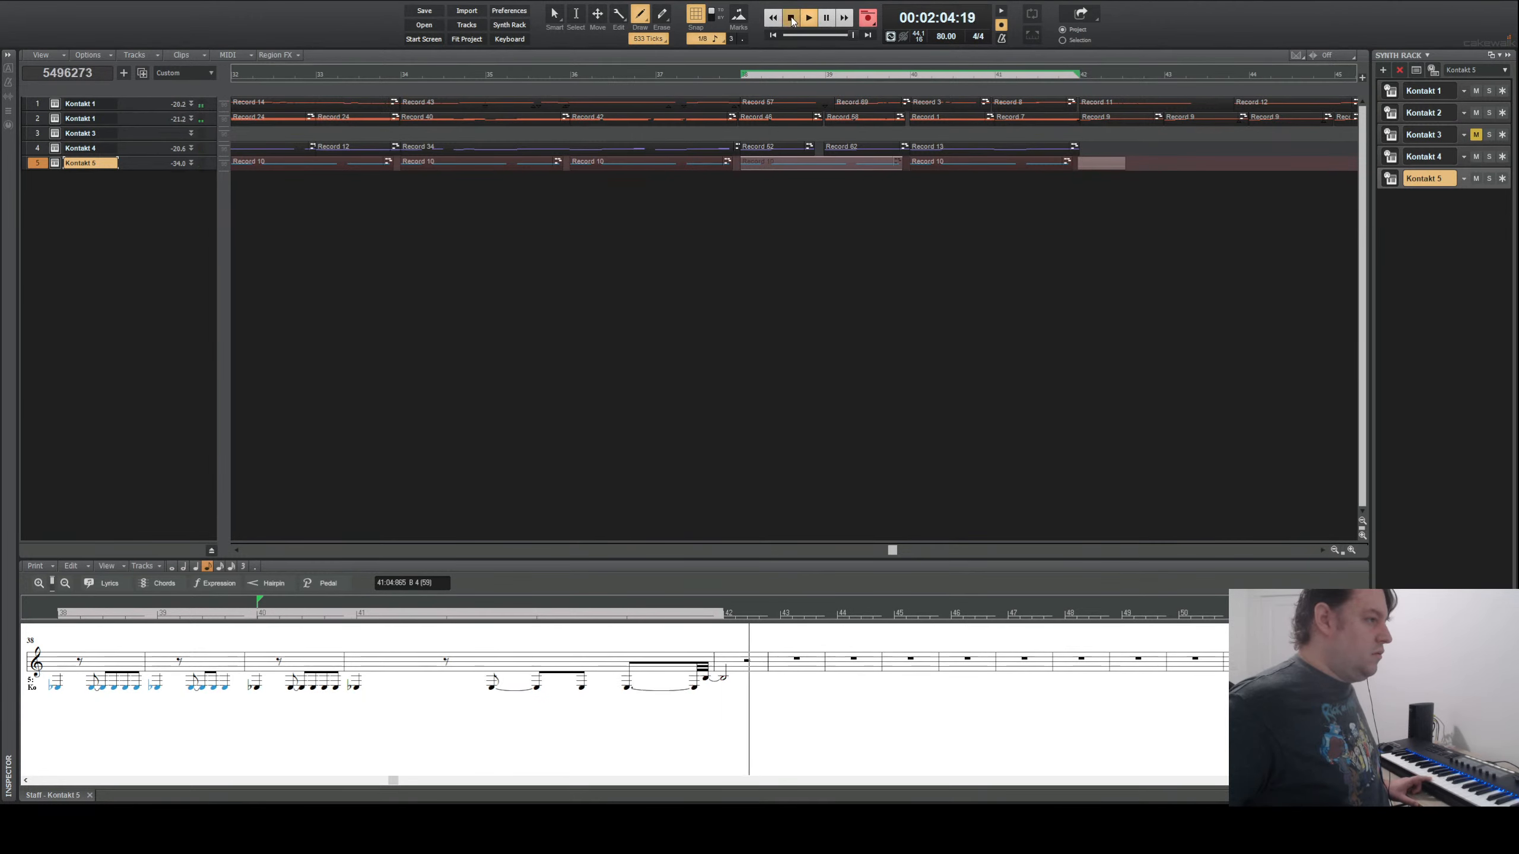
click(809, 17)
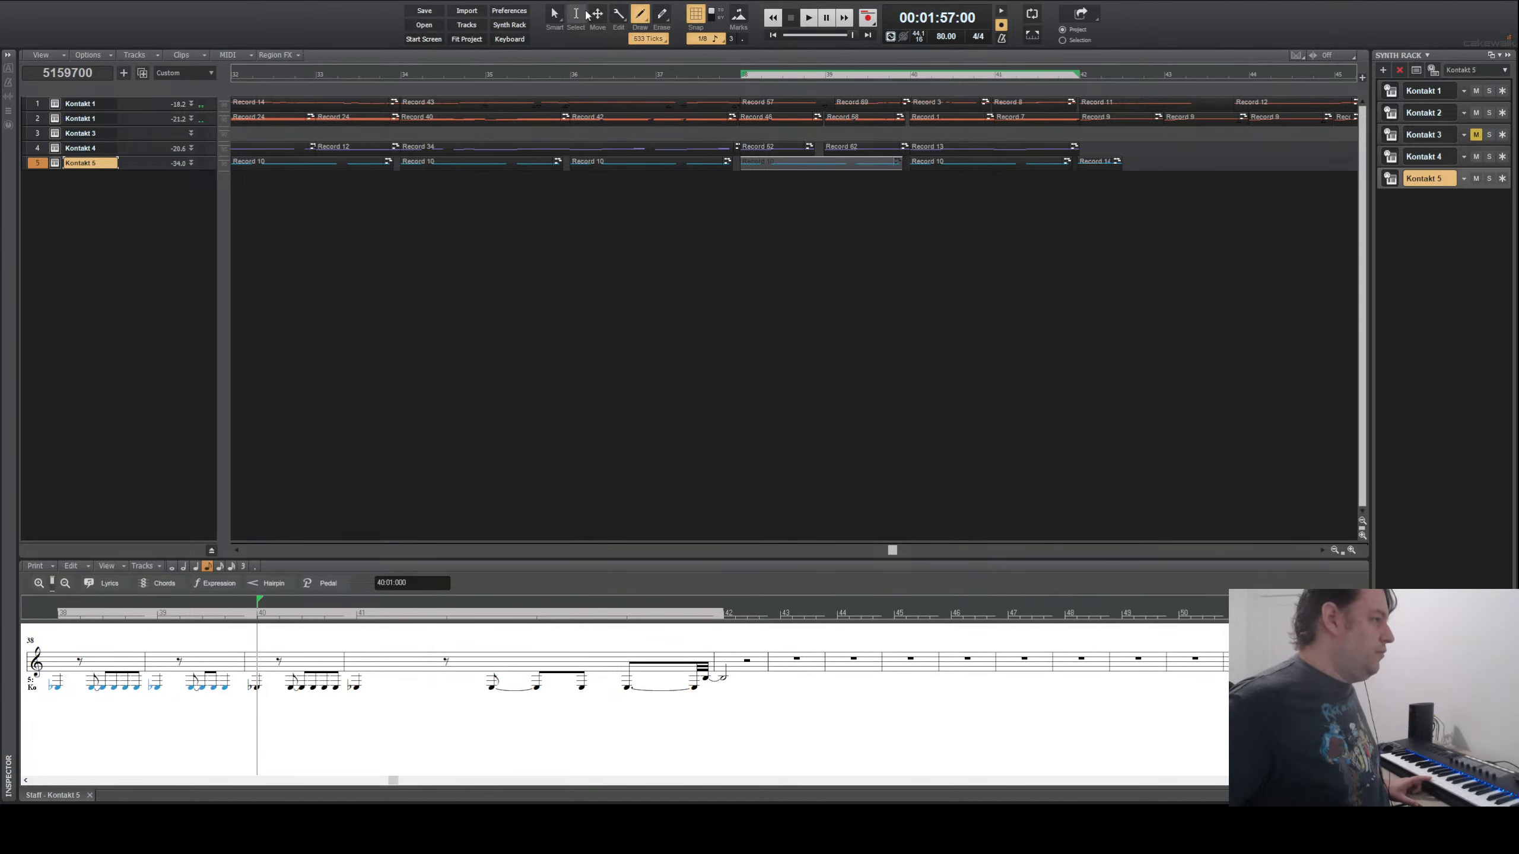
key(F5)
click(1094, 158)
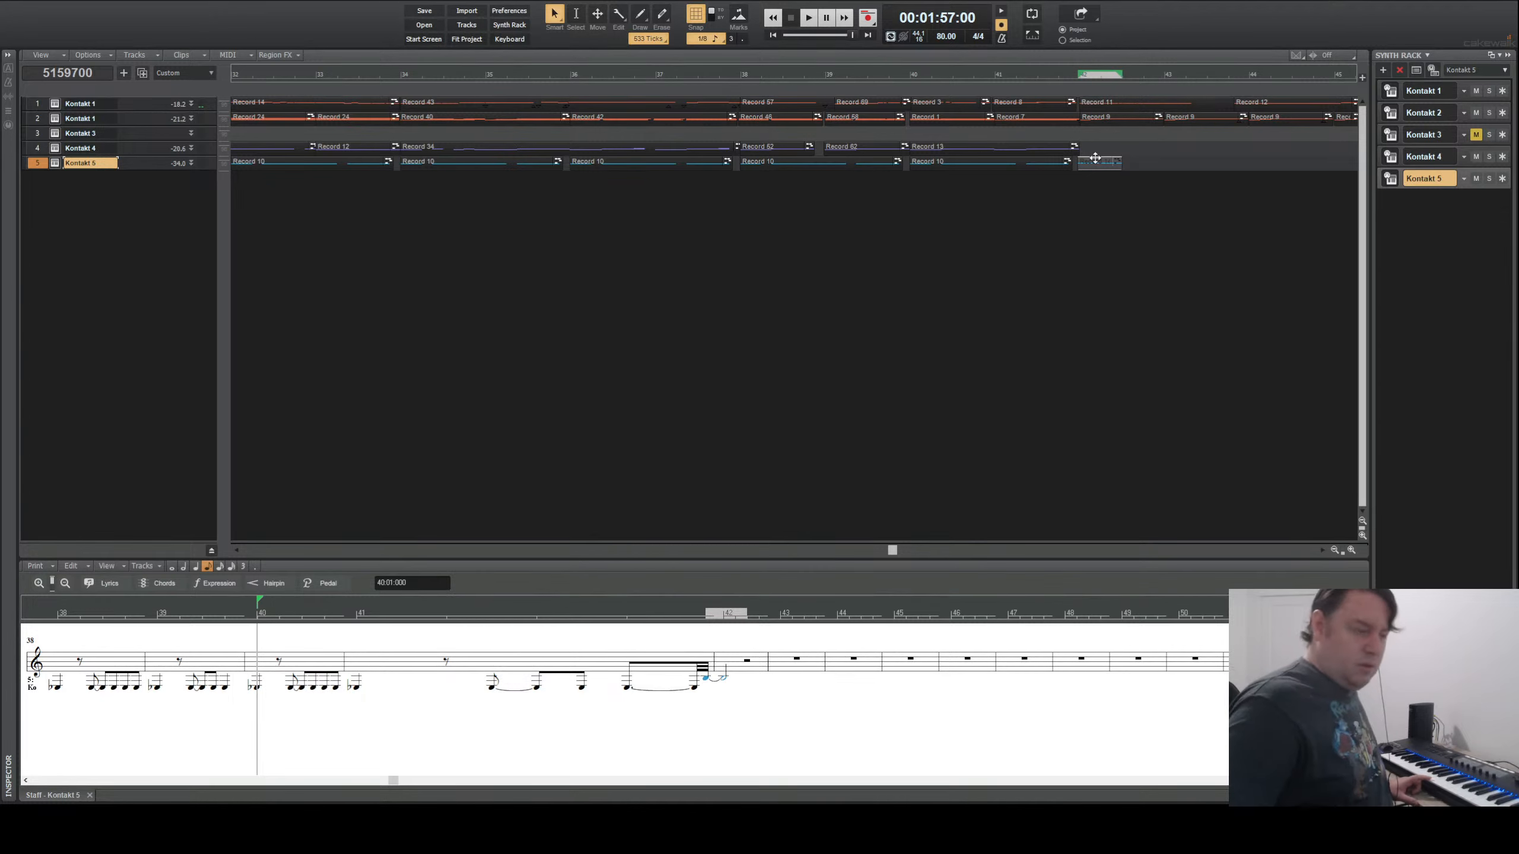
key(Delete)
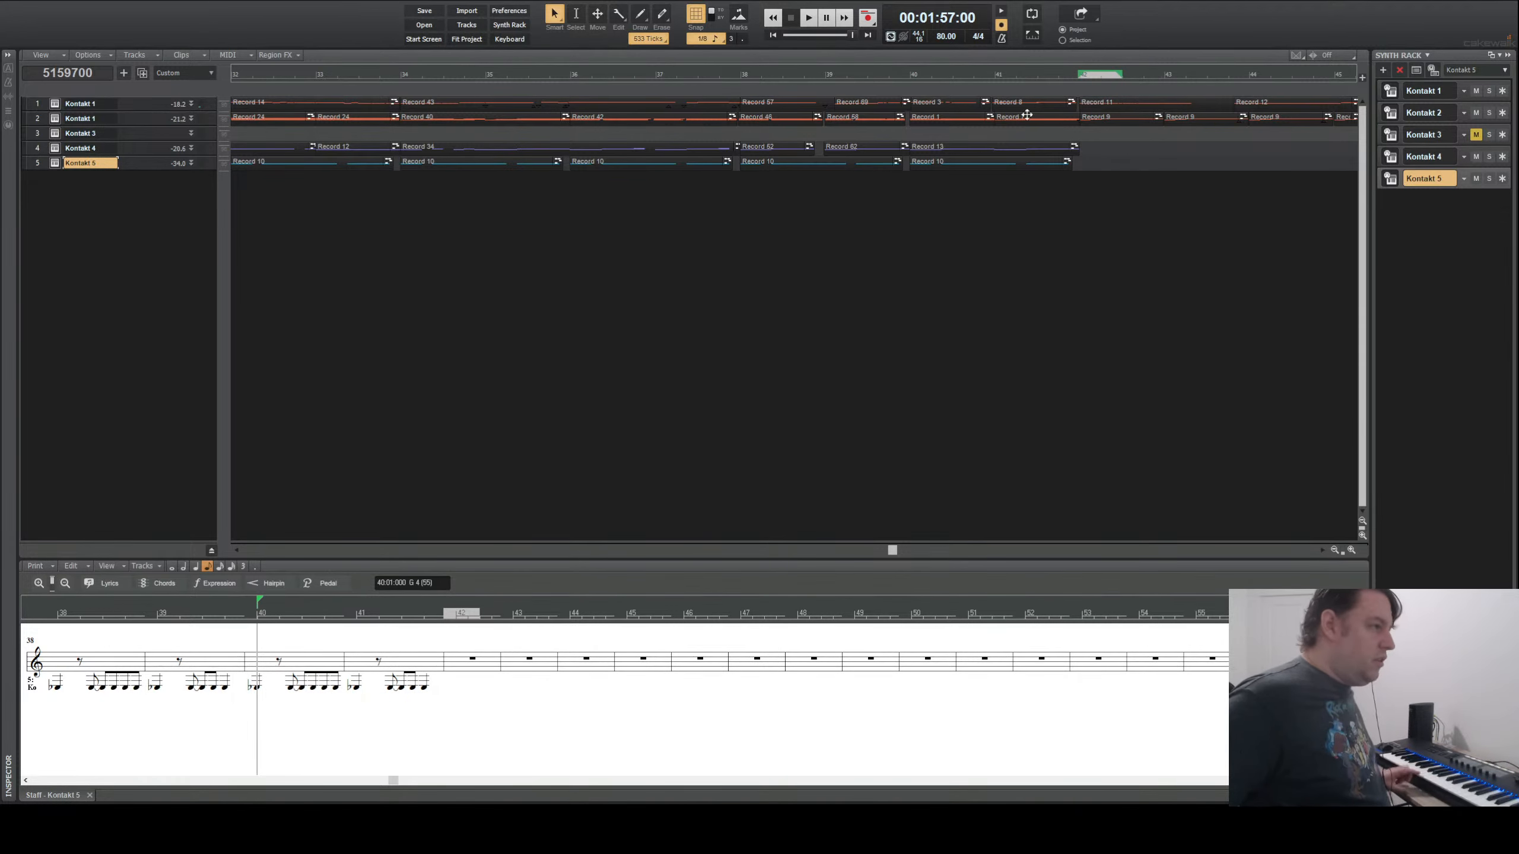
click(867, 18)
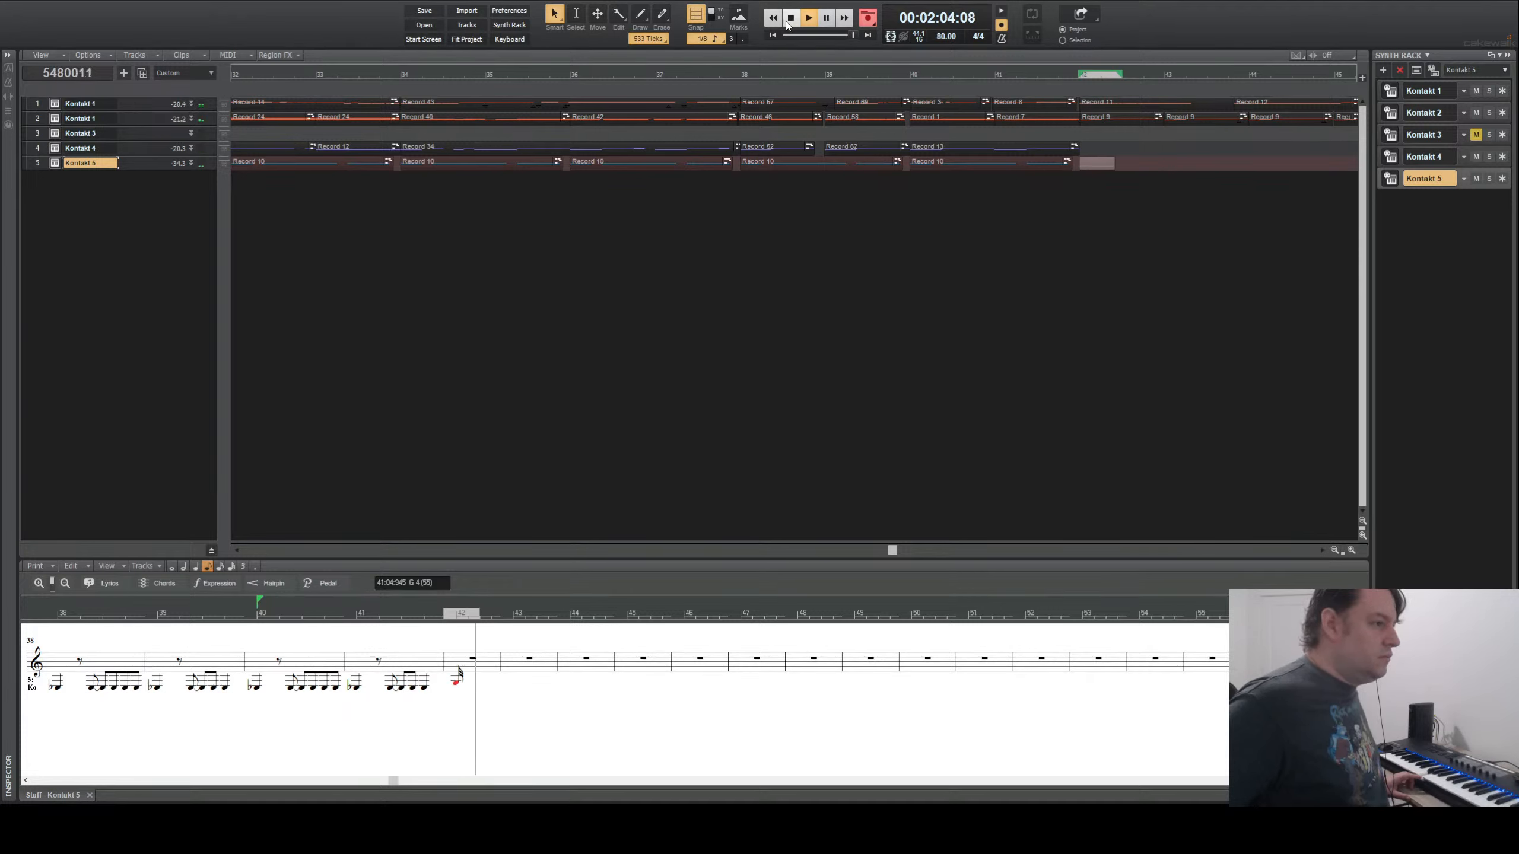
click(792, 18)
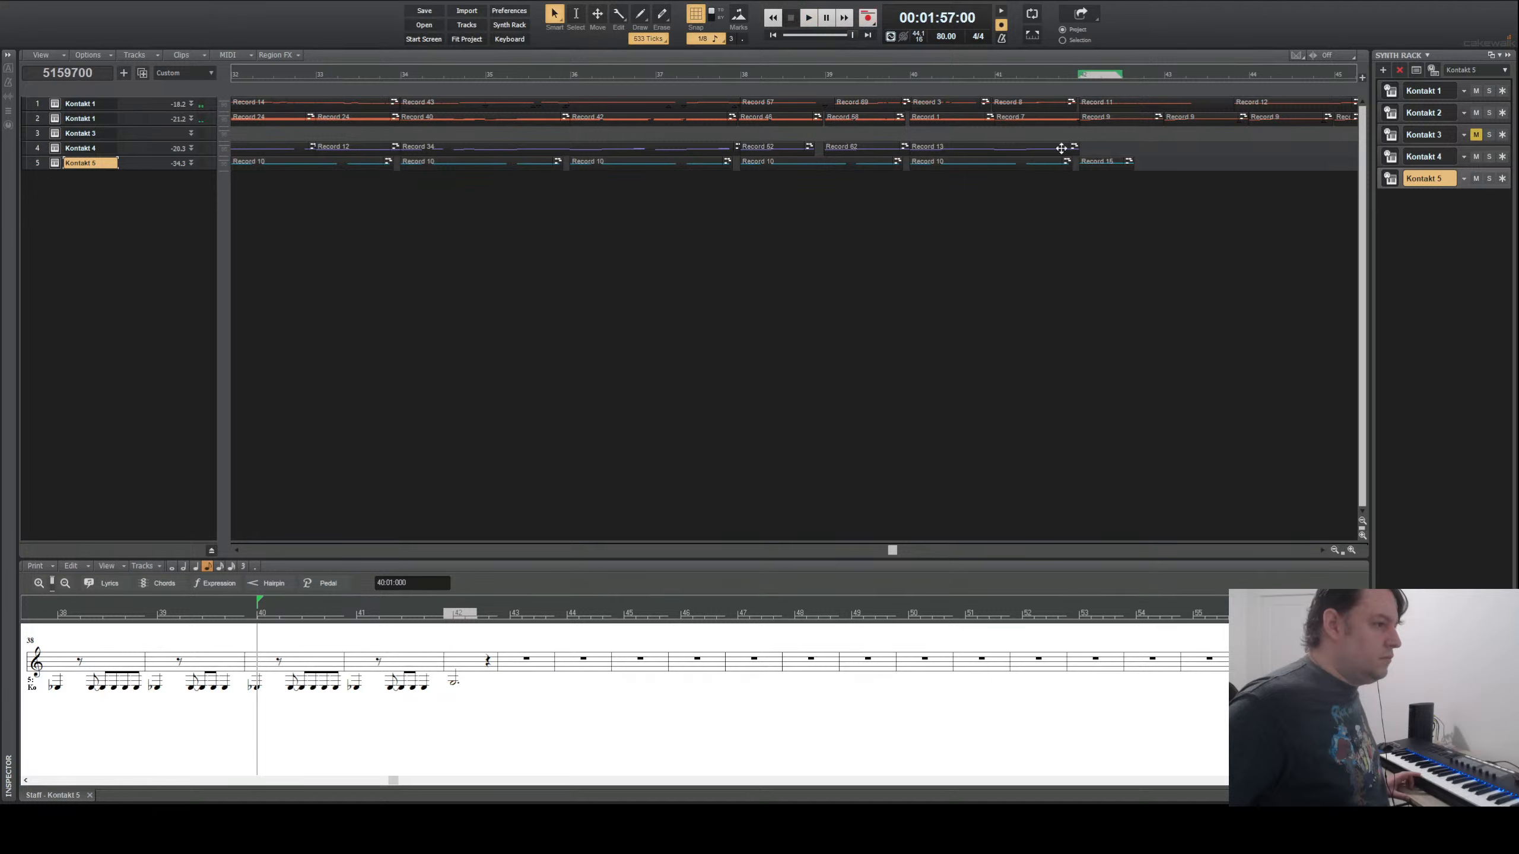
click(1092, 160)
key(Delete)
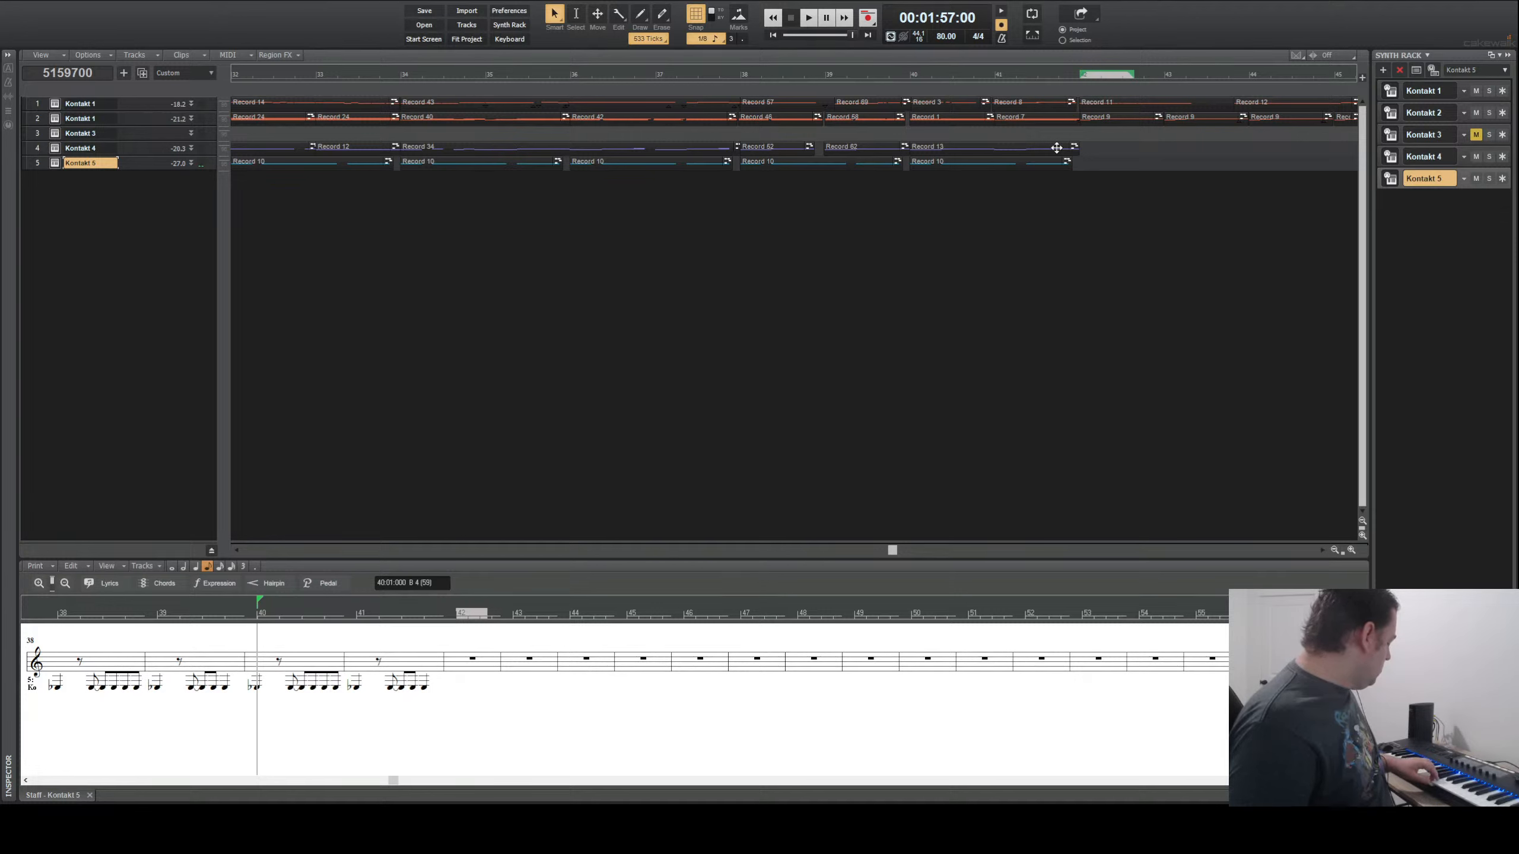
- Record a sustained whole-note ending on track 5 at measure 42, starting the recording from measure 40
click(808, 18)
click(867, 17)
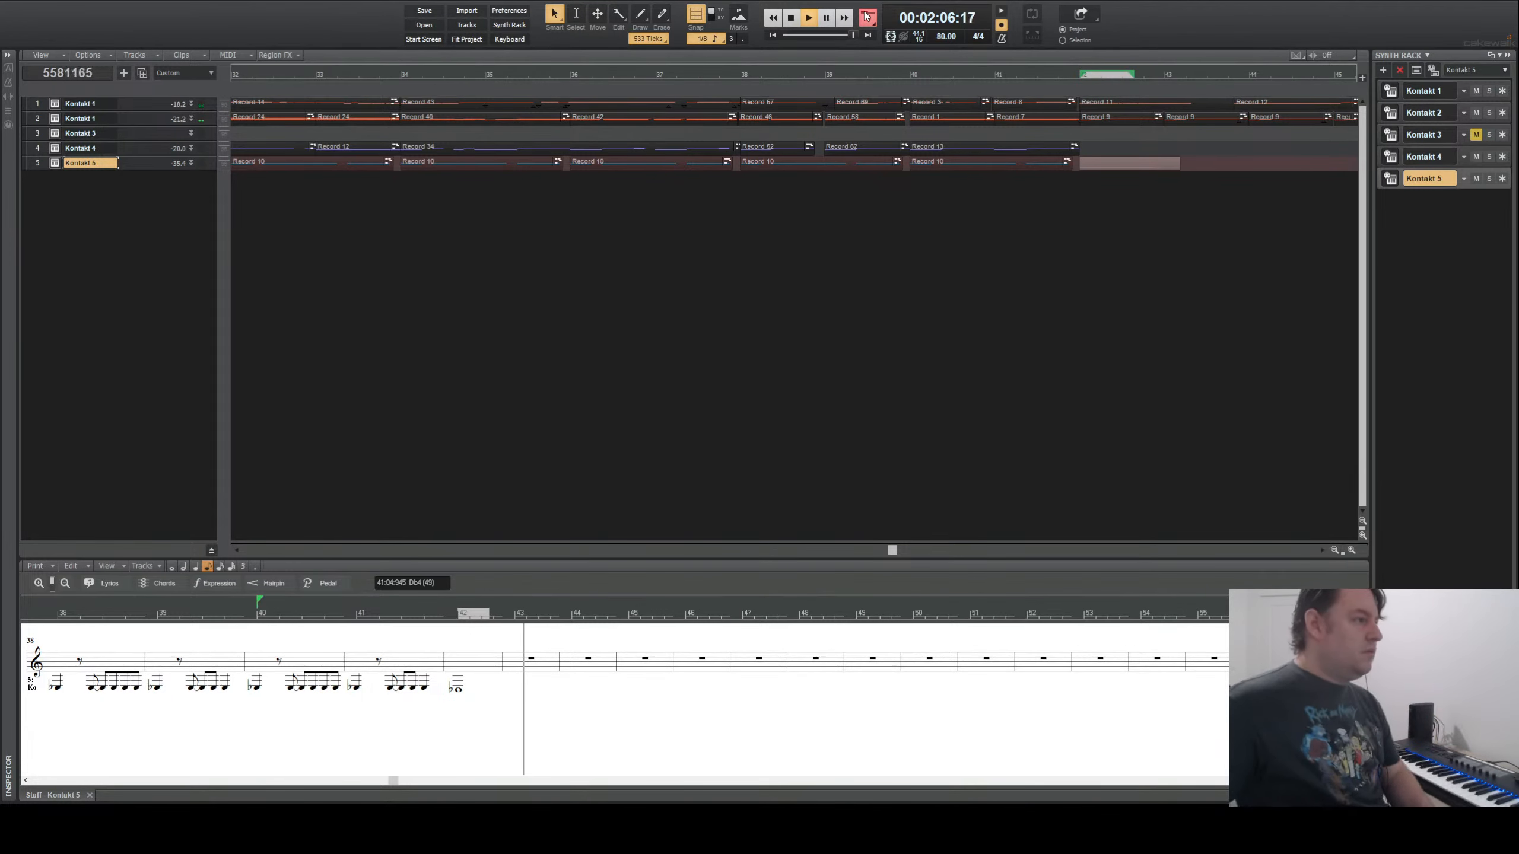
click(790, 18)
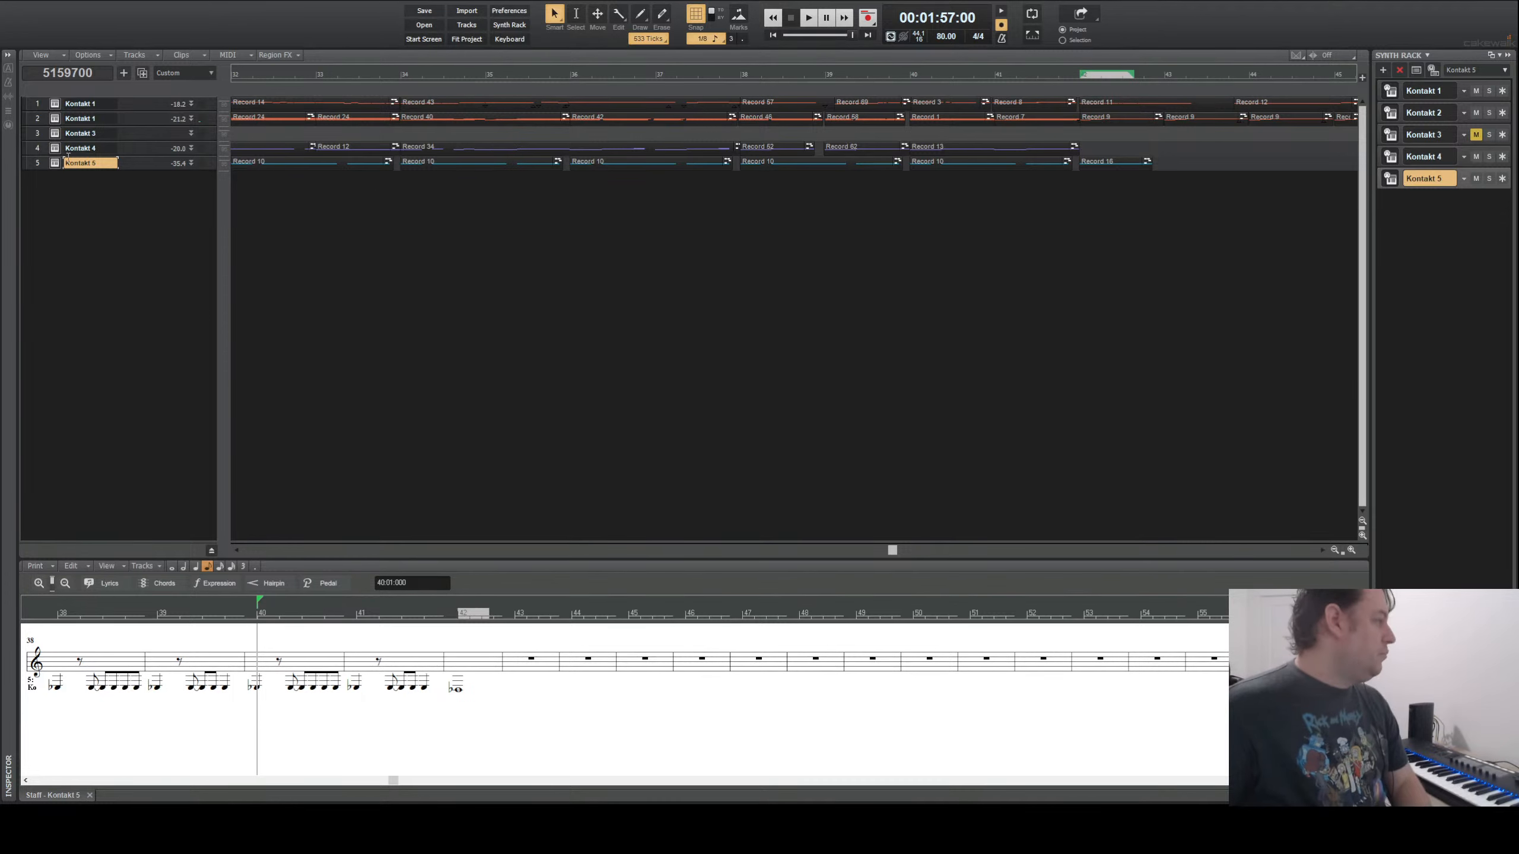
- Select track 3, unmute Kontakt 3 and play from measure 40 to rehearse a part for it
click(37, 134)
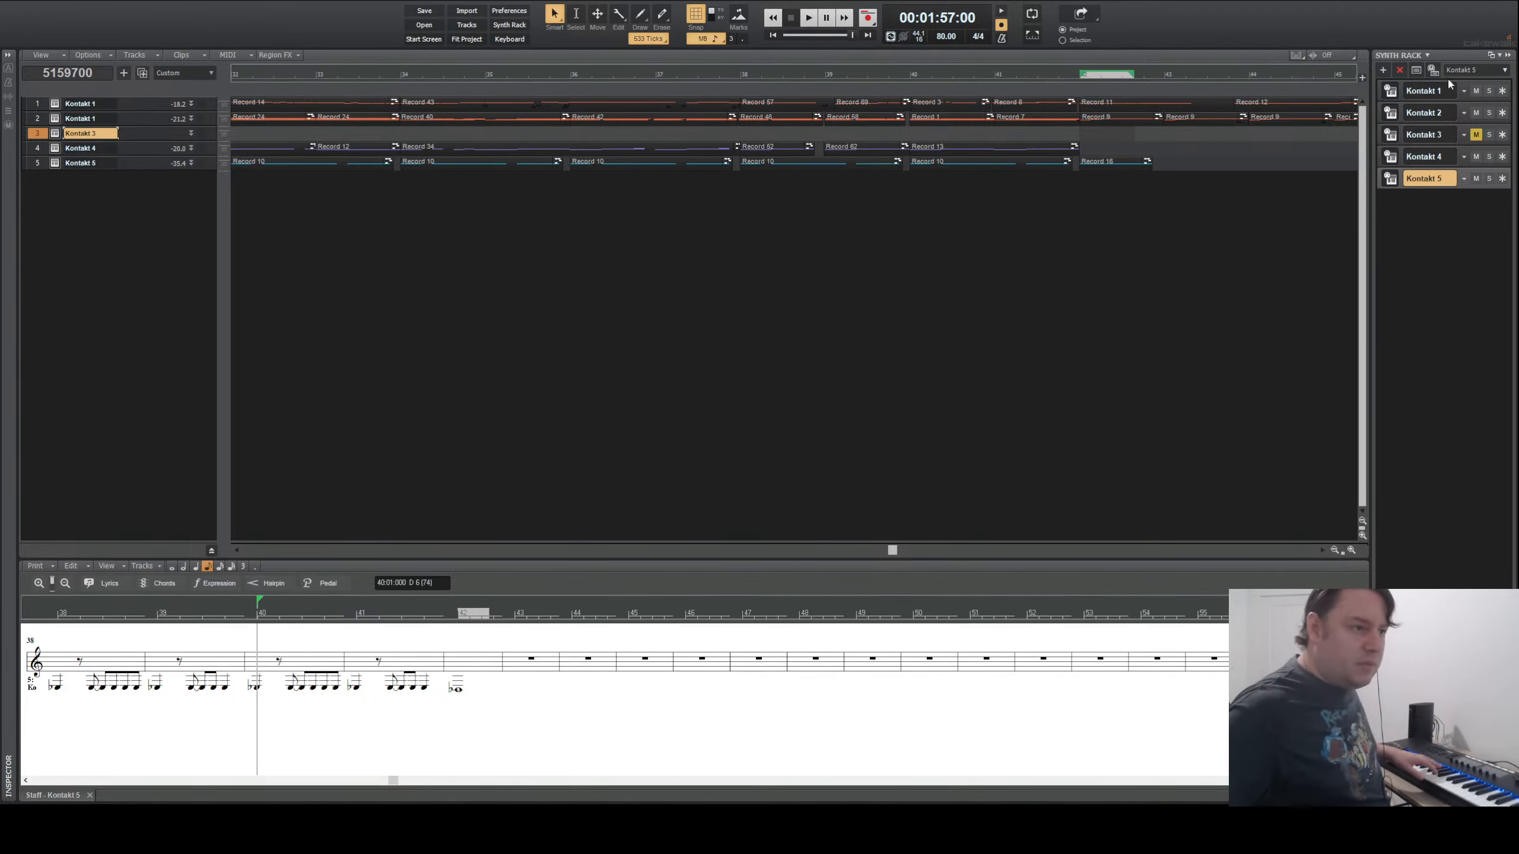
click(1476, 135)
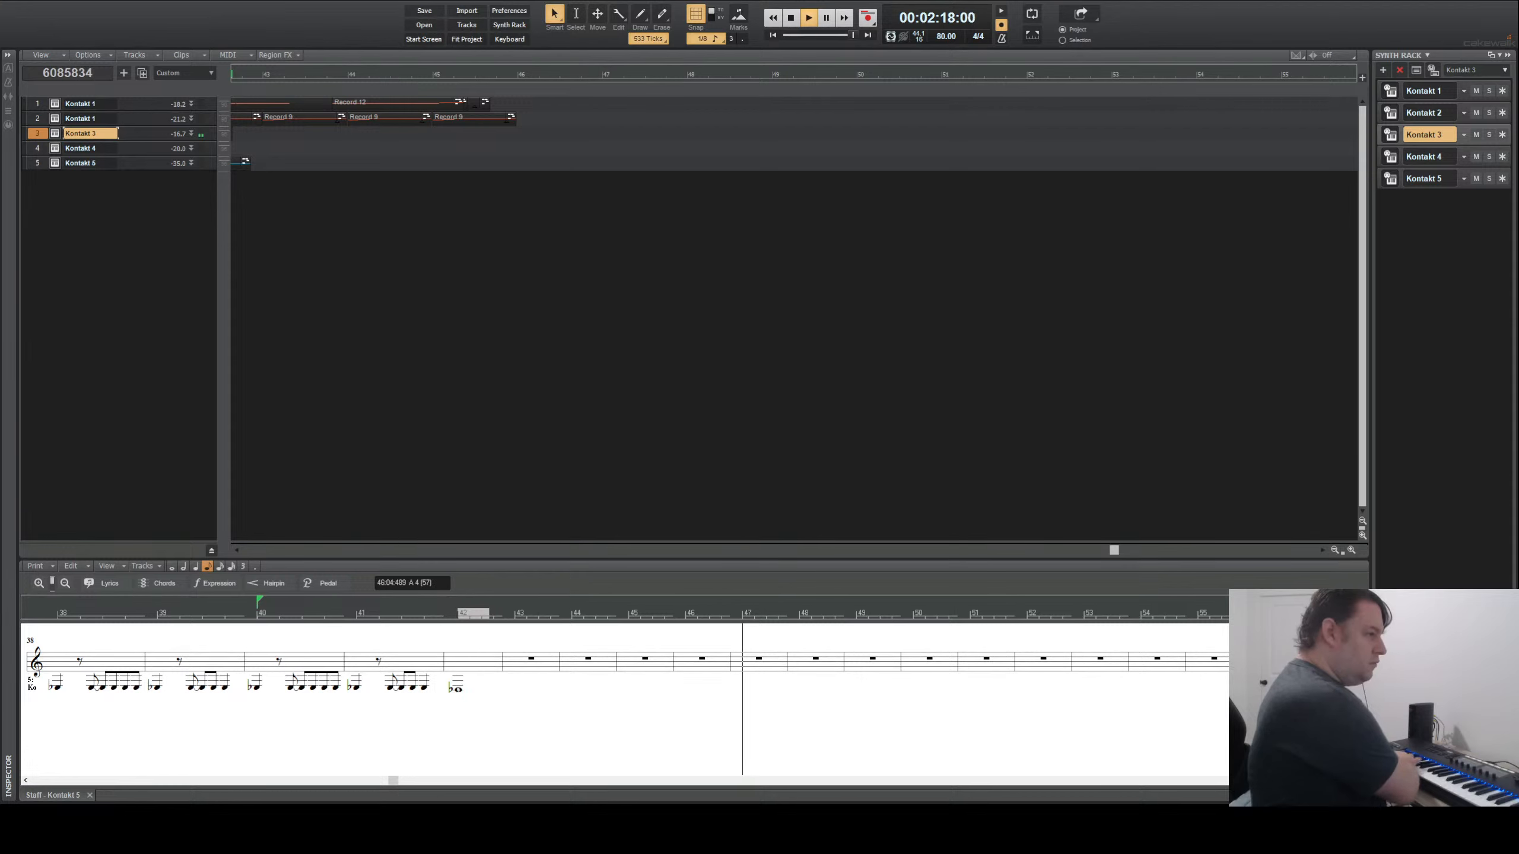
key(space)
key(space)
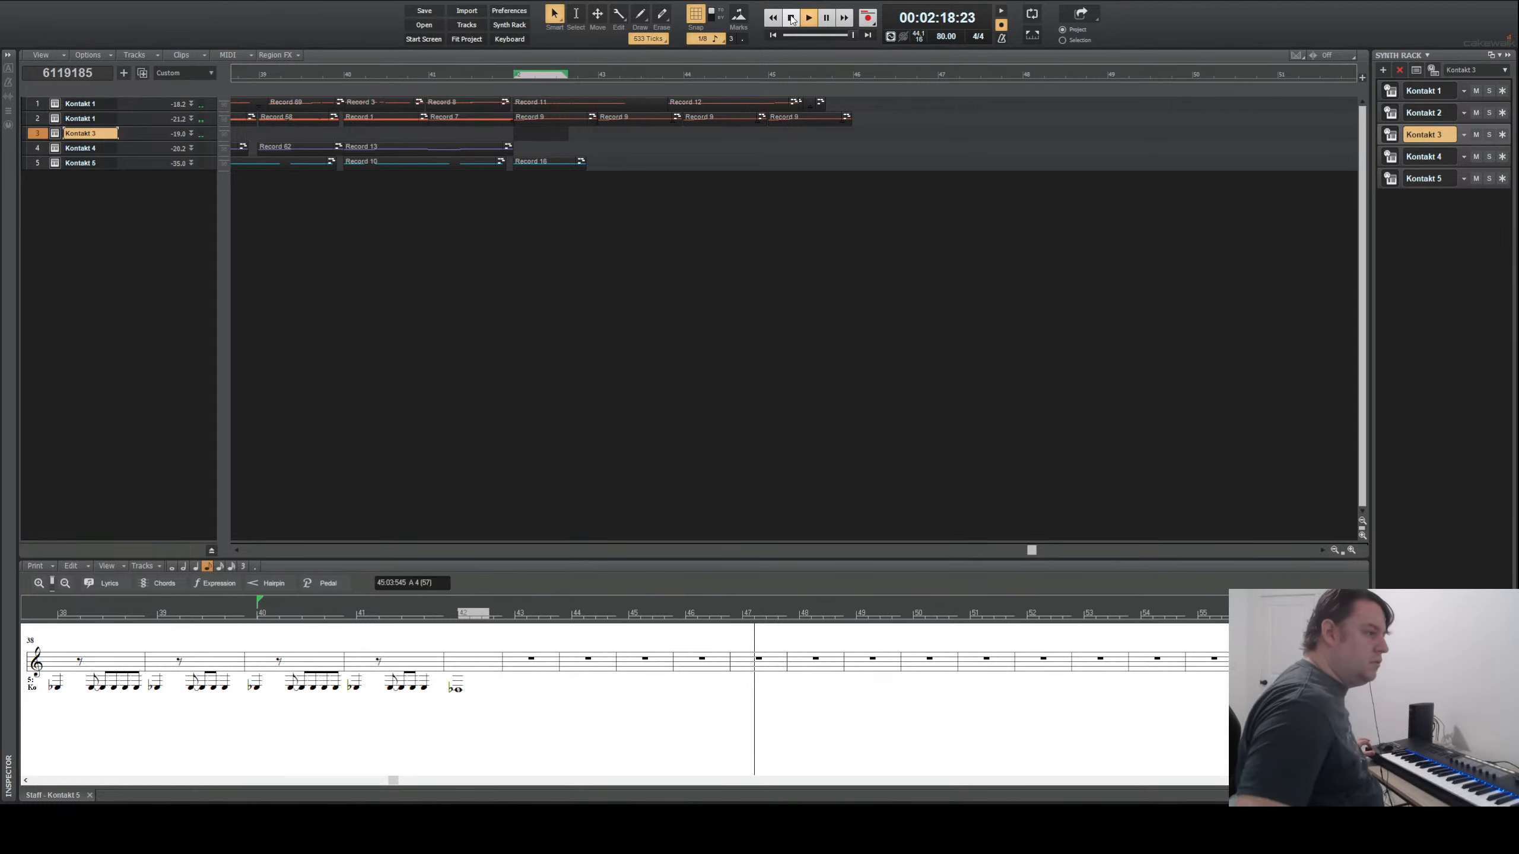
key(space)
- Try recording a Kontakt 3 part on track 3 through measure 45 and delete the take
key(space)
click(867, 18)
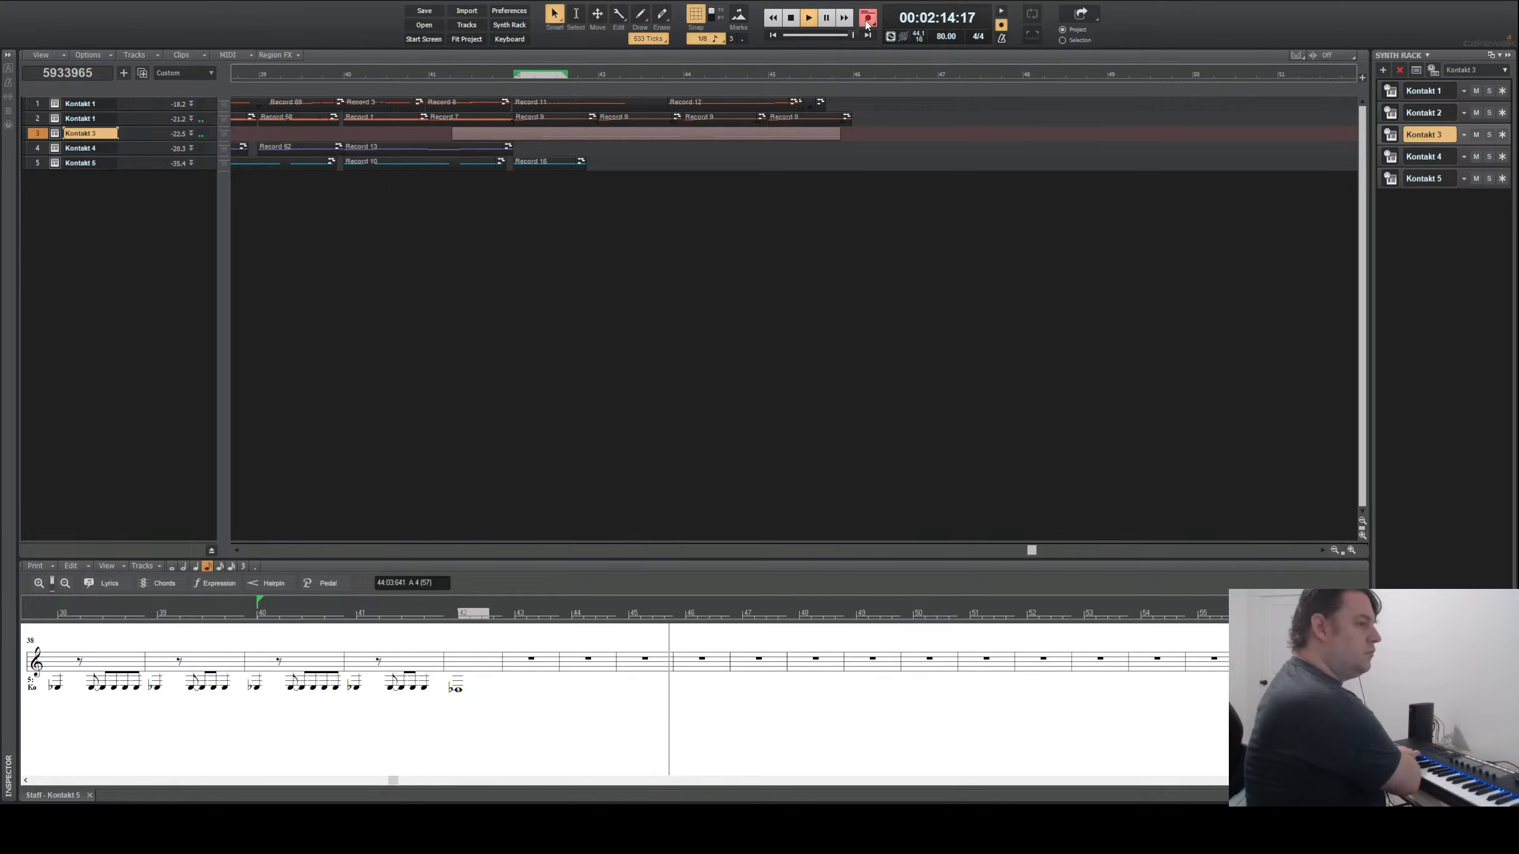
click(866, 21)
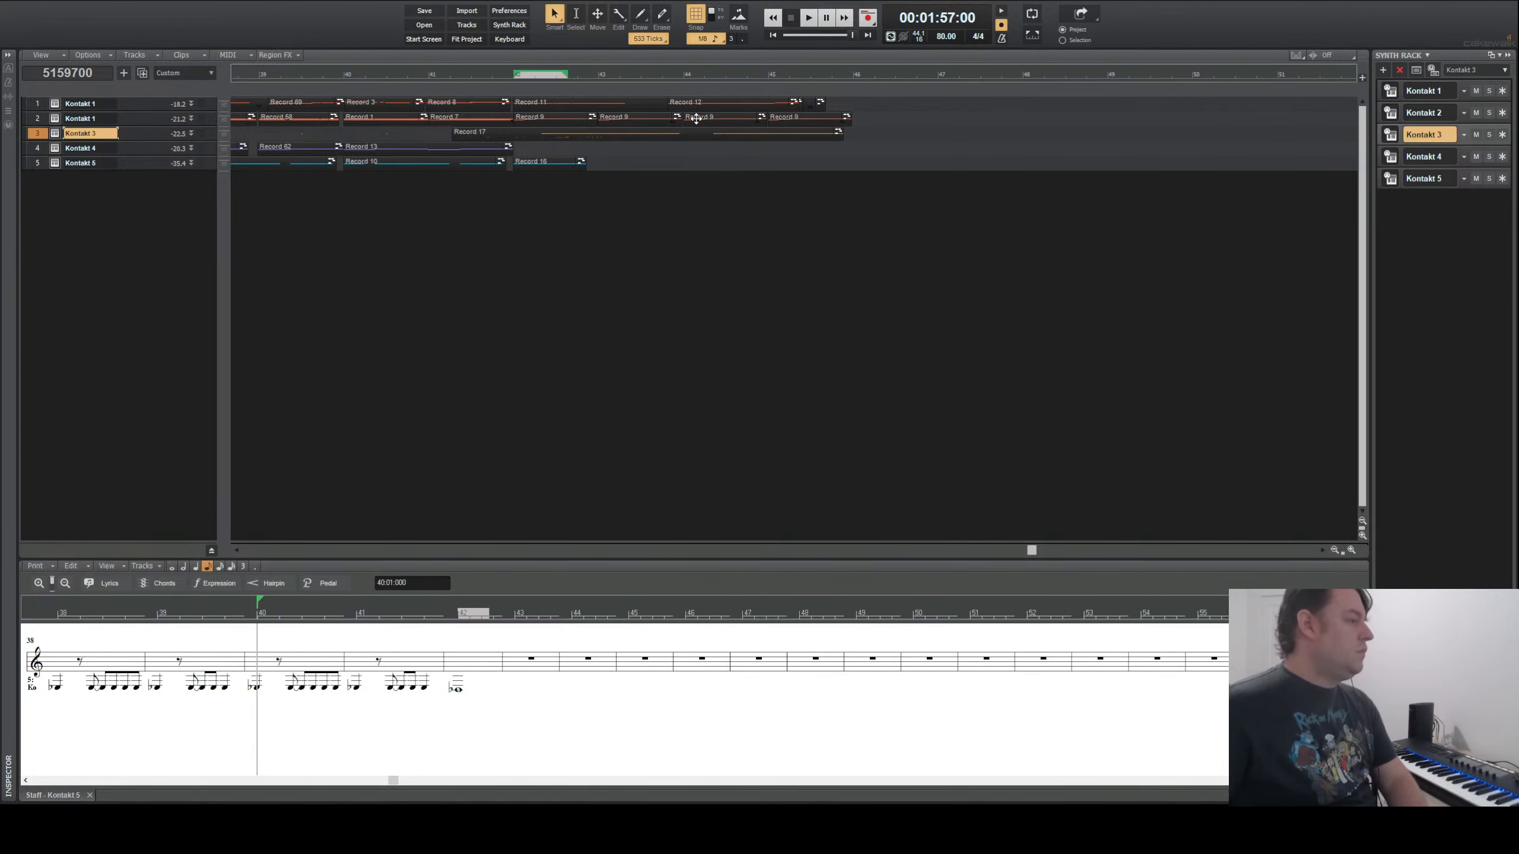
click(683, 132)
key(Delete)
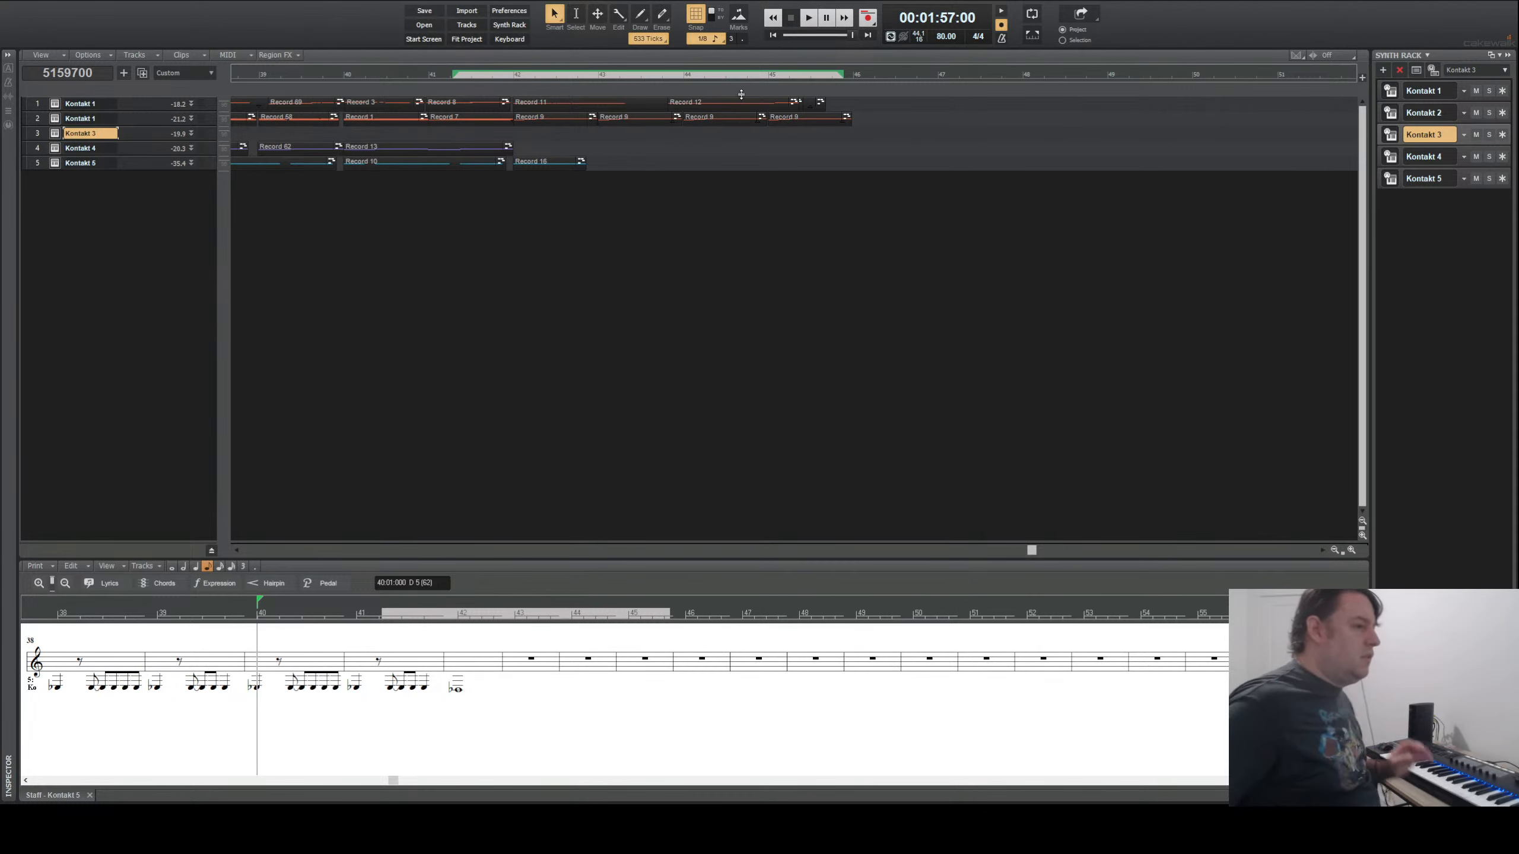
- Record a new Kontakt 3 part on track 3 through measure 45 and extend the clip's start back to measure 40
click(808, 17)
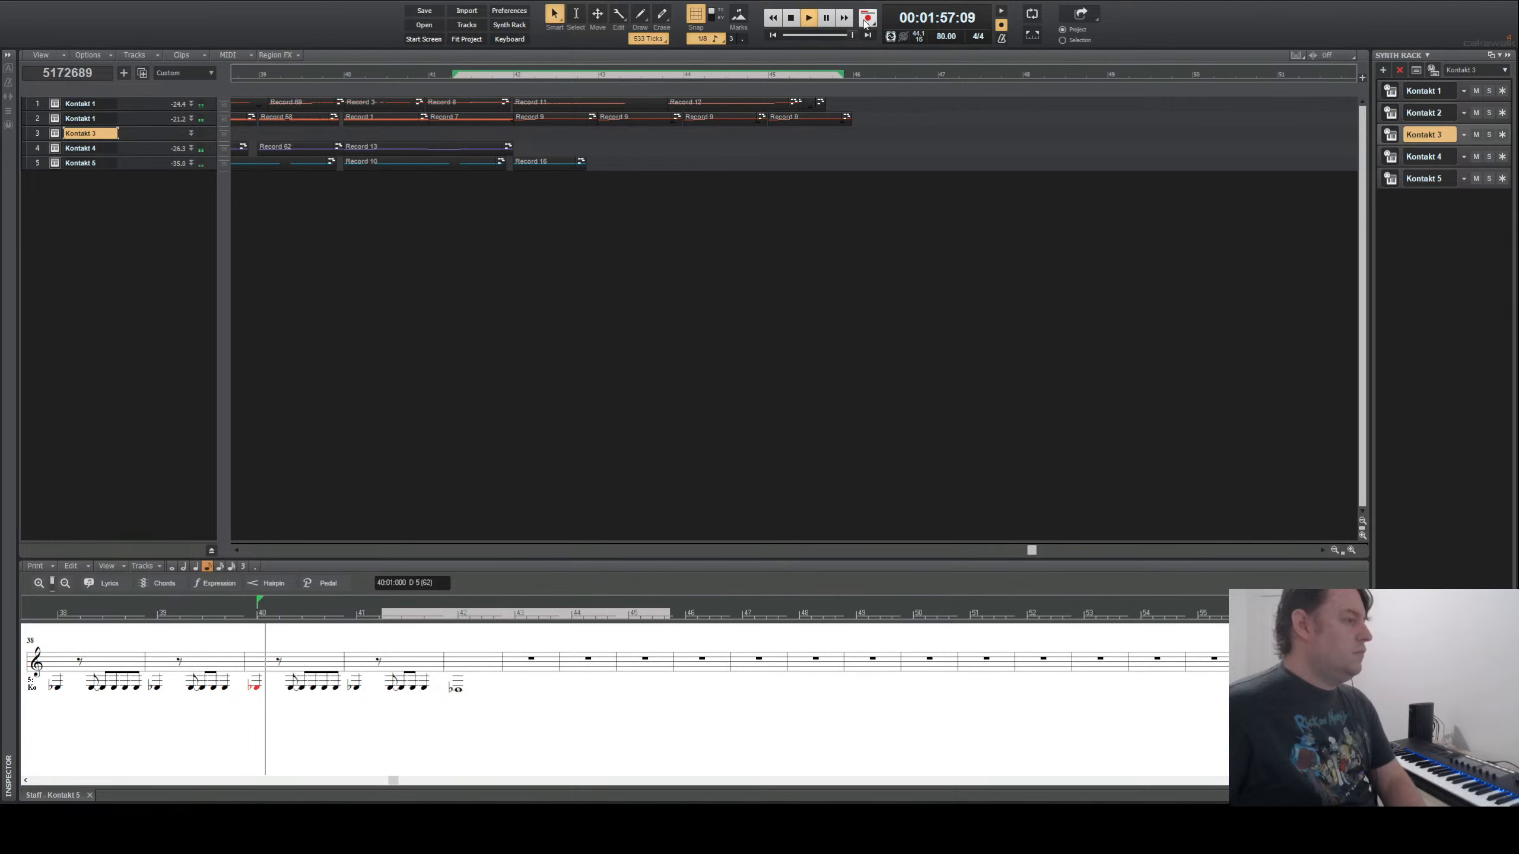
click(866, 18)
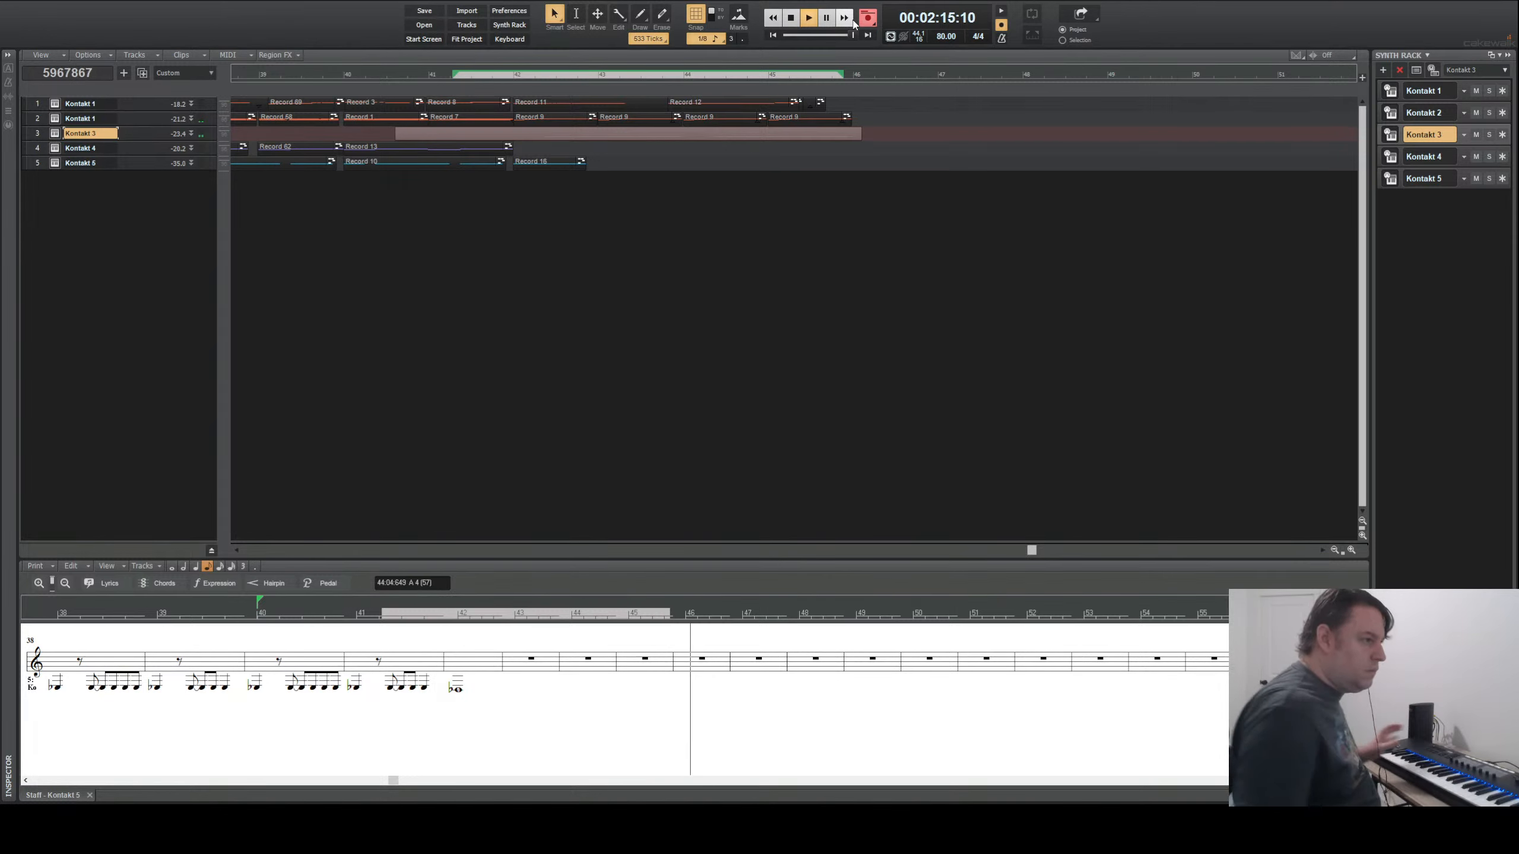
key(space)
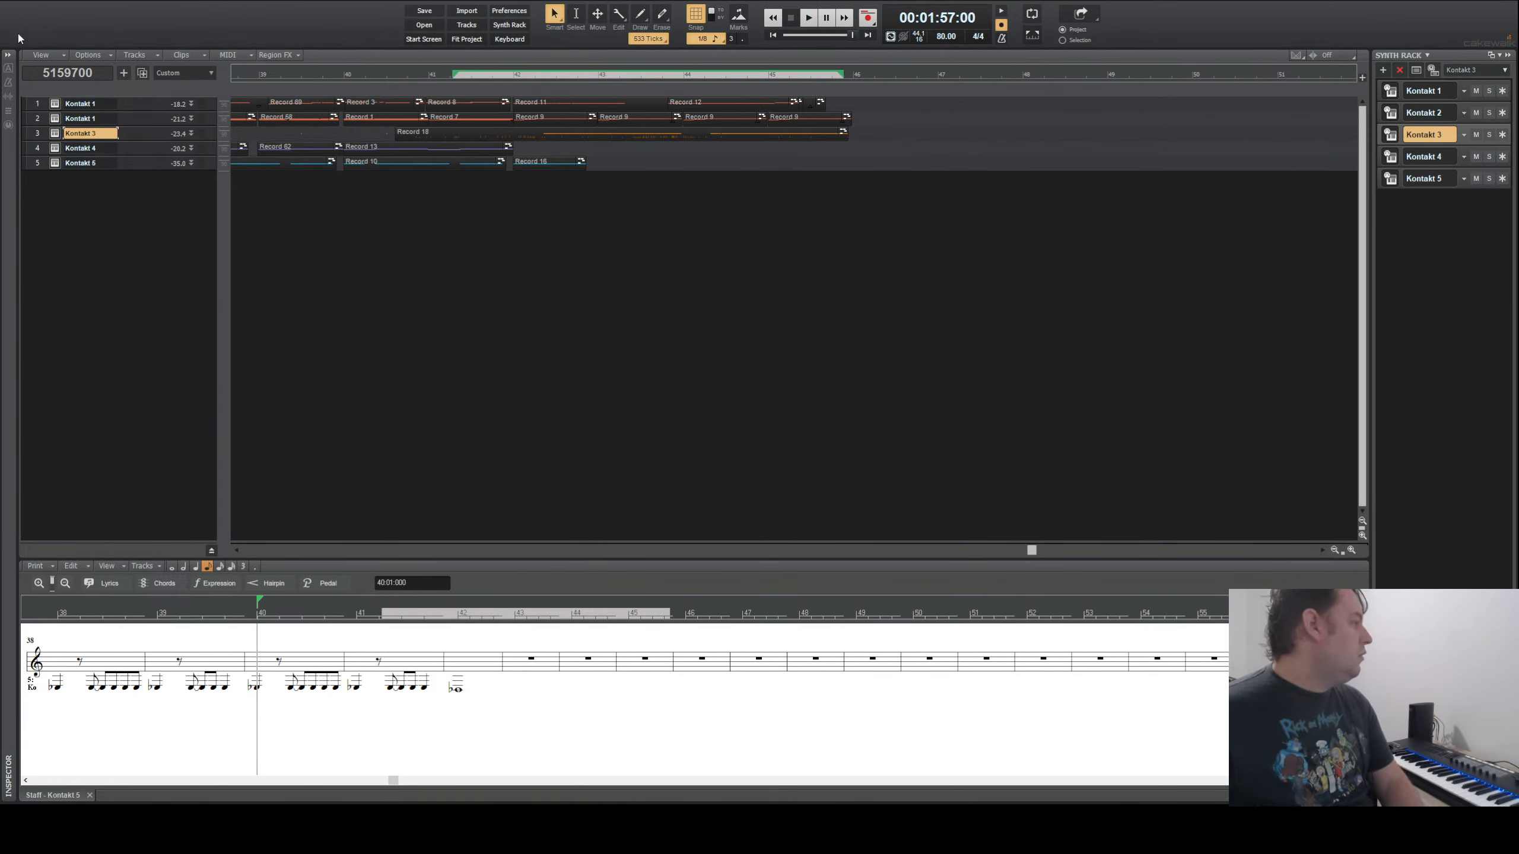
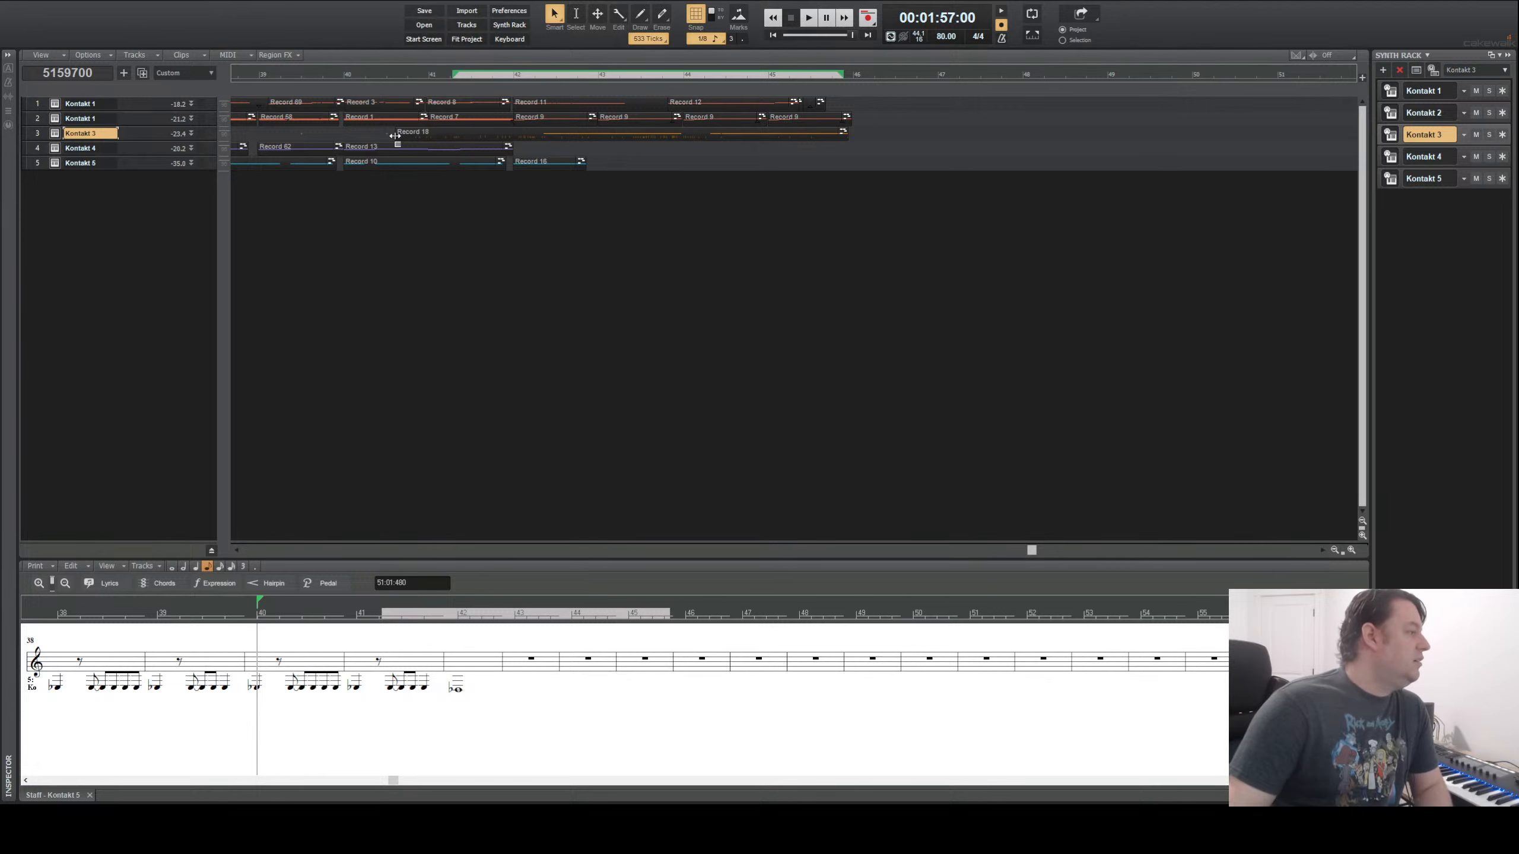
click(348, 130)
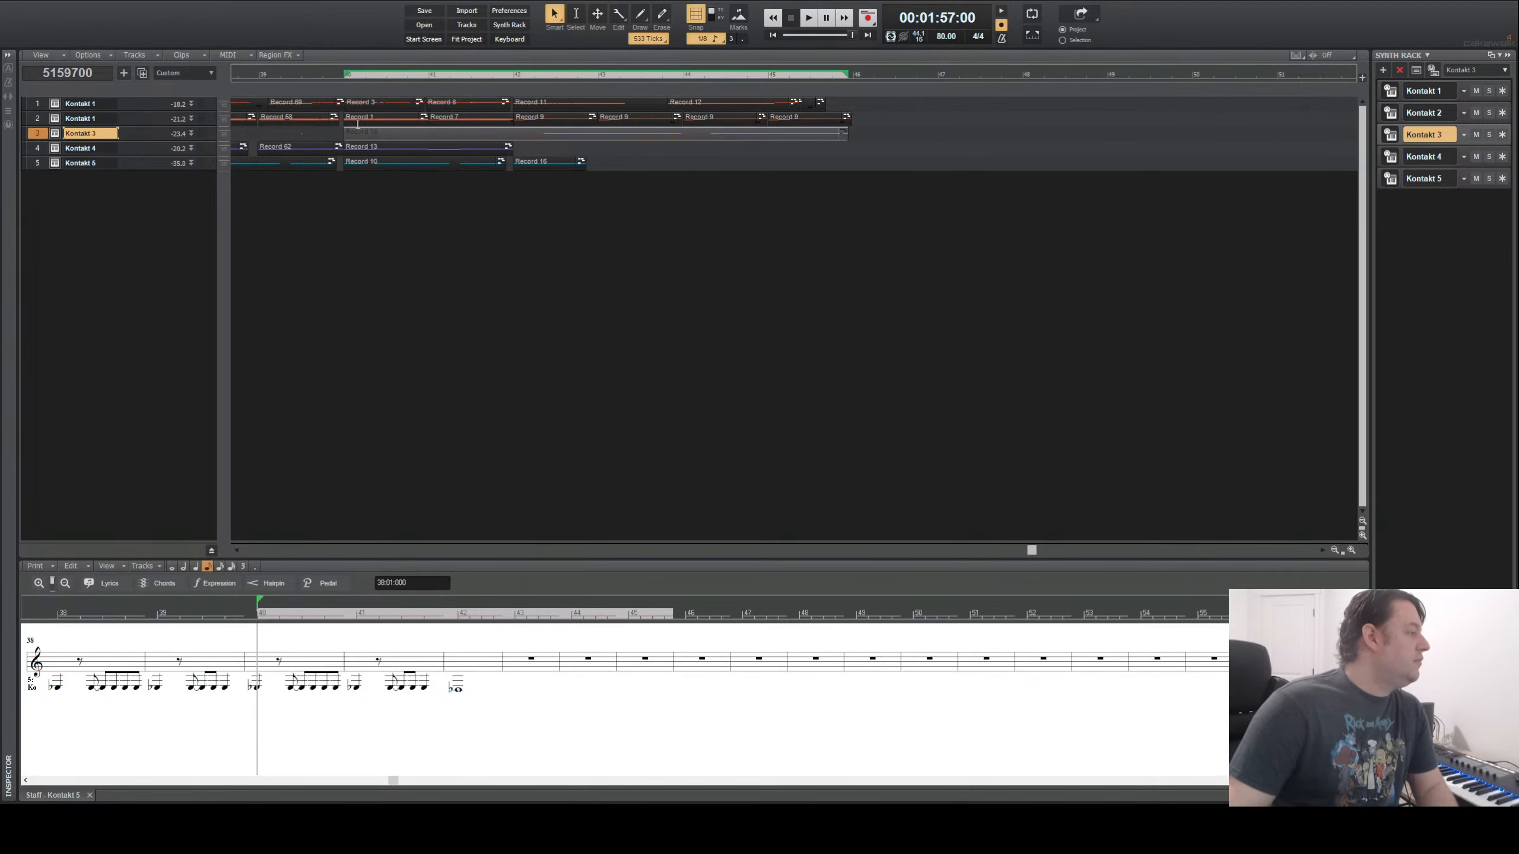
- Extend the start of the first Kontakt 3 clip on track 3 back to measure 17
scroll(344, 69, left, 10)
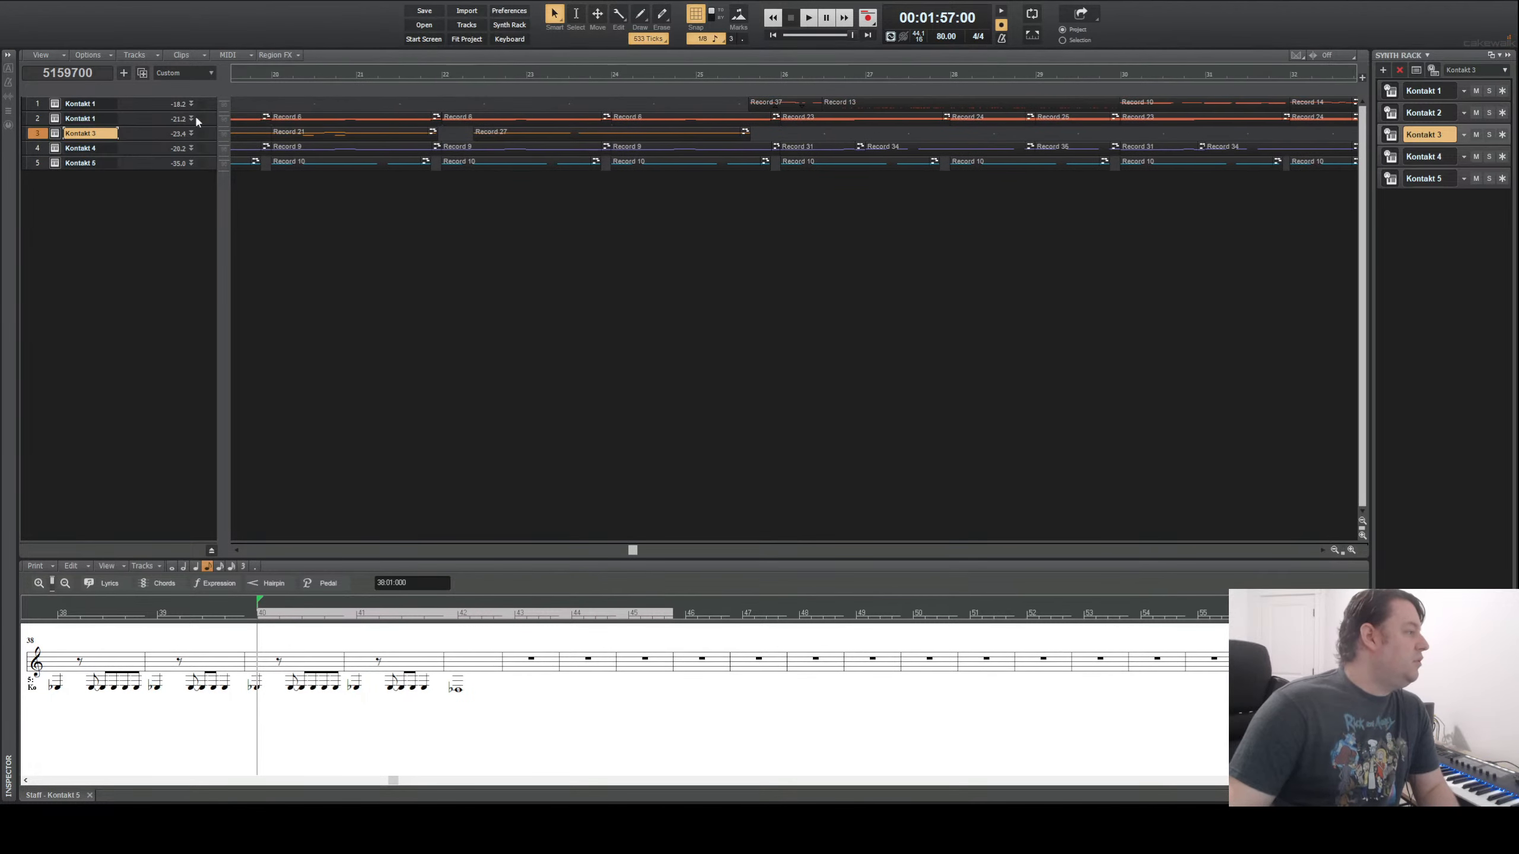
scroll(359, 132, left, 2)
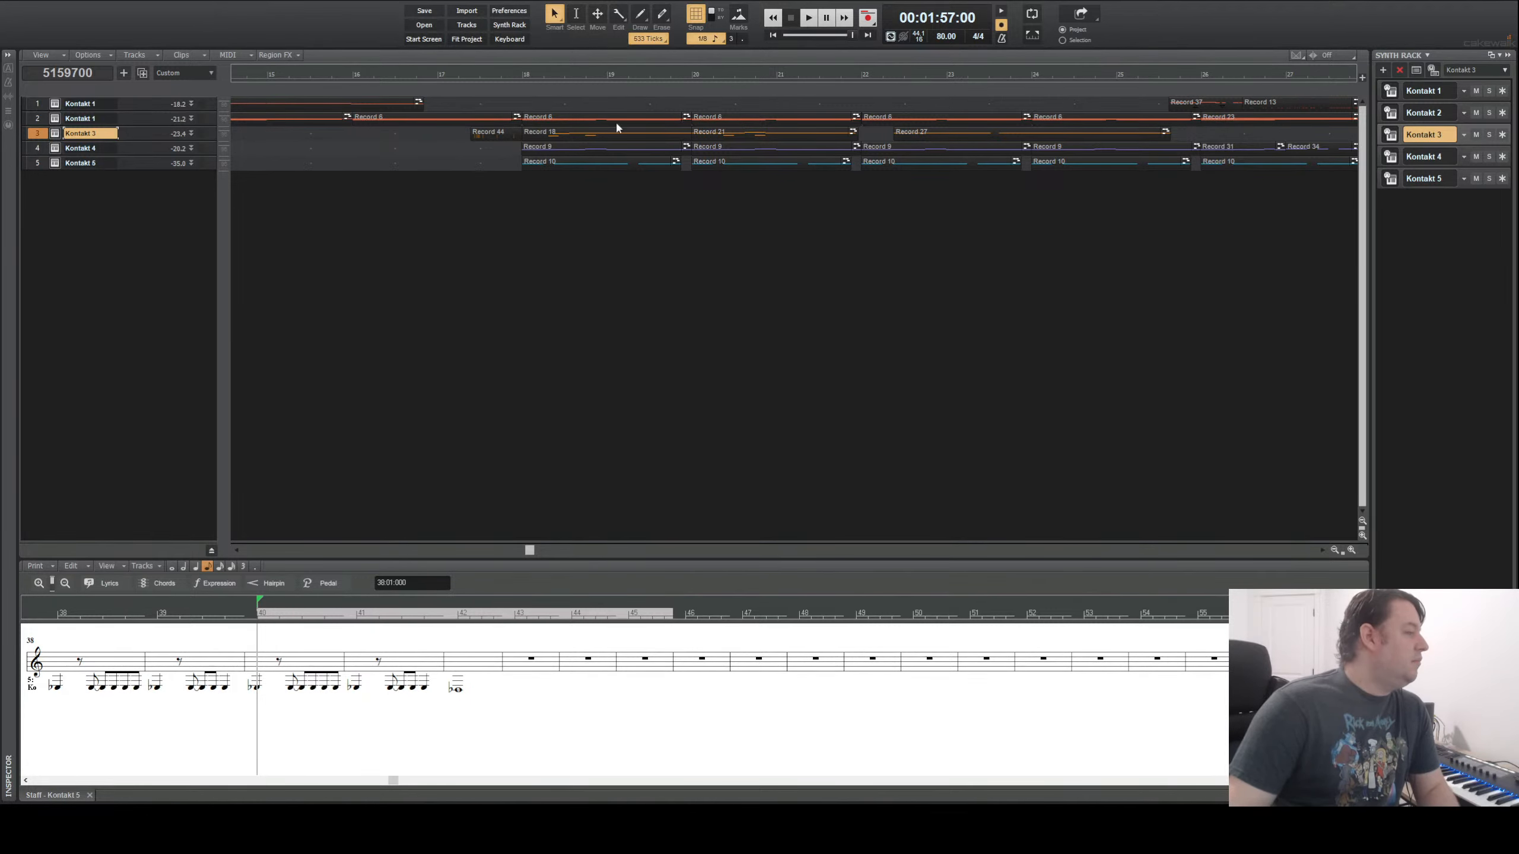
scroll(614, 121, right, 3)
scroll(434, 173, left, 3)
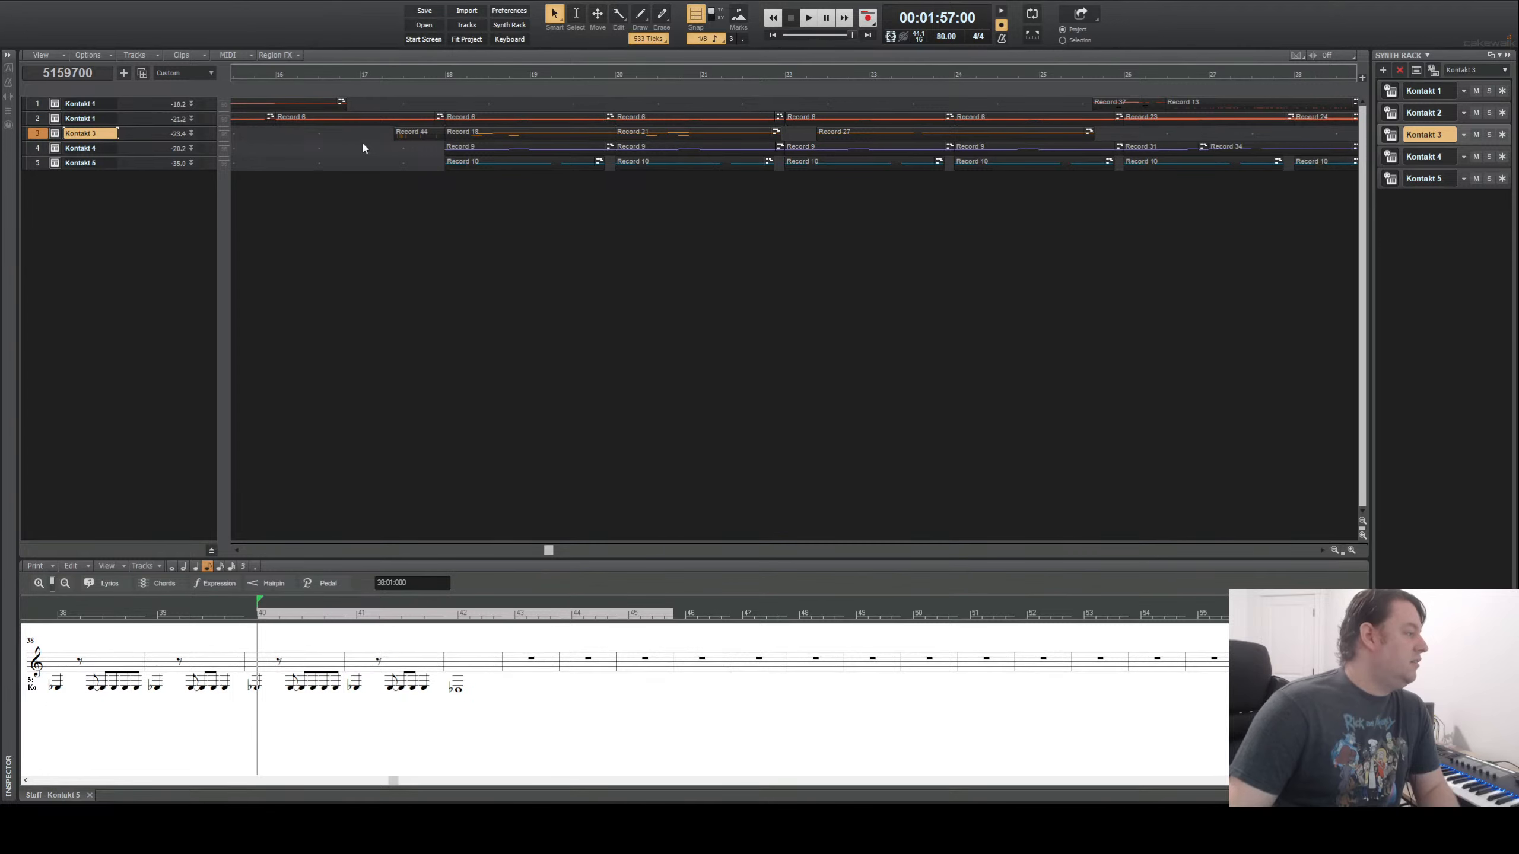
click(361, 142)
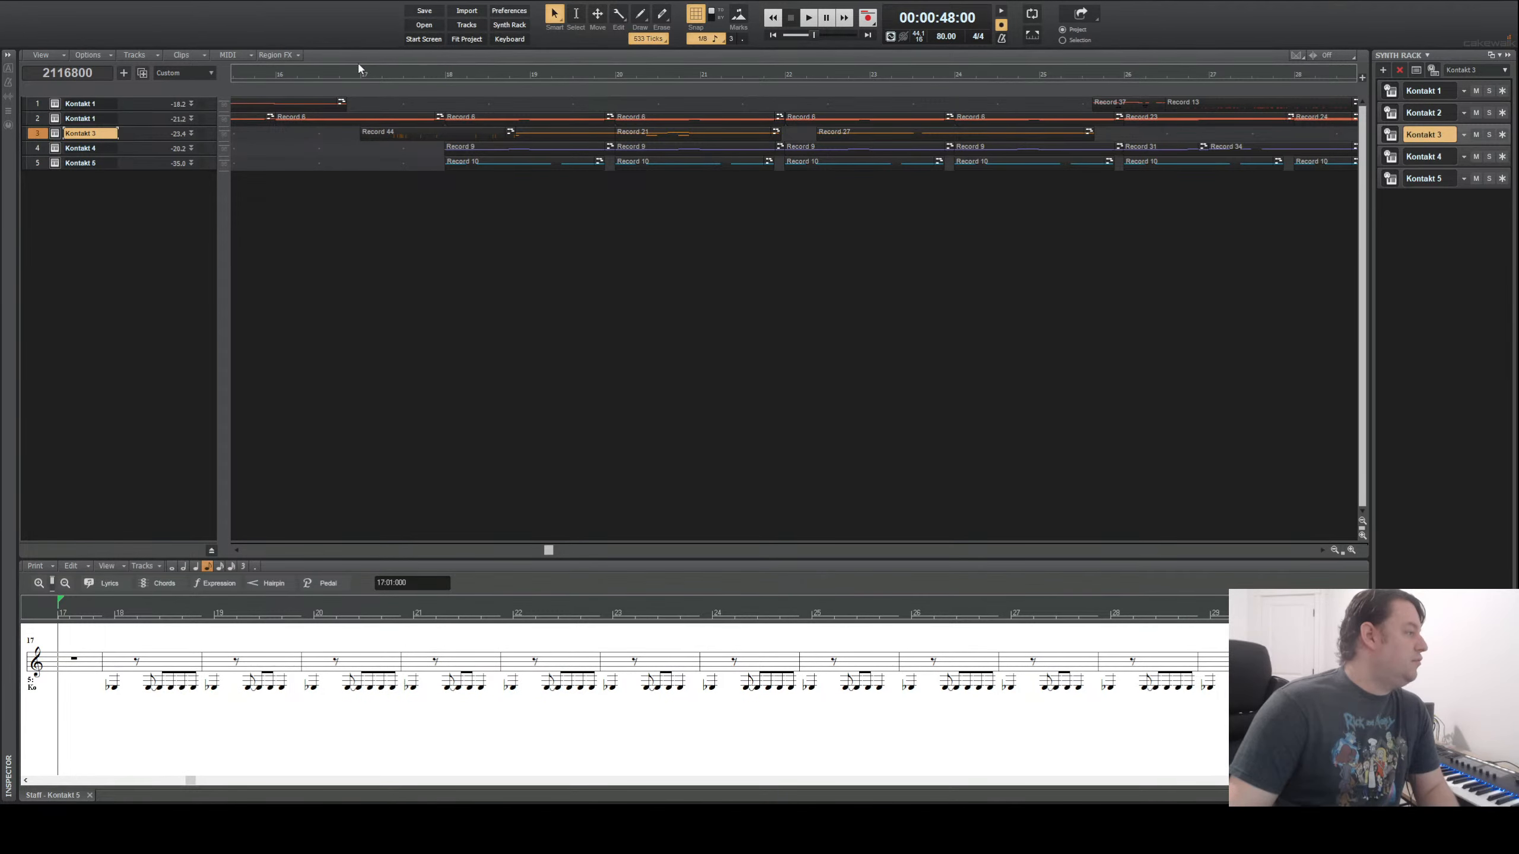
scroll(359, 66, right, 10)
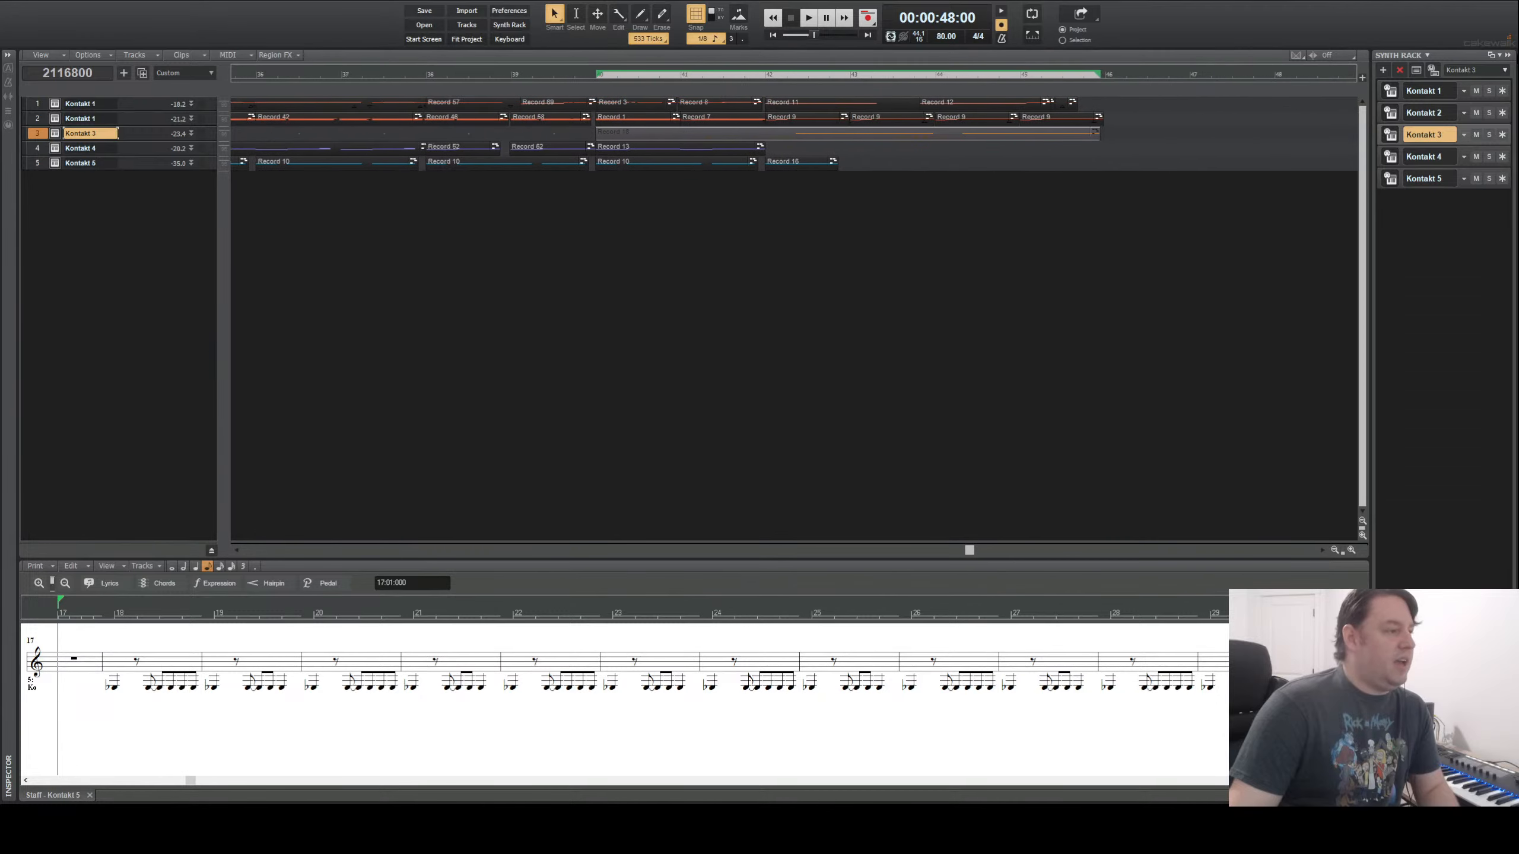
scroll(838, 84, right, 2)
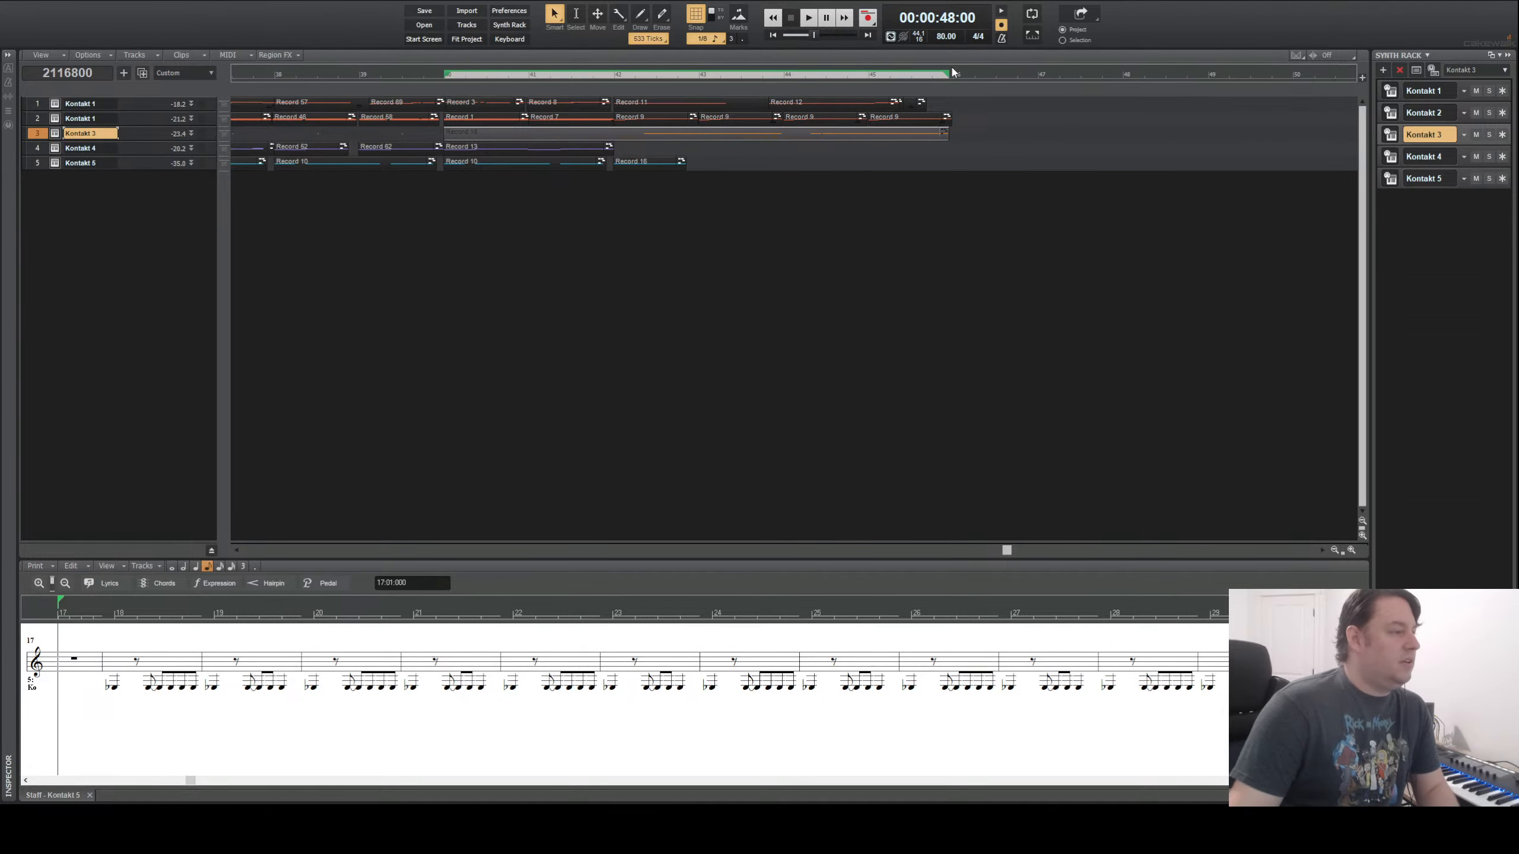
drag(953, 68, 396, 80)
click(31, 132)
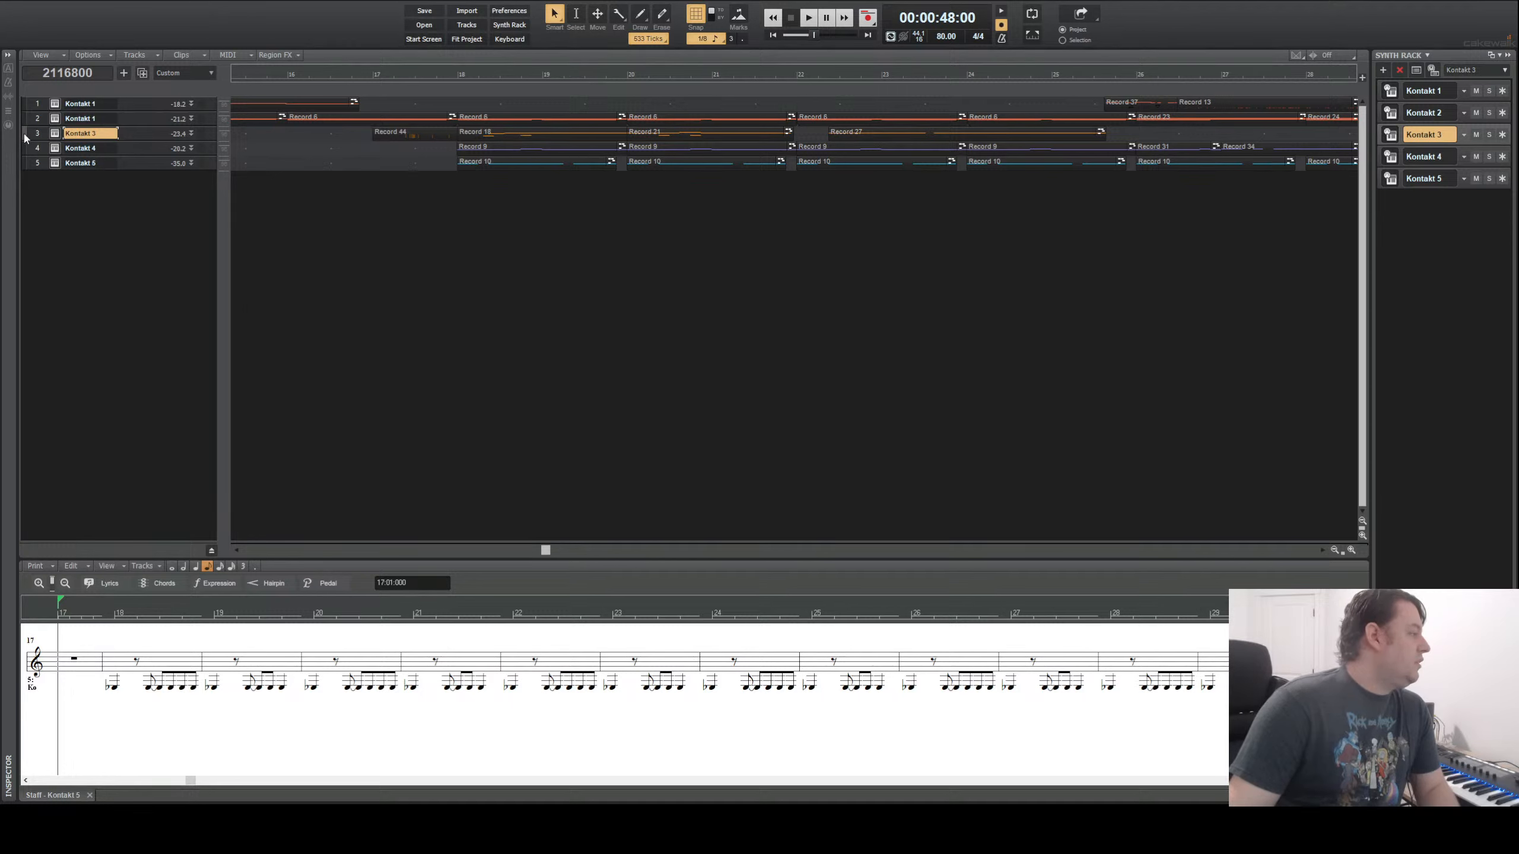
click(419, 133)
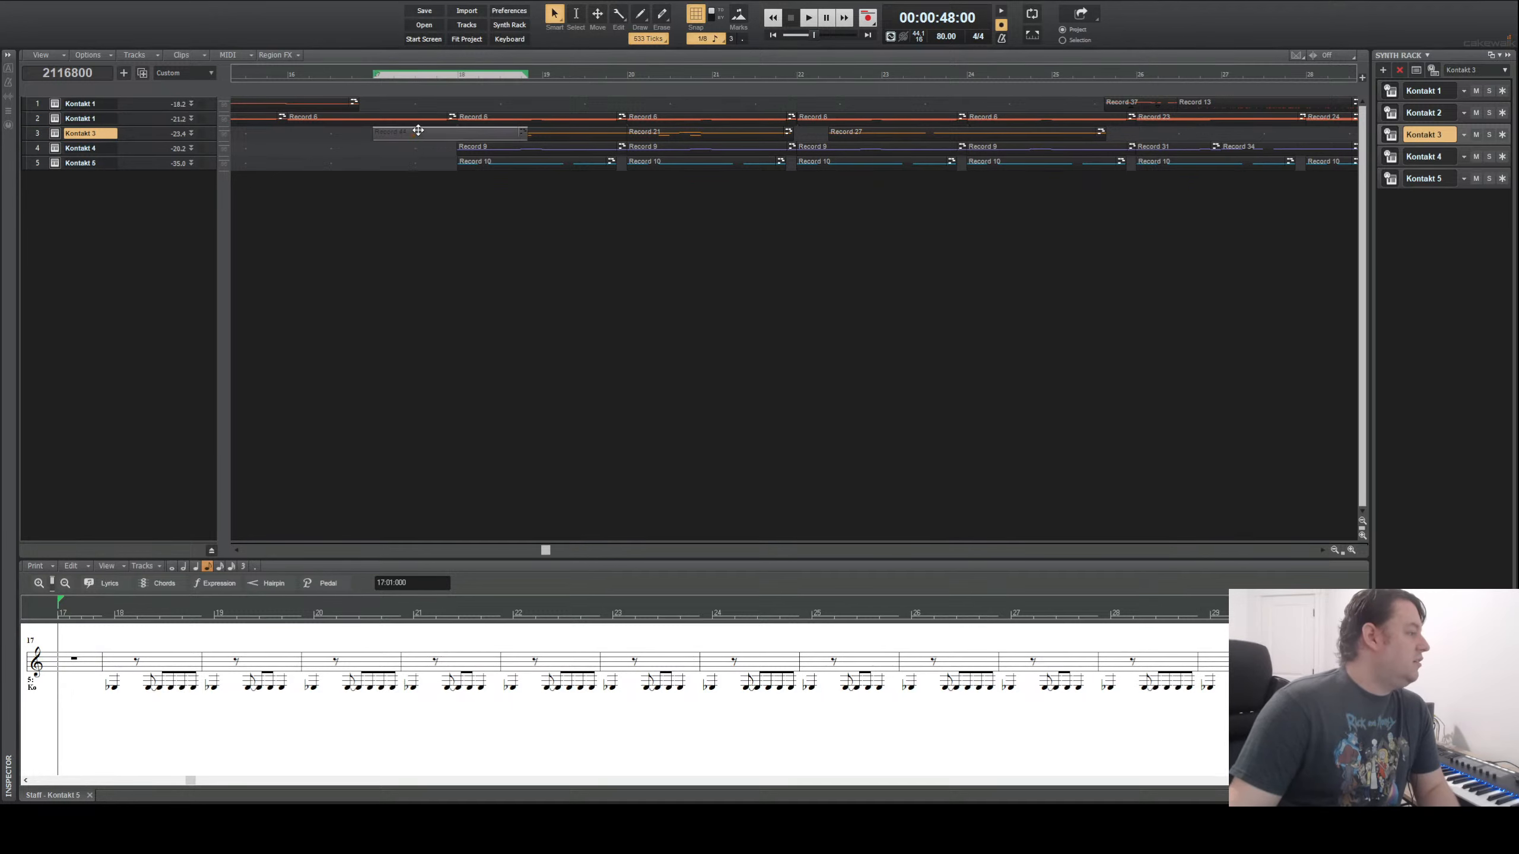
drag(664, 140, 498, 137)
click(512, 138)
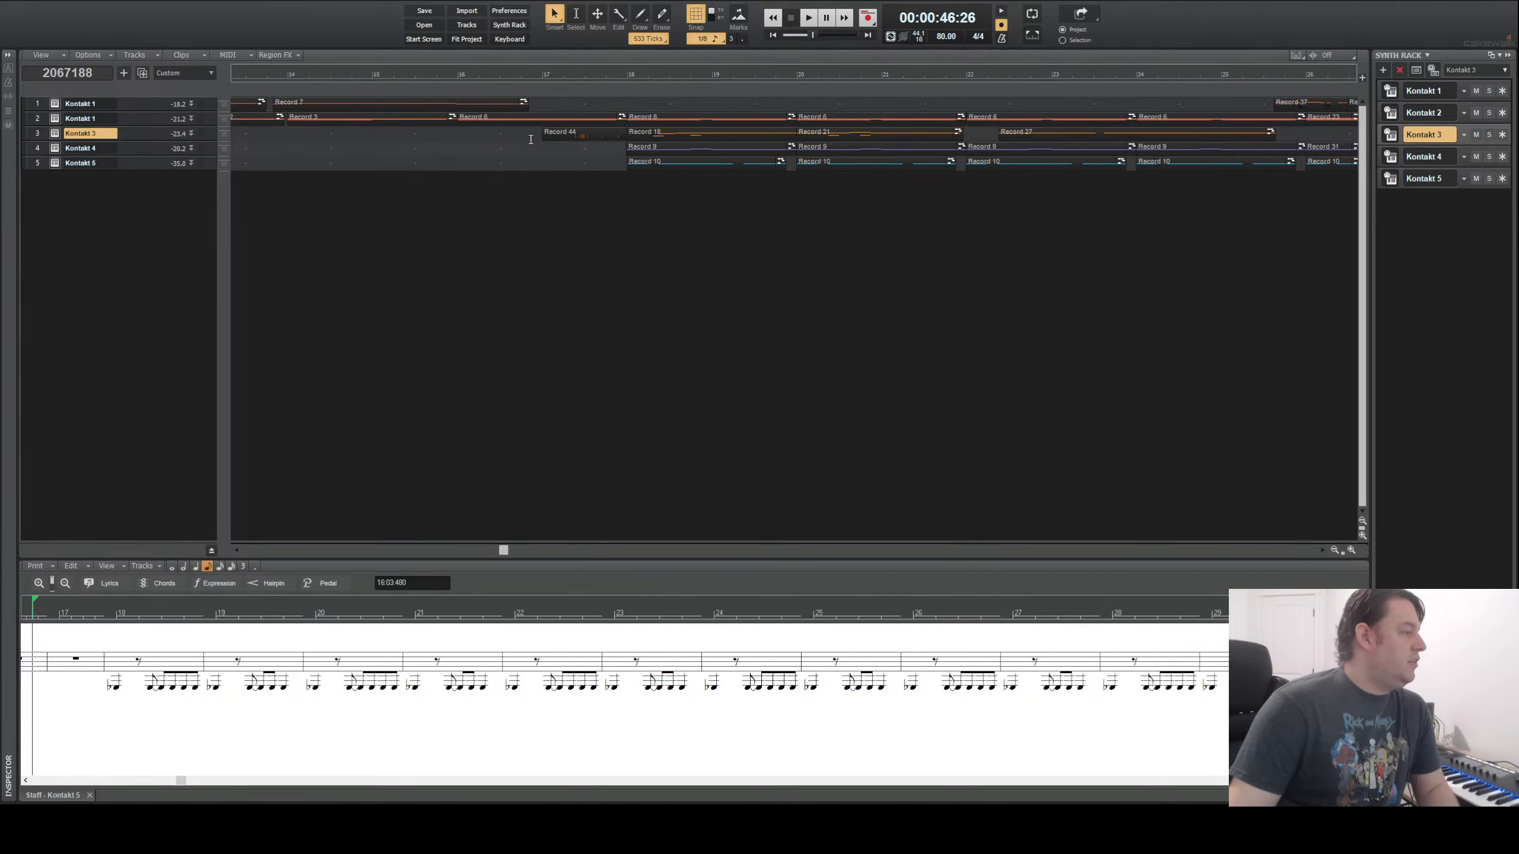
- Move all Kontakt 3 clips on track 3, including the ending clip at measure 40, one measure earlier so the first starts at measure 16
click(678, 131)
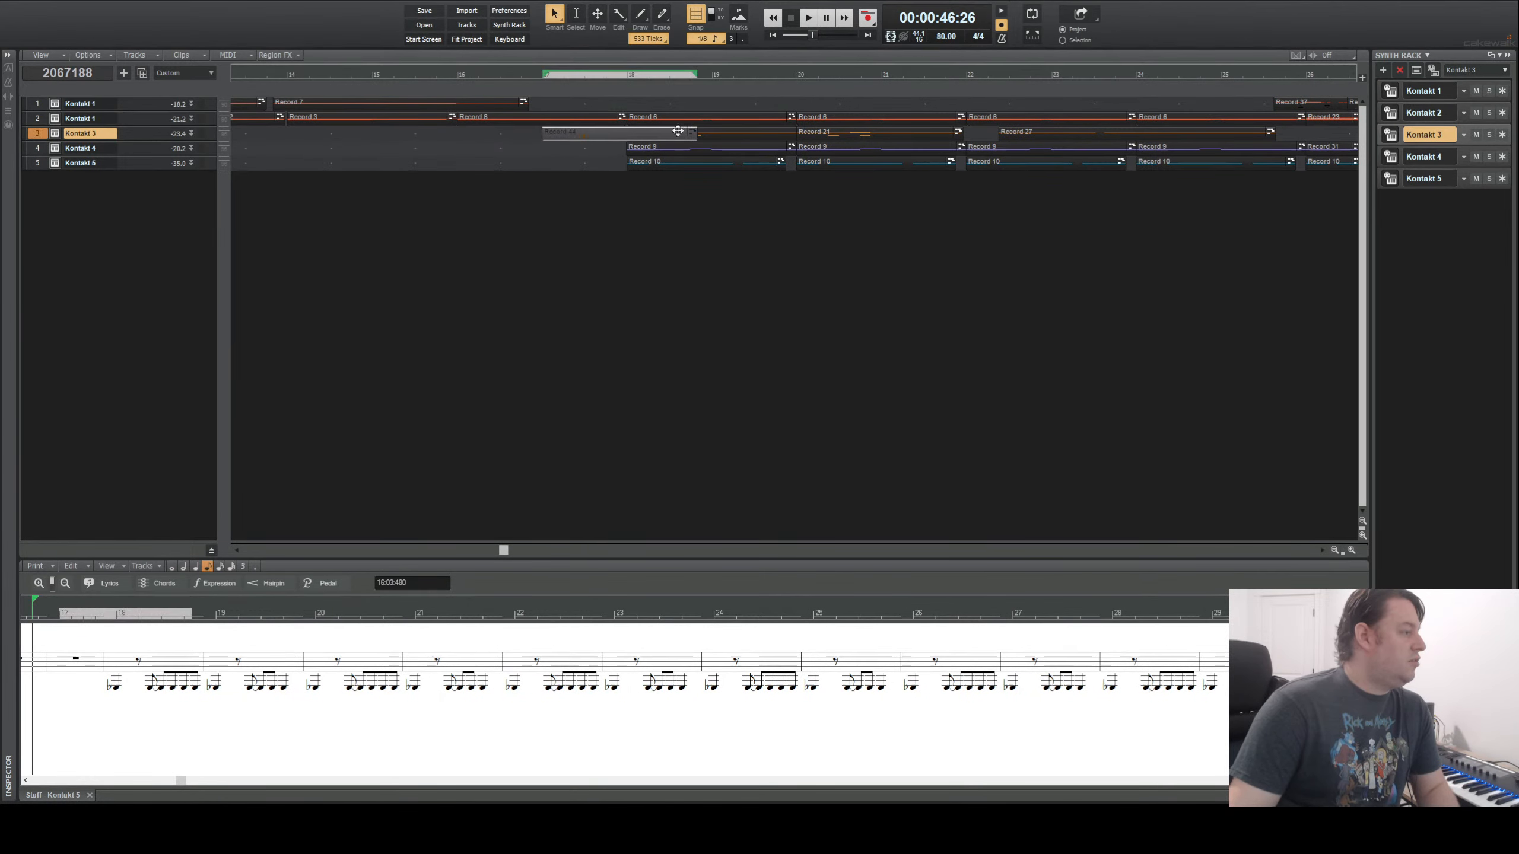
ctrl+click(742, 129)
ctrl+click(905, 132)
ctrl+click(1042, 133)
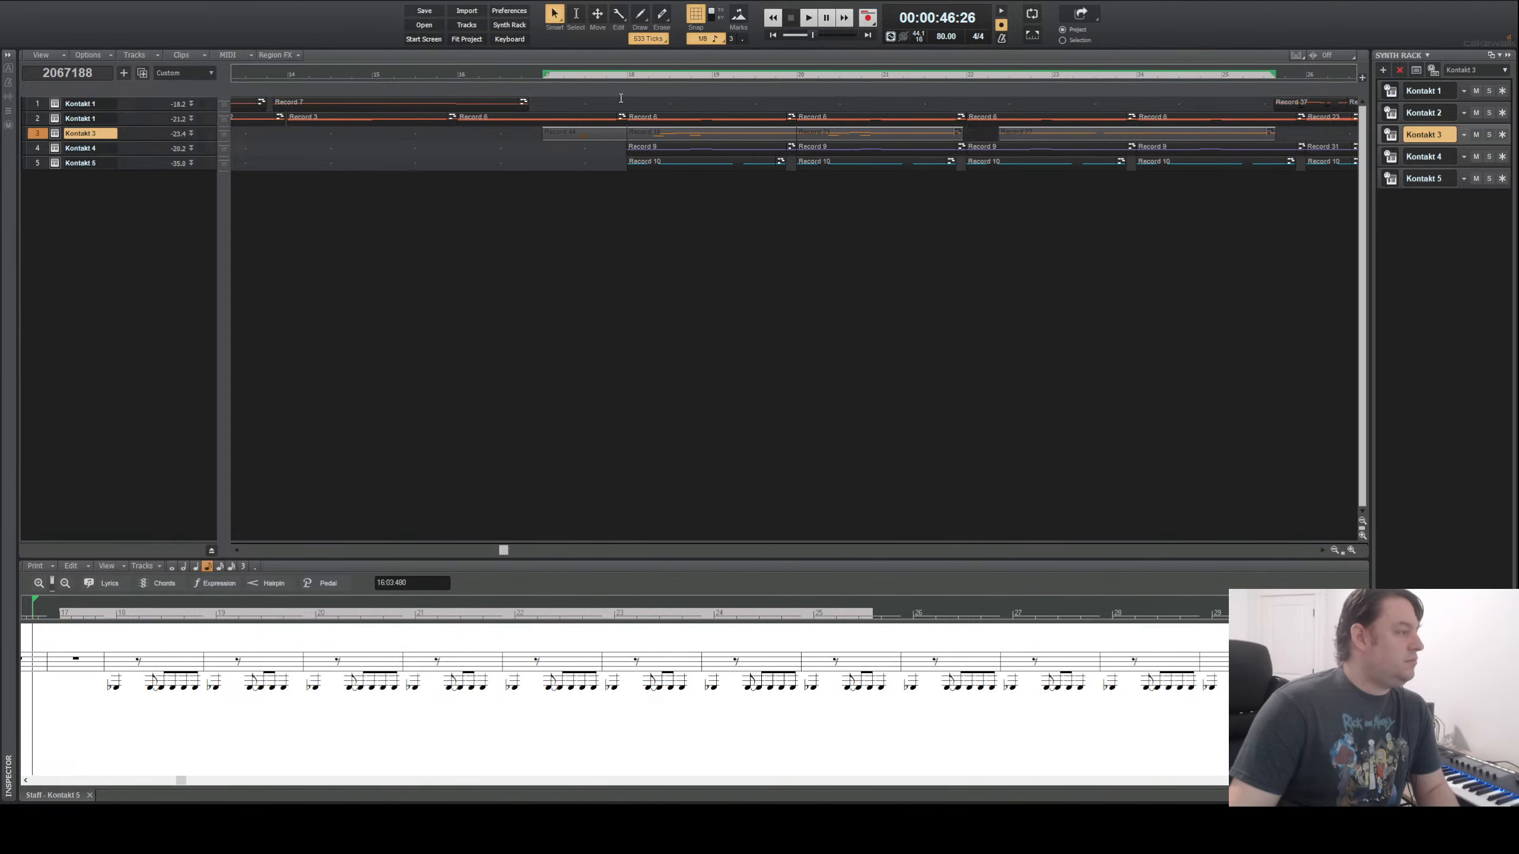
scroll(513, 60, right, 5)
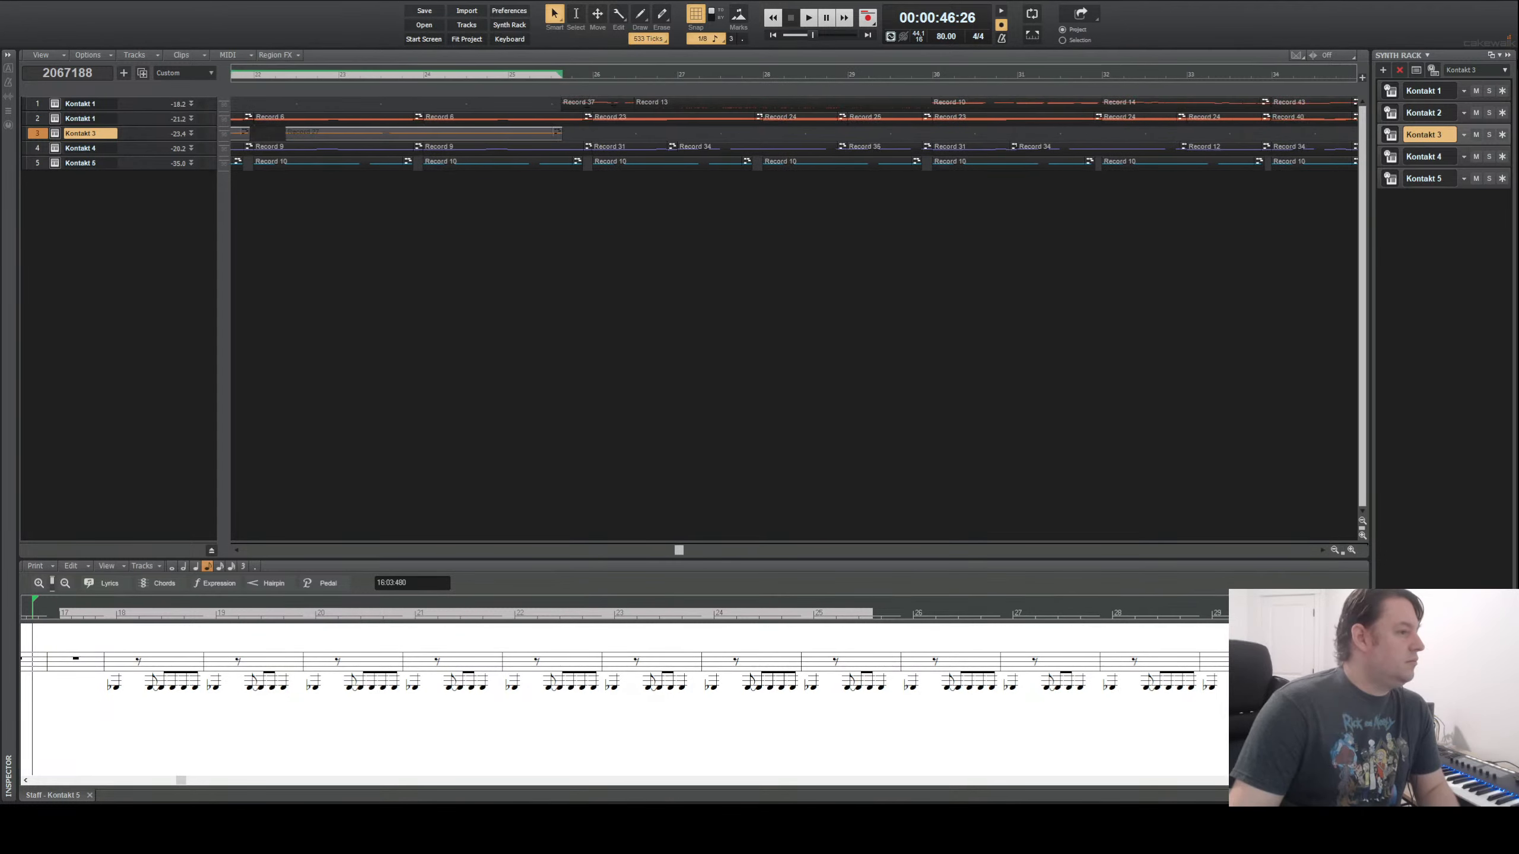
scroll(794, 135, right, 4)
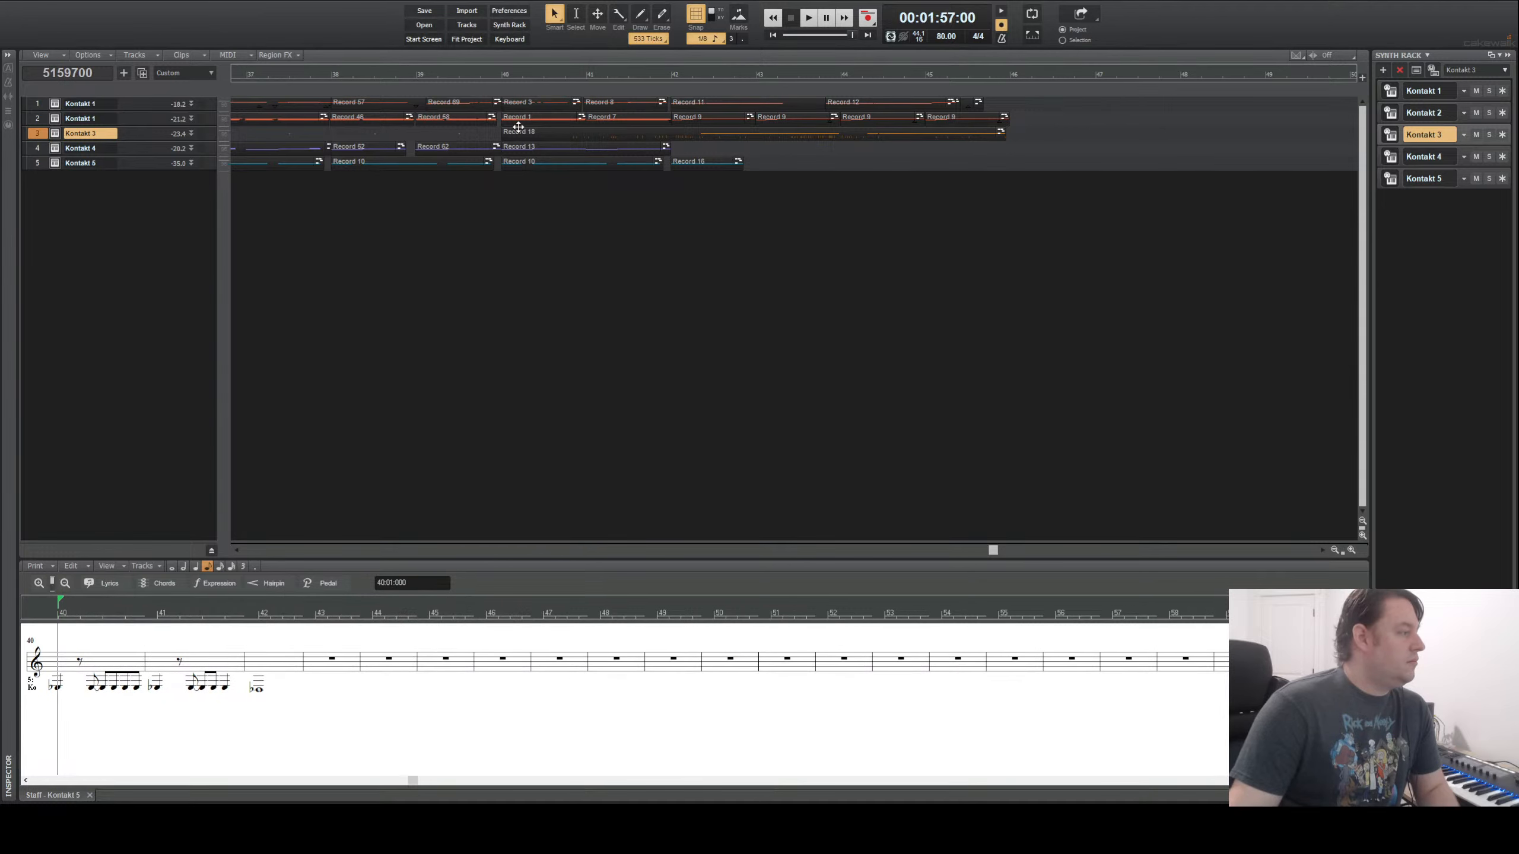
click(518, 127)
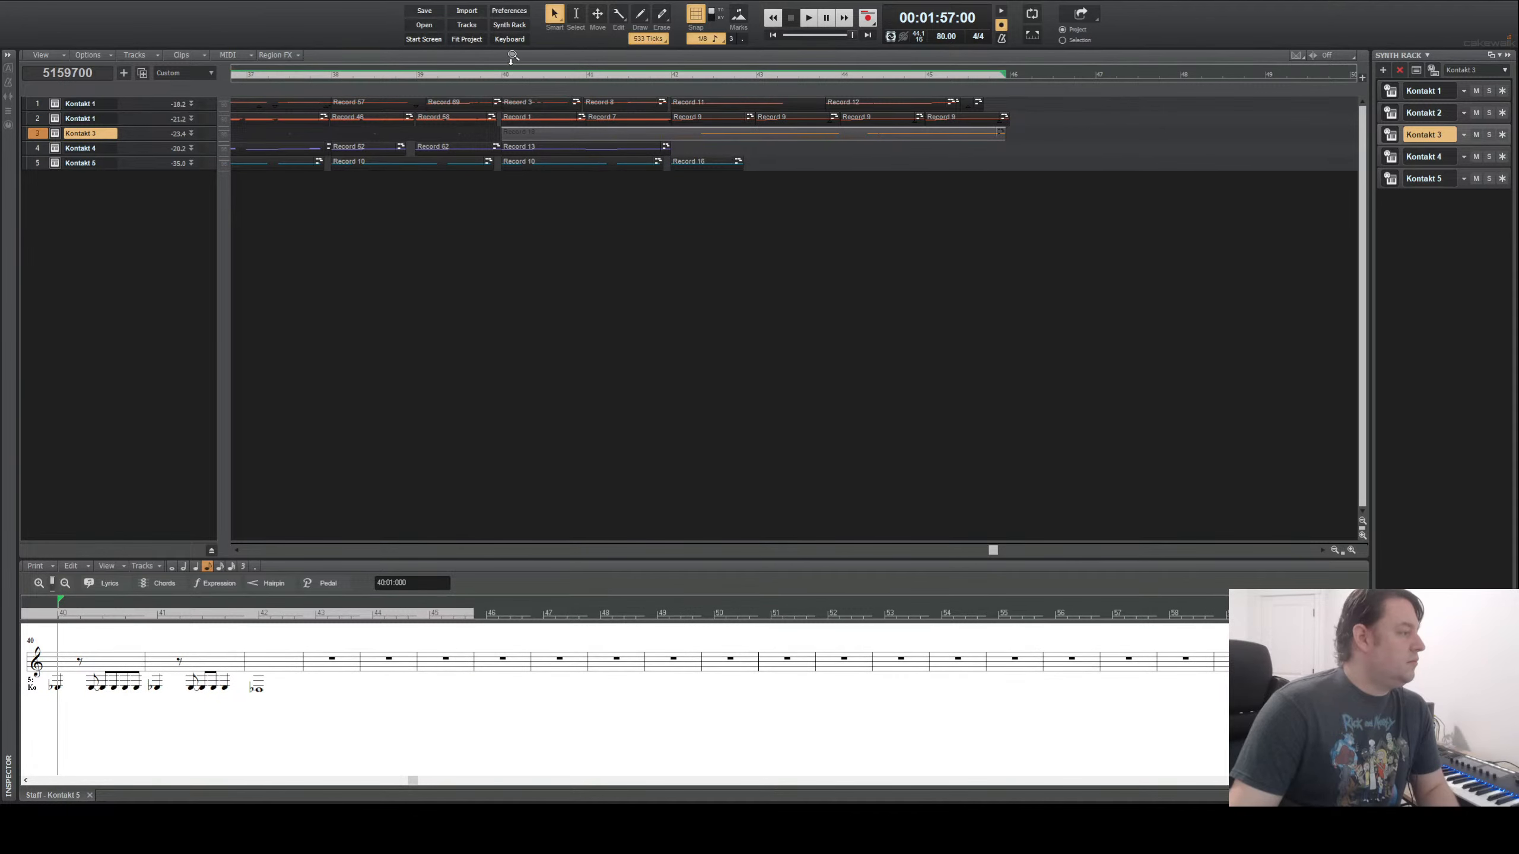
scroll(533, 125, left, 10)
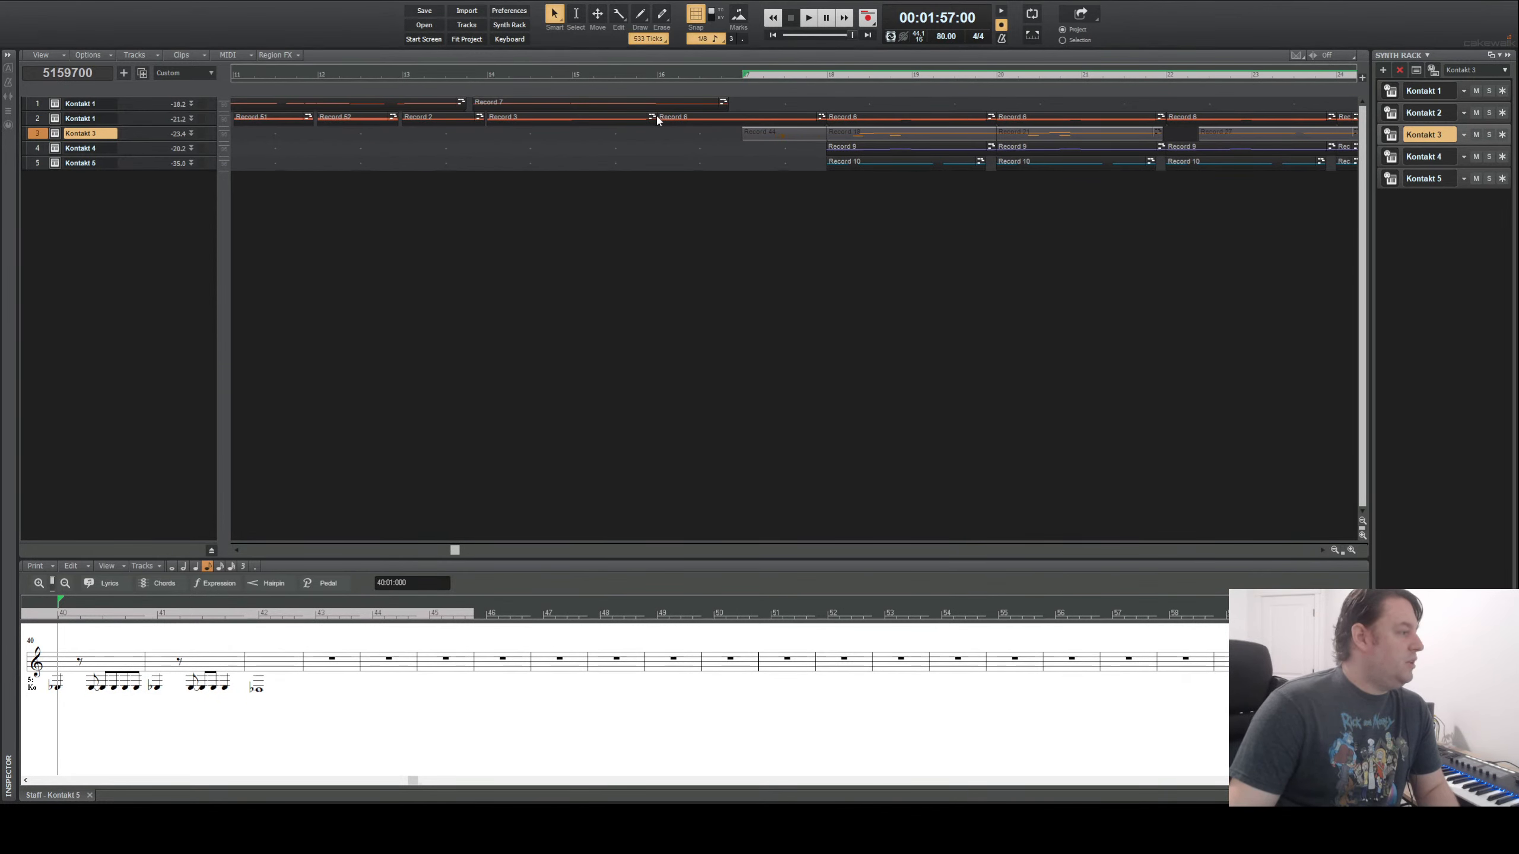
click(655, 114)
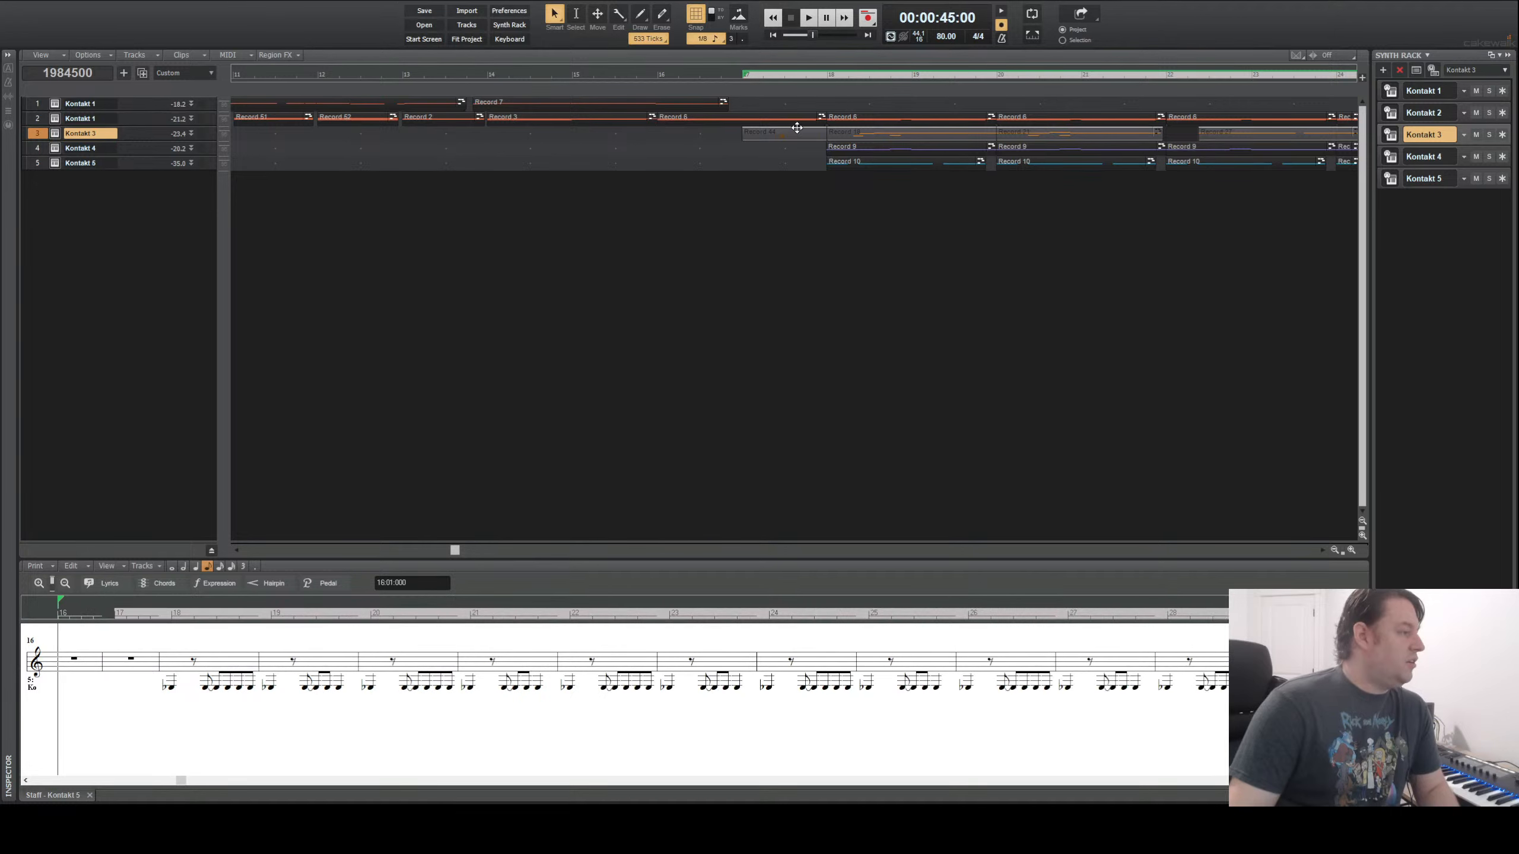
drag(783, 130, 695, 131)
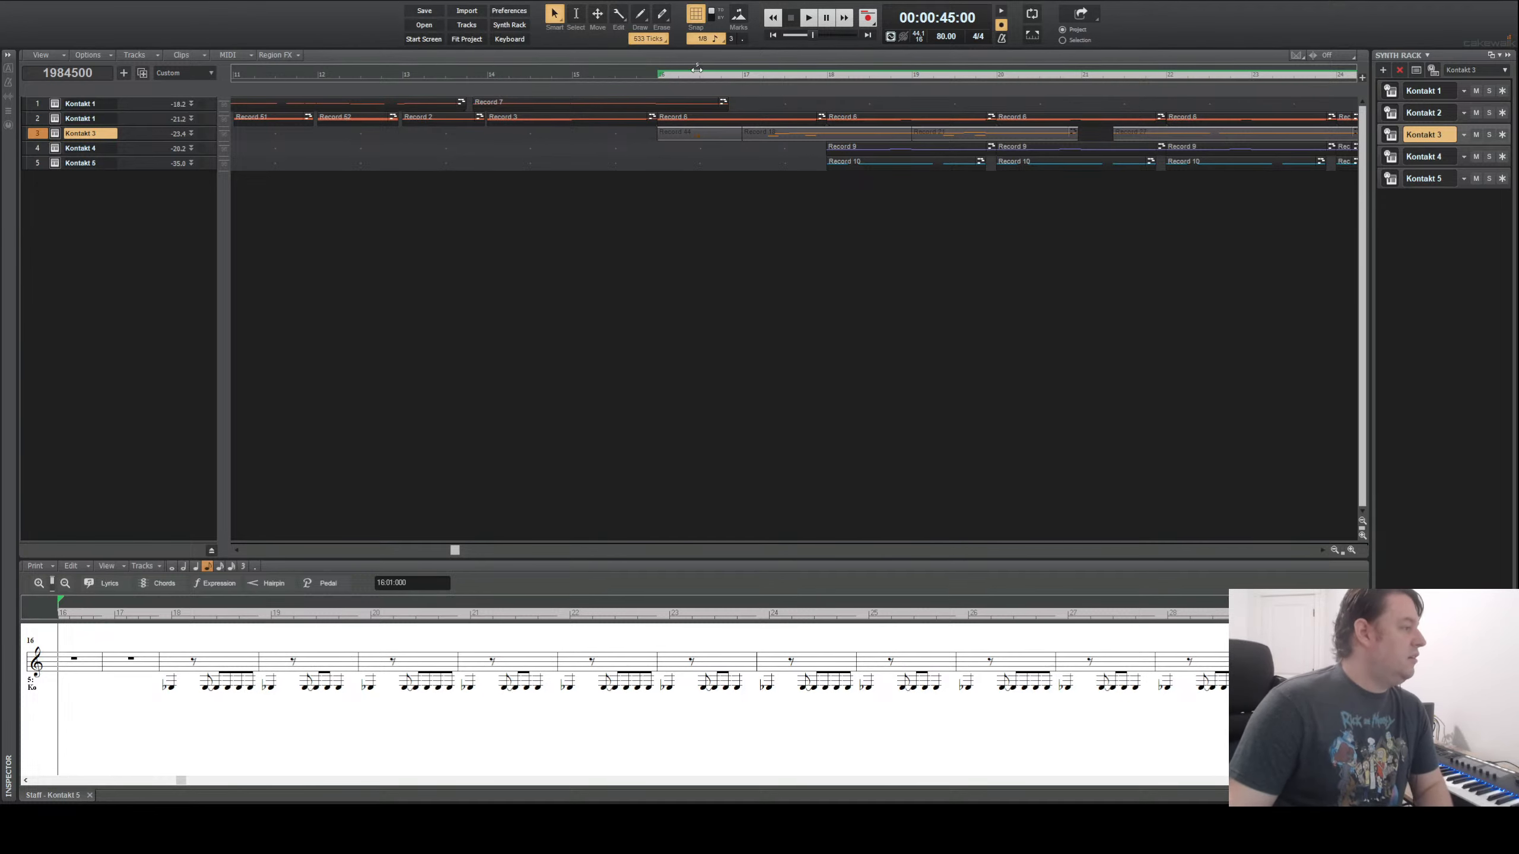
- Play the whole arrangement from the beginning through its ending, and return to the start
click(773, 34)
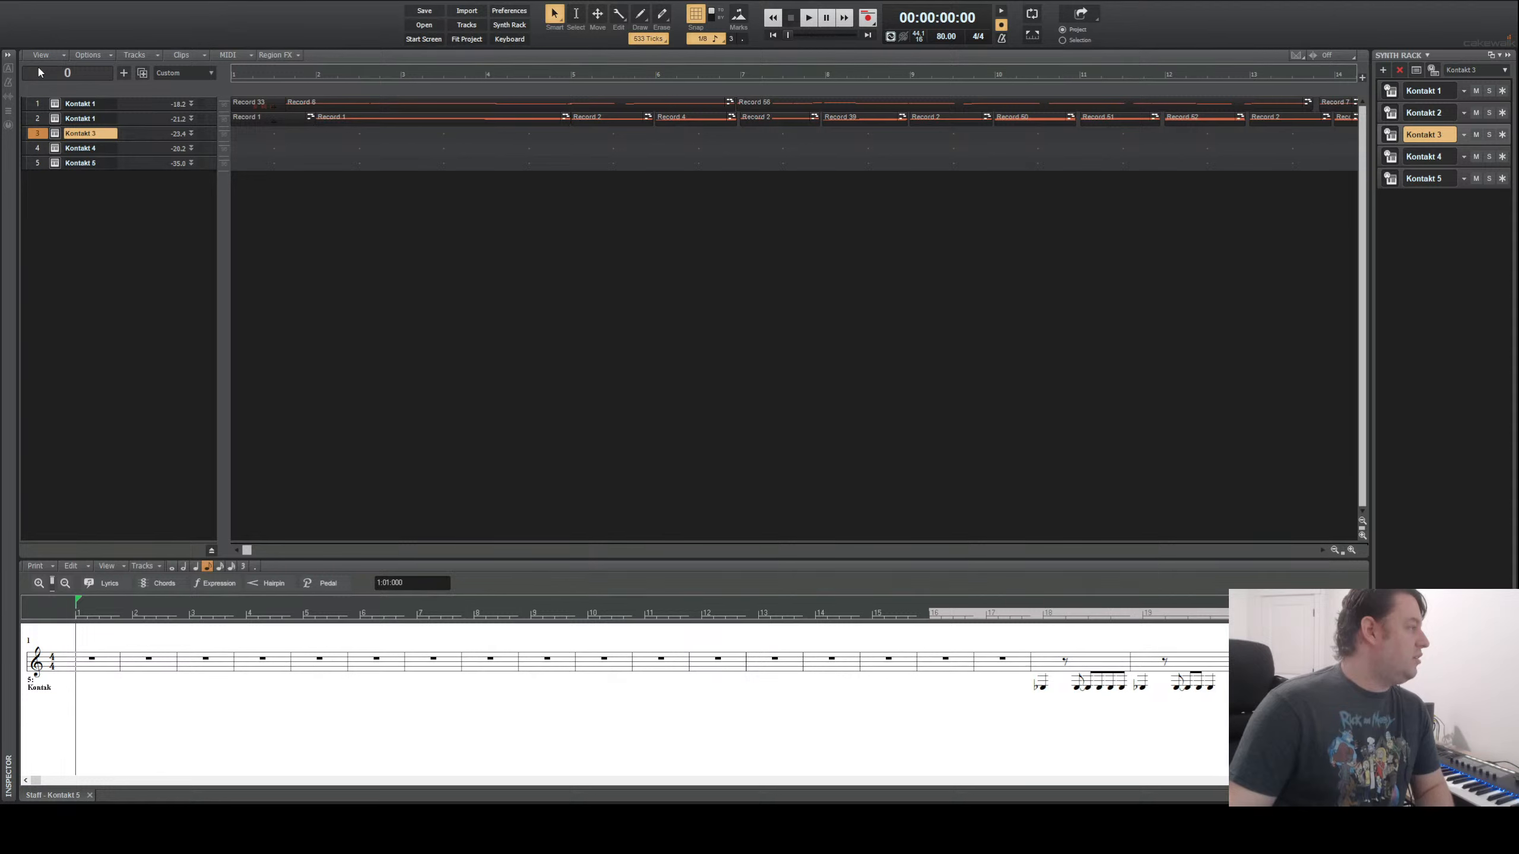
click(817, 19)
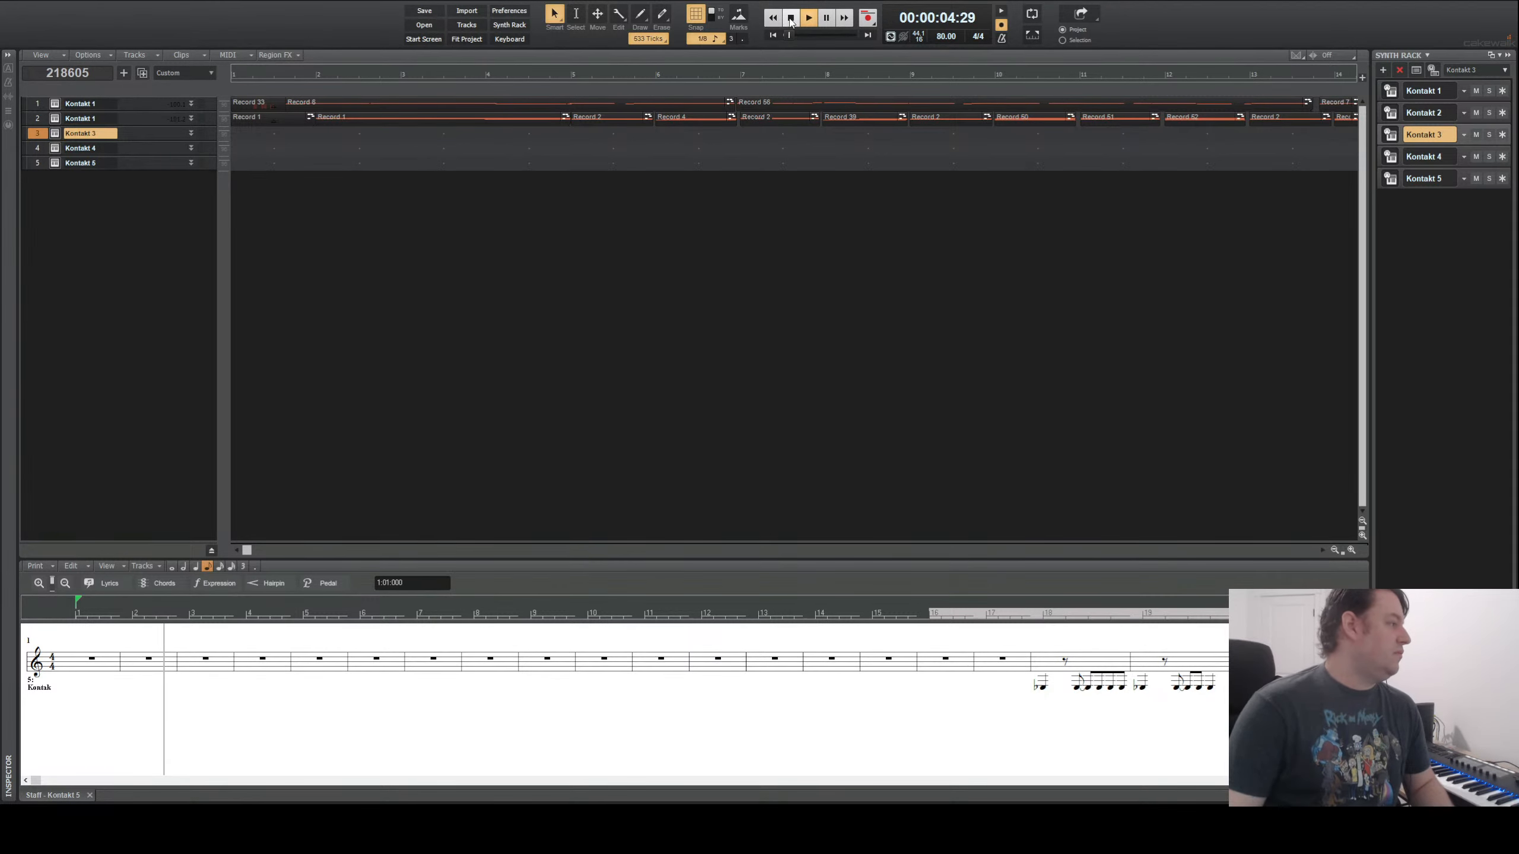
click(791, 18)
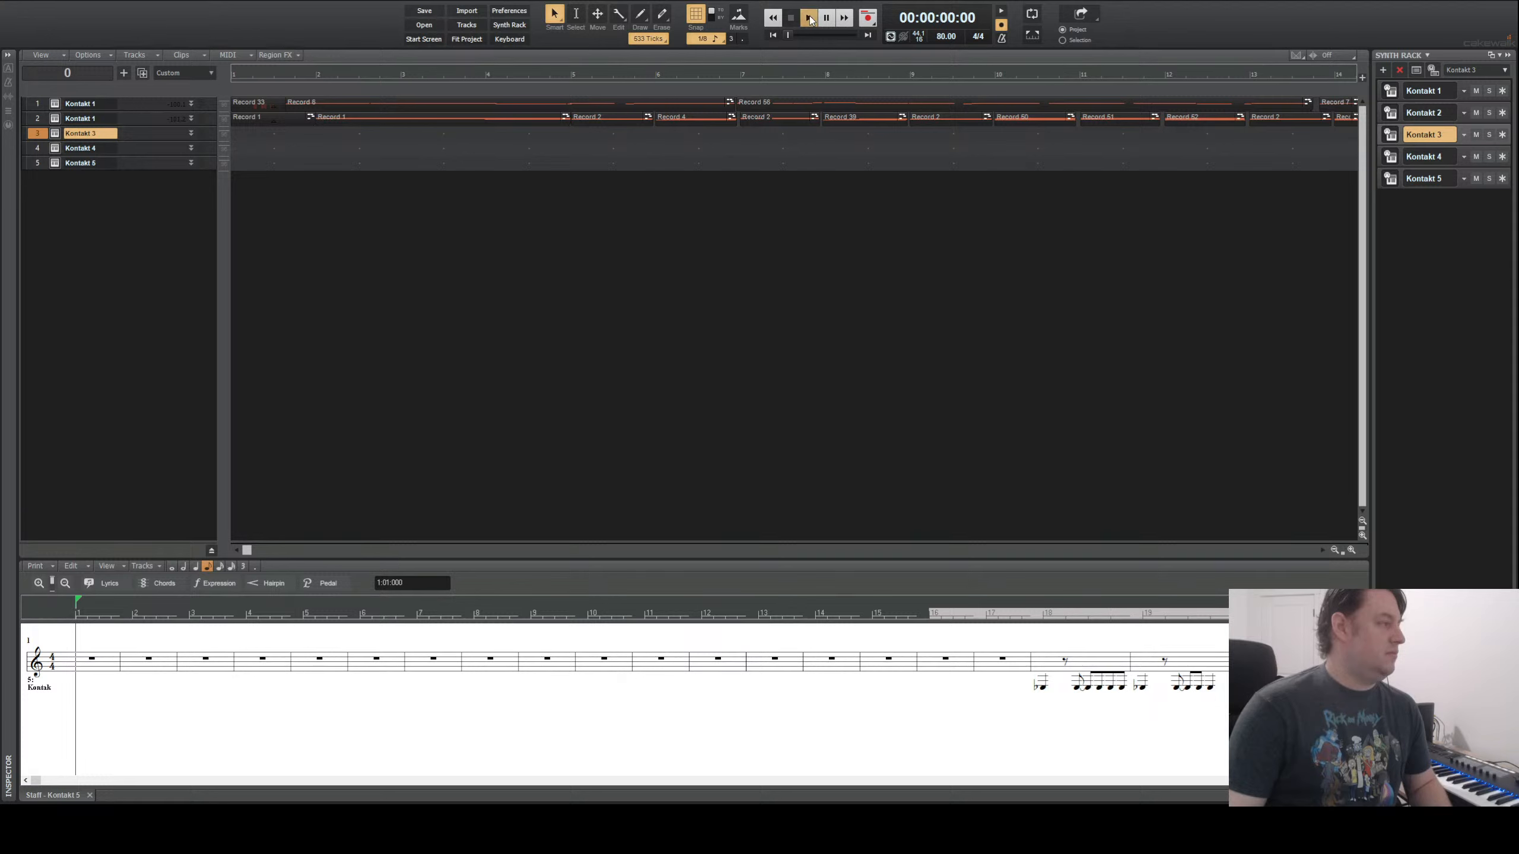
click(811, 20)
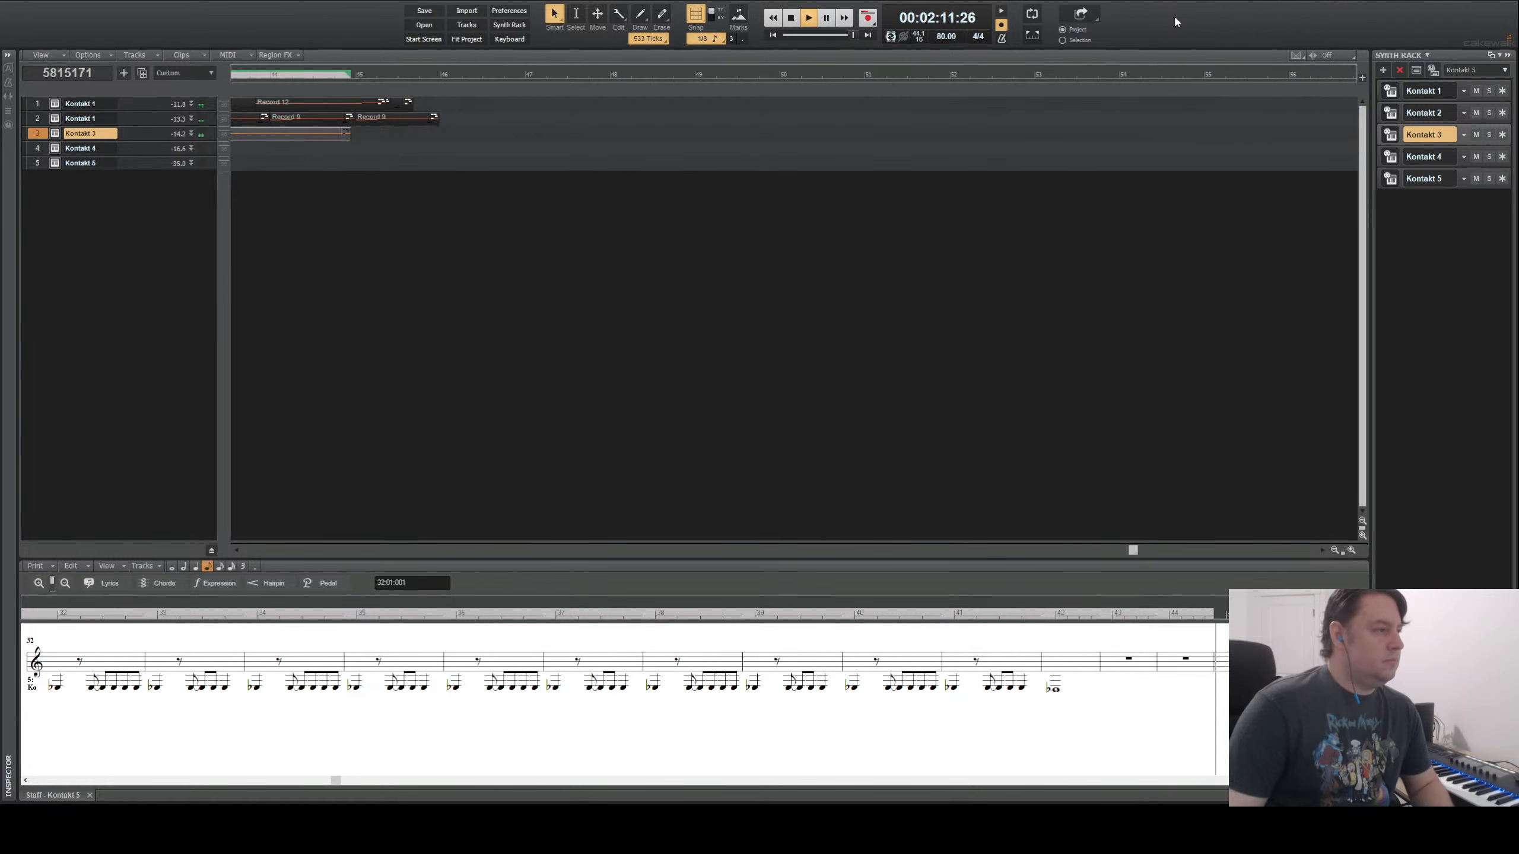
click(793, 19)
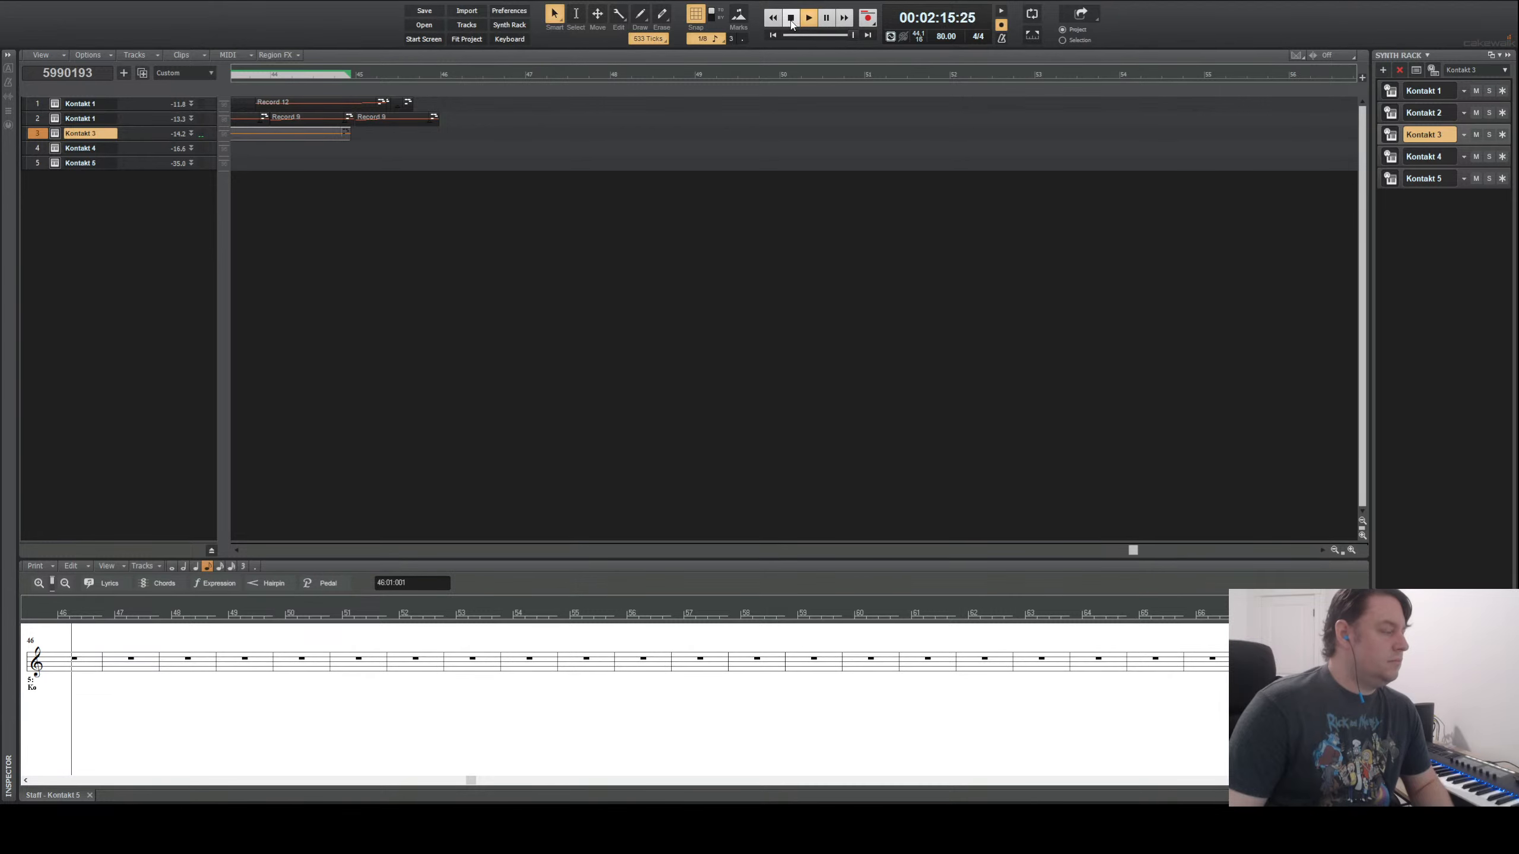
key(w)
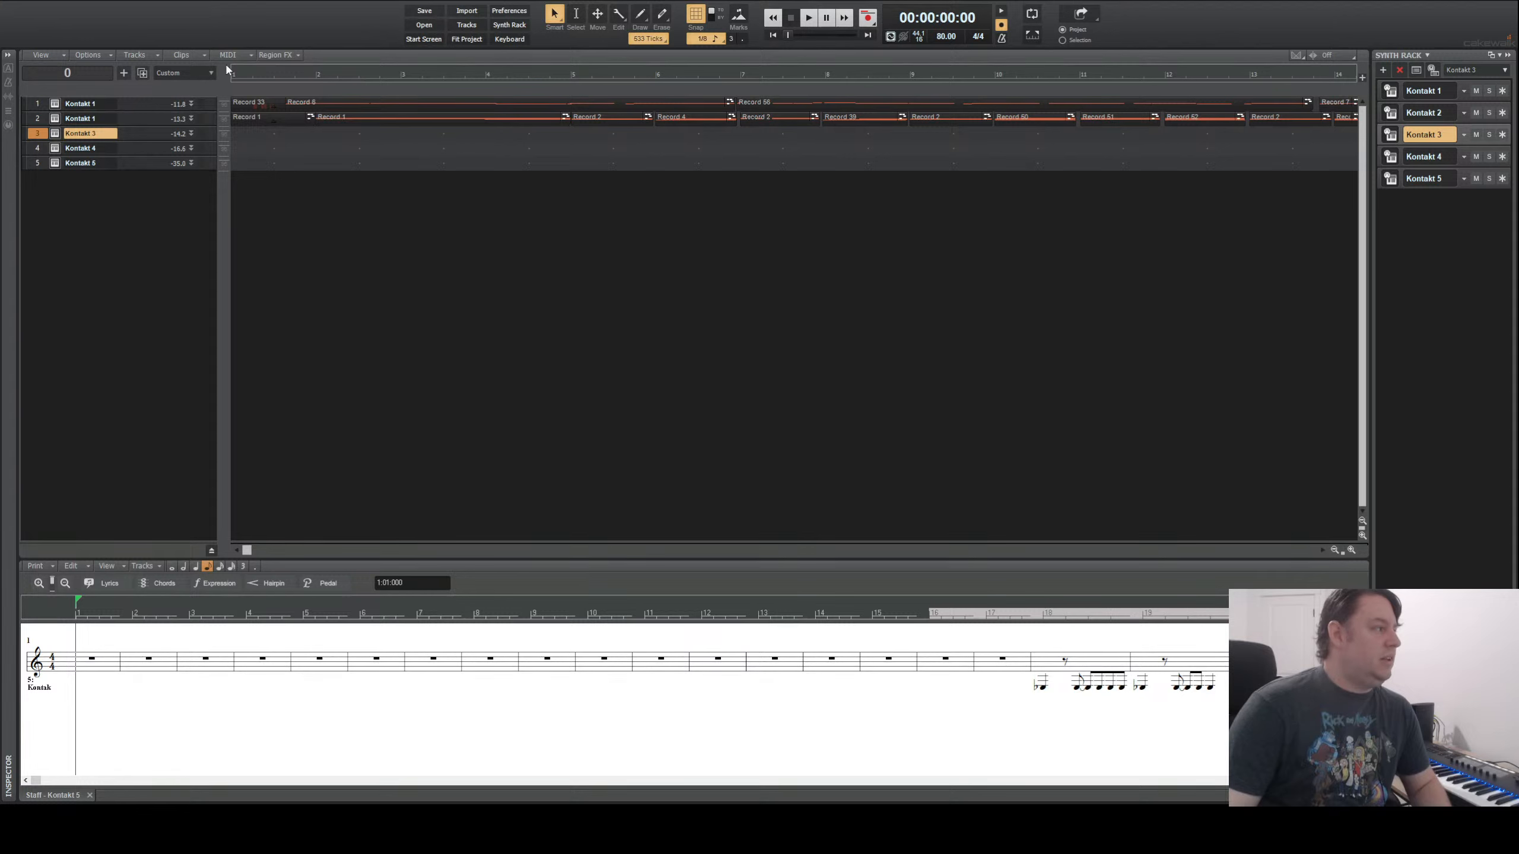
scroll(258, 70, right, 12)
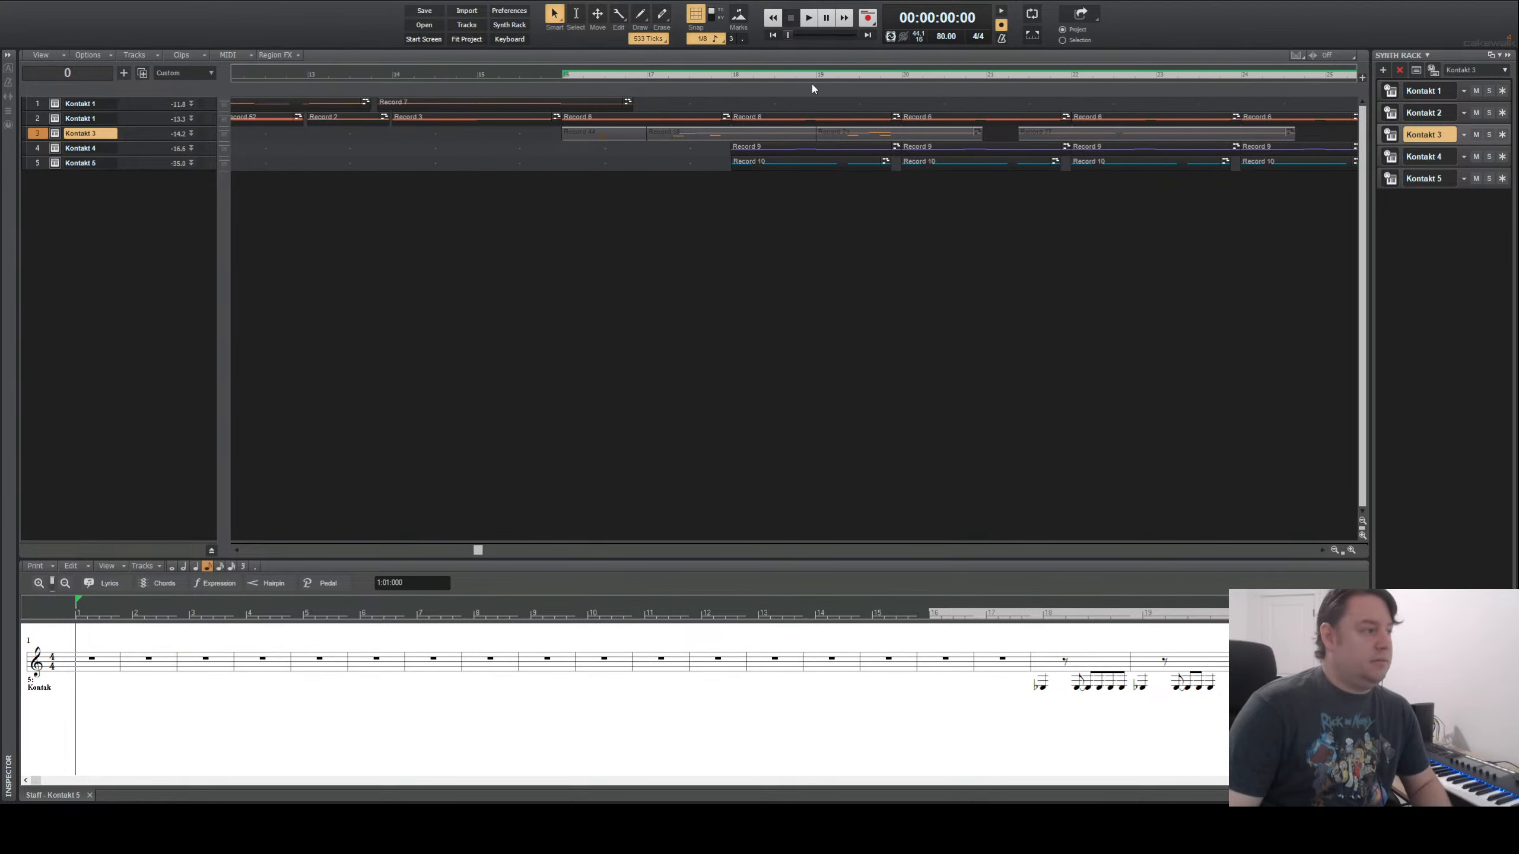
click(734, 81)
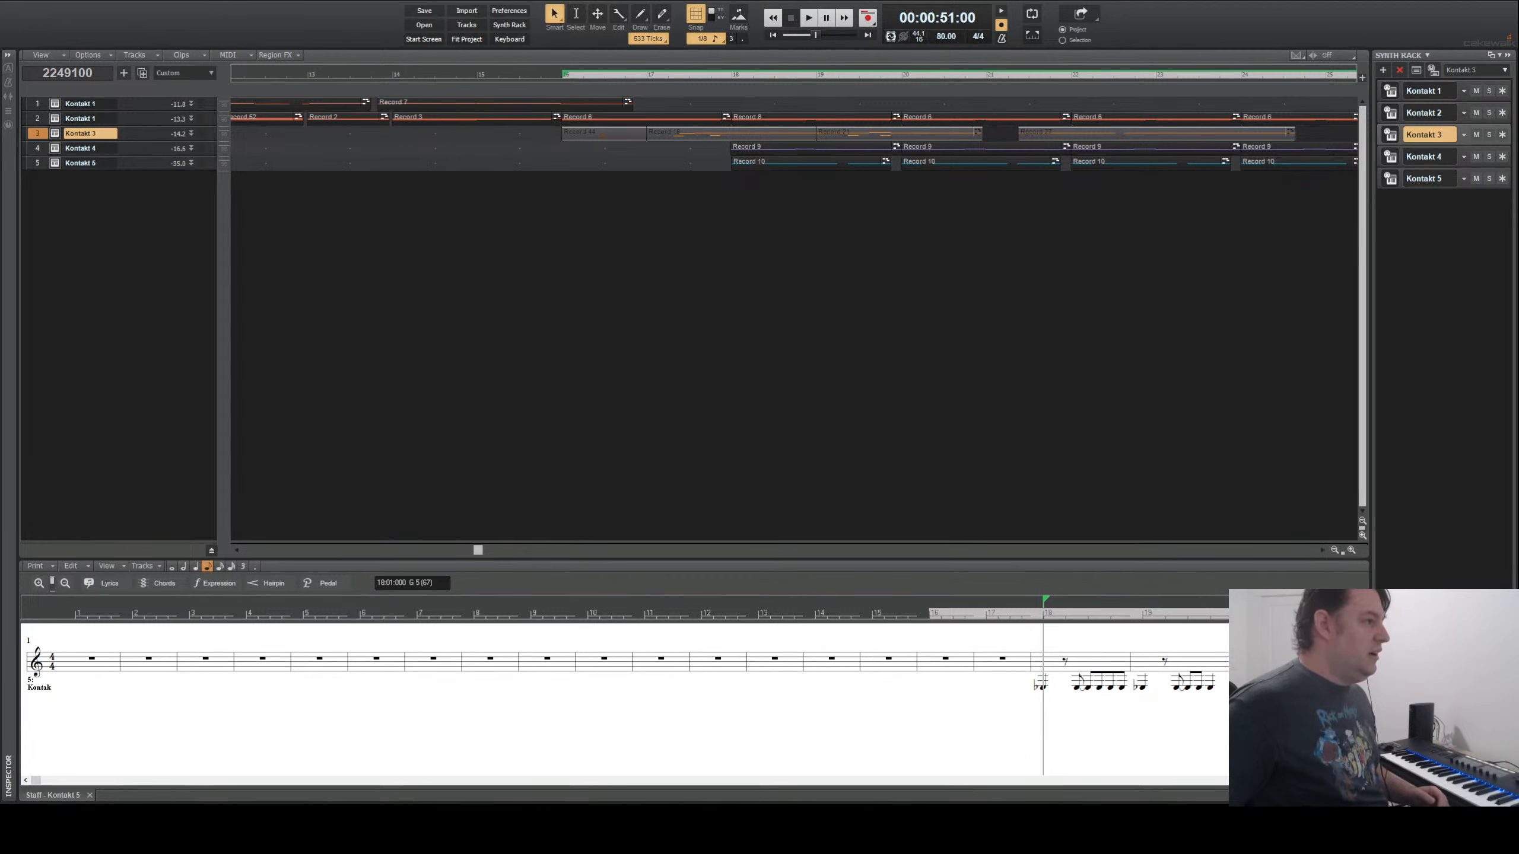
click(771, 36)
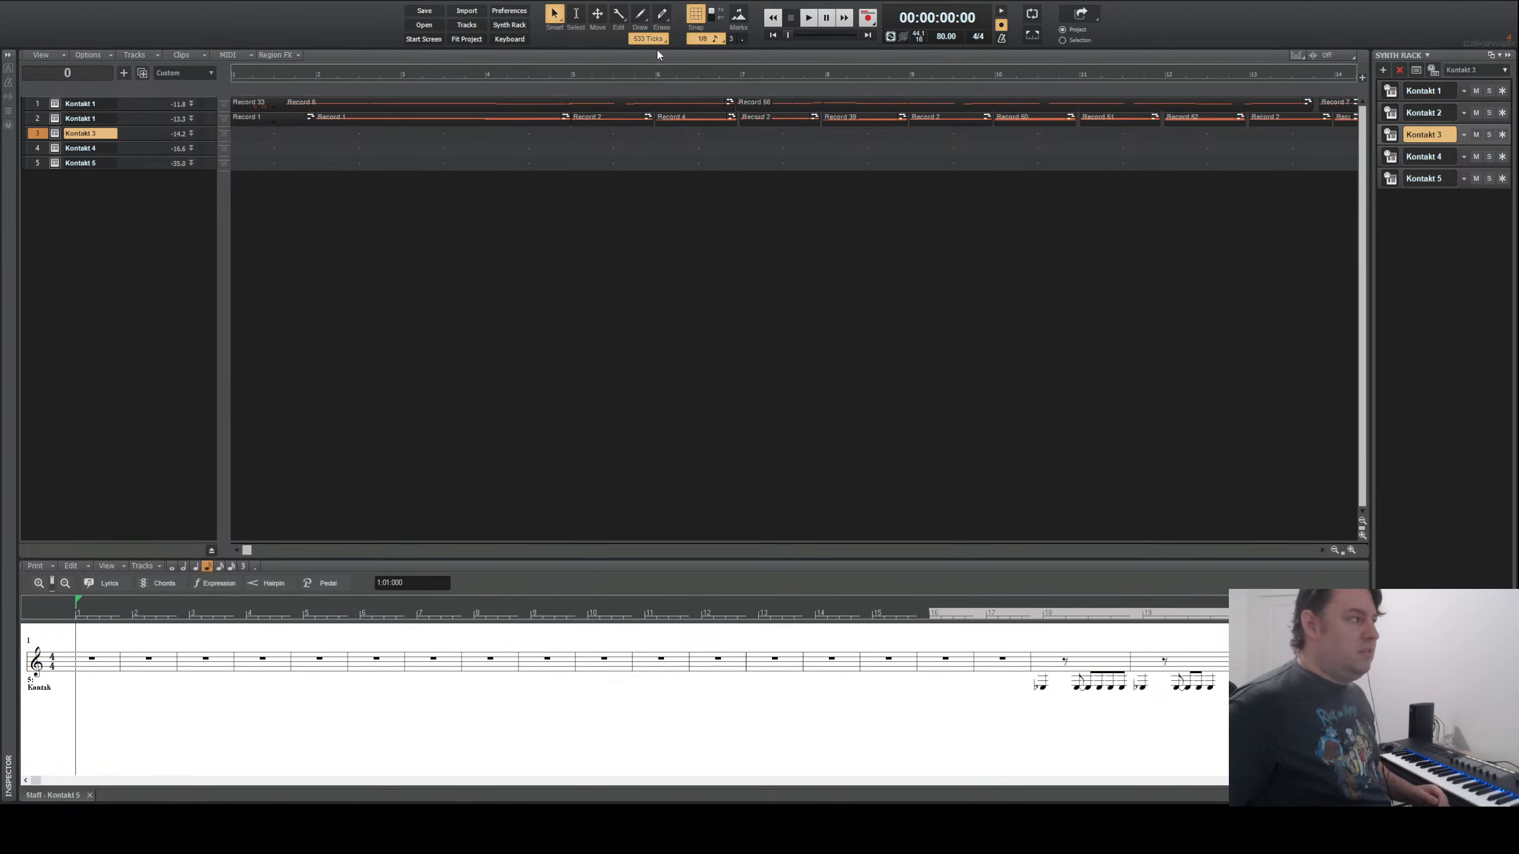
click(36, 104)
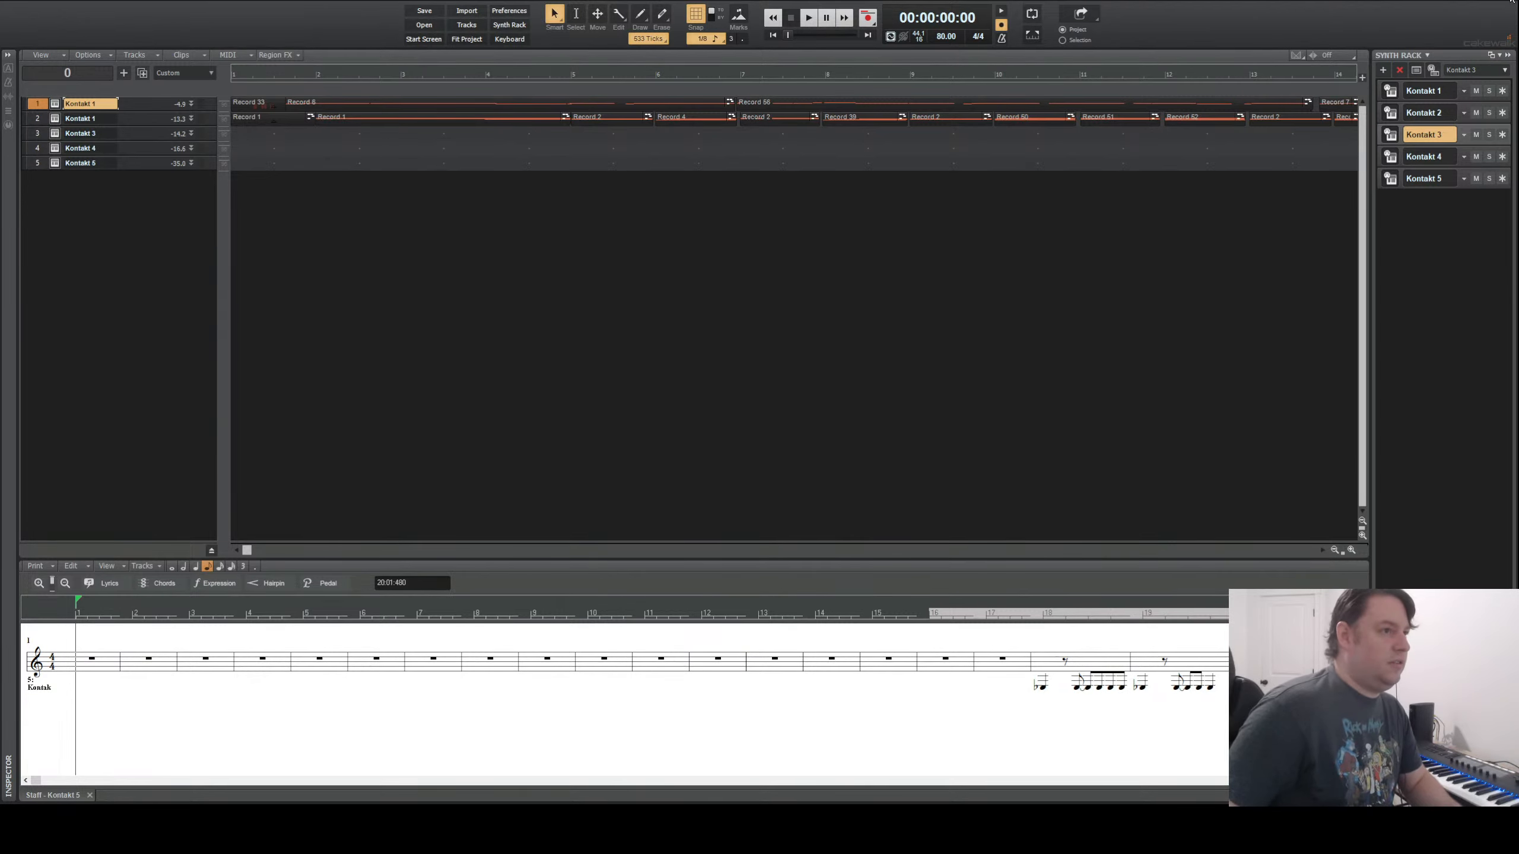
- Close the arrangement project and create a new empty project
click(1512, 2)
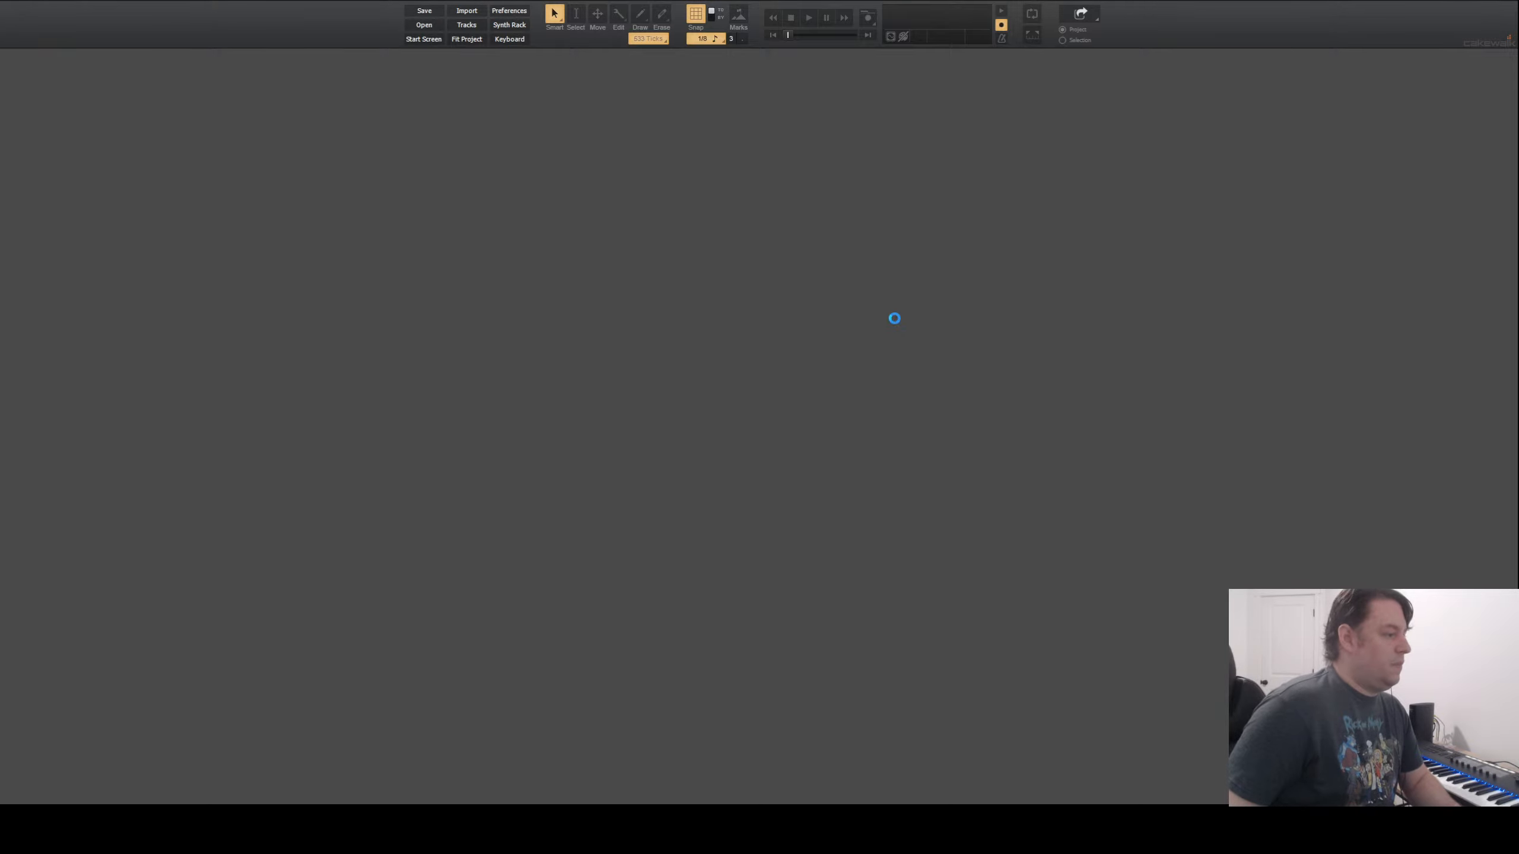
click(722, 155)
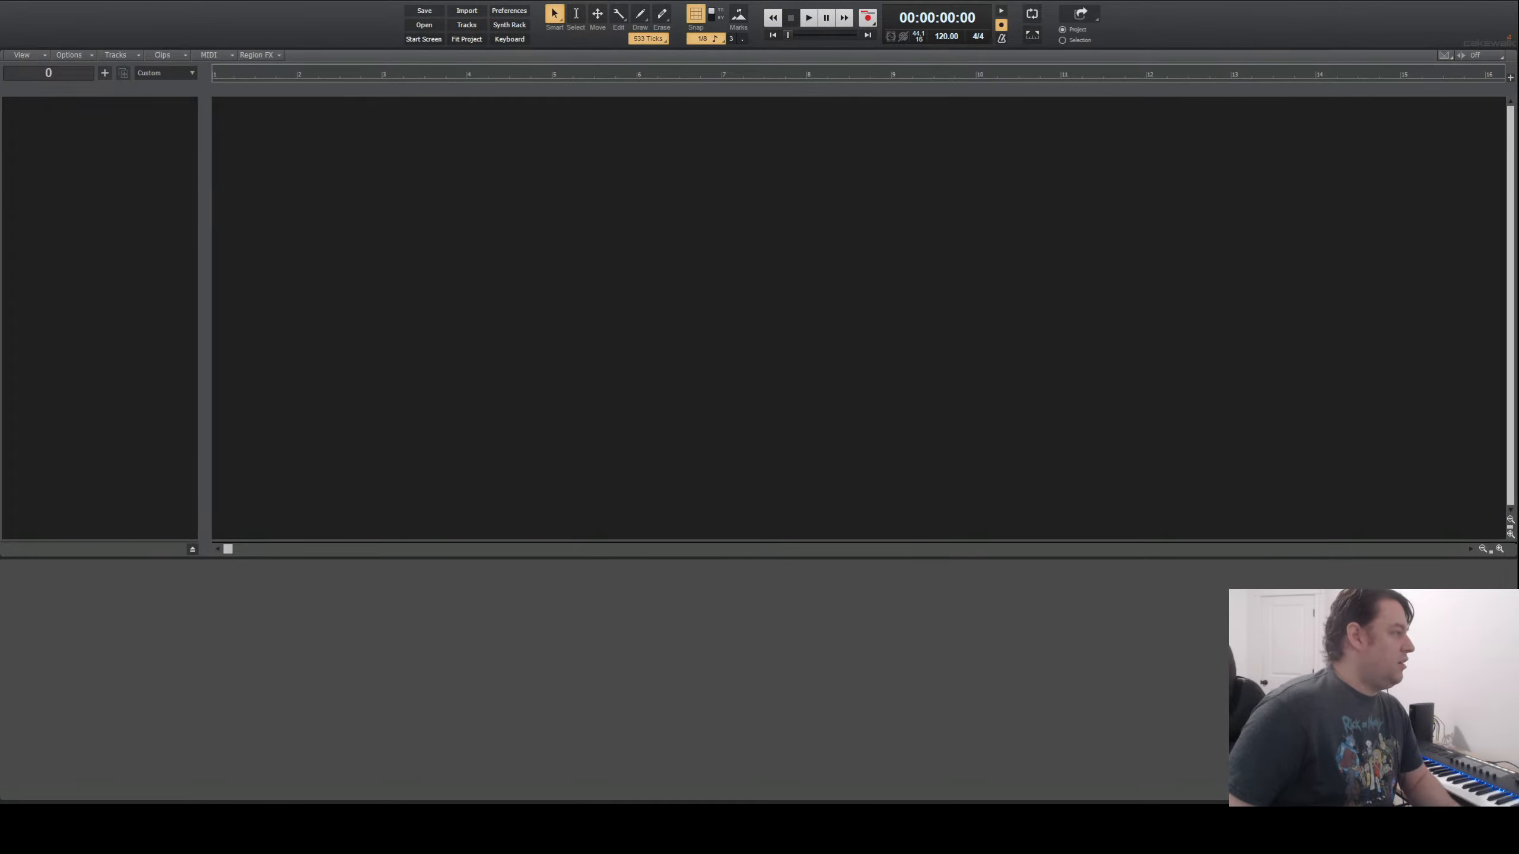
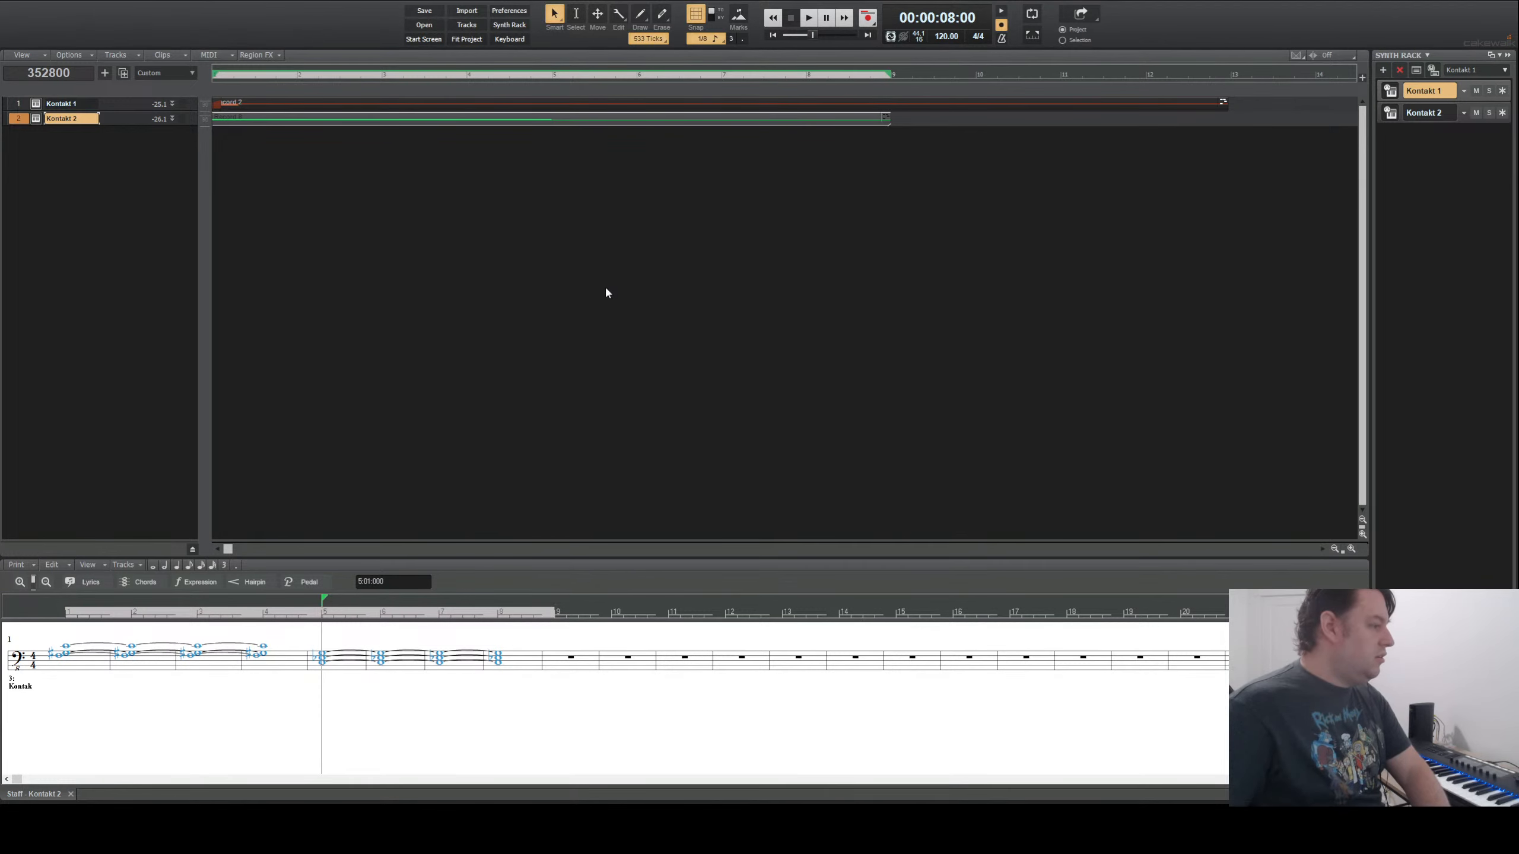
- Split the Kontakt 2 clip on track 2 at measure 5 and copy its first part to measure 9
key(s)
click(403, 115)
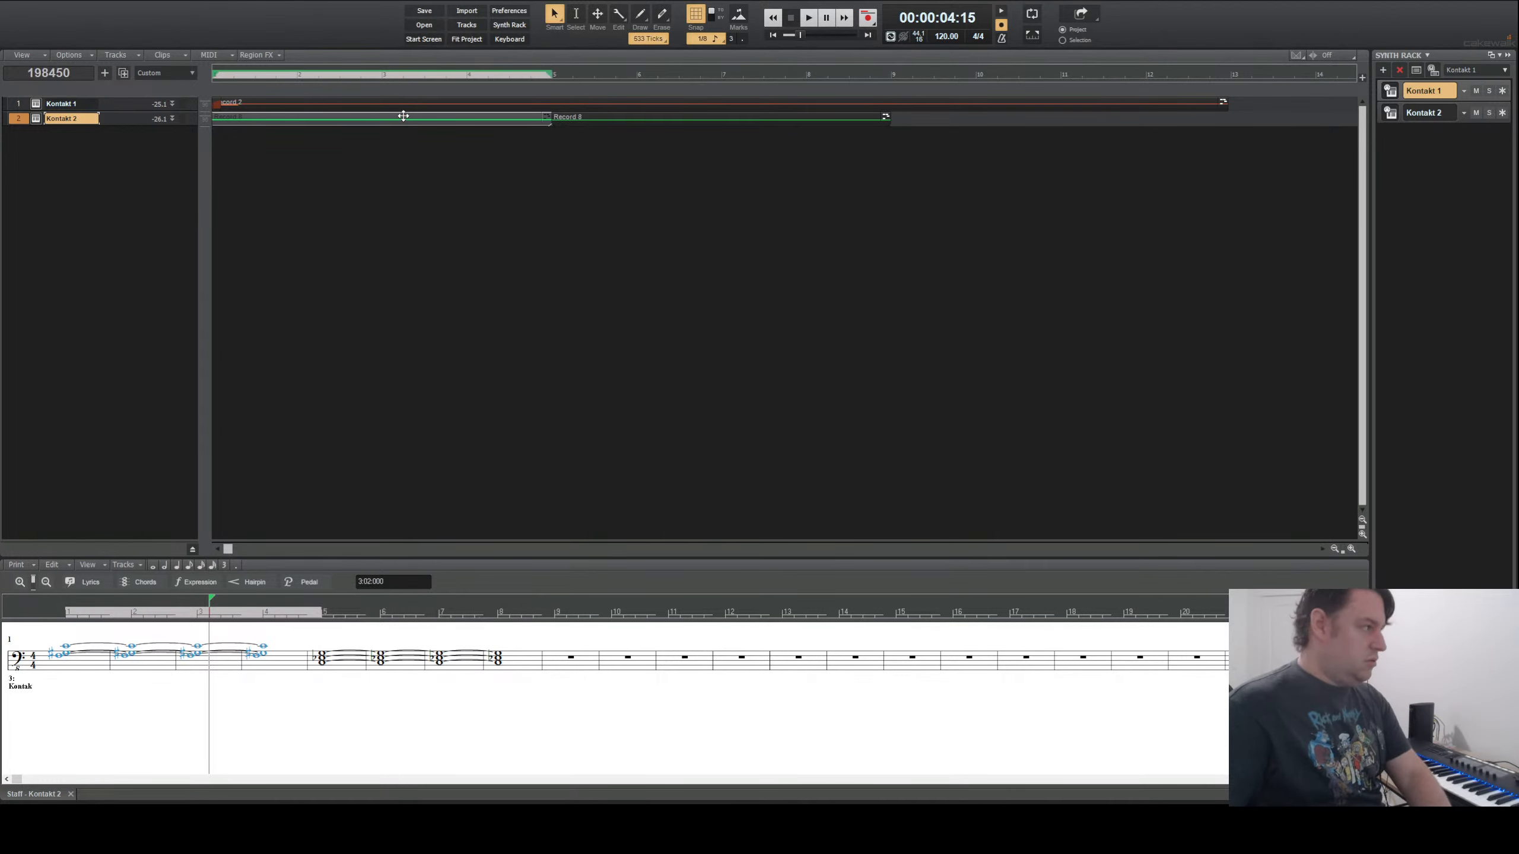
key(ctrl+c)
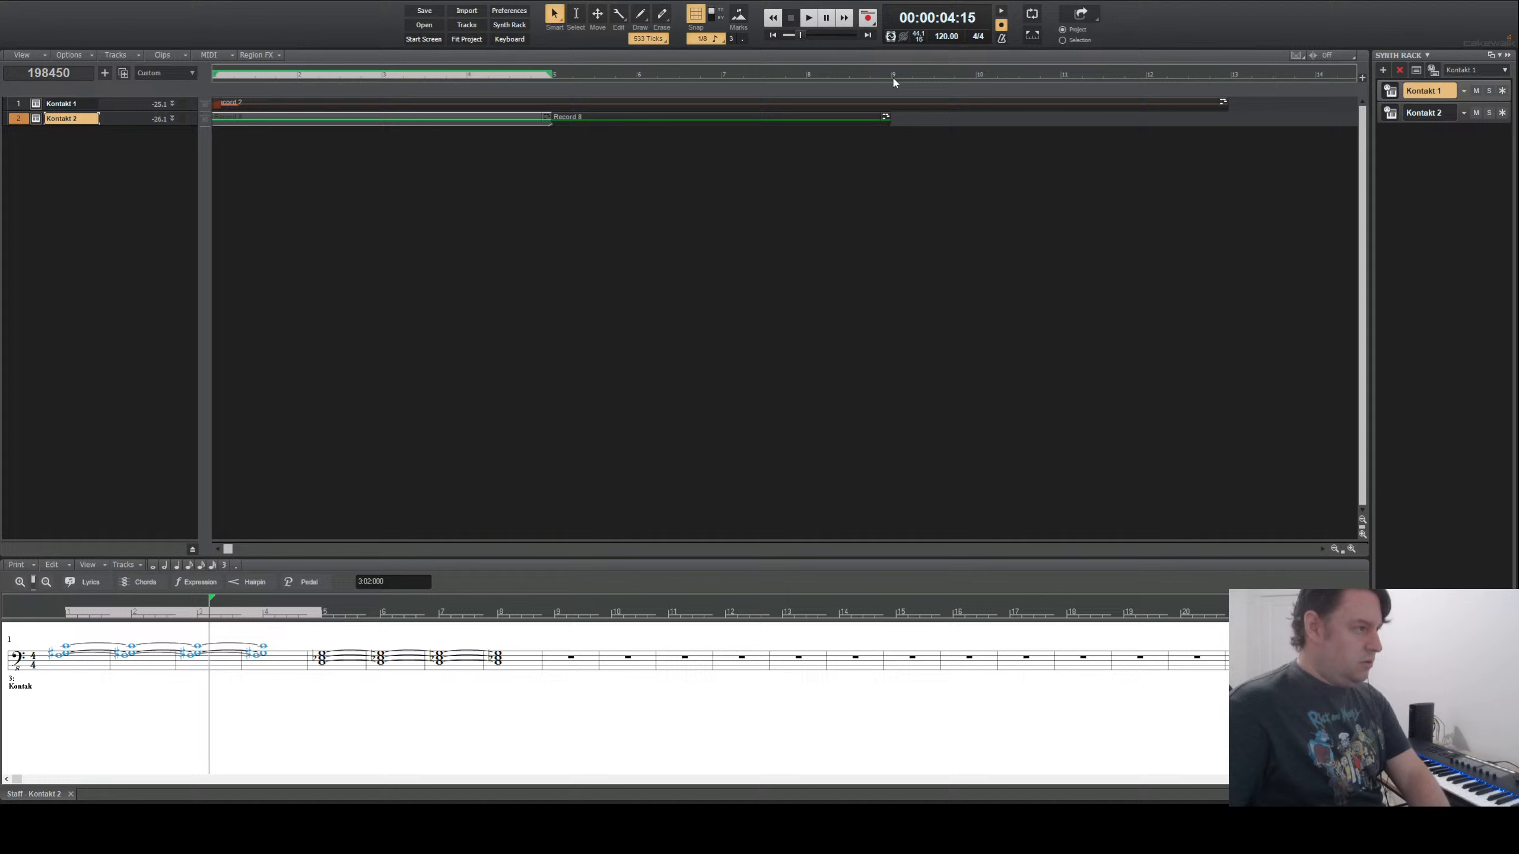
click(893, 78)
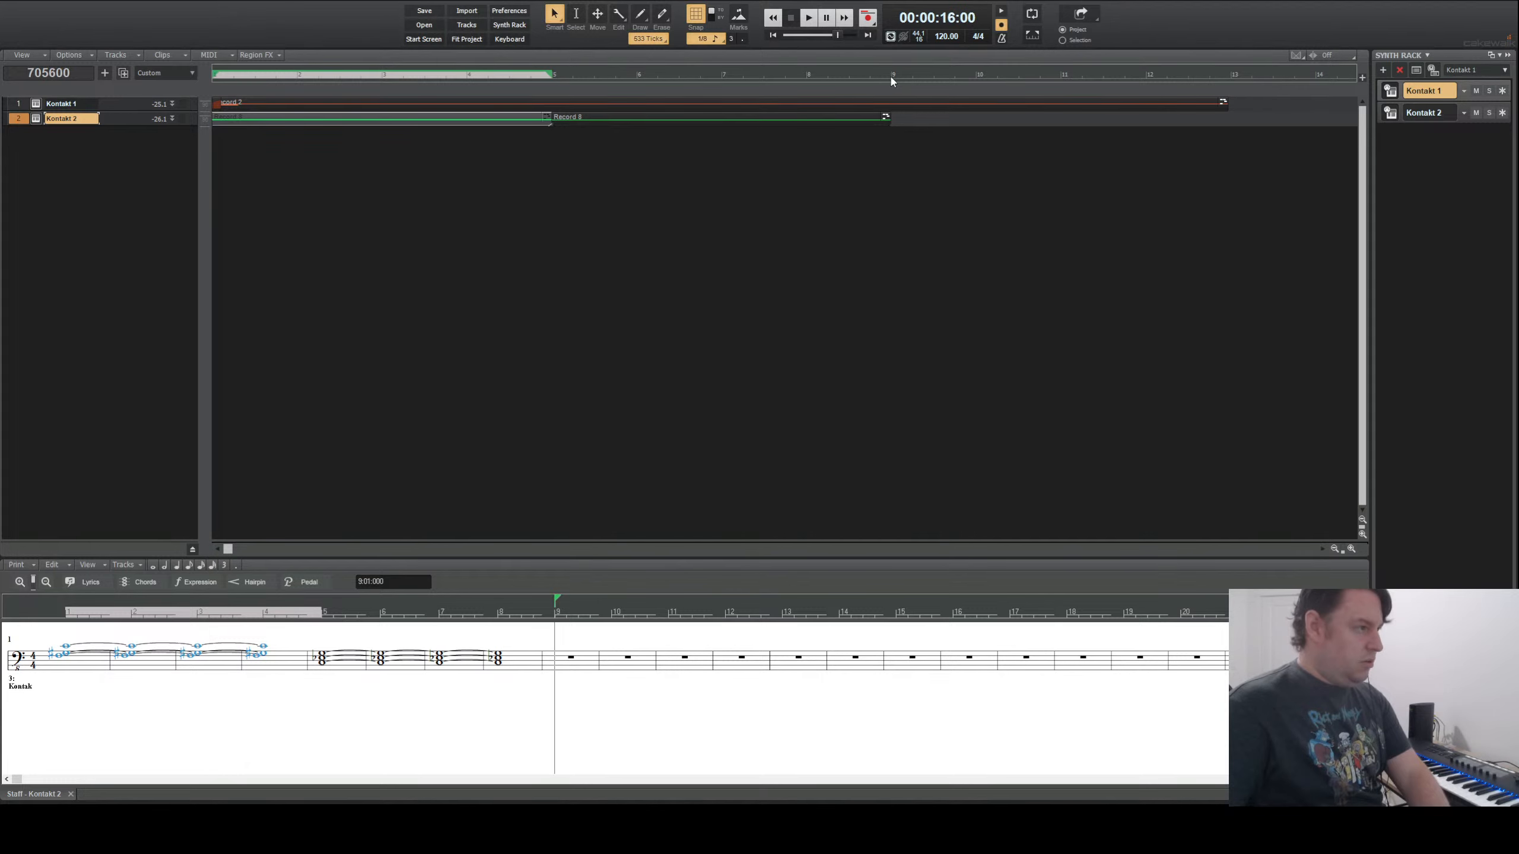
key(ctrl+v)
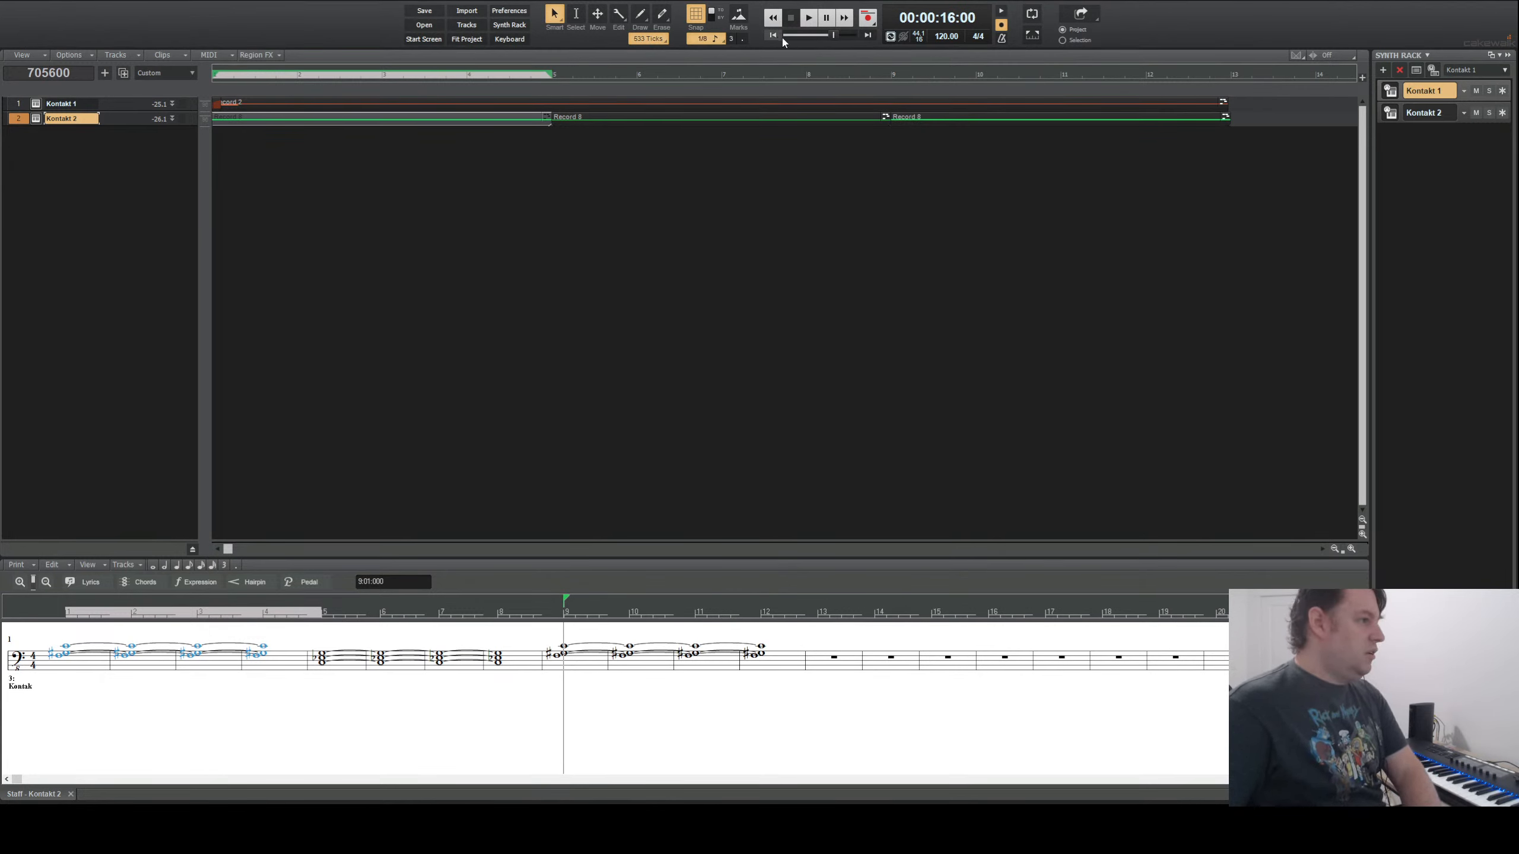
- Play the two Kontakt tracks from the beginning to hear the extended sequence
click(773, 17)
click(815, 20)
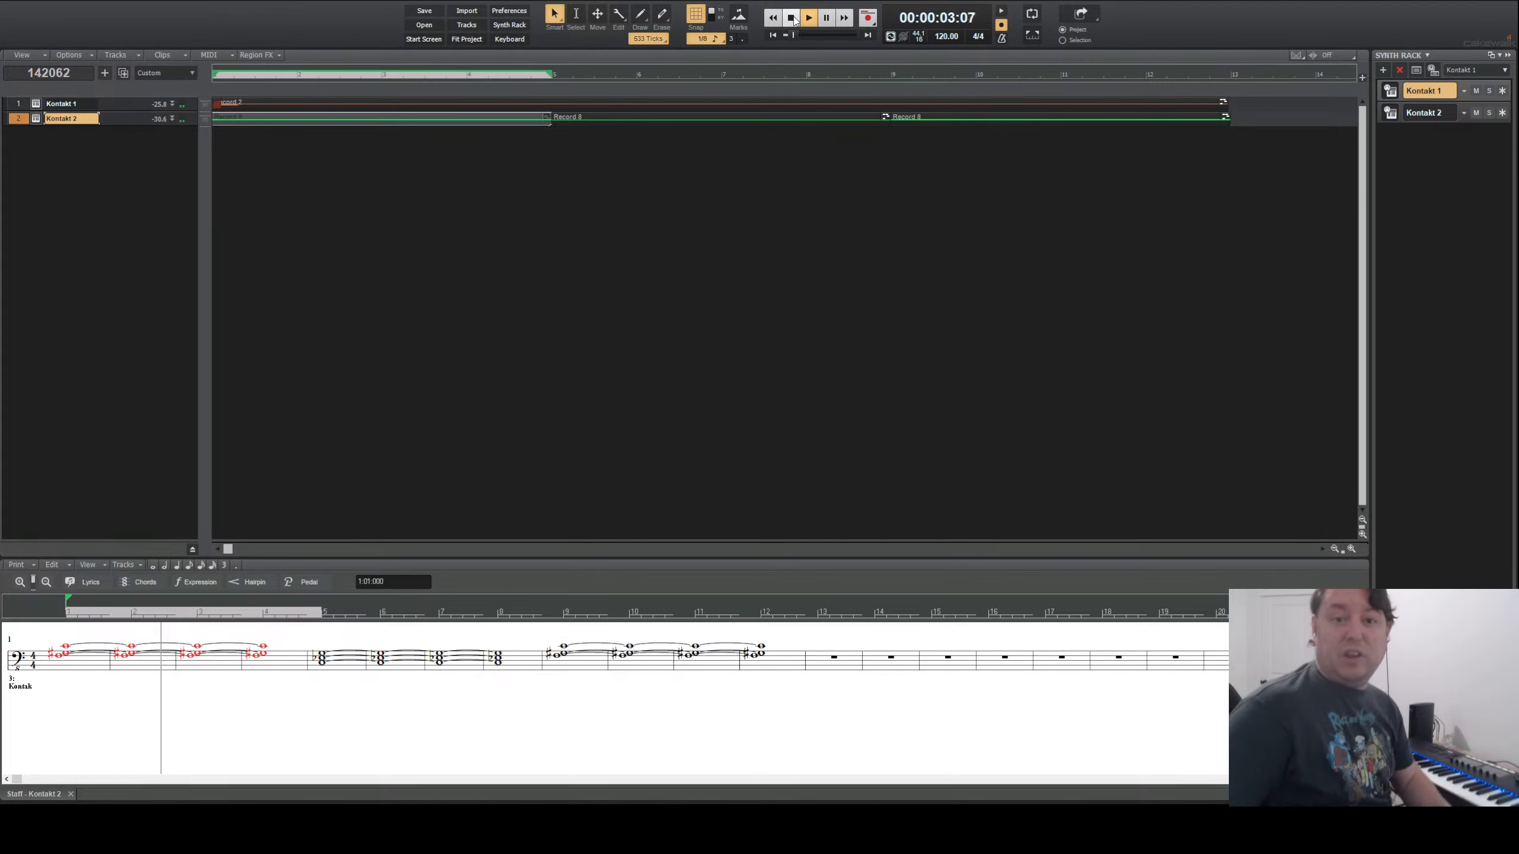
- Stop playback and record a BBC Symphony part on track 3 from the beginning to the end of measure 12
click(792, 17)
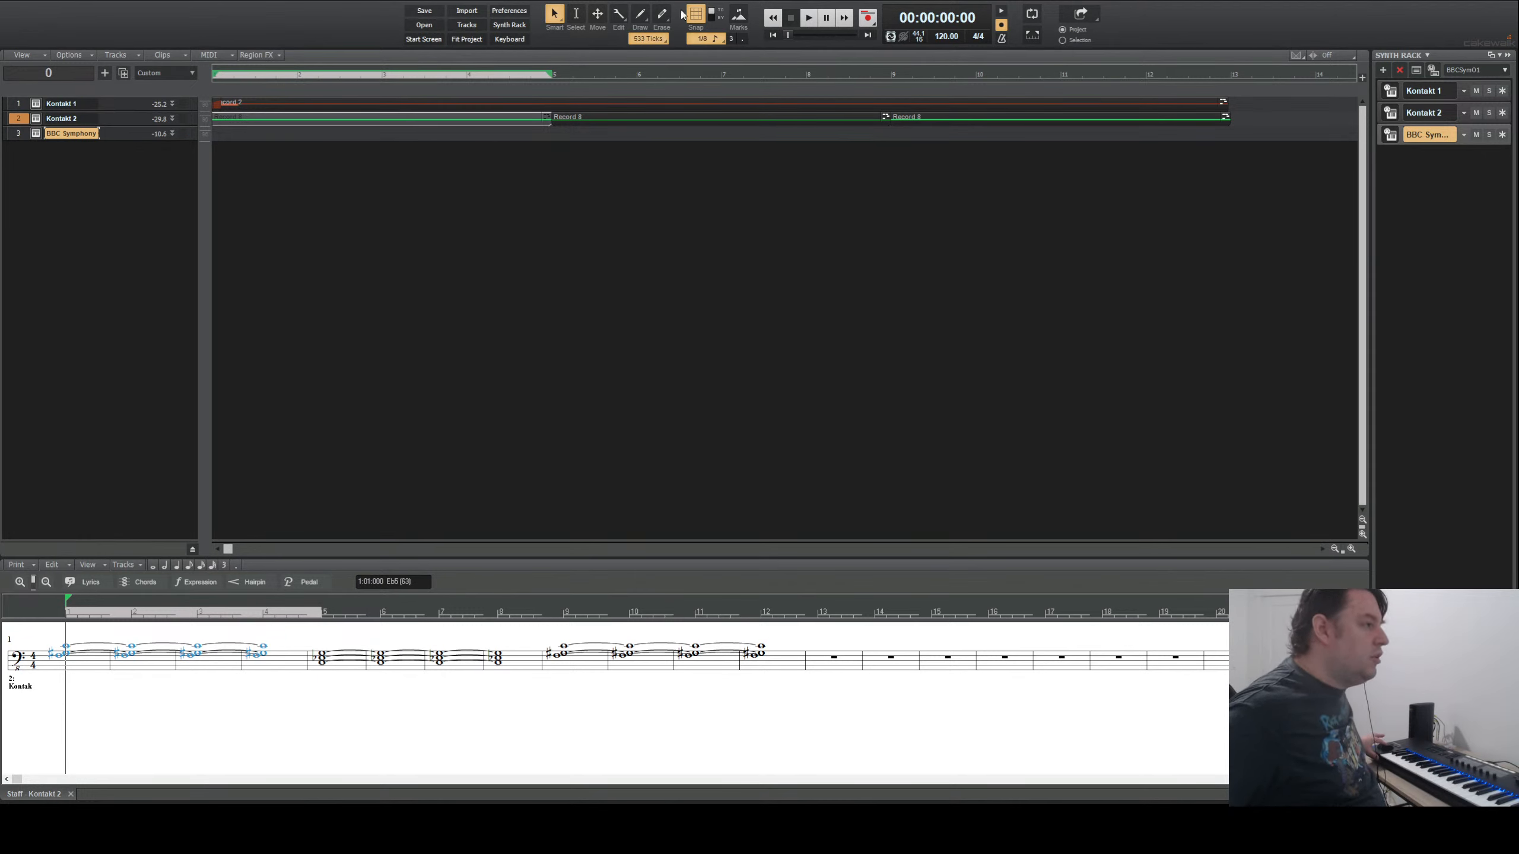
click(868, 17)
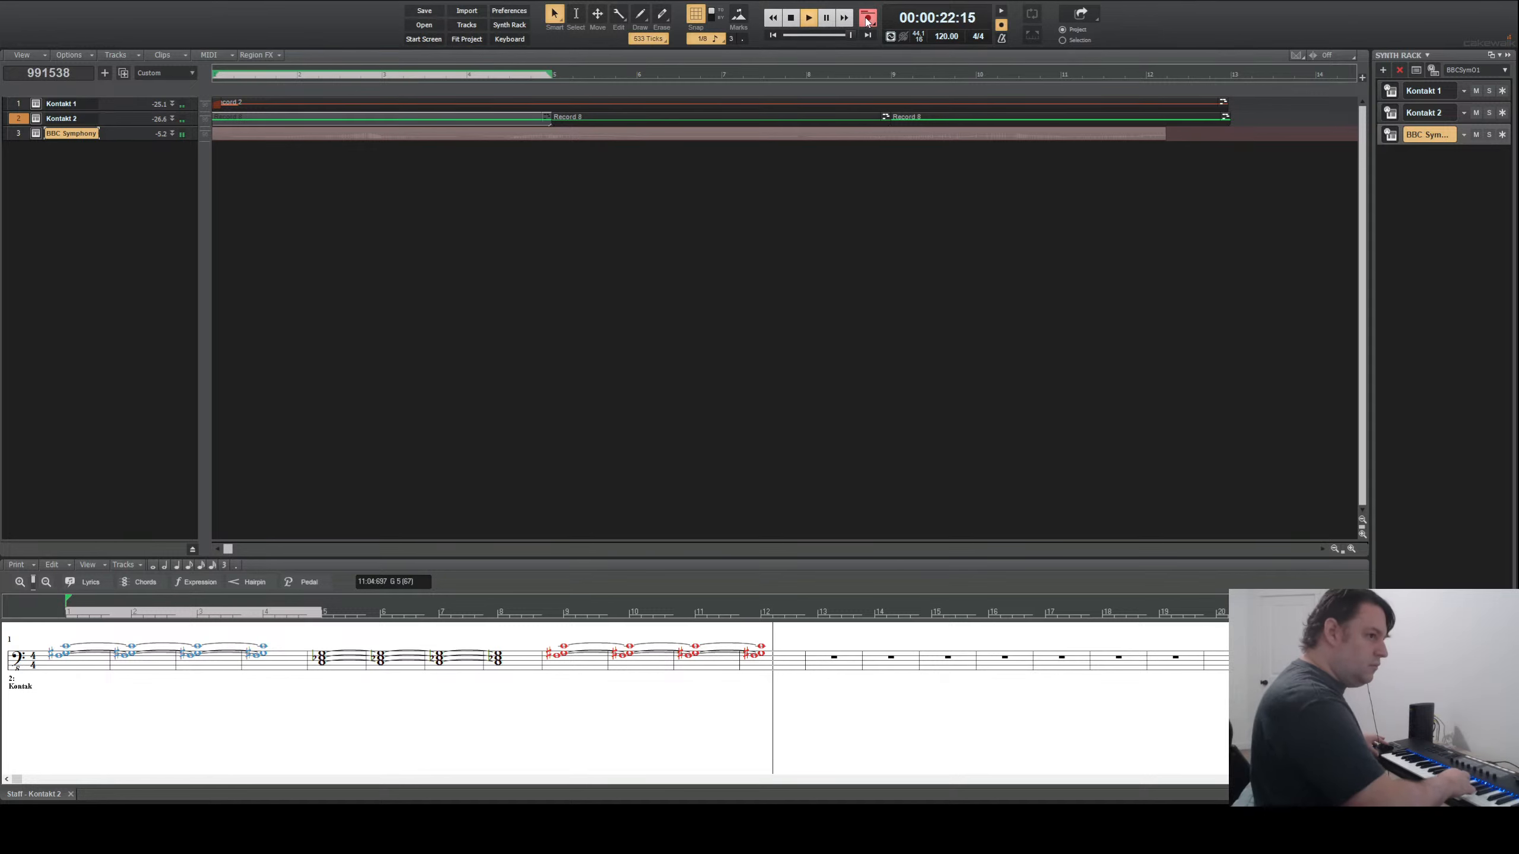
key(space)
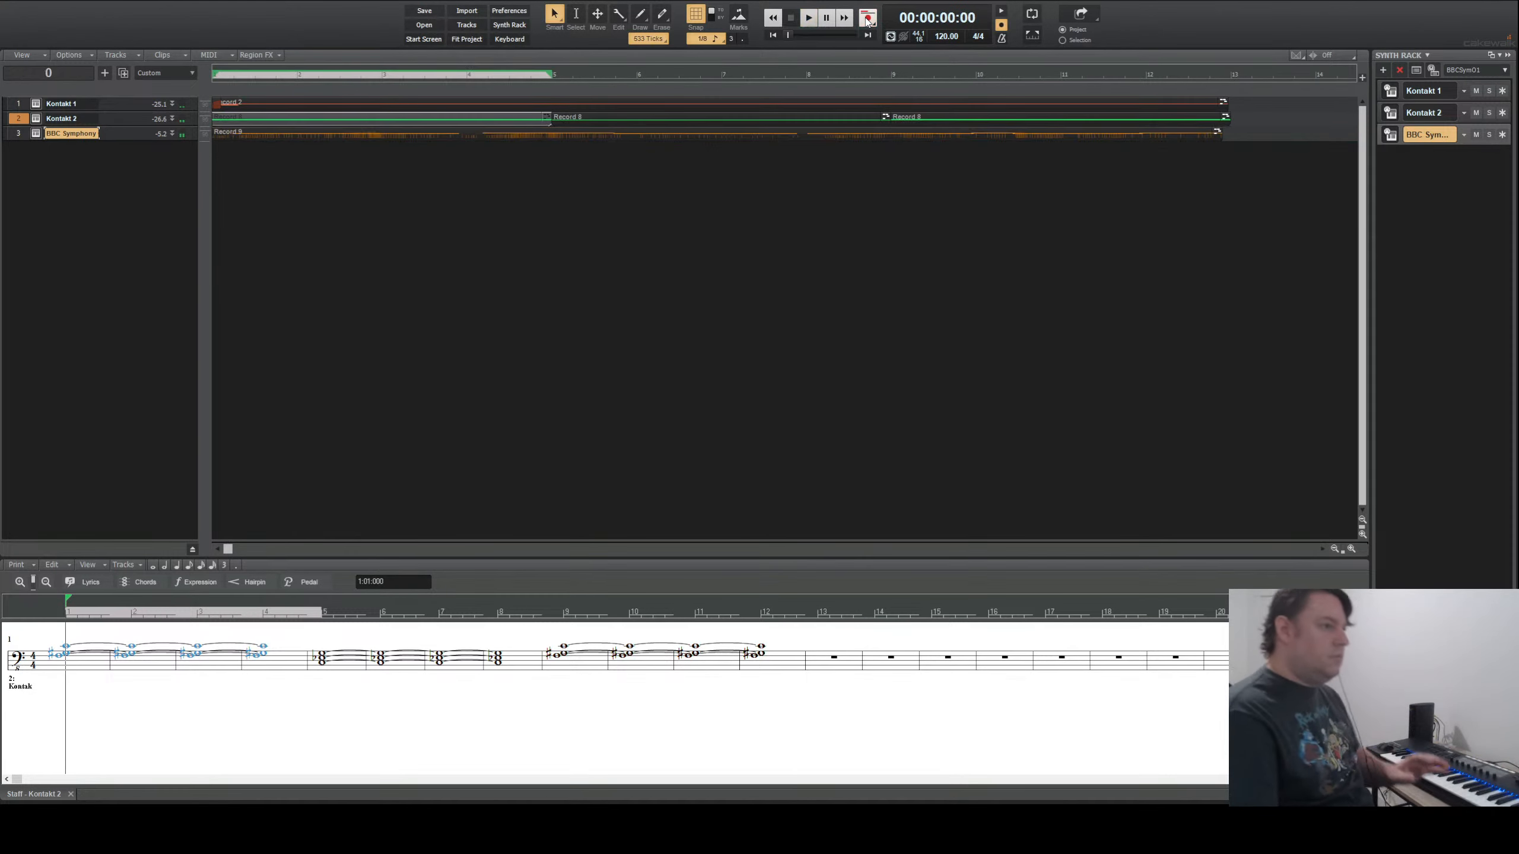
key(space)
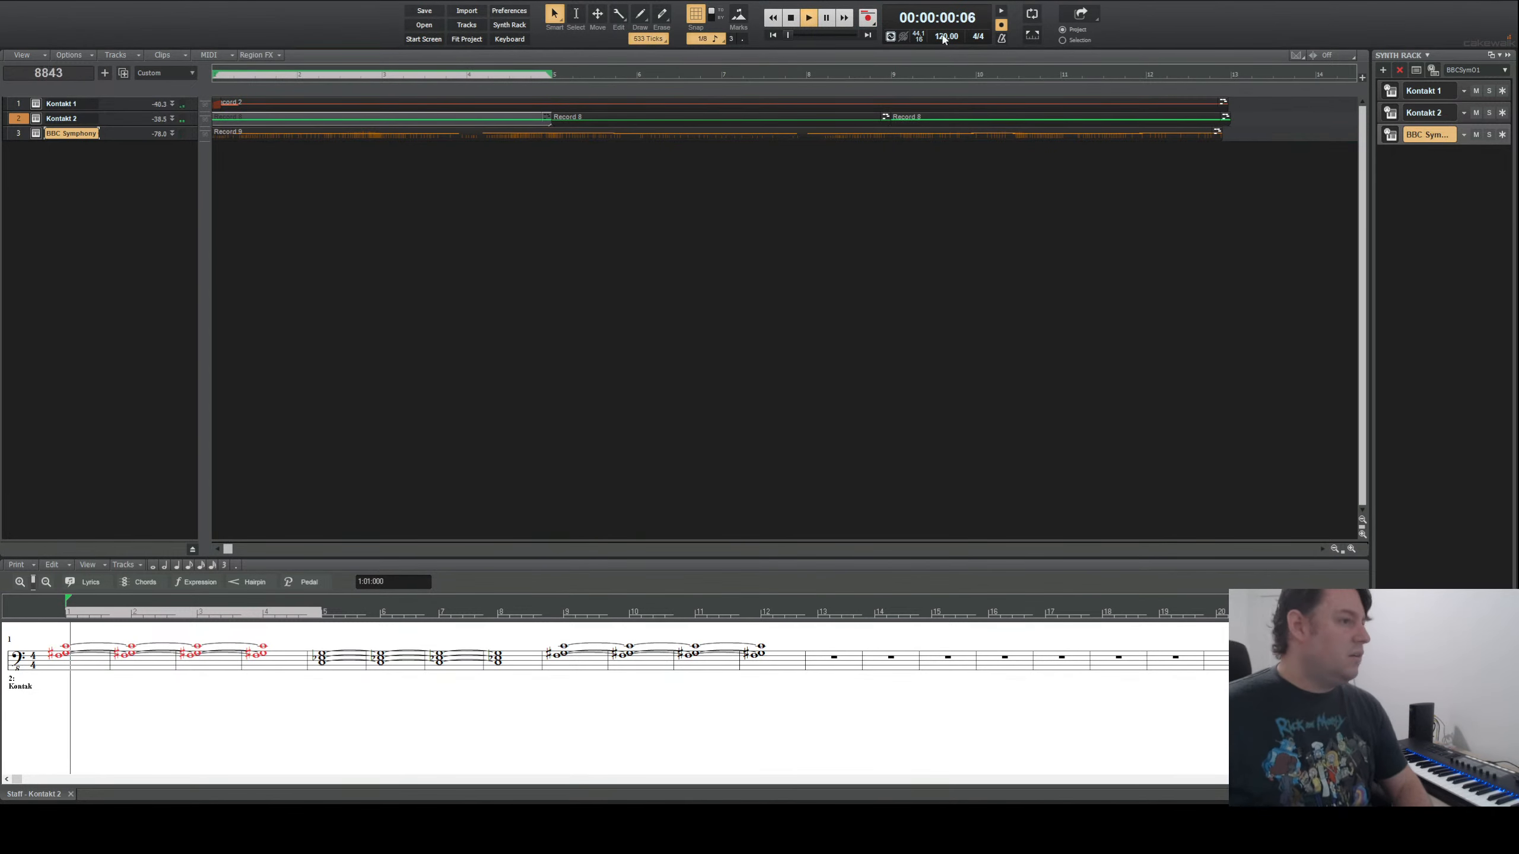
click(792, 22)
click(1430, 115)
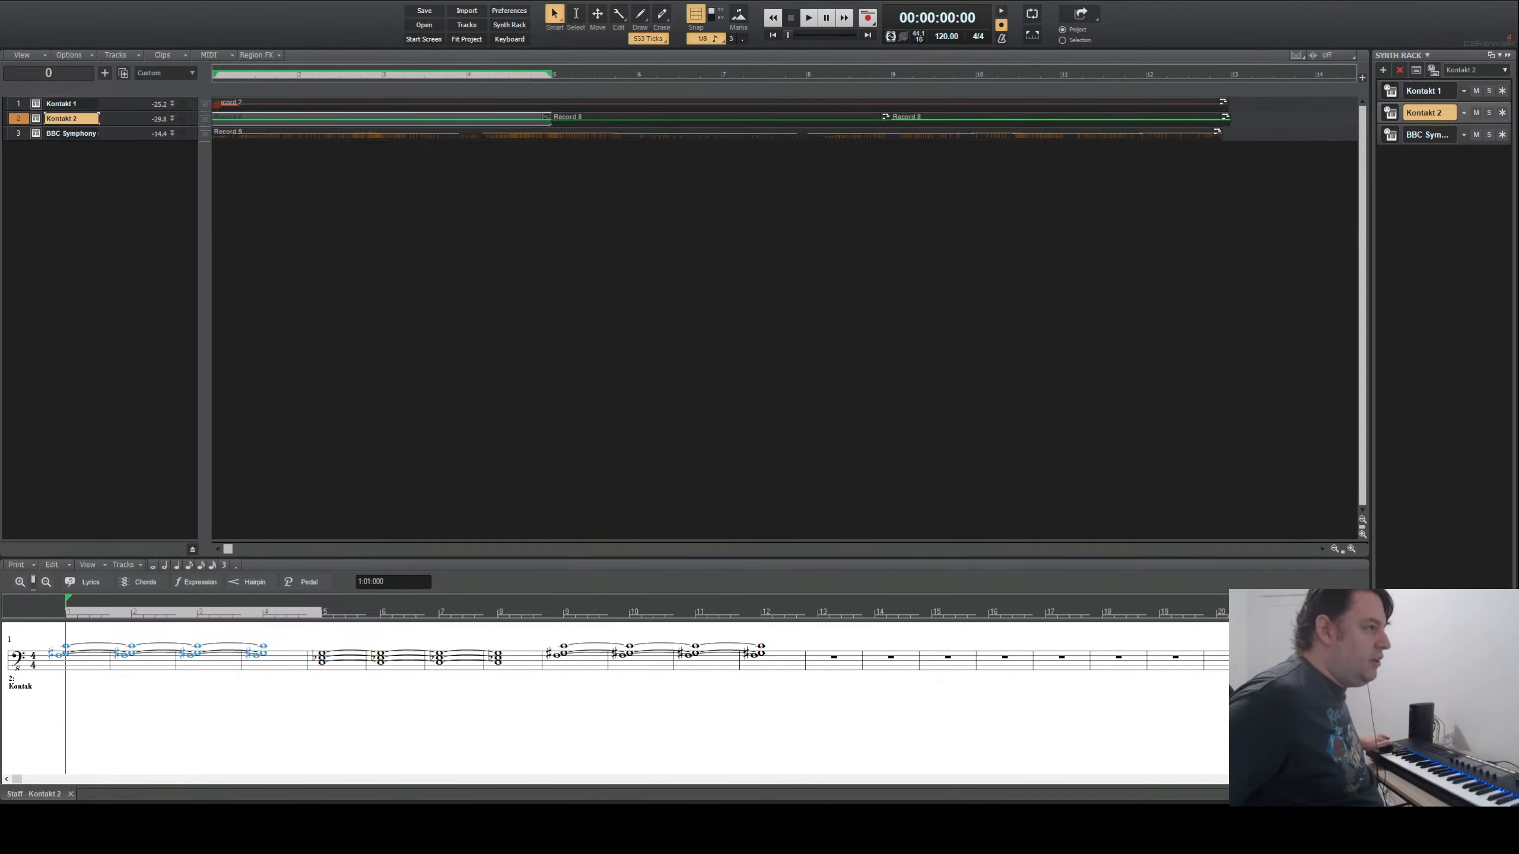
click(809, 17)
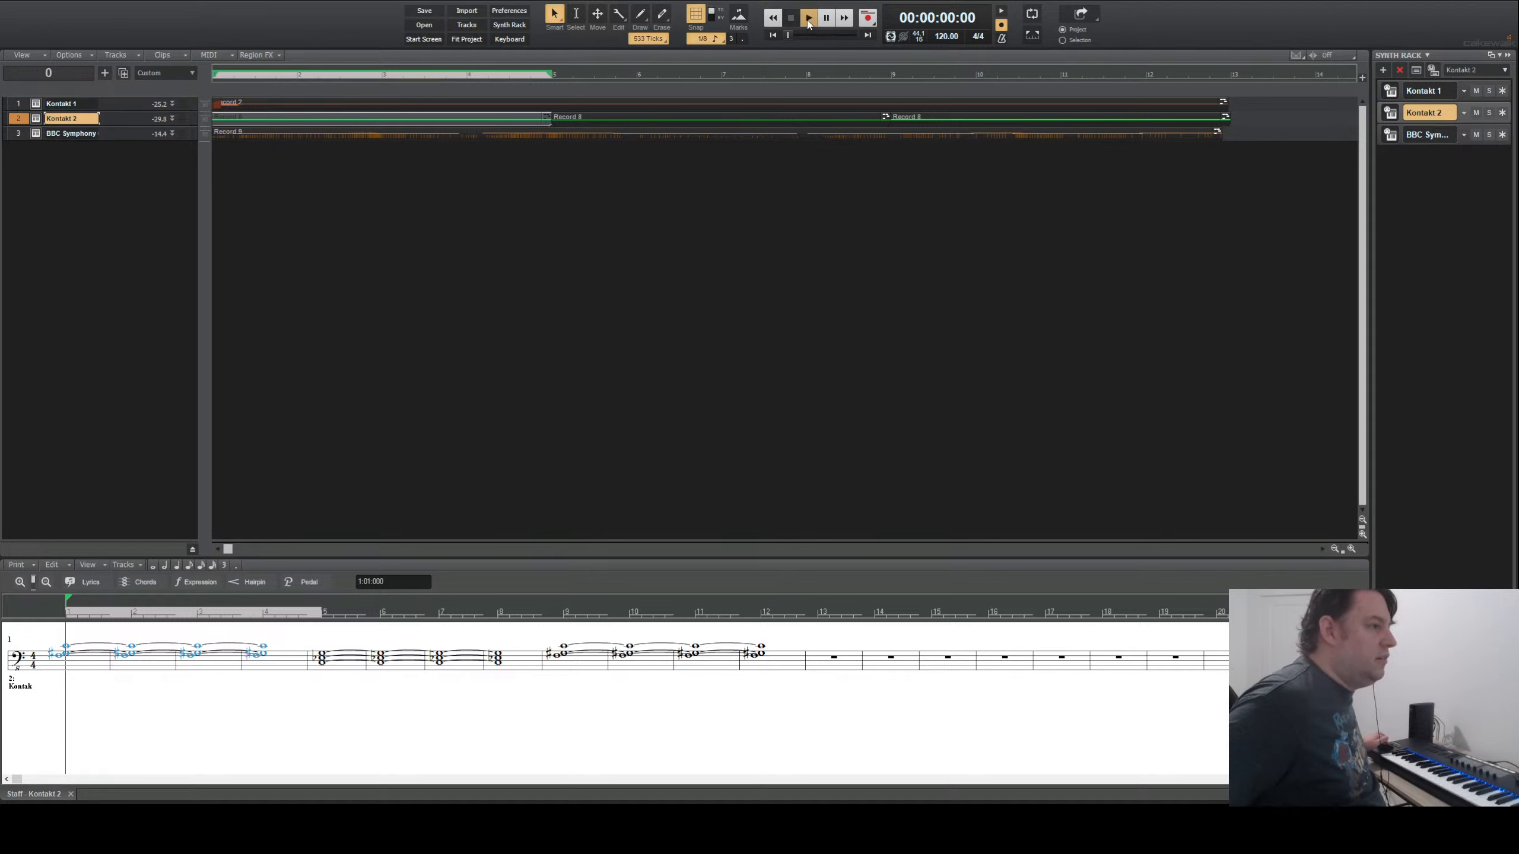
click(791, 18)
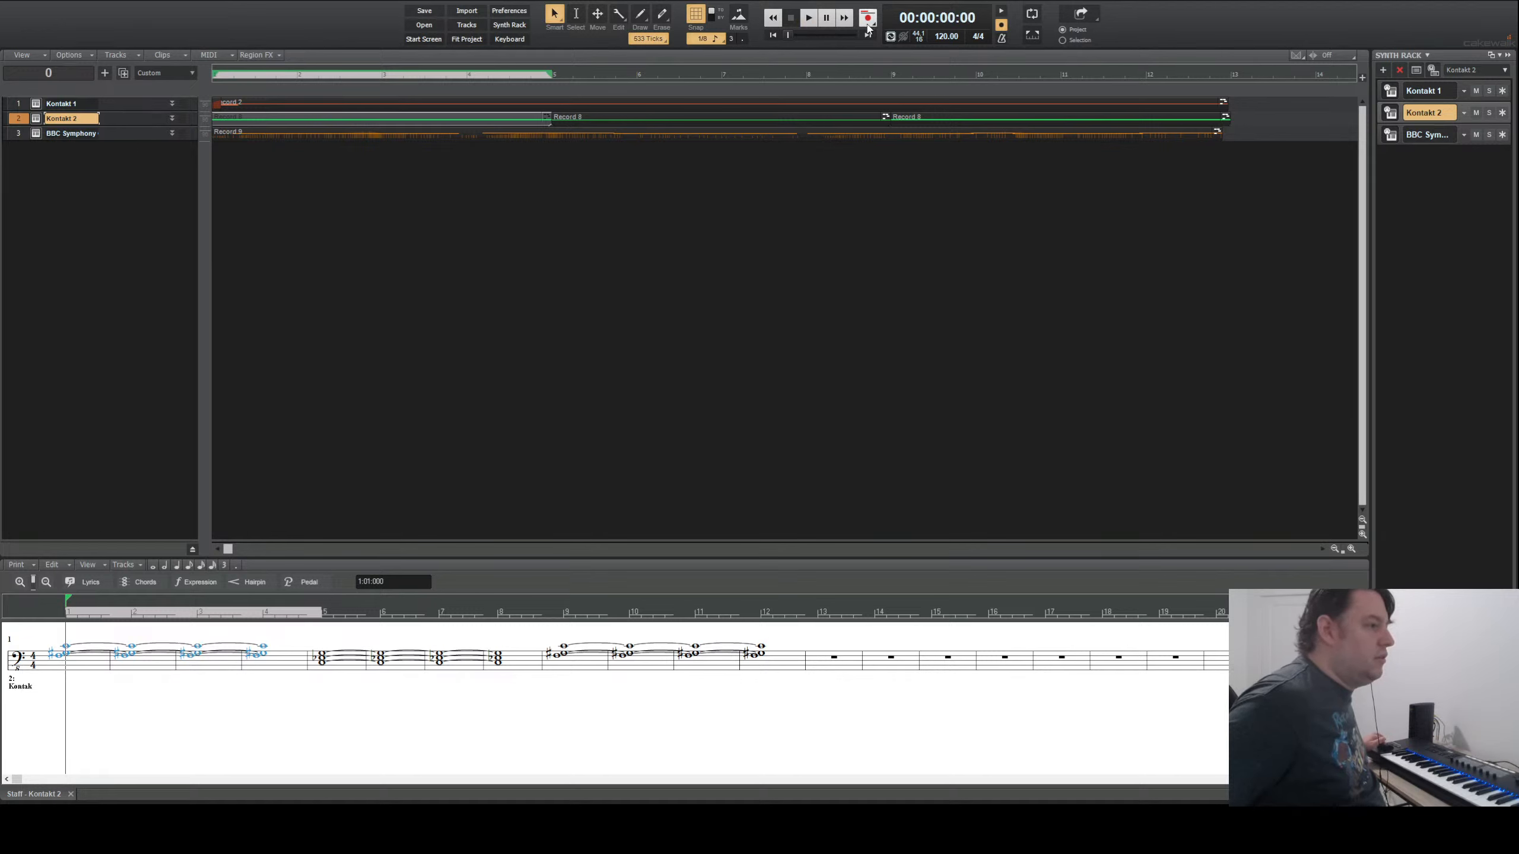
click(869, 20)
click(791, 17)
- Select the Kontakt 2 track and play the three-track sequence from the beginning
click(217, 103)
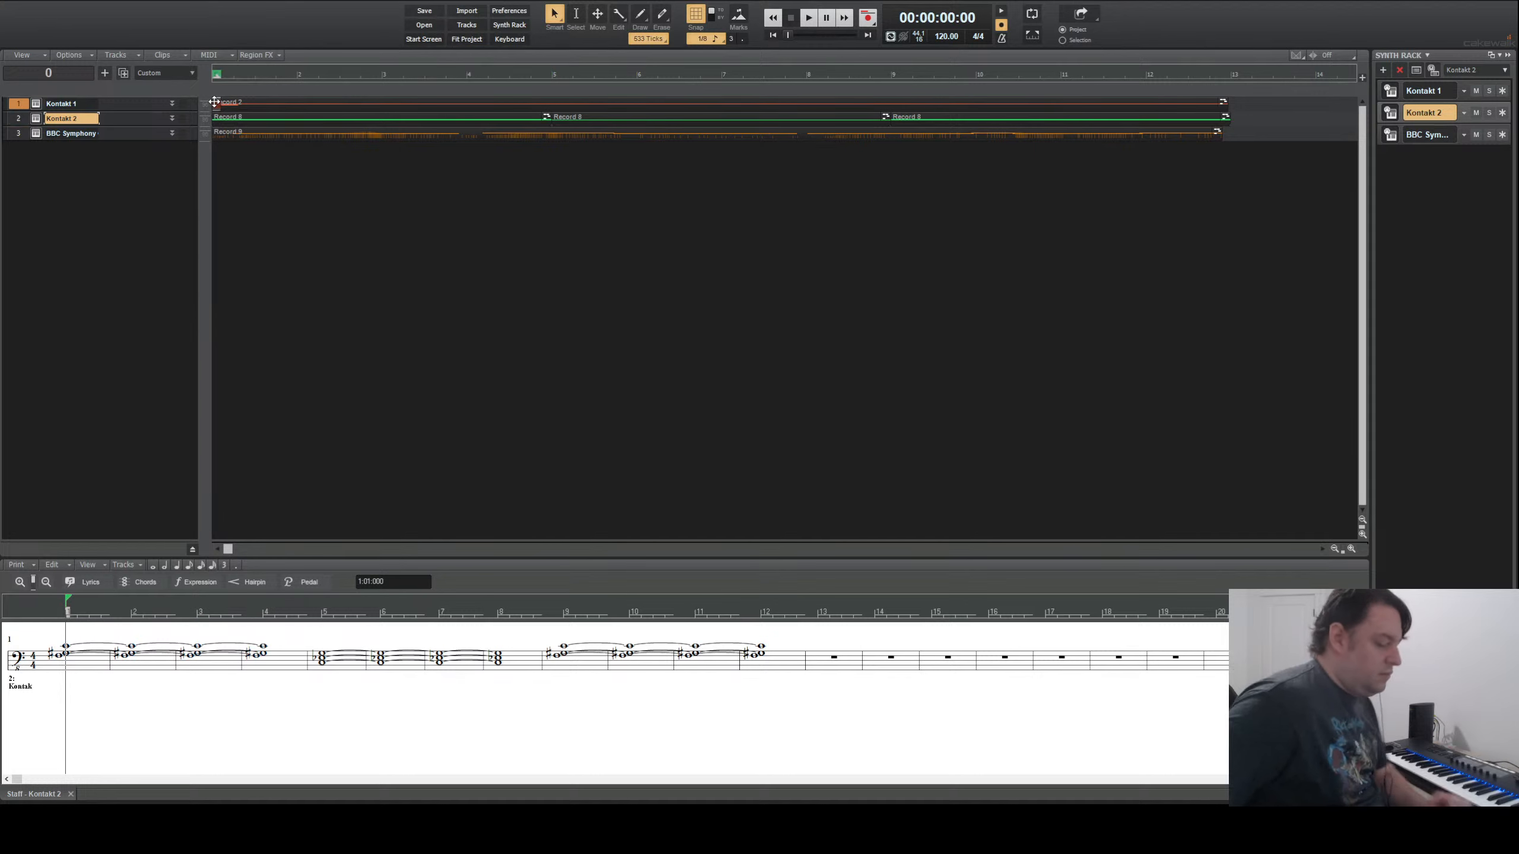
click(10, 118)
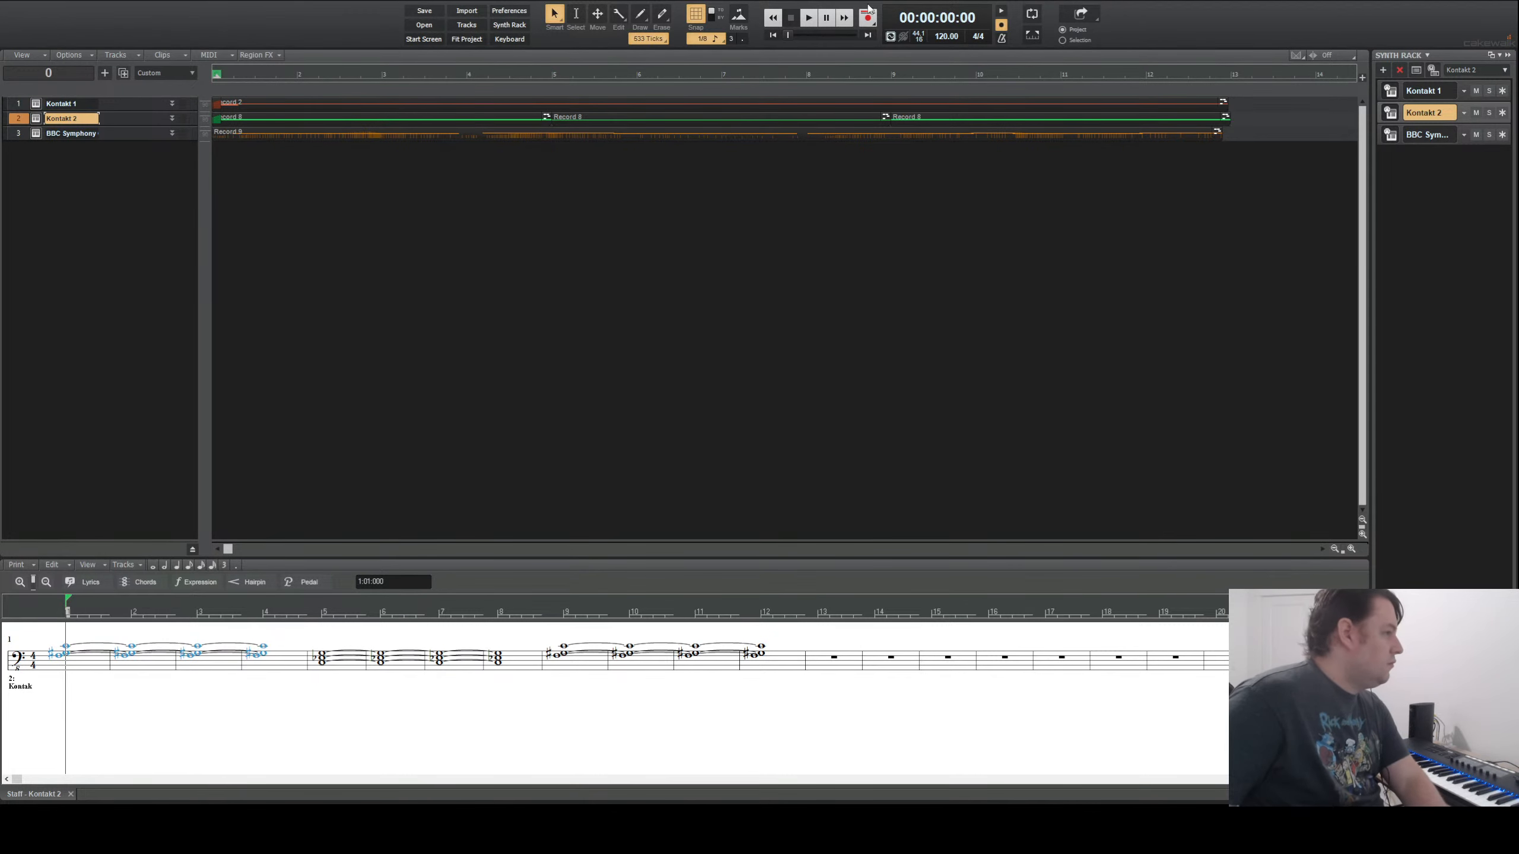
key(space)
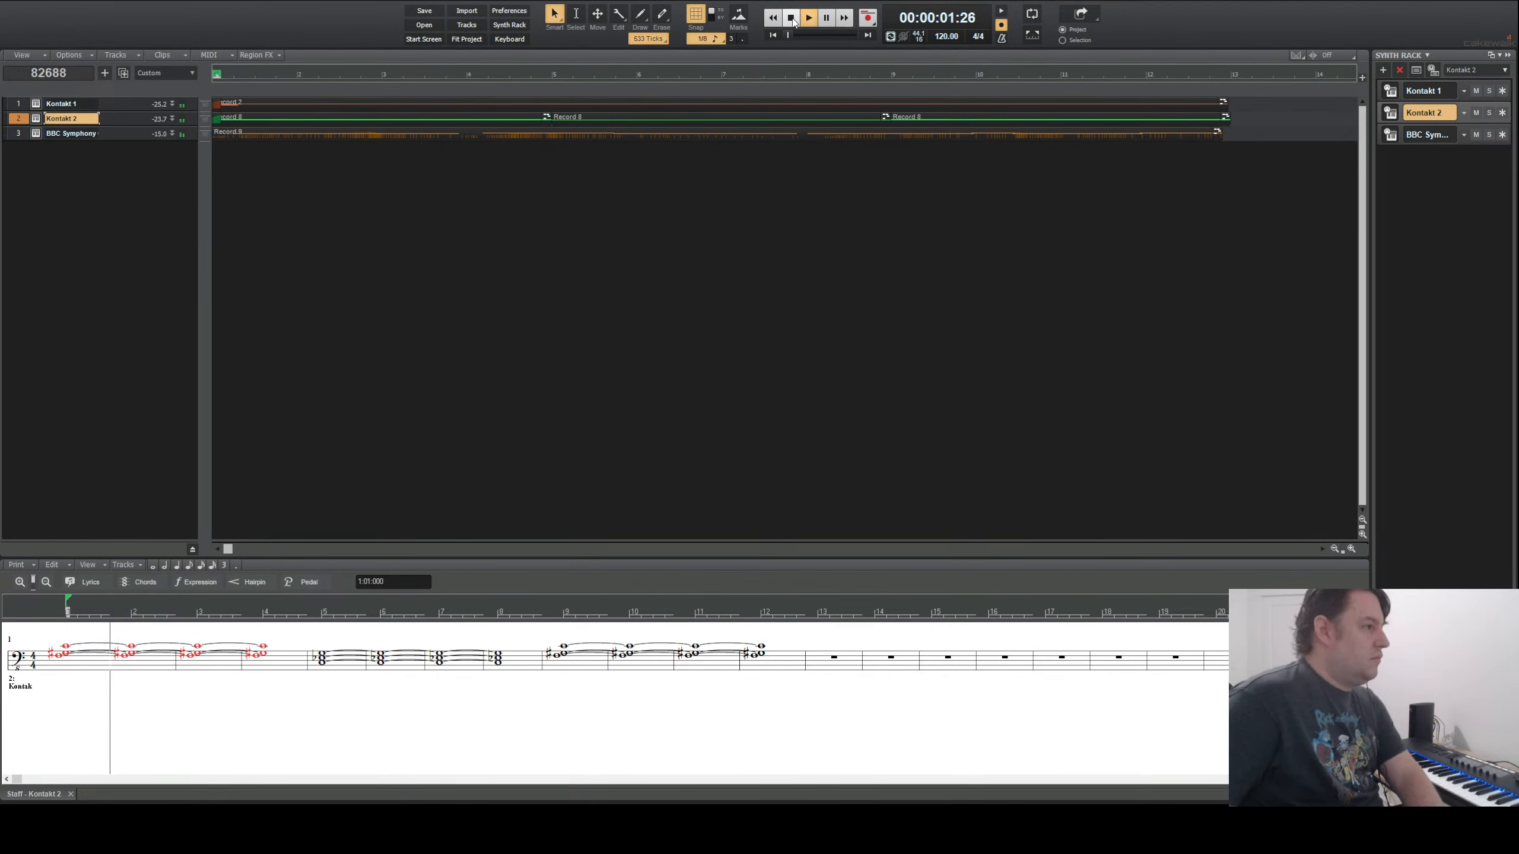
click(791, 20)
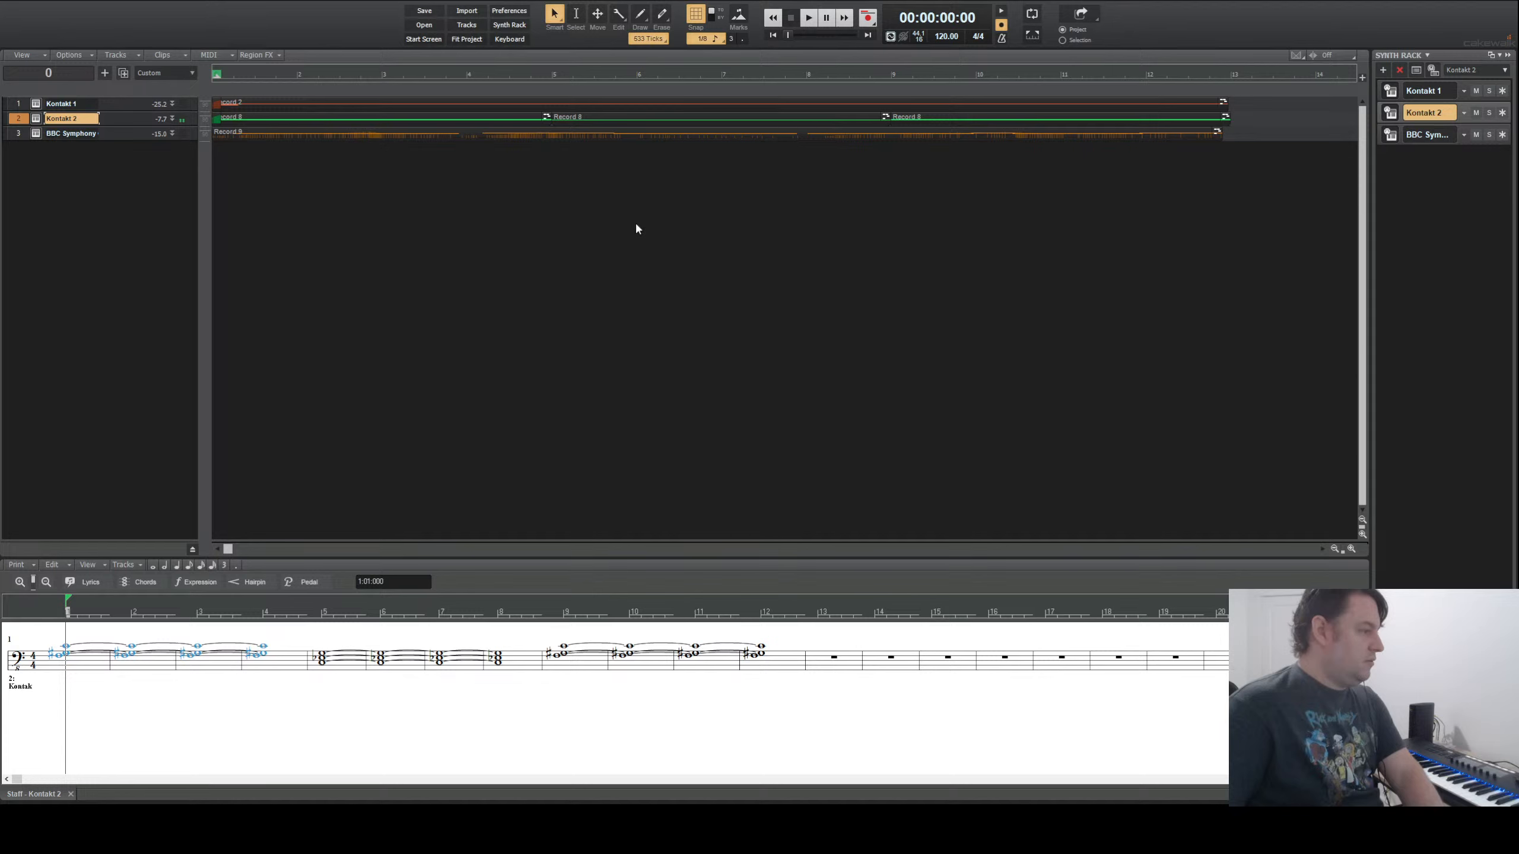
click(807, 18)
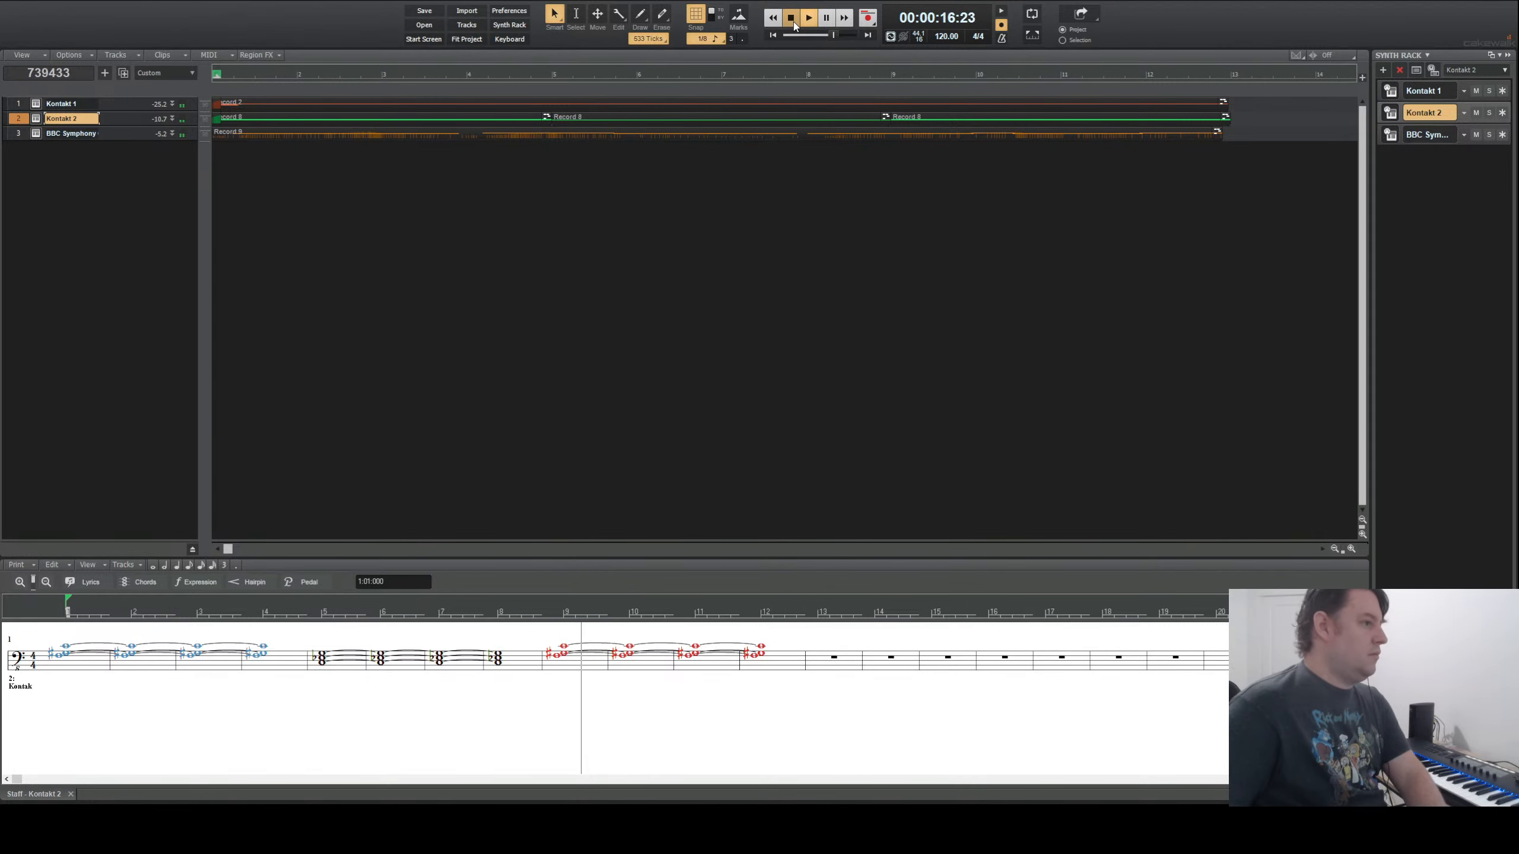
click(790, 17)
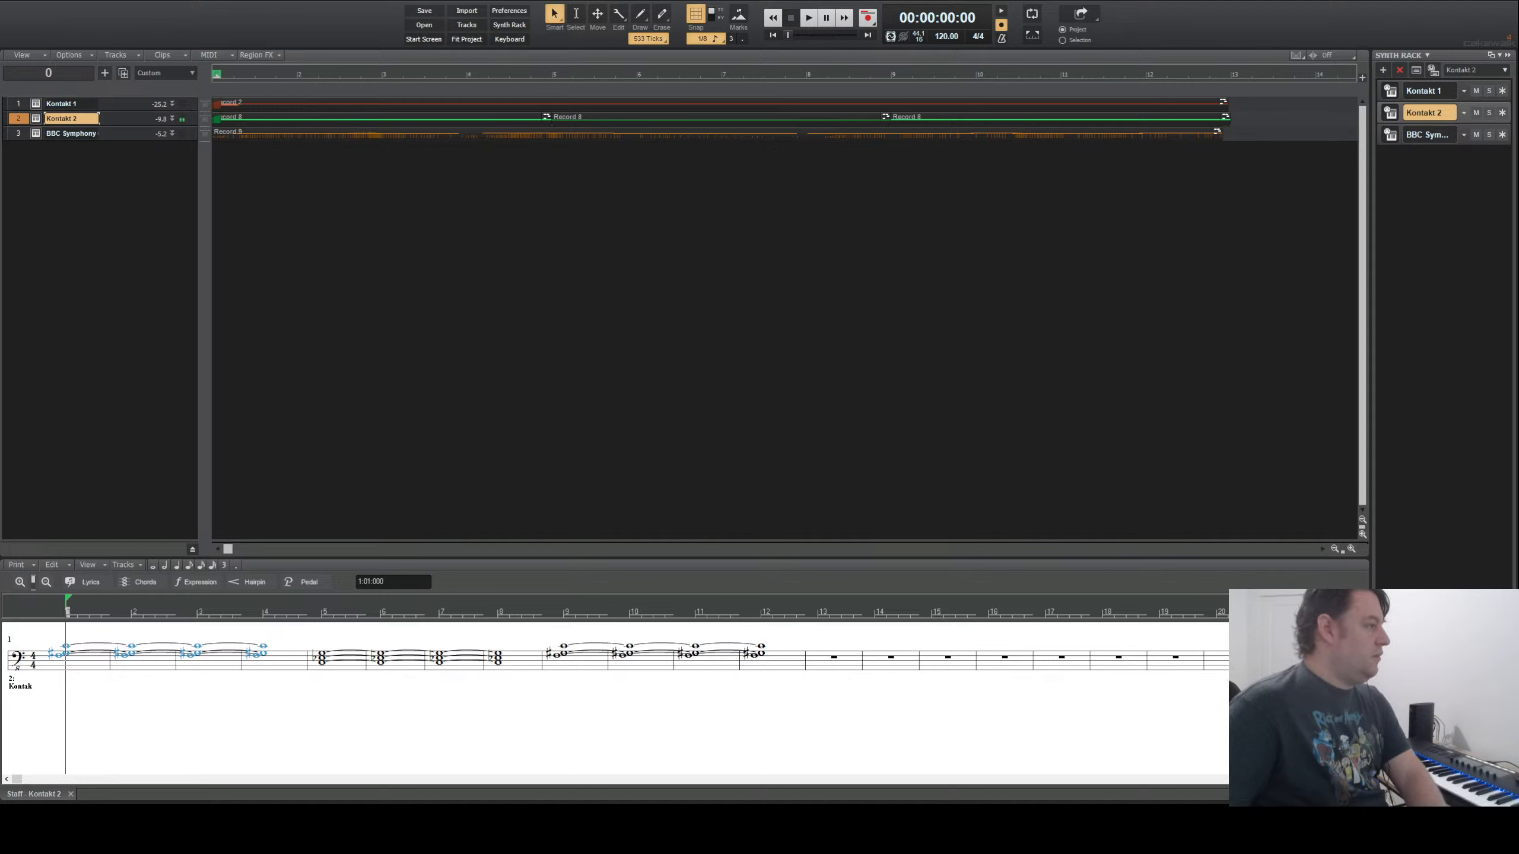
- Open the BBC Symphony instrument's interface while the sequence plays, and stop playback
key(space)
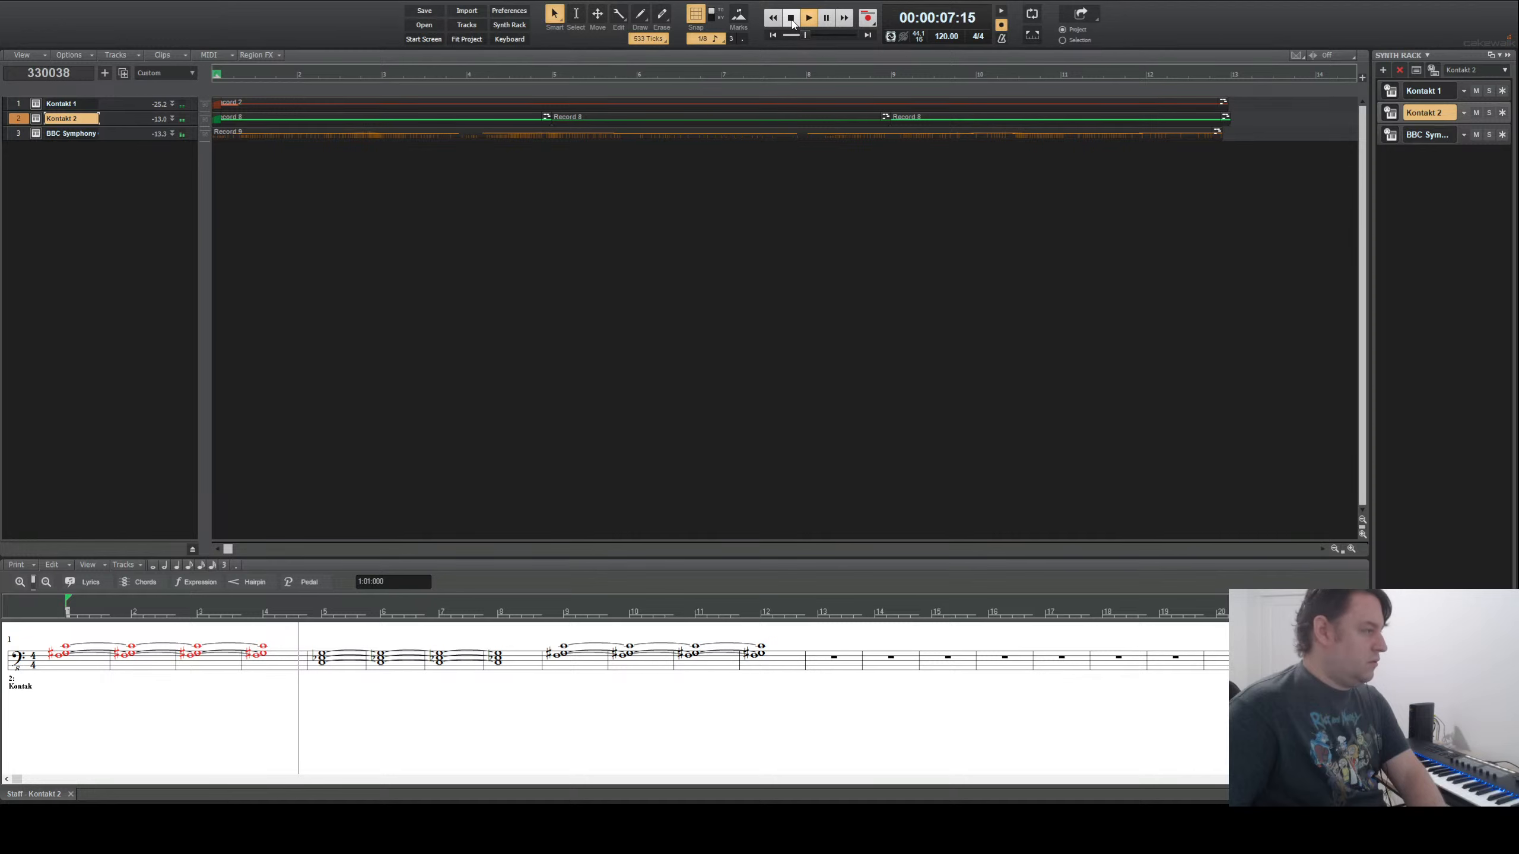
click(1423, 135)
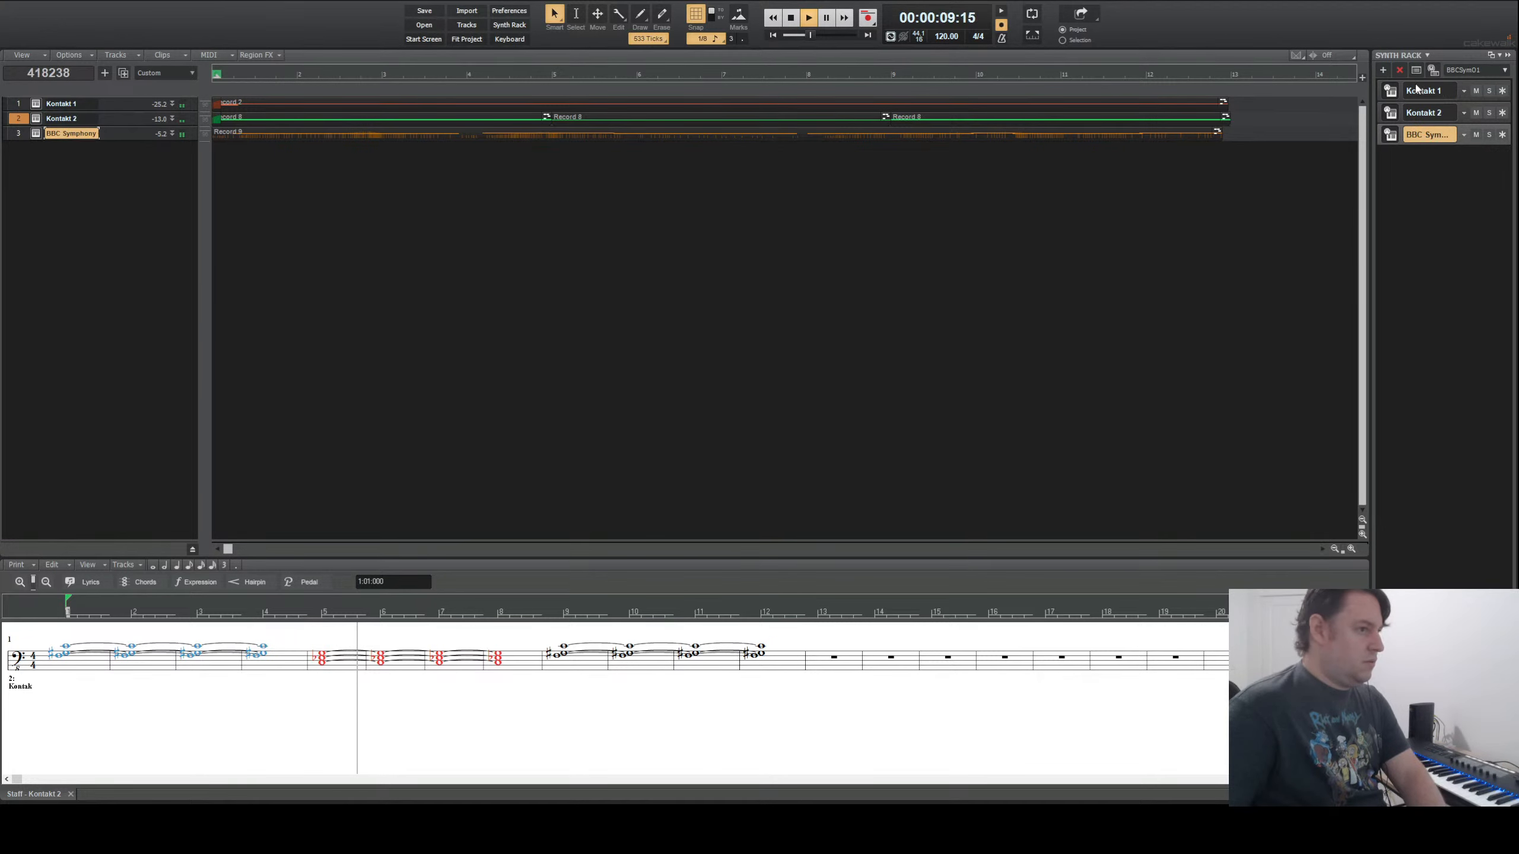
click(1417, 71)
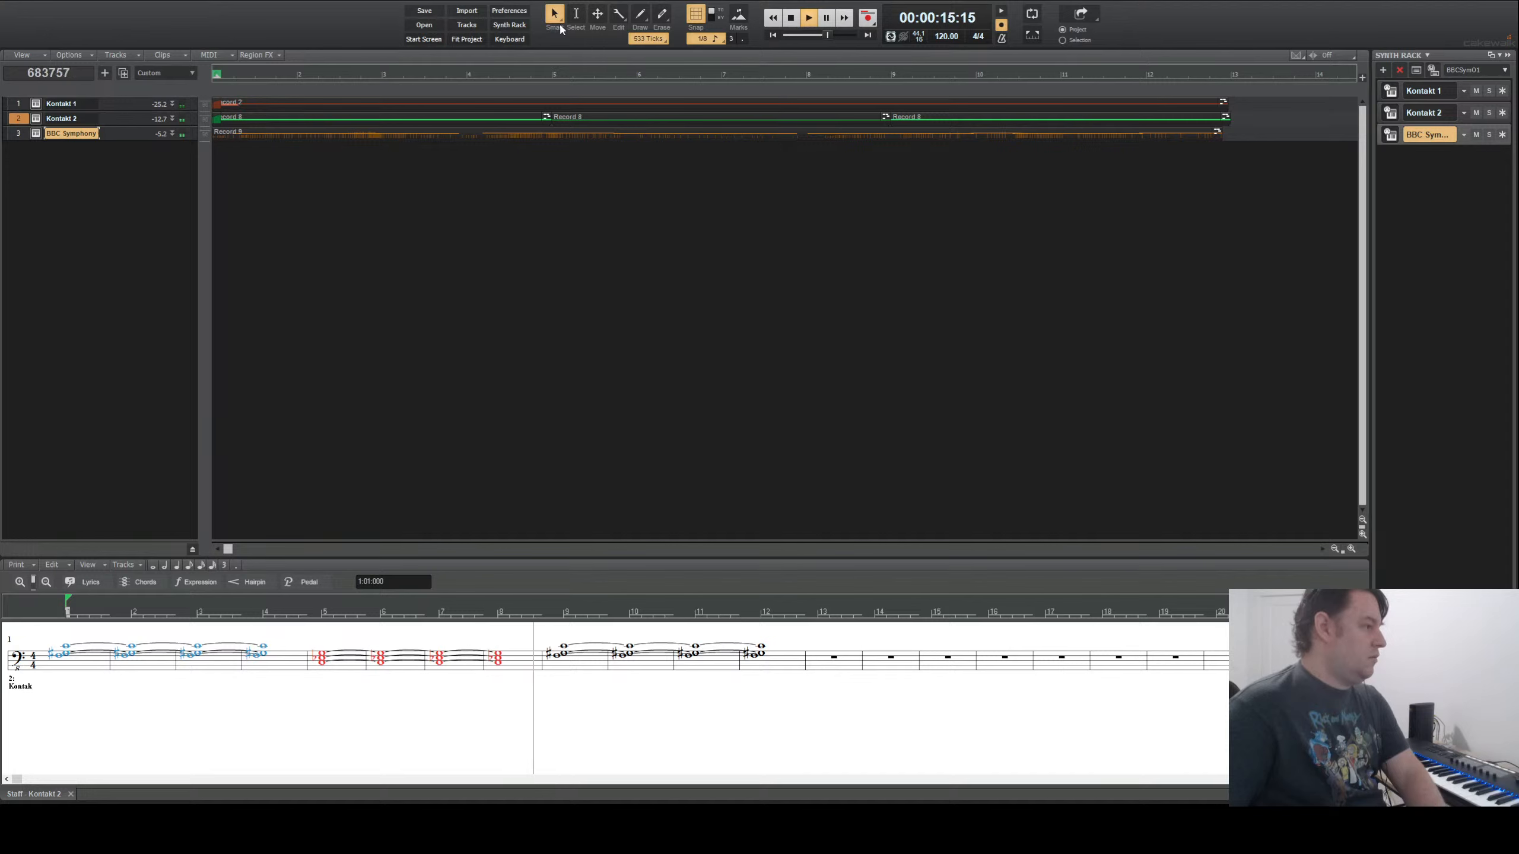
click(791, 19)
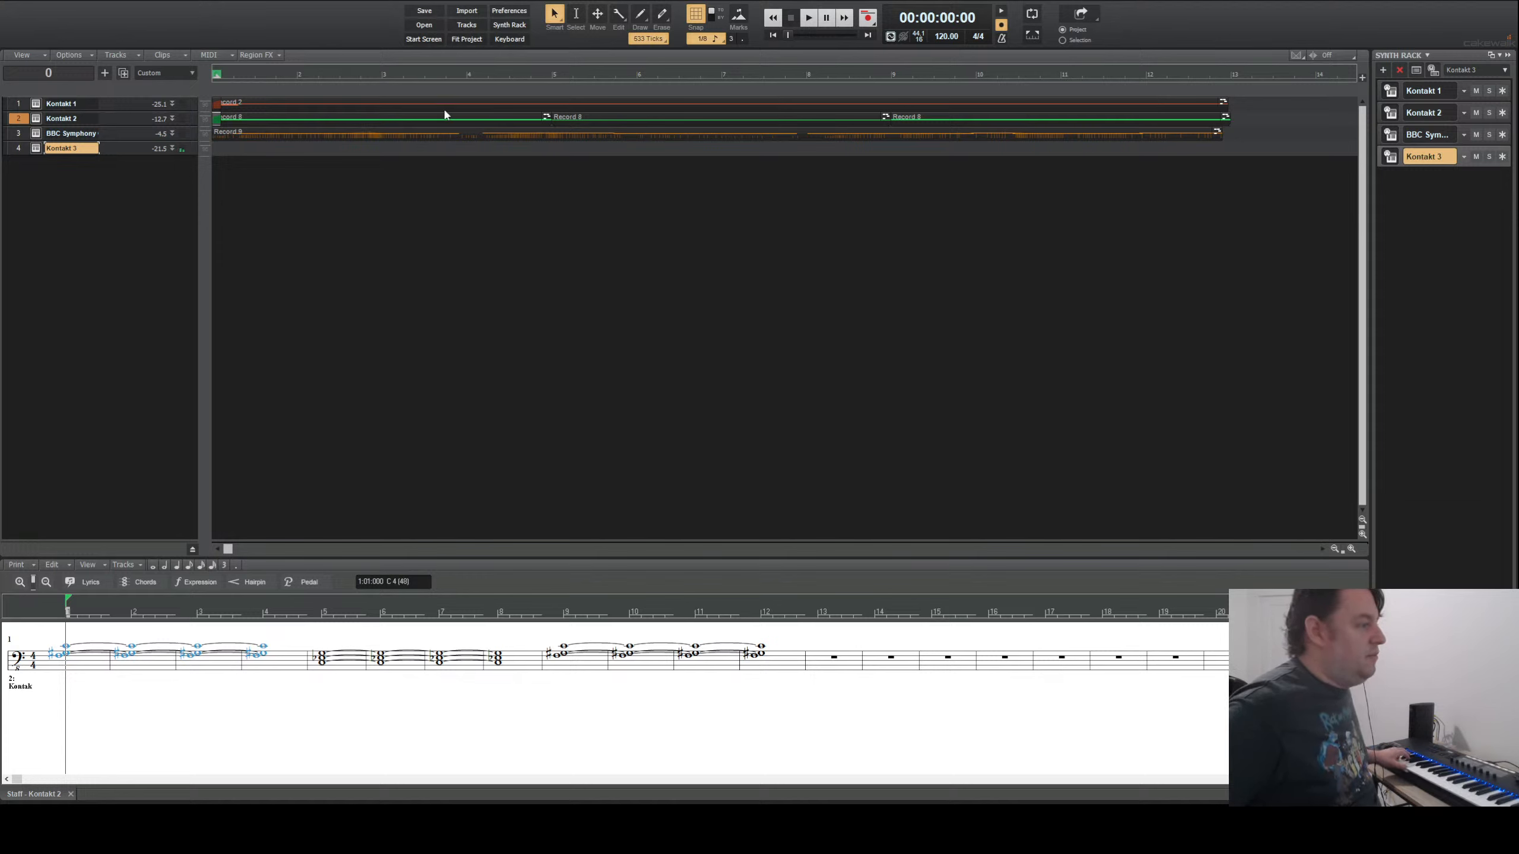
- Record a Kontakt 3 part on track 4 from the beginning to the end of measure 12
click(813, 18)
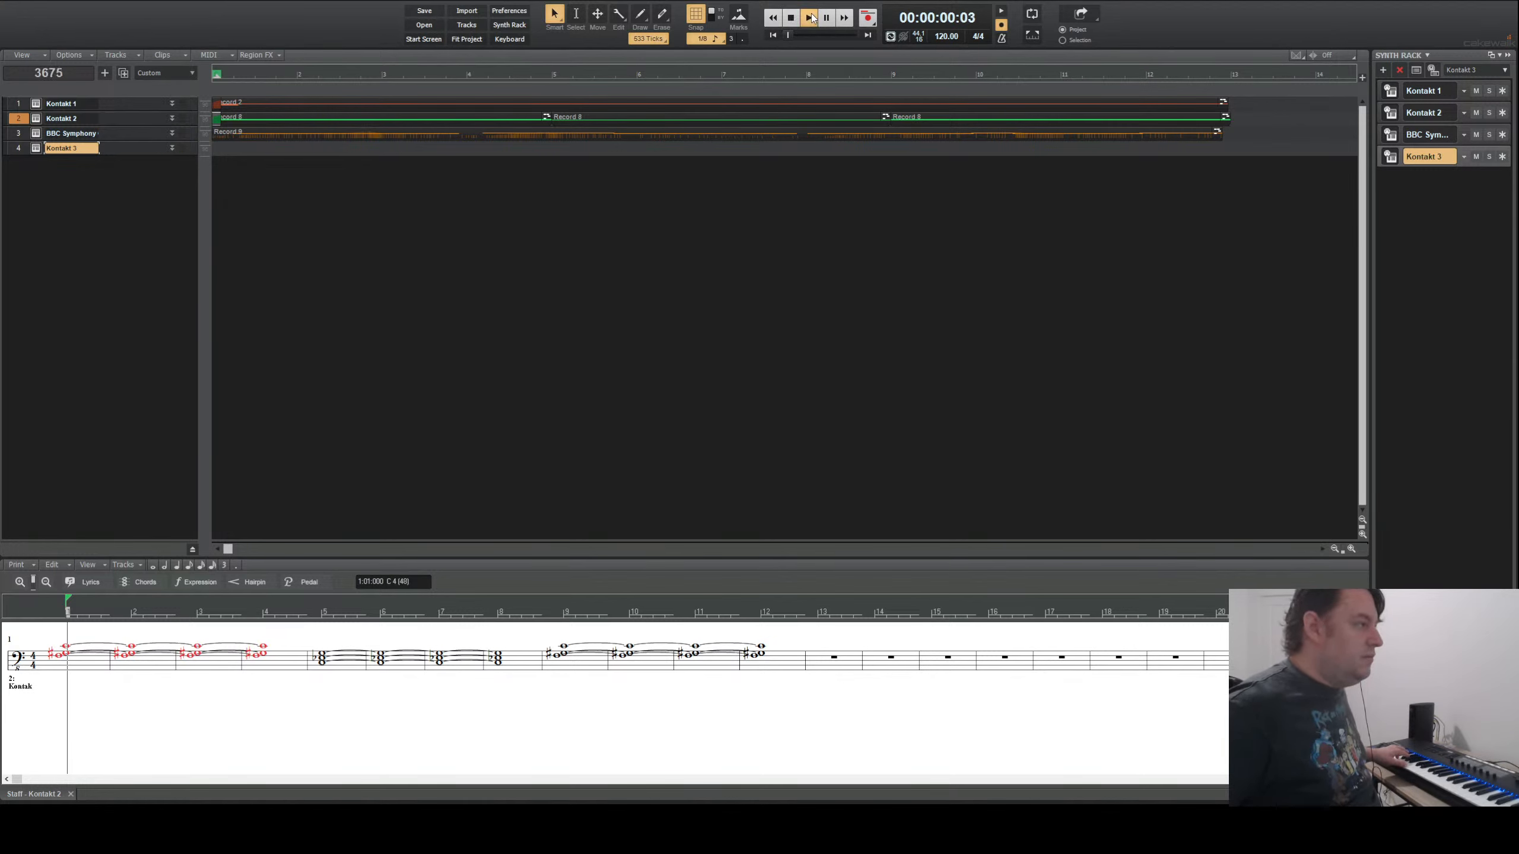
click(791, 18)
click(868, 19)
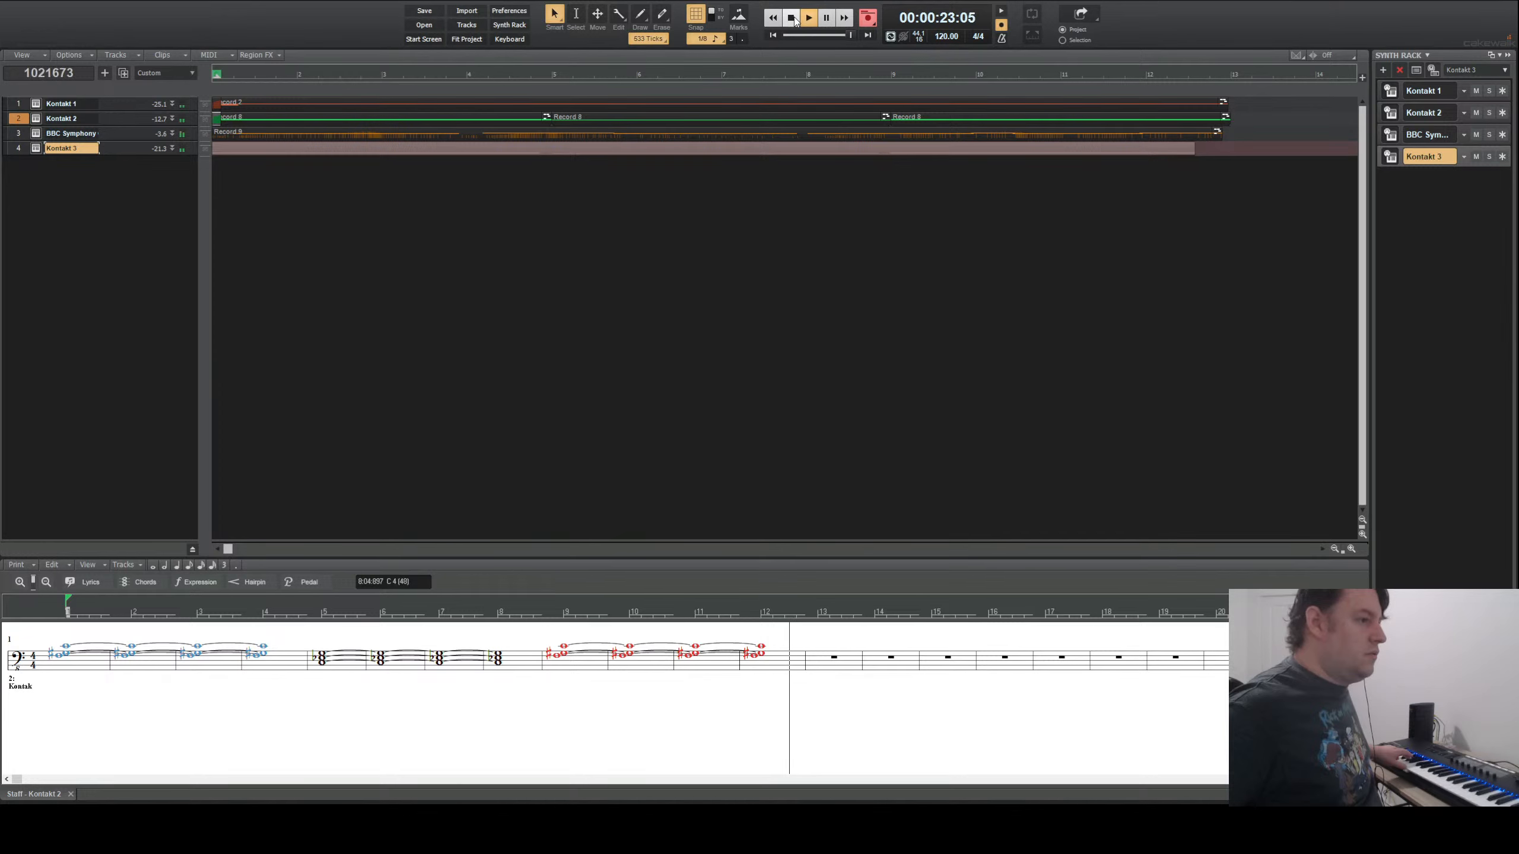
click(791, 18)
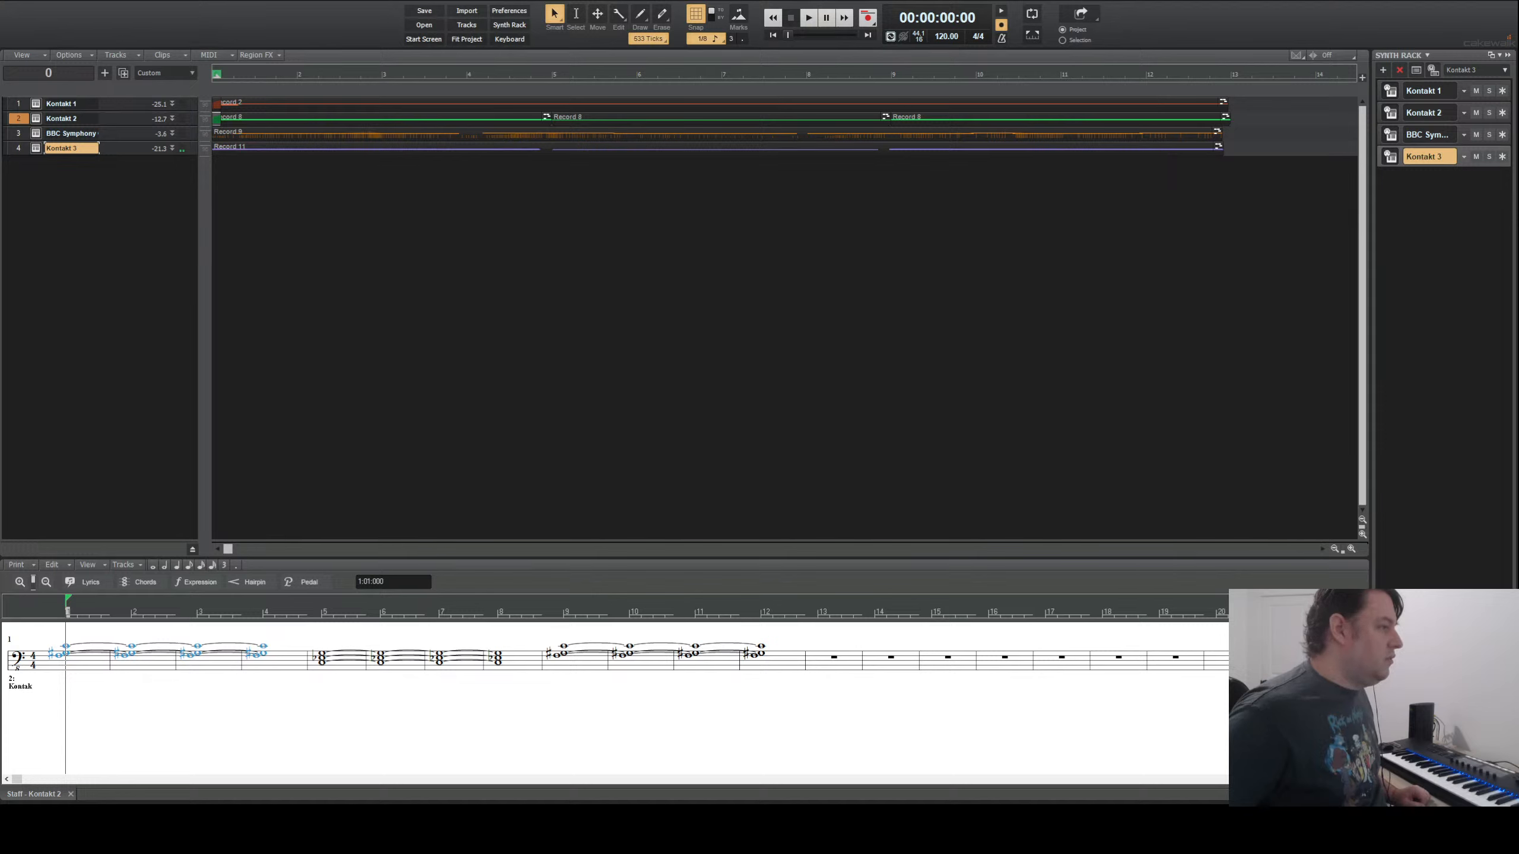
- Play the four tracks back from the beginning and delete the recorded Kontakt 3 clip on track 4
click(809, 18)
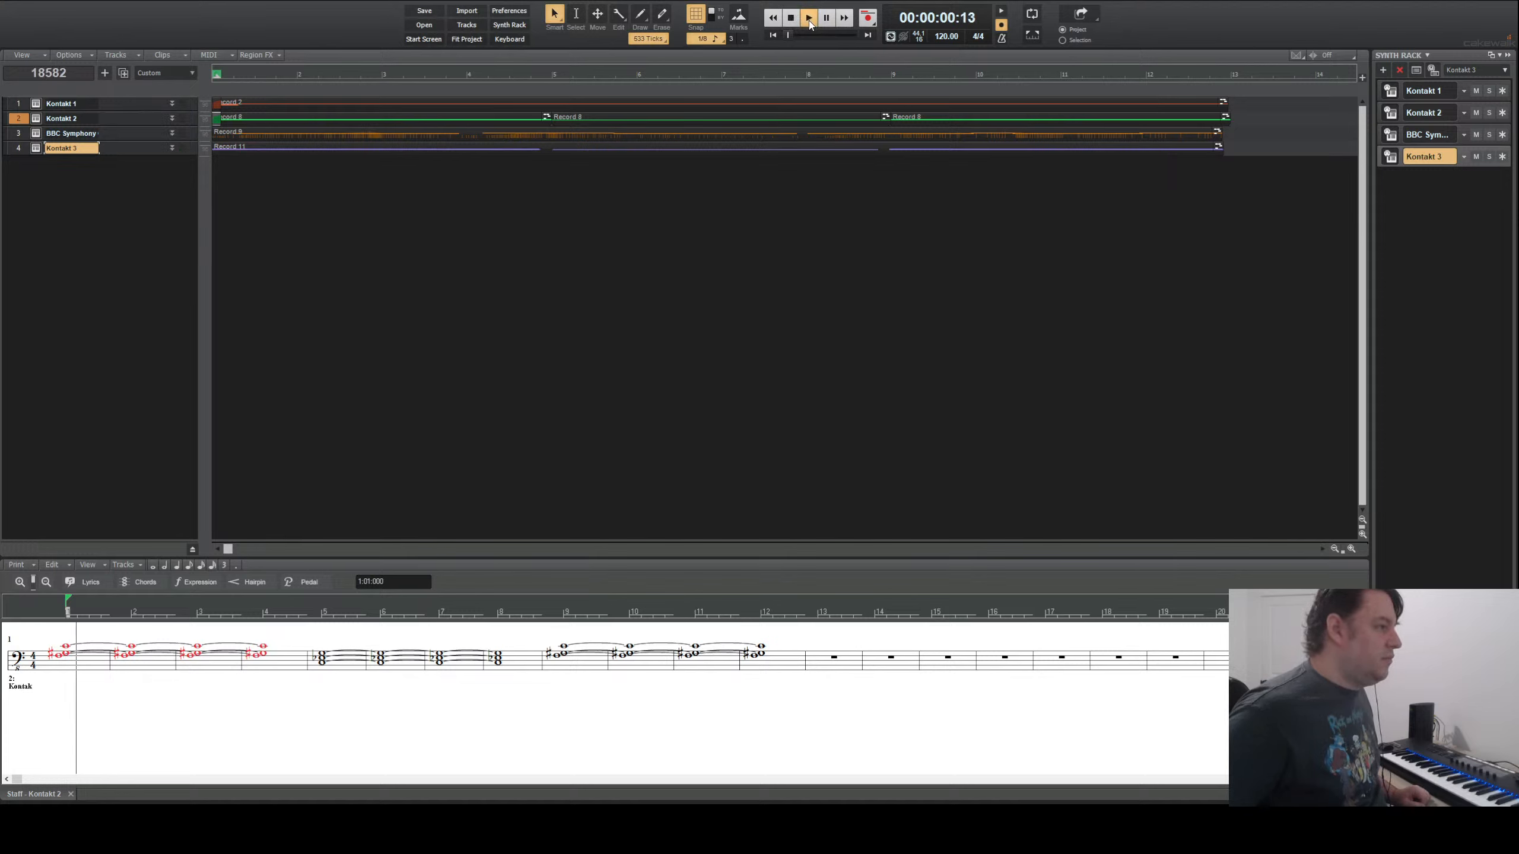
click(791, 18)
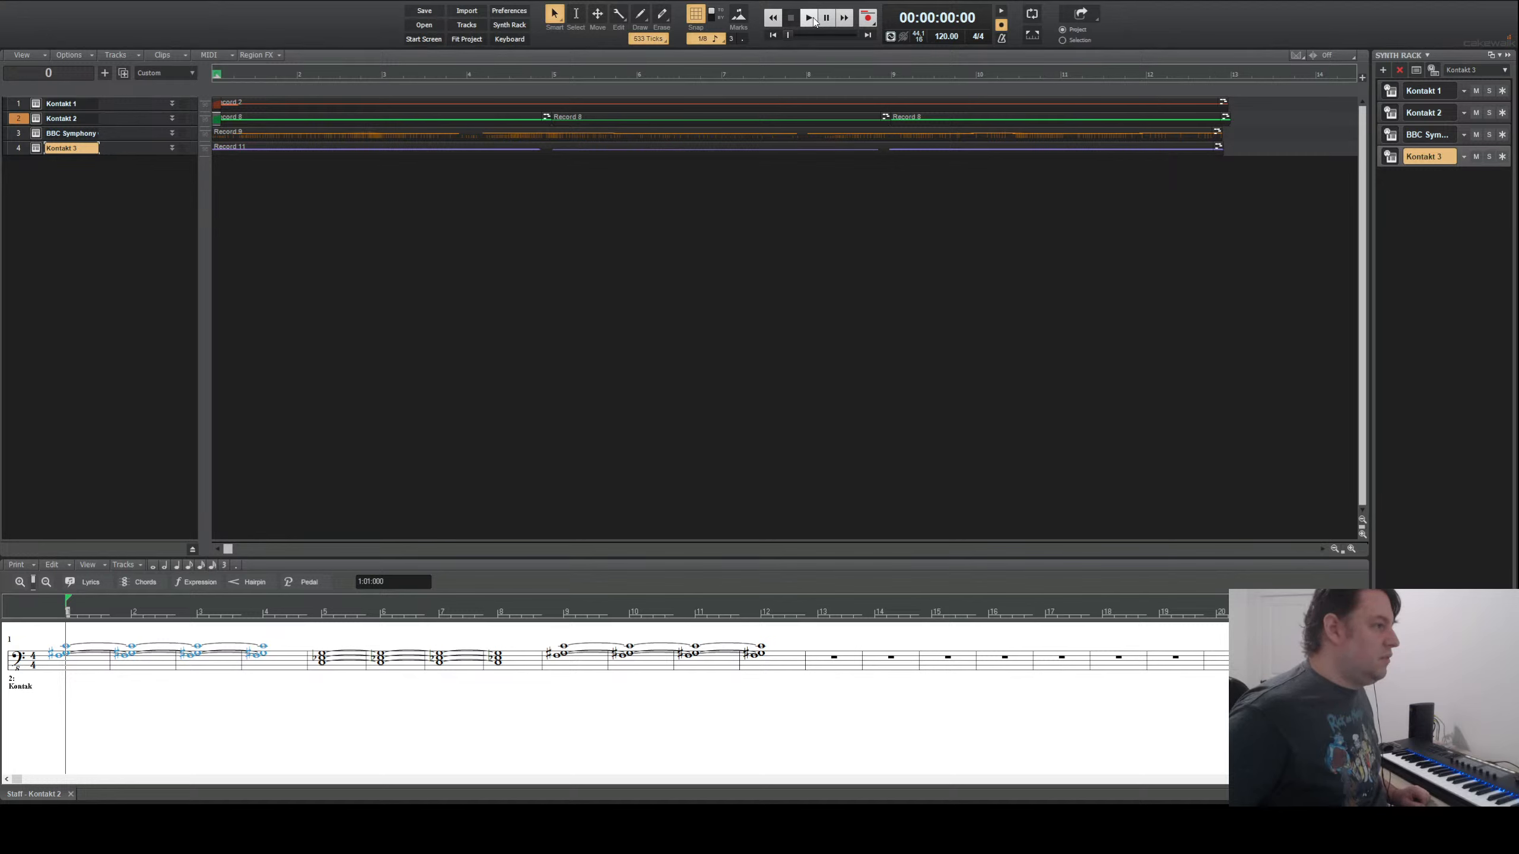
click(811, 18)
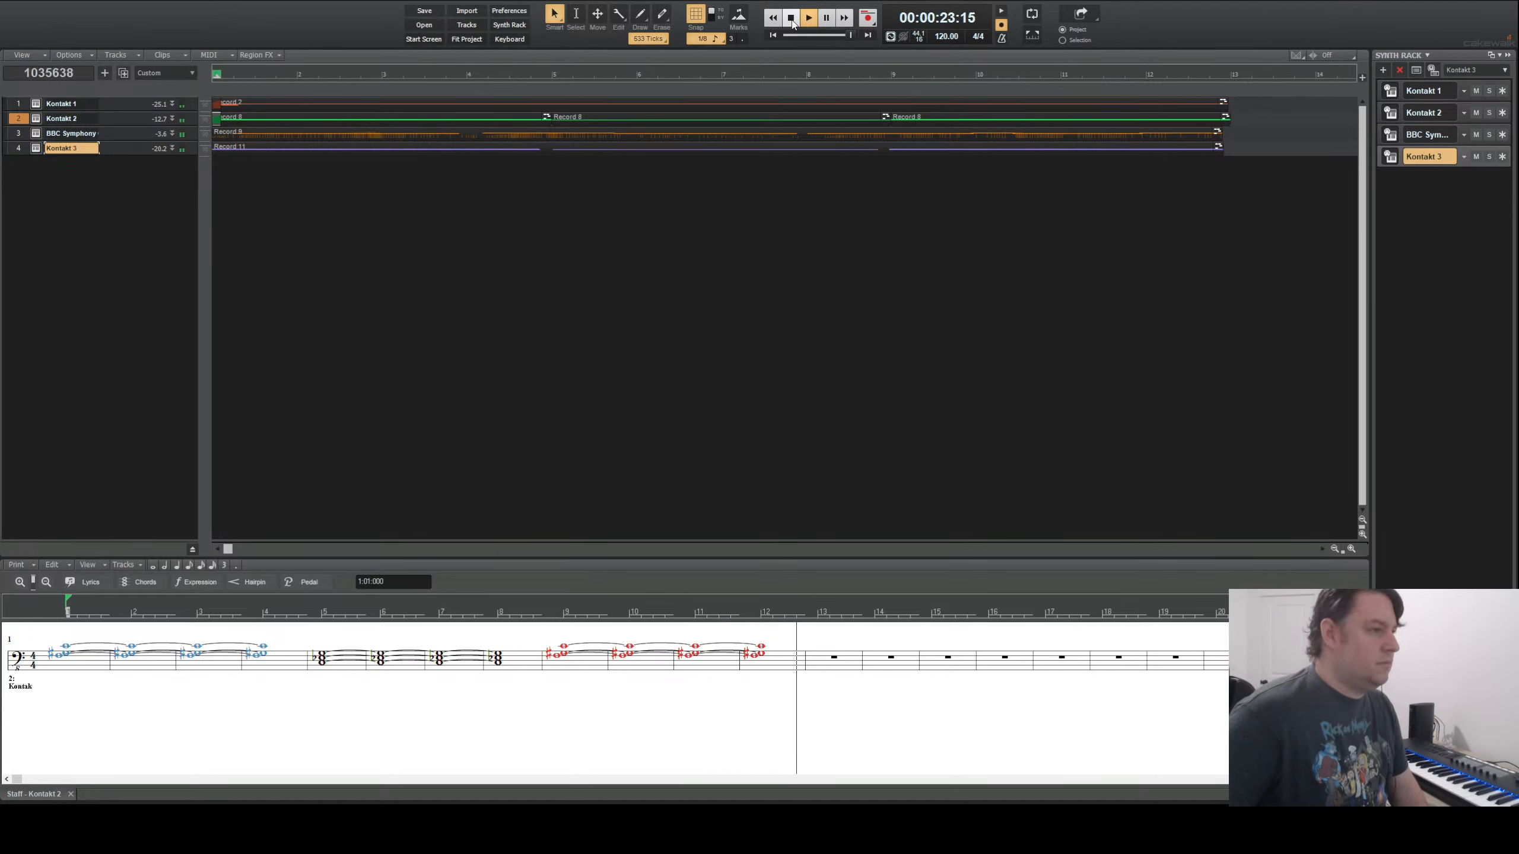
click(792, 23)
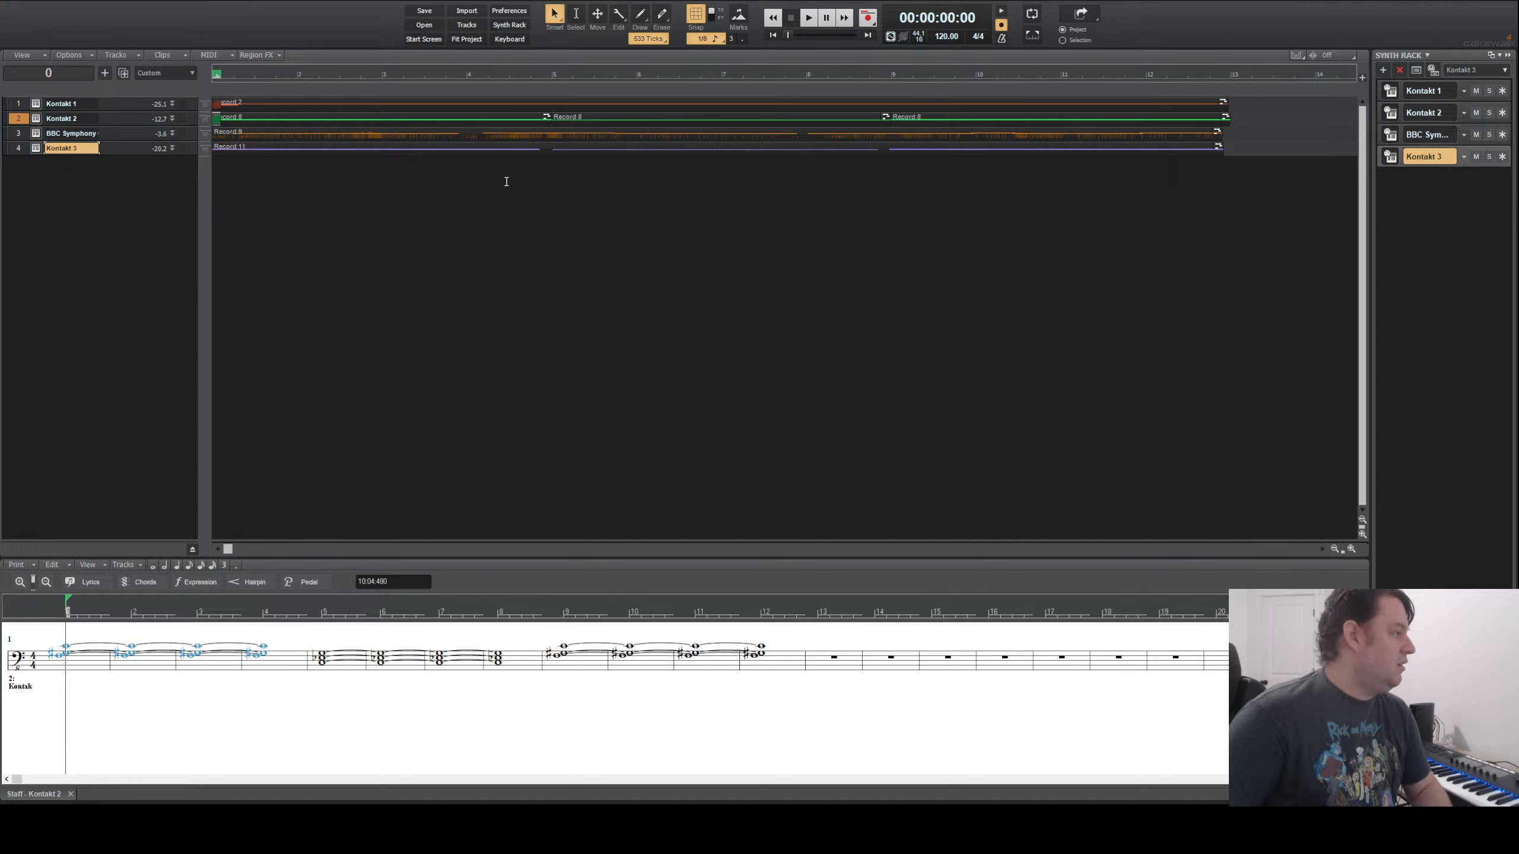
click(473, 145)
key(Delete)
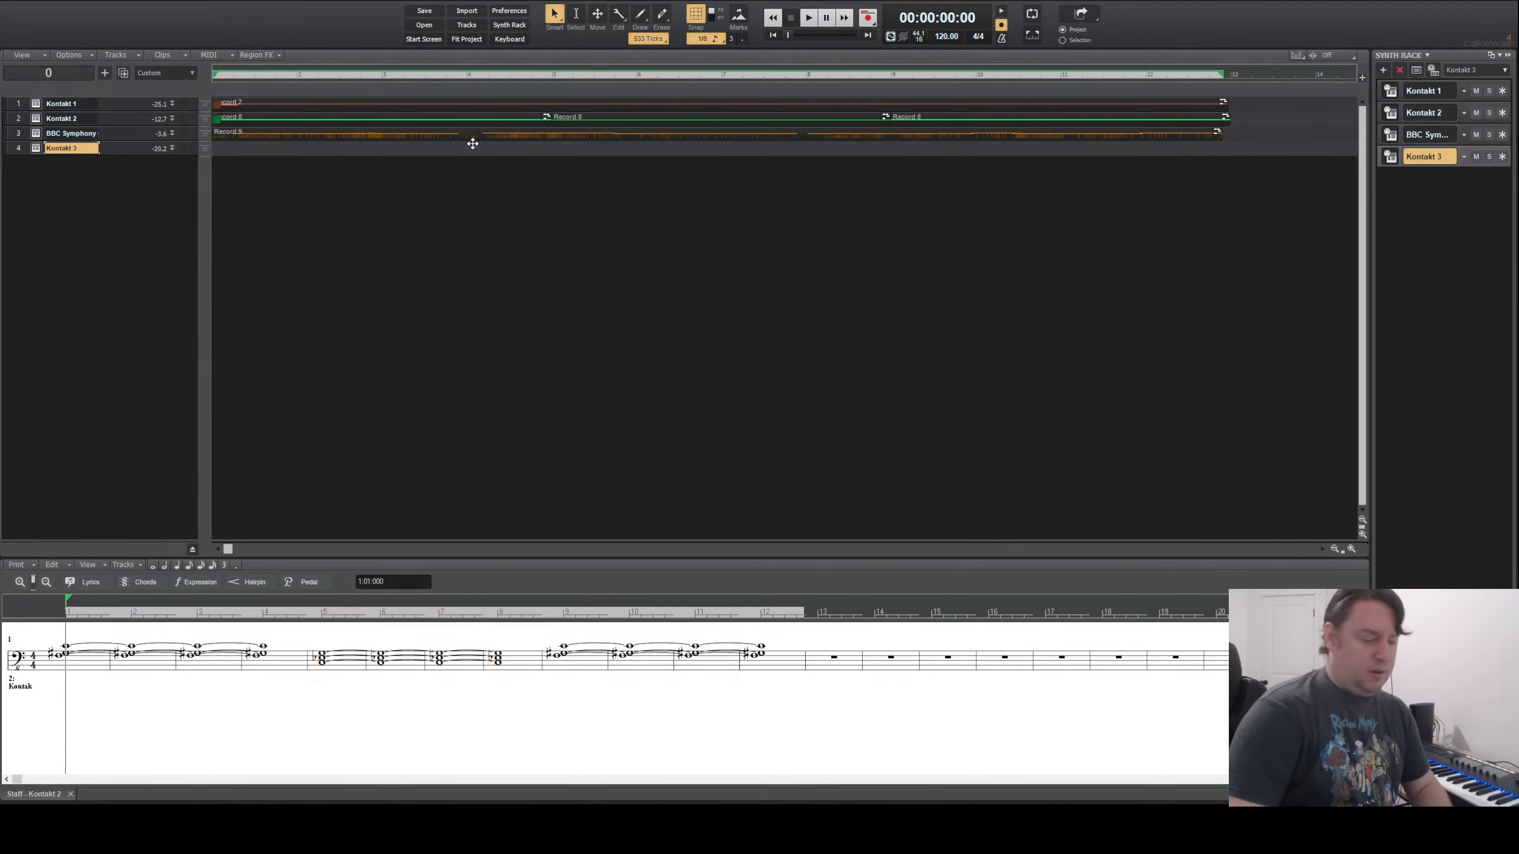
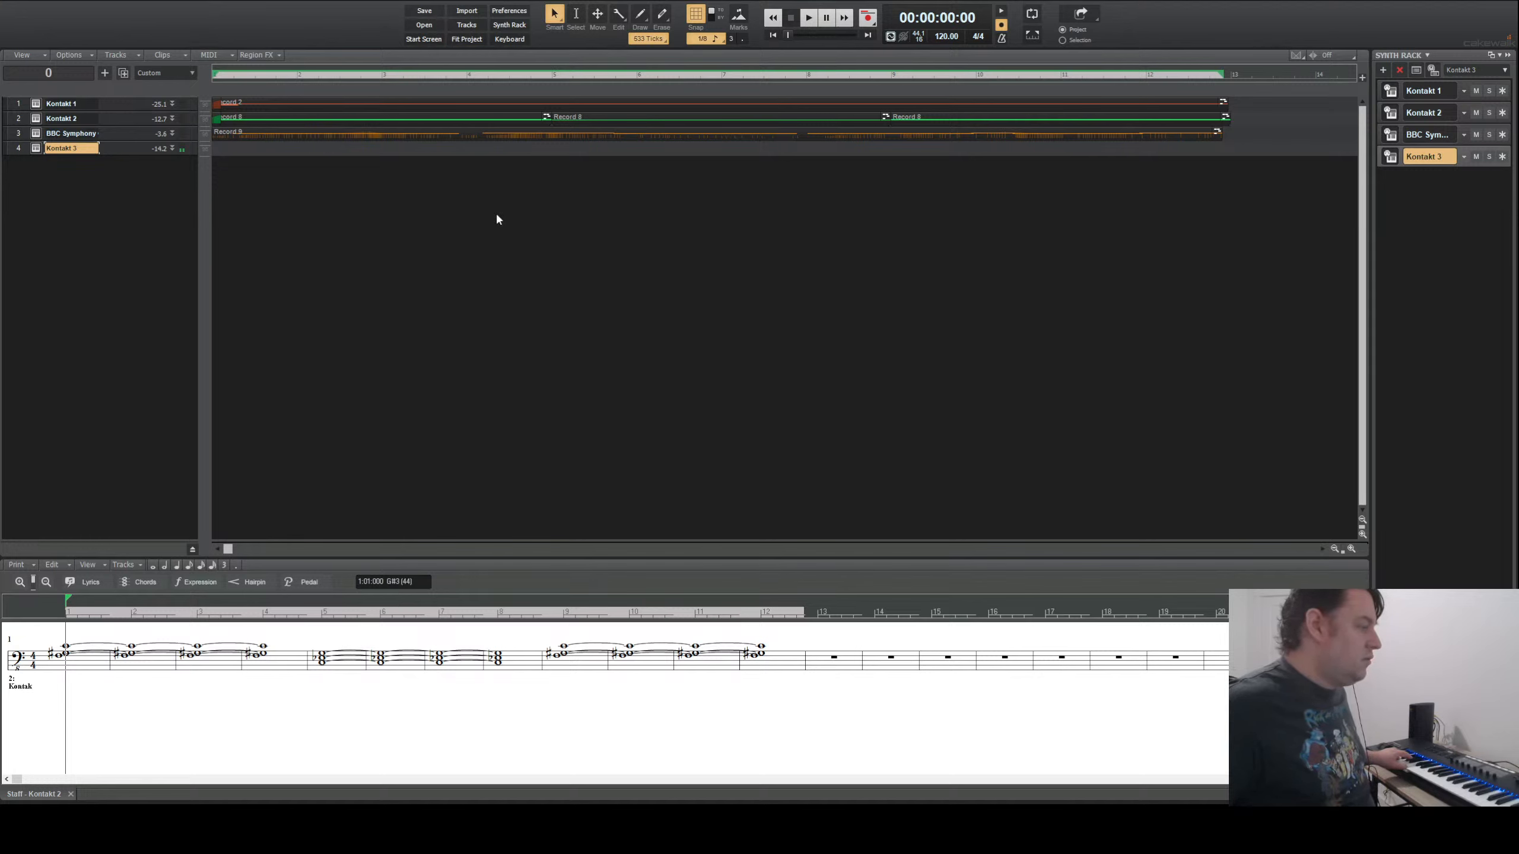
- Rehearse against playback of the sequence and record a new Kontakt 3 take on track 4 through measure 12
click(807, 18)
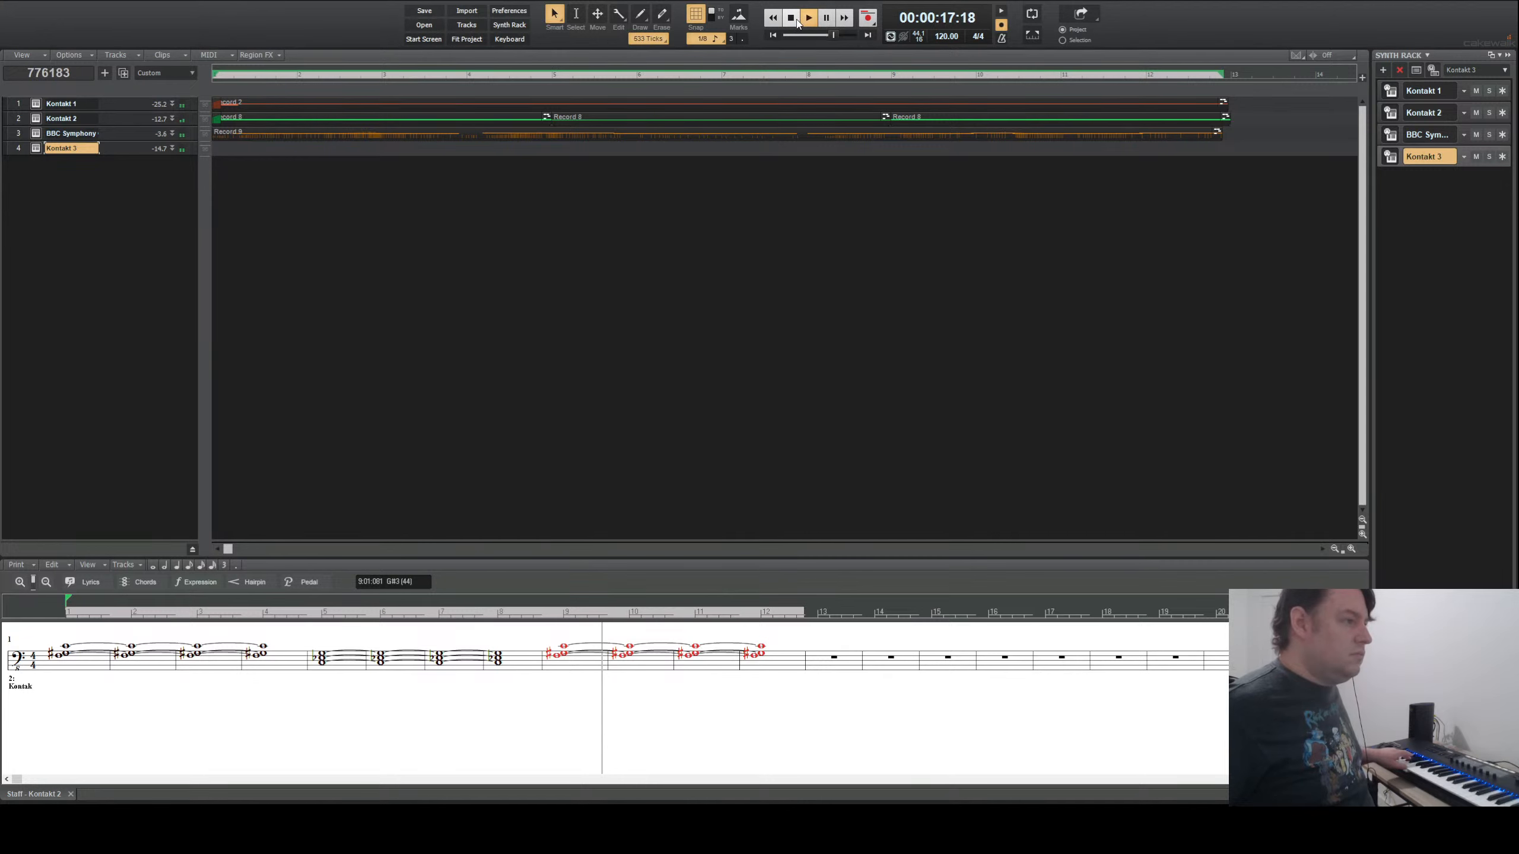
click(792, 18)
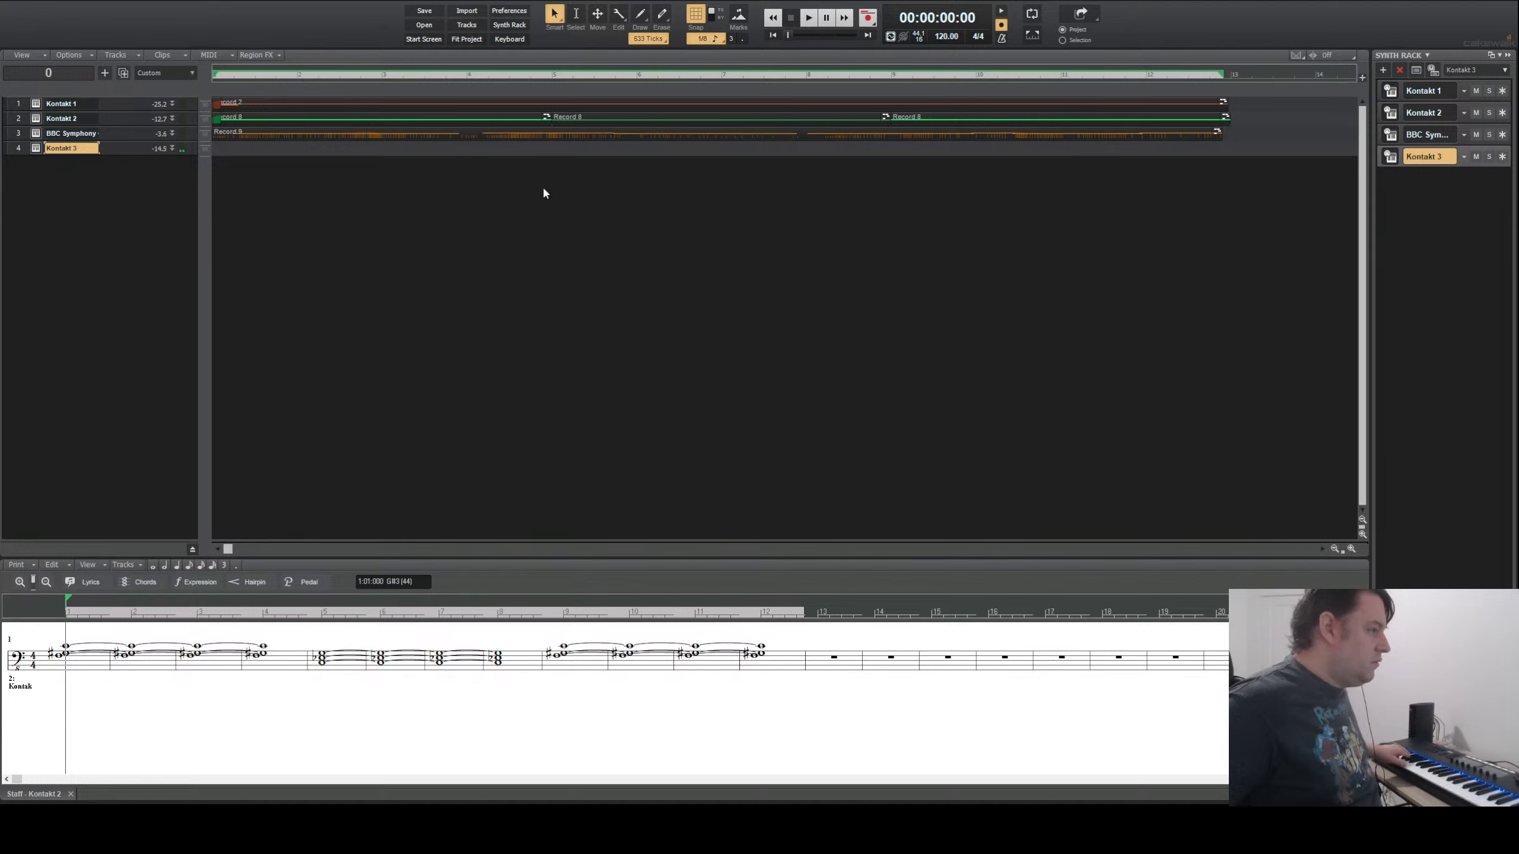
click(811, 19)
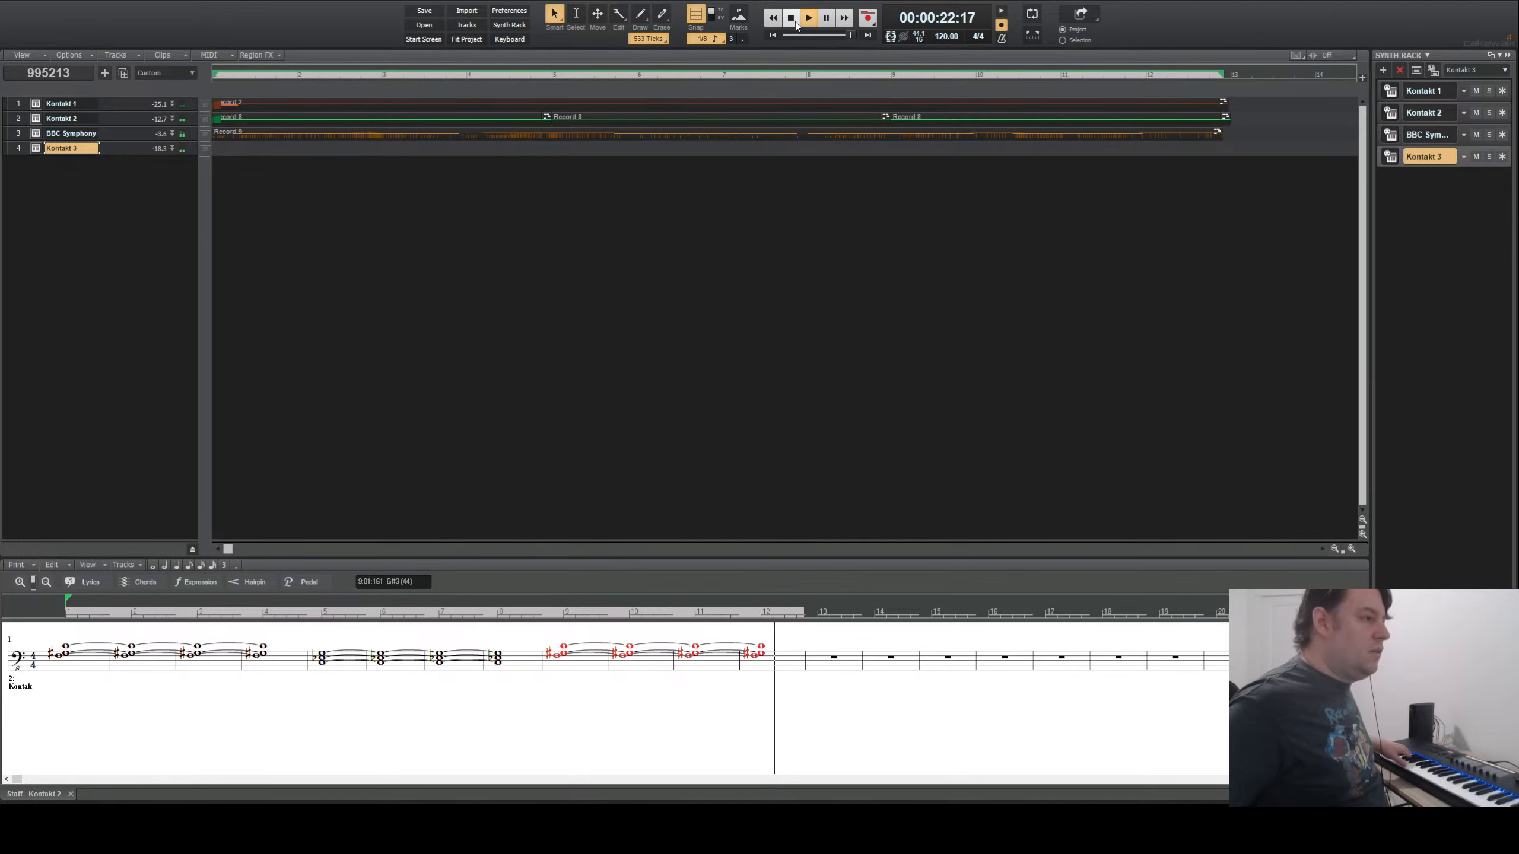
click(792, 18)
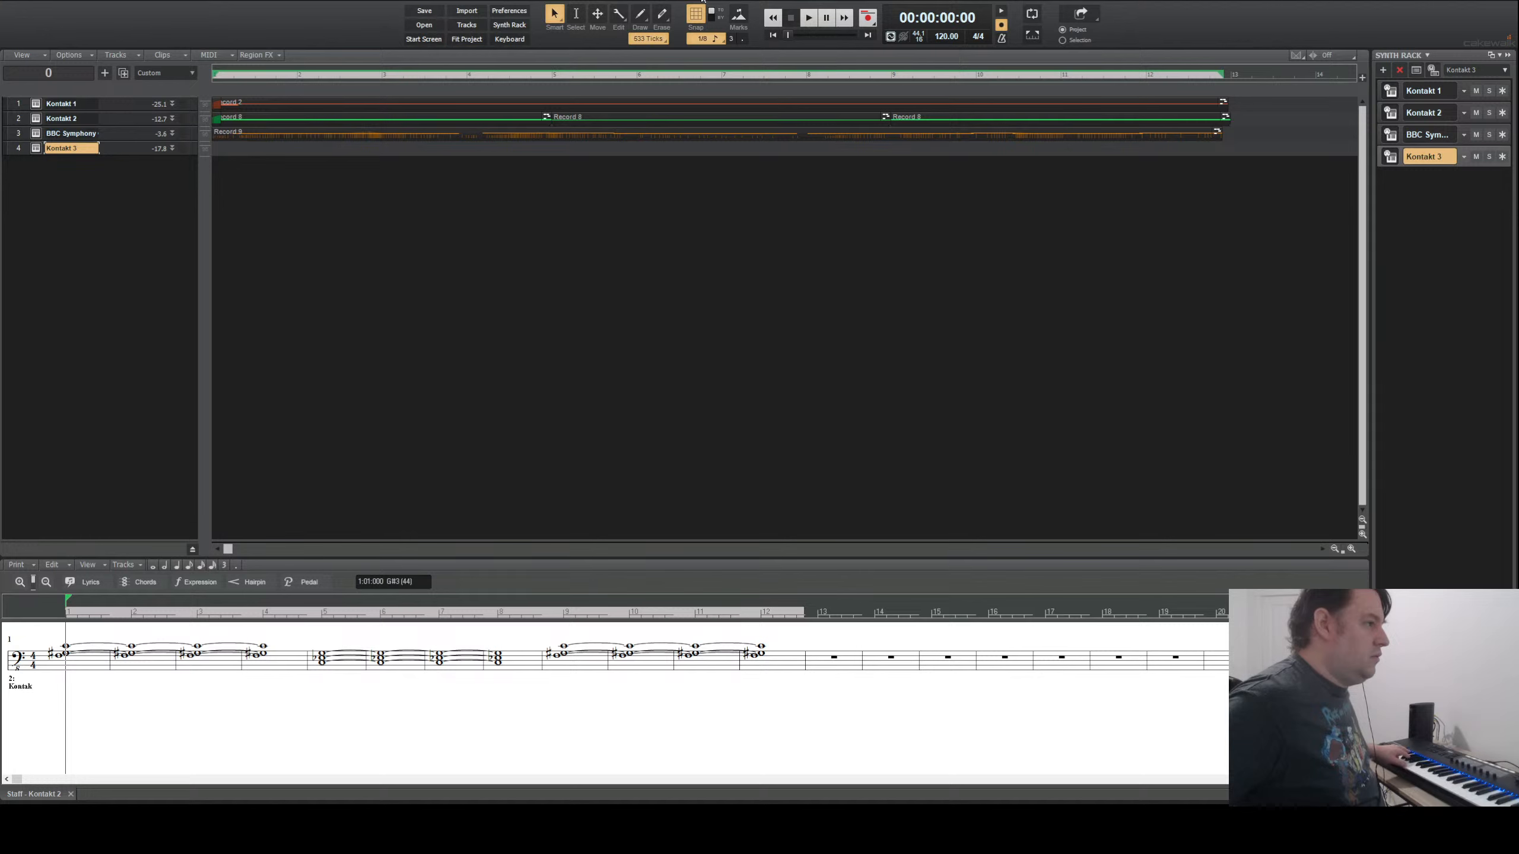
click(868, 17)
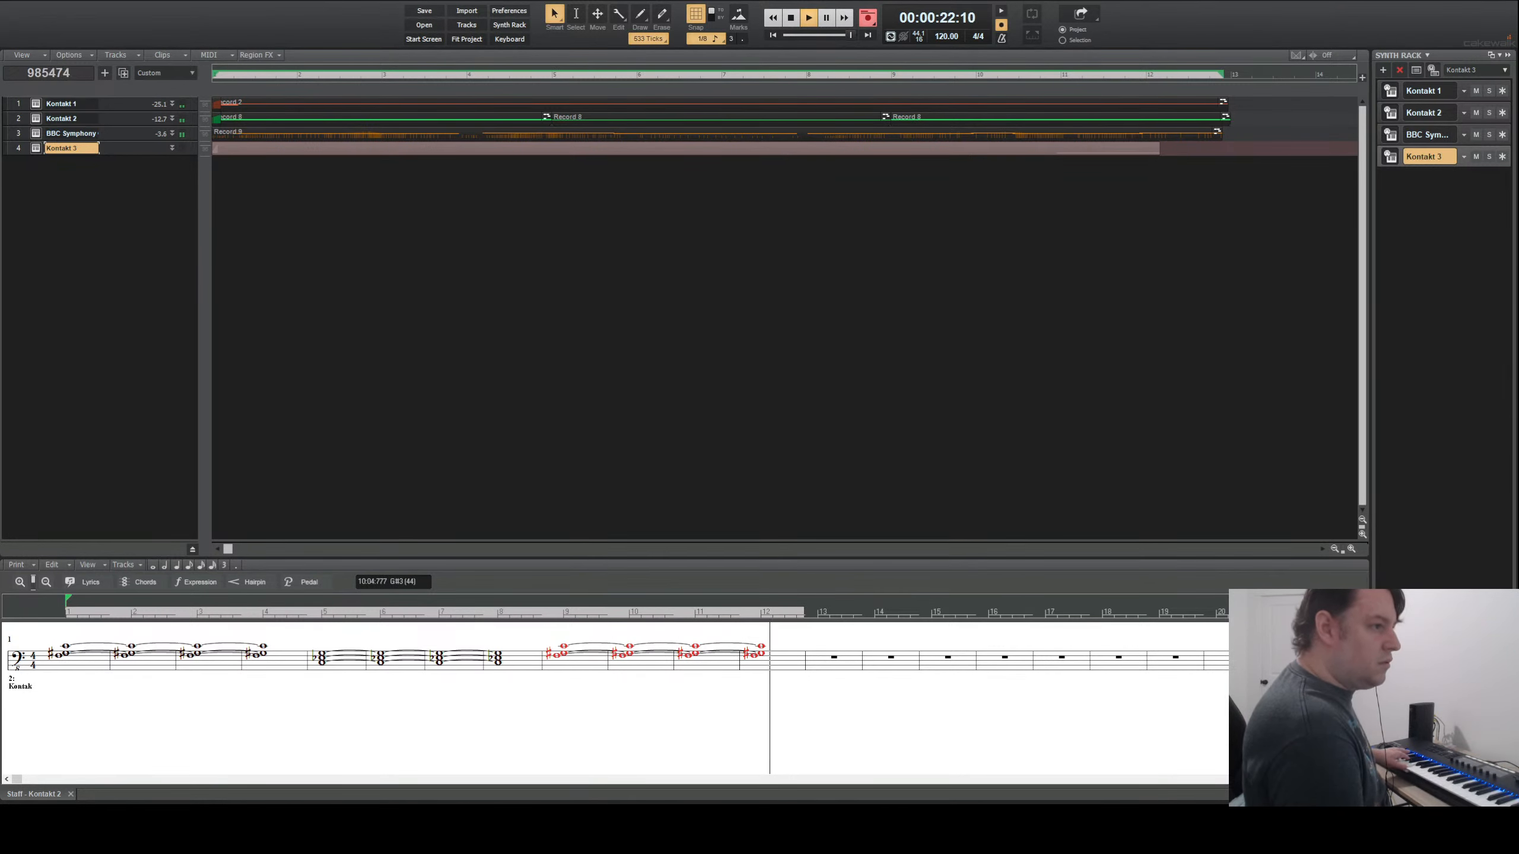
key(space)
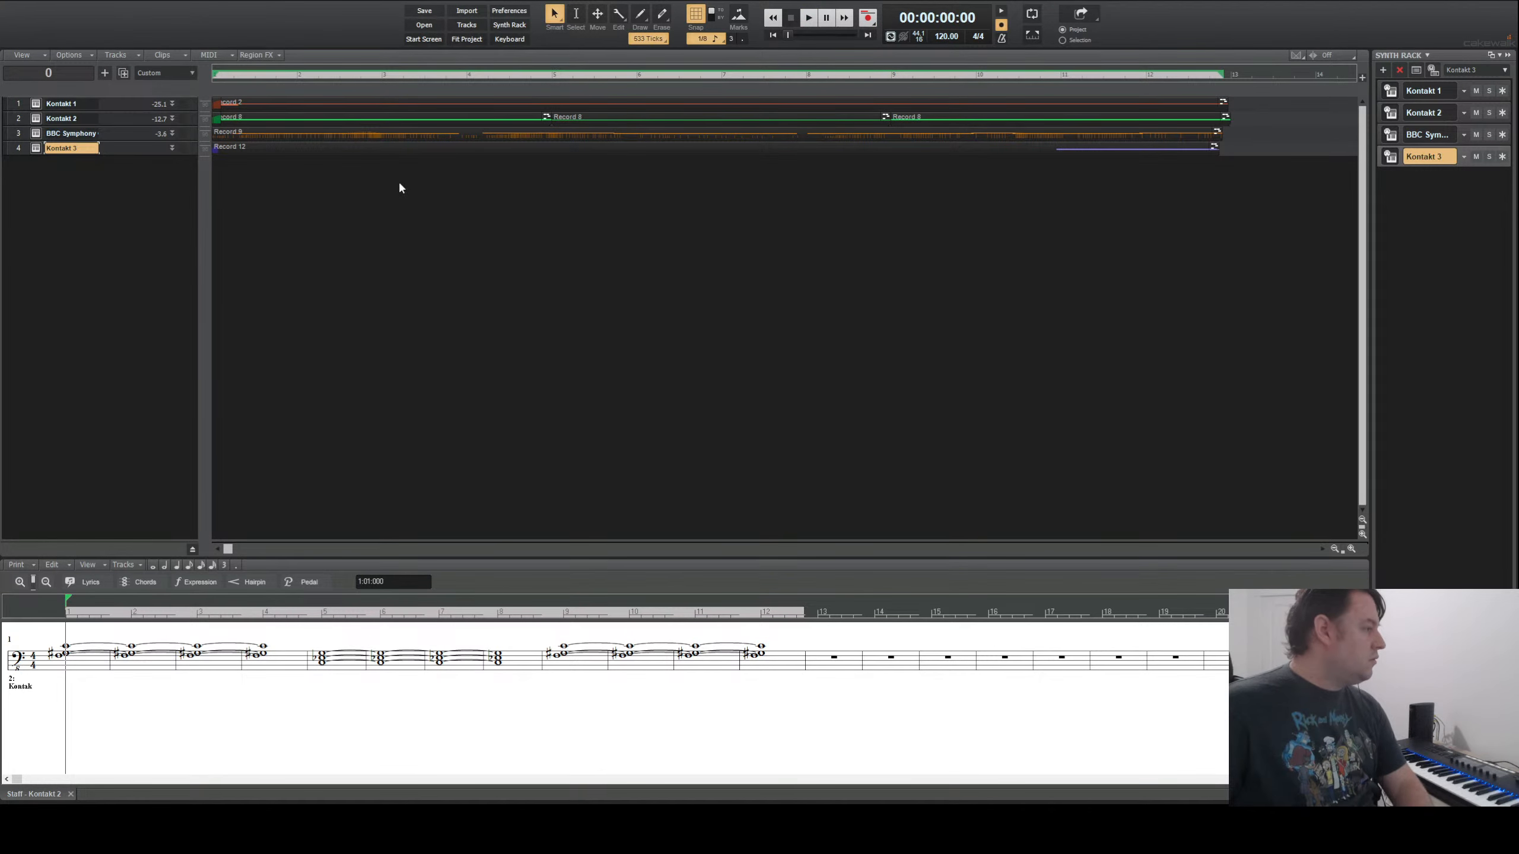
- Play back the sequence with the new Kontakt 3 take, and move the playhead to measure 10
key(space)
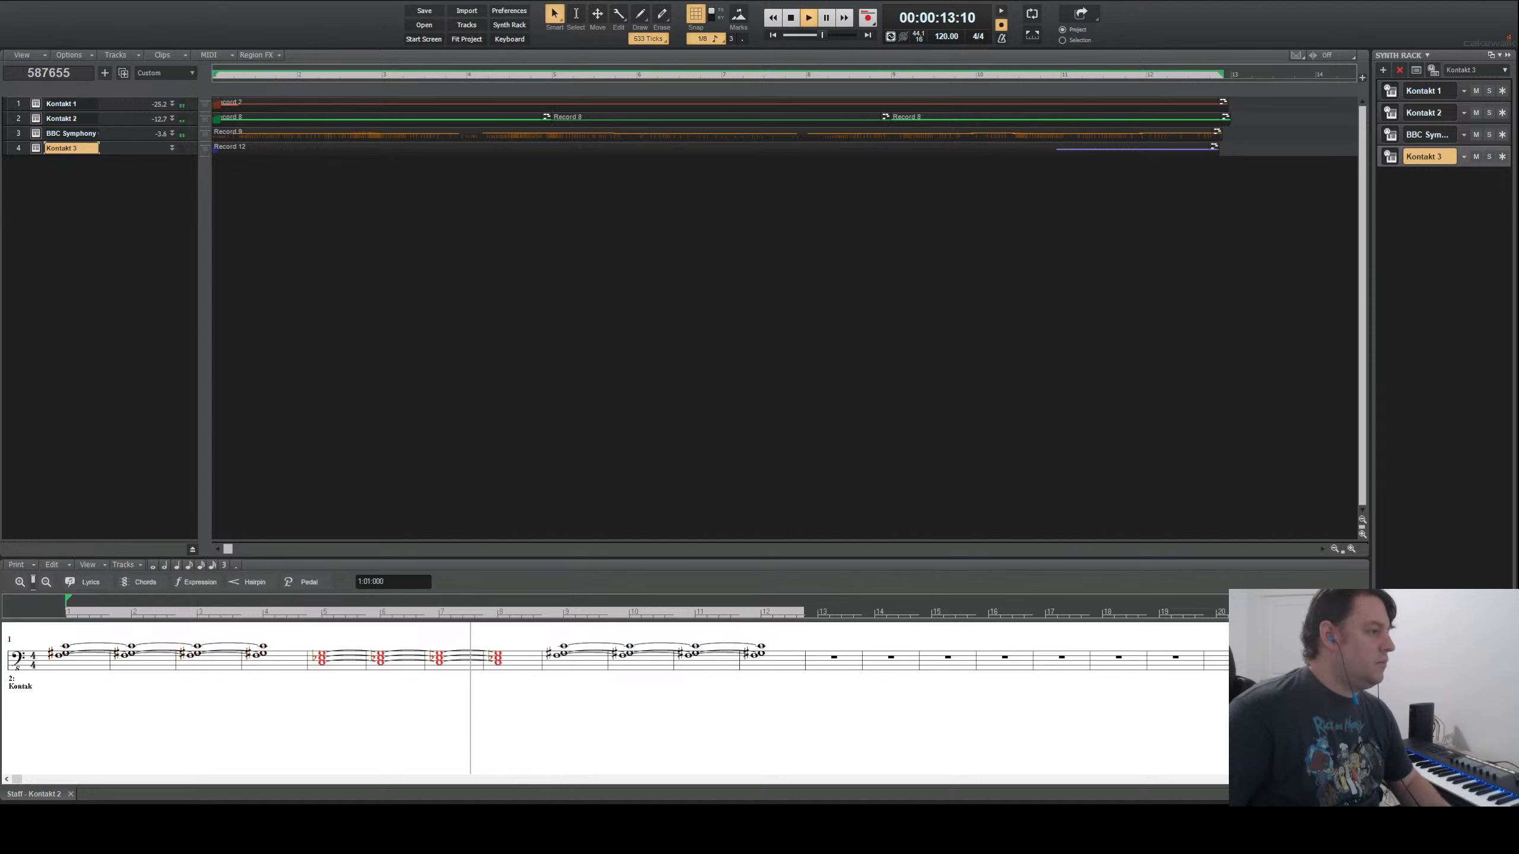
click(791, 17)
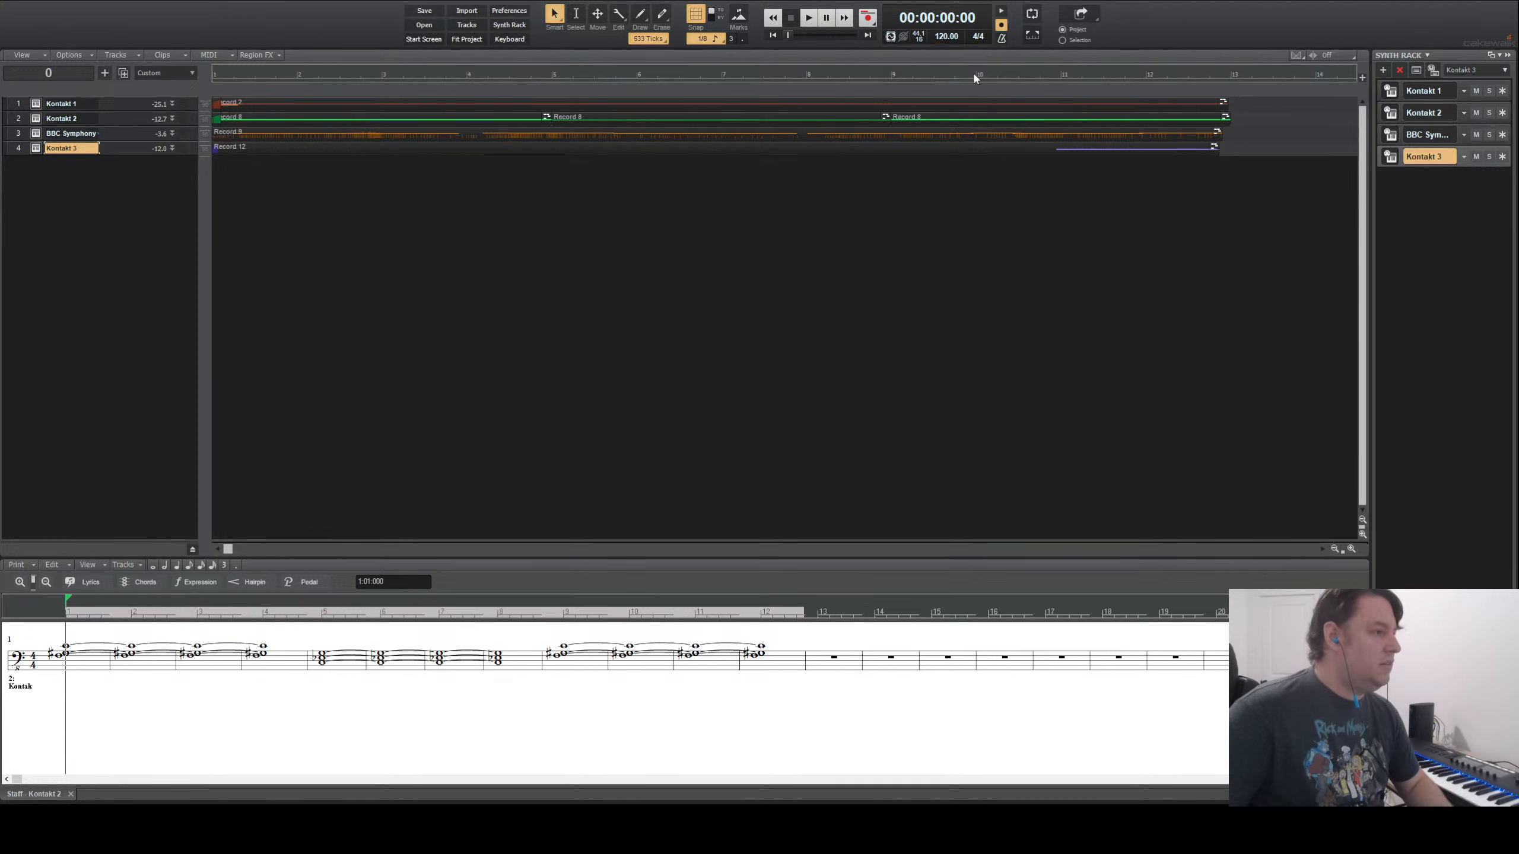
click(980, 72)
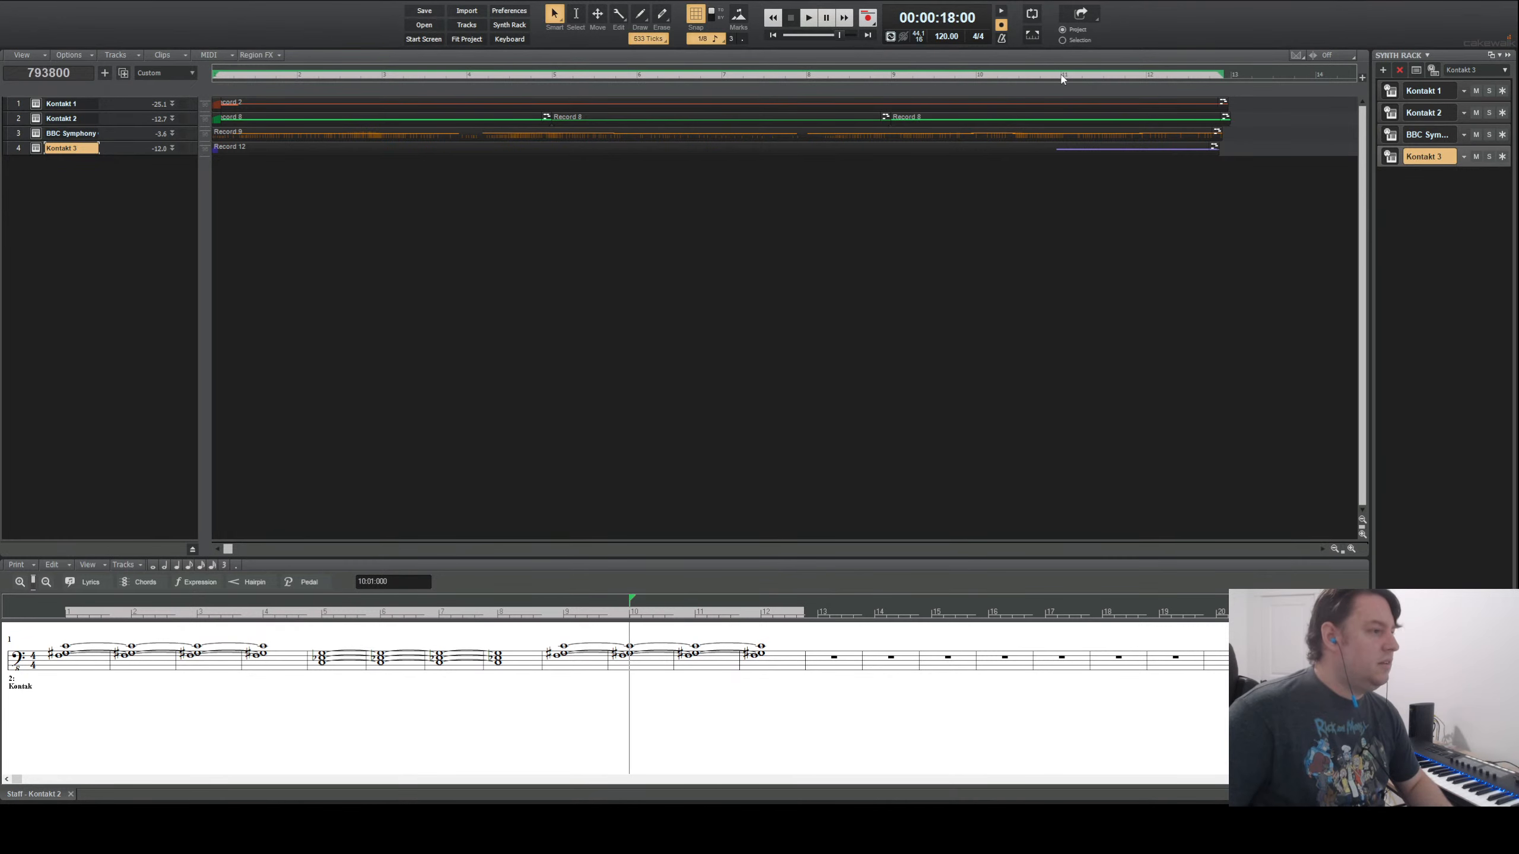
- Align the Kontakt 3 chord to measure 11, split its clip there and delete the portion before that measure
click(1065, 71)
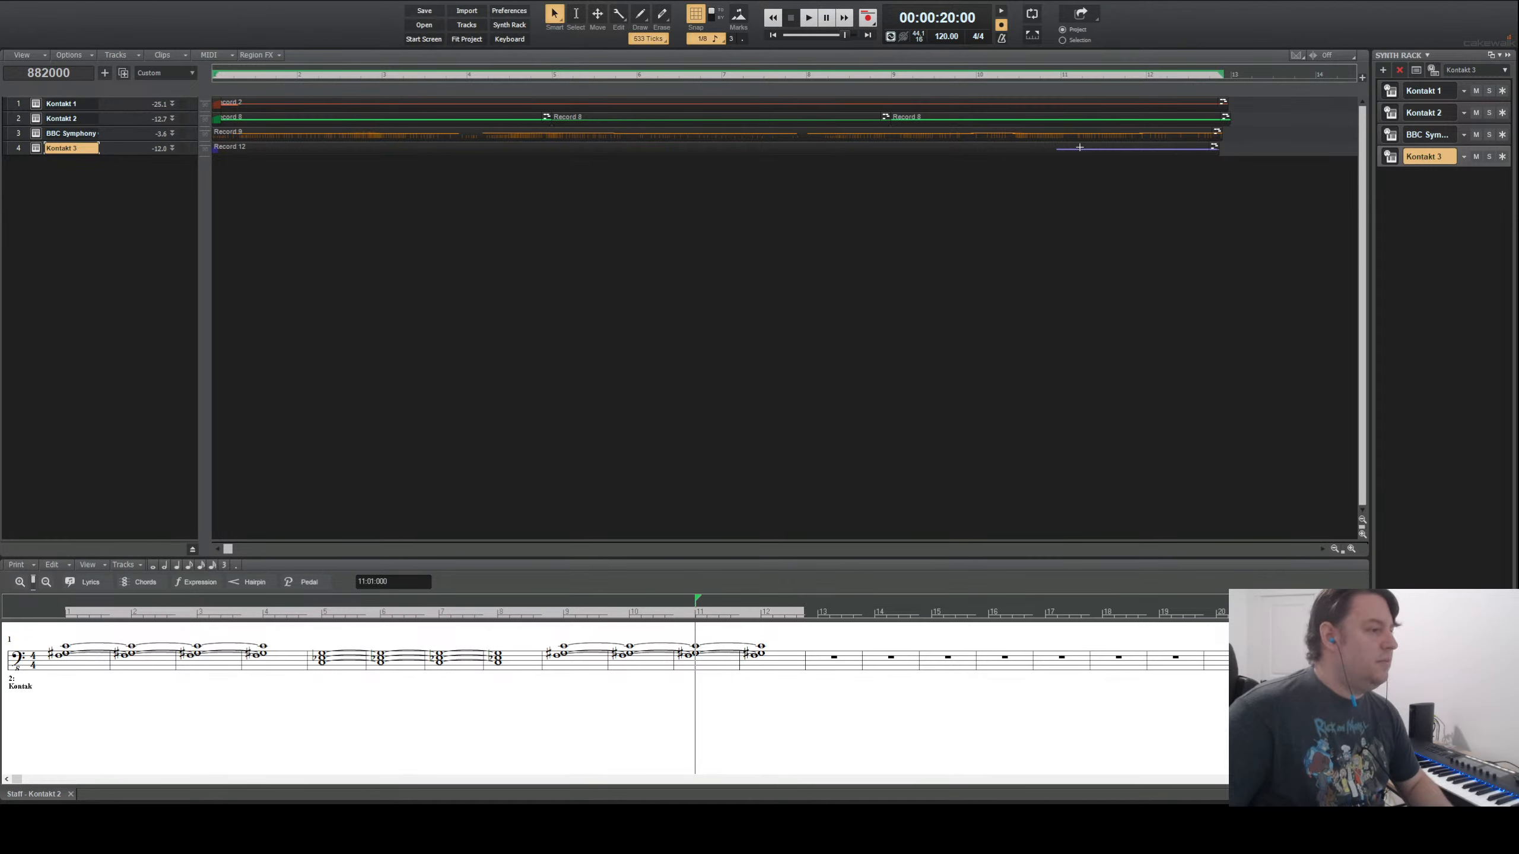
click(1079, 147)
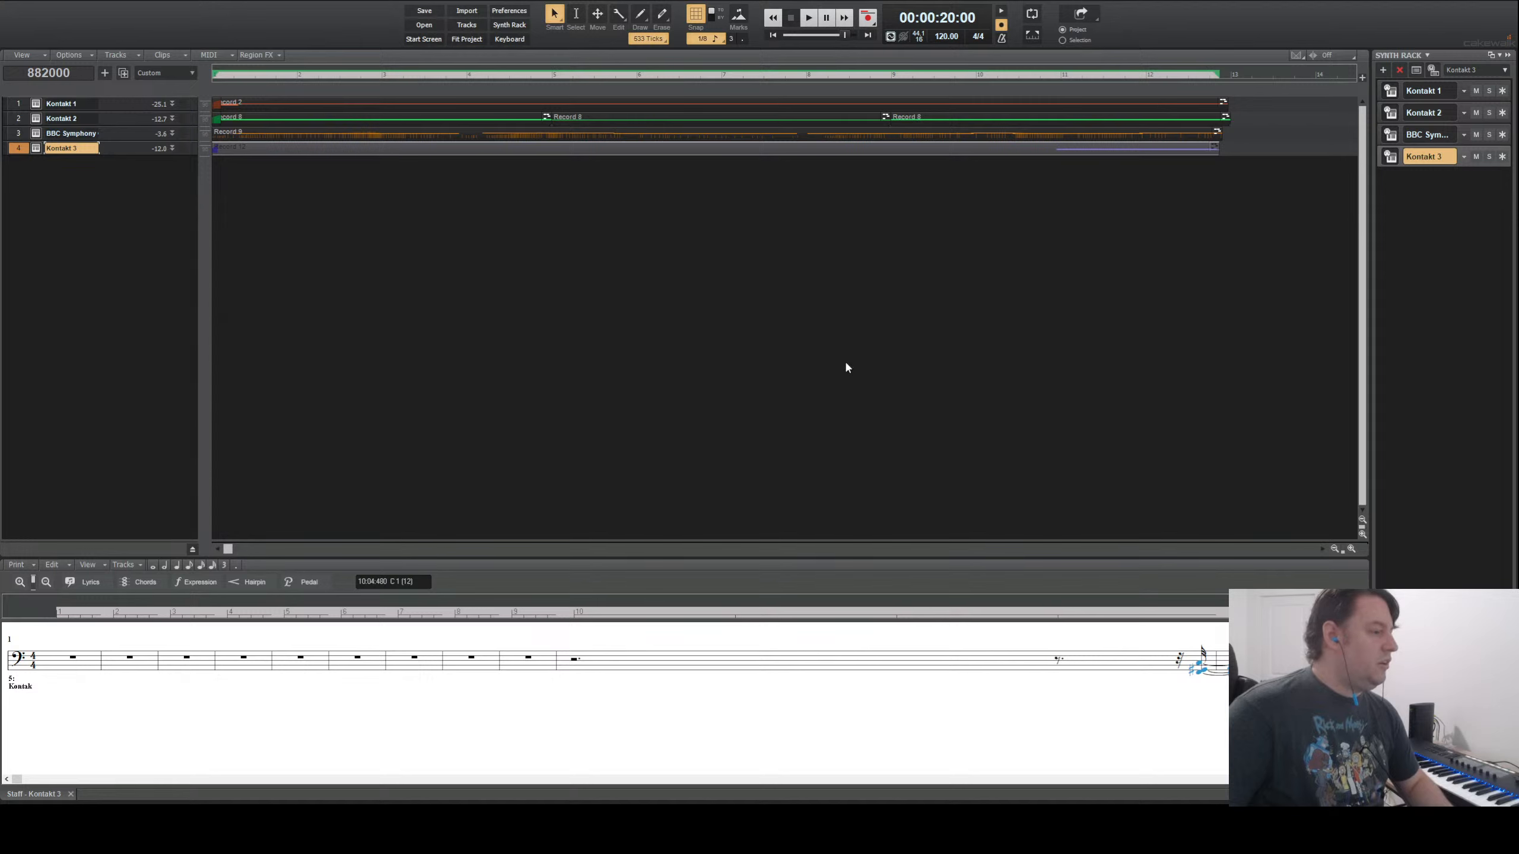
click(879, 294)
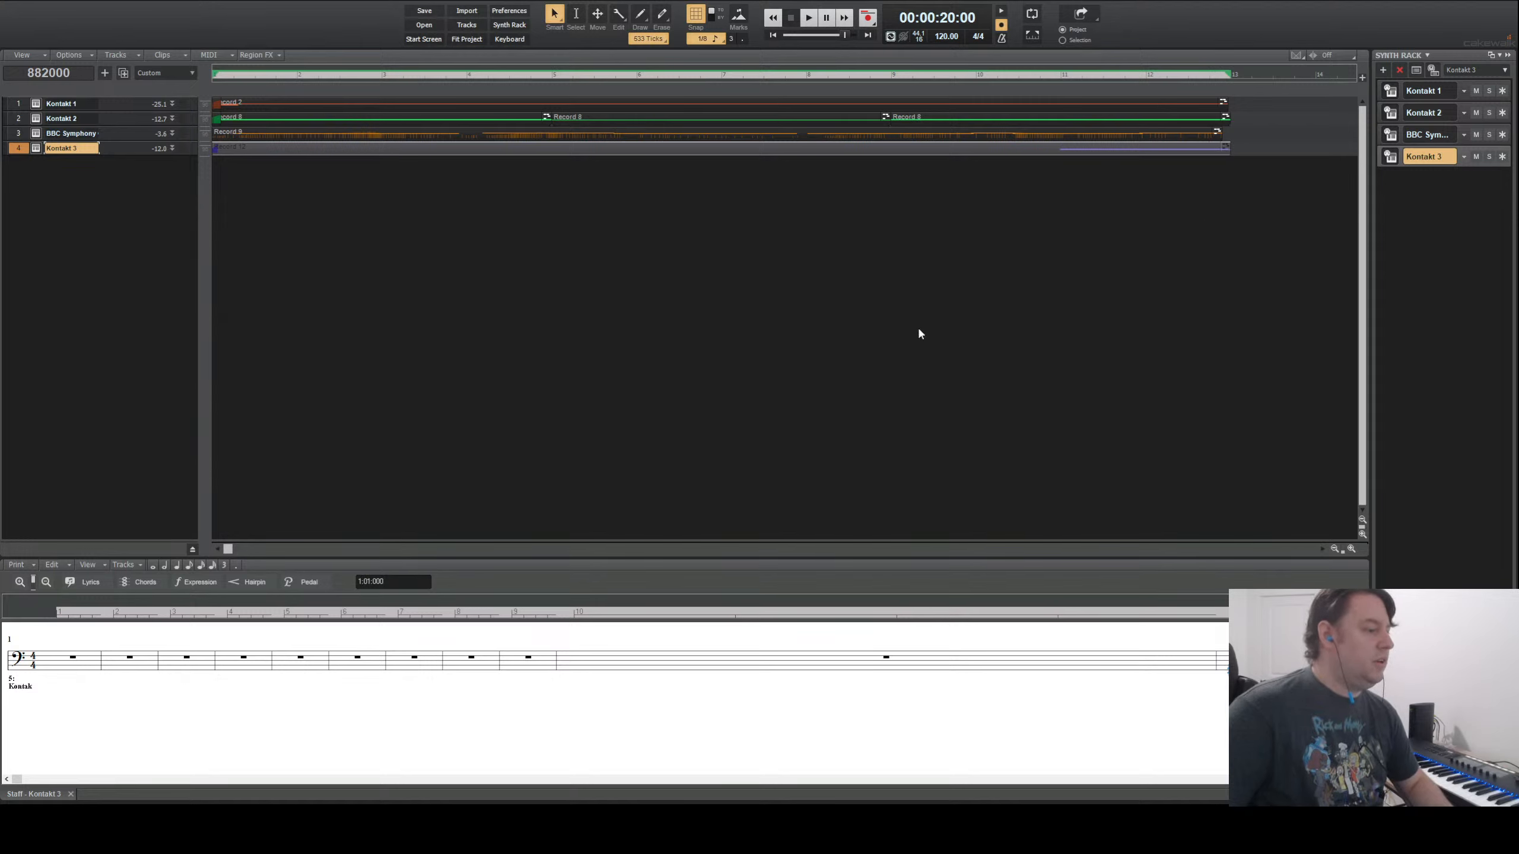
key(s)
click(808, 147)
key(Delete)
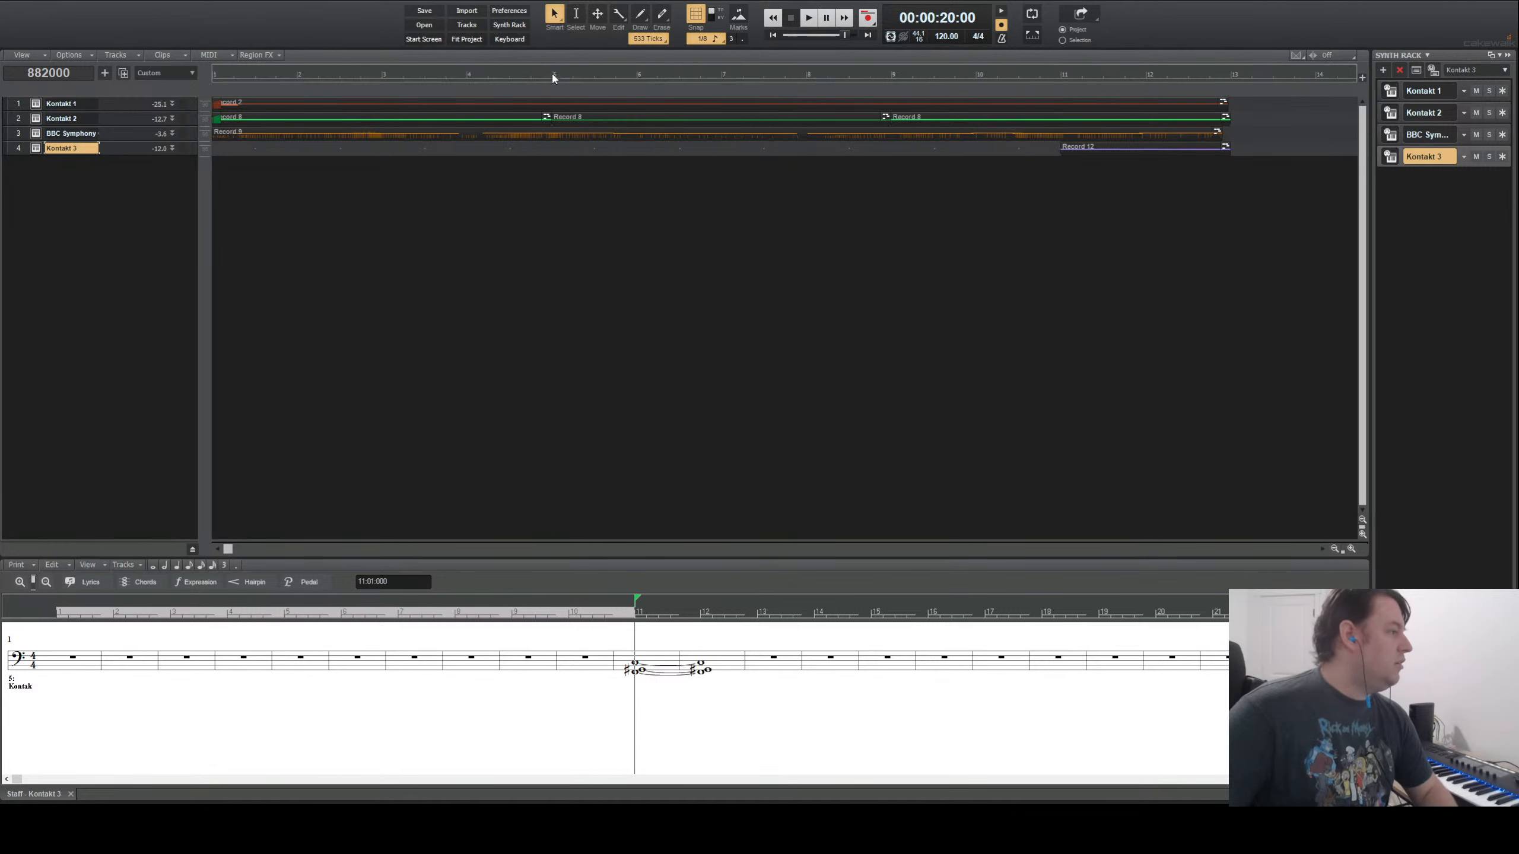
- Extend the sustained high note in the Kontakt 1 clip through measure 14
click(551, 73)
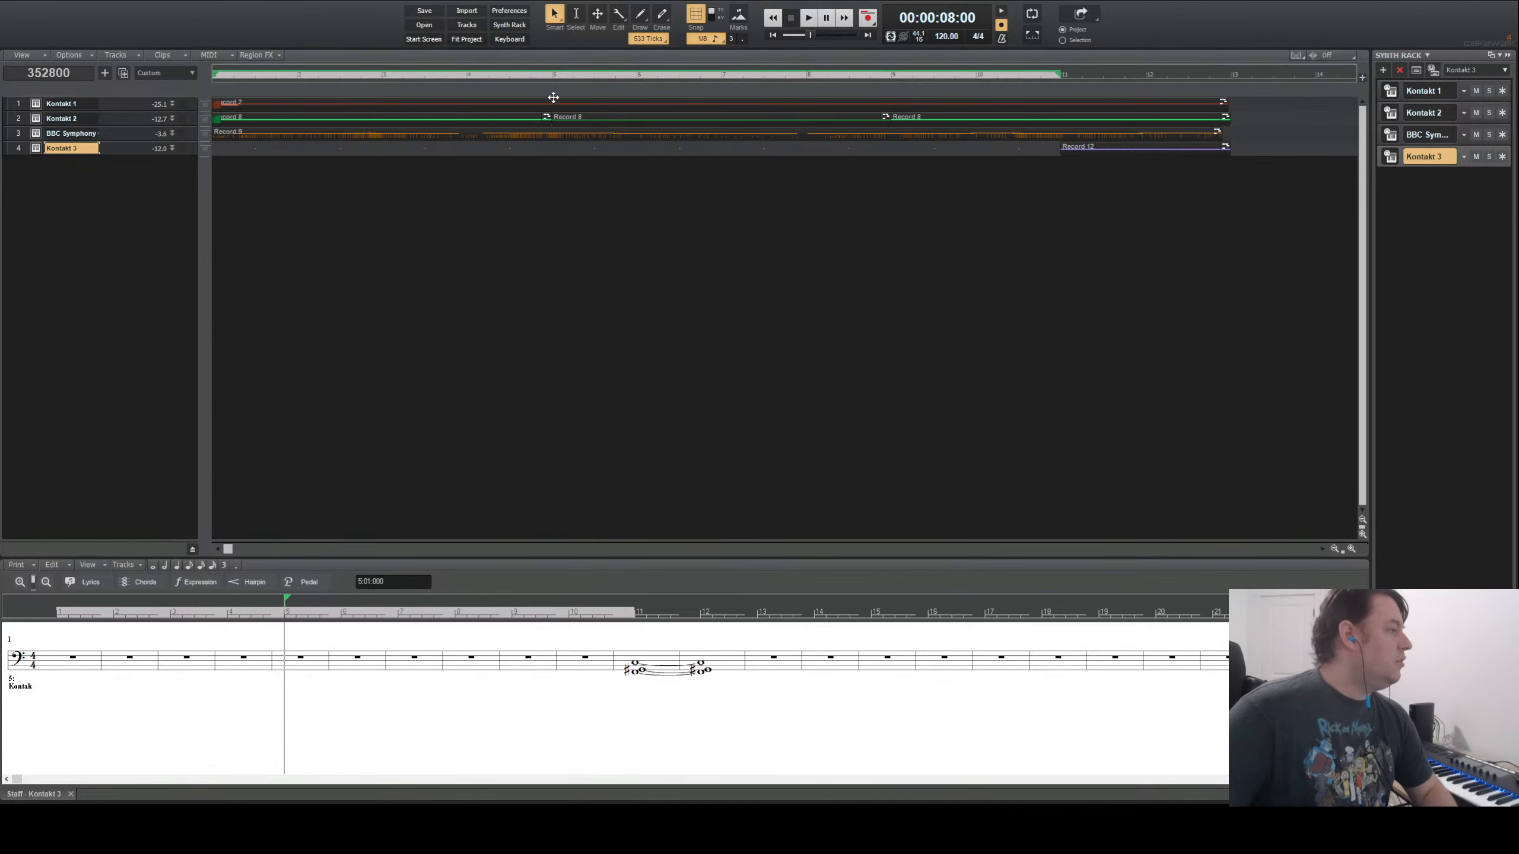
click(555, 103)
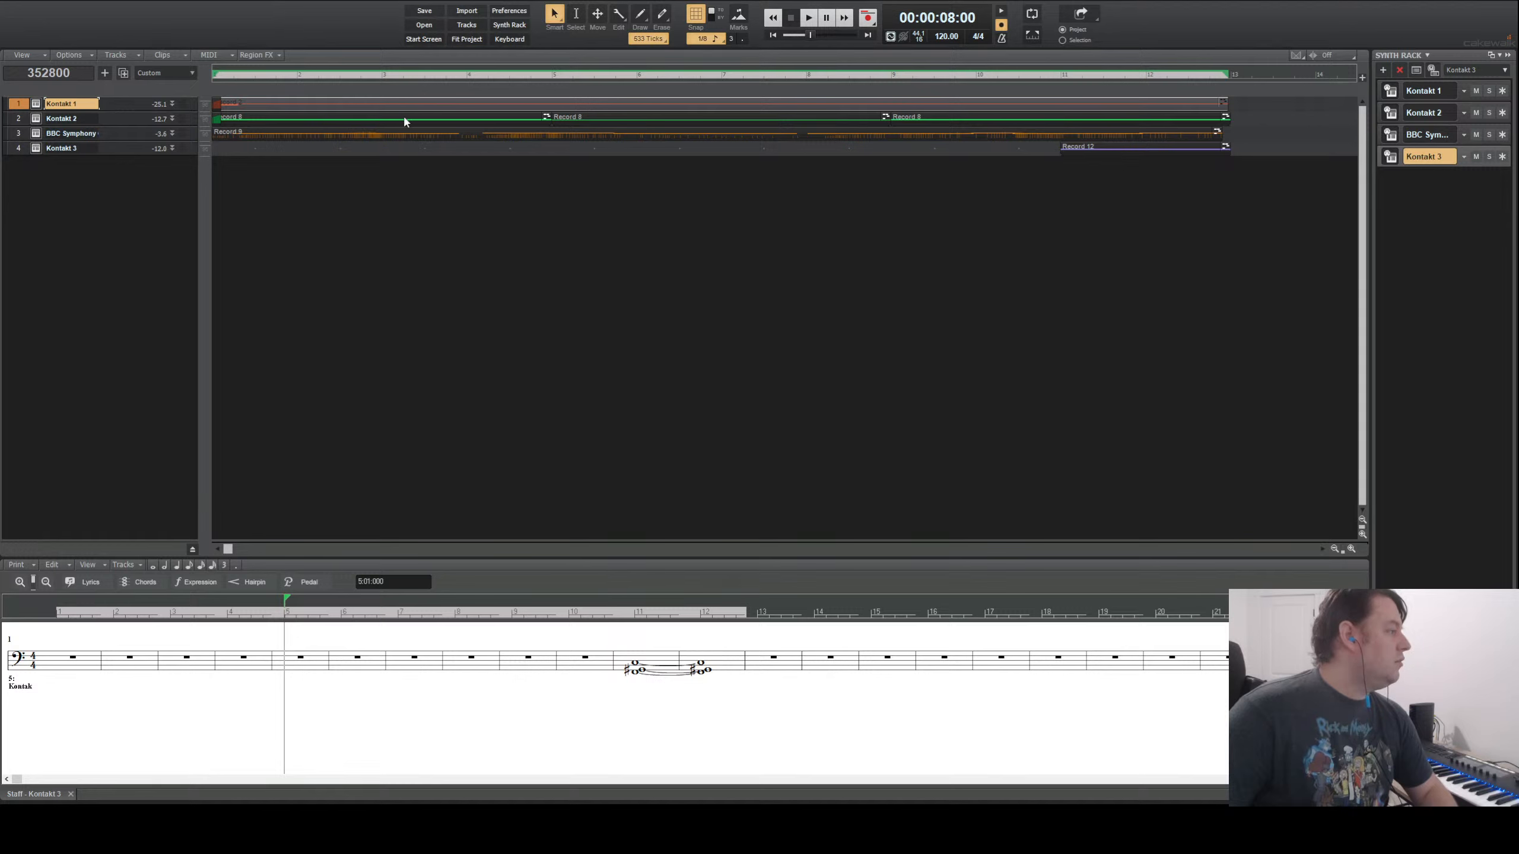
click(587, 148)
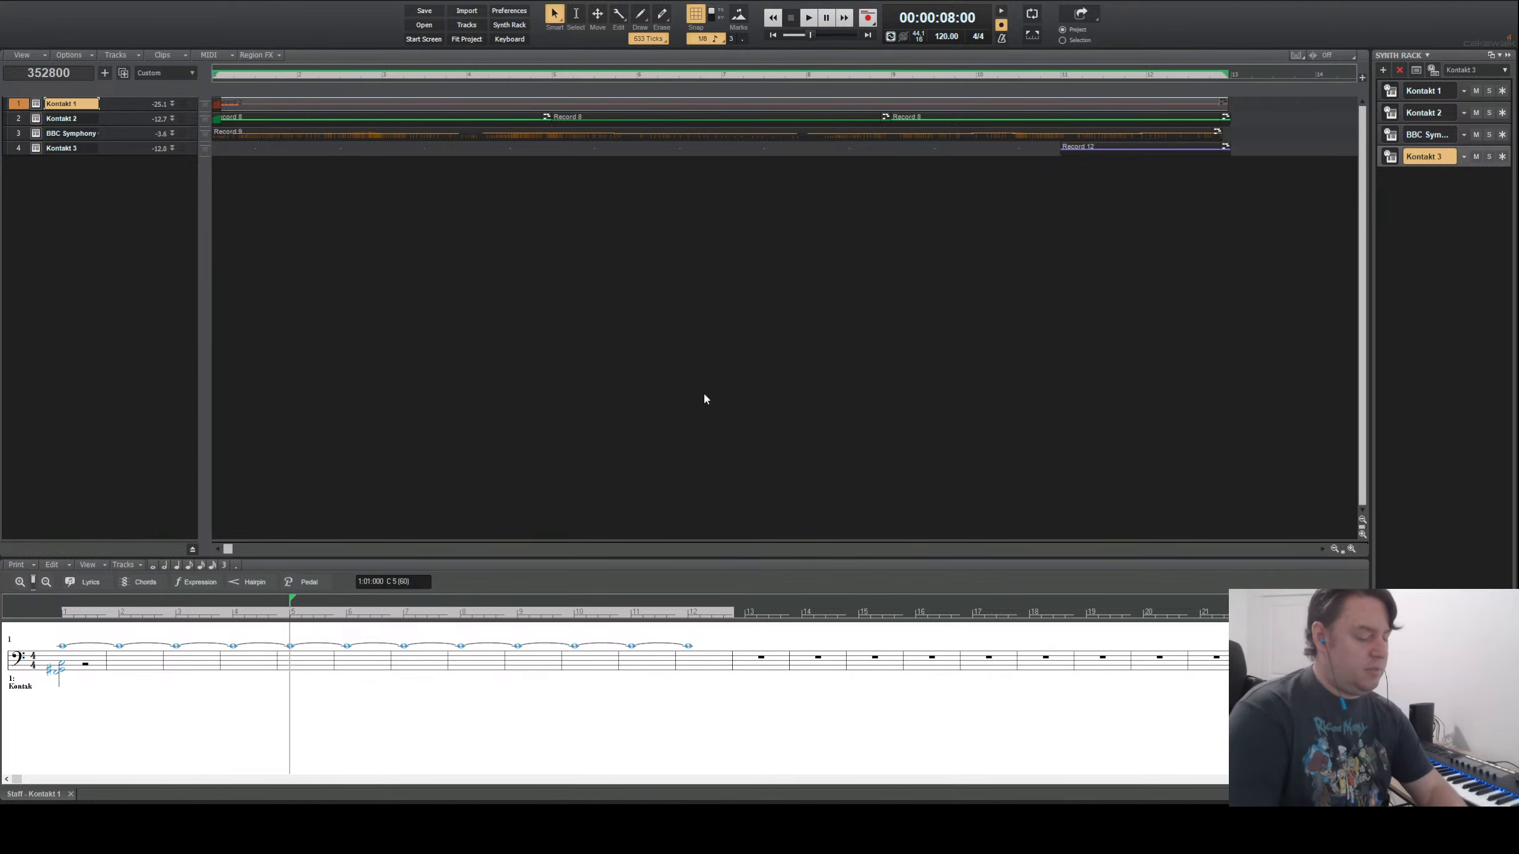
key(ctrl+z)
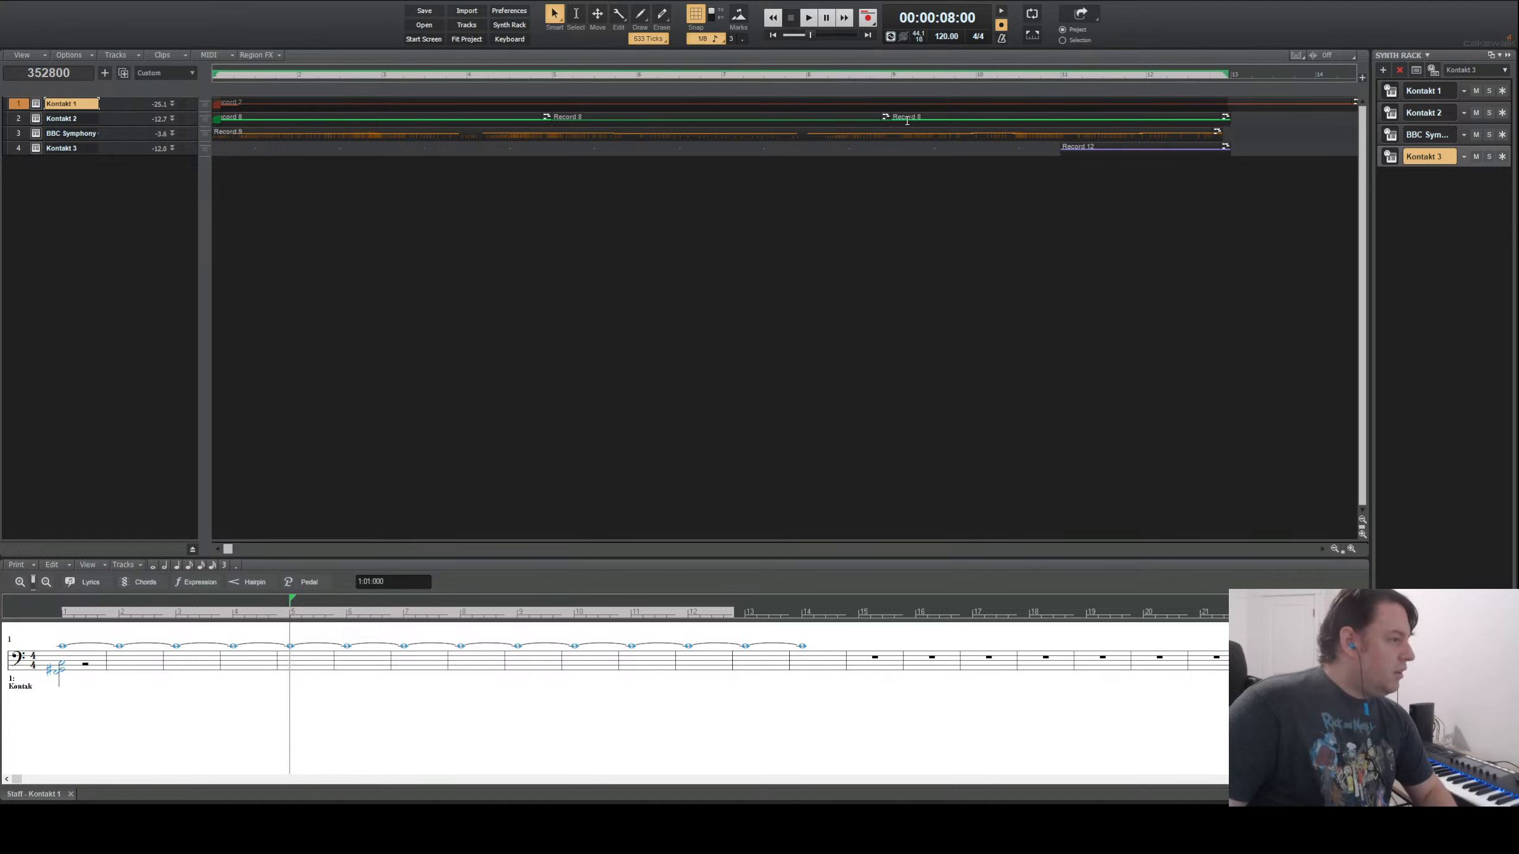
- Copy the Kontakt 2 clip spanning measures 5 to 8 and paste it on the Kontakt 2 track at measure 13
click(616, 113)
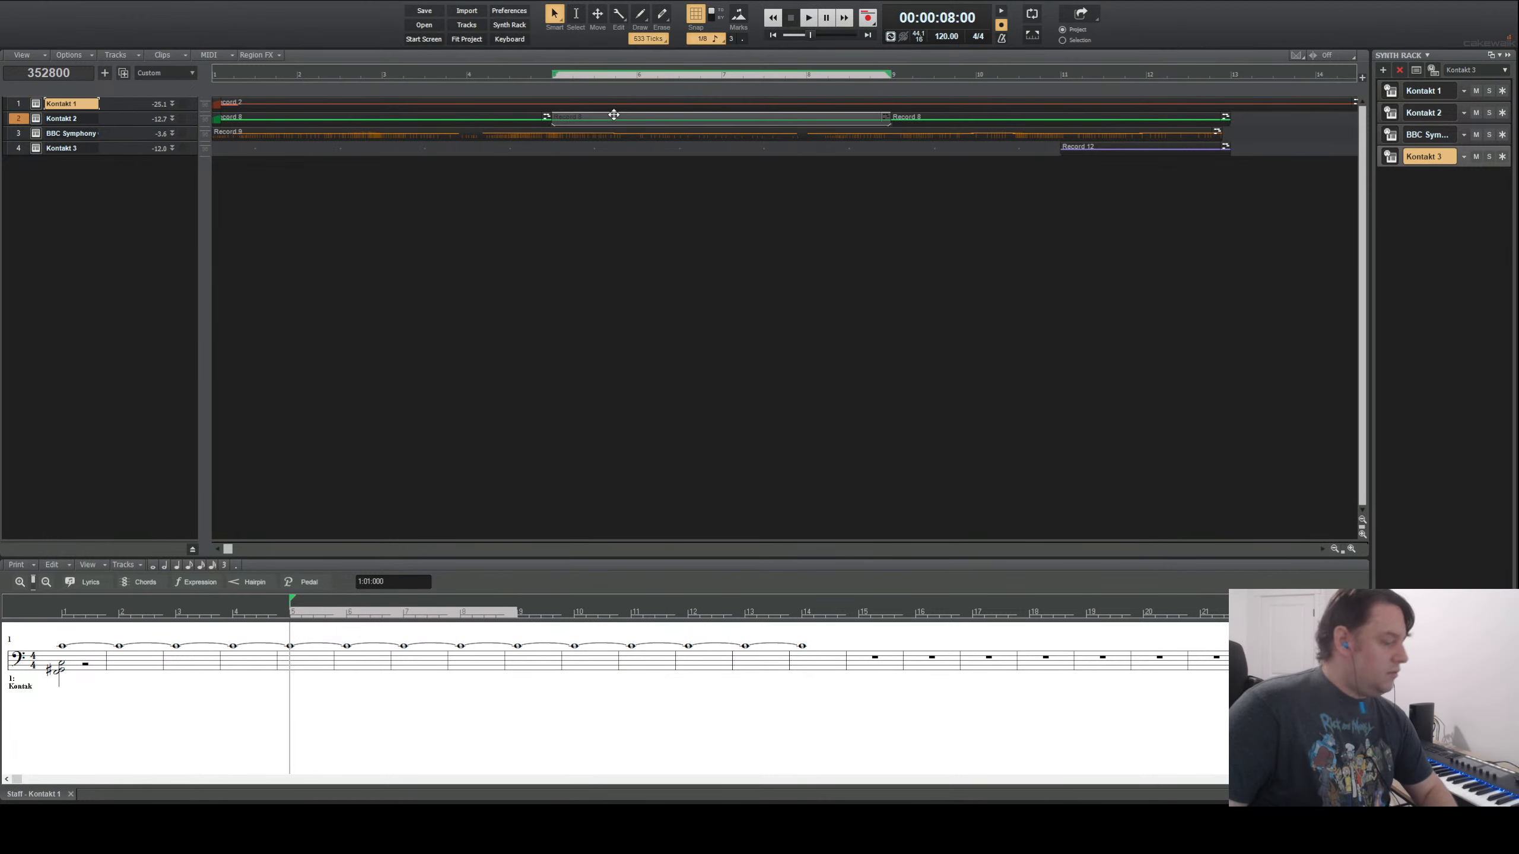
click(1230, 80)
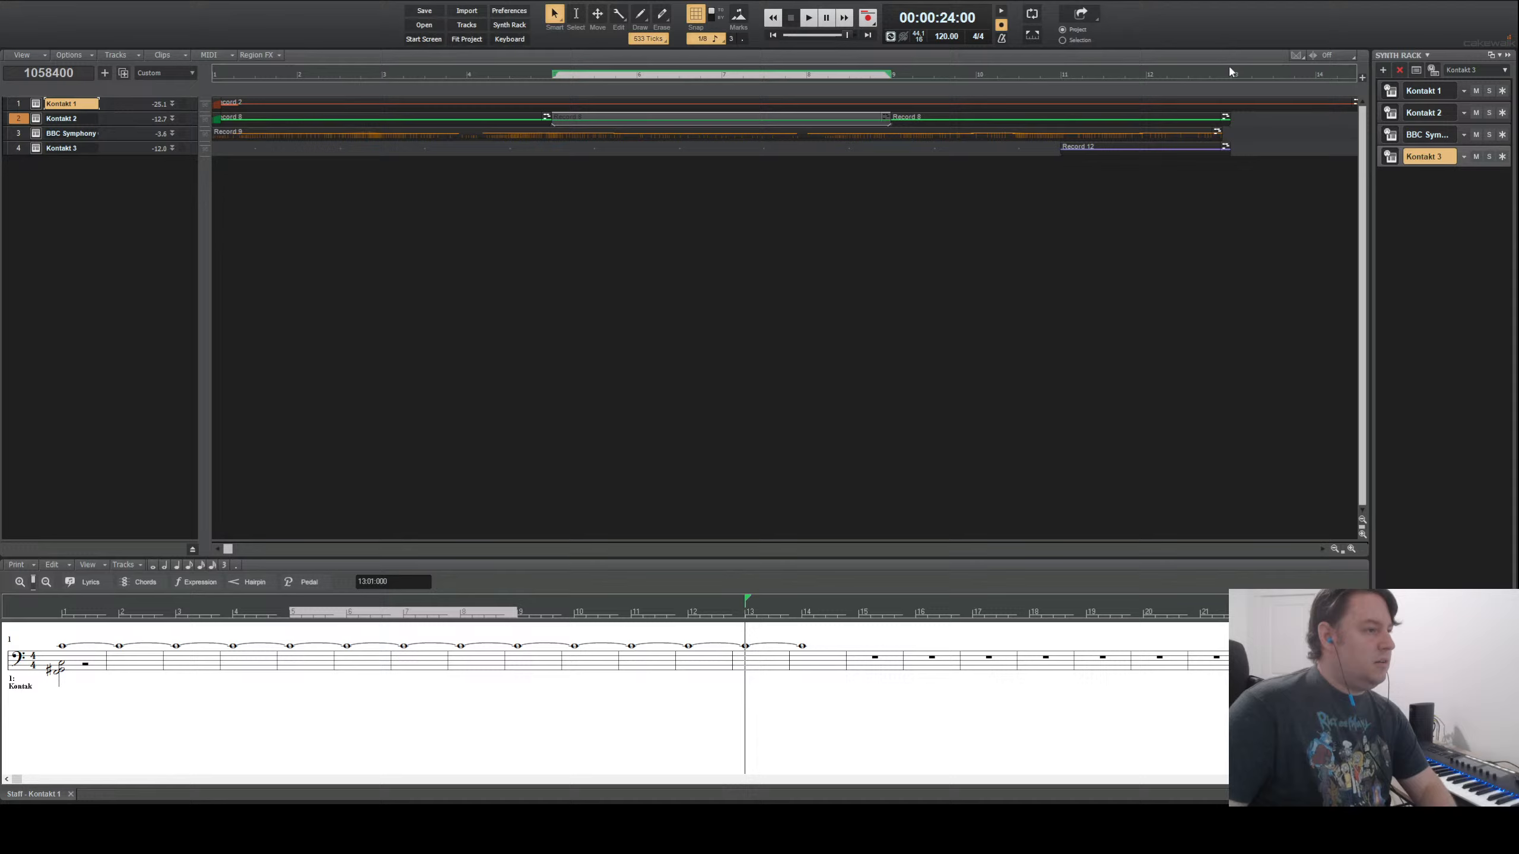
scroll(1231, 72, right, 8)
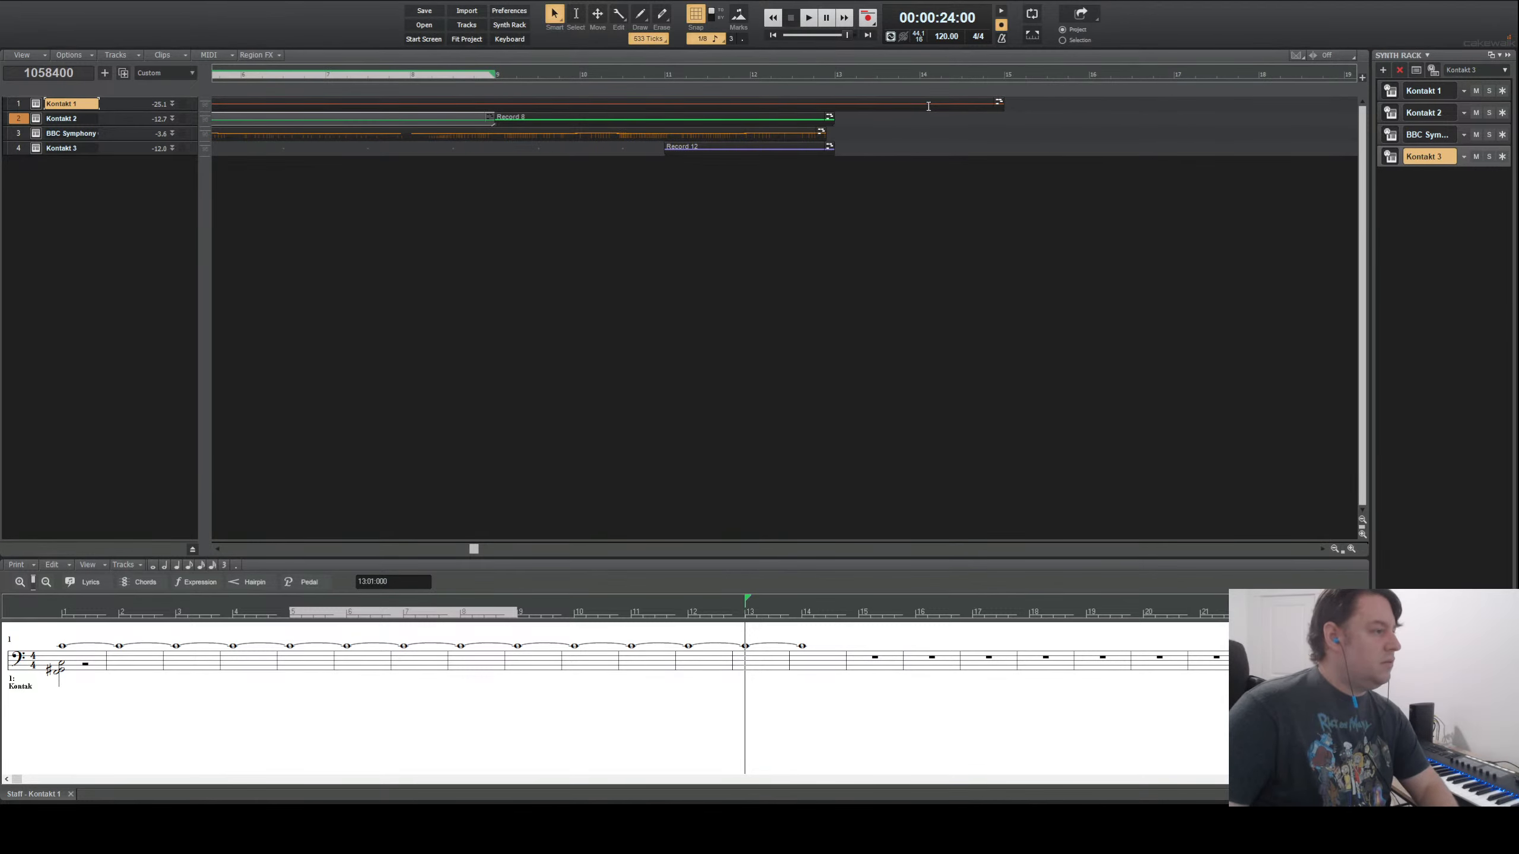
key(ctrl+v)
key(ctrl+z)
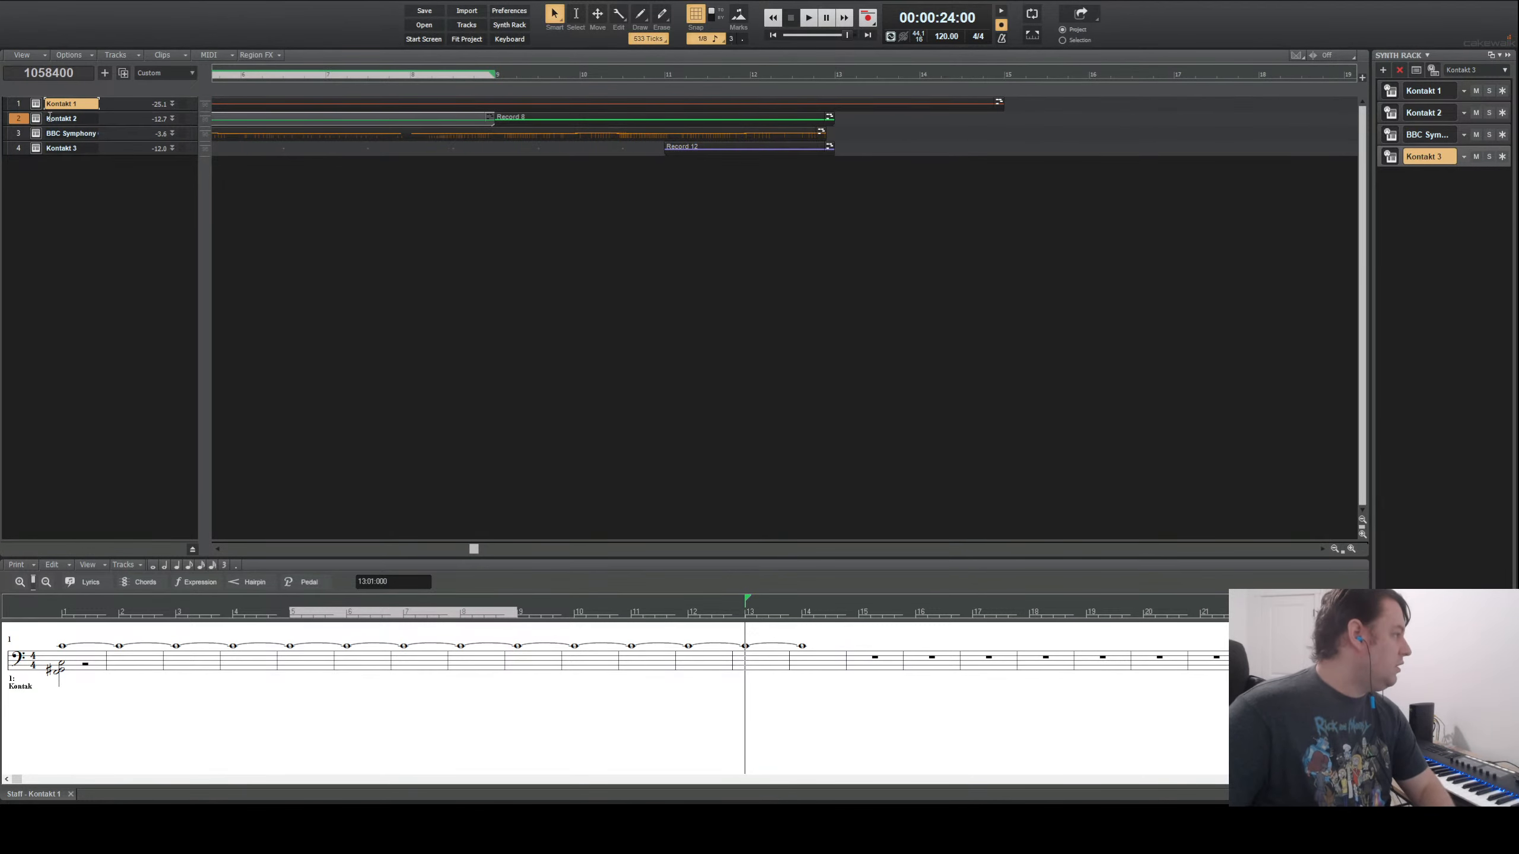
click(50, 118)
key(ctrl+v)
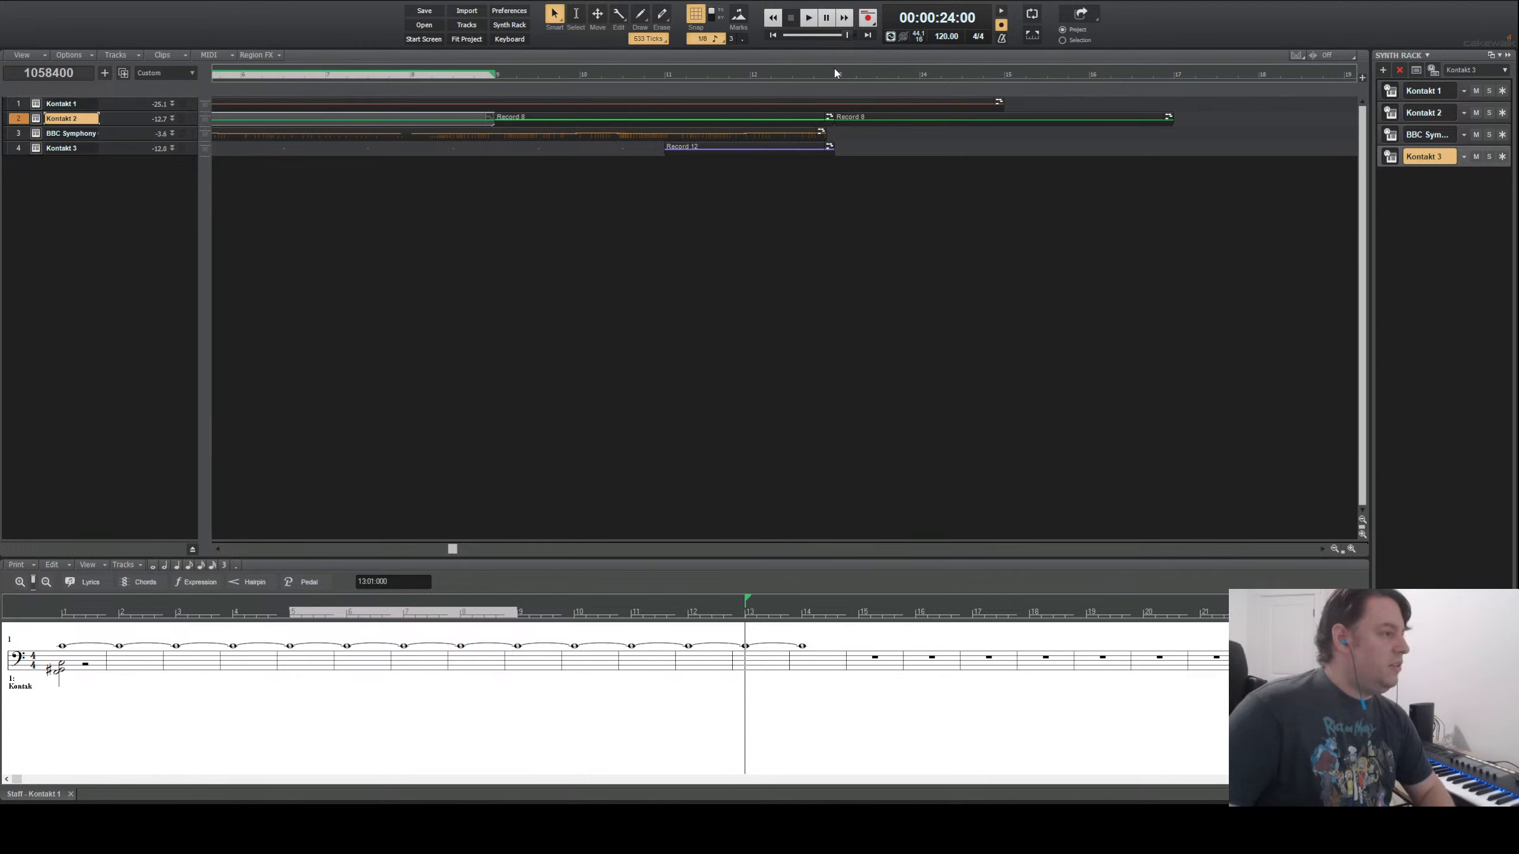
- Lengthen the sustained high note on the Kontakt 1 track to last through measure 16
scroll(360, 84, left, 5)
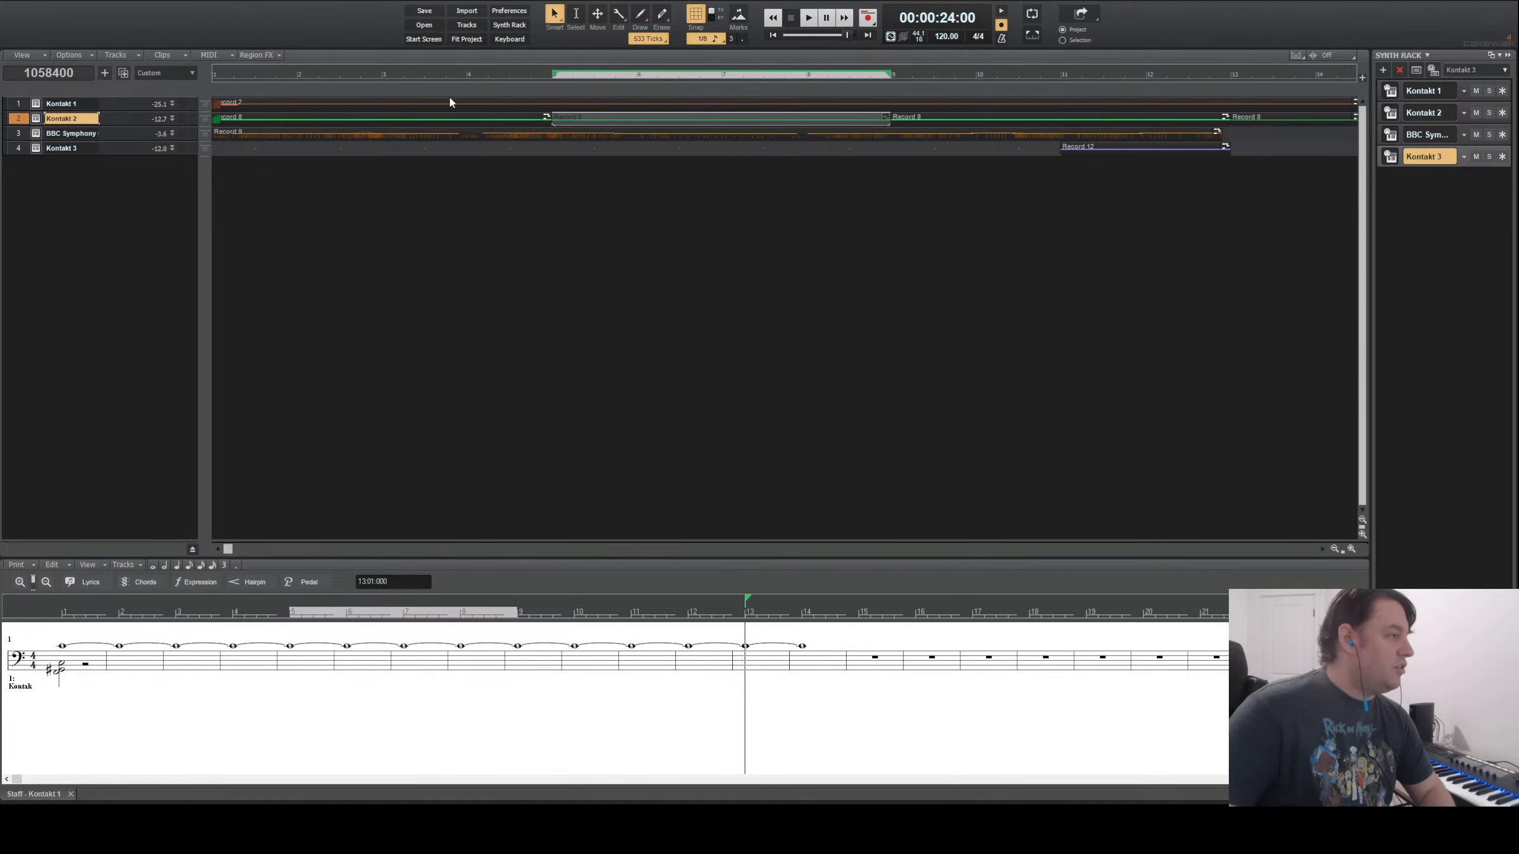
click(550, 97)
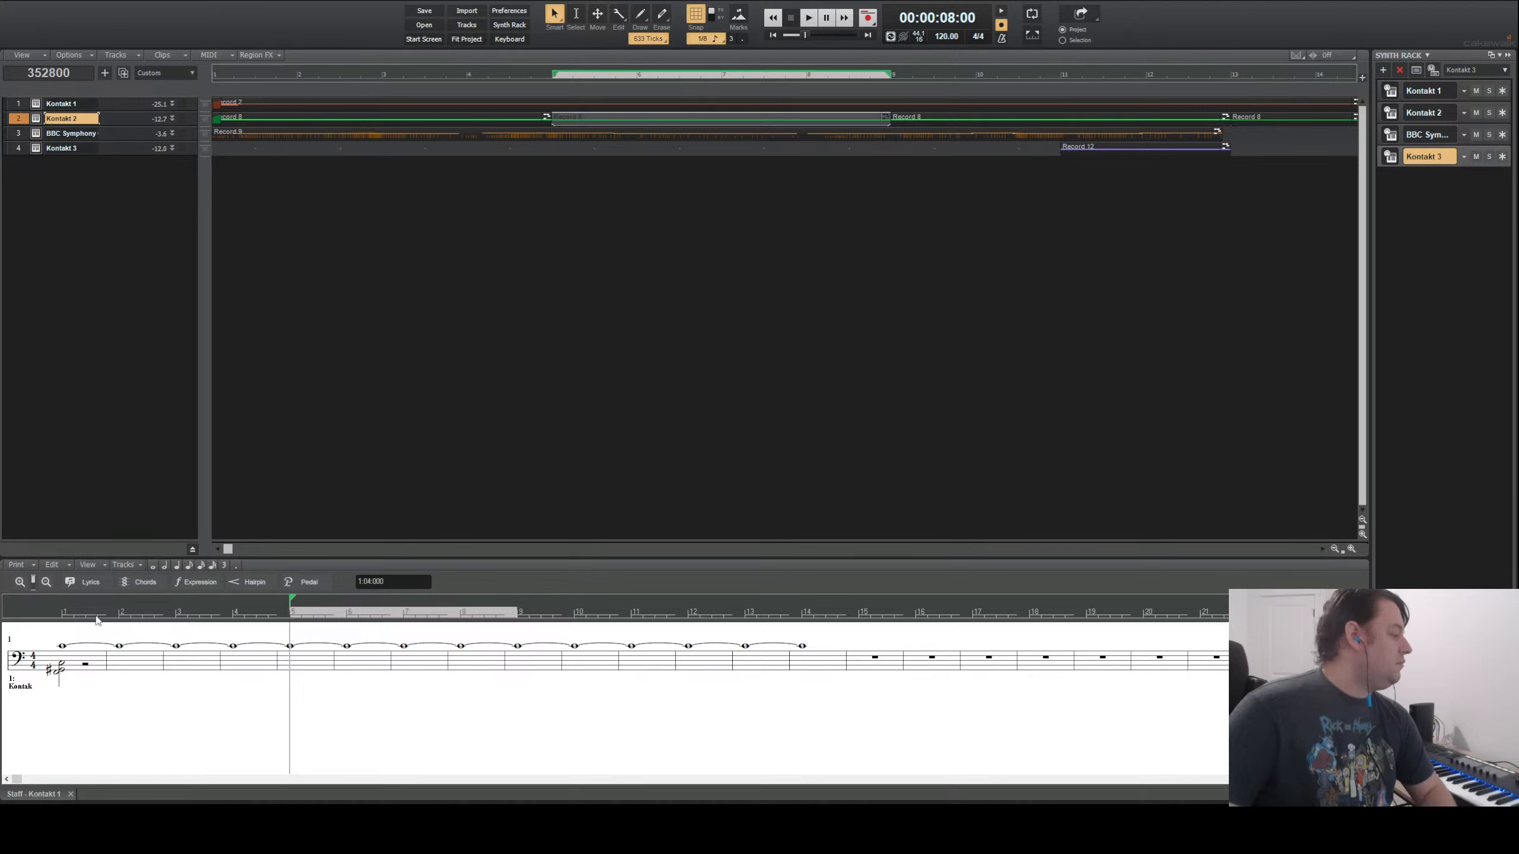
click(63, 648)
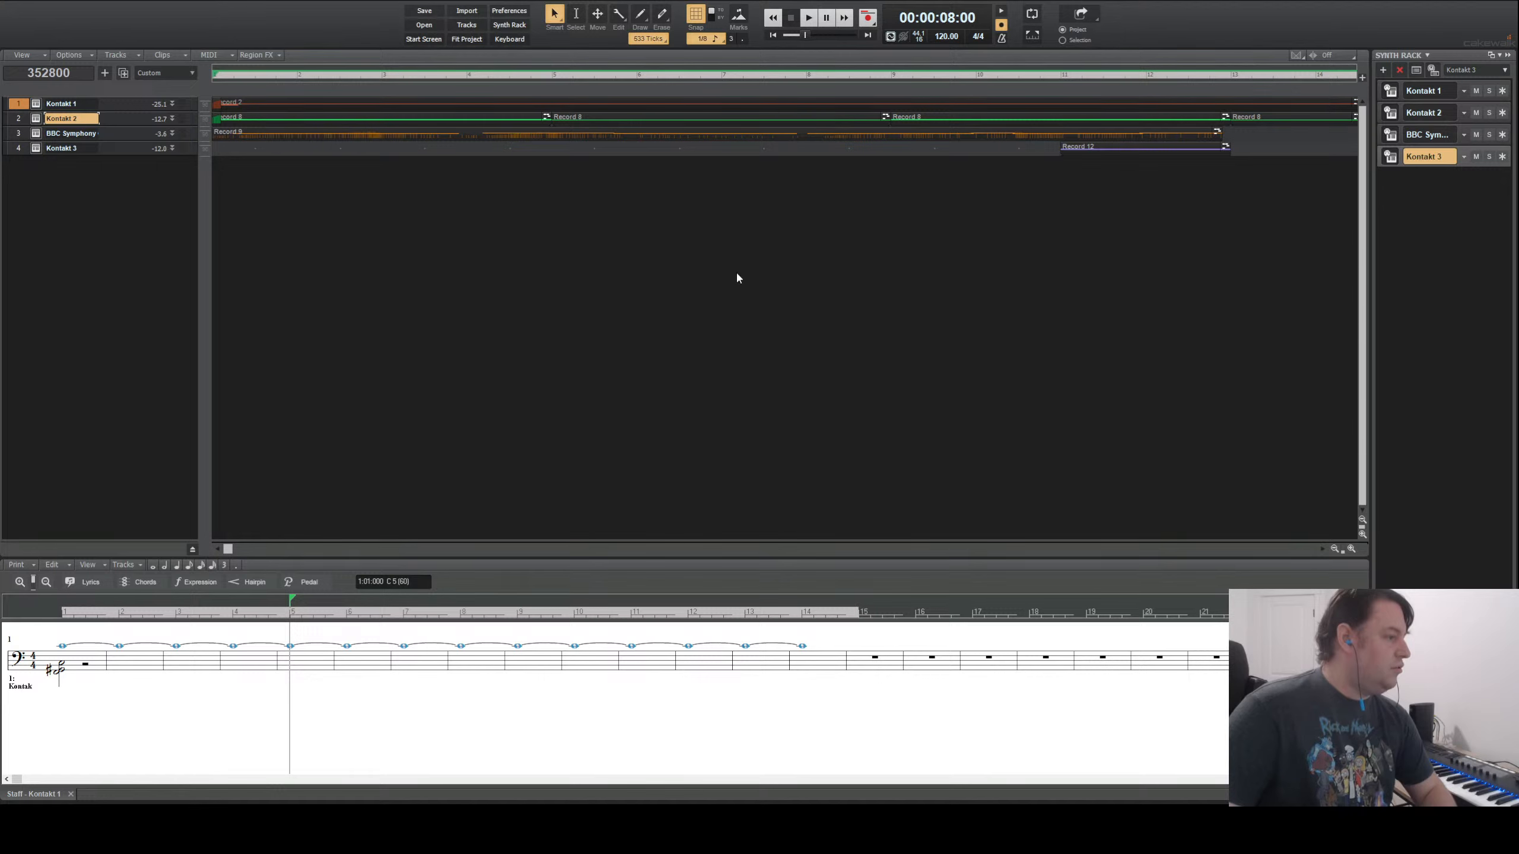
scroll(723, 76, right, 8)
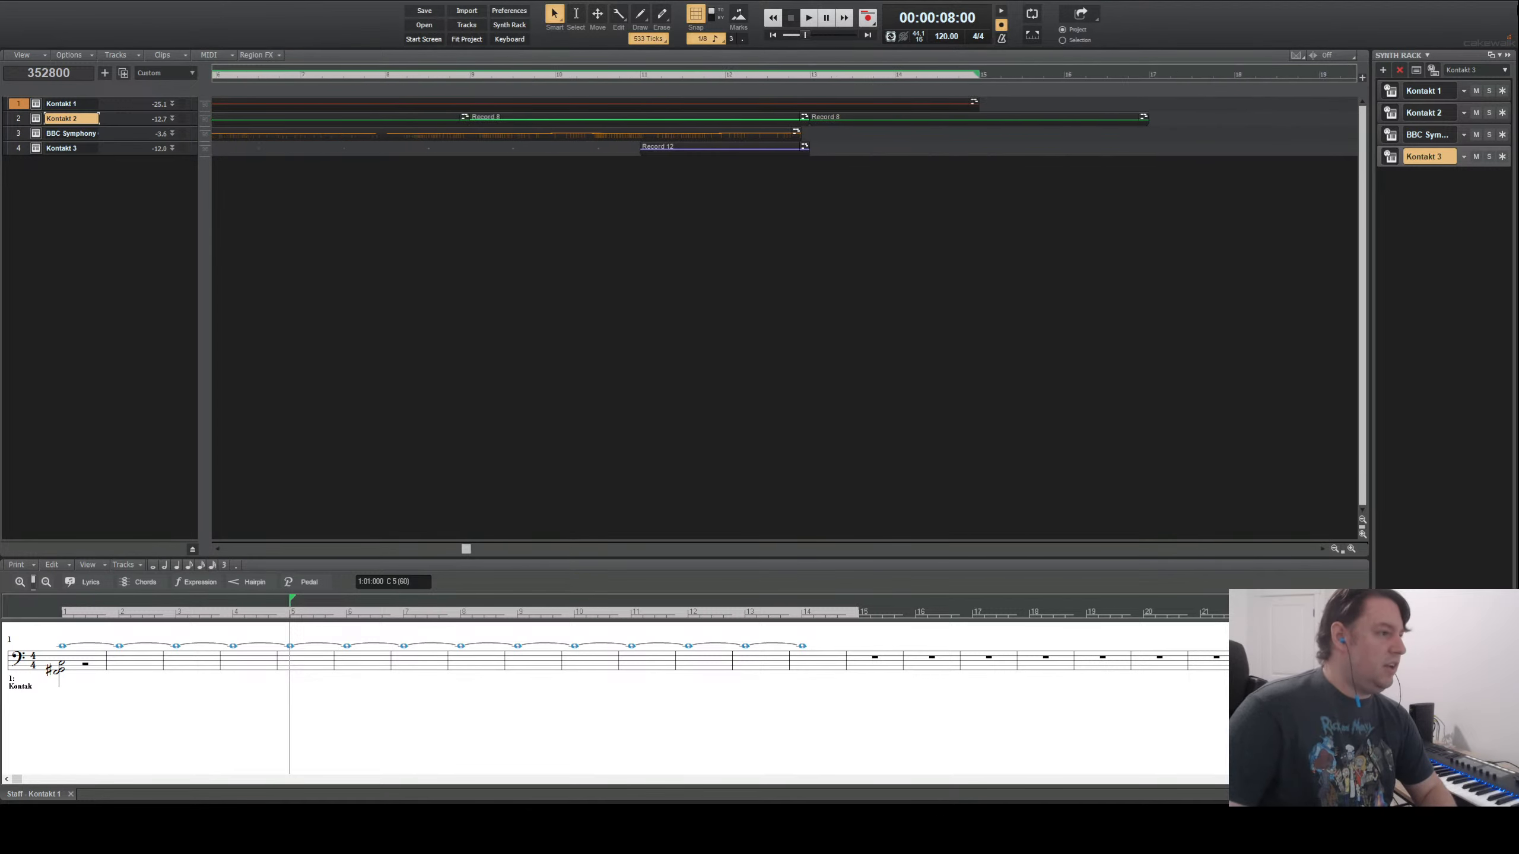
scroll(745, 54, left, 8)
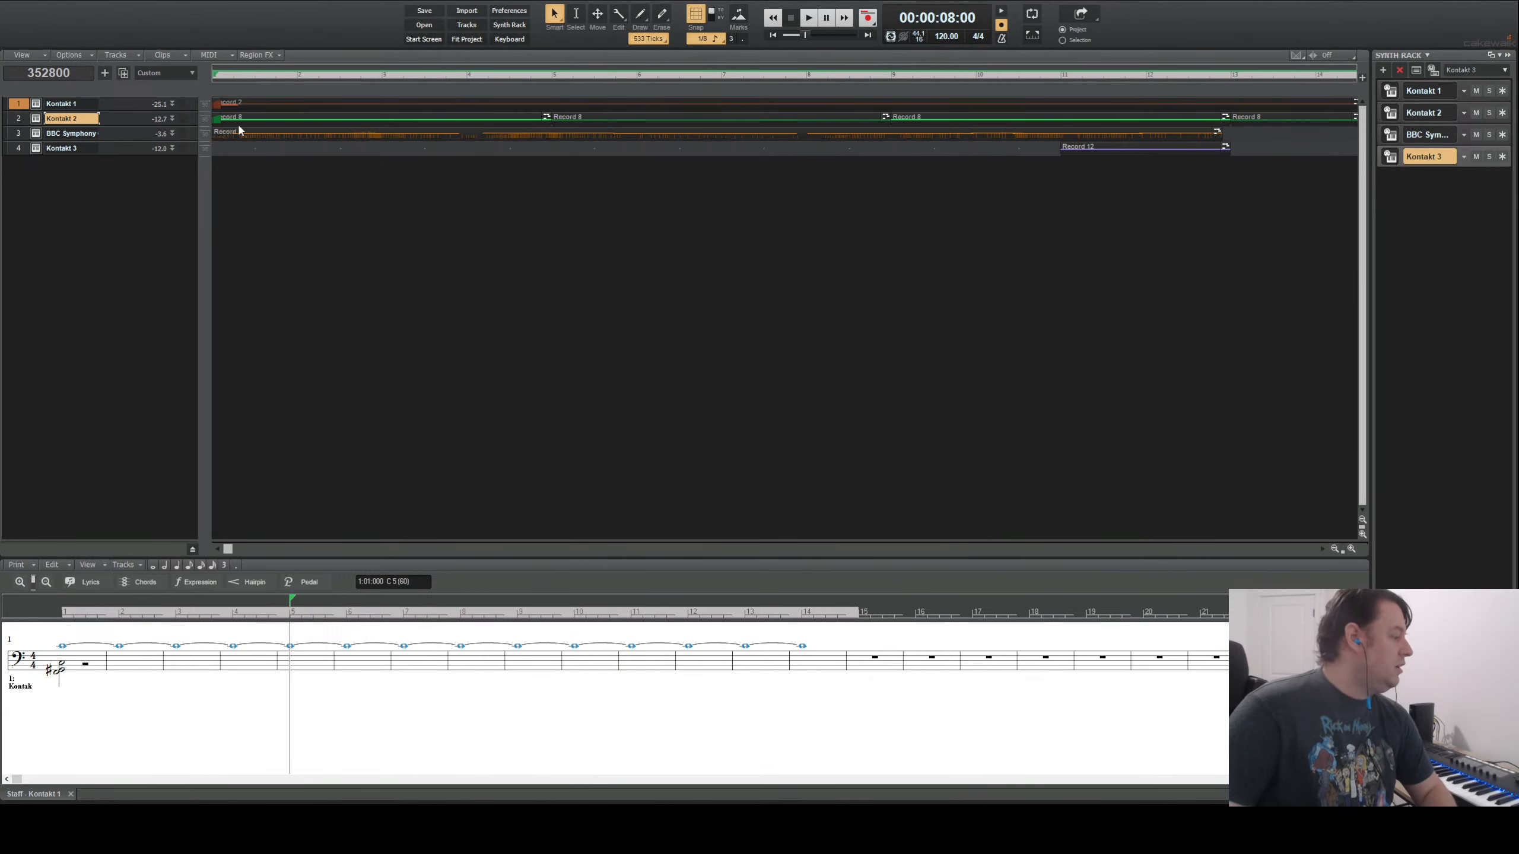
click(224, 75)
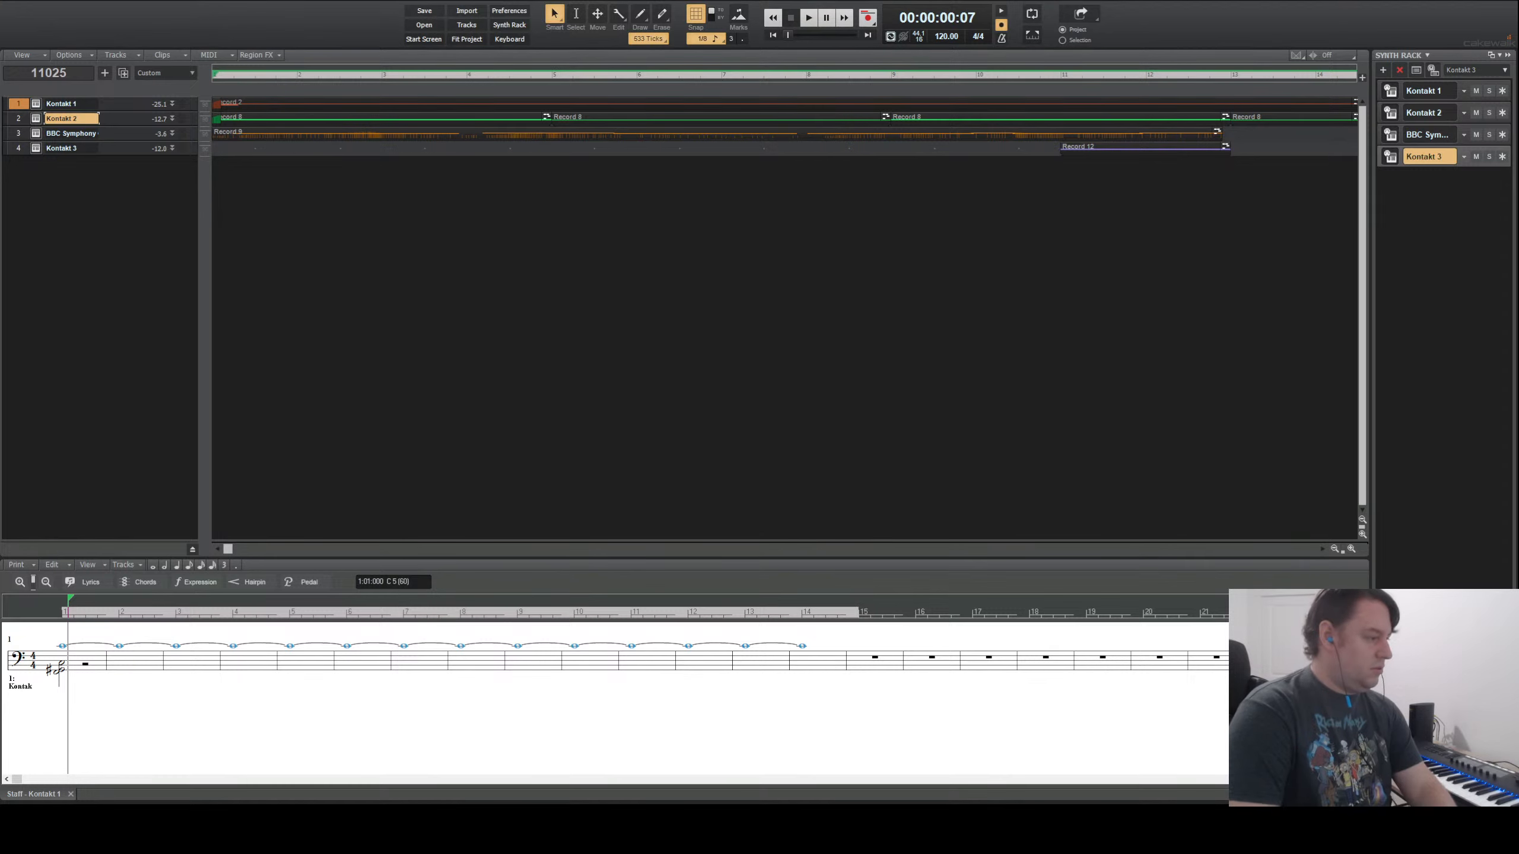
drag(802, 646, 917, 646)
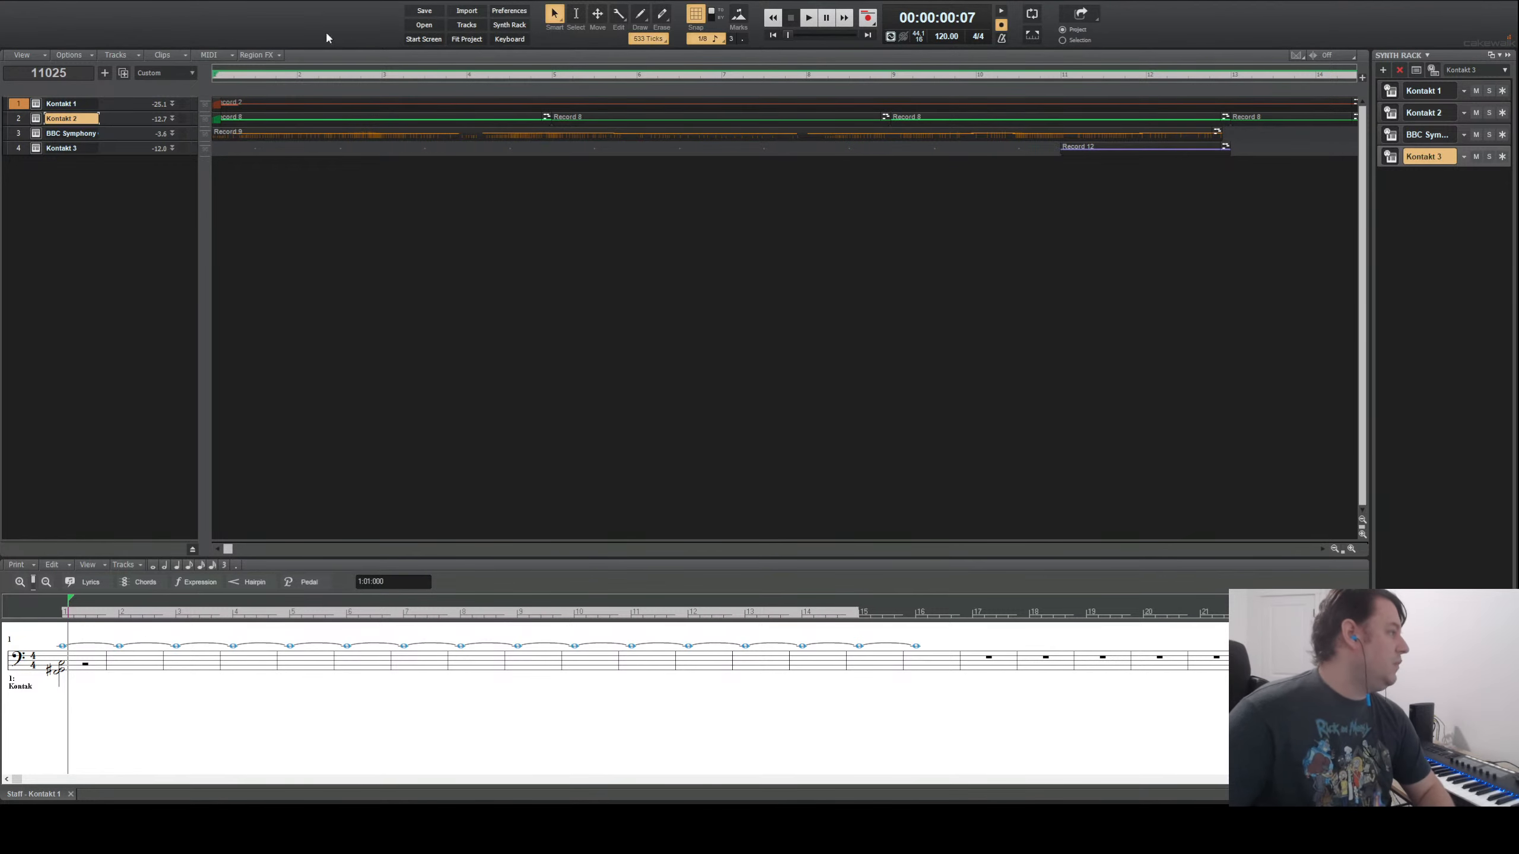
scroll(1259, 98, right, 6)
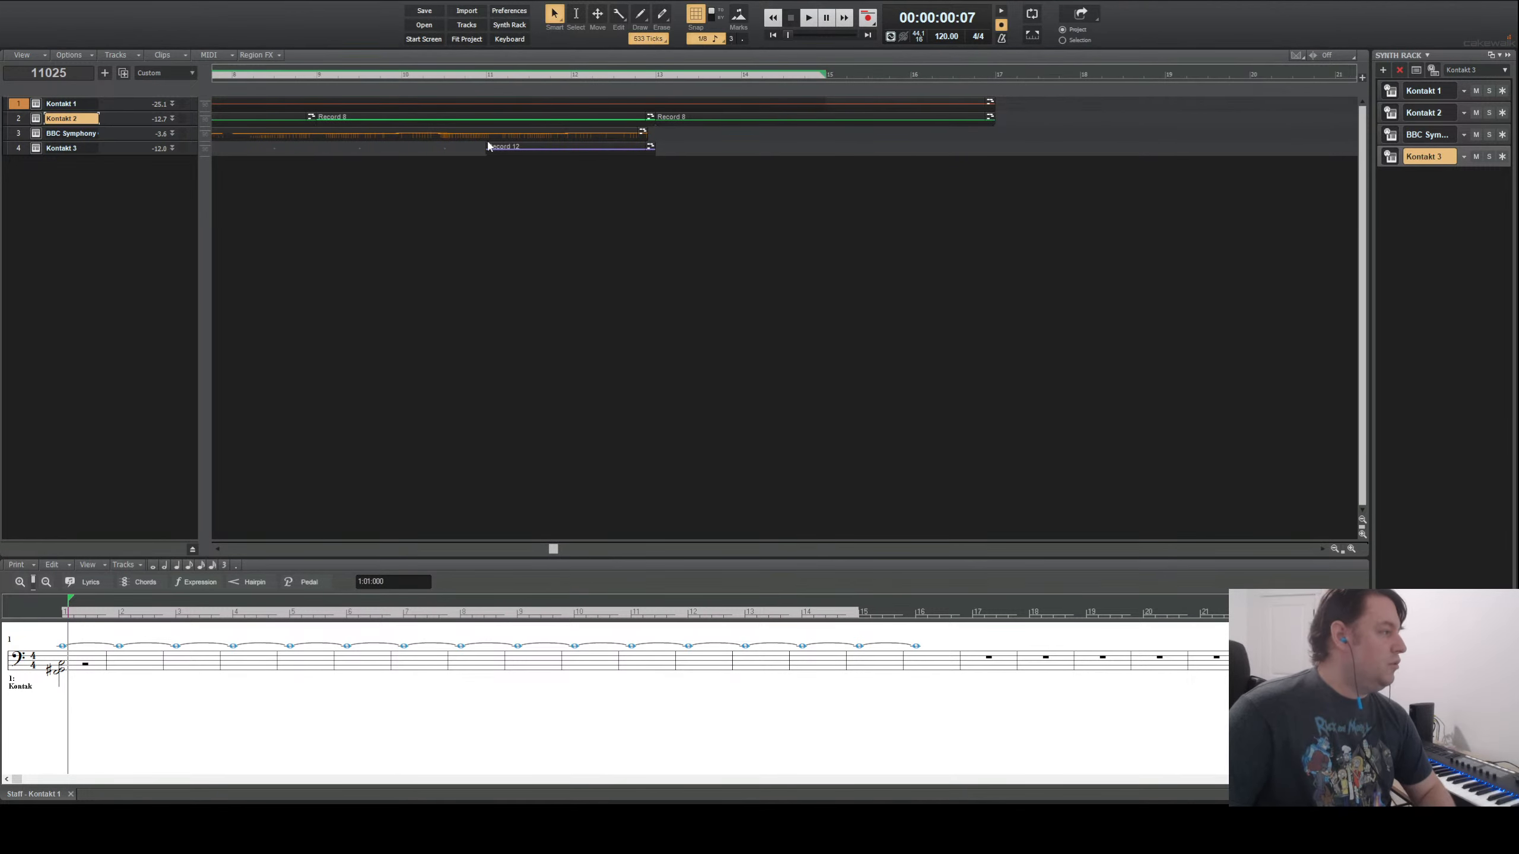
- Delete the Kontakt 3 clip that starts at measure 11 on track 4
click(490, 170)
click(527, 155)
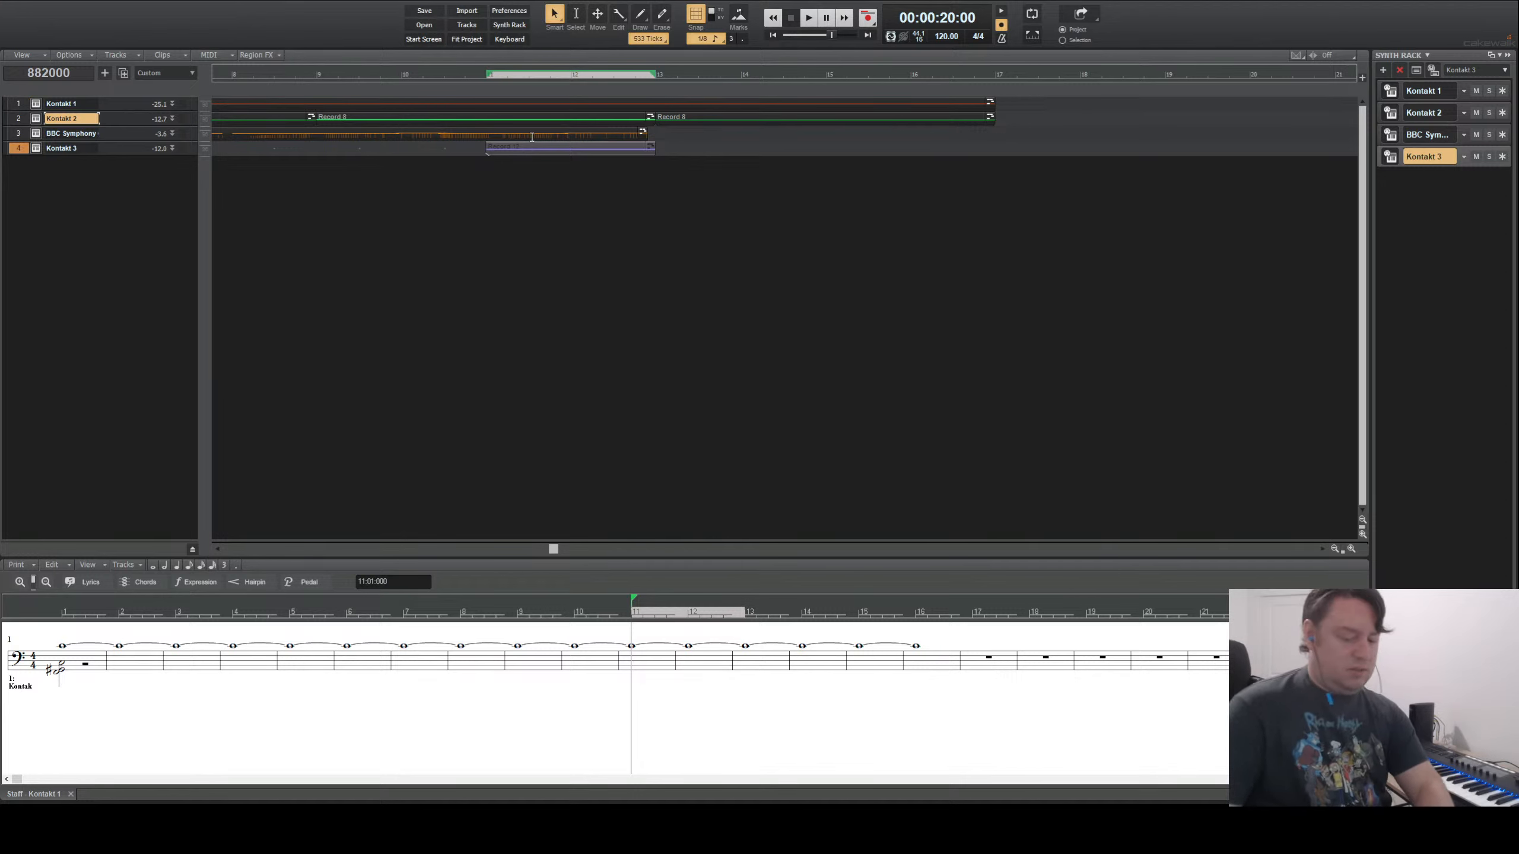
key(Delete)
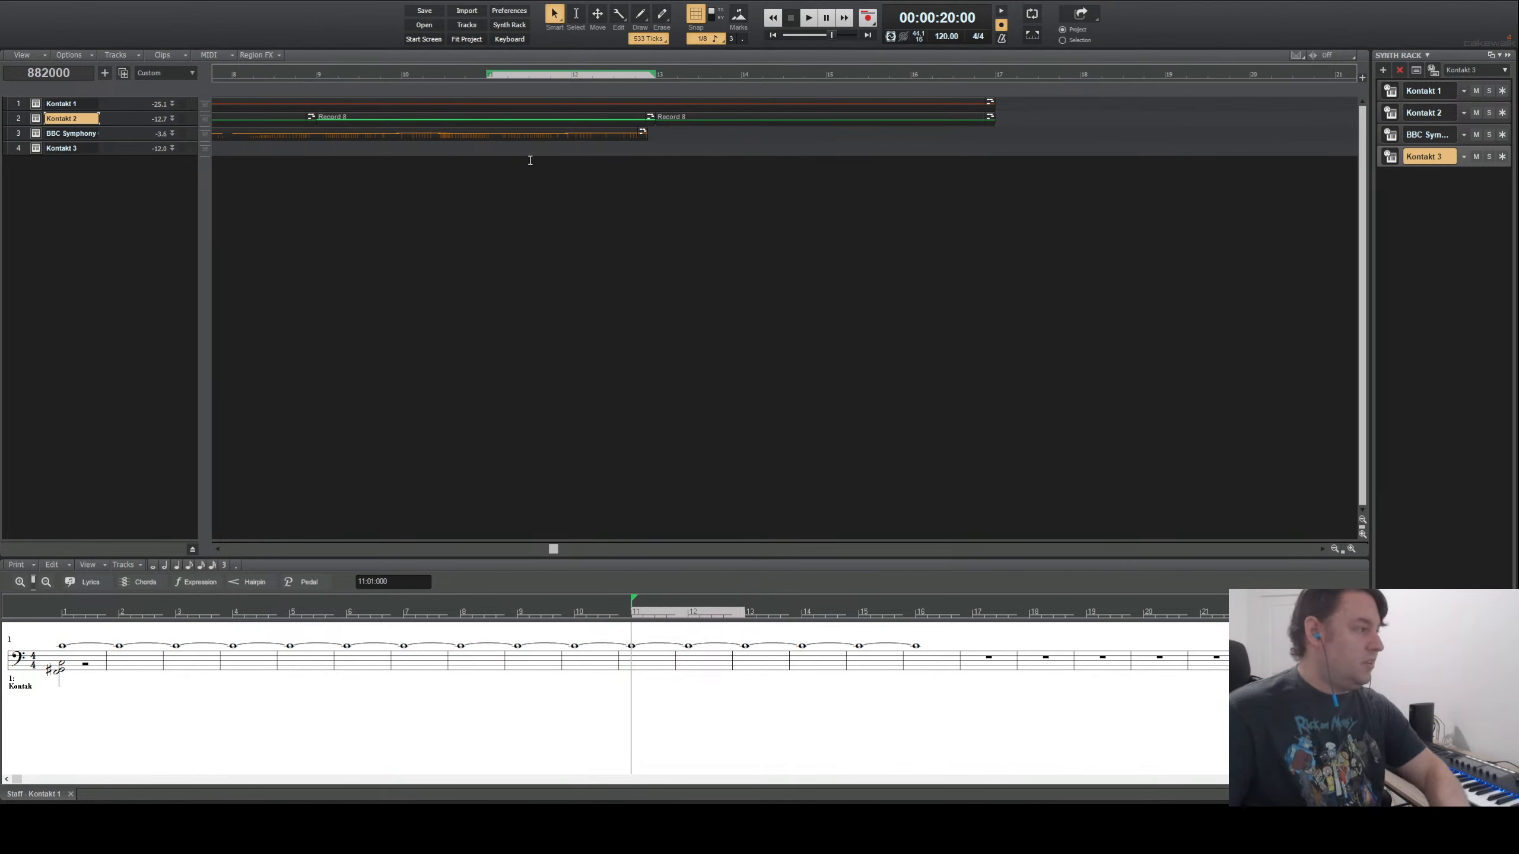
- Record a new Kontakt 3 part on track 4 over measures 13 to 16, starting the recording pass from measure 10
click(401, 78)
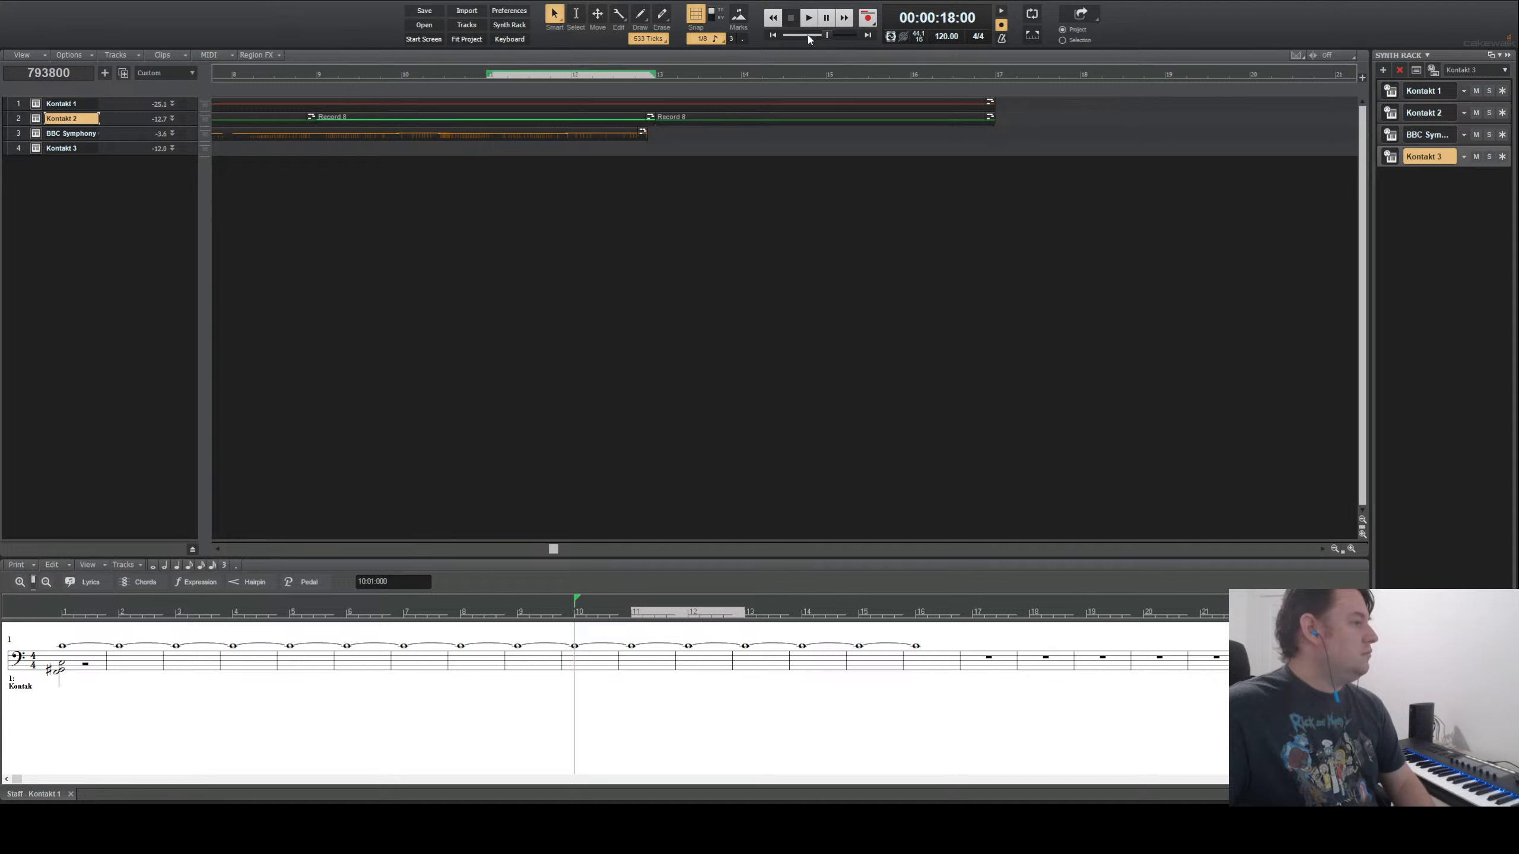
click(808, 21)
click(793, 20)
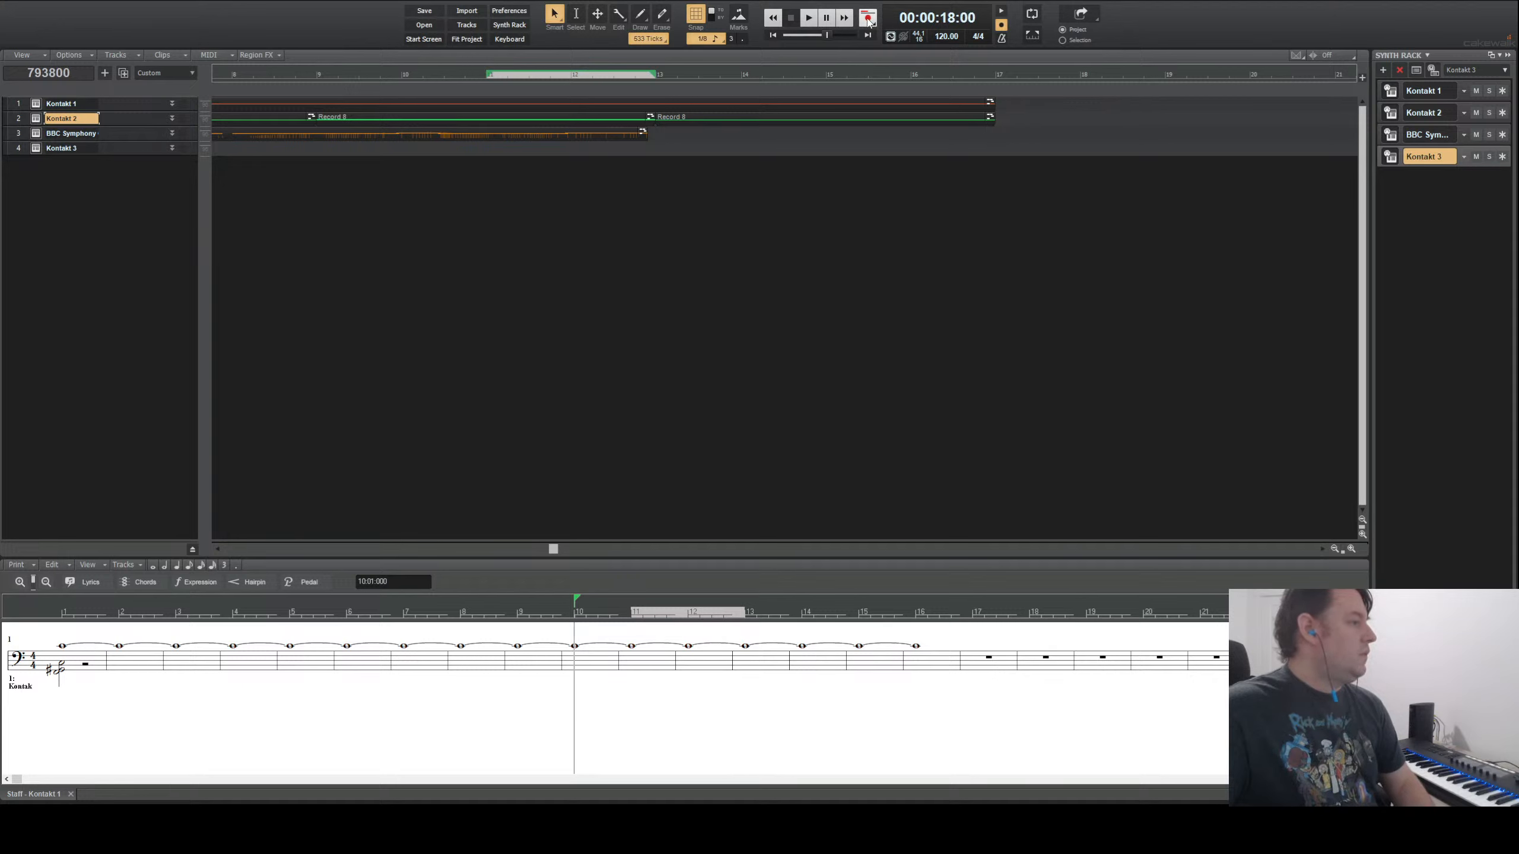
click(868, 19)
click(790, 19)
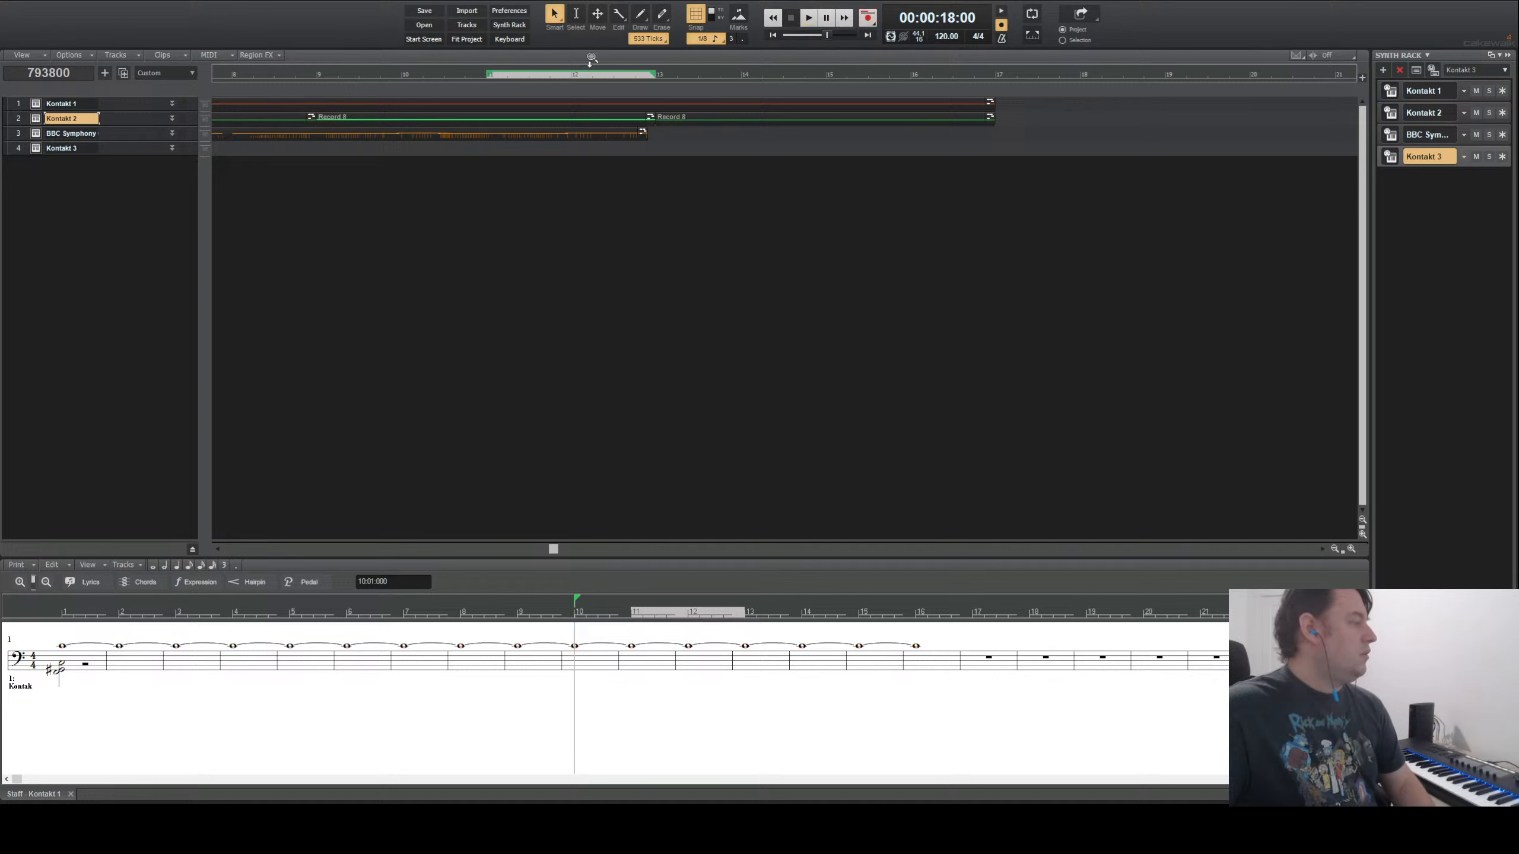
click(19, 148)
click(868, 19)
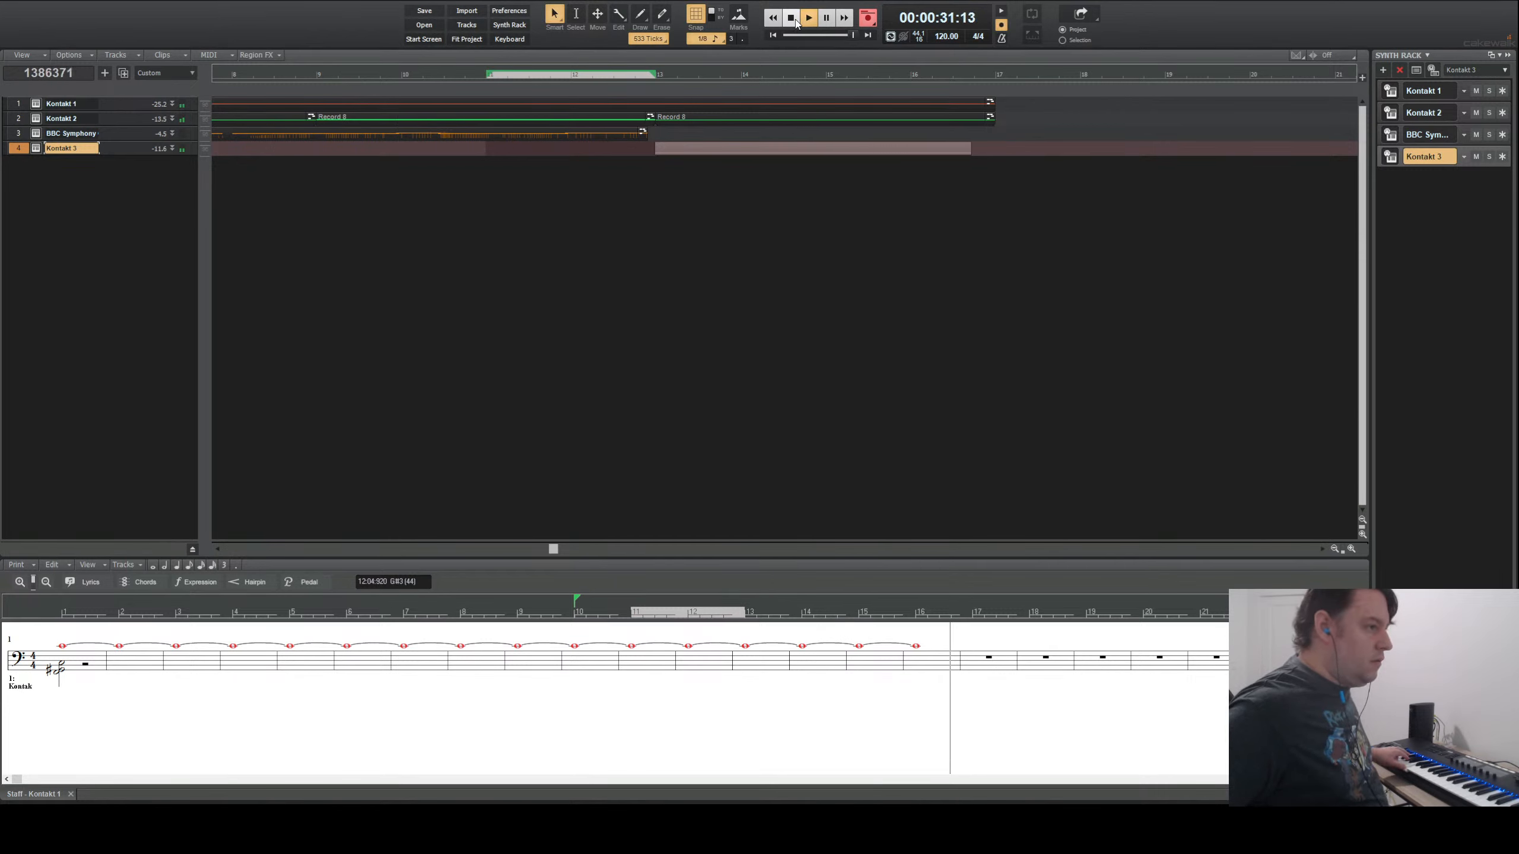
click(794, 21)
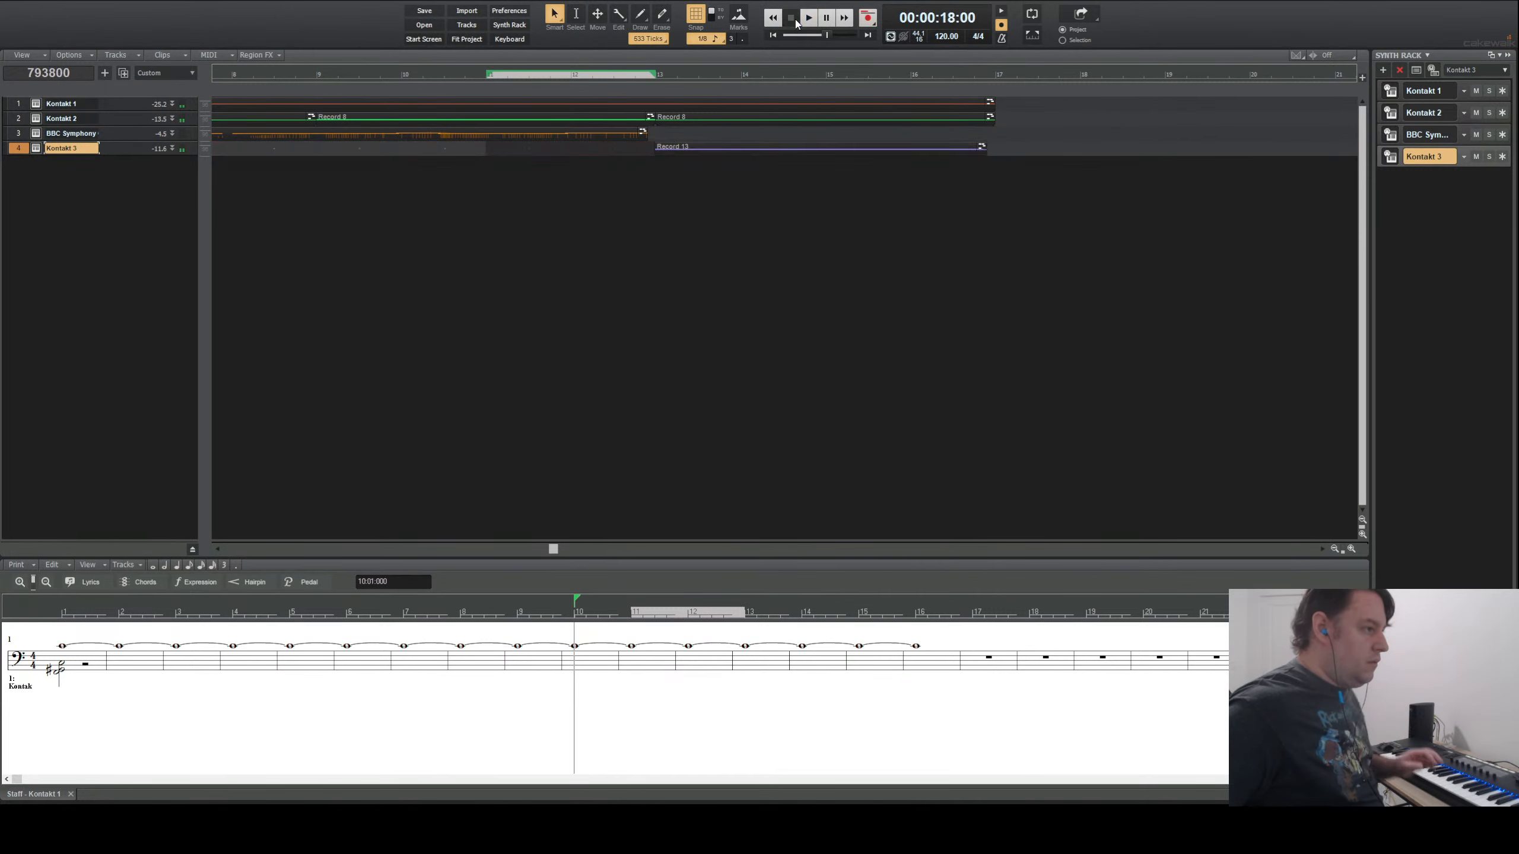
- Align the new Kontakt 3 chord to the start of measure 13 and shorten its notes to end after measure 14
click(656, 73)
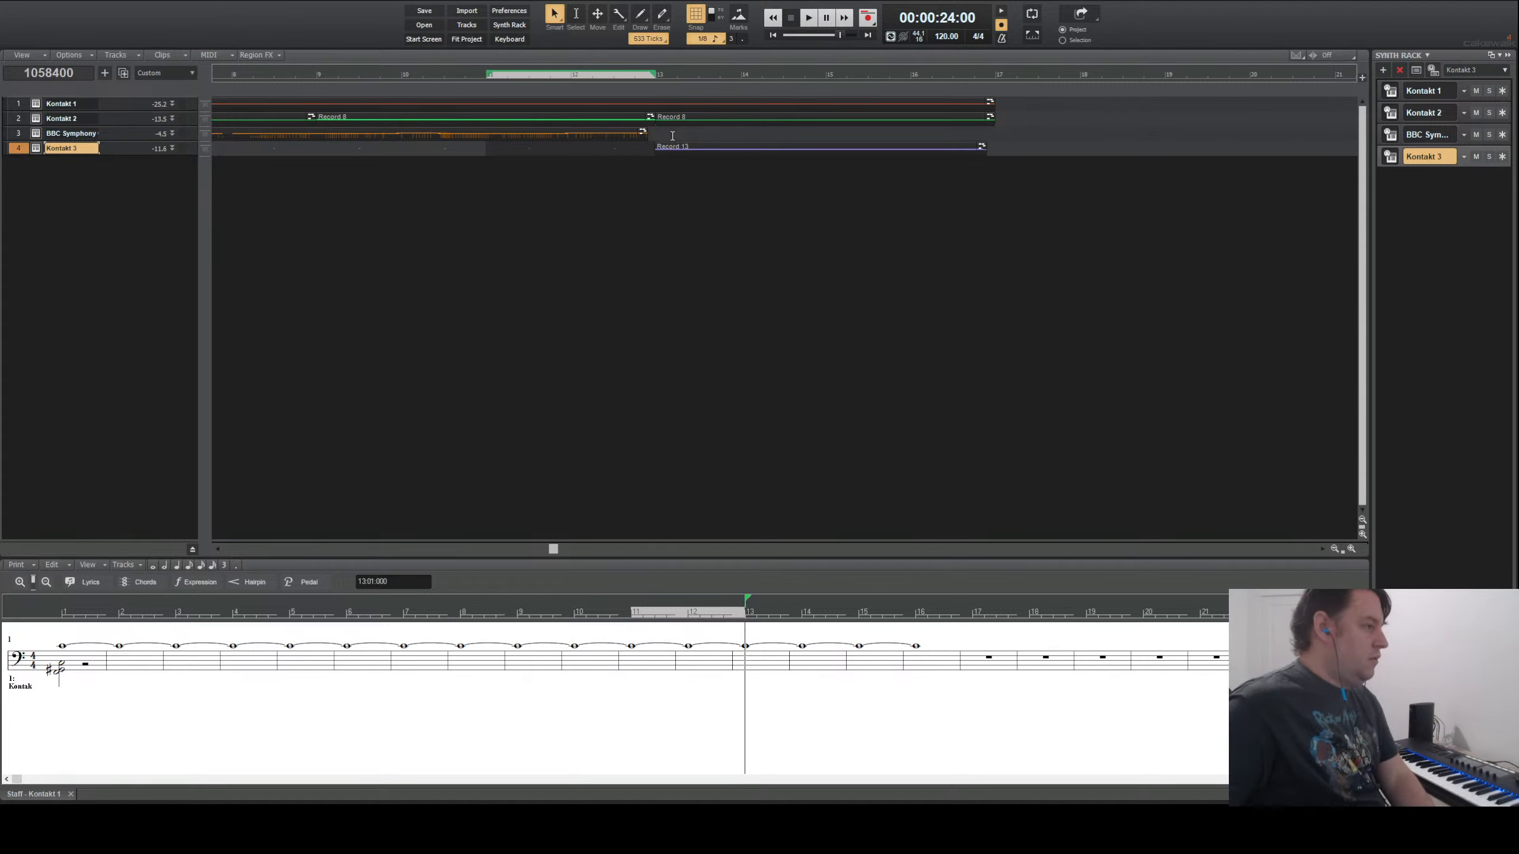
click(670, 146)
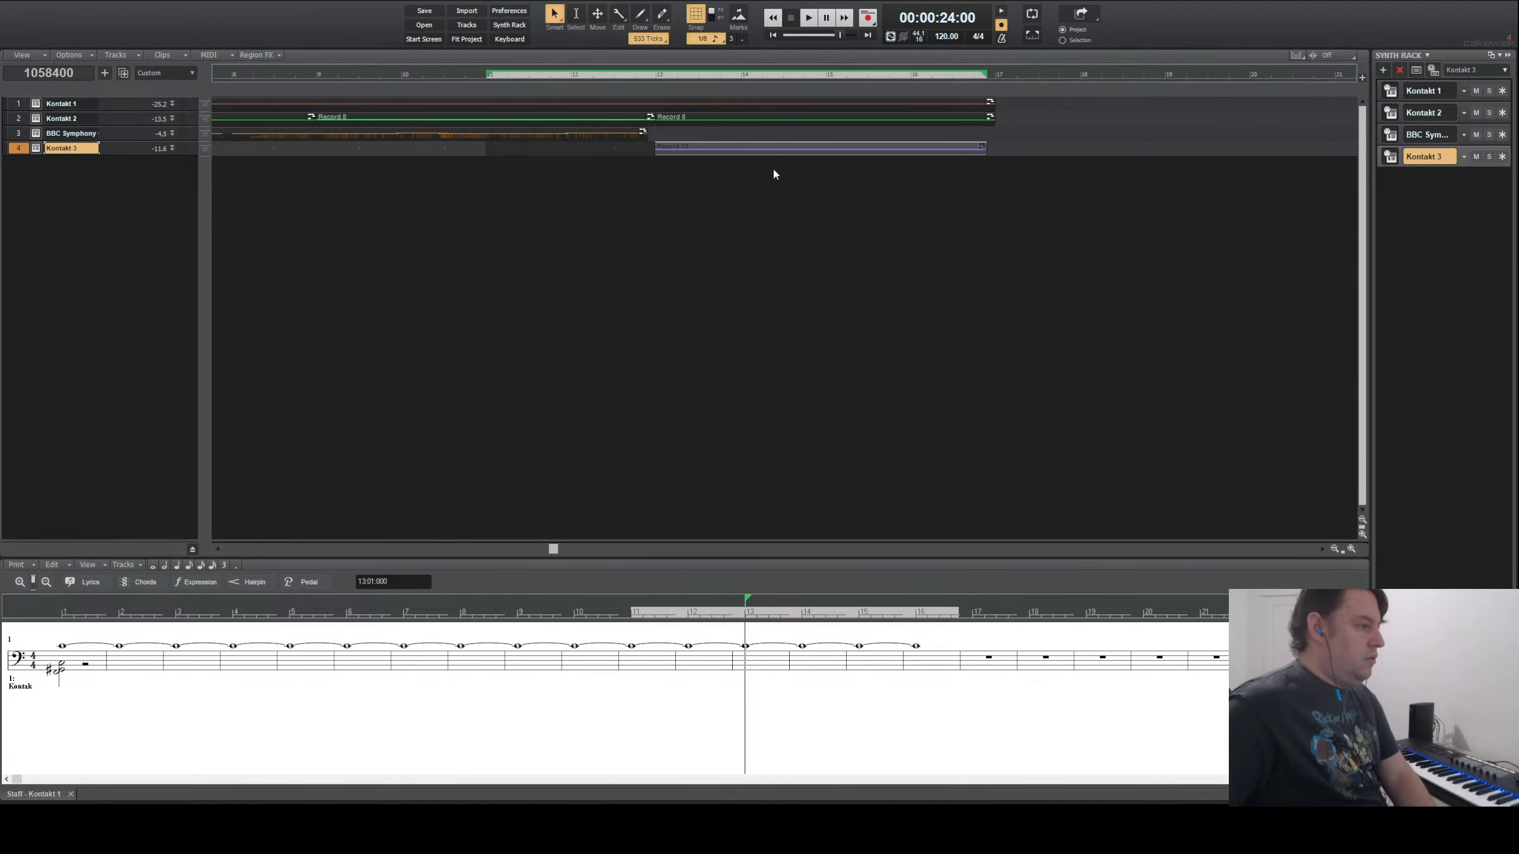
key(alt+6)
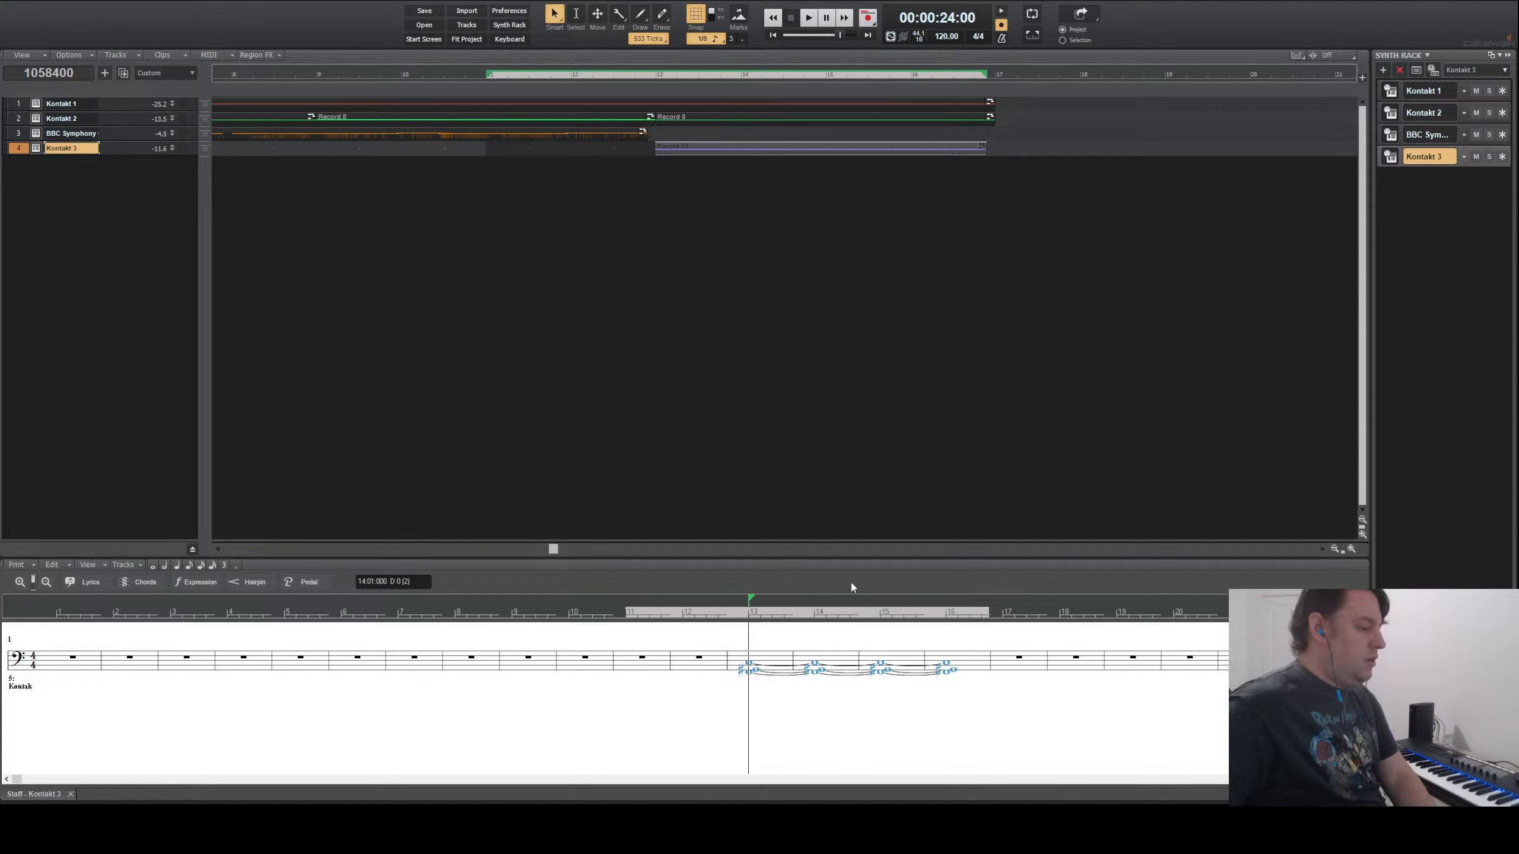
click(872, 301)
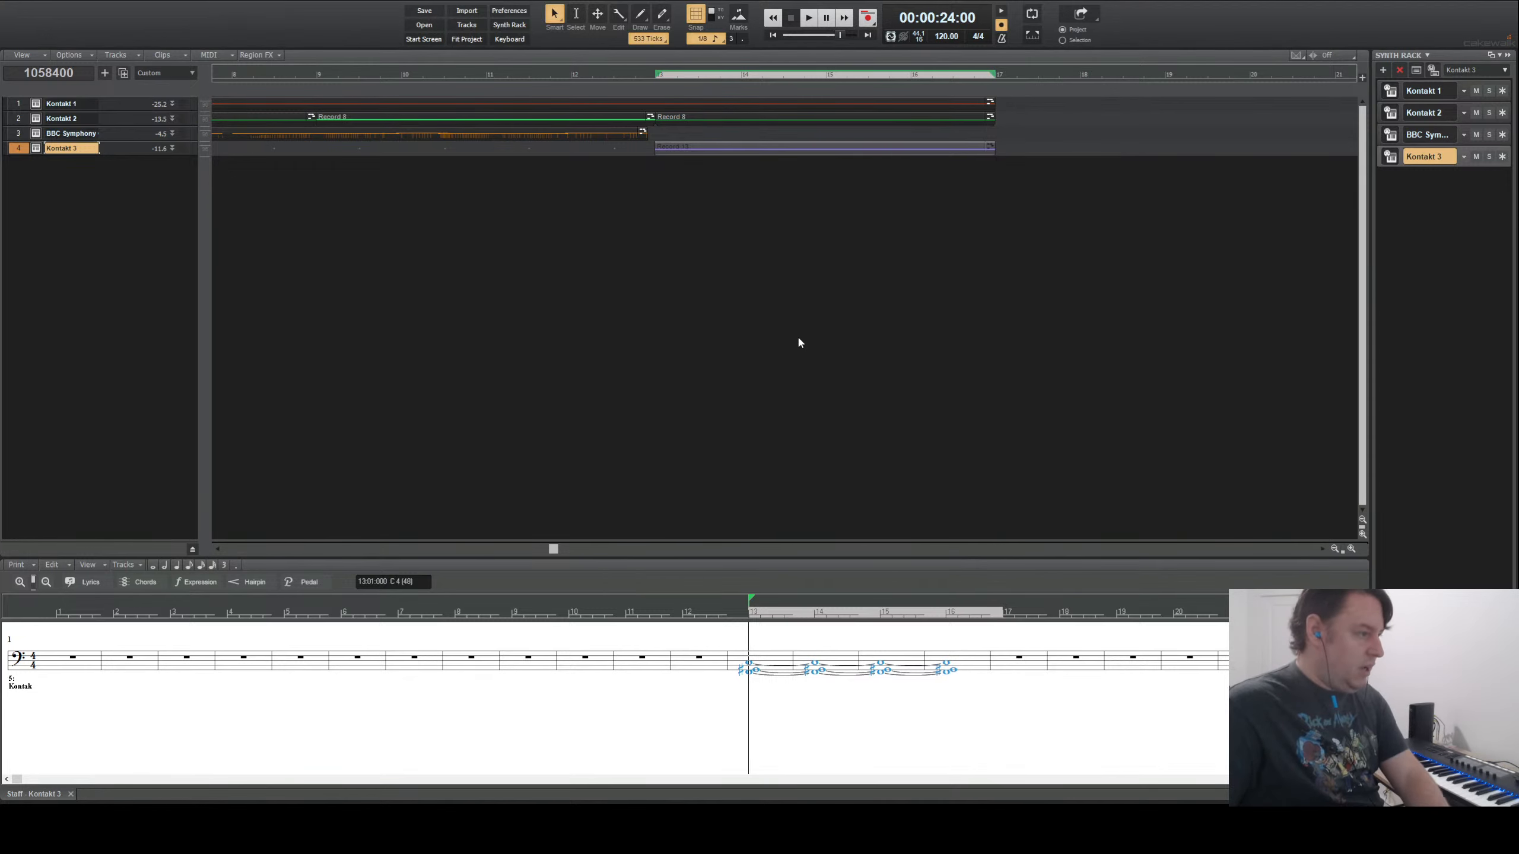
key(ctrl+z)
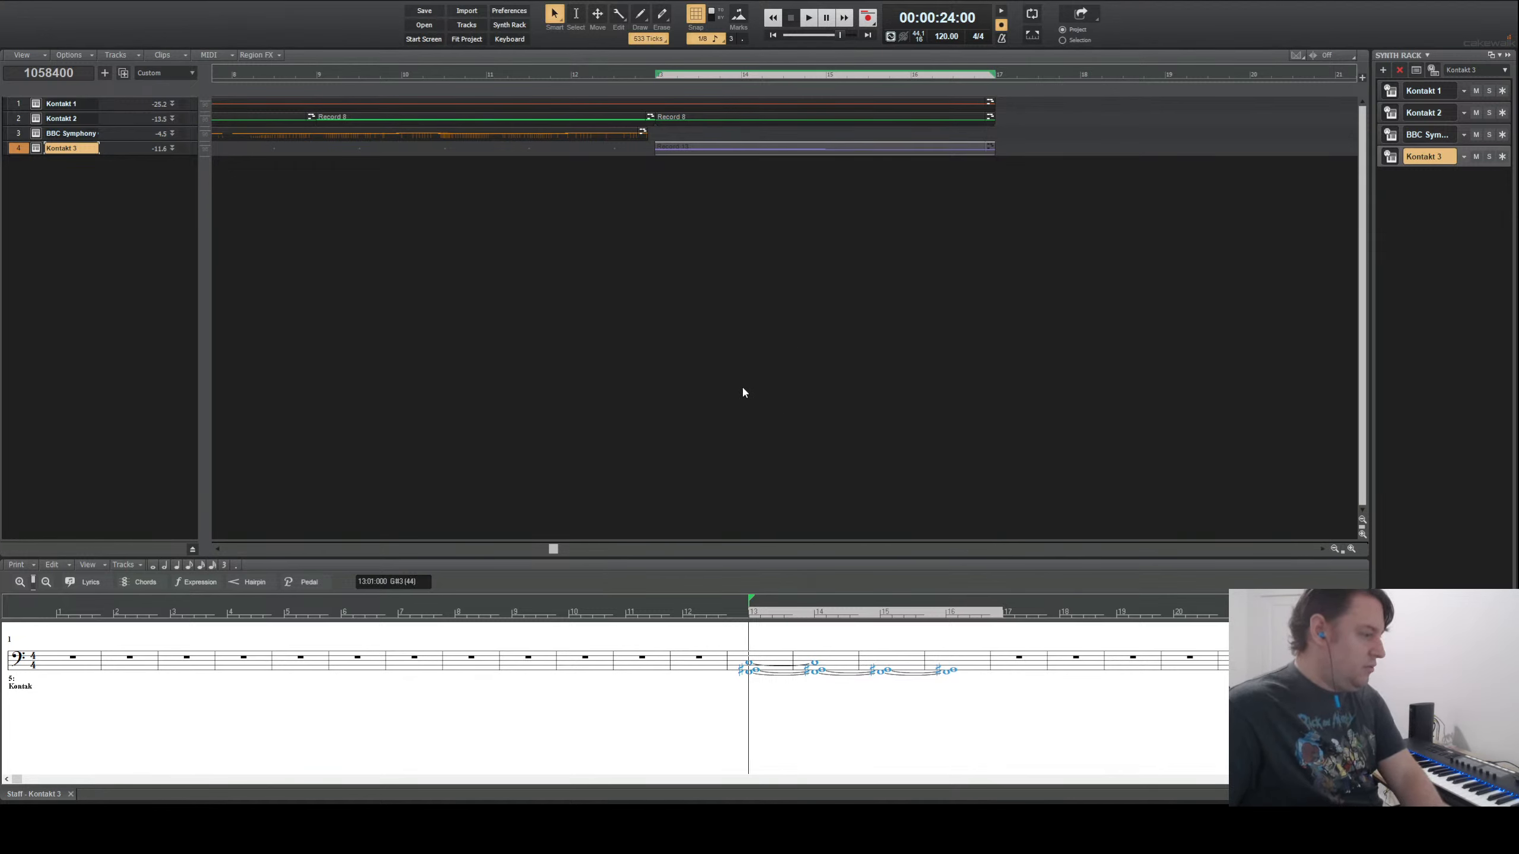
click(825, 331)
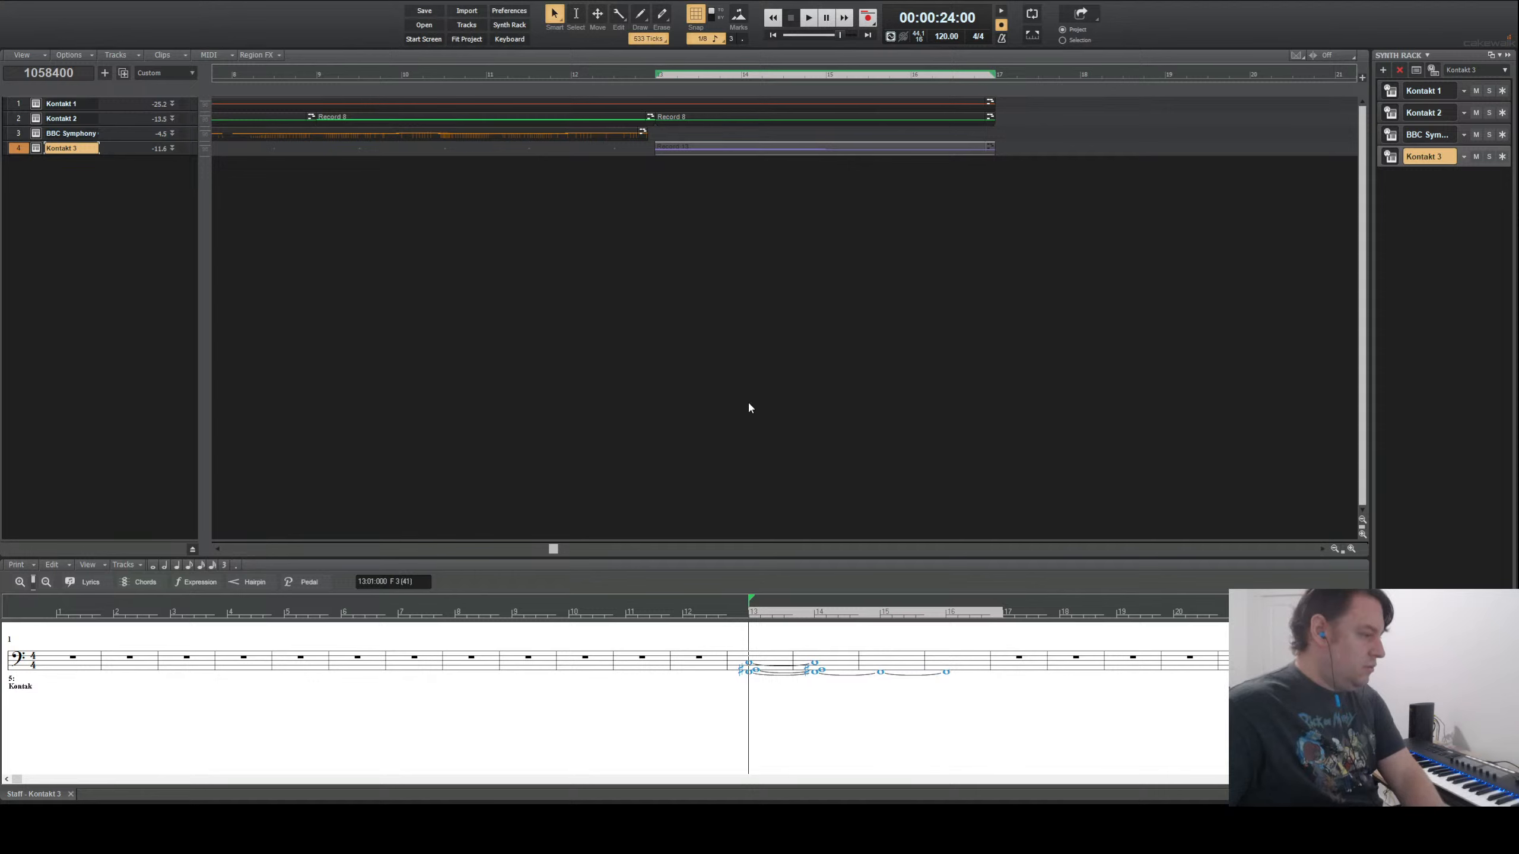
click(794, 340)
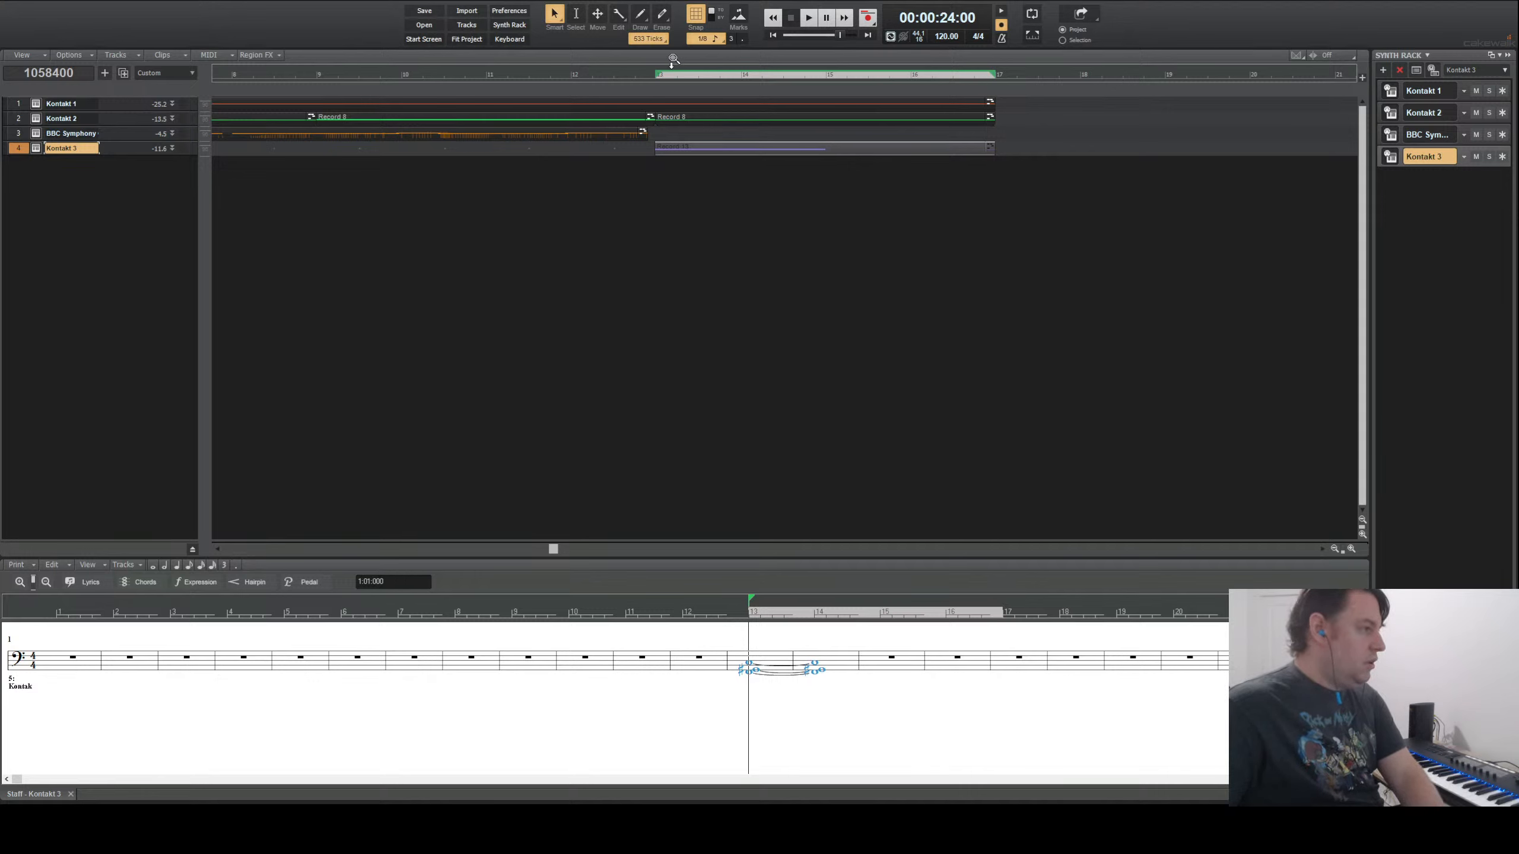
- Try to record a BBC Symphony part on track 3, running the recording pass from the start of the project
click(775, 35)
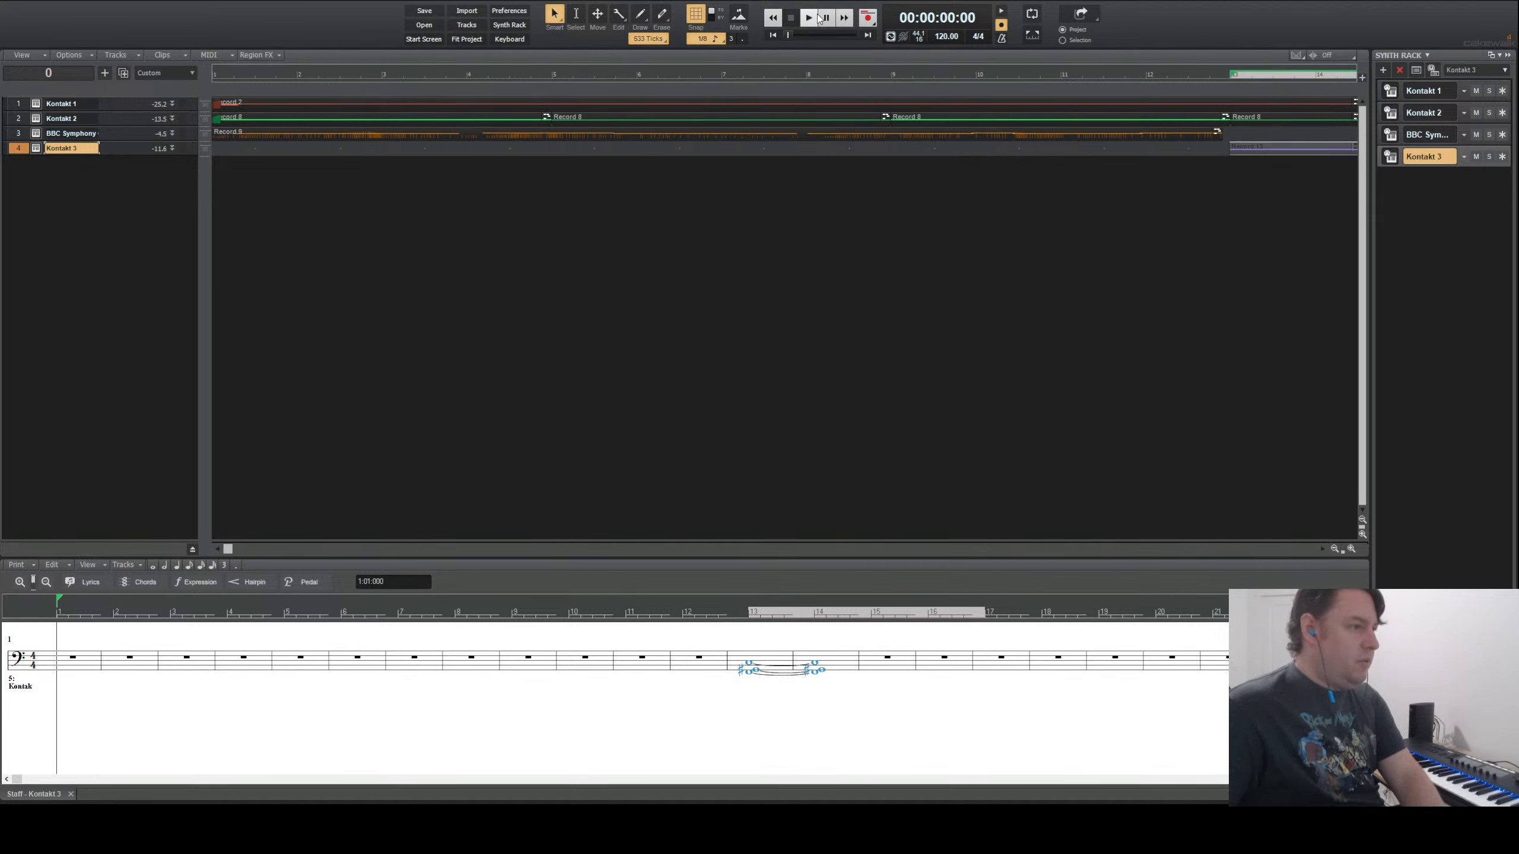
click(20, 134)
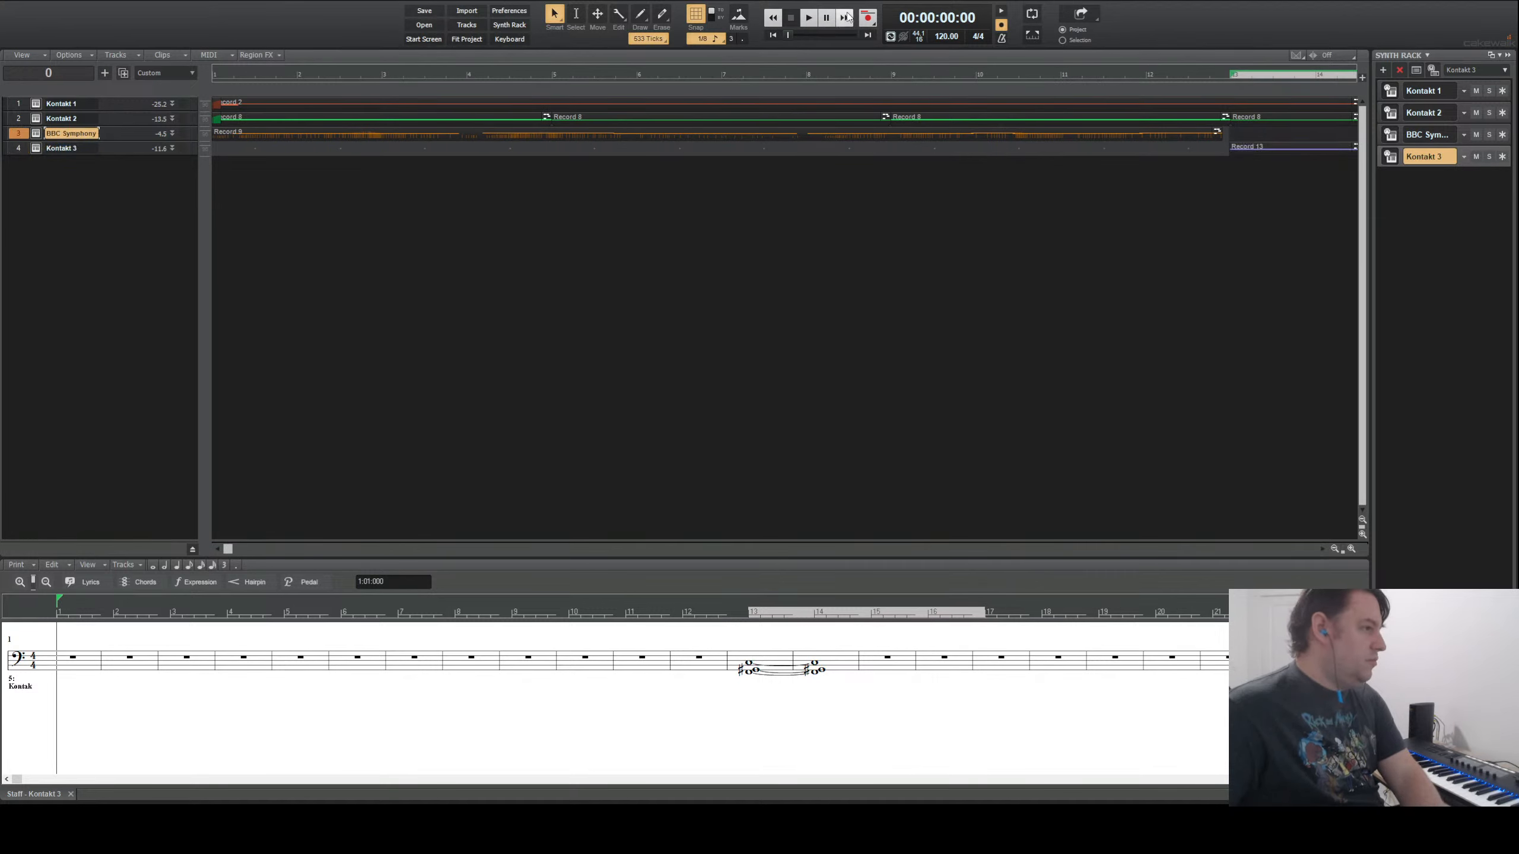
click(807, 21)
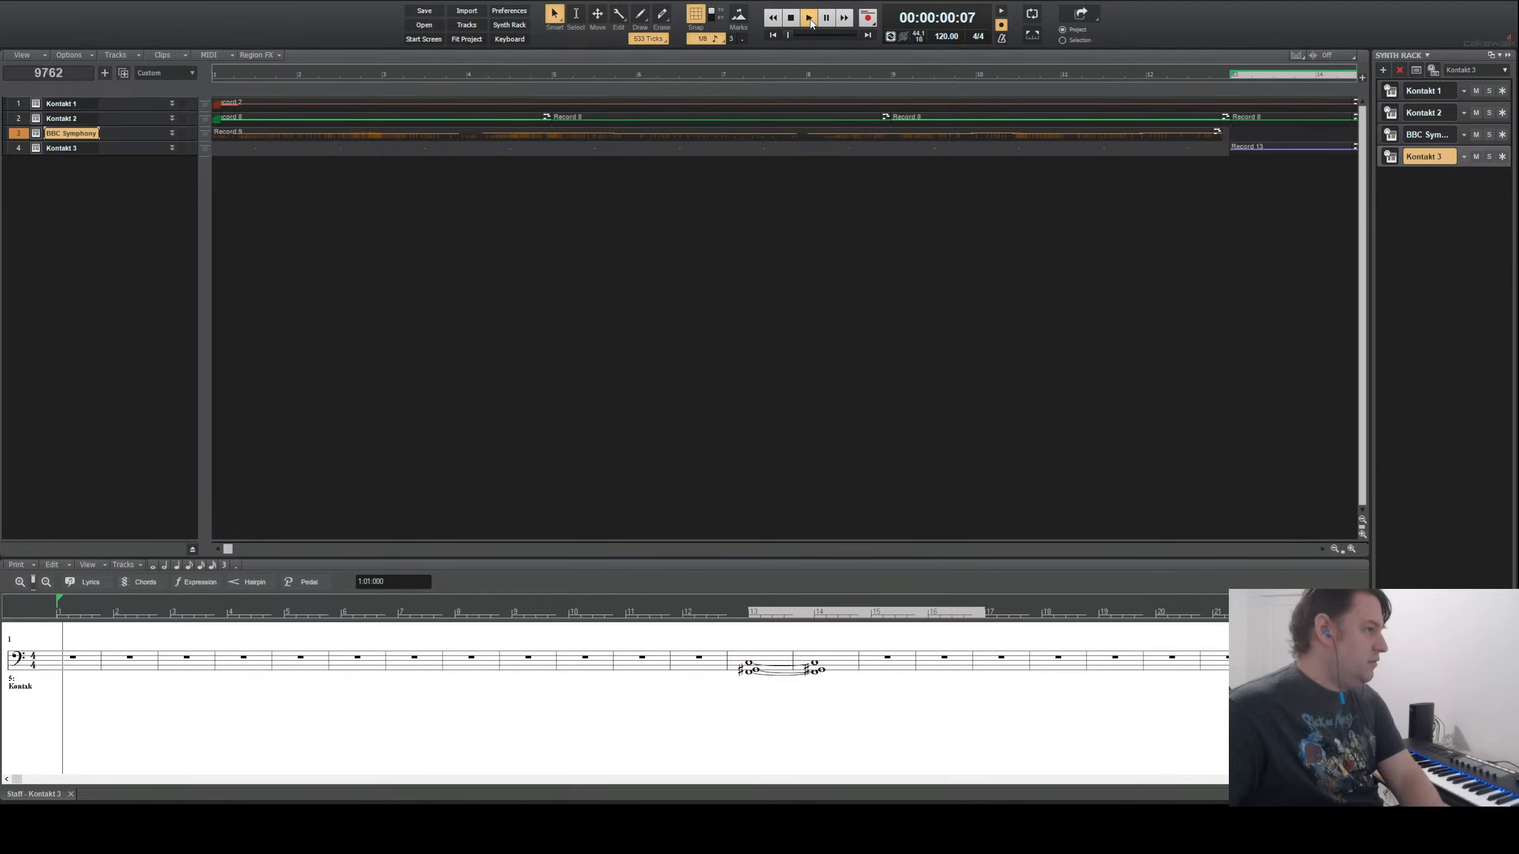
click(791, 18)
click(869, 19)
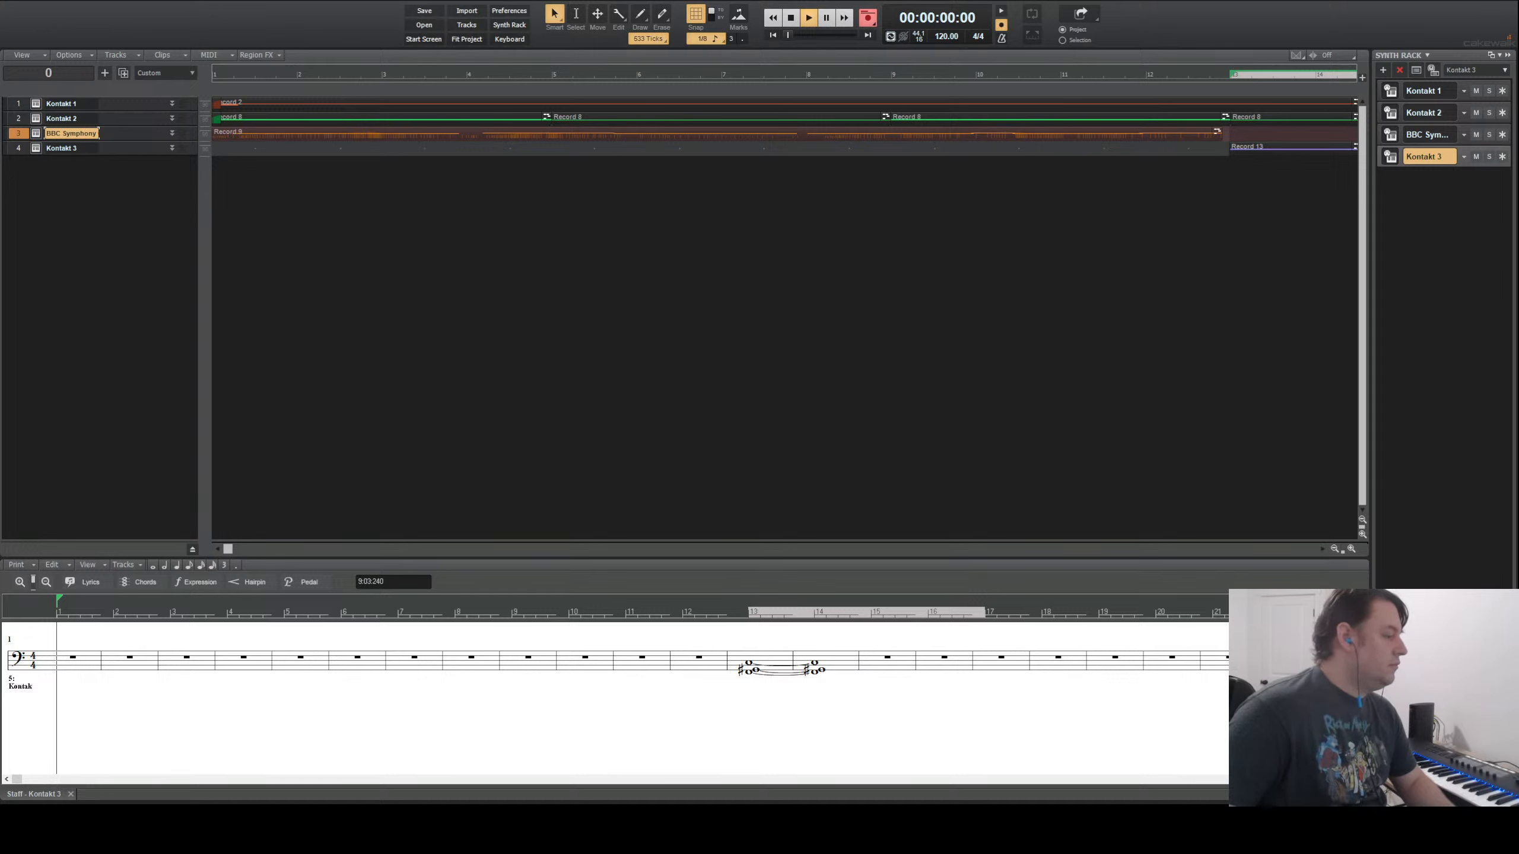
key(space)
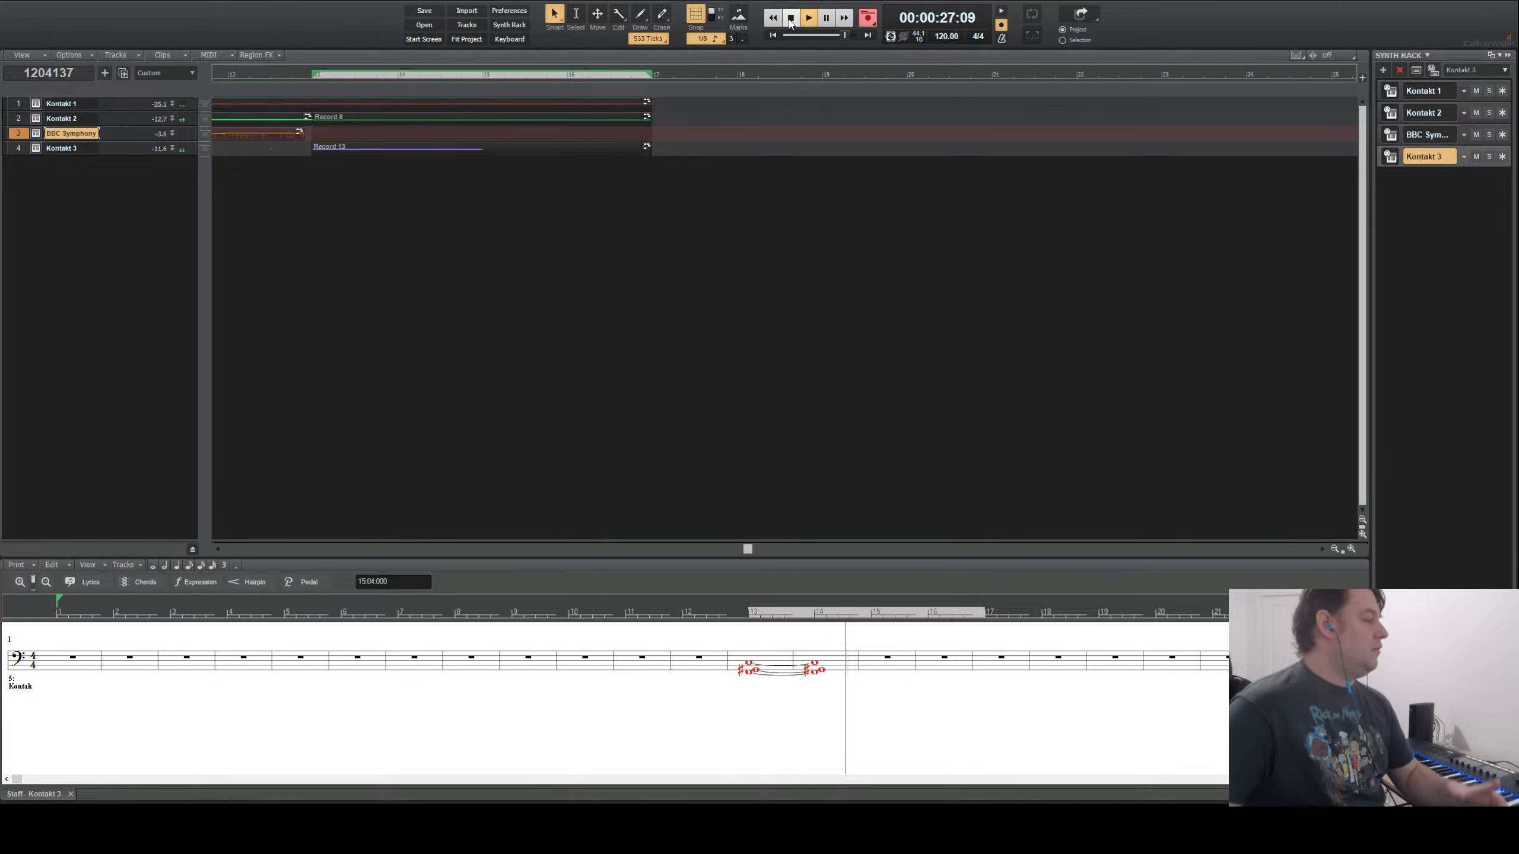
click(790, 18)
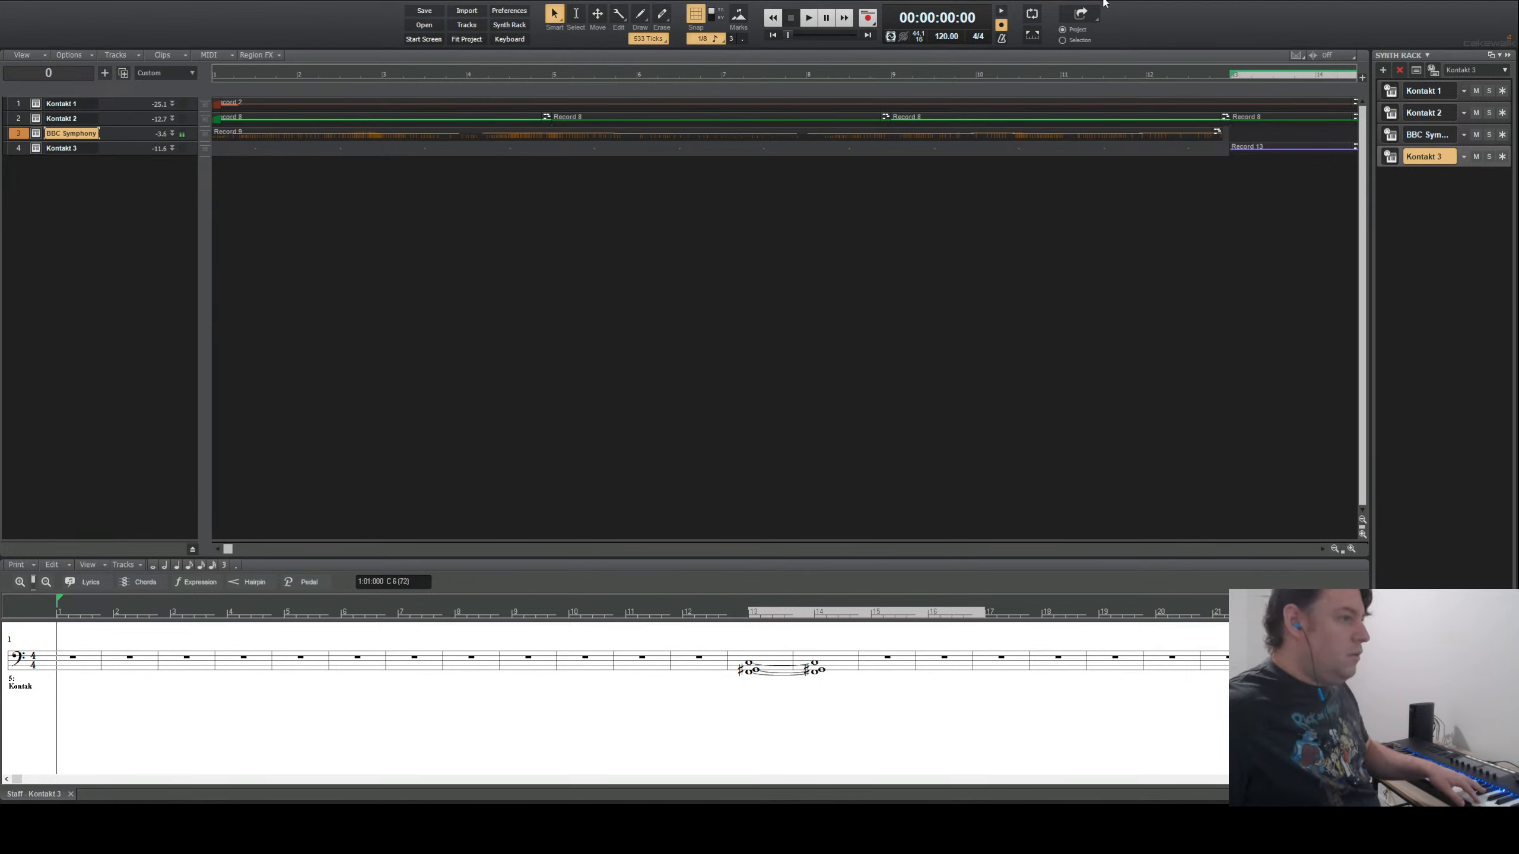
- Record a BBC Symphony take on track 3 over measures 13 to 16, starting the pass from measure 9
click(895, 75)
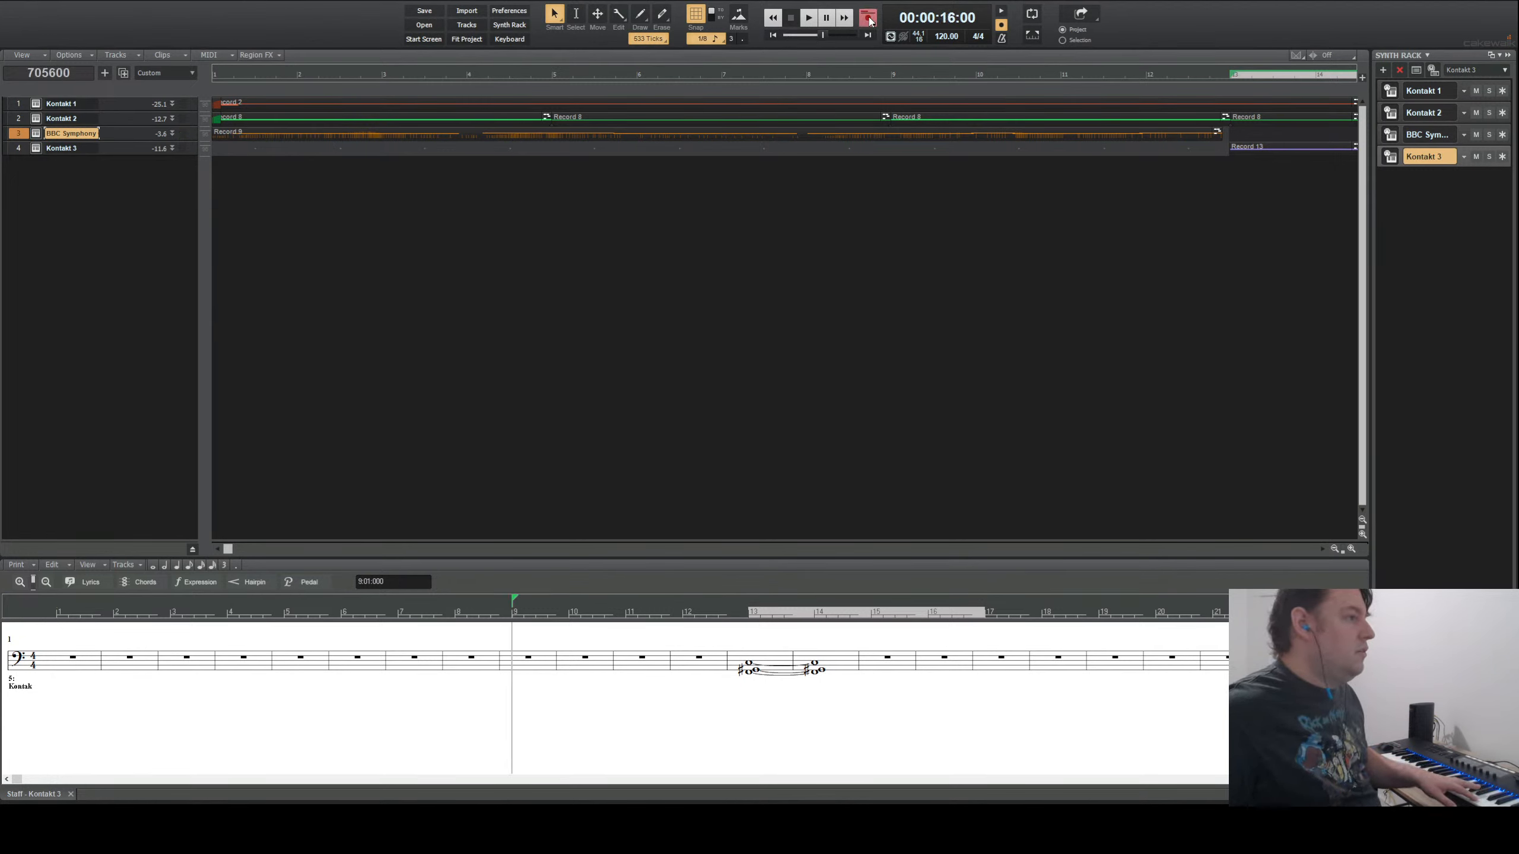
click(868, 18)
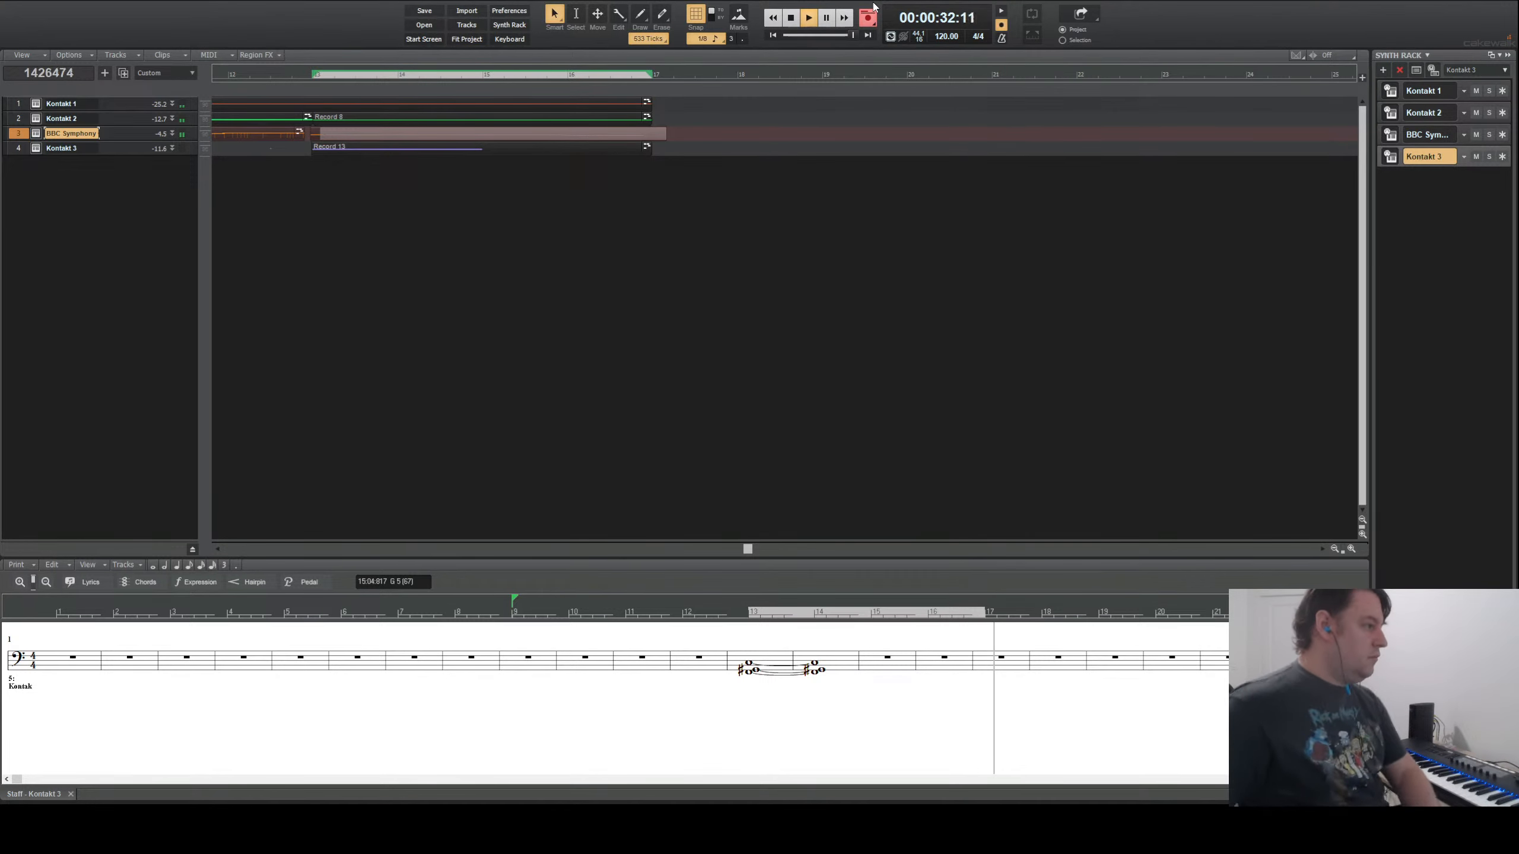
key(space)
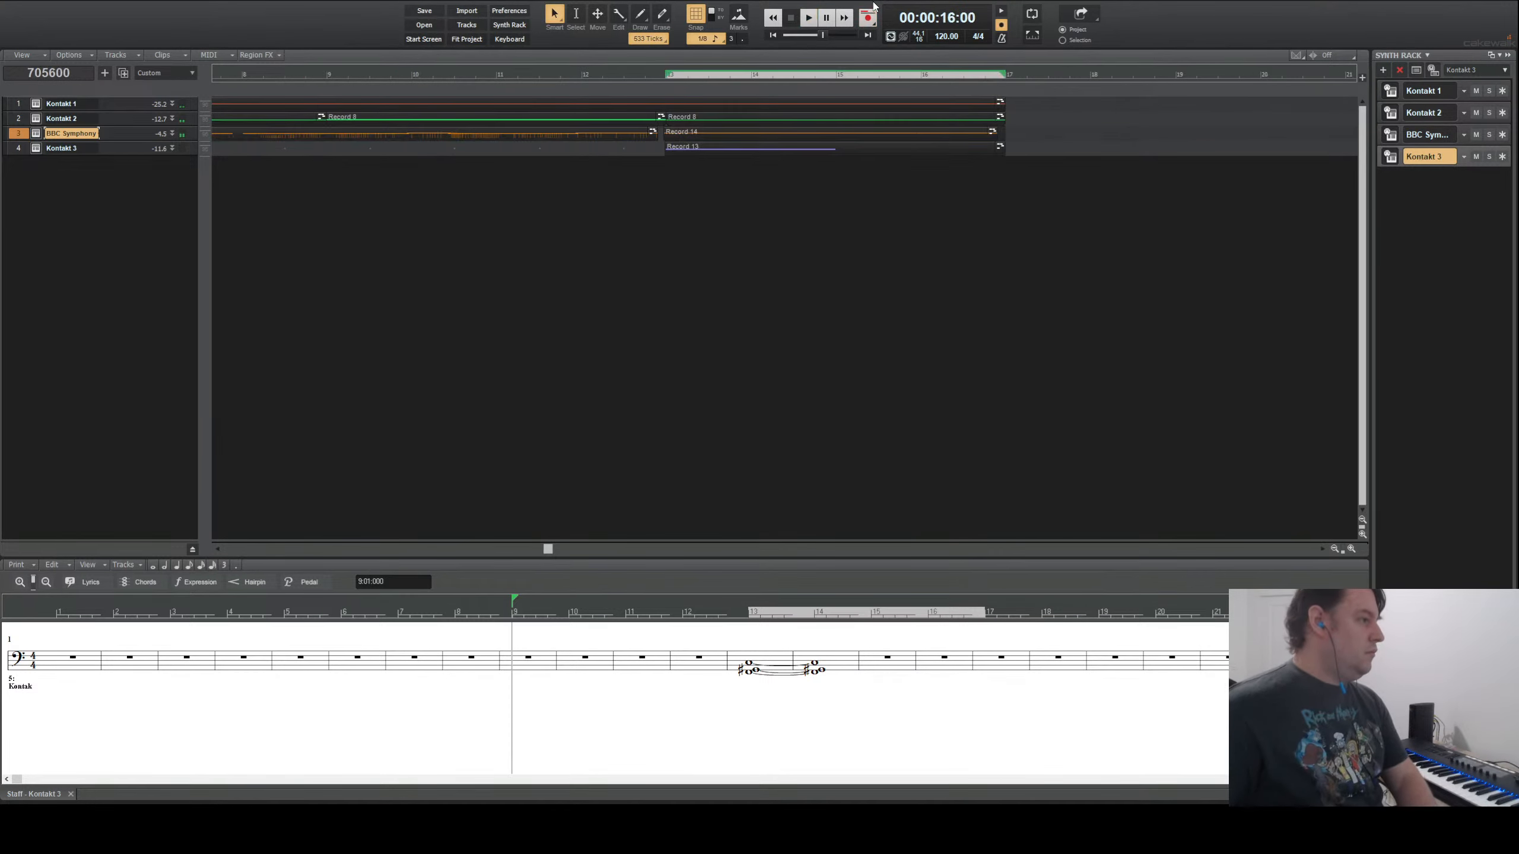
- Record another BBC Symphony take over measures 13 to 16, starting the pass from measure 12, and undo it
click(582, 77)
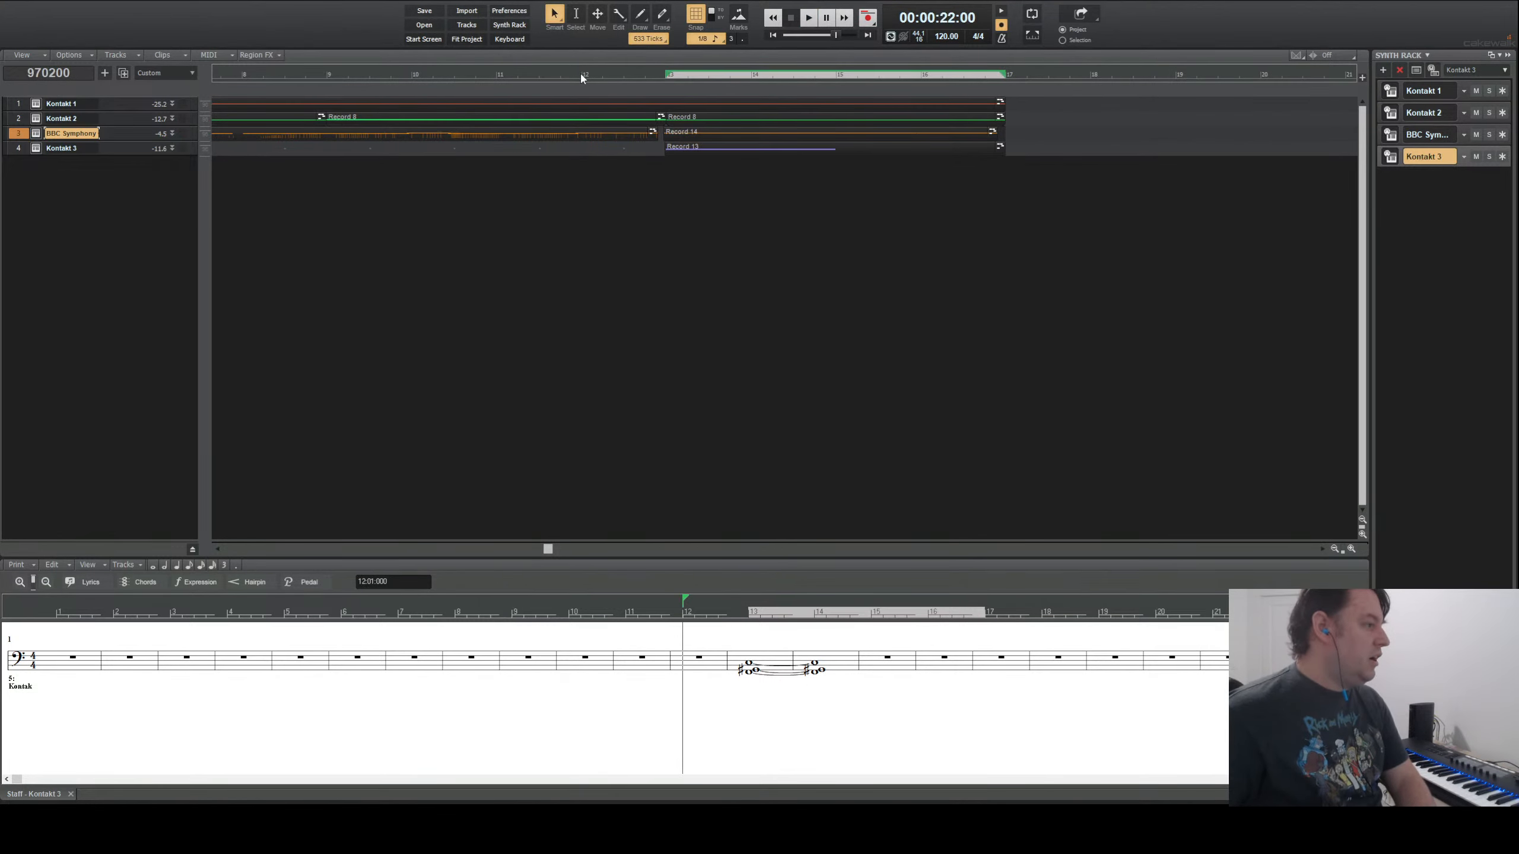
click(872, 20)
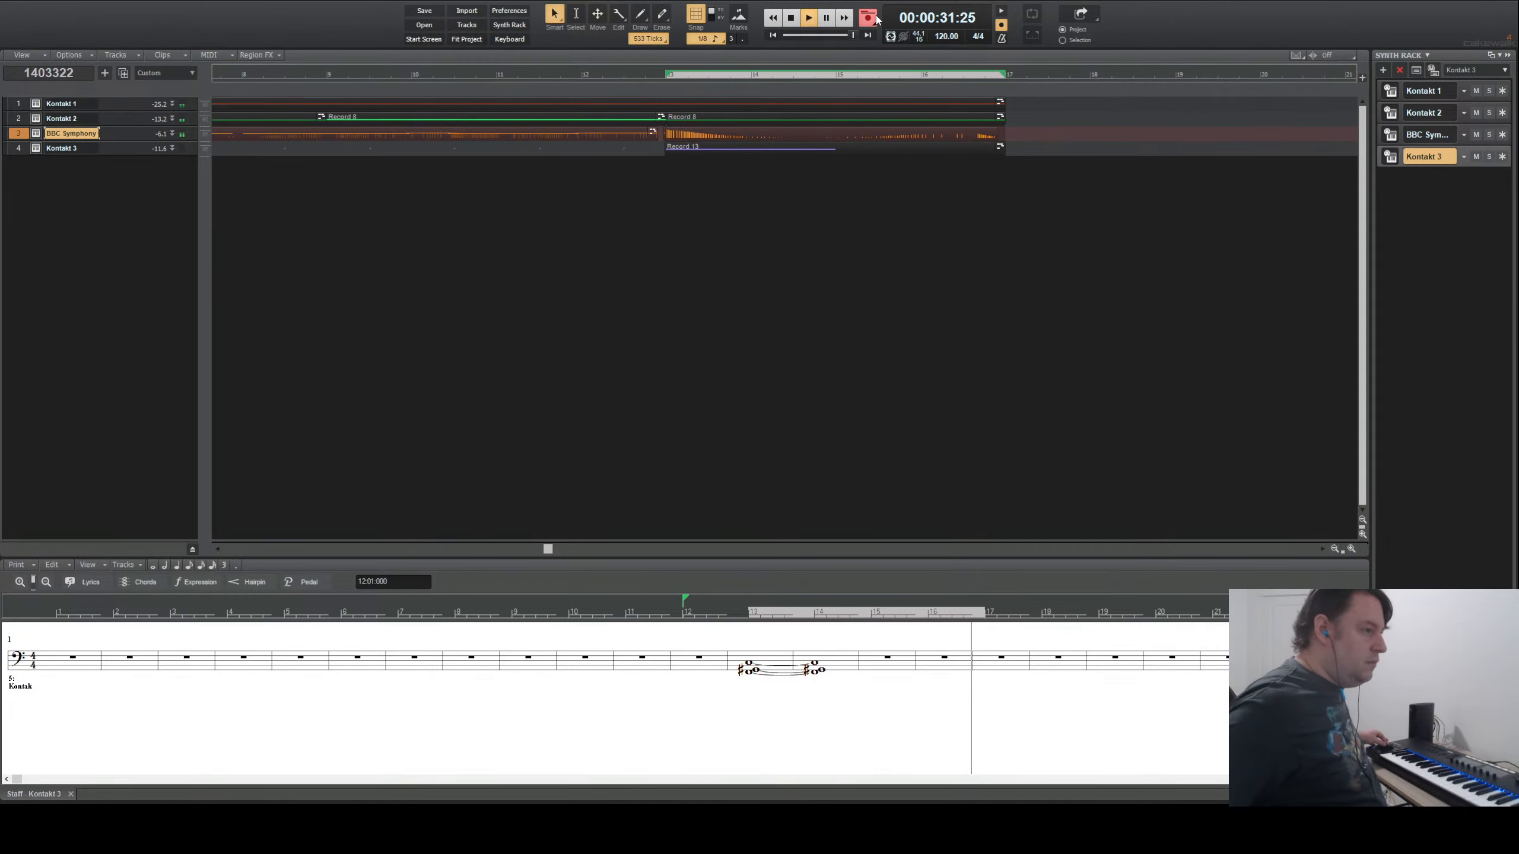
key(space)
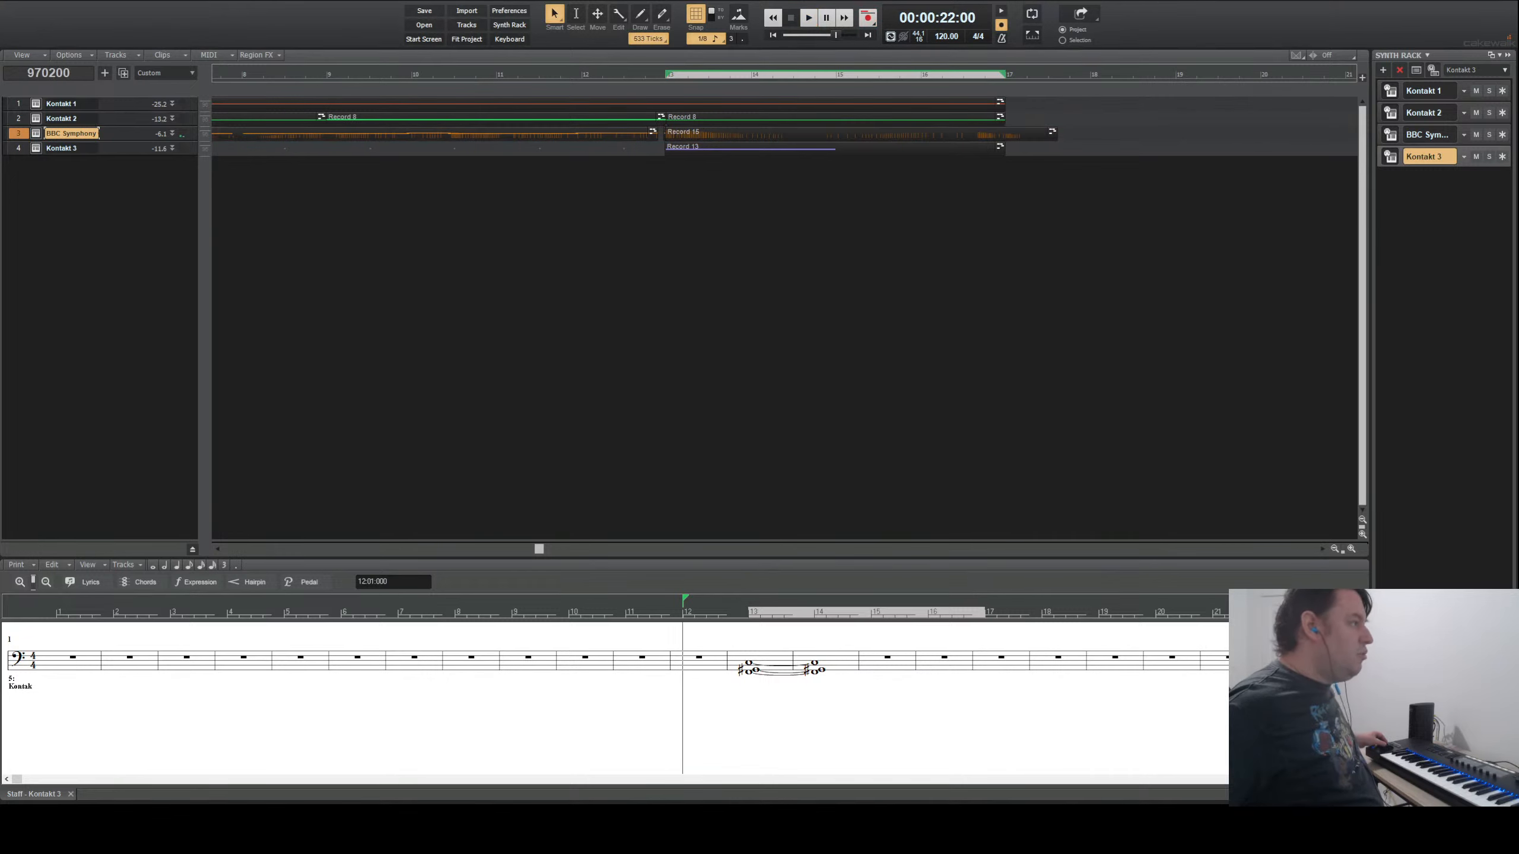
key(ctrl+z)
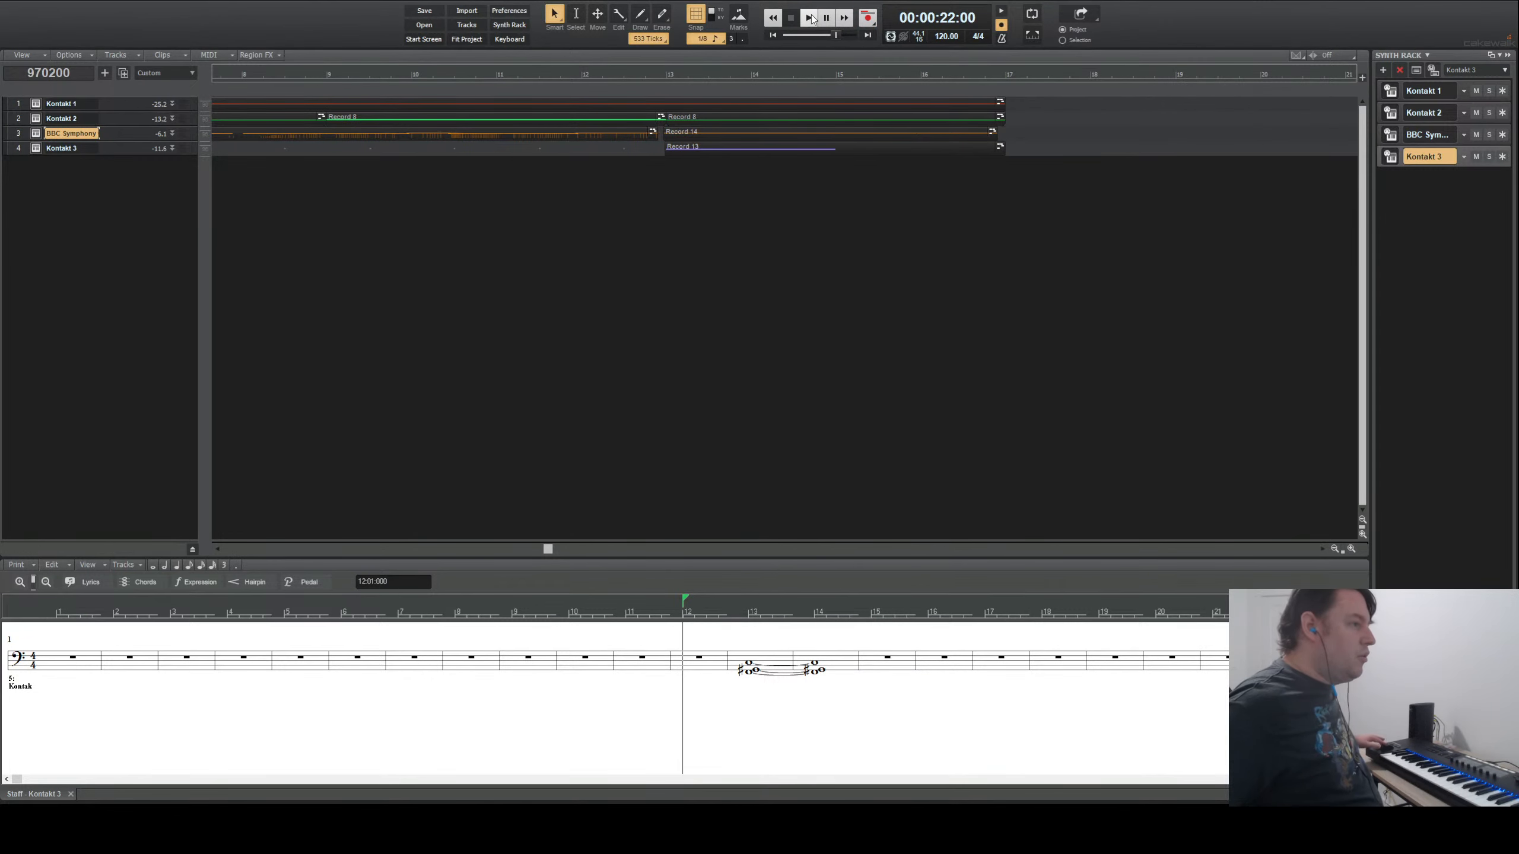
click(670, 78)
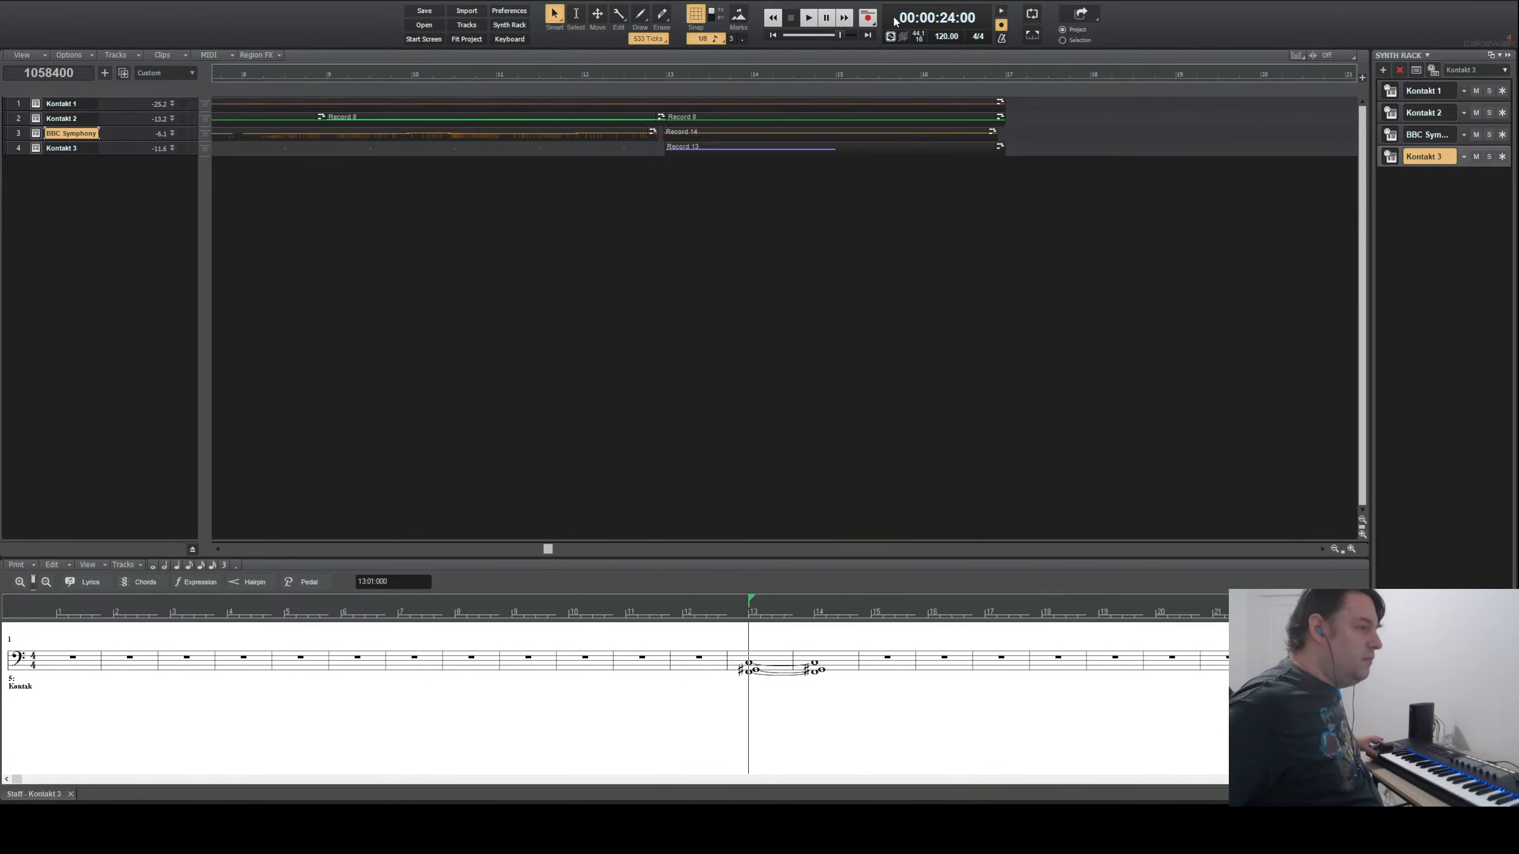
click(868, 17)
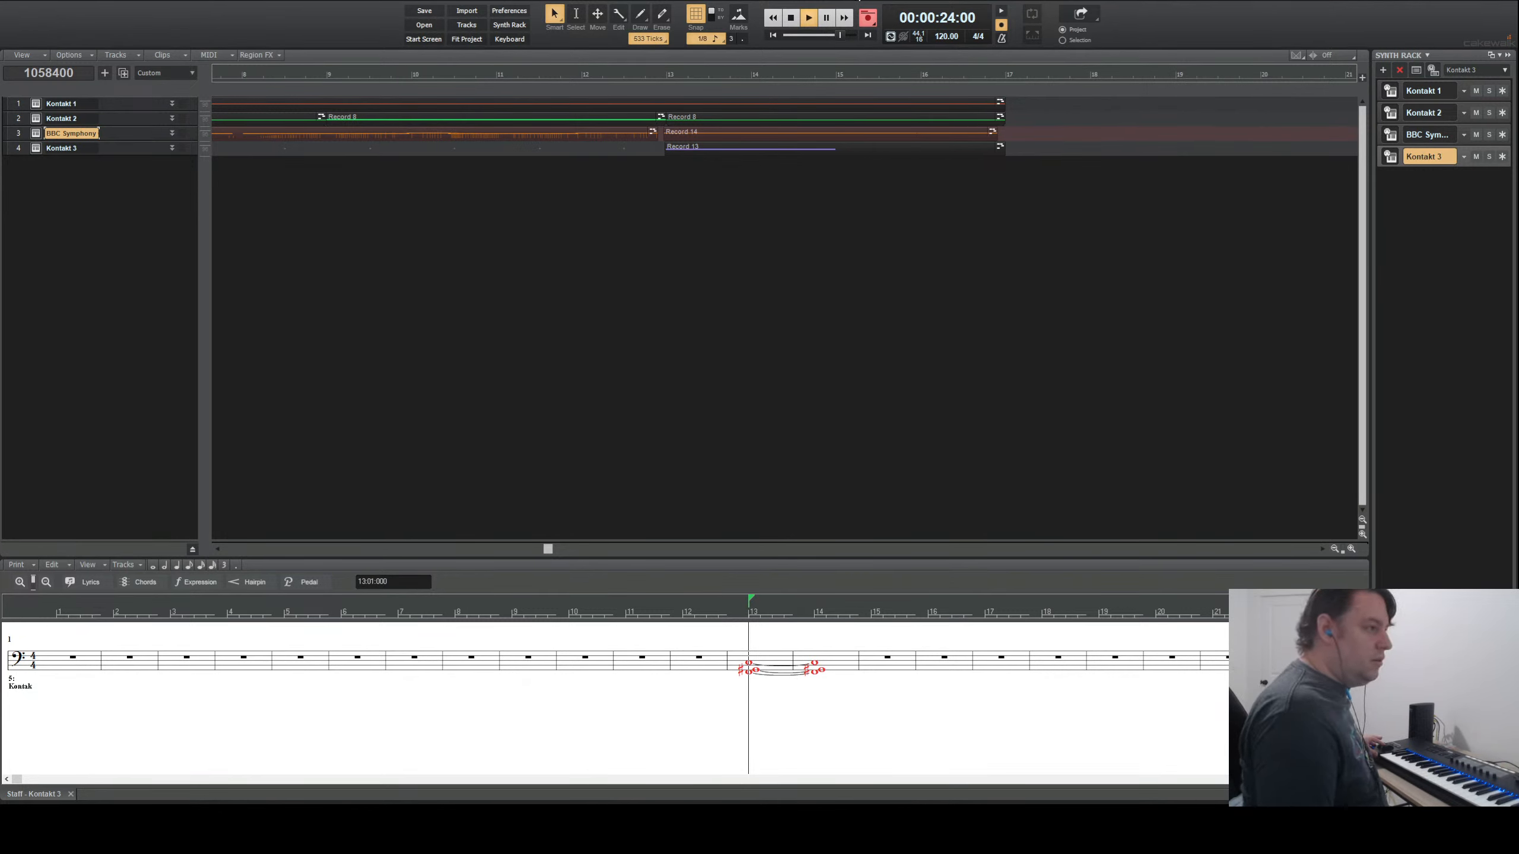
click(791, 18)
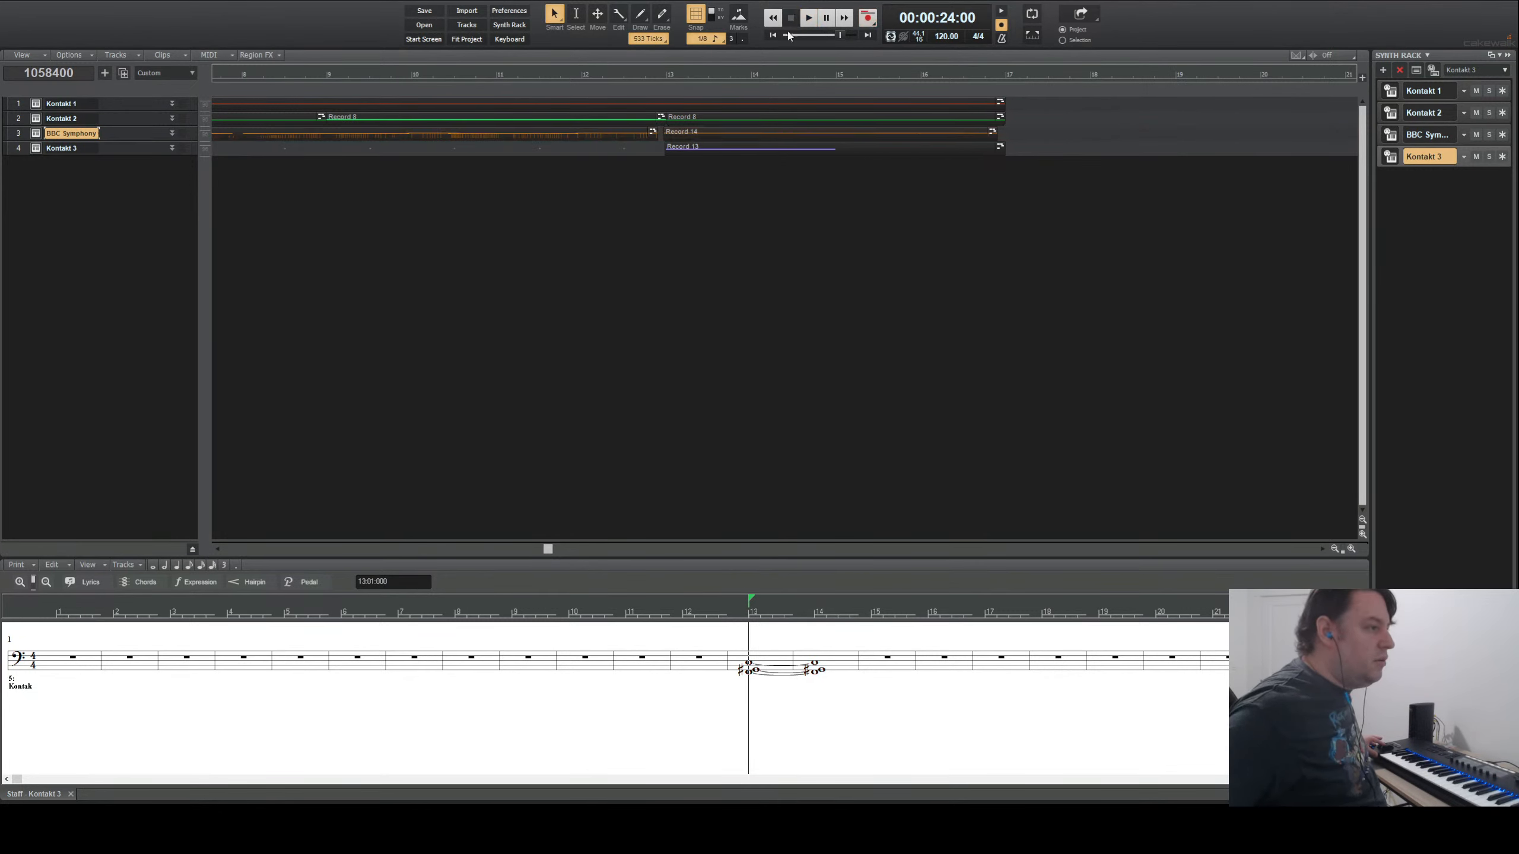
- Show the BBC Symphony track in the Staff view and record a further take from measure 13 through measure 16
click(697, 135)
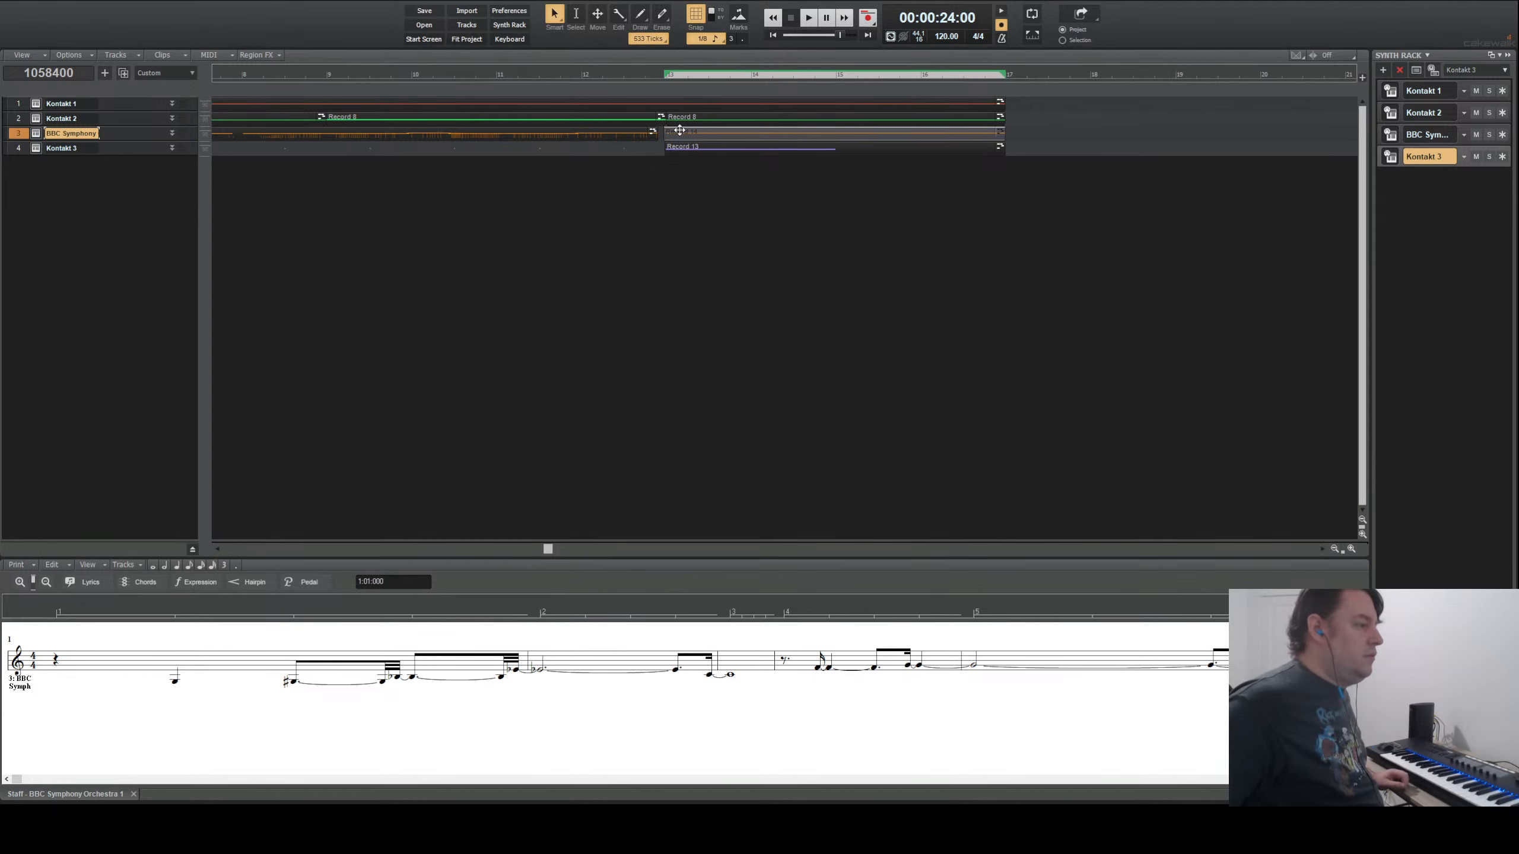
click(828, 330)
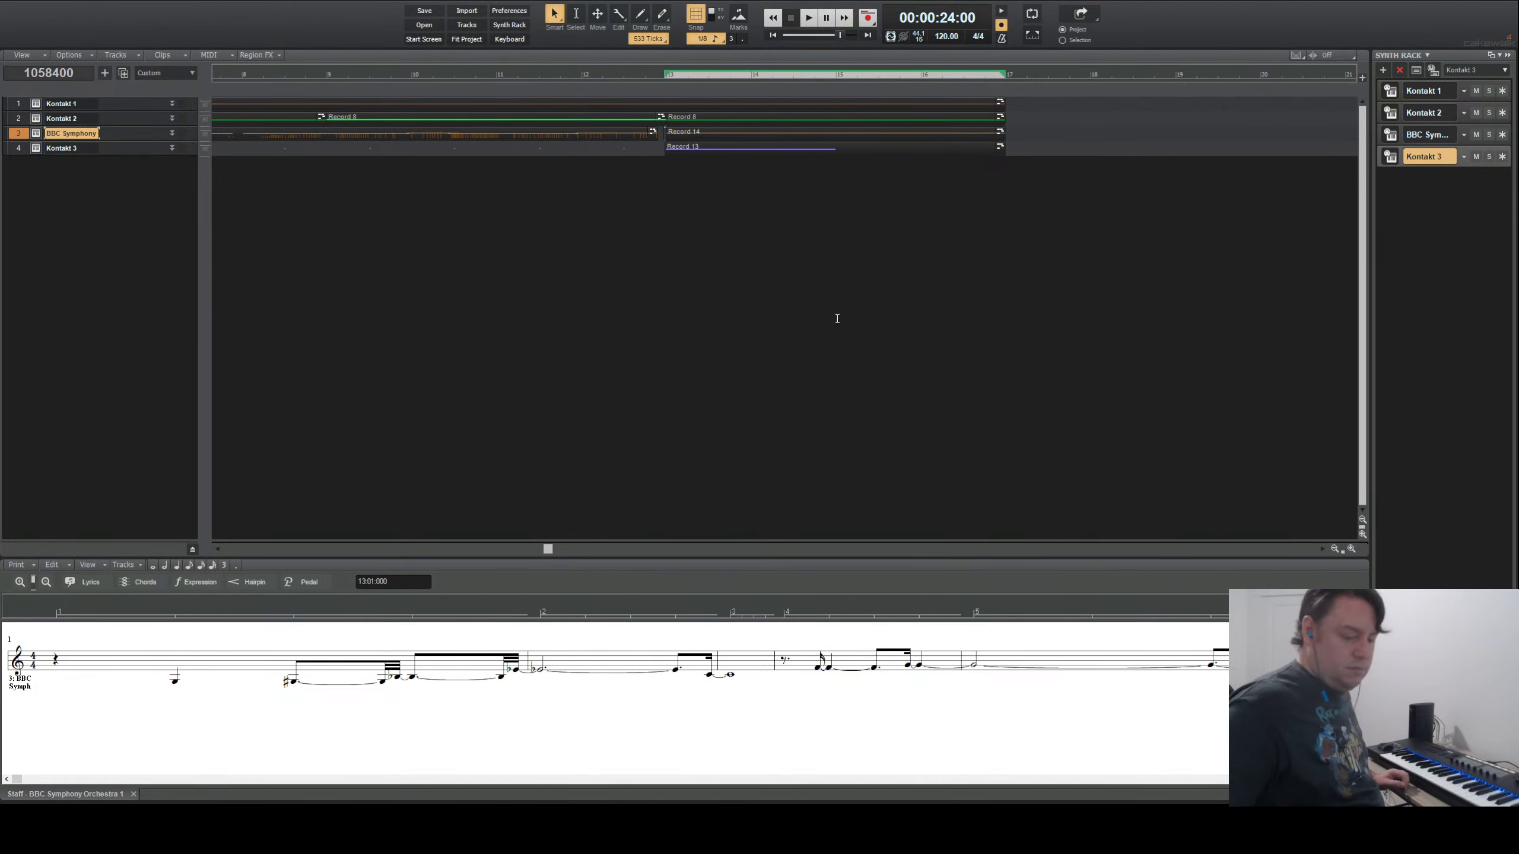
click(868, 17)
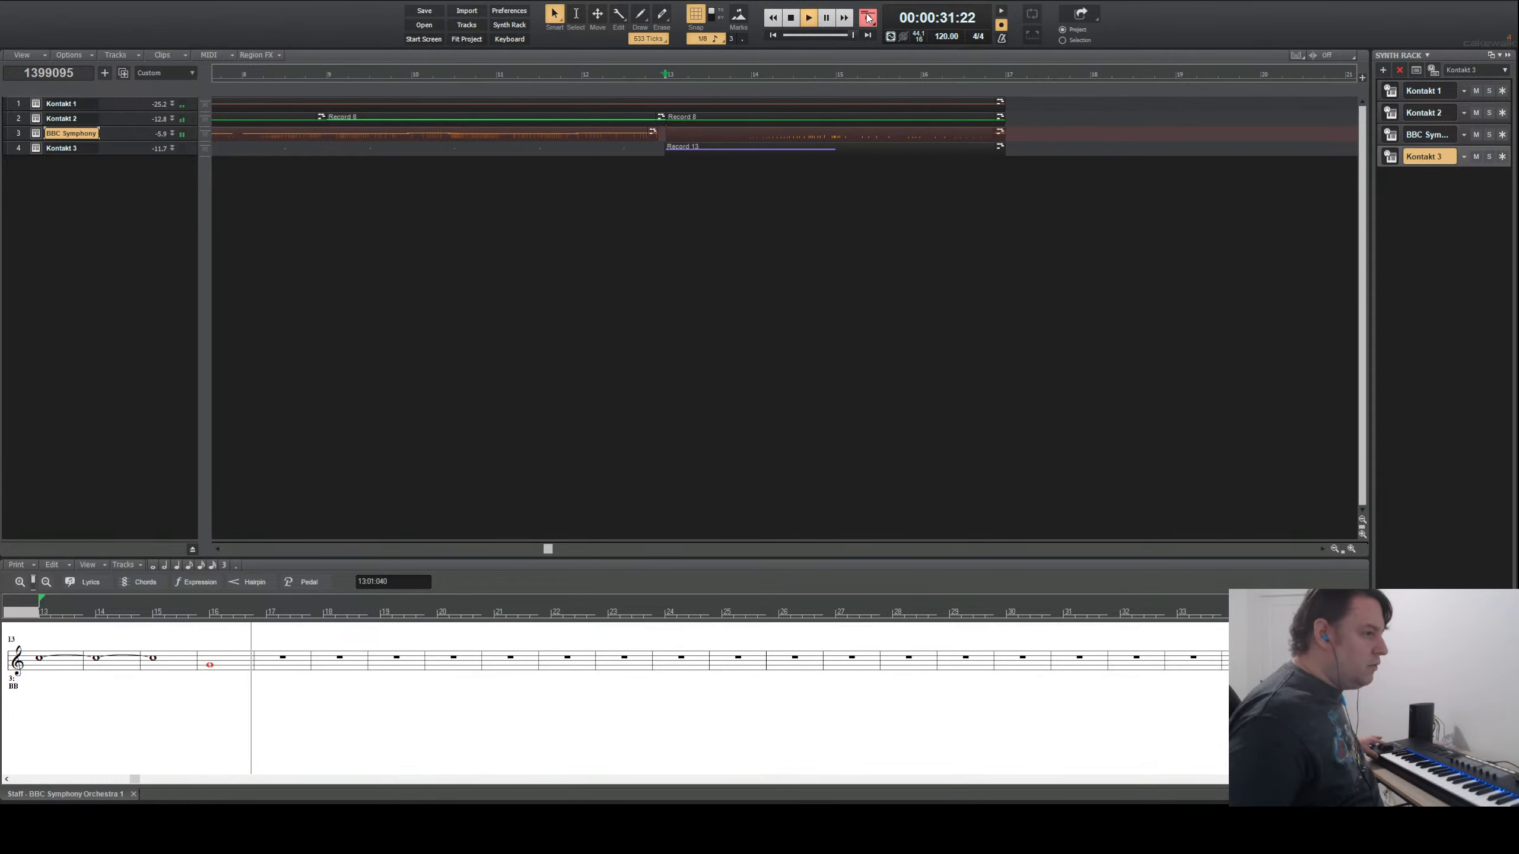
click(774, 23)
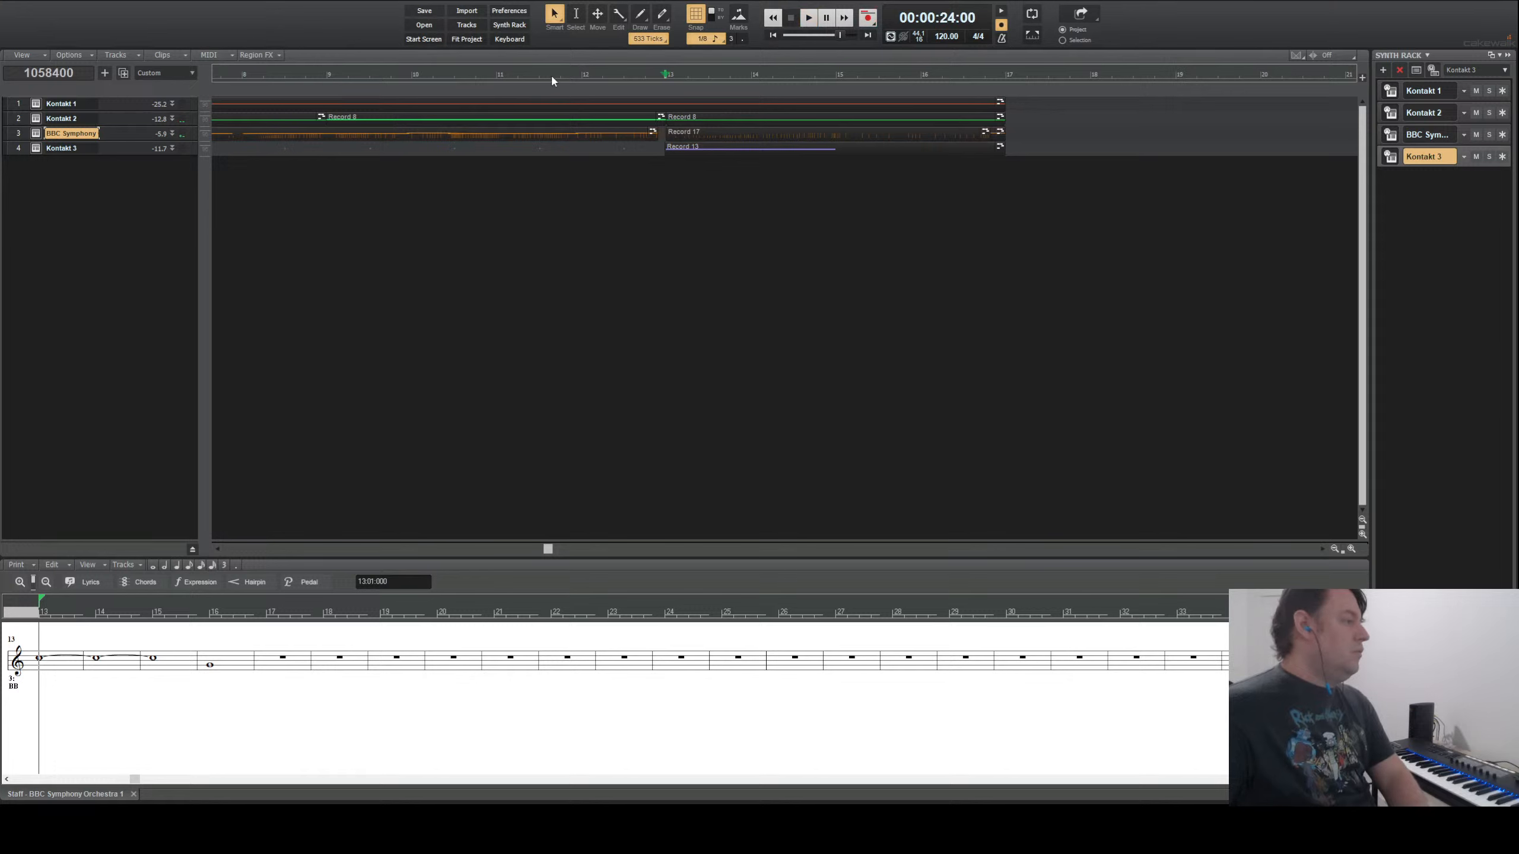
- Play back the newest BBC Symphony take from measure 12
click(582, 79)
key(space)
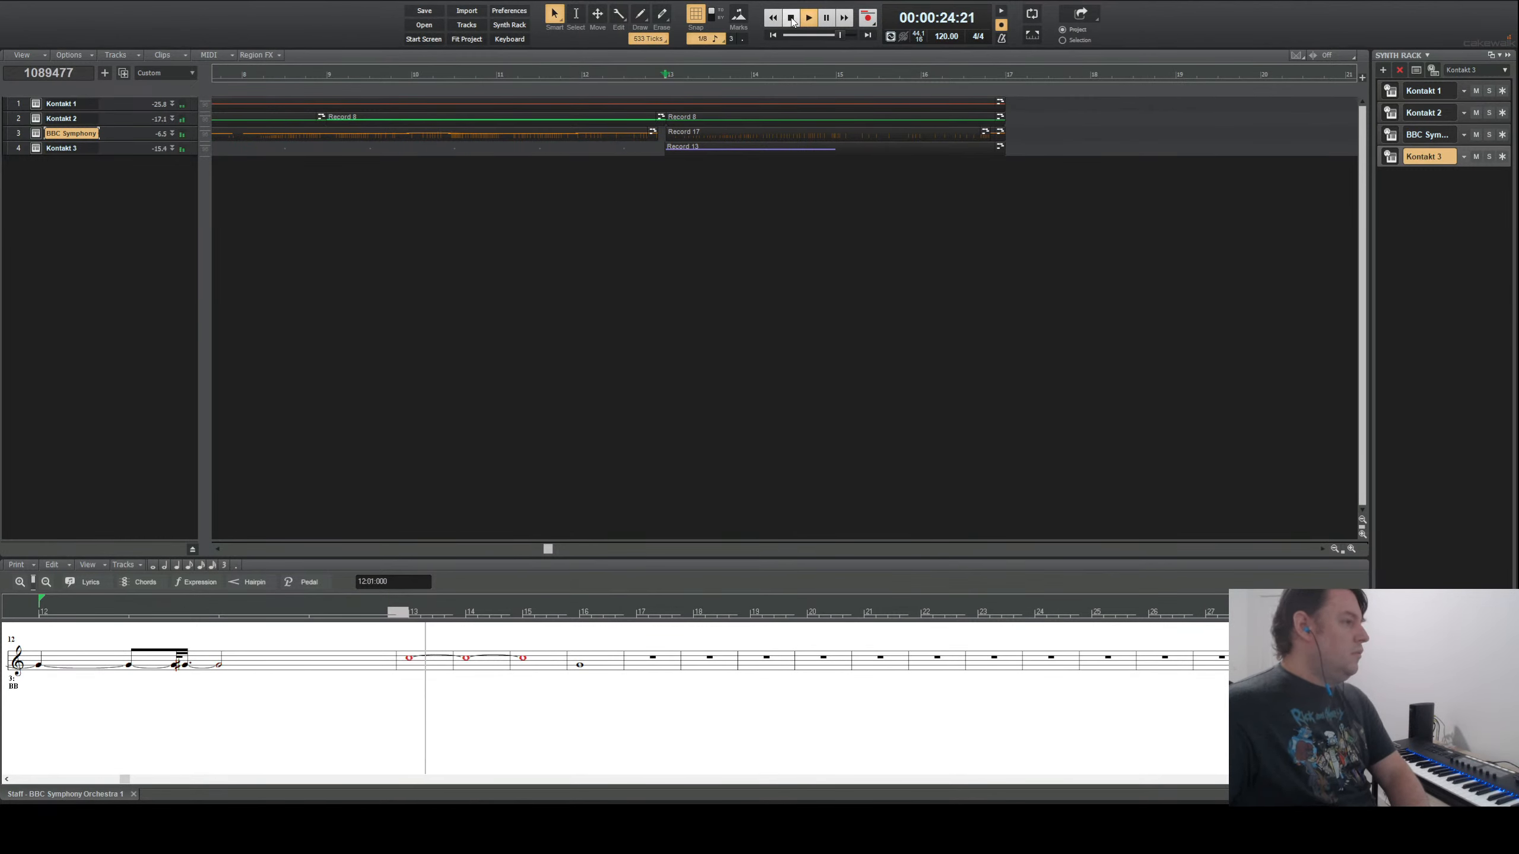
key(space)
- Delete both overlapping BBC Symphony takes that start at measure 13 on track 3
click(713, 132)
key(Delete)
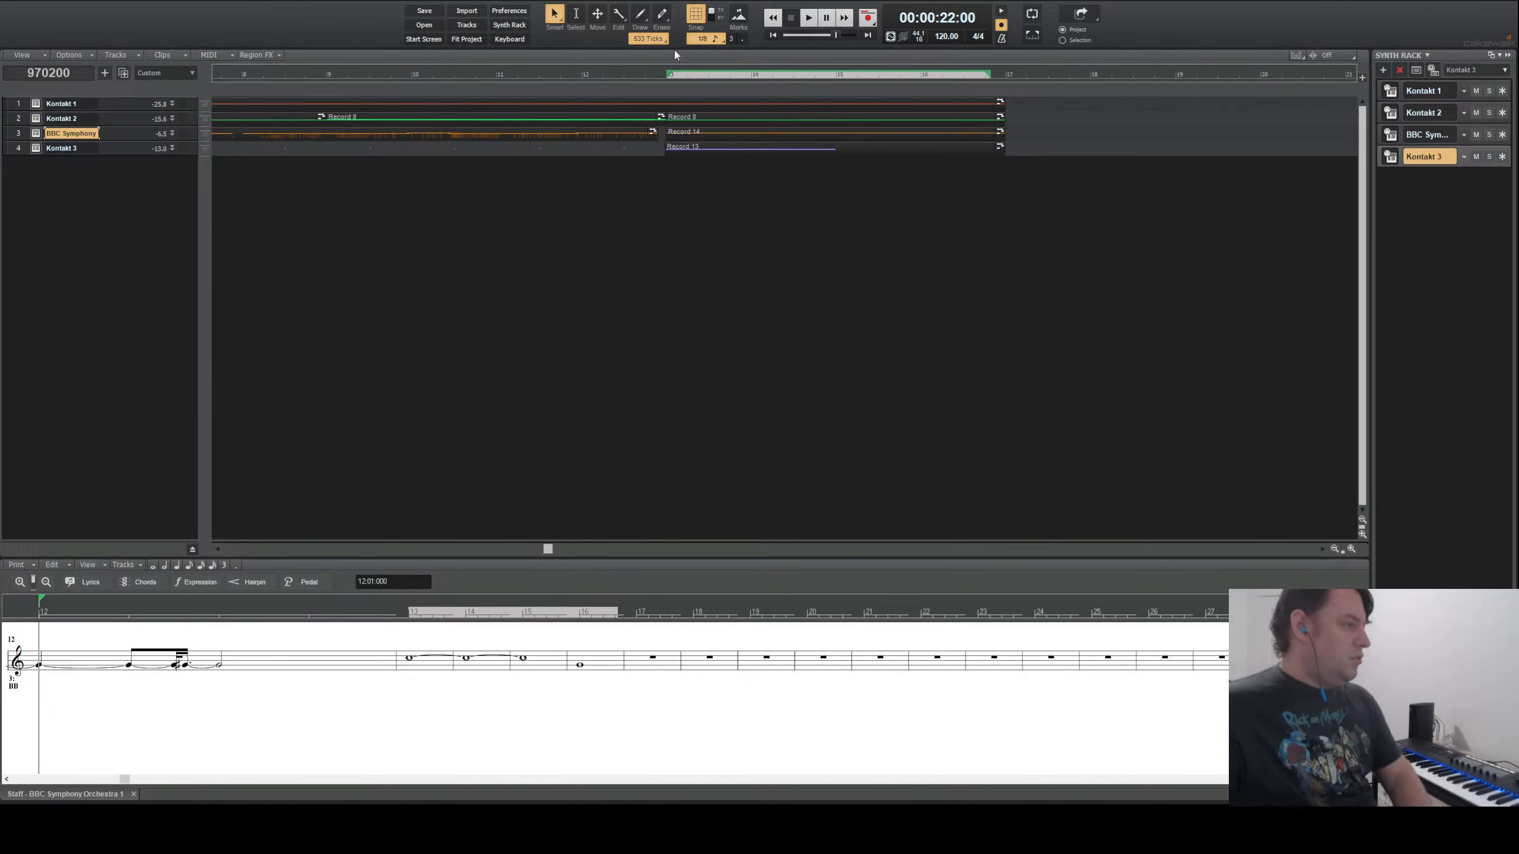
click(694, 133)
key(Delete)
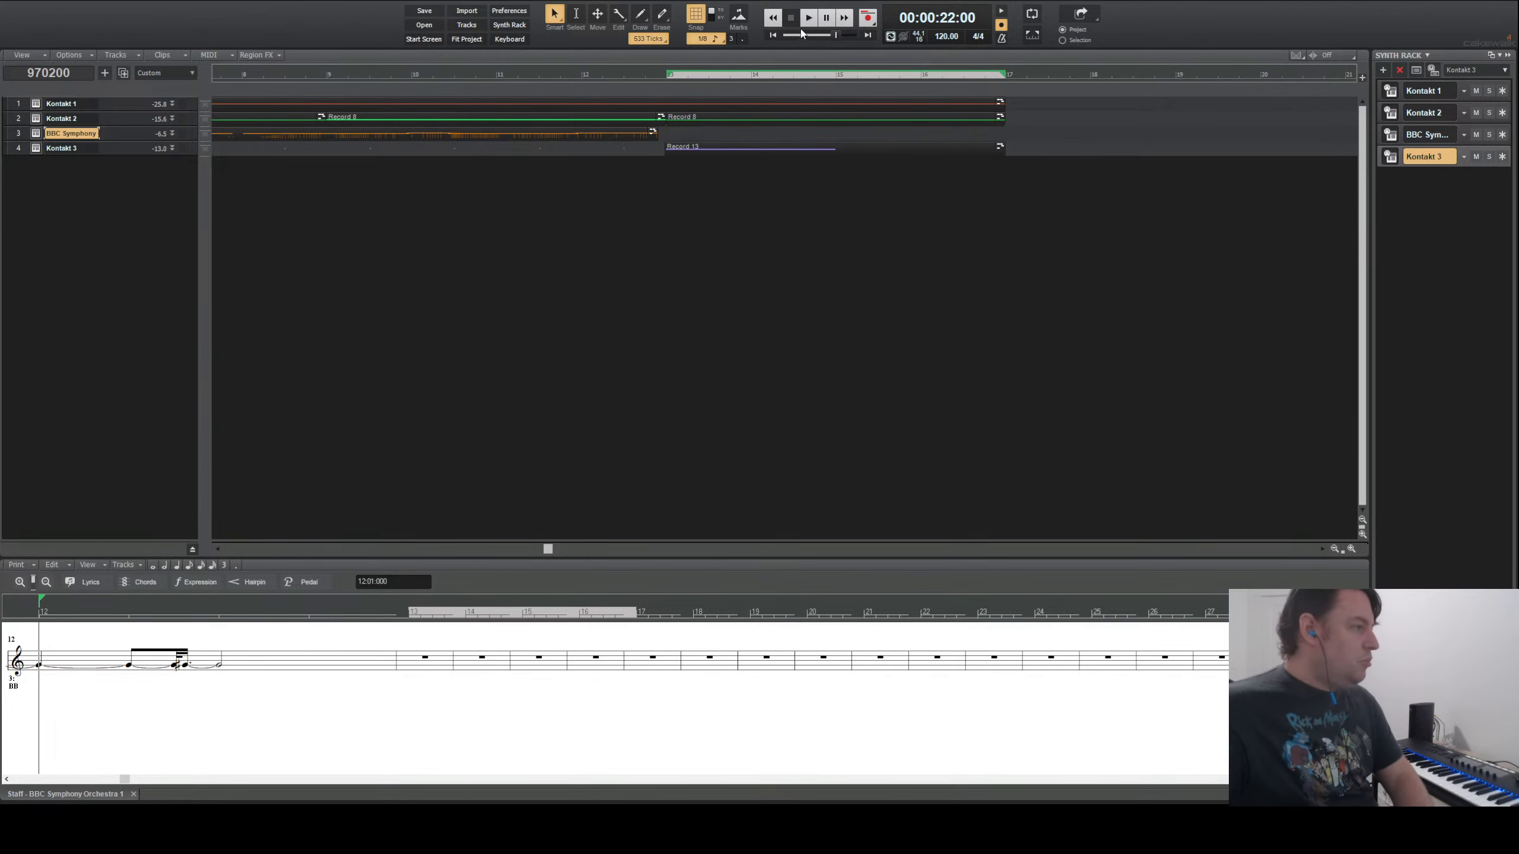
- Try a BBC Symphony recording pass starting from measure 11 and undo the resulting take
click(772, 19)
click(868, 19)
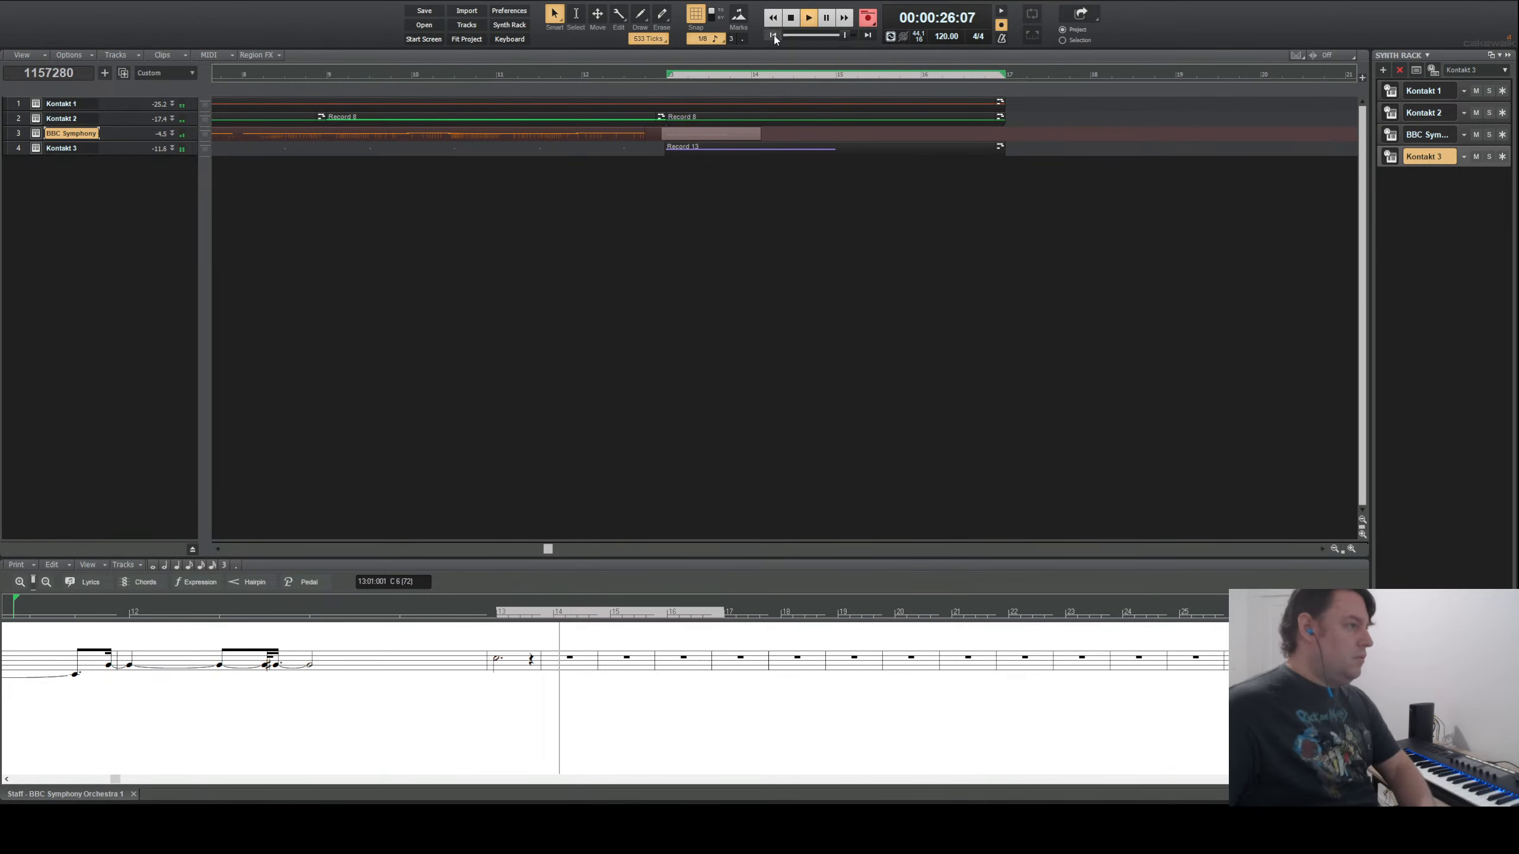
key(space)
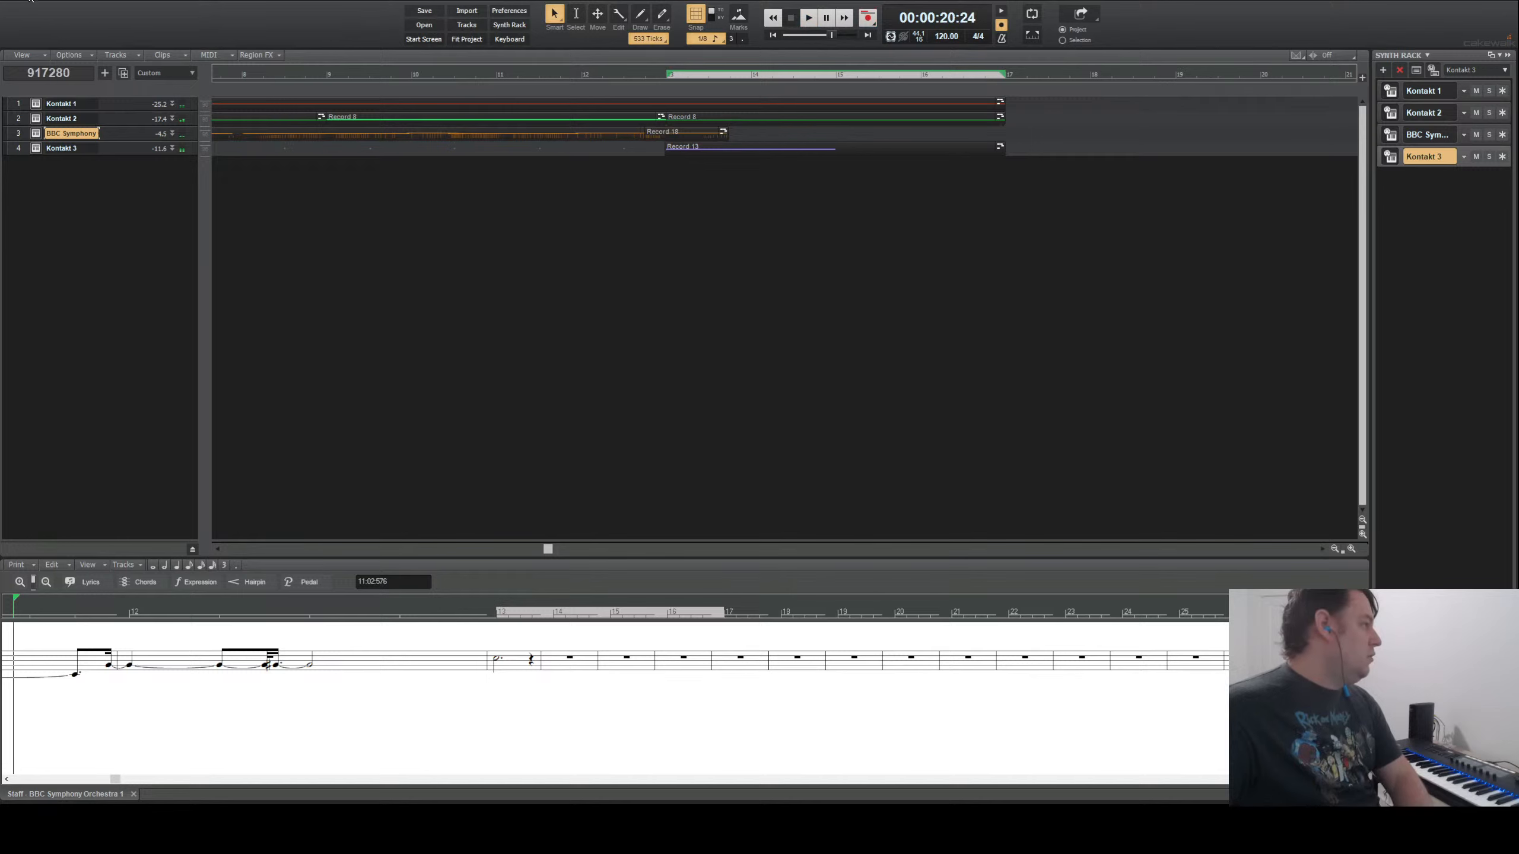
key(ctrl+z)
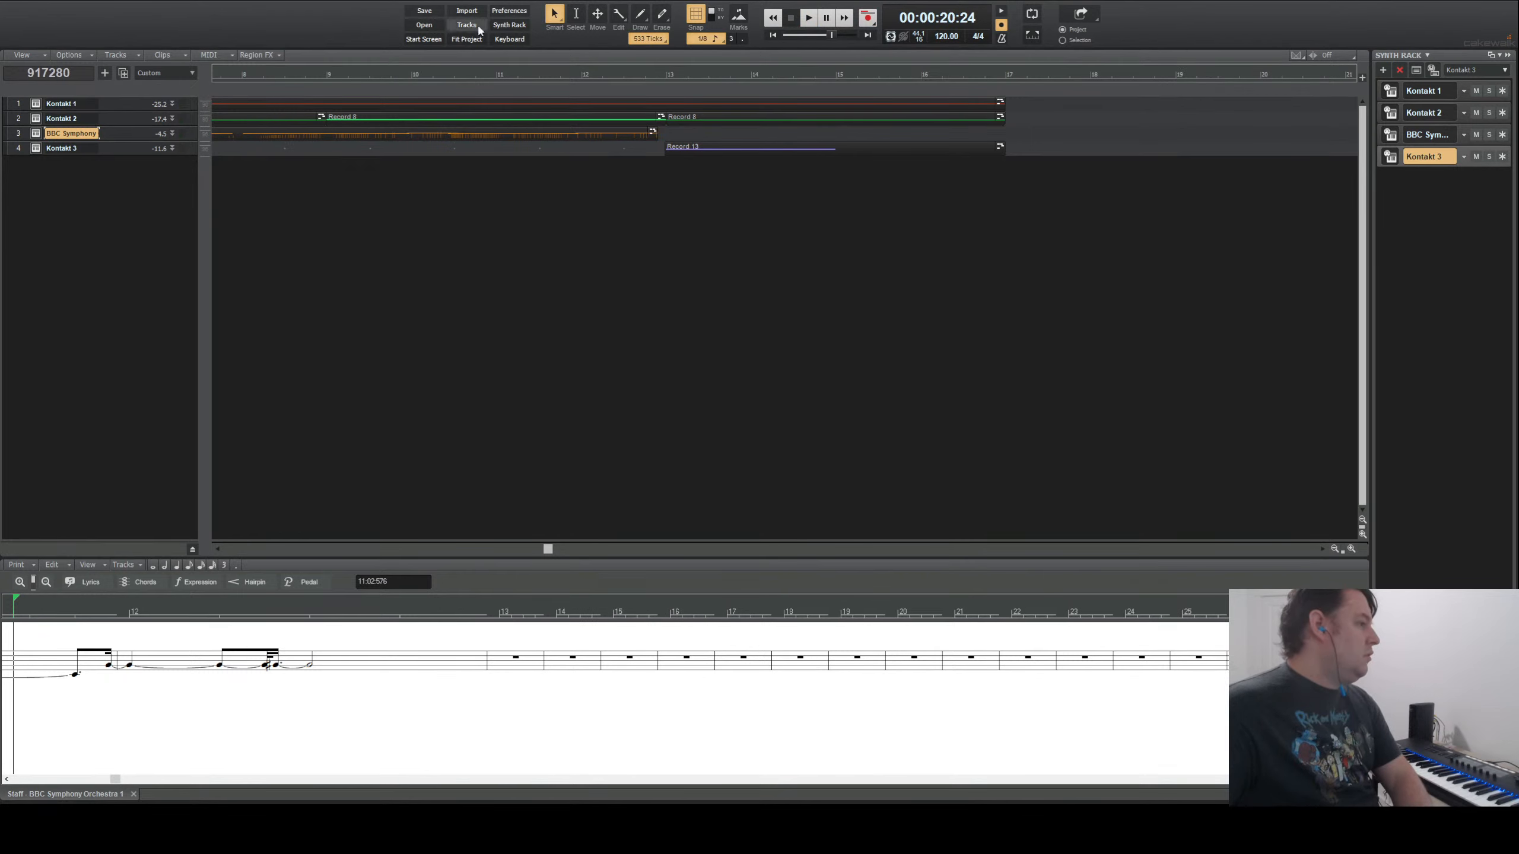
- Record a new BBC Symphony part on track 3 over measures 13 to 16, starting at measure 13
click(669, 82)
click(866, 18)
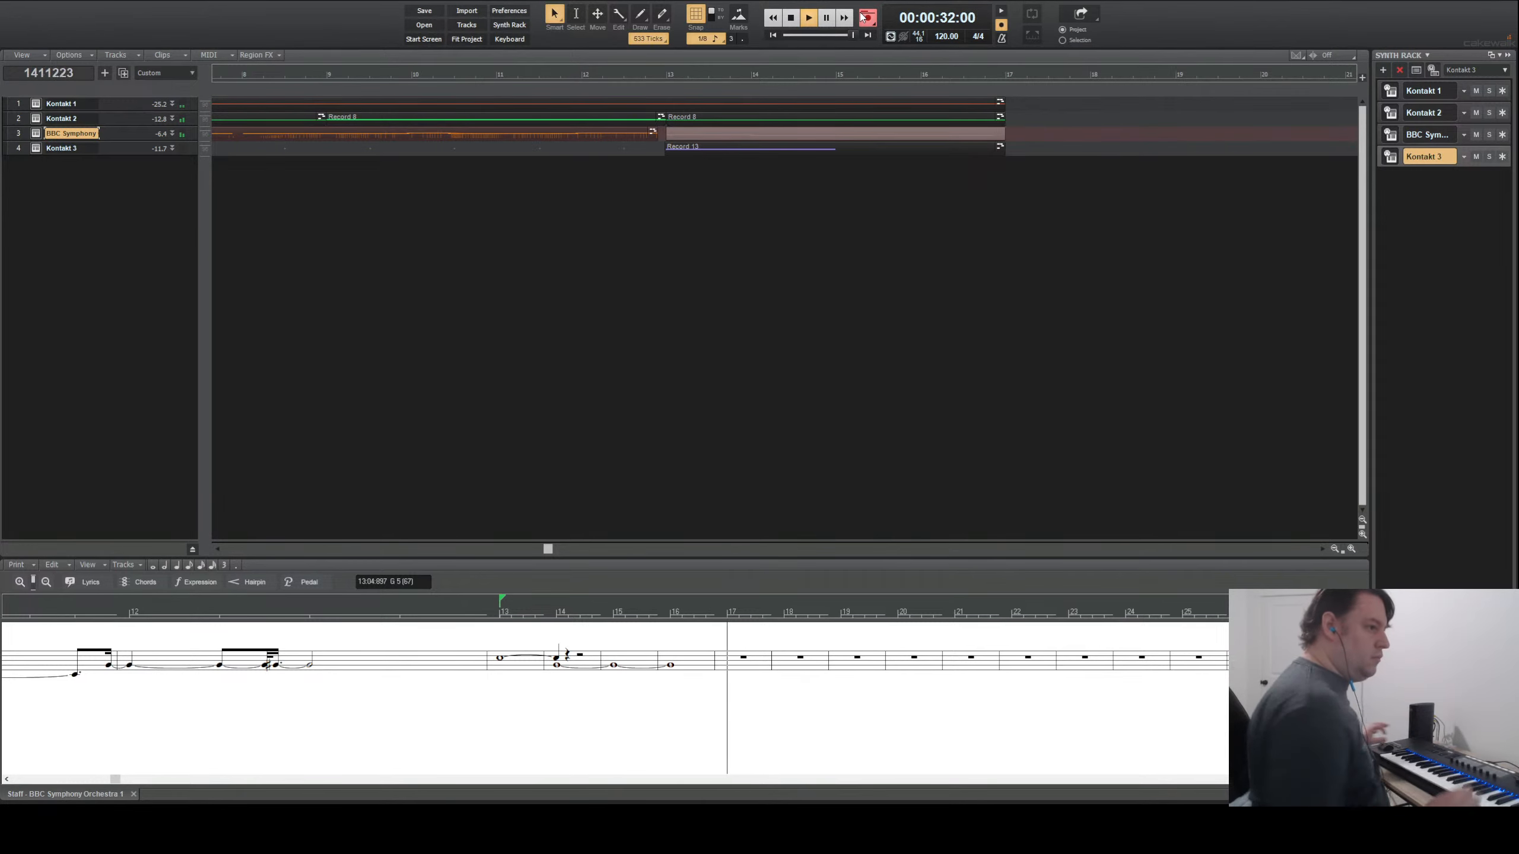
key(space)
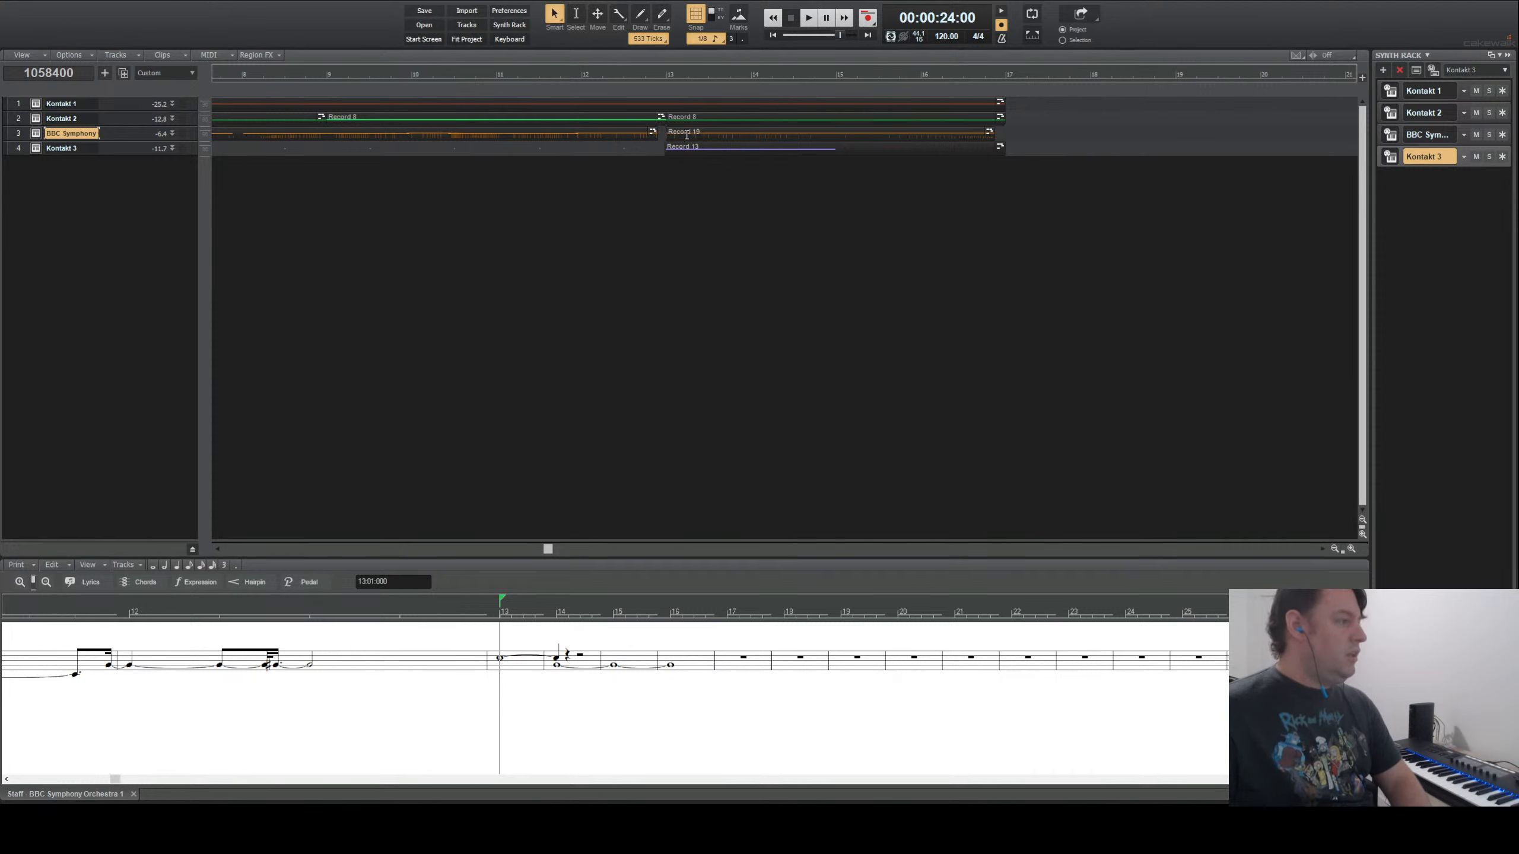
- Tidy the new BBC Symphony clip's note timing so the first note fills measure 13 and the second starts at measure 14
click(687, 136)
click(672, 79)
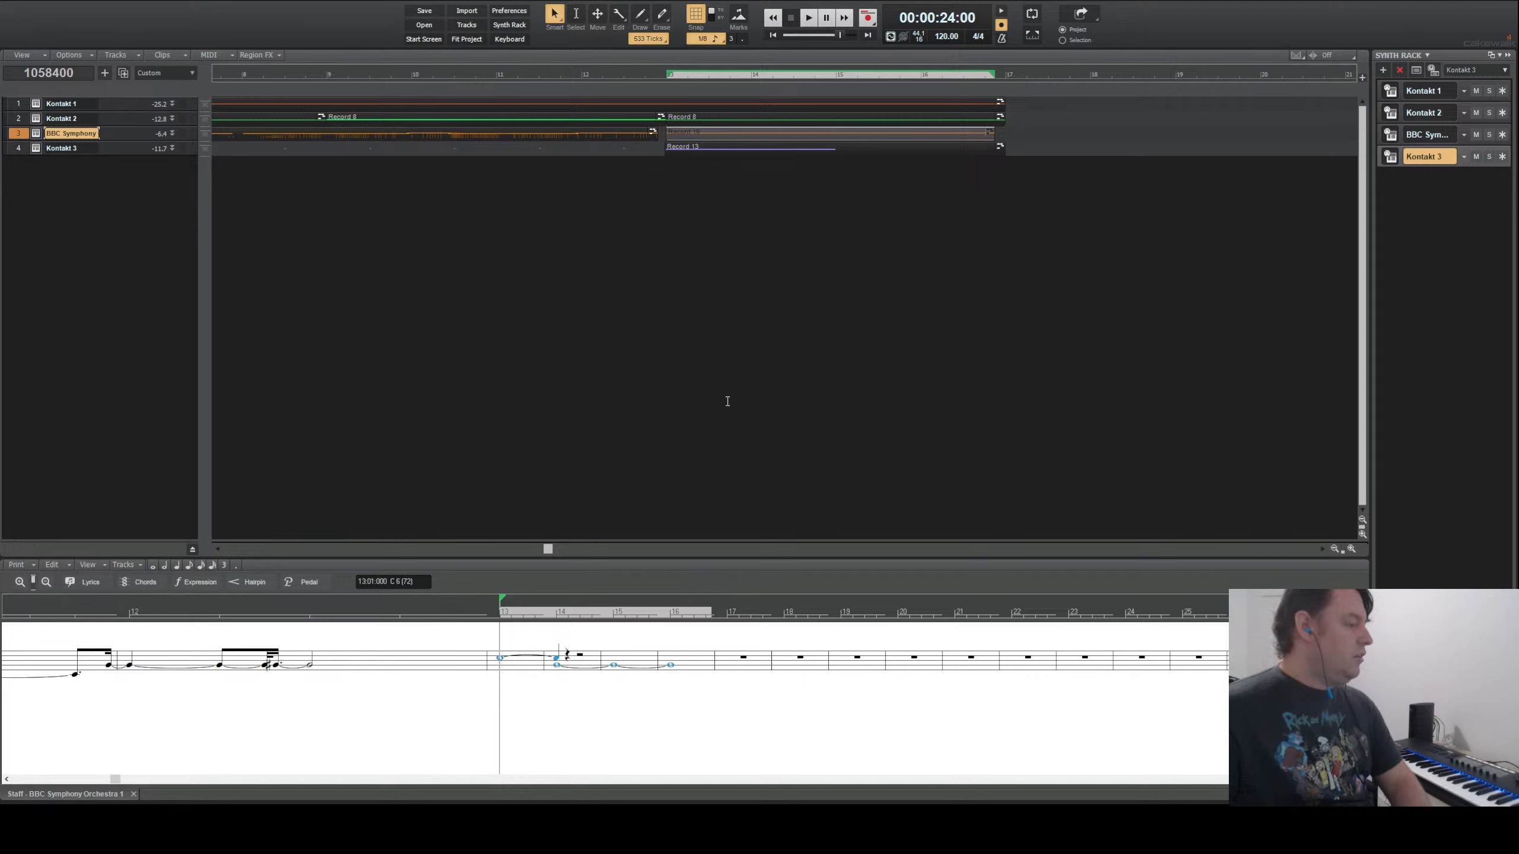
click(799, 394)
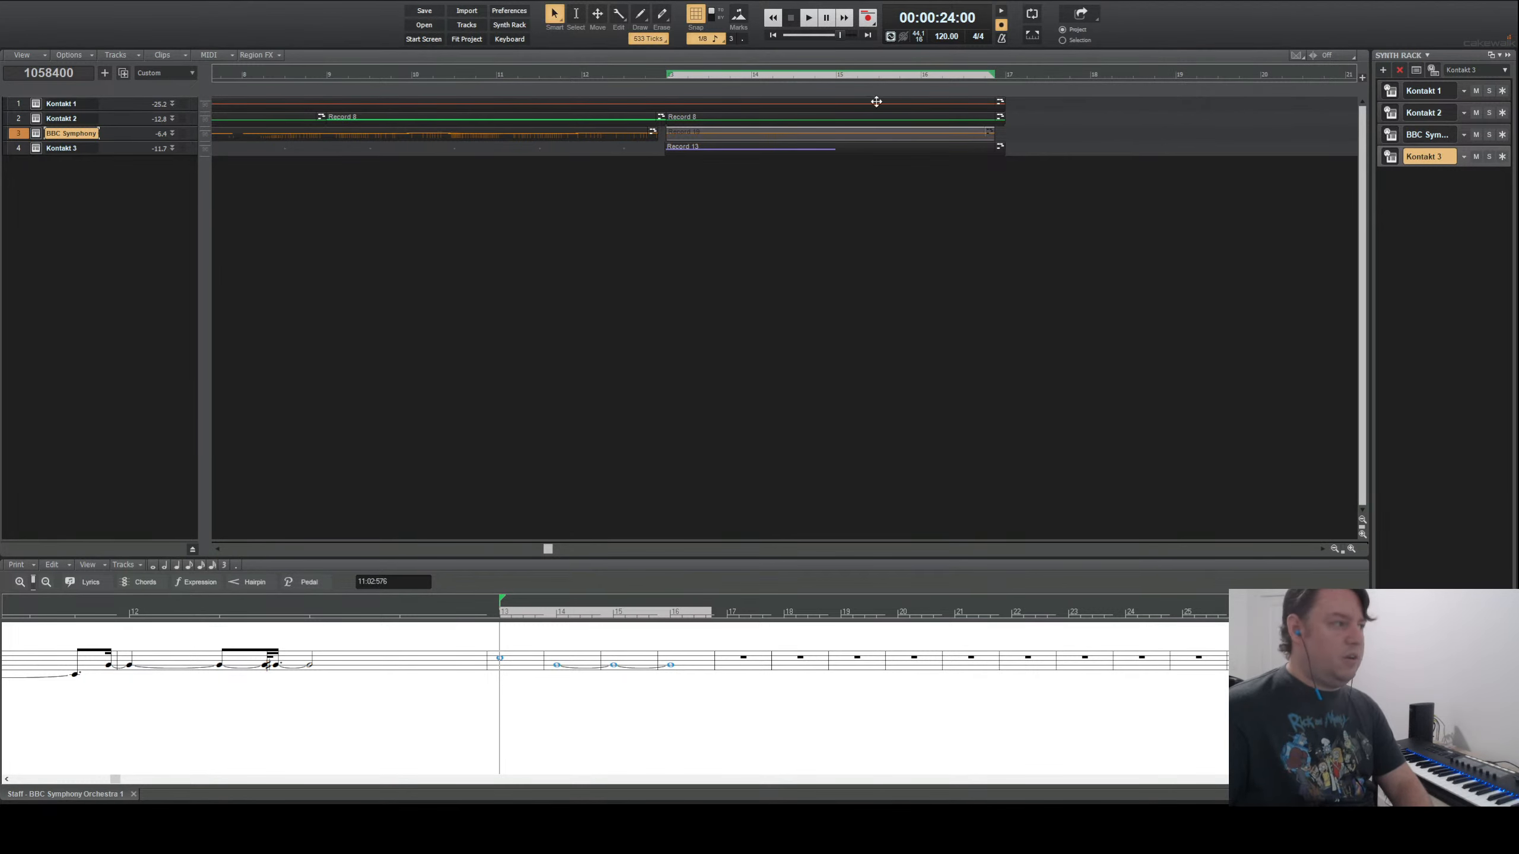
- Play back the whole arrangement from the beginning to check the new BBC Symphony part
click(772, 34)
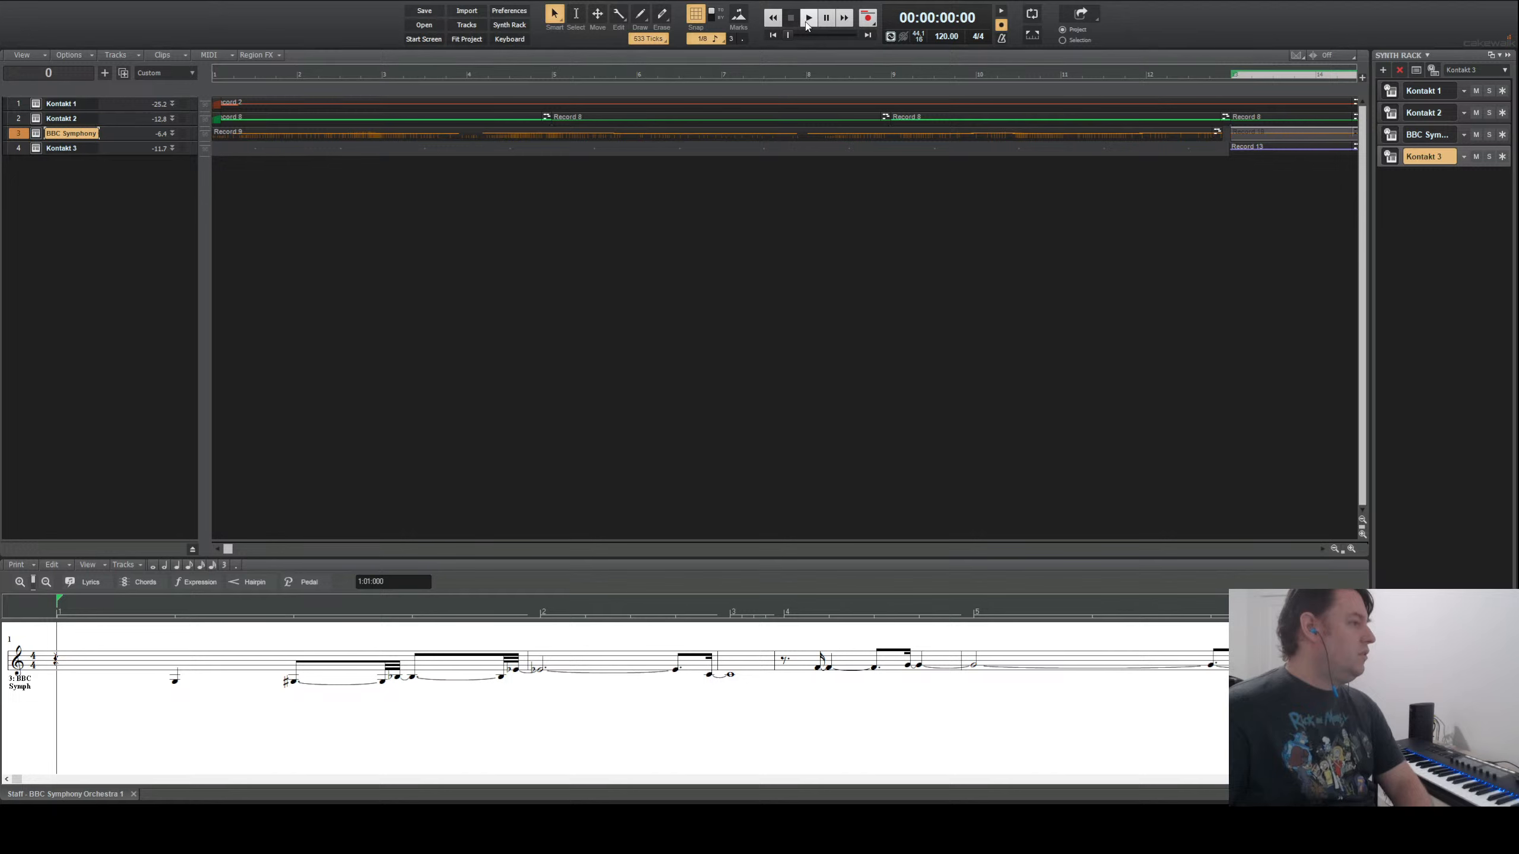
click(812, 23)
key(space)
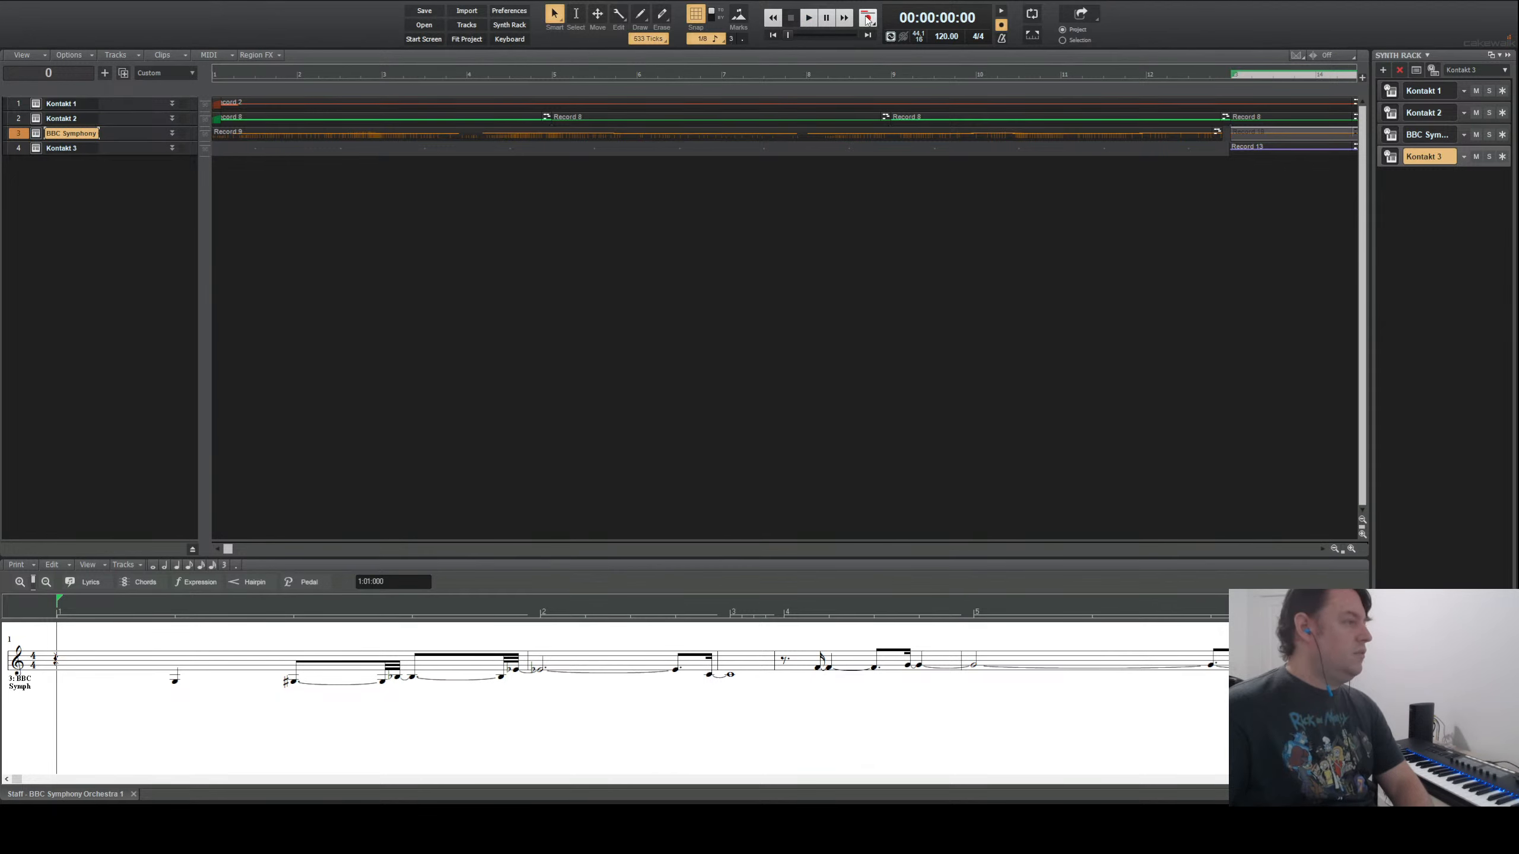
click(807, 21)
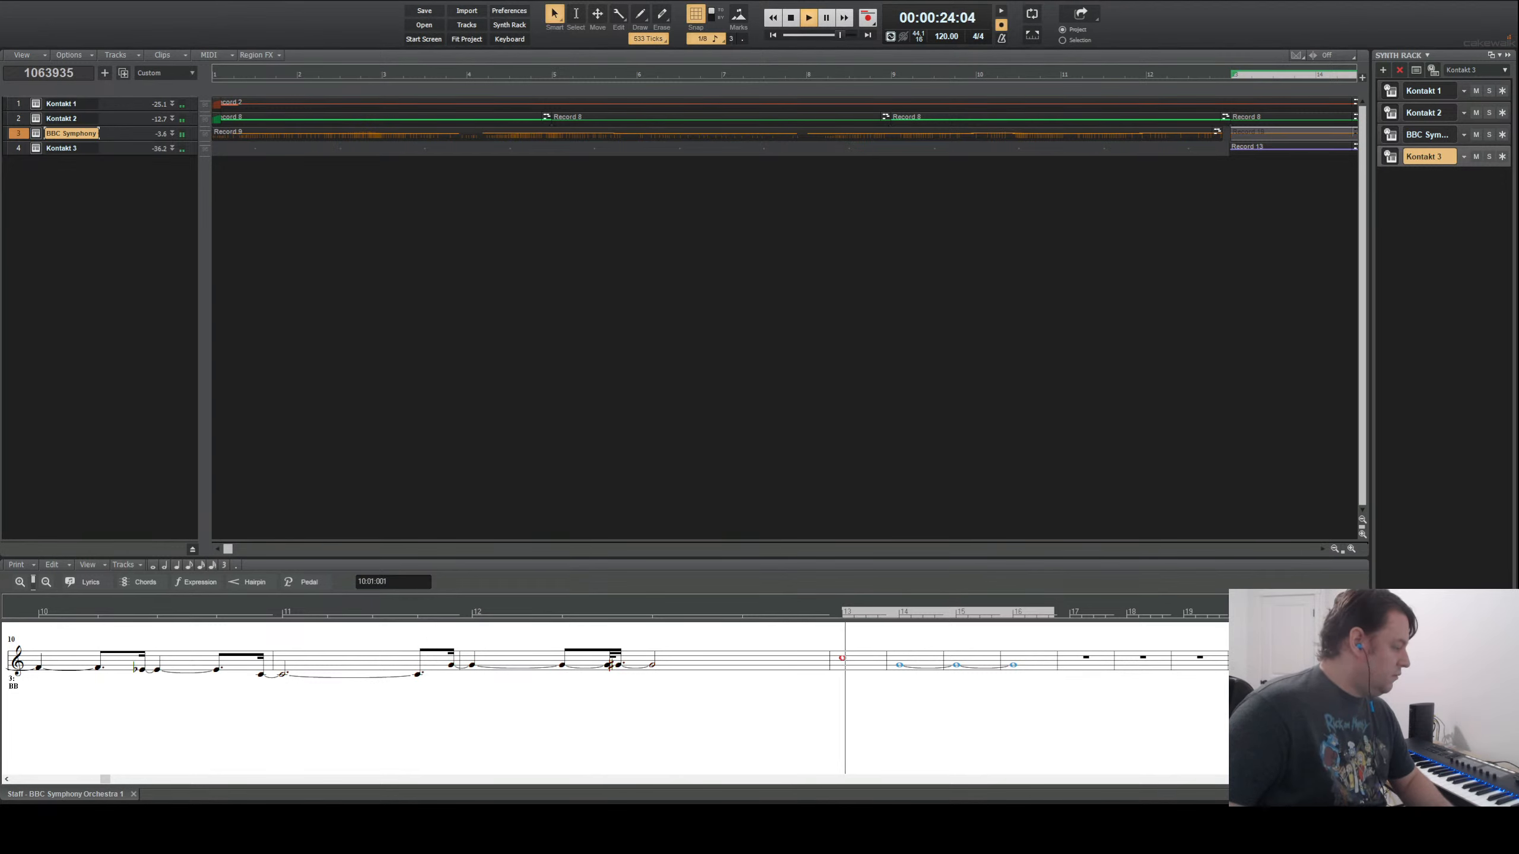
click(791, 19)
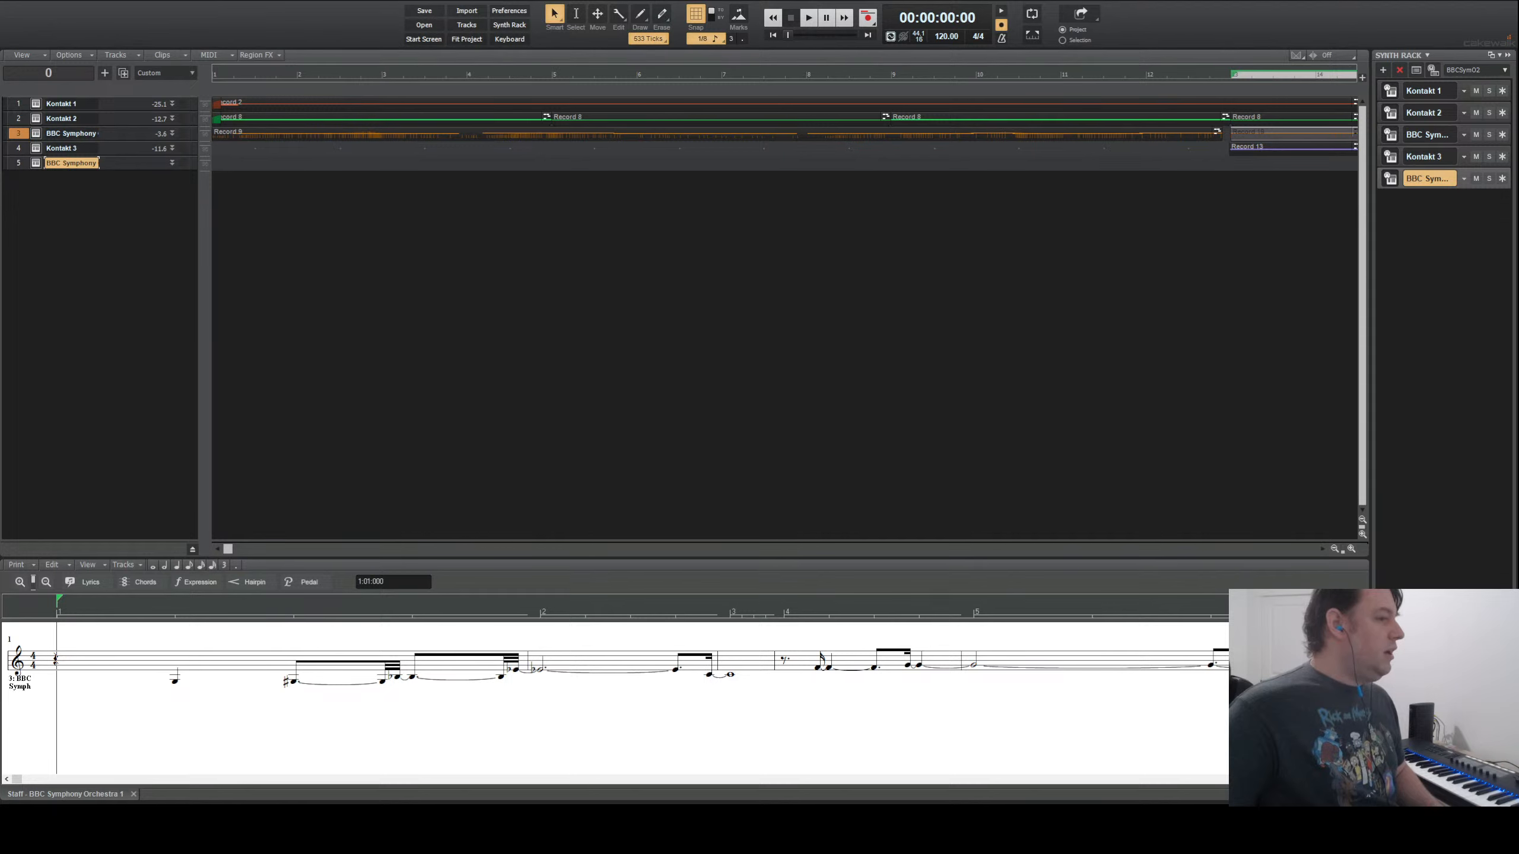
- Replace the newly added BBC Symphony instrument on track 5 with a Kontakt 4 instrument
click(793, 426)
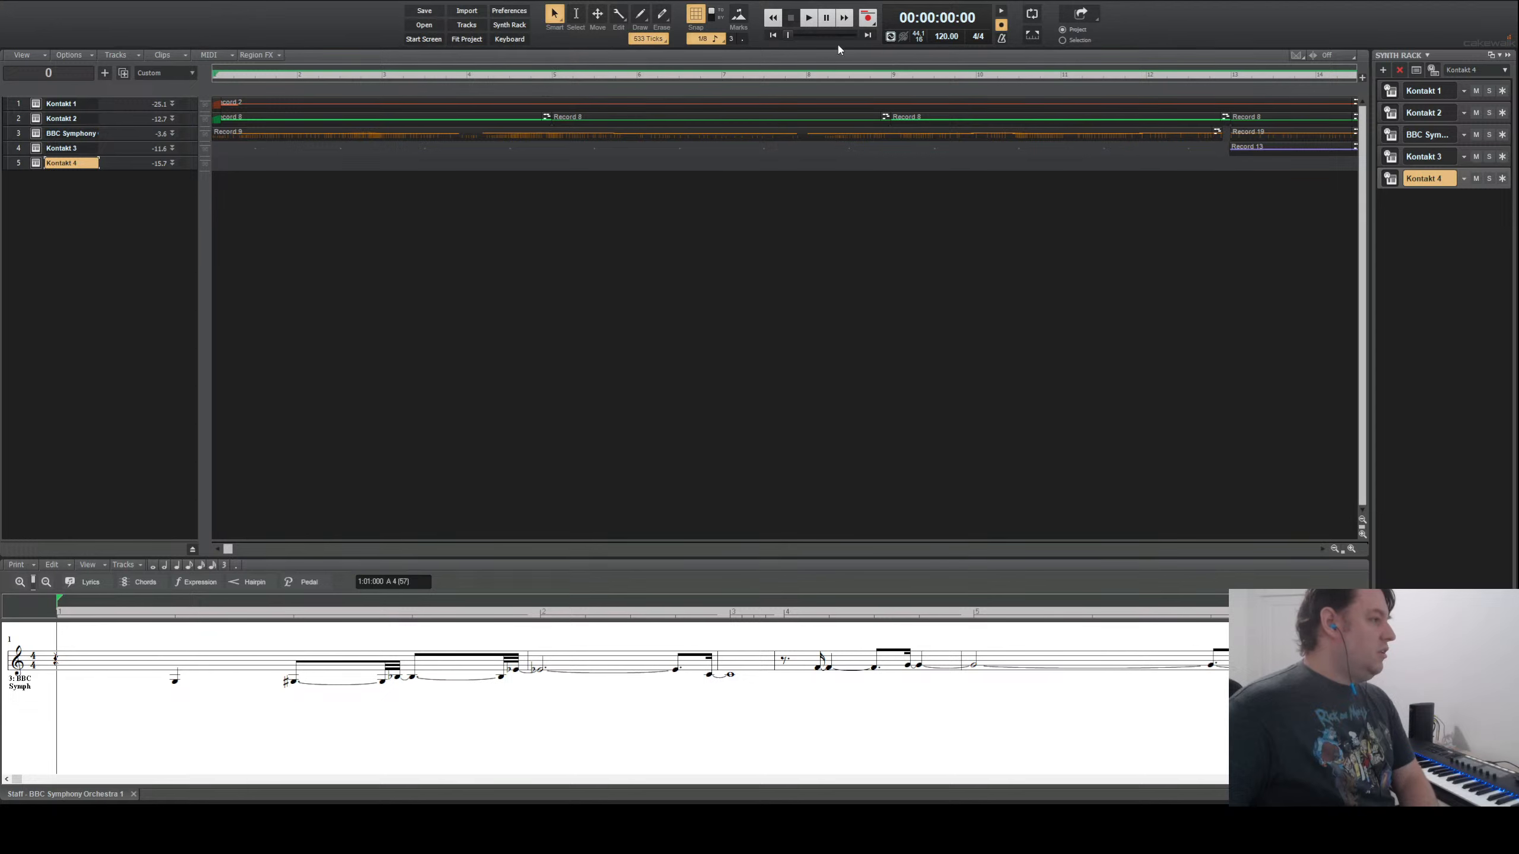
- Try to record a Kontakt 4 part on track 5 with the run-in starting at measure 9, and undo the take
scroll(183, 231, right, 10)
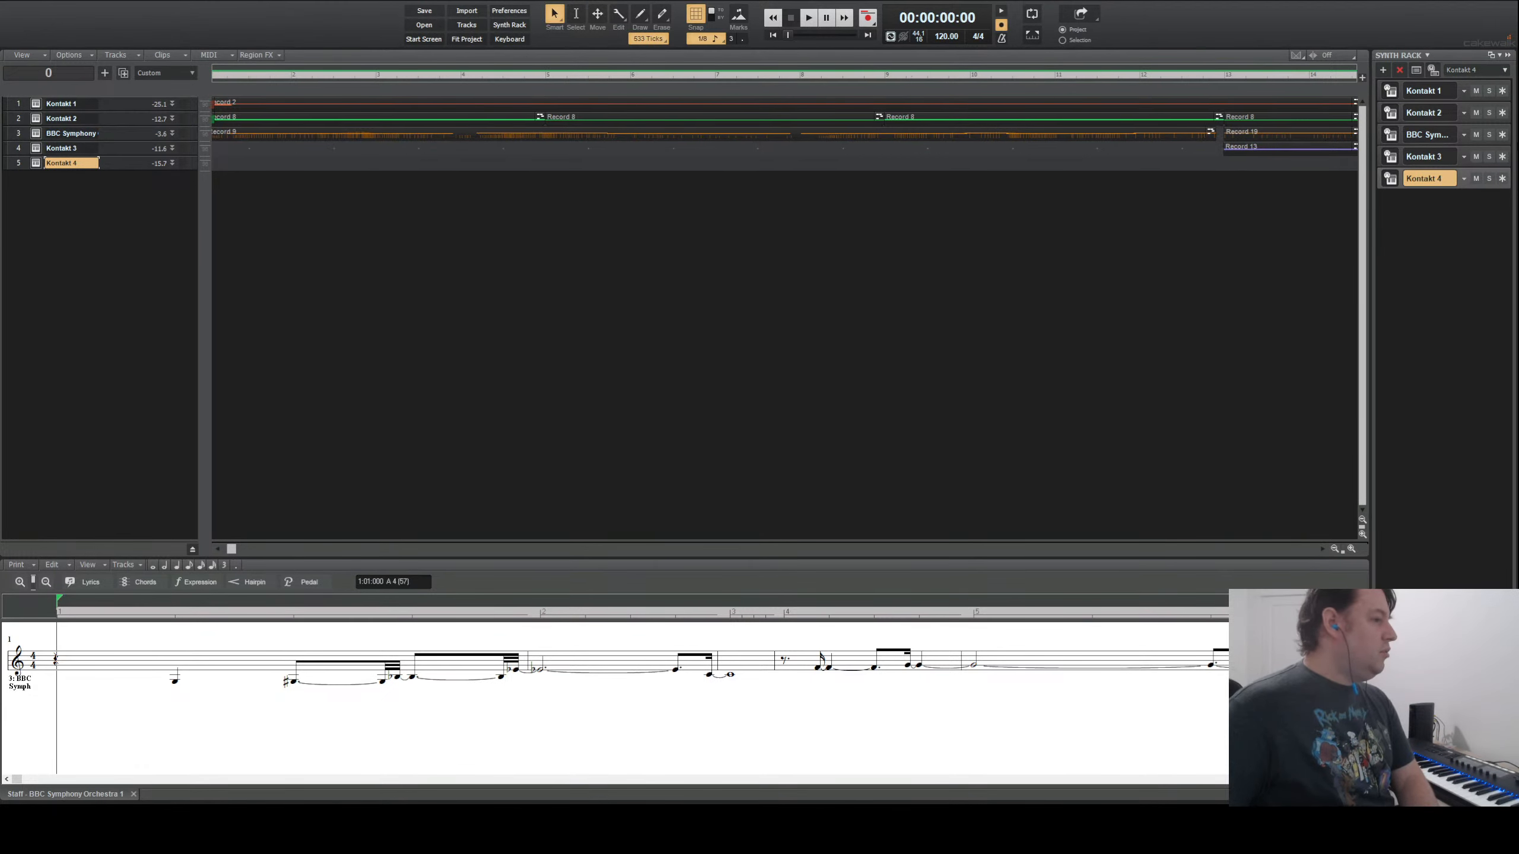
scroll(745, 219, left, 5)
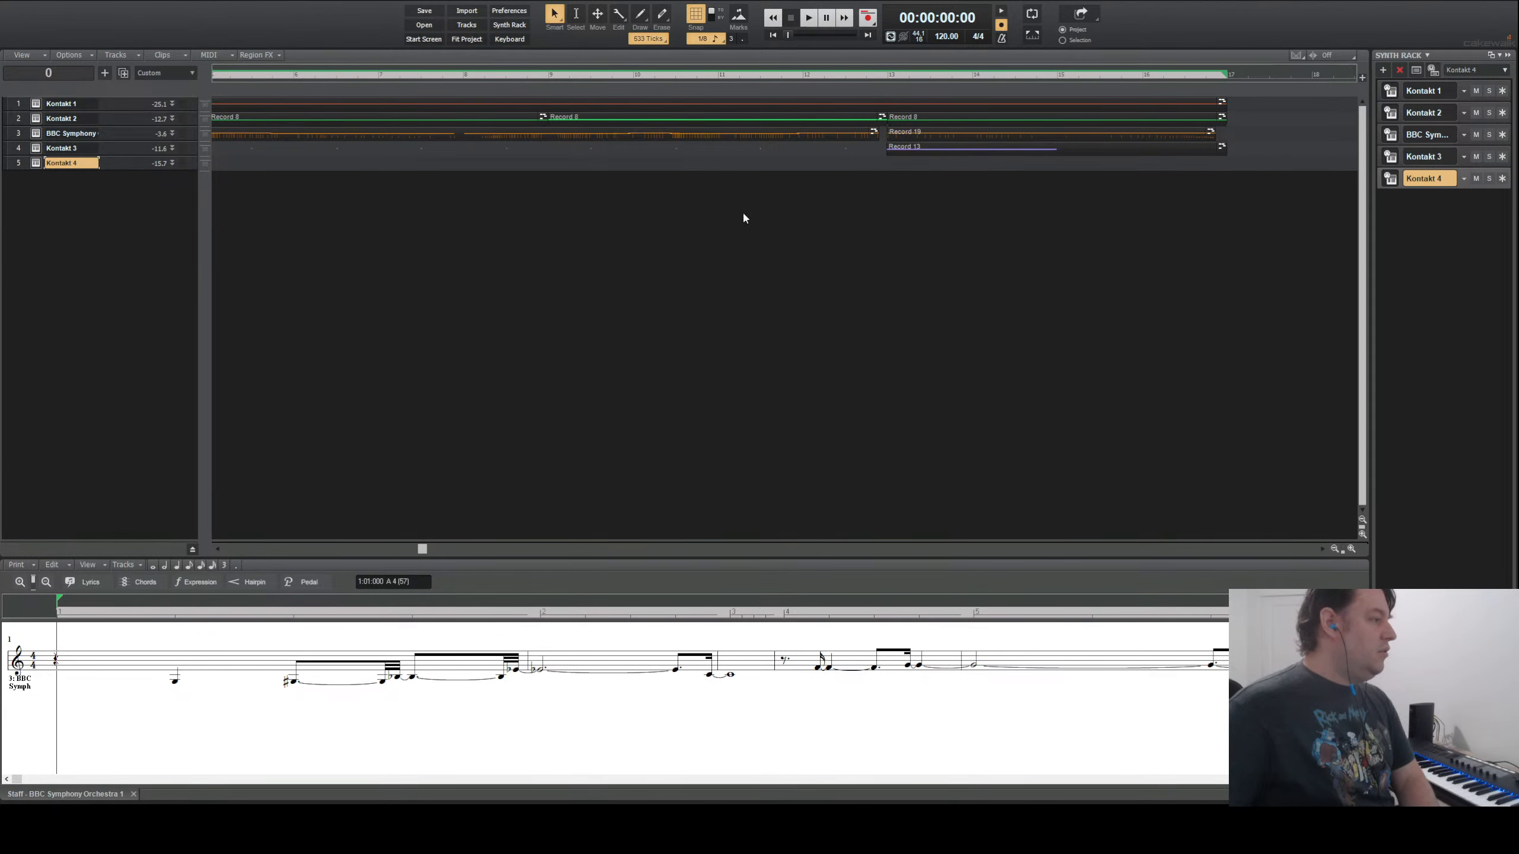
click(548, 194)
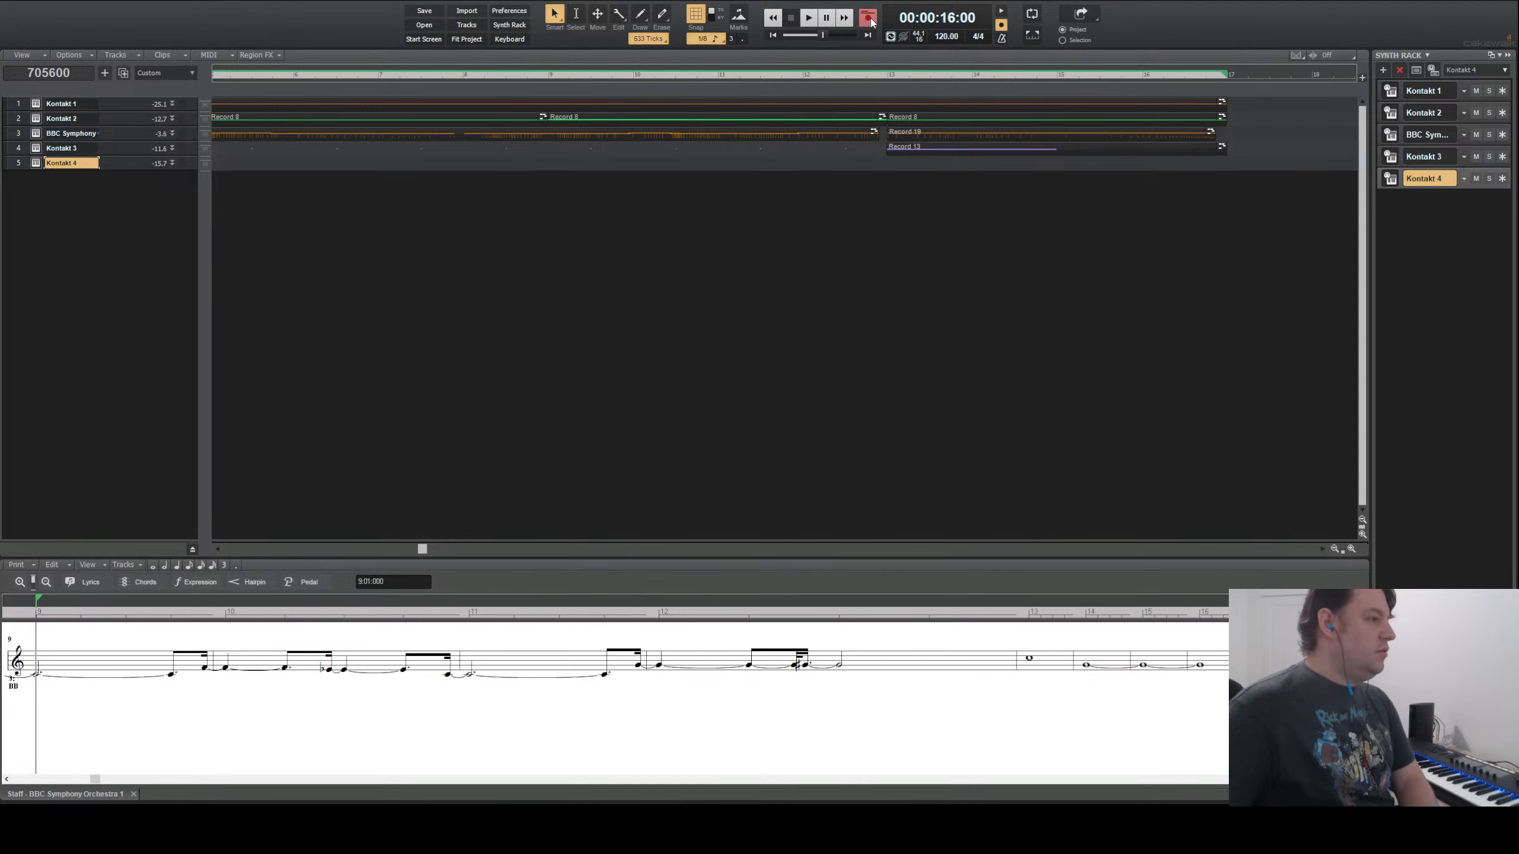
click(871, 22)
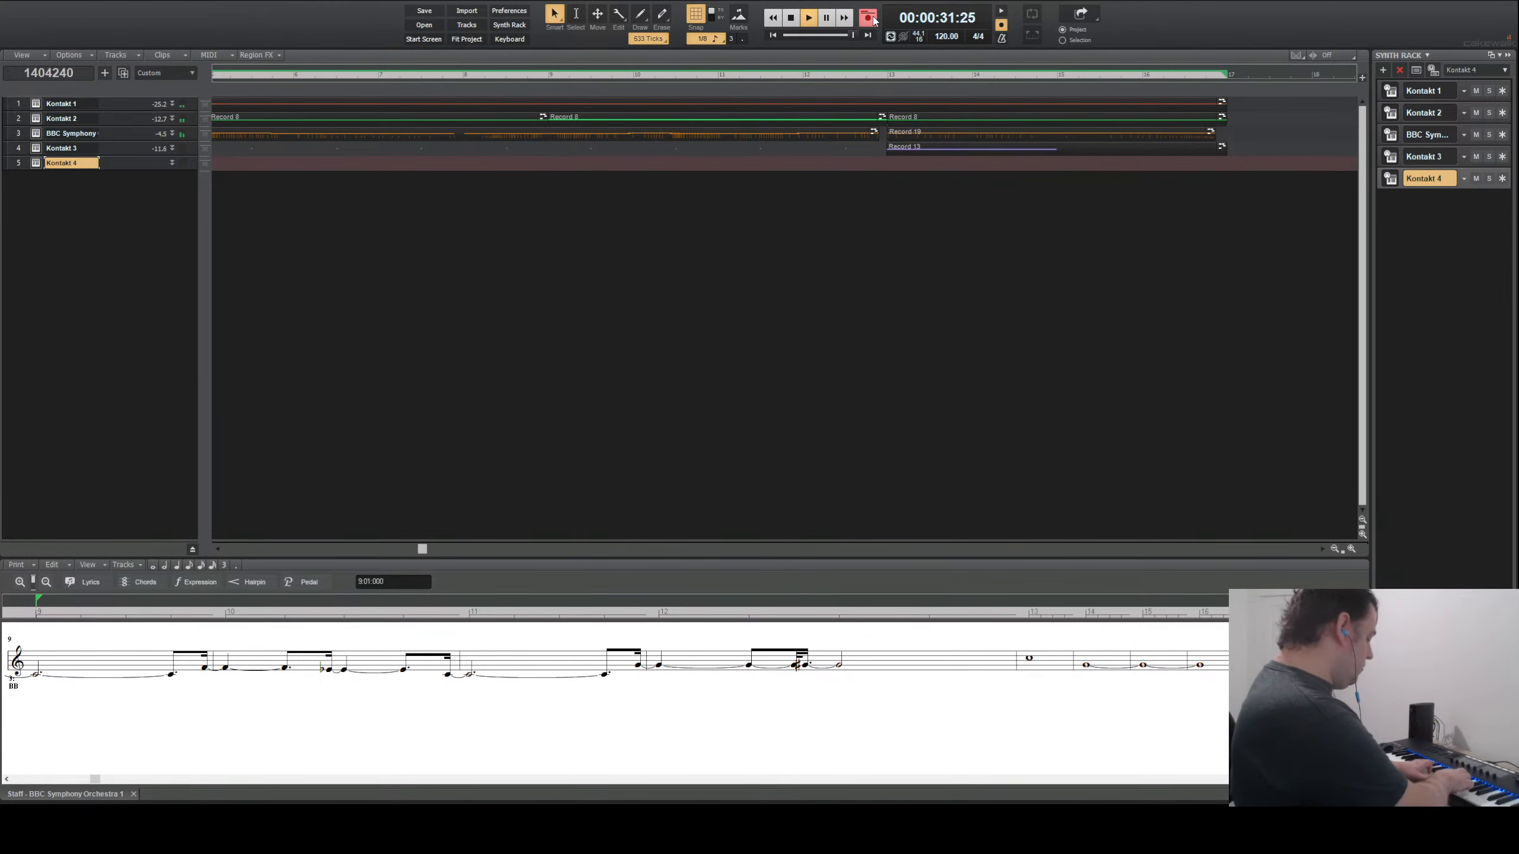
key(space)
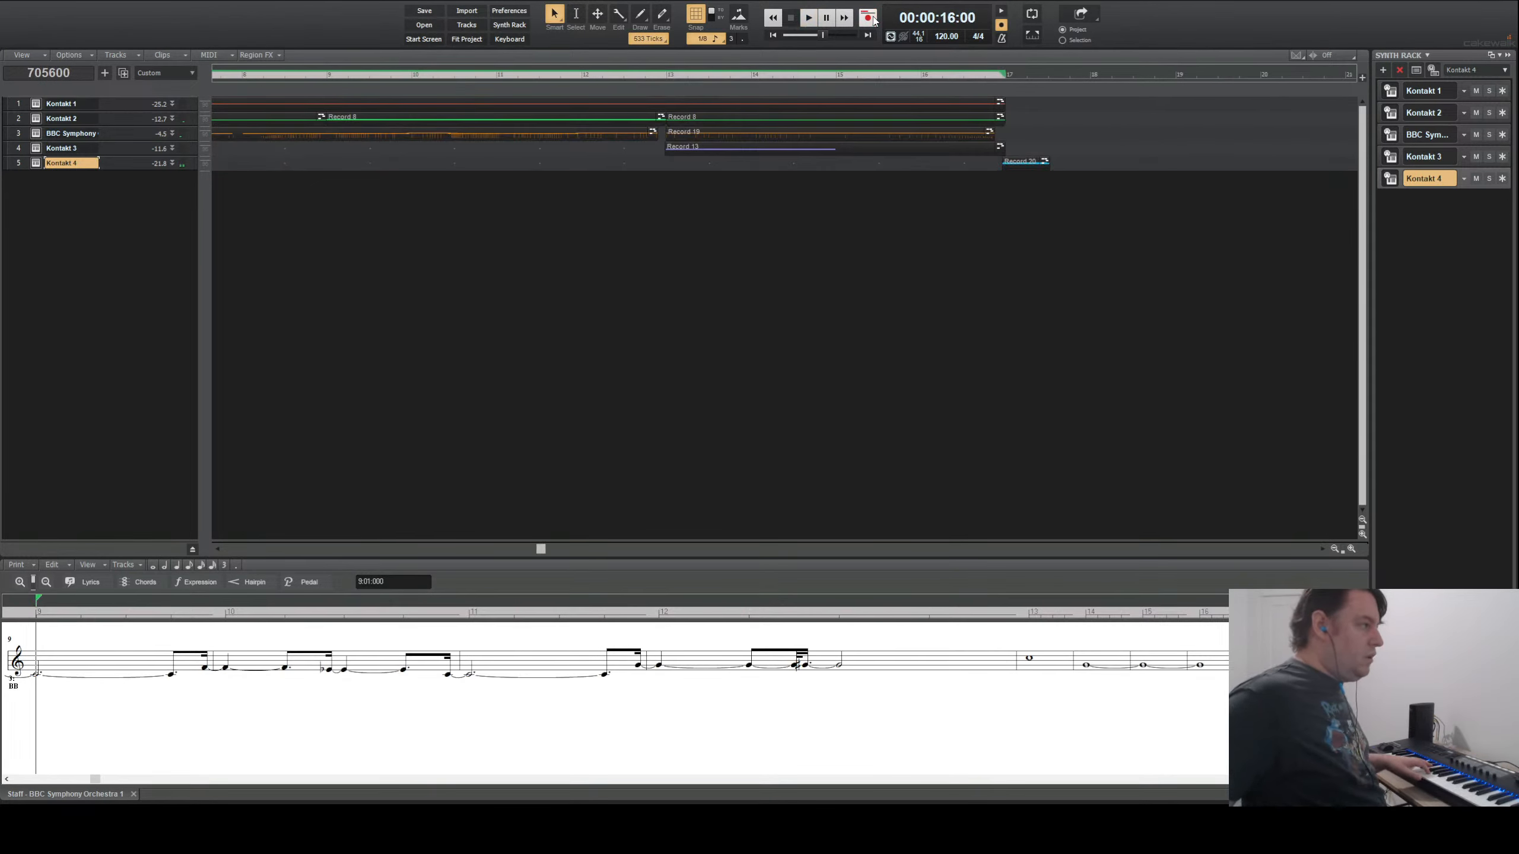
key(ctrl+z)
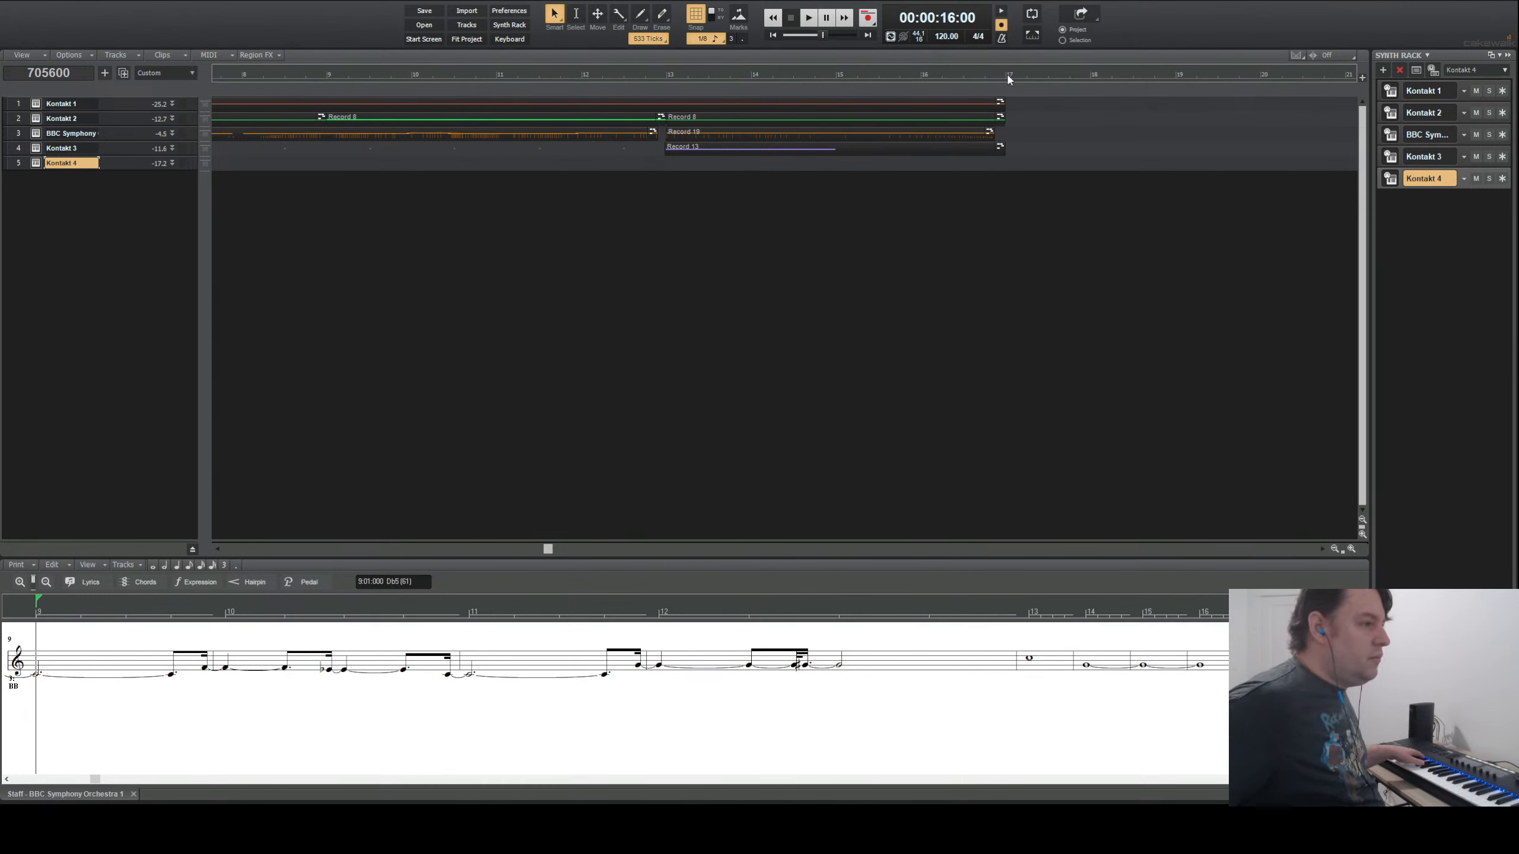
- Record a Kontakt 4 part on track 5 over measures 17 and 18, starting at measure 17
click(1009, 78)
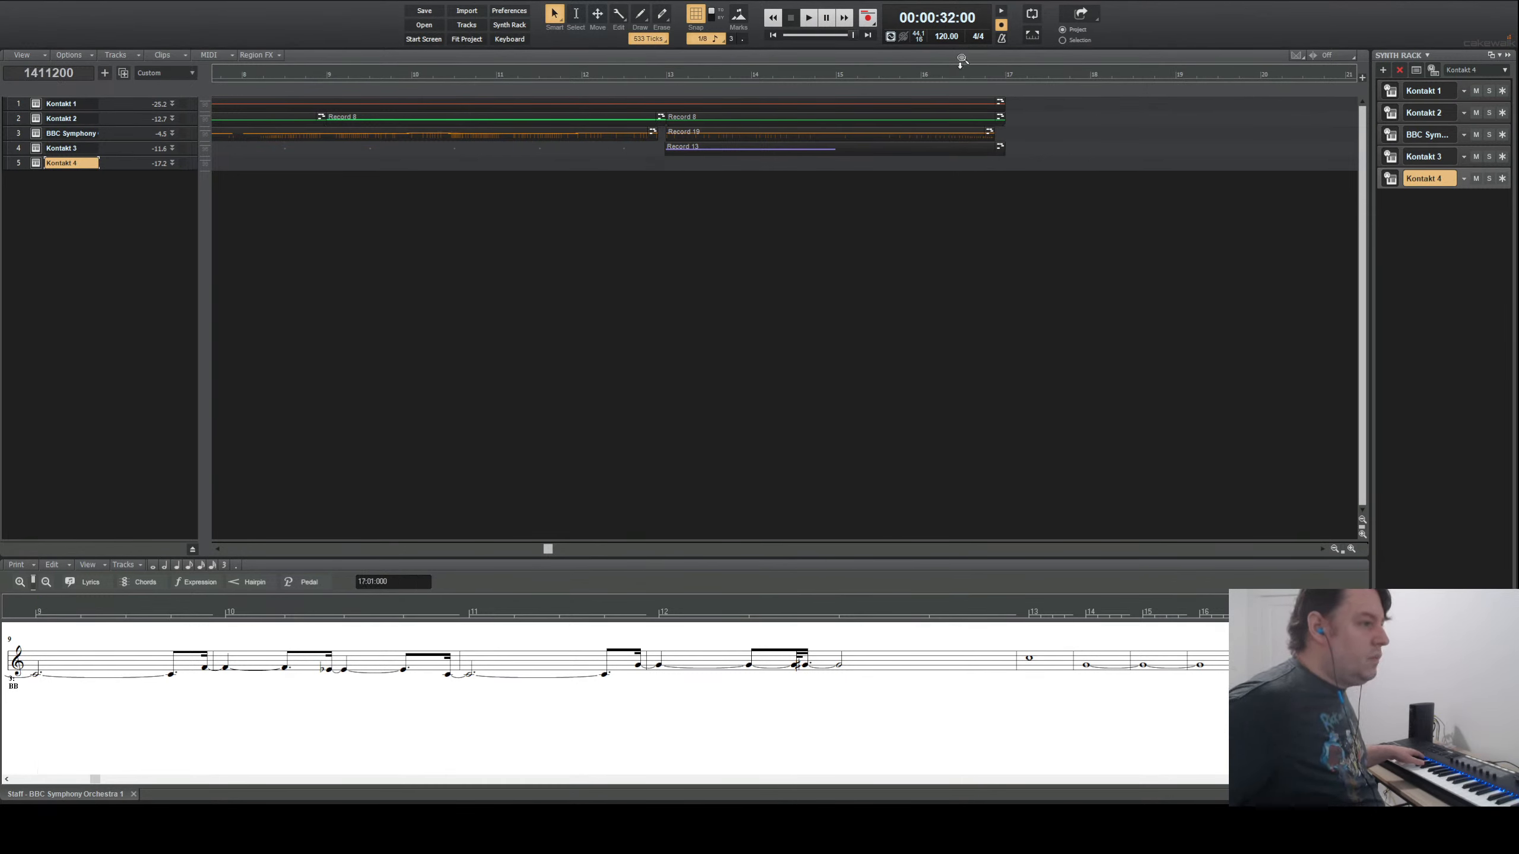
click(870, 20)
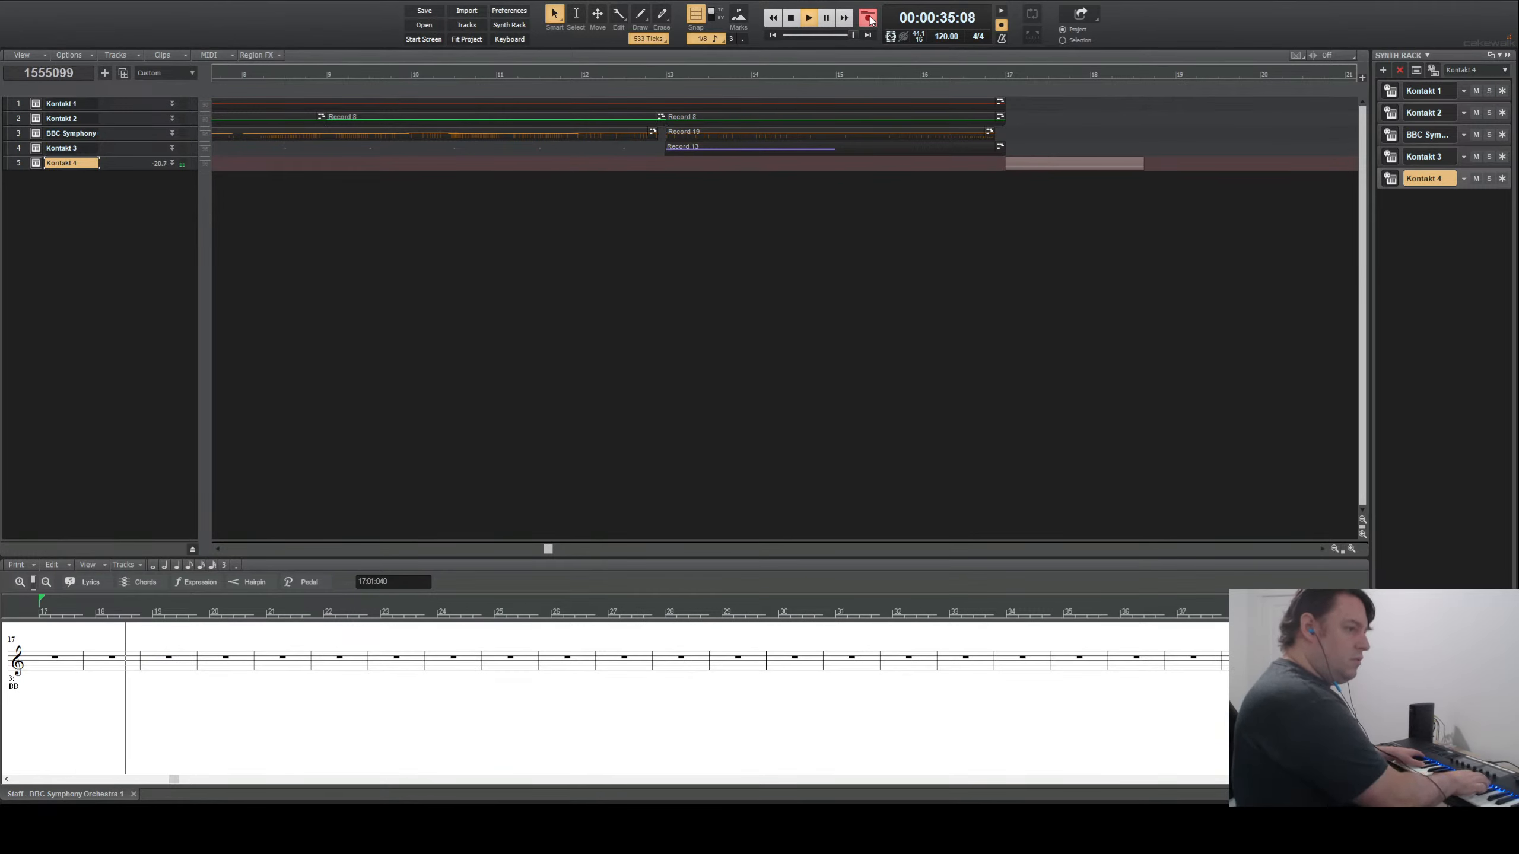
click(870, 19)
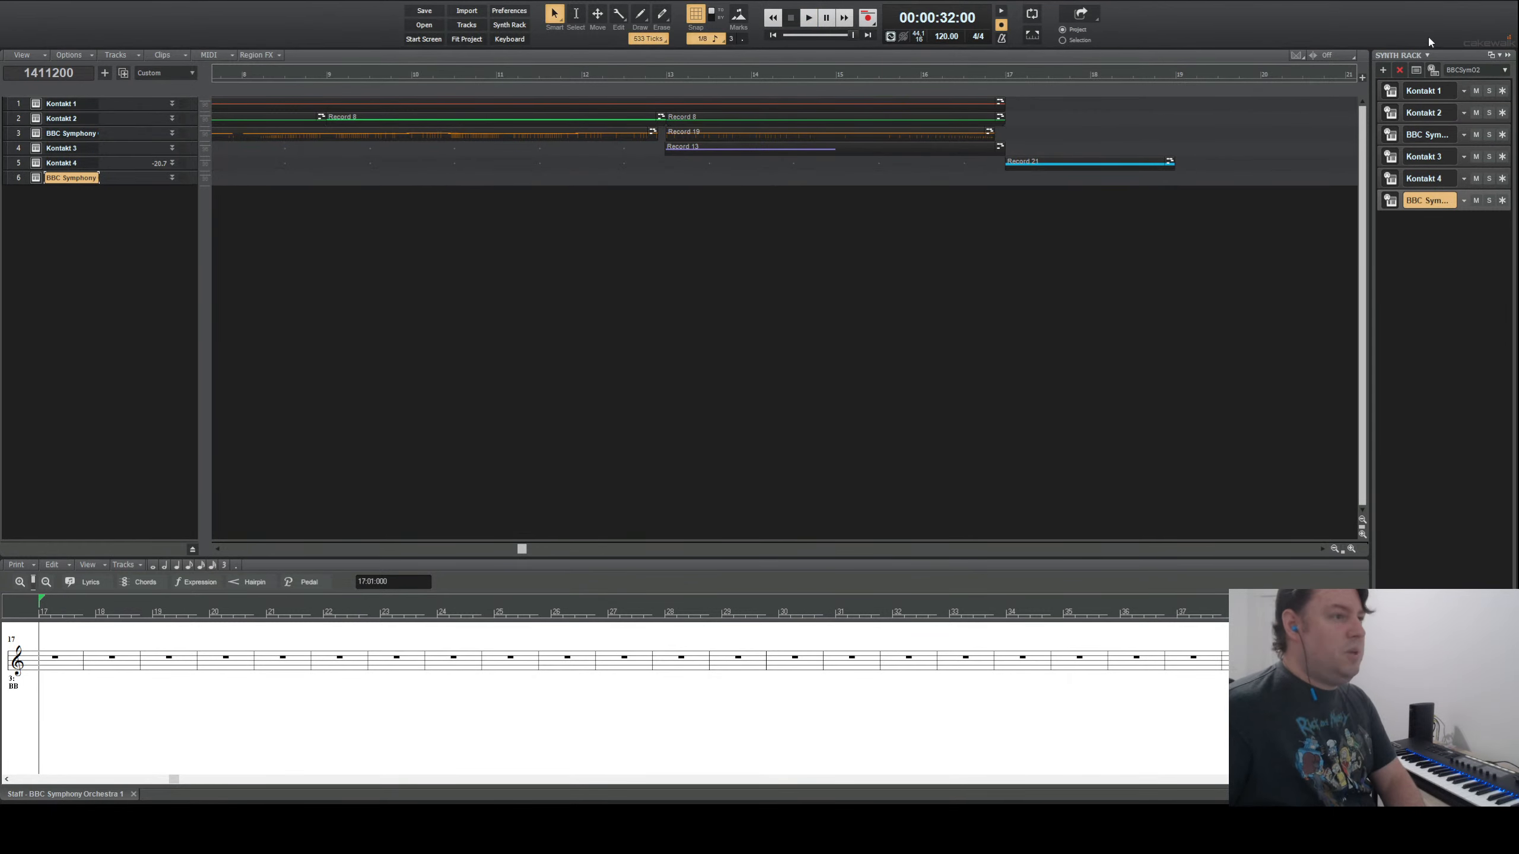
- Open the BBC Symphony instrument of track 6 and play back from measure 15 to audition it with the Kontakt 4 part
click(1416, 70)
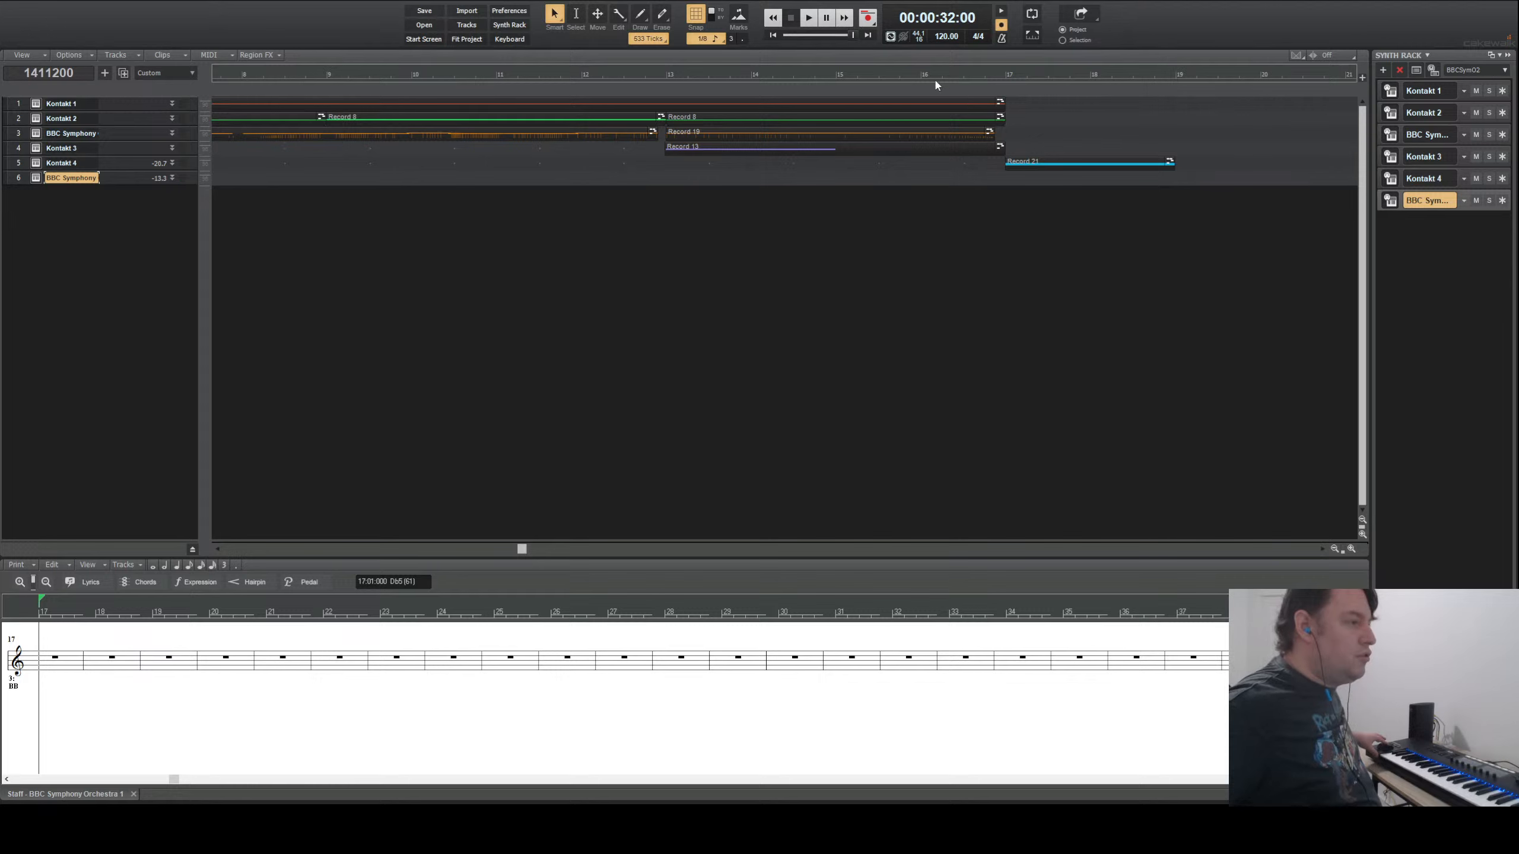
click(840, 77)
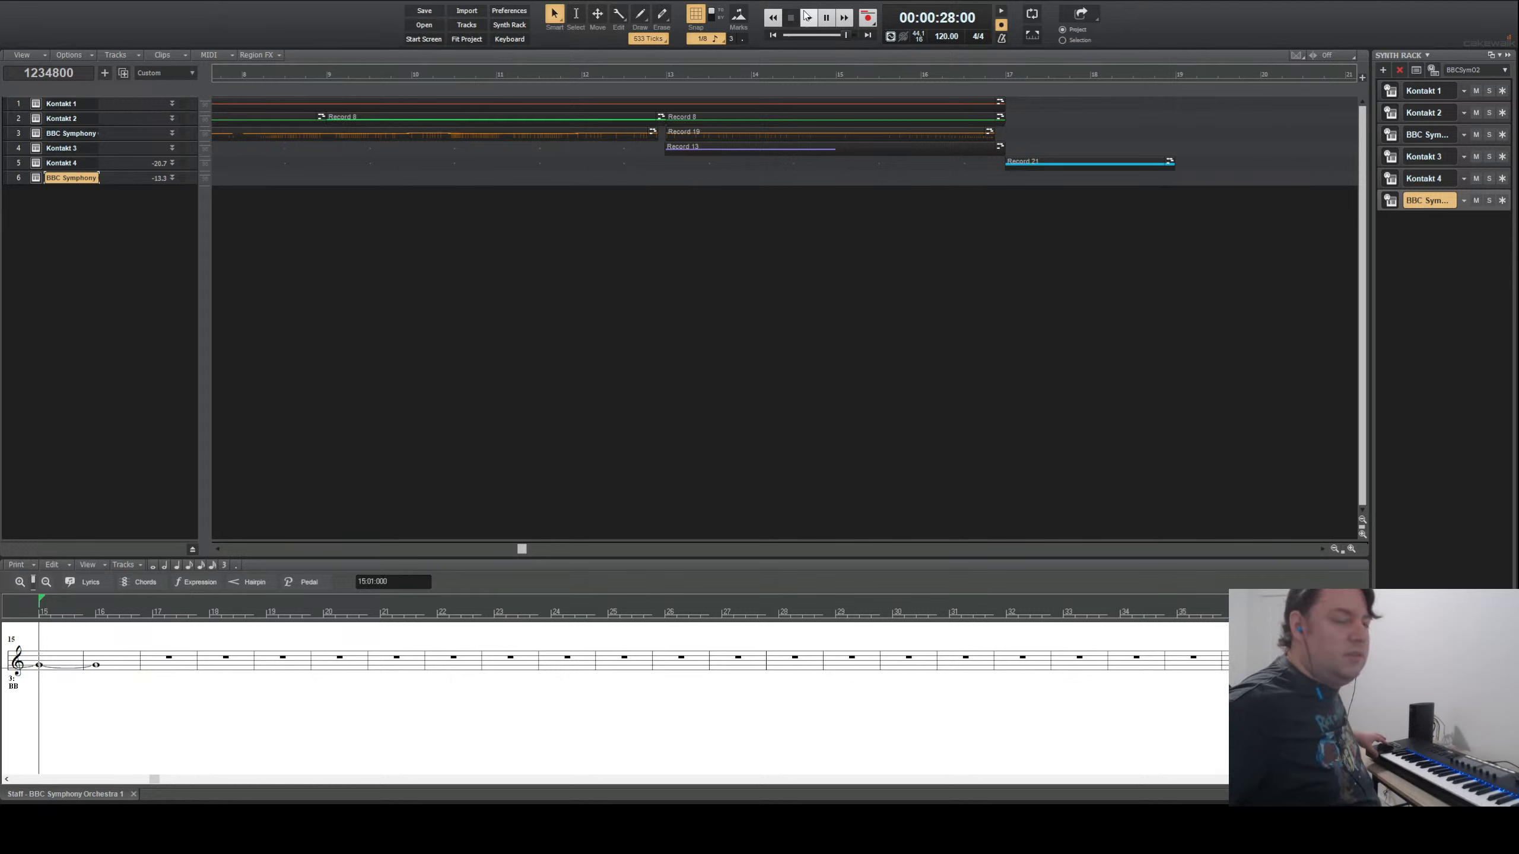
click(807, 17)
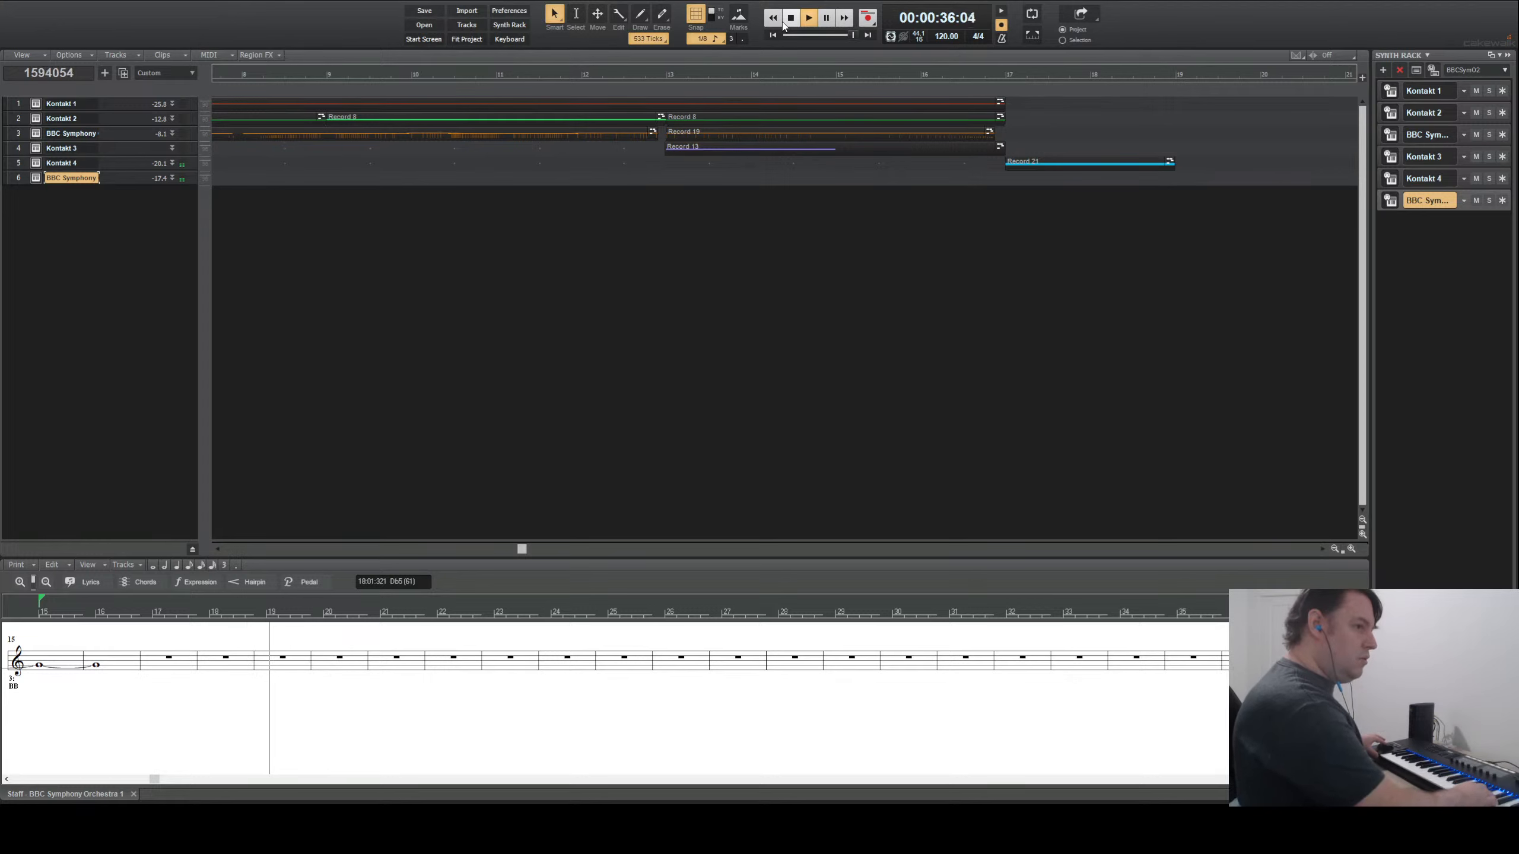
click(783, 24)
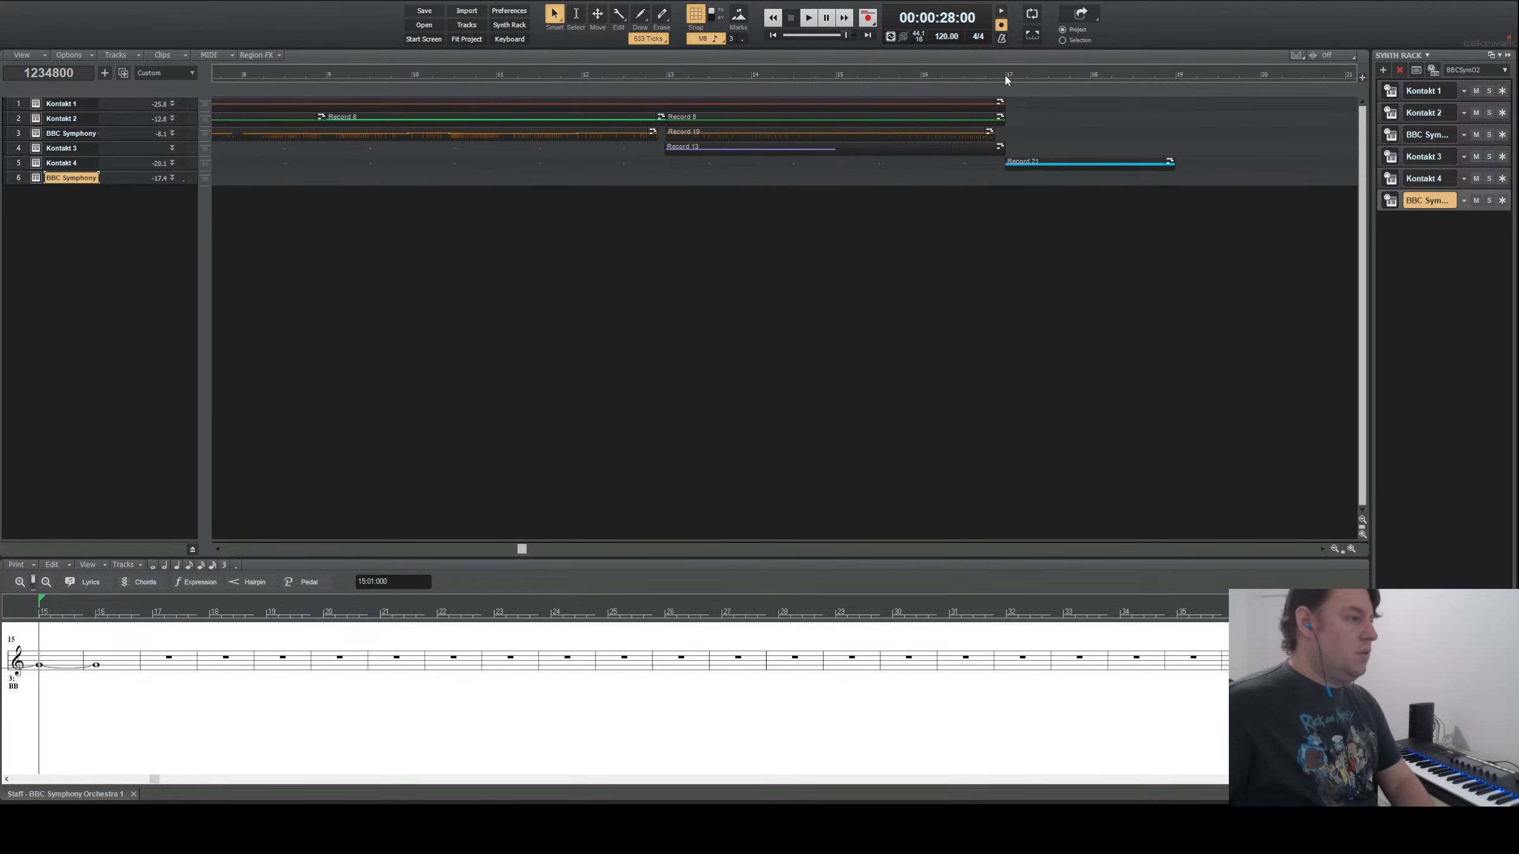
- Copy the Kontakt 4 clip at measure 17 and paste the copy at measure 19
click(1008, 81)
click(1029, 161)
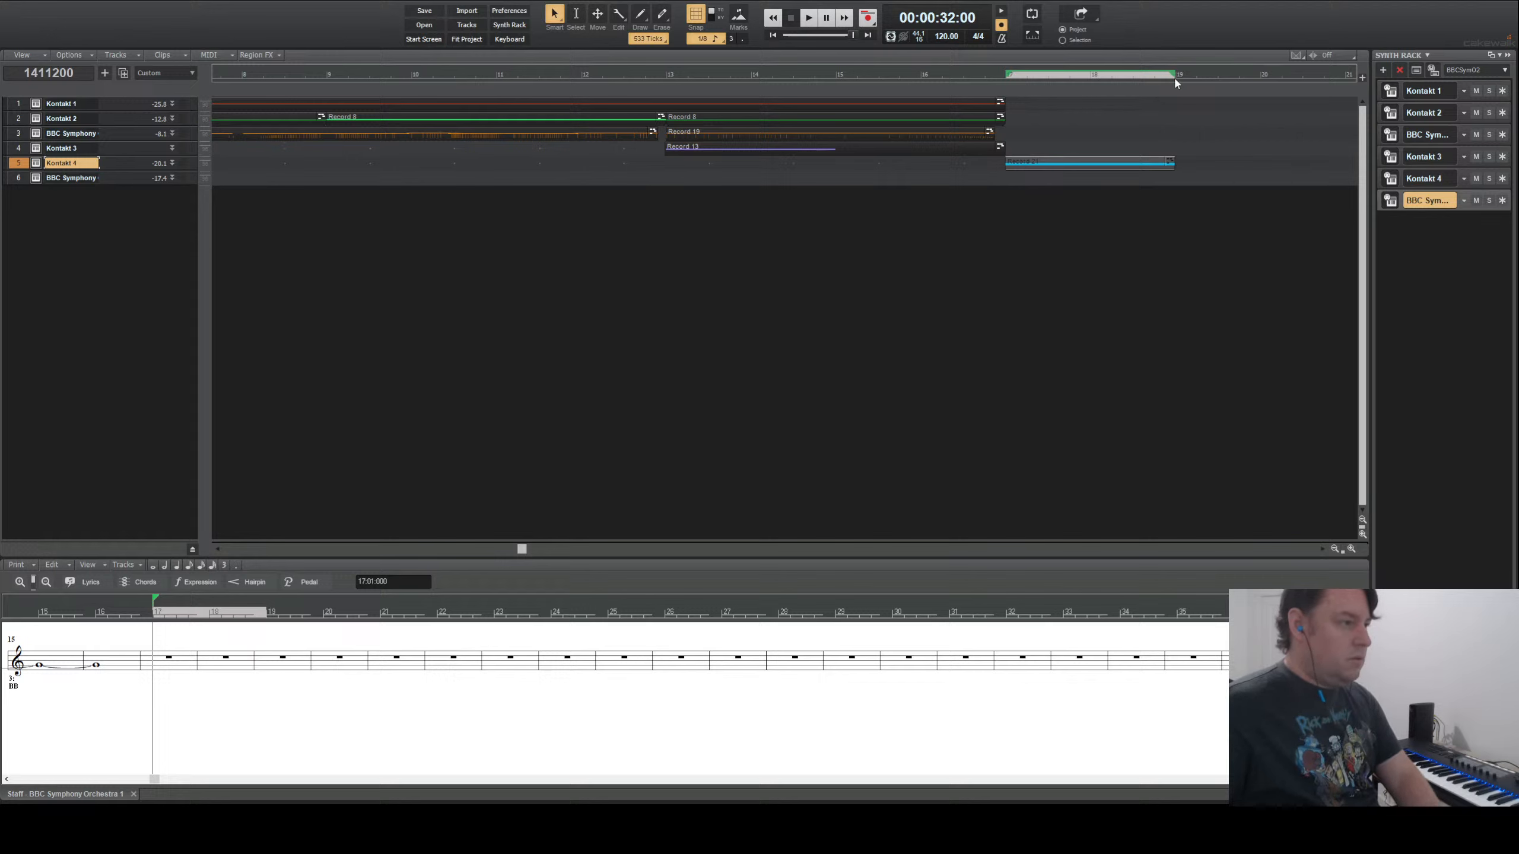
click(1177, 82)
key(ctrl+v)
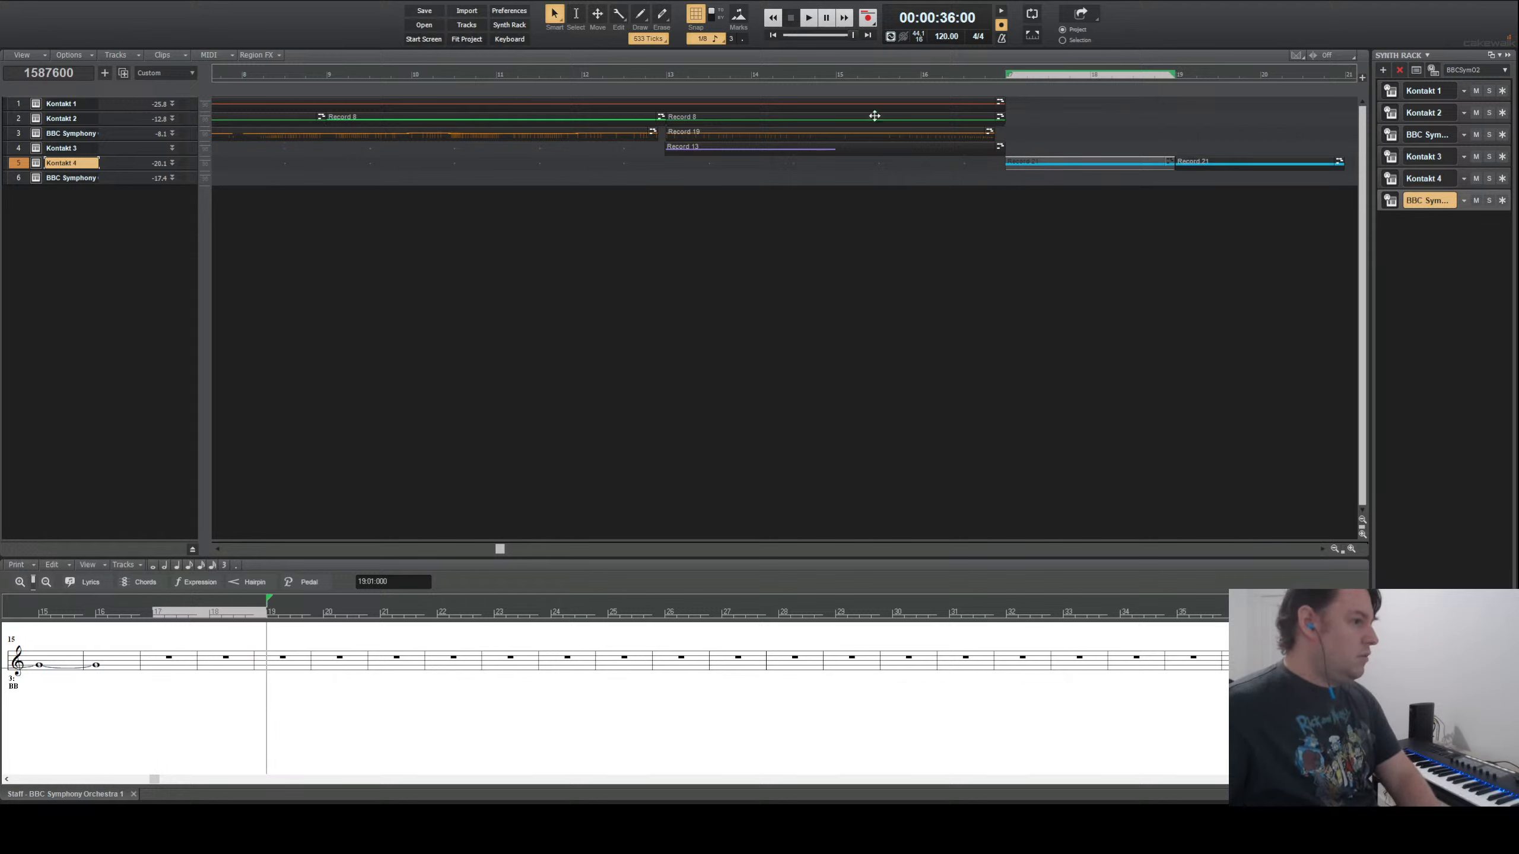
- Try a BBC Symphony recording on track 6 from measure 17 and delete the resulting clip
click(1006, 73)
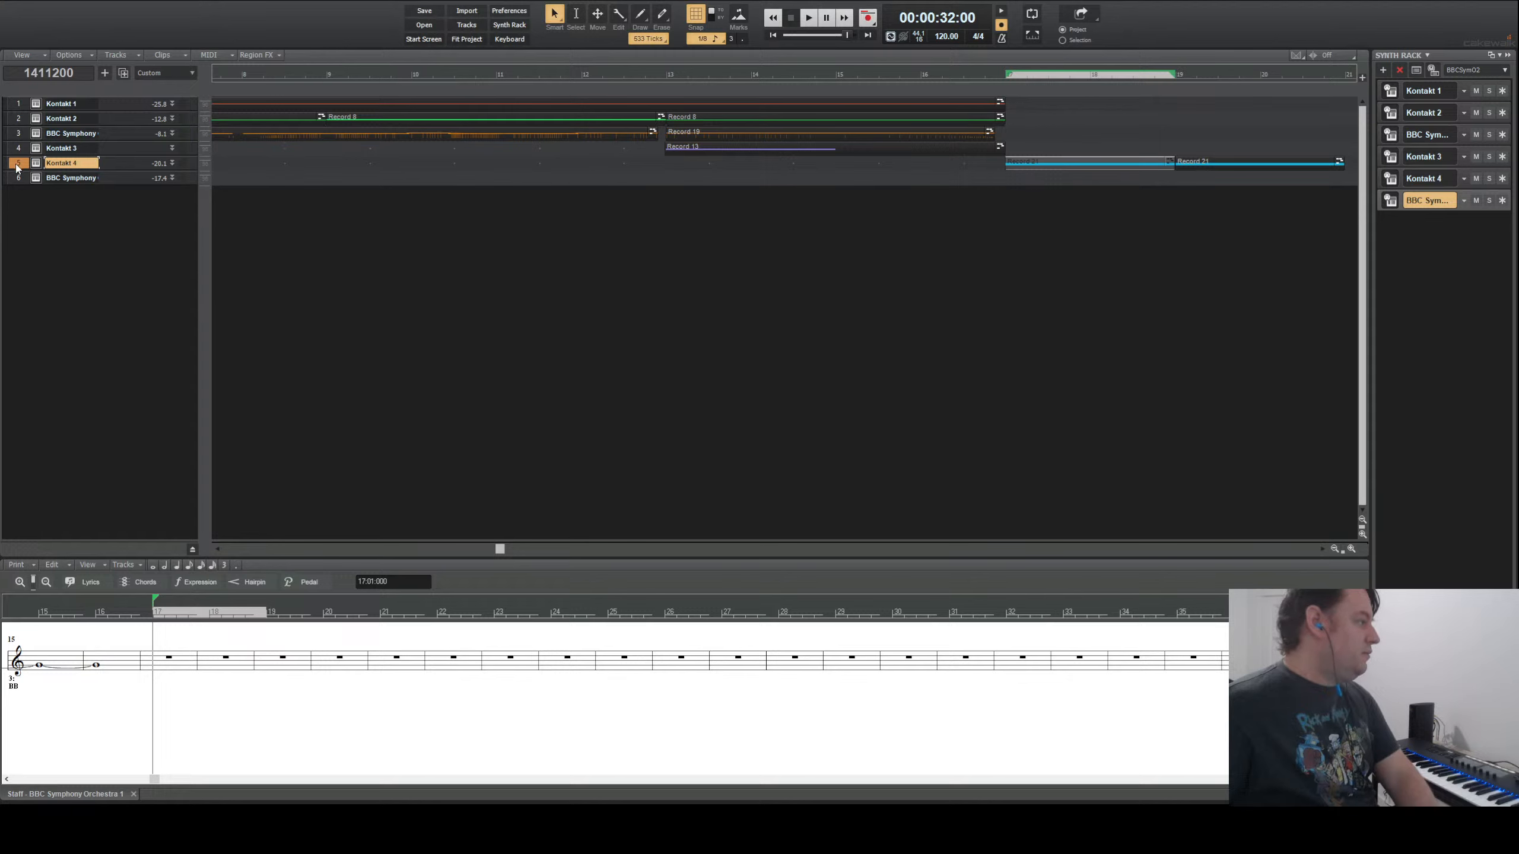
click(18, 177)
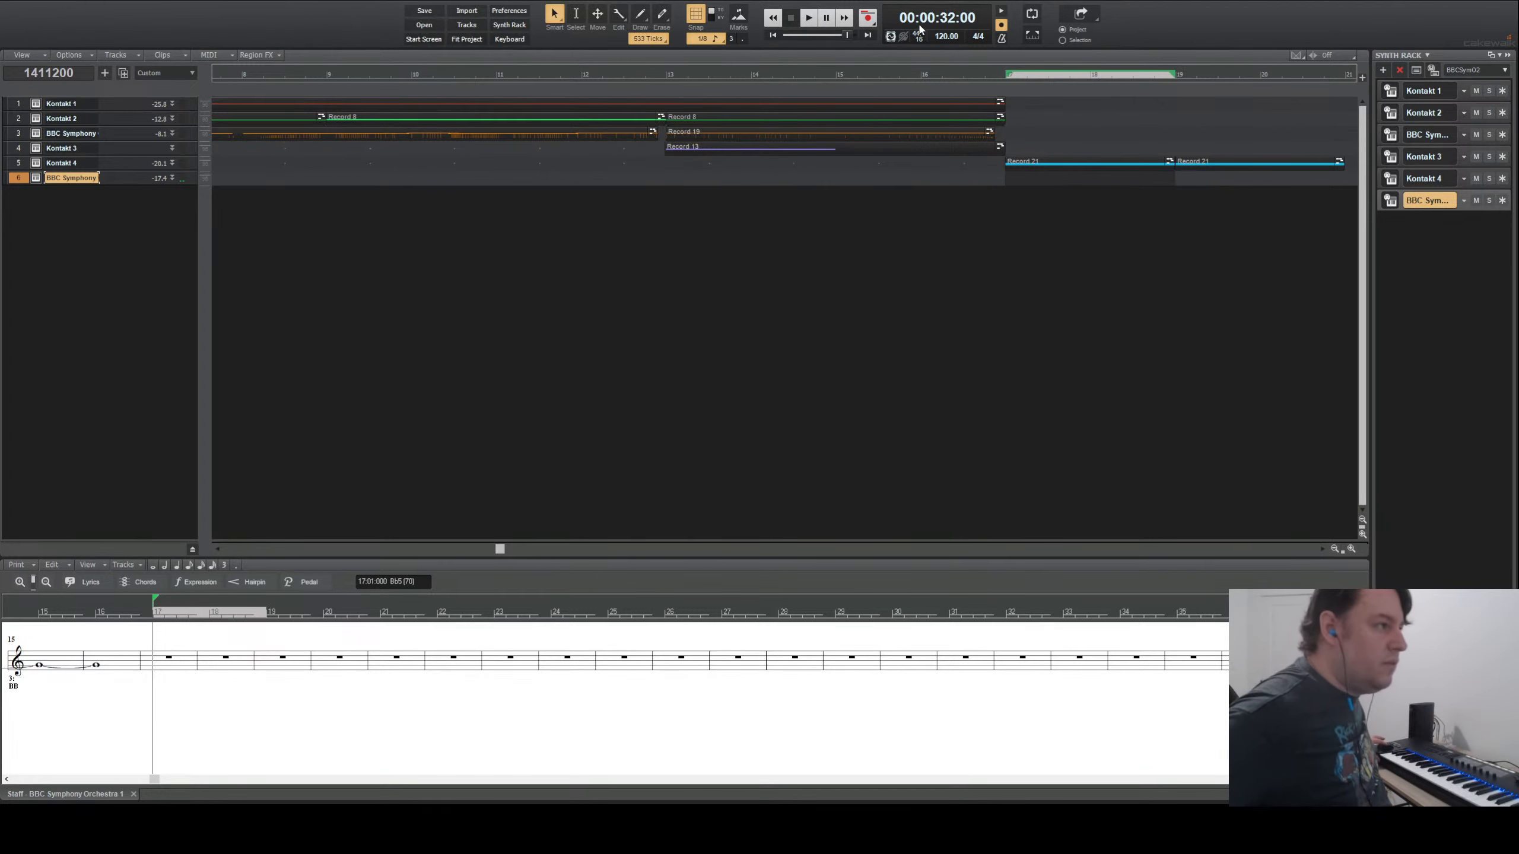
click(866, 19)
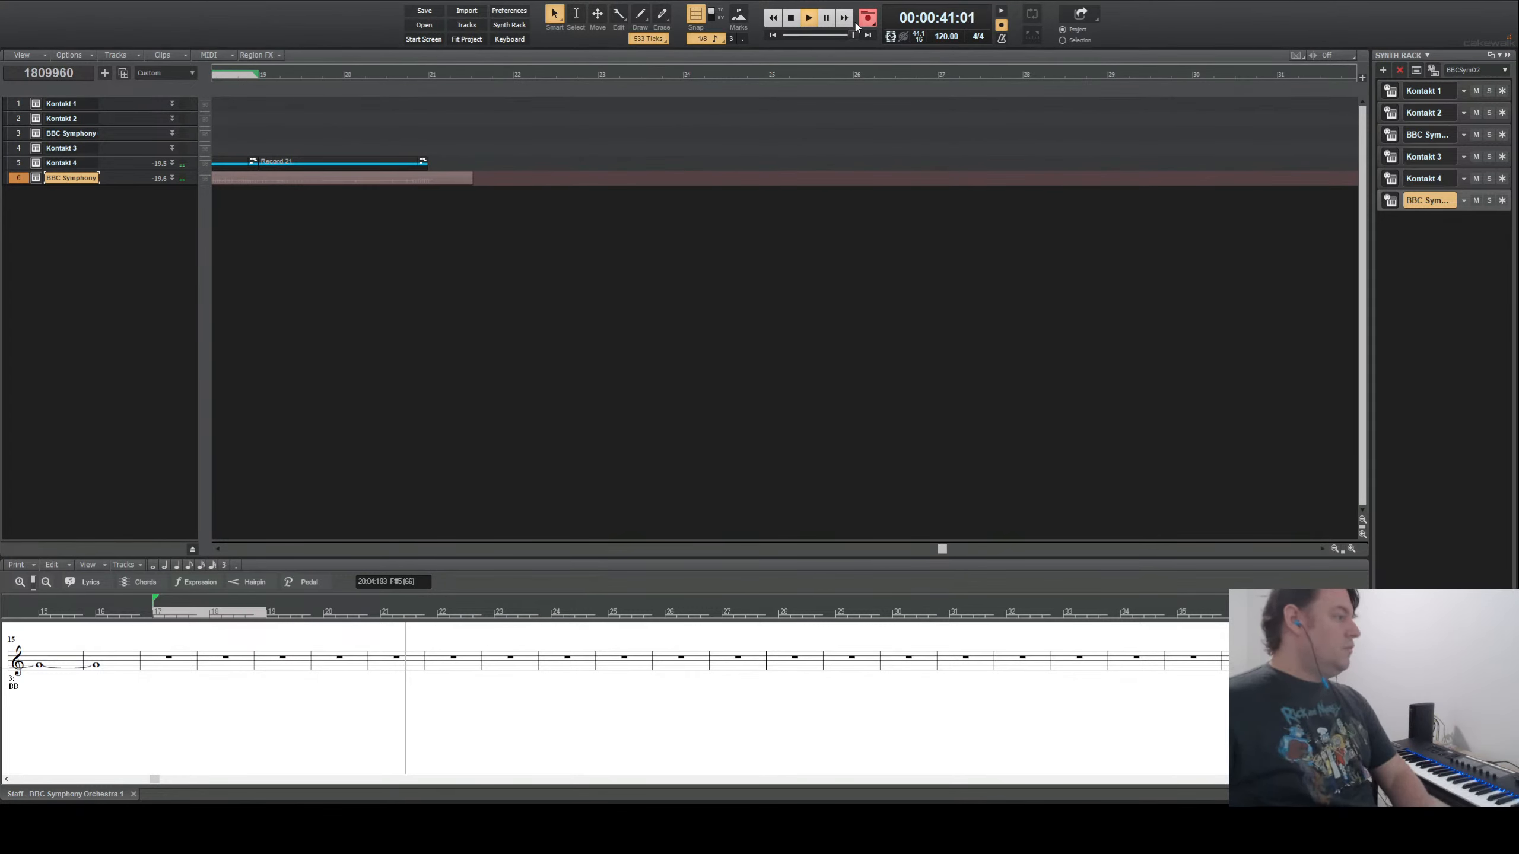
key(space)
click(441, 175)
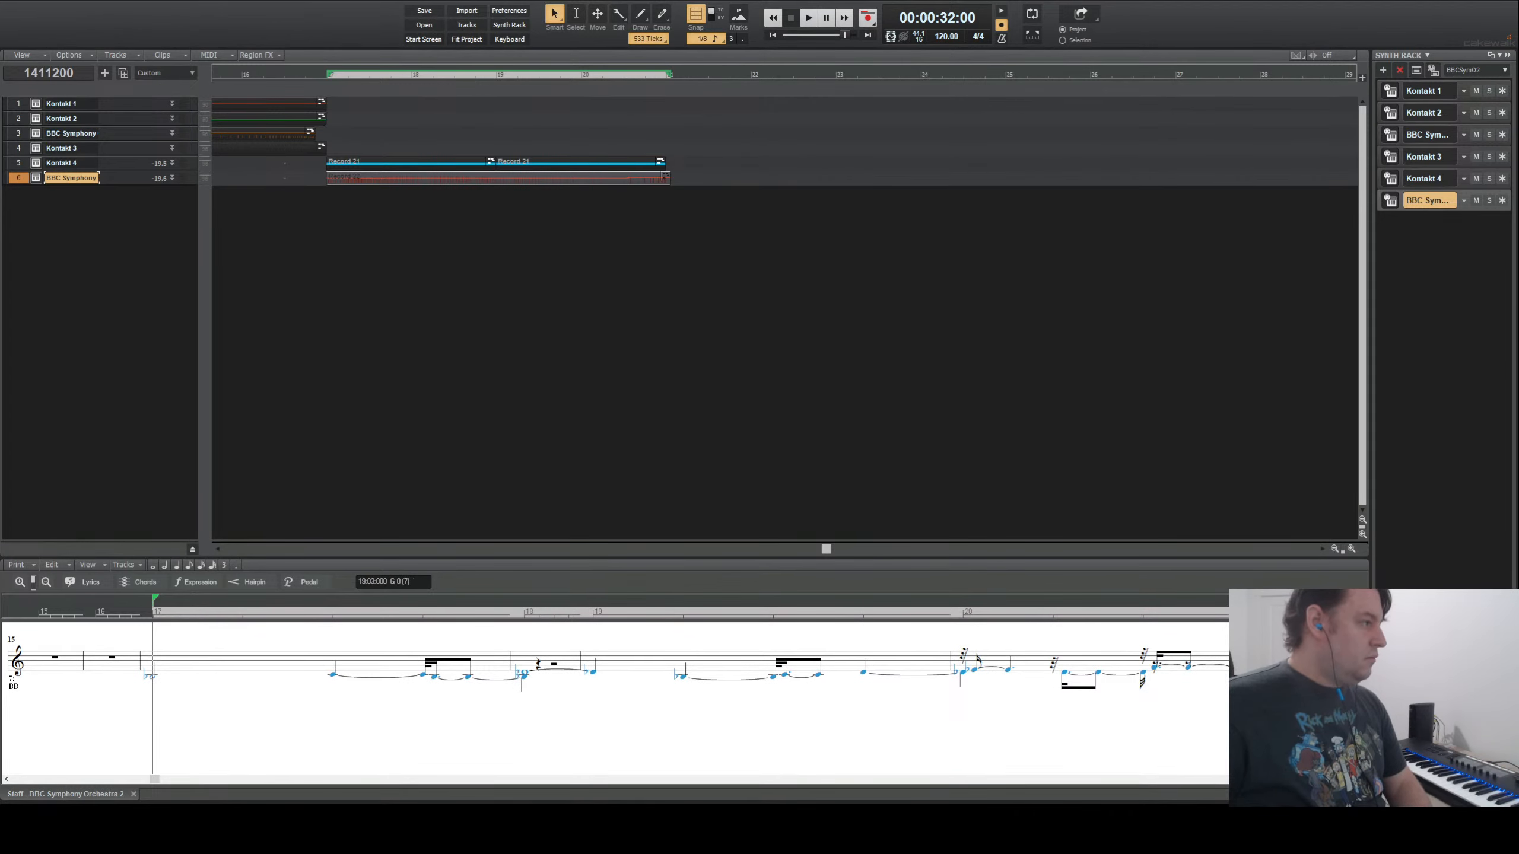
key(Delete)
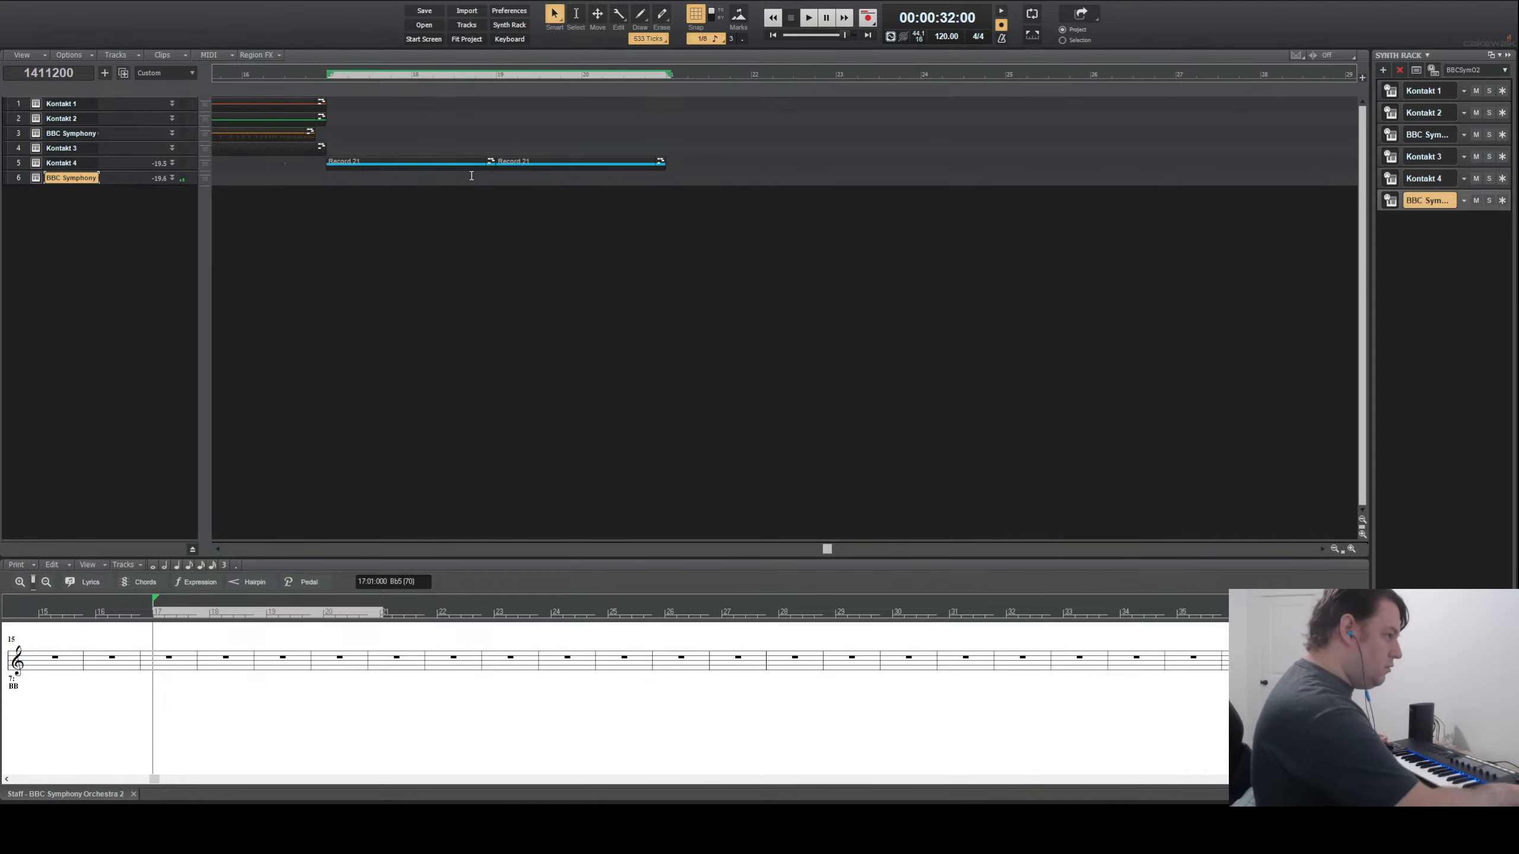
- Try another short BBC Symphony take on track 6 from measure 17 and undo it
click(869, 17)
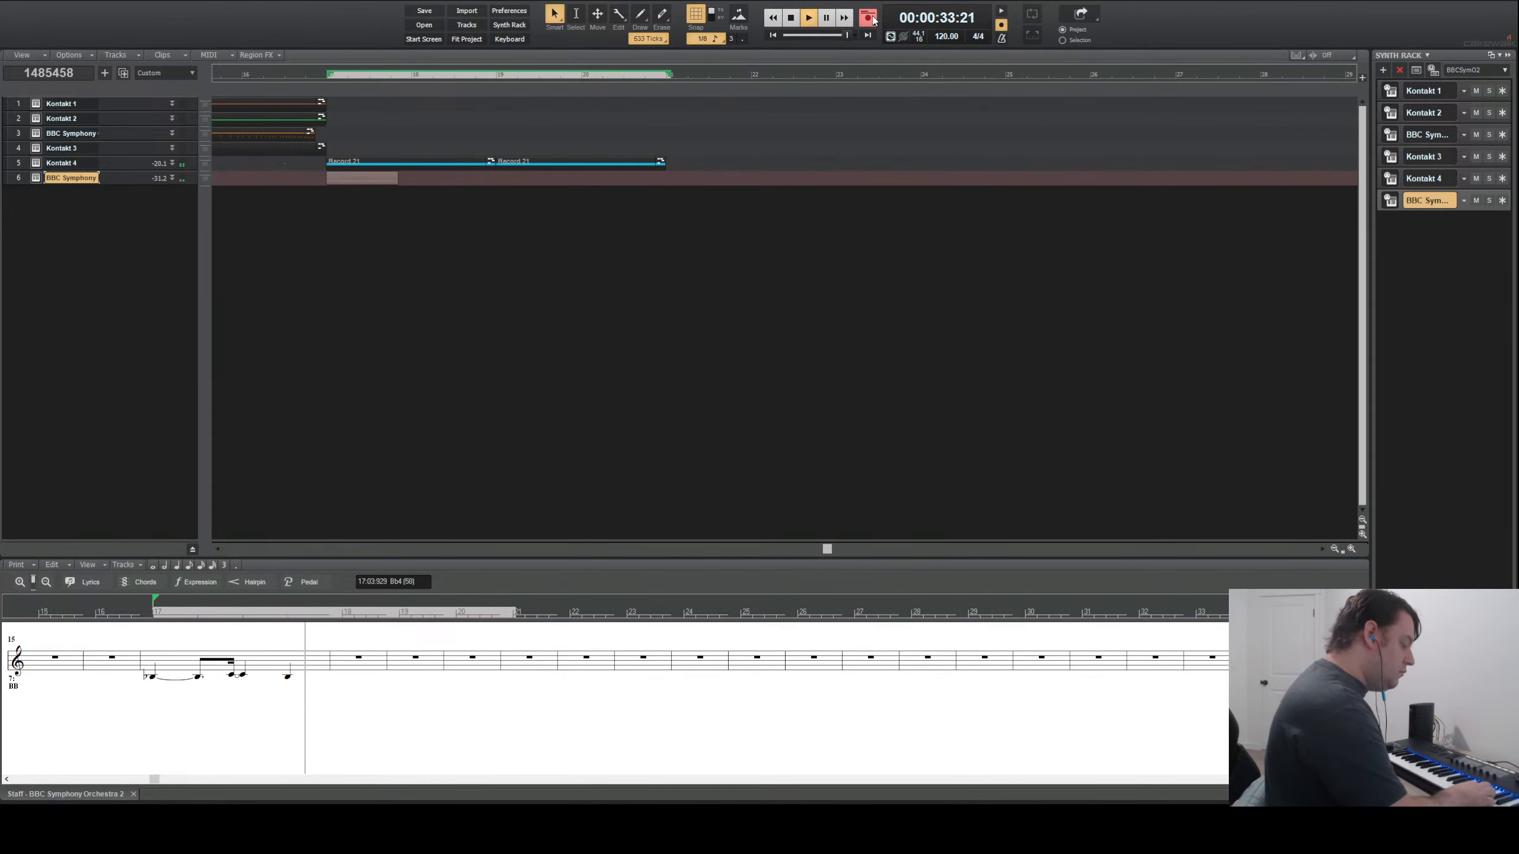
key(space)
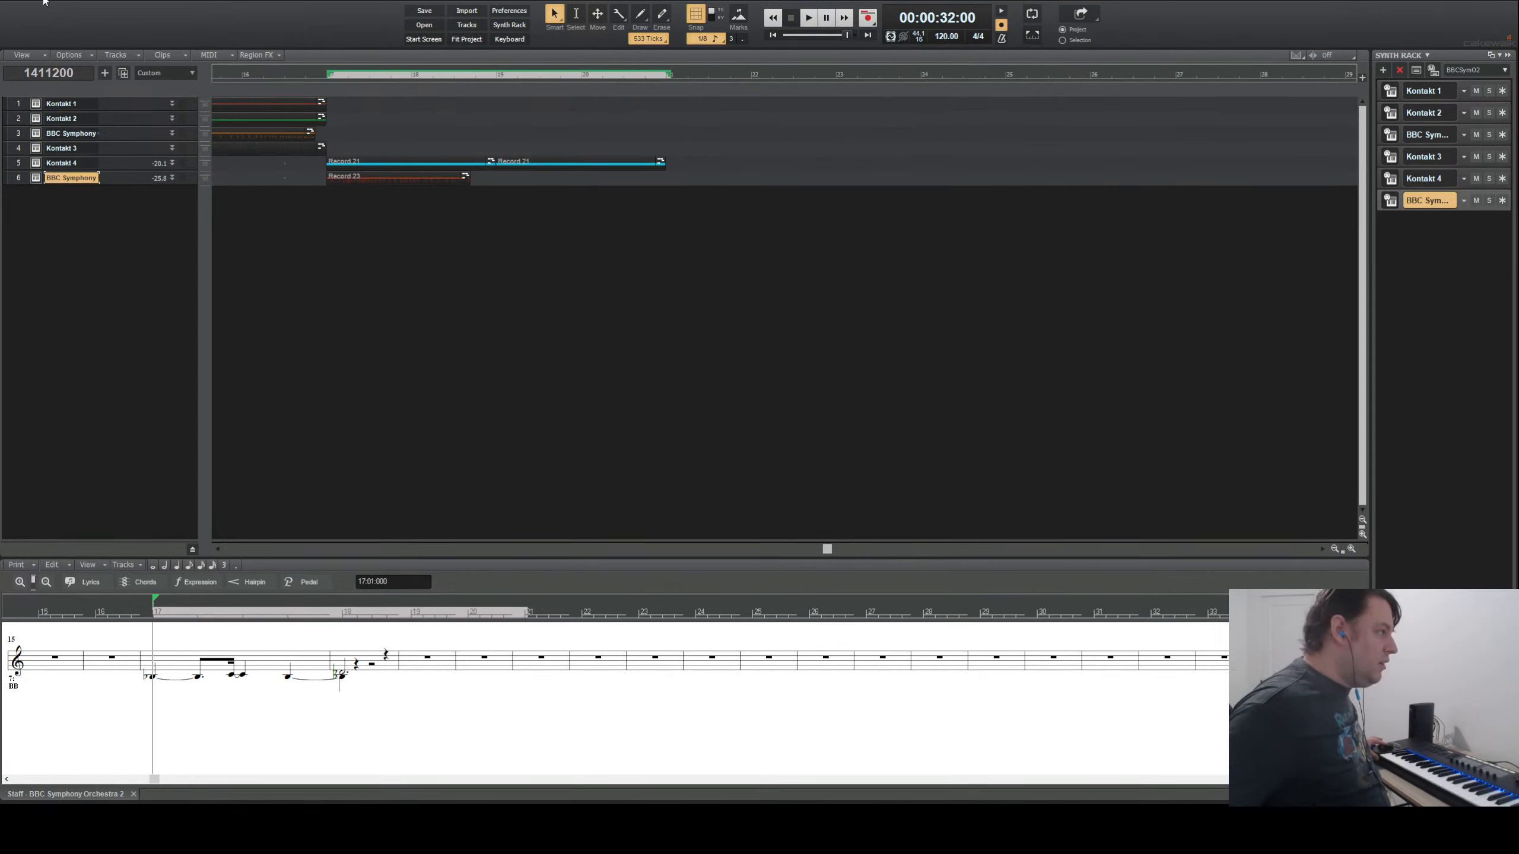
key(ctrl+z)
- Record the BBC Symphony part on track 6 over measures 17 to 20 and tidy the clip's note timing
click(870, 19)
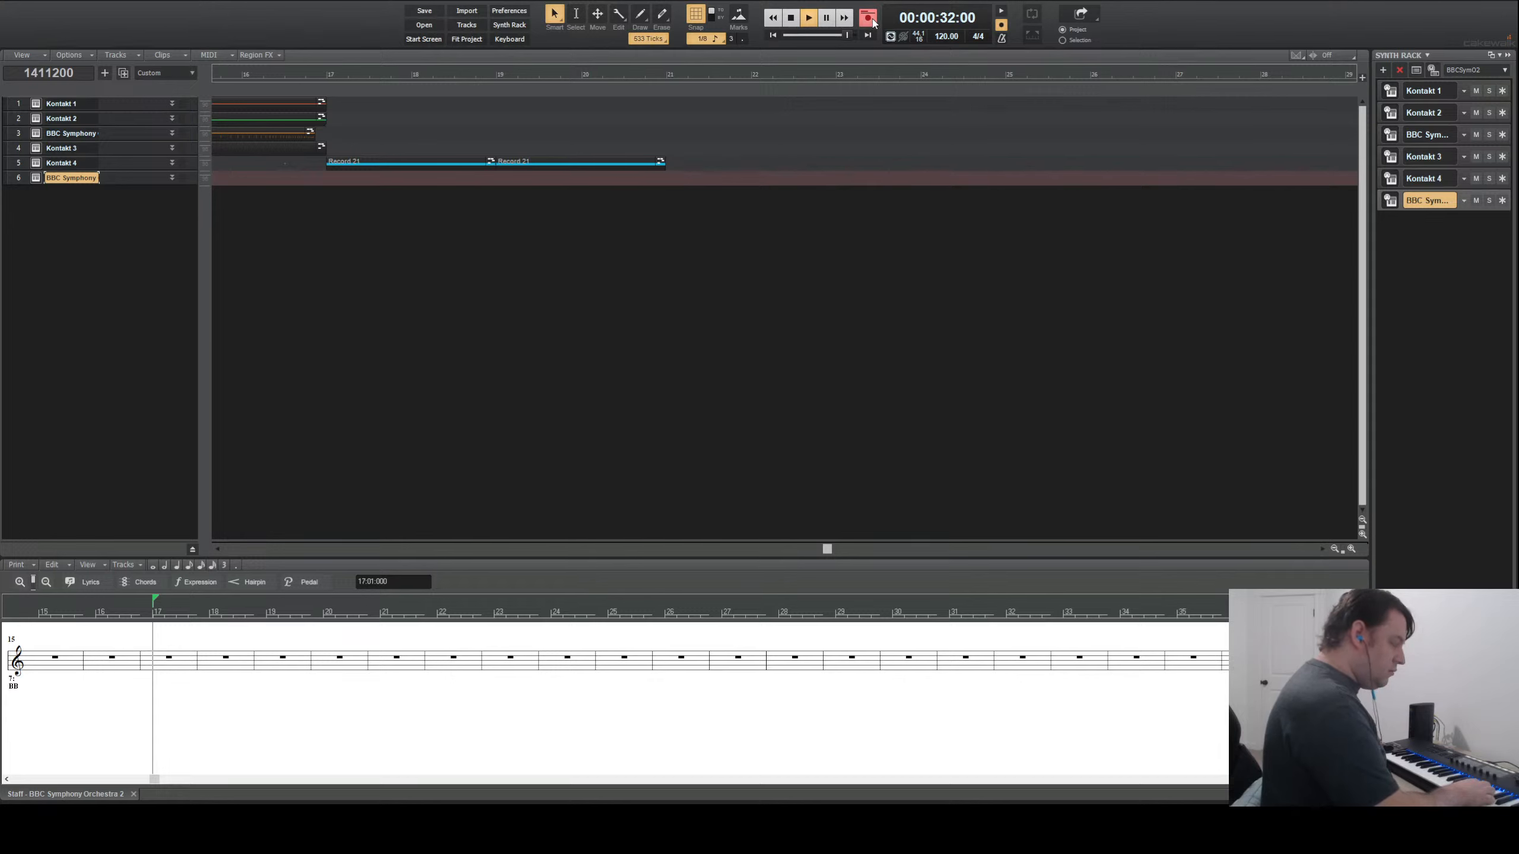
click(870, 19)
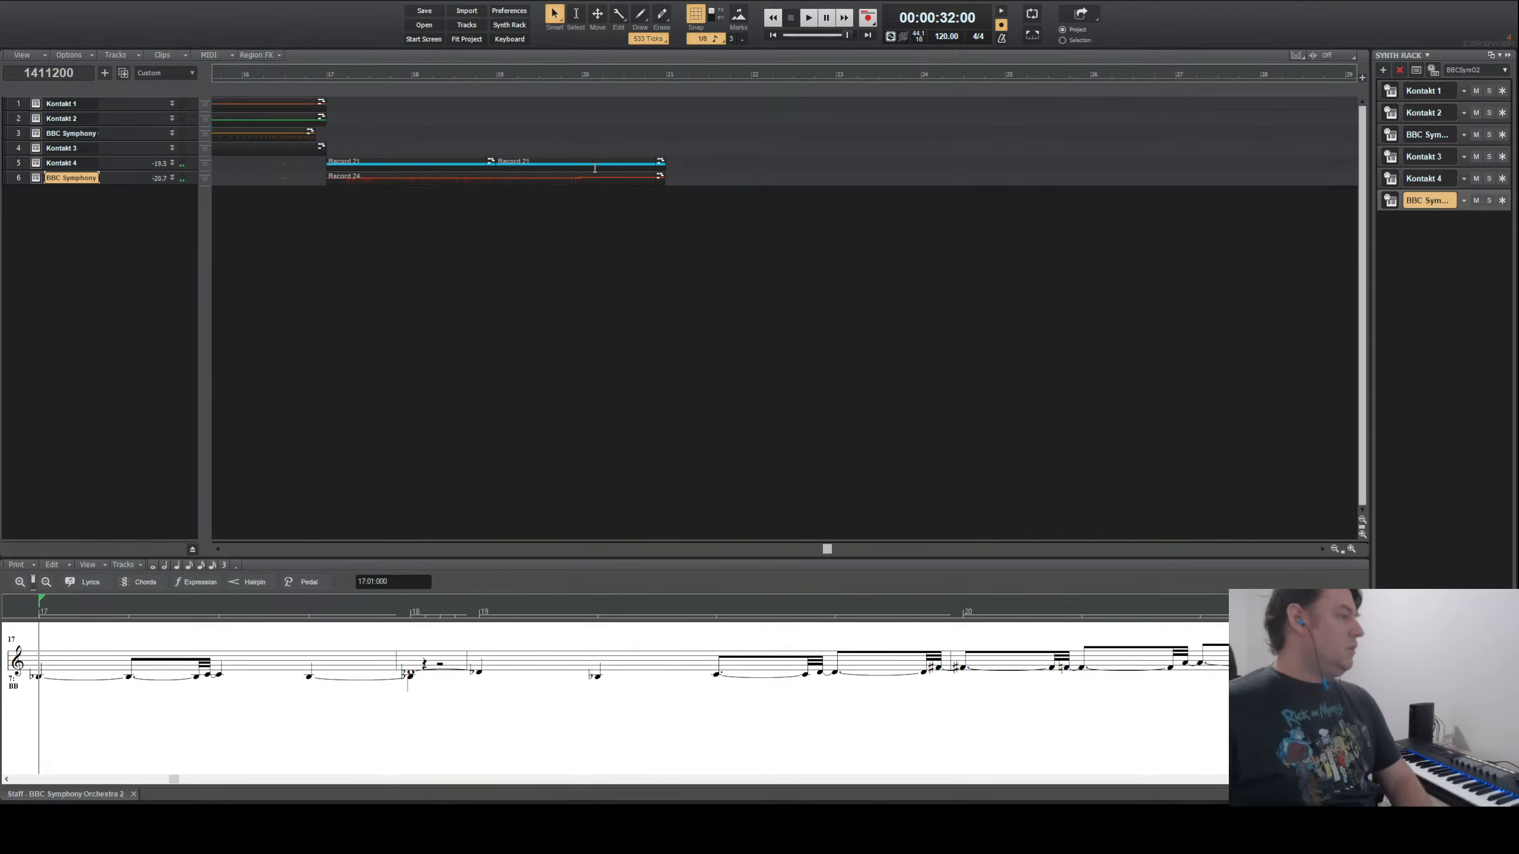
click(363, 180)
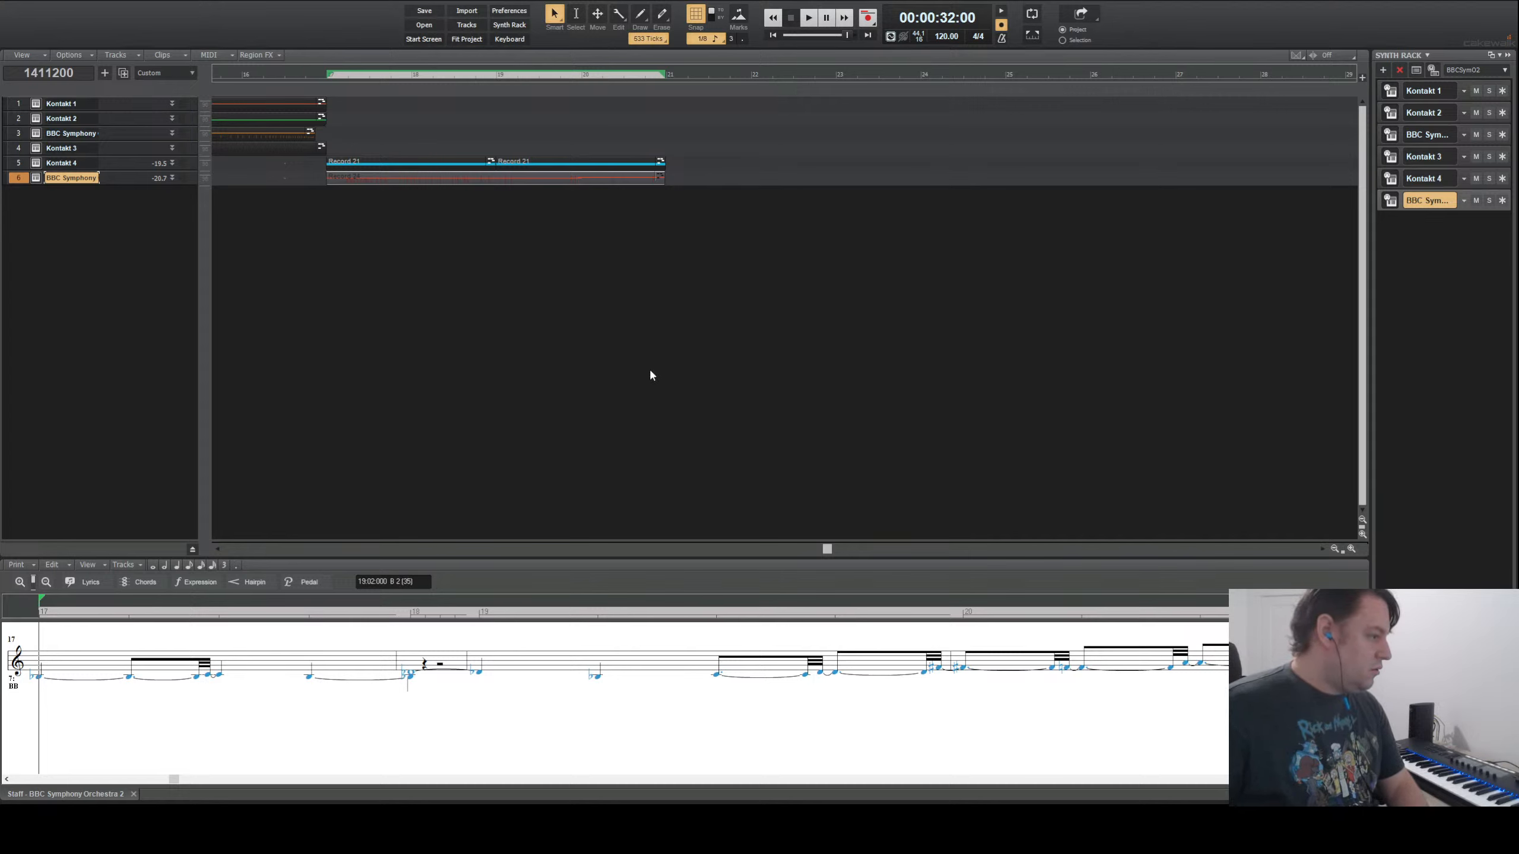
click(883, 298)
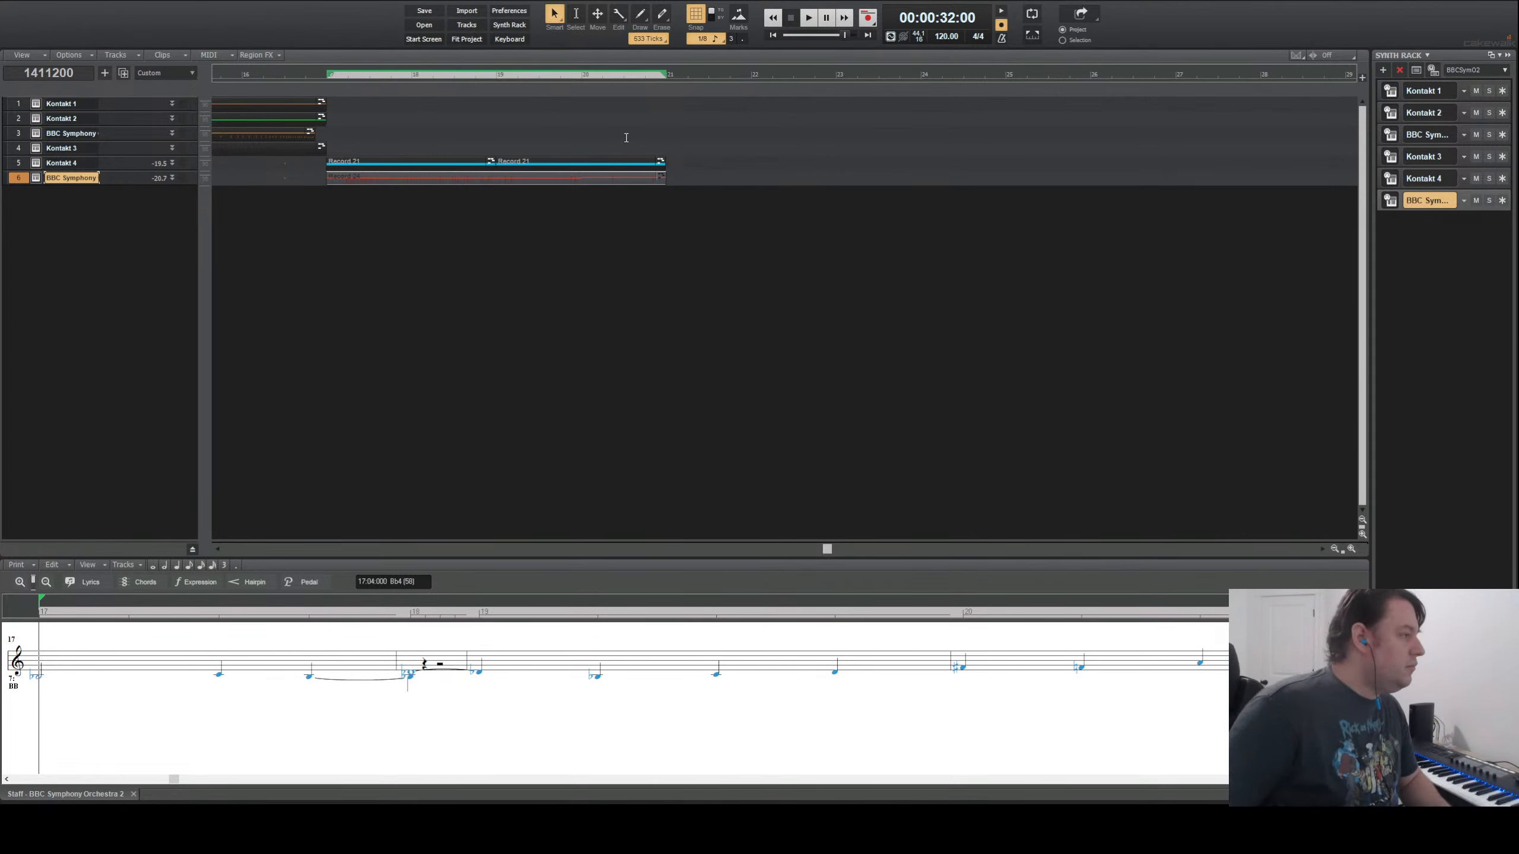
- Record a Kontakt 3 part on track 4 over measures 17 to 20, with the run-in starting in measure 14
click(774, 18)
click(775, 19)
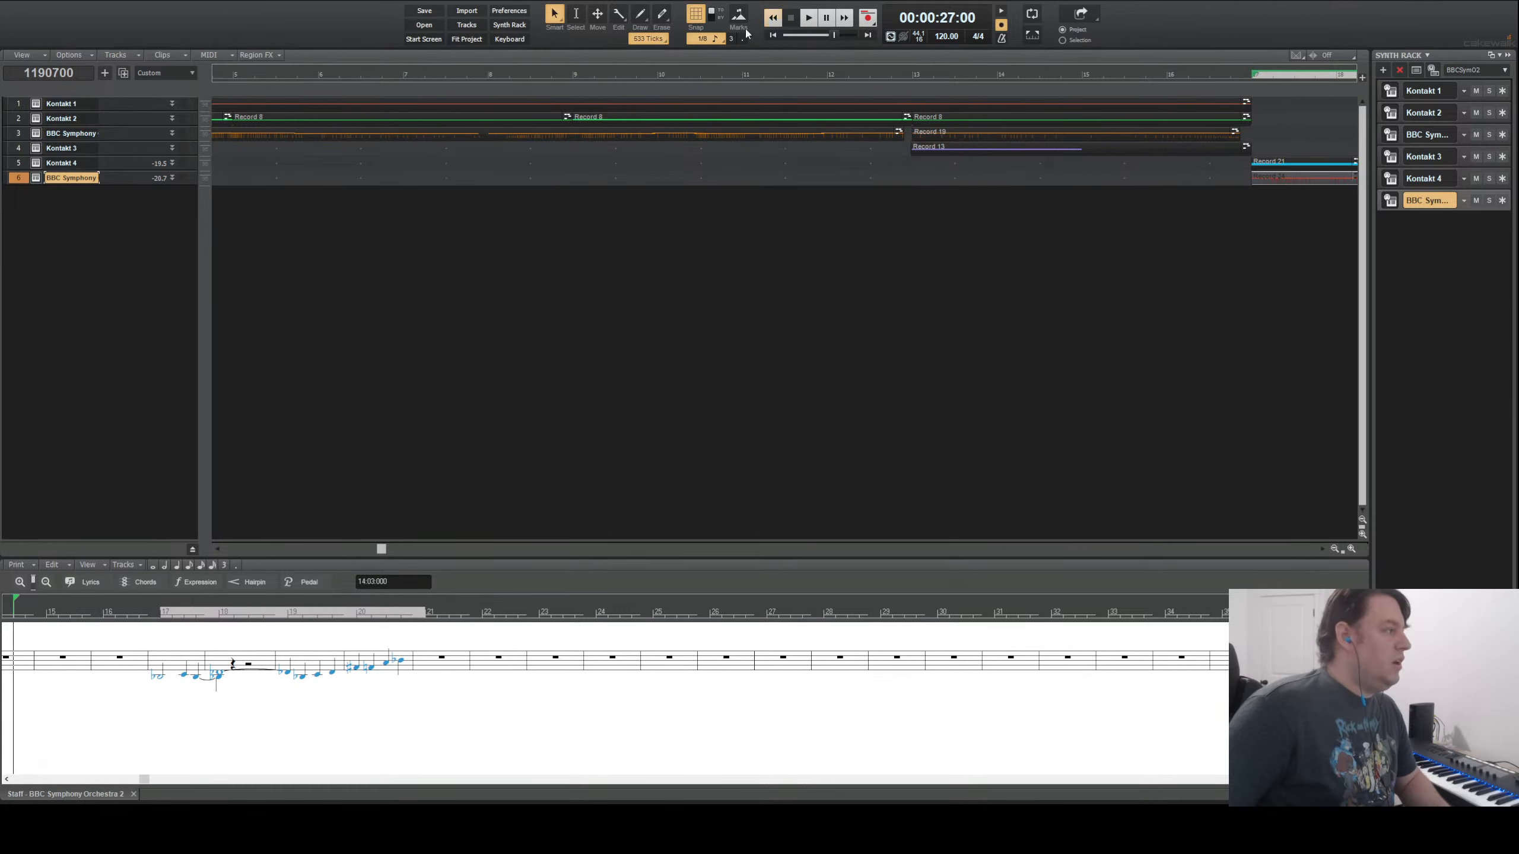
click(16, 150)
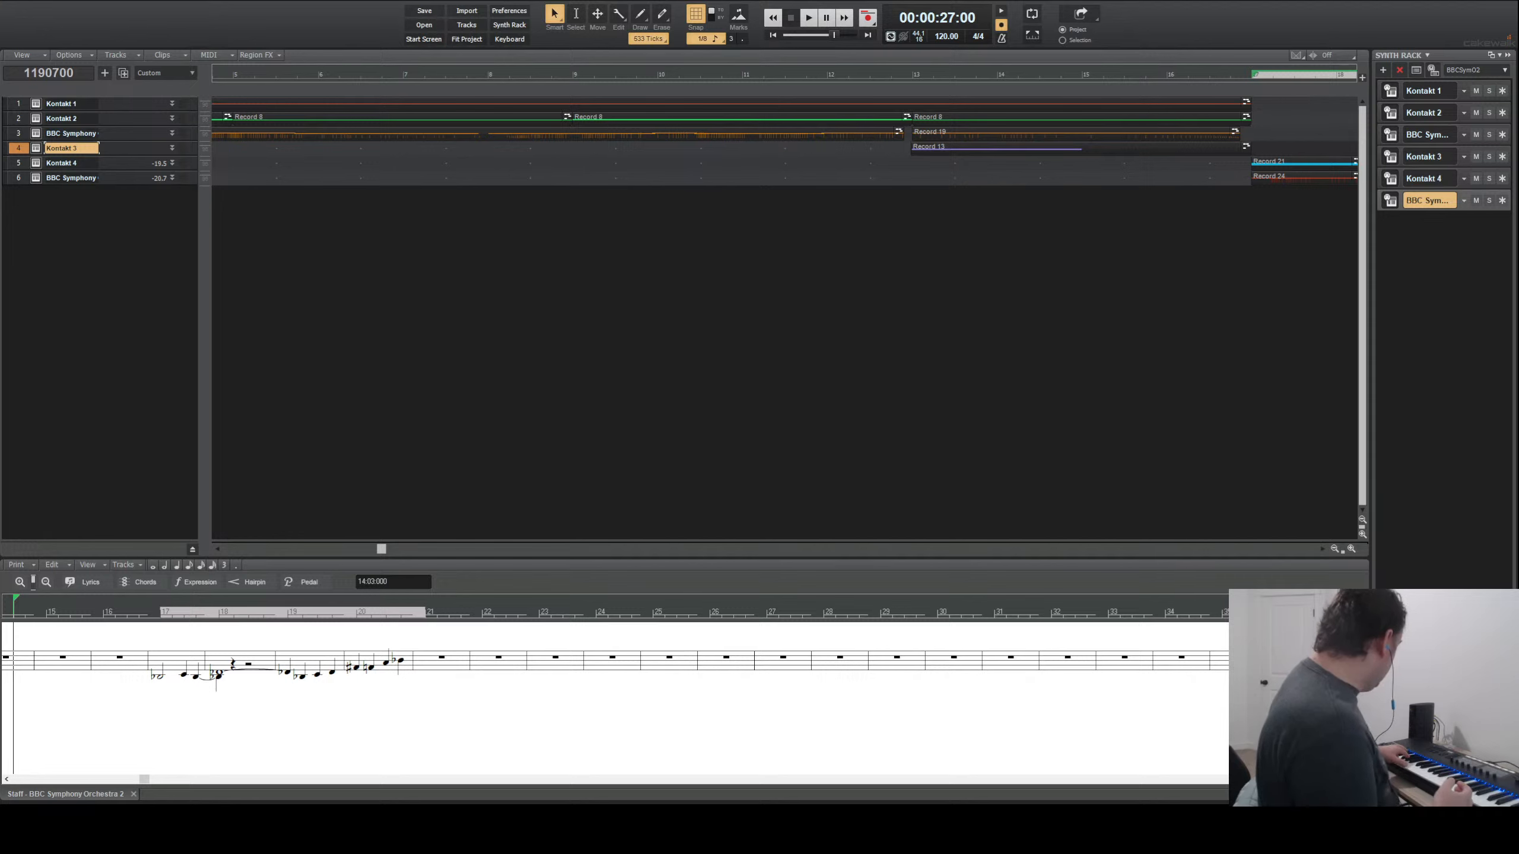
click(809, 19)
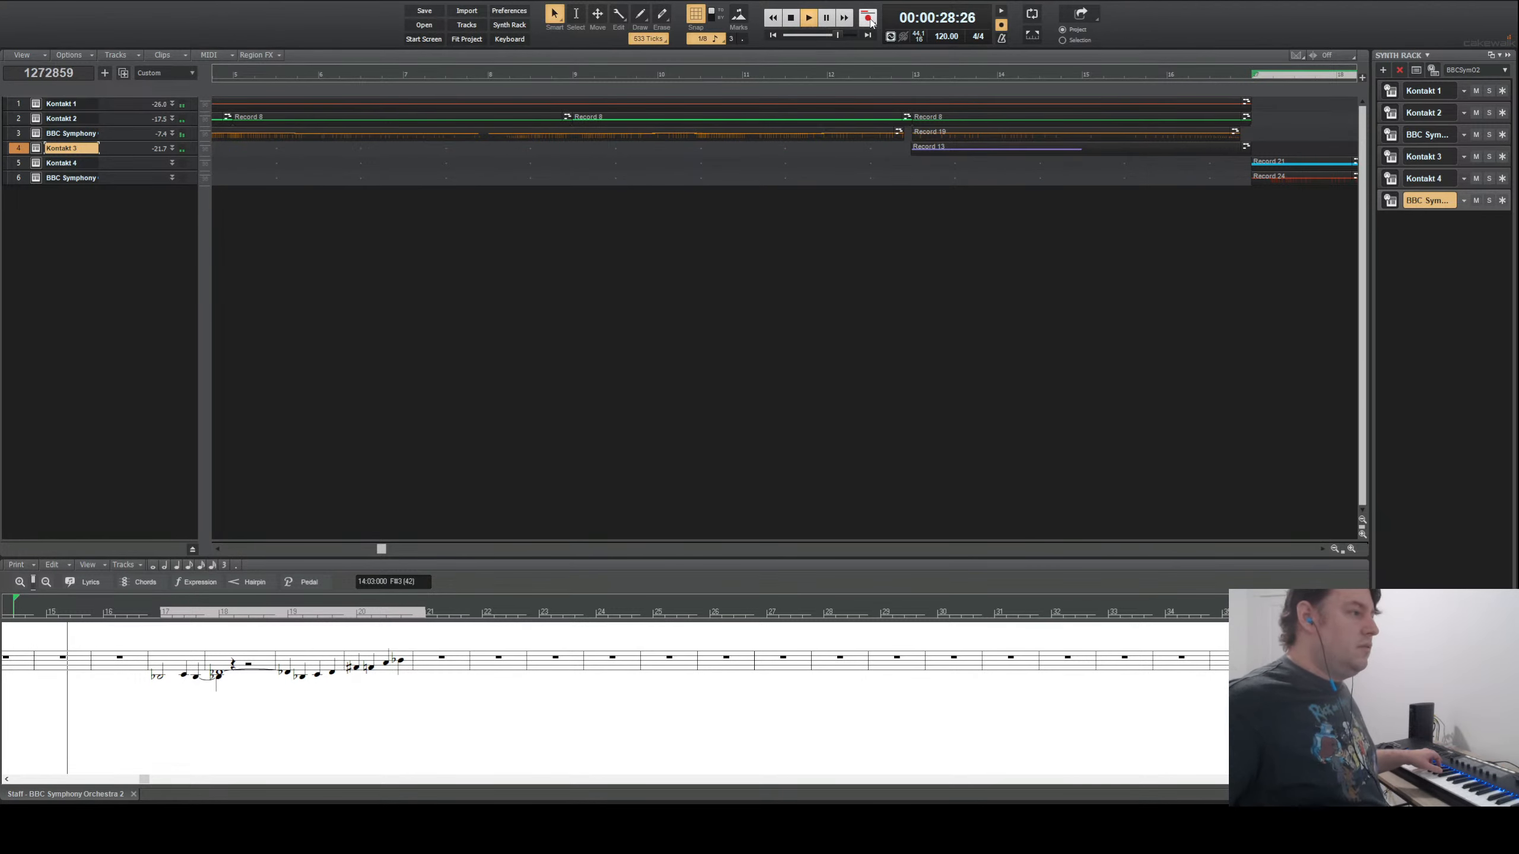
click(870, 22)
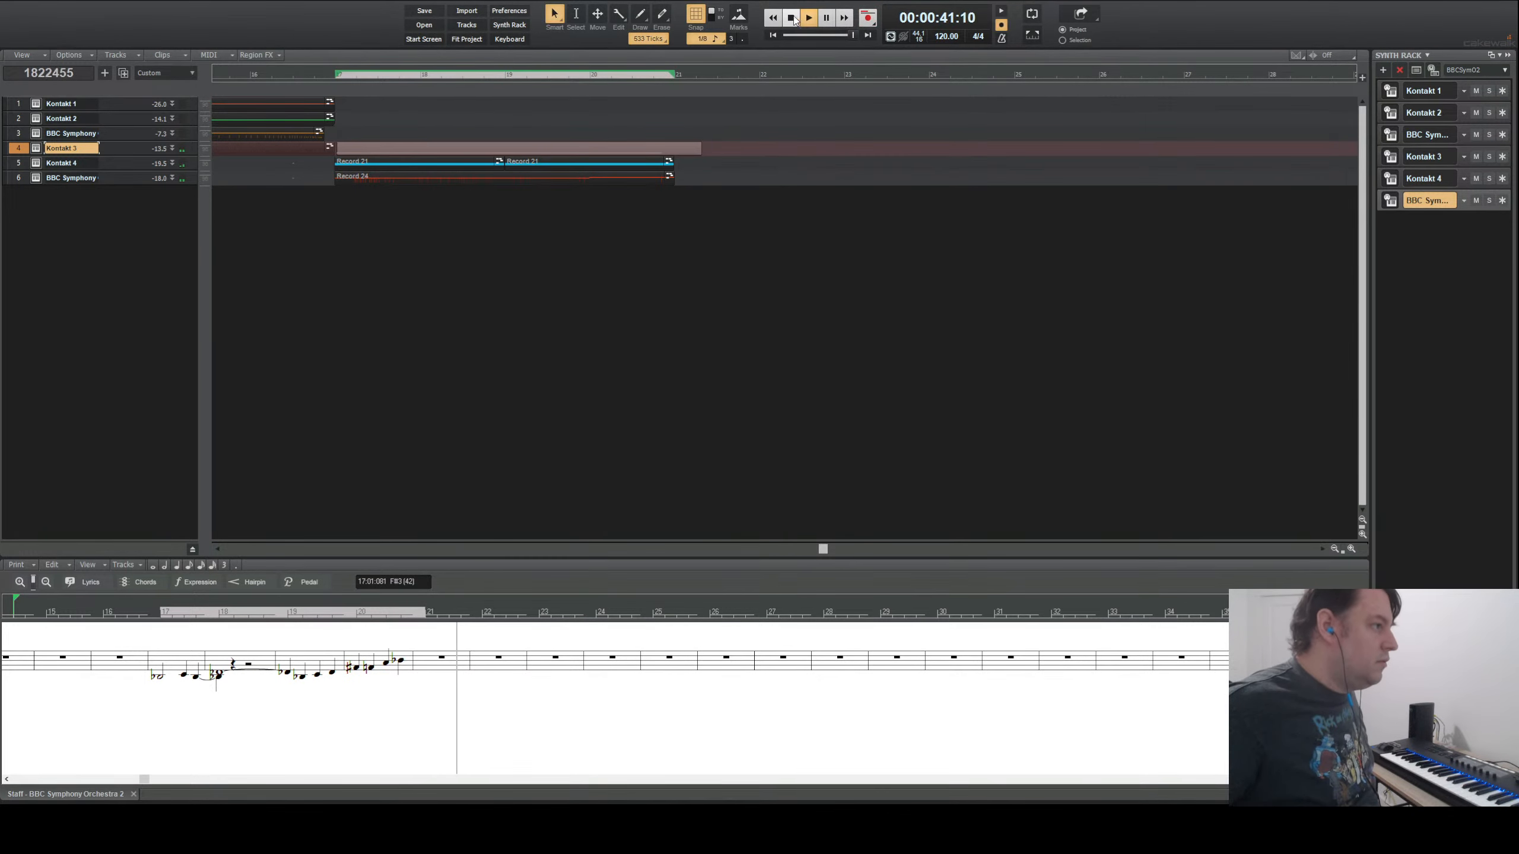
click(797, 19)
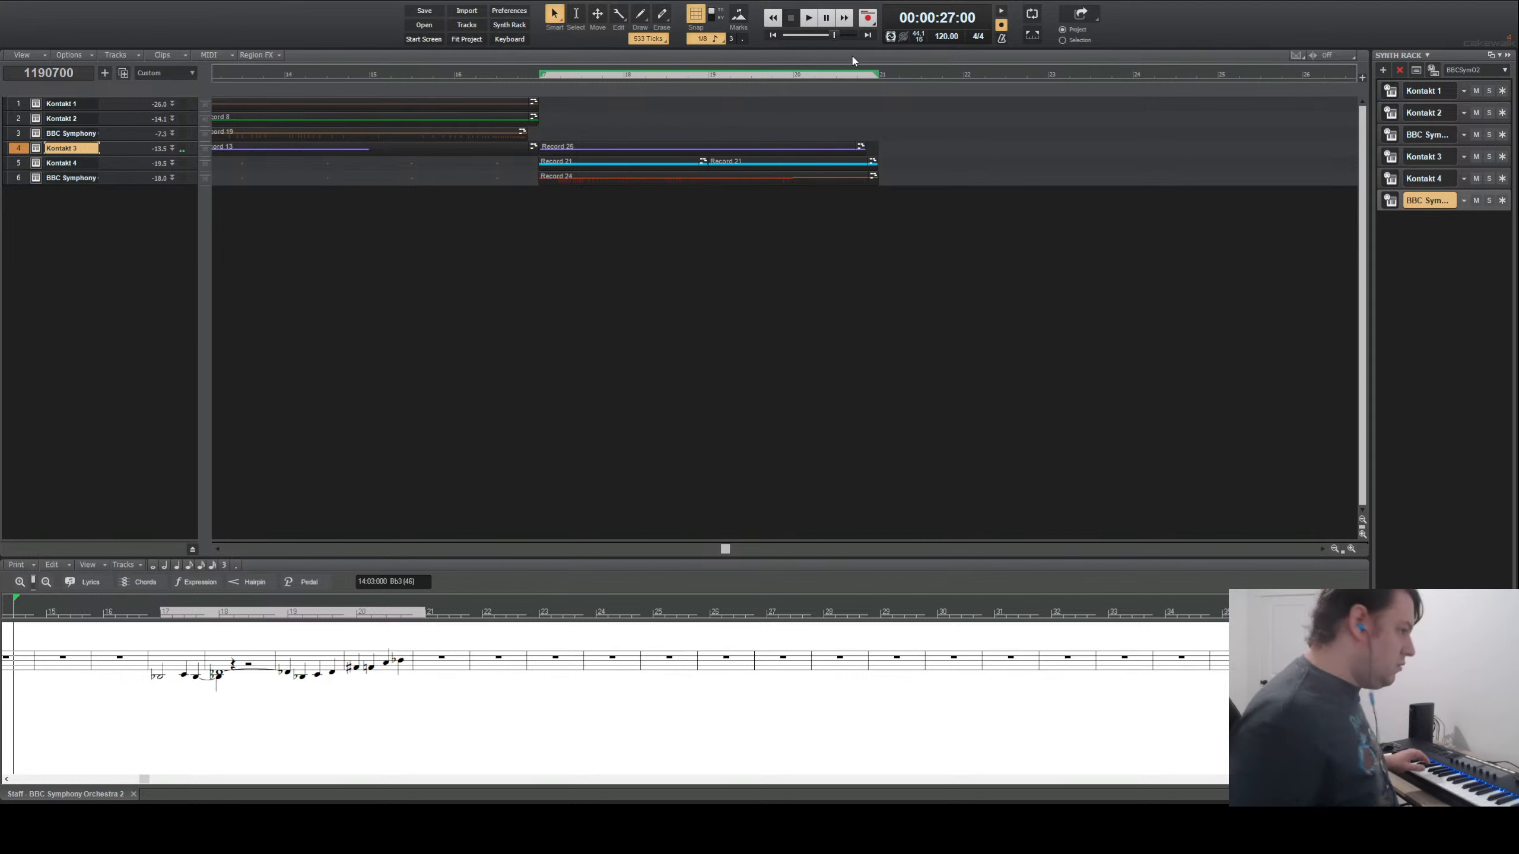
- Make Kontakt 3 the active track again and select its instrument in the synth rack
click(77, 160)
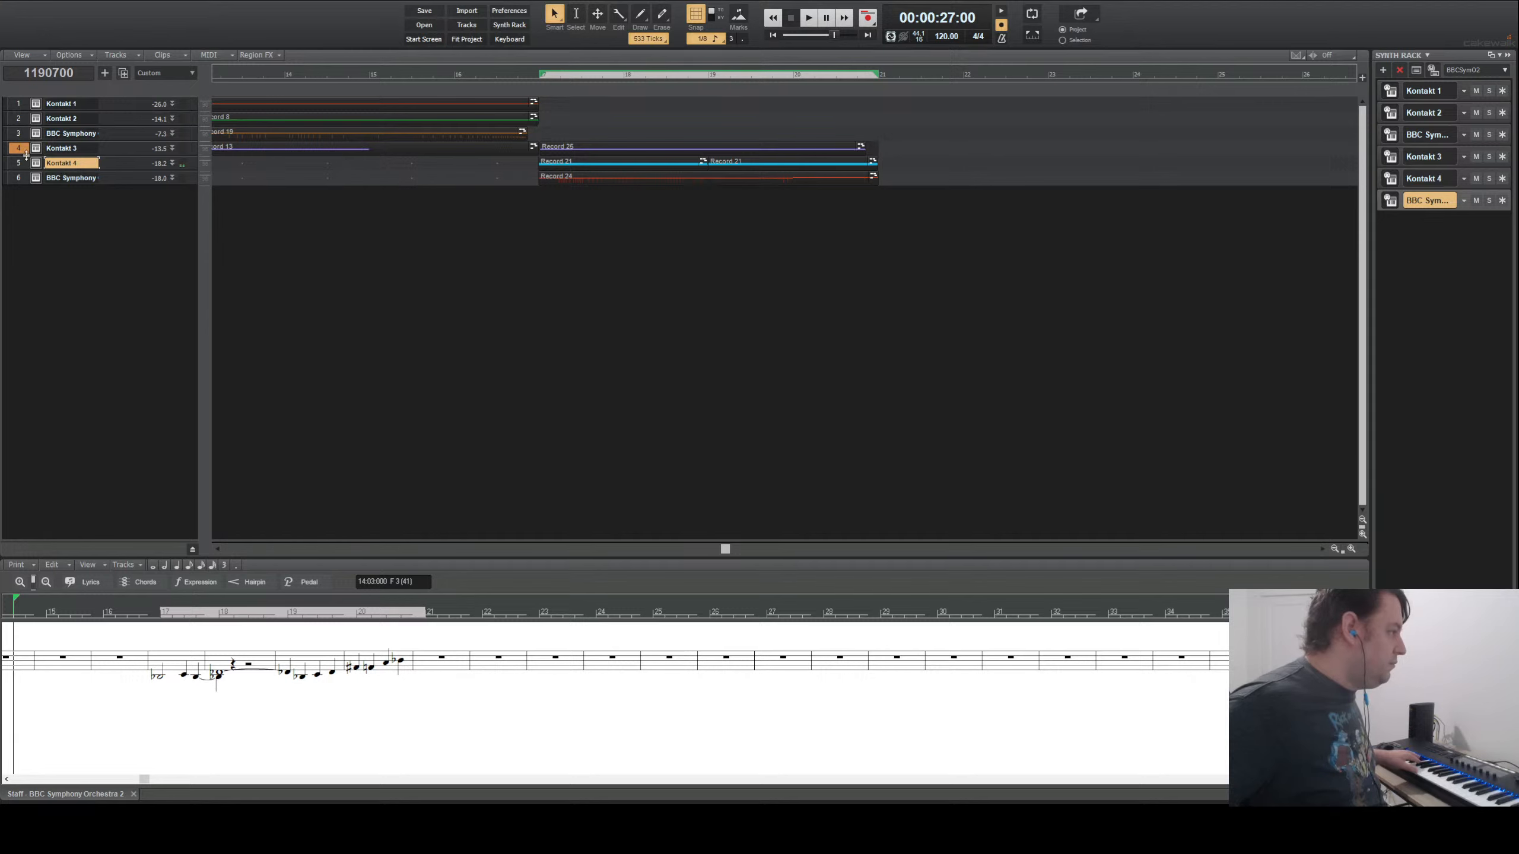
double_click(68, 147)
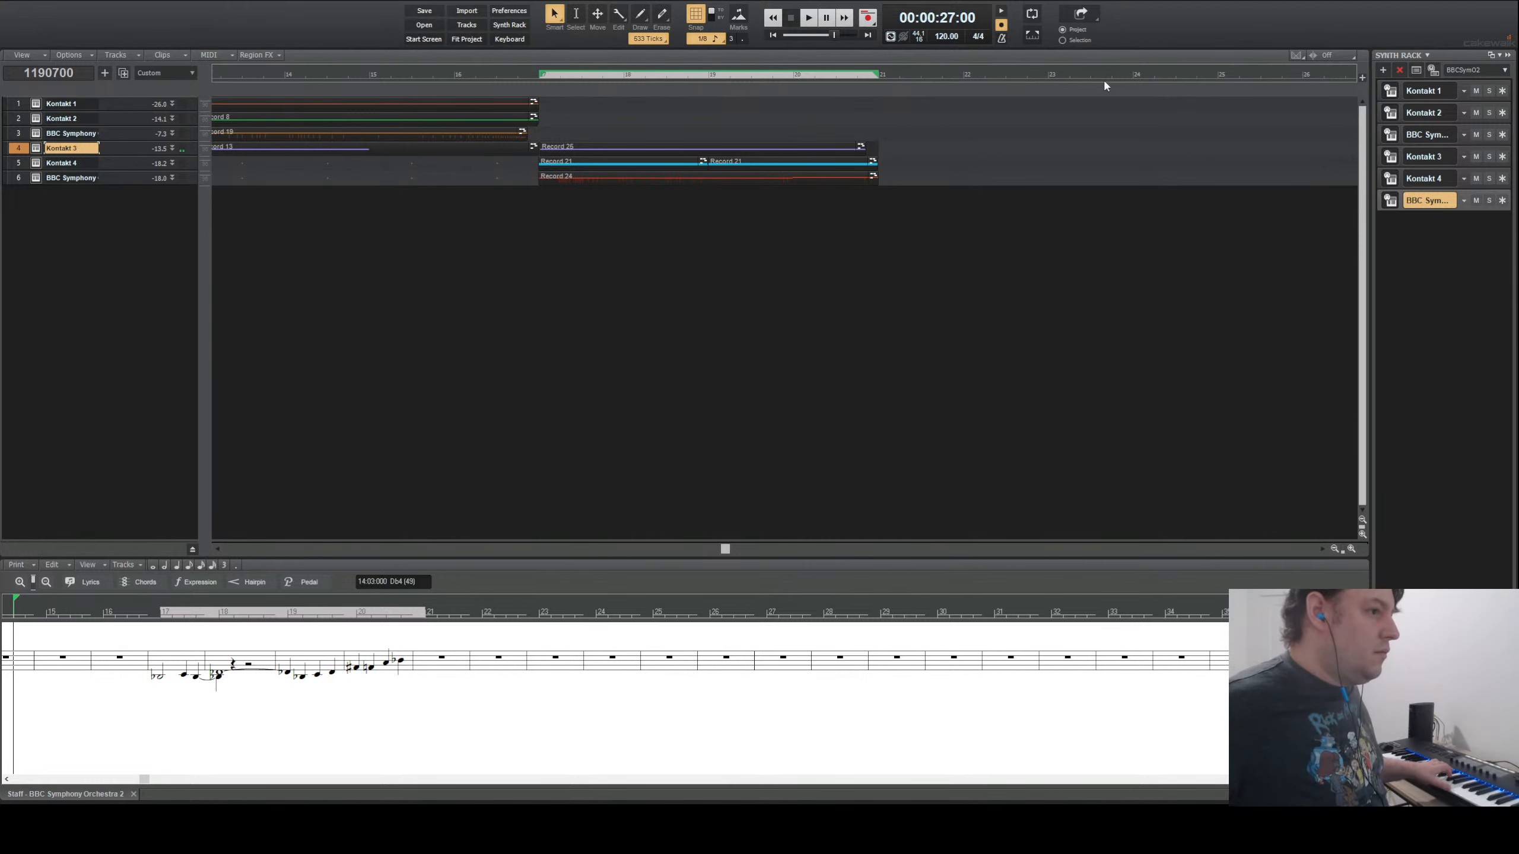
click(1416, 154)
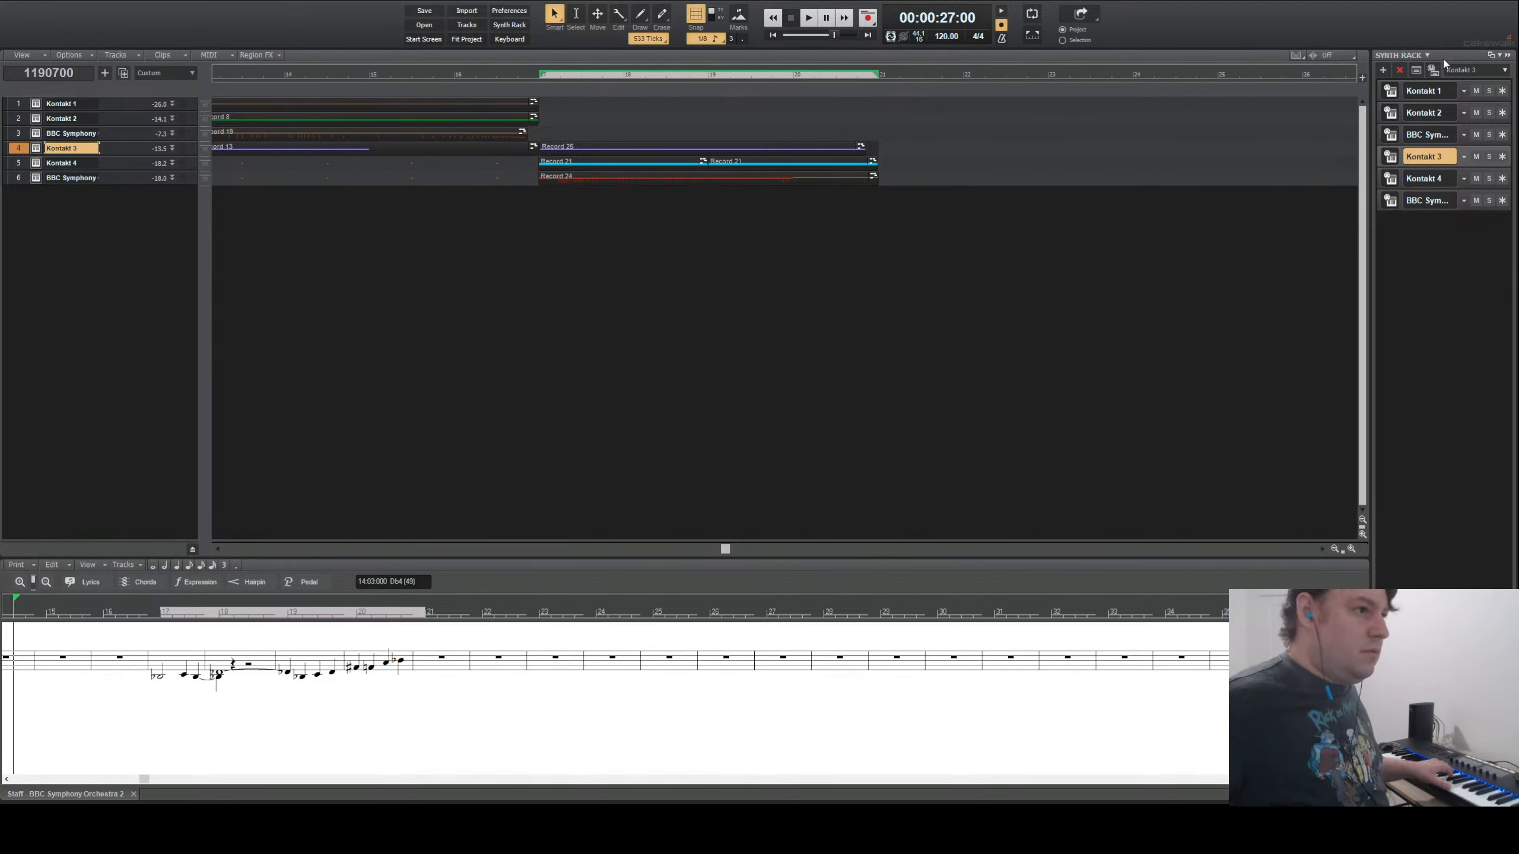
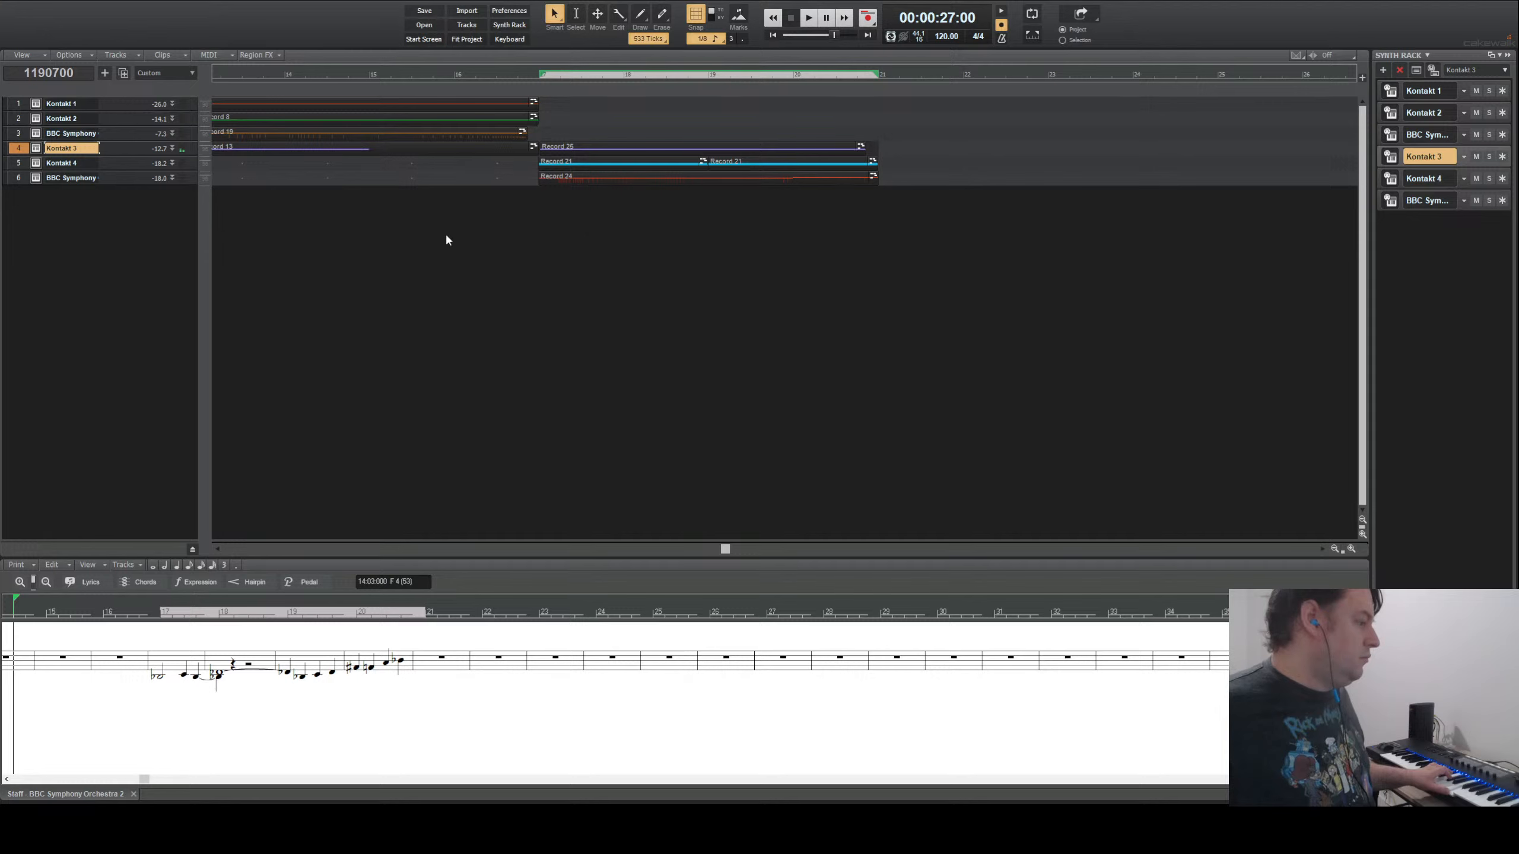
- Play the arrangement back from measure 17 to hear the layered parts together
click(540, 79)
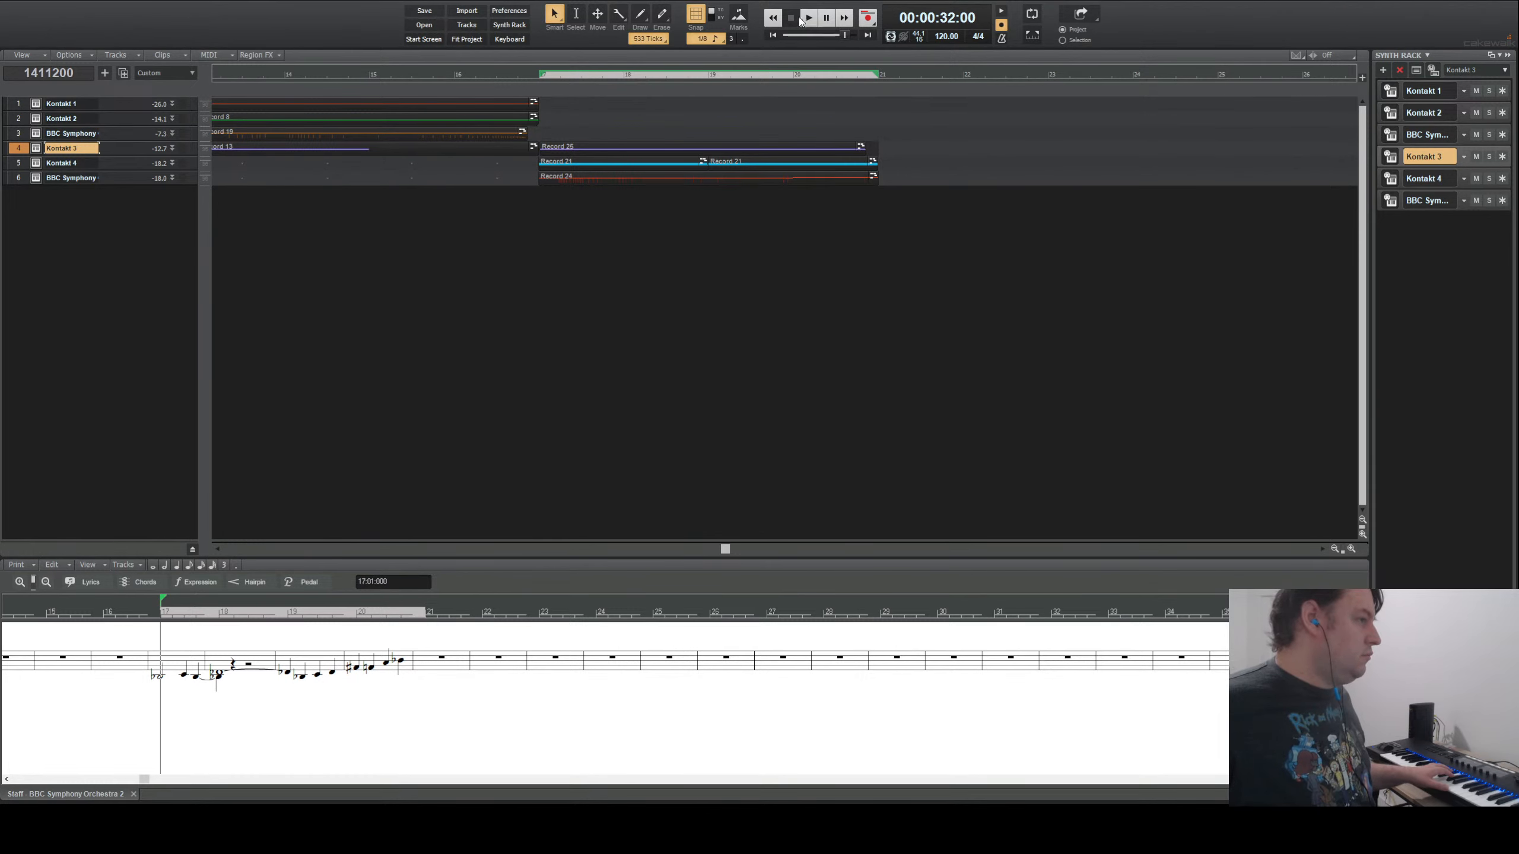
click(801, 19)
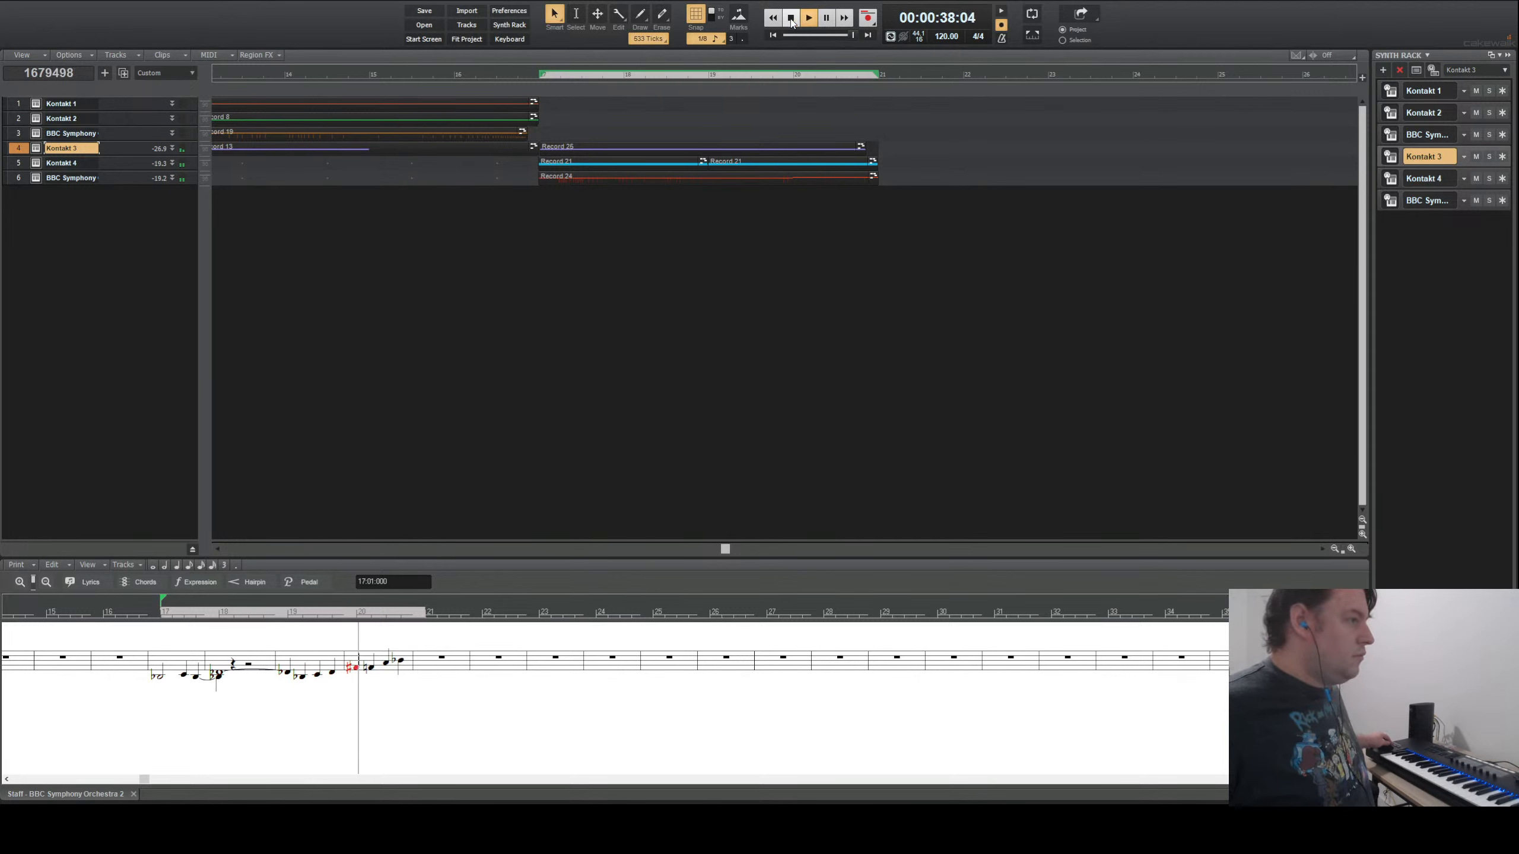
click(791, 18)
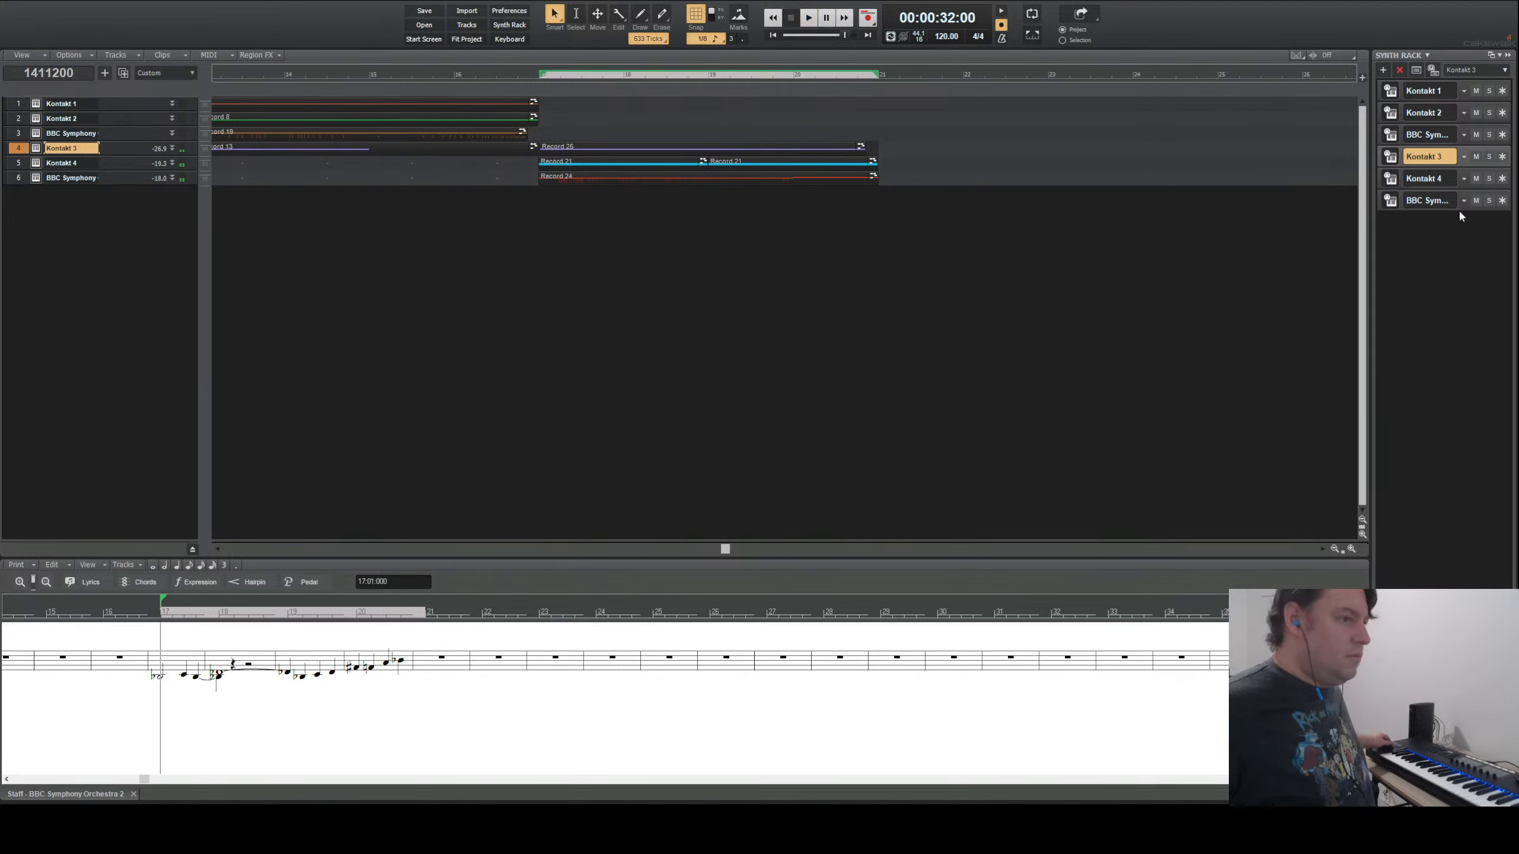
click(1429, 180)
key(Up)
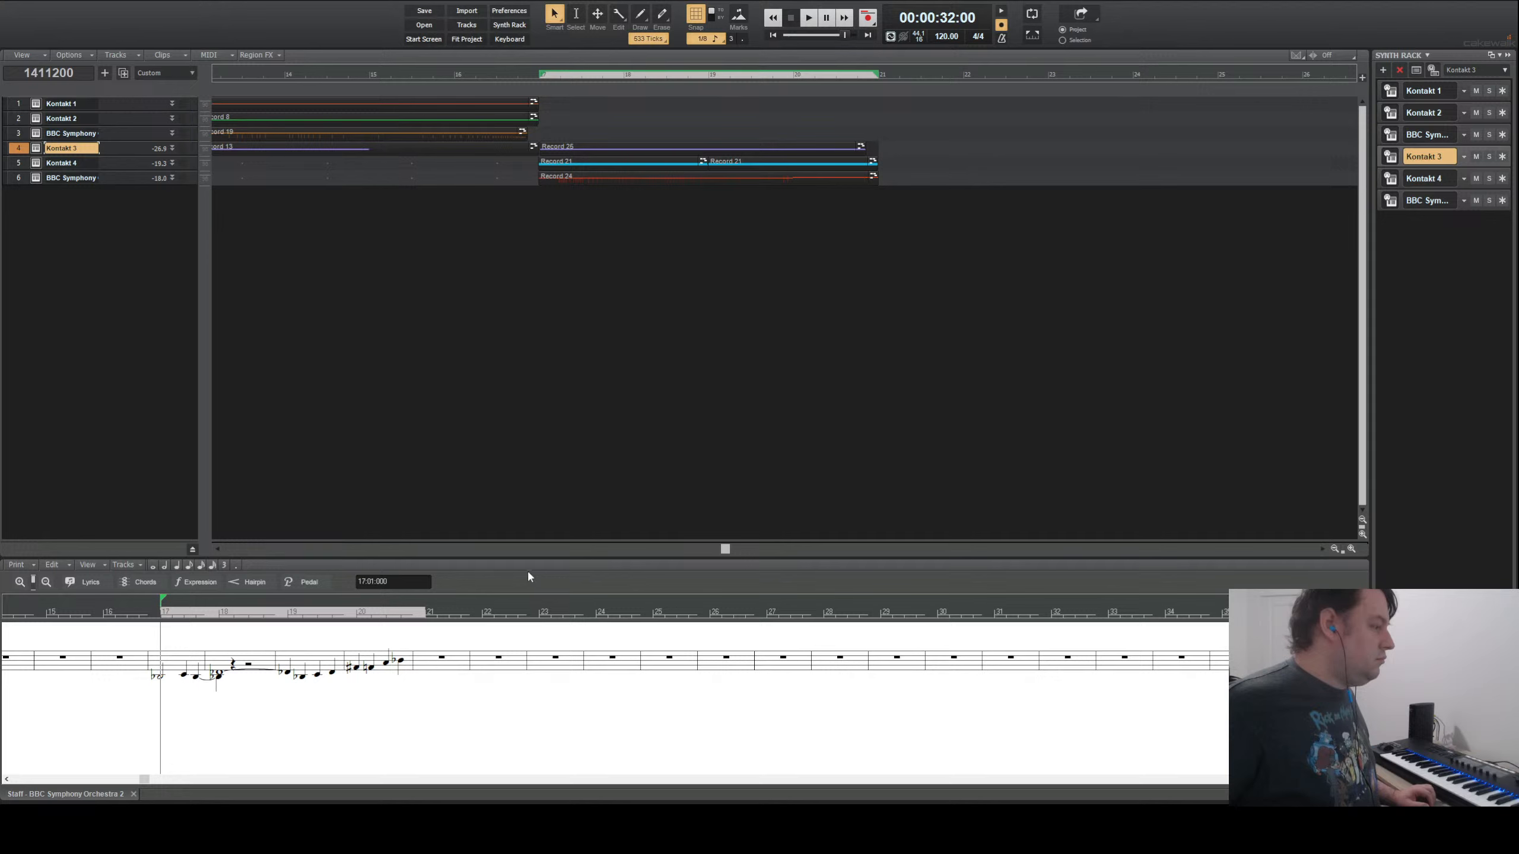
key(space)
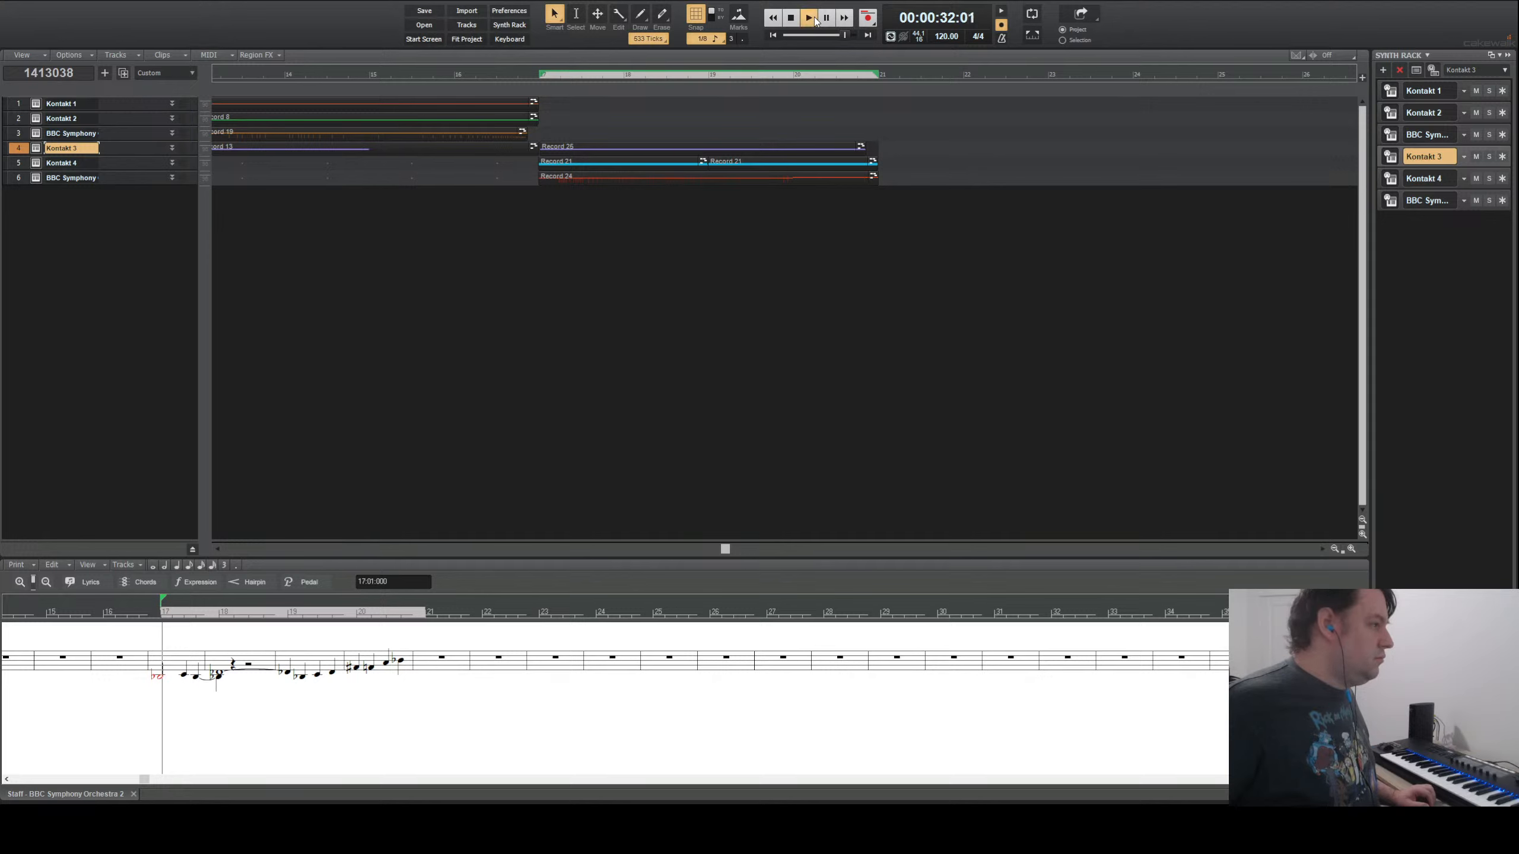
key(space)
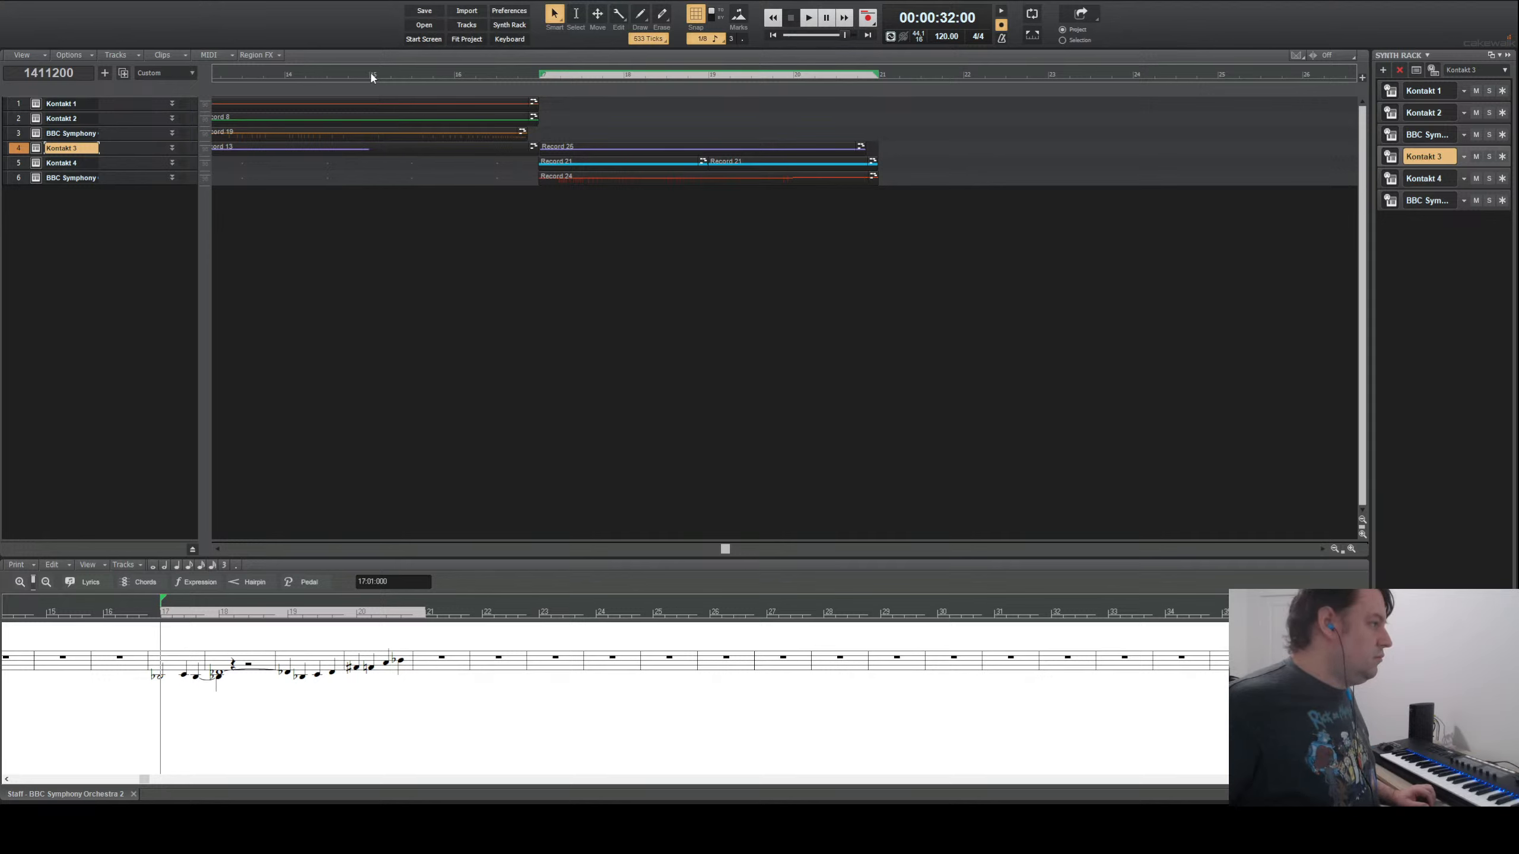
- Play back the lead-in from measure 15 through measure 20 to check the transition into the new section
click(371, 73)
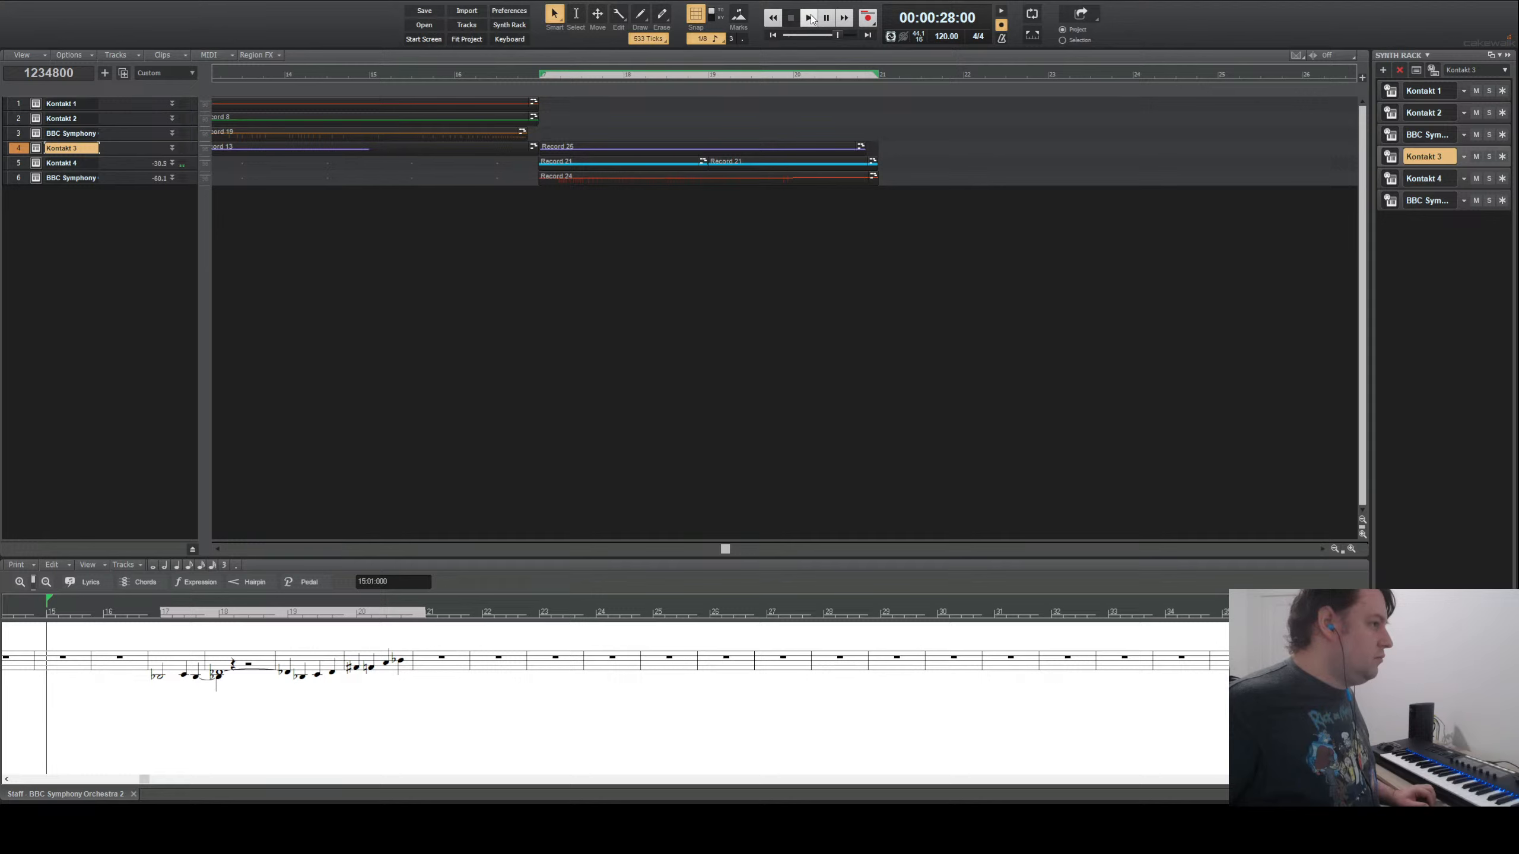
click(812, 18)
click(810, 20)
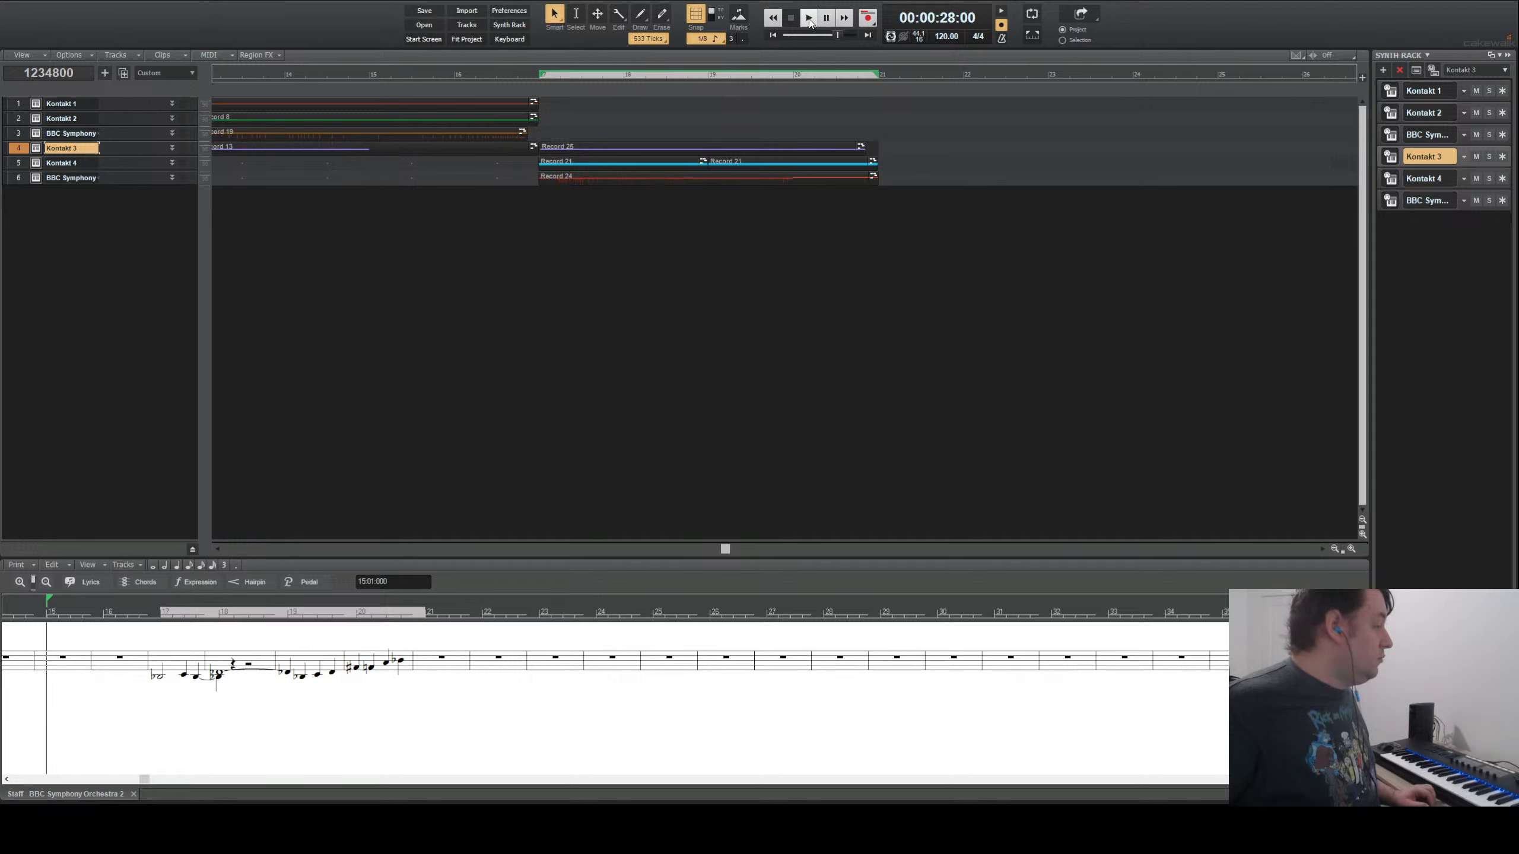
click(814, 24)
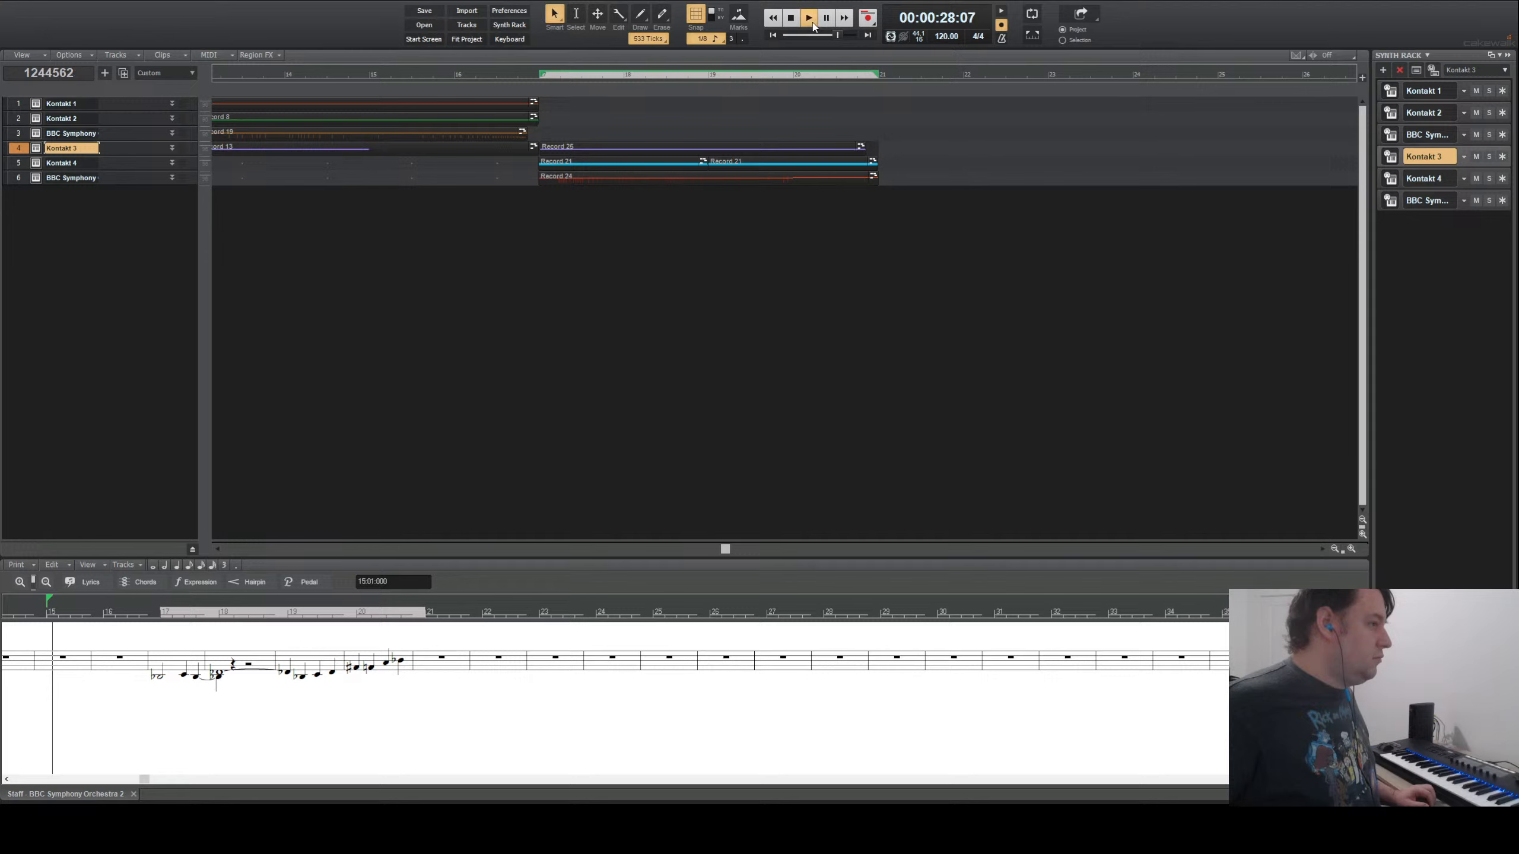
click(809, 25)
click(803, 26)
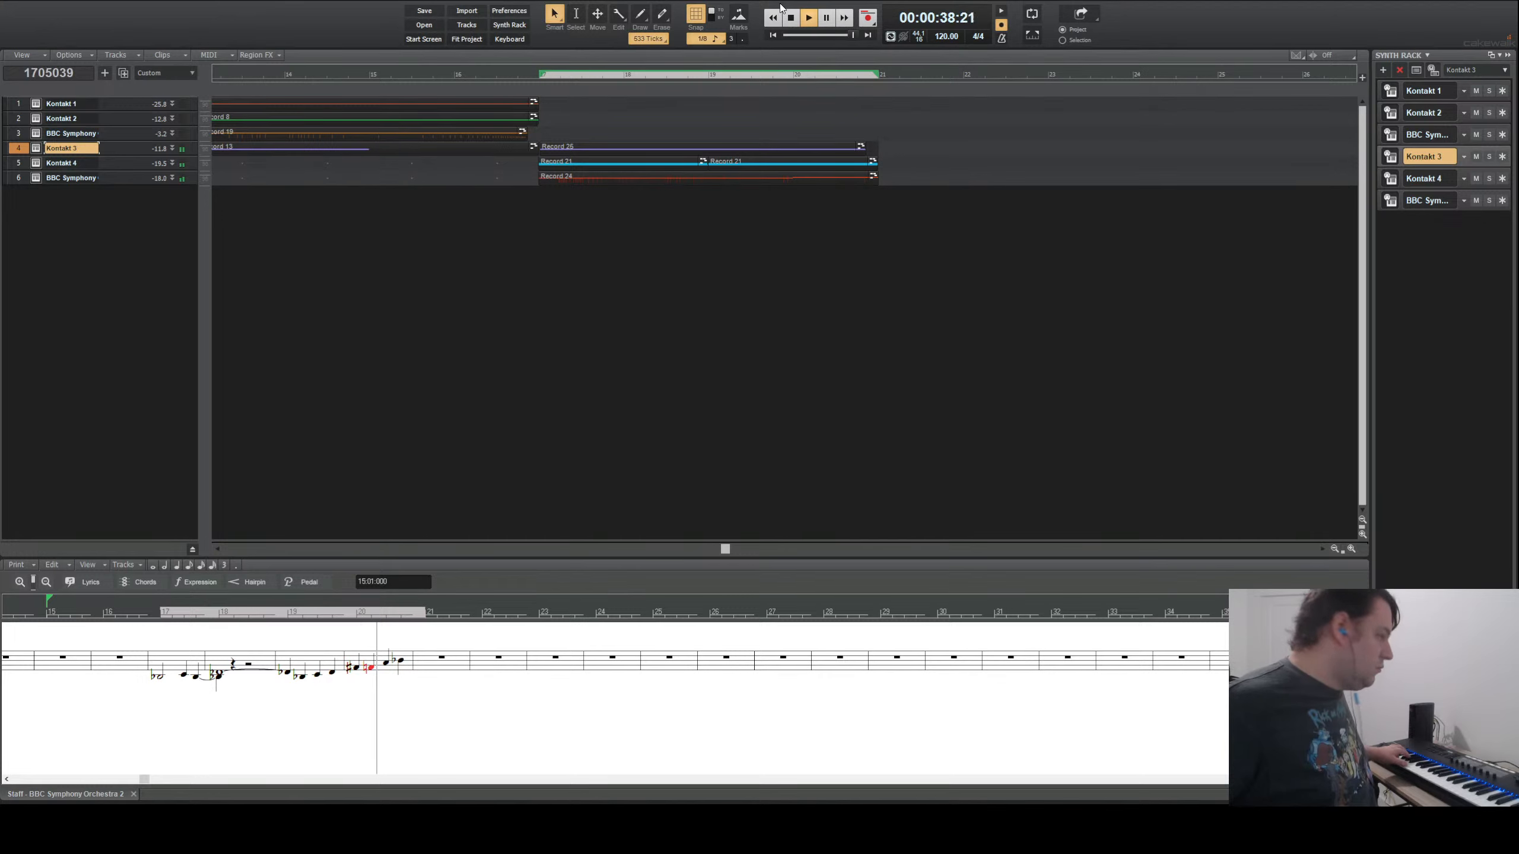
click(791, 18)
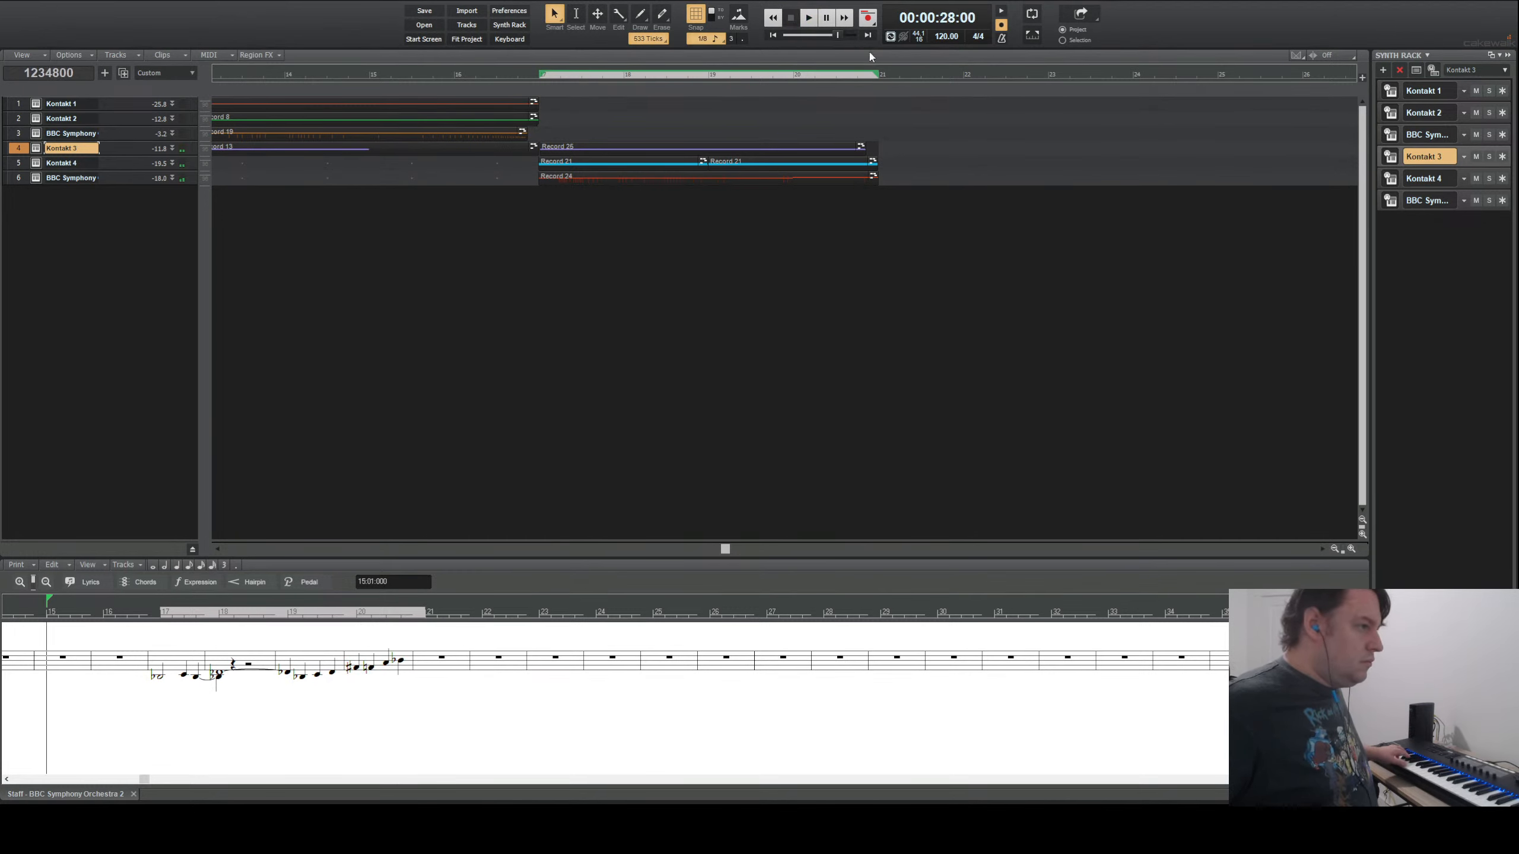
- Record a new Kontakt 3 part on track 4 over measures 21 to 24
click(882, 80)
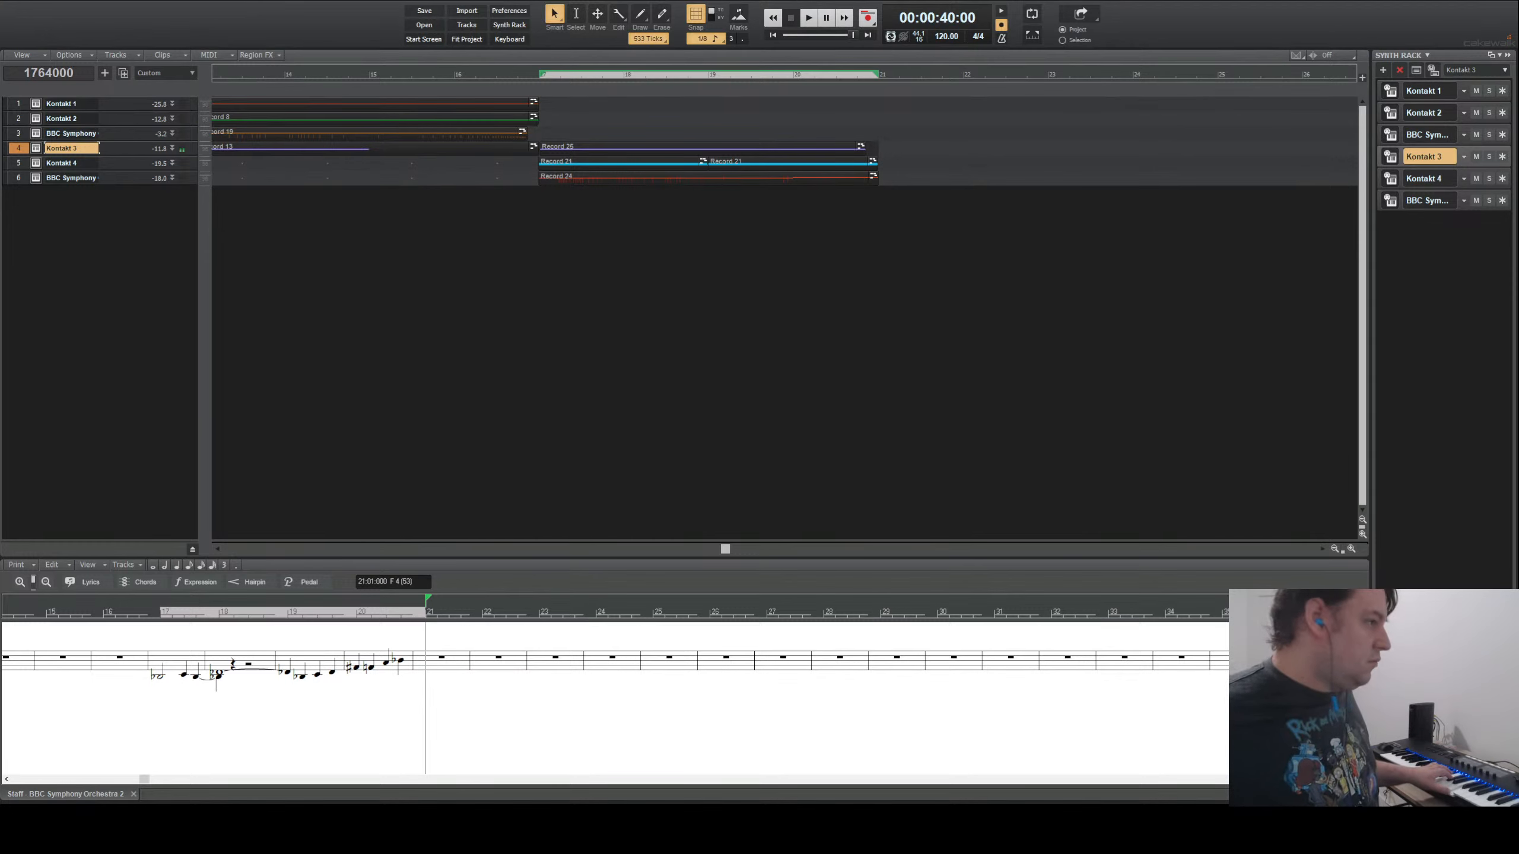
click(868, 18)
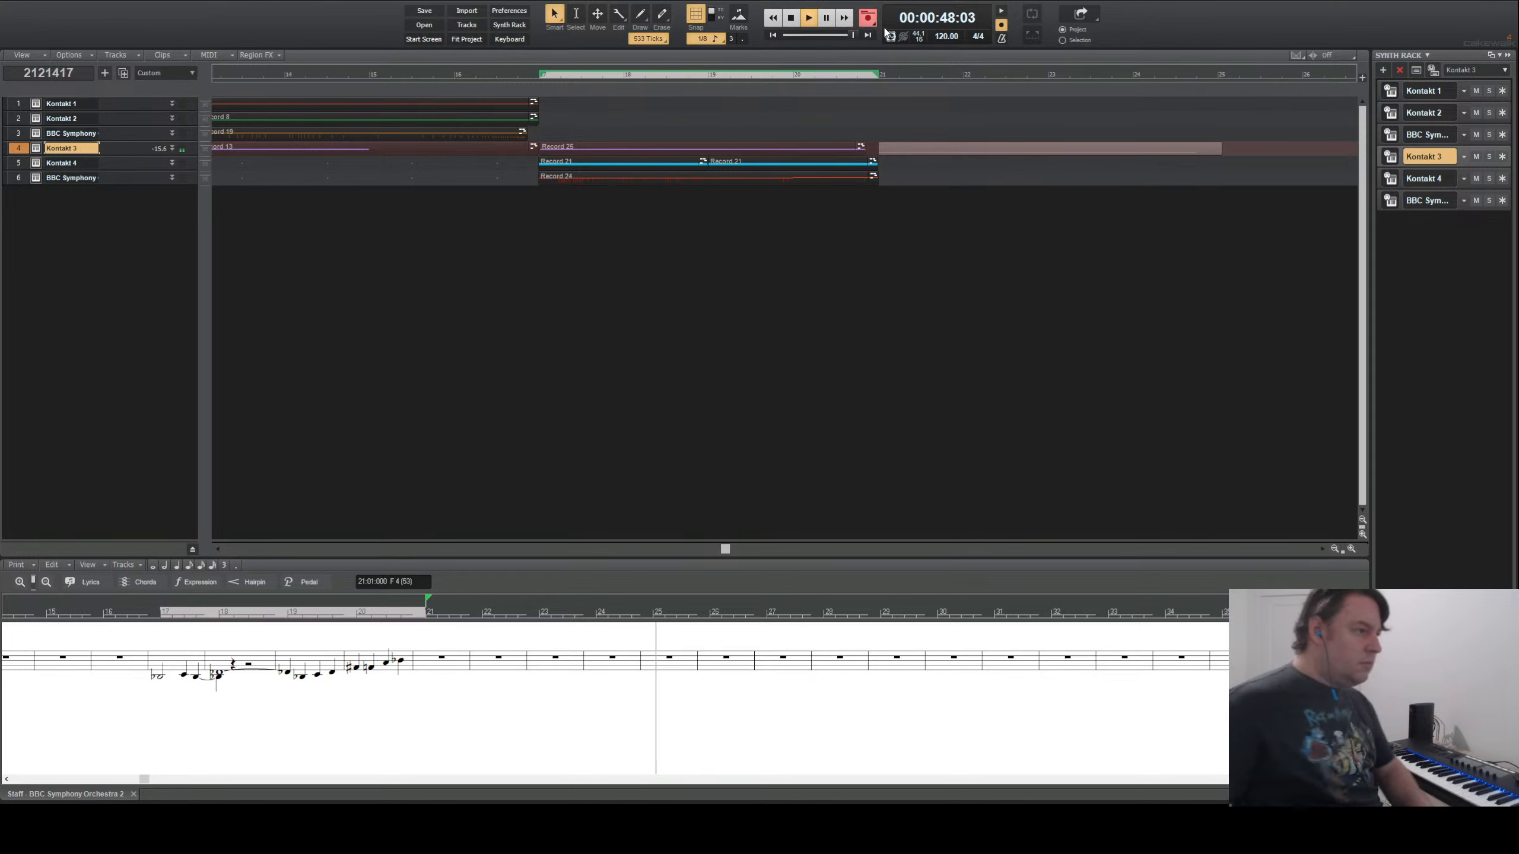
key(space)
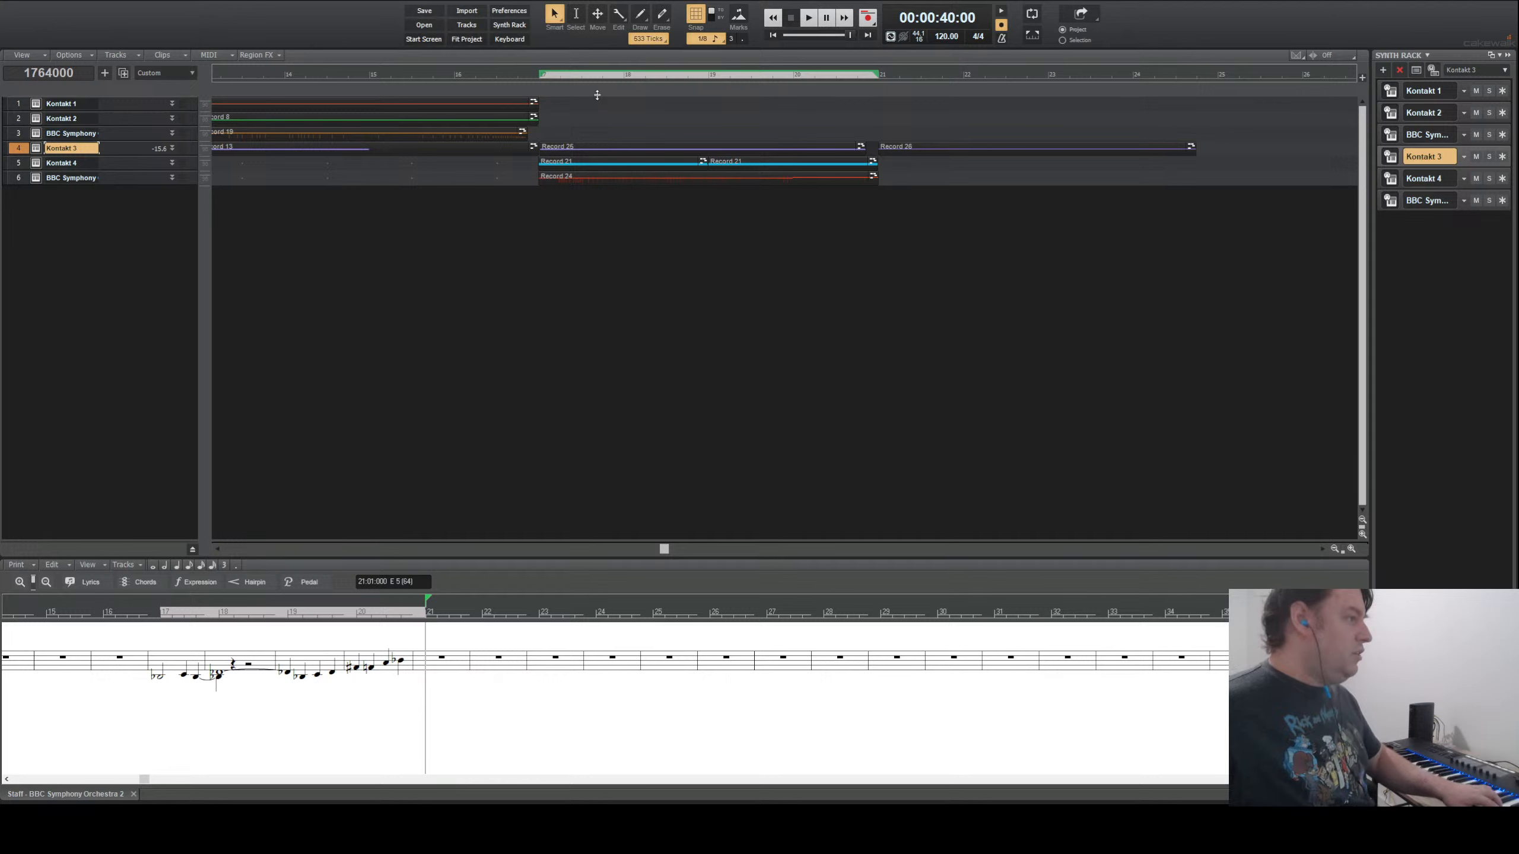
- Try a Kontakt 3 recording pass from measure 17 running on into the new measure 21 section
click(538, 77)
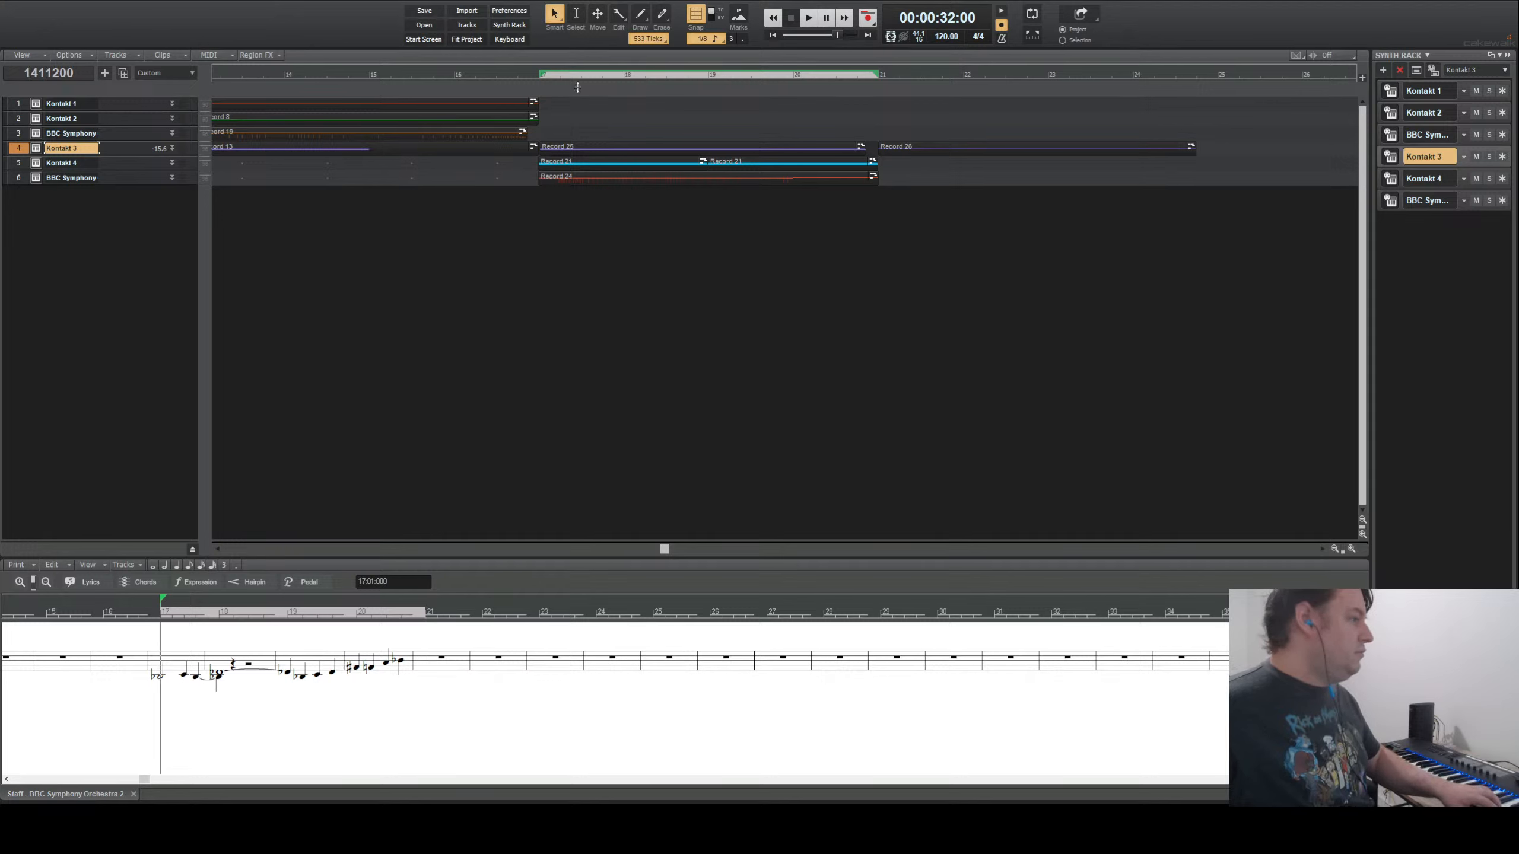
click(874, 20)
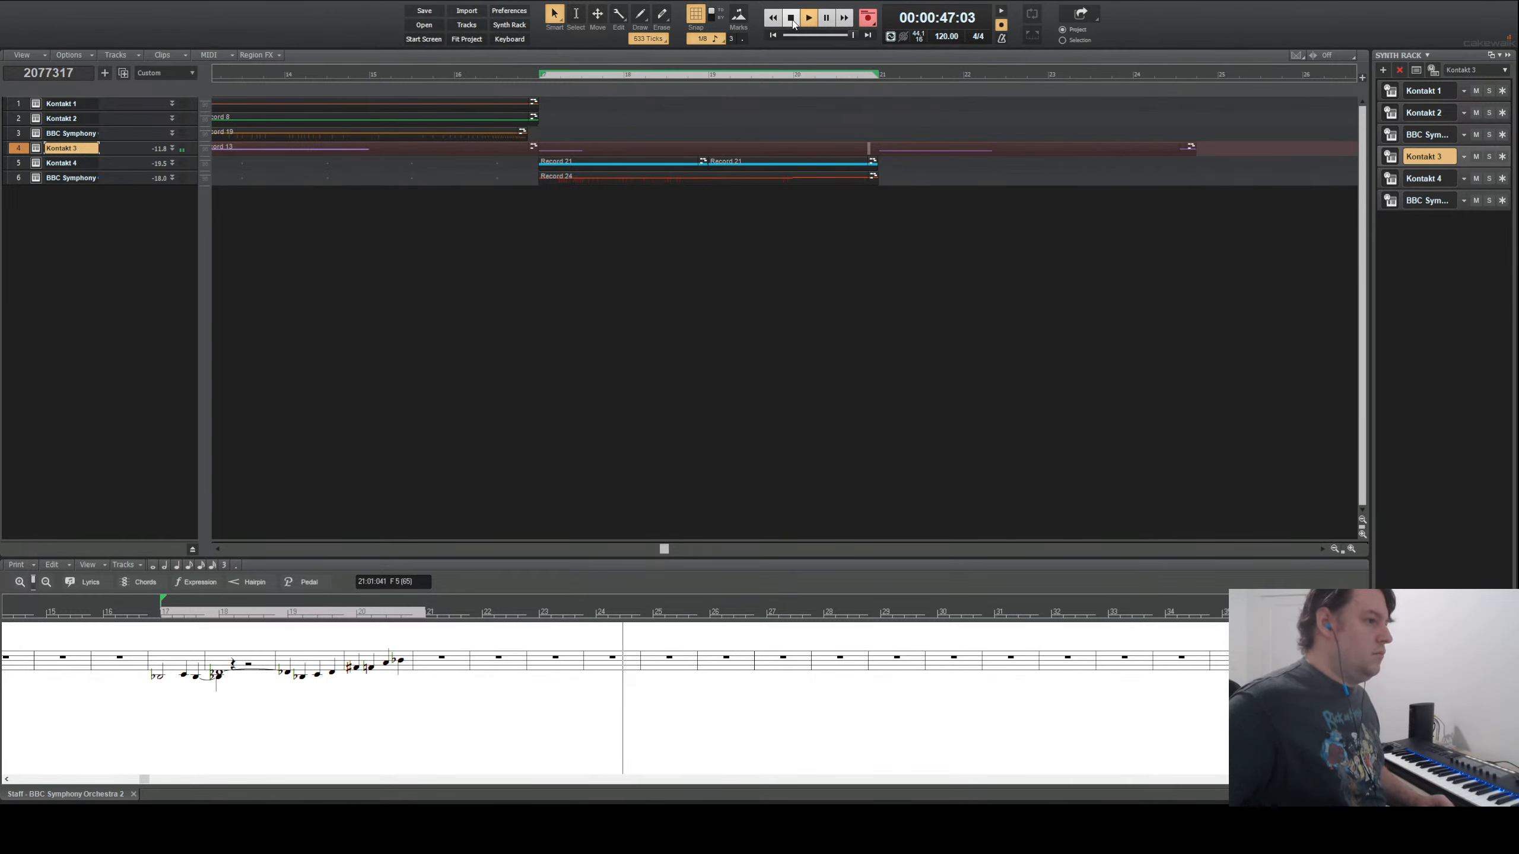
click(792, 19)
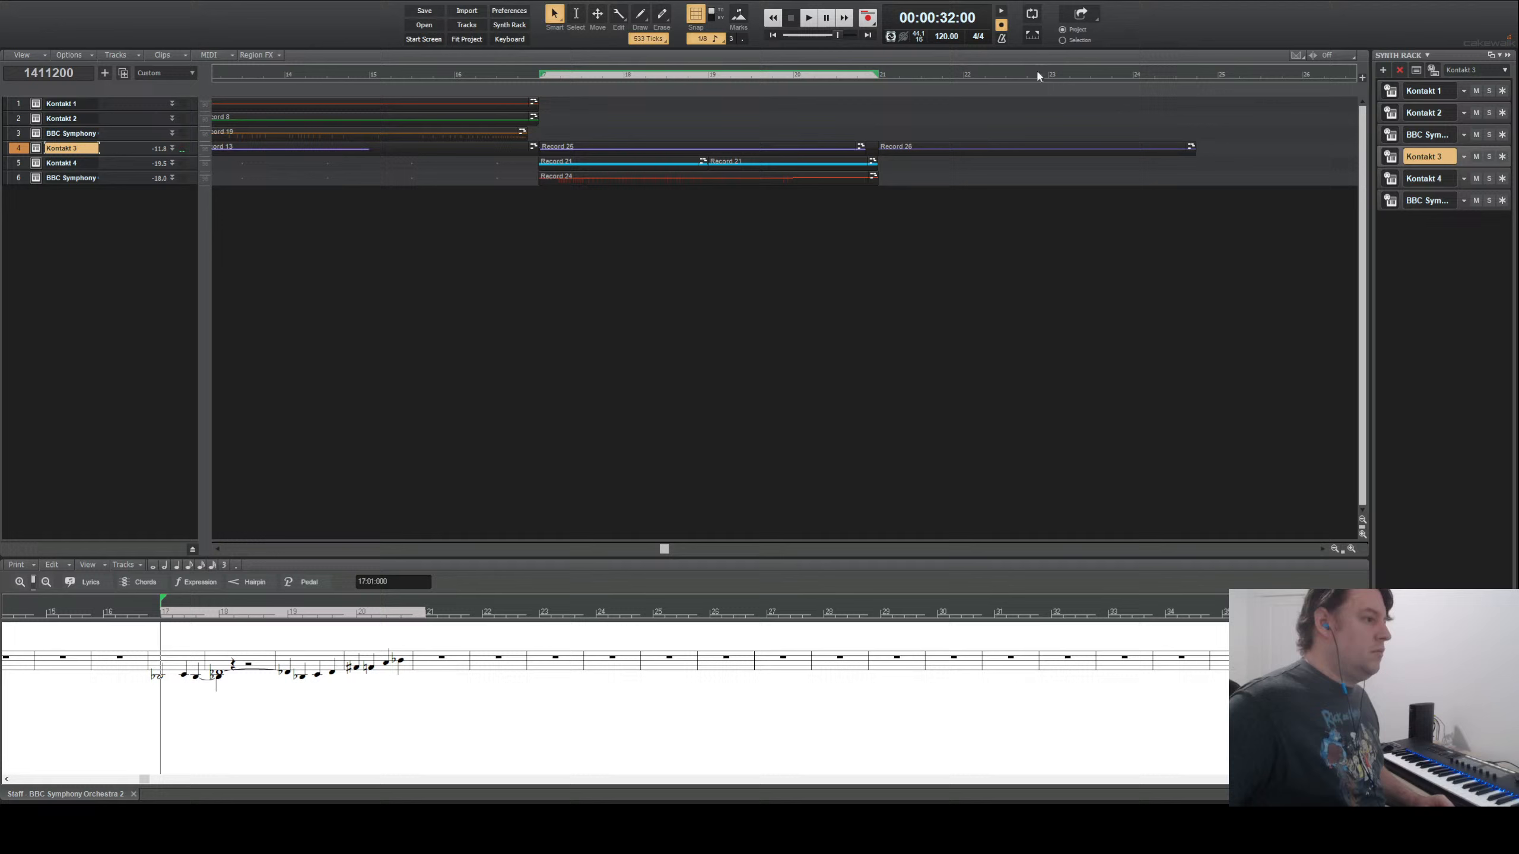
- Show the new Kontakt 3 clip in the staff view, tidy its note timing out to the end of measure 24, and play it back
click(909, 147)
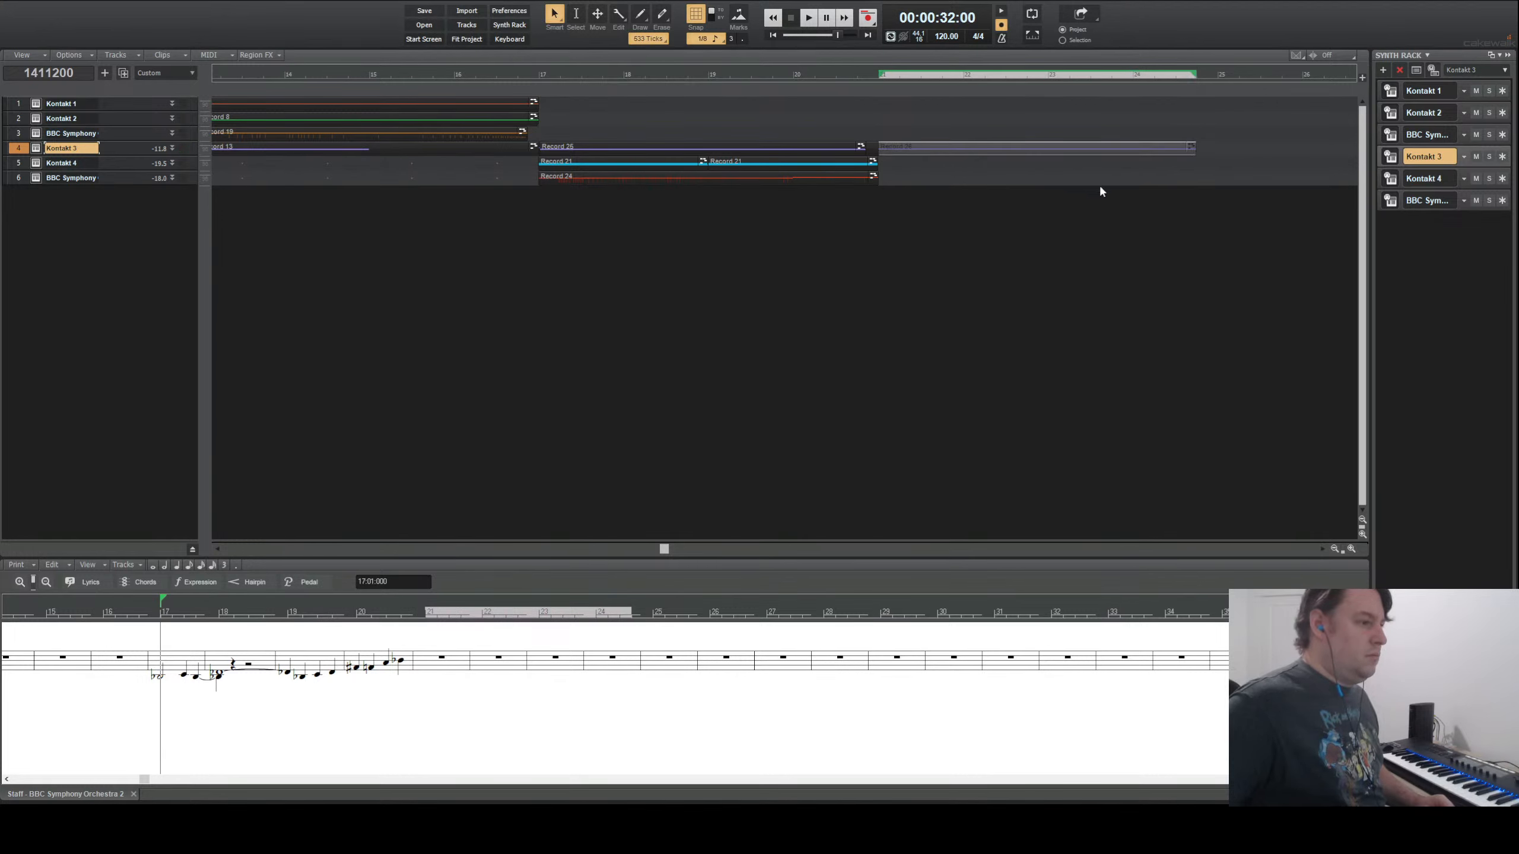
key(alt+6)
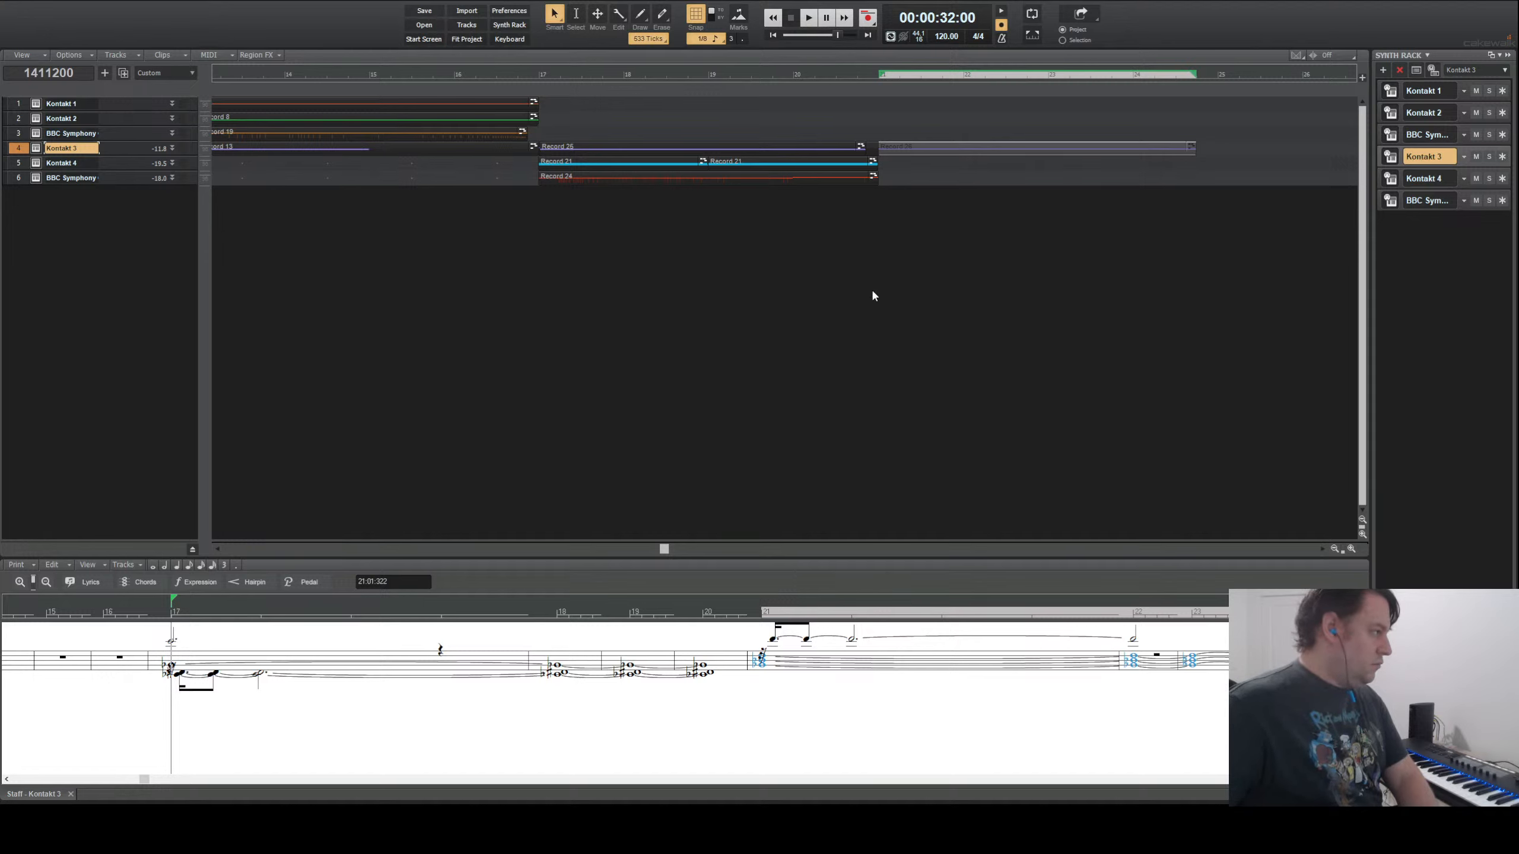
key(ctrl+z)
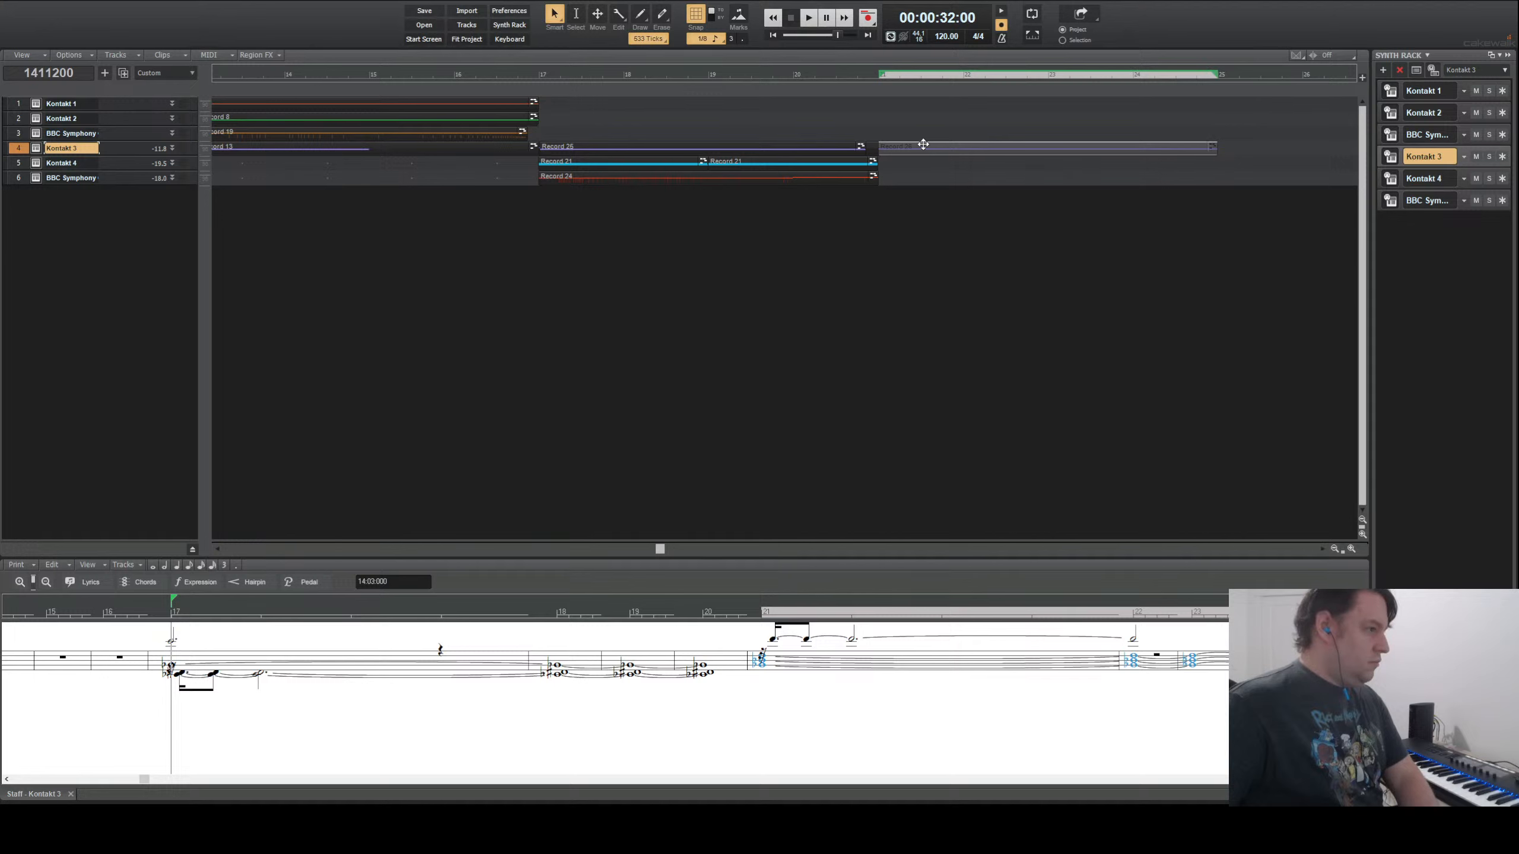
key(space)
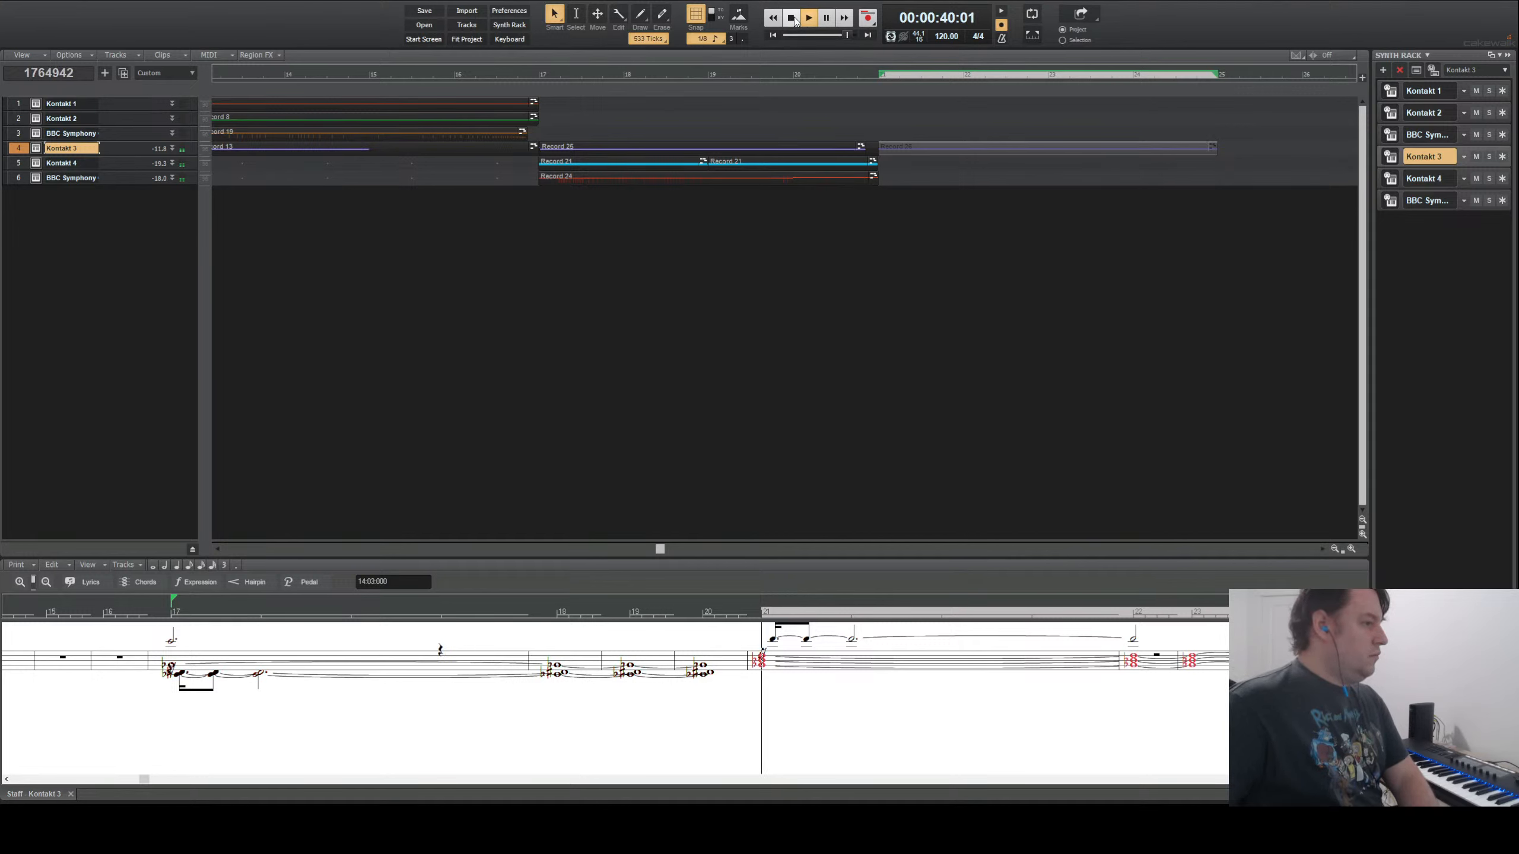
click(793, 19)
- Erase the stray high note at the start of measure 21 in the Kontakt 3 staff and check the passage by playback from measure 17
click(34, 165)
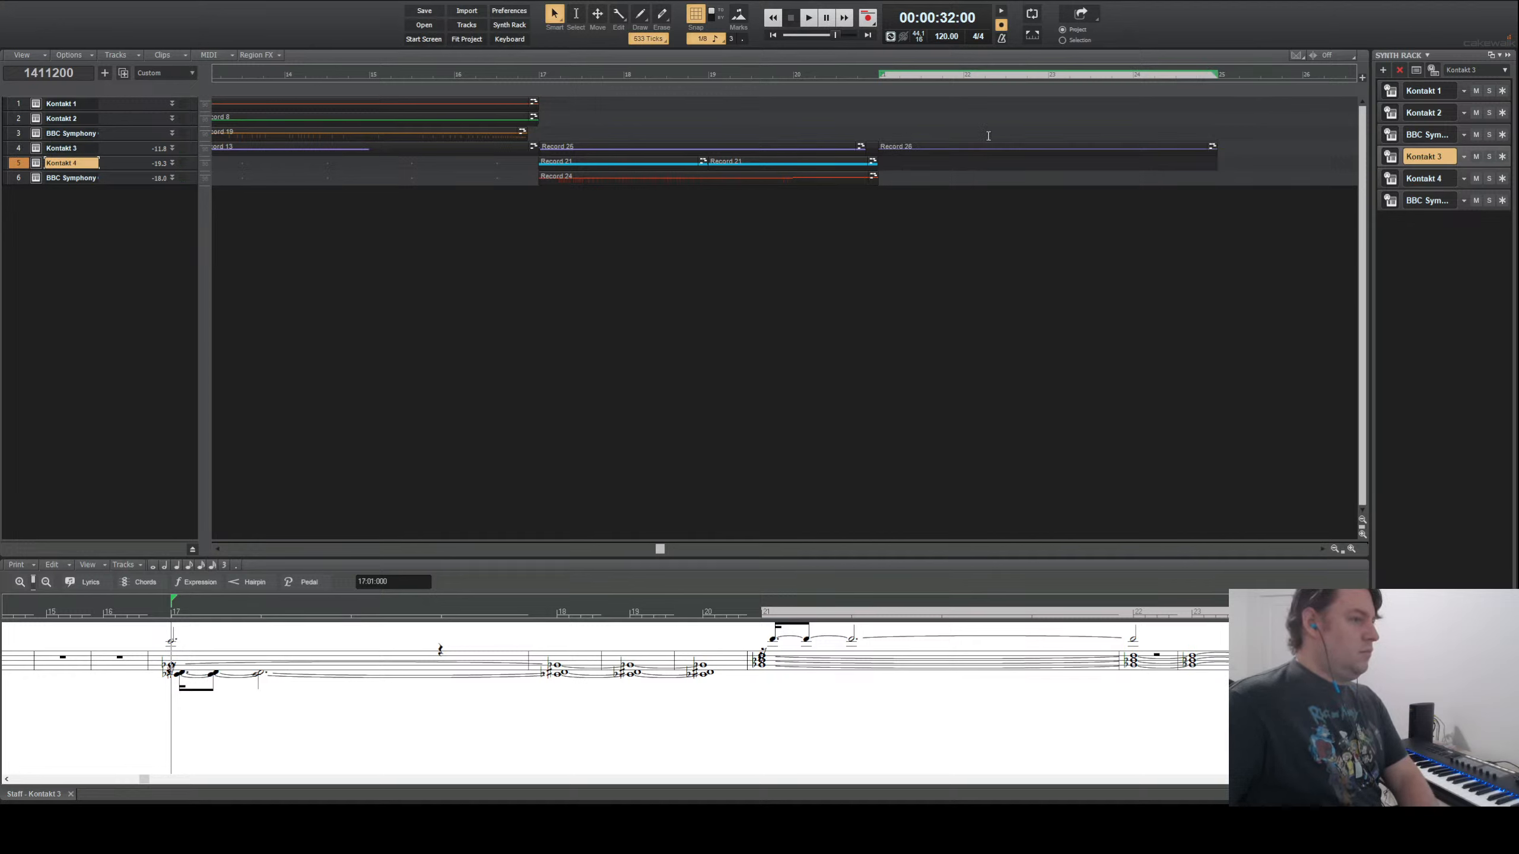
click(1424, 157)
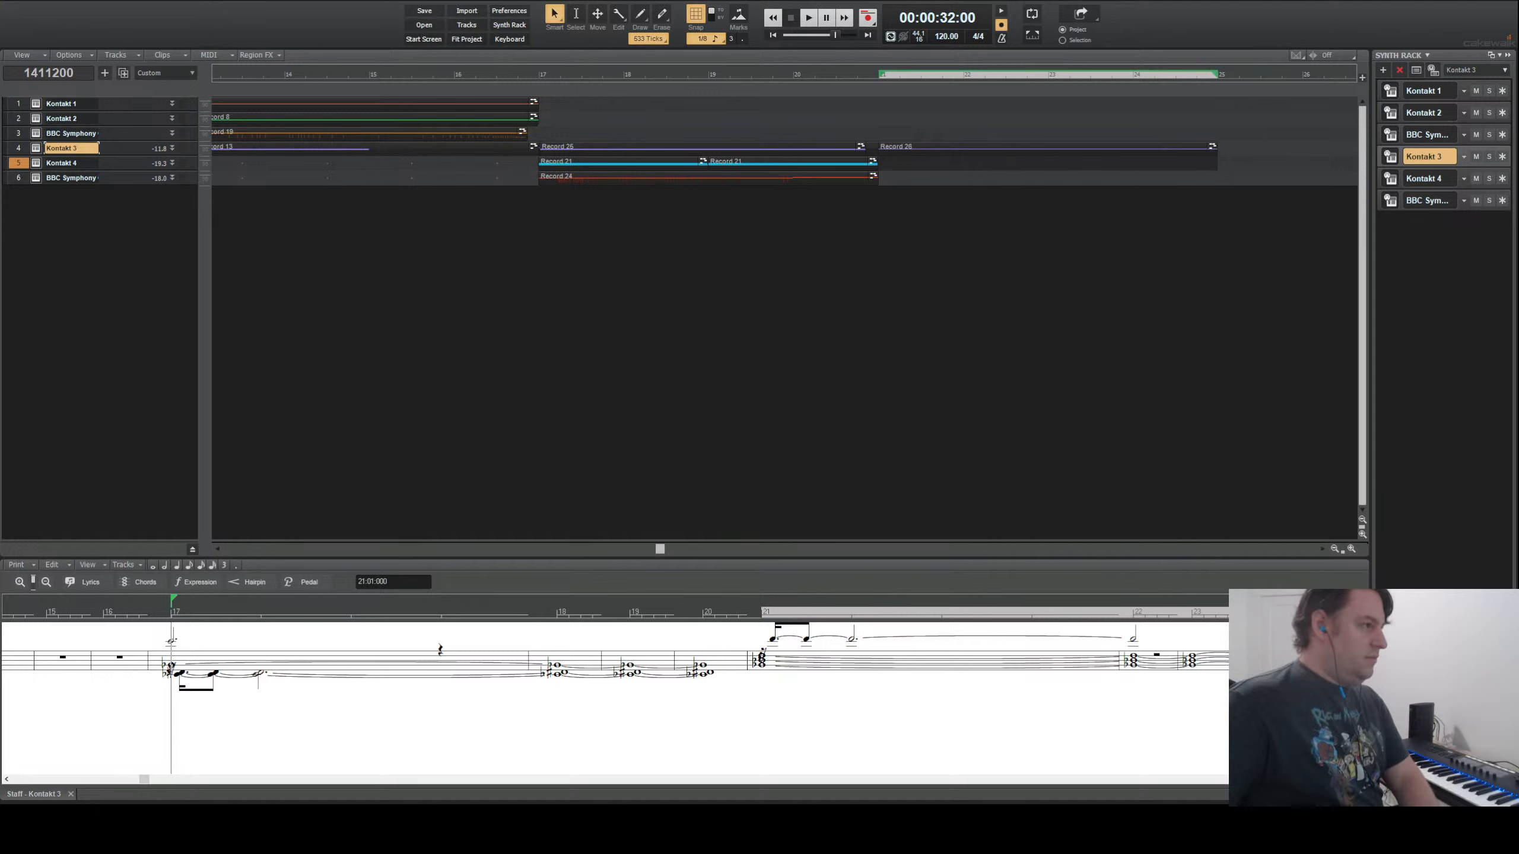
key(F10)
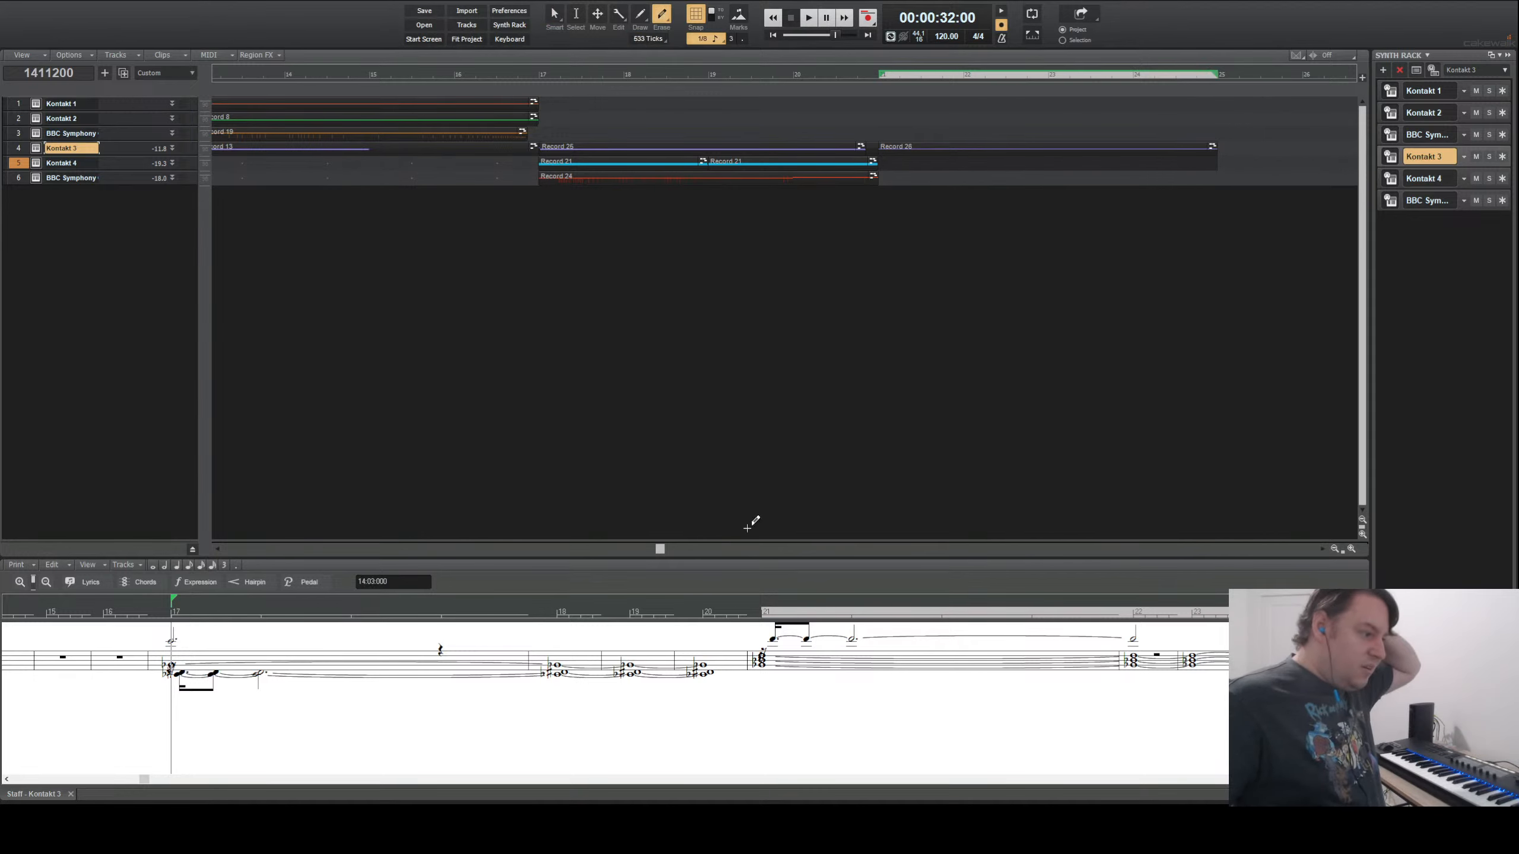
click(775, 638)
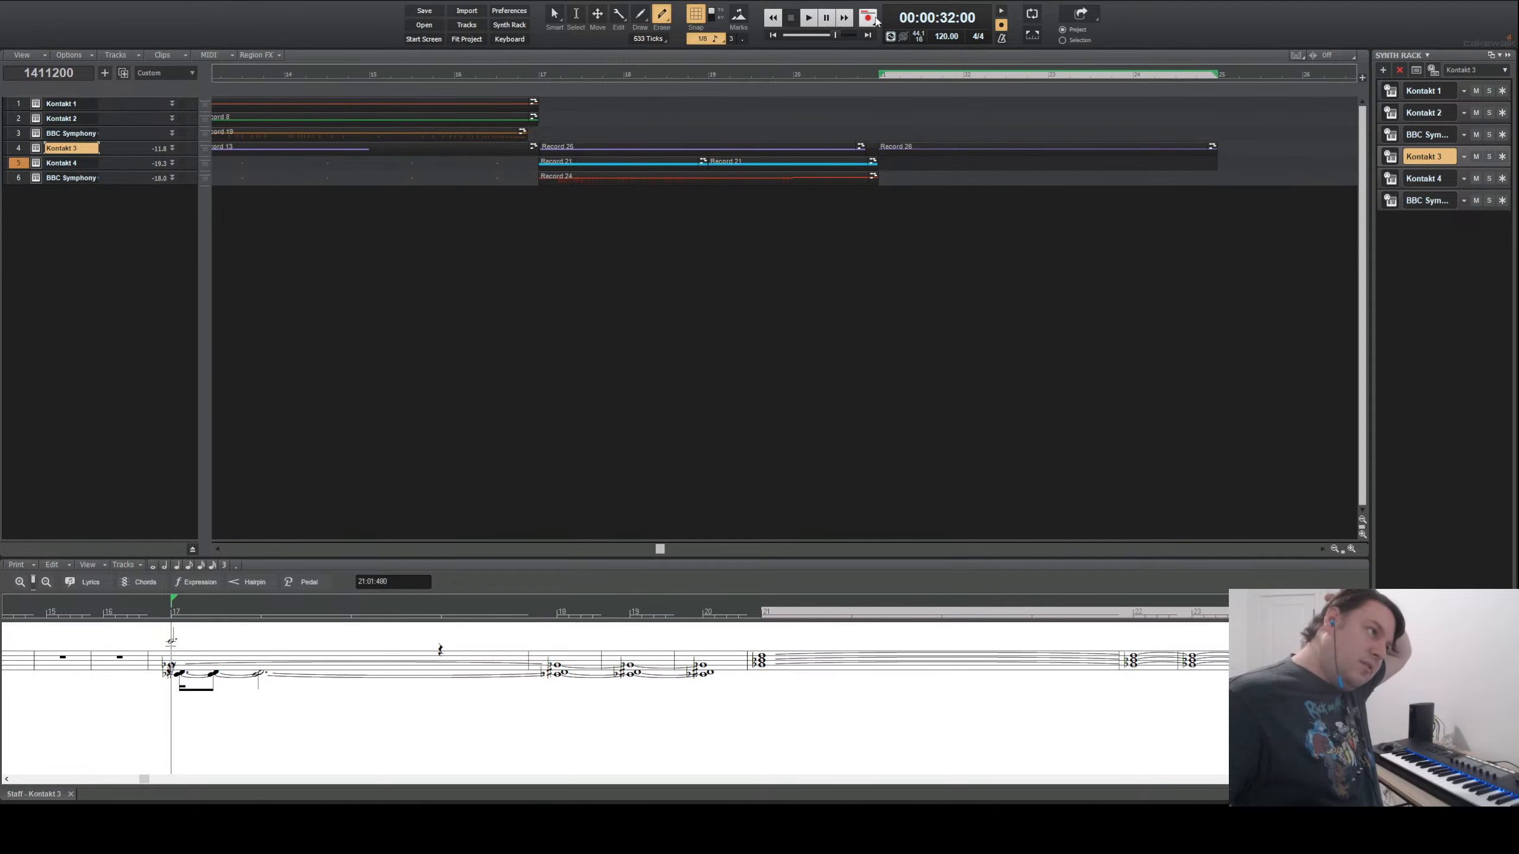
click(807, 19)
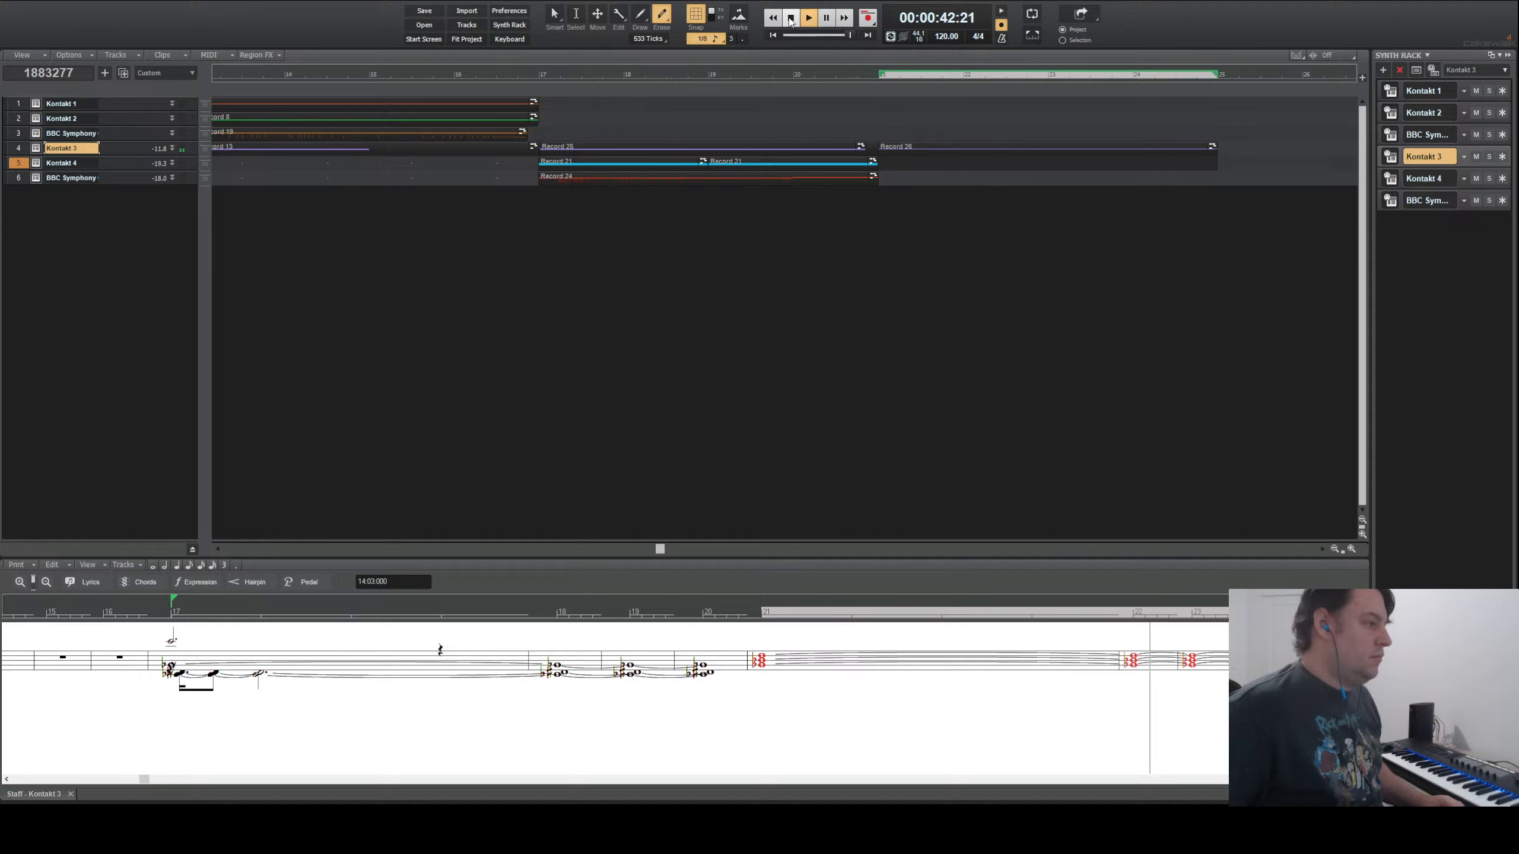
click(790, 19)
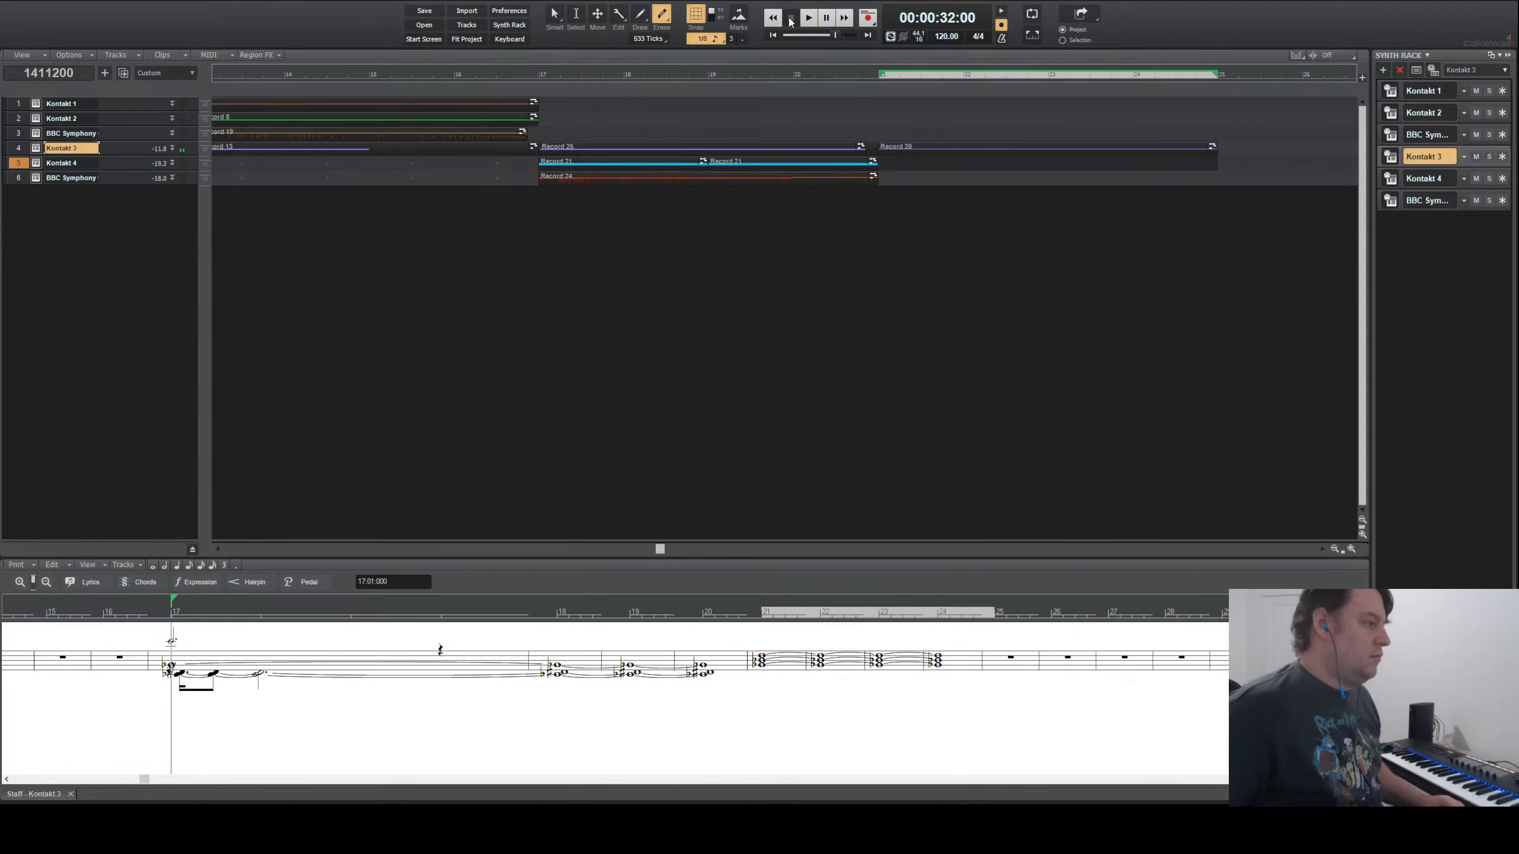
- Try a Kontakt 4 take on track 5 over measures 21 to 24, running in from measure 17, and undo it
click(17, 162)
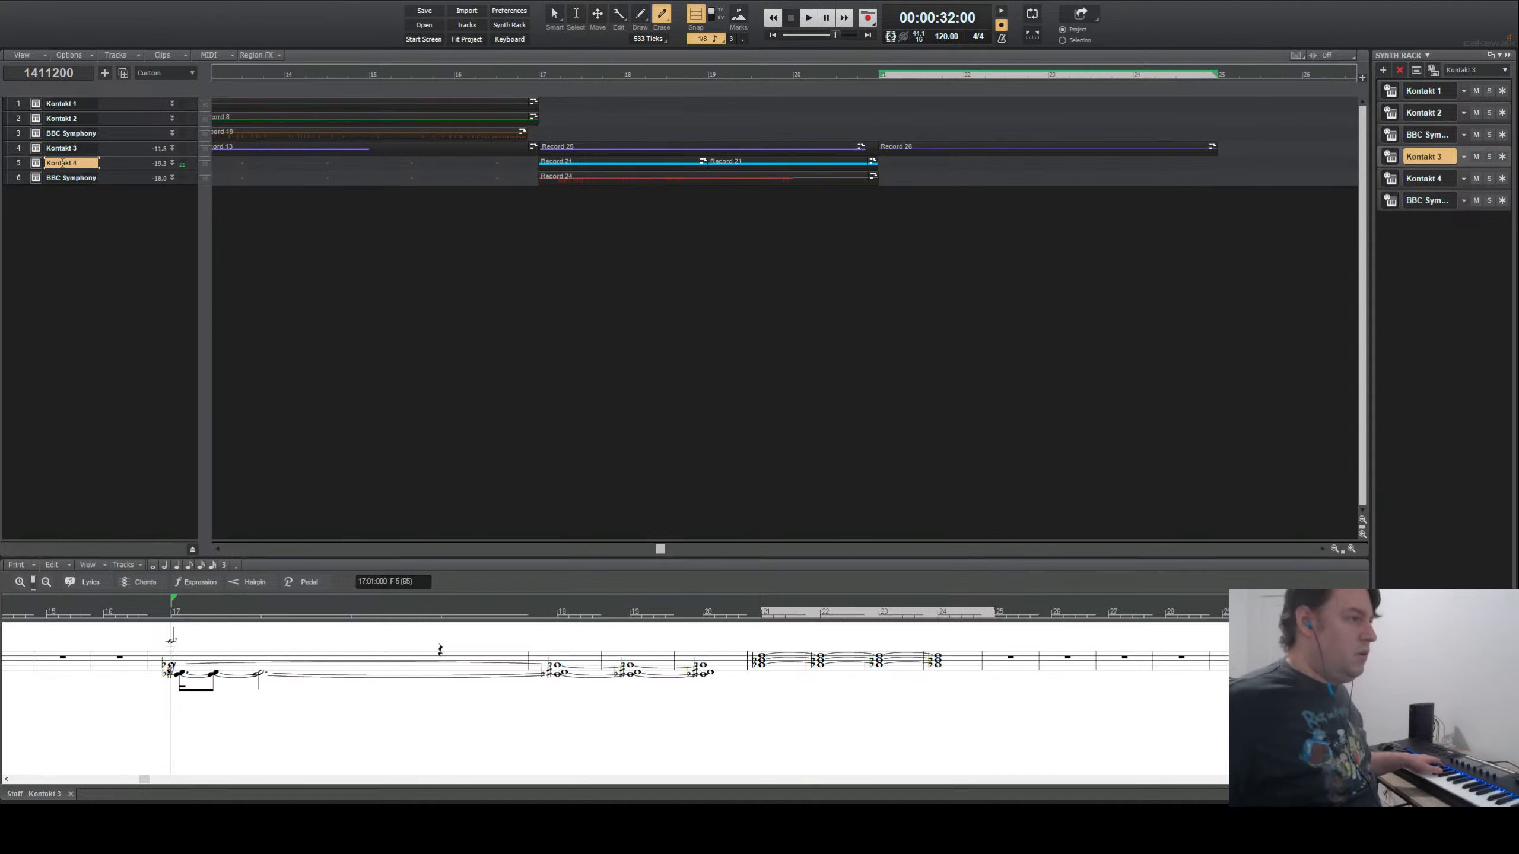
click(808, 17)
click(867, 18)
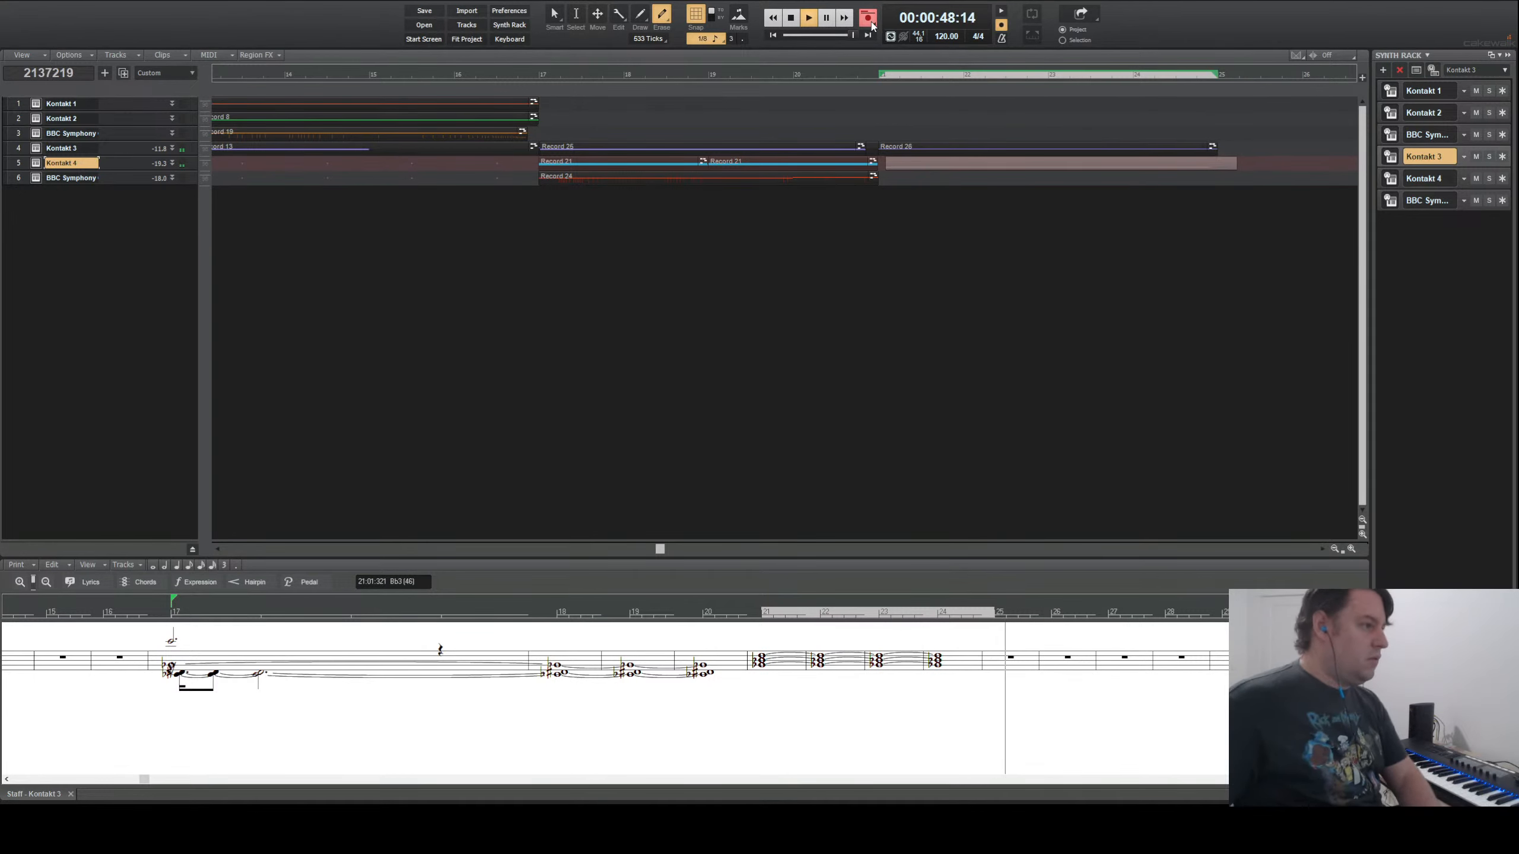
key(space)
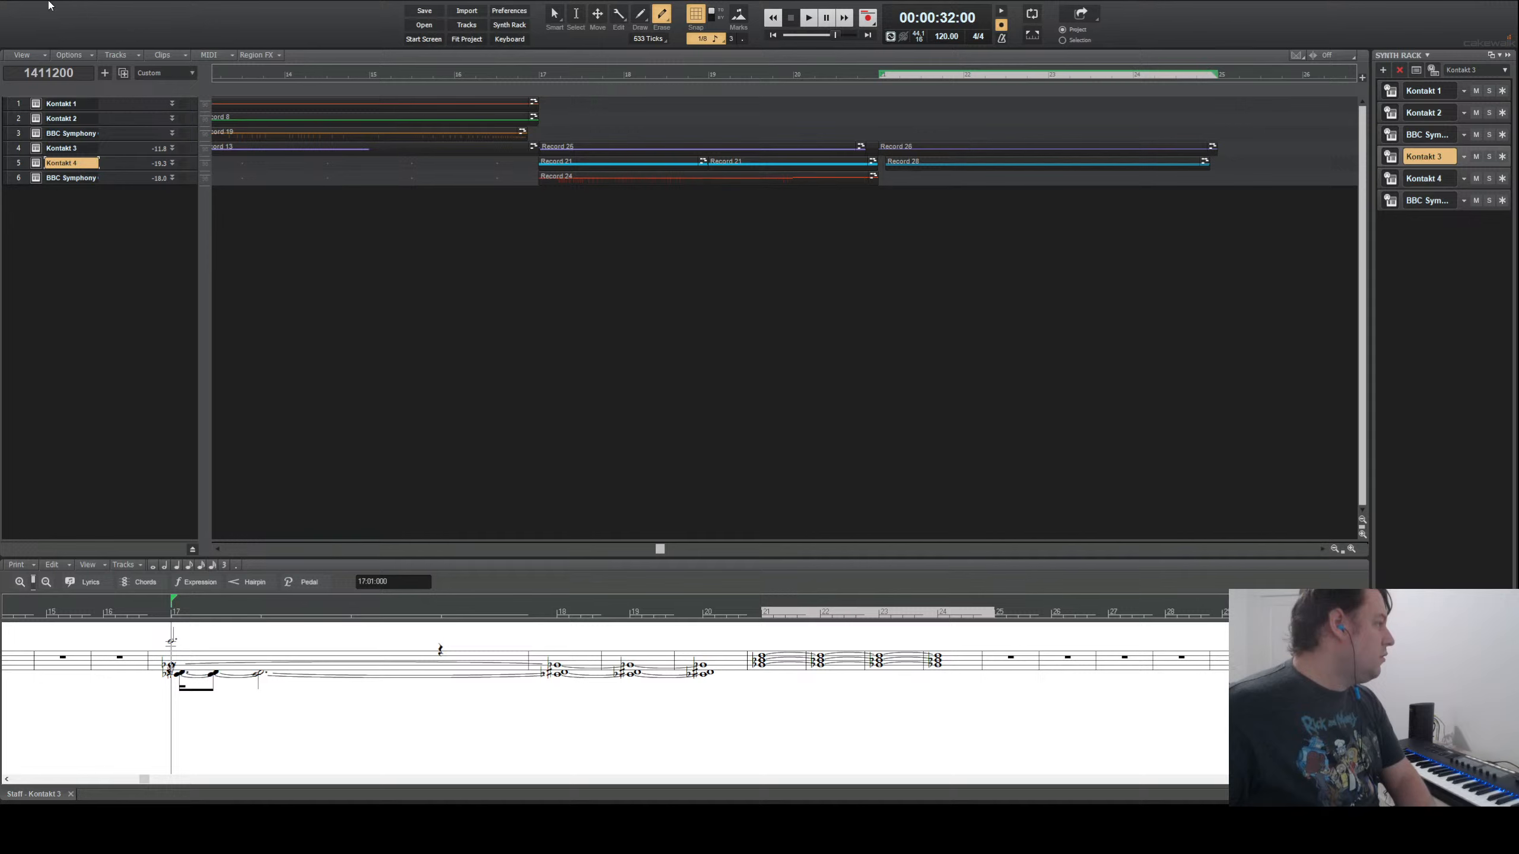
key(ctrl+z)
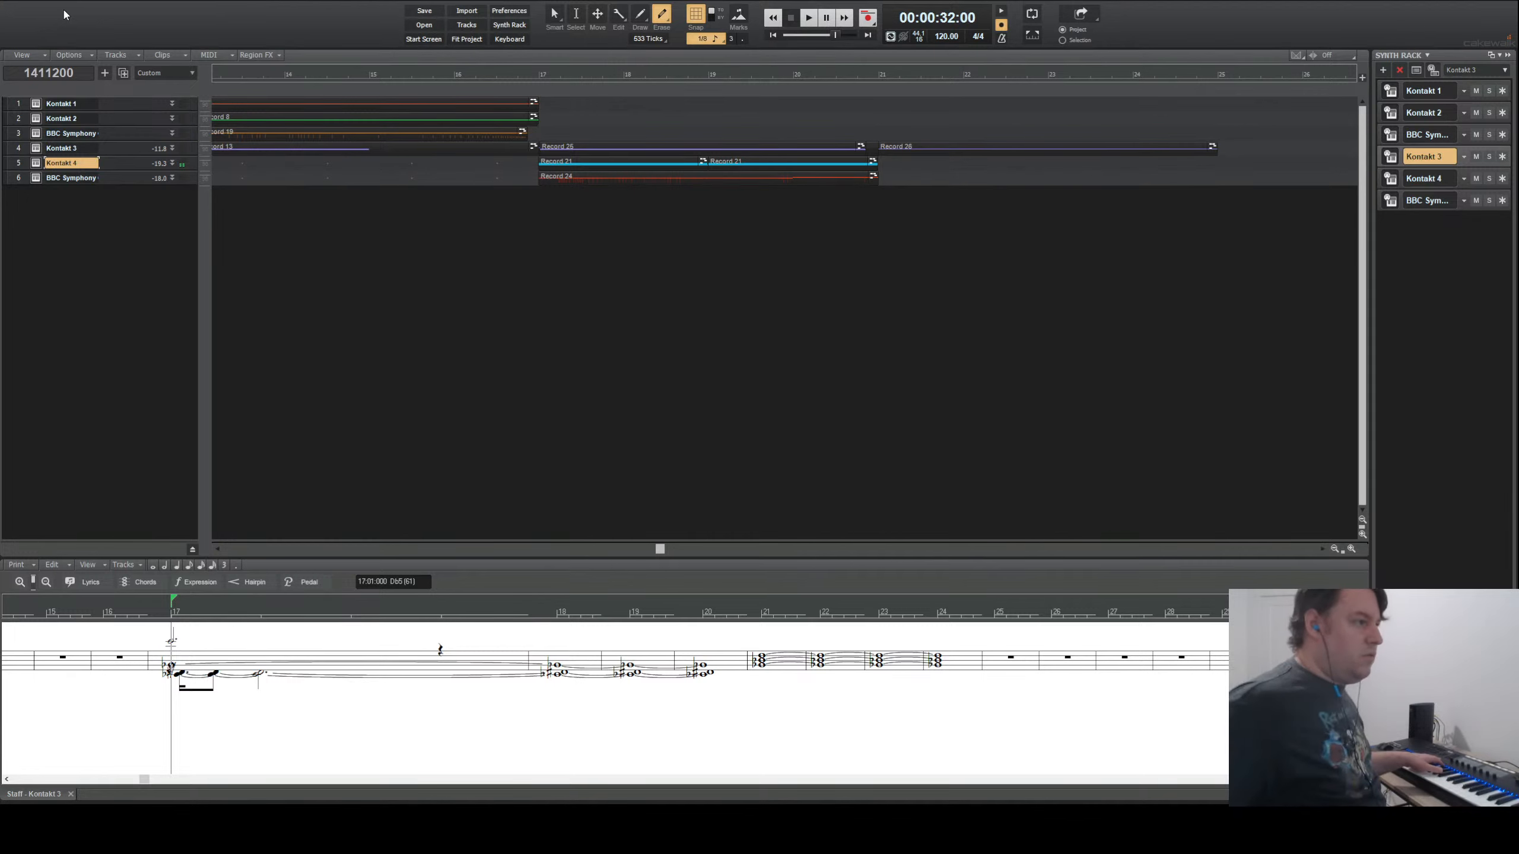
- Record the Kontakt 4 part on track 5 over measures 21 to 24, starting directly at measure 21
click(879, 75)
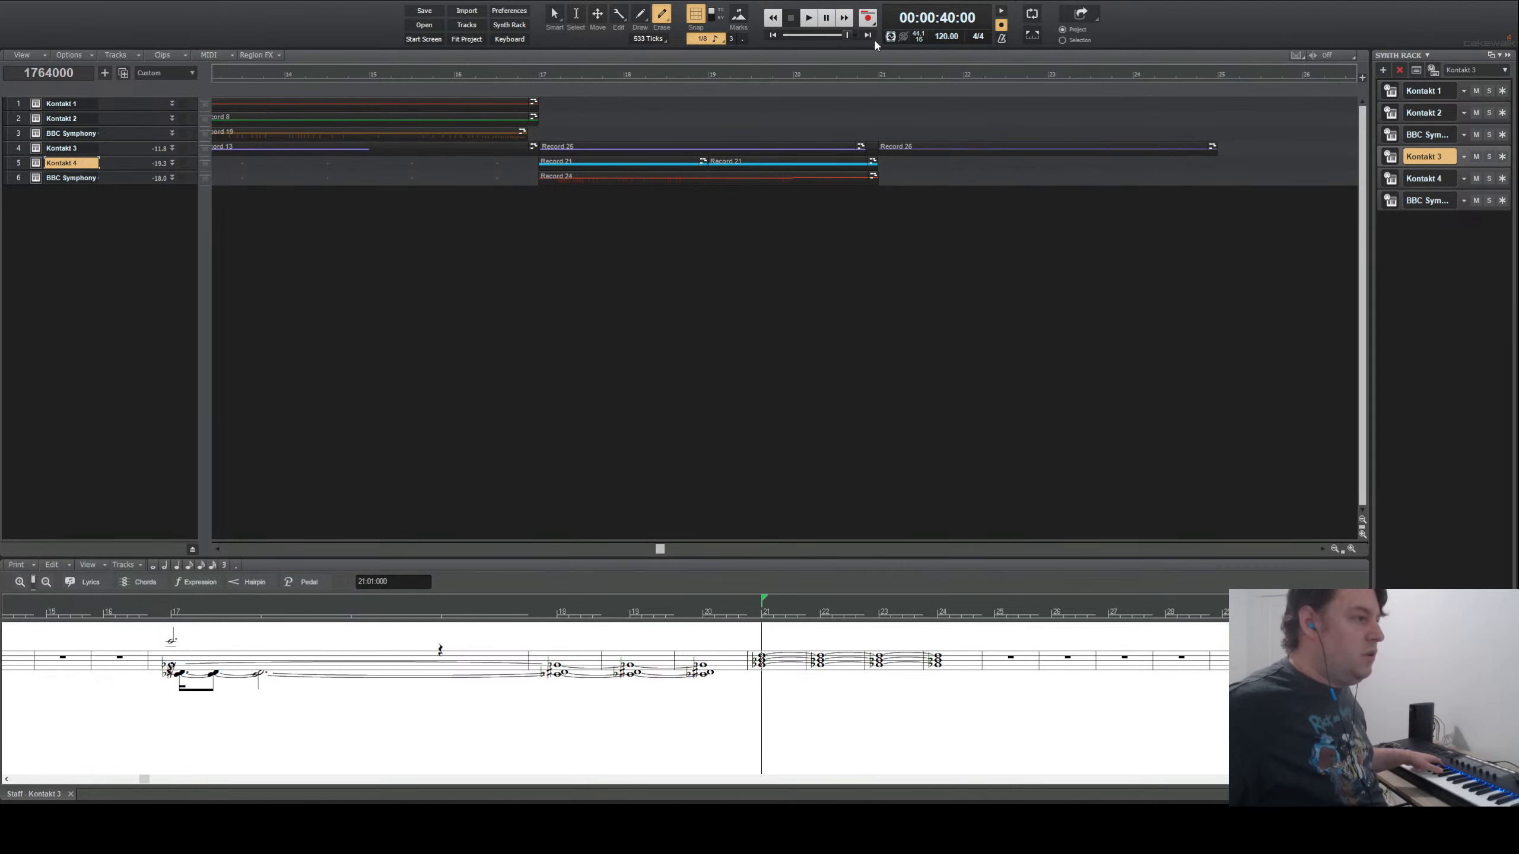
click(865, 19)
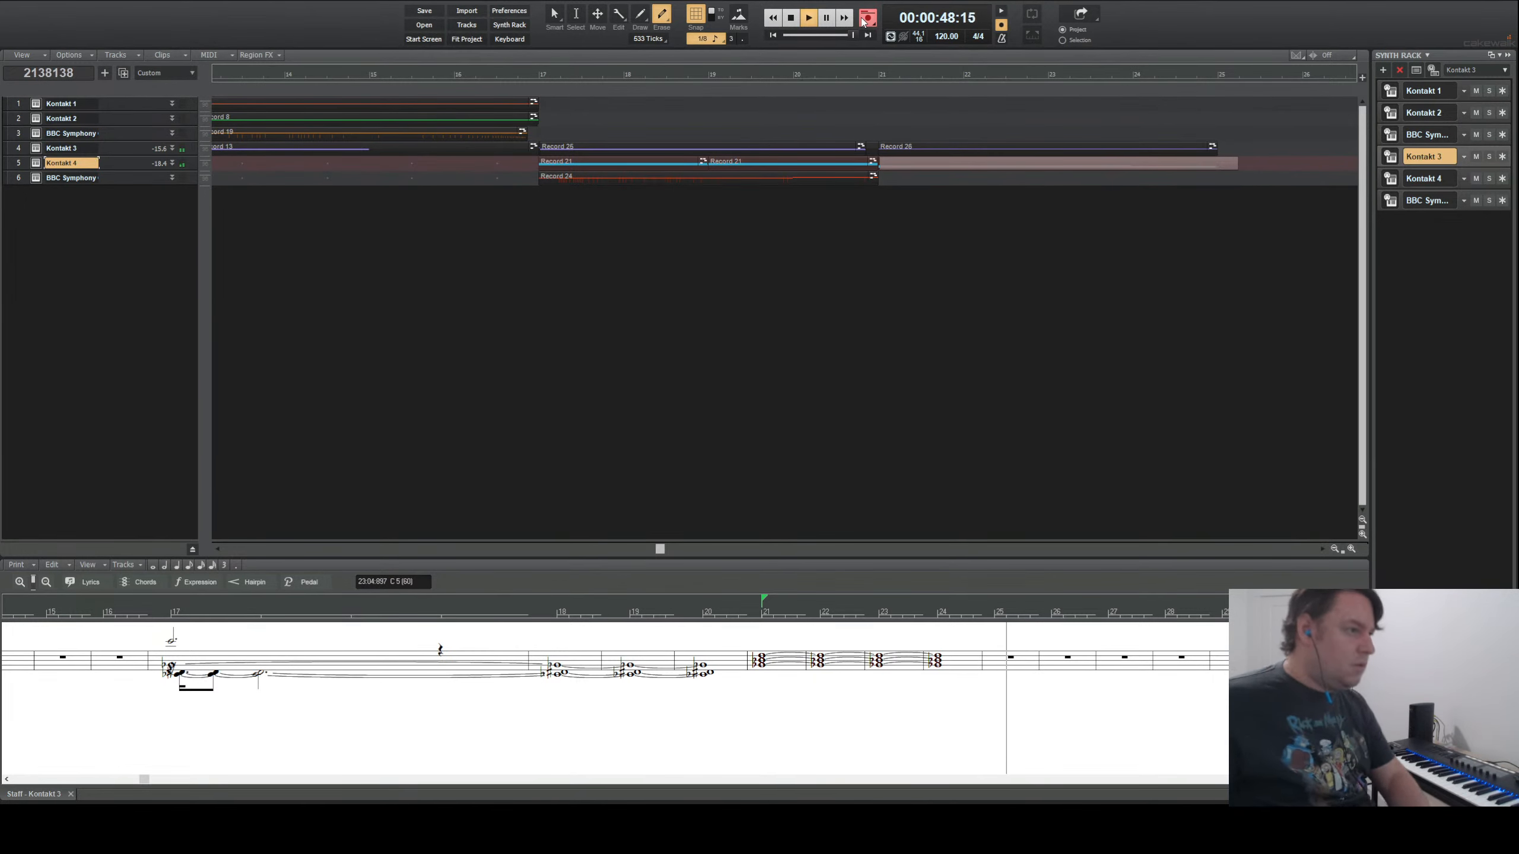
click(867, 19)
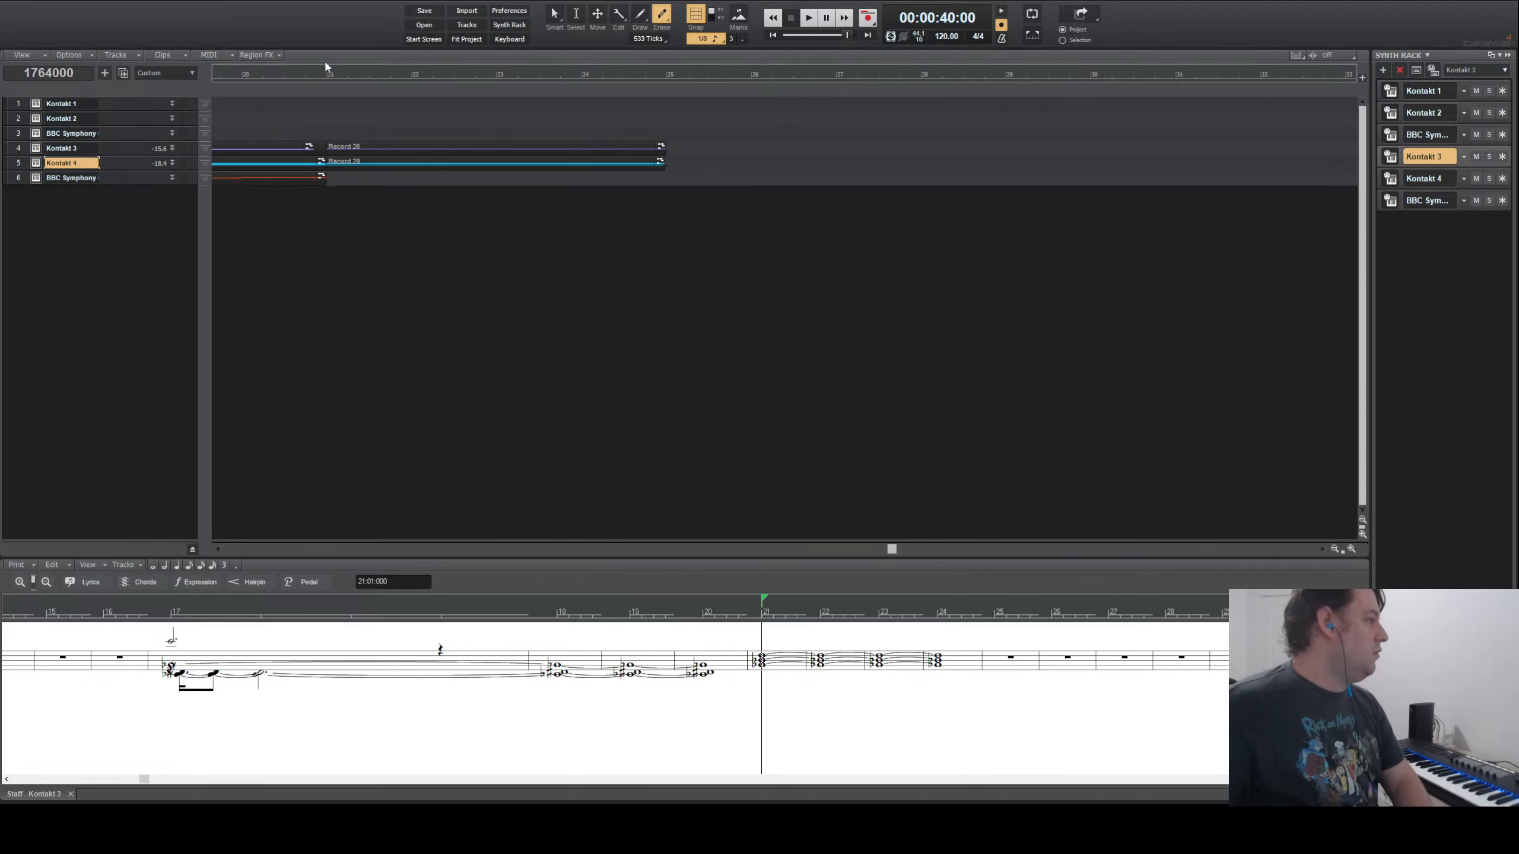
- Record the BBC Symphony part on track 6 over measures 21 to 24, running in from measure 17
scroll(531, 108, left, 8)
click(483, 106)
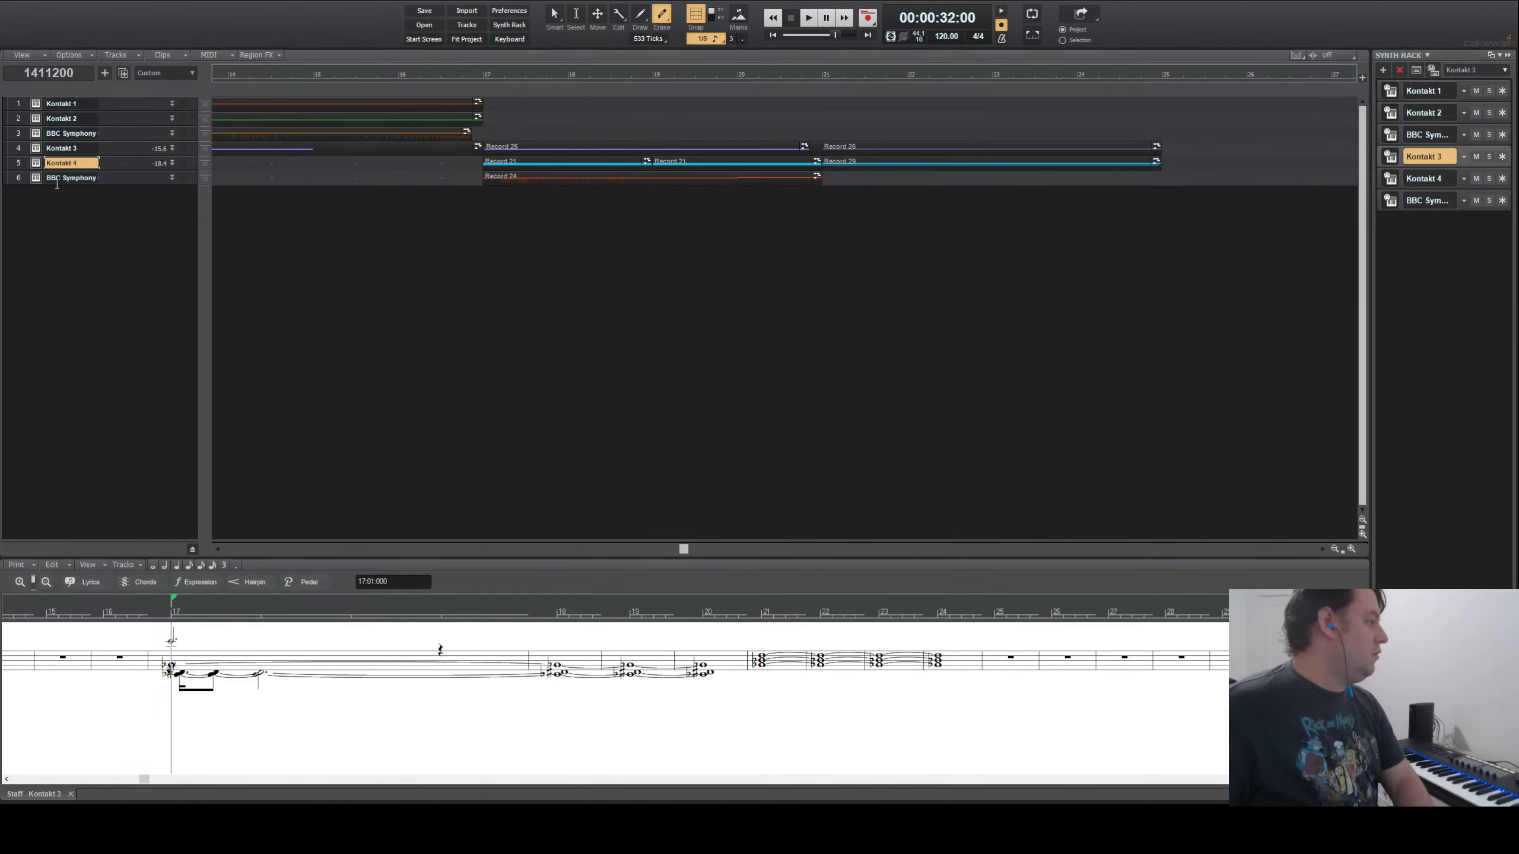
click(18, 177)
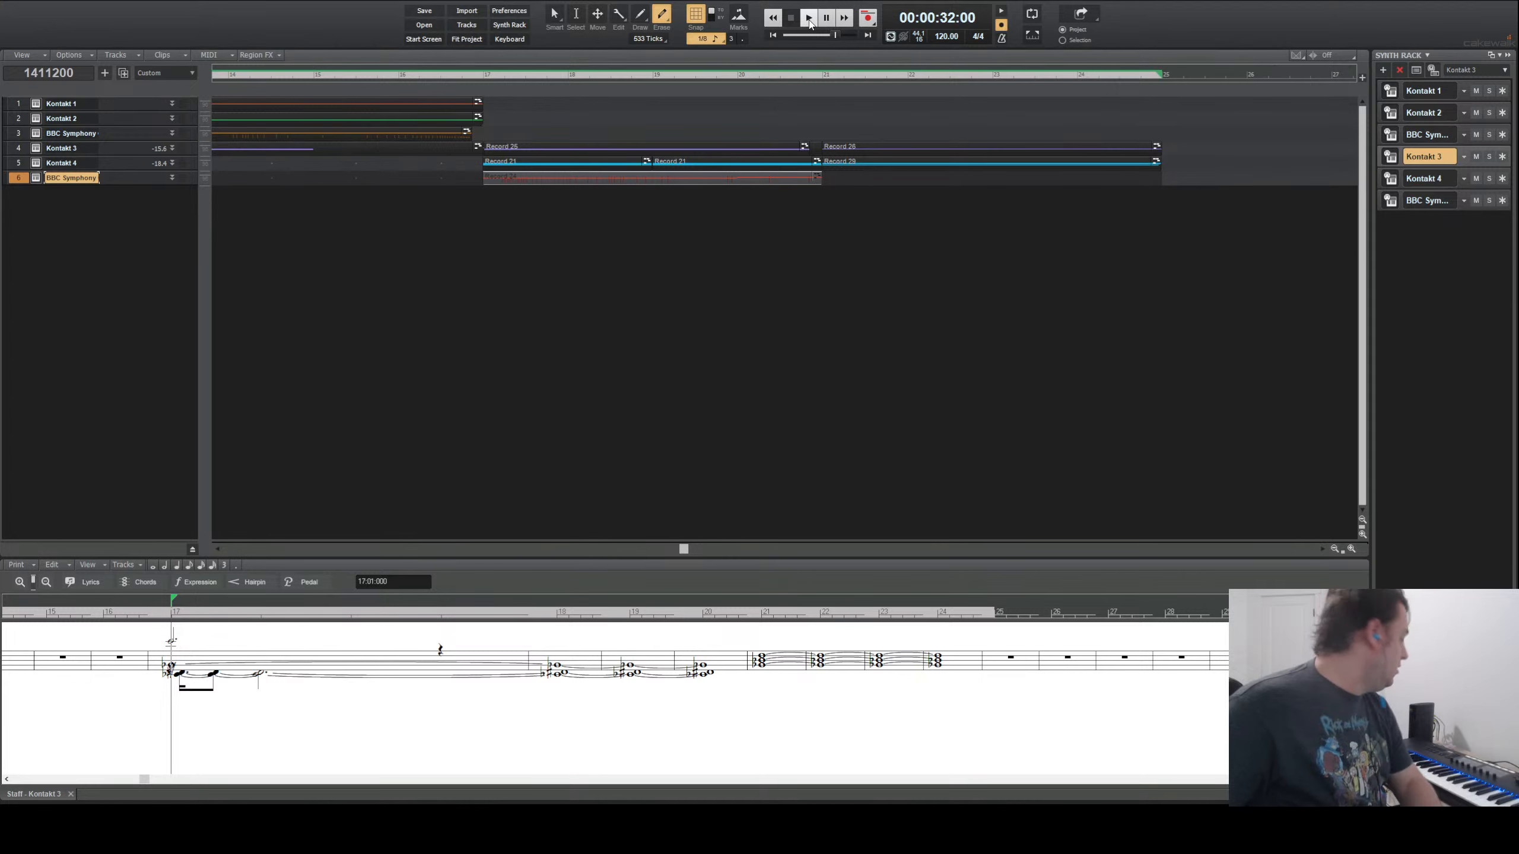
click(811, 18)
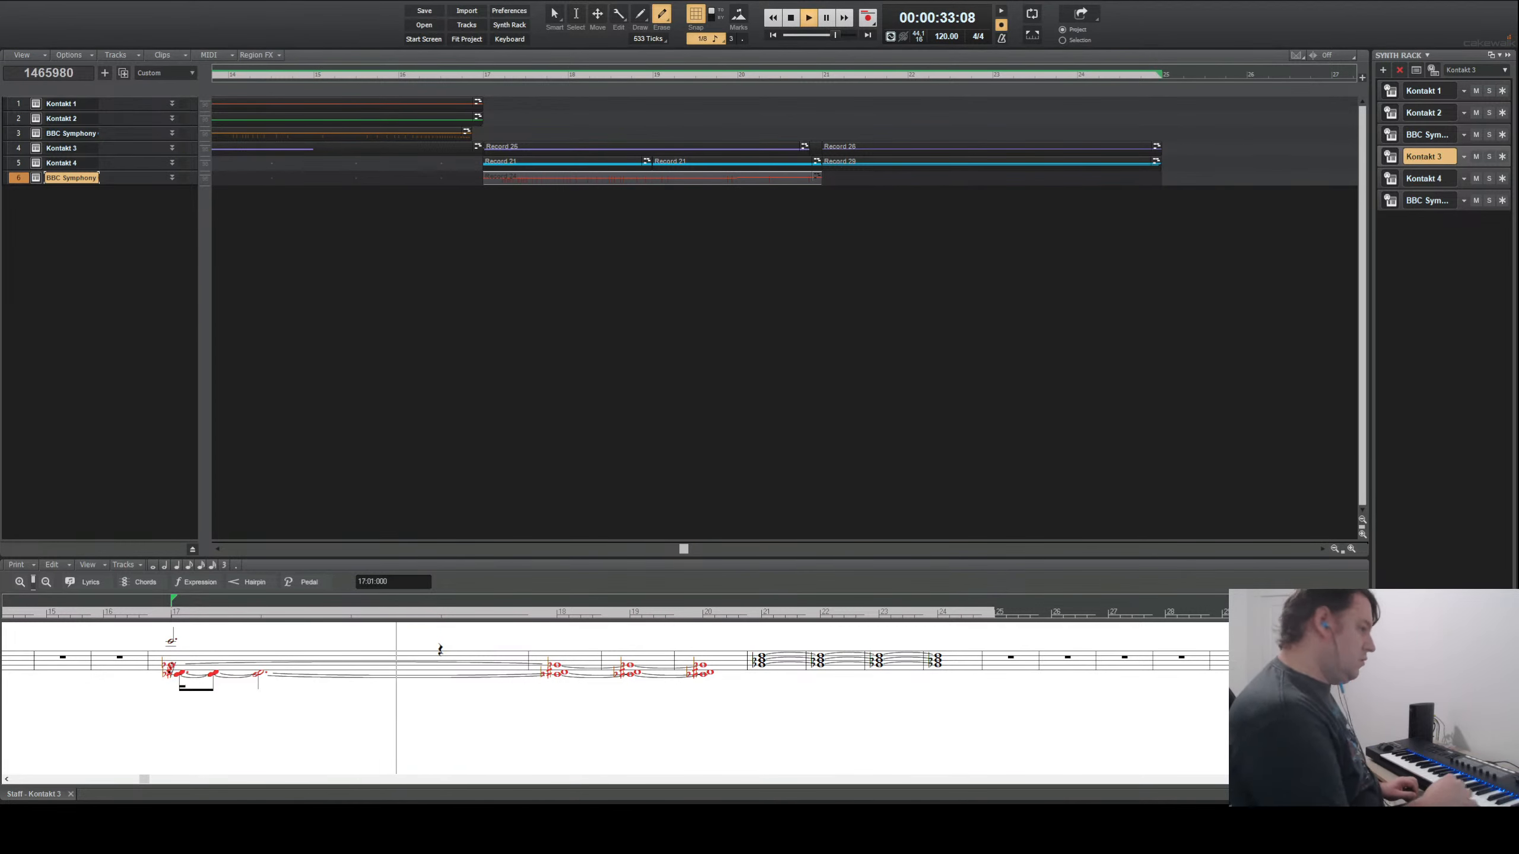
key(space)
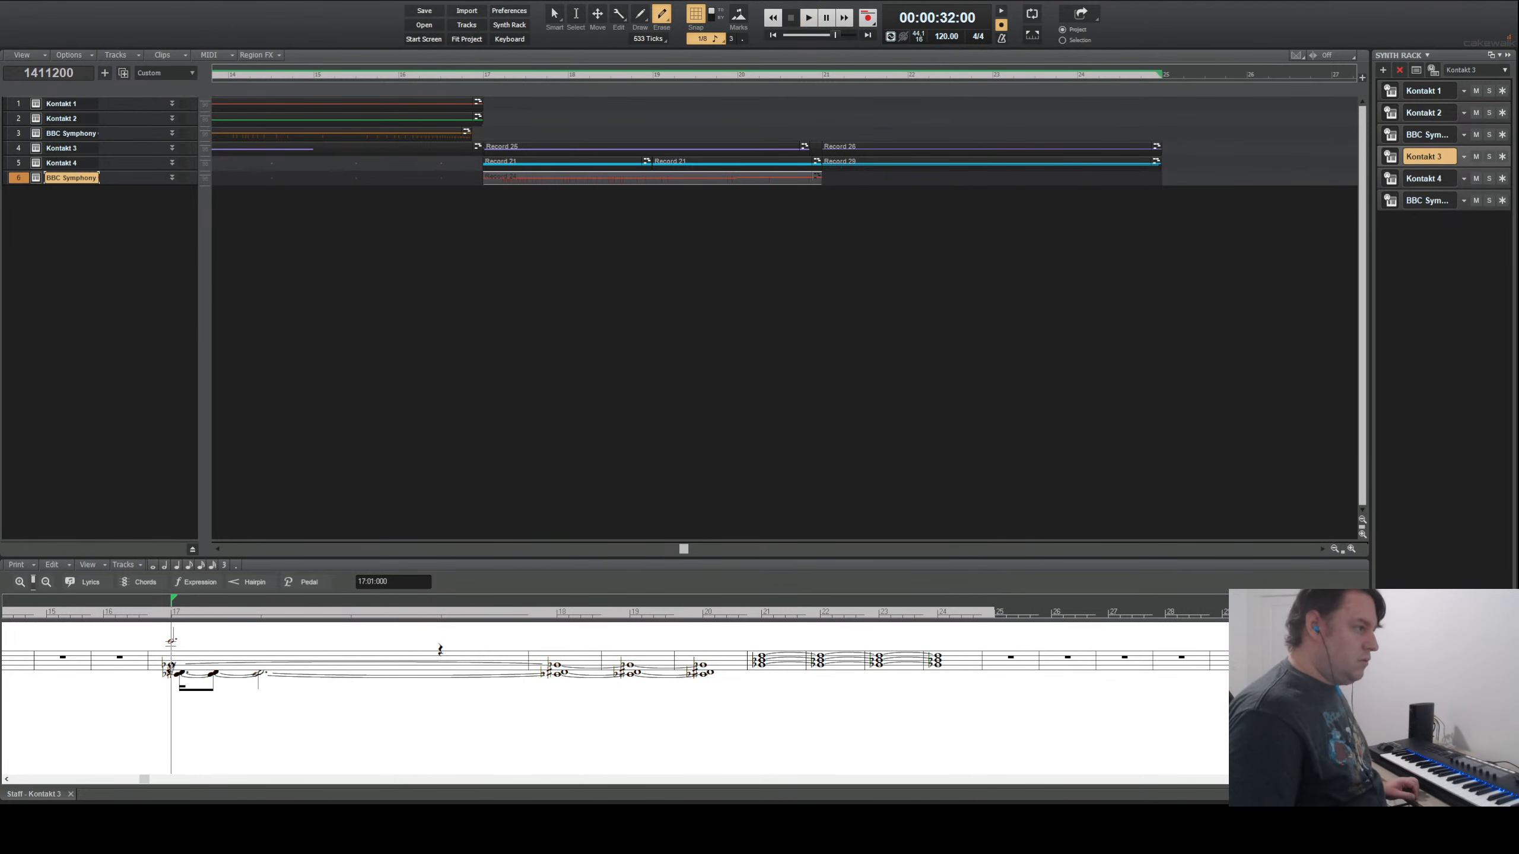
click(871, 23)
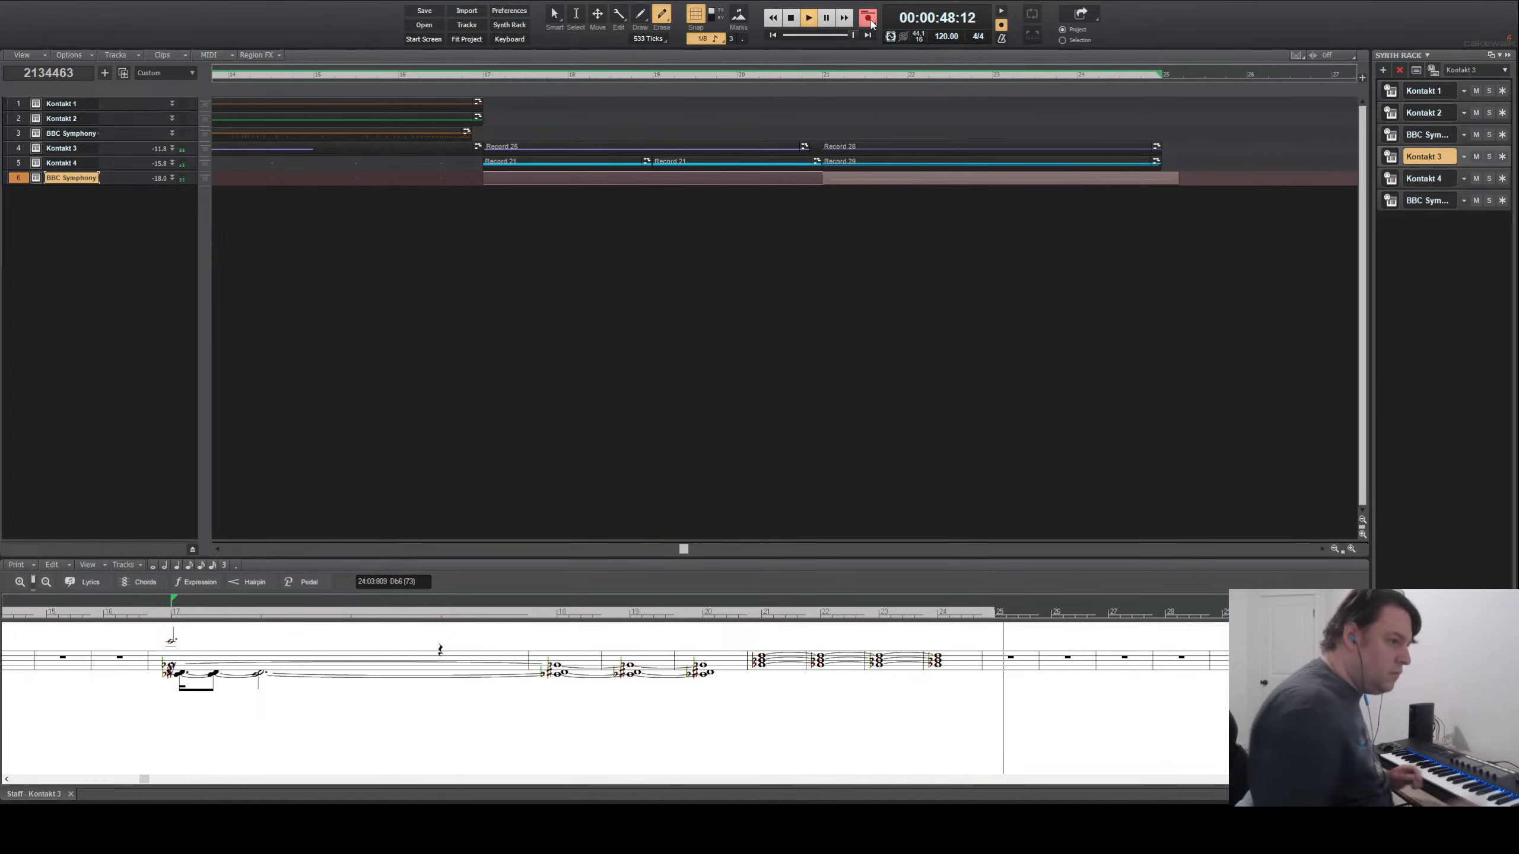
key(space)
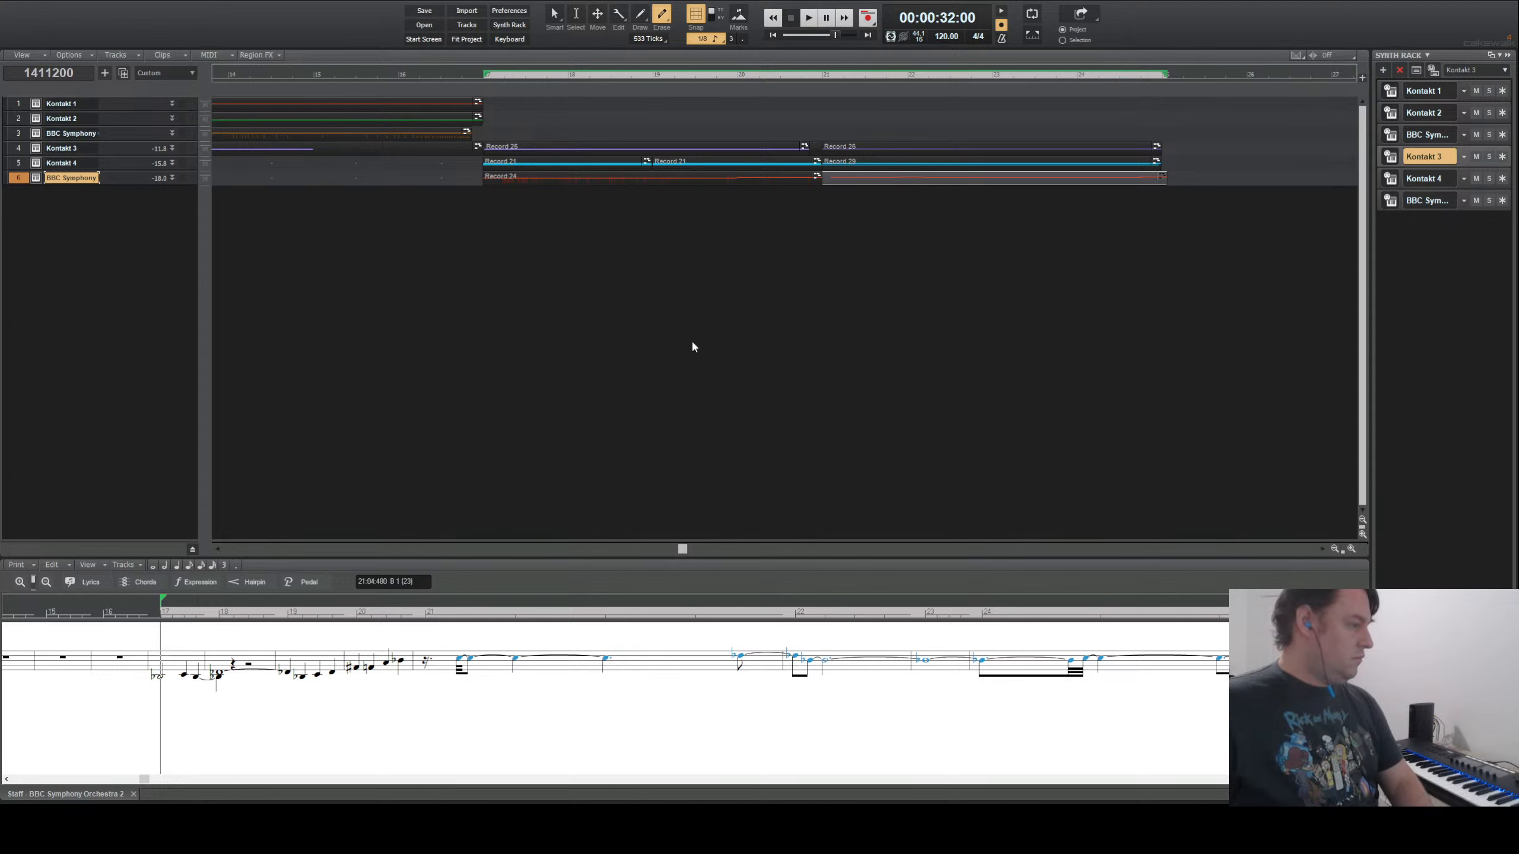
- Clean up measure 21 of the BBC Symphony staff into a dotted half note on beat 1 and a quarter note on beat 4
click(885, 296)
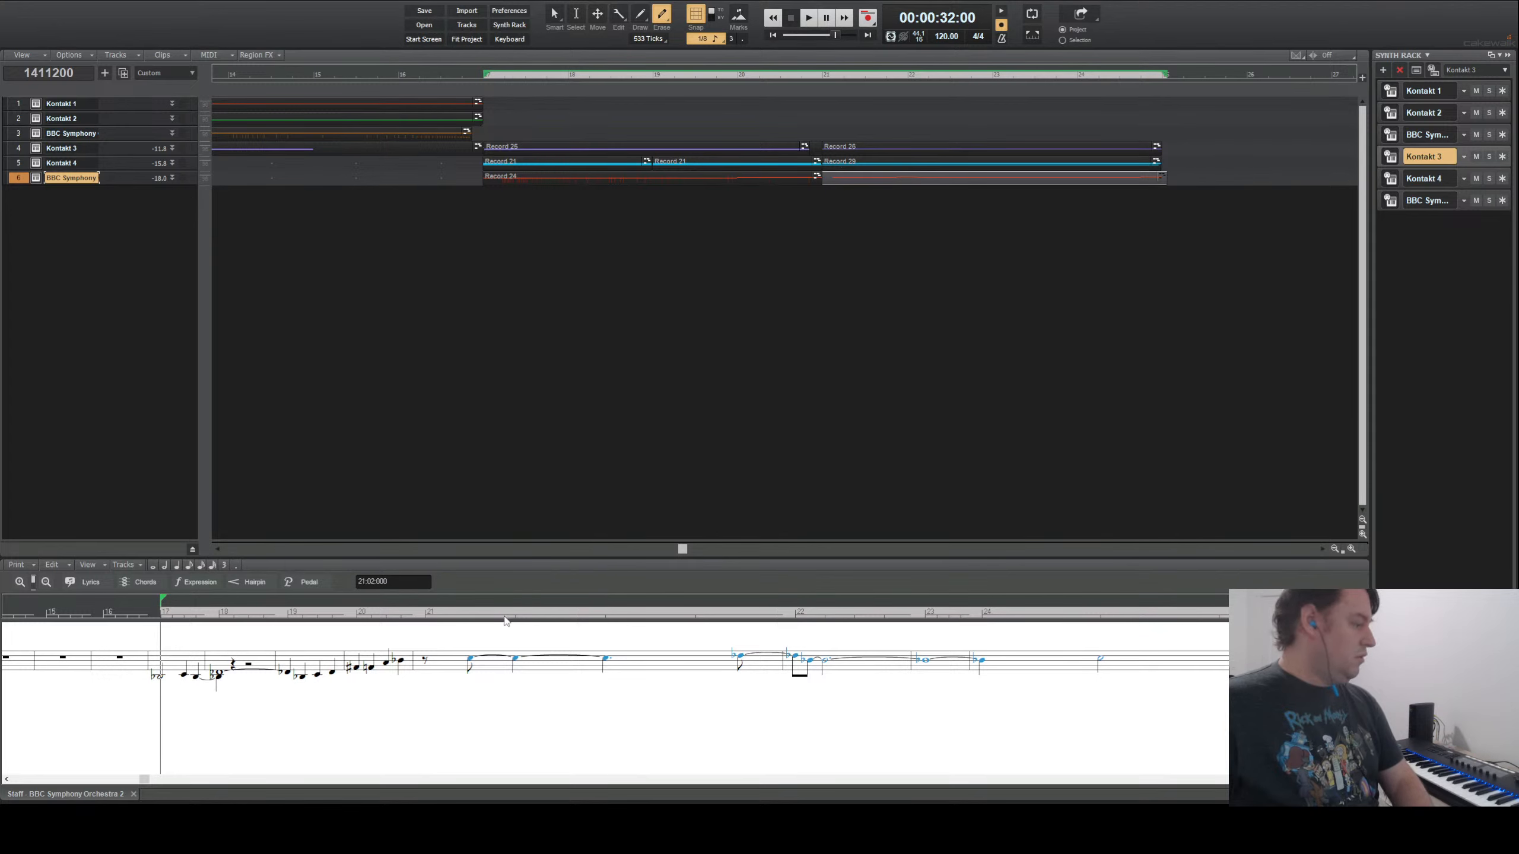
click(553, 16)
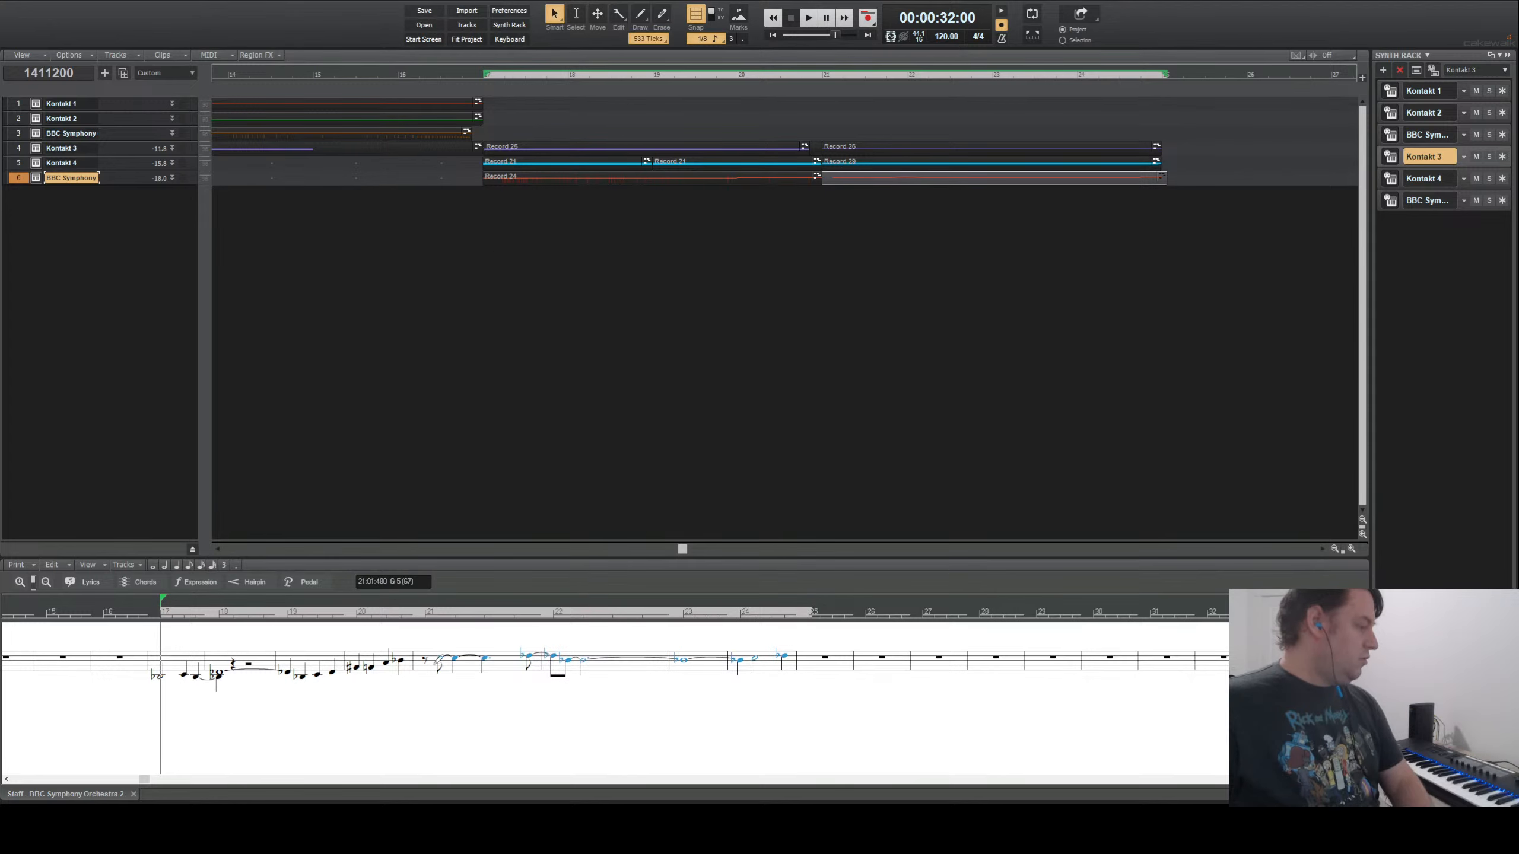
click(428, 660)
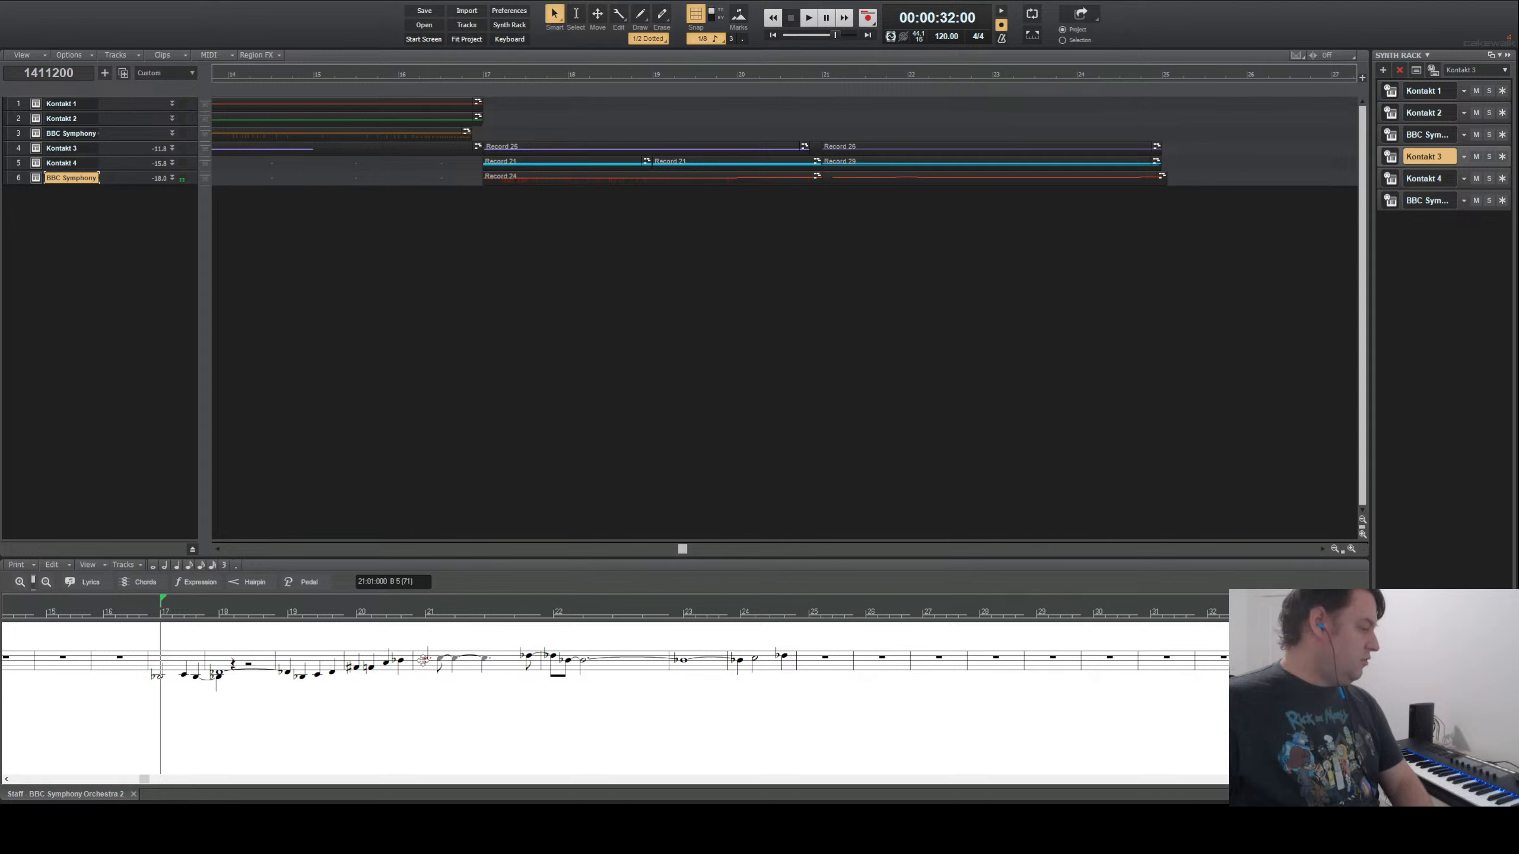
drag(423, 658, 474, 656)
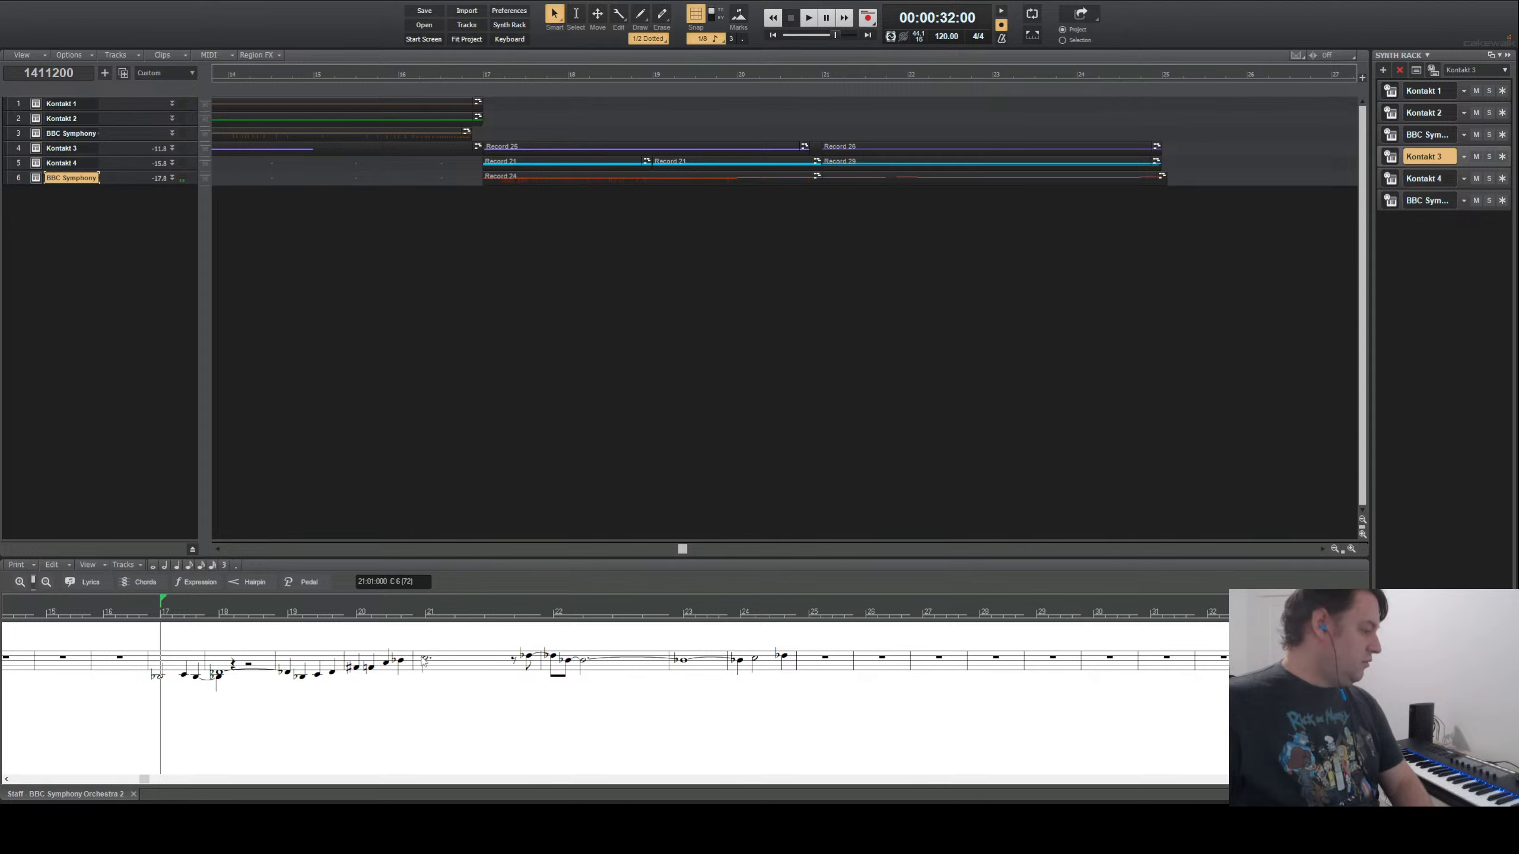
click(515, 656)
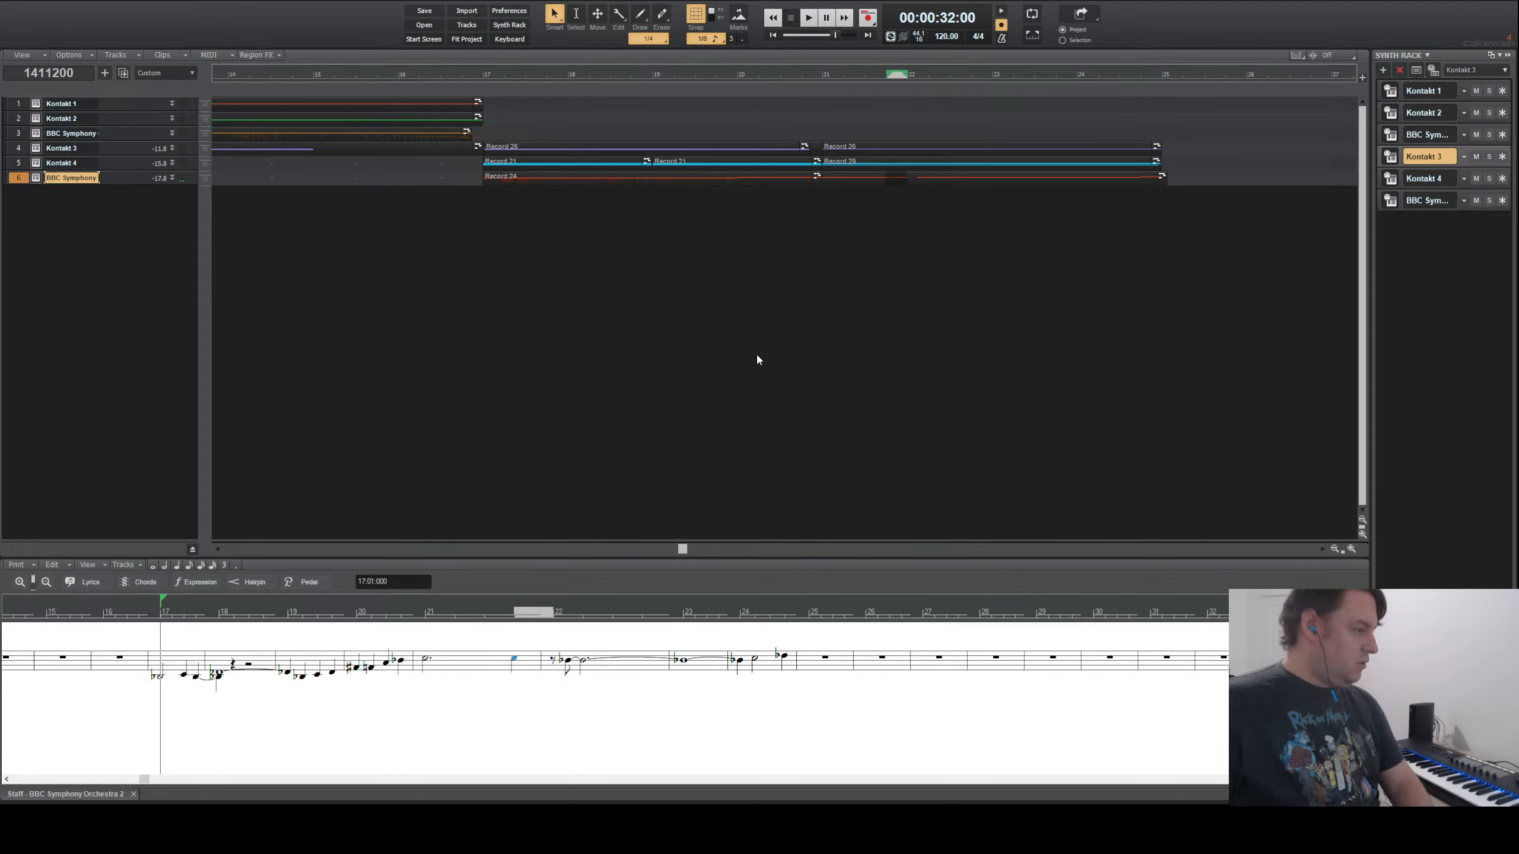
- Start the long BBC Symphony note on beat 1 of measure 22, removing the short note before it, and hold it into measure 24
click(568, 662)
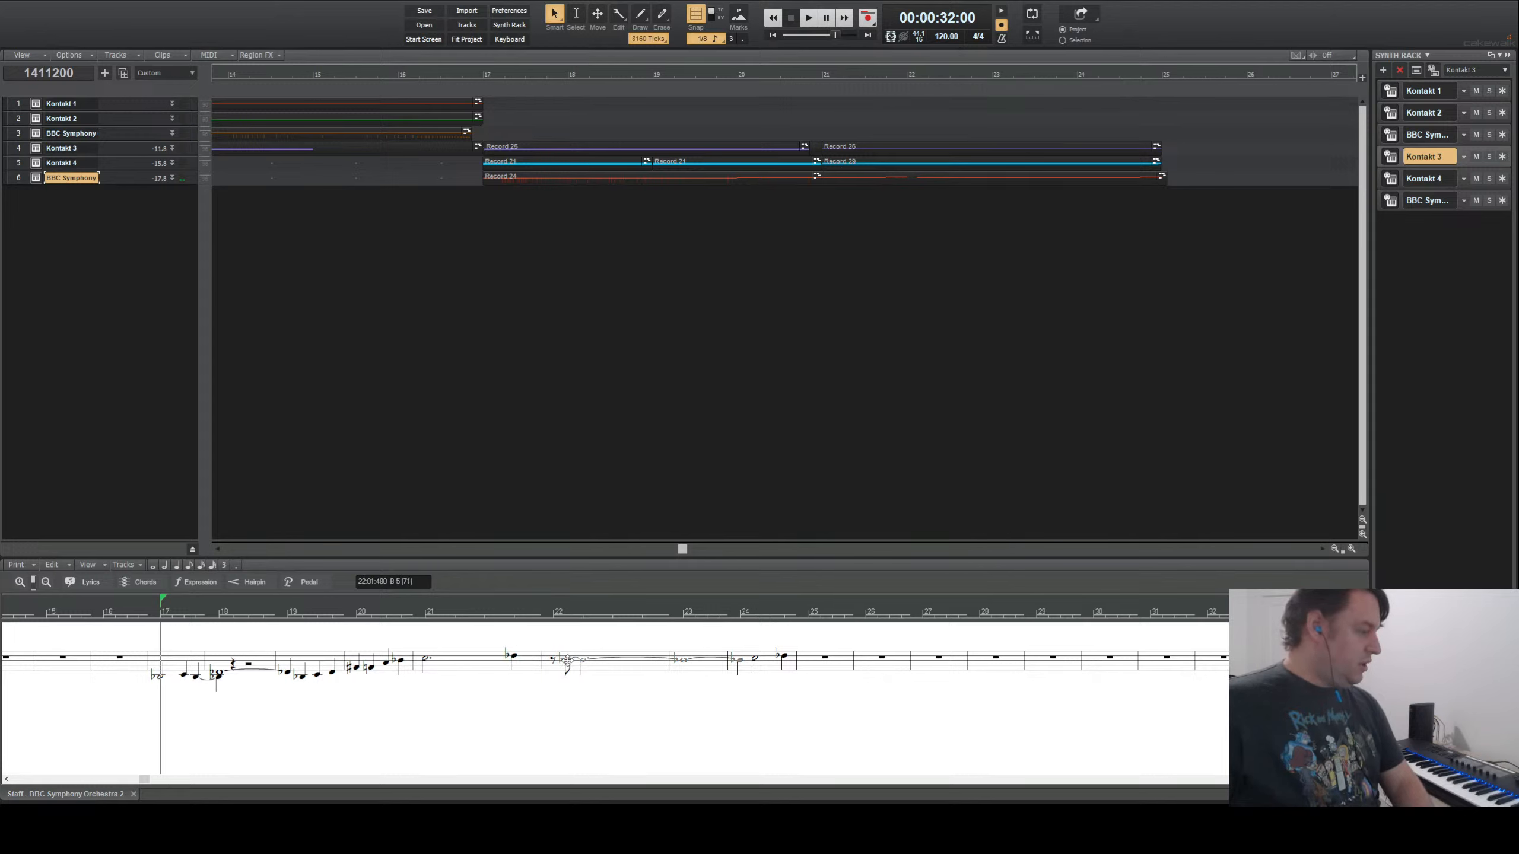
drag(553, 662, 562, 665)
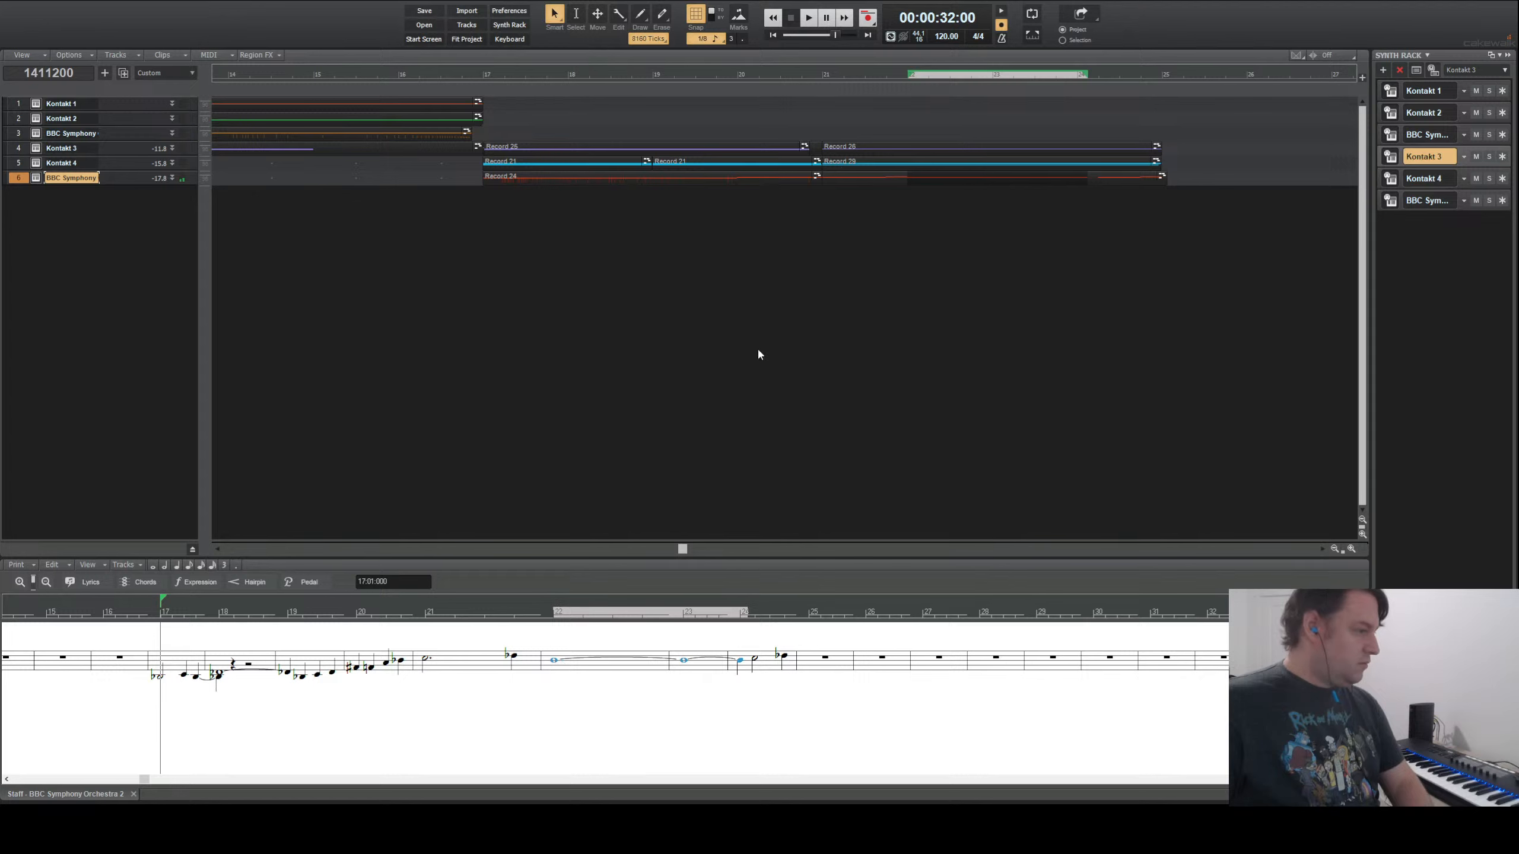
click(800, 343)
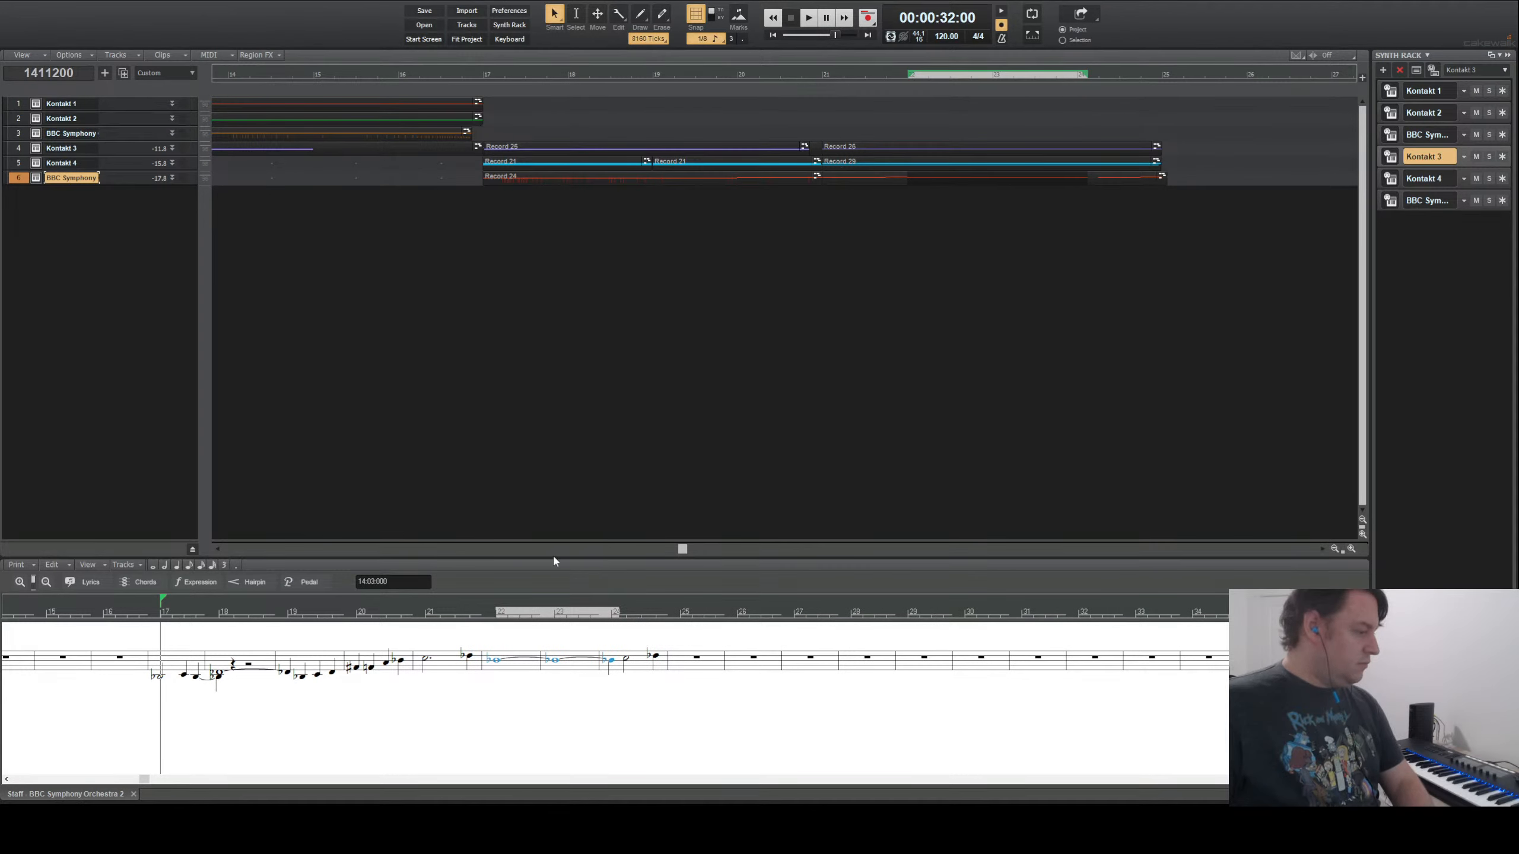
- Check the edited BBC Symphony part by playback from measure 21 and again from measure 17
click(426, 617)
key(space)
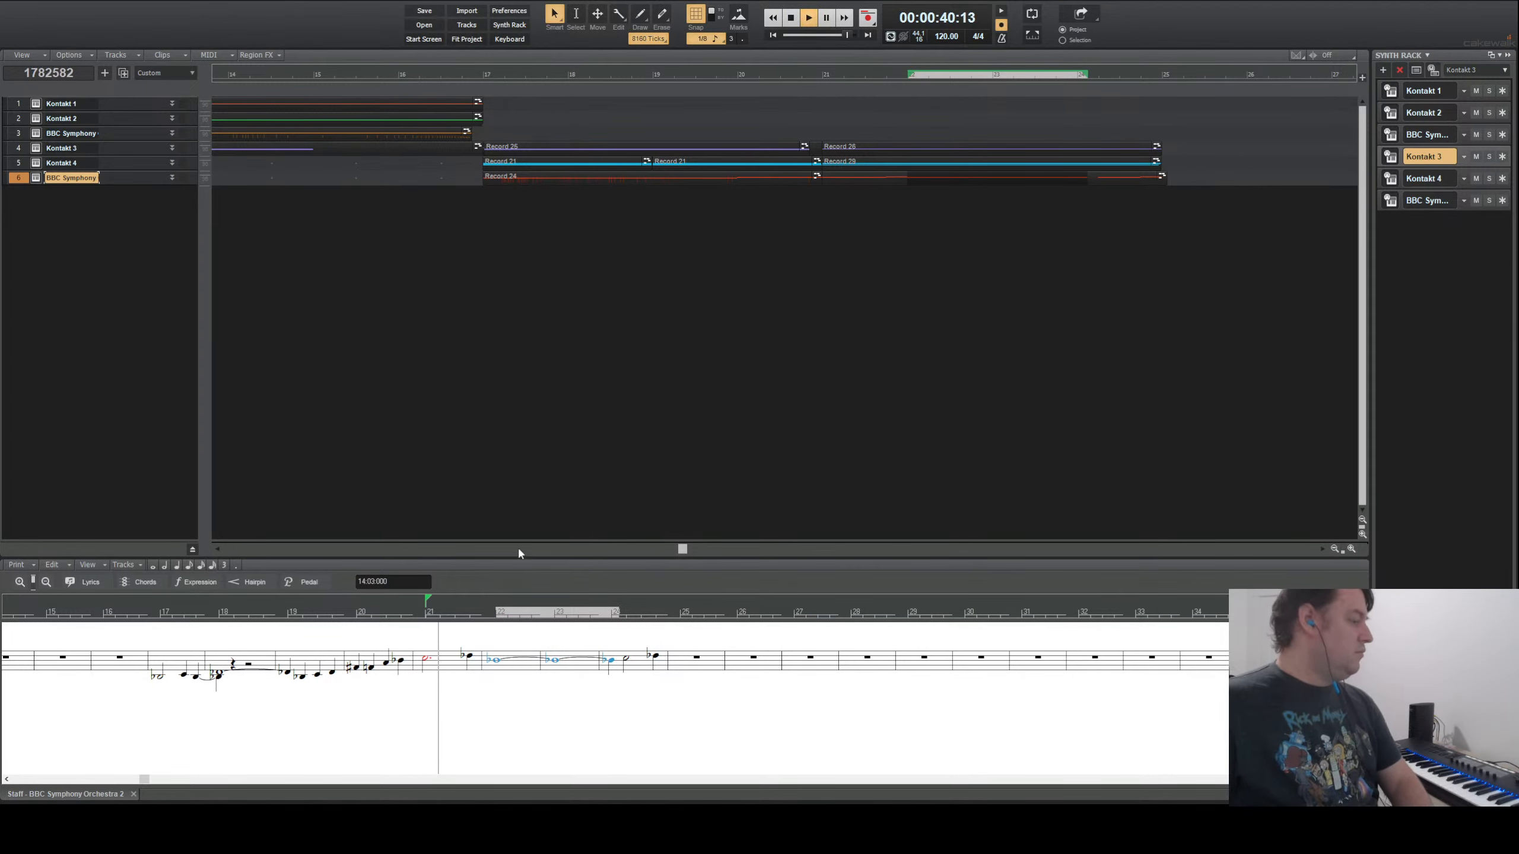
click(790, 17)
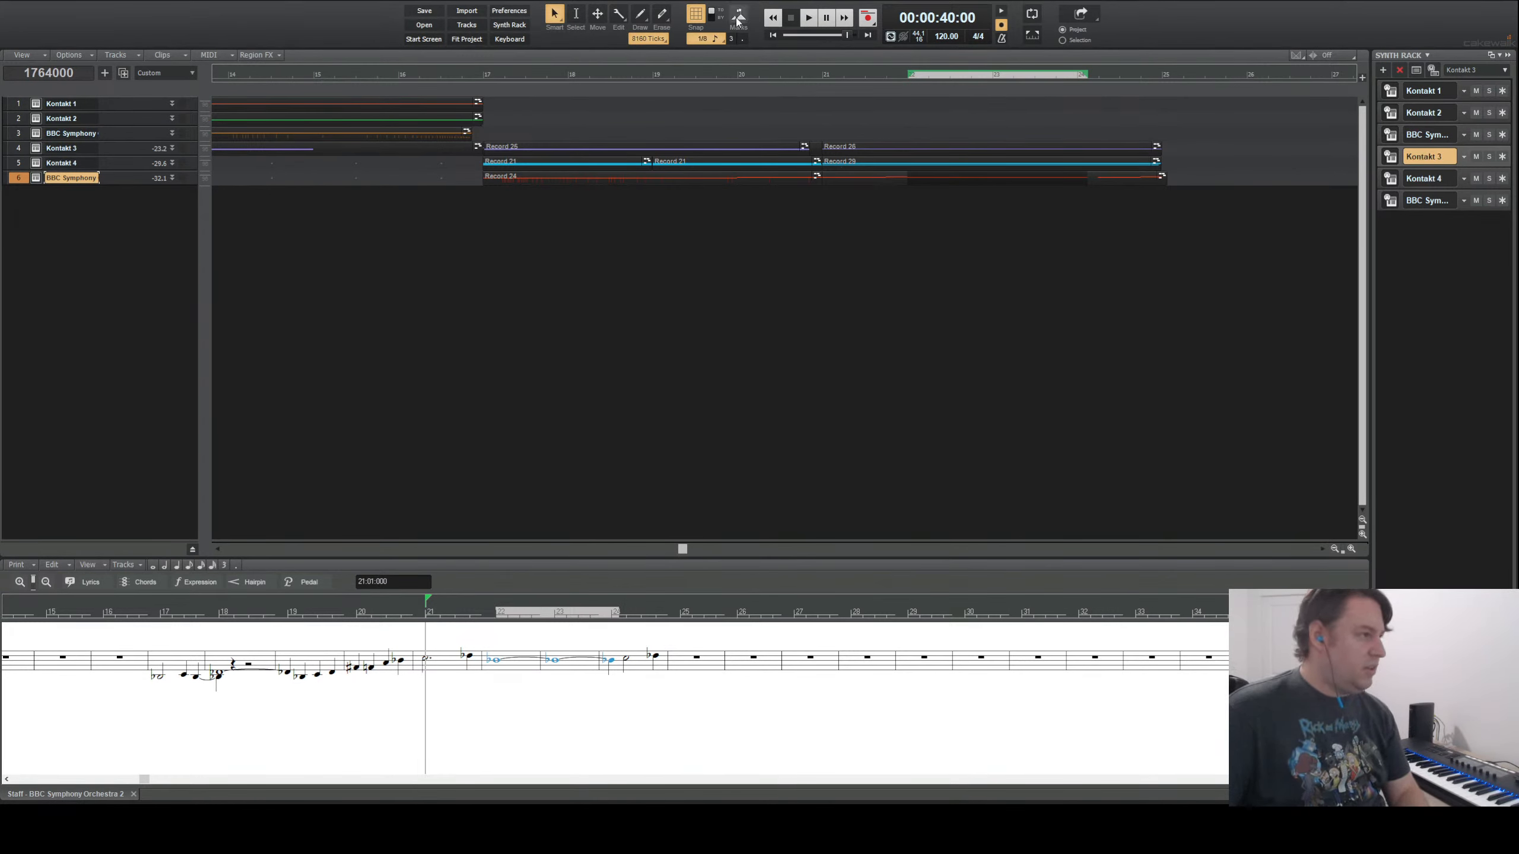
click(483, 71)
key(space)
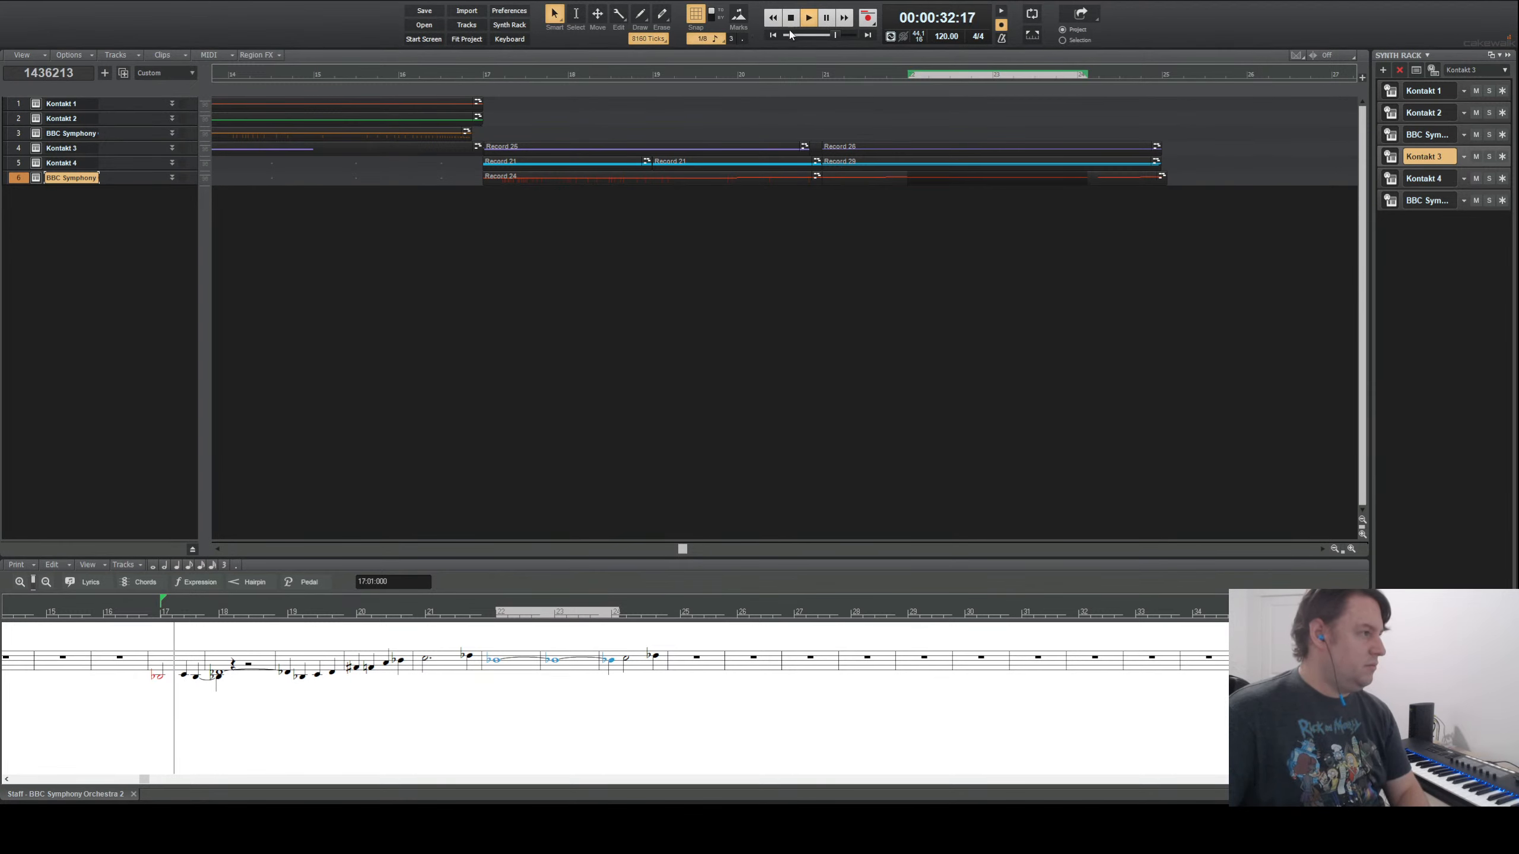
click(792, 20)
- Play back the whole sequence from measure 1 through the end of measure 24
click(775, 36)
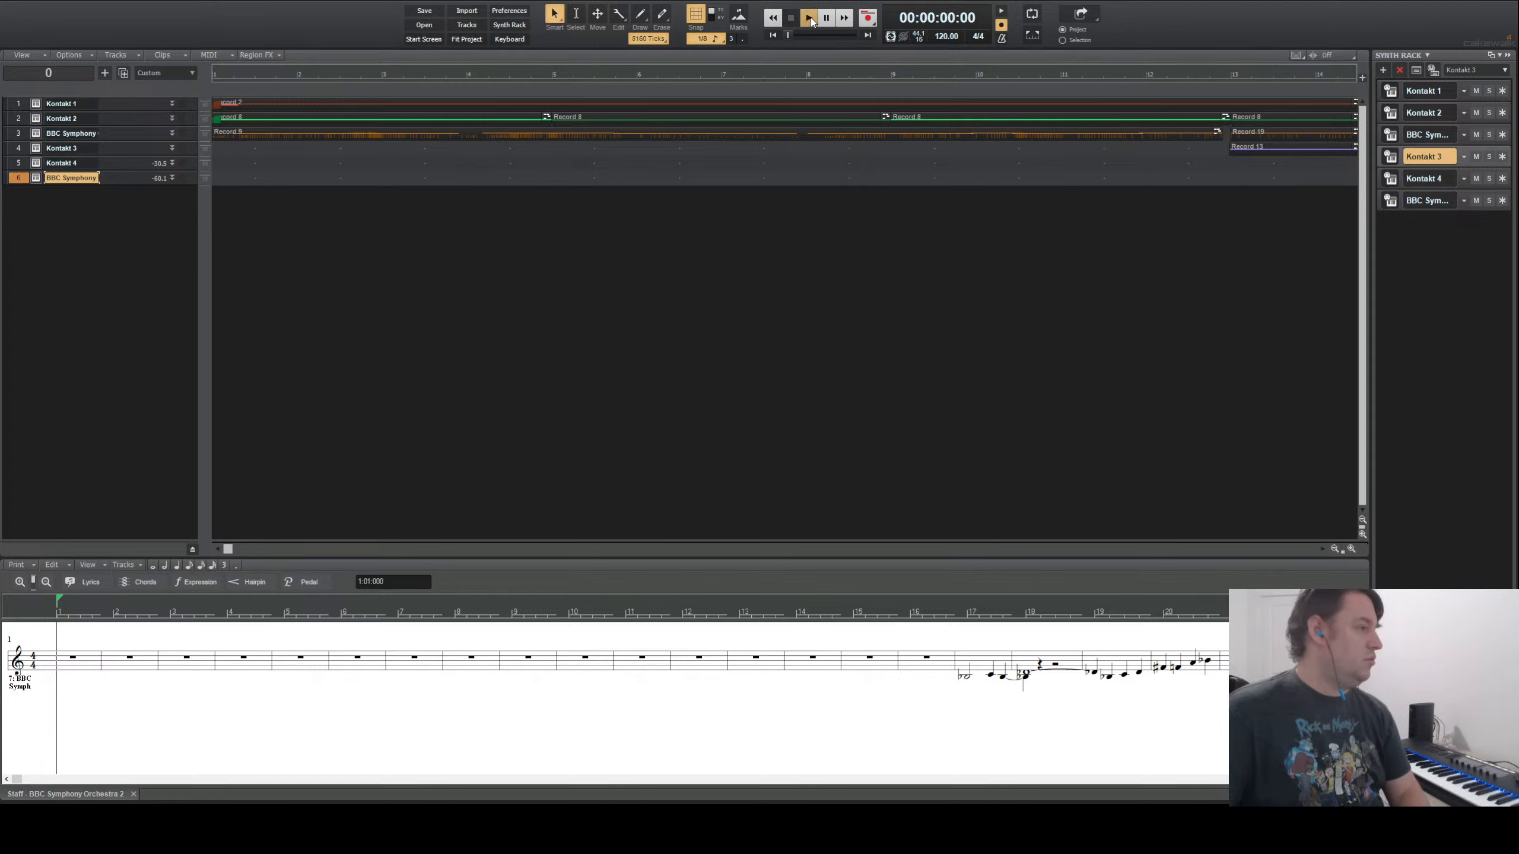
click(809, 18)
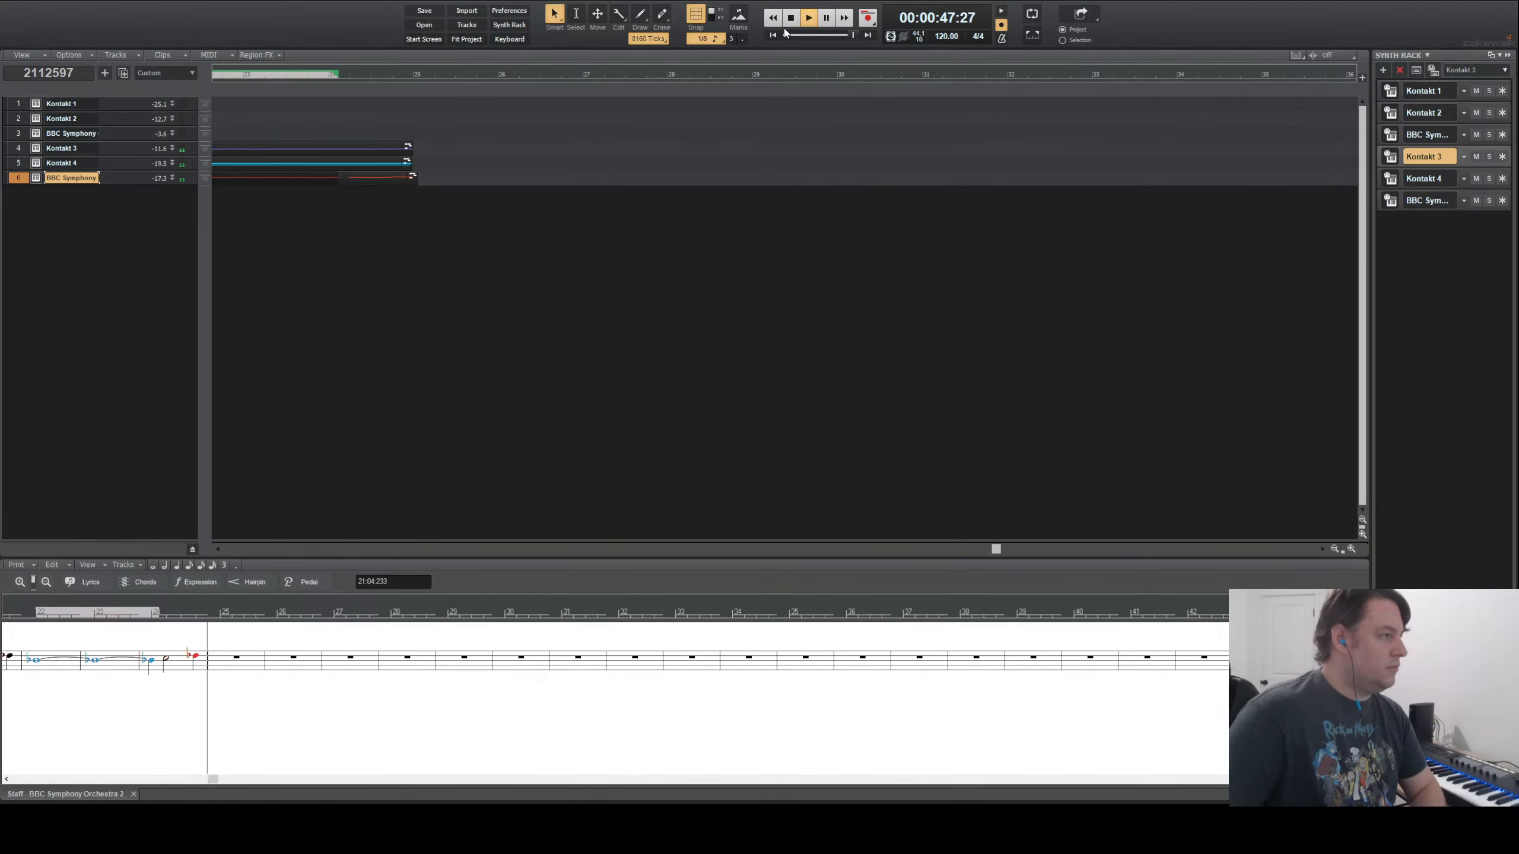
click(791, 18)
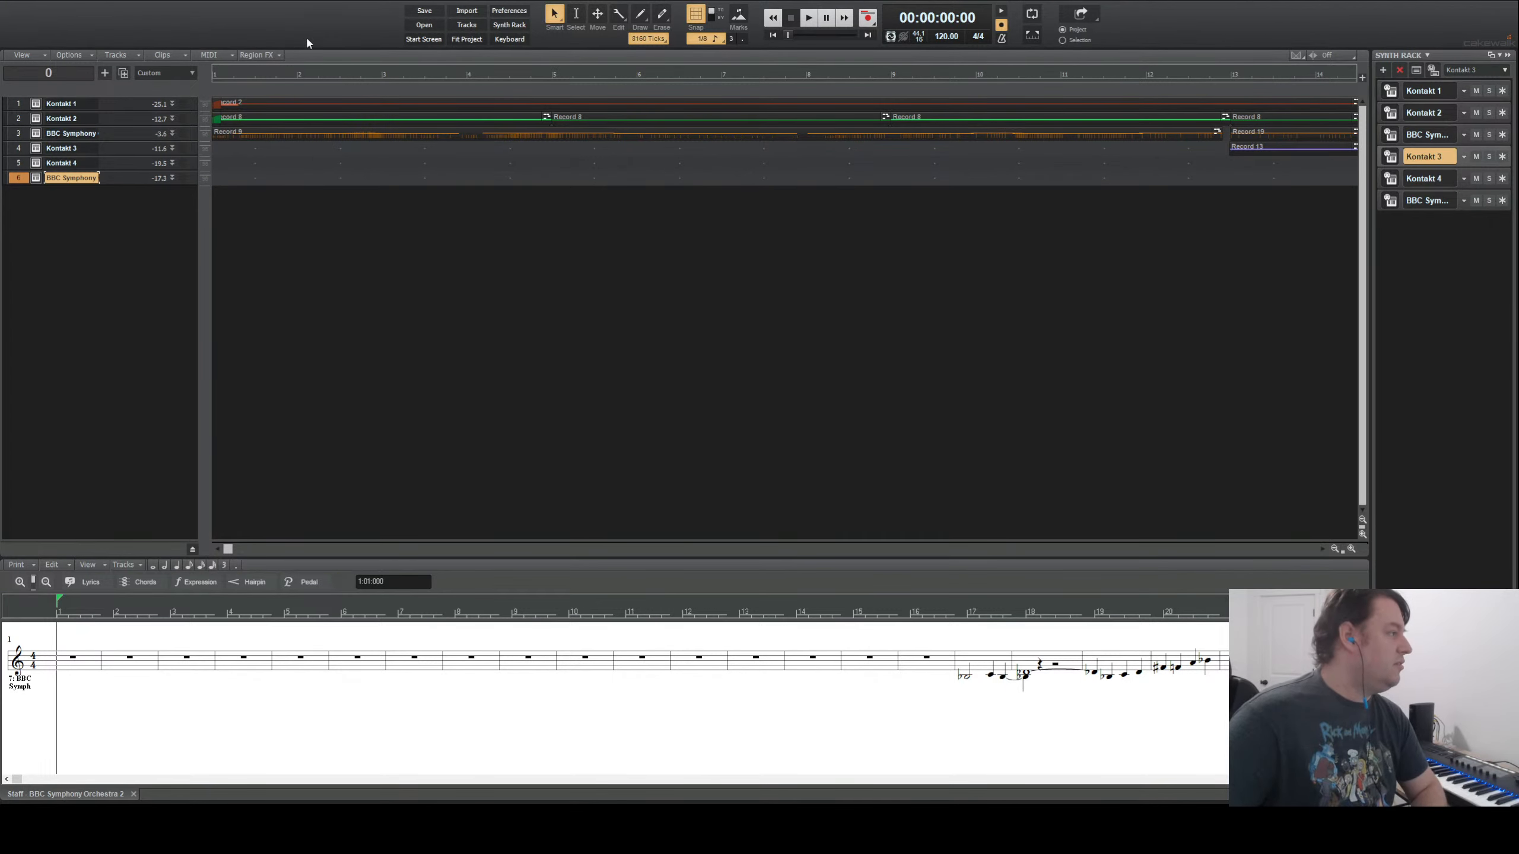
- Set the playback position to measure 17 and clear the instrument selection in the Synth Rack
scroll(568, 179, right, 10)
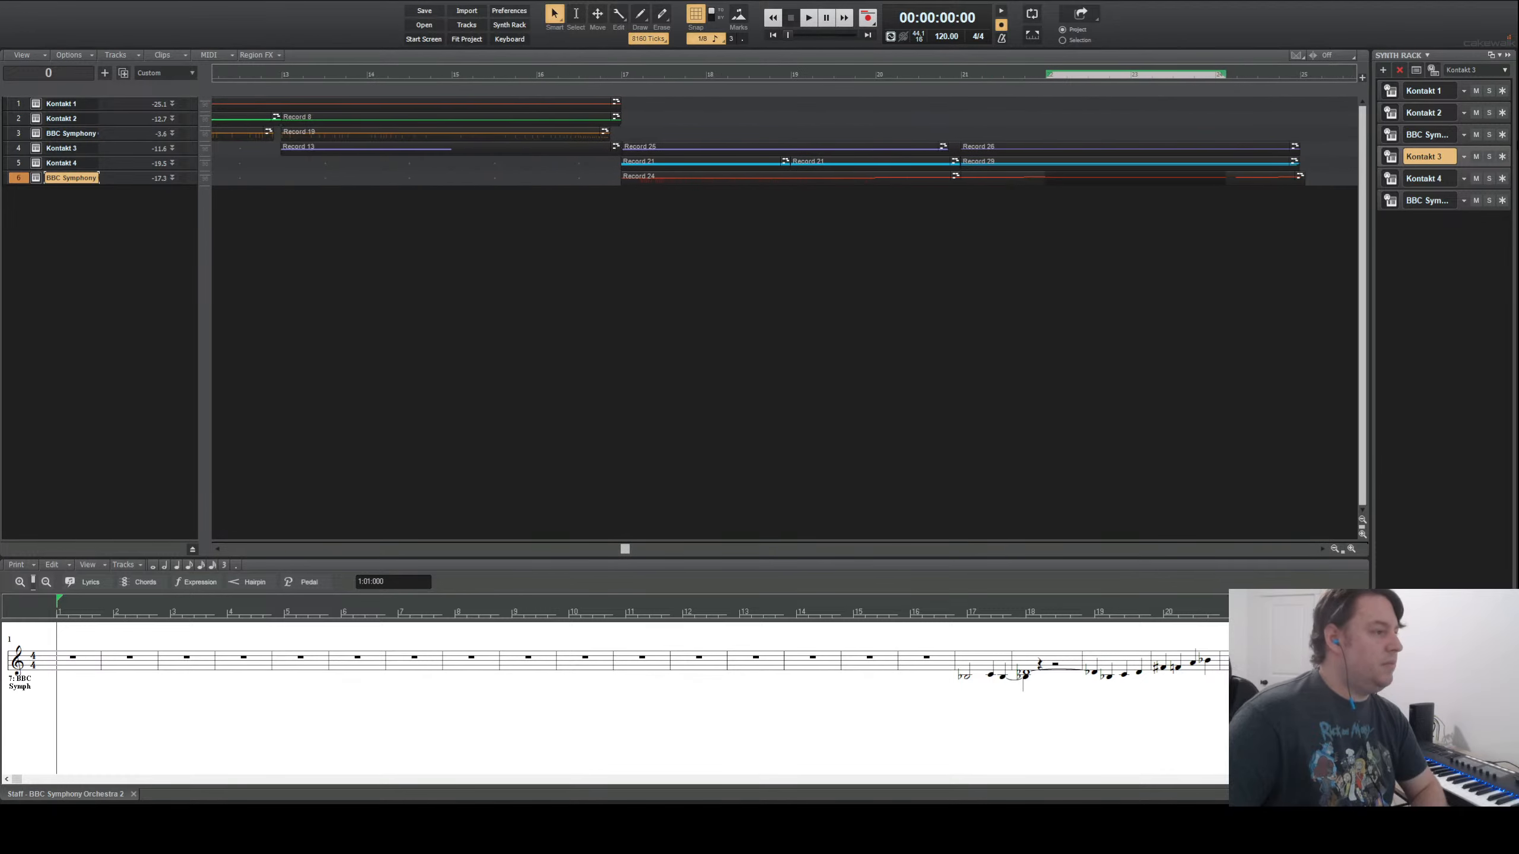
click(464, 176)
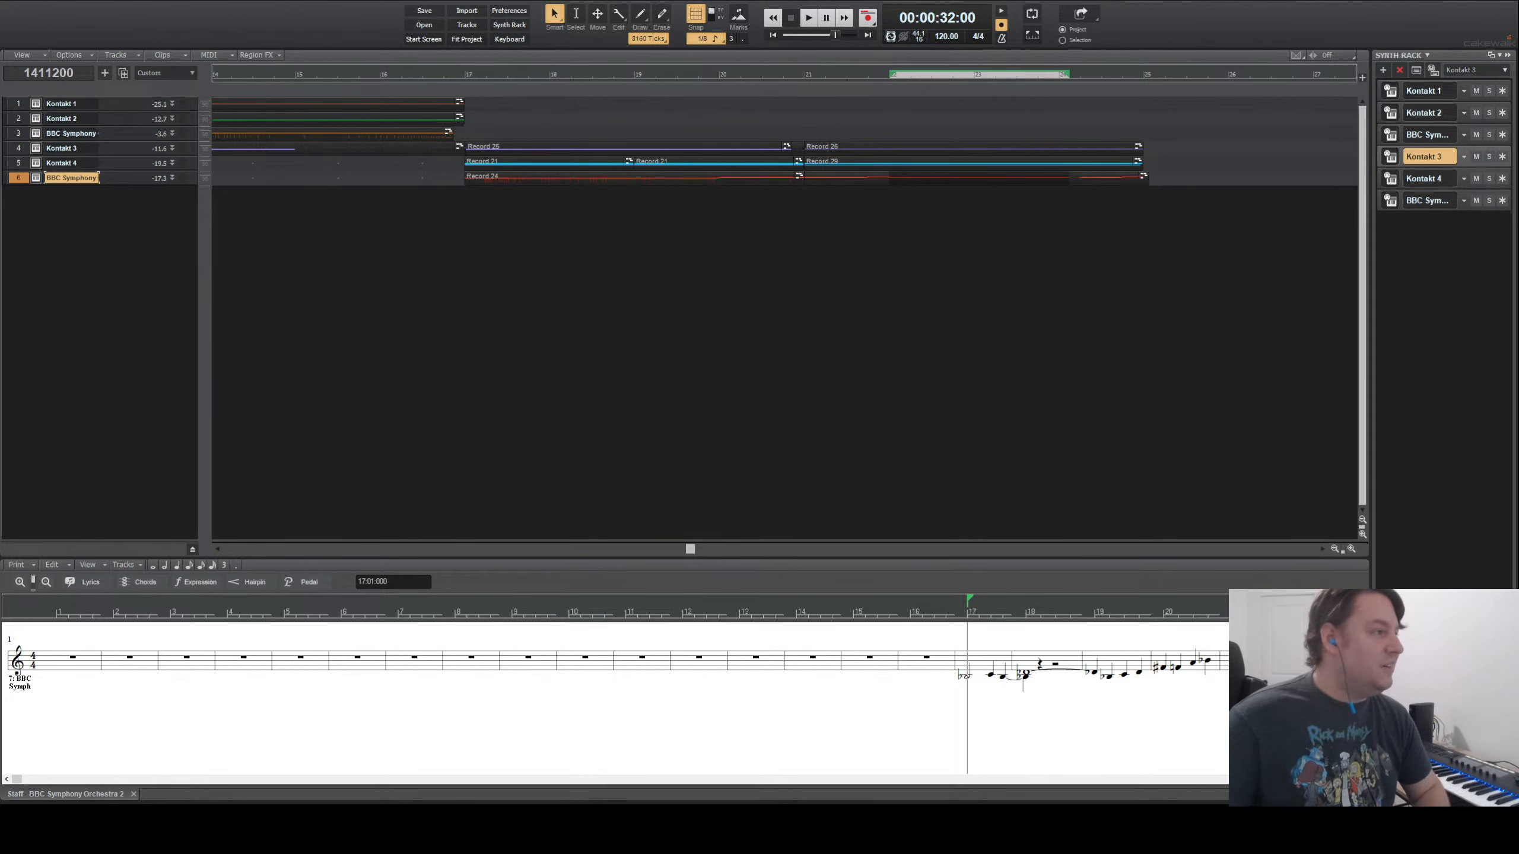
click(1471, 346)
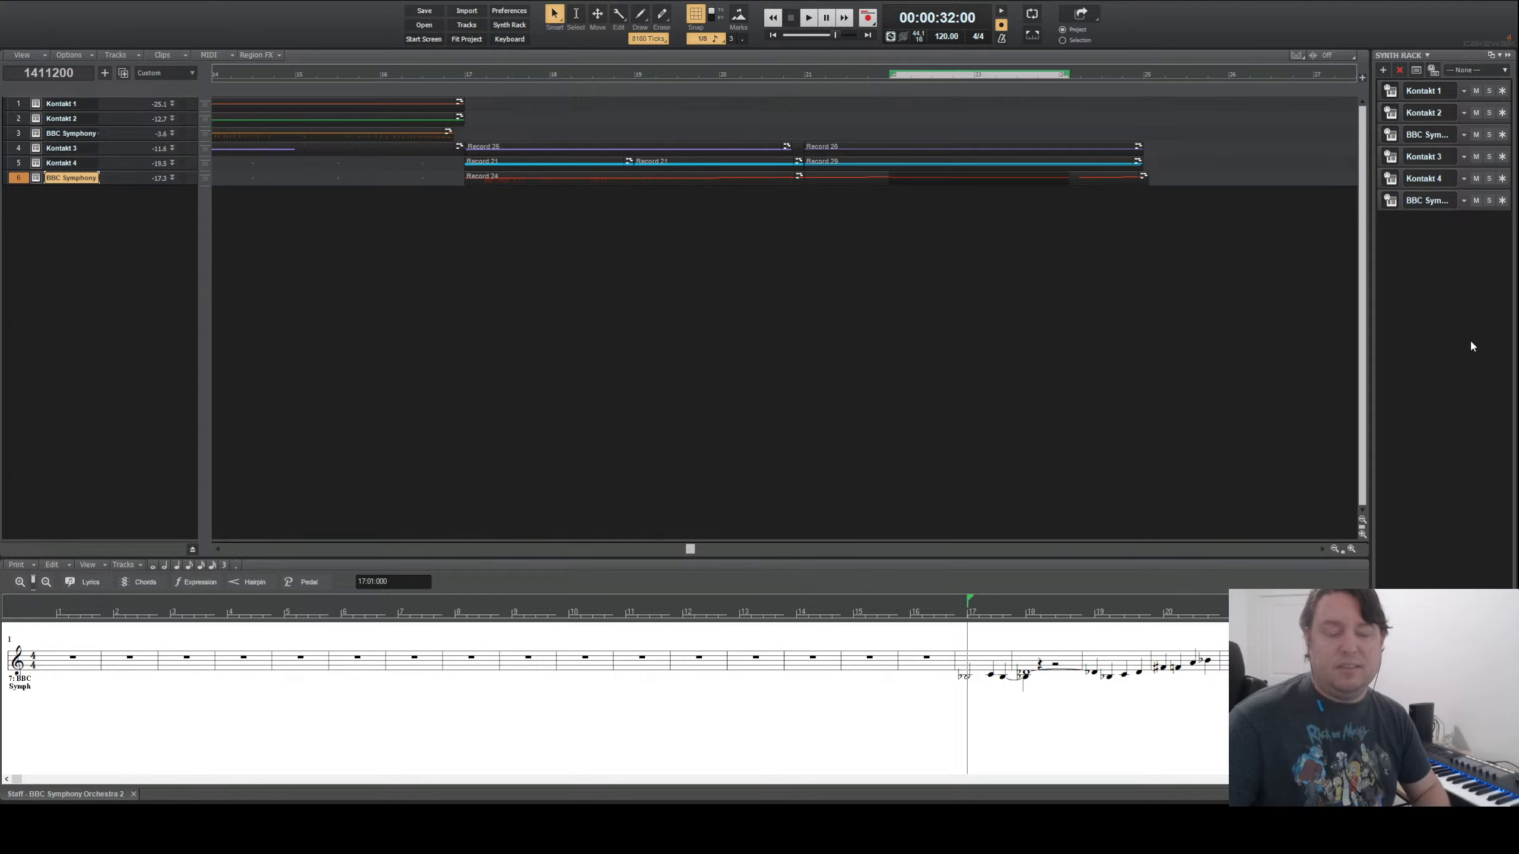